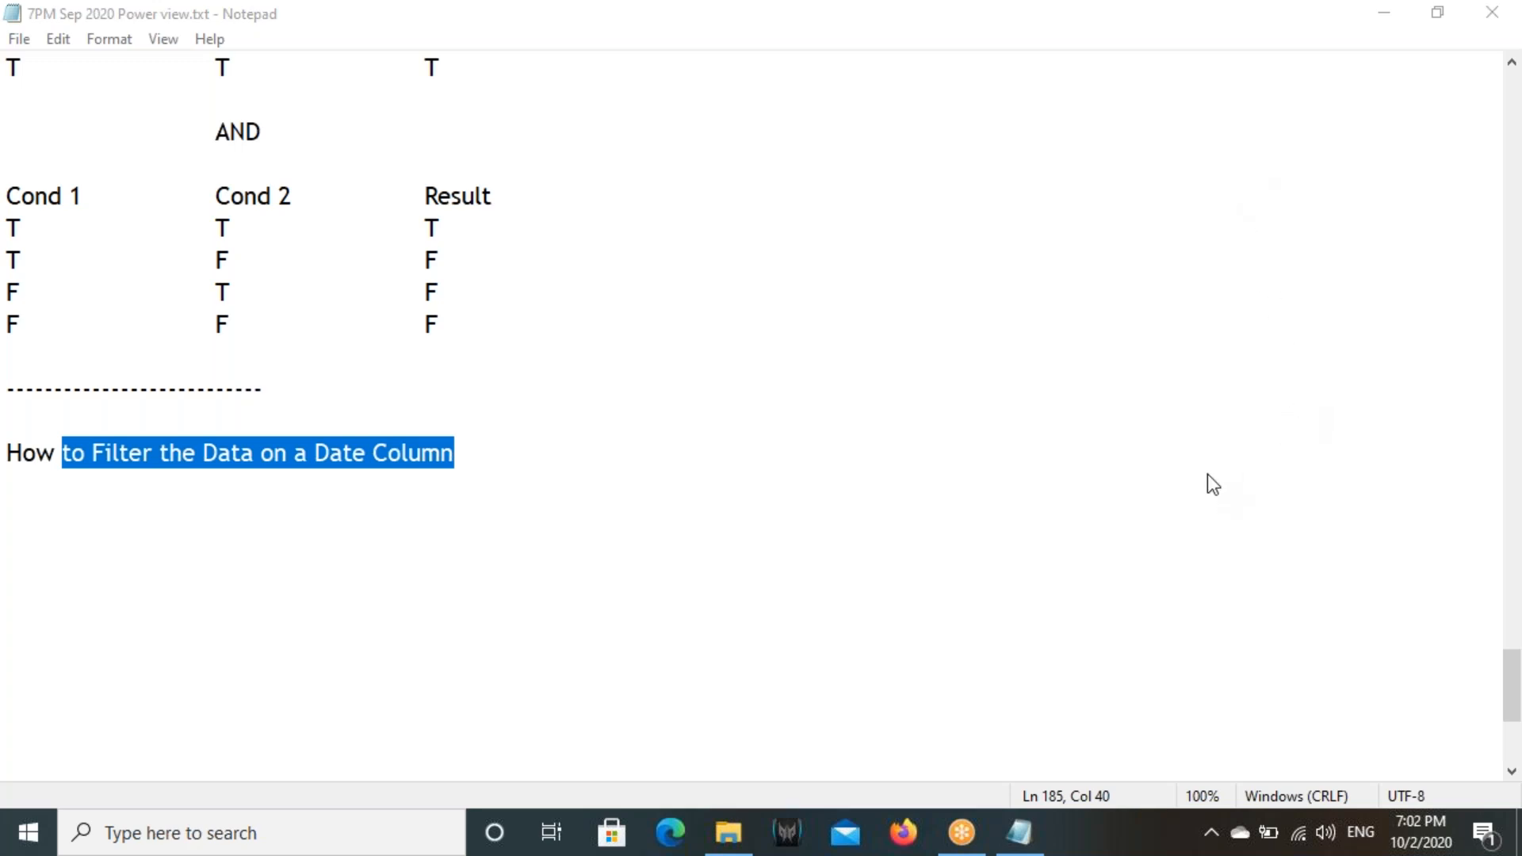
click(643, 470)
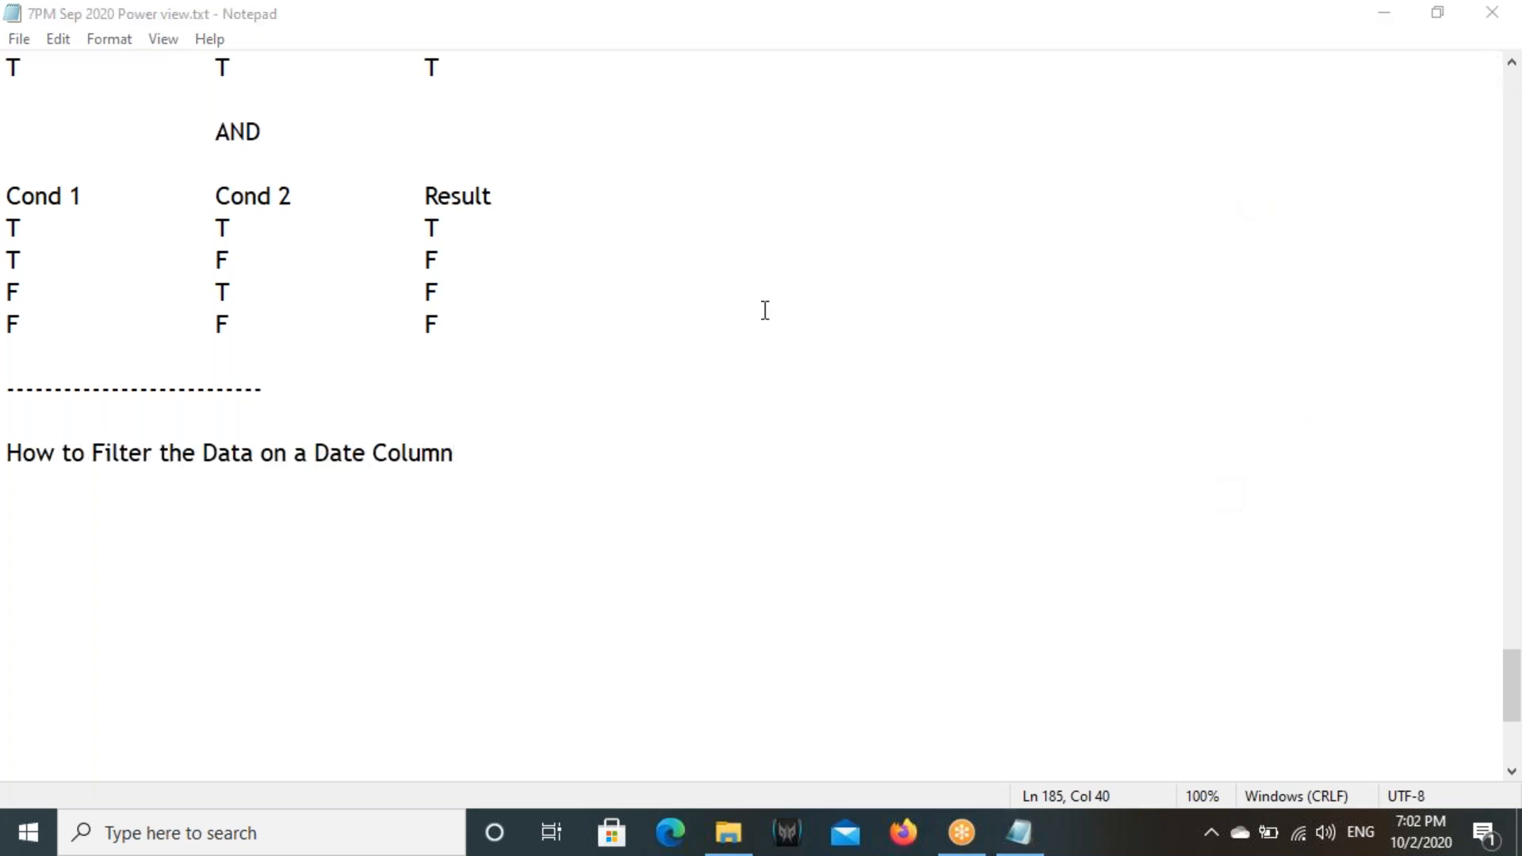
drag(241, 451, 517, 461)
click(517, 461)
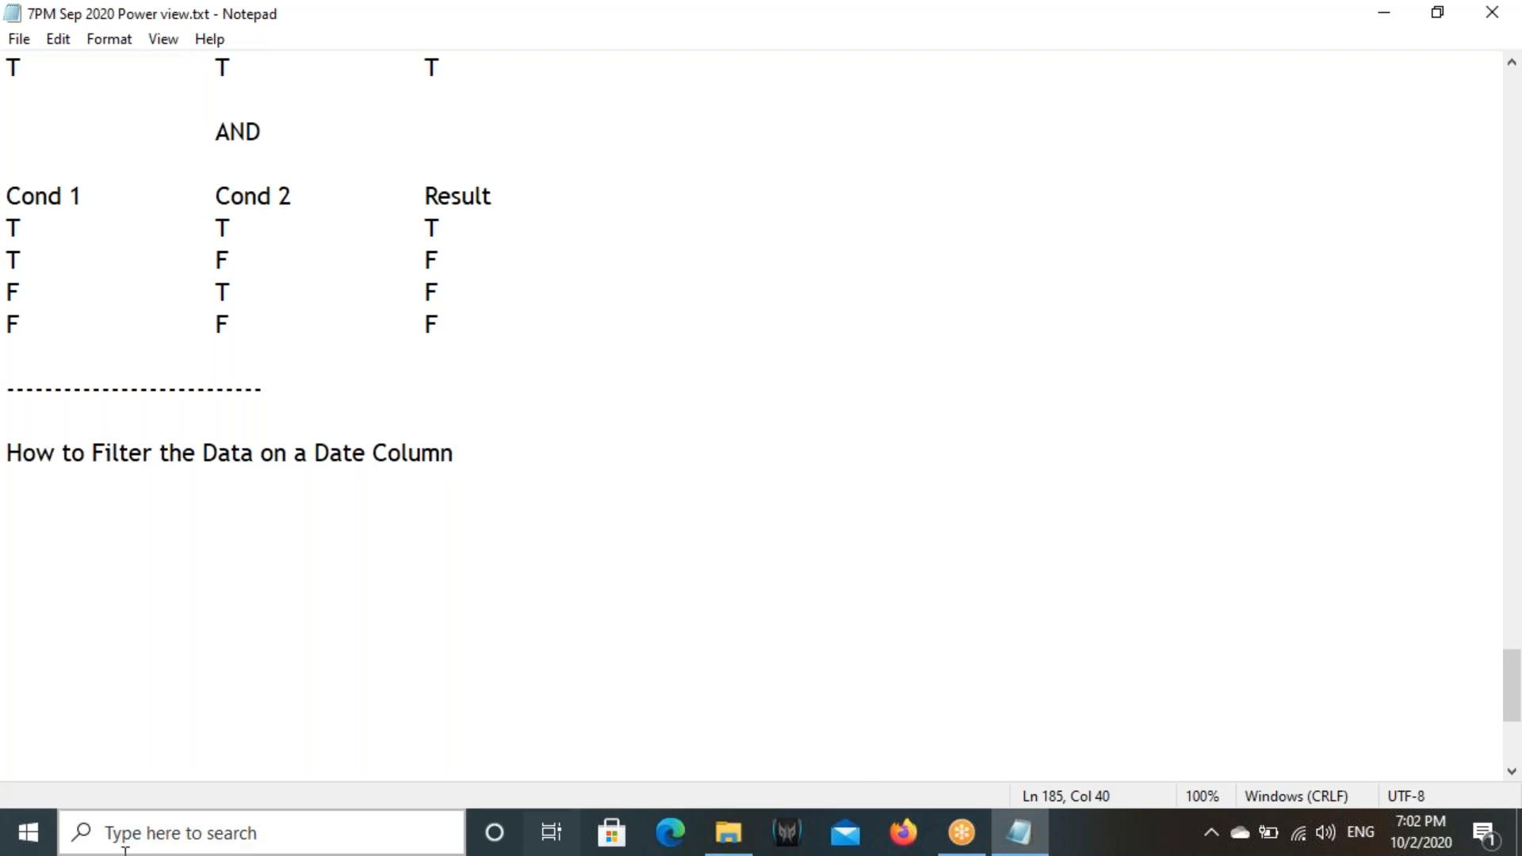
- Launch Power BI Desktop and dismiss its start screen
click(16, 839)
text(power)
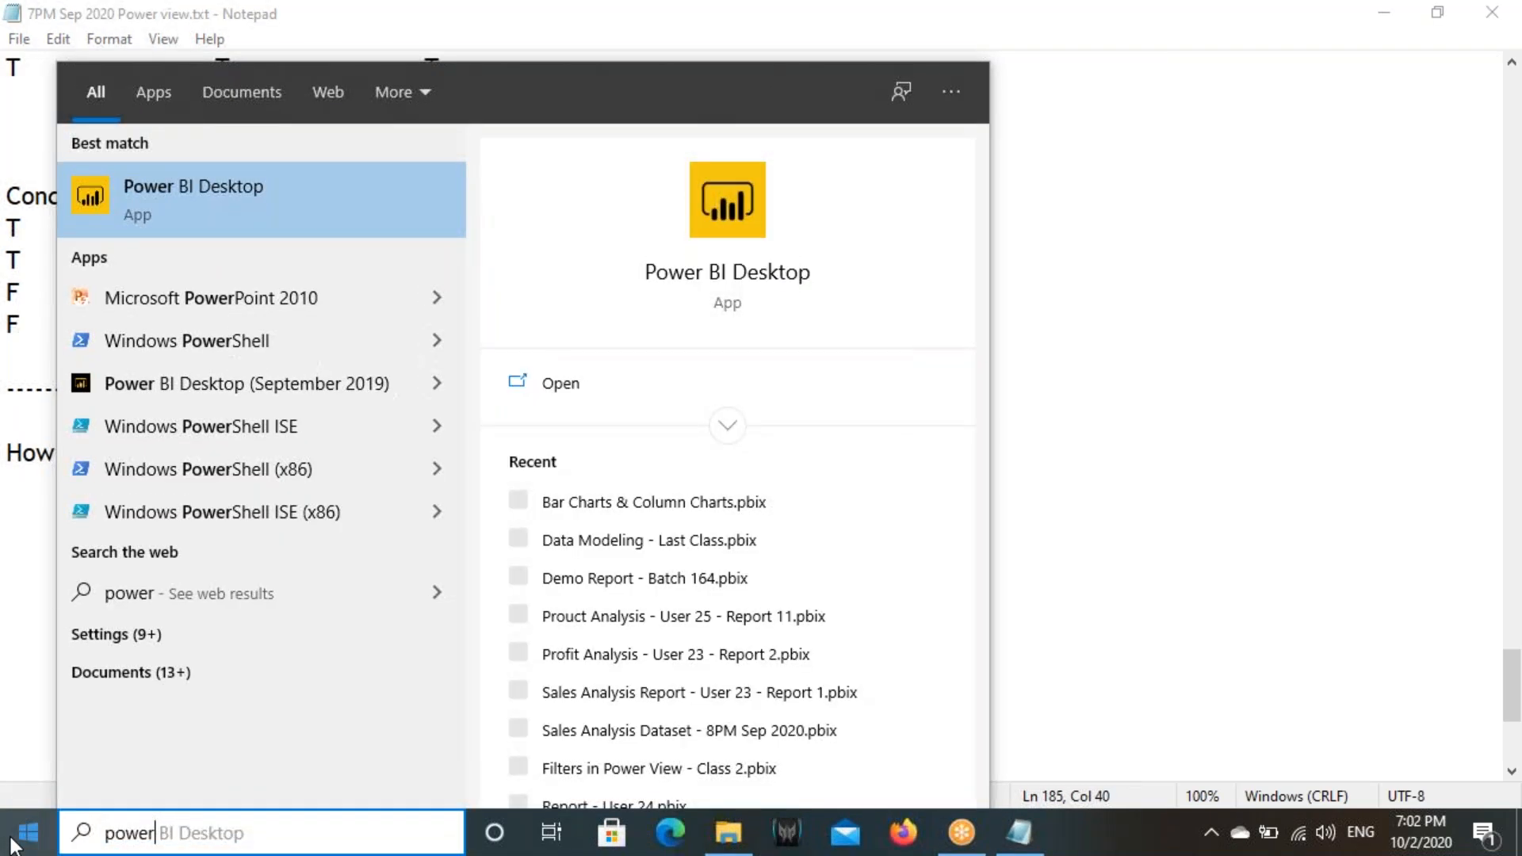
key(Return)
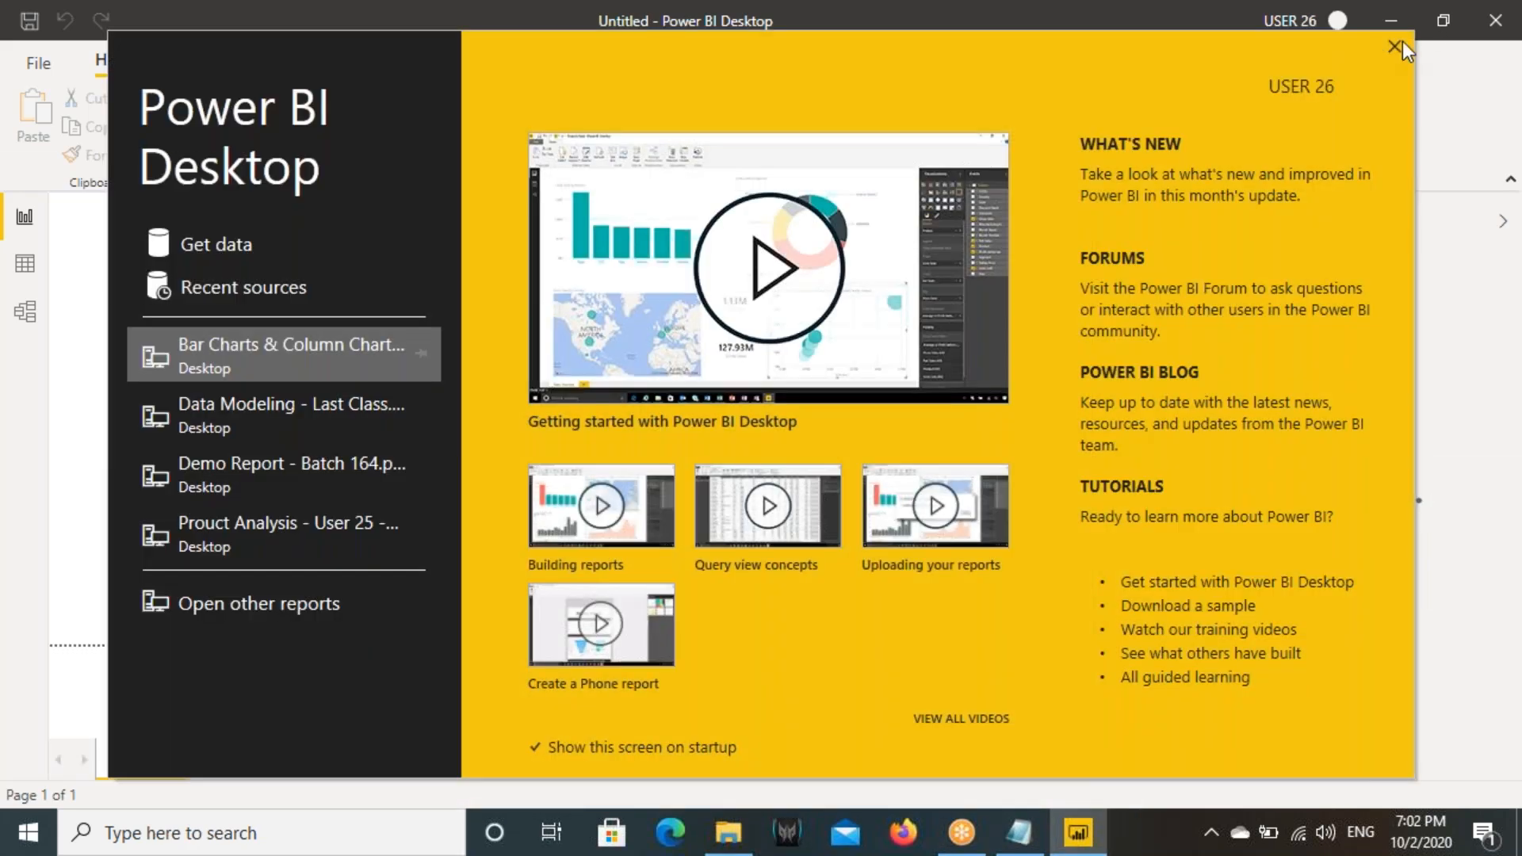
click(1400, 44)
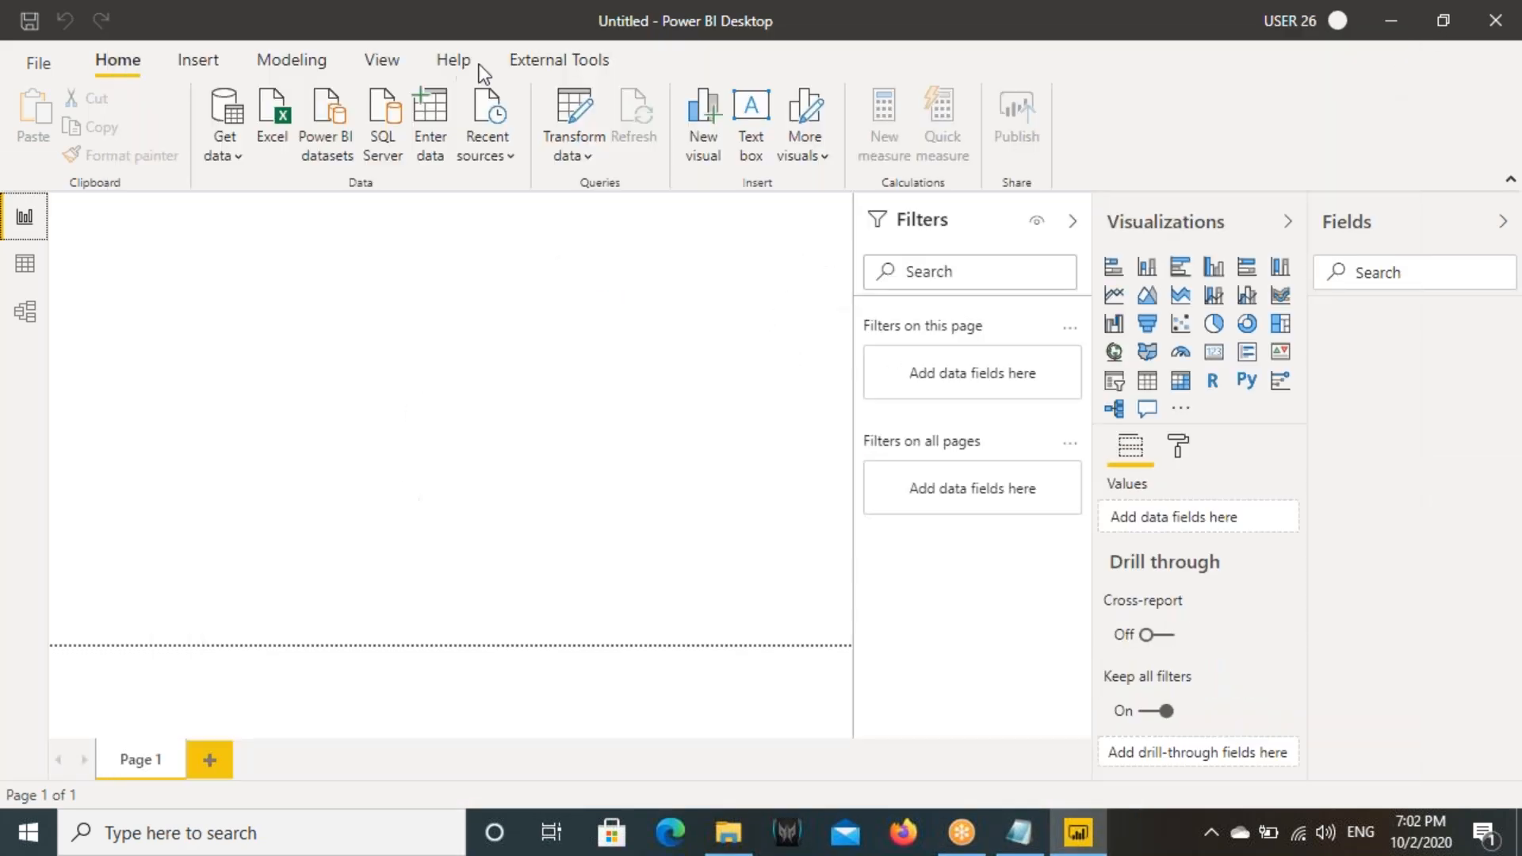
- Set the report's page view to Actual size
click(387, 61)
click(622, 150)
click(661, 272)
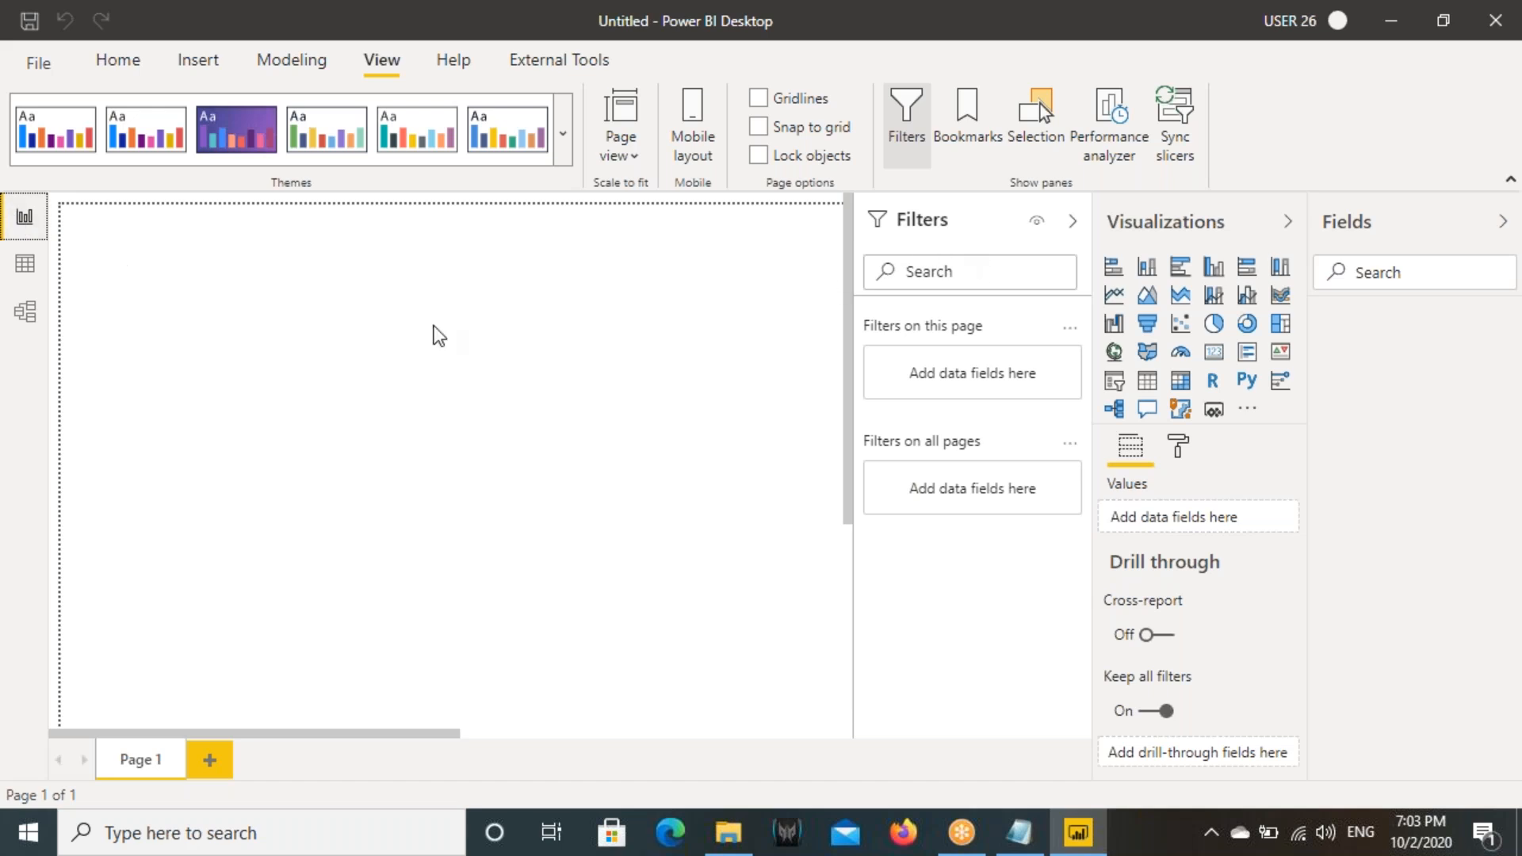
- In Model view, import the Orders sheet from the Excel workbook Sample - Superstore.xlsx in the Source Files folder
click(25, 311)
click(213, 121)
double_click(326, 200)
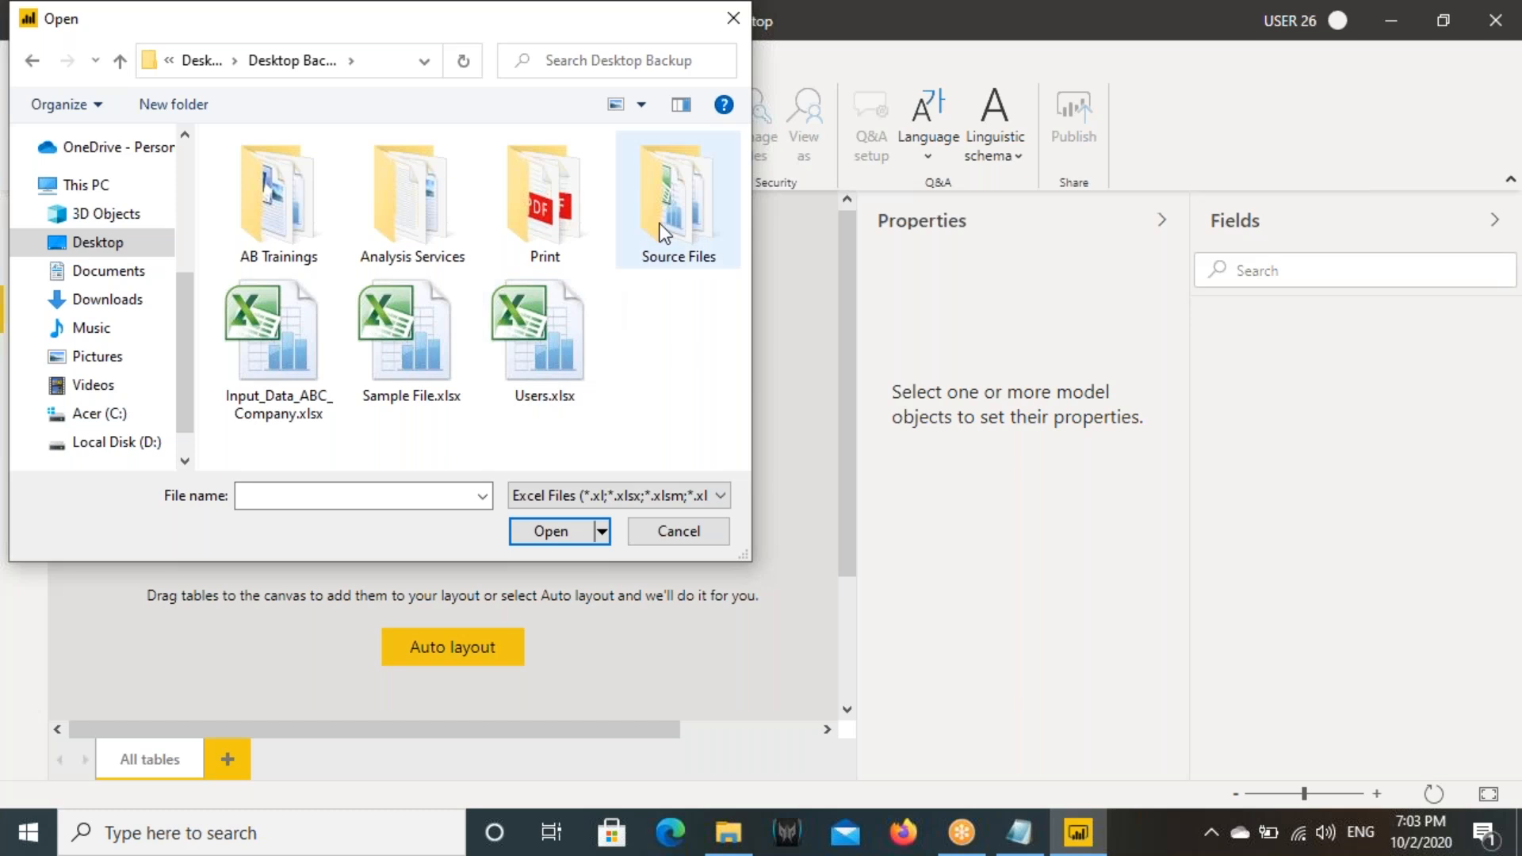
double_click(664, 233)
click(365, 224)
click(565, 536)
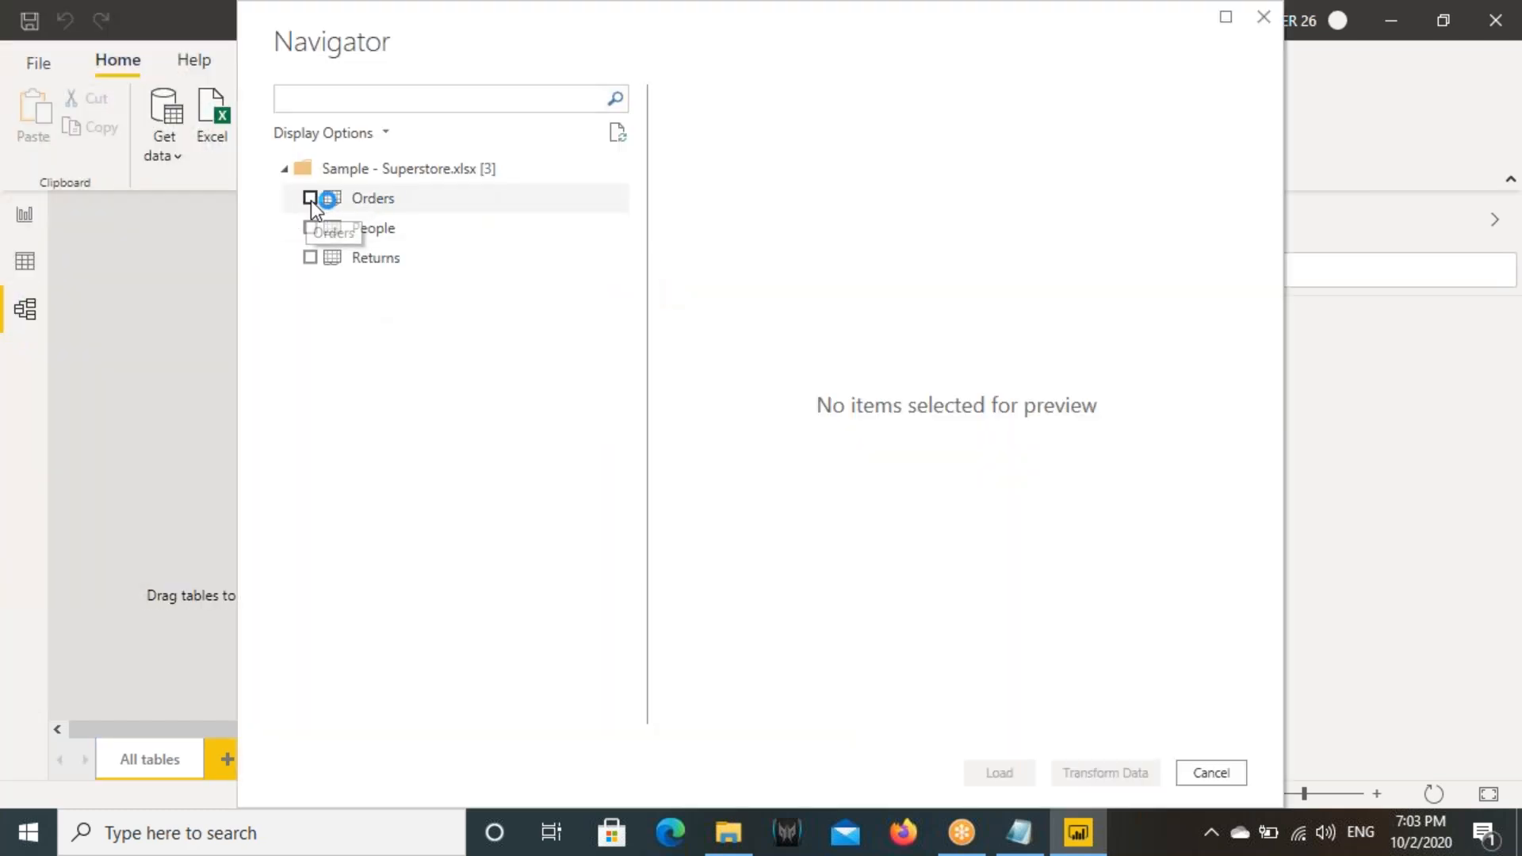
click(310, 198)
click(999, 773)
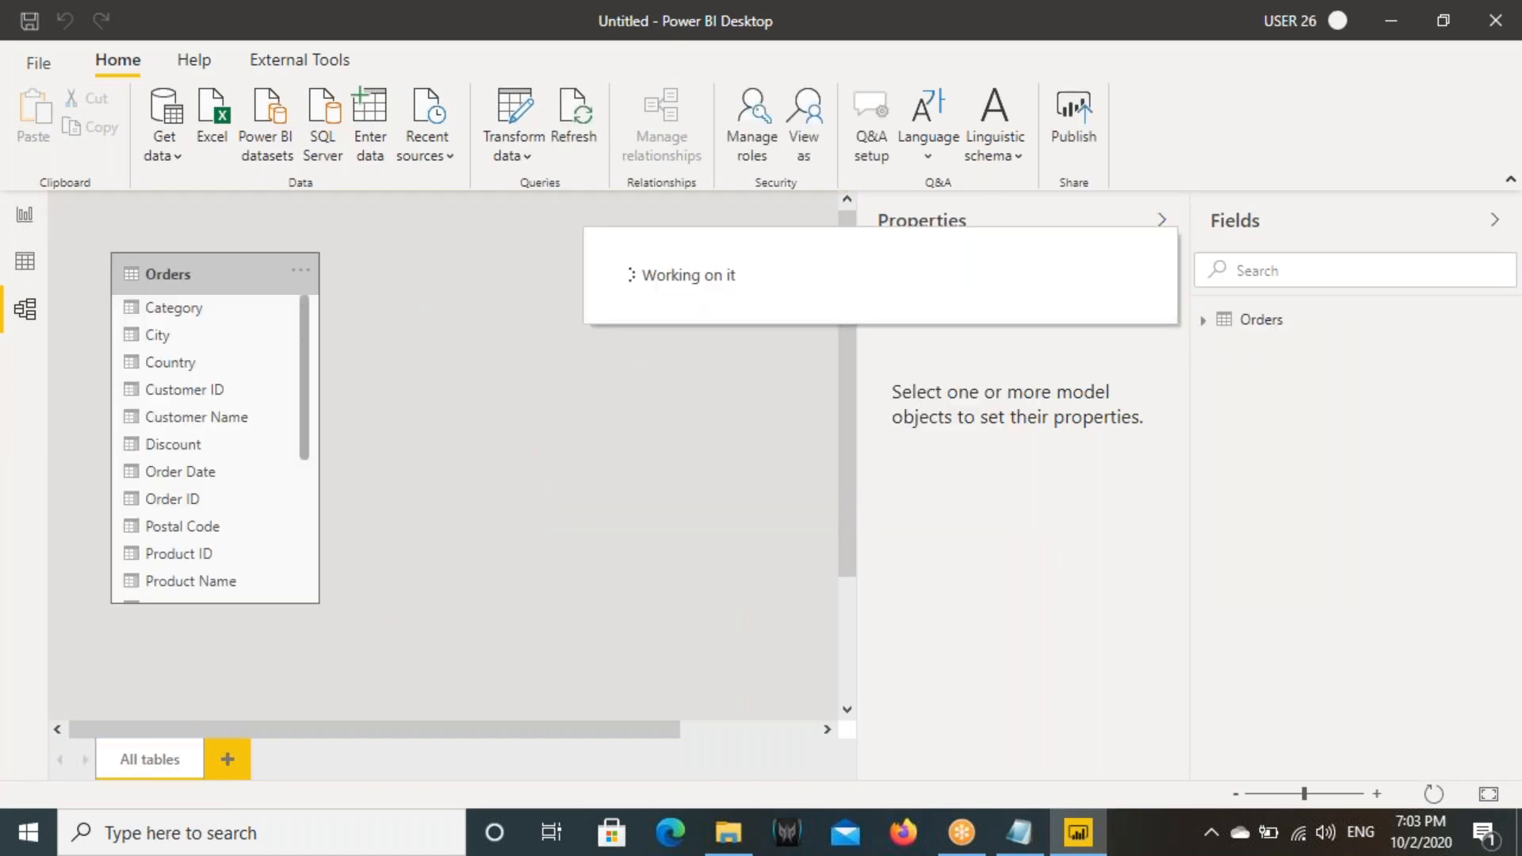
- Collapse the Properties and Fields panes and move the Orders table towards the middle of the model diagram
click(1162, 220)
click(1495, 219)
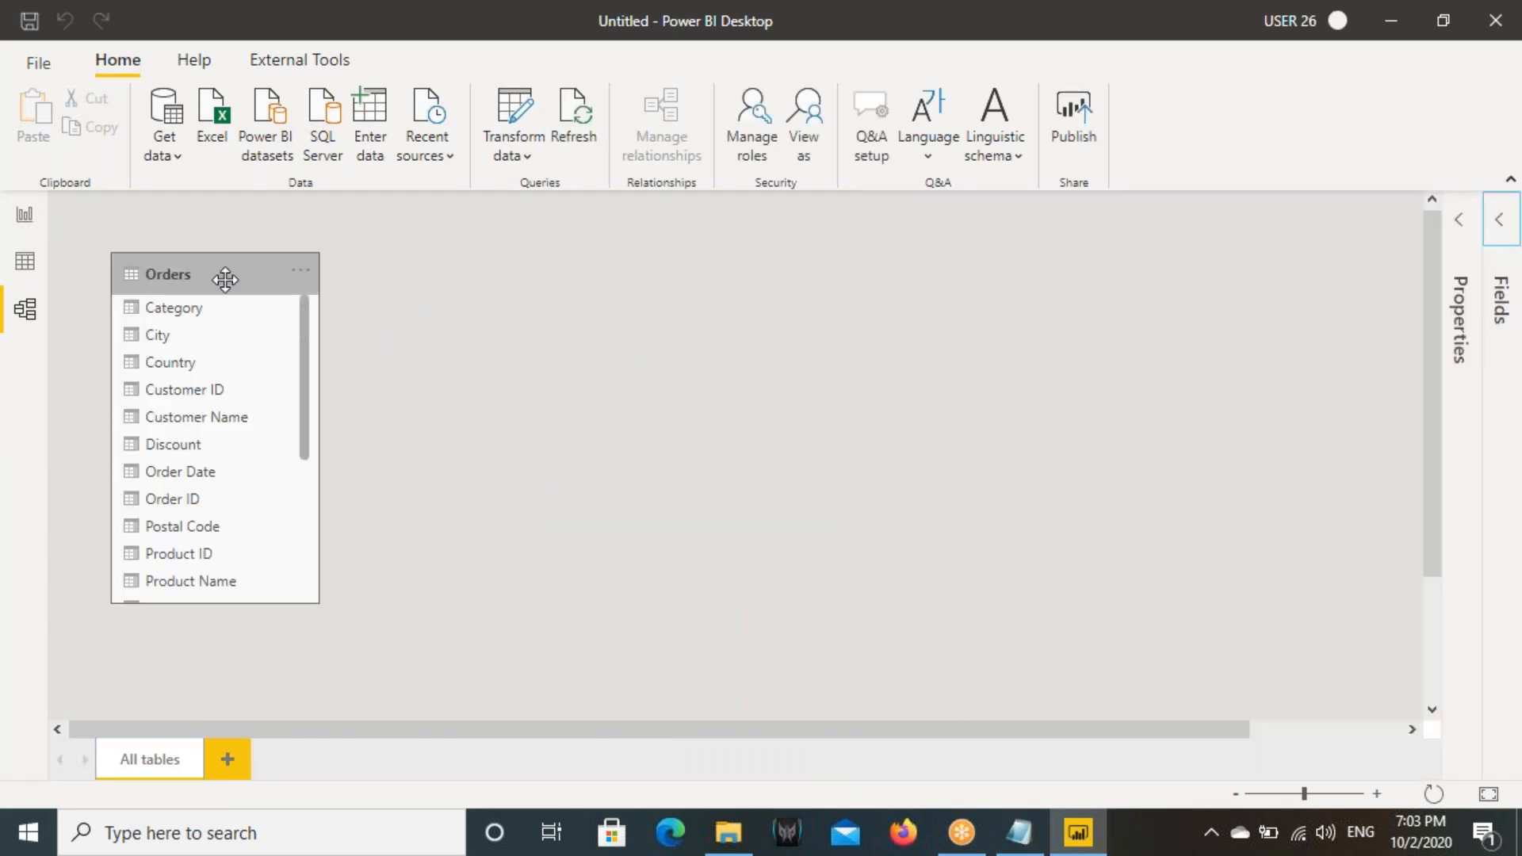
drag(224, 278, 518, 310)
- Add an empty line chart to the report page and resize it into a wide rectangle
click(24, 215)
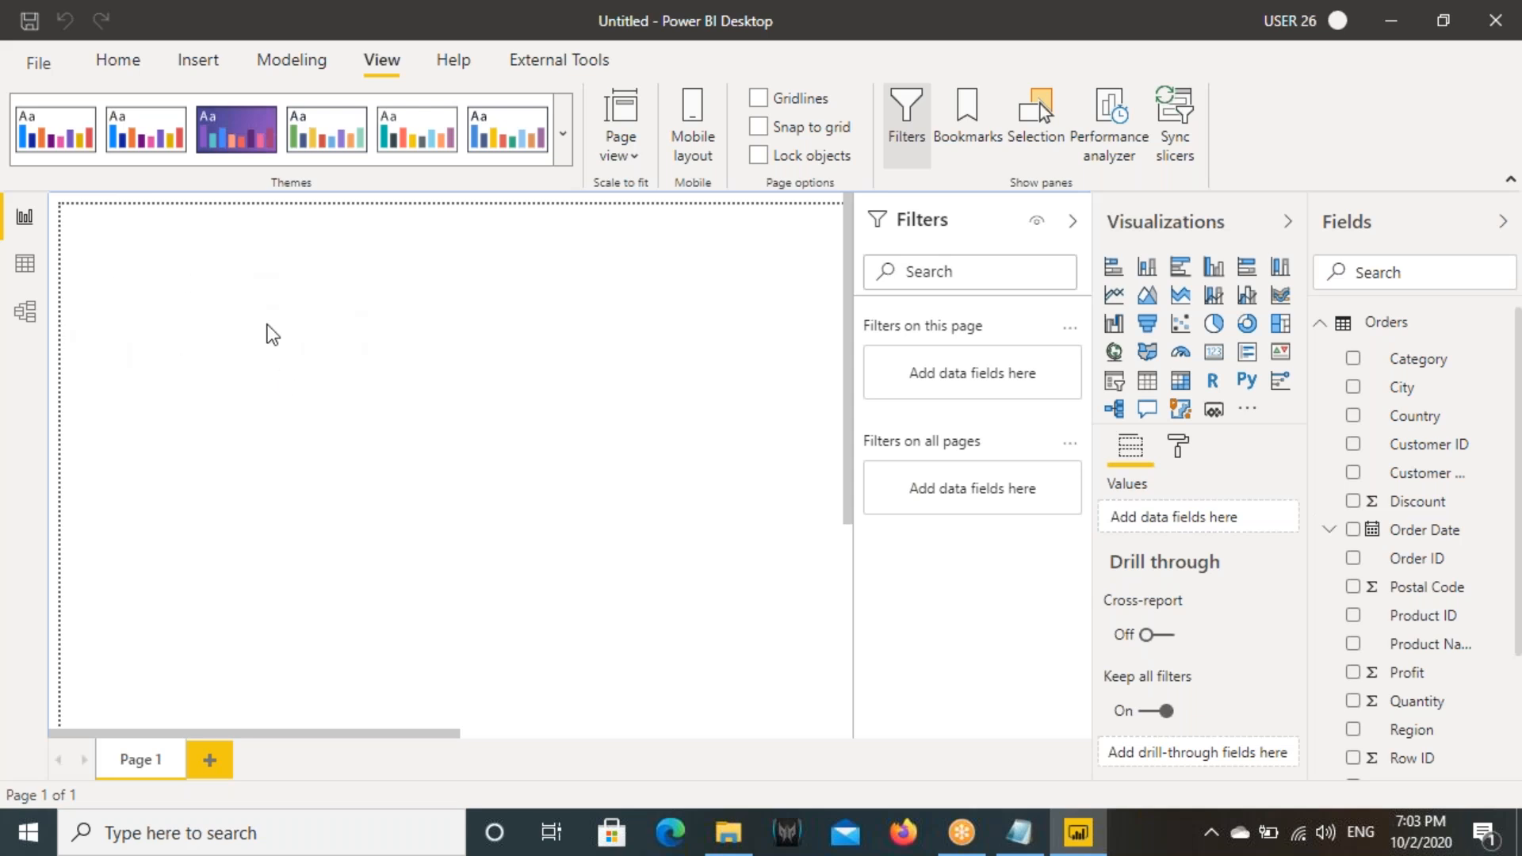
drag(162, 267, 367, 393)
mouse_move(204, 304)
mouse_down()
mouse_move(255, 365)
mouse_move(285, 323)
mouse_up()
key(Escape)
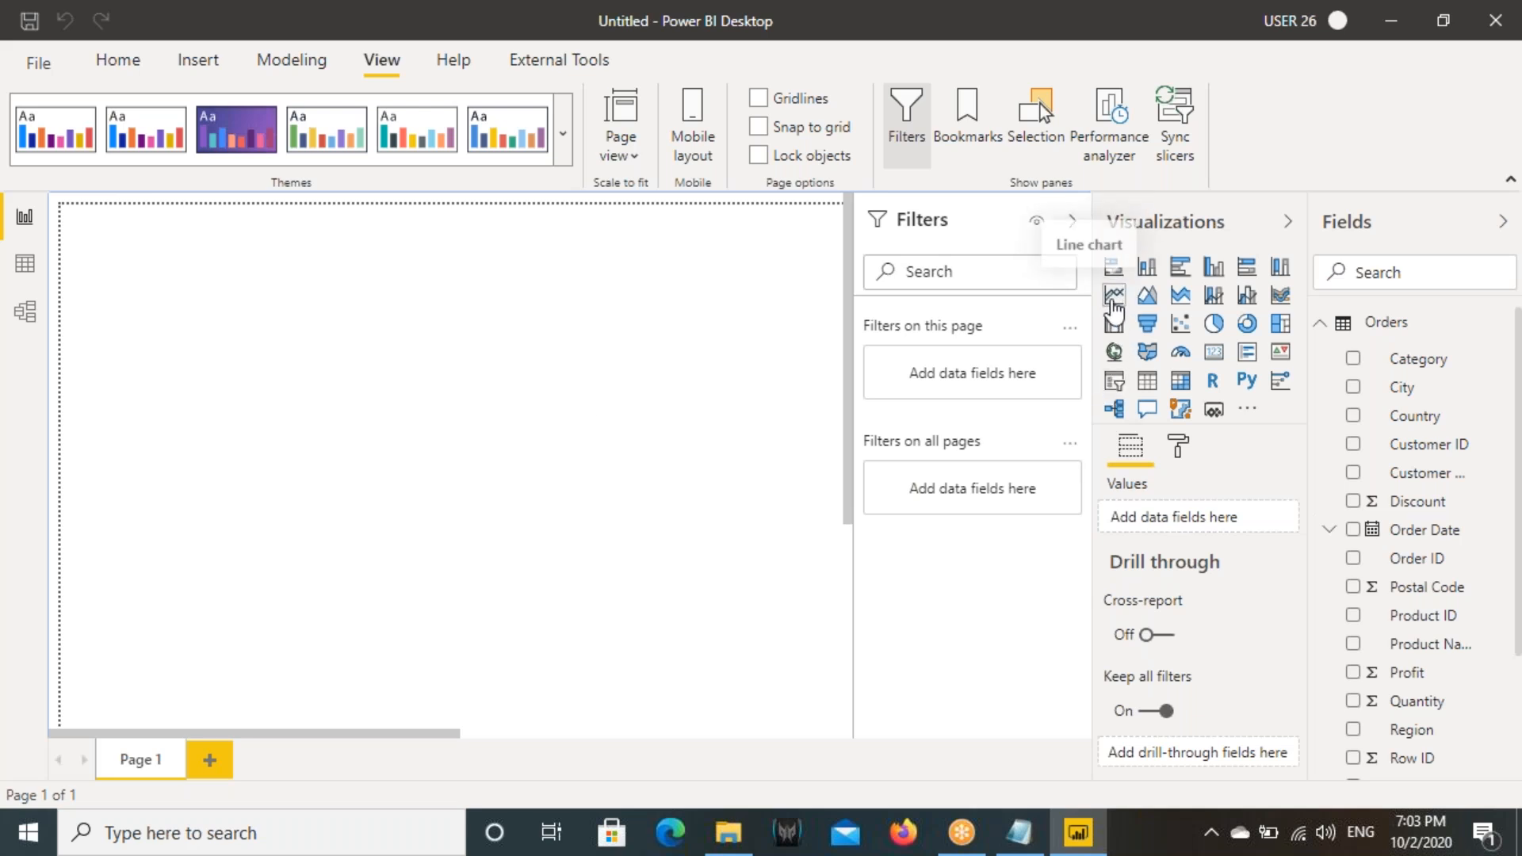
click(1125, 305)
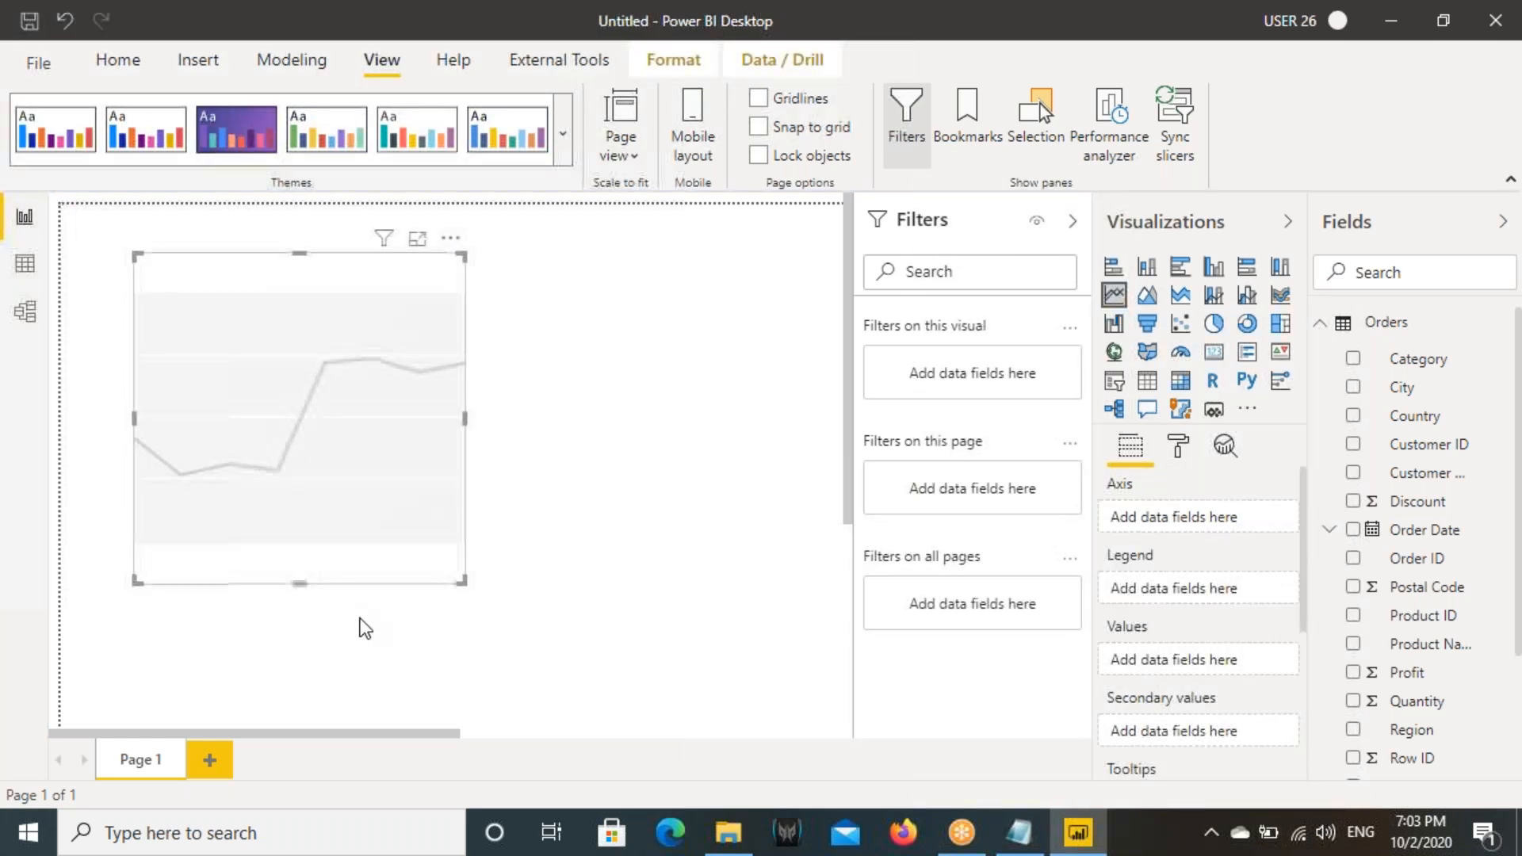
drag(462, 581, 738, 496)
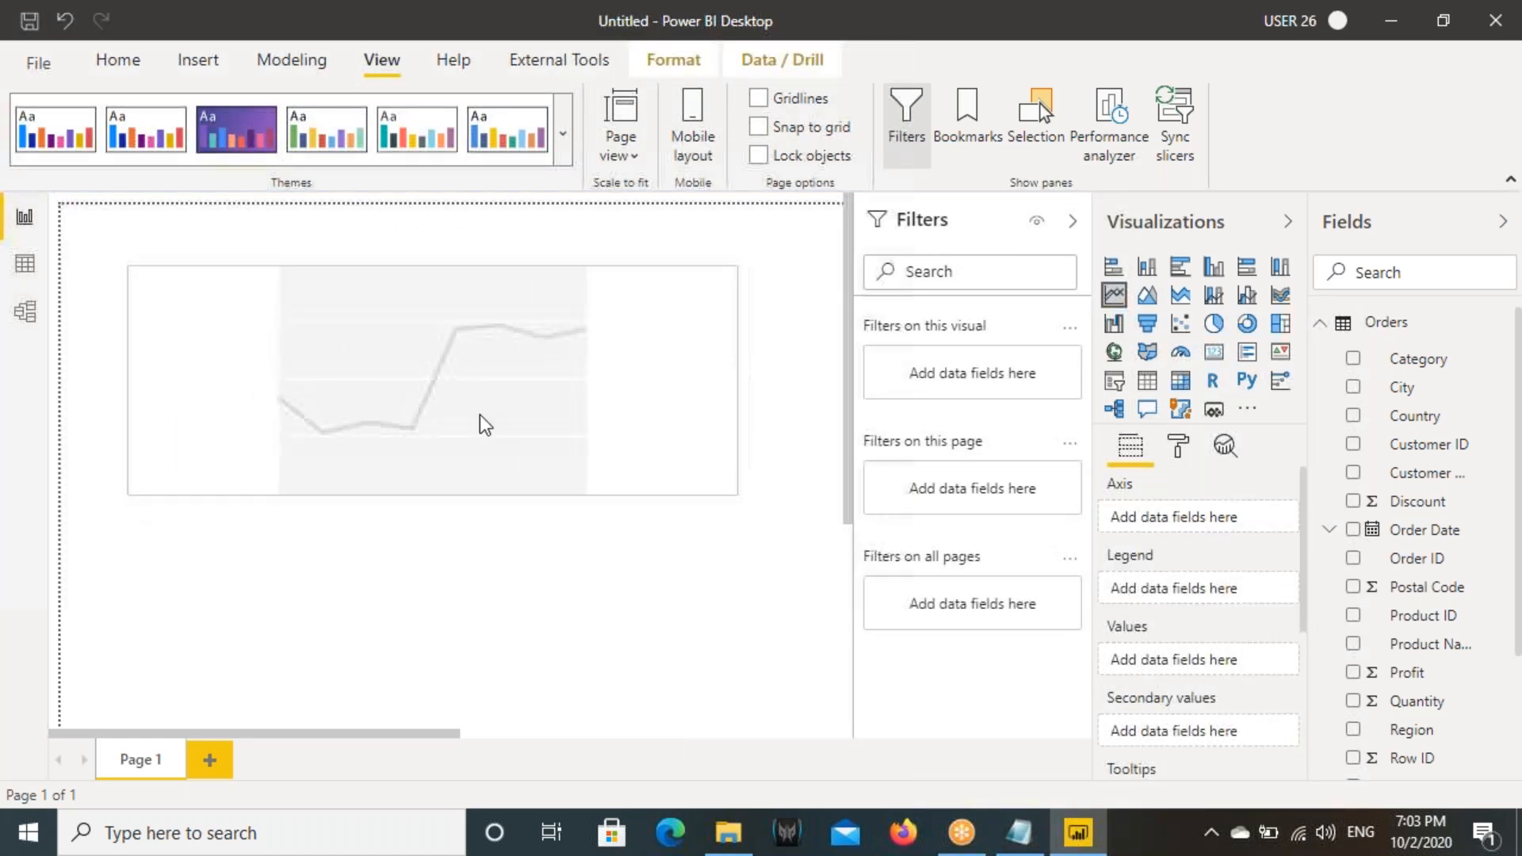
drag(431, 497, 430, 547)
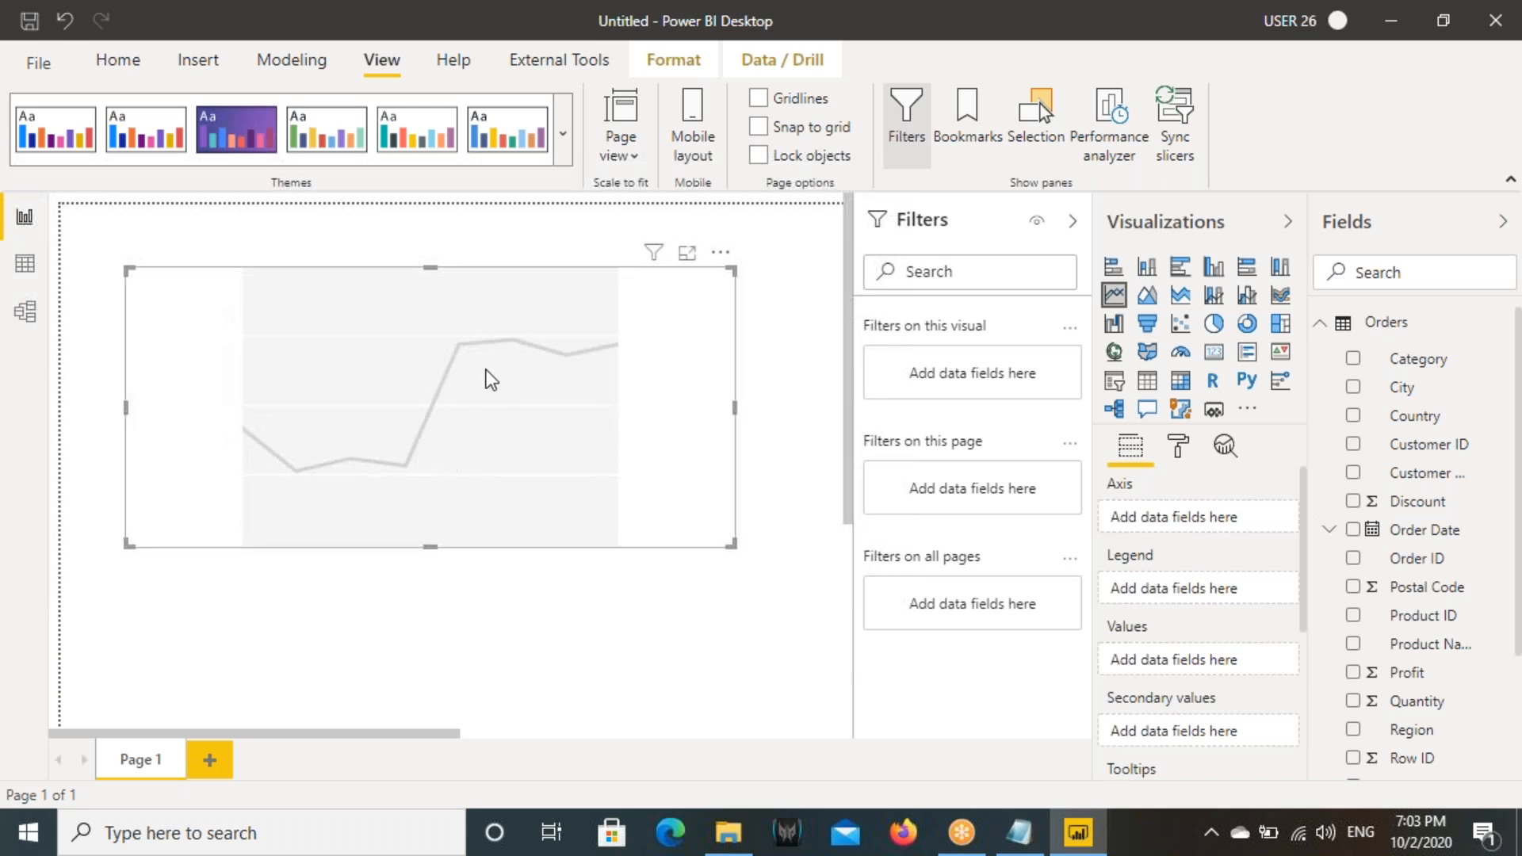
- Select the Order Date column of the Orders table in Data view to inspect its dates
click(25, 263)
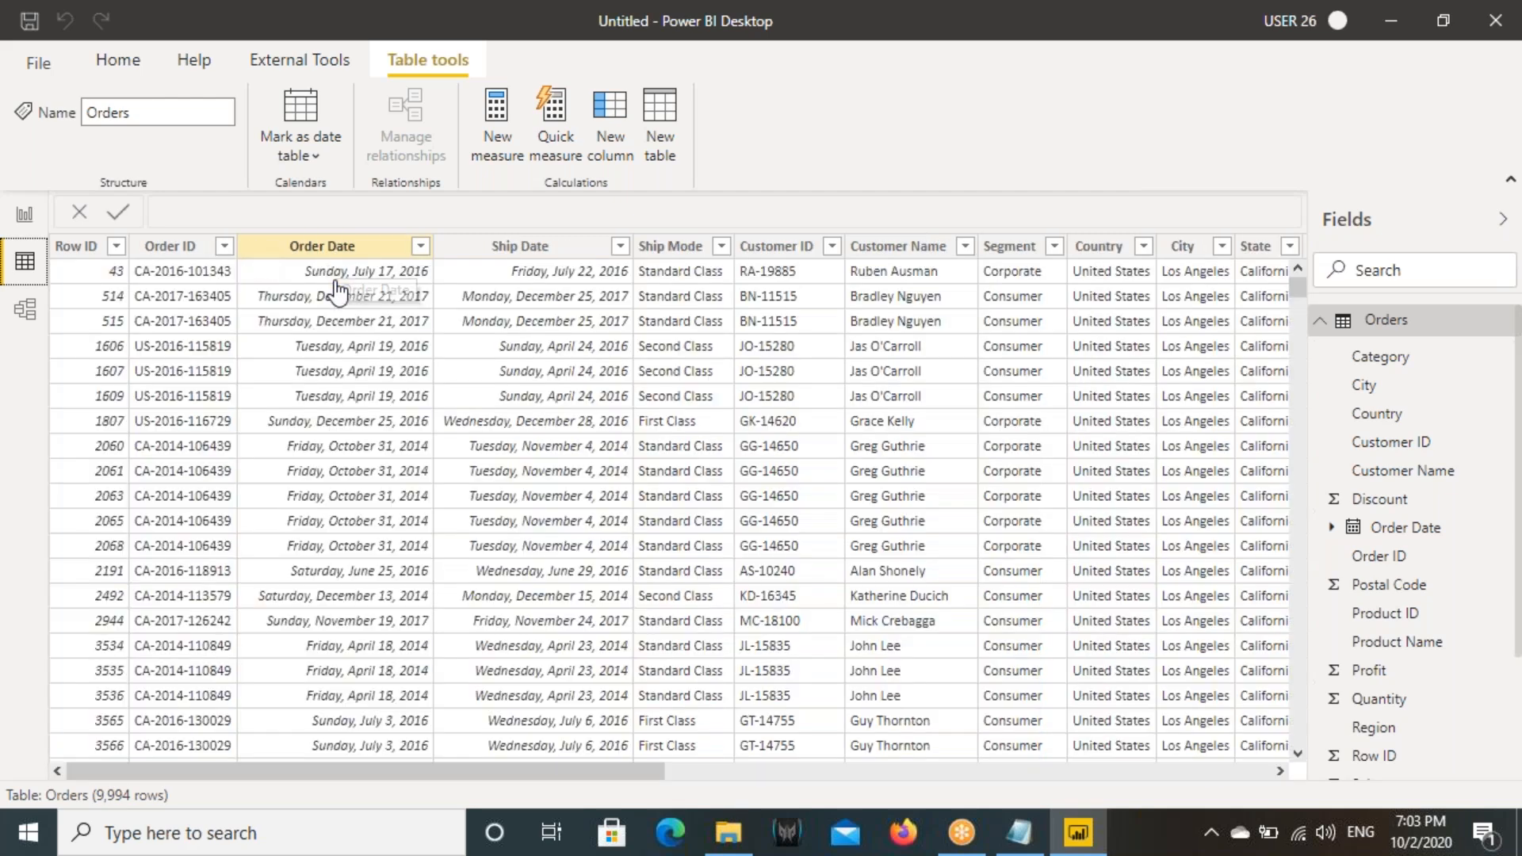
click(373, 344)
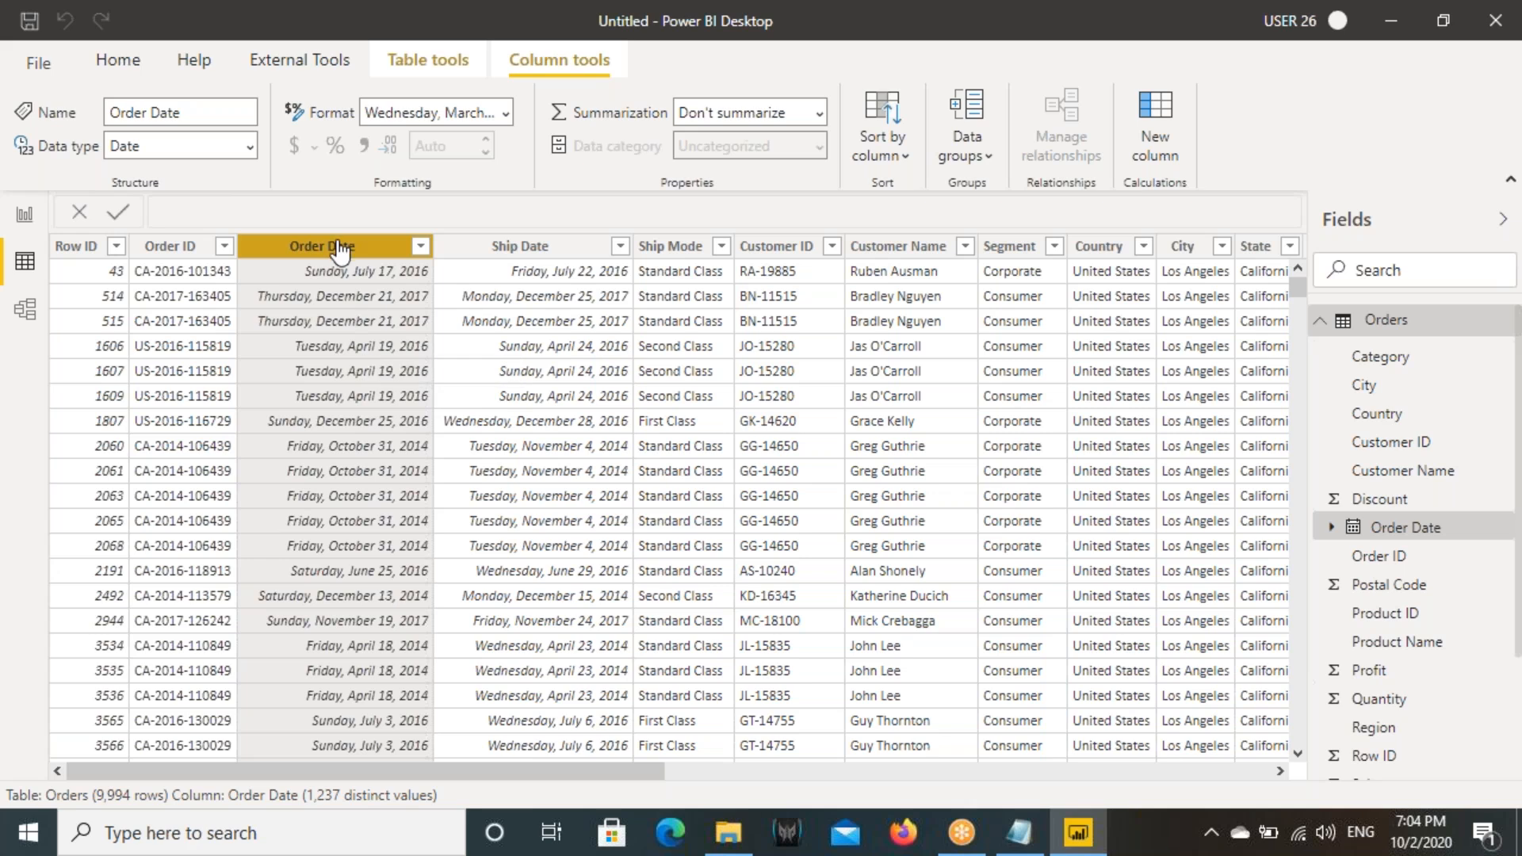
- Plot Sales against Order Date in the line chart on the report page
click(25, 215)
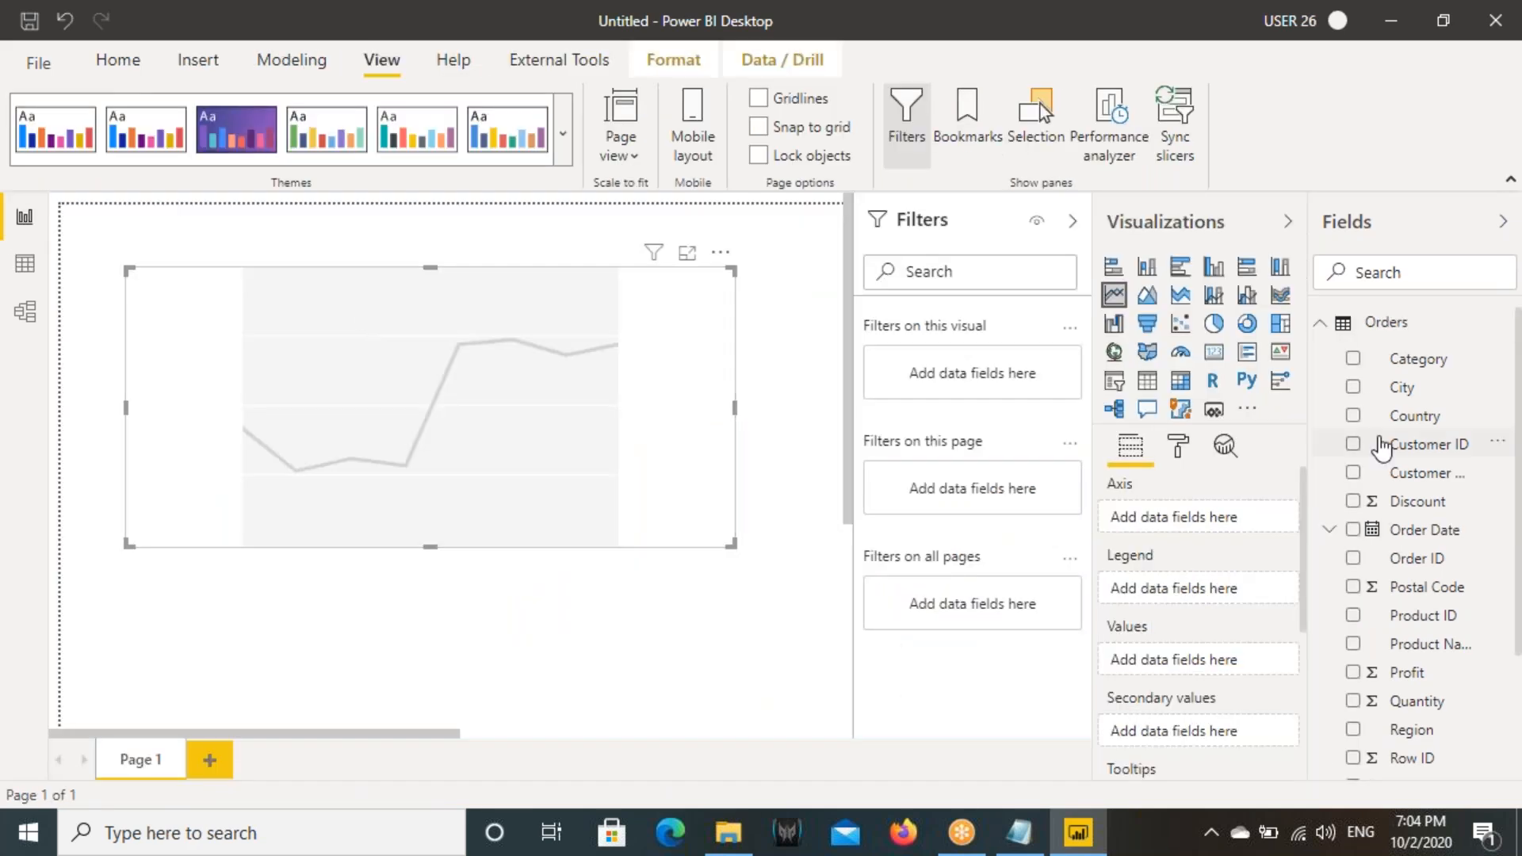
drag(1415, 546, 536, 423)
scroll(1467, 658, down, 3)
drag(1419, 631, 555, 476)
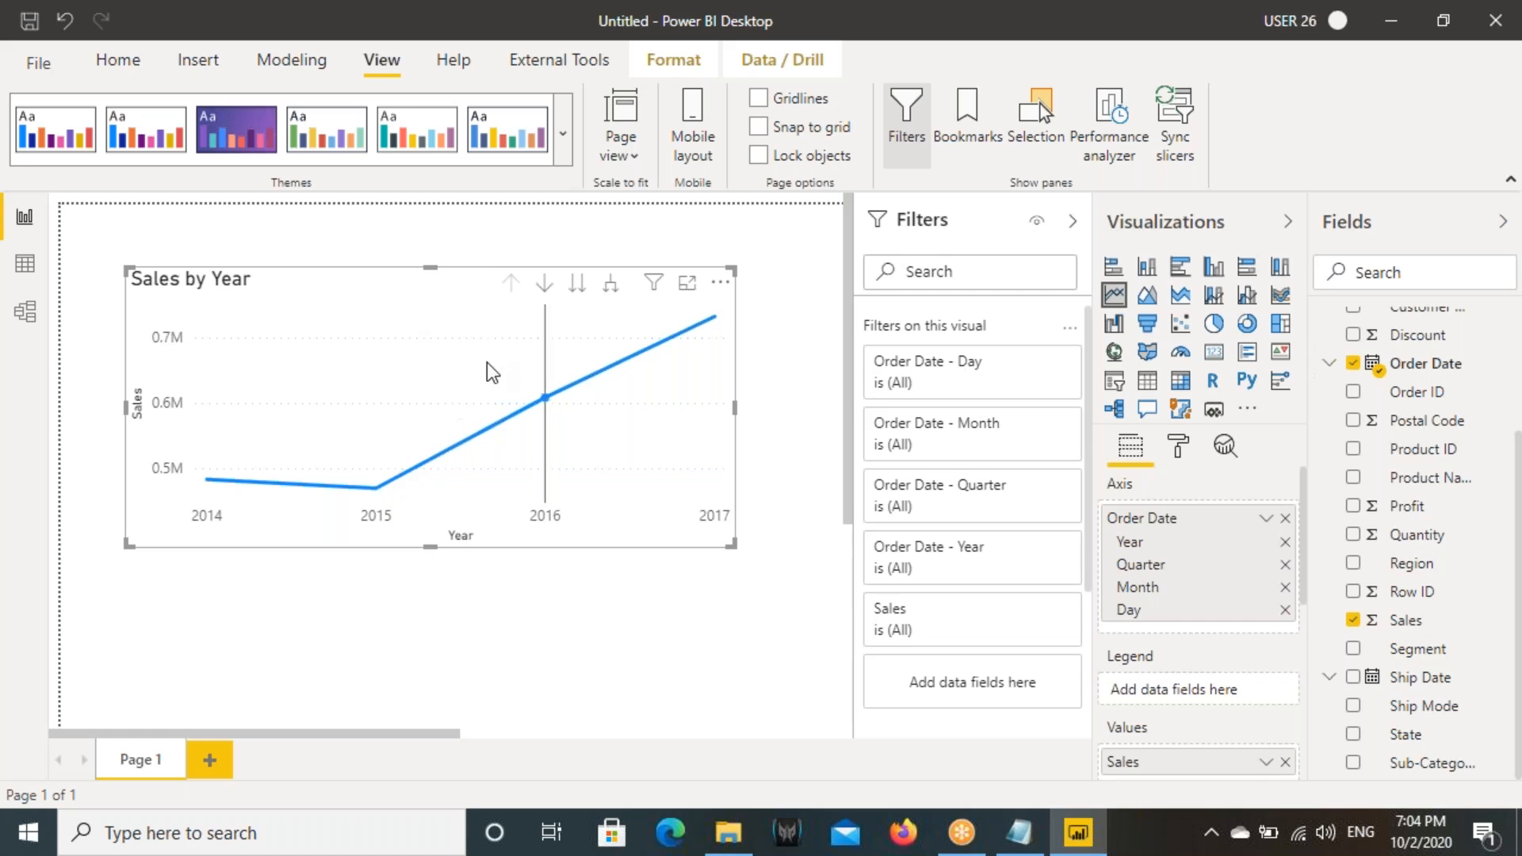
- Expand the Order Date field and its Date Hierarchy in Data view and compare the levels with the chart's axis
click(13, 271)
mouse_move(232, 233)
mouse_down()
mouse_move(333, 271)
mouse_move(431, 271)
mouse_up()
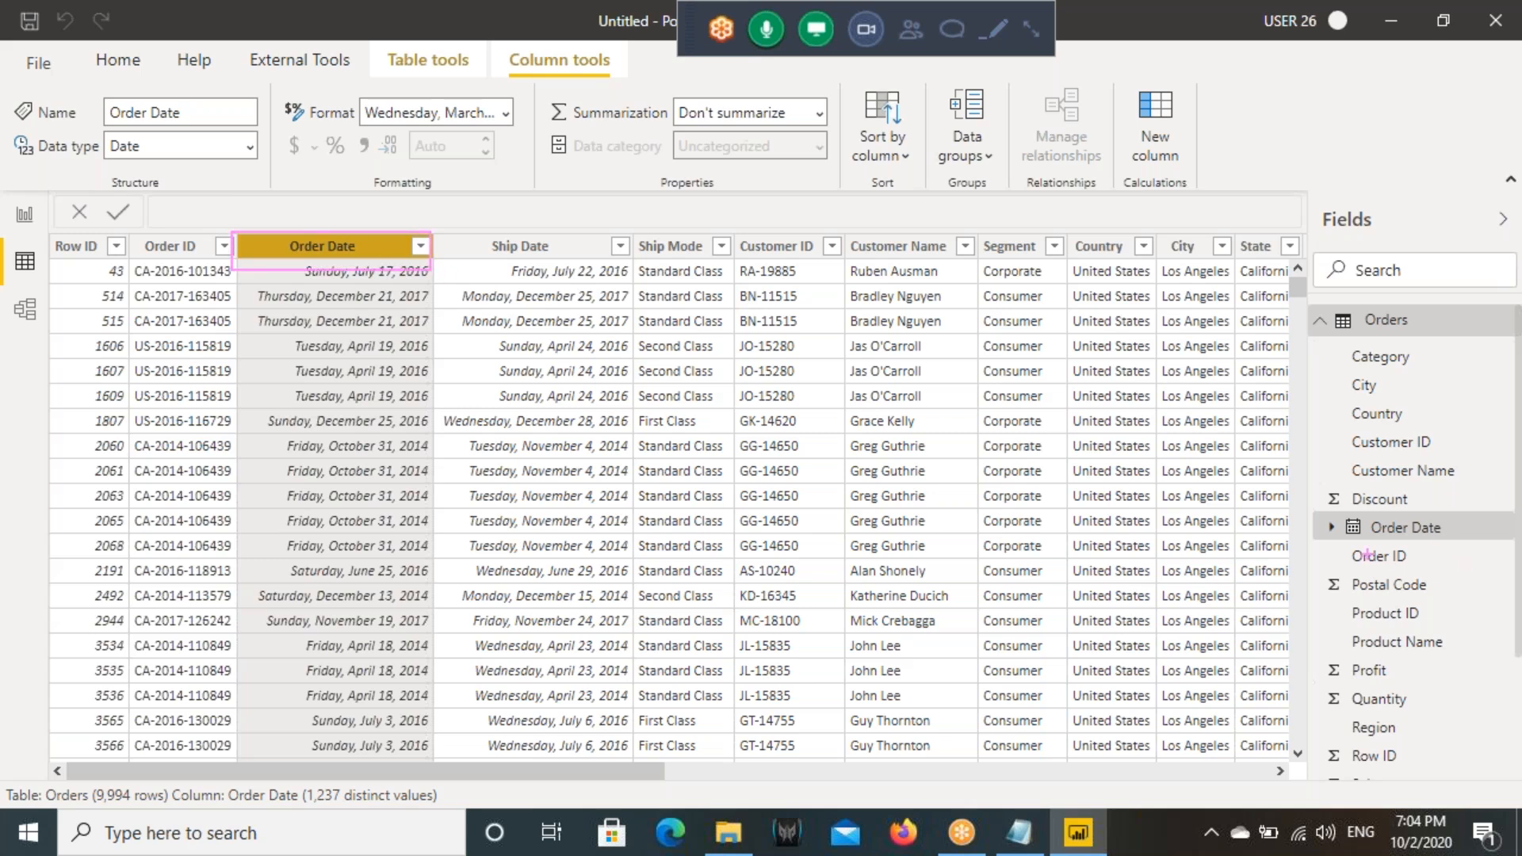
drag(1322, 520, 1487, 546)
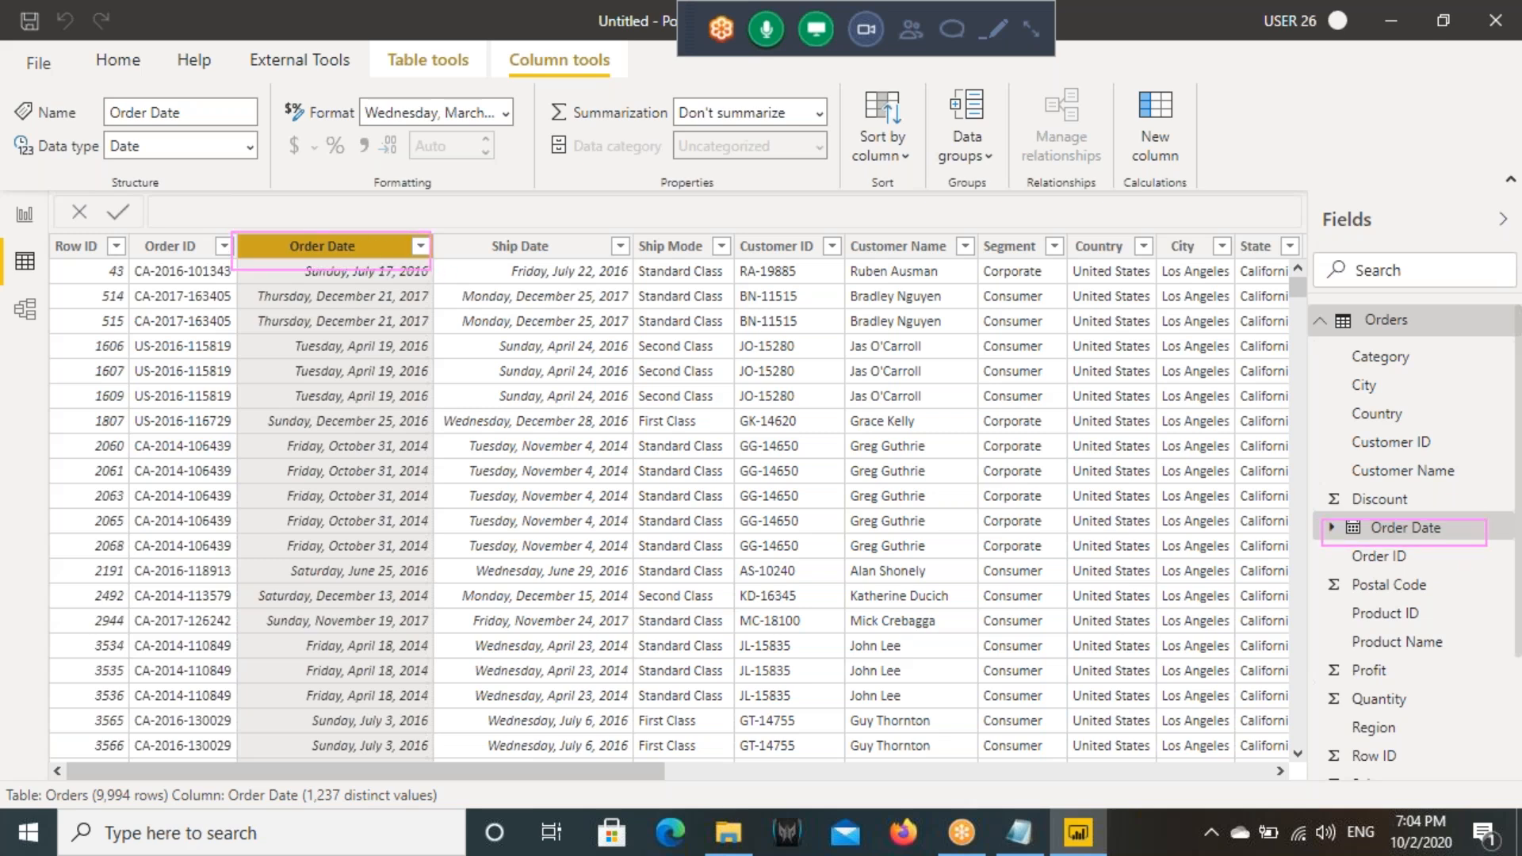
click(1332, 527)
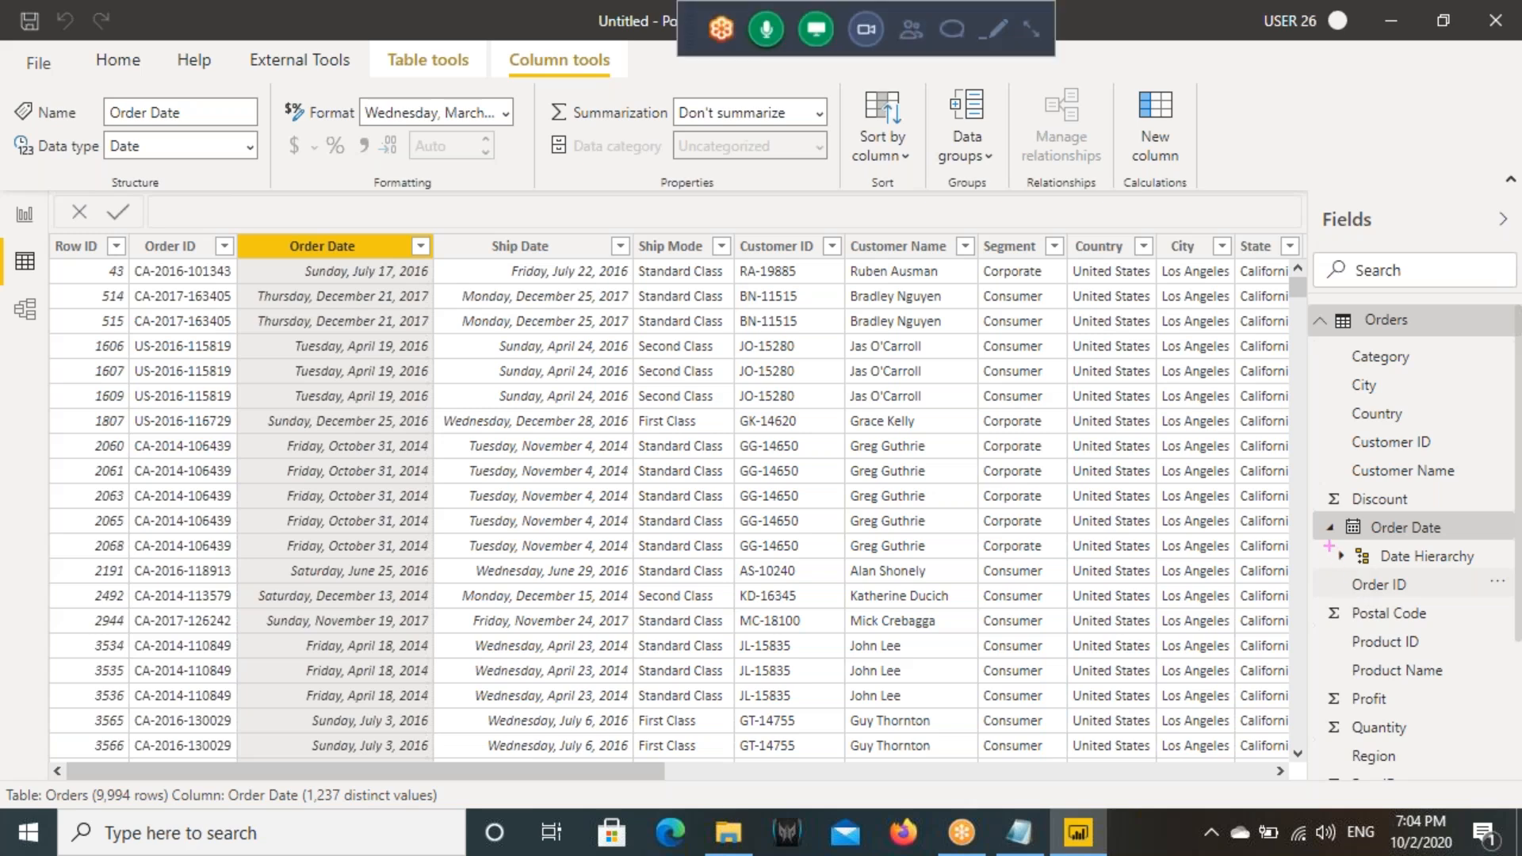
drag(1328, 546, 1487, 570)
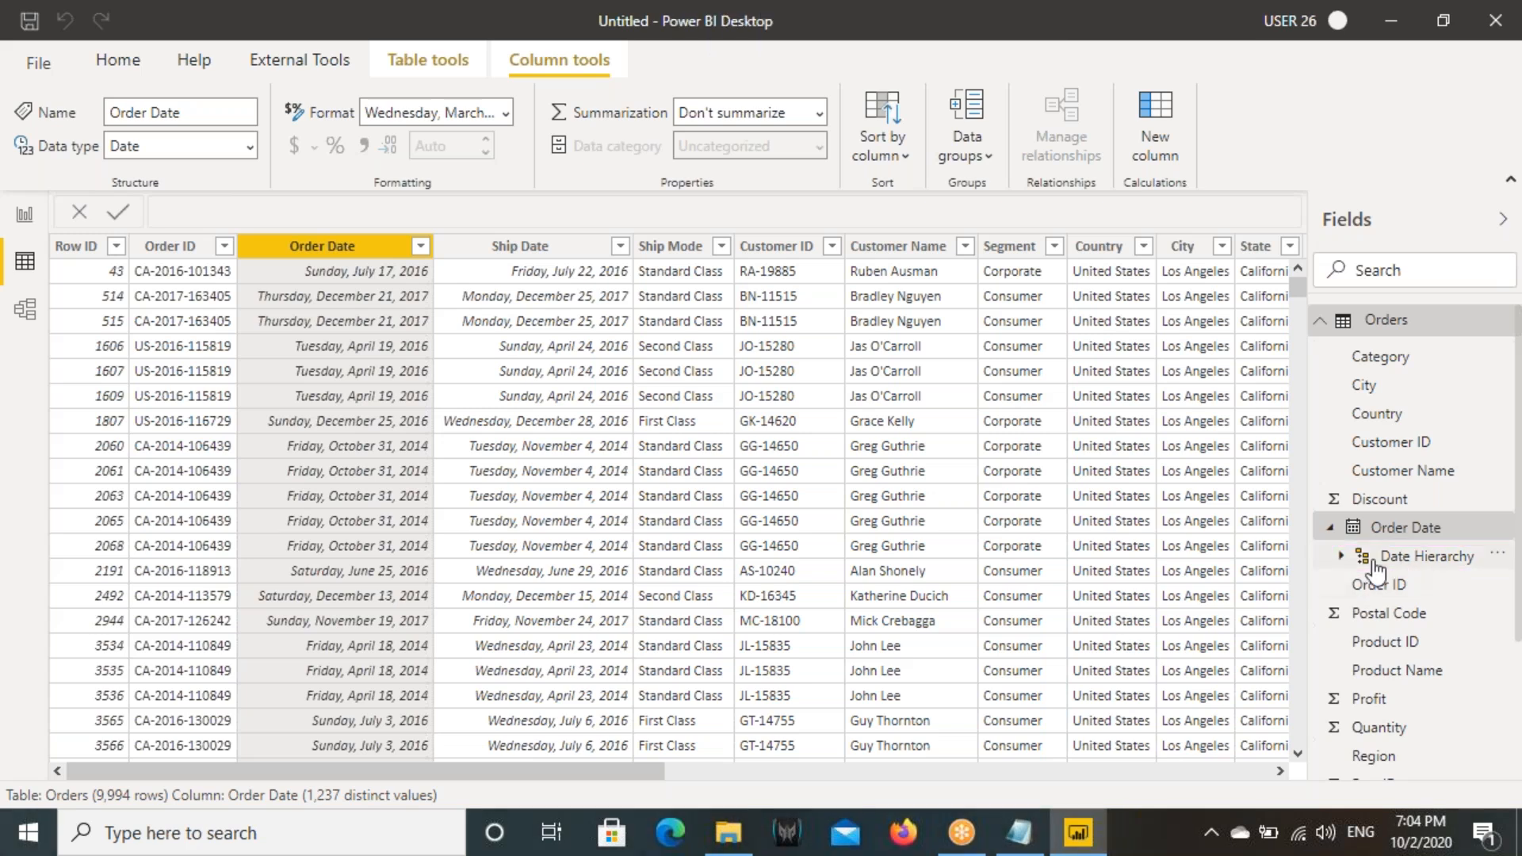
click(1340, 557)
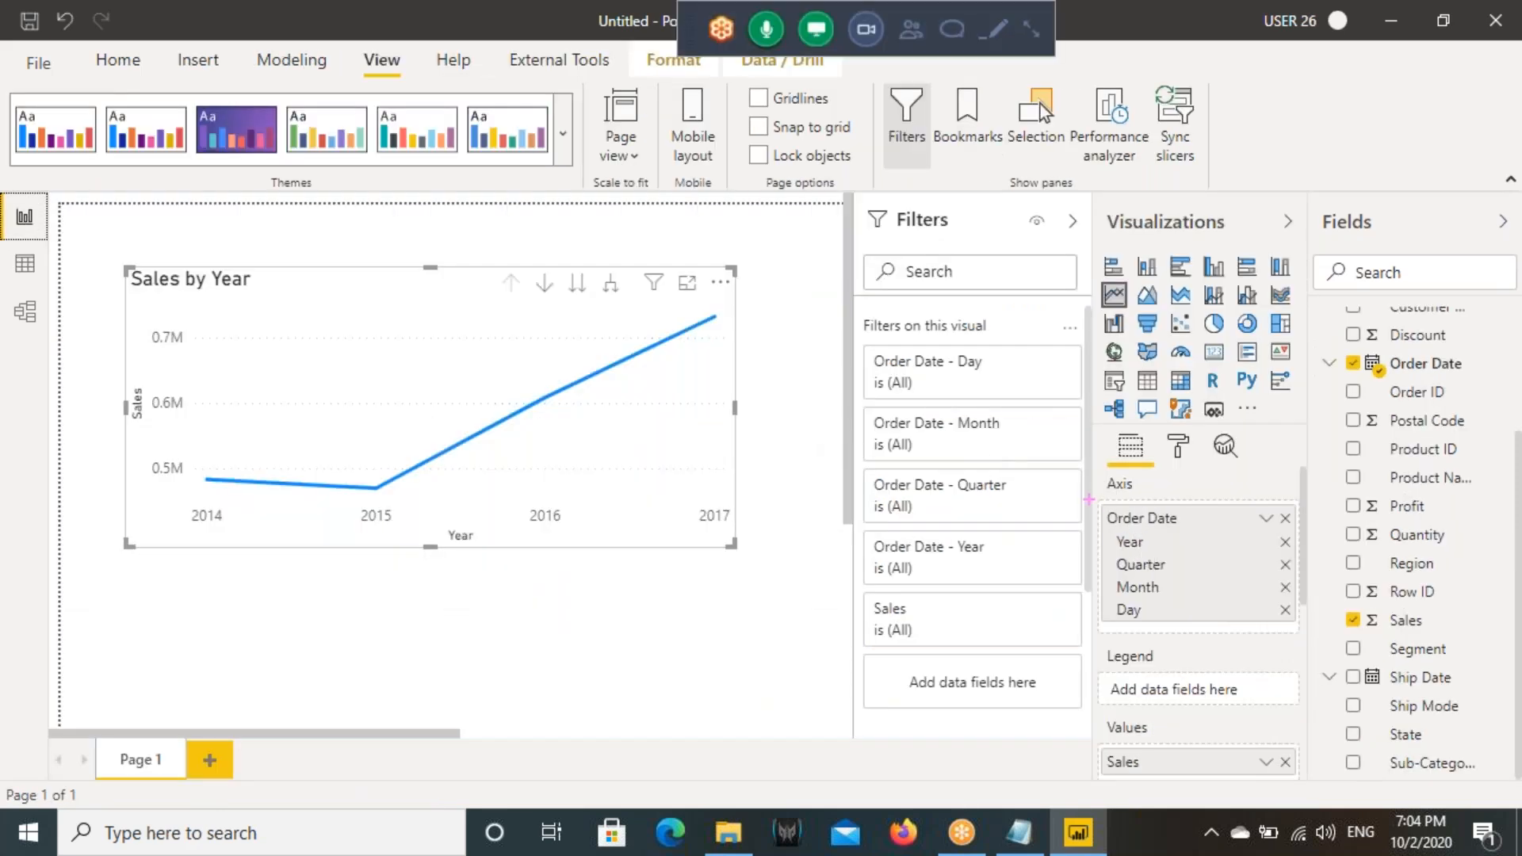
drag(1089, 499, 1299, 631)
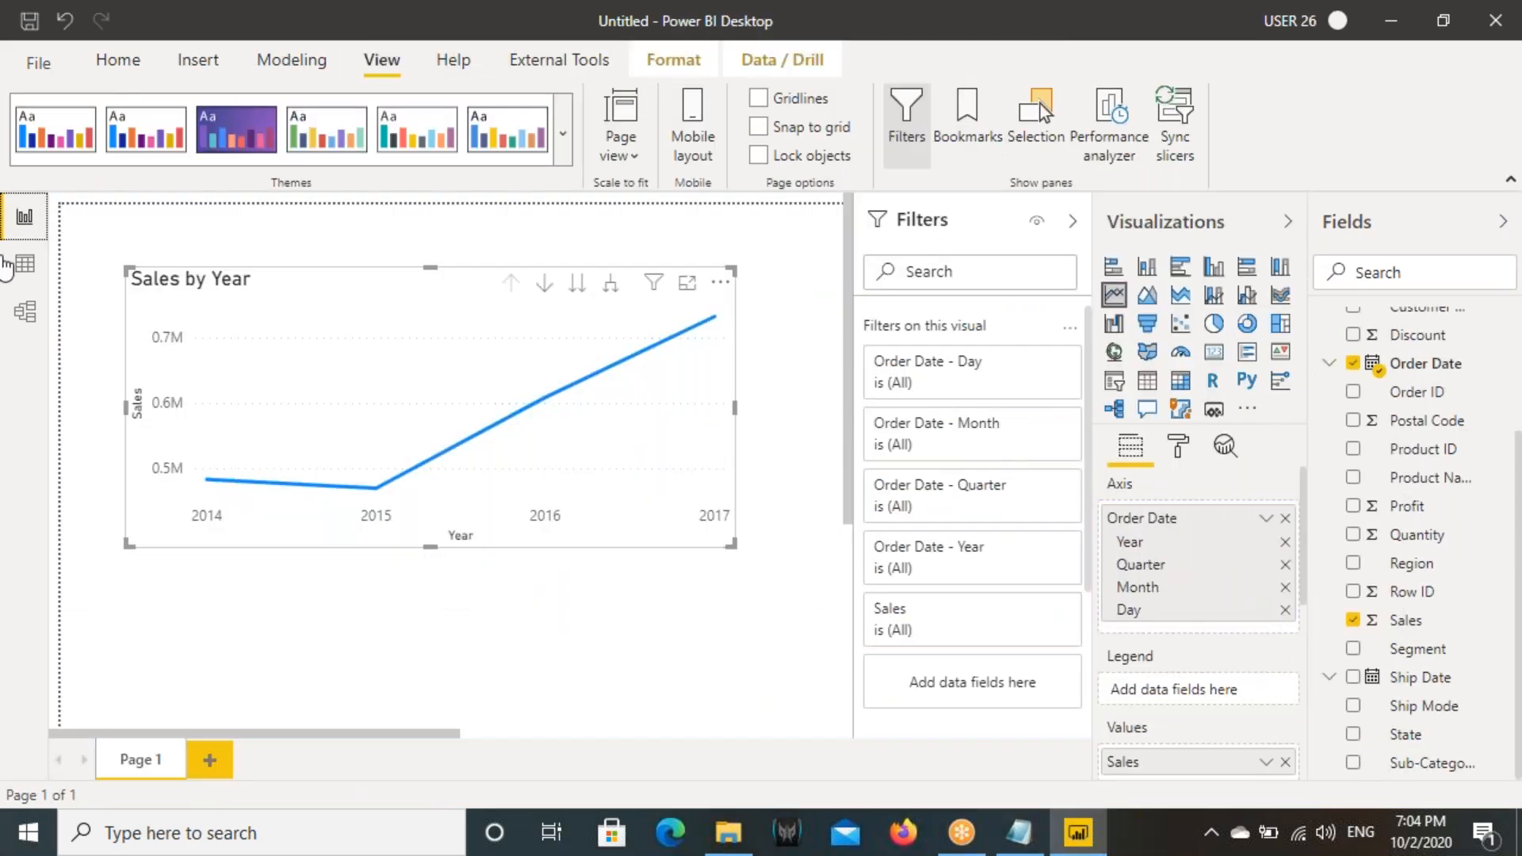
- Sort the Orders table in ascending order by the Order Date column
click(8, 264)
click(421, 247)
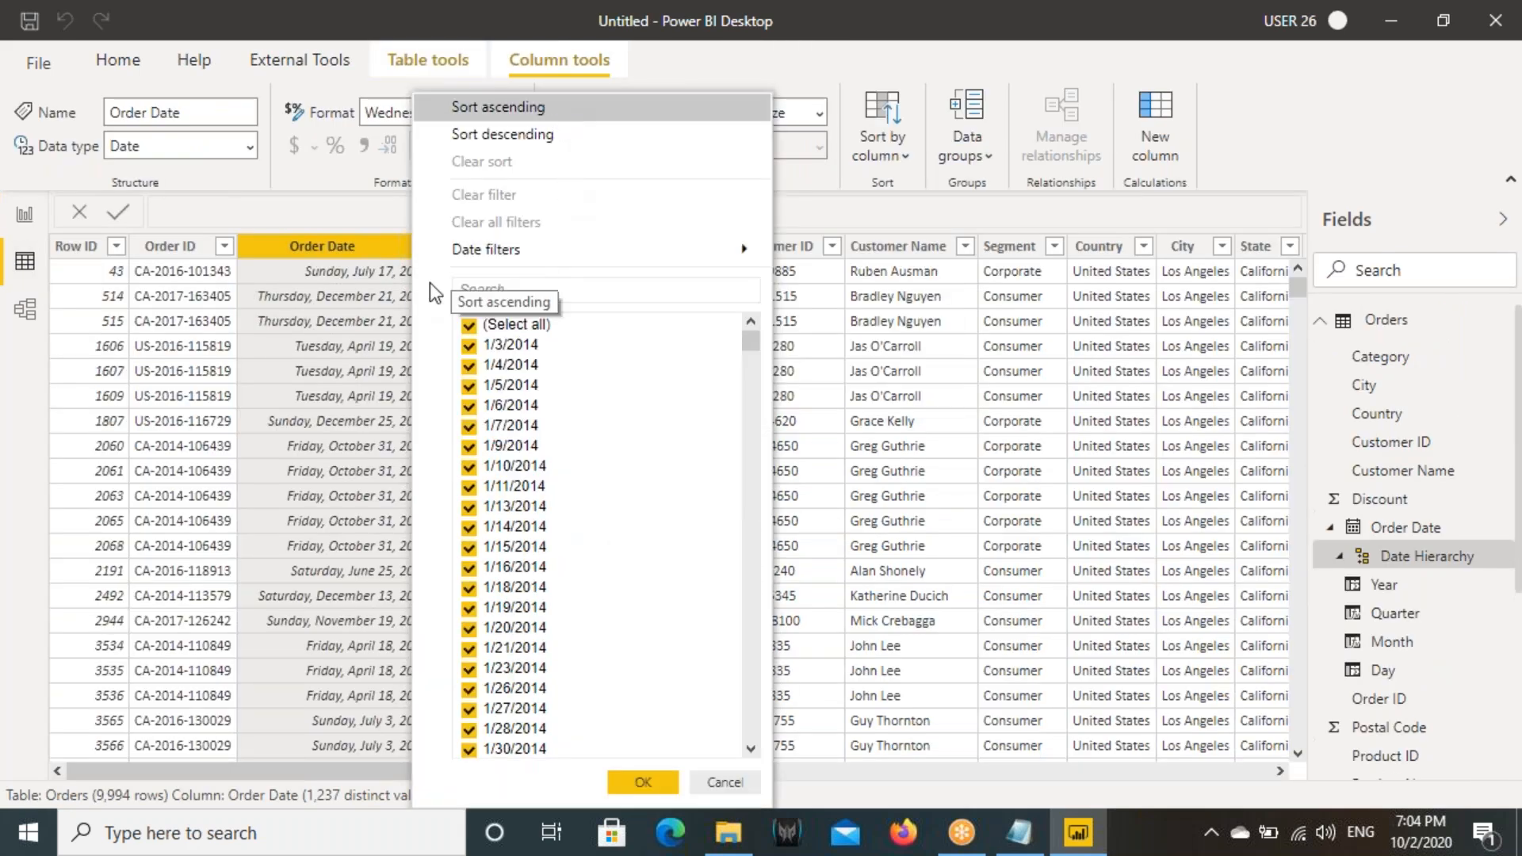
click(430, 283)
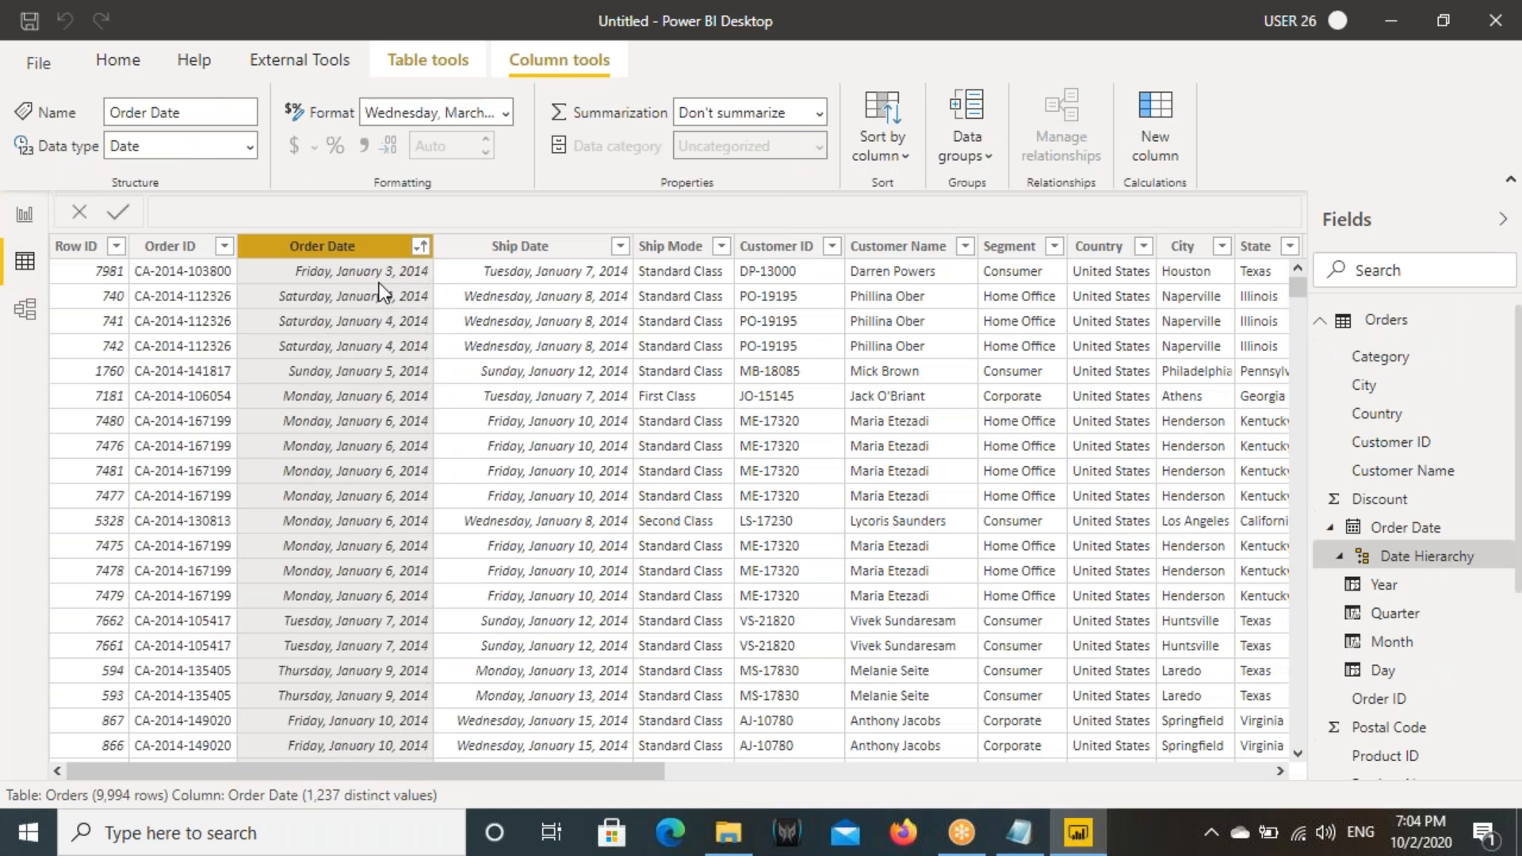
drag(282, 257, 441, 279)
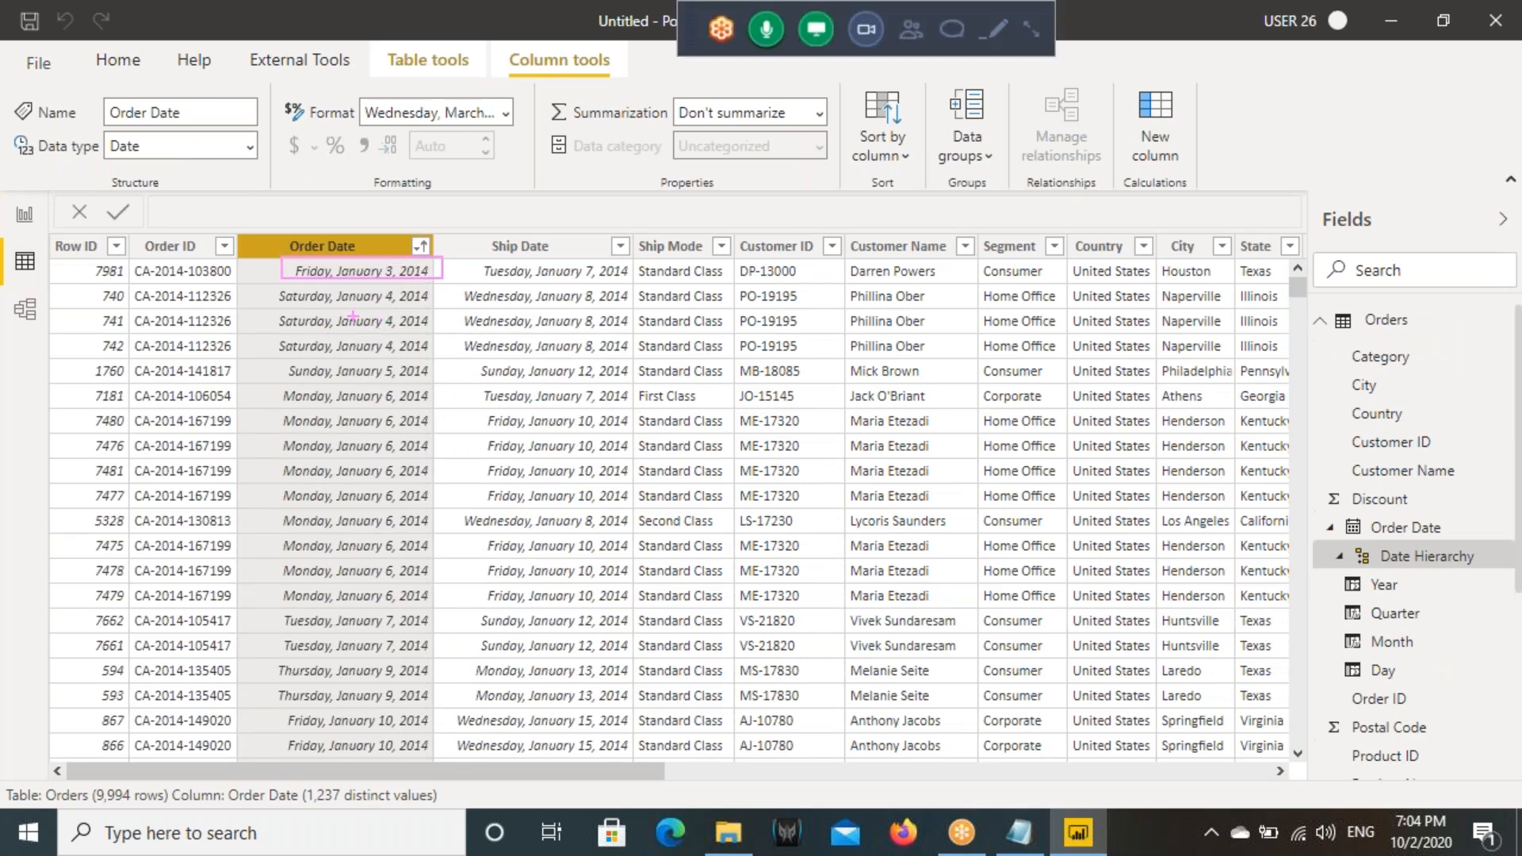
mouse_move(502, 297)
mouse_down()
mouse_move(483, 345)
mouse_move(490, 398)
mouse_up()
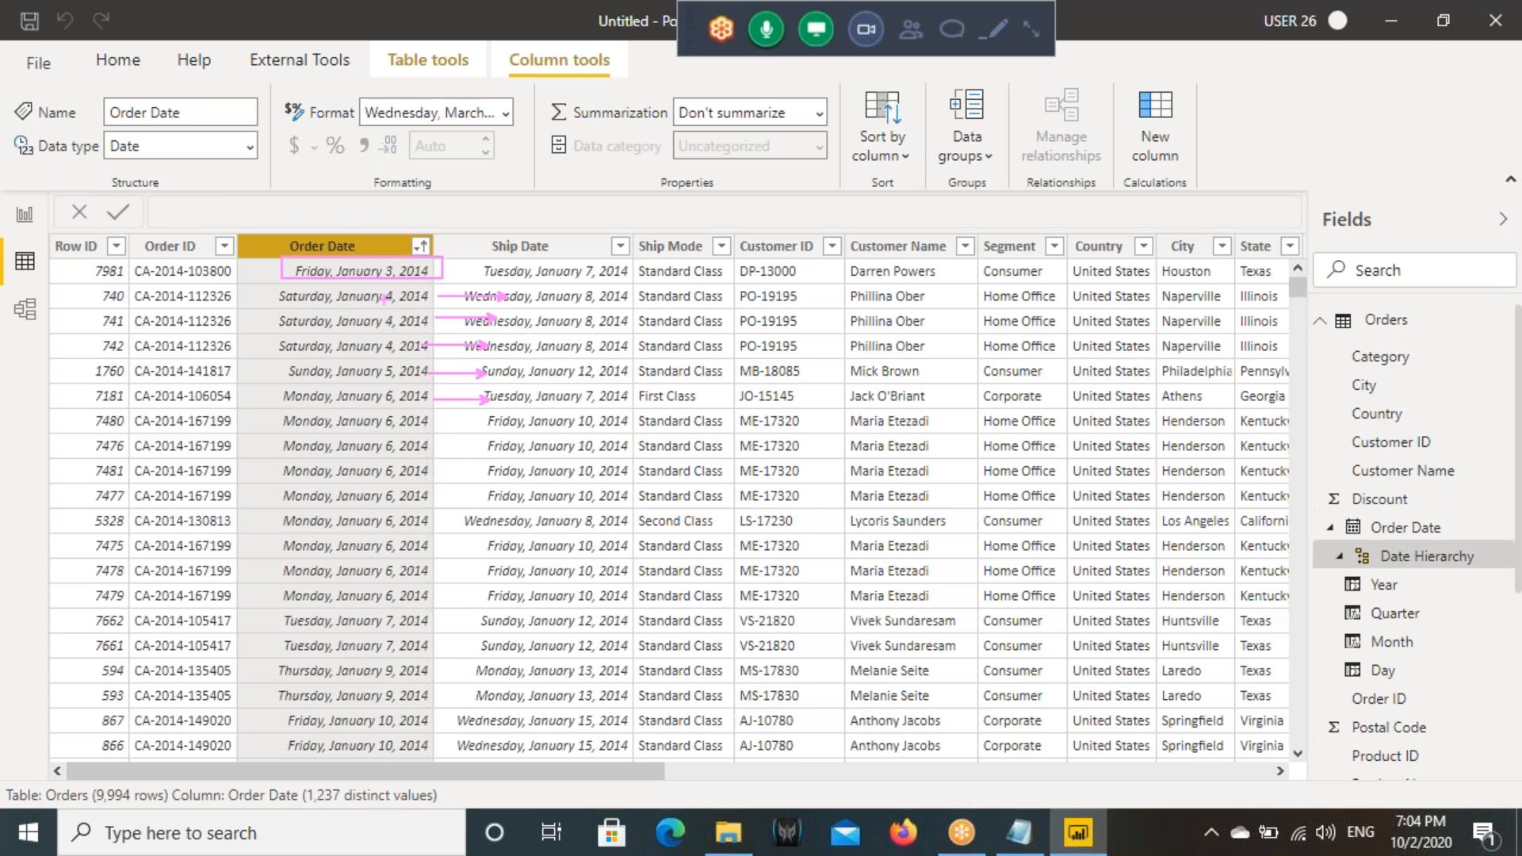
mouse_move(643, 236)
mouse_down()
mouse_move(626, 271)
mouse_move(715, 269)
mouse_move(772, 218)
mouse_up()
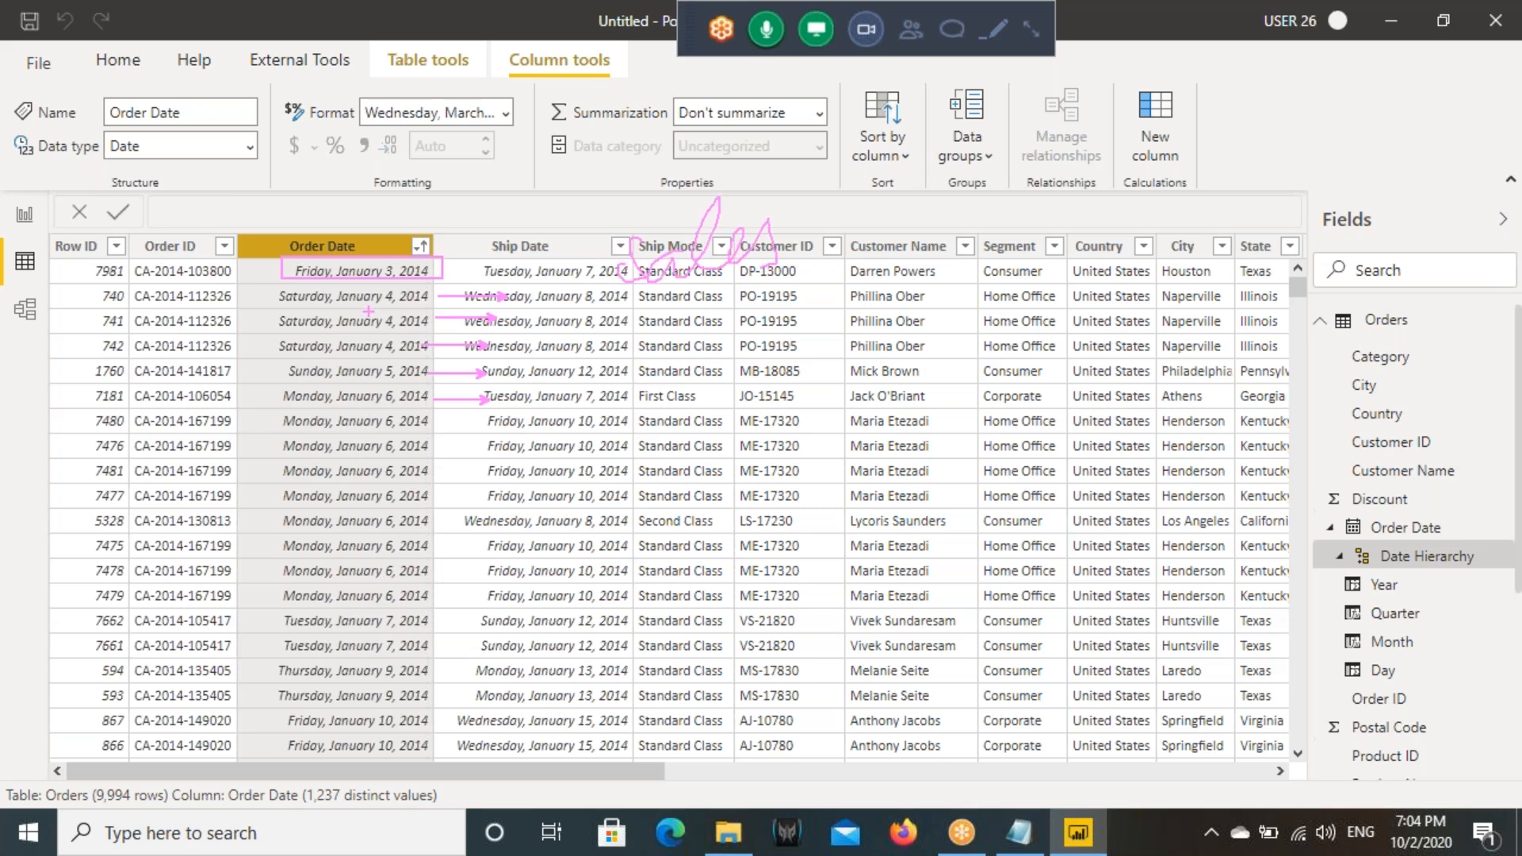
mouse_move(281, 287)
mouse_down()
mouse_move(275, 333)
mouse_move(299, 356)
mouse_up()
mouse_move(586, 278)
mouse_down()
mouse_move(559, 329)
mouse_move(609, 321)
mouse_move(630, 286)
mouse_move(644, 317)
mouse_move(673, 308)
mouse_up()
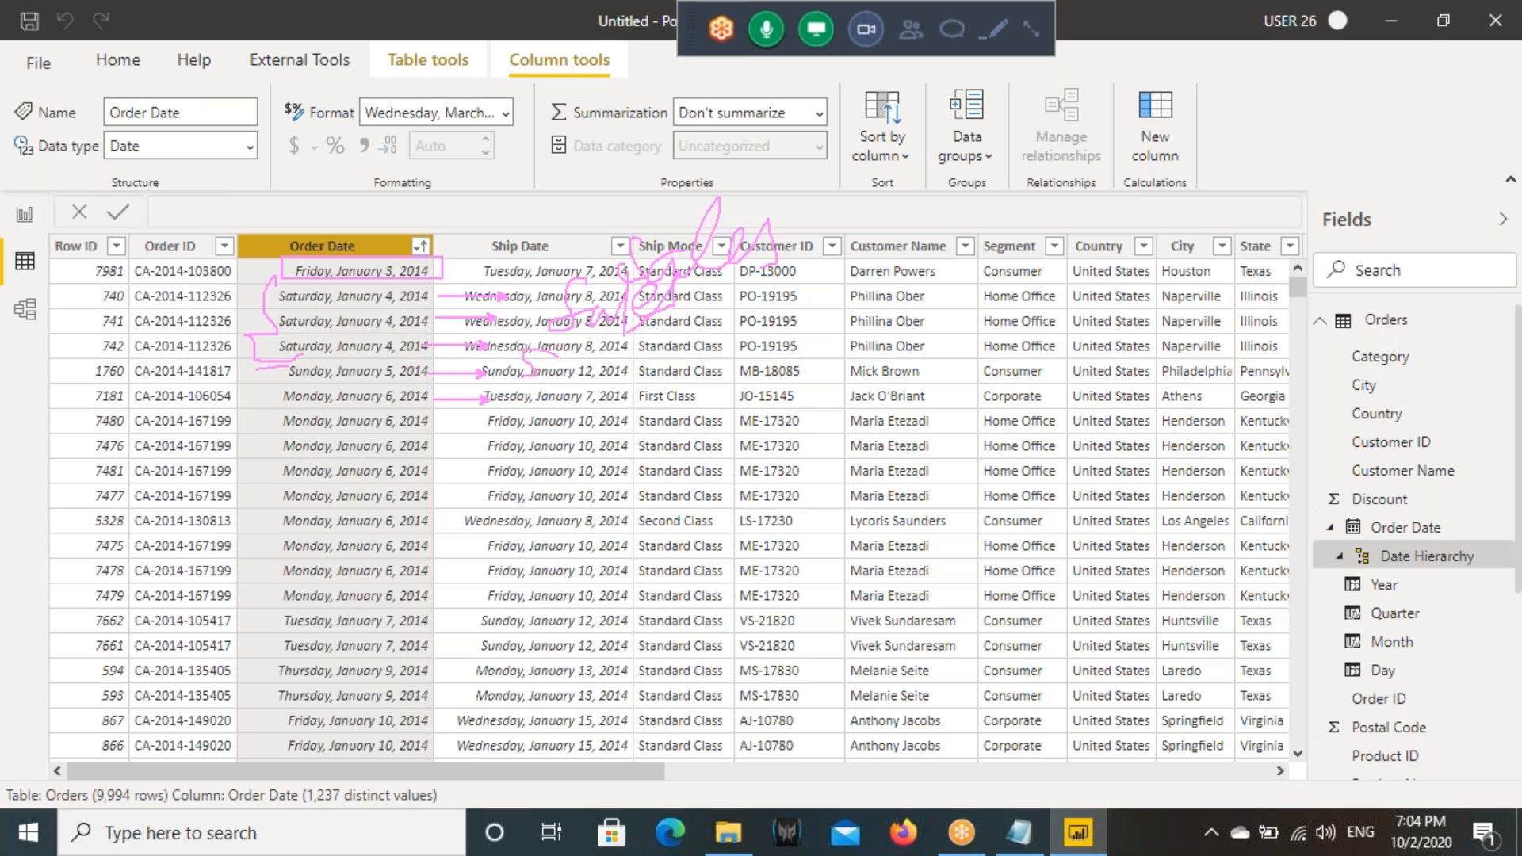
mouse_move(288, 370)
mouse_down()
mouse_move(262, 419)
mouse_move(262, 500)
mouse_up()
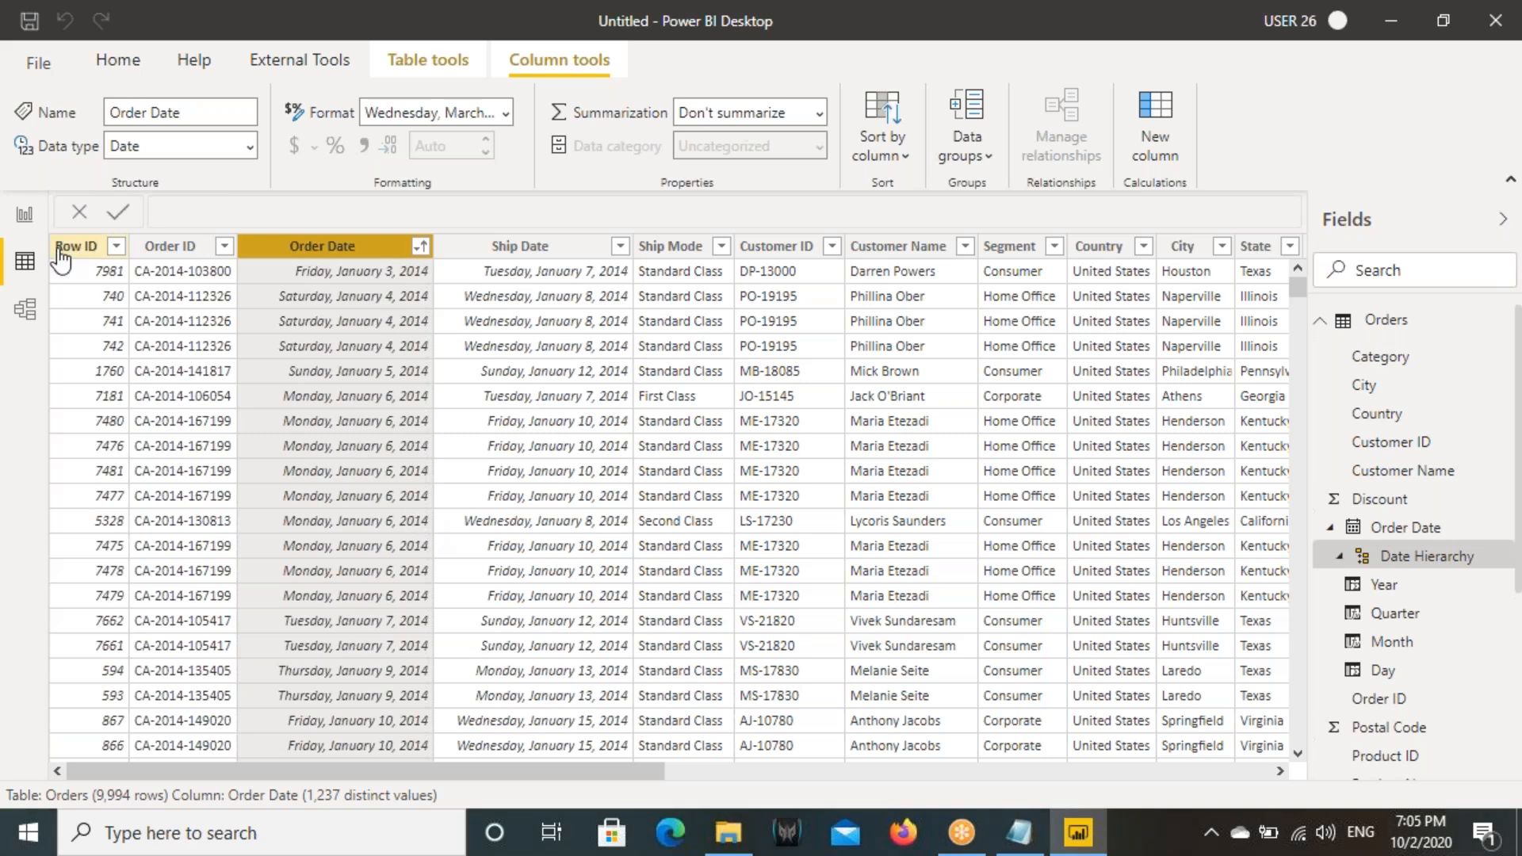
- Open the Order Date axis field's options on the report page and mark its Date Hierarchy setting against the Order Date field
click(24, 215)
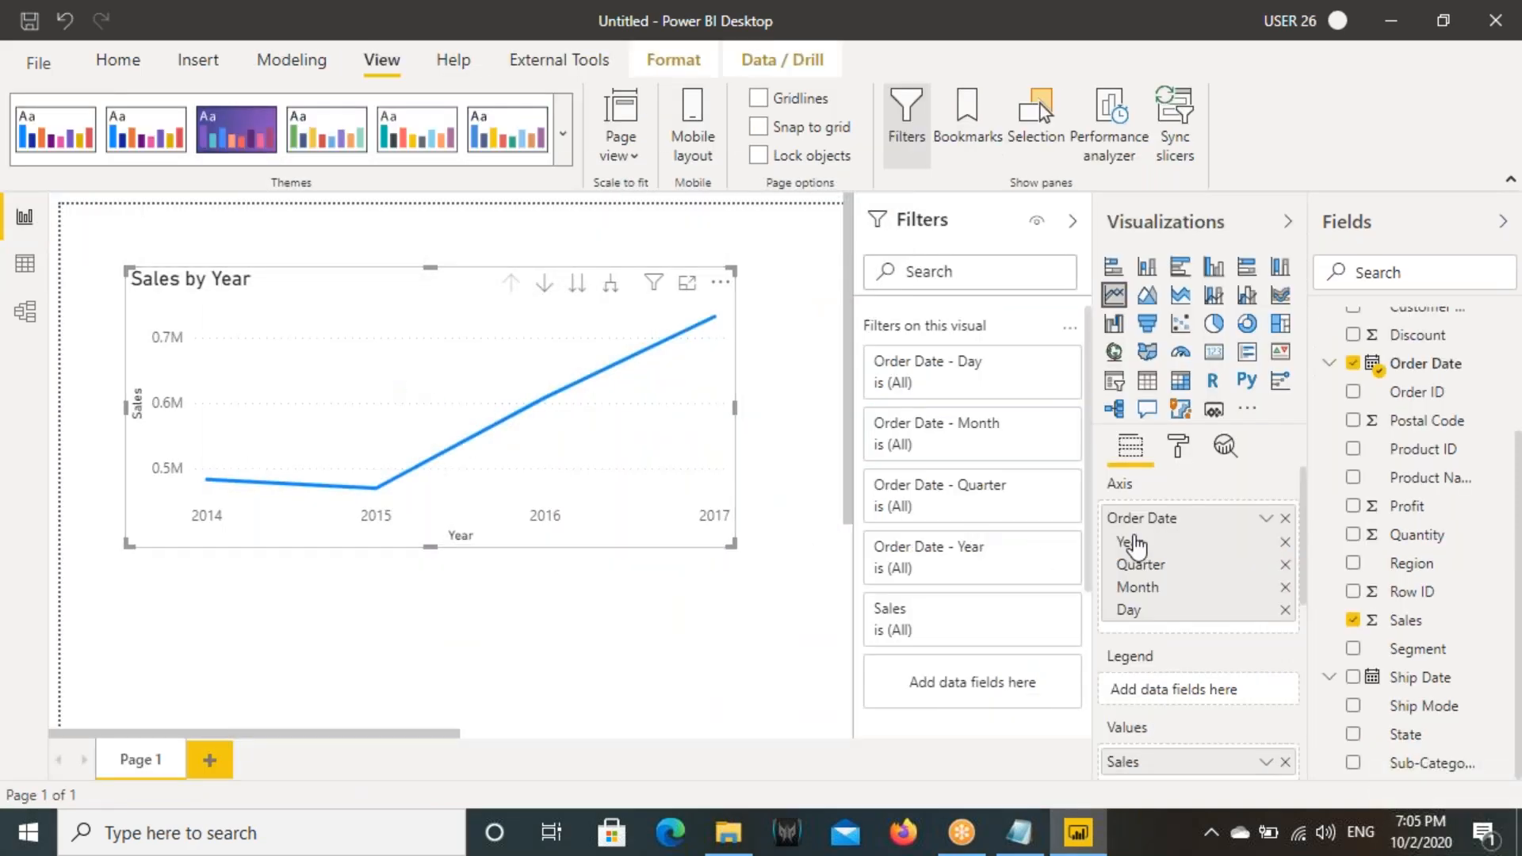
click(1266, 524)
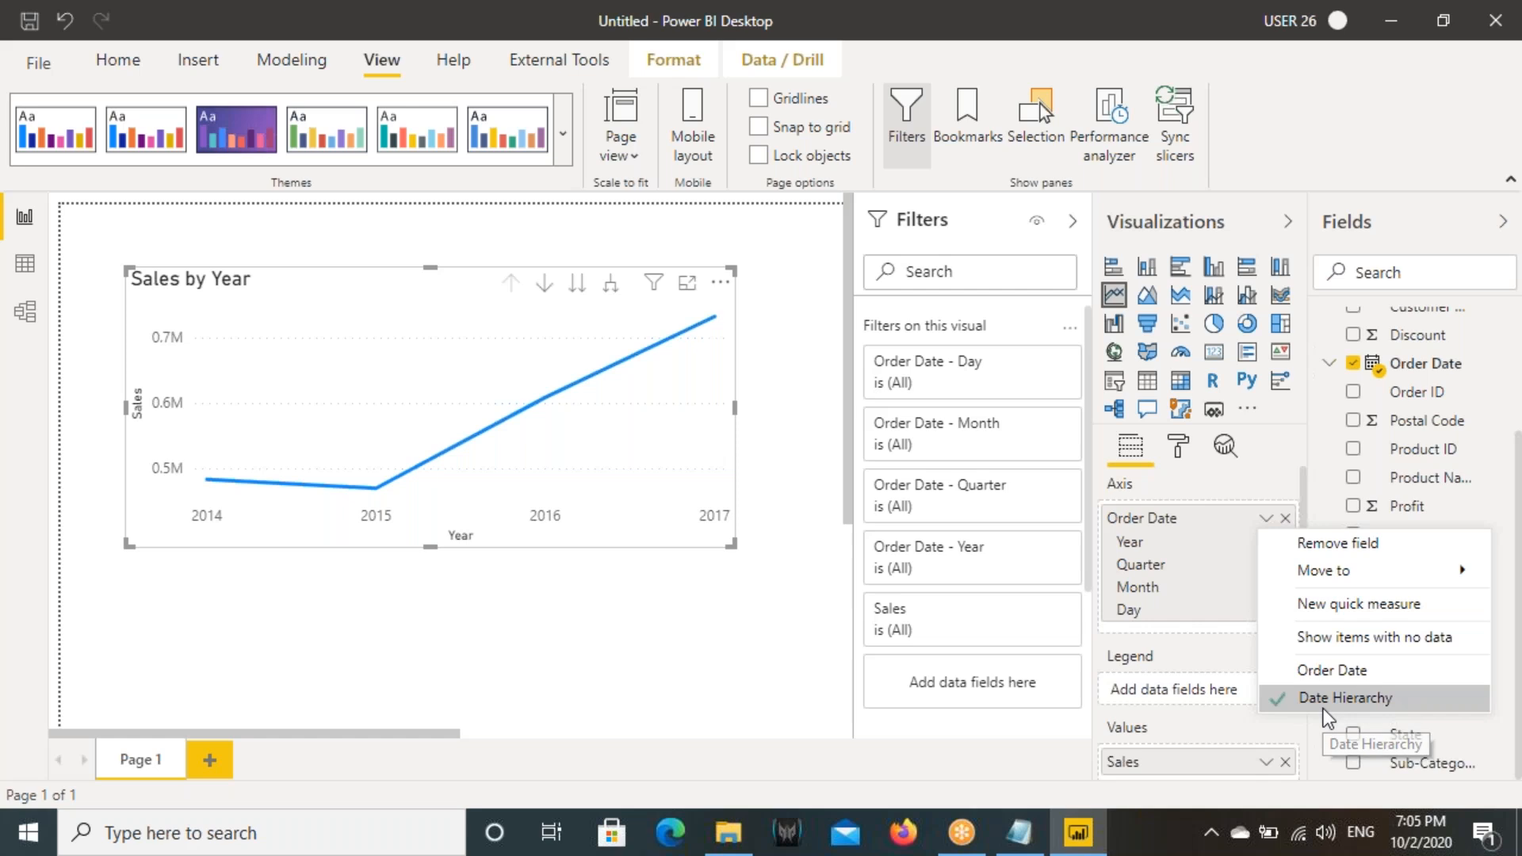
drag(1257, 683, 1428, 720)
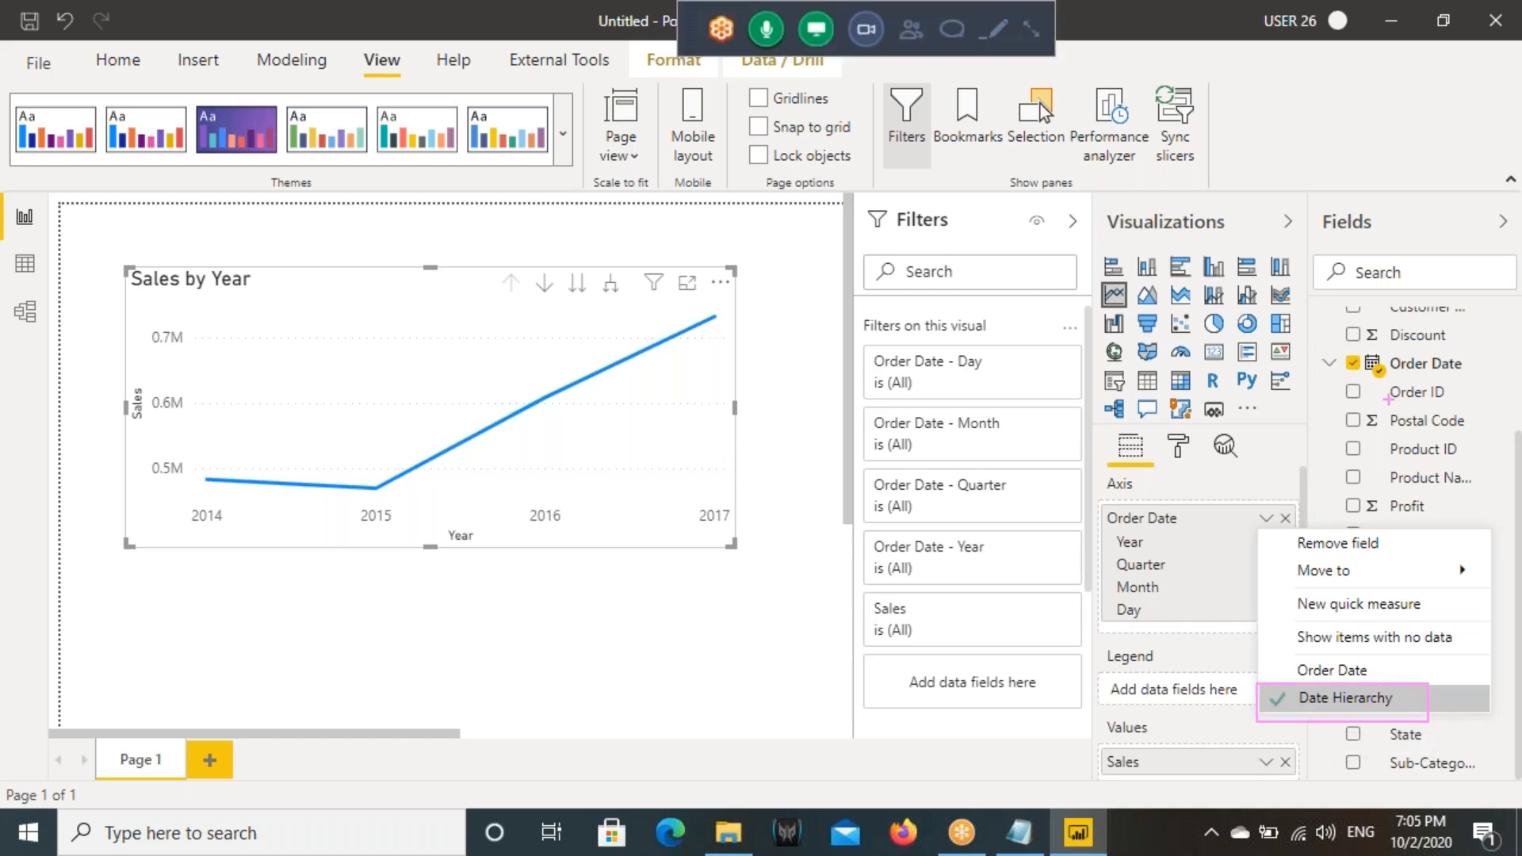
drag(1309, 349, 1467, 380)
mouse_move(1321, 385)
mouse_down()
mouse_move(1197, 387)
mouse_move(1139, 673)
mouse_up()
drag(1257, 691, 1211, 719)
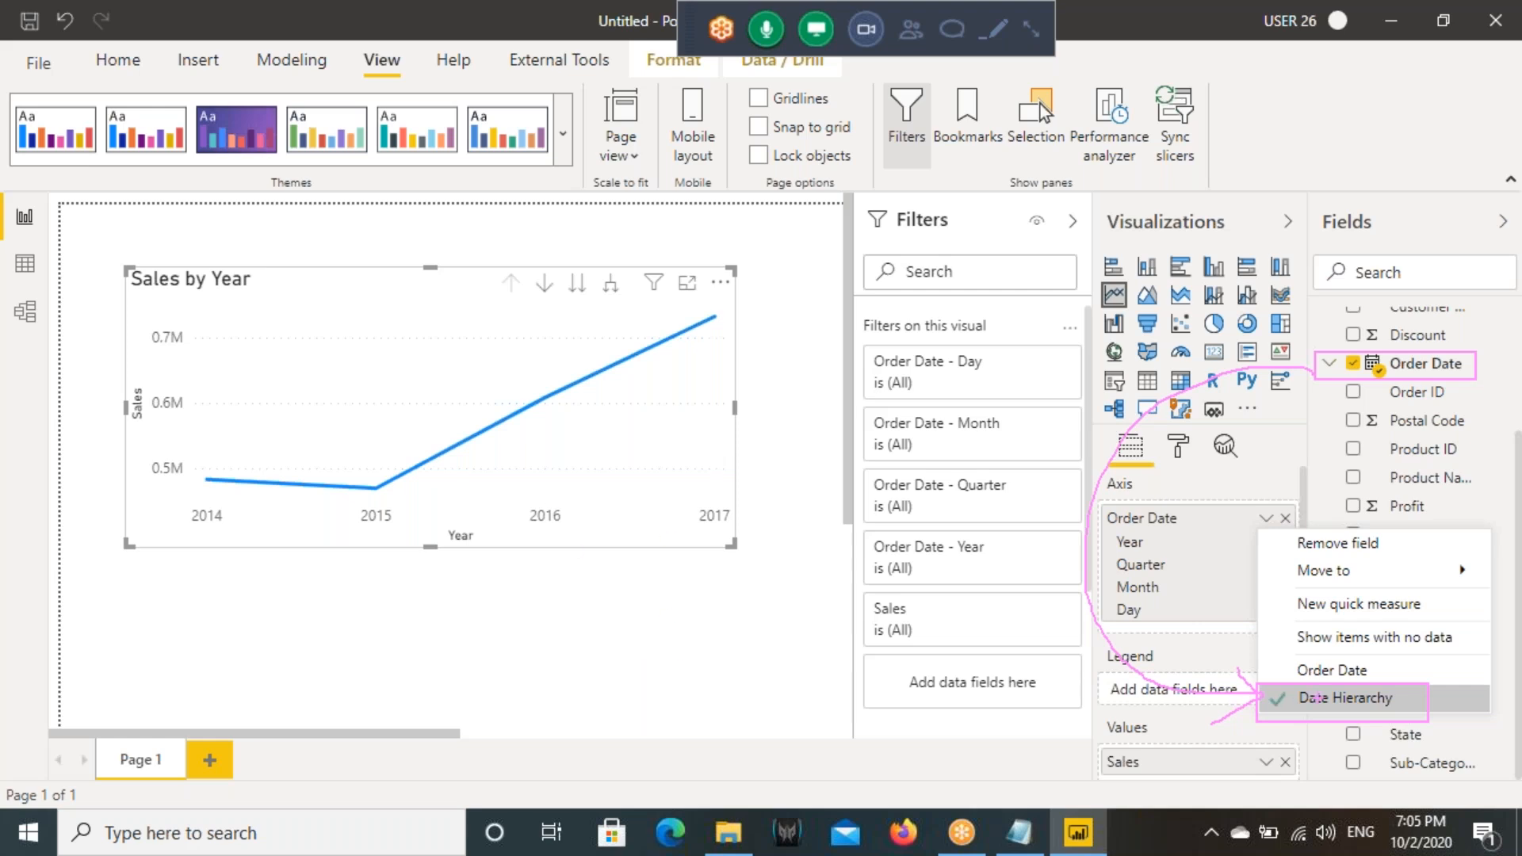
mouse_move(1253, 681)
mouse_down()
mouse_move(1366, 721)
mouse_move(1429, 720)
mouse_up()
key(Escape)
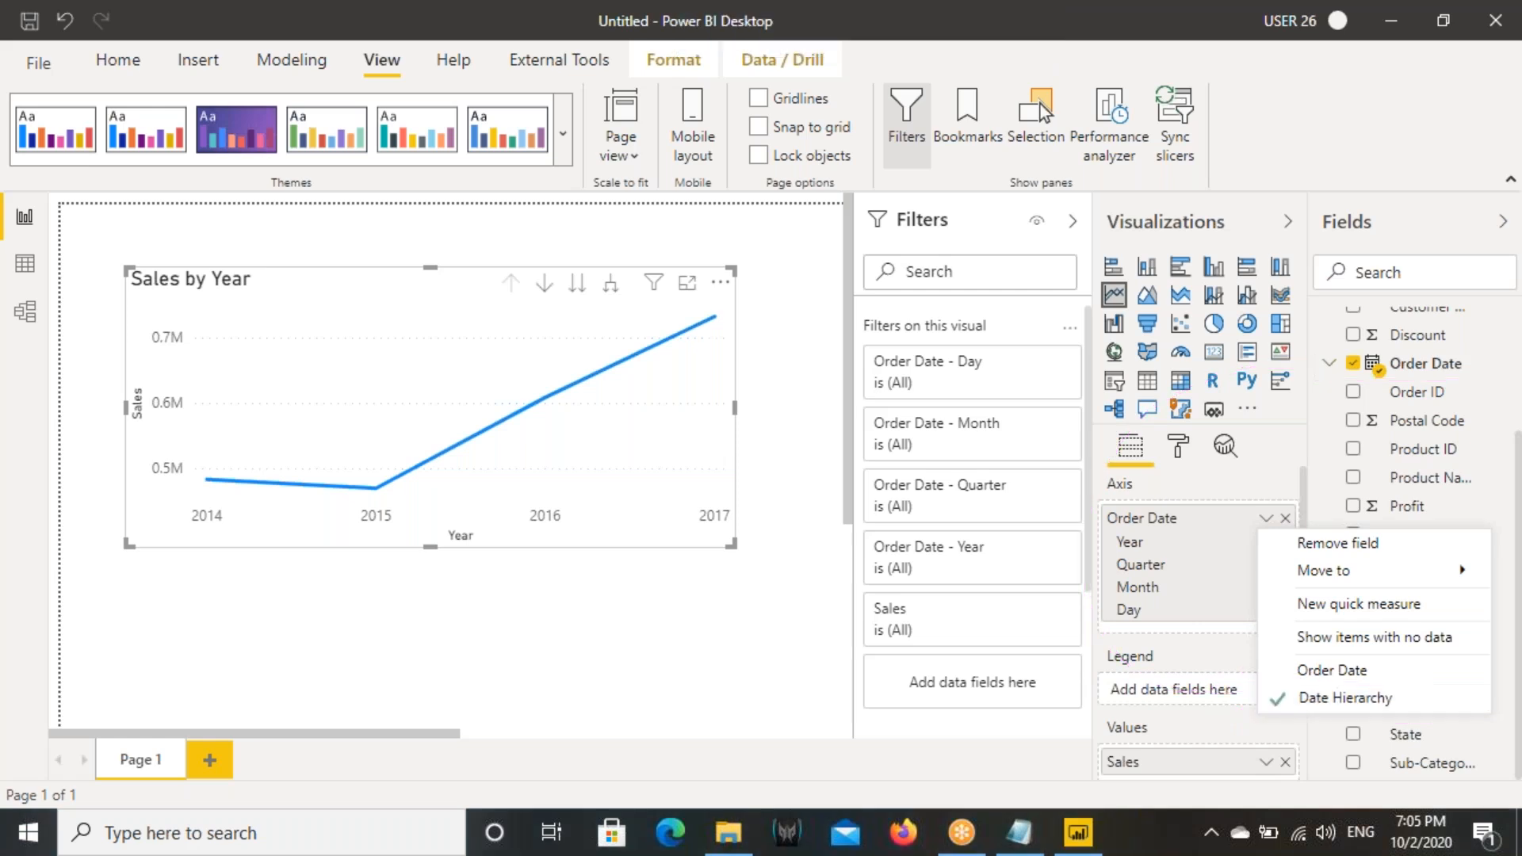
click(261, 526)
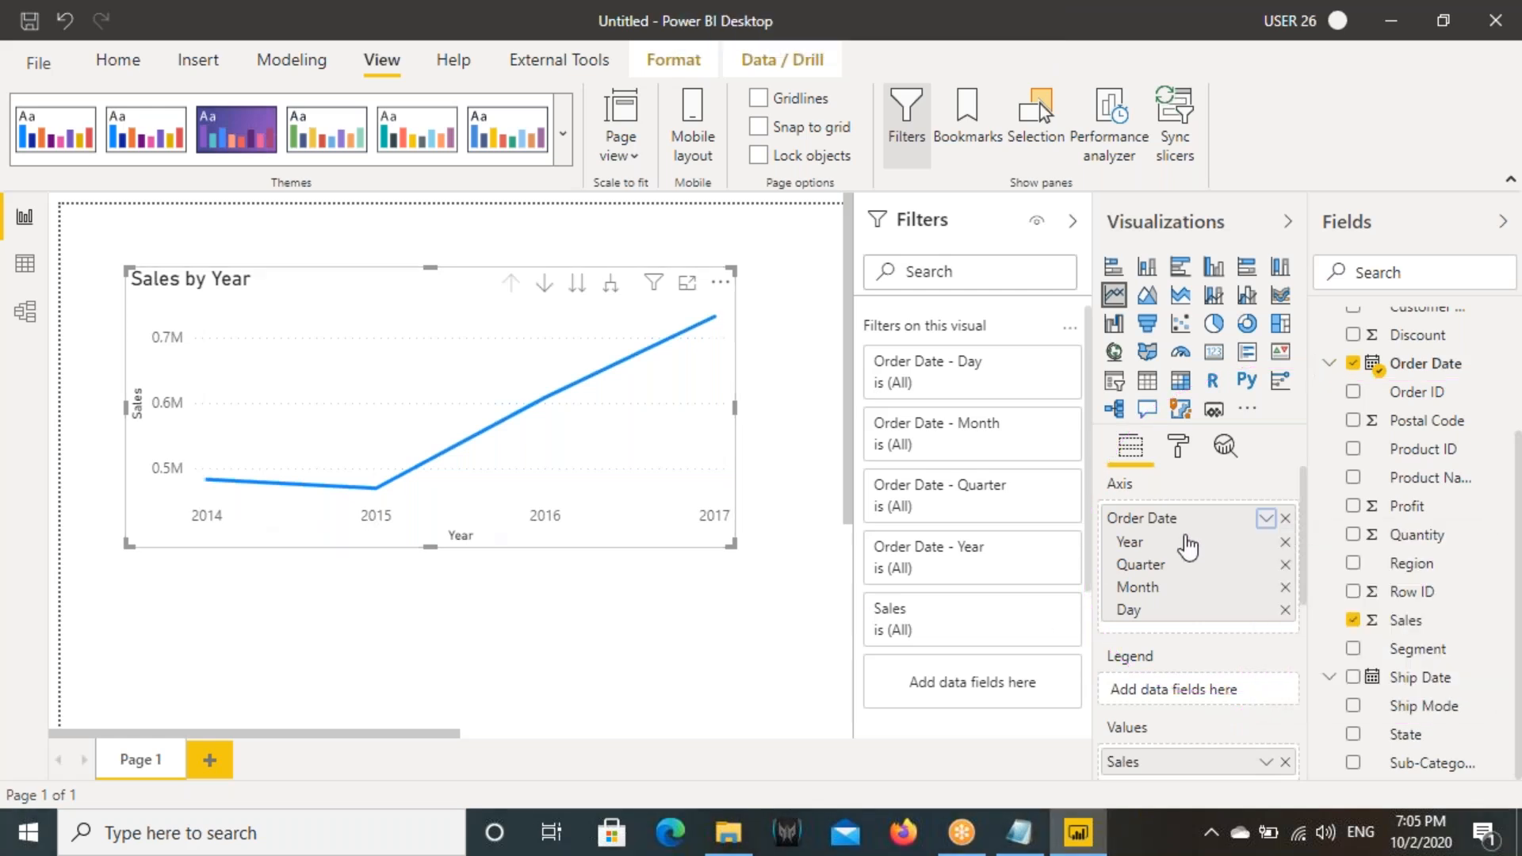
- Turn on data labels for the line chart and mark its Year and Sales axis titles on screen
click(1181, 448)
click(1261, 748)
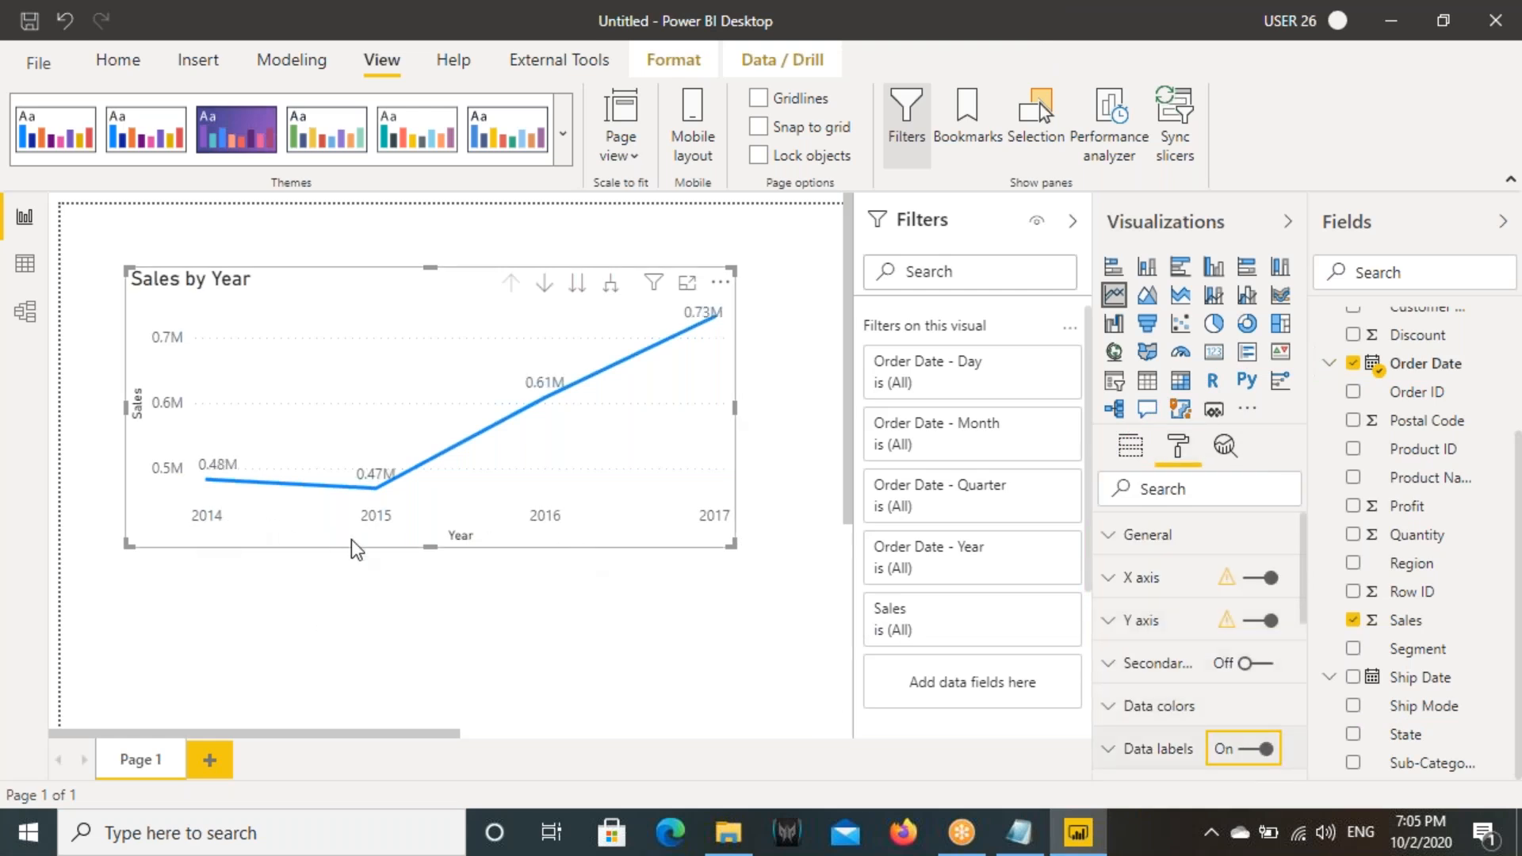
key(ctrl+2)
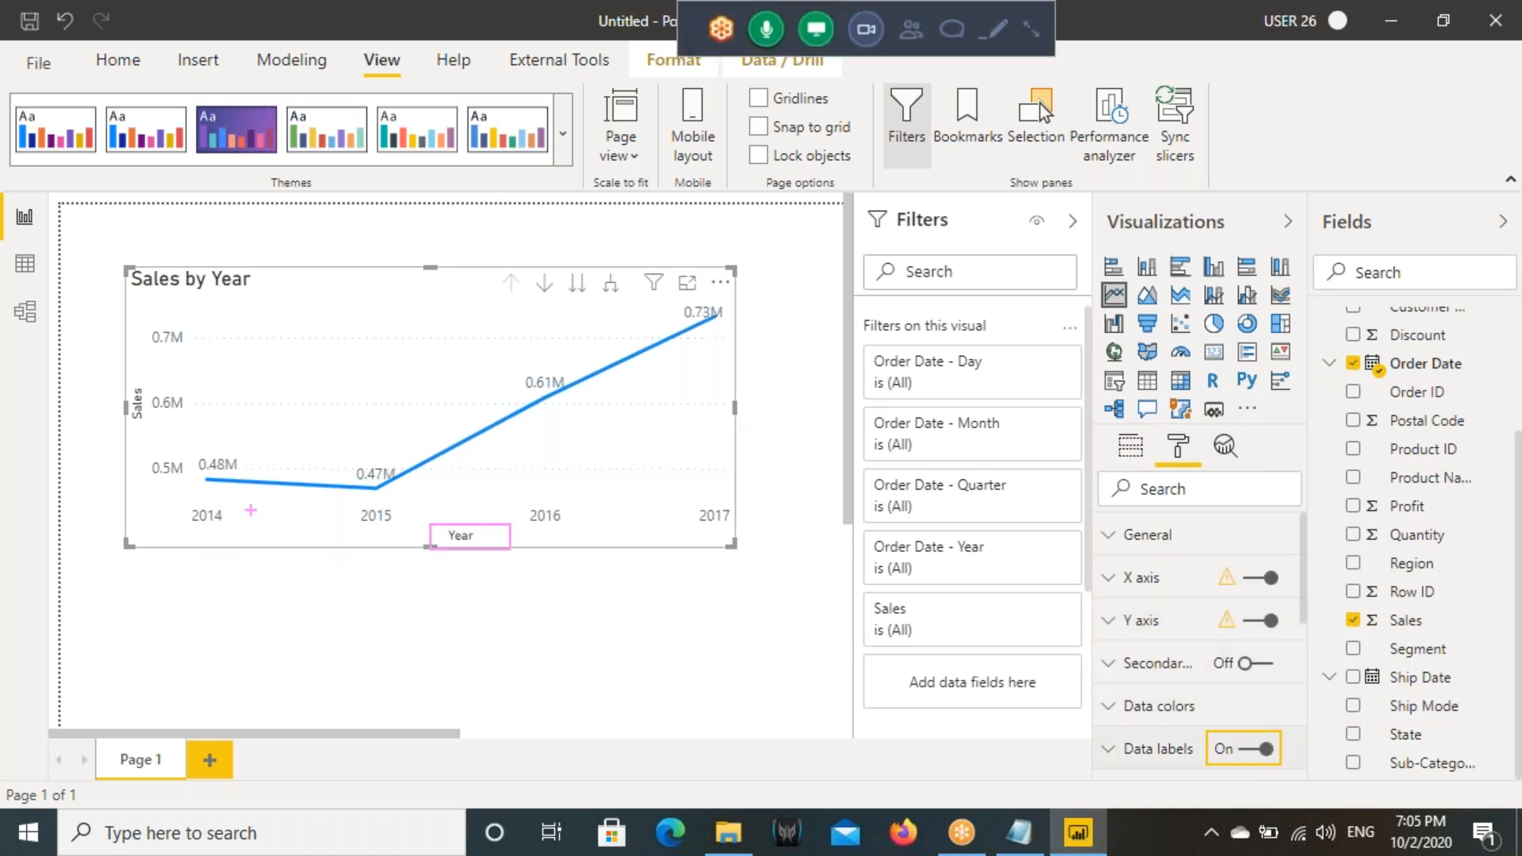
drag(127, 375, 151, 441)
click(1131, 446)
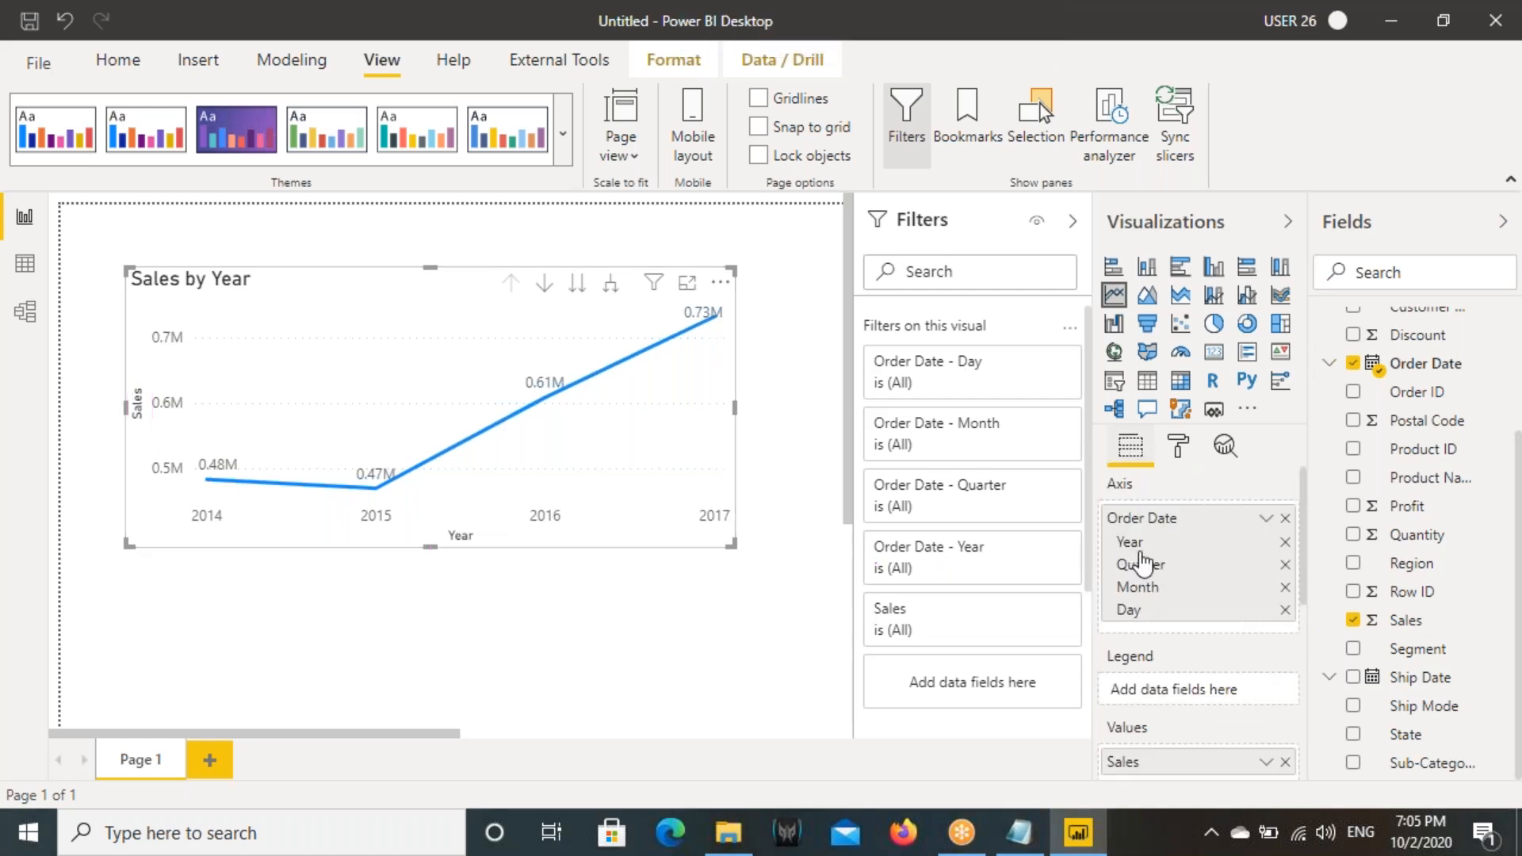
- Check the Order Date column of the Orders table in Data view and return to the report page
click(24, 263)
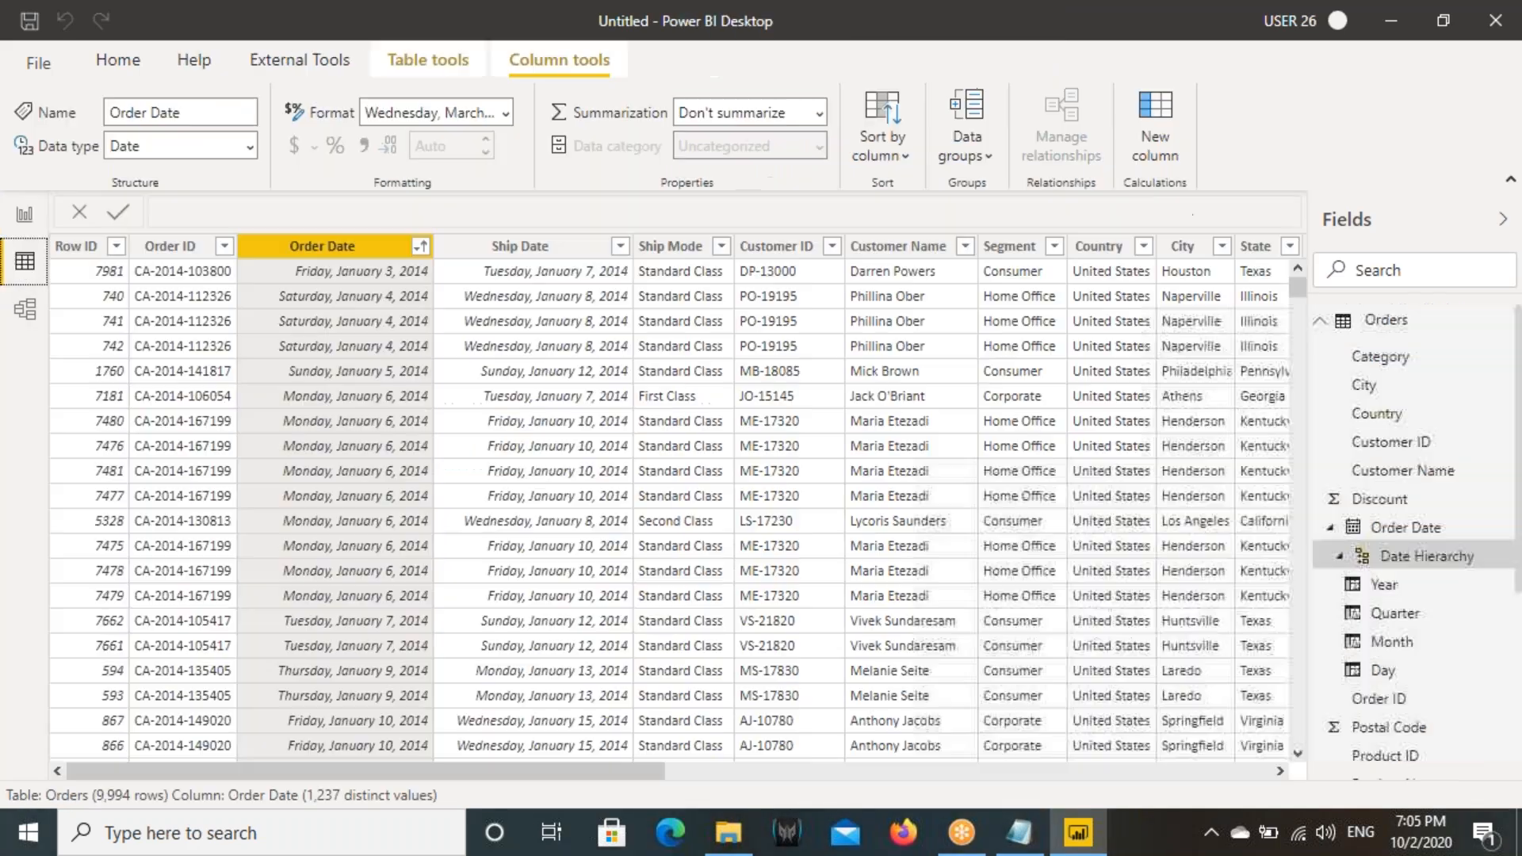
right_click(353, 261)
click(409, 306)
click(12, 222)
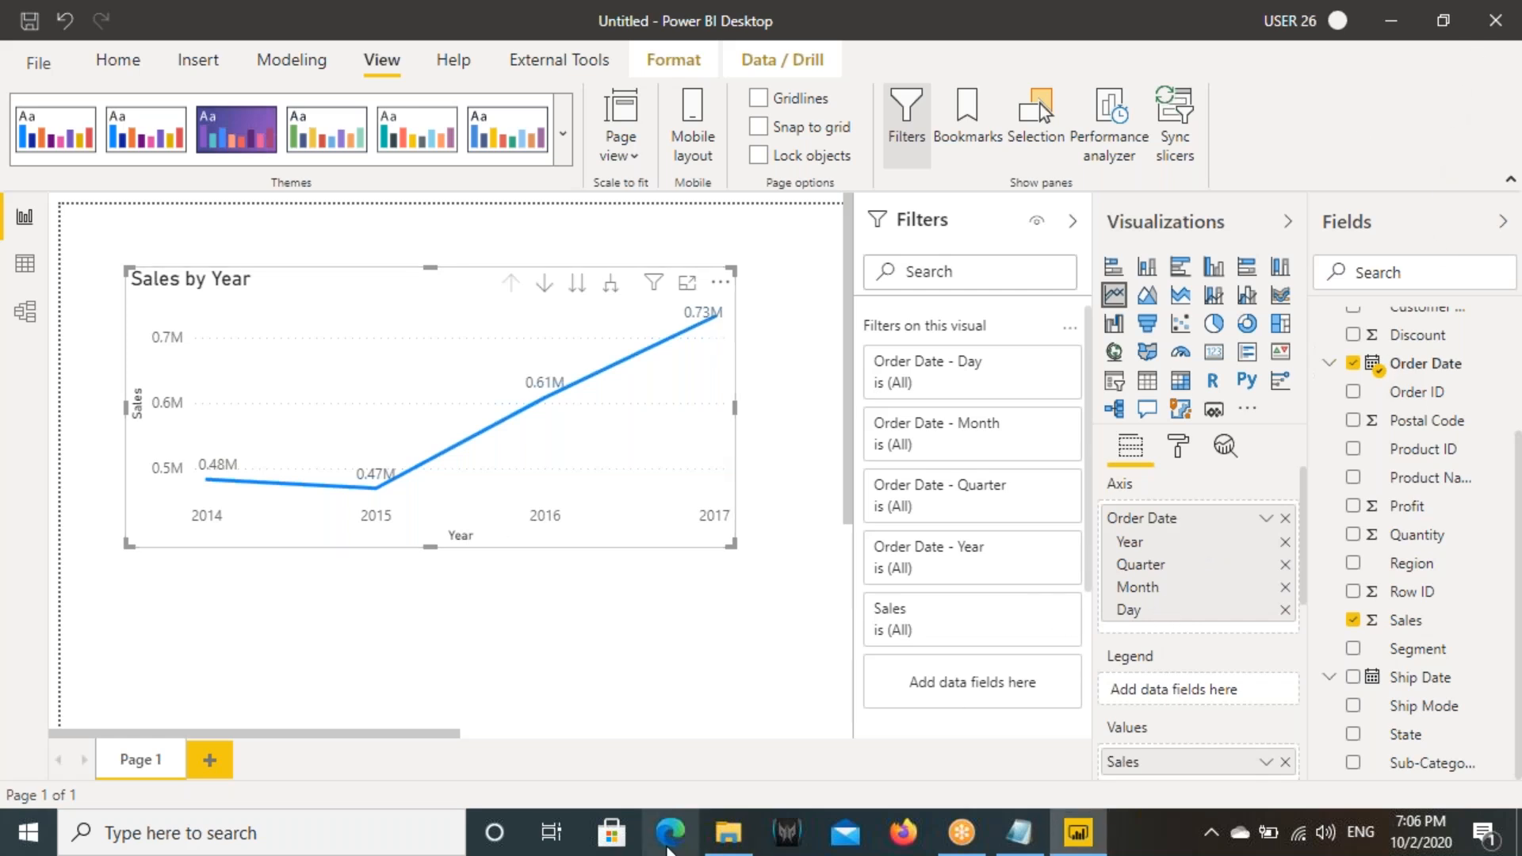
- Switch to File Explorer and open Power BI Course Content.pdf from the Power BI Material folder on drive D
click(726, 842)
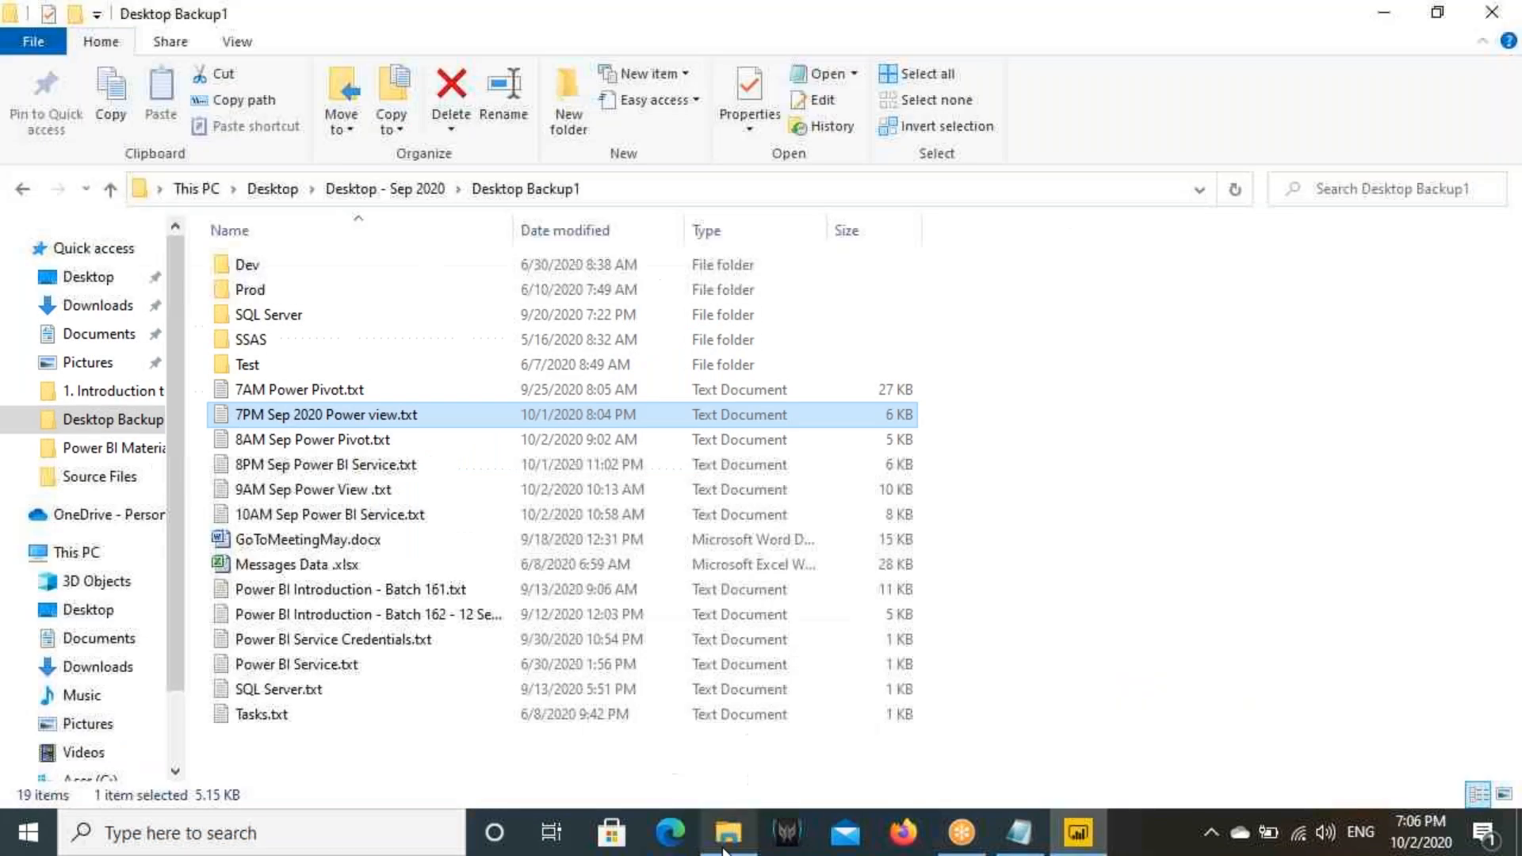
scroll(77, 718, down, 2)
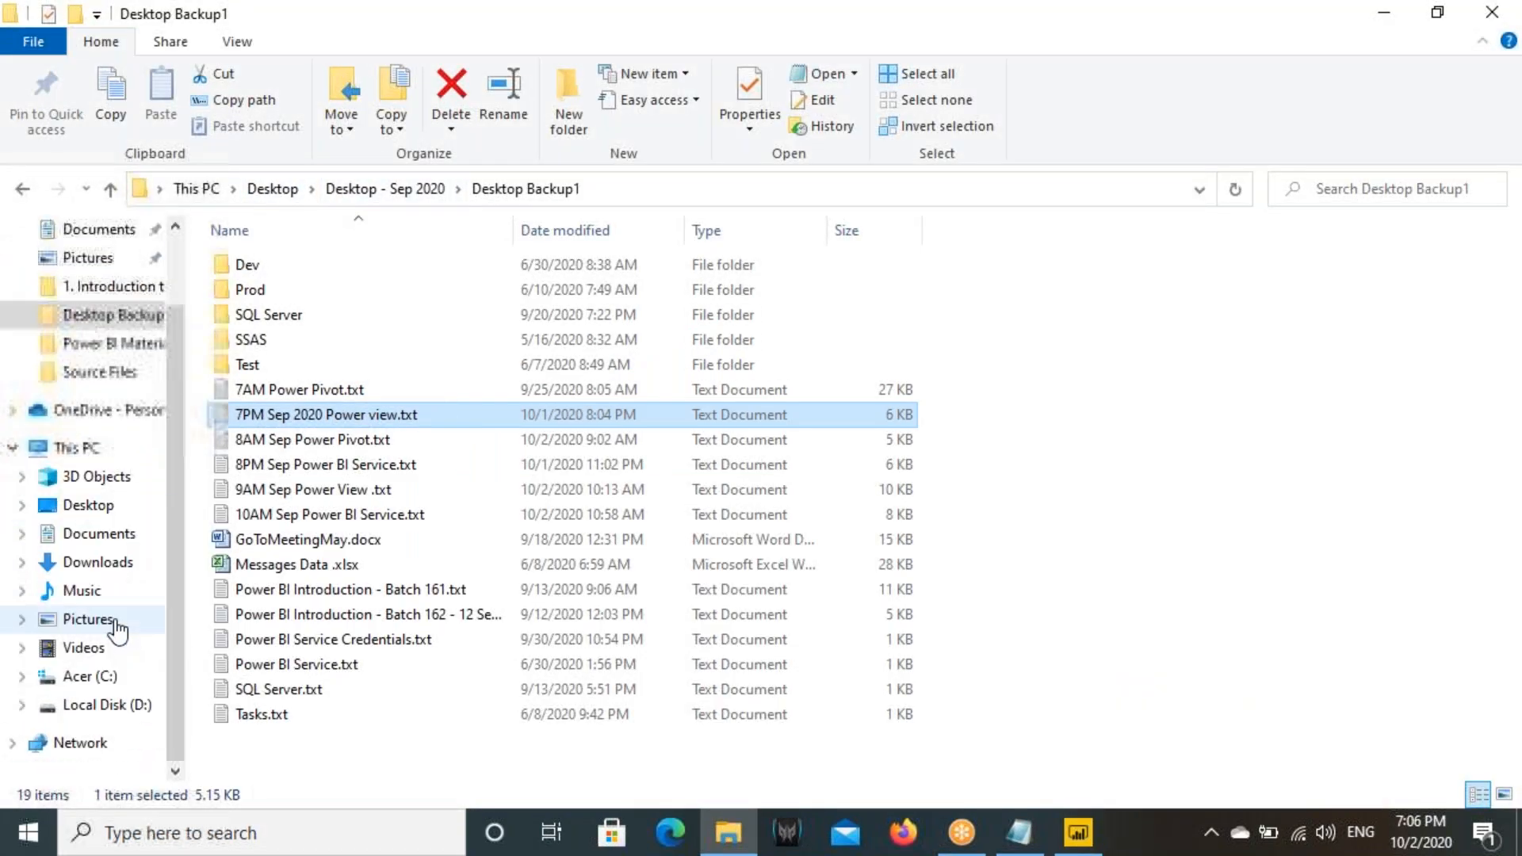
click(135, 708)
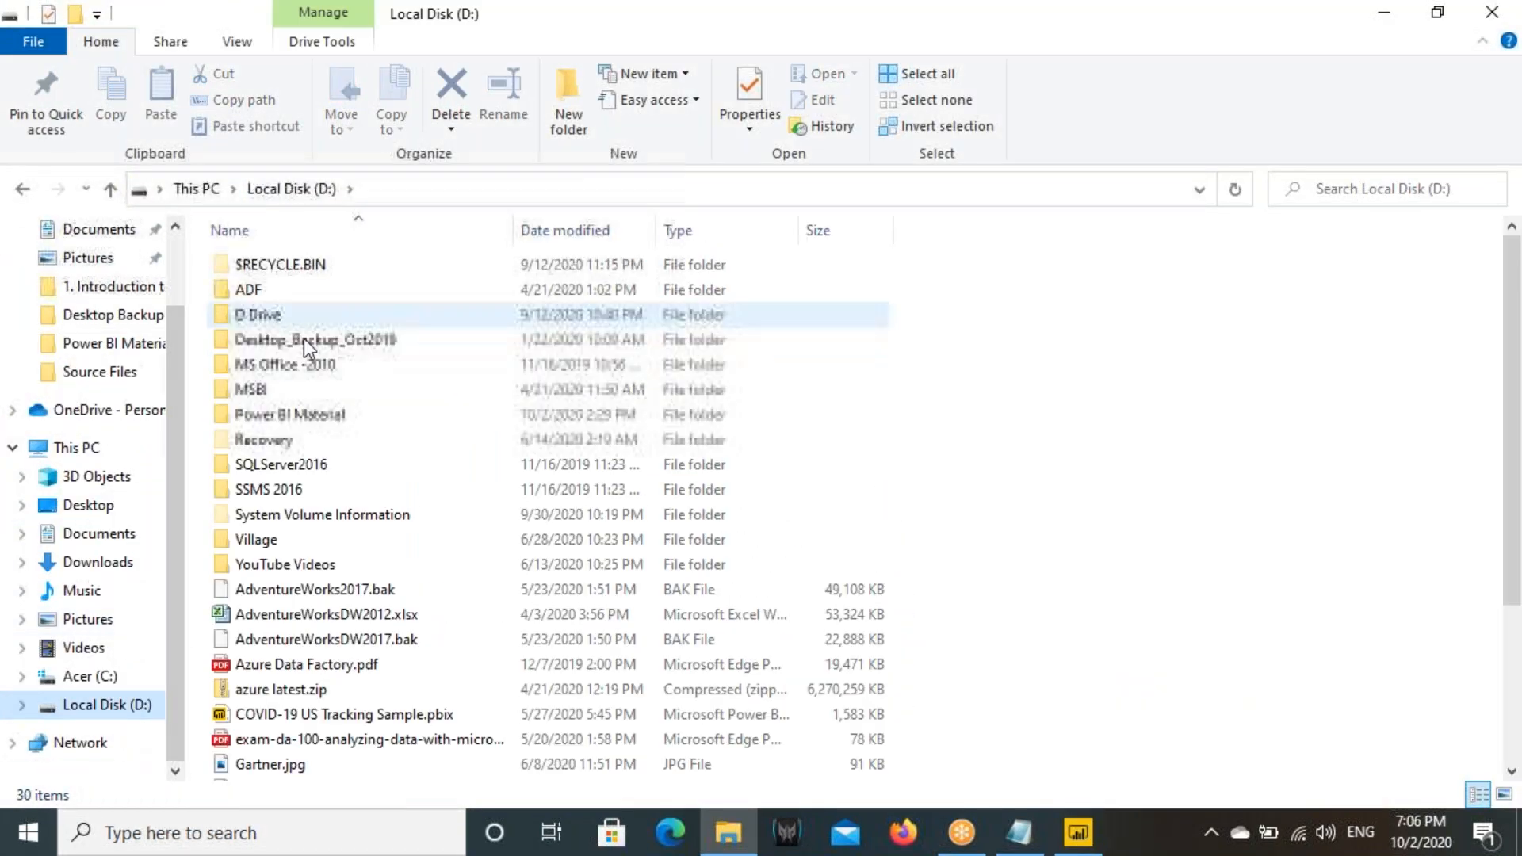
double_click(307, 417)
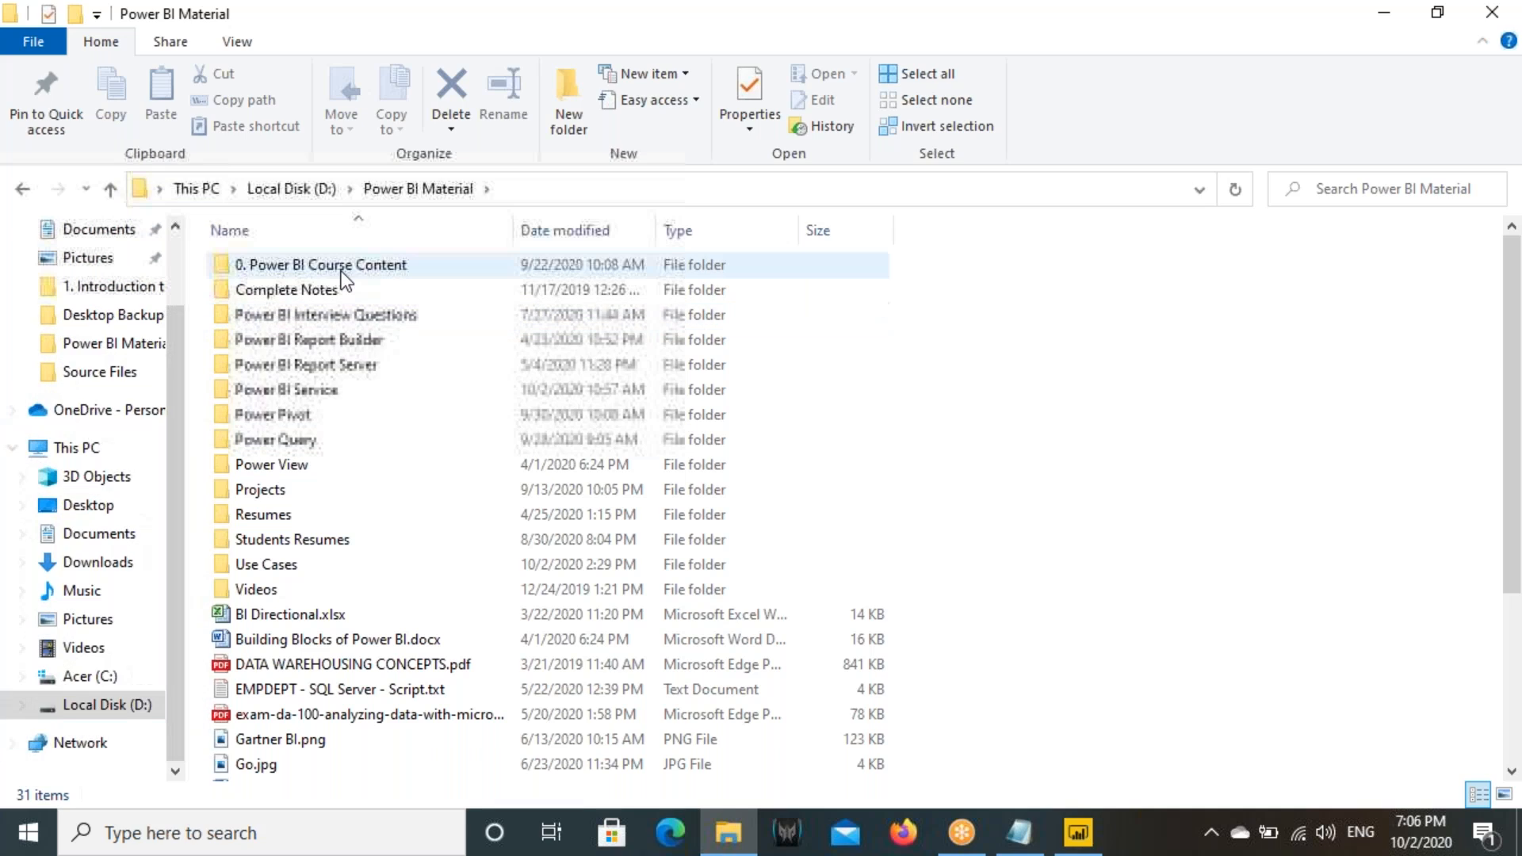
double_click(339, 265)
click(330, 291)
key(Return)
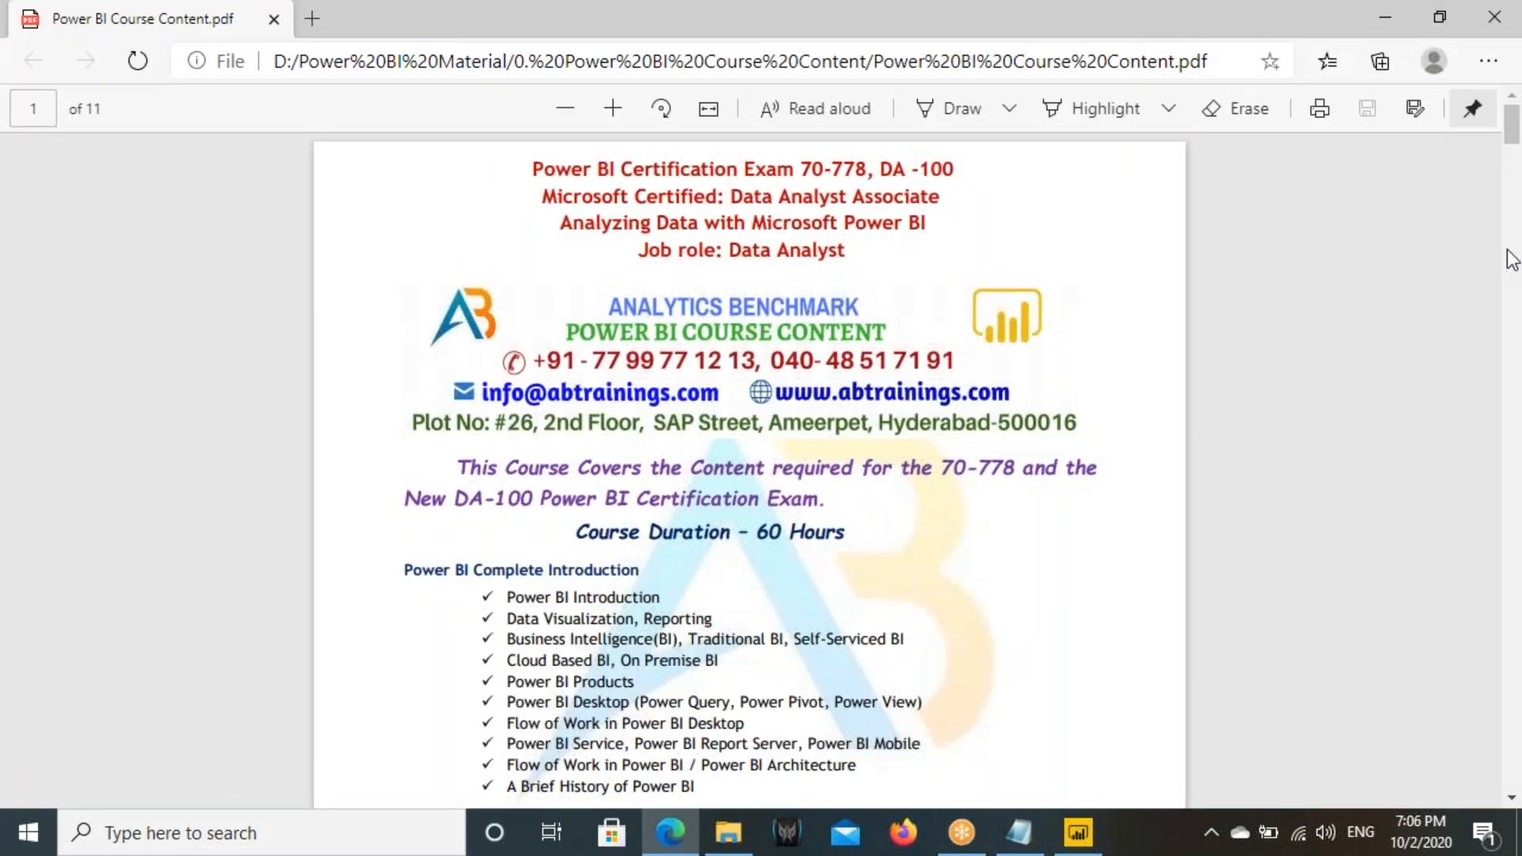
- Highlight the Visuals for Filtering heading and related section headings around page 8 of the PDF, and switch back to Power BI Desktop
drag(1512, 131, 1516, 573)
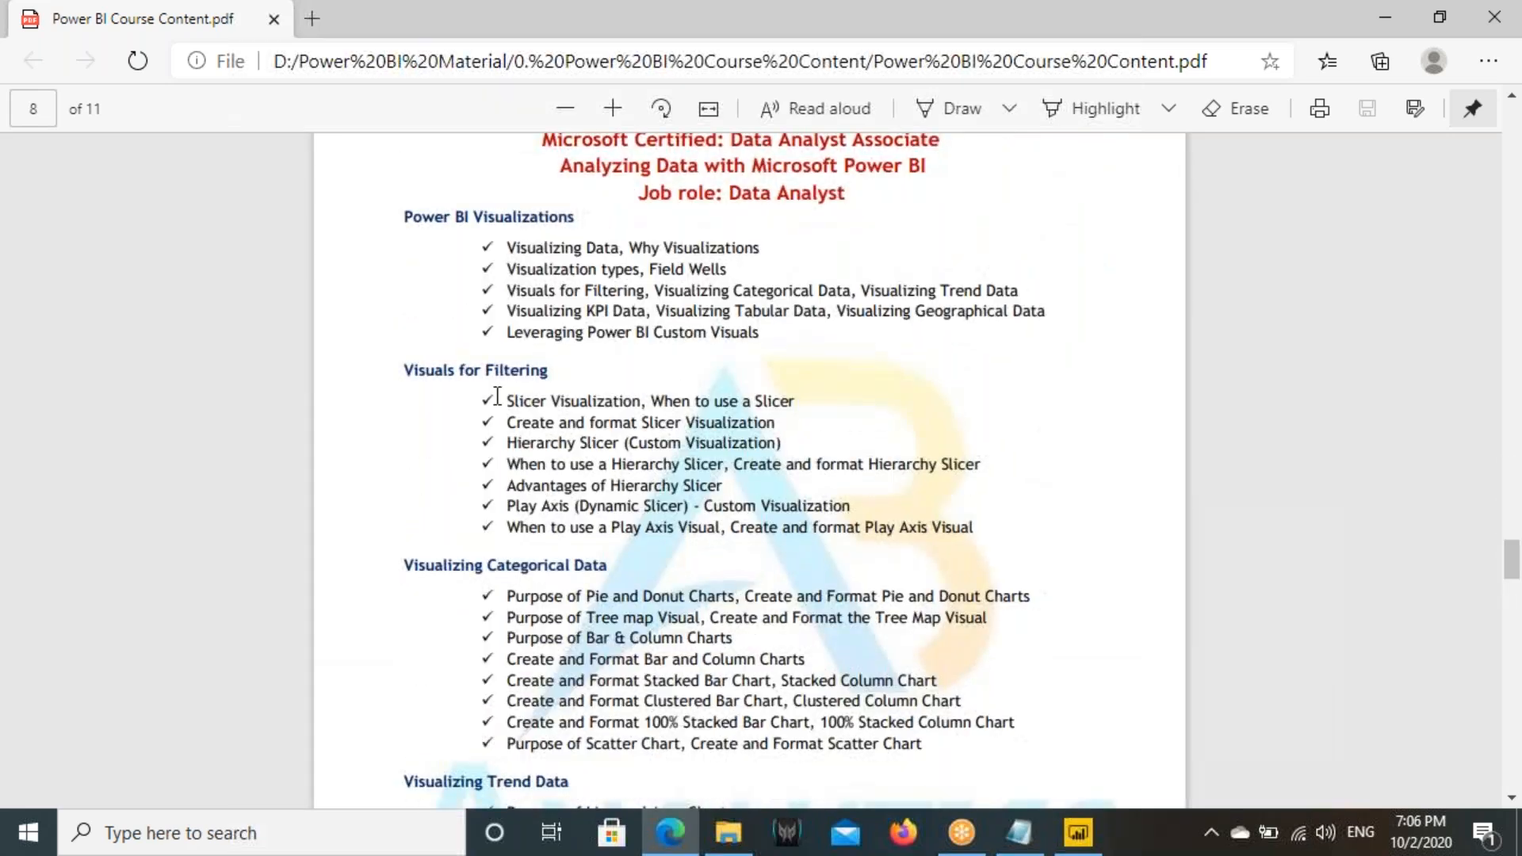
drag(449, 370, 571, 373)
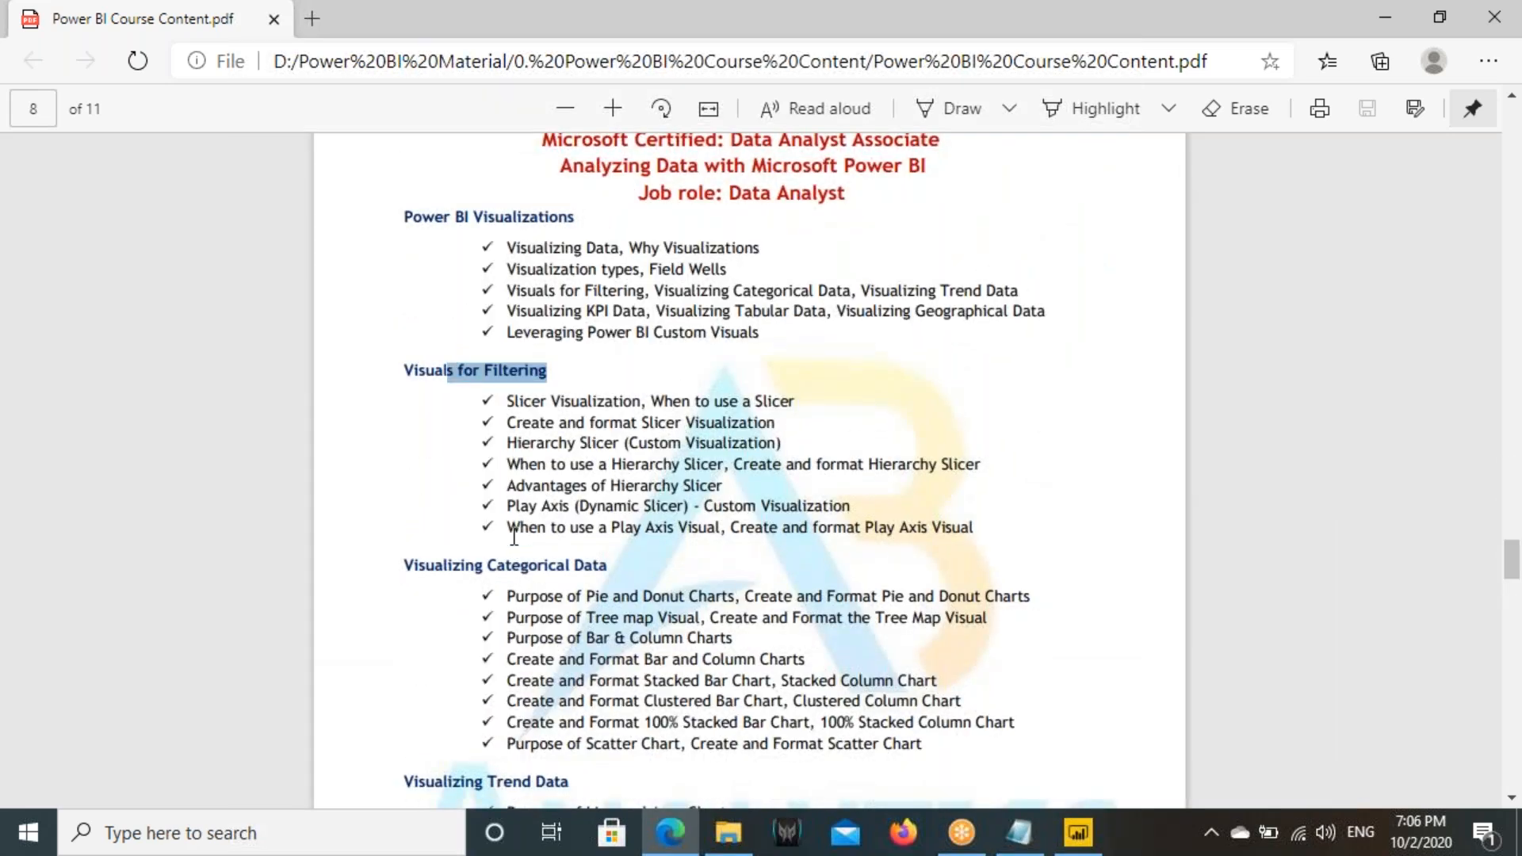
scroll(514, 537, up, 10)
drag(428, 437, 563, 441)
drag(412, 595, 677, 592)
click(1080, 835)
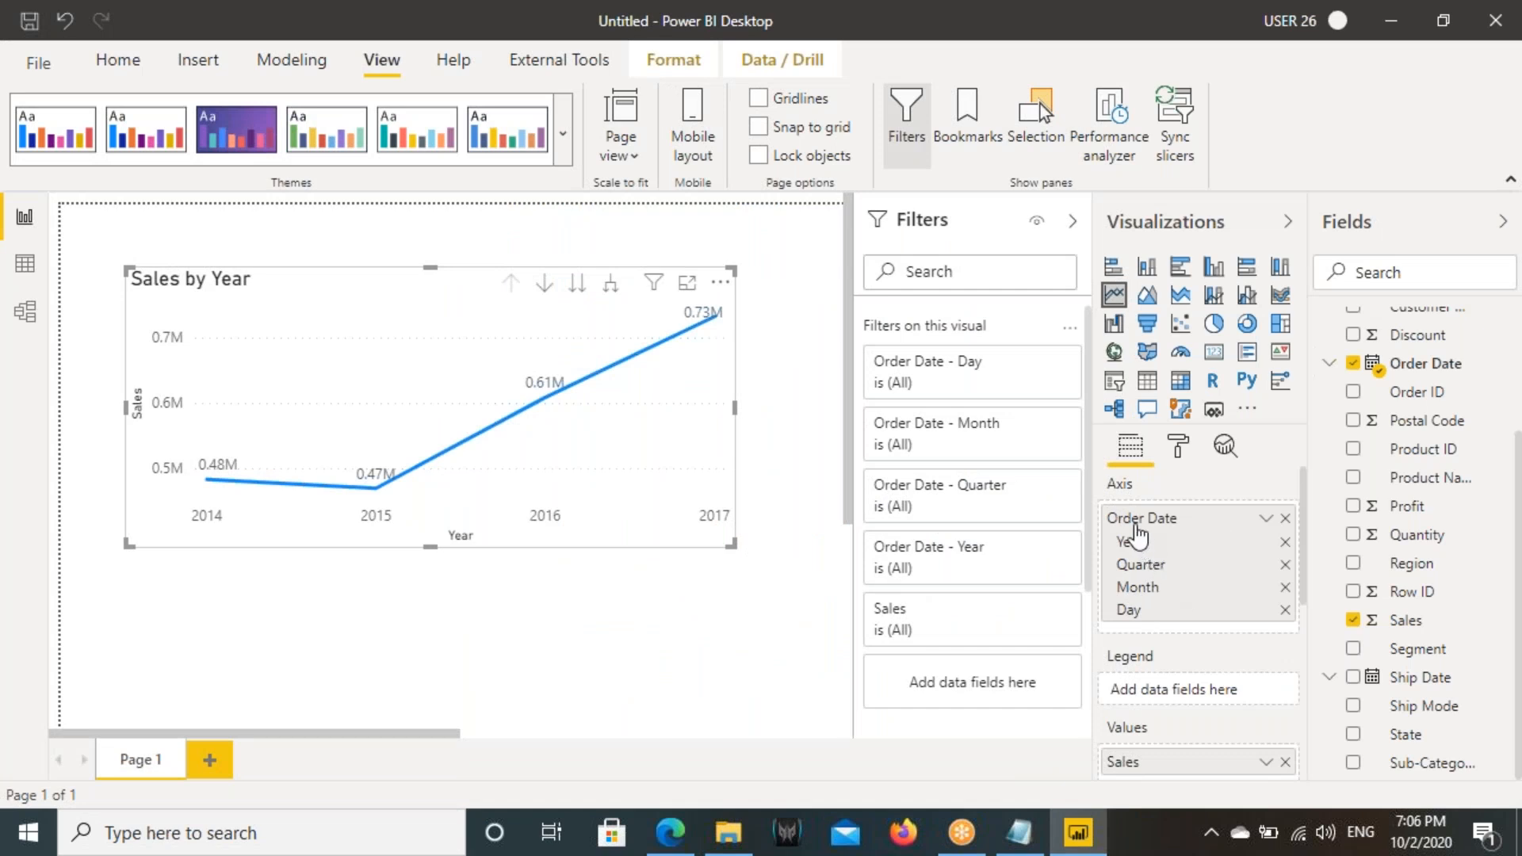
- Mark the Order Date hierarchy levels in the axis field well and the chart's matching Year and Sales axis titles
key(ctrl+2)
drag(1099, 502, 1305, 633)
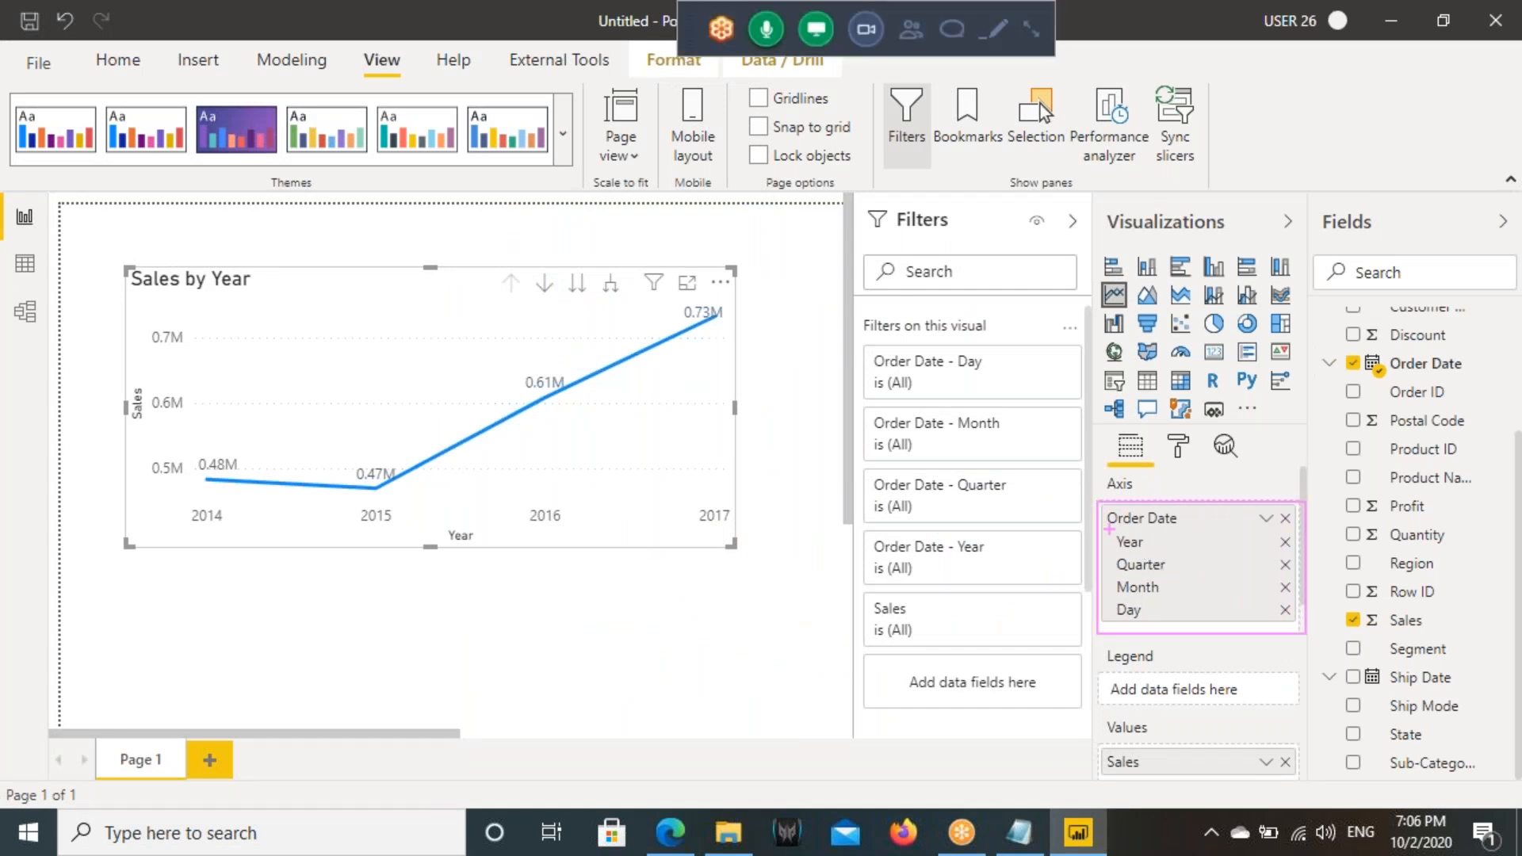
mouse_move(1099, 503)
mouse_down()
mouse_move(1241, 625)
mouse_move(1302, 629)
mouse_up()
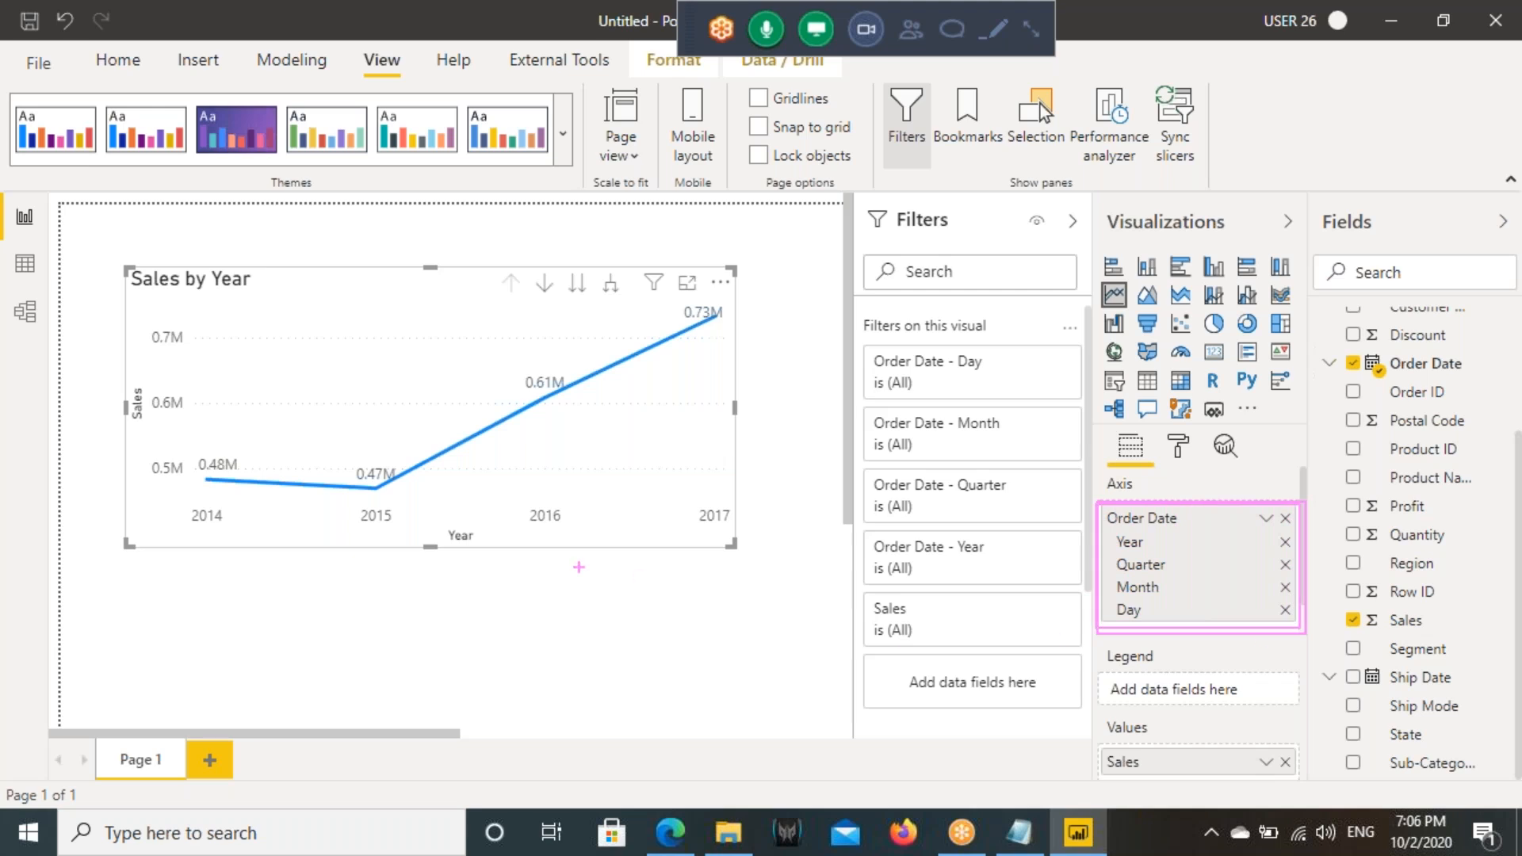
drag(431, 527, 494, 547)
drag(122, 372, 149, 442)
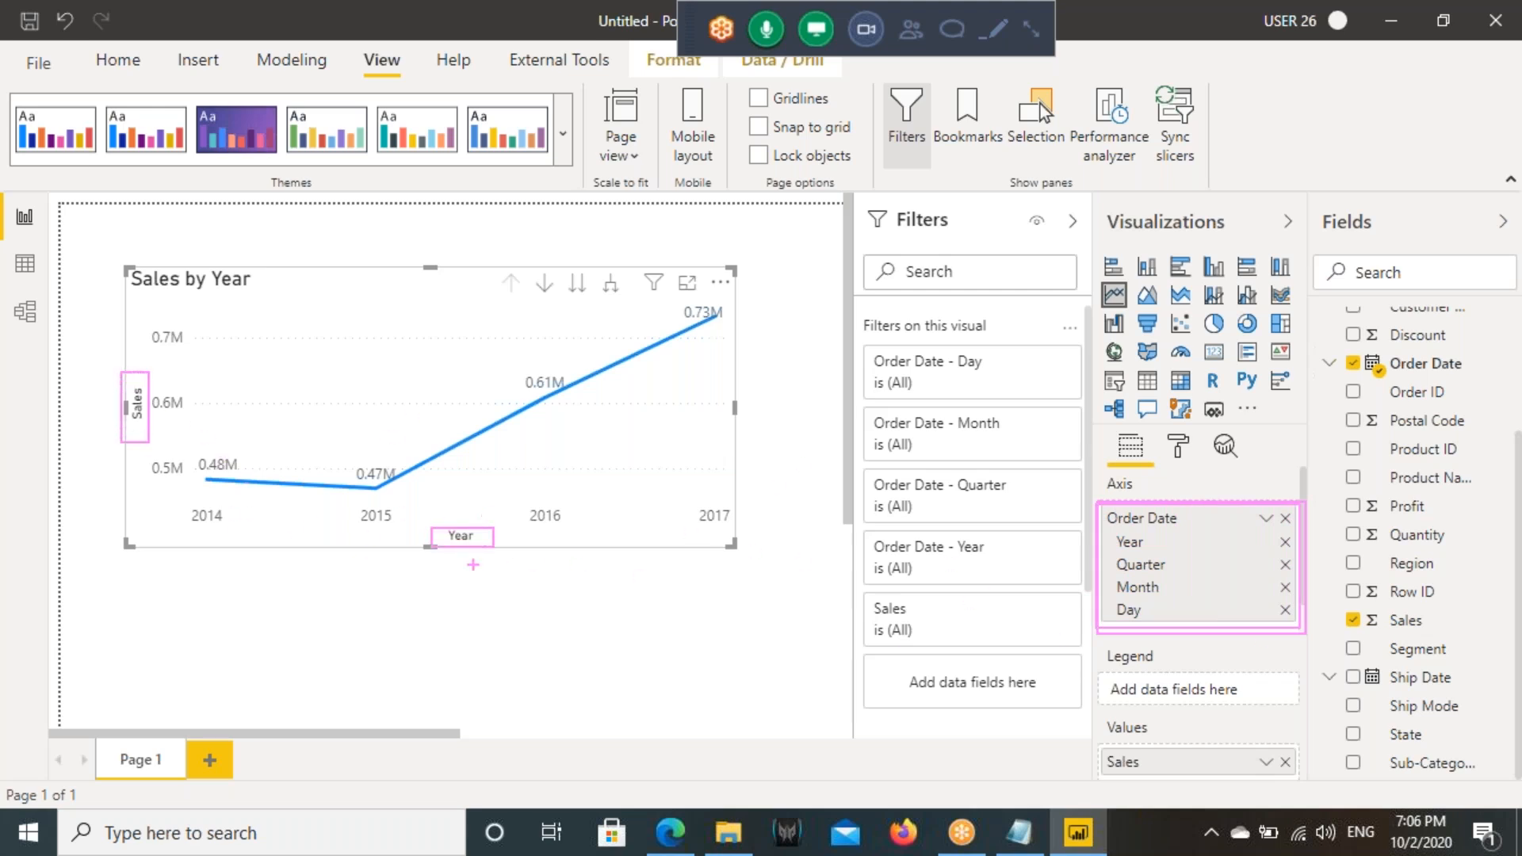
drag(467, 548, 537, 587)
key(Escape)
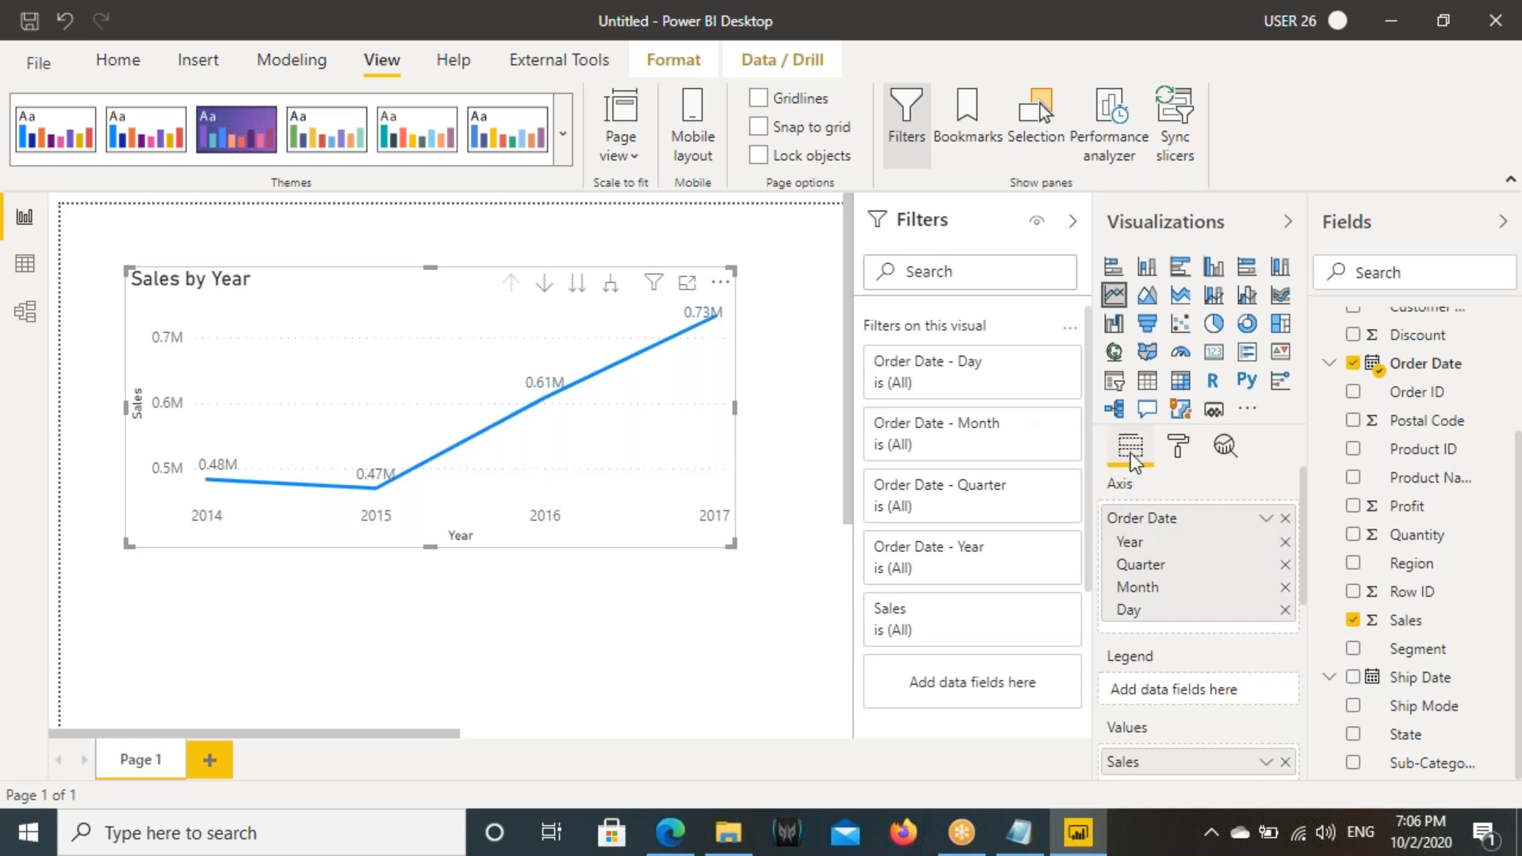
- Change the line chart's axis from Date Hierarchy to the plain Order Date field
click(1266, 520)
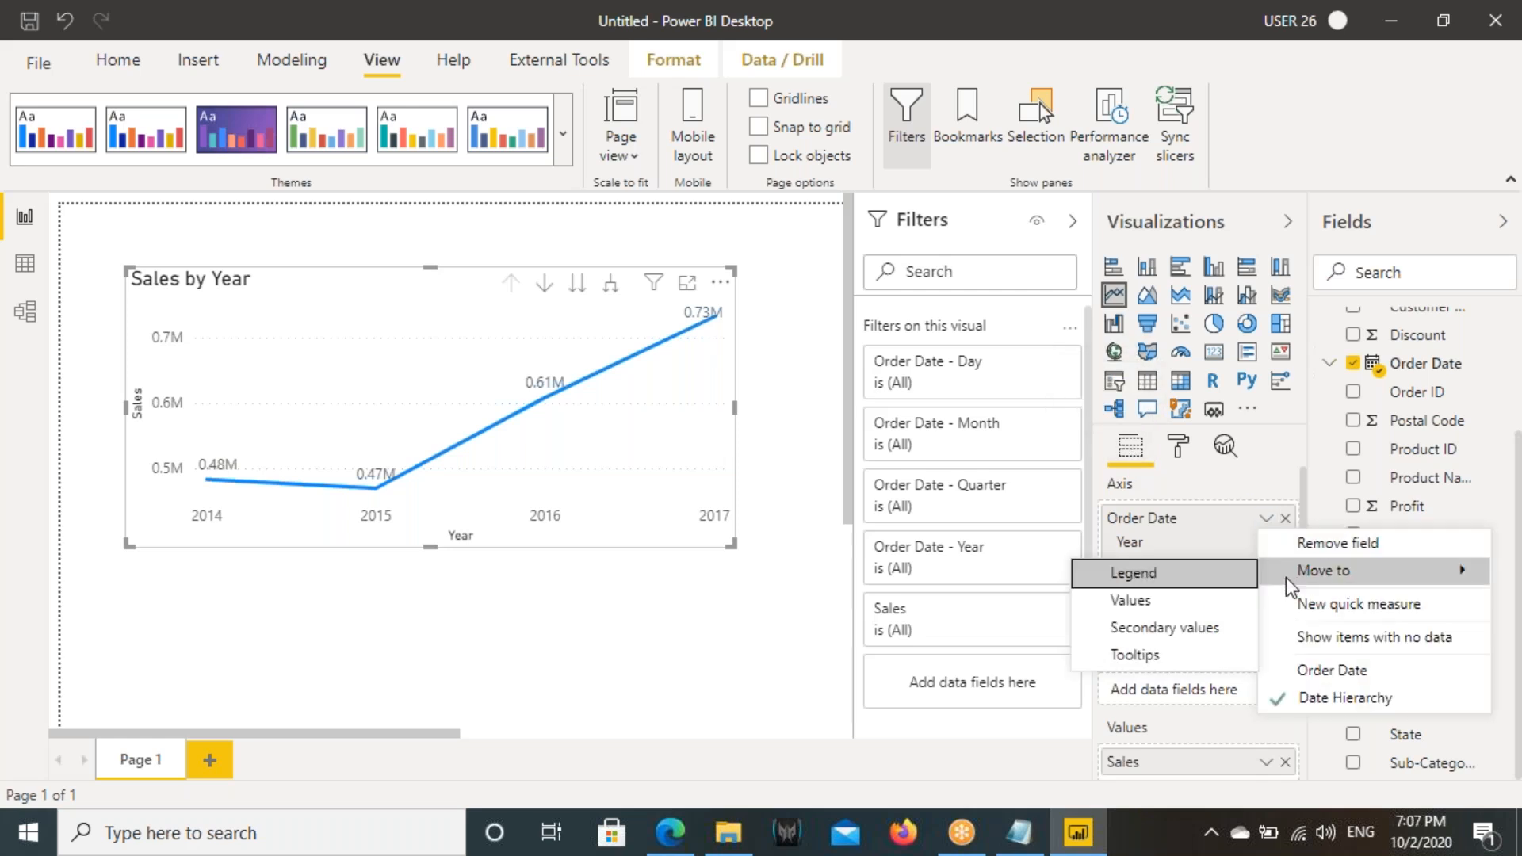
click(1305, 669)
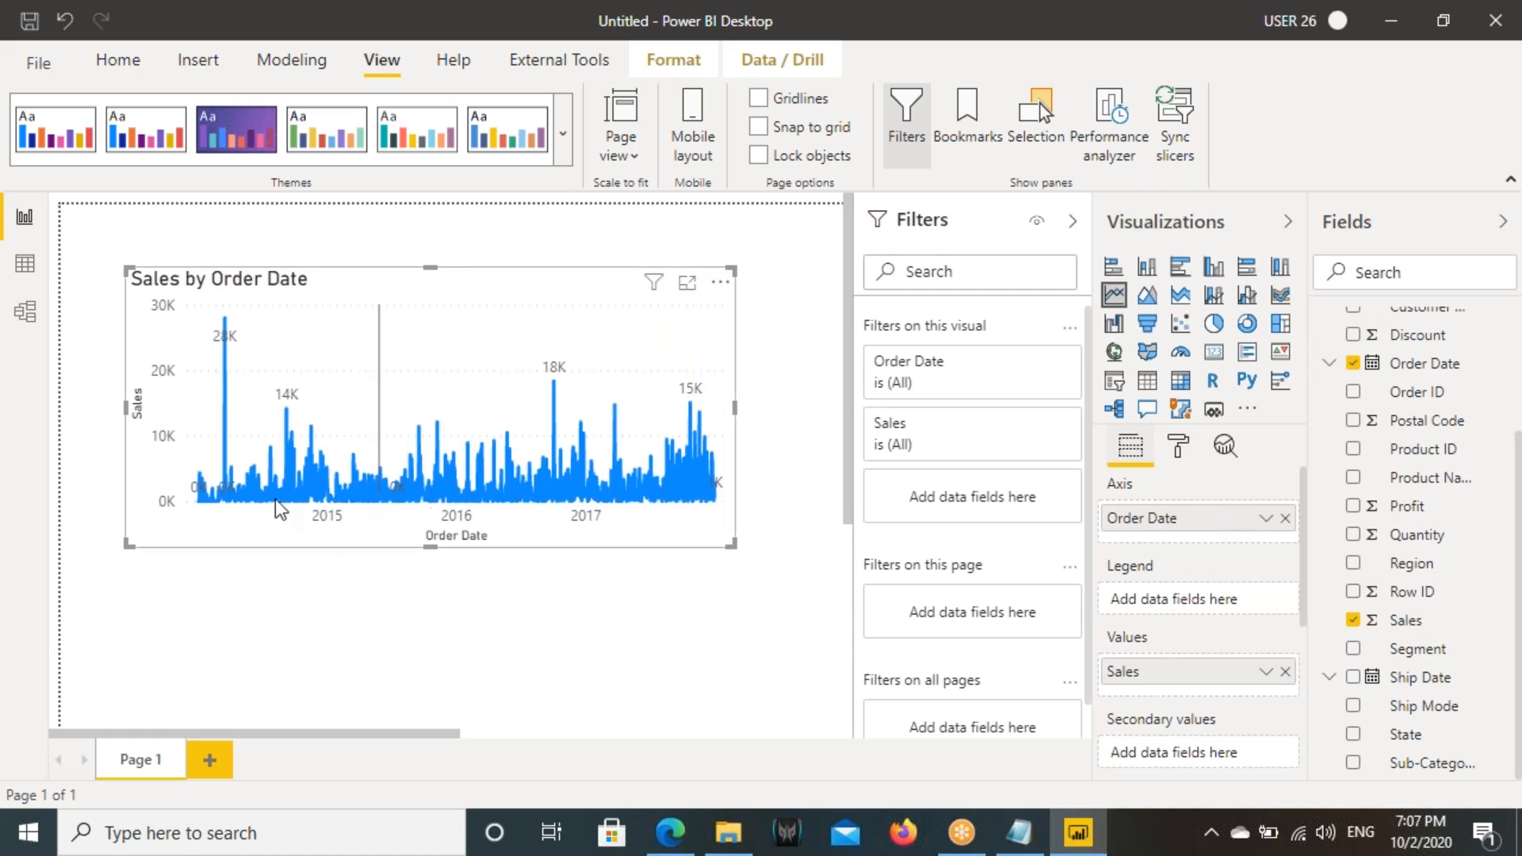
- Inspect the tooltips at both ends of the line and mark the date and sales value of the last point
mouse_move(202, 509)
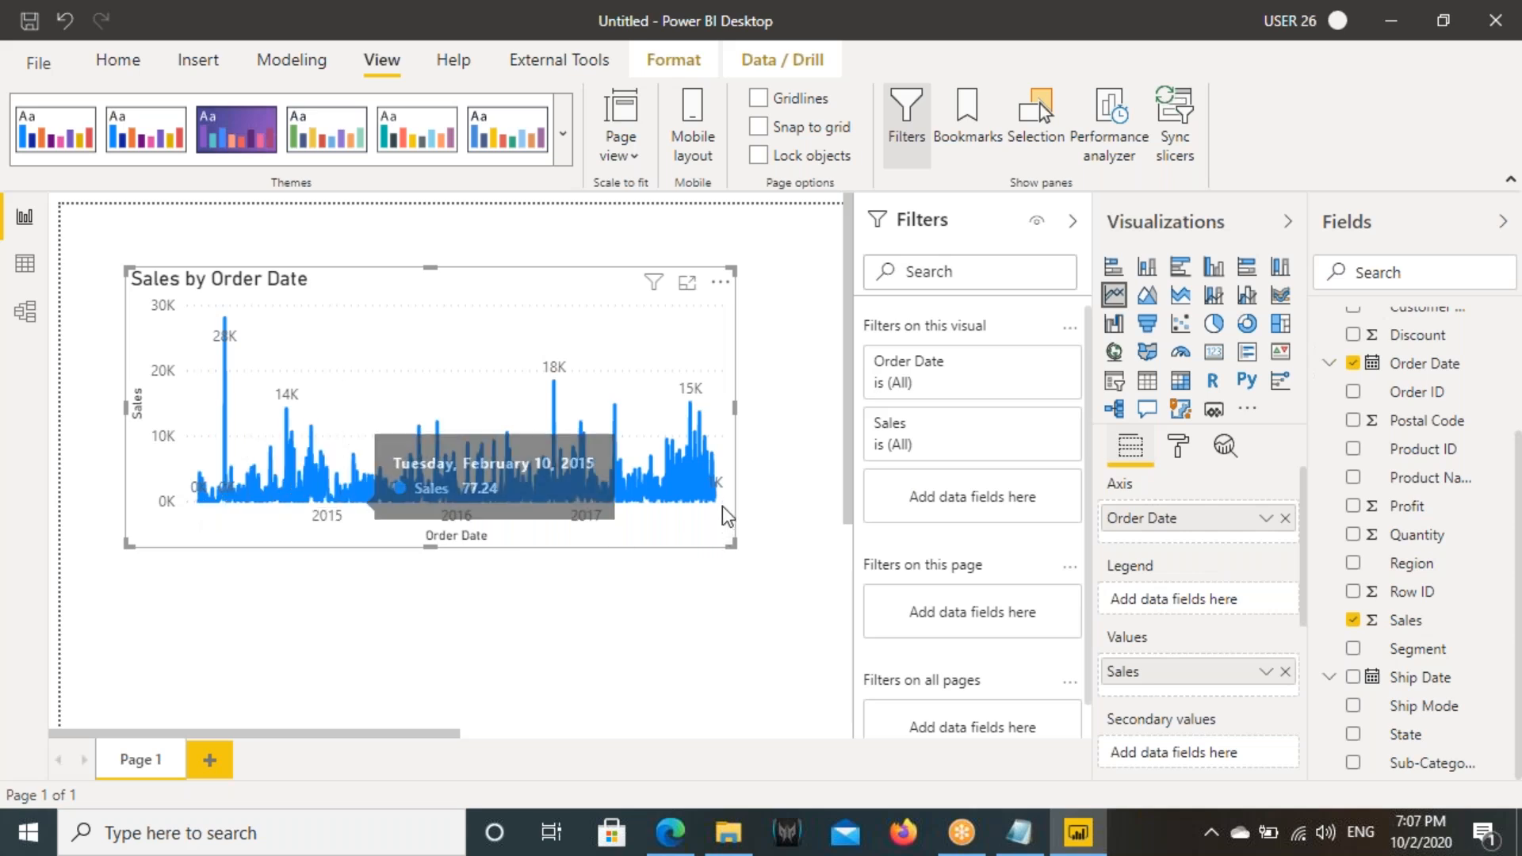
mouse_move(722, 497)
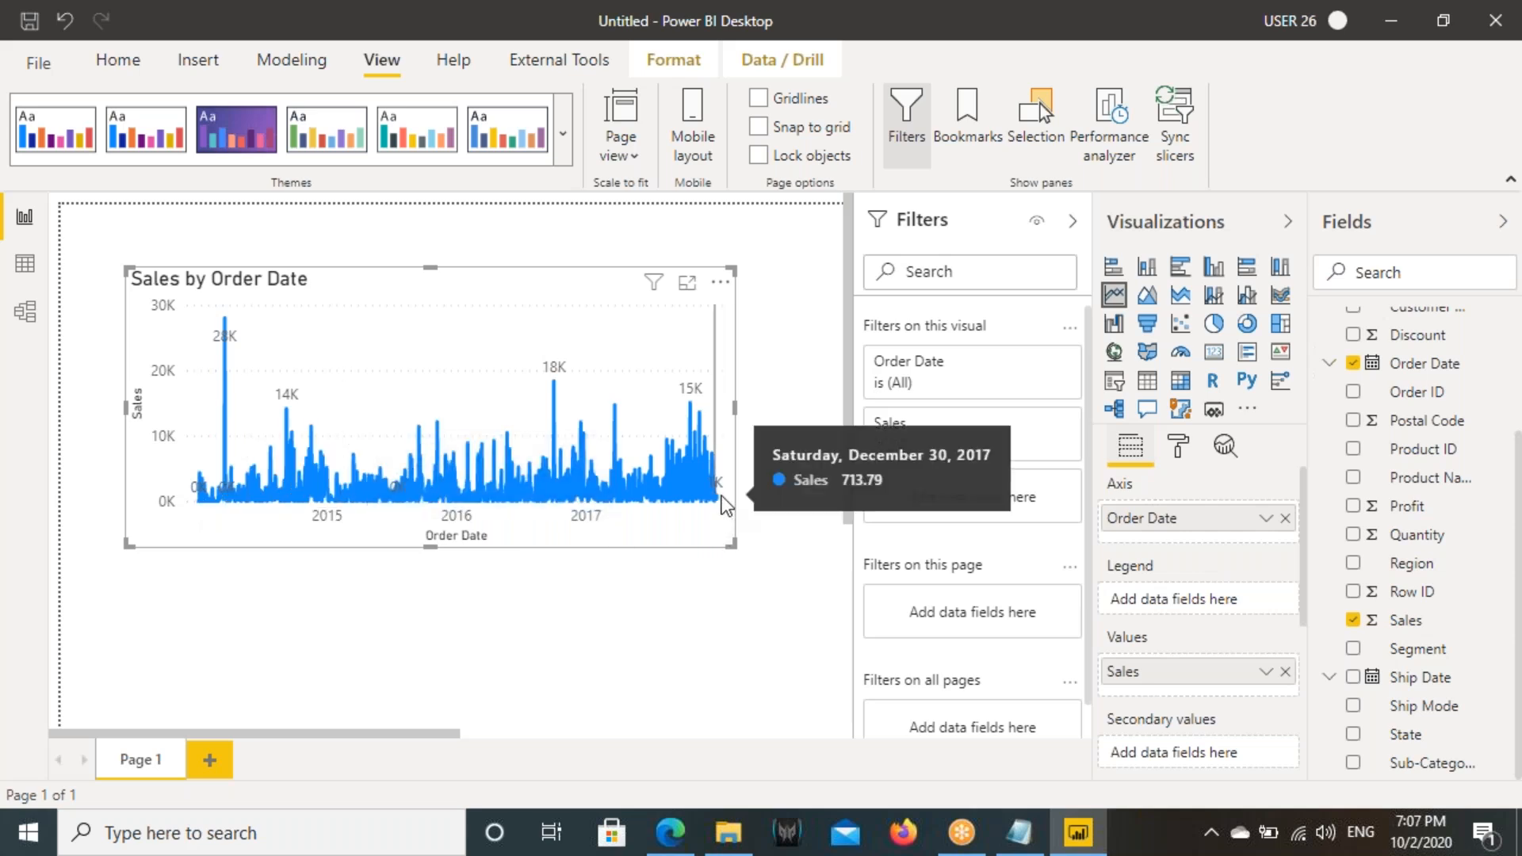
key(ctrl+alt+d)
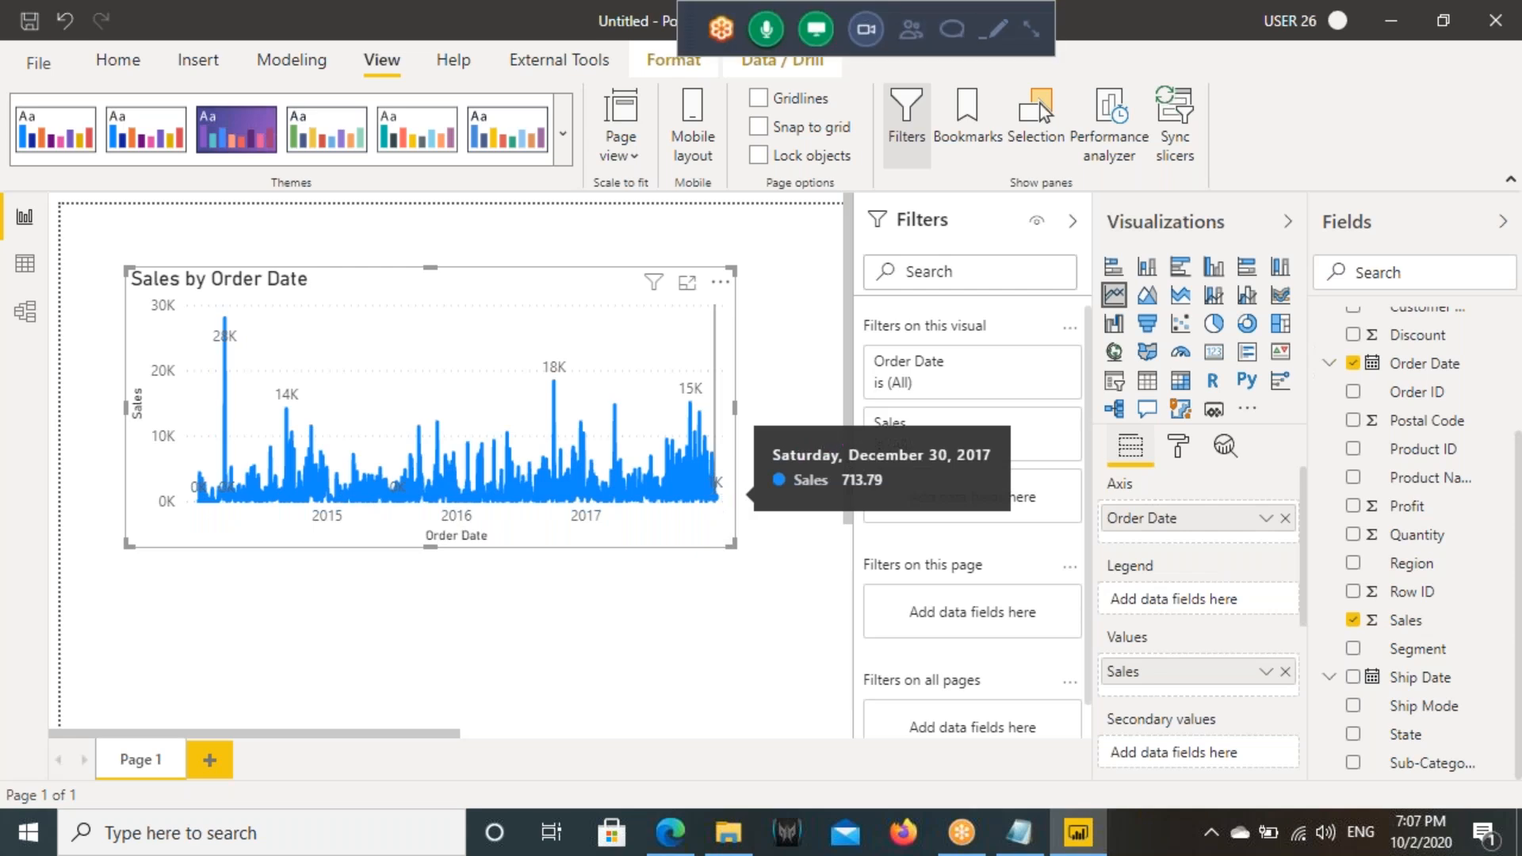
drag(842, 443, 1006, 473)
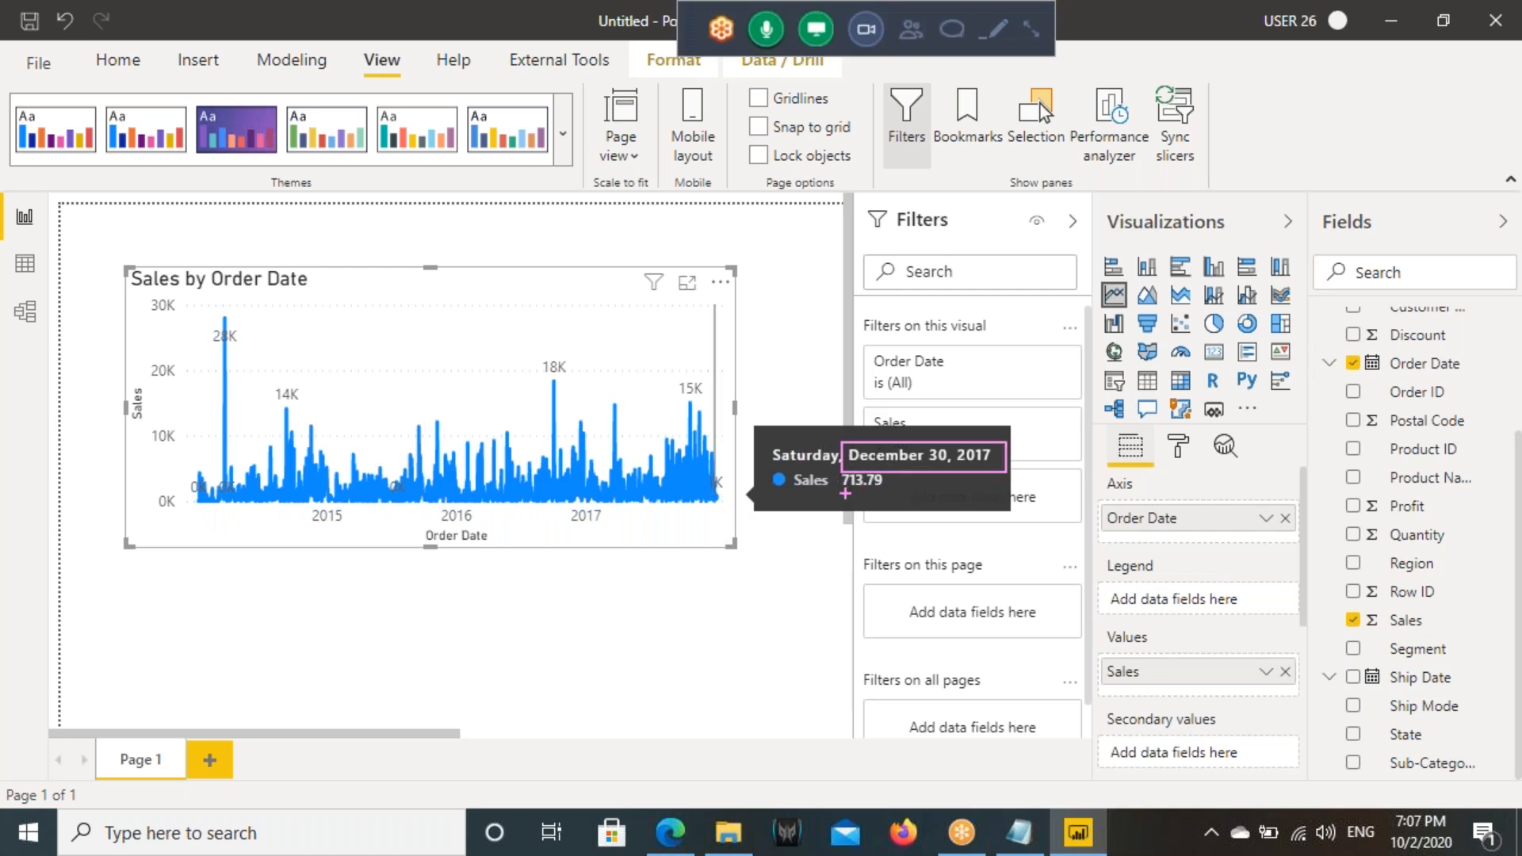
drag(837, 500, 934, 495)
key(Escape)
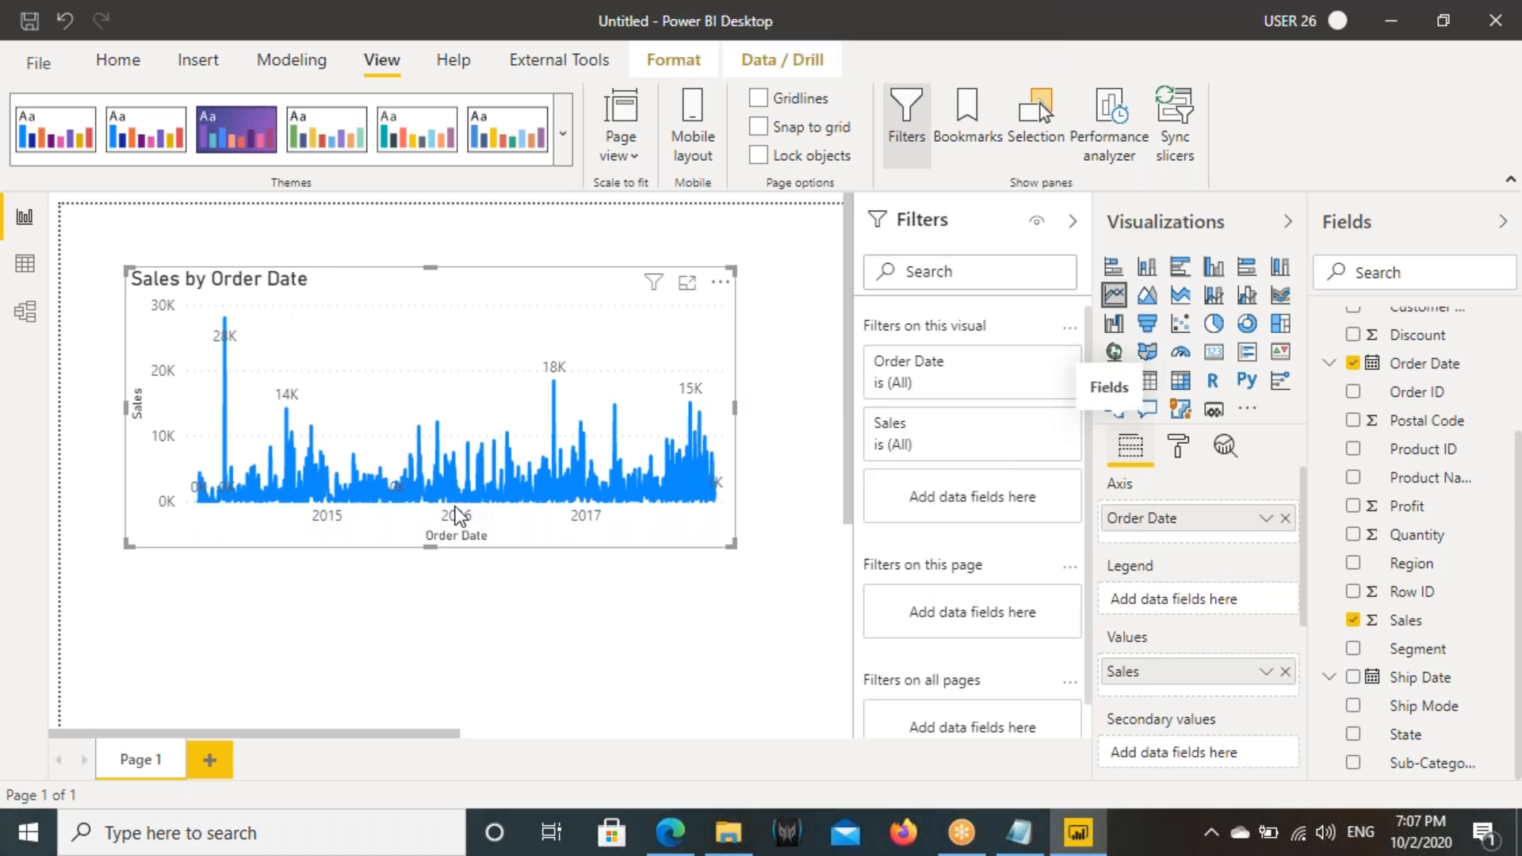
- Underline the stretches between the year labels on the date axis and box the data before 2015
key(ctrl+shift+d)
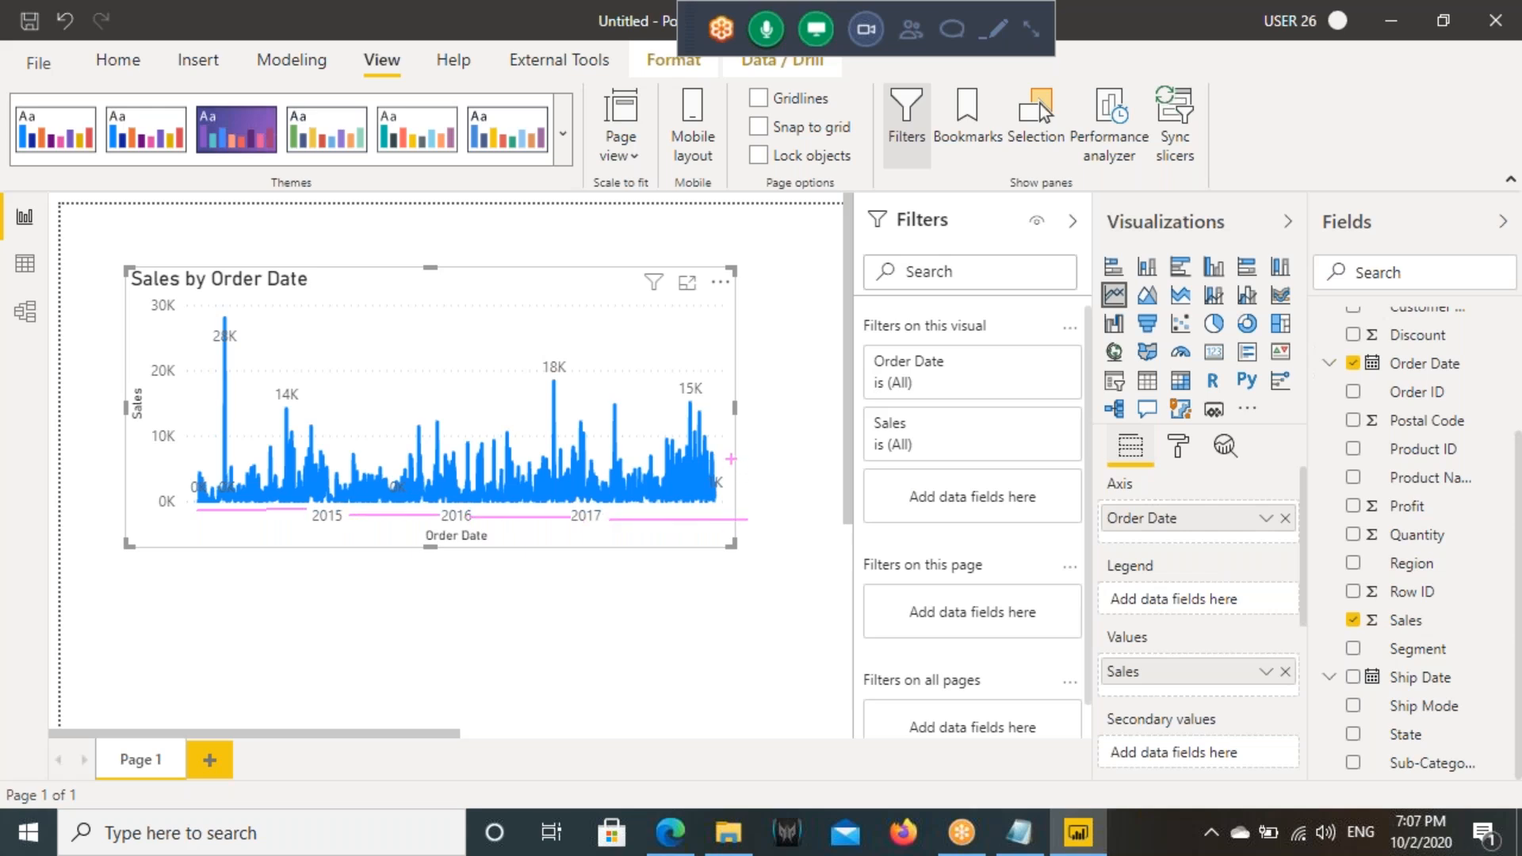
drag(606, 514, 678, 515)
mouse_move(201, 424)
mouse_down()
mouse_move(302, 508)
mouse_move(334, 505)
mouse_up()
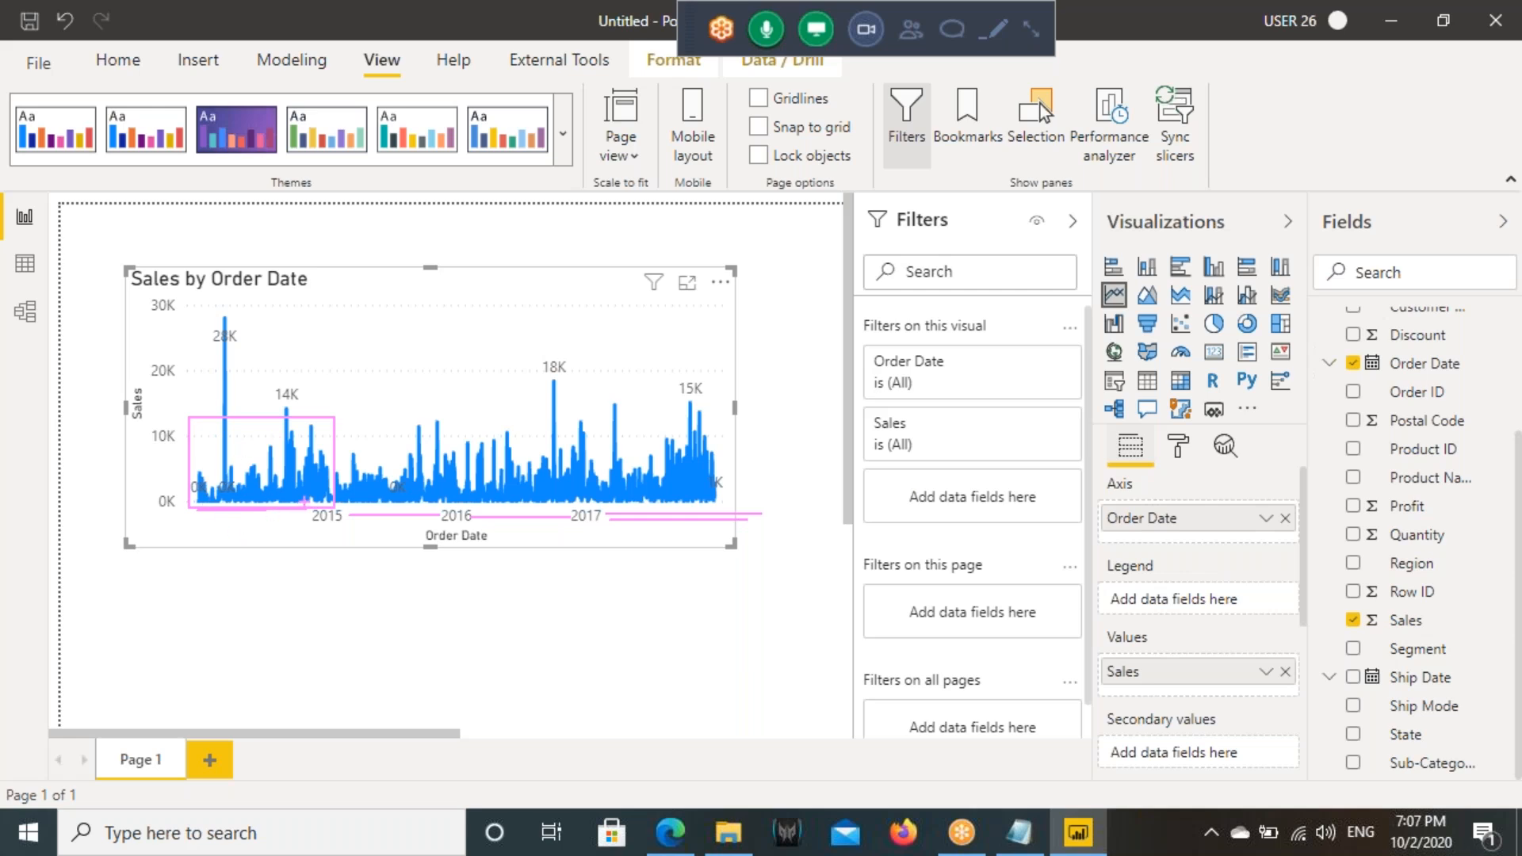
key(Escape)
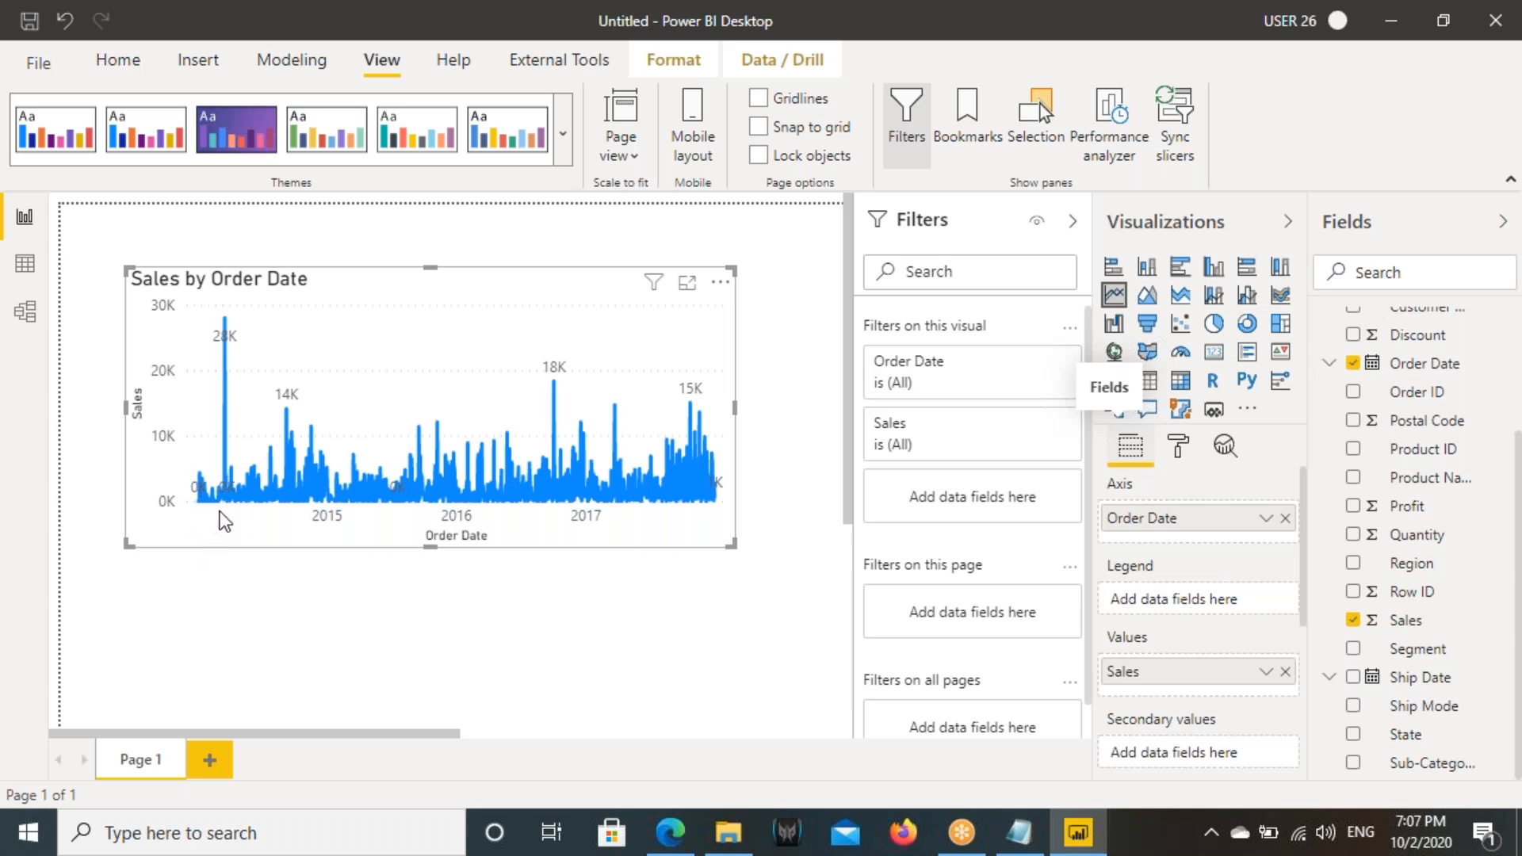
- Box the 2015, 2016 and 2017 axis labels and draw an arrow pointing to the start of the axis
mouse_move(294, 501)
mouse_down()
mouse_move(354, 536)
mouse_move(502, 536)
mouse_up()
drag(593, 521, 623, 530)
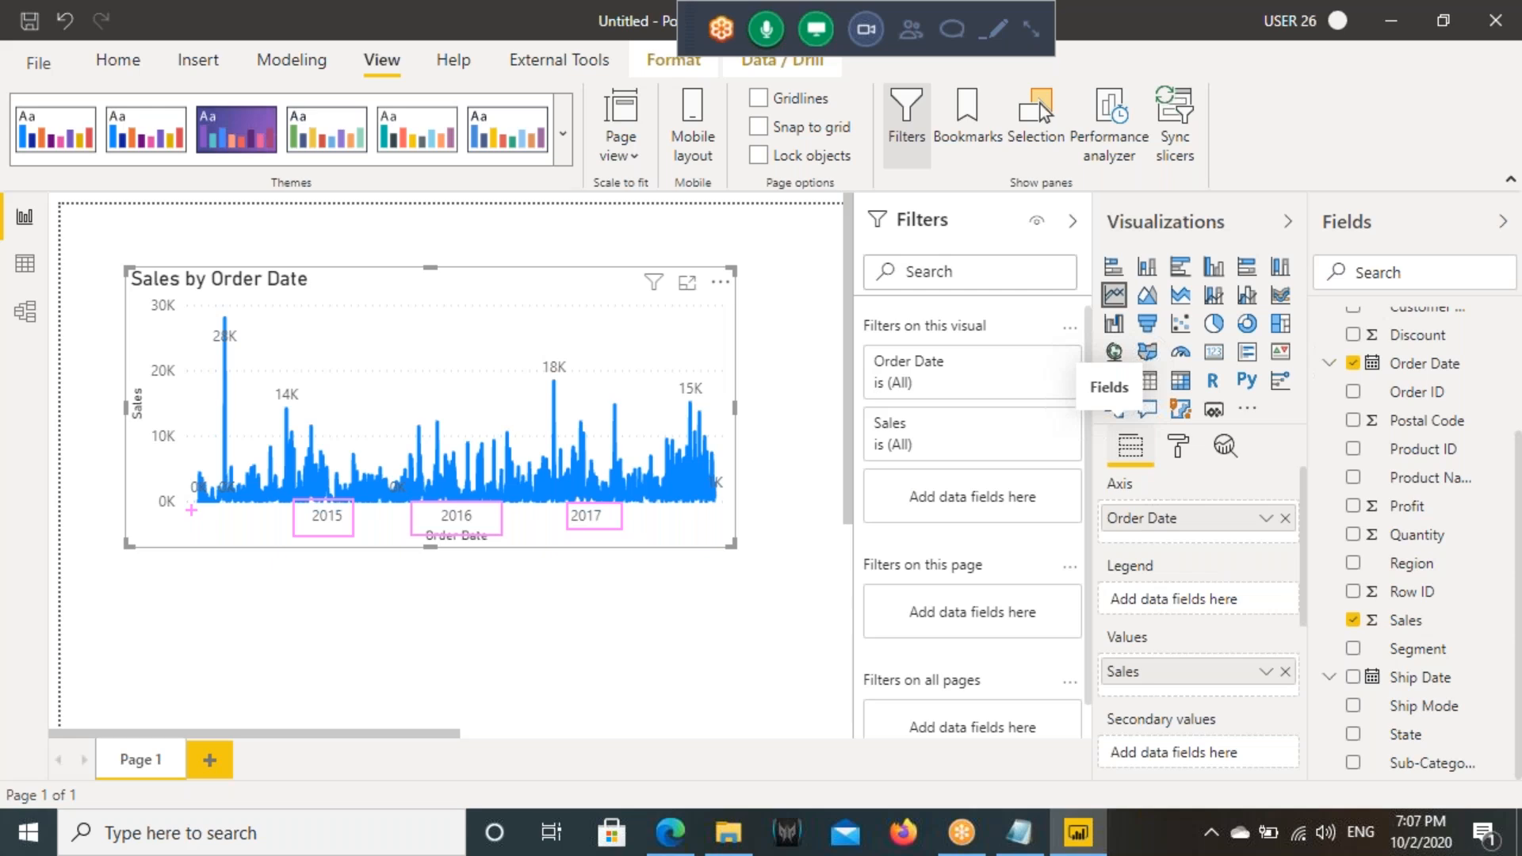
drag(207, 549, 209, 612)
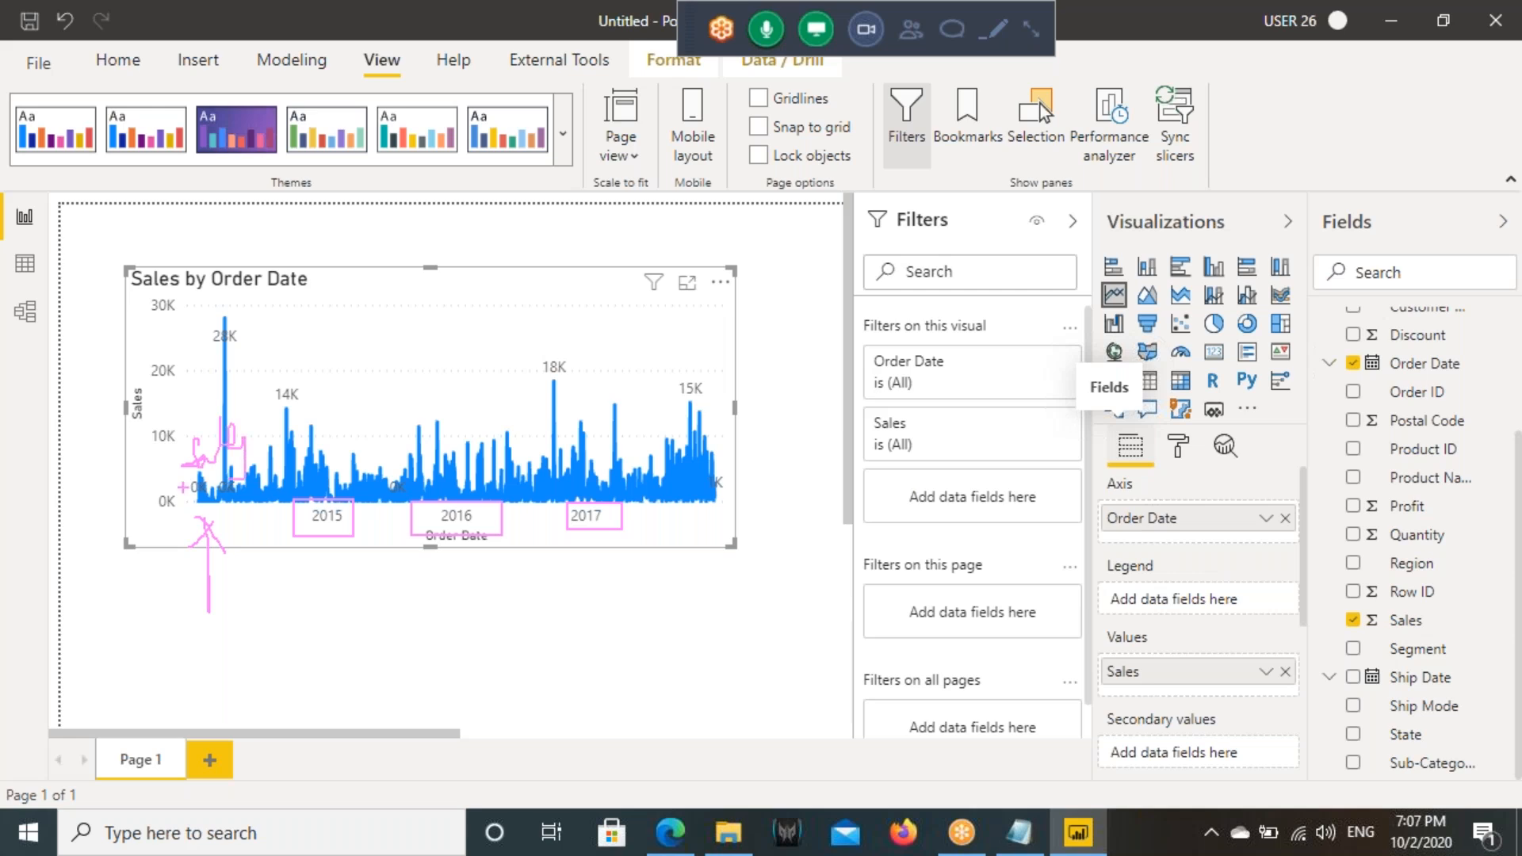
- Clear the drawn marks, box the X axis type setting, and set the line chart's X axis type to Categorical
key(Escape)
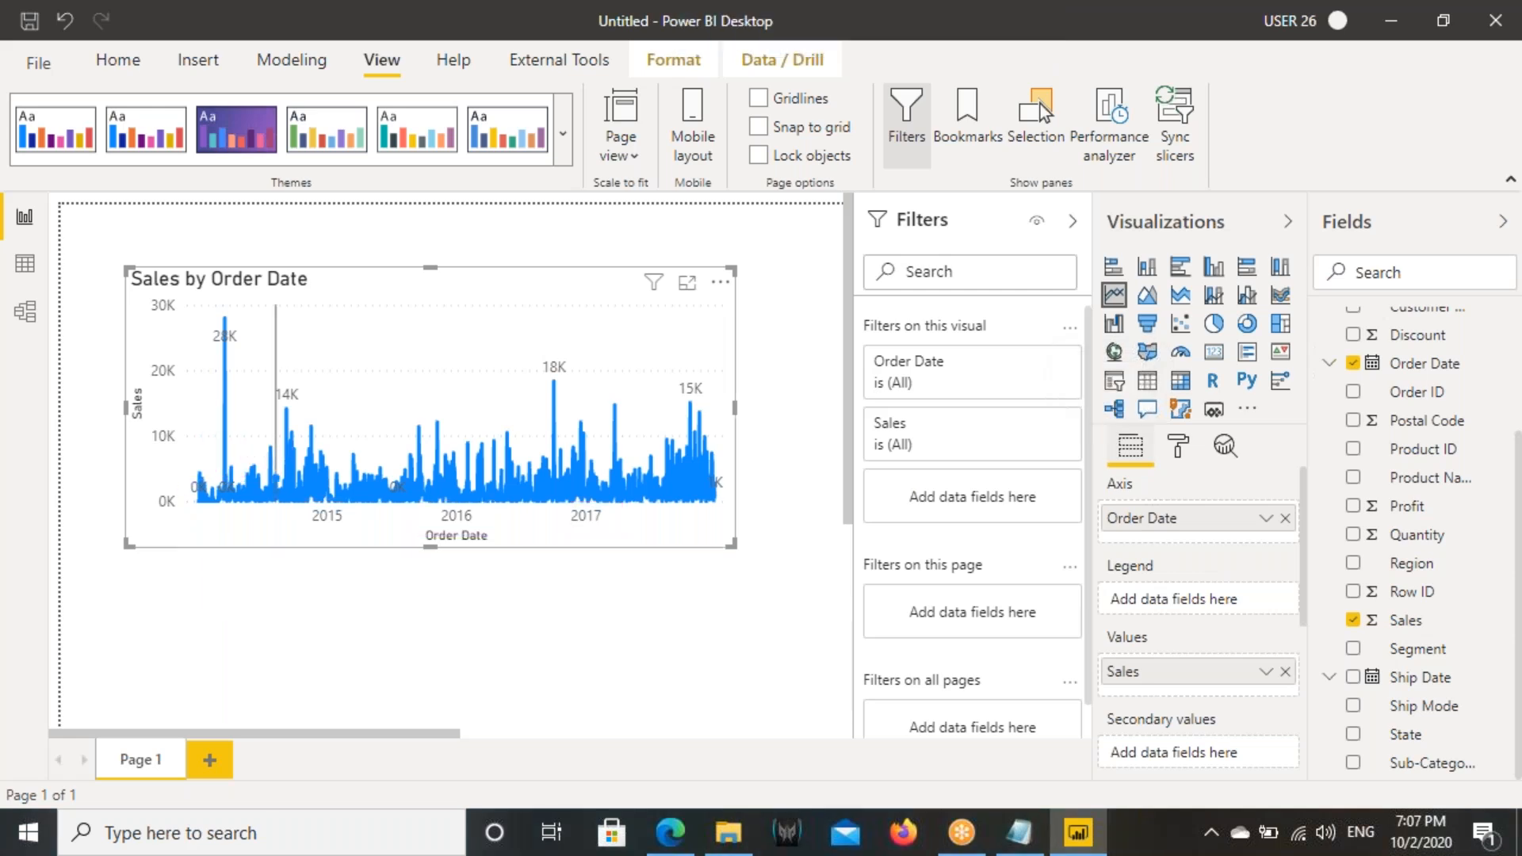
click(1180, 446)
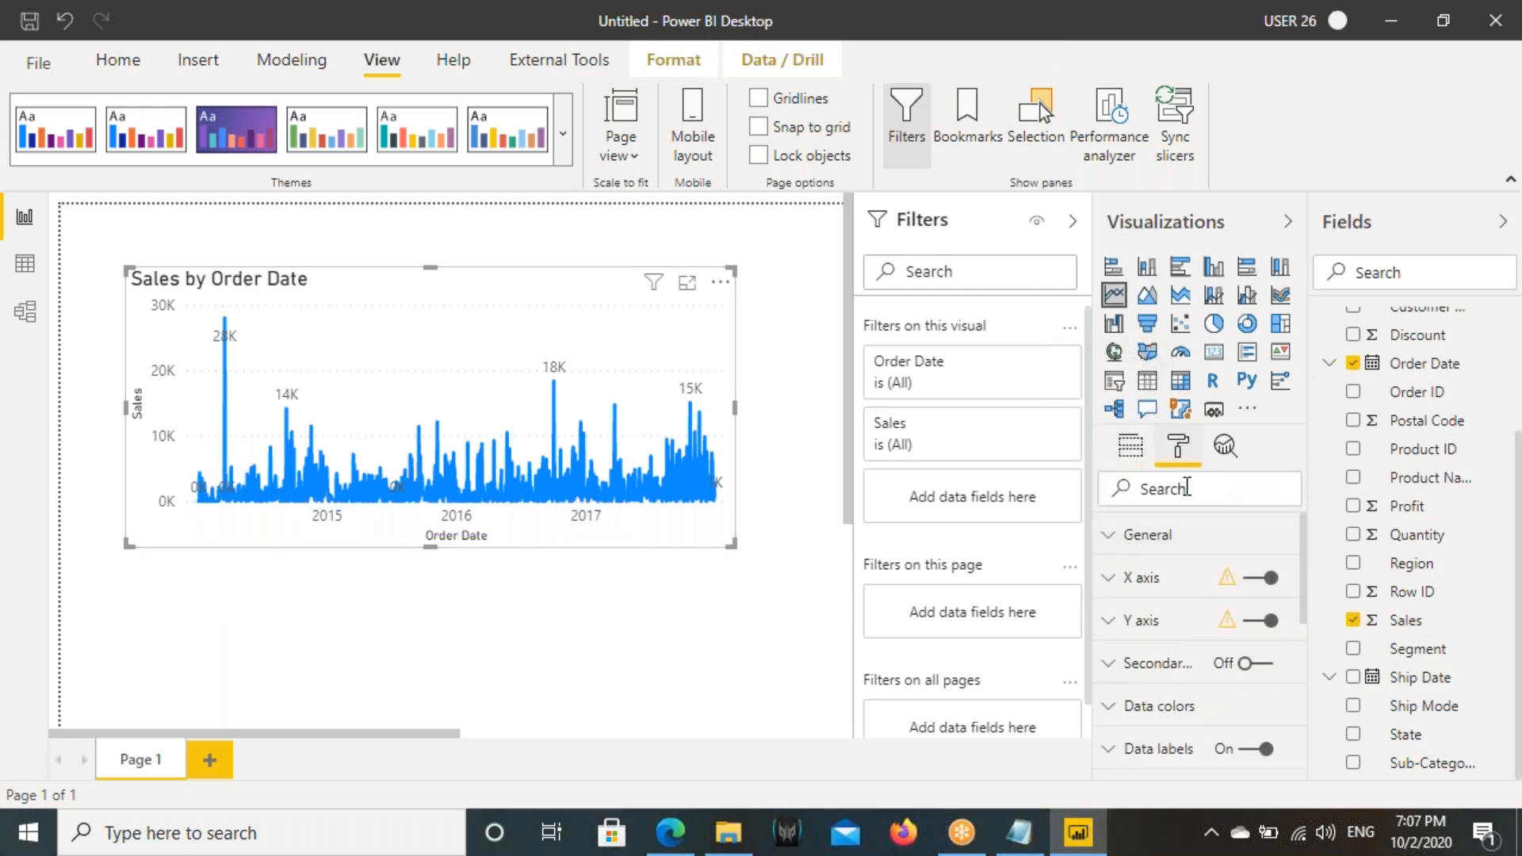
click(1141, 578)
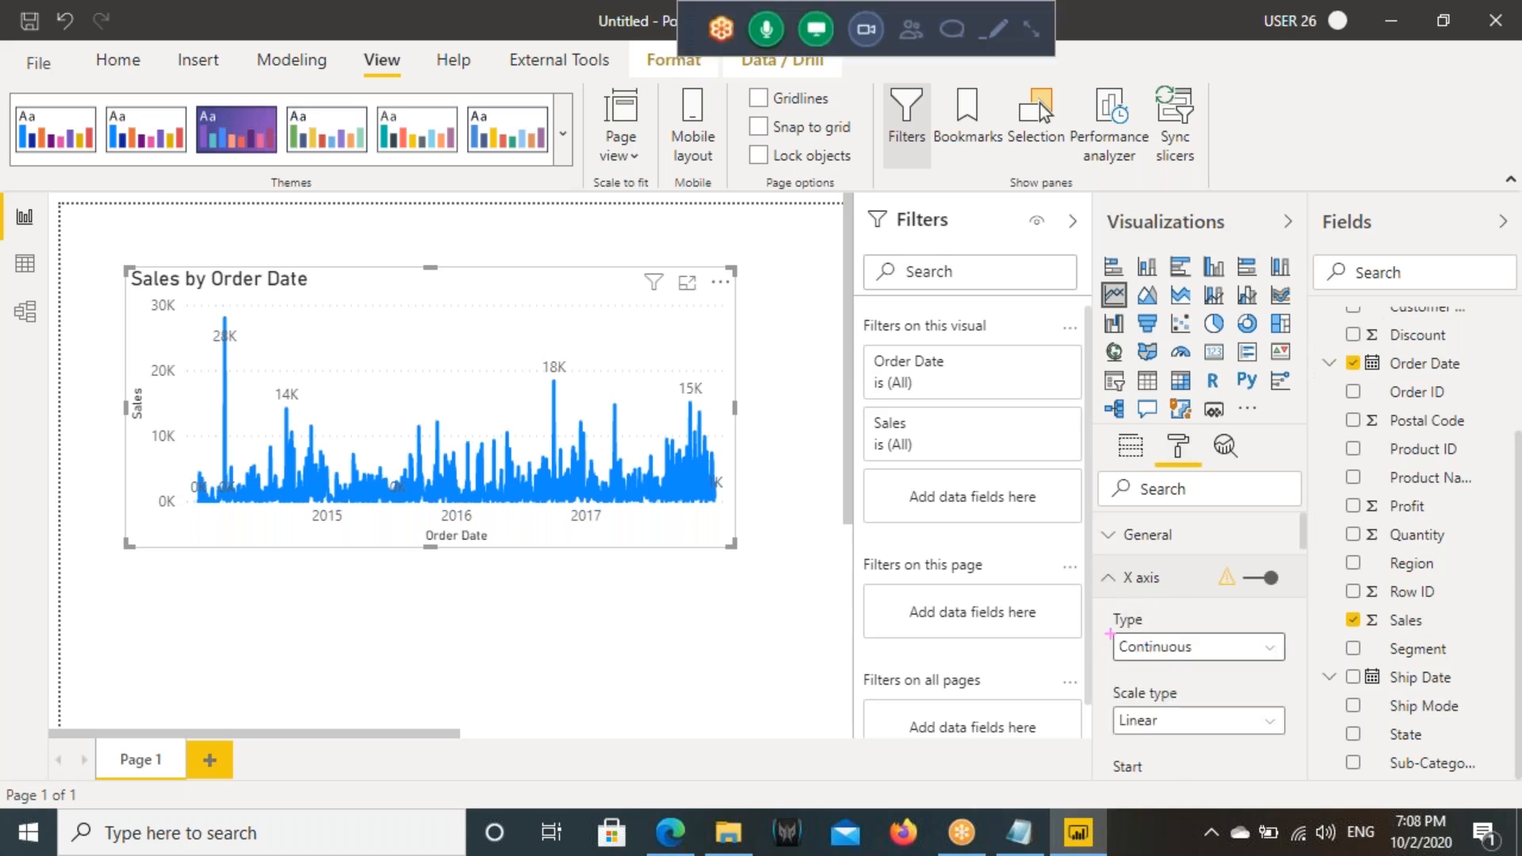
drag(1115, 628, 1284, 661)
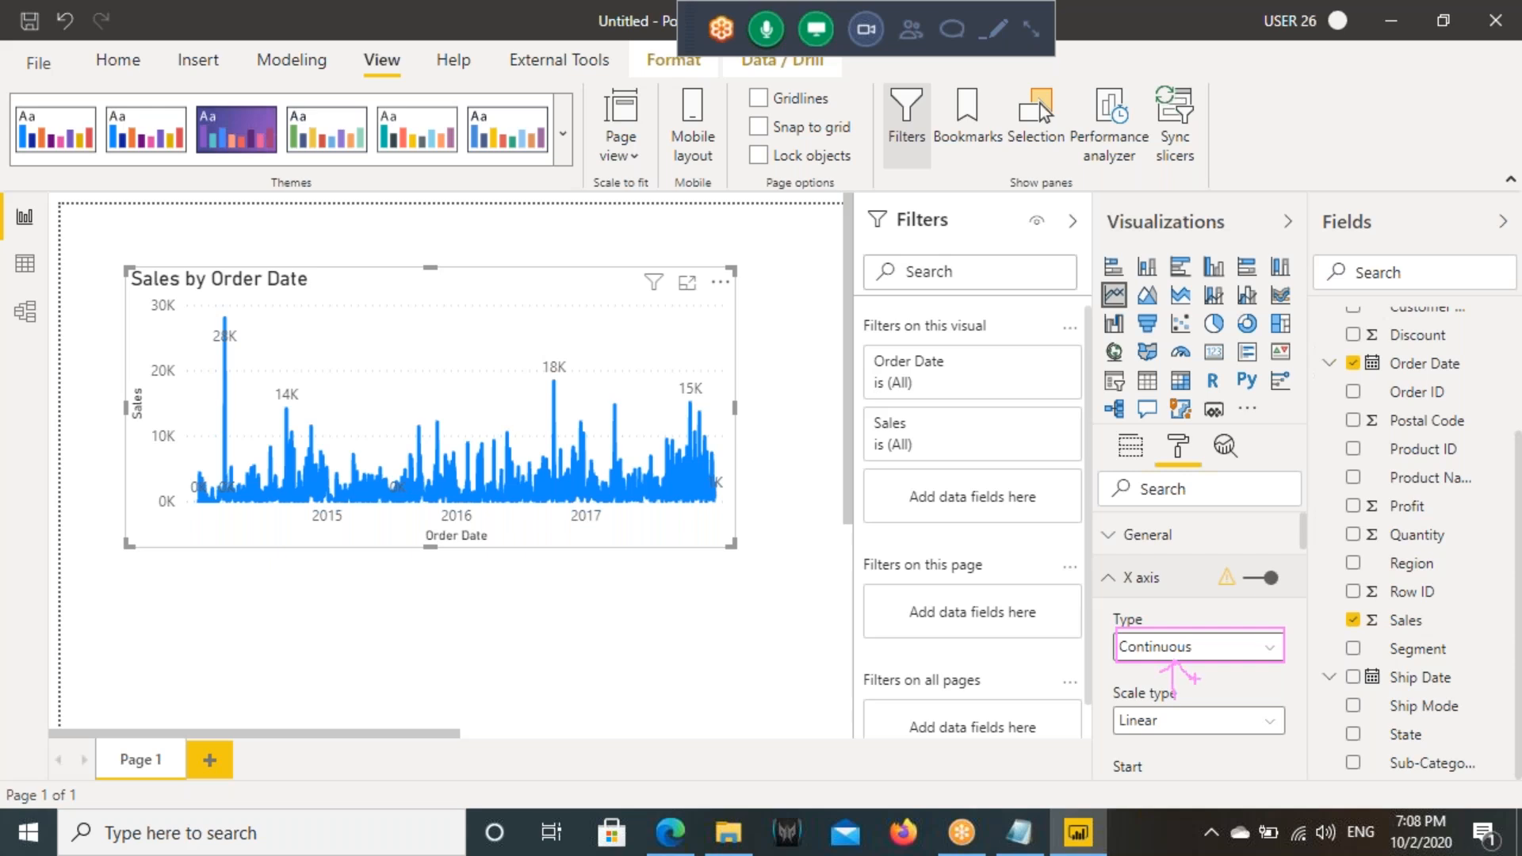
click(1173, 647)
click(1162, 704)
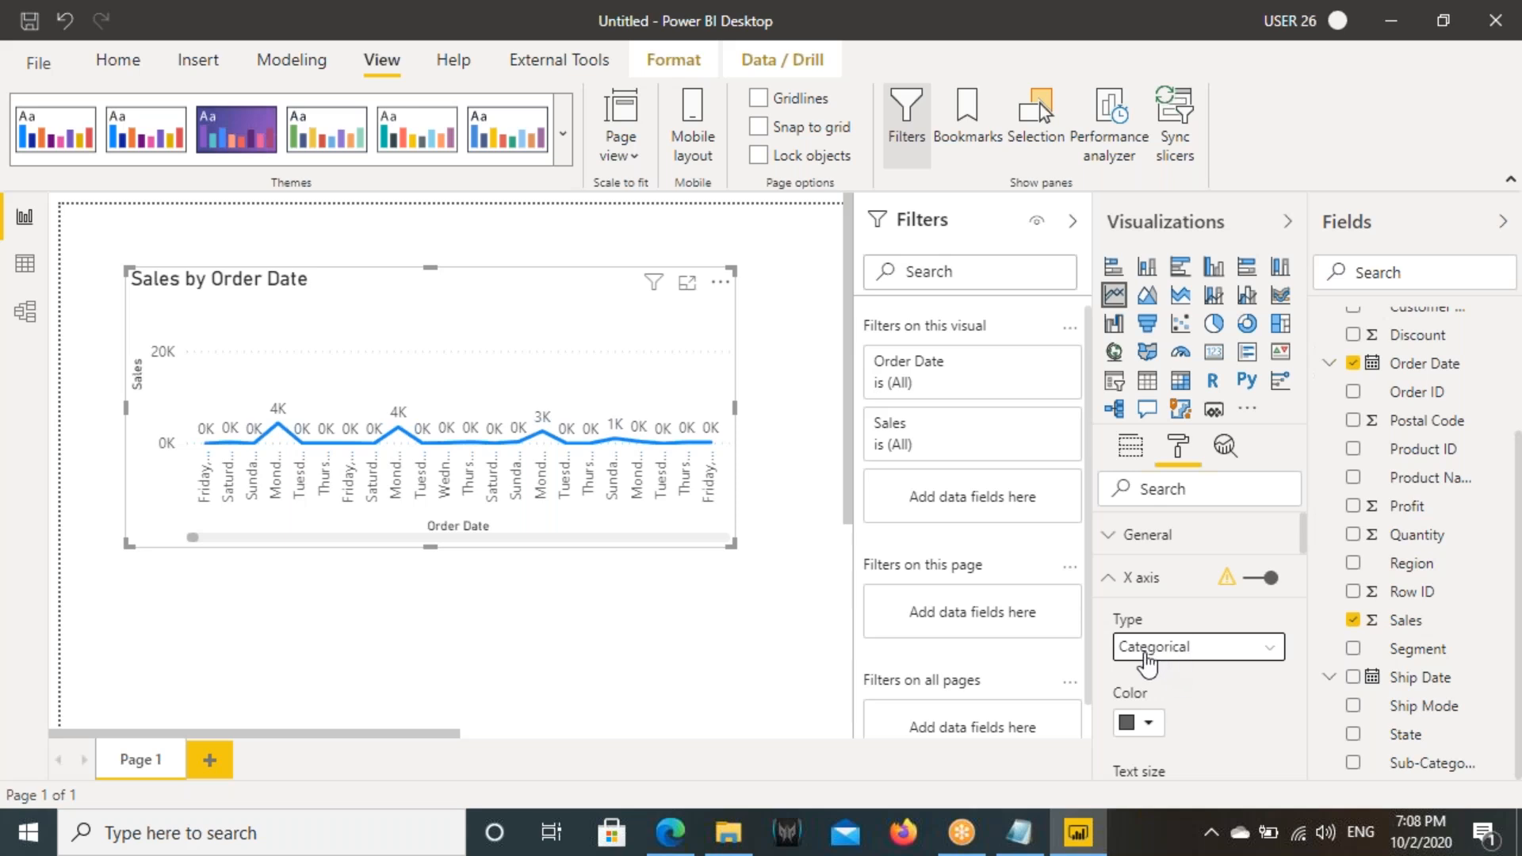
- Enlarge the Sales by Order Date chart so the categorical date labels have more room
mouse_move(207, 450)
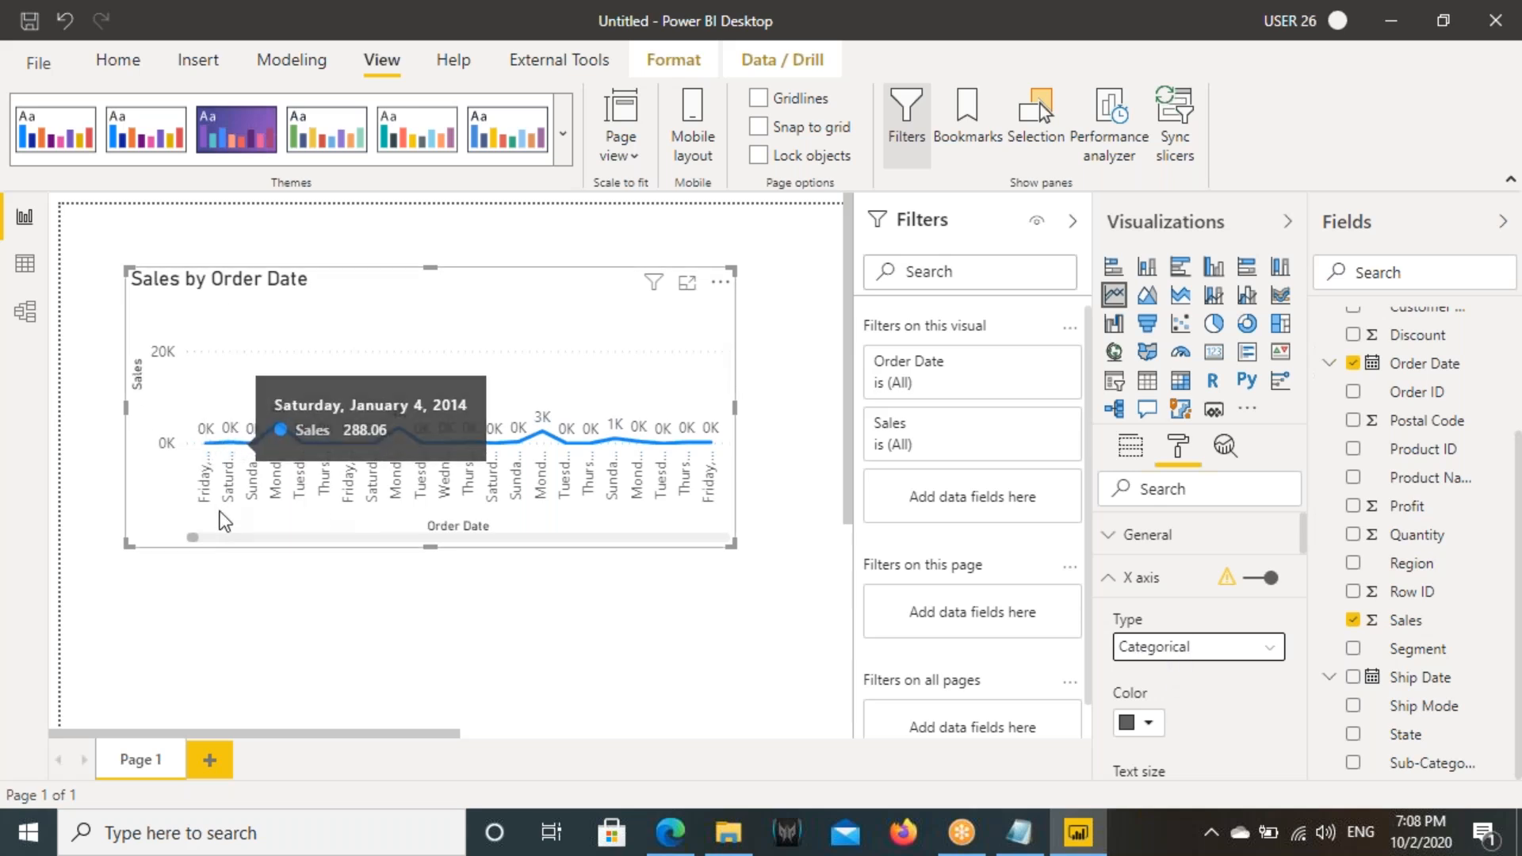
drag(189, 536, 519, 540)
click(733, 544)
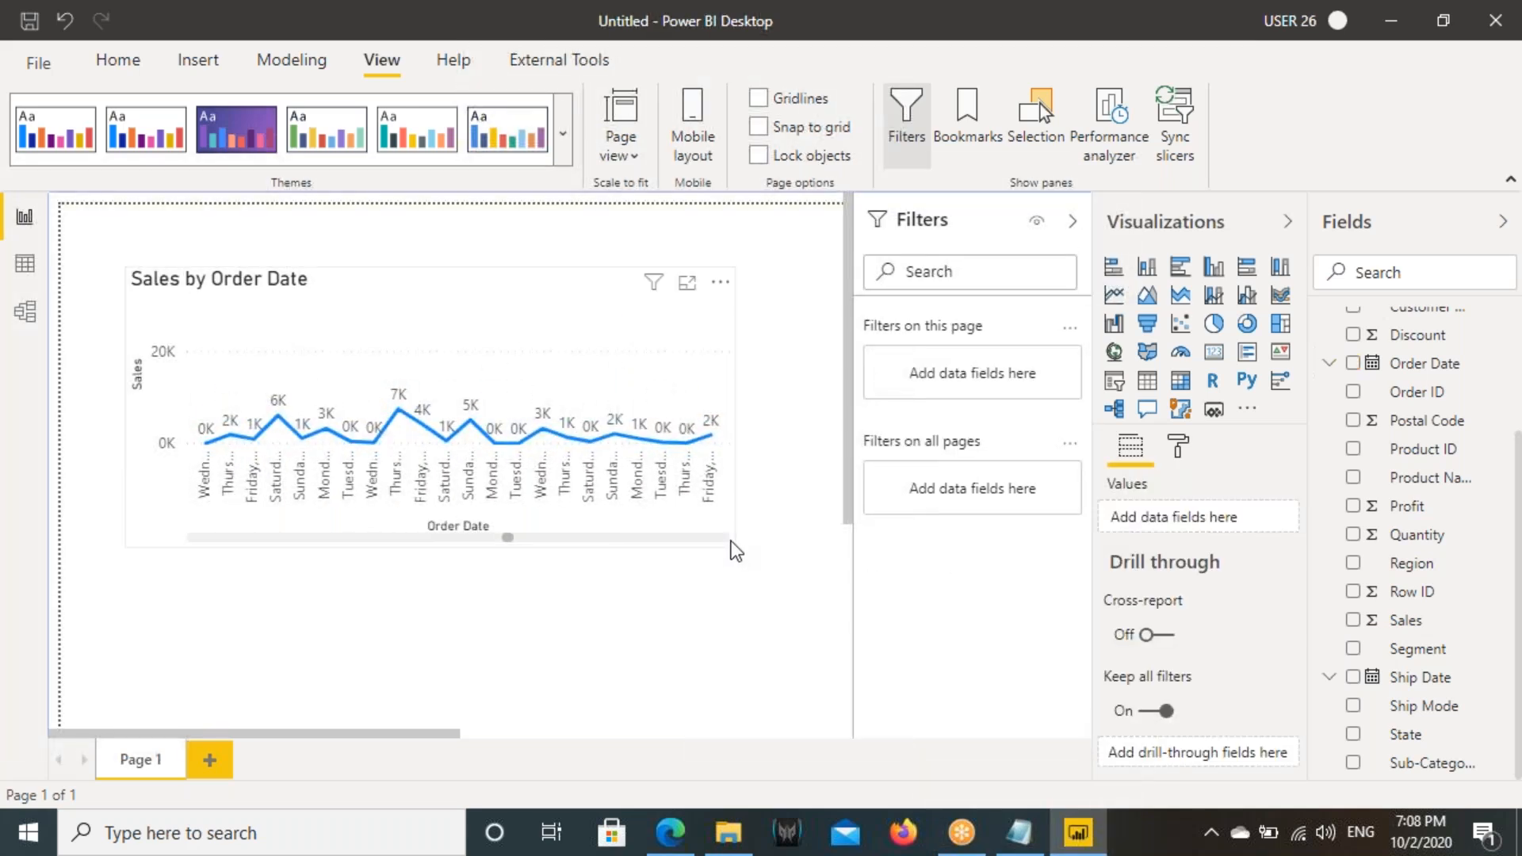
click(712, 535)
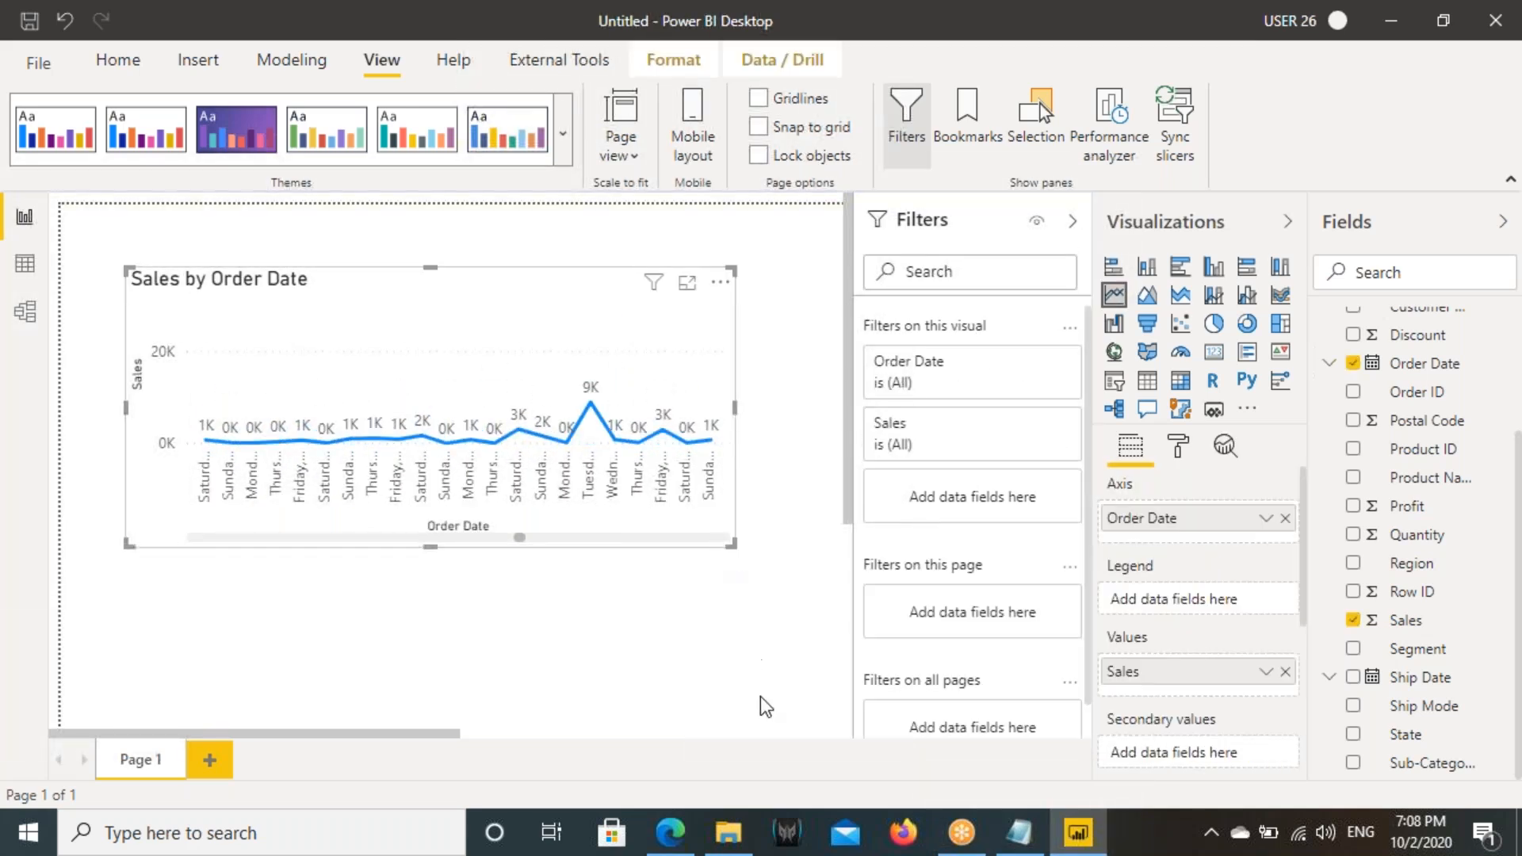
drag(760, 696, 758, 622)
drag(739, 560, 767, 697)
drag(574, 382, 563, 331)
- Scroll through the chart's dates and inspect the tooltips of individual points for their date and sales
drag(185, 633, 452, 626)
mouse_move(486, 448)
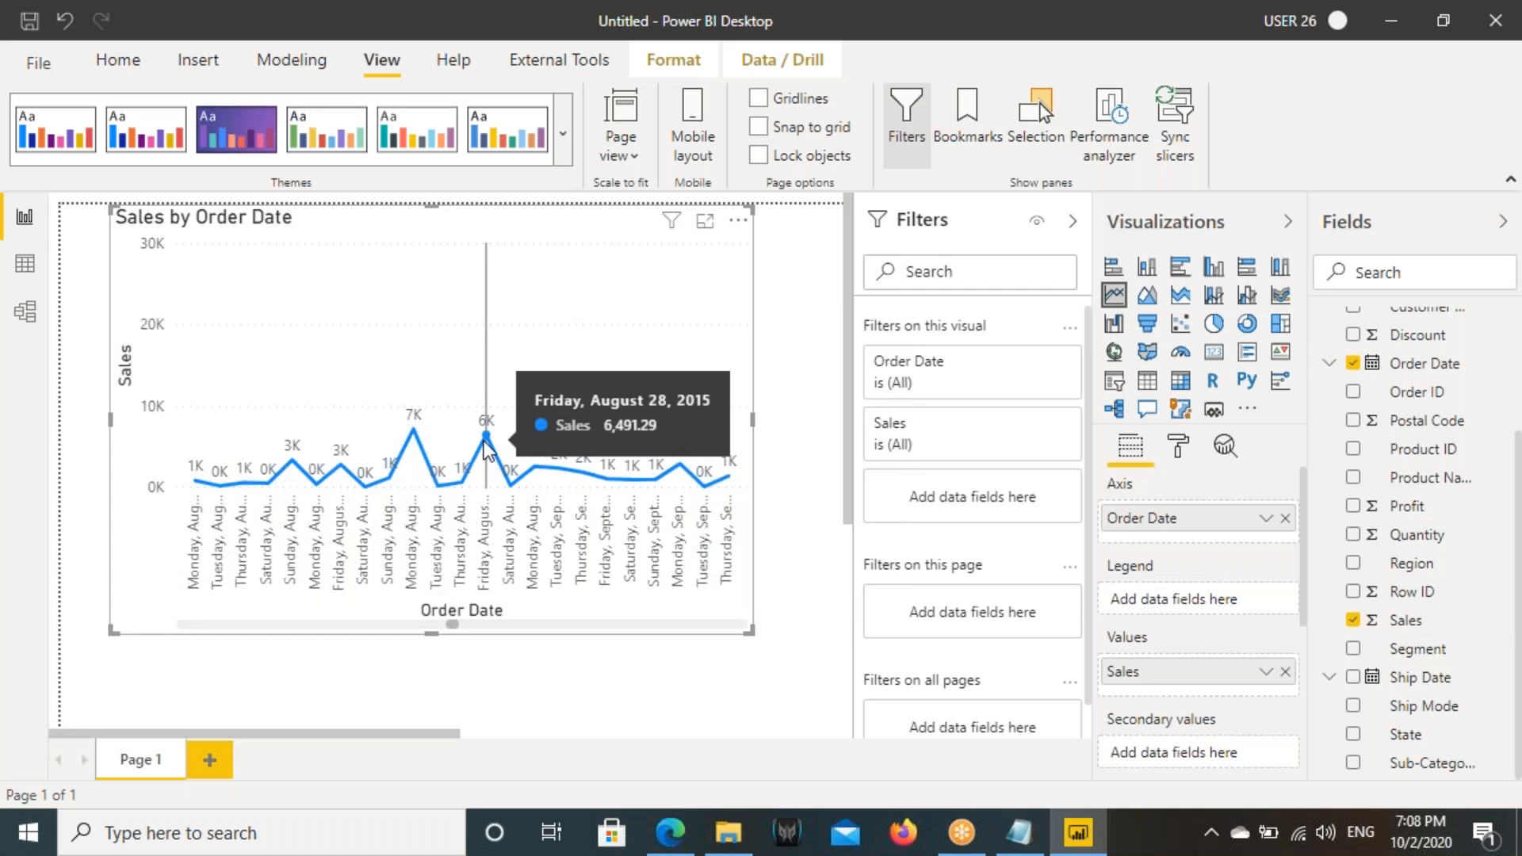
mouse_move(675, 467)
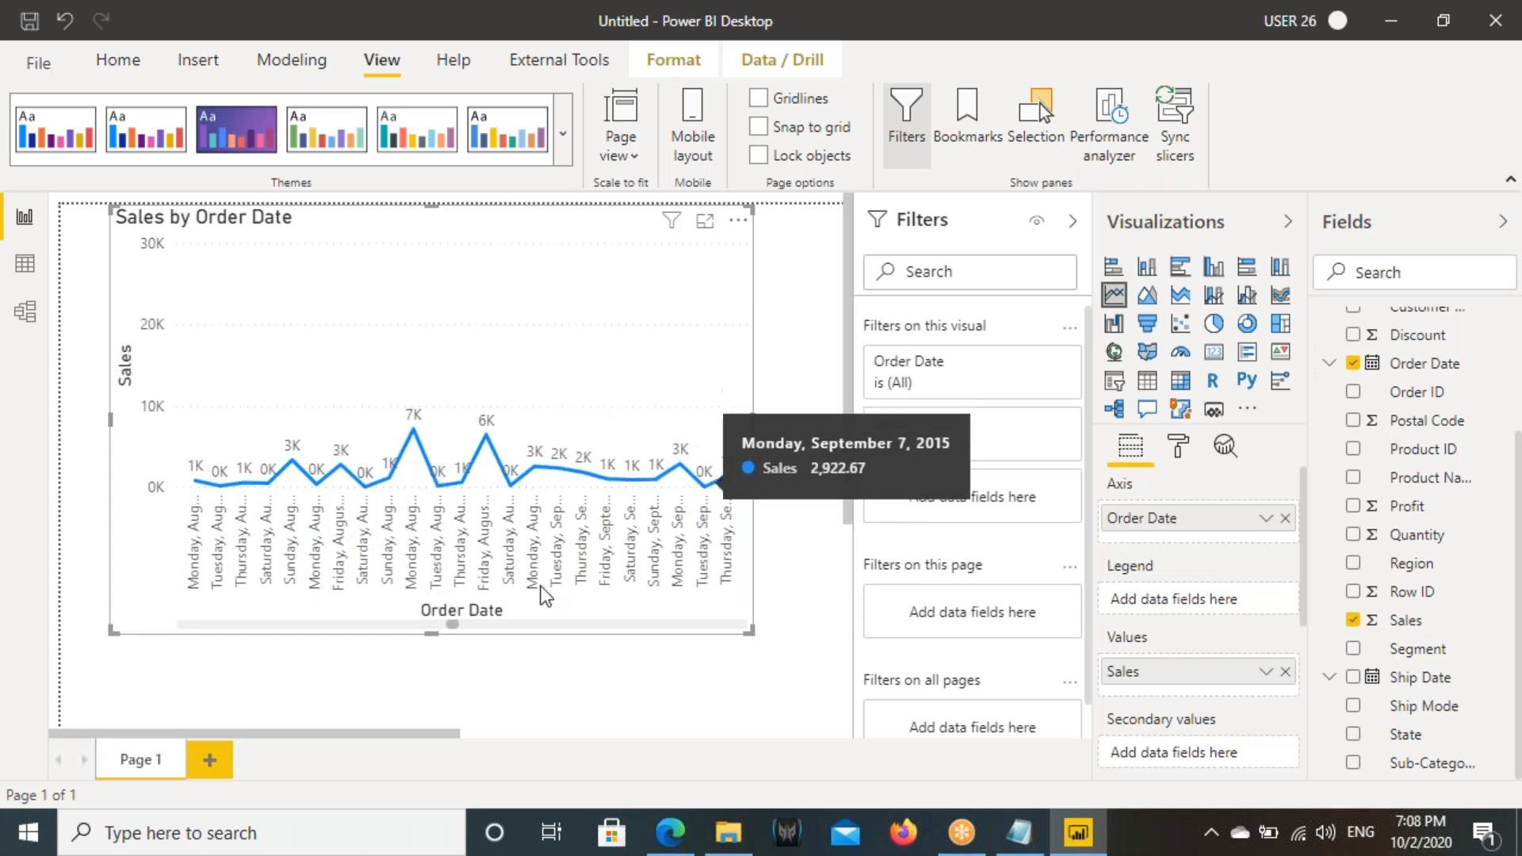
drag(453, 622, 692, 572)
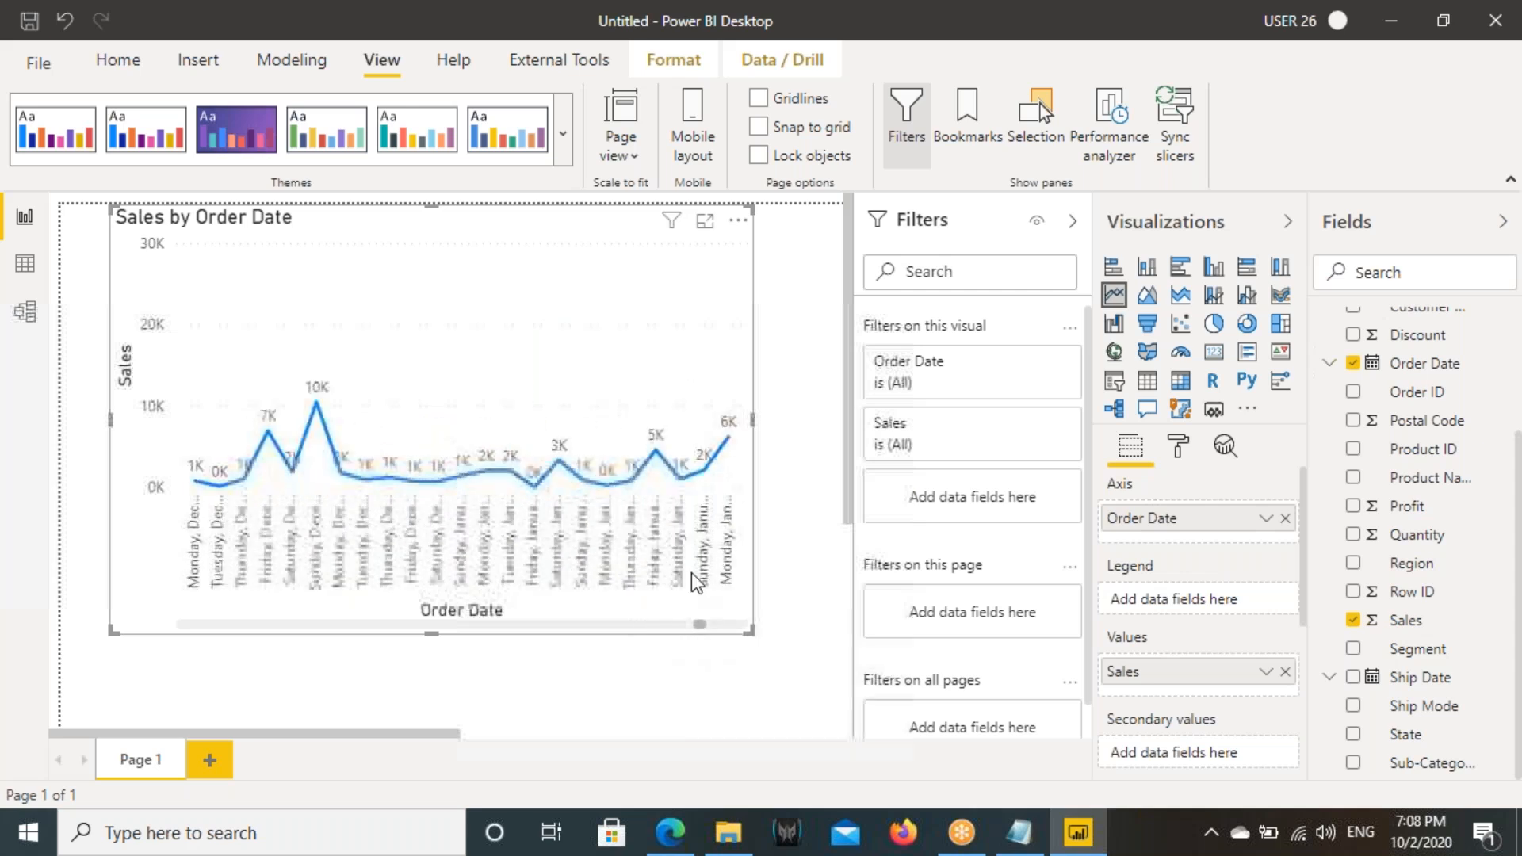
mouse_move(655, 450)
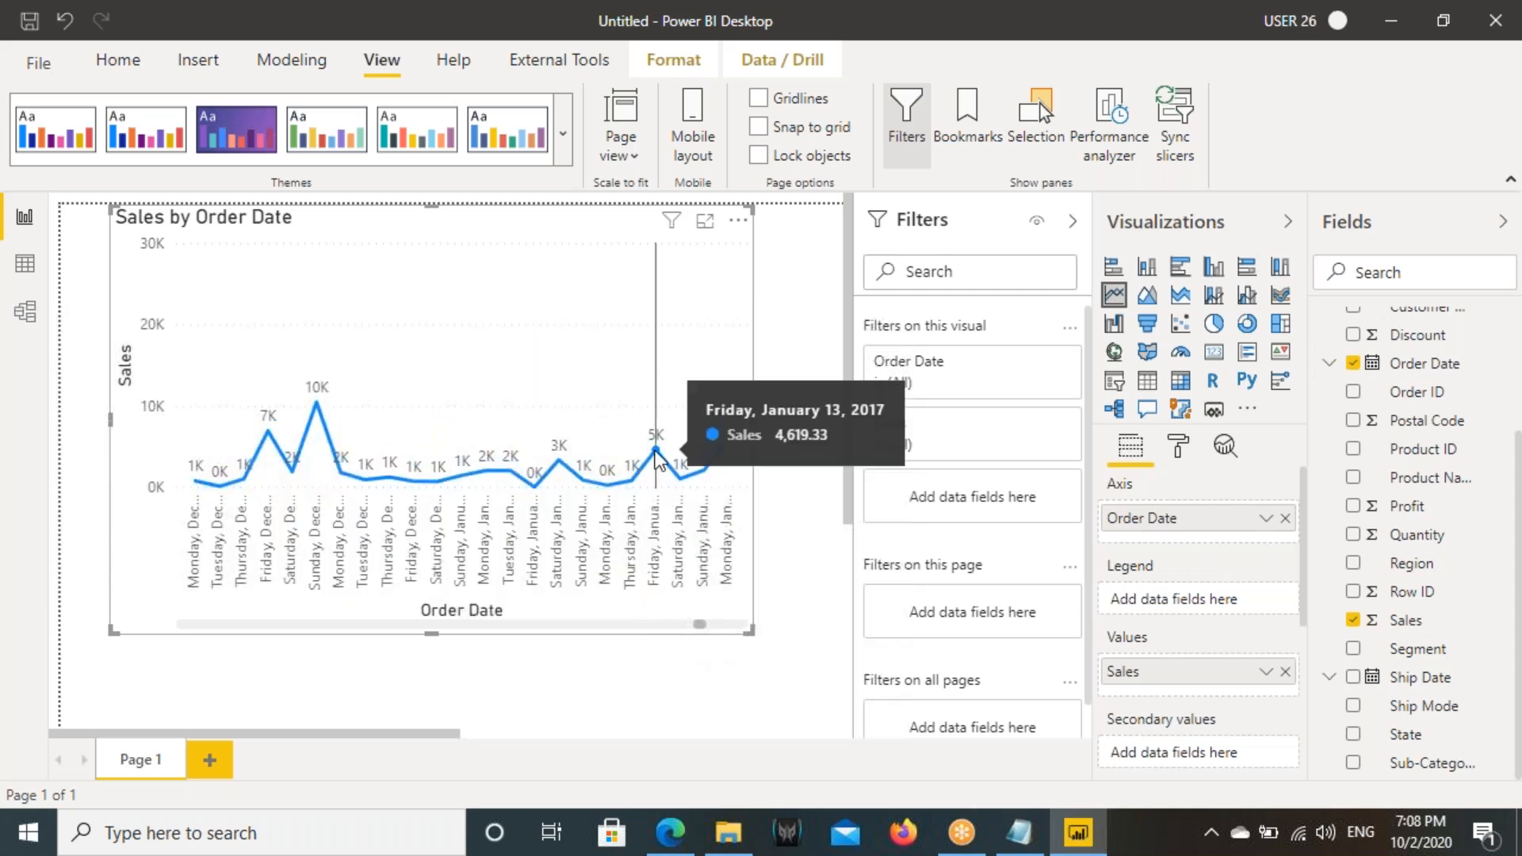
mouse_move(682, 477)
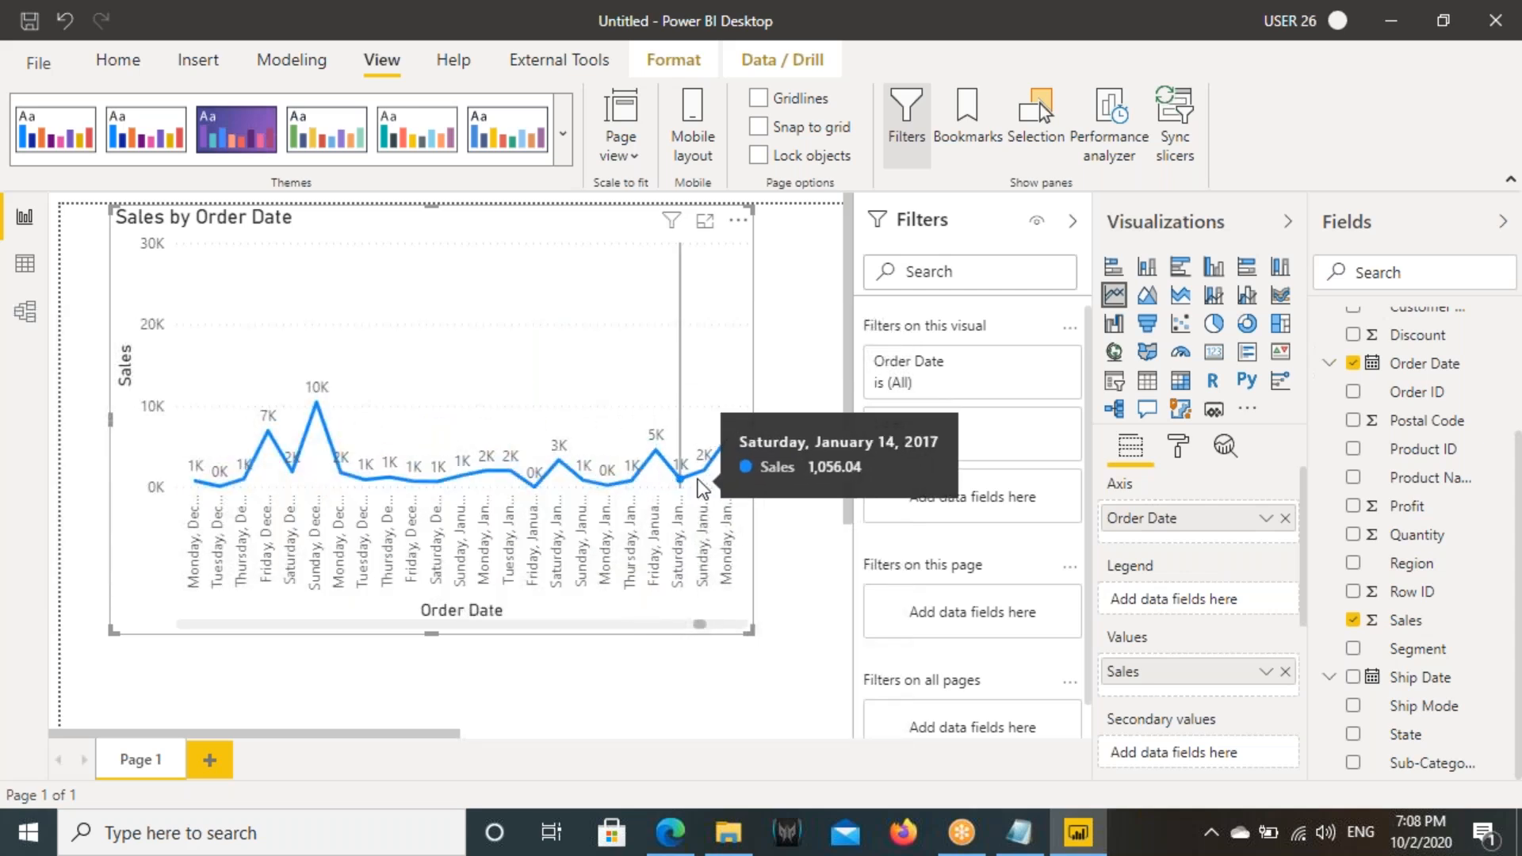
mouse_move(720, 456)
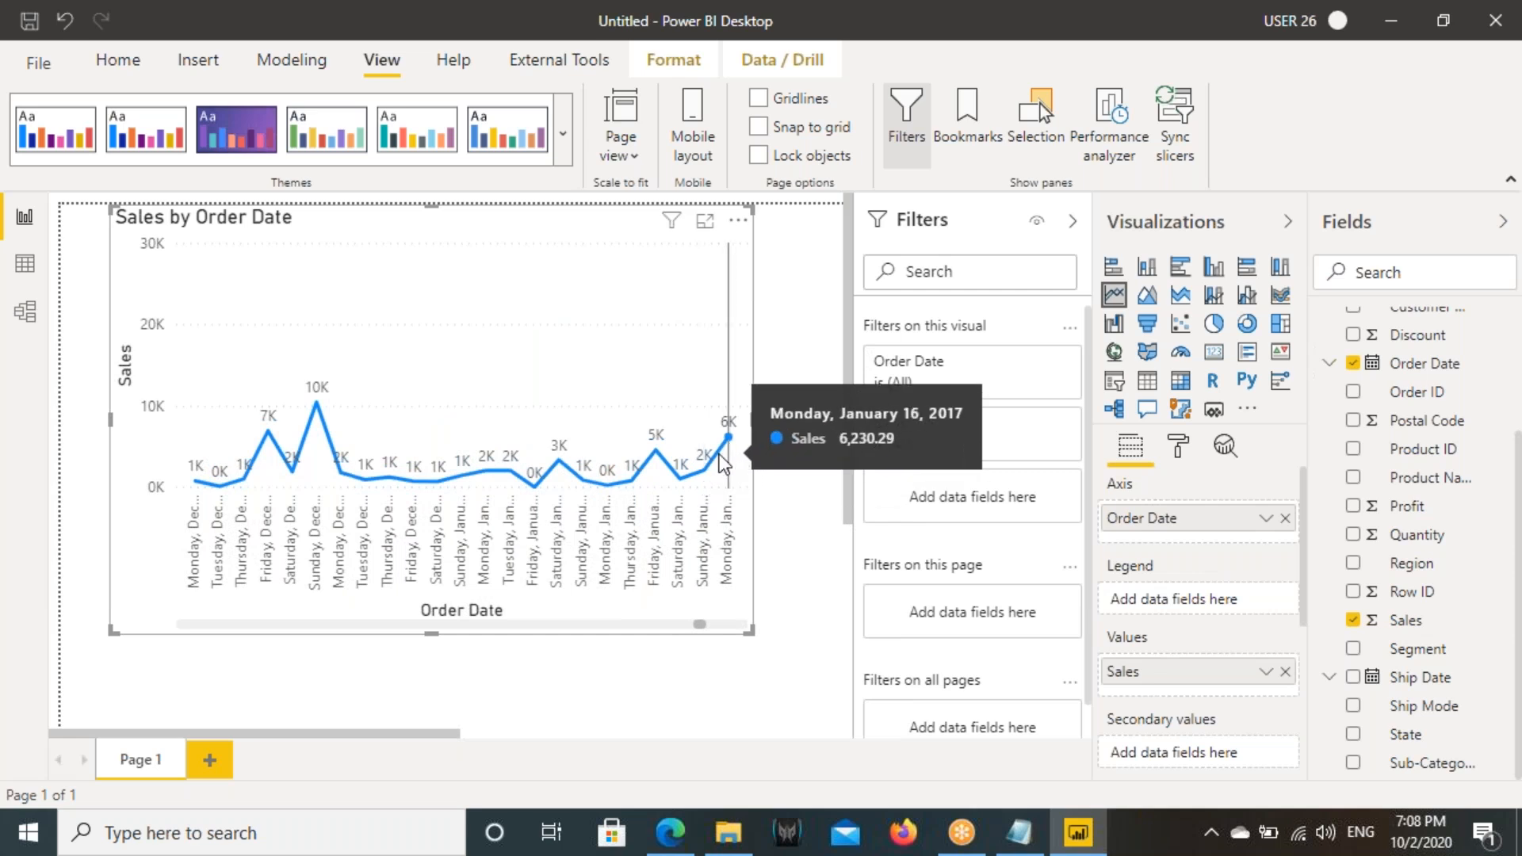
drag(699, 624, 745, 629)
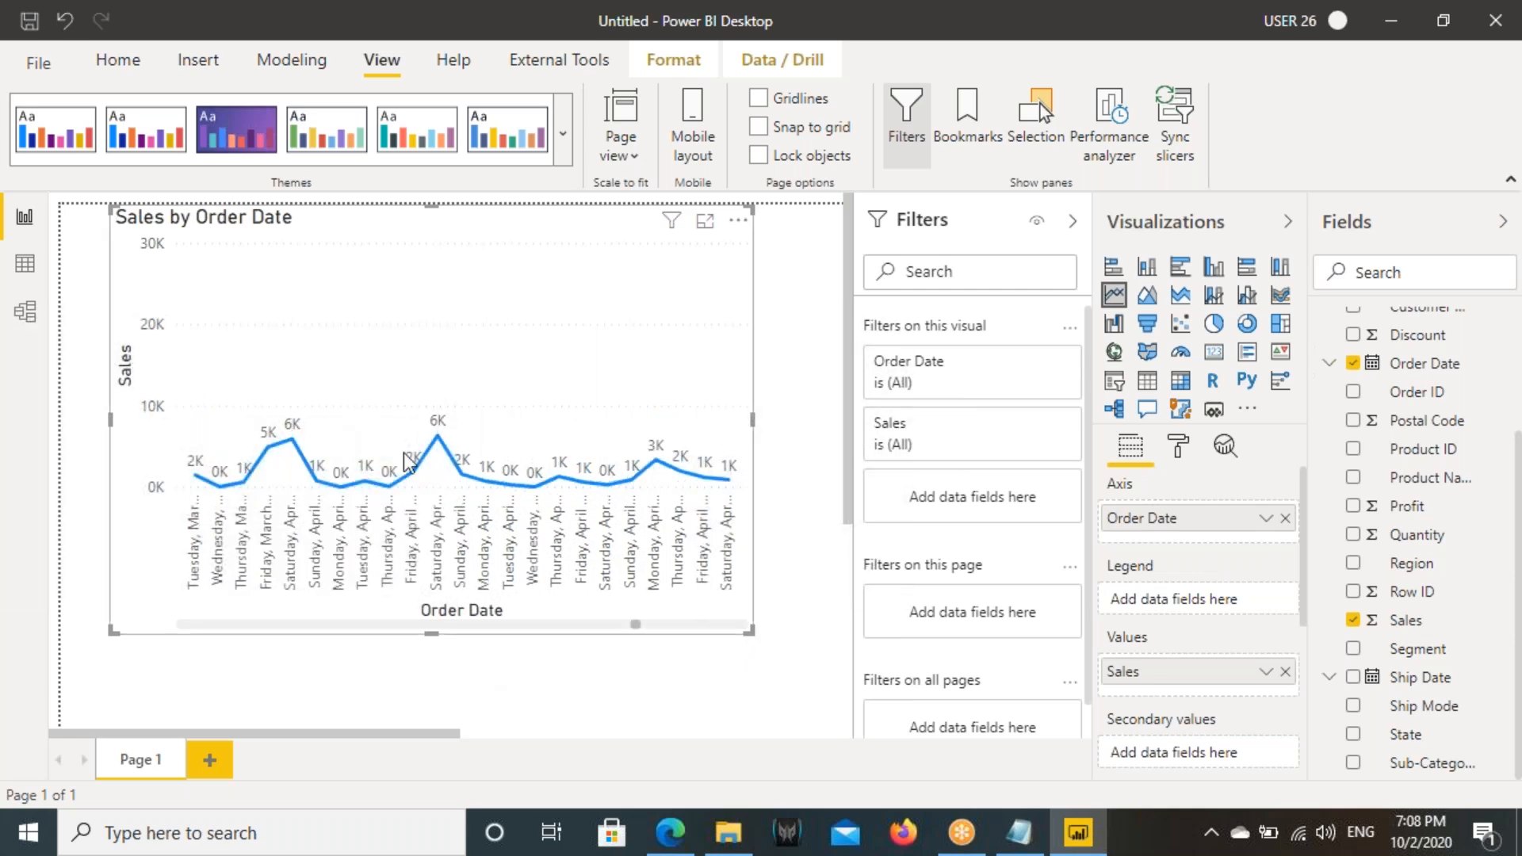
- Add a new report page and set its page view to Actual size
click(210, 759)
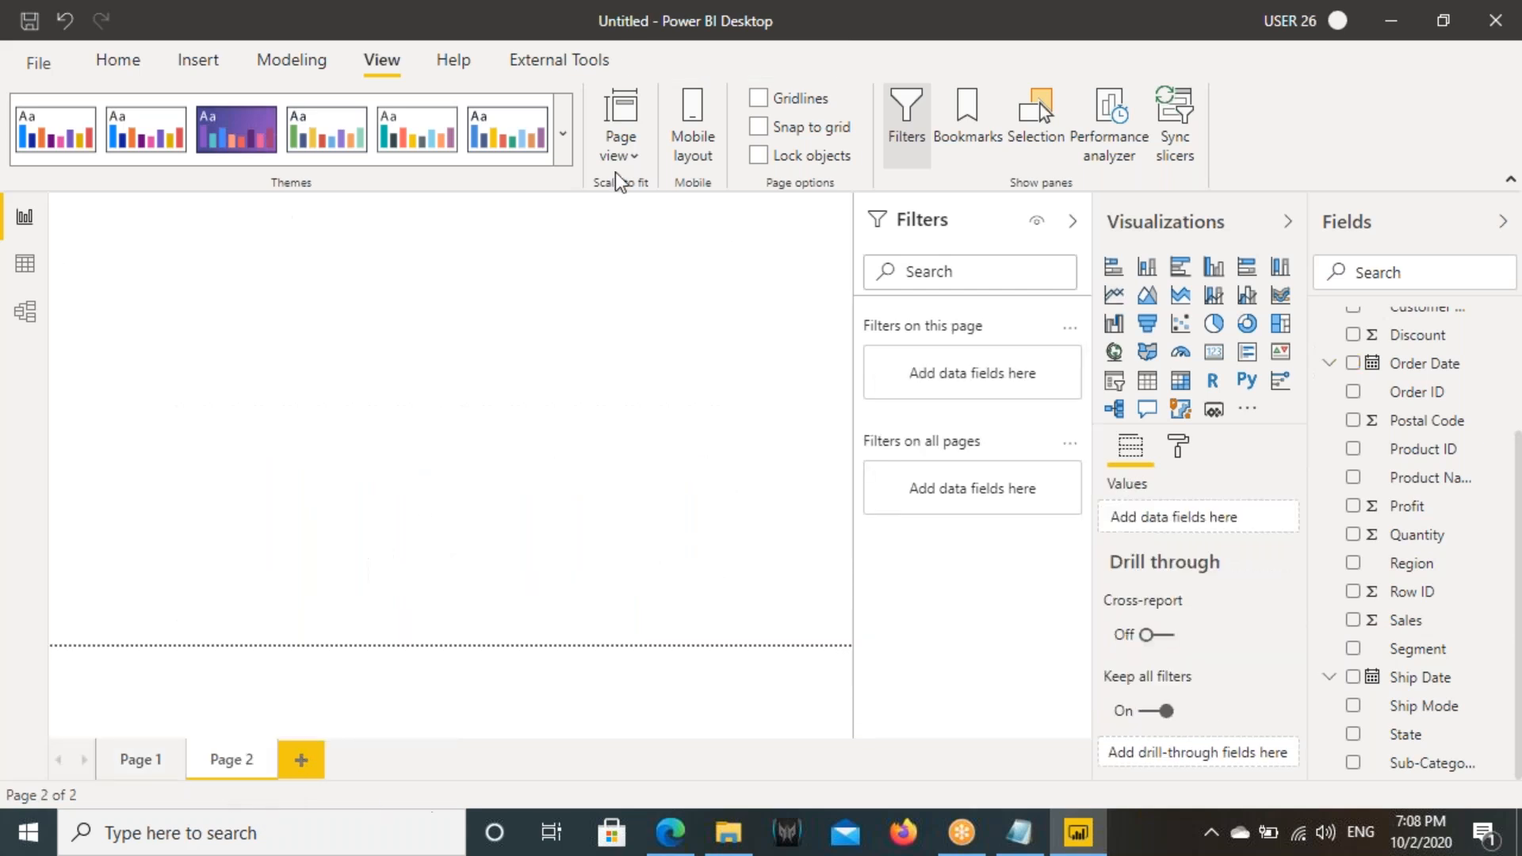
click(619, 149)
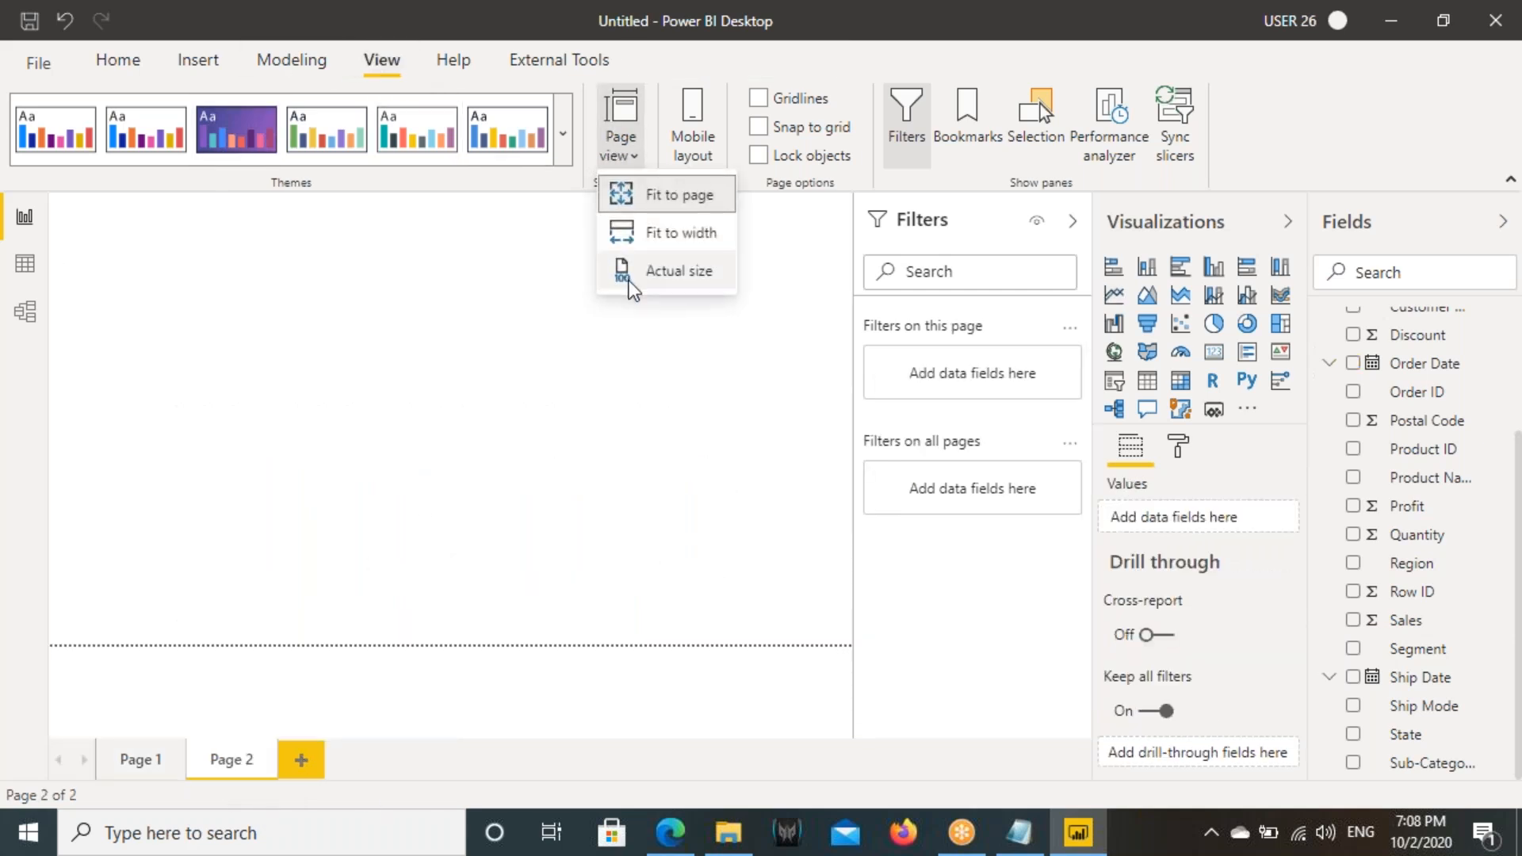
click(678, 271)
- Switch to the Notepad notes and add the line "OrderDate wise Sales" below the date column filtering heading
click(1019, 833)
key(Return)
key(Return)
text(Order Date wise Sales)
click(73, 519)
key(BackSpace)
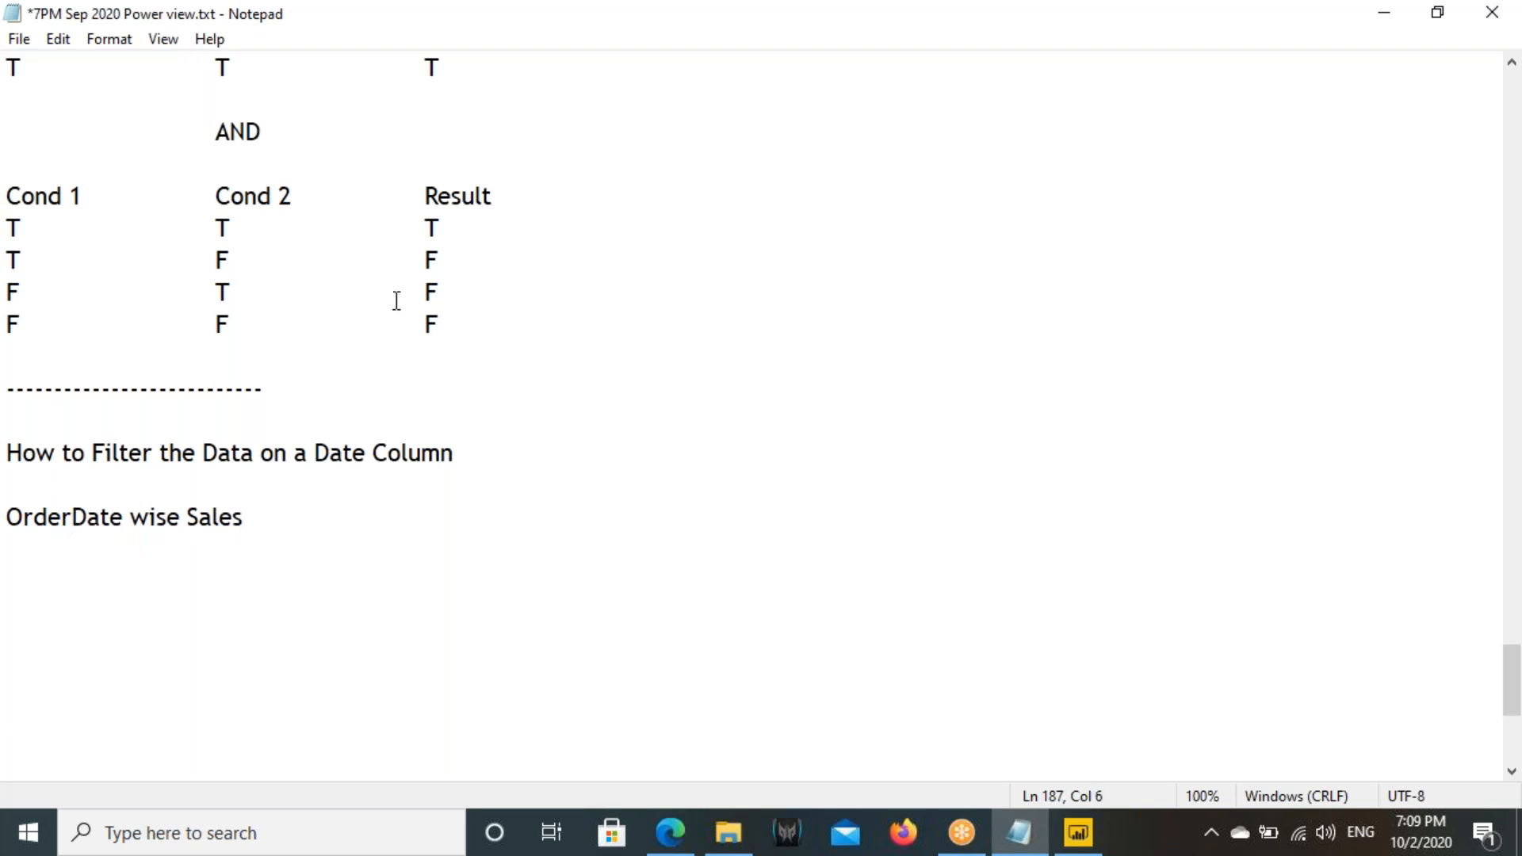
- Switch back to Power BI Desktop, insert a line chart on Page 2, and enlarge it in width and height
click(1079, 833)
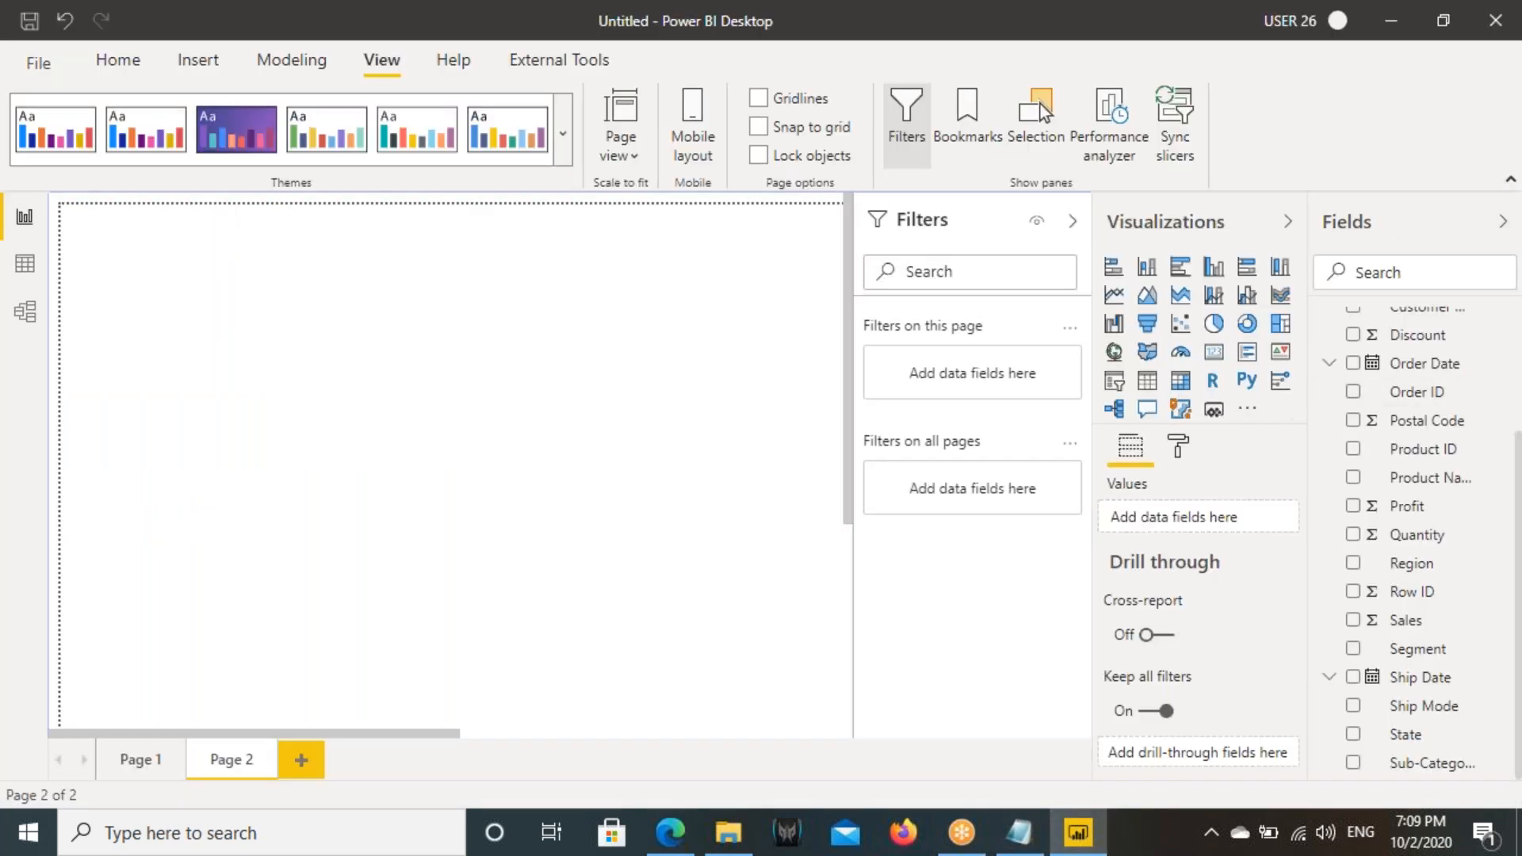
click(1114, 295)
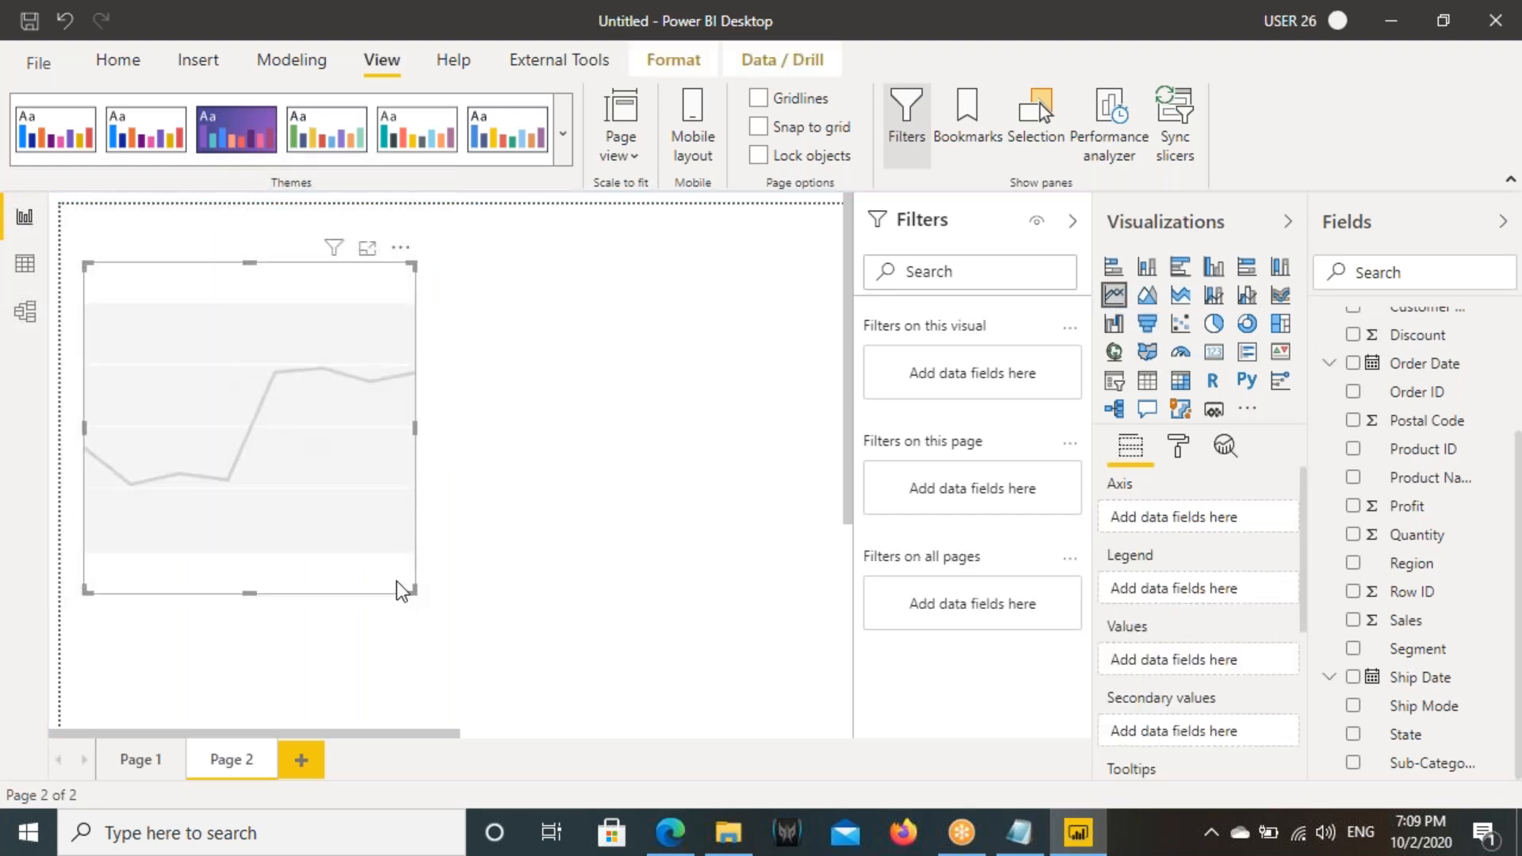
drag(413, 590, 738, 553)
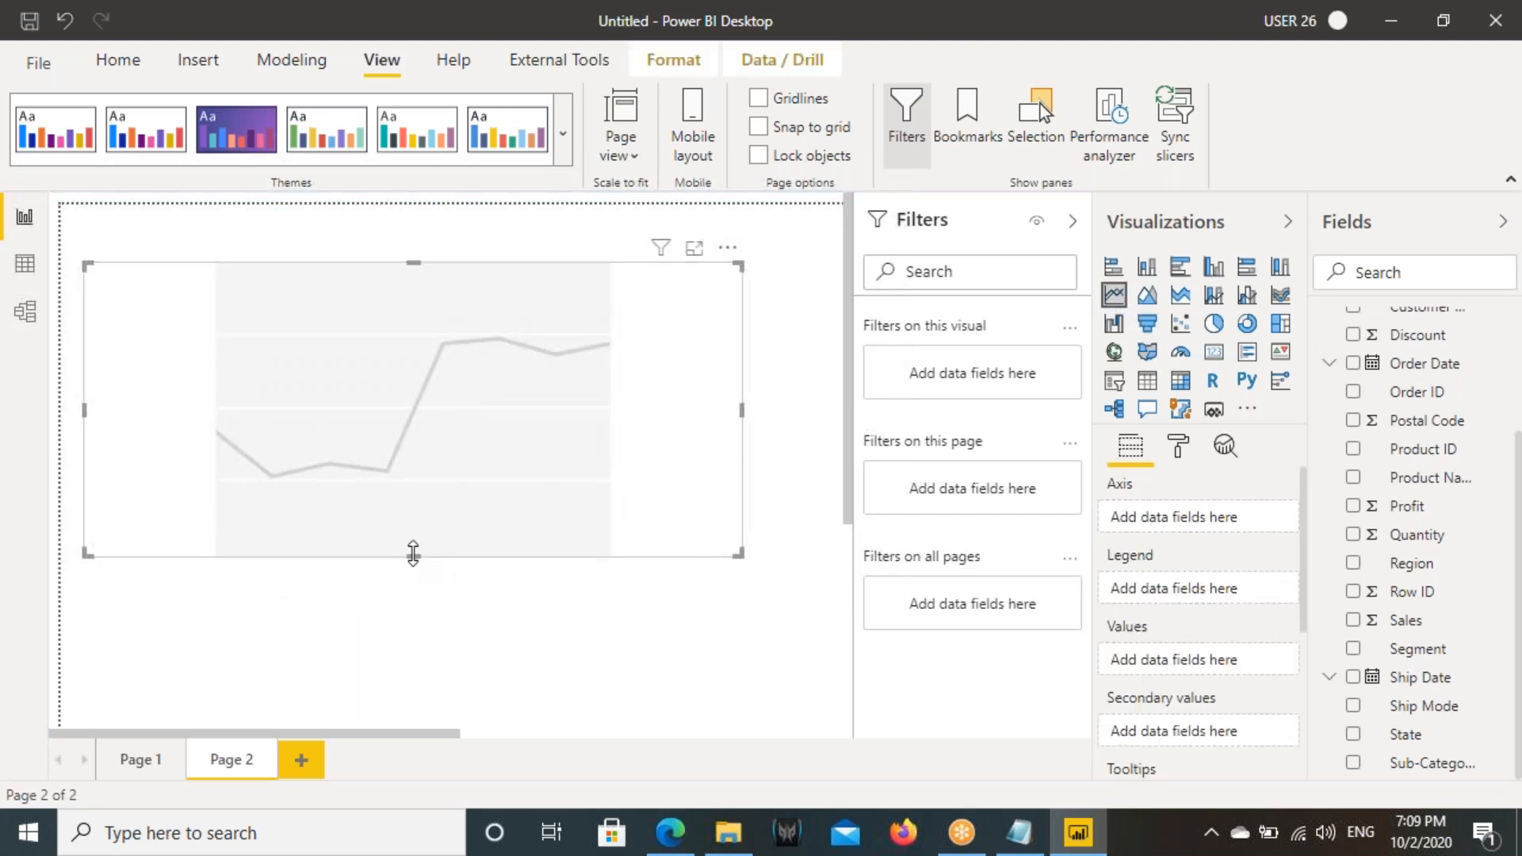
drag(413, 553, 414, 667)
- Add the Order Date and Sales fields to the new line chart
scroll(1395, 555, up, 3)
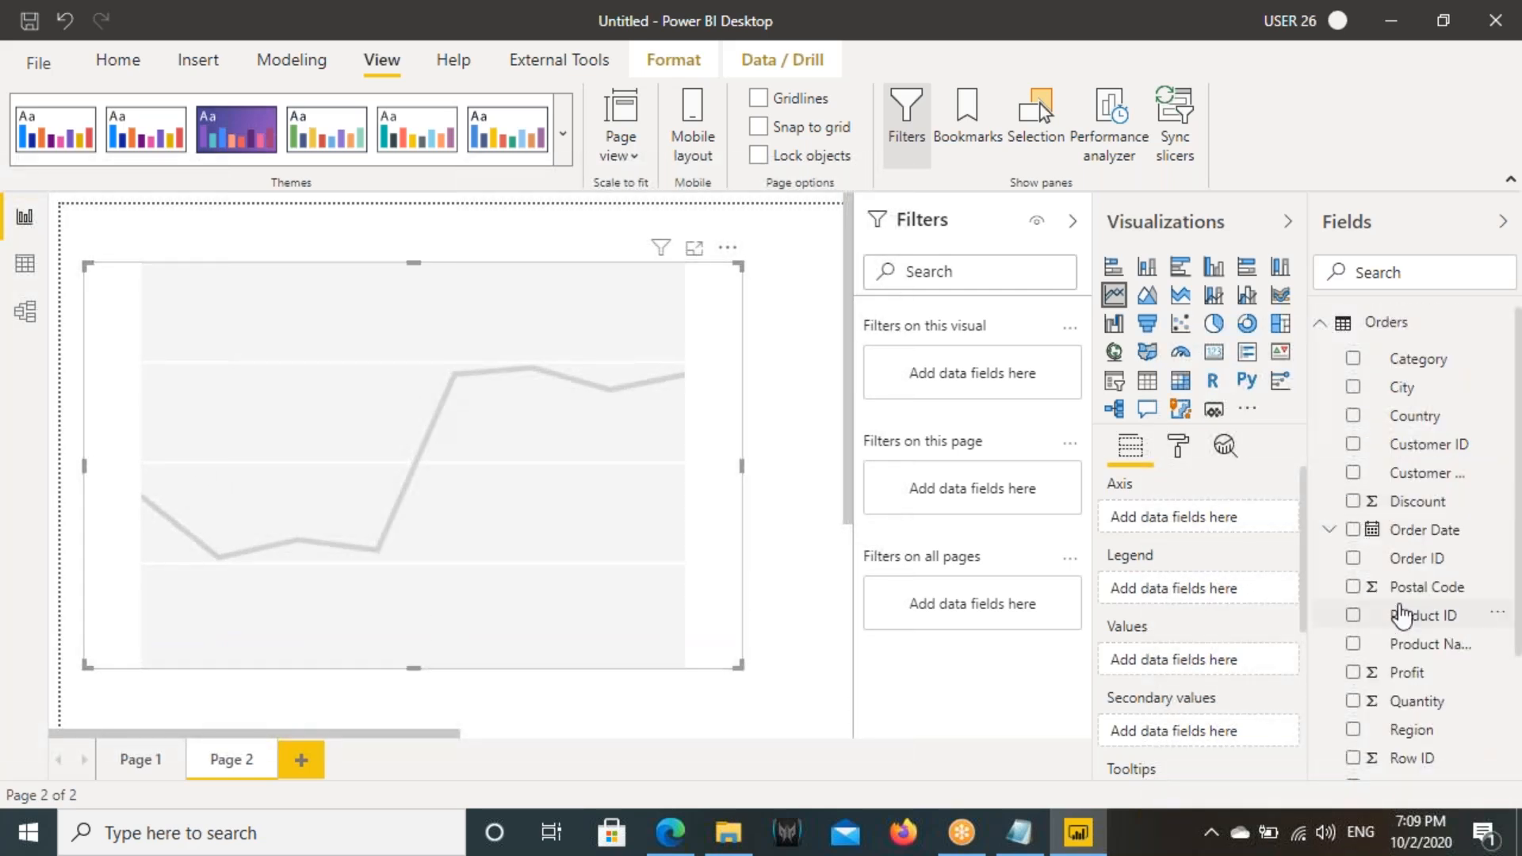
drag(1410, 531, 643, 504)
drag(570, 459, 573, 461)
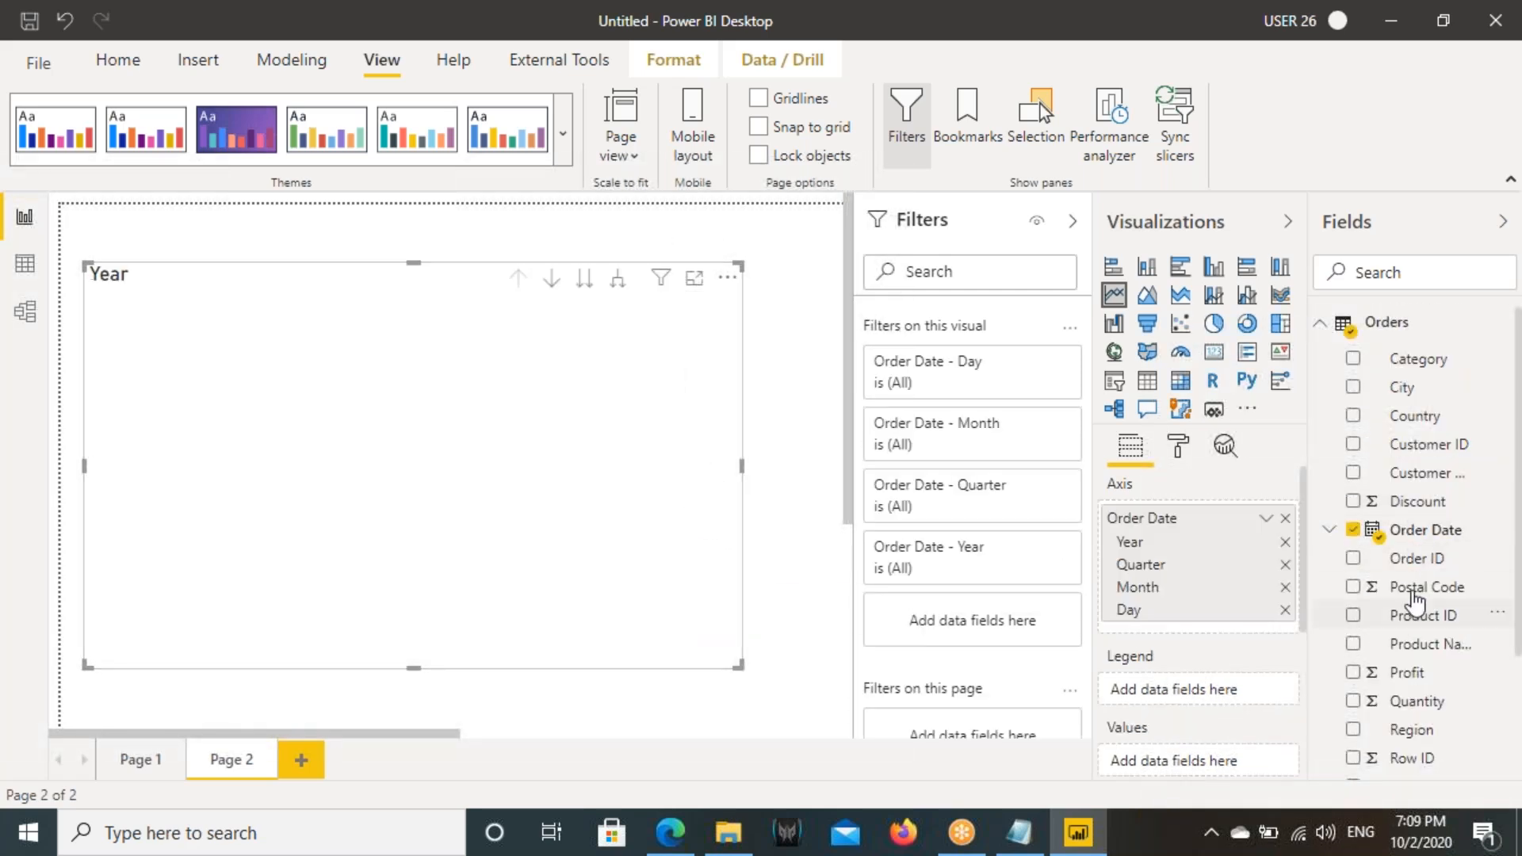
scroll(1403, 634, down, 4)
drag(1403, 620, 521, 370)
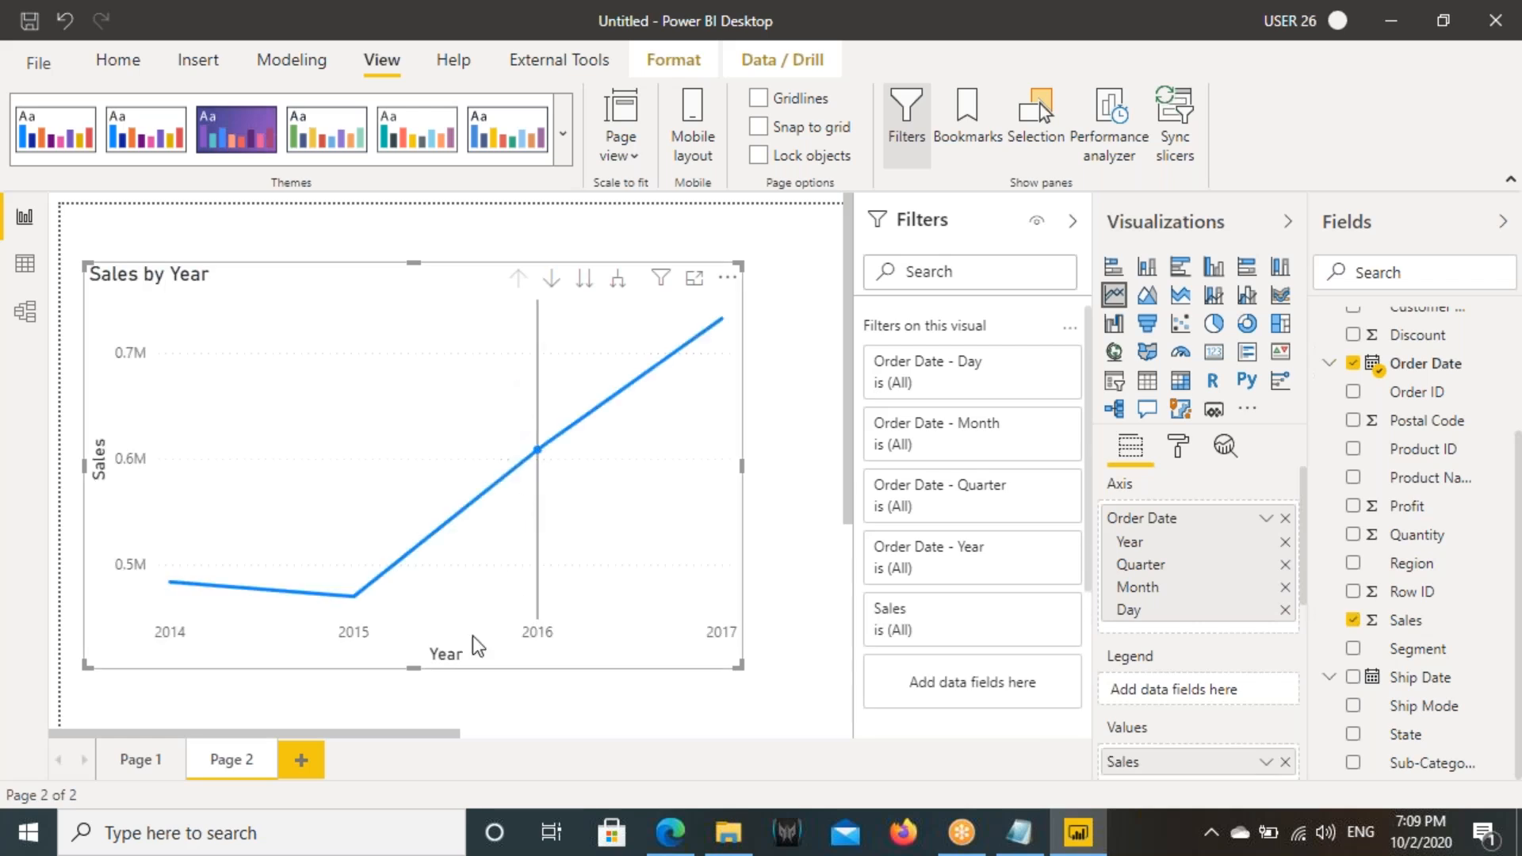
- Box the Year and Sales axis titles on the chart, then clear the marks
drag(397, 643, 491, 675)
drag(84, 410, 120, 501)
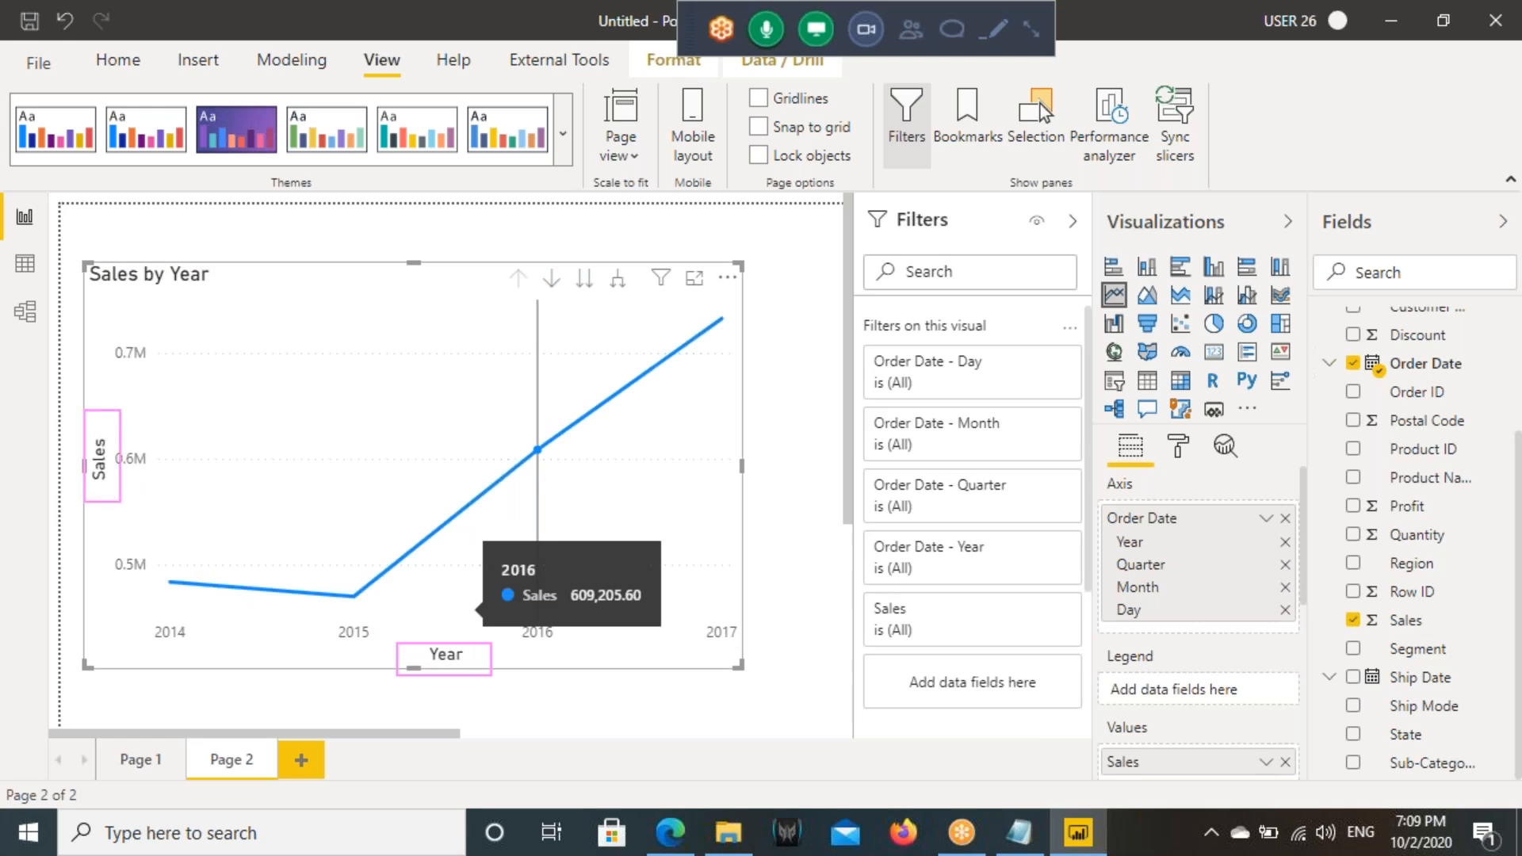
drag(389, 644, 499, 688)
key(Escape)
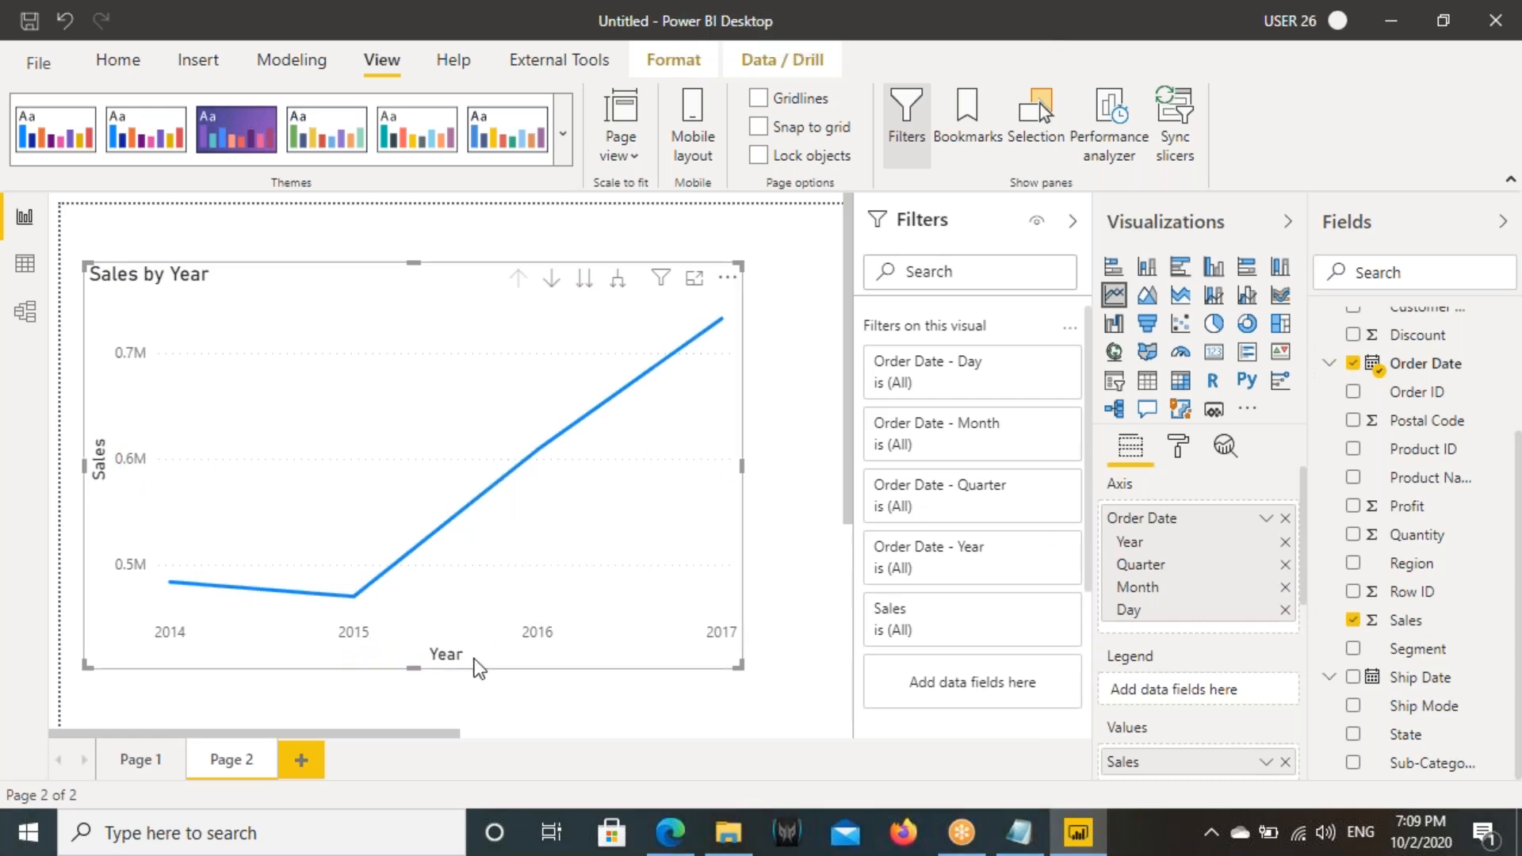
- Mark the Date Hierarchy and Order Date options and the 2014 label, then change the chart's axis to the plain Order Date field
click(1267, 523)
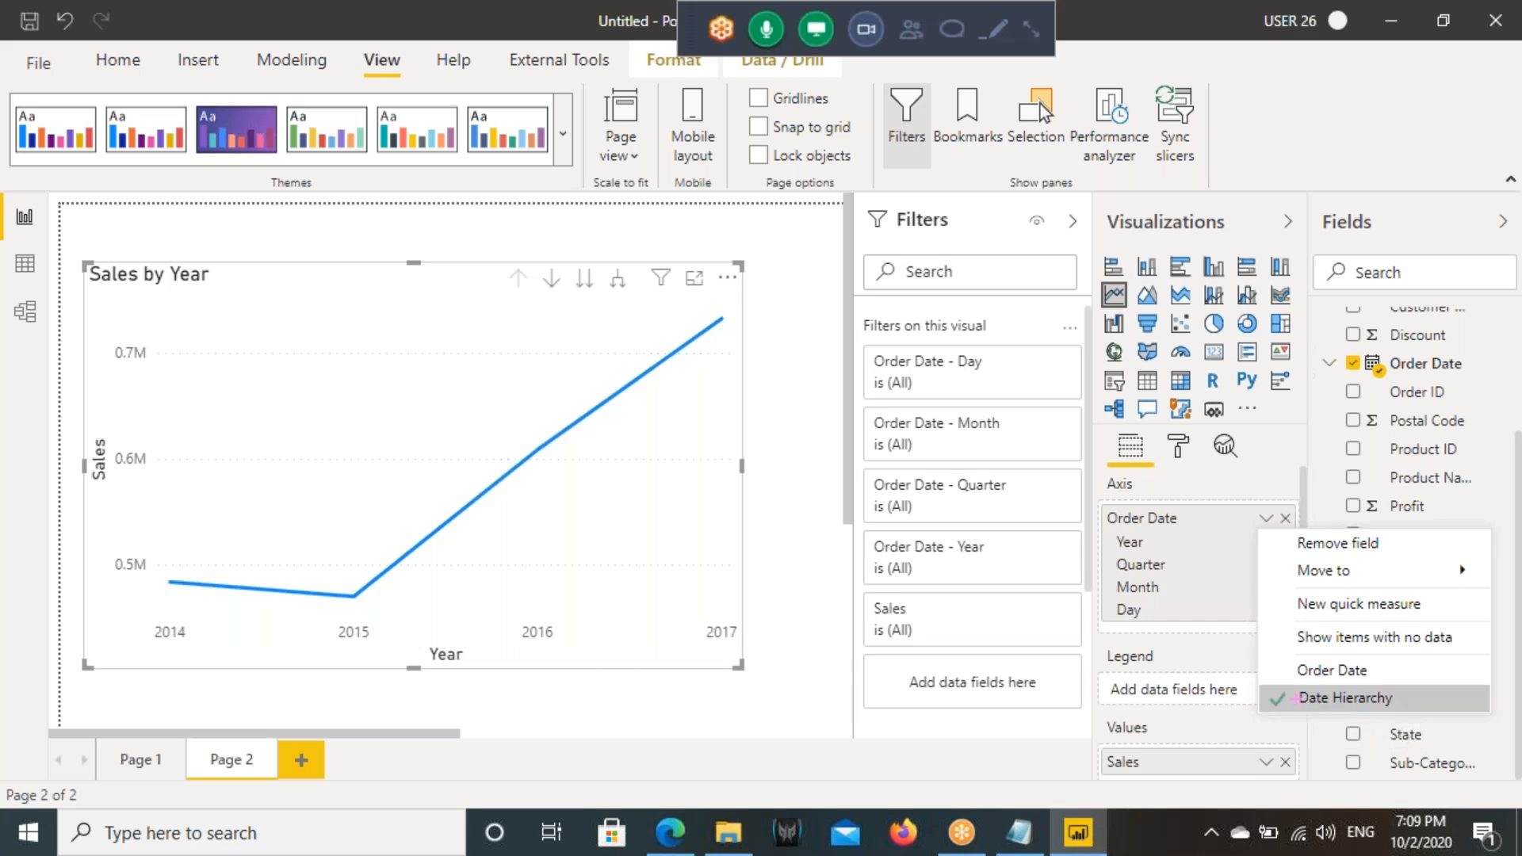
drag(1260, 684, 1261, 686)
drag(172, 666, 159, 683)
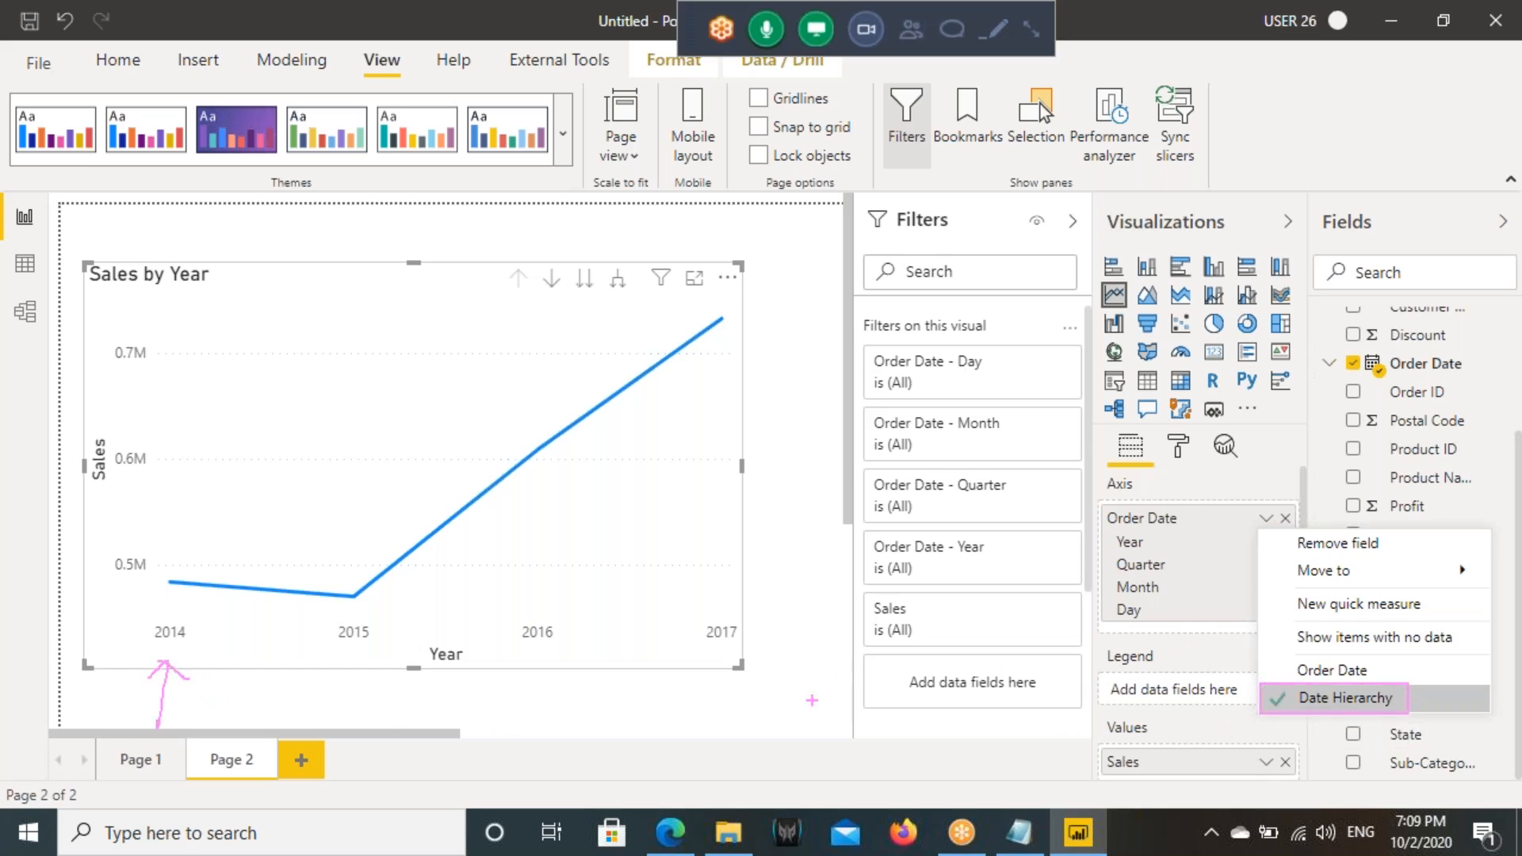
drag(1273, 658, 1400, 677)
key(Escape)
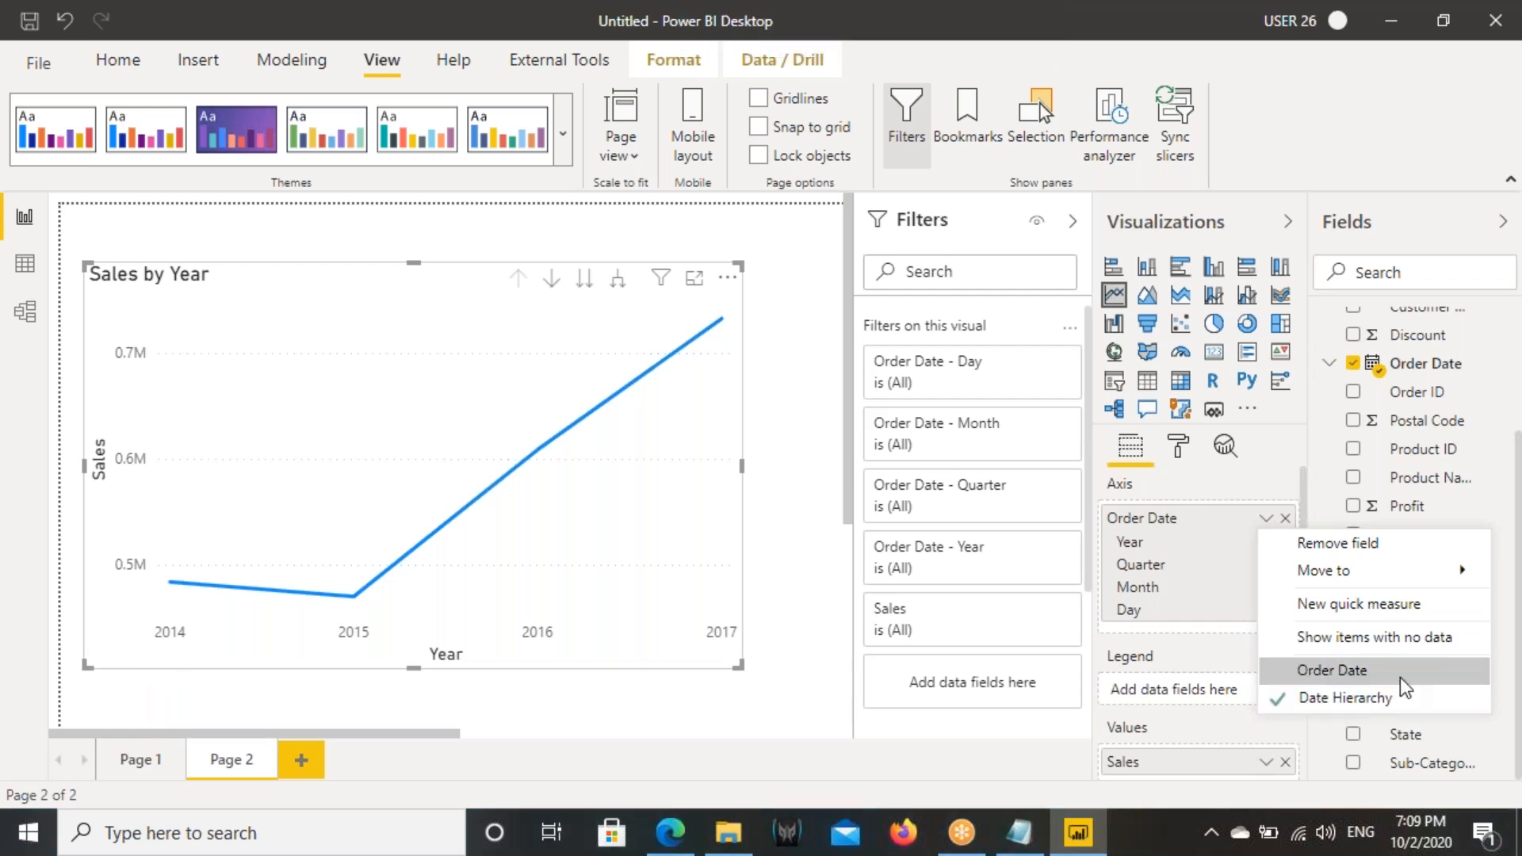
click(1360, 675)
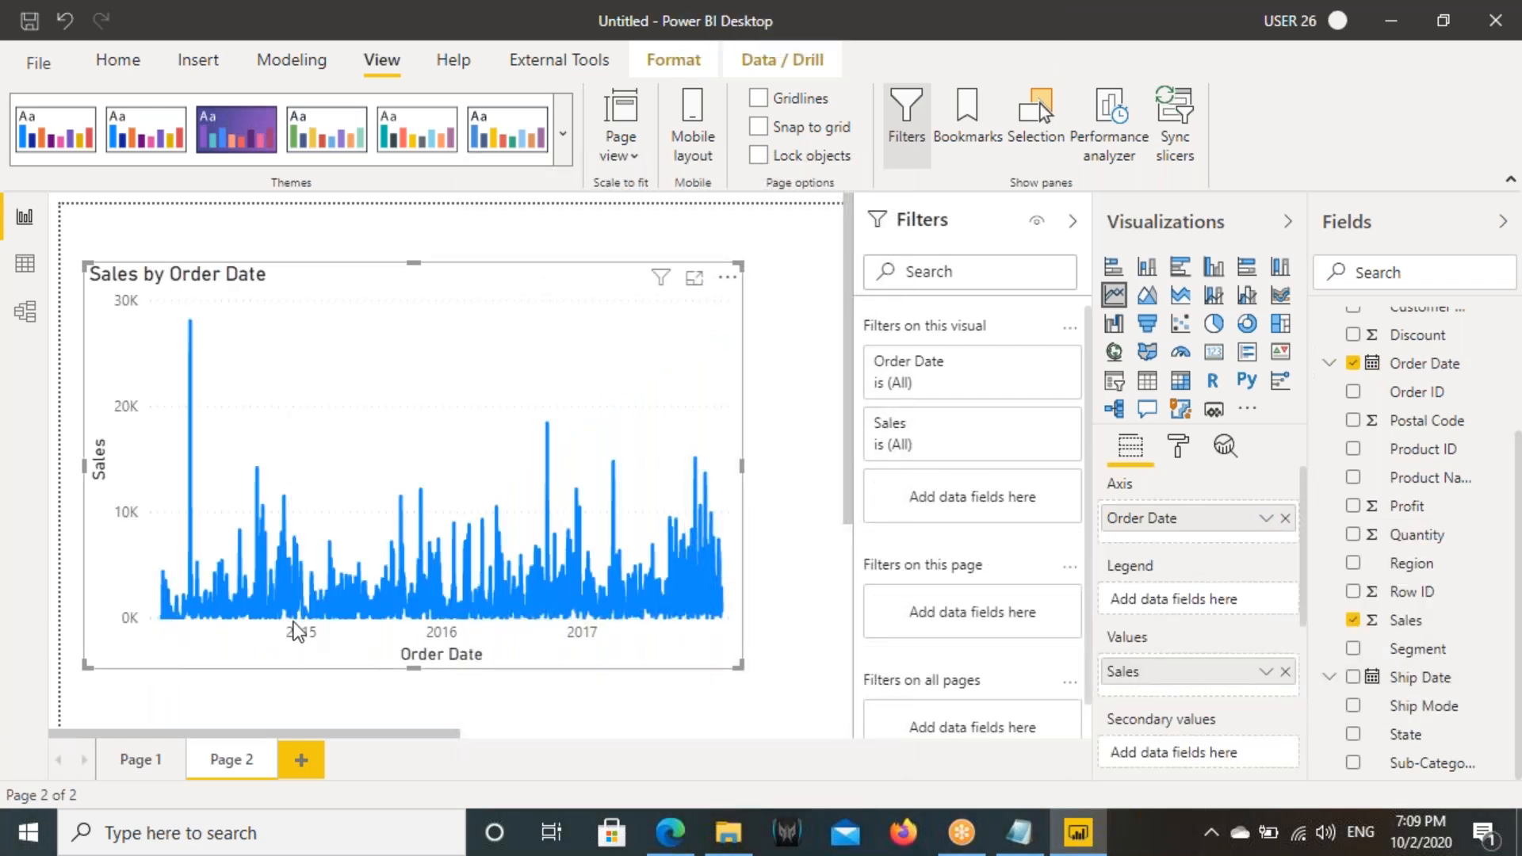
- Inspect point tooltips, box the Order Date axis title with an arrow pointing to it, and clear the marks
mouse_move(288, 612)
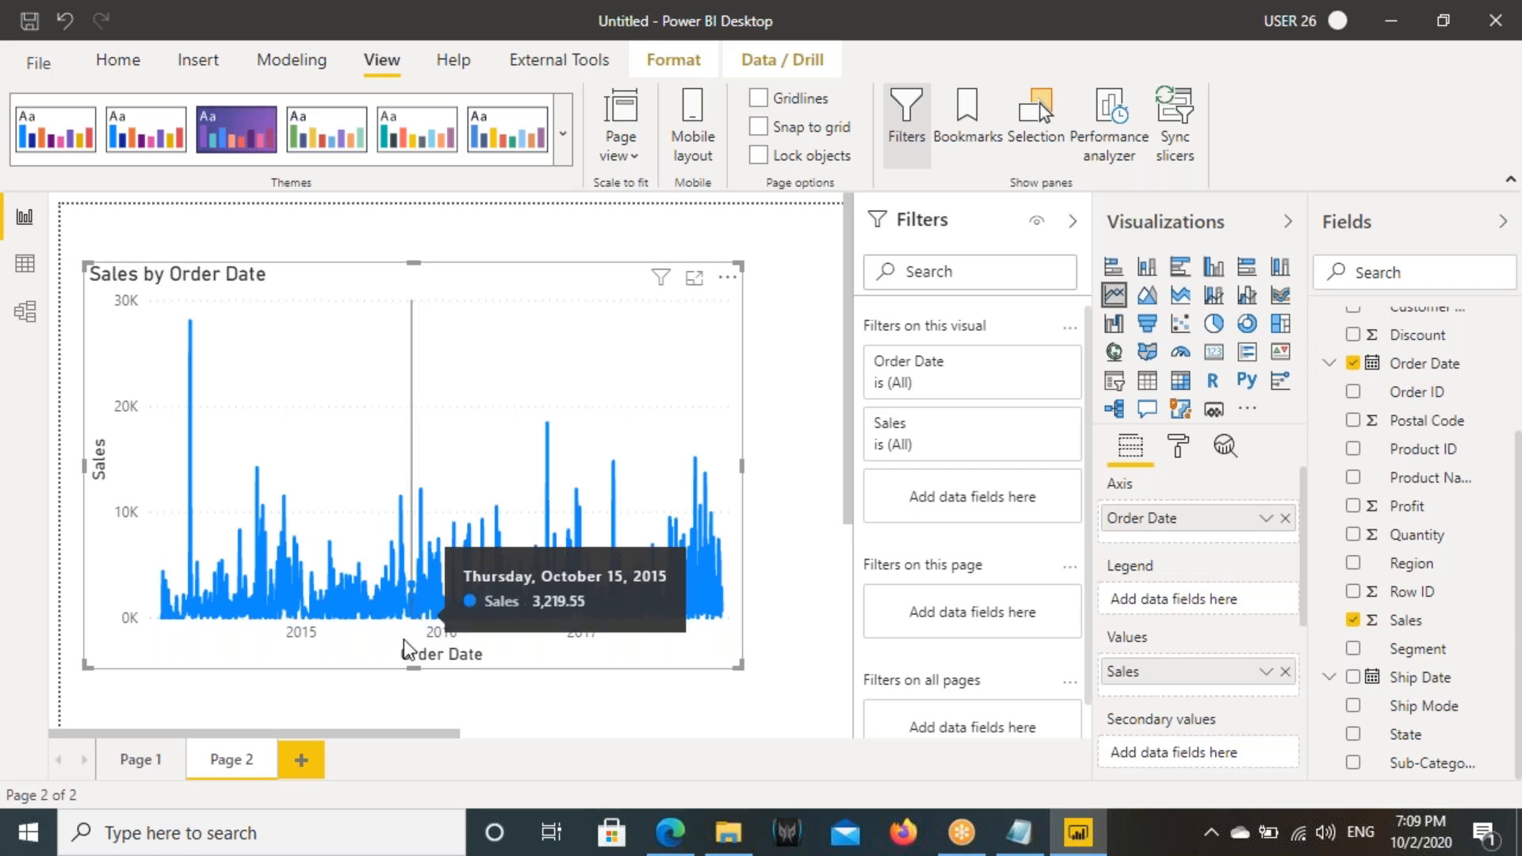
mouse_move(394, 644)
mouse_down()
mouse_move(523, 679)
mouse_move(474, 753)
mouse_up()
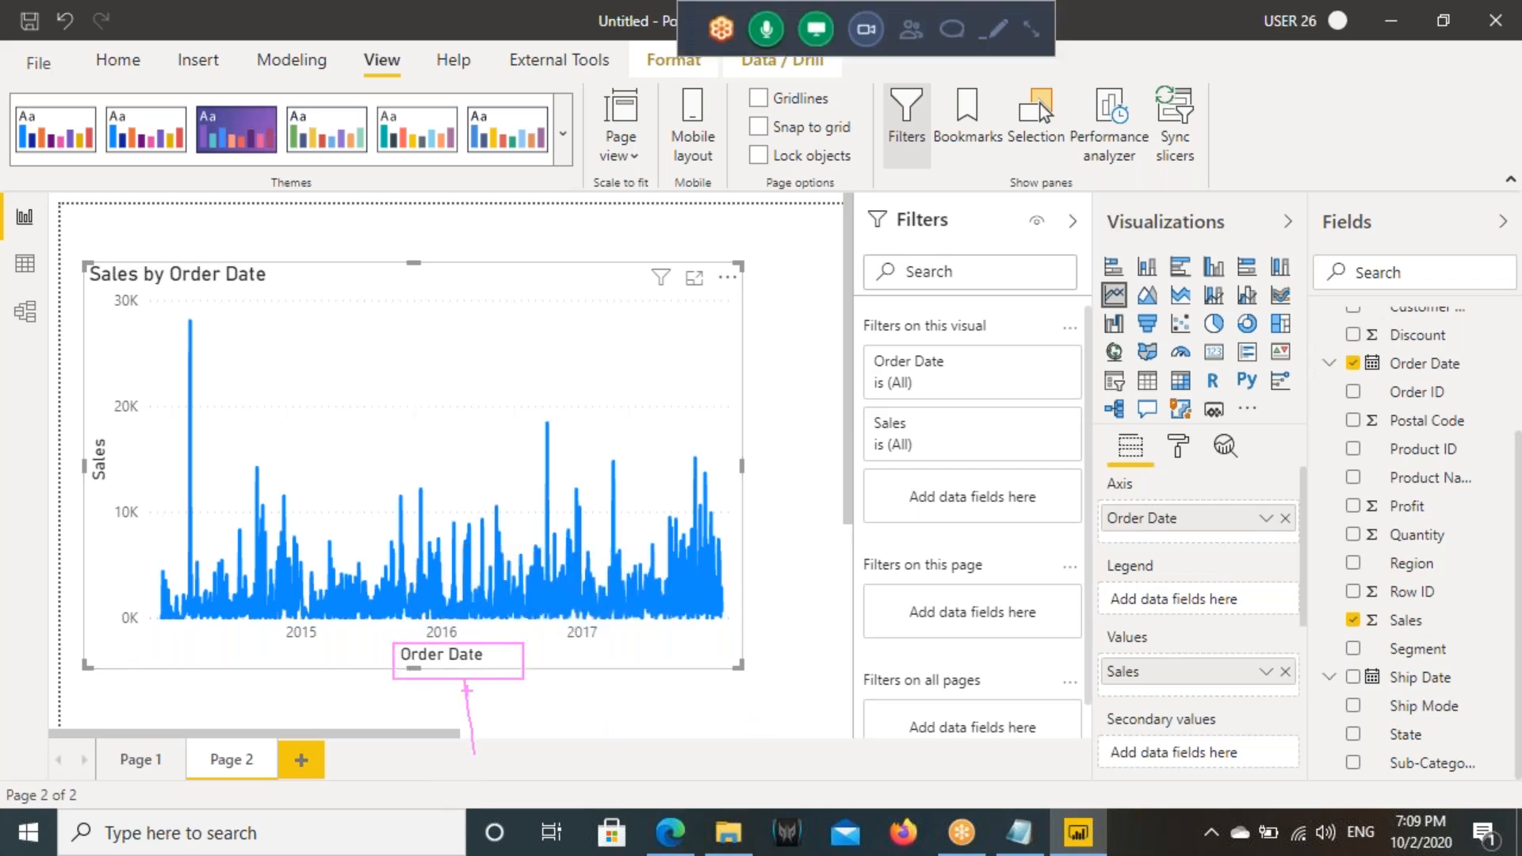
drag(466, 682, 532, 719)
key(Escape)
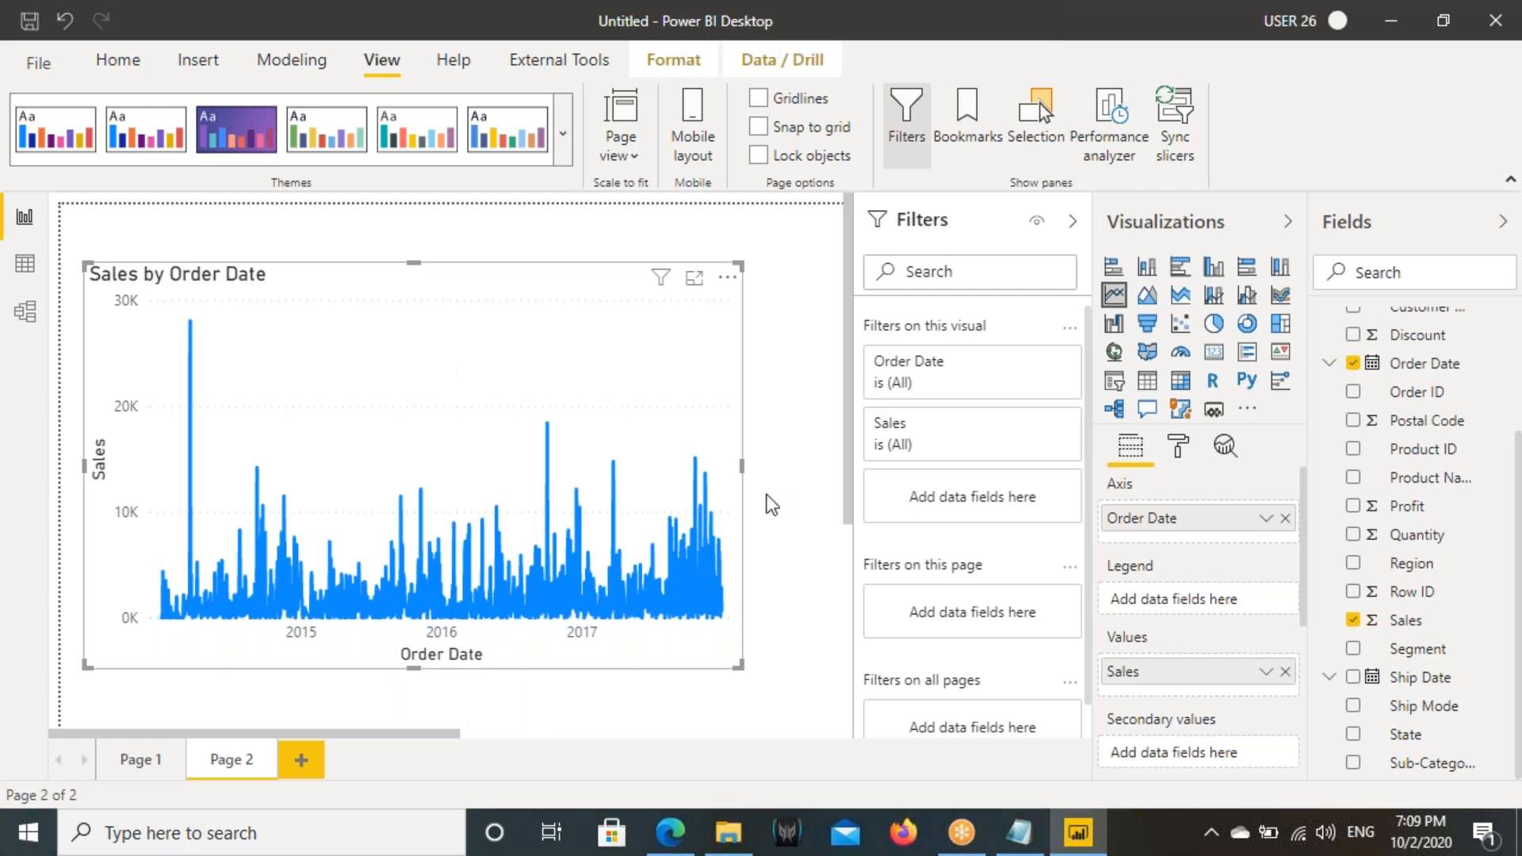
- Set the line chart's X axis type to Categorical and draw a box around that setting
click(1176, 450)
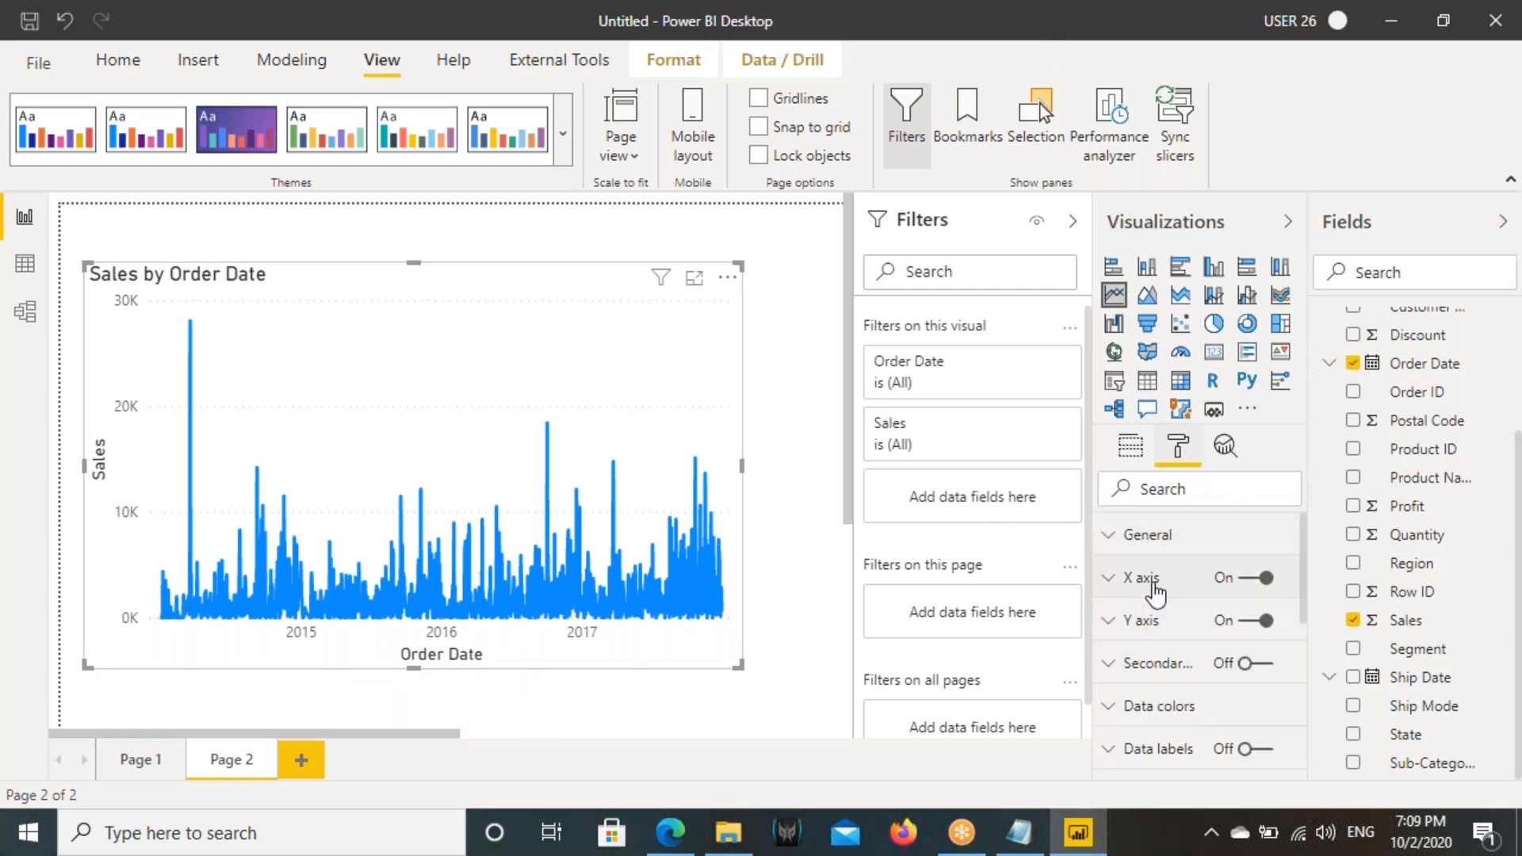
click(1151, 580)
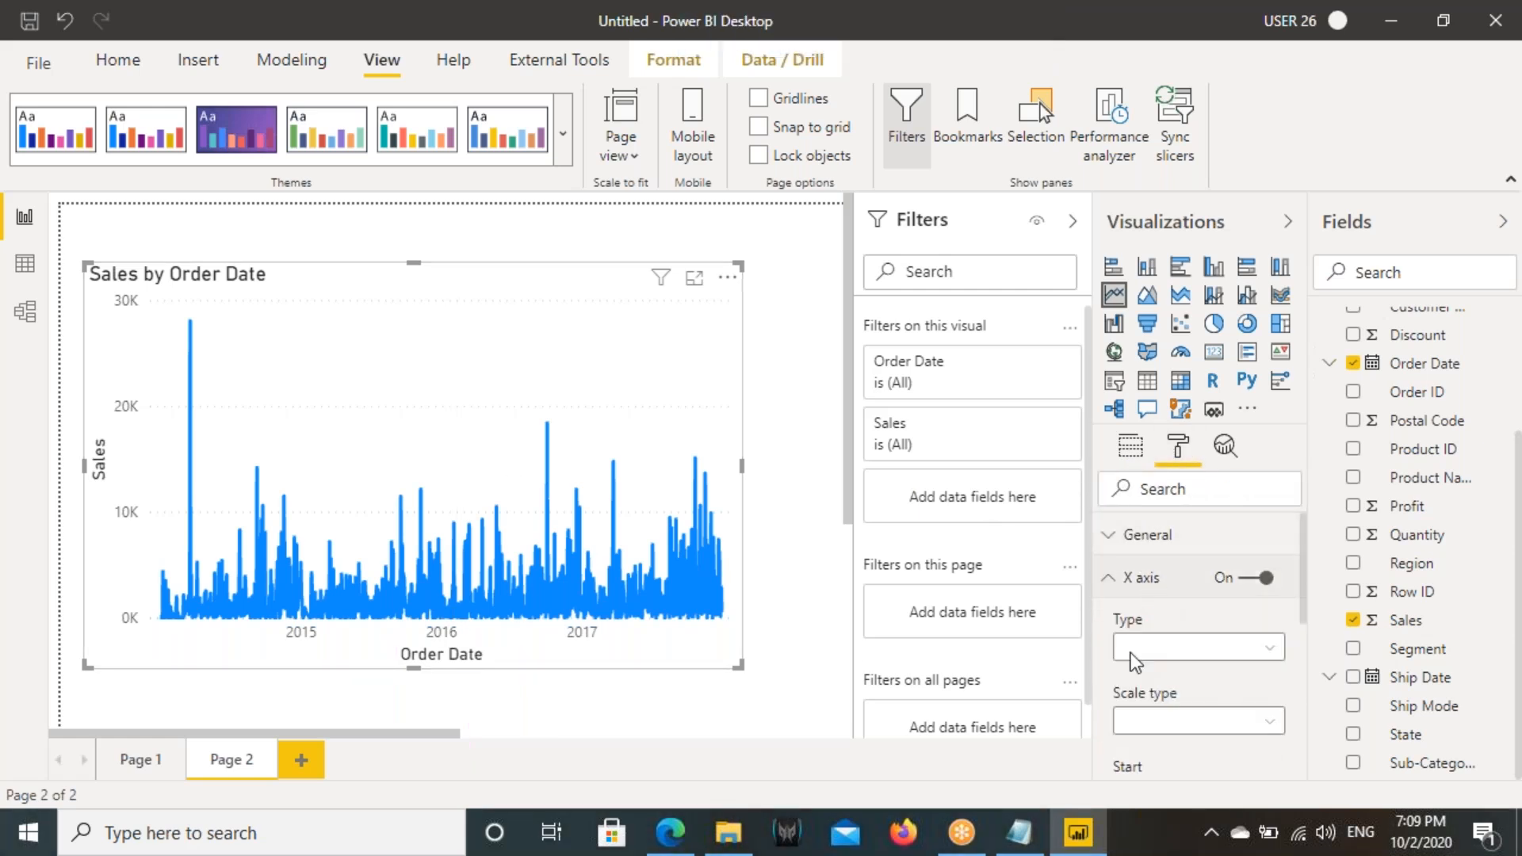
click(1179, 658)
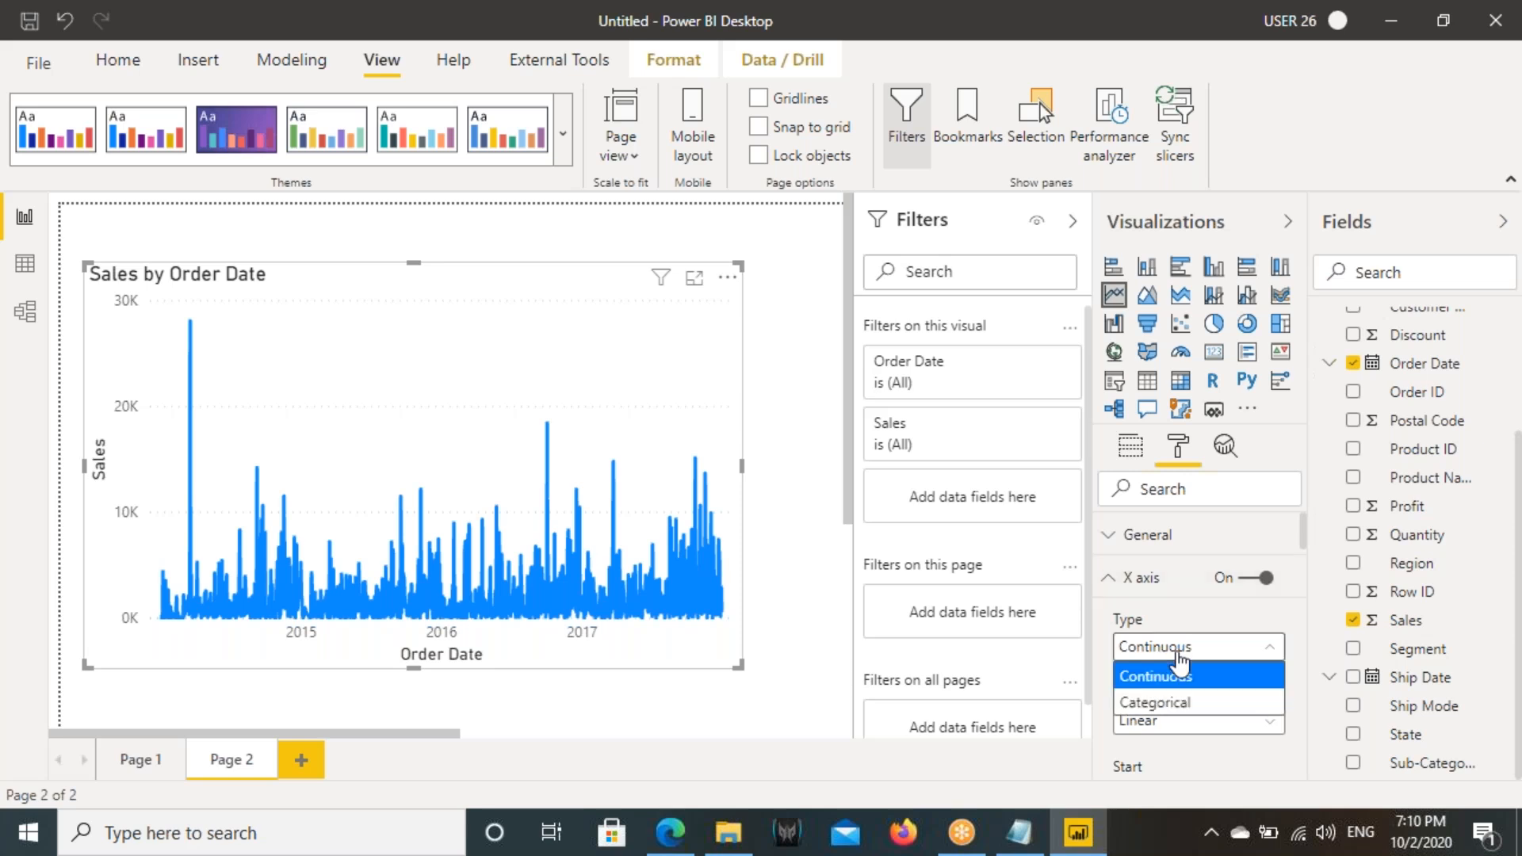
click(1169, 705)
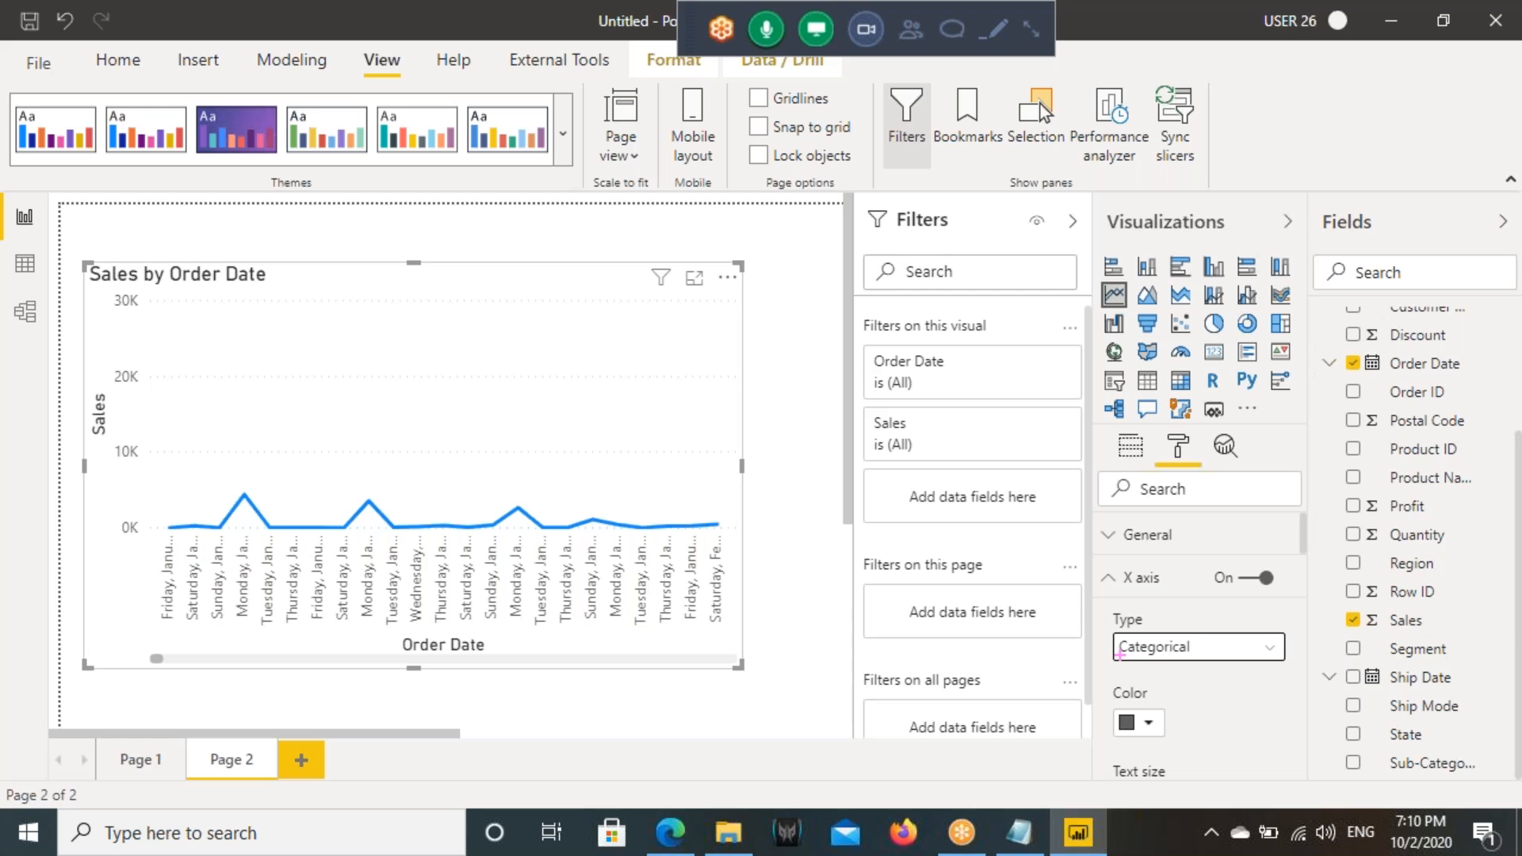
drag(1114, 634, 1290, 660)
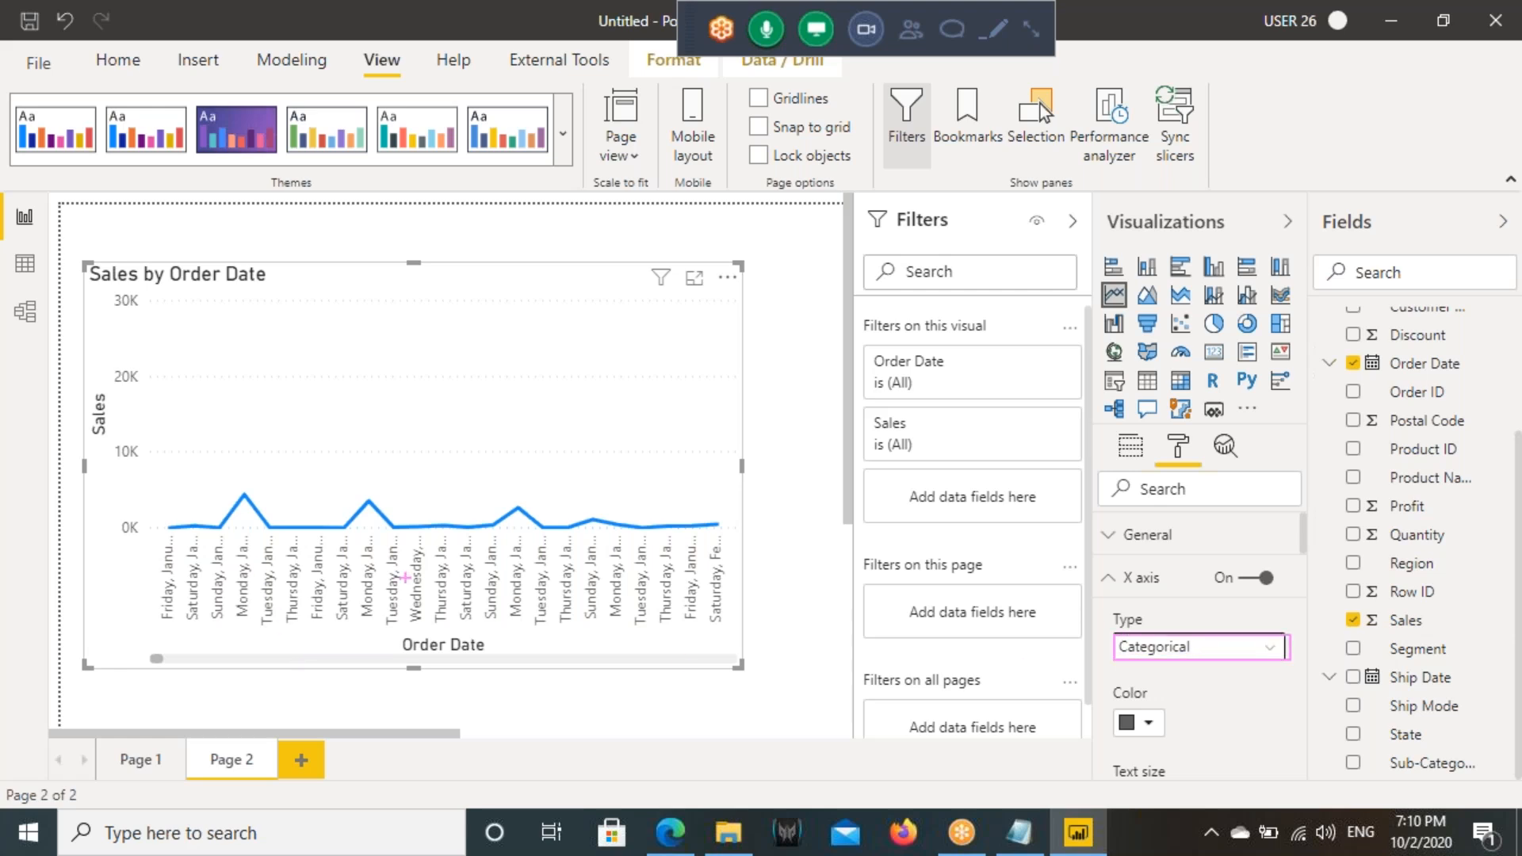
- Switch the X axis type to Continuous for comparison, then return it to Categorical
click(1141, 649)
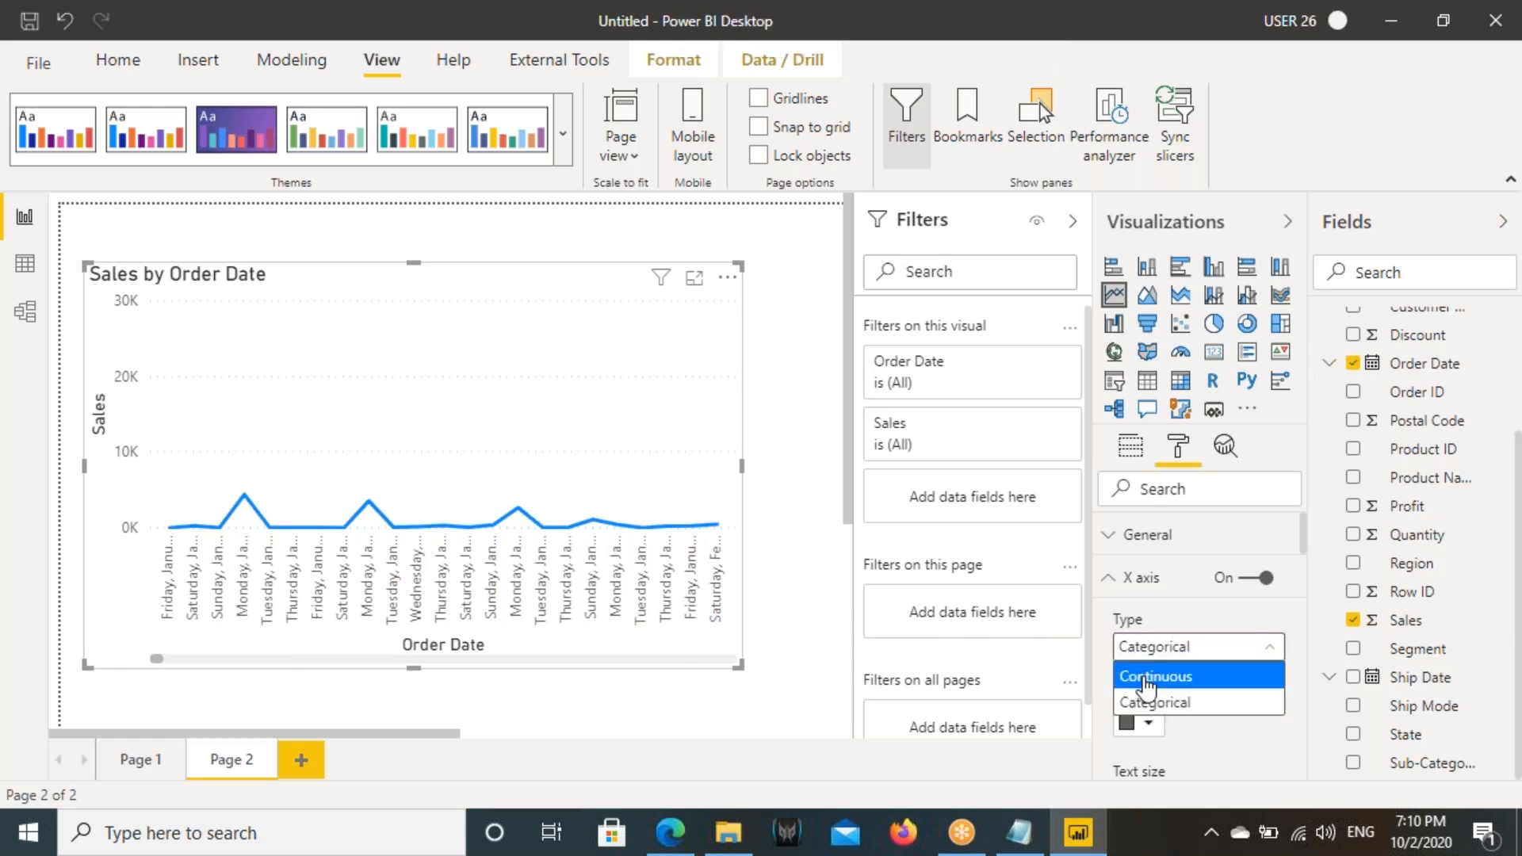
click(1145, 683)
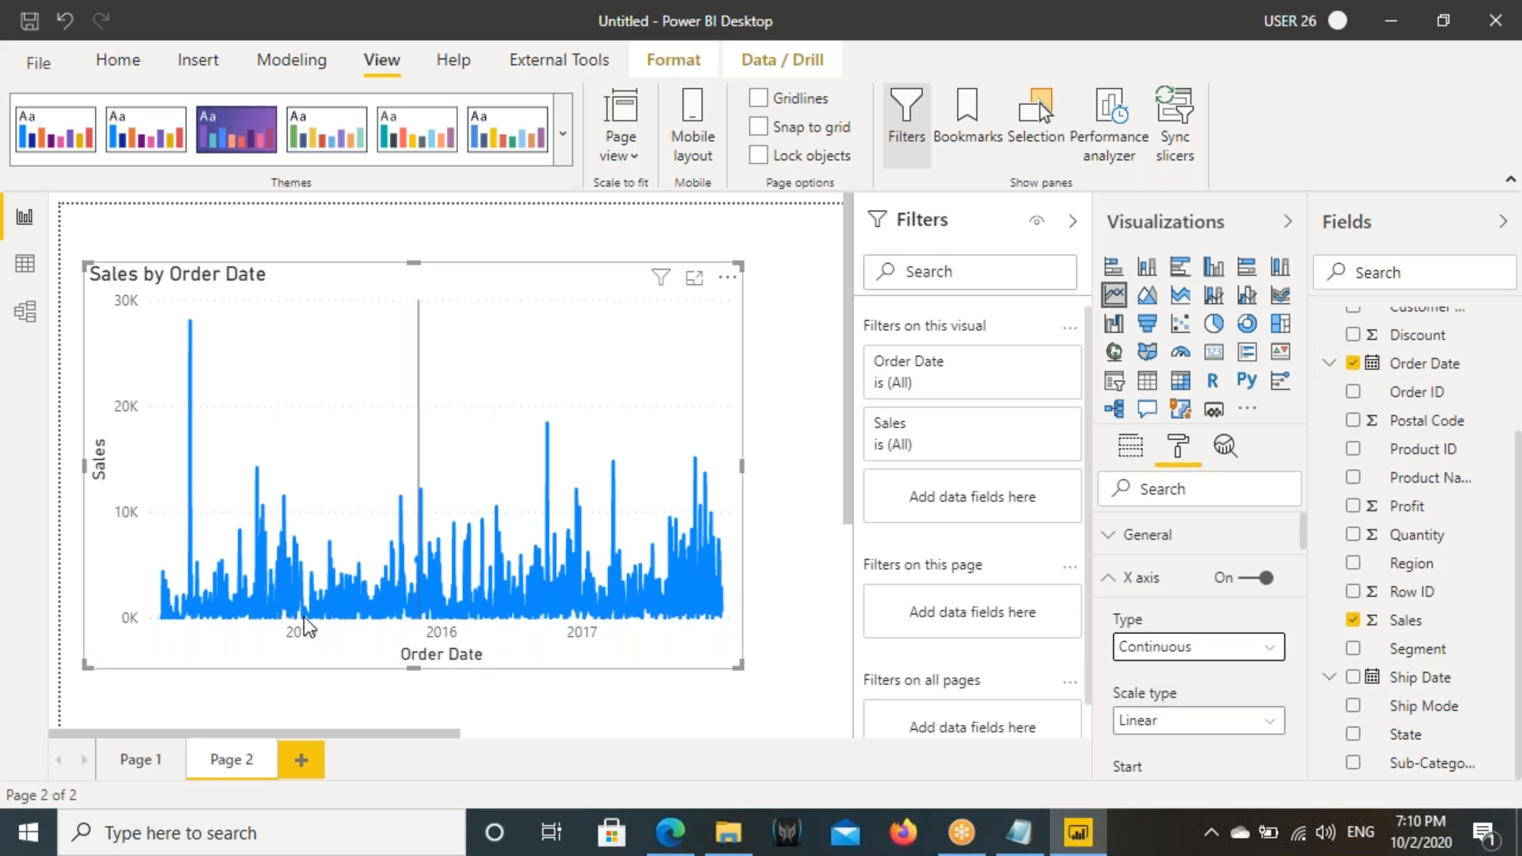
click(1181, 649)
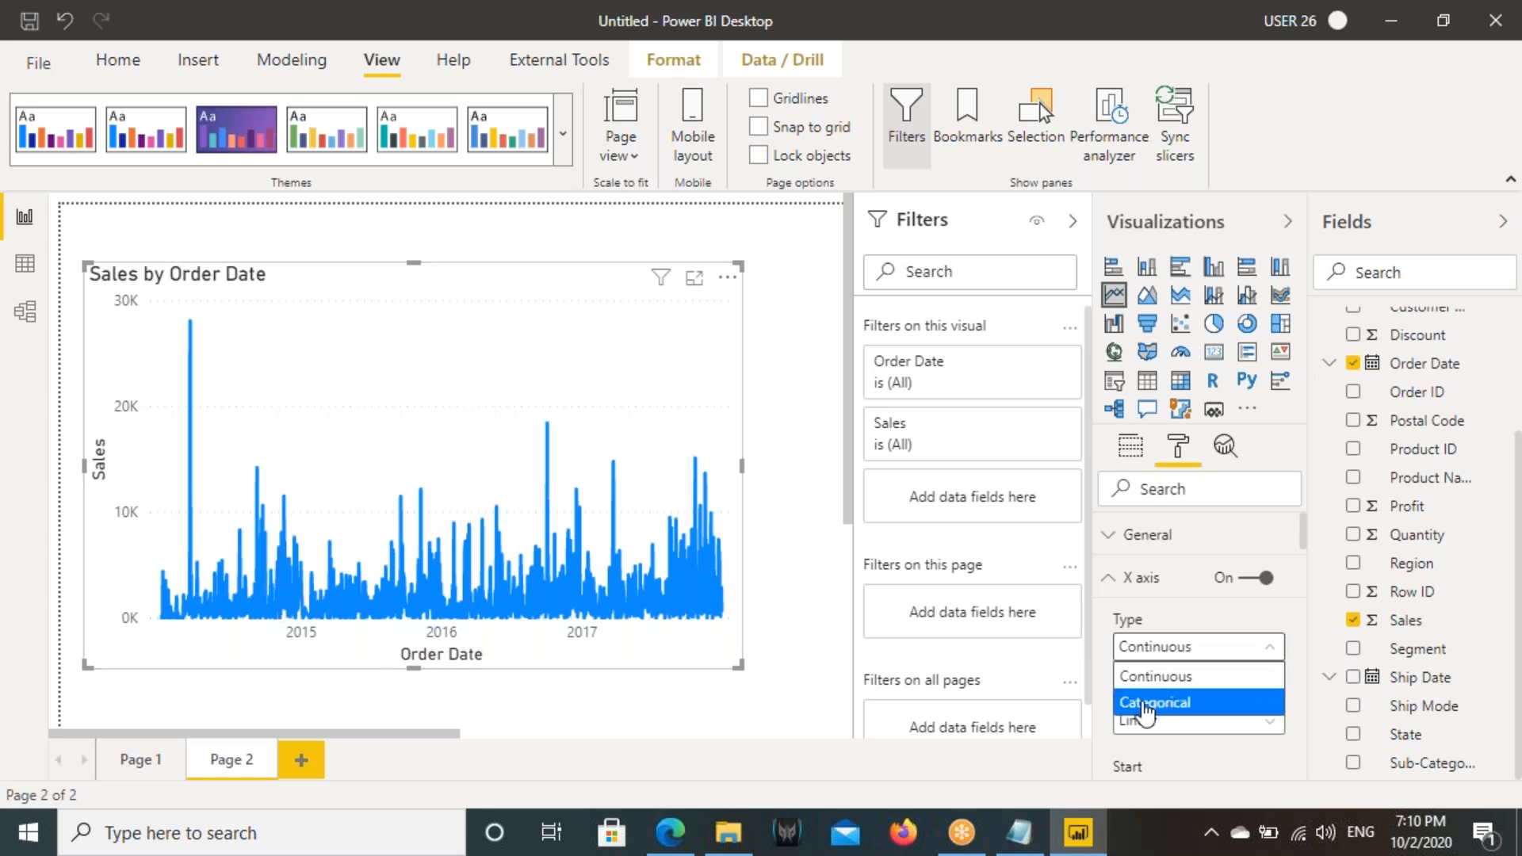
click(1142, 704)
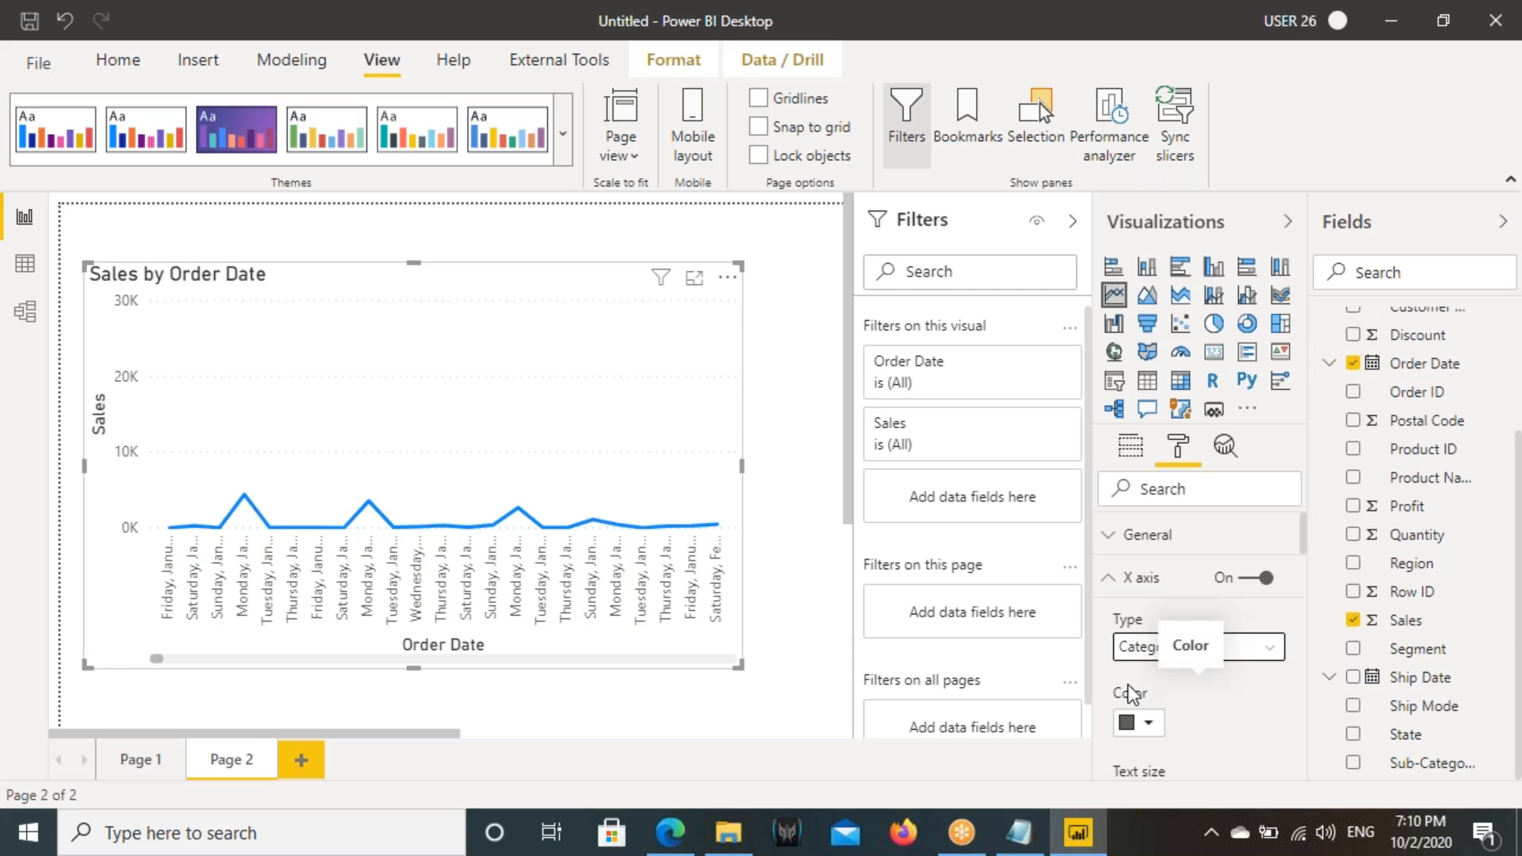
- Turn on the line chart's data labels and inspect the labelled points along the date axis
click(1132, 578)
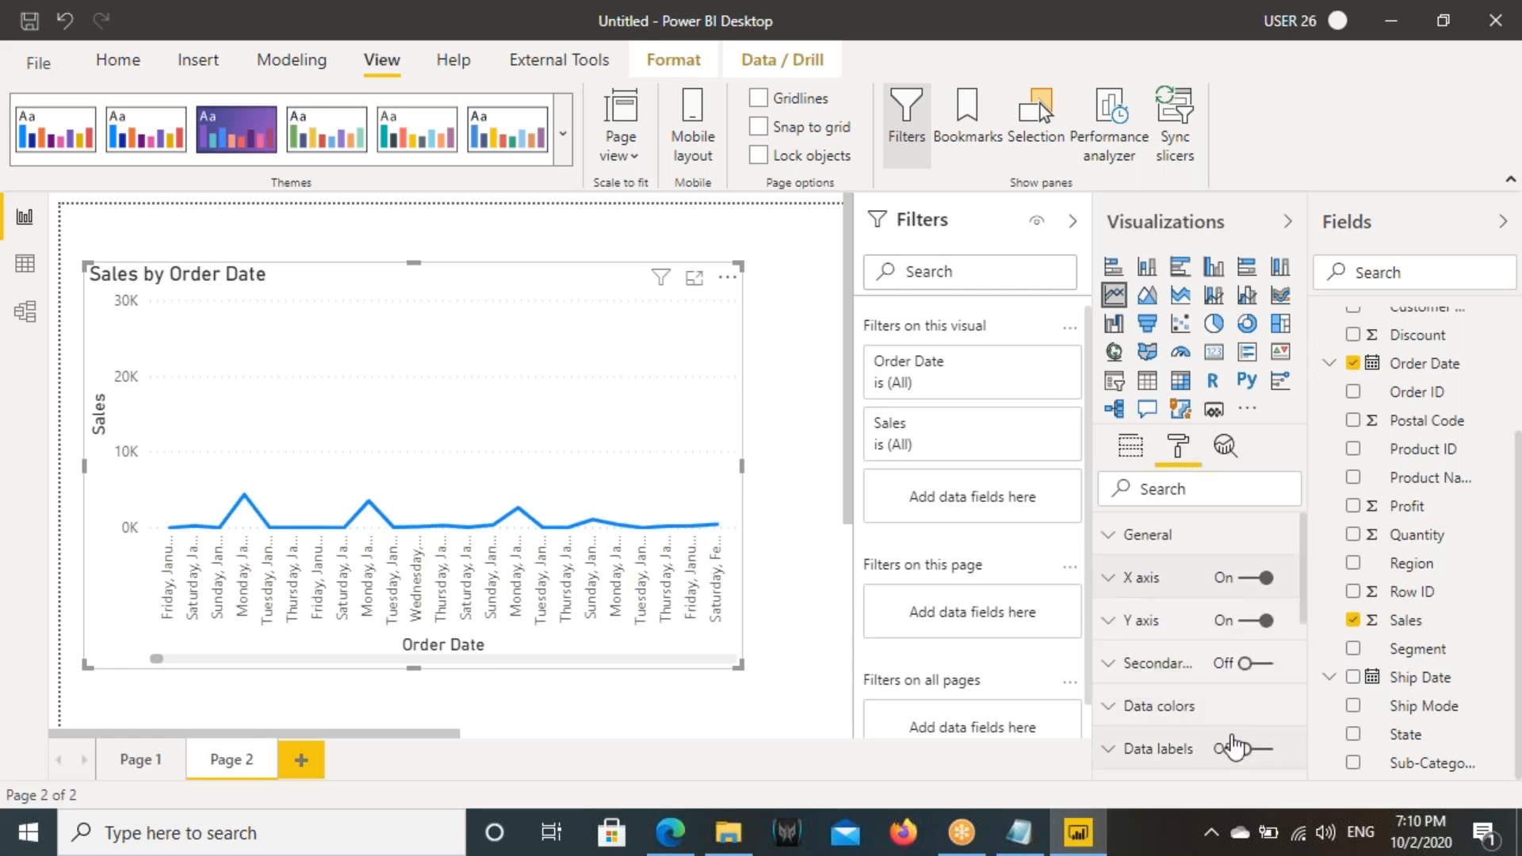
click(1259, 748)
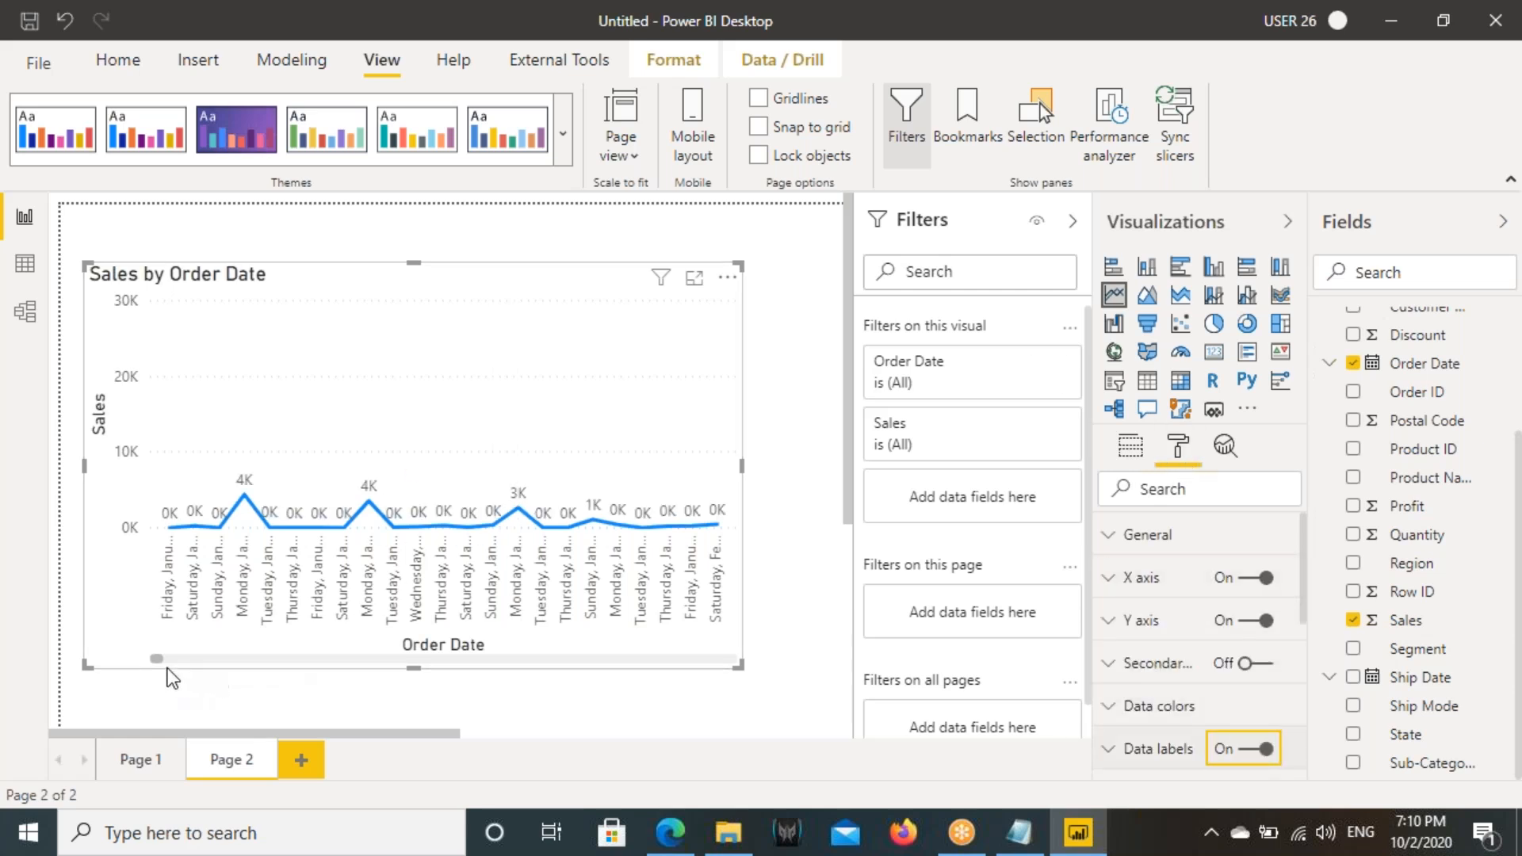
drag(159, 660, 293, 660)
click(293, 660)
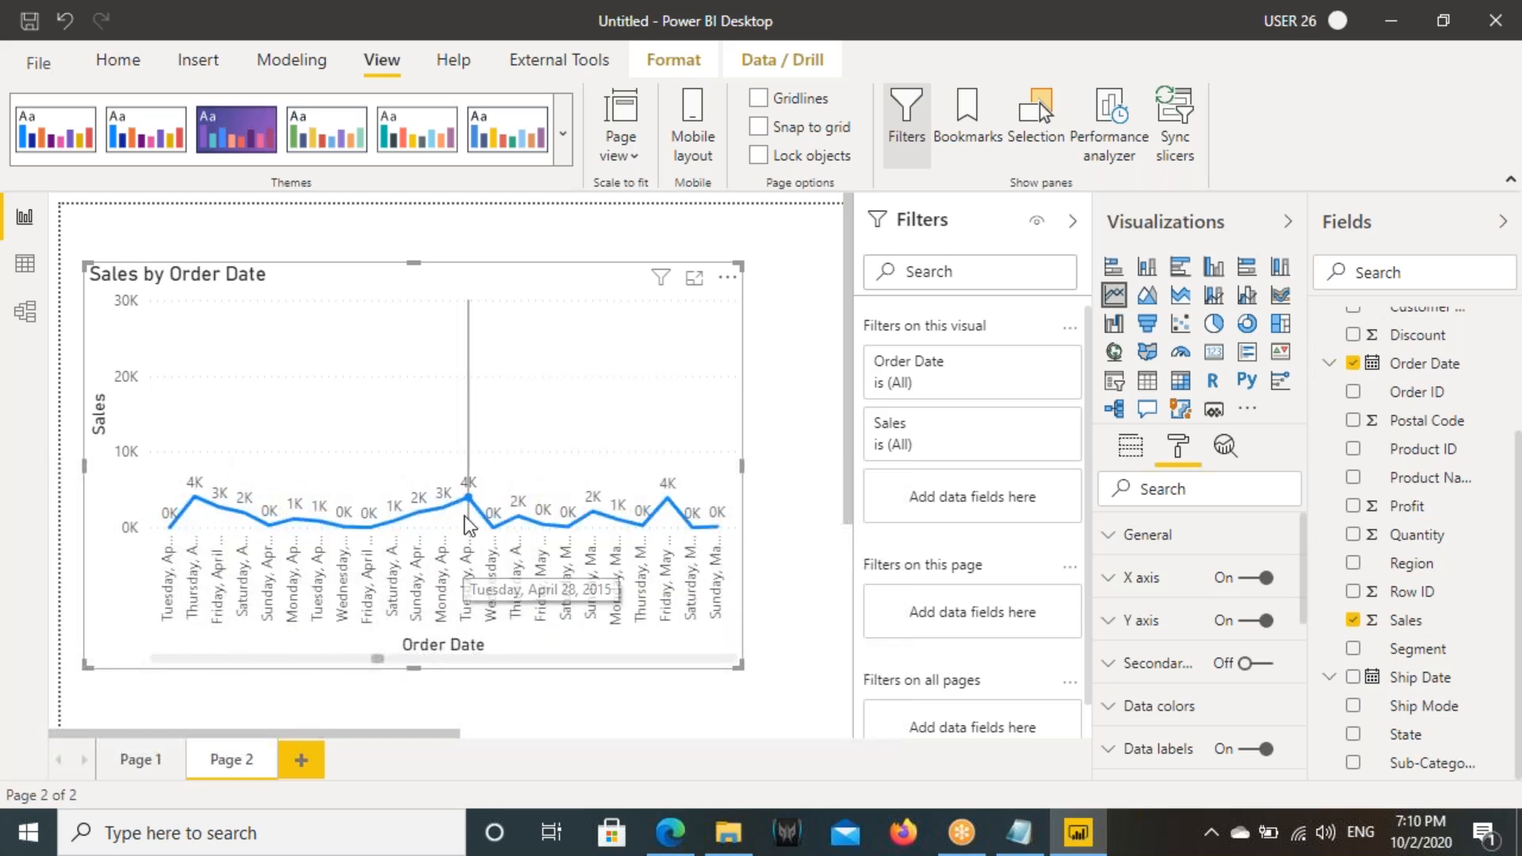
mouse_move(469, 519)
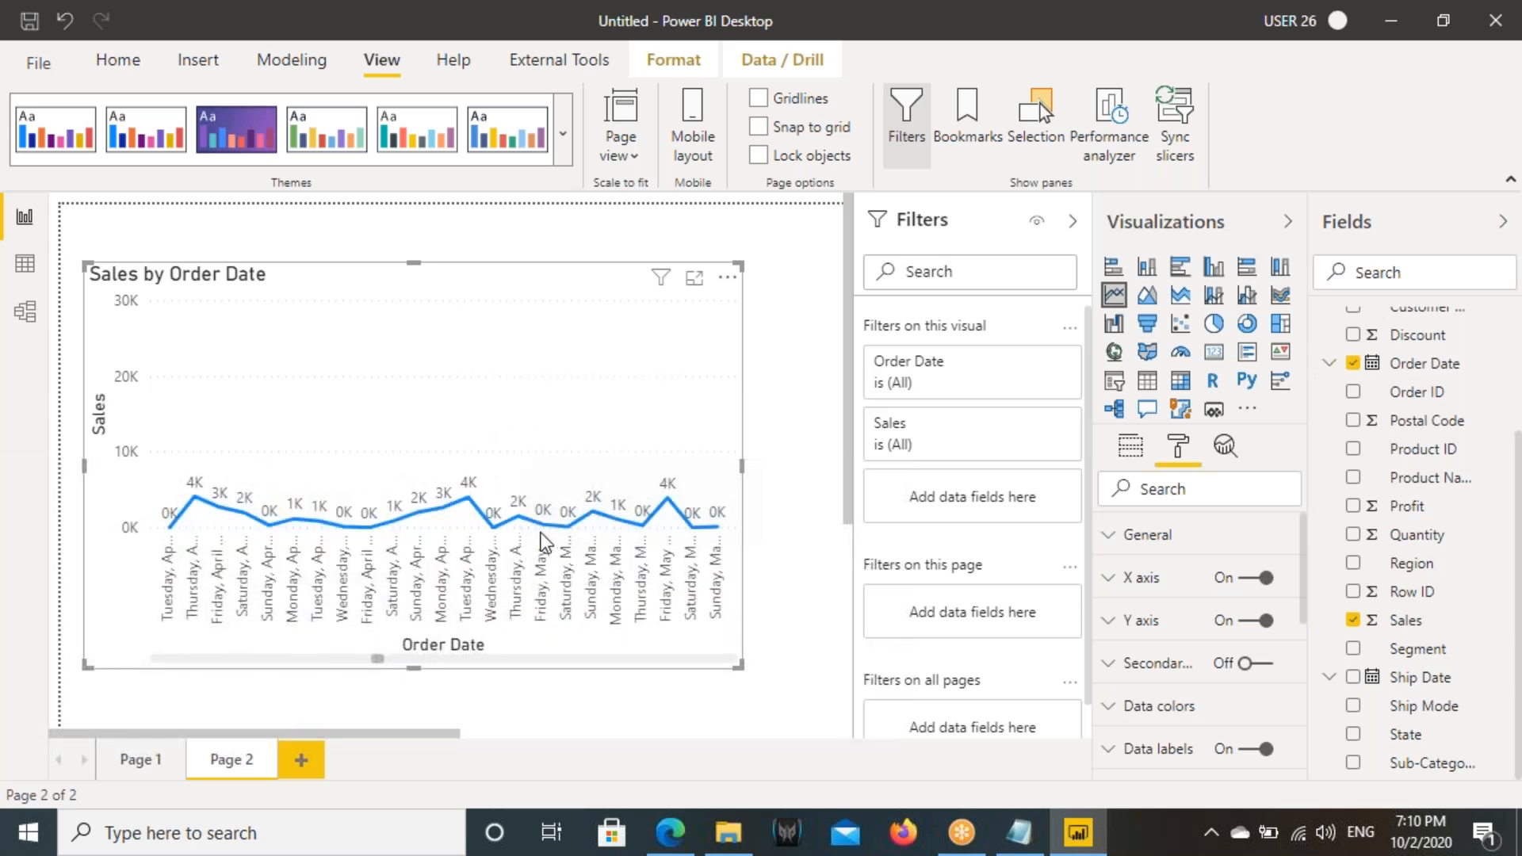
mouse_move(521, 524)
- Shift the chart slightly upward on the page and inspect the tooltips of the March 2016 sales peaks
drag(437, 379, 439, 368)
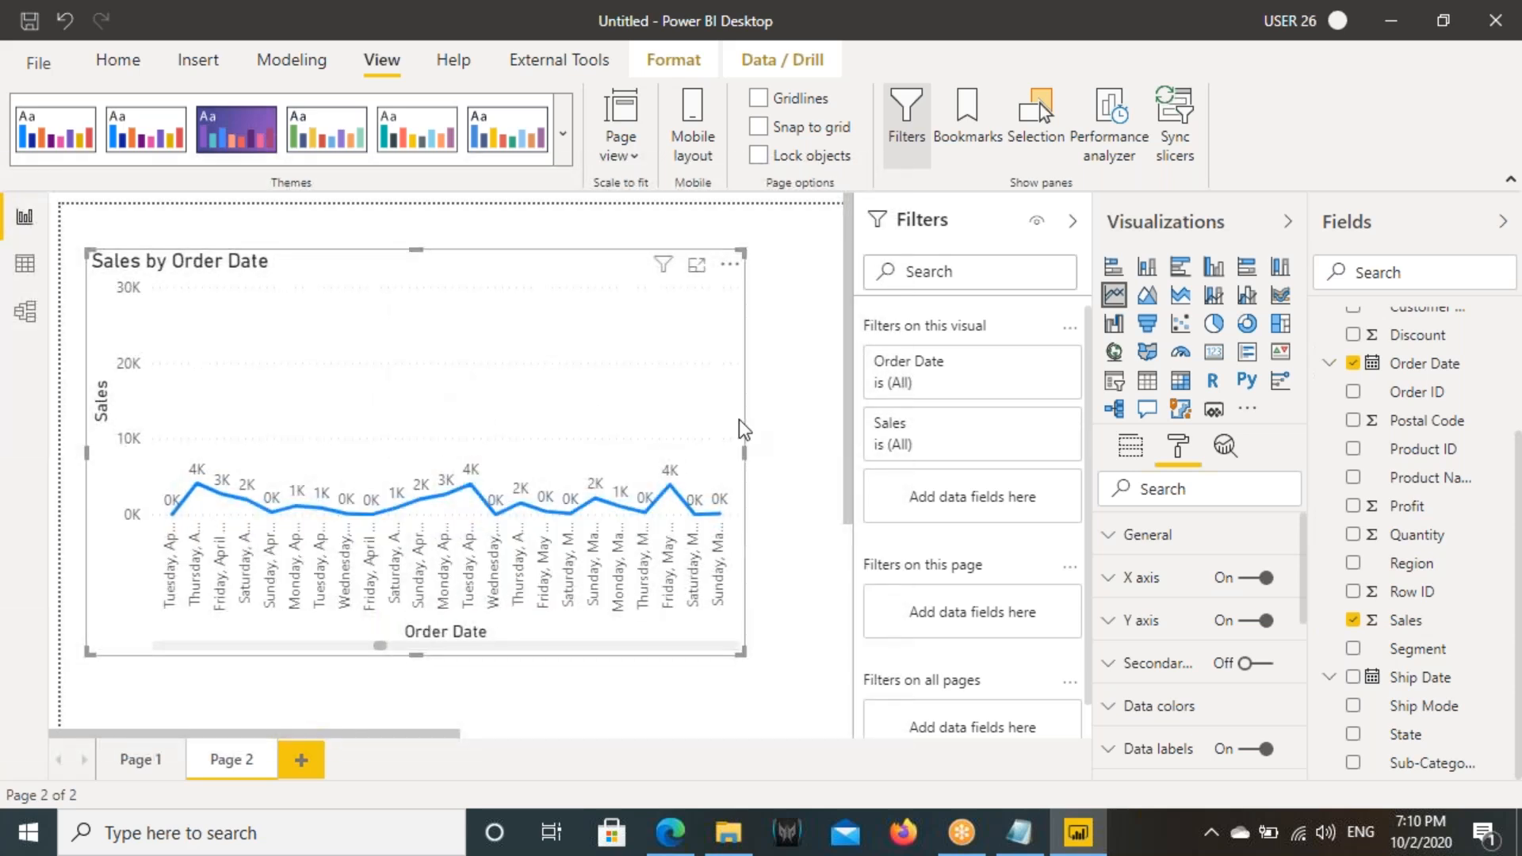
drag(377, 648, 526, 640)
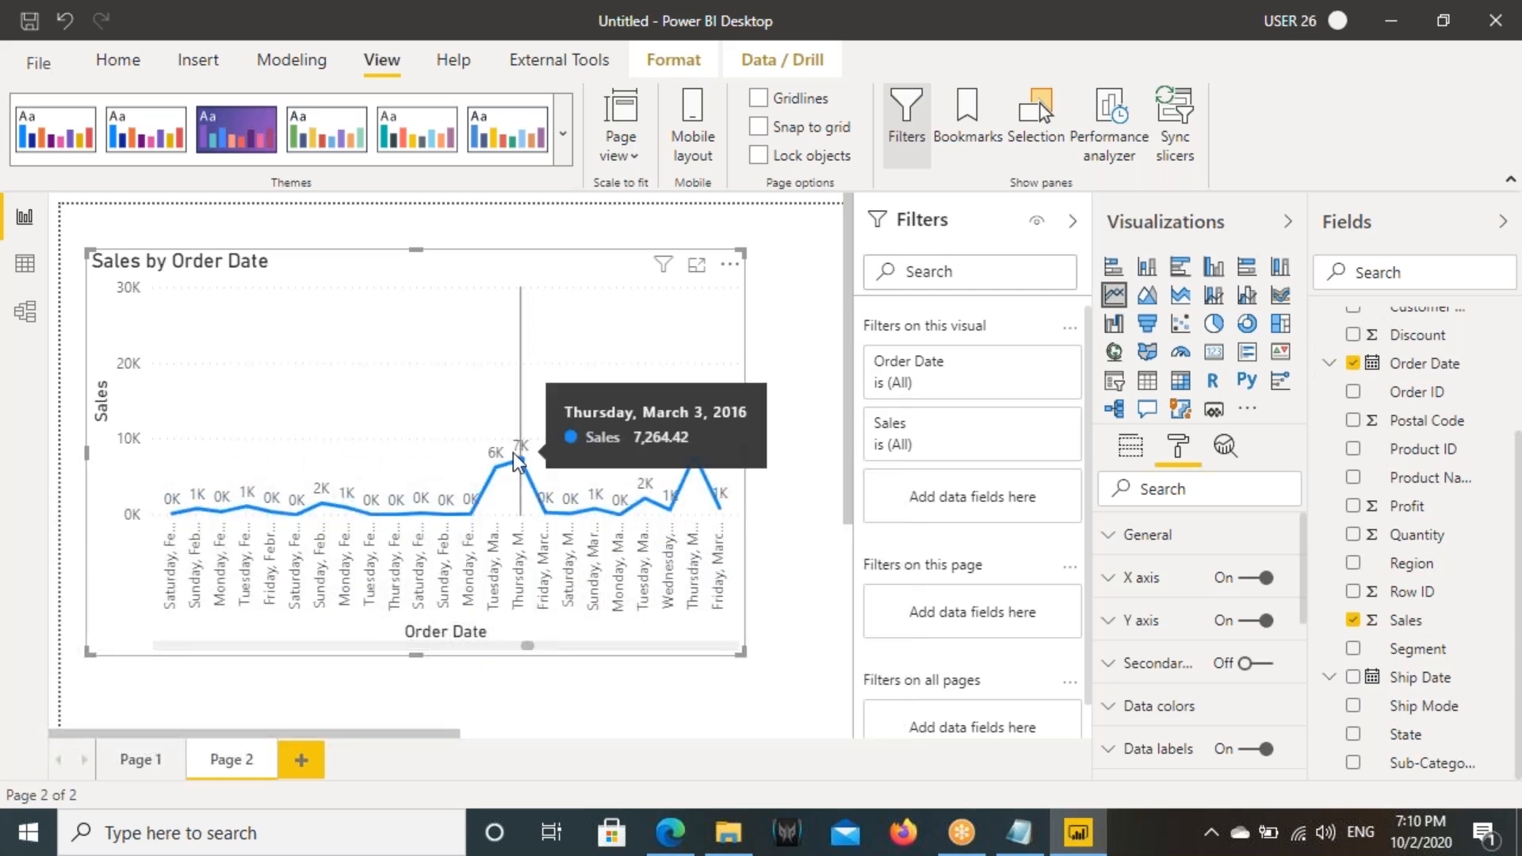
mouse_move(662, 469)
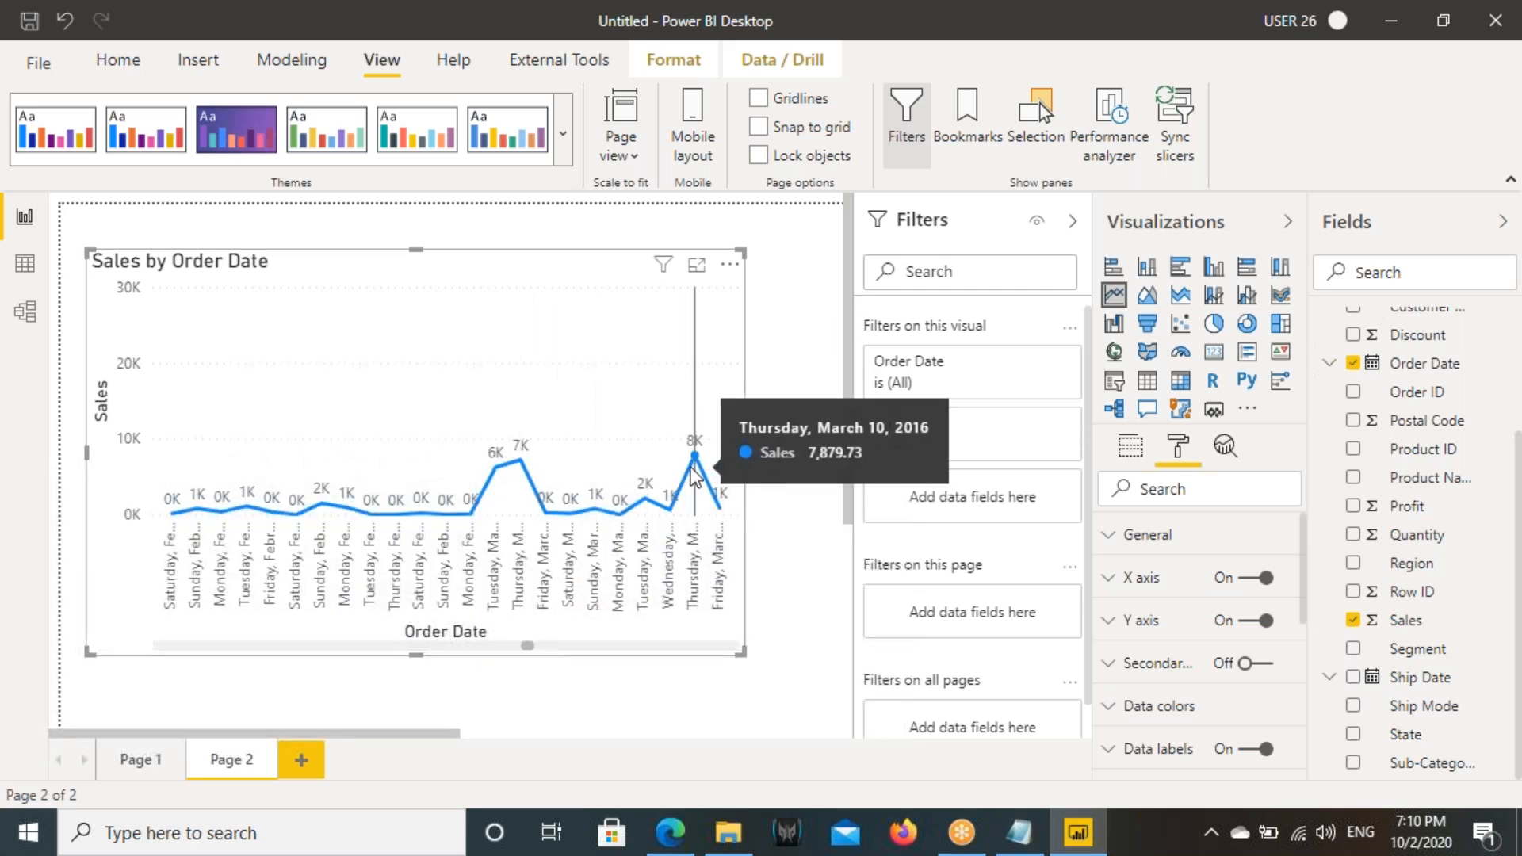
mouse_move(544, 388)
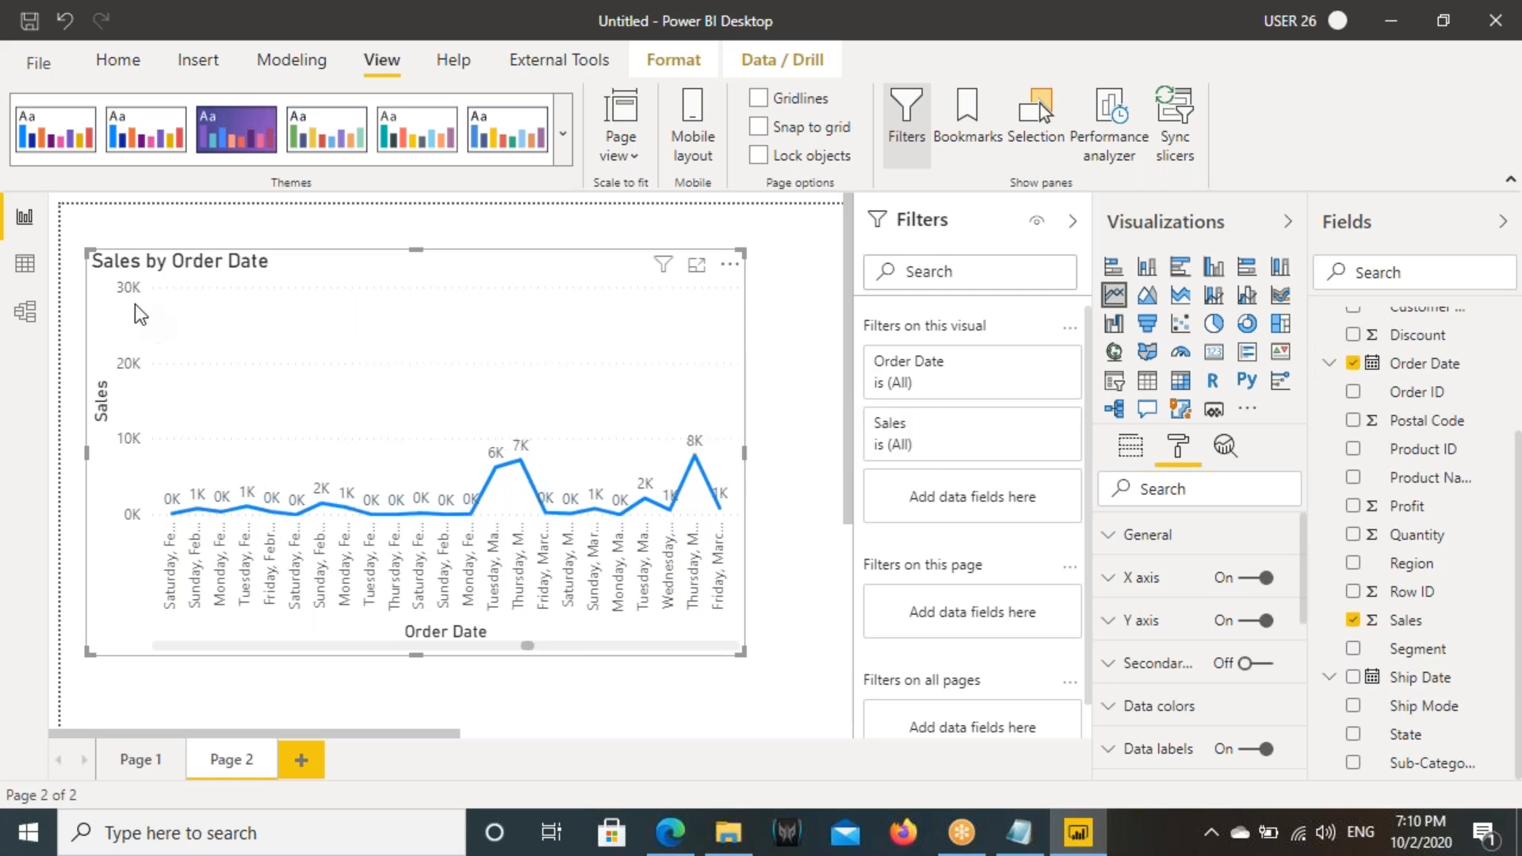
- Expand the Order Date filter on this visual and draw a box around its Basic filtering type
mouse_move(914, 377)
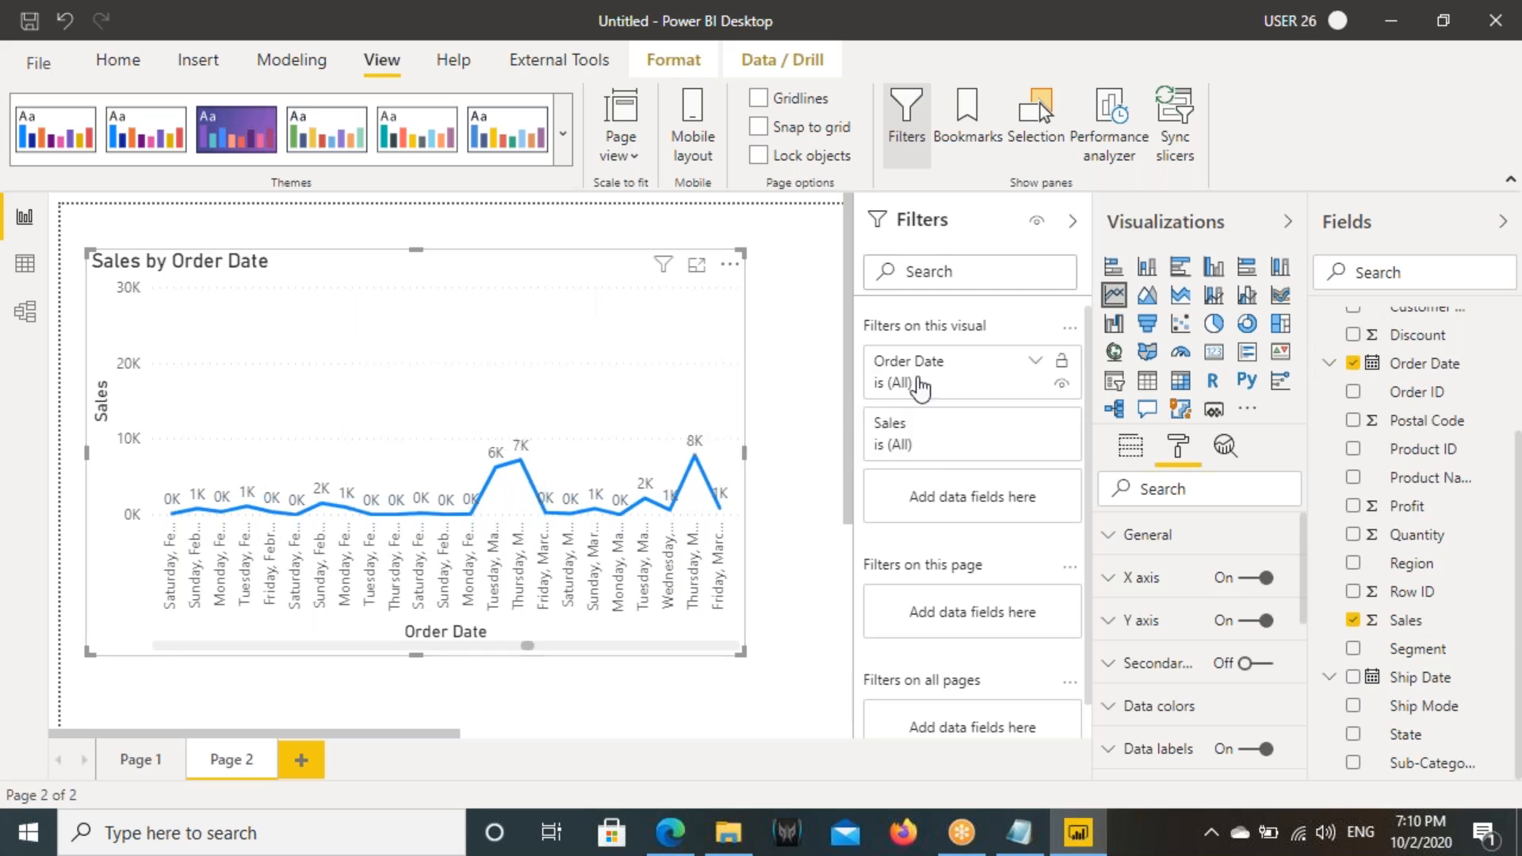
click(1035, 366)
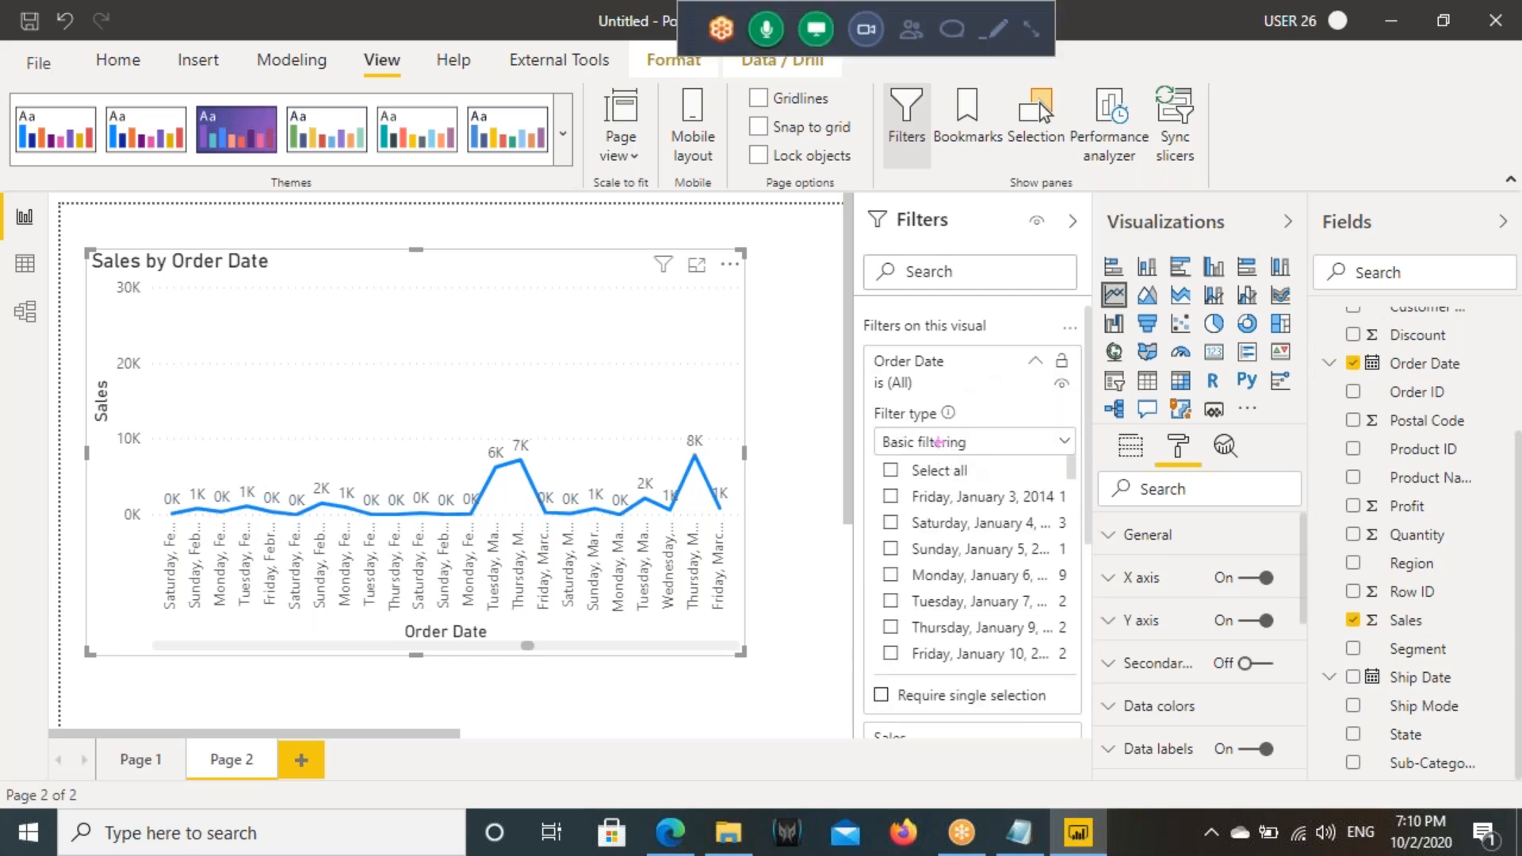
drag(869, 428, 1075, 455)
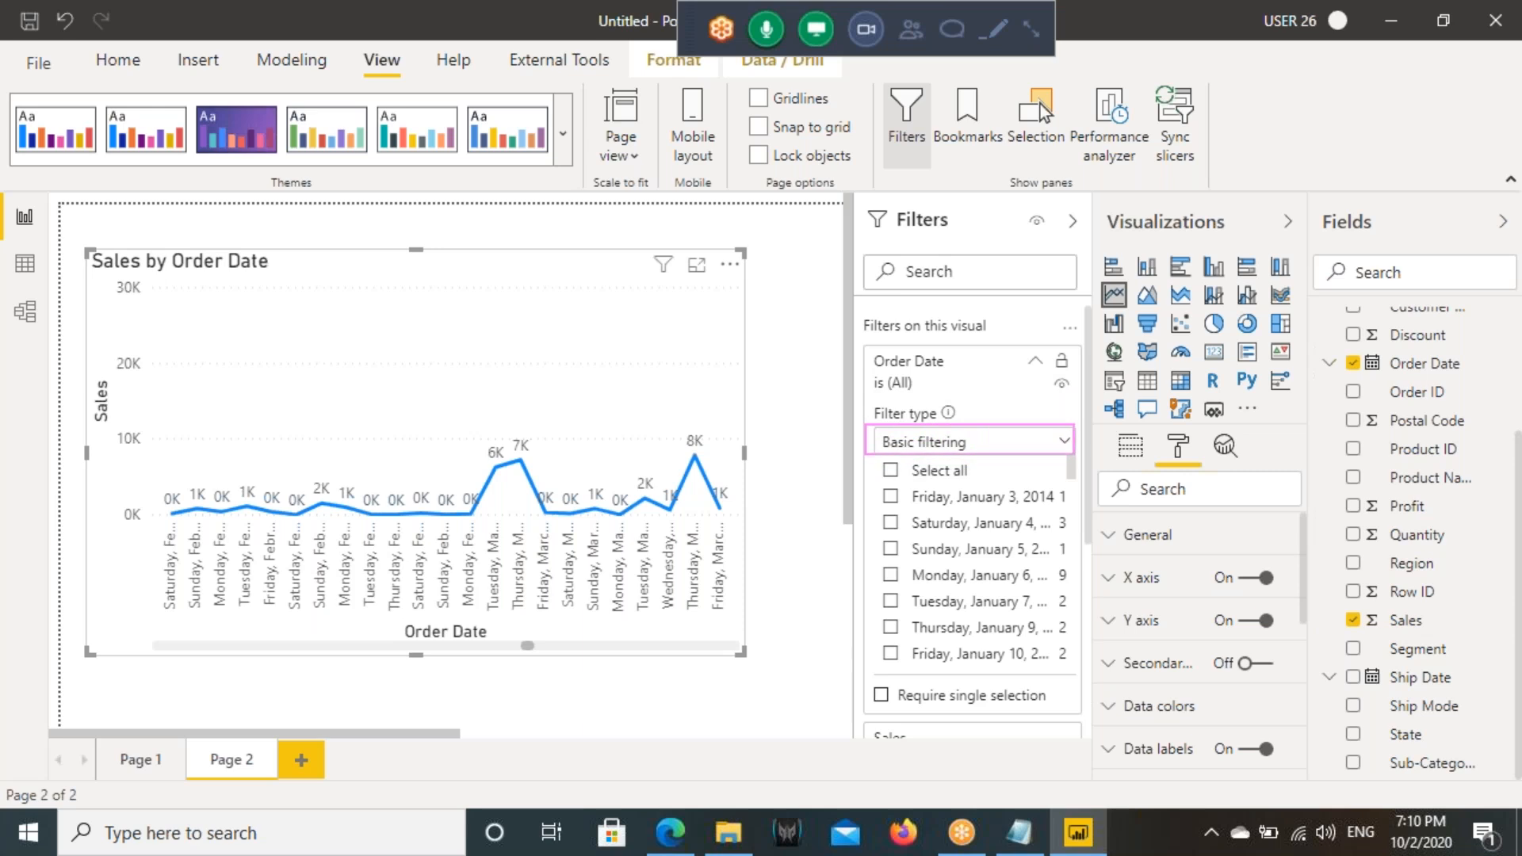
- Box the Advanced filtering, Basic filtering, Relative date, Relative time and Top N filter types, then choose Basic filtering
click(963, 443)
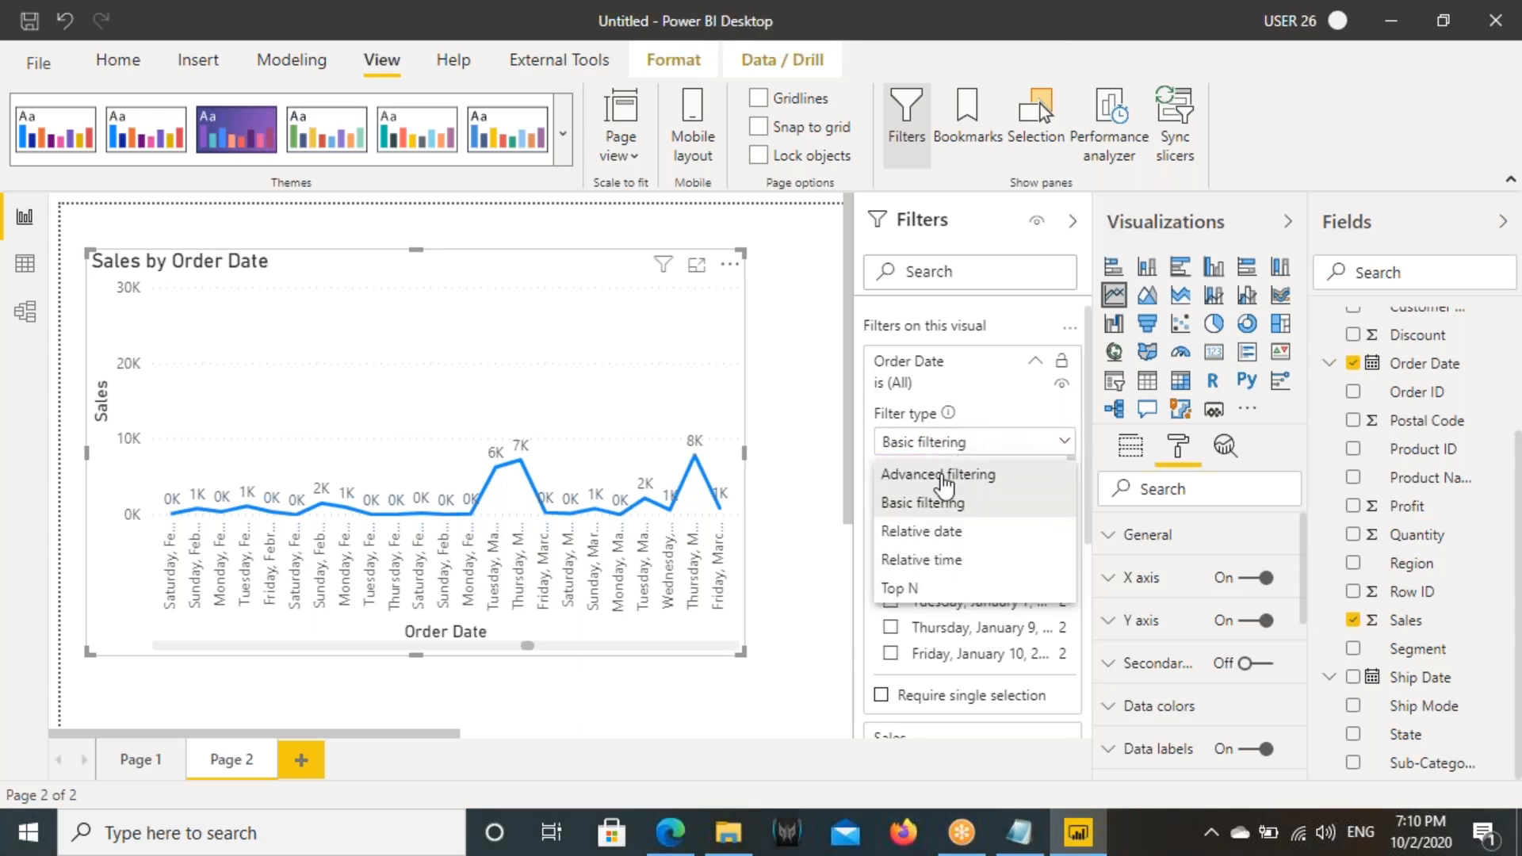
drag(871, 491, 992, 514)
drag(872, 459, 1014, 487)
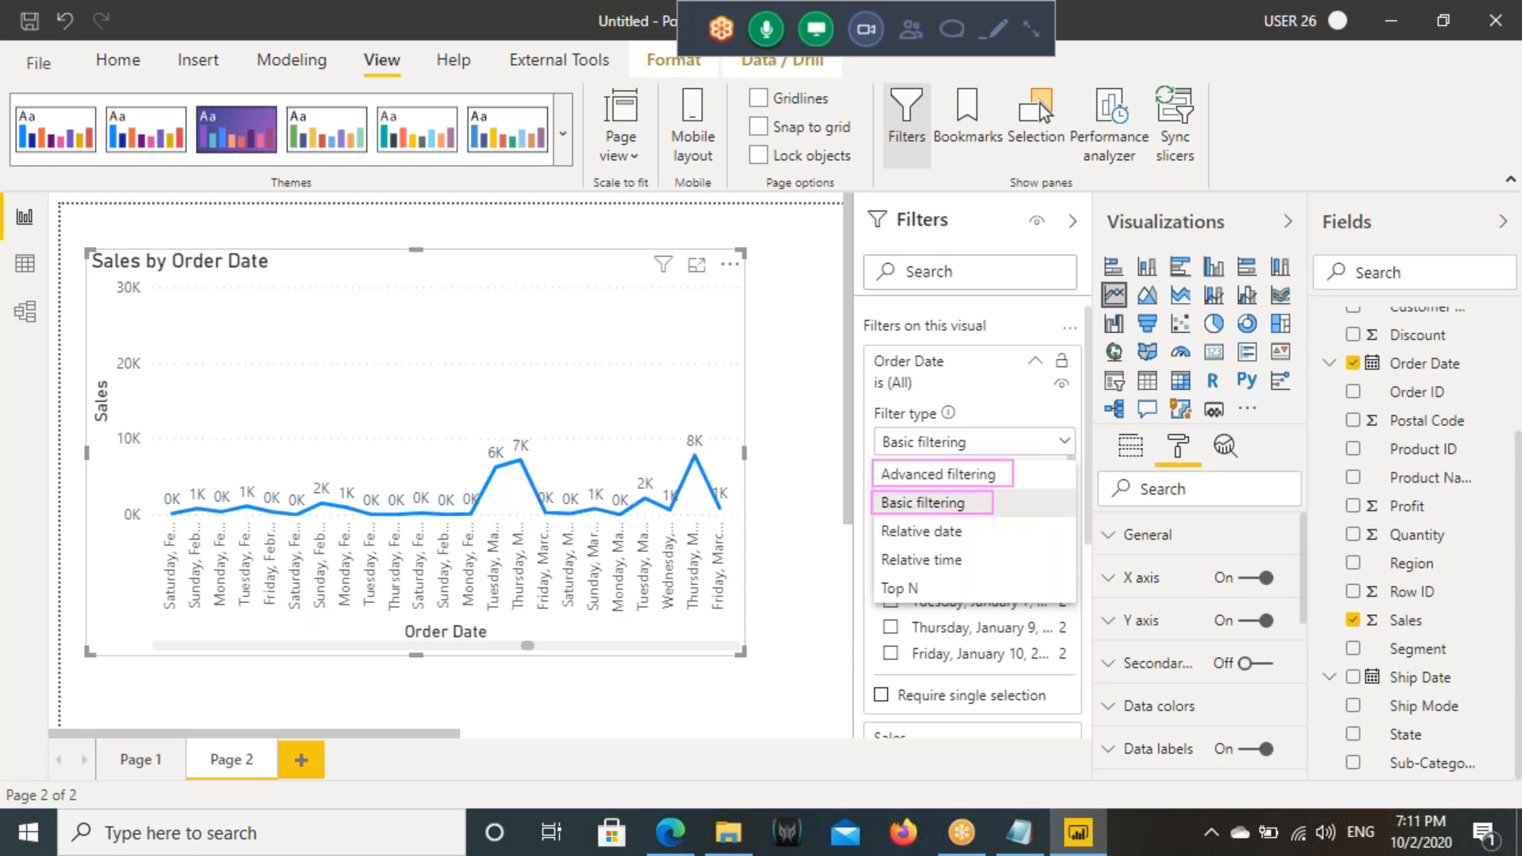
drag(872, 520, 1012, 547)
drag(873, 549, 996, 571)
drag(858, 578, 946, 607)
mouse_move(855, 480)
mouse_down()
mouse_move(813, 535)
mouse_move(854, 634)
mouse_move(911, 622)
mouse_up()
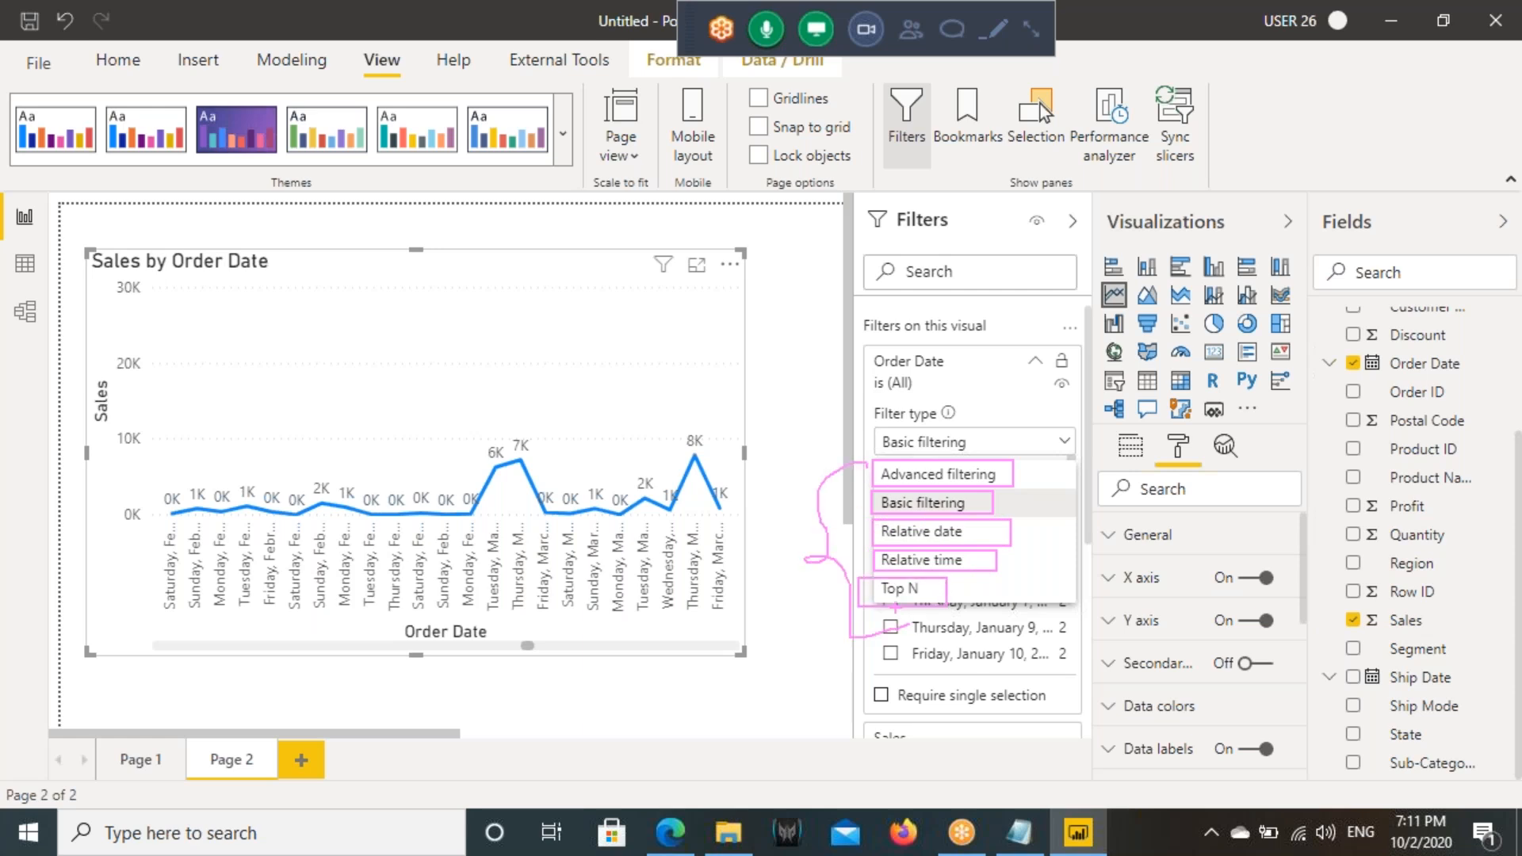
click(929, 505)
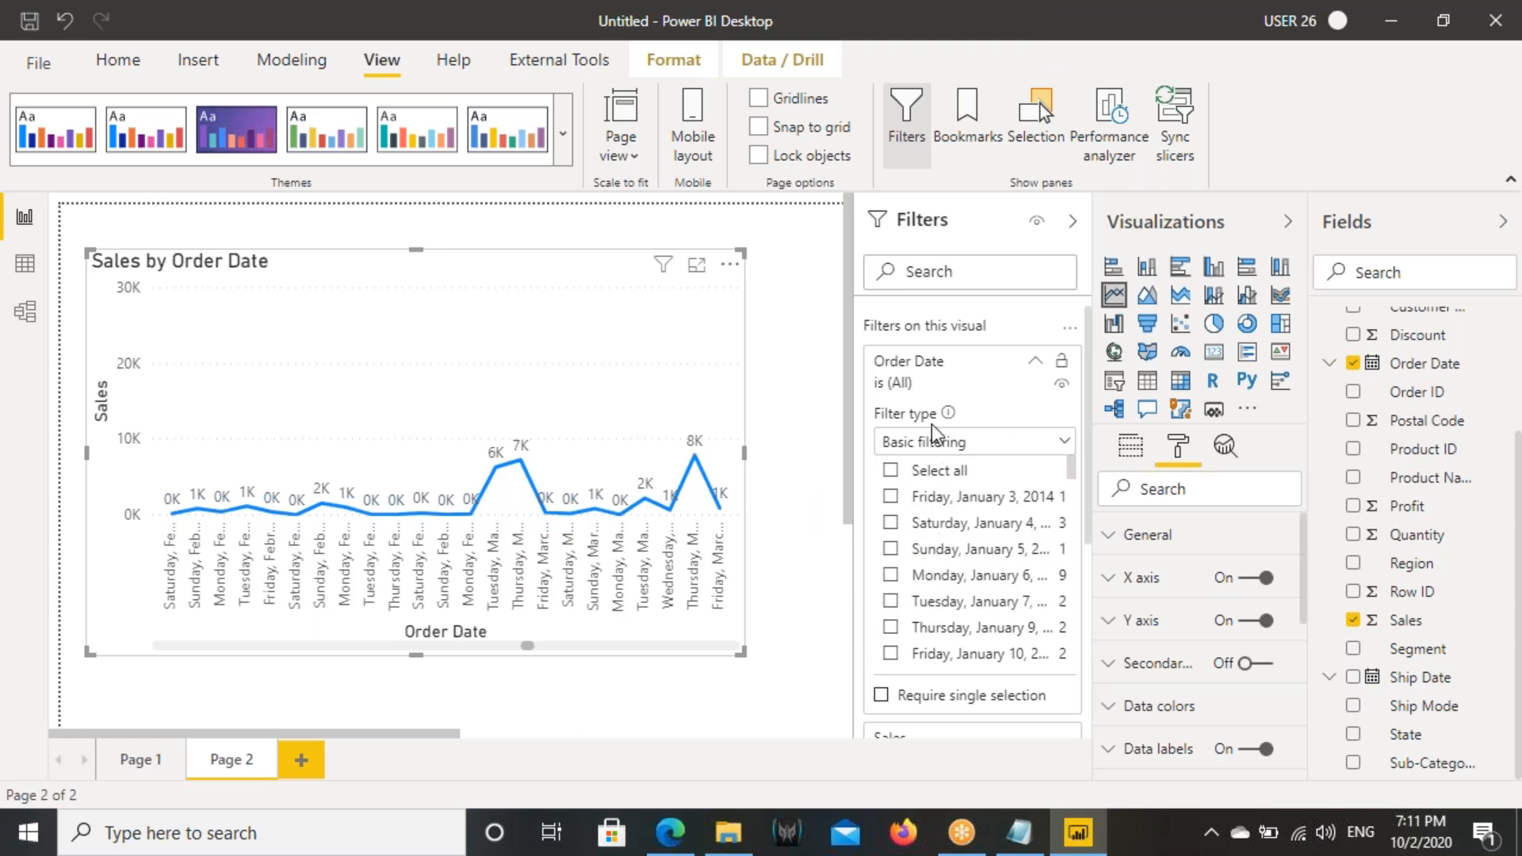
- Box the Order Date filter name with an arrow to its date list, and write 2014 and 2017 joined by an arrow below the chart
key(ctrl+shift+d)
mouse_move(885, 353)
mouse_down()
mouse_move(804, 359)
mouse_move(853, 538)
mouse_move(859, 514)
mouse_up()
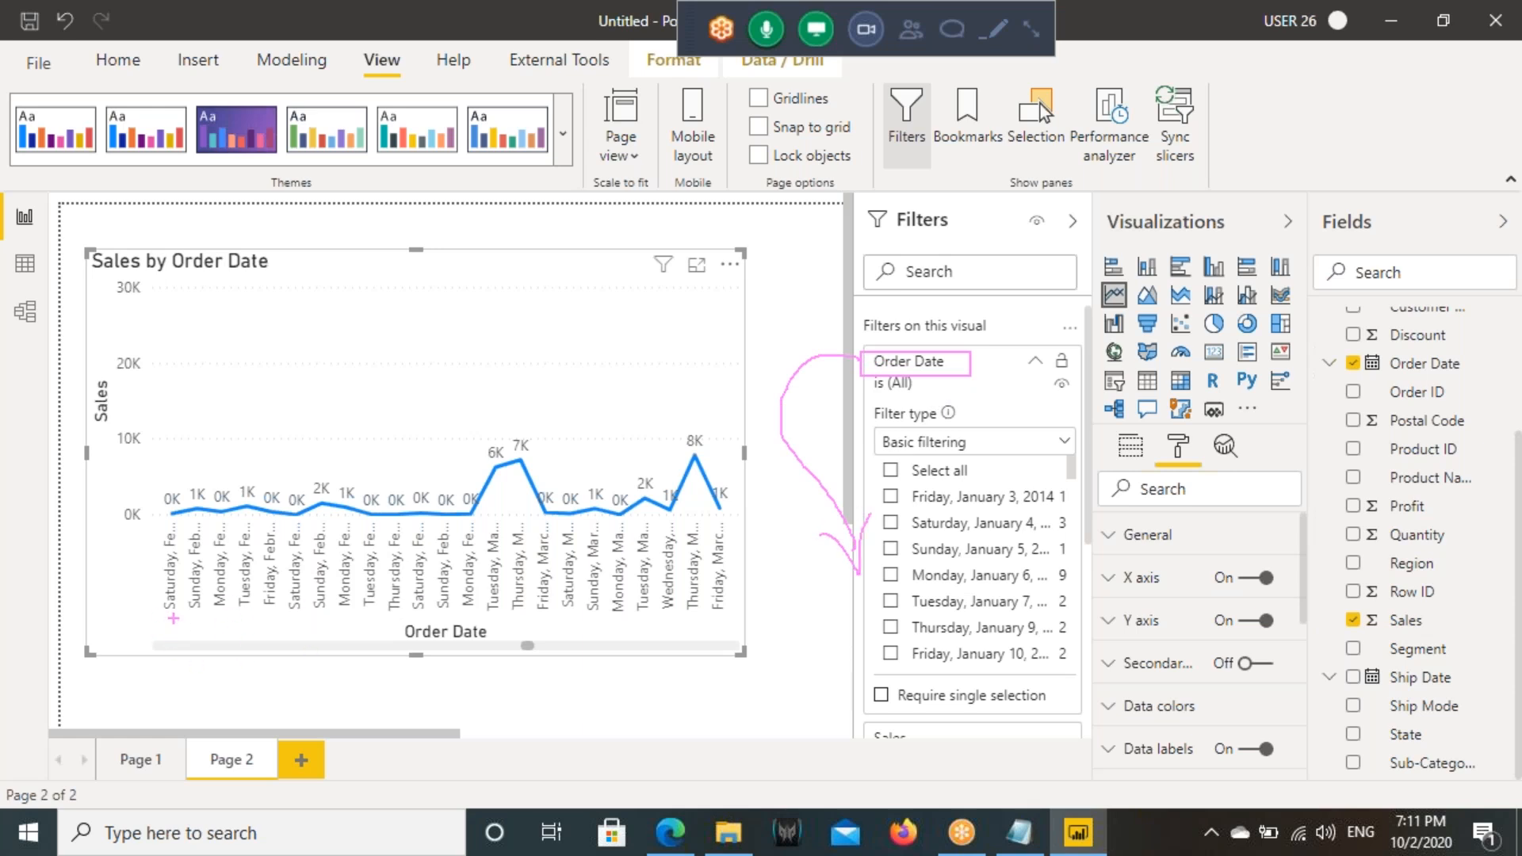
mouse_move(134, 604)
mouse_down()
mouse_move(161, 657)
mouse_move(227, 635)
mouse_move(246, 668)
mouse_up()
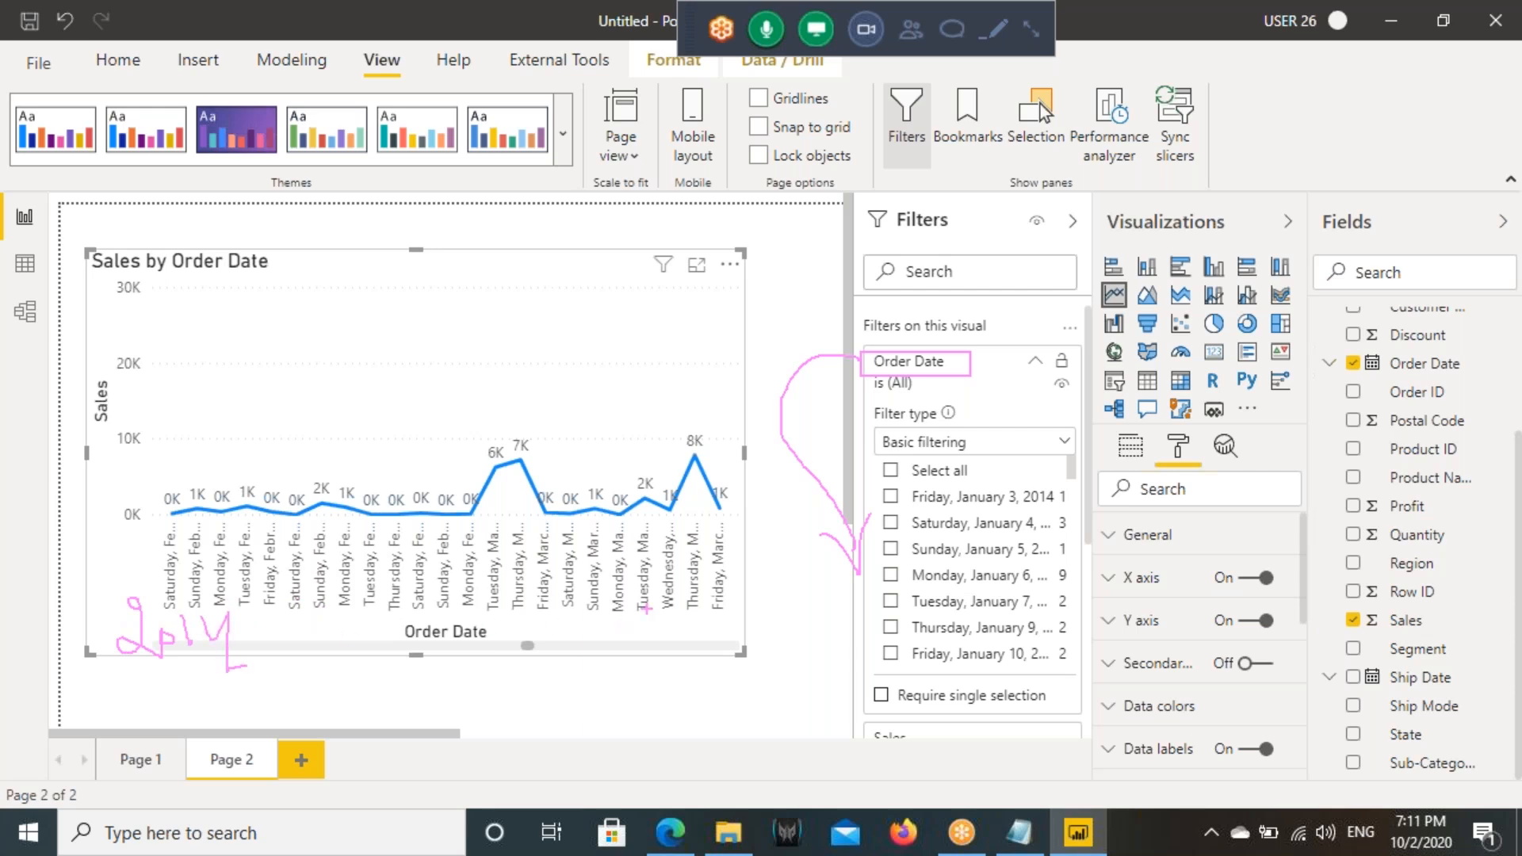
drag(686, 596, 698, 644)
mouse_move(792, 571)
mouse_down()
mouse_move(765, 650)
mouse_move(801, 612)
mouse_up()
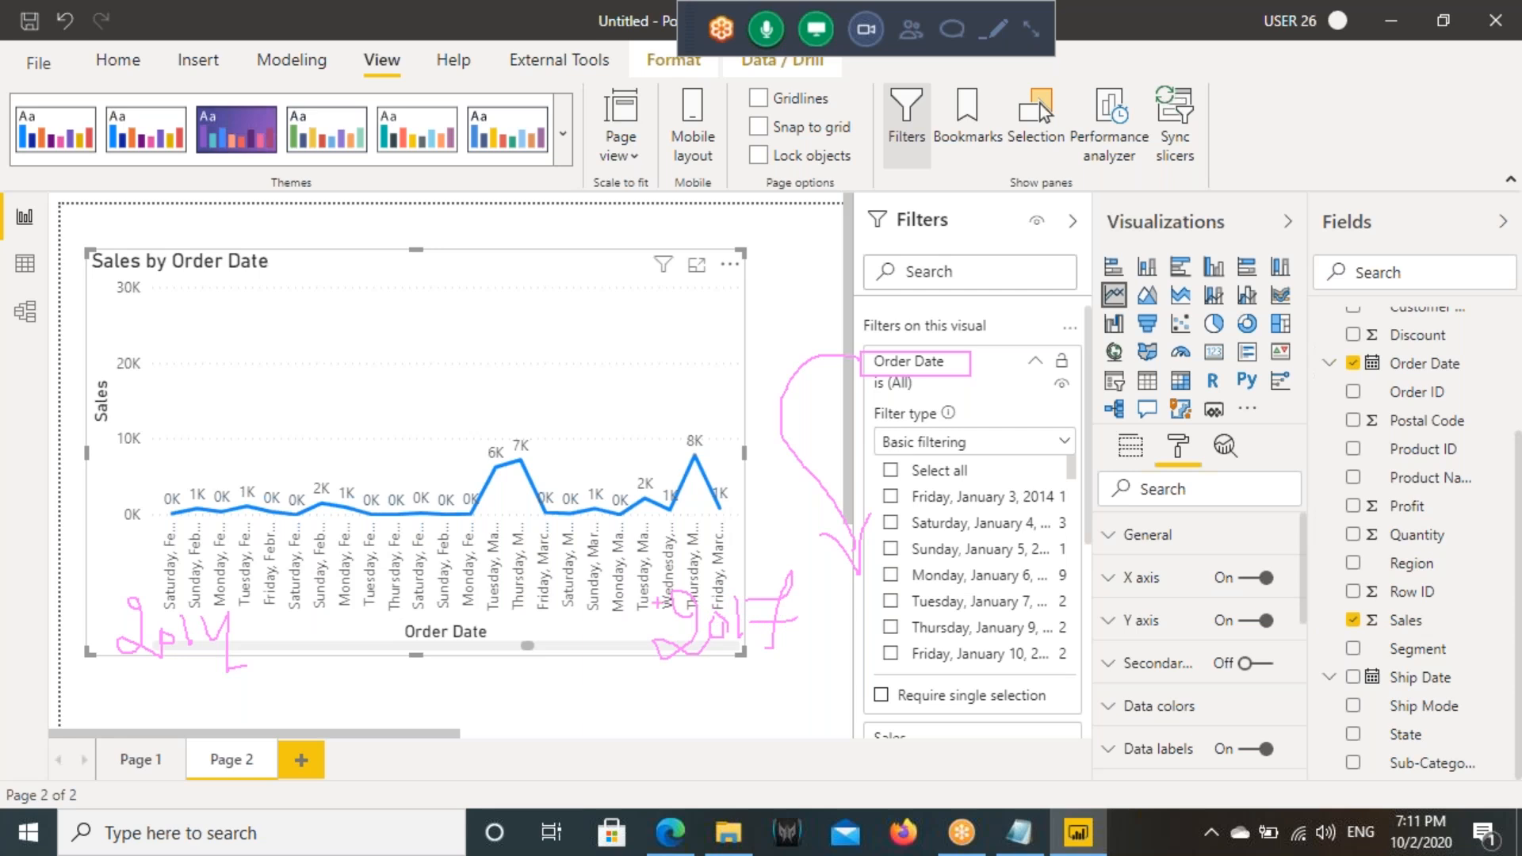
mouse_move(291, 649)
mouse_down()
mouse_move(617, 652)
mouse_move(584, 702)
mouse_up()
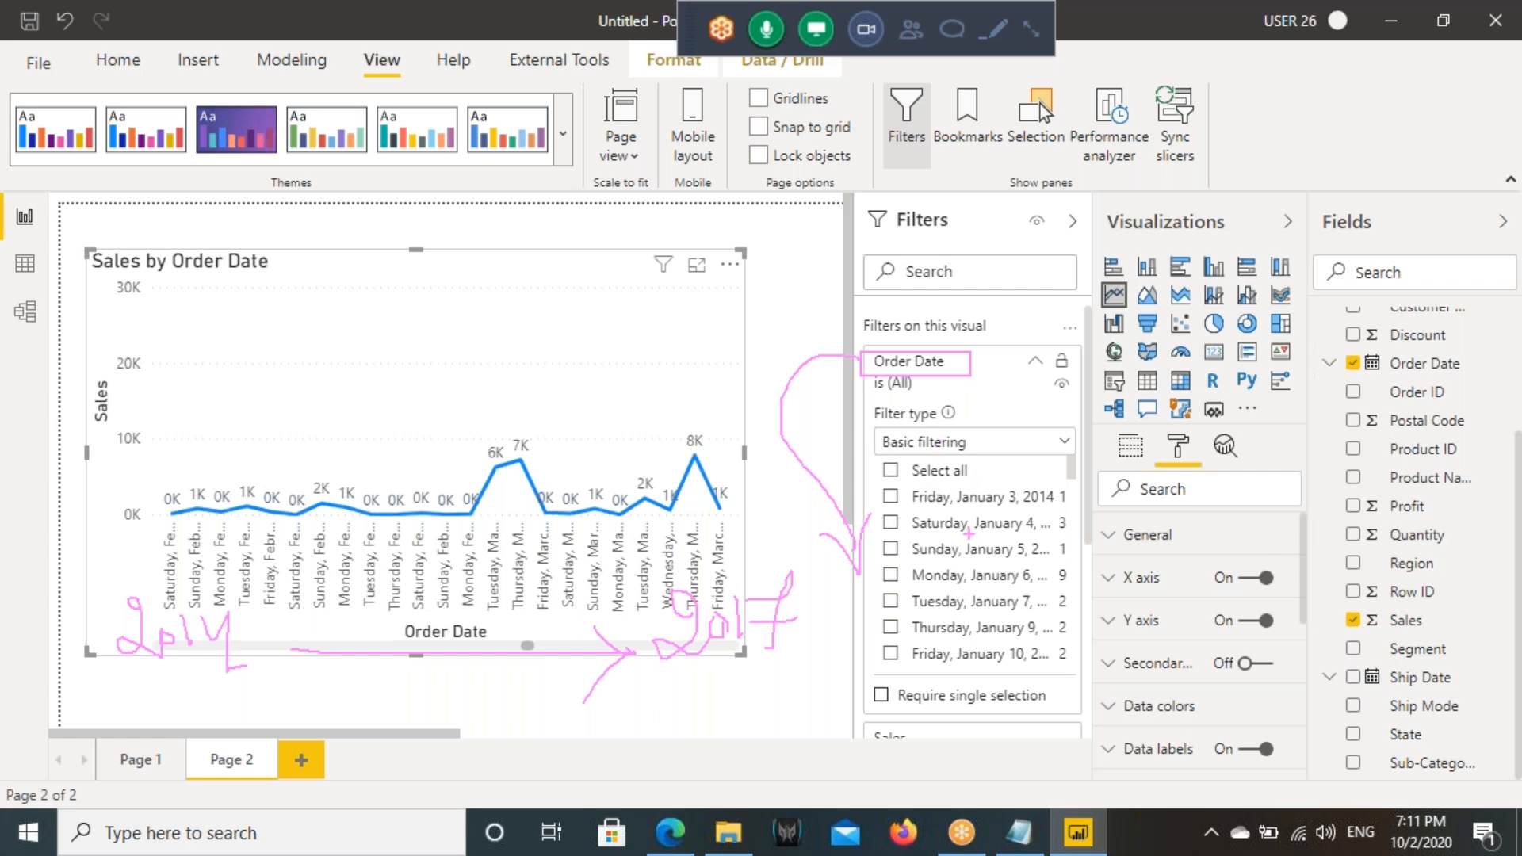
- Box the filter's list of dates and the Order Date name, then clear all the marks
mouse_move(882, 485)
mouse_down()
mouse_move(1040, 685)
mouse_move(1088, 699)
mouse_up()
drag(864, 347, 983, 378)
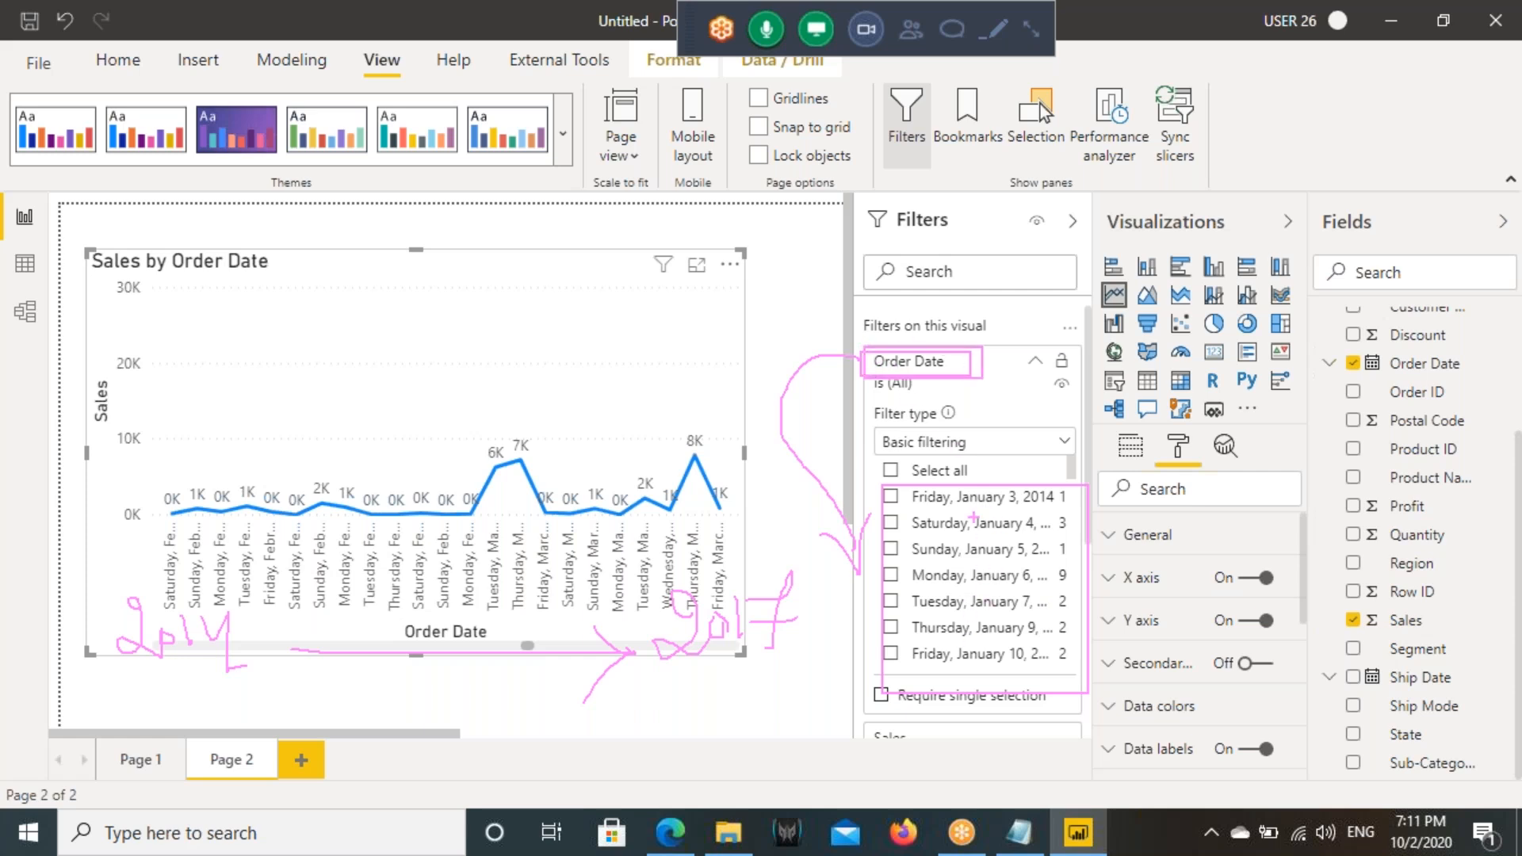
key(Escape)
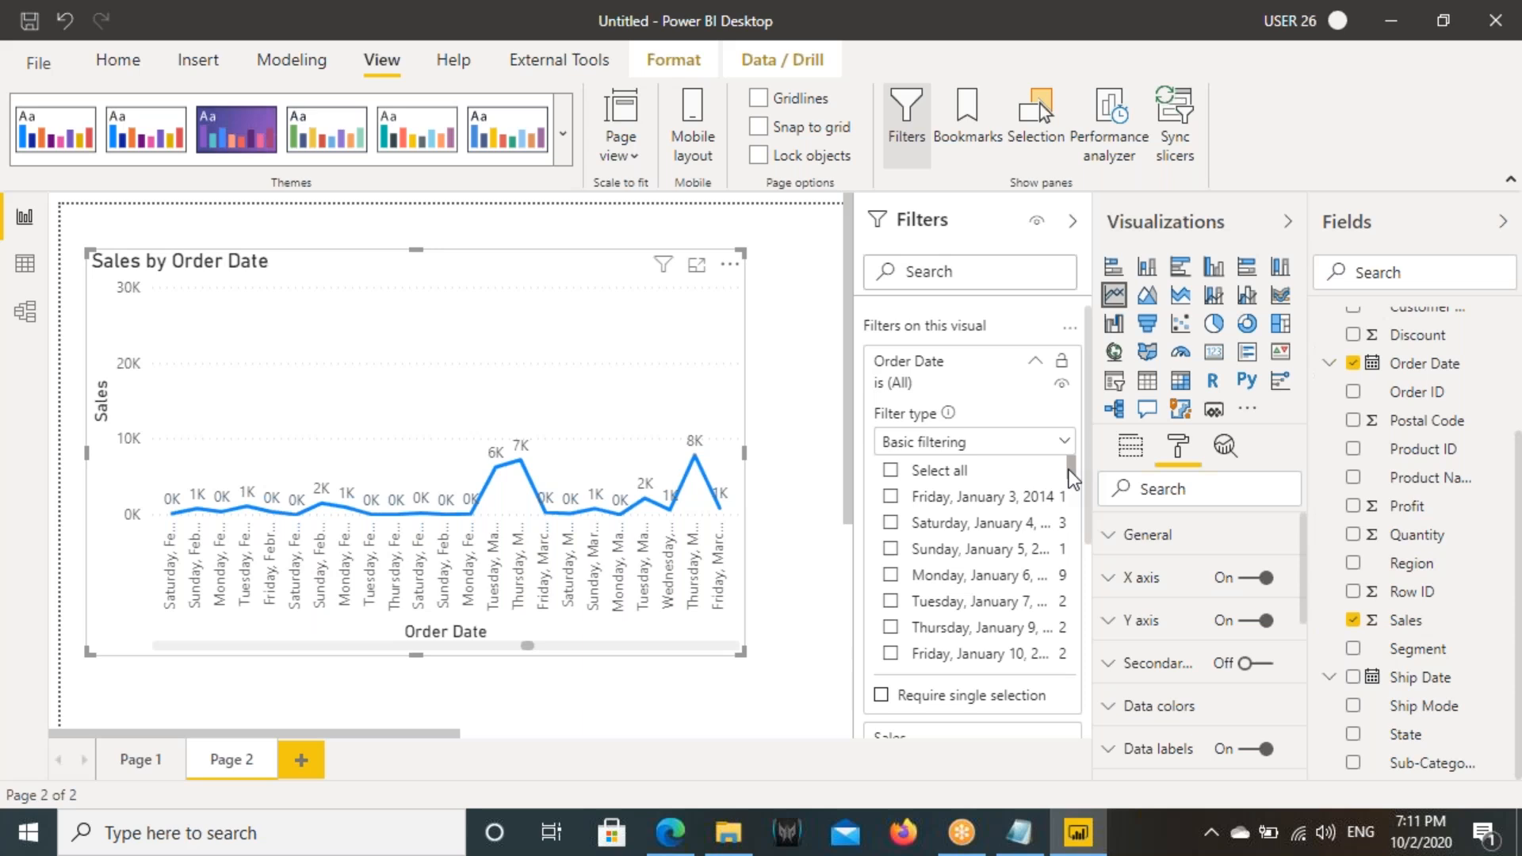
- Look through the dates offered by the Order Date filter, then set its filter type to Advanced filtering
drag(1072, 466, 1072, 574)
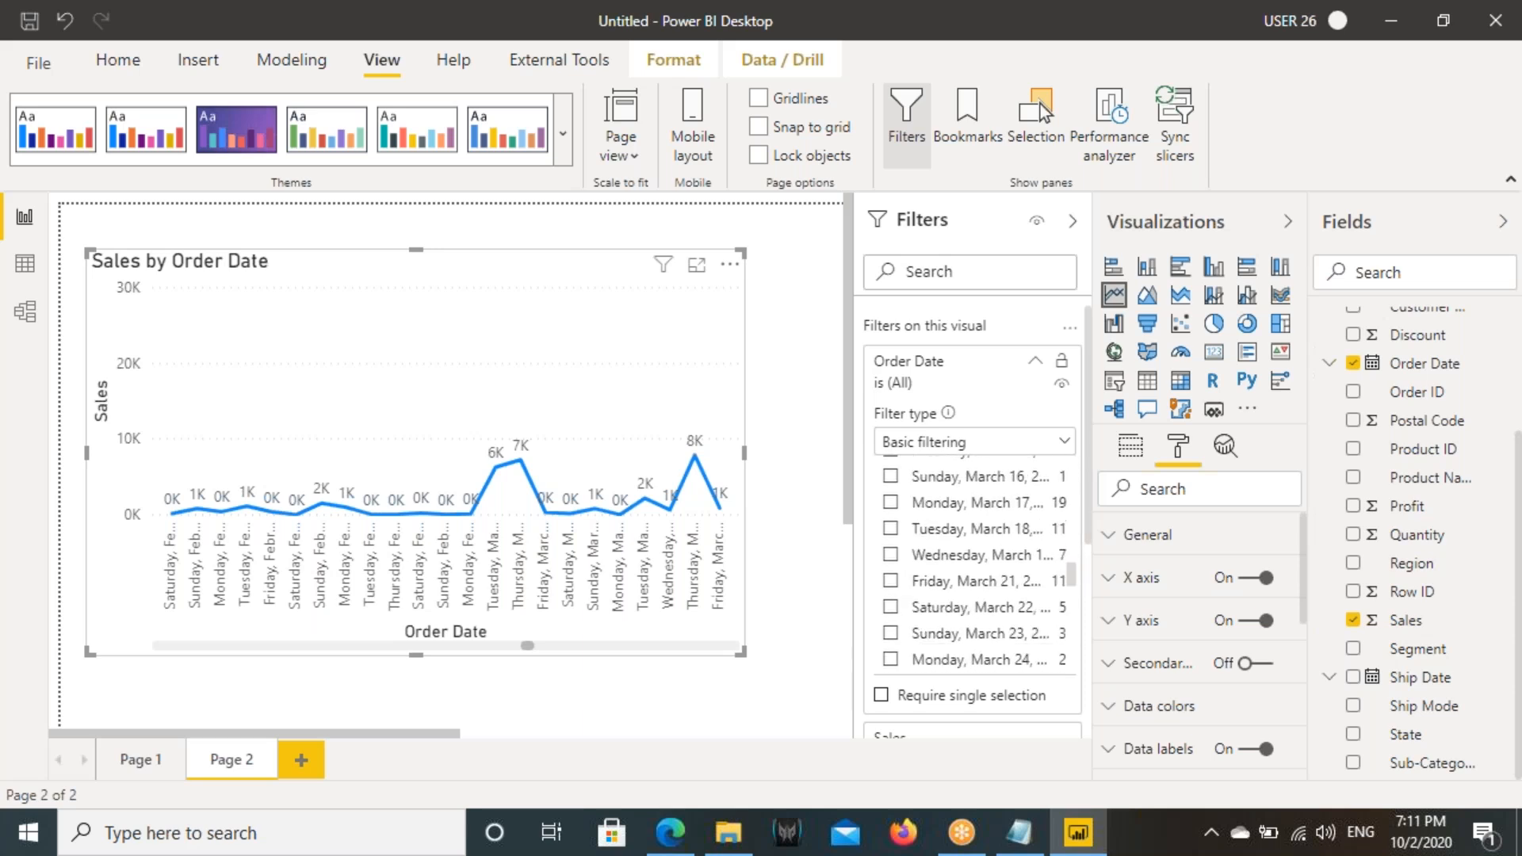
scroll(951, 547, up, 10)
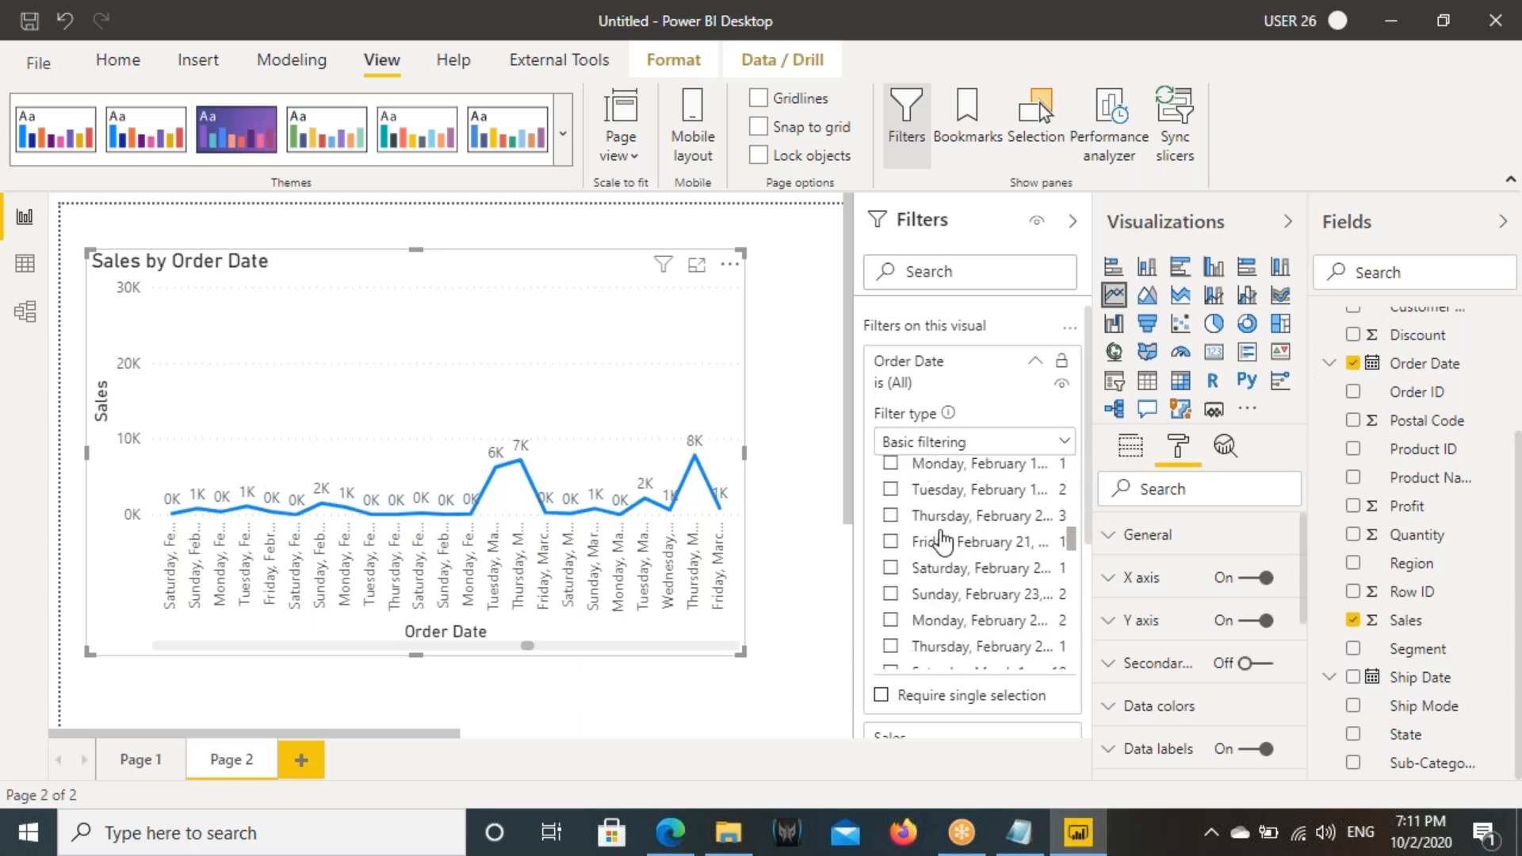
scroll(909, 524, up, 3)
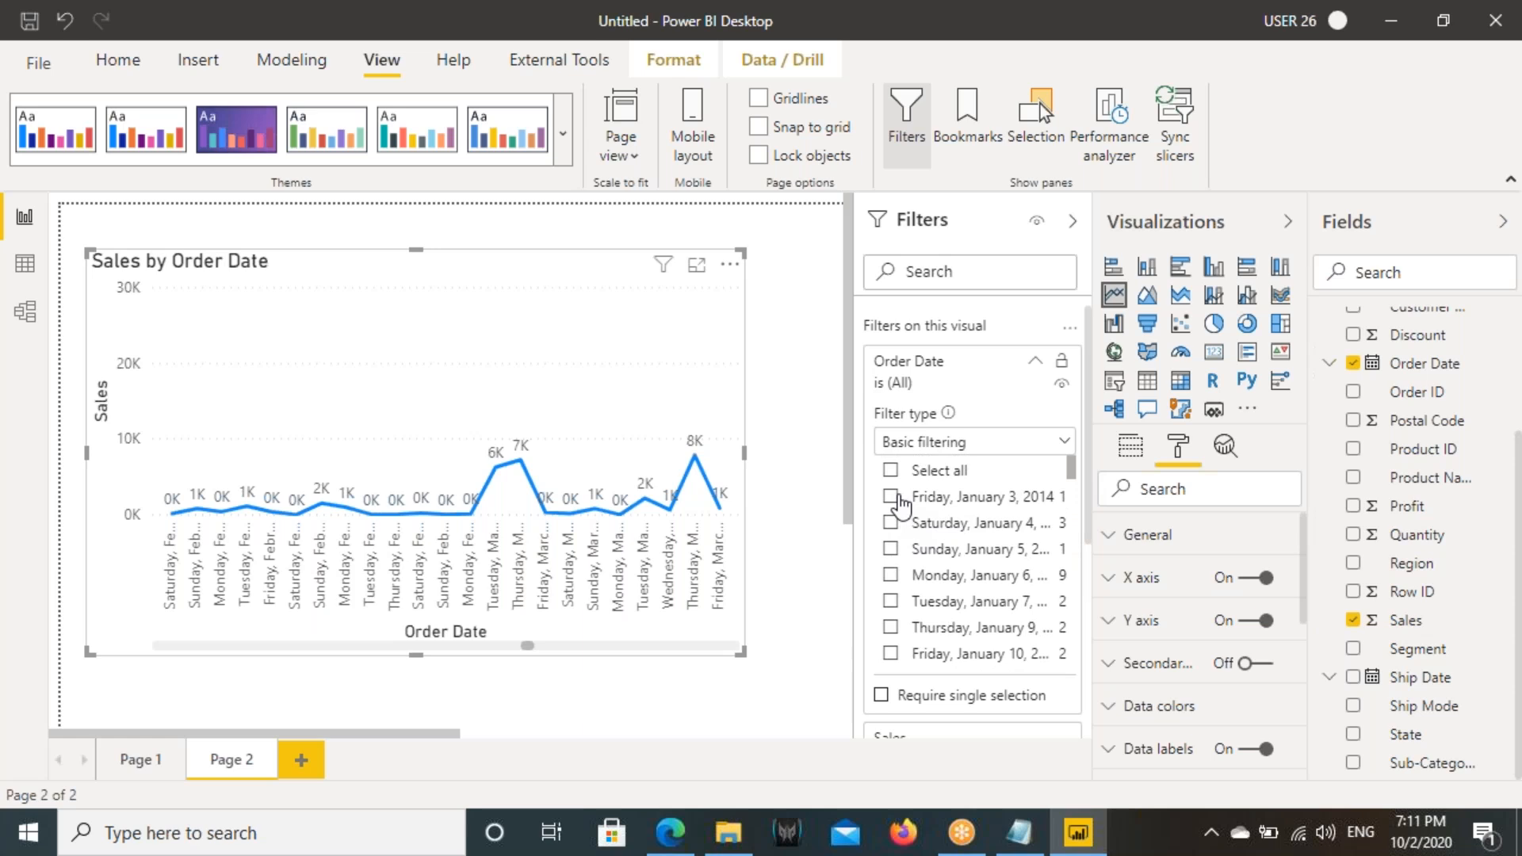
click(936, 444)
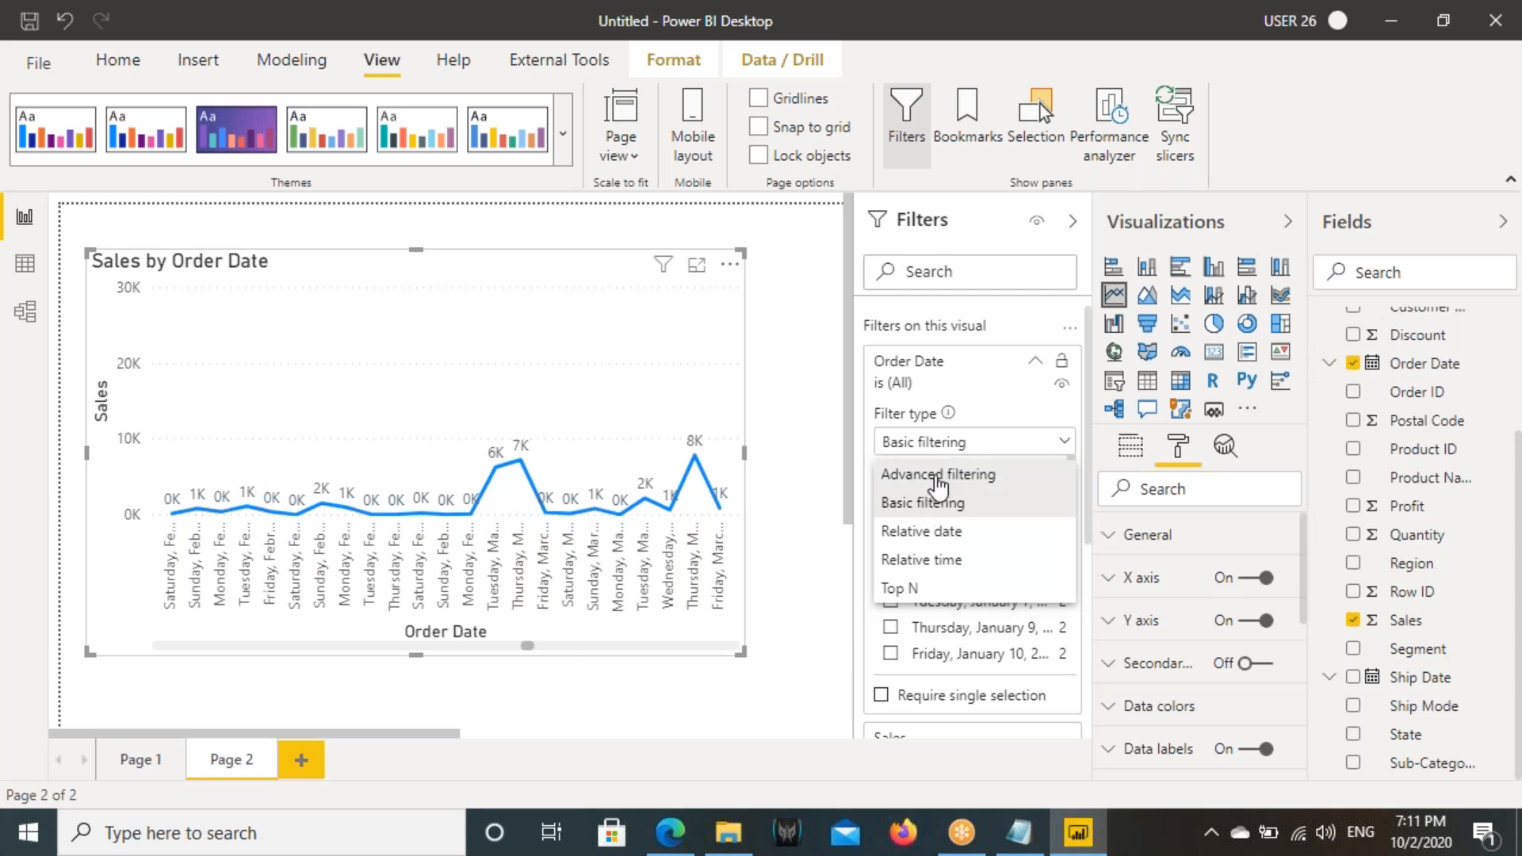
click(934, 475)
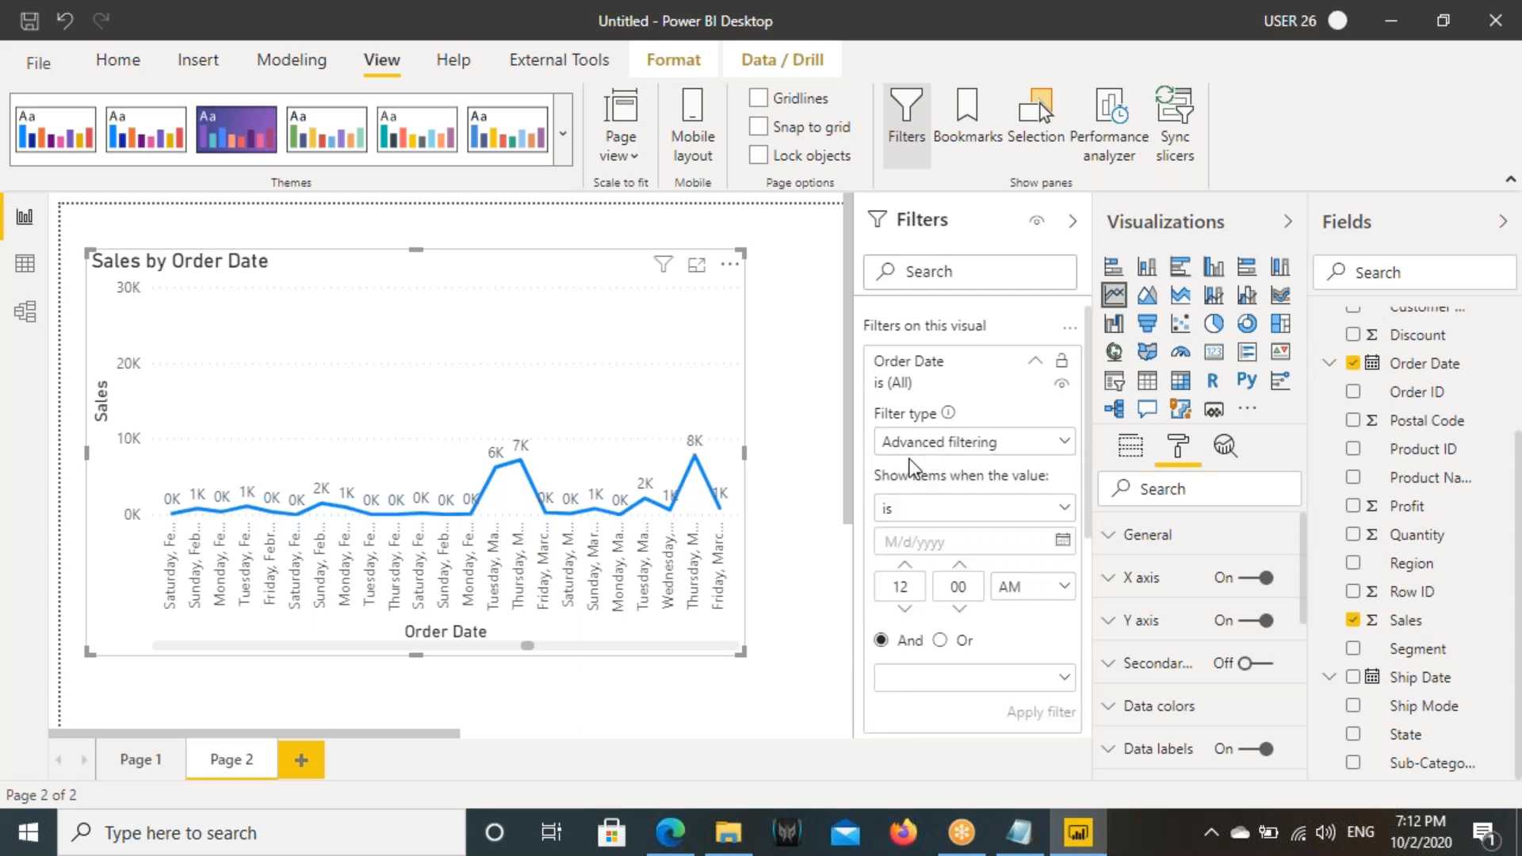
- Box the Advanced filtering type and the Order Date filter name with the annotation pen
mouse_move(878, 423)
mouse_down()
mouse_move(955, 451)
mouse_move(1067, 459)
mouse_up()
drag(864, 354, 977, 373)
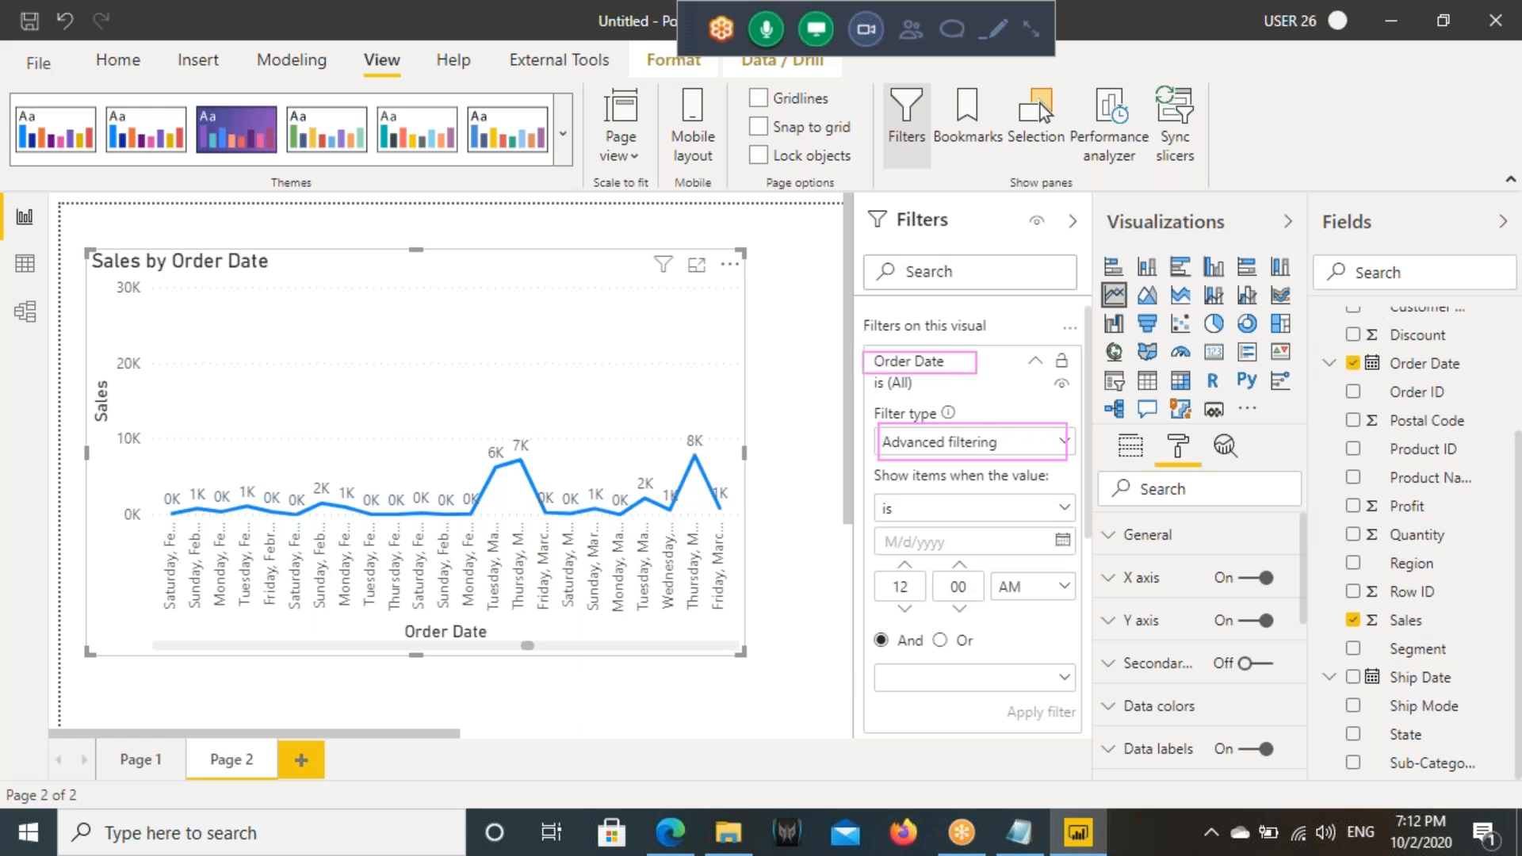
drag(882, 422, 1053, 460)
- Mark the comparison conditions offered by the Order Date filter, clear the marks, and choose the condition "is"
click(1063, 509)
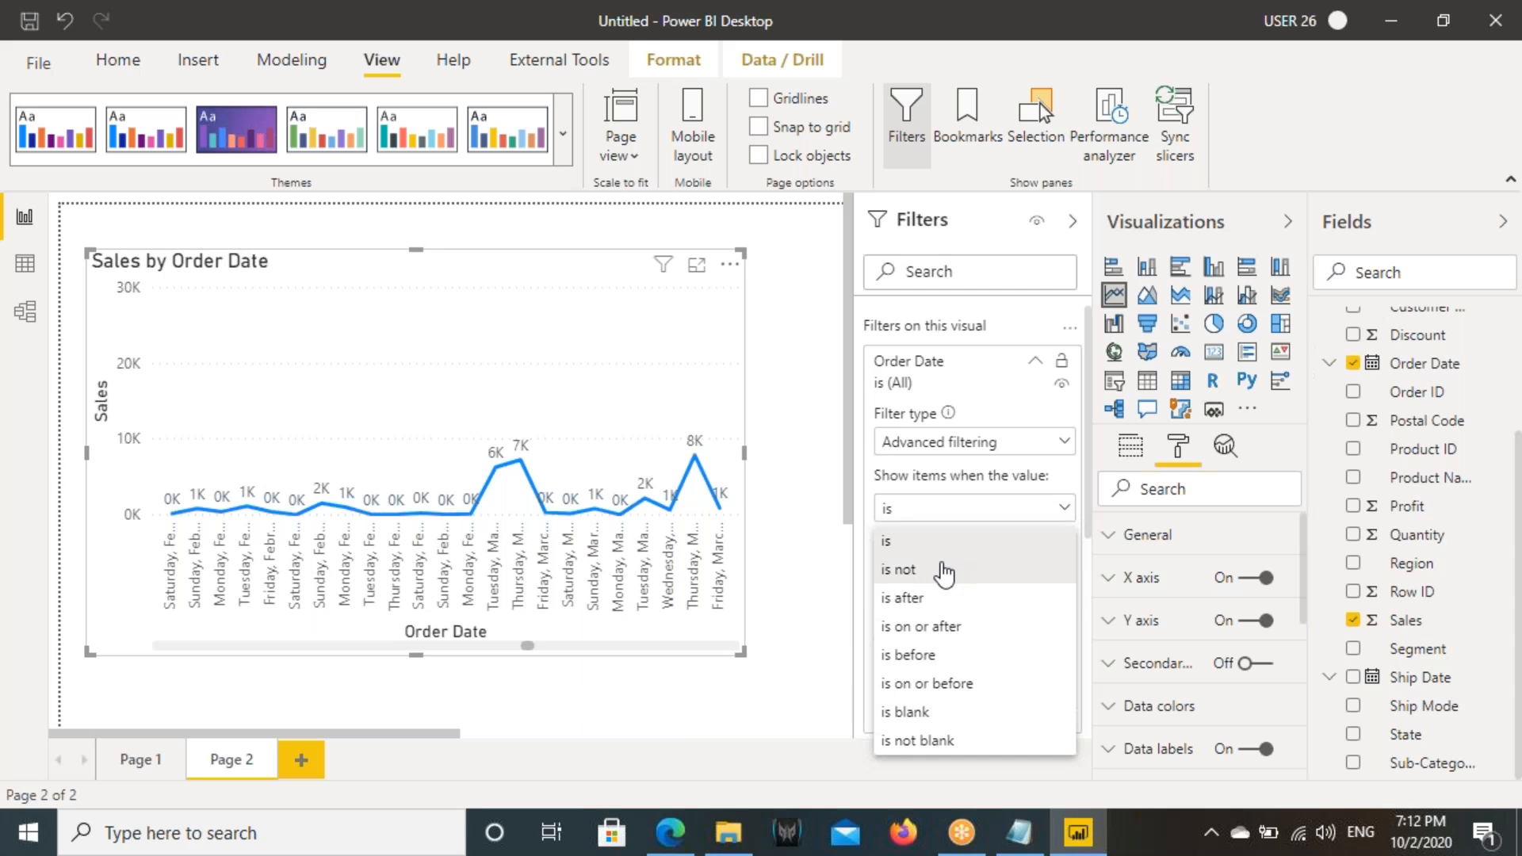
key(ctrl+alt+d)
mouse_move(878, 523)
mouse_down()
mouse_move(1030, 717)
mouse_move(1025, 682)
mouse_up()
drag(876, 579, 990, 575)
mouse_move(856, 612)
mouse_down()
mouse_move(995, 602)
mouse_move(1047, 634)
mouse_up()
drag(932, 676, 1026, 691)
mouse_move(877, 701)
mouse_down()
mouse_move(960, 731)
mouse_move(983, 761)
mouse_up()
key(Escape)
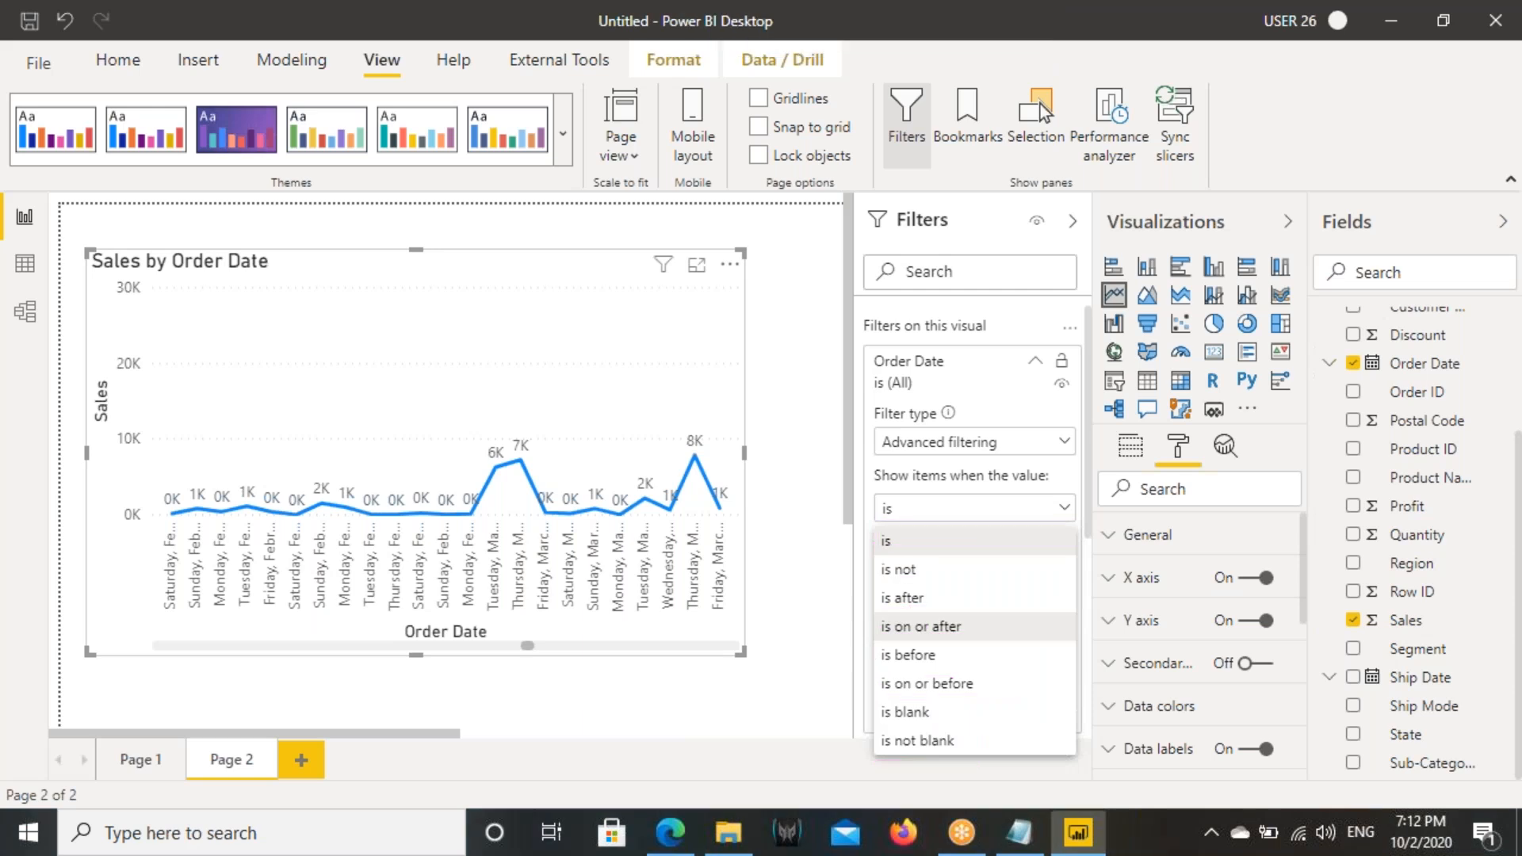
click(890, 542)
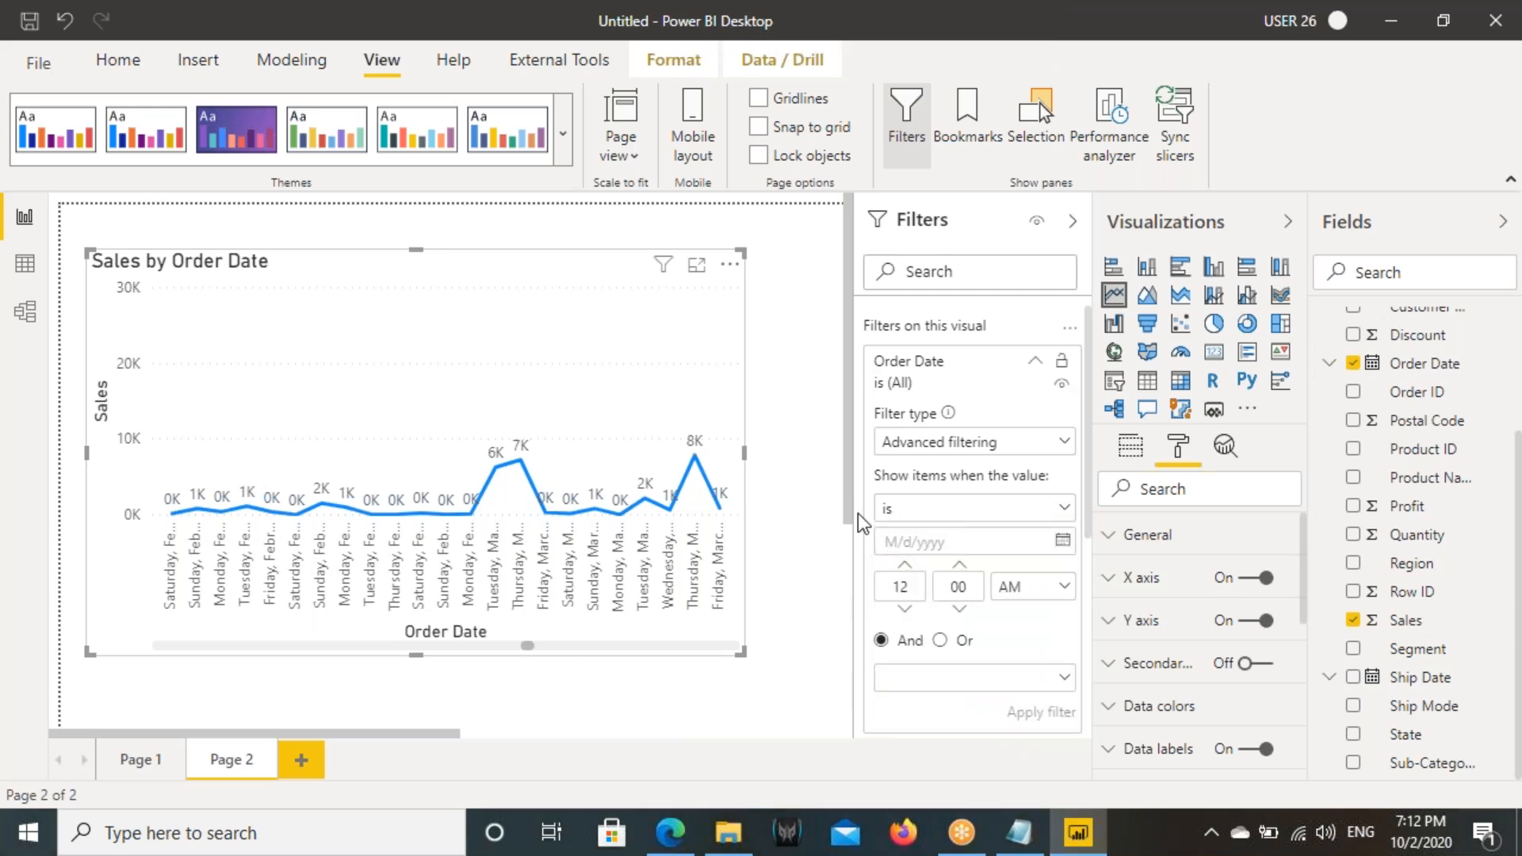
- Set the Order Date filter condition to "is" with the date 8/17/2016 and apply the filter
click(959, 508)
click(908, 544)
click(1060, 551)
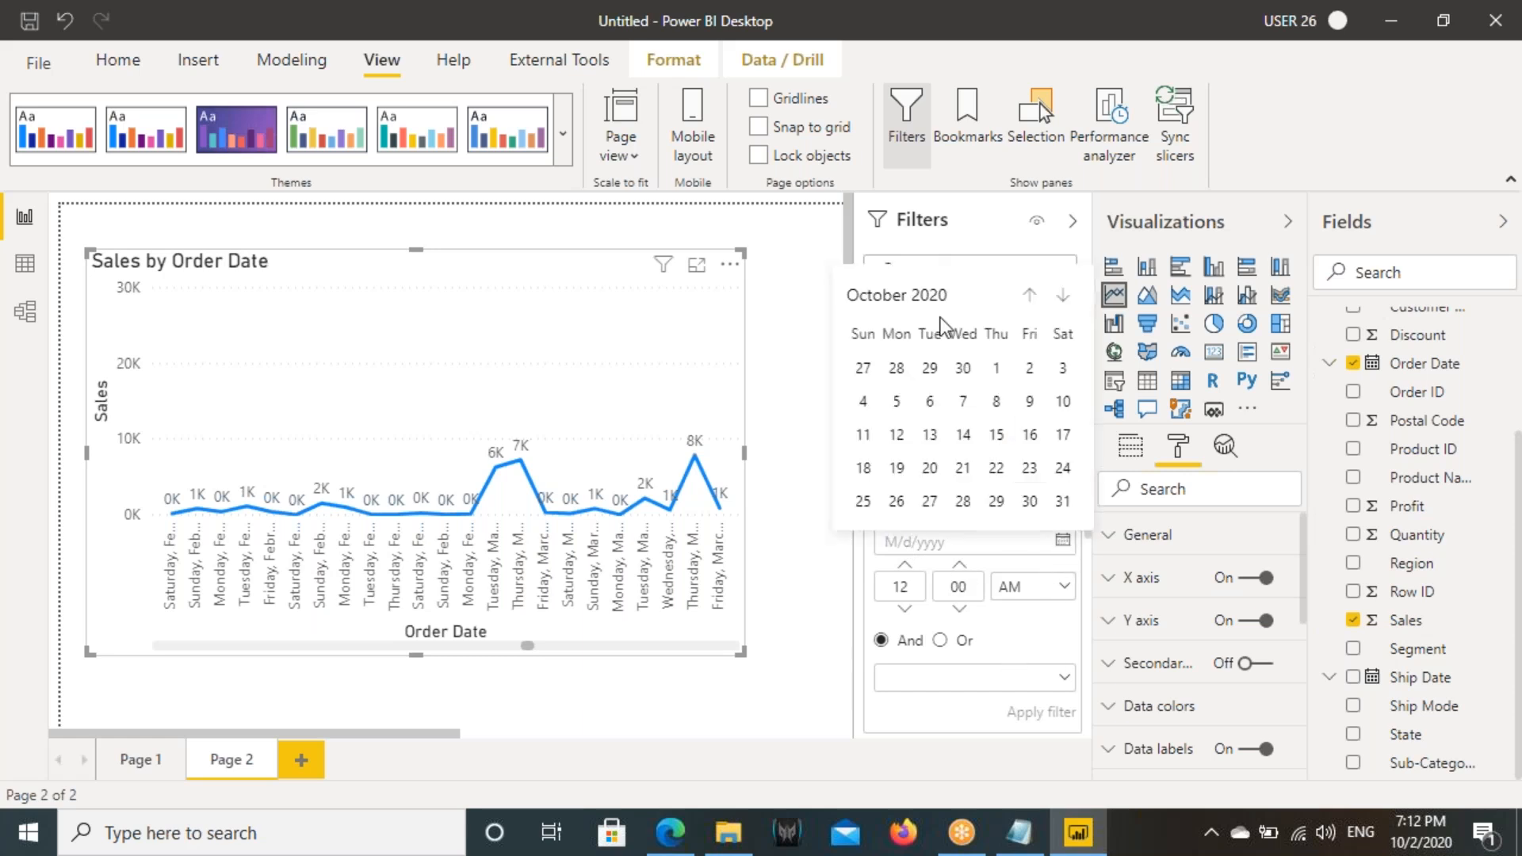
click(877, 300)
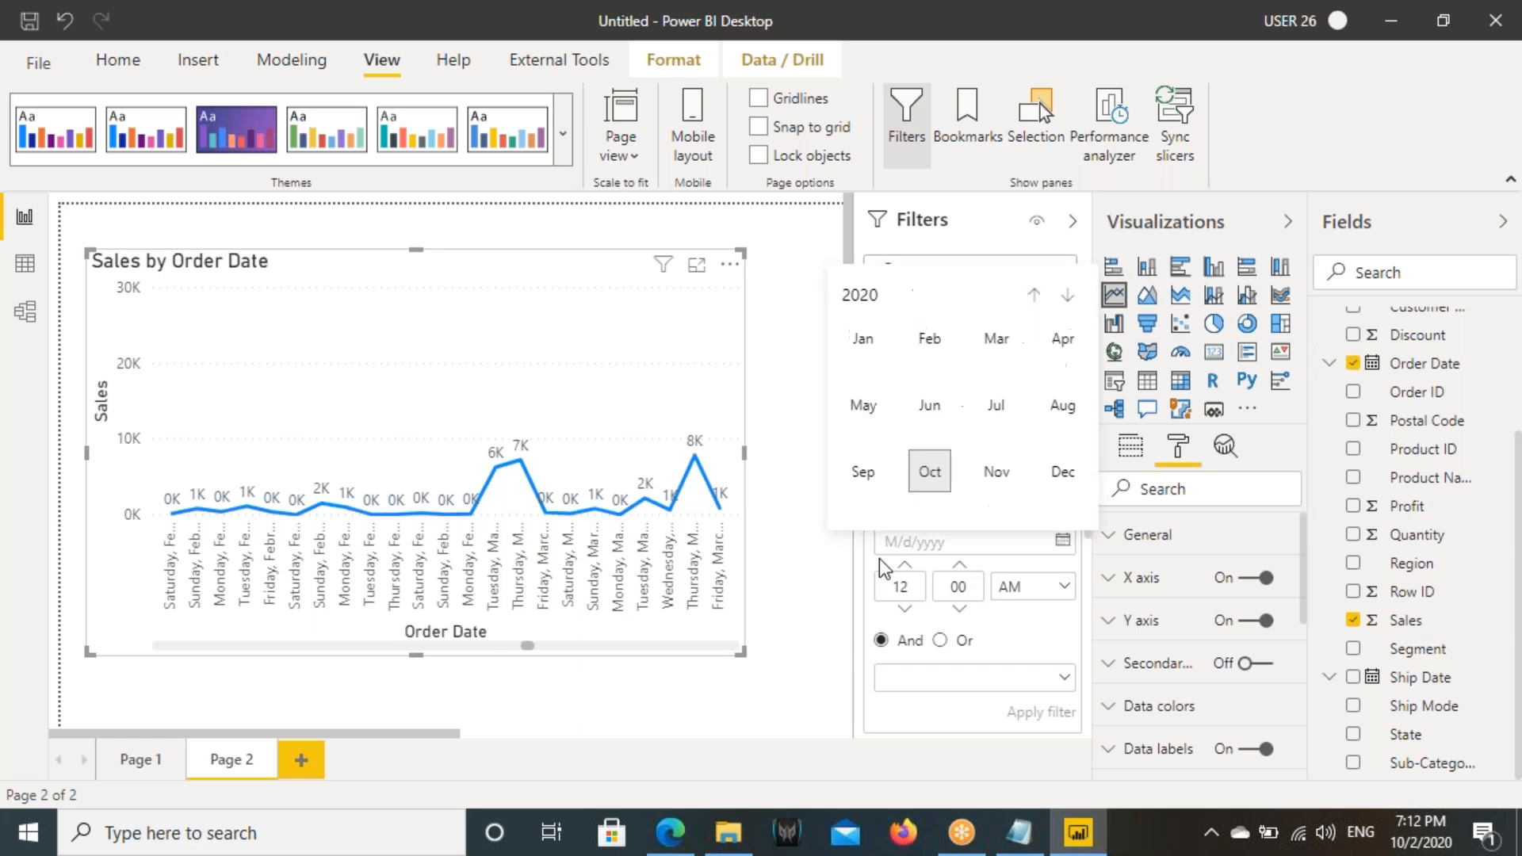
click(1032, 296)
click(1034, 296)
click(1033, 296)
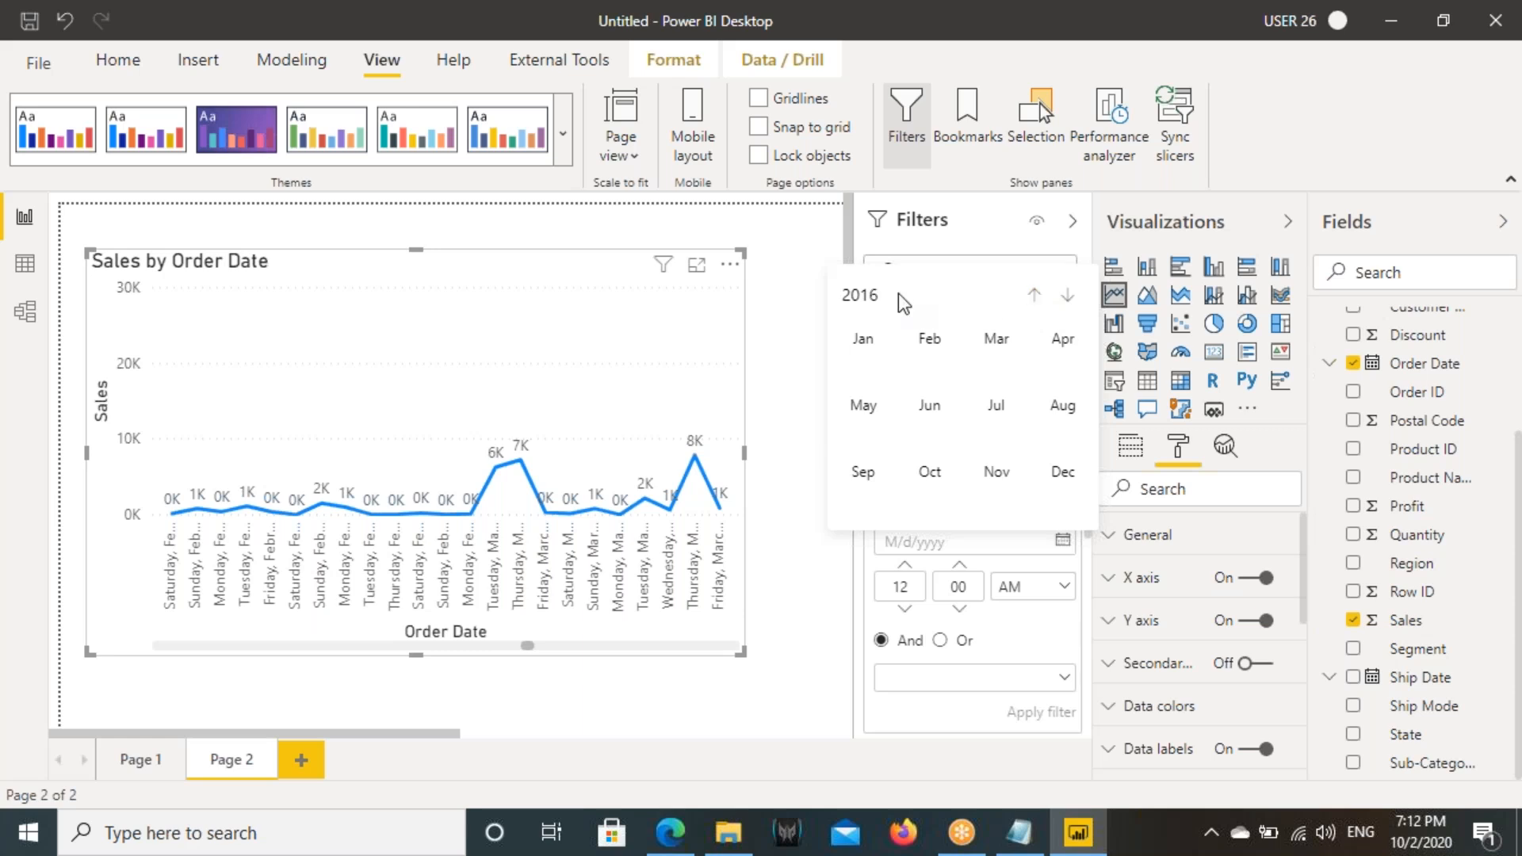
click(1051, 411)
click(966, 442)
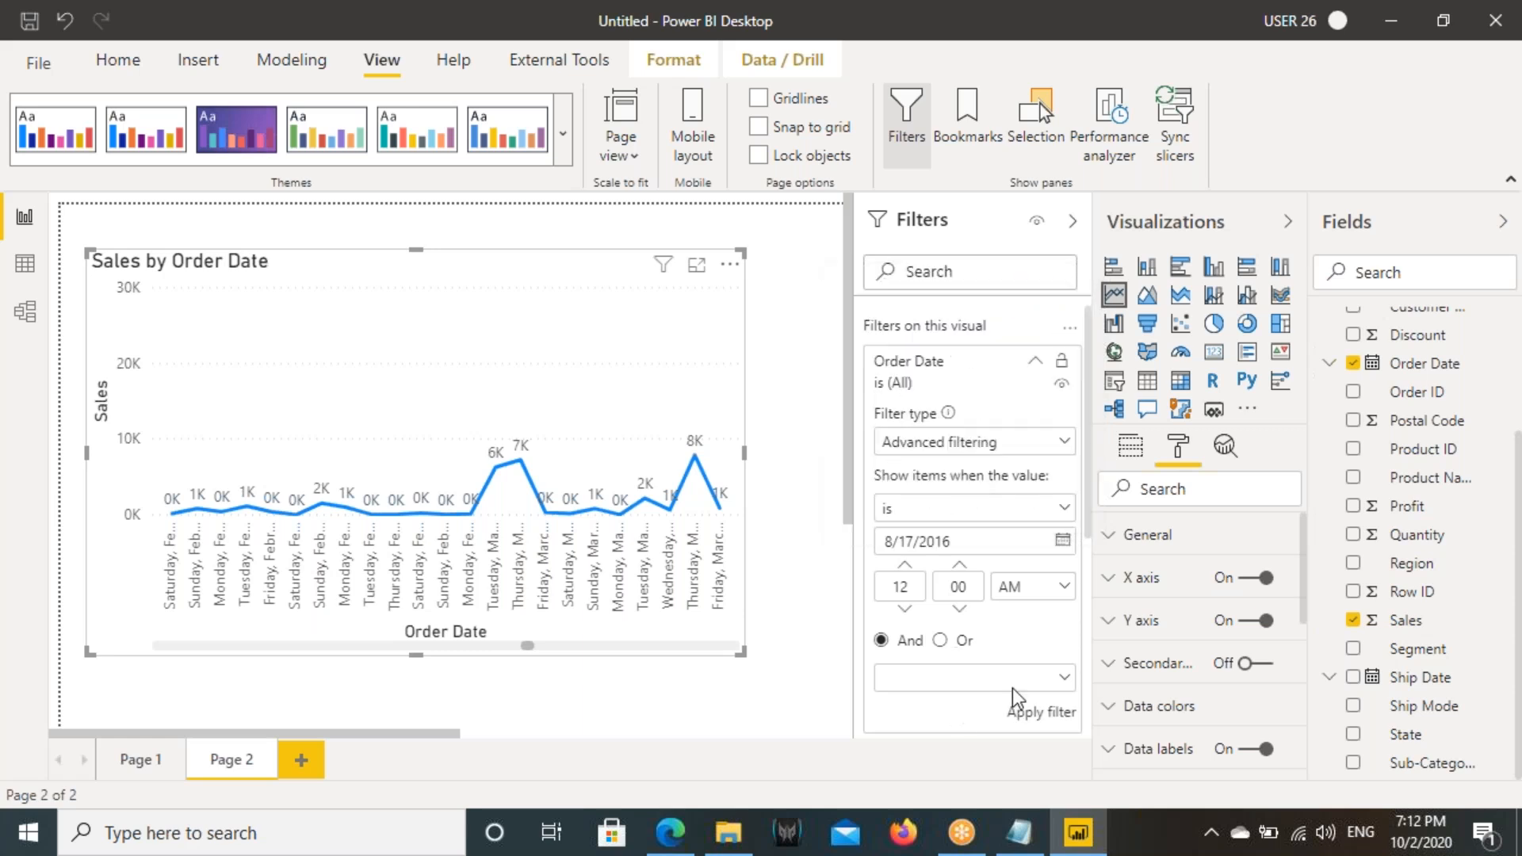
click(1046, 713)
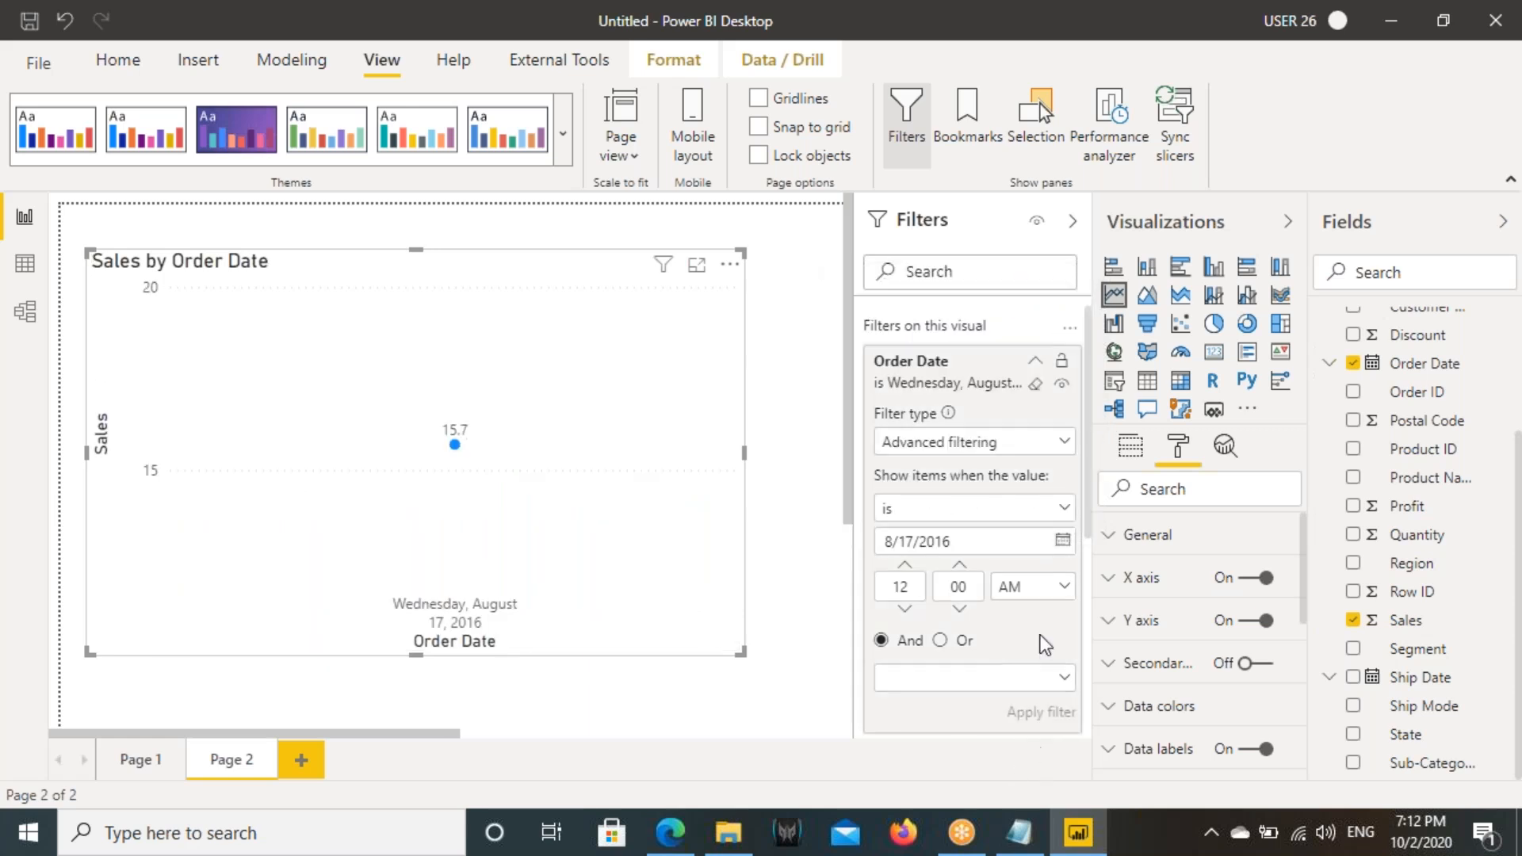
- Read the filtered data point's details, box the filter's "is" condition and 8/17/2016 date, and clear the marks
mouse_move(455, 452)
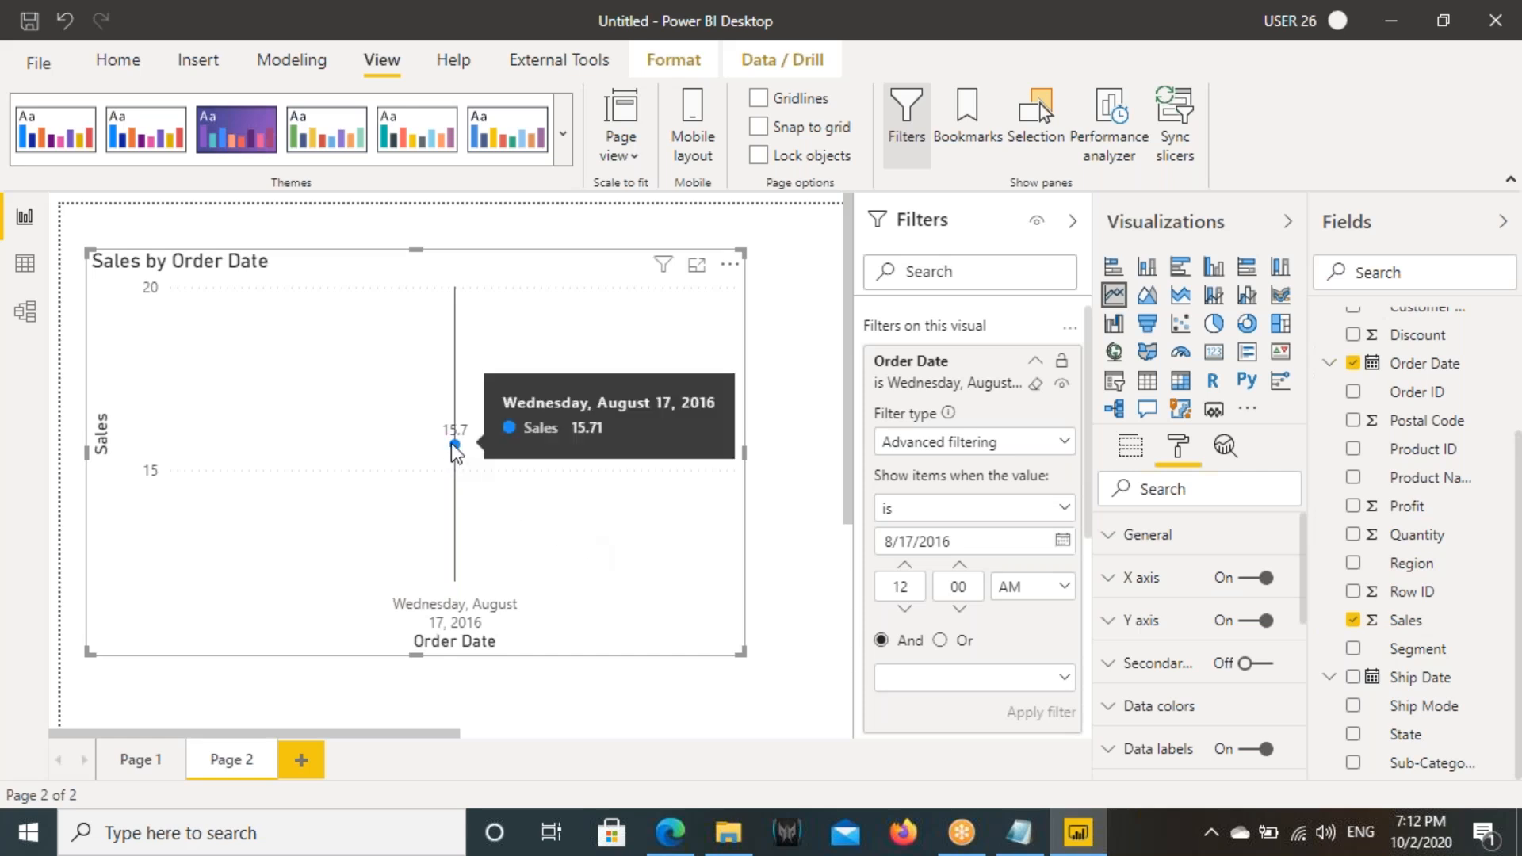
drag(868, 491, 969, 524)
drag(874, 527, 983, 558)
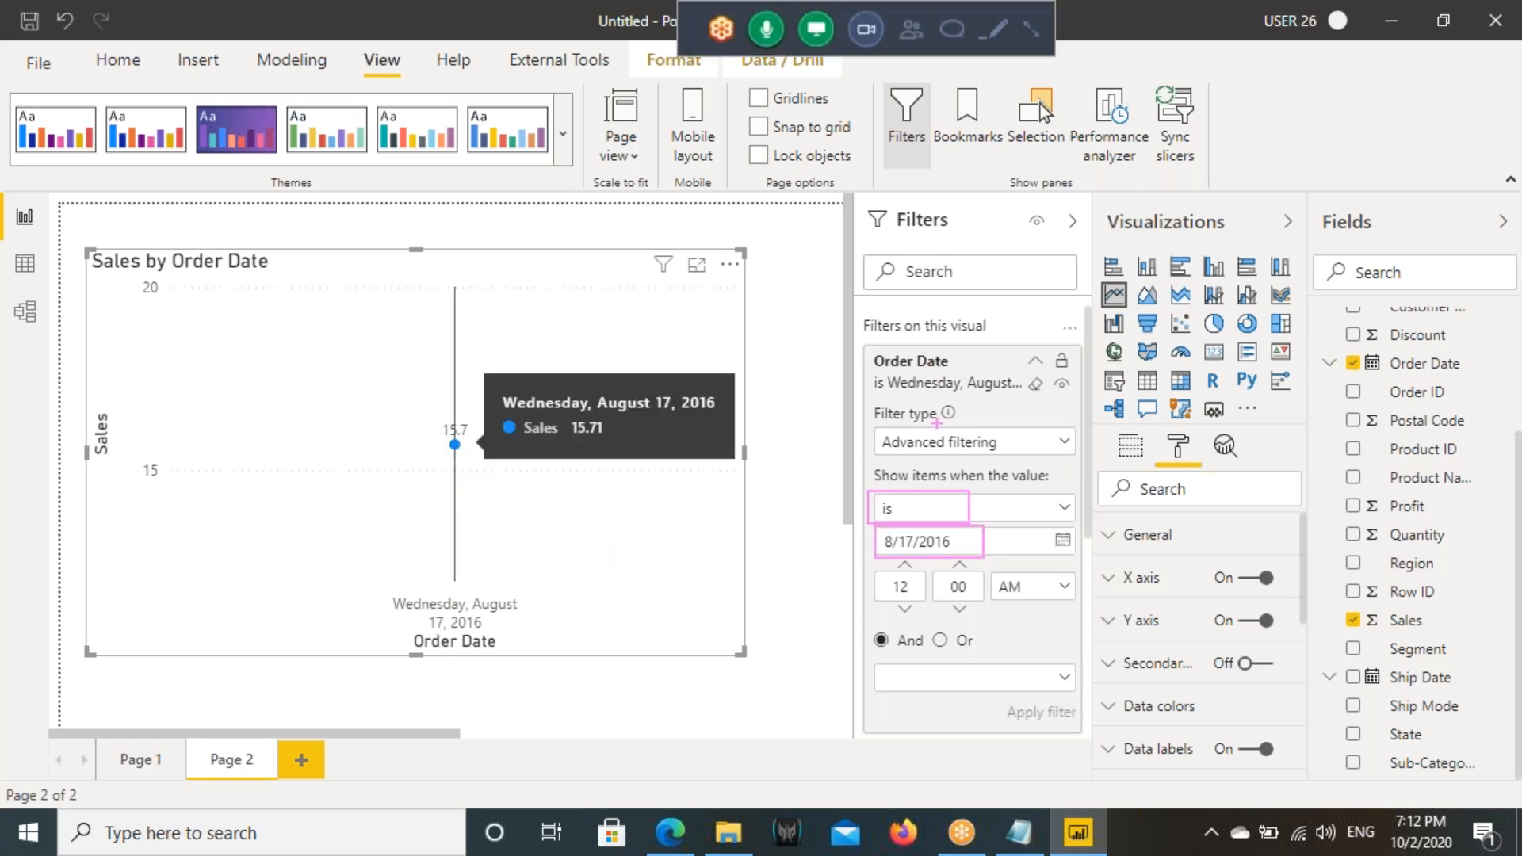
key(Escape)
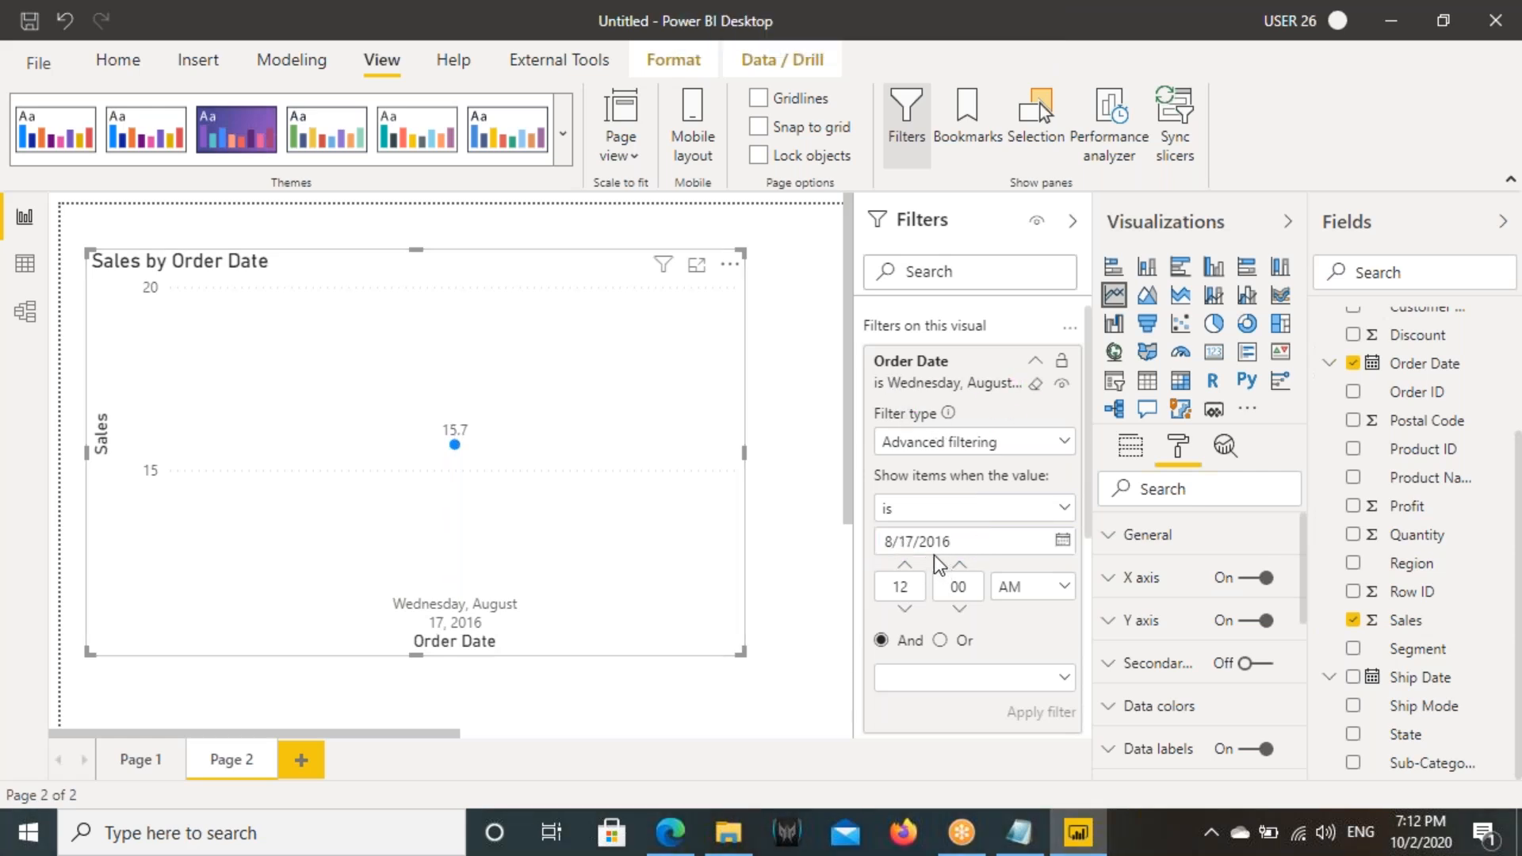
- Add a new report page and set its page view to actual size
click(301, 760)
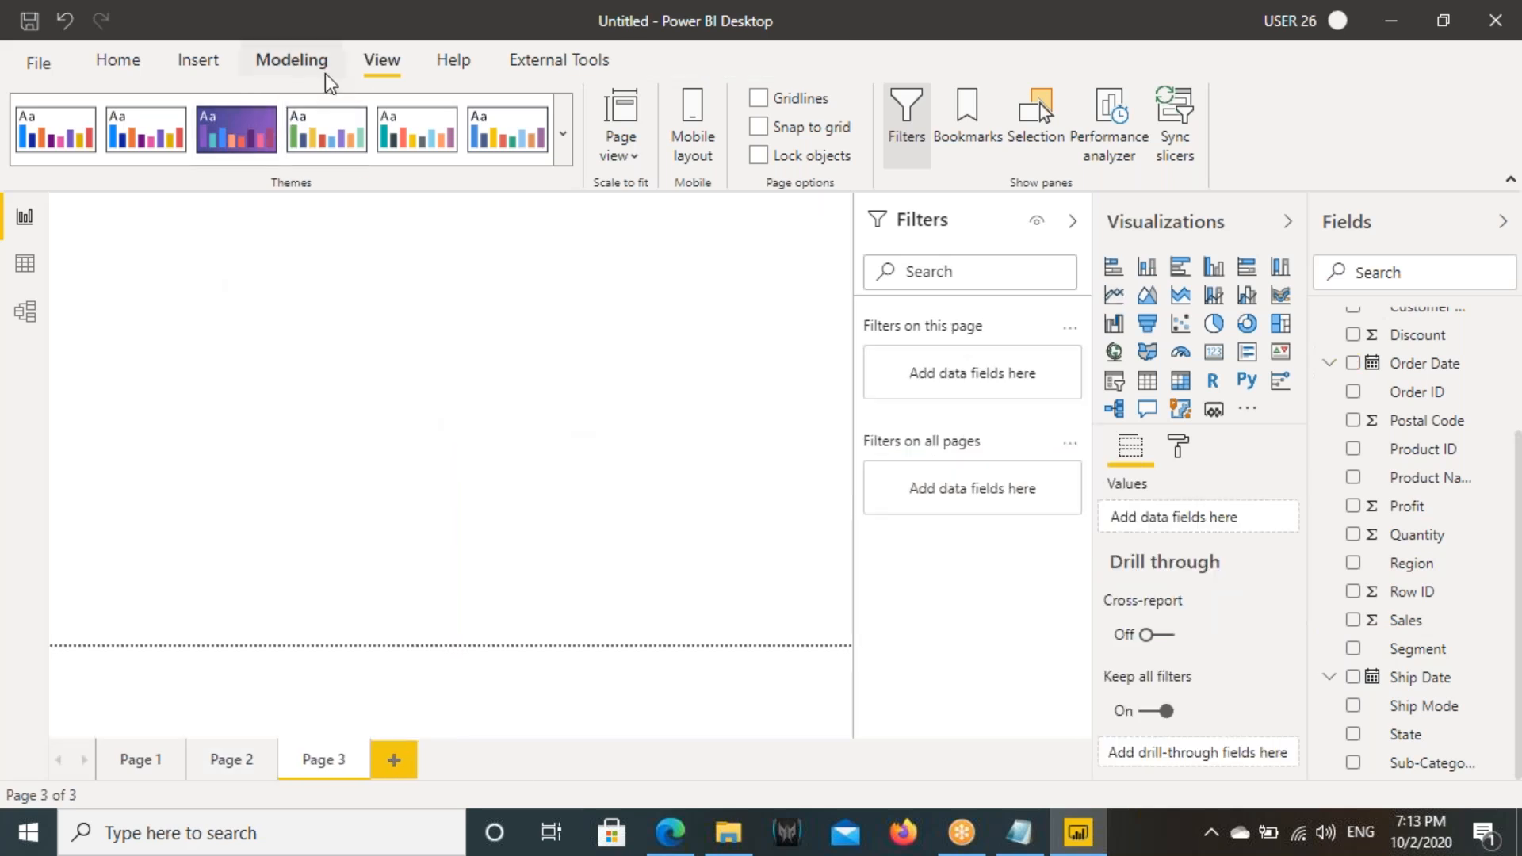
click(631, 152)
click(650, 272)
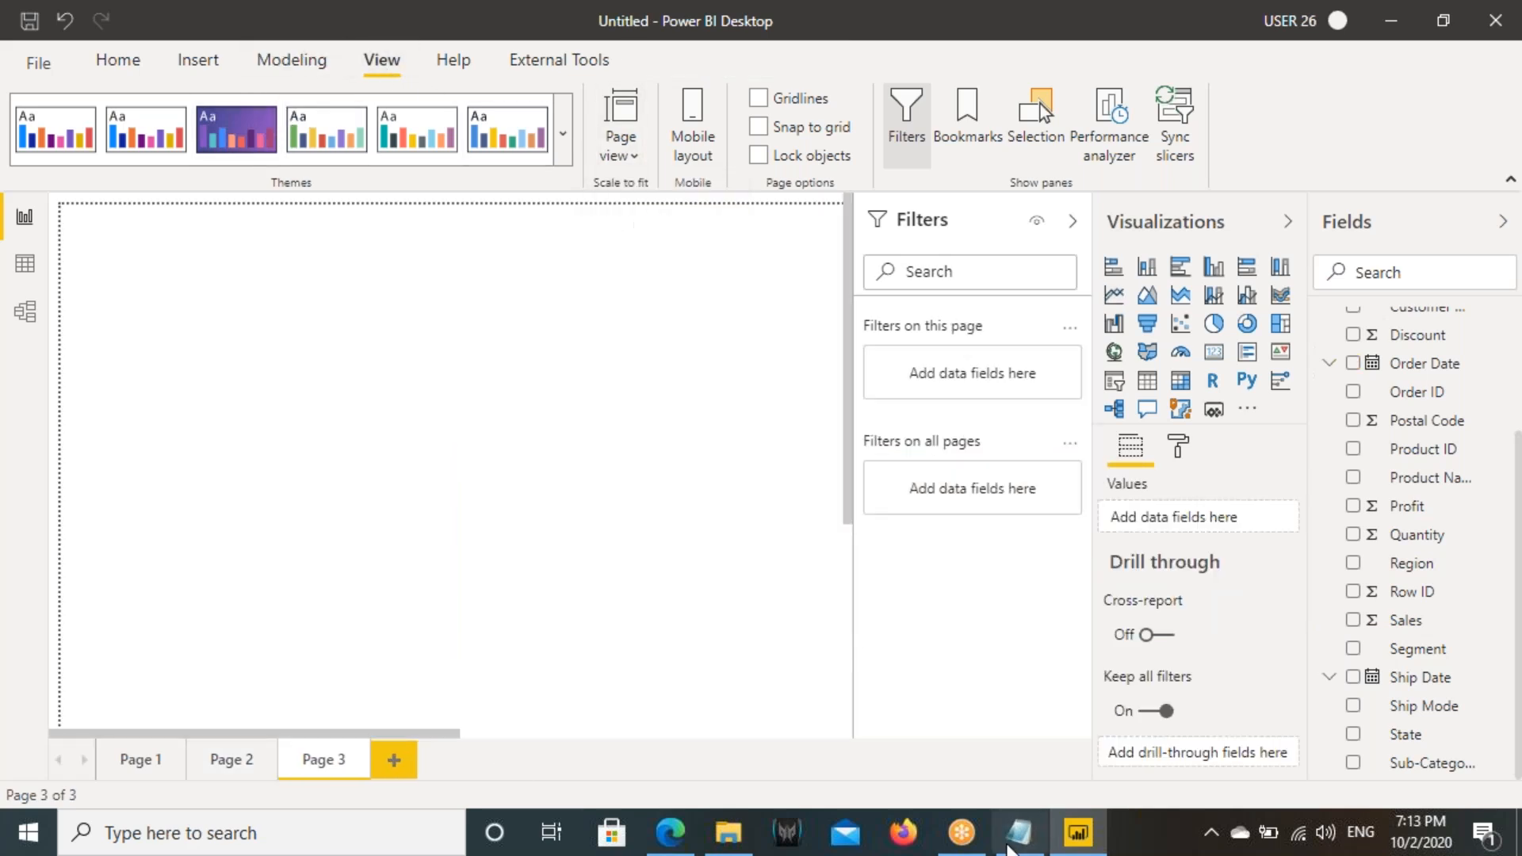
- Switch to Notepad and start a new note line reading "Create a Card Visual" below "OrderDate wise Sales"
click(1018, 832)
key(Return)
key(Return)
text(Create a Cad+)
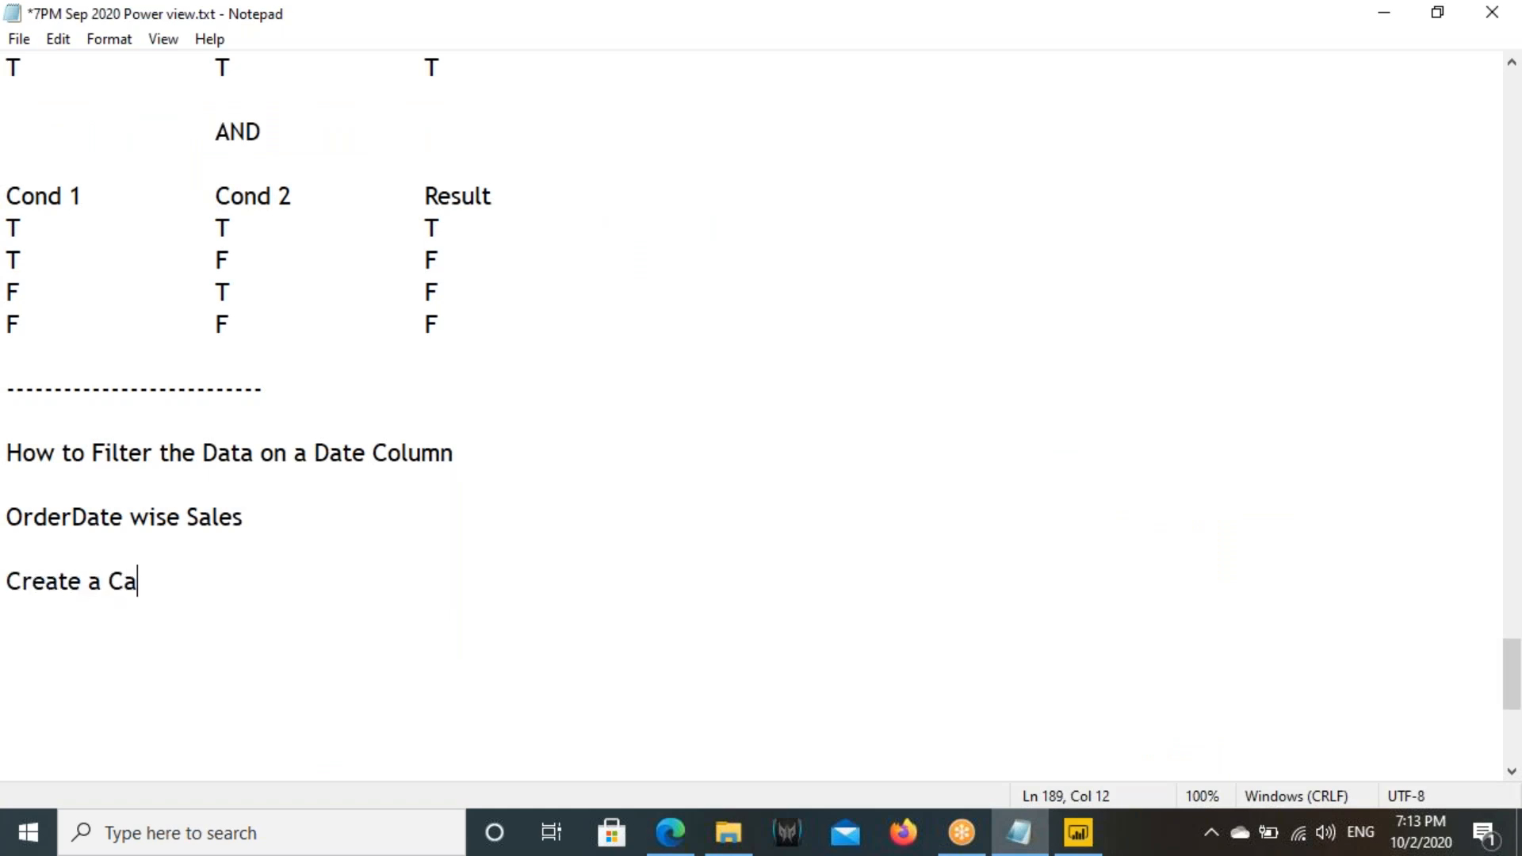
key(BackSpace)
key(BackSpace)
text(rd Visual)
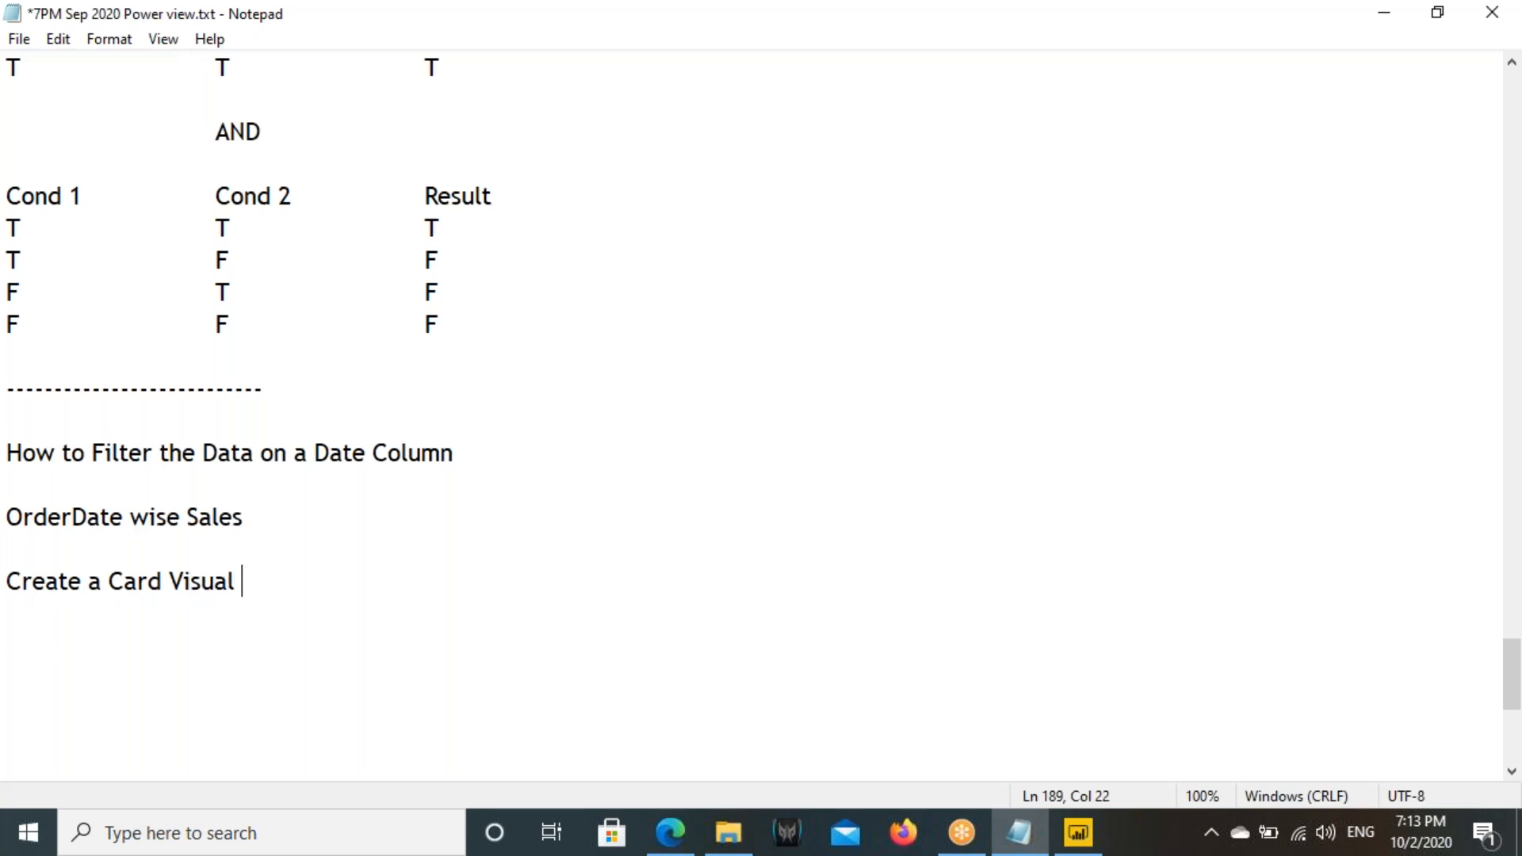
text( a)
- Continue the note line with "to Show Sum Of Sales for Order Date"
key(BackSpace)
text(to Show Sum S)
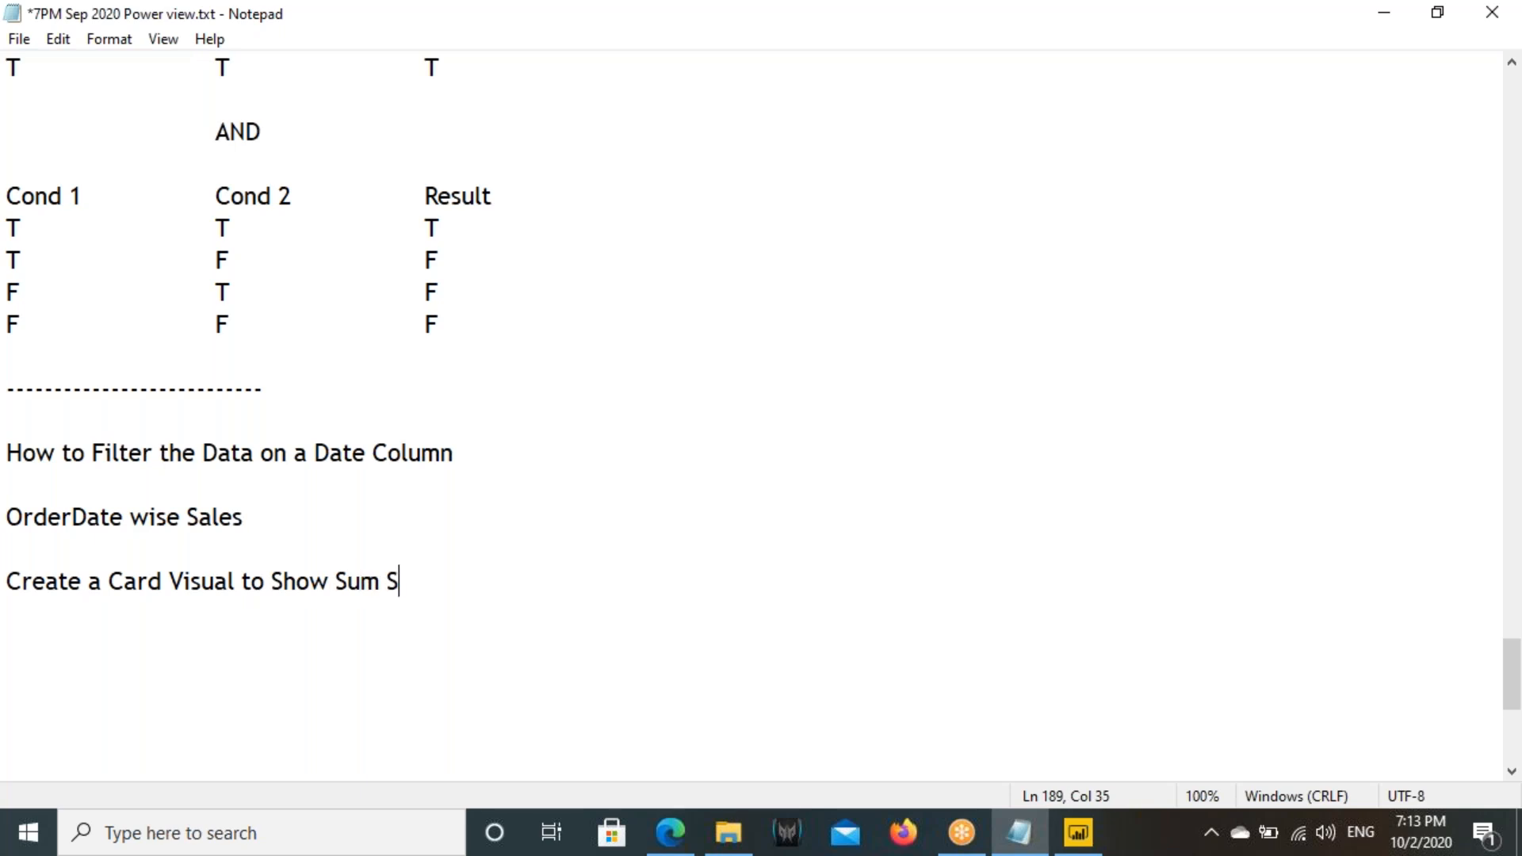
key(BackSpace)
text(Of Sales for Order Date)
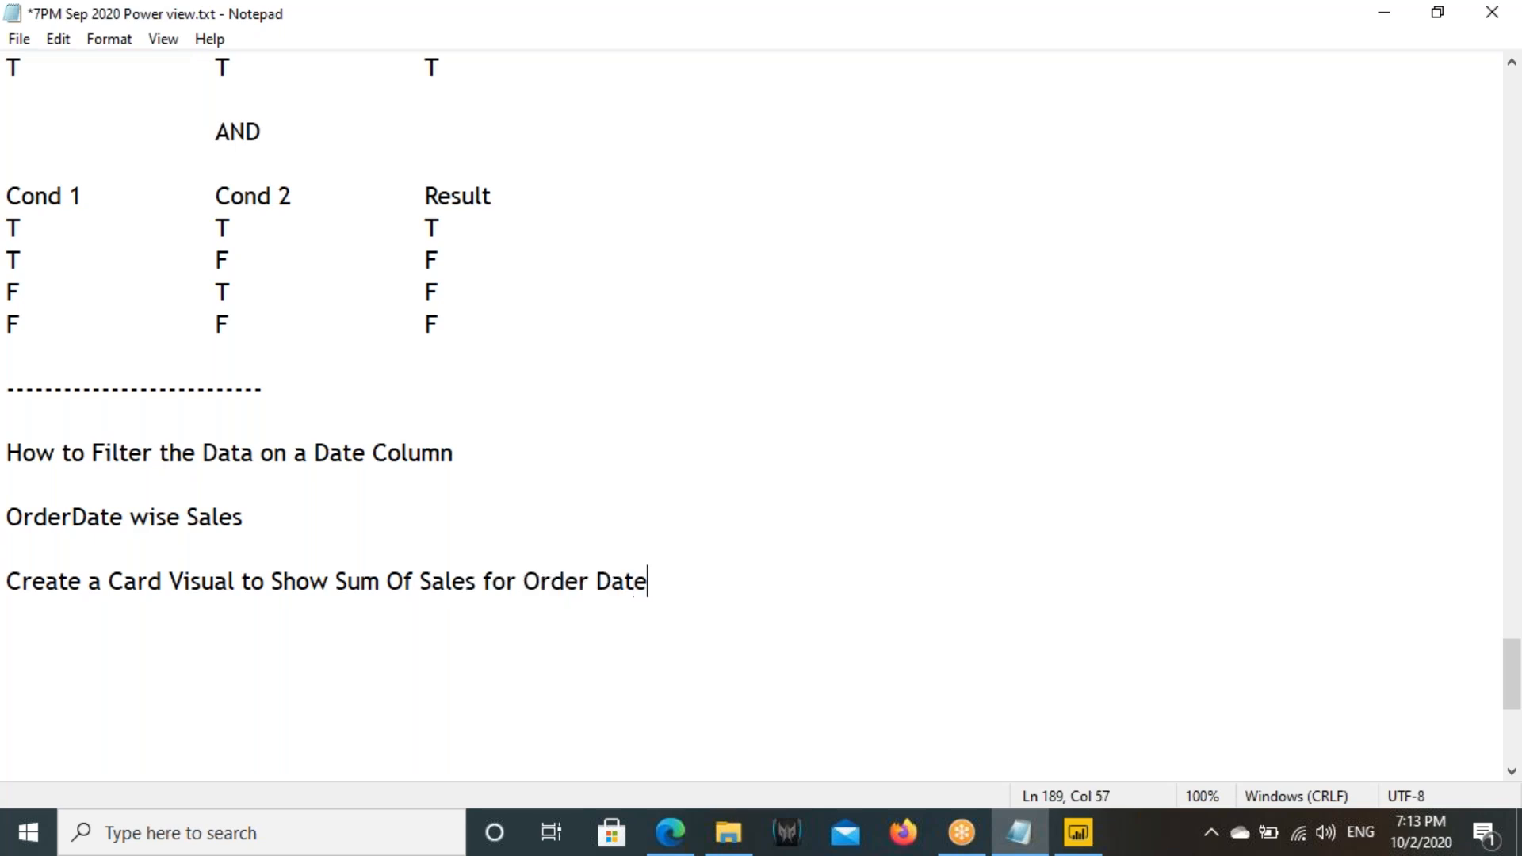
text( ="17)
- Complete the note with ="17 Aug 2016"; after checking the filtered date on the Page 2 chart, and highlight that condition
key(alt+Tab)
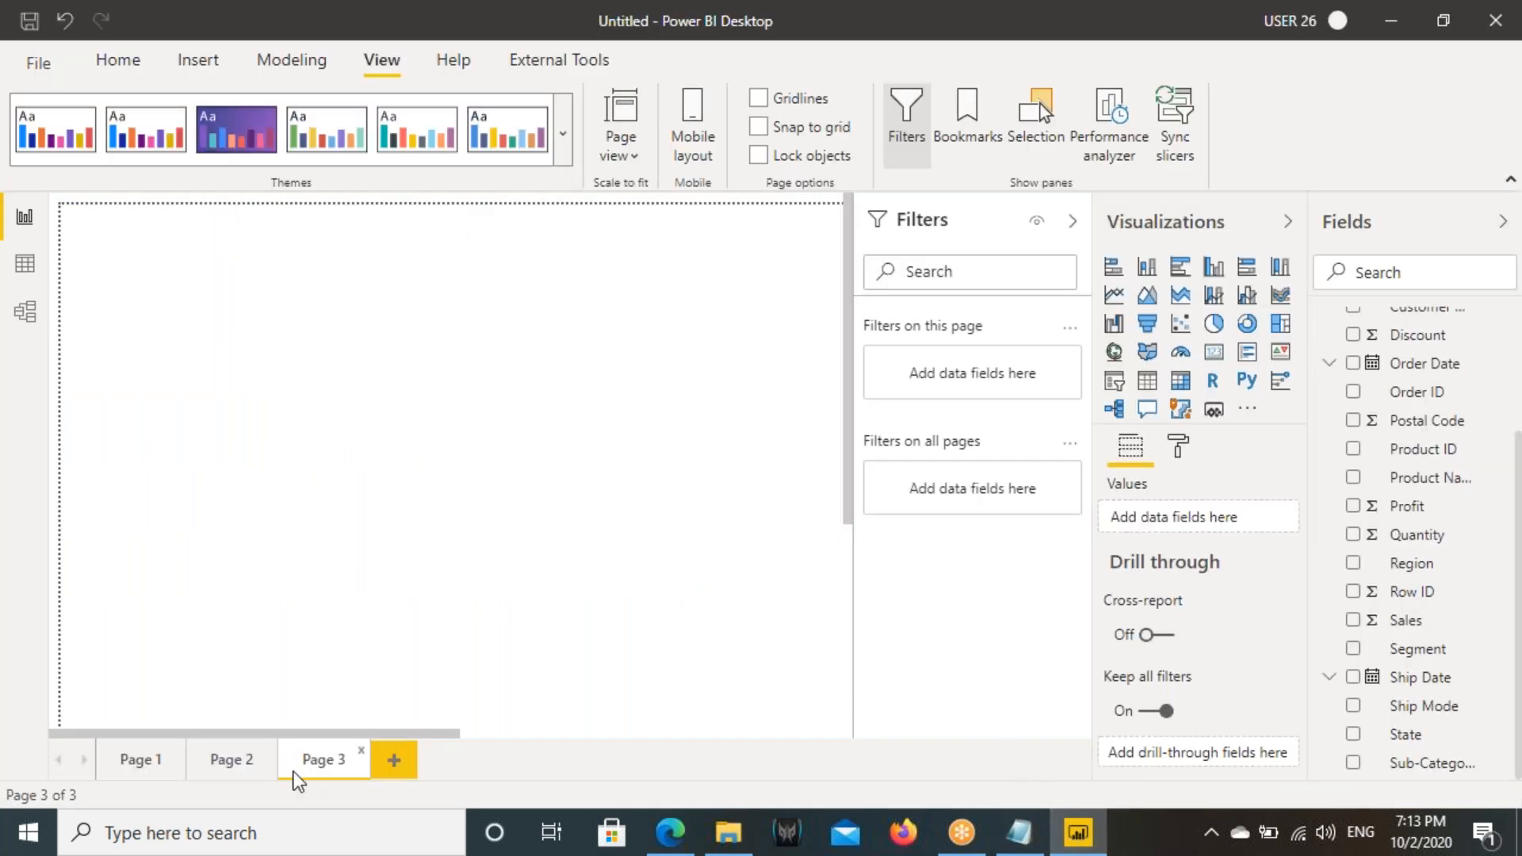
click(226, 767)
click(551, 397)
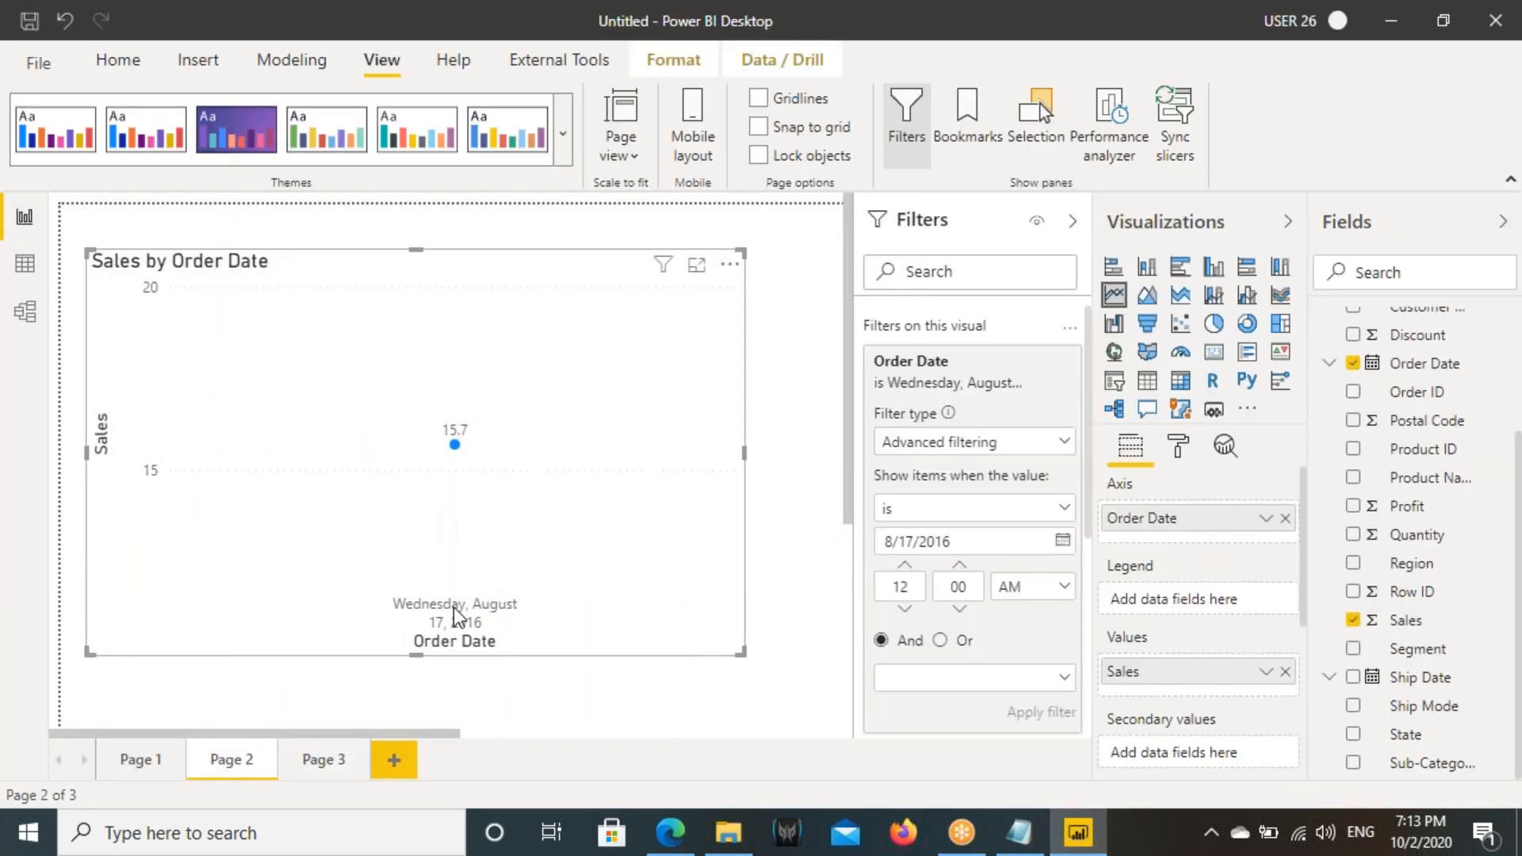
key(alt+Tab)
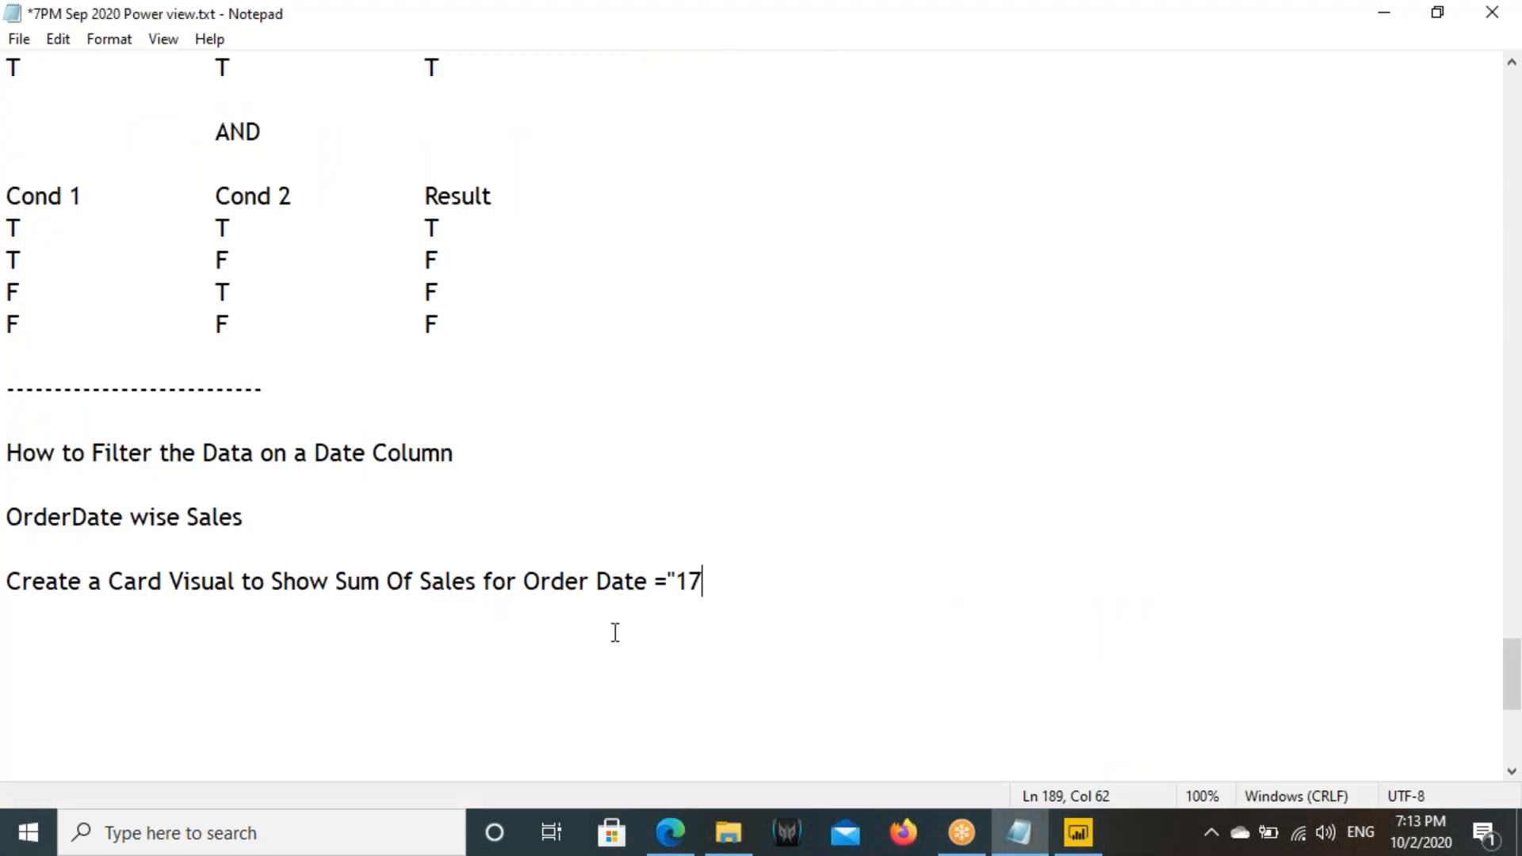
text(Aug 2016)
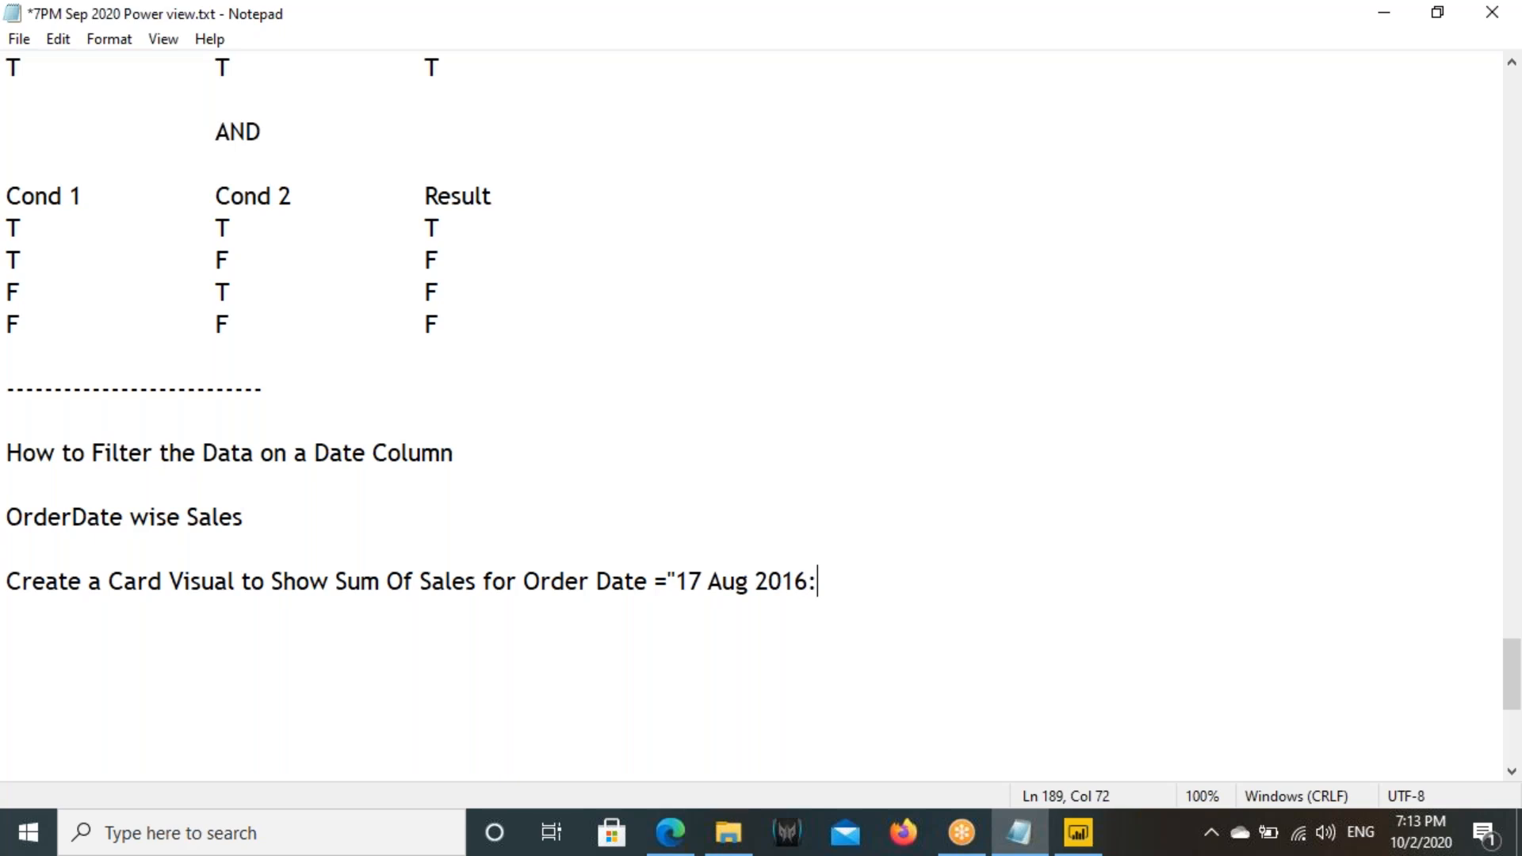
text(";)
drag(111, 587, 816, 586)
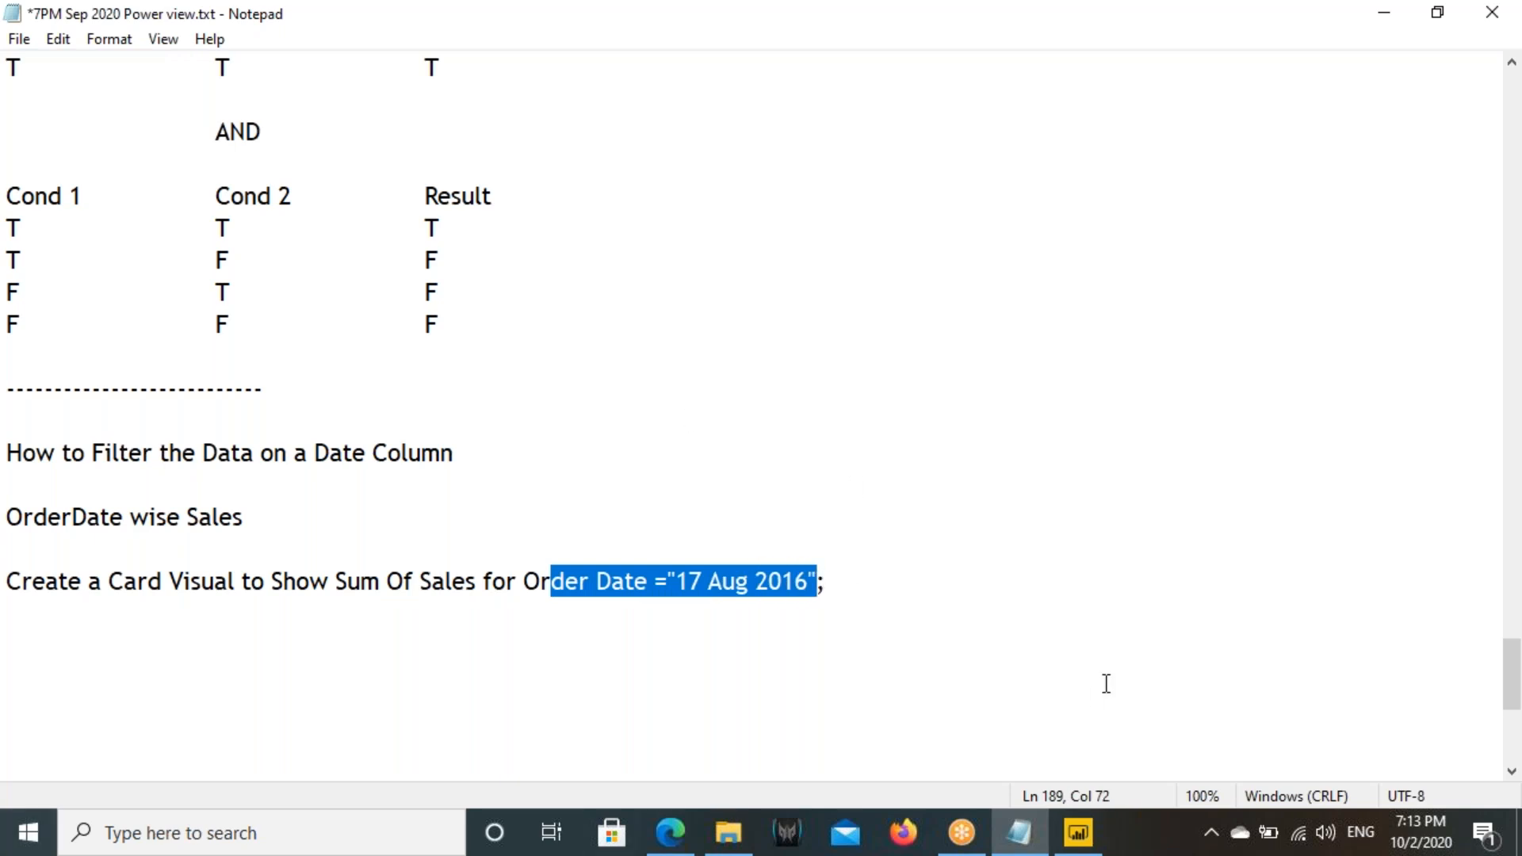
- Switch to Power BI, add another blank page, then place a small card visual showing Sales on Page 3
click(1078, 832)
click(396, 764)
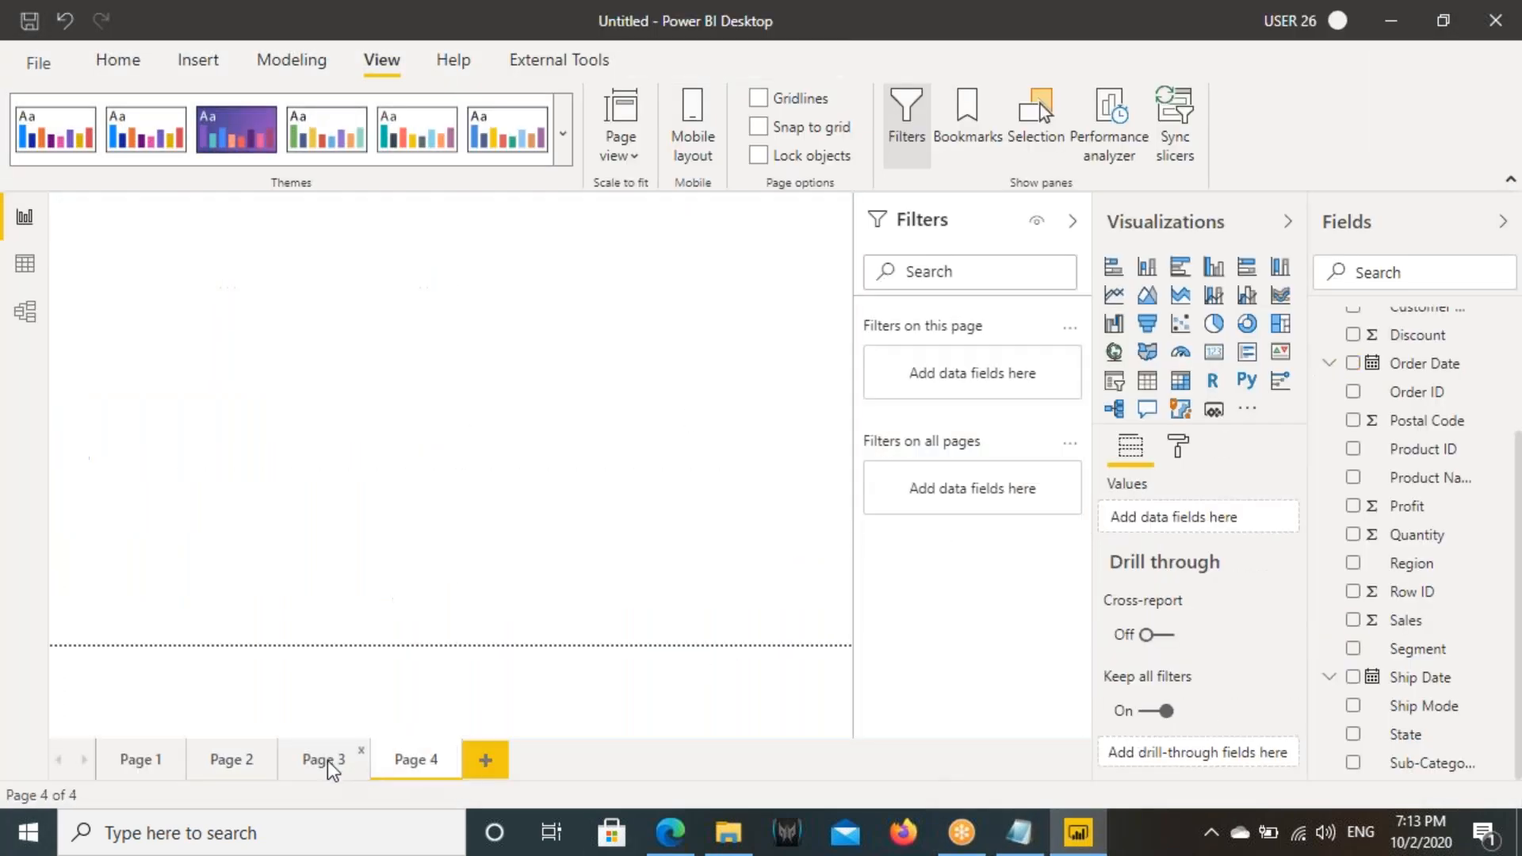
click(327, 761)
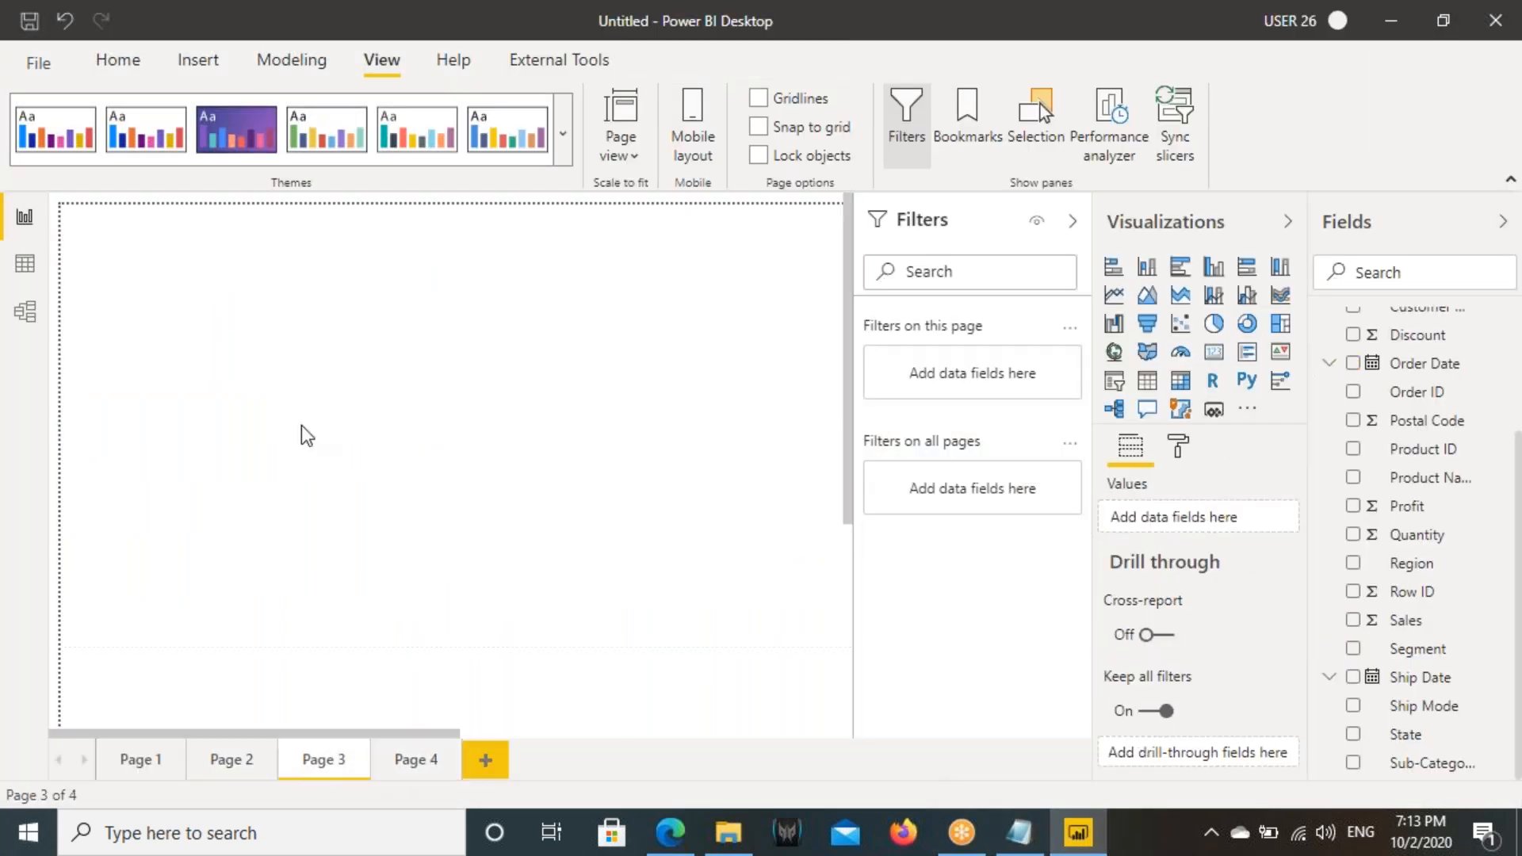
click(1210, 358)
drag(406, 536, 358, 447)
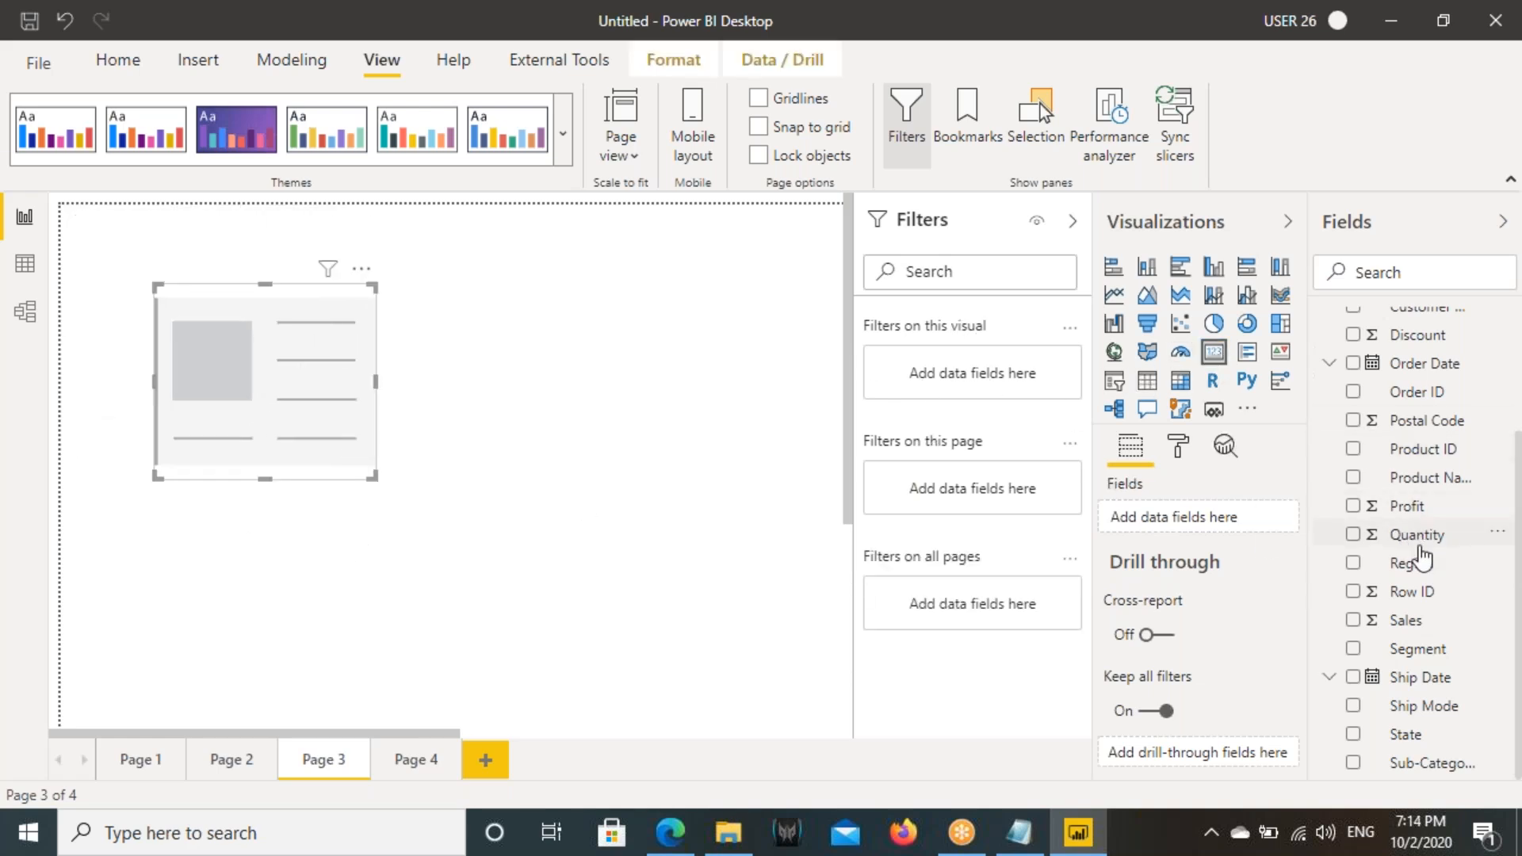
drag(1407, 621, 235, 354)
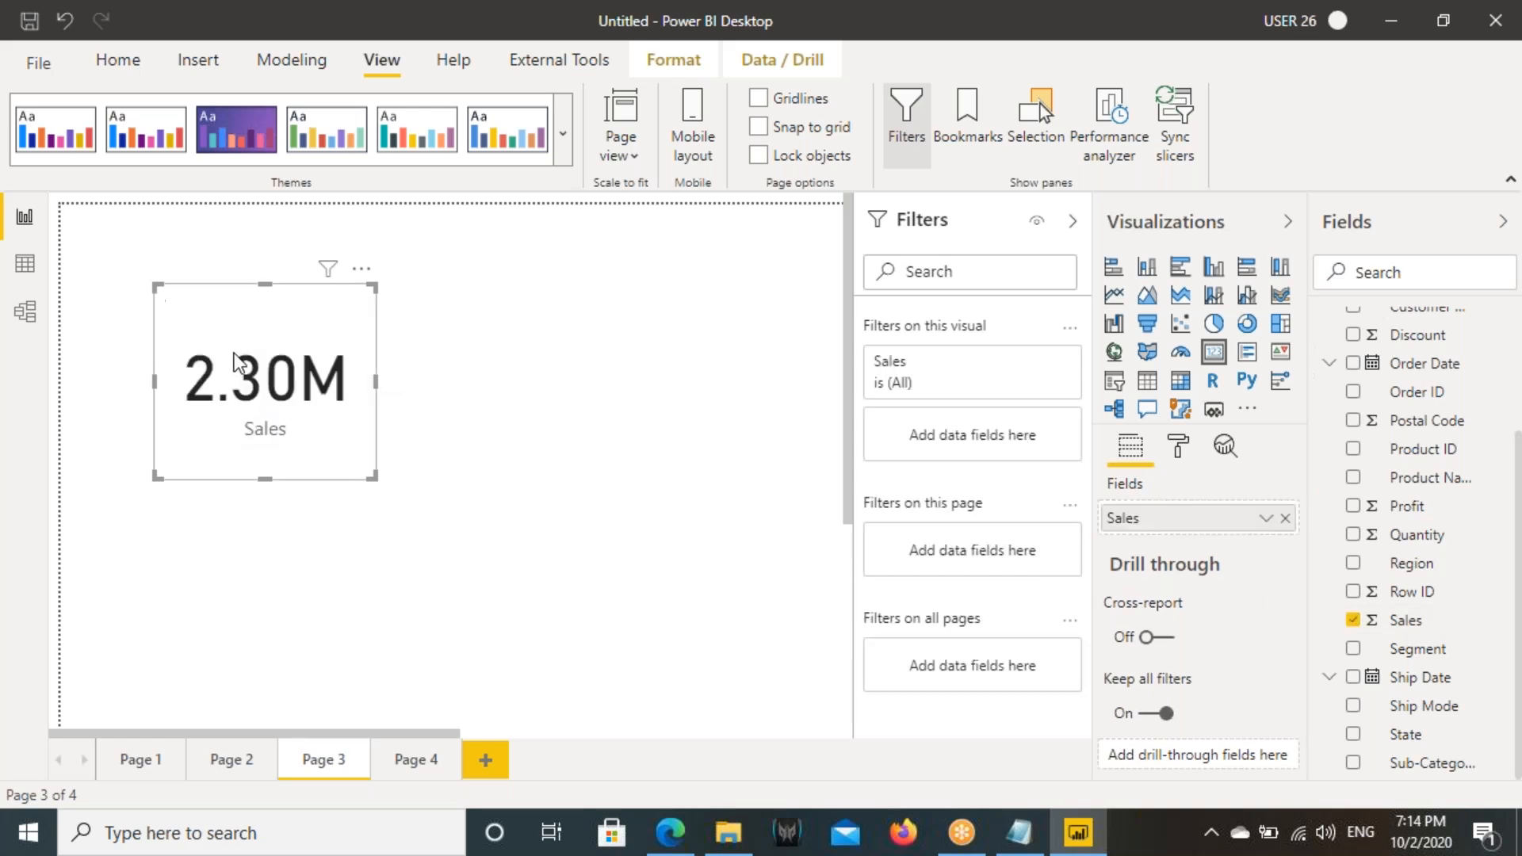
drag(315, 446, 330, 407)
- Turn on the Sales card's border and give it a grey colour
click(1179, 446)
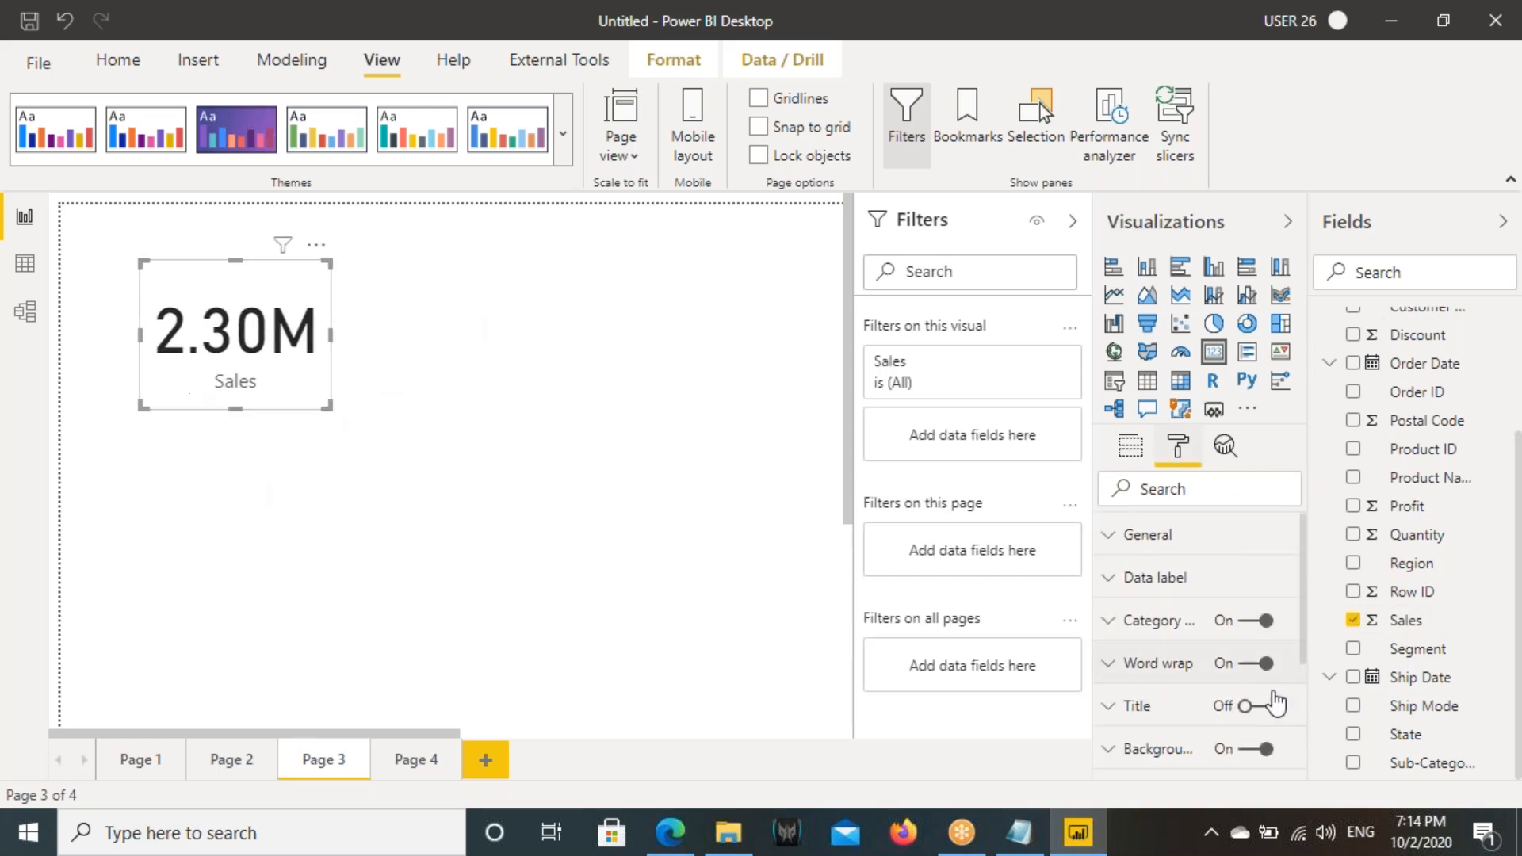
scroll(1252, 748, down, 3)
click(1257, 586)
click(1257, 587)
click(1259, 716)
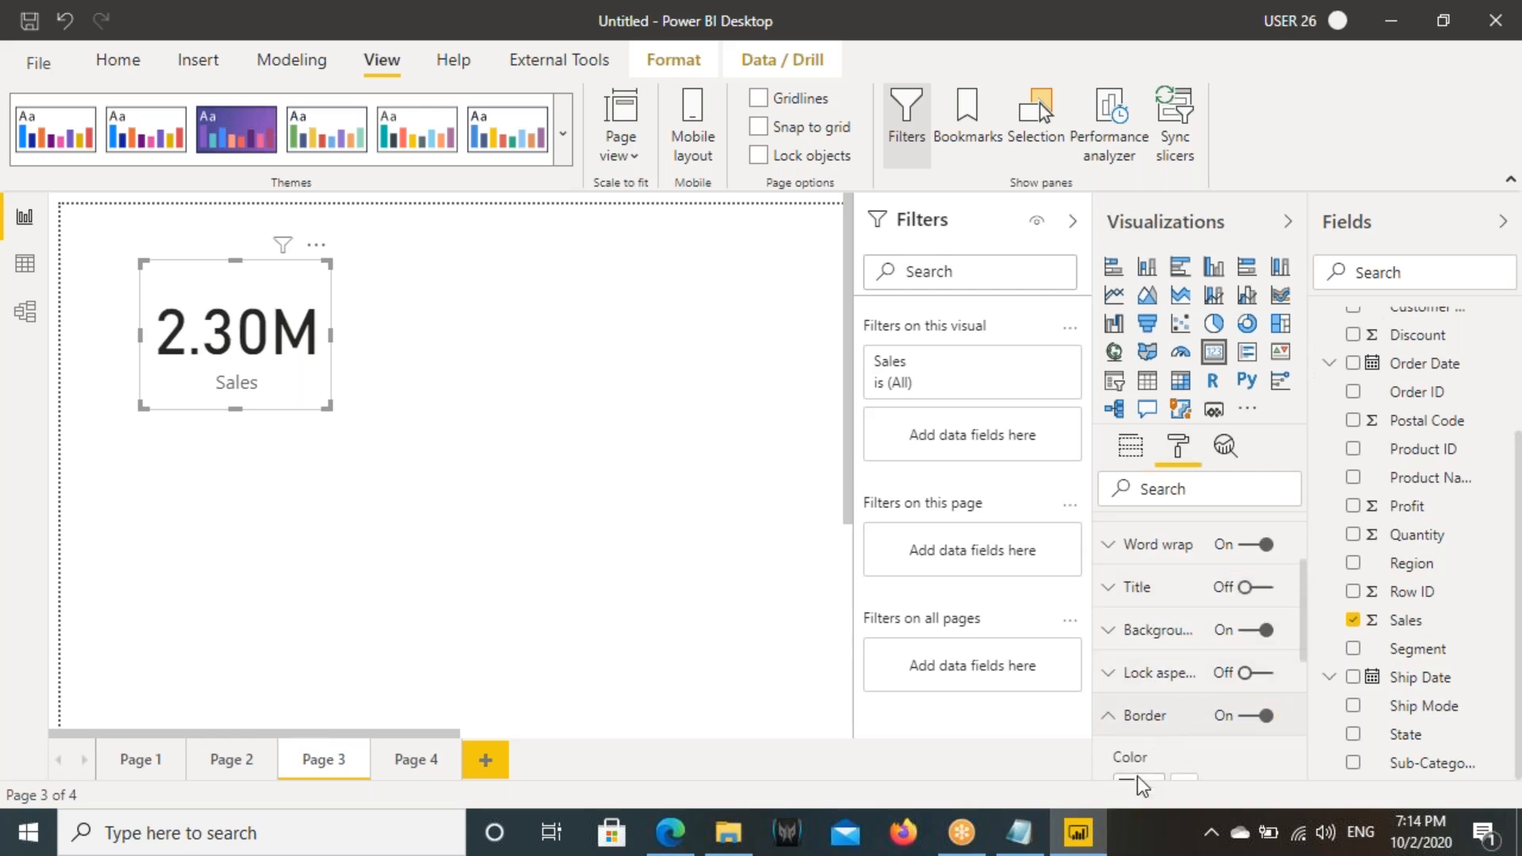
scroll(1141, 773, down, 2)
click(1142, 668)
click(1111, 612)
- Switch to Notepad to highlight the date 17 Aug 2016 in the note, then return to Power BI
click(1019, 833)
drag(689, 581, 796, 575)
click(1078, 832)
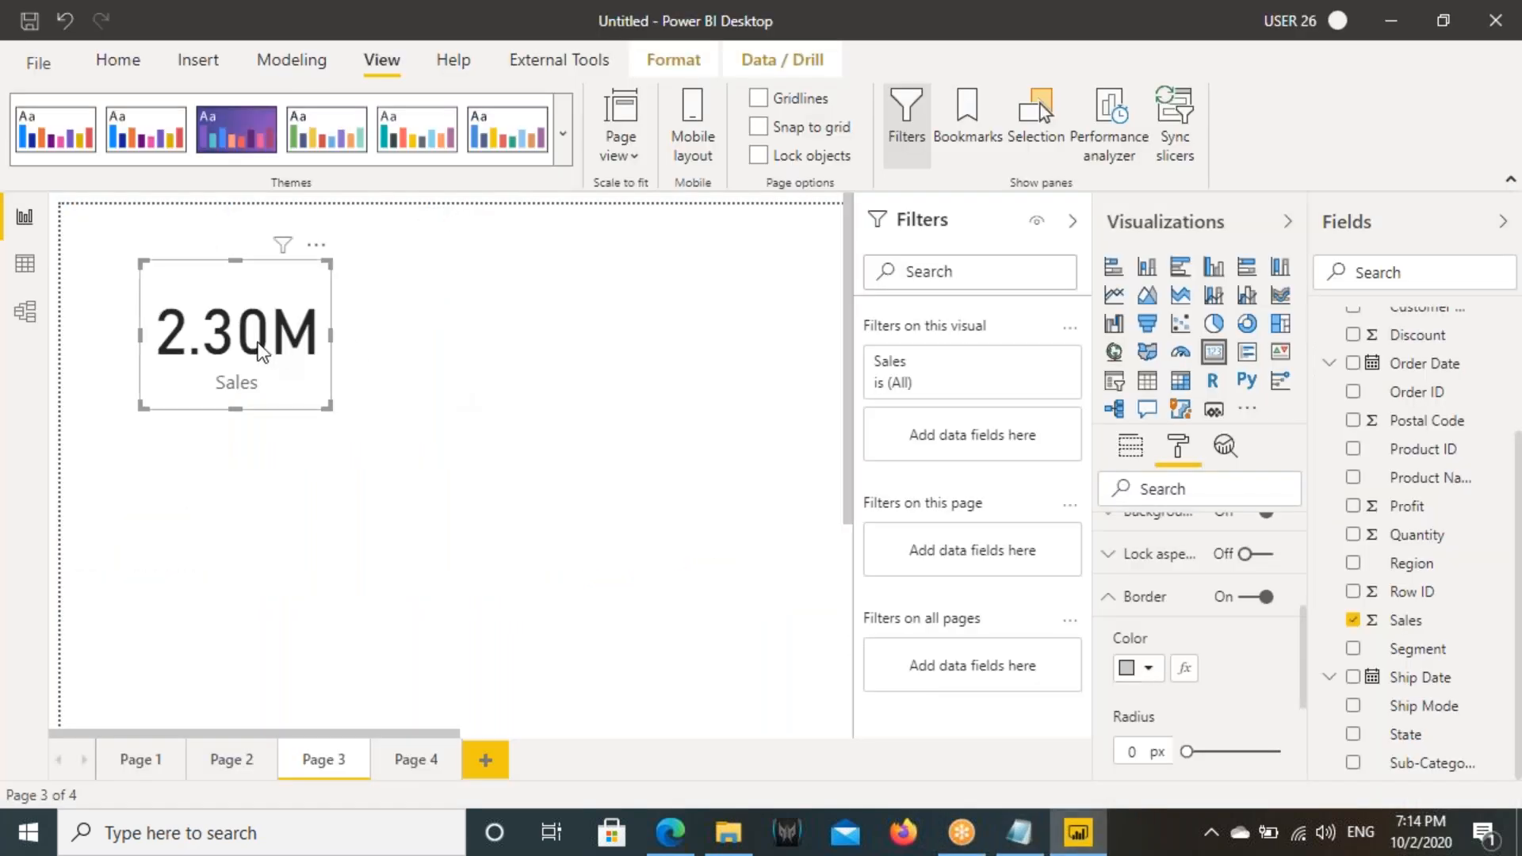
- Shift the Sales card slightly, add Order Date to its visual-level filters, and look through the listed dates
click(320, 362)
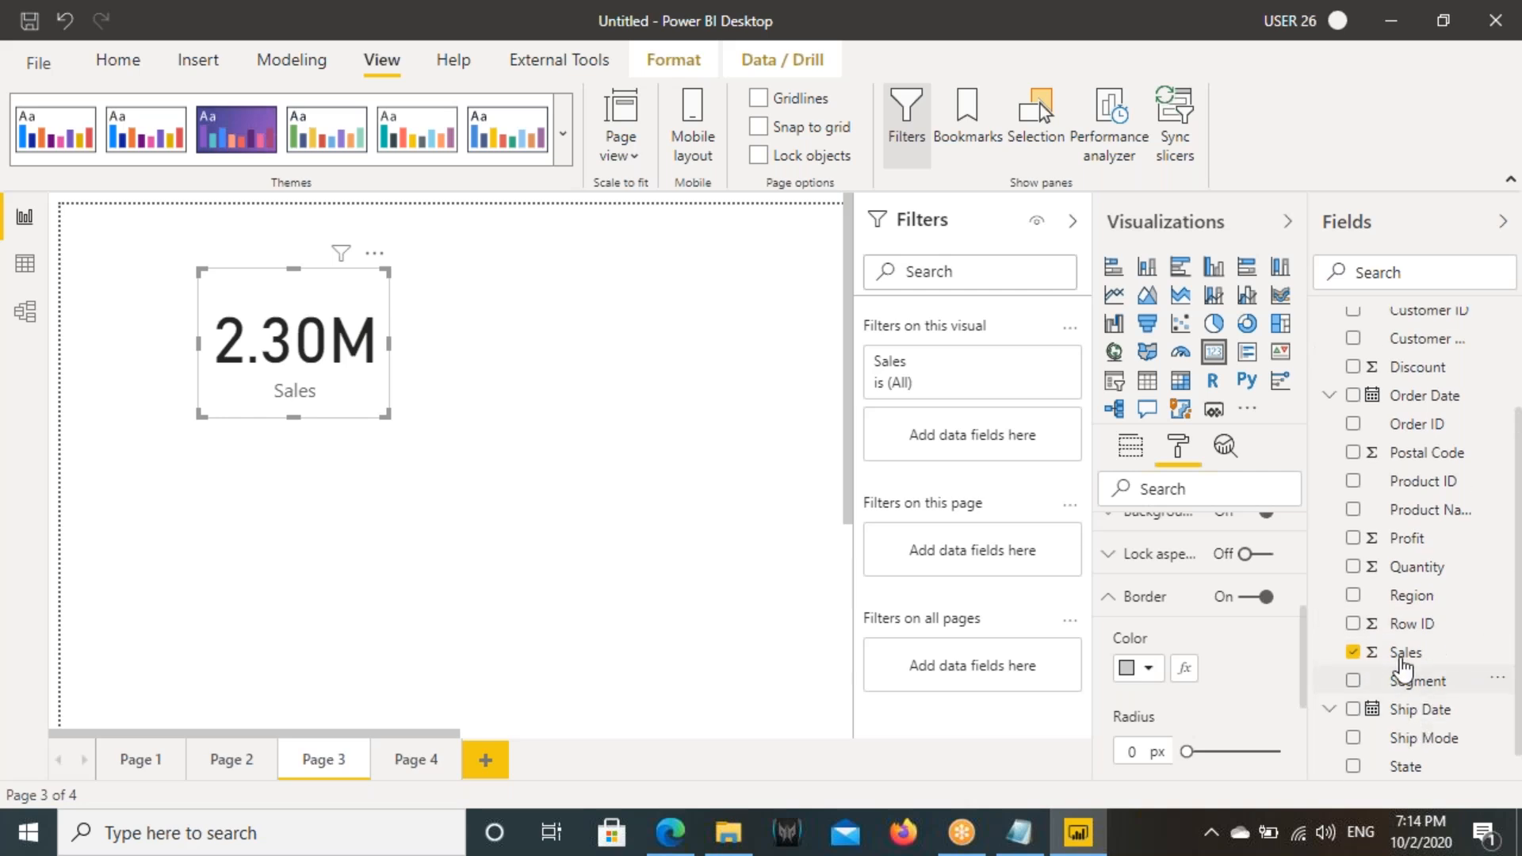
scroll(1419, 565, up, 2)
drag(1419, 529, 935, 441)
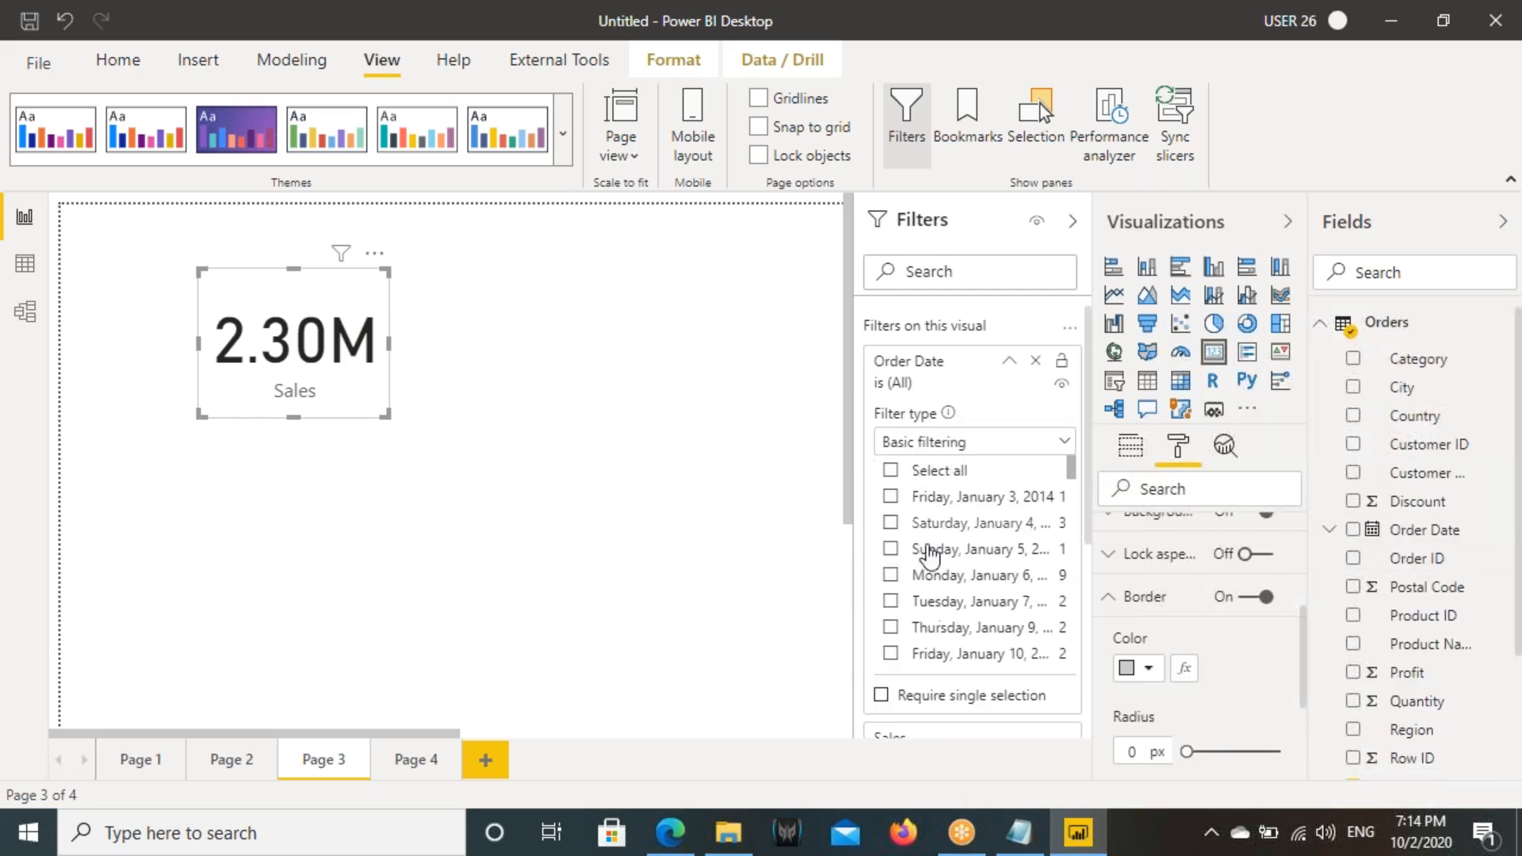
scroll(936, 559, down, 10)
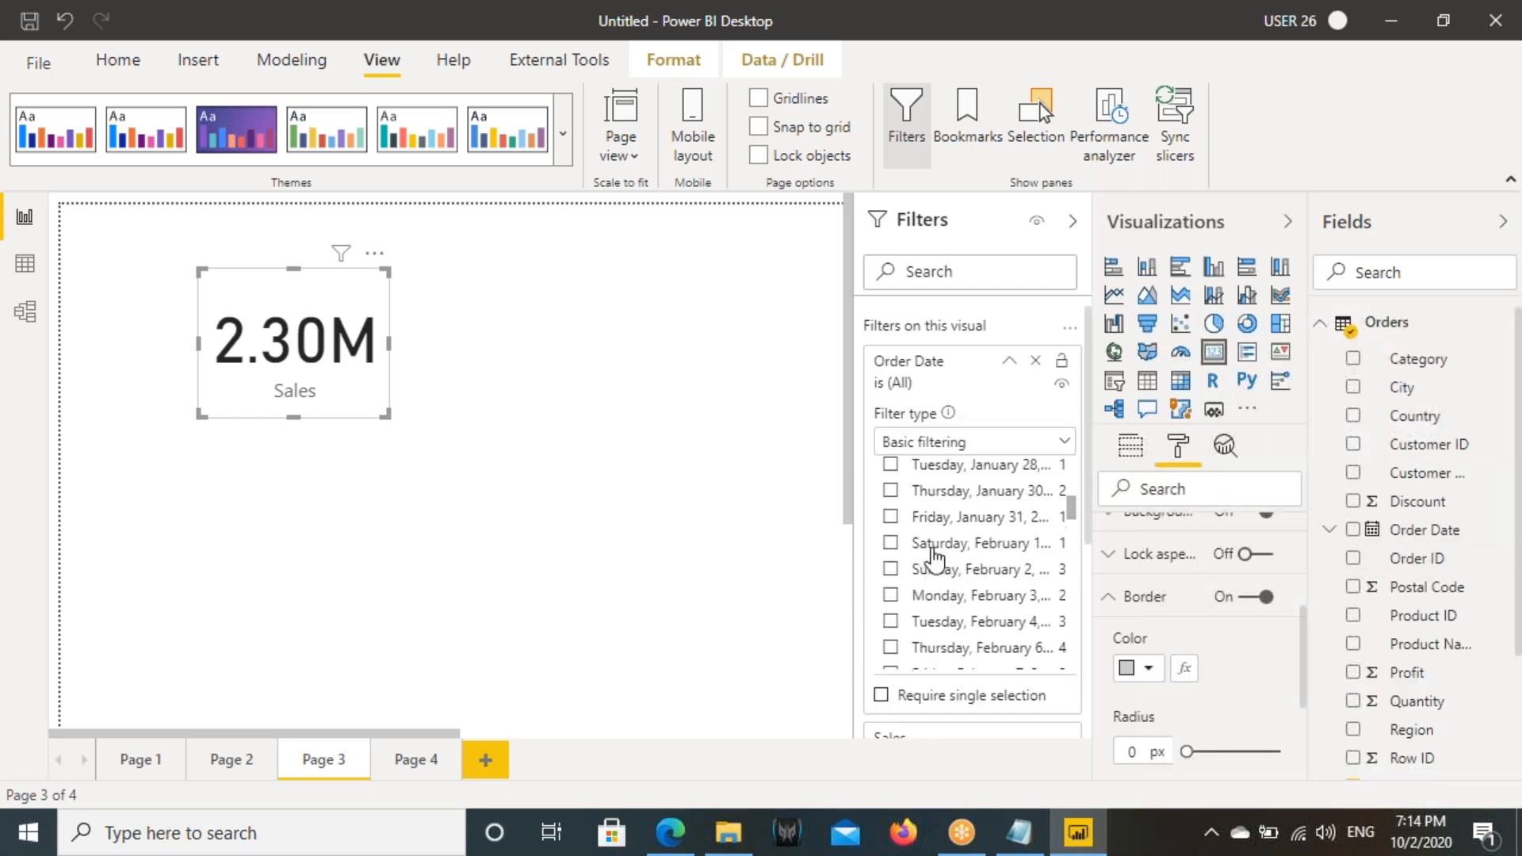
scroll(936, 559, down, 10)
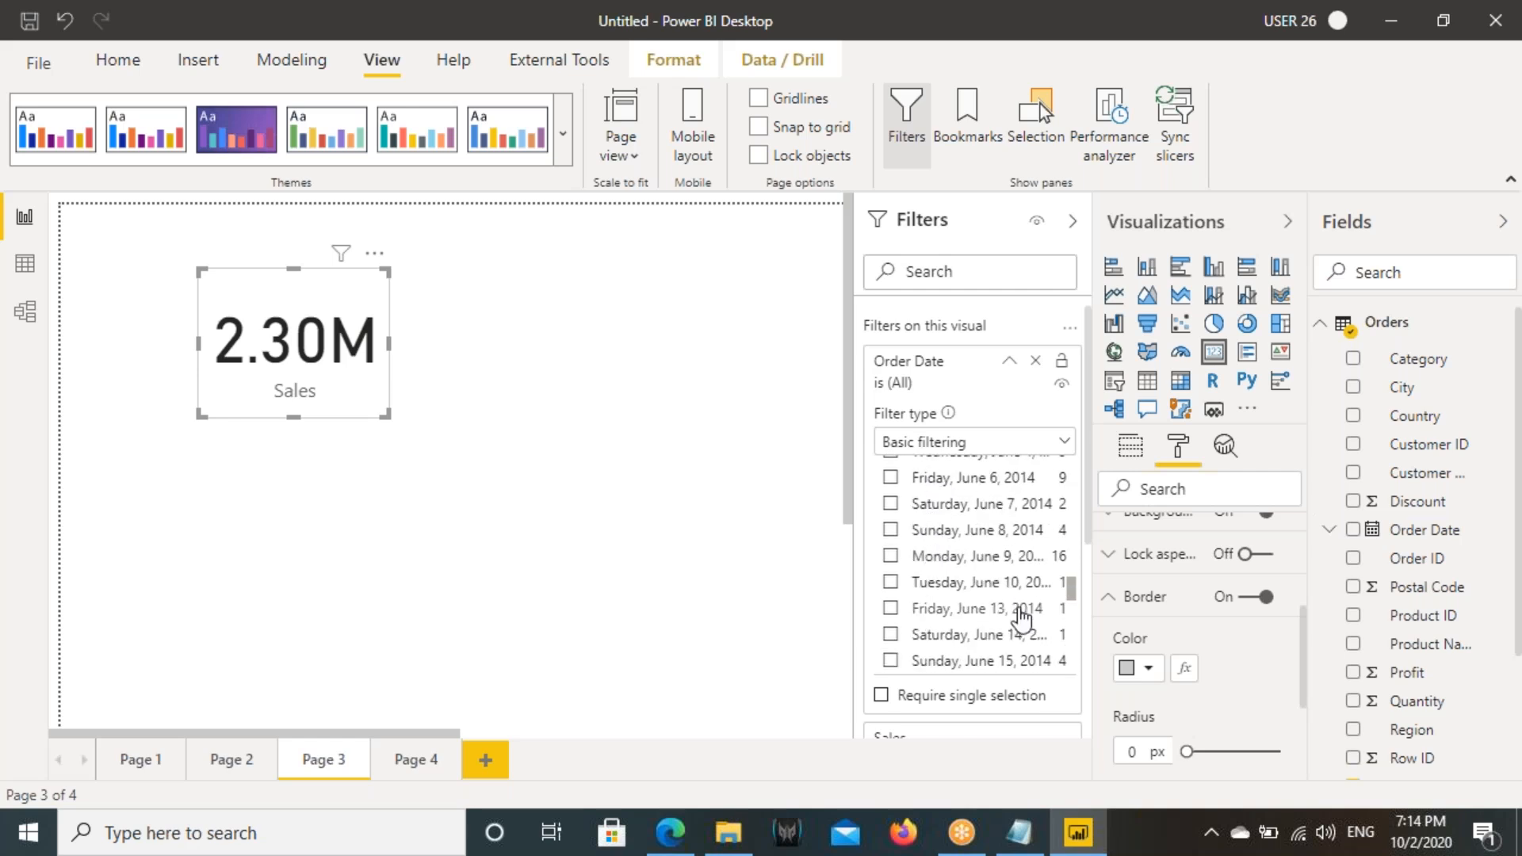
drag(1069, 587, 1052, 520)
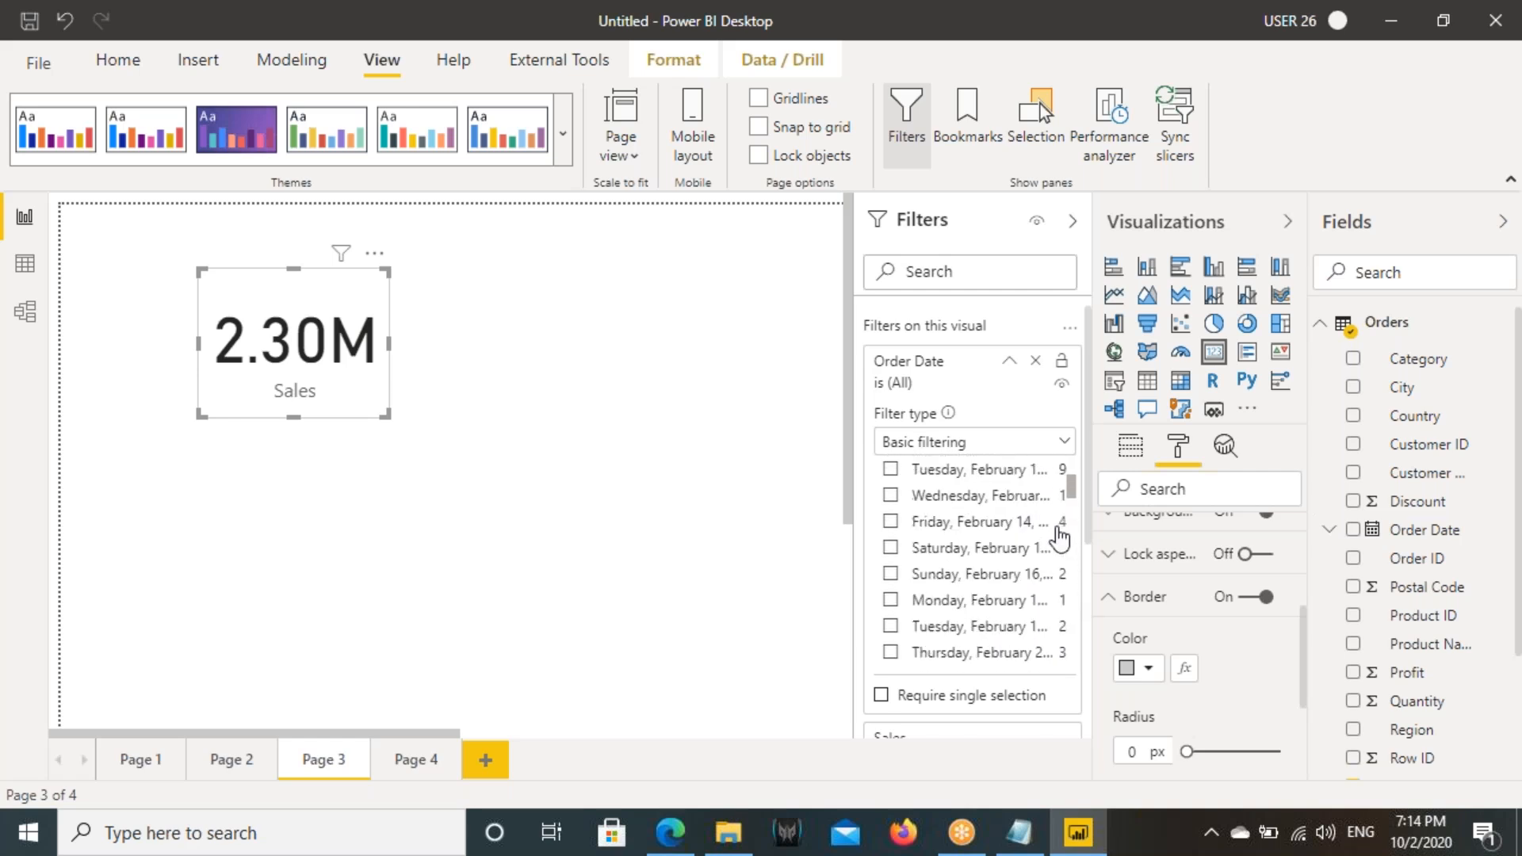
- Switch to Notepad to recheck the 17 Aug 2016 date, then return to Power BI and set the card's Order Date filter type to Advanced filtering
click(1036, 847)
drag(693, 582, 773, 581)
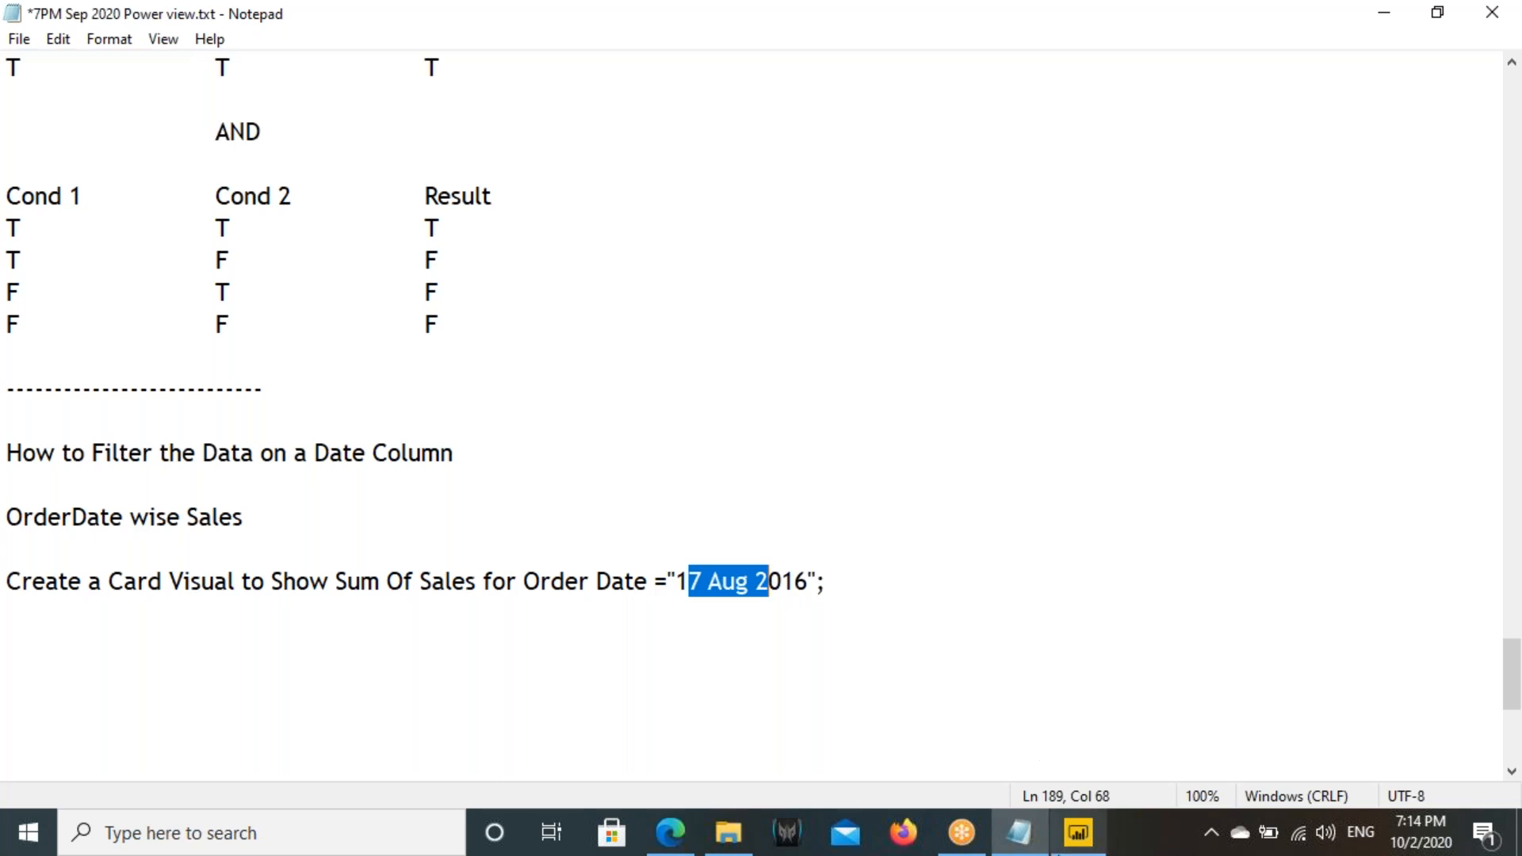
click(1076, 845)
click(934, 443)
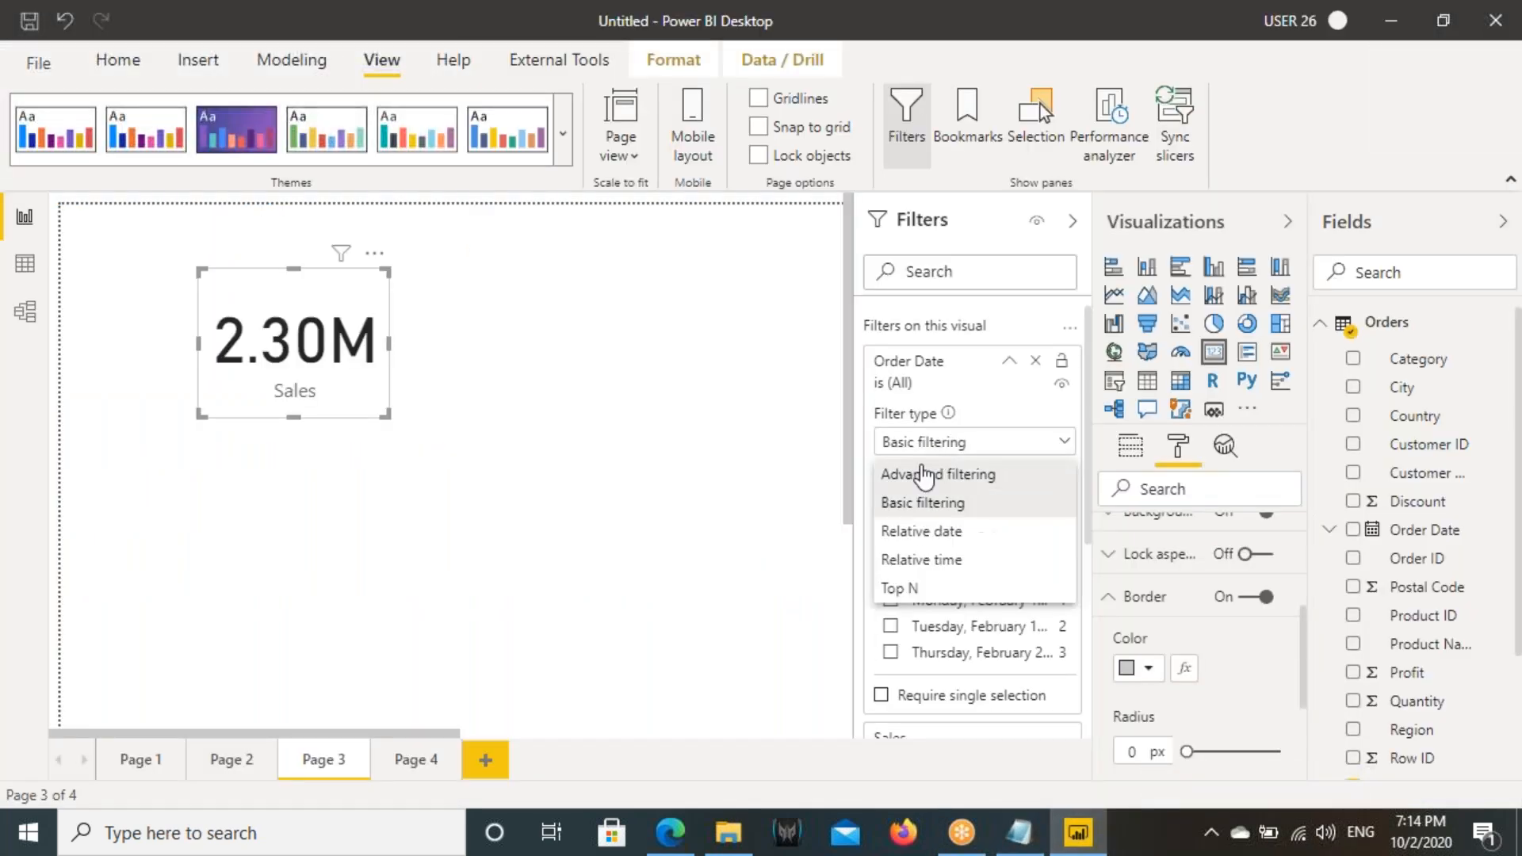
click(923, 474)
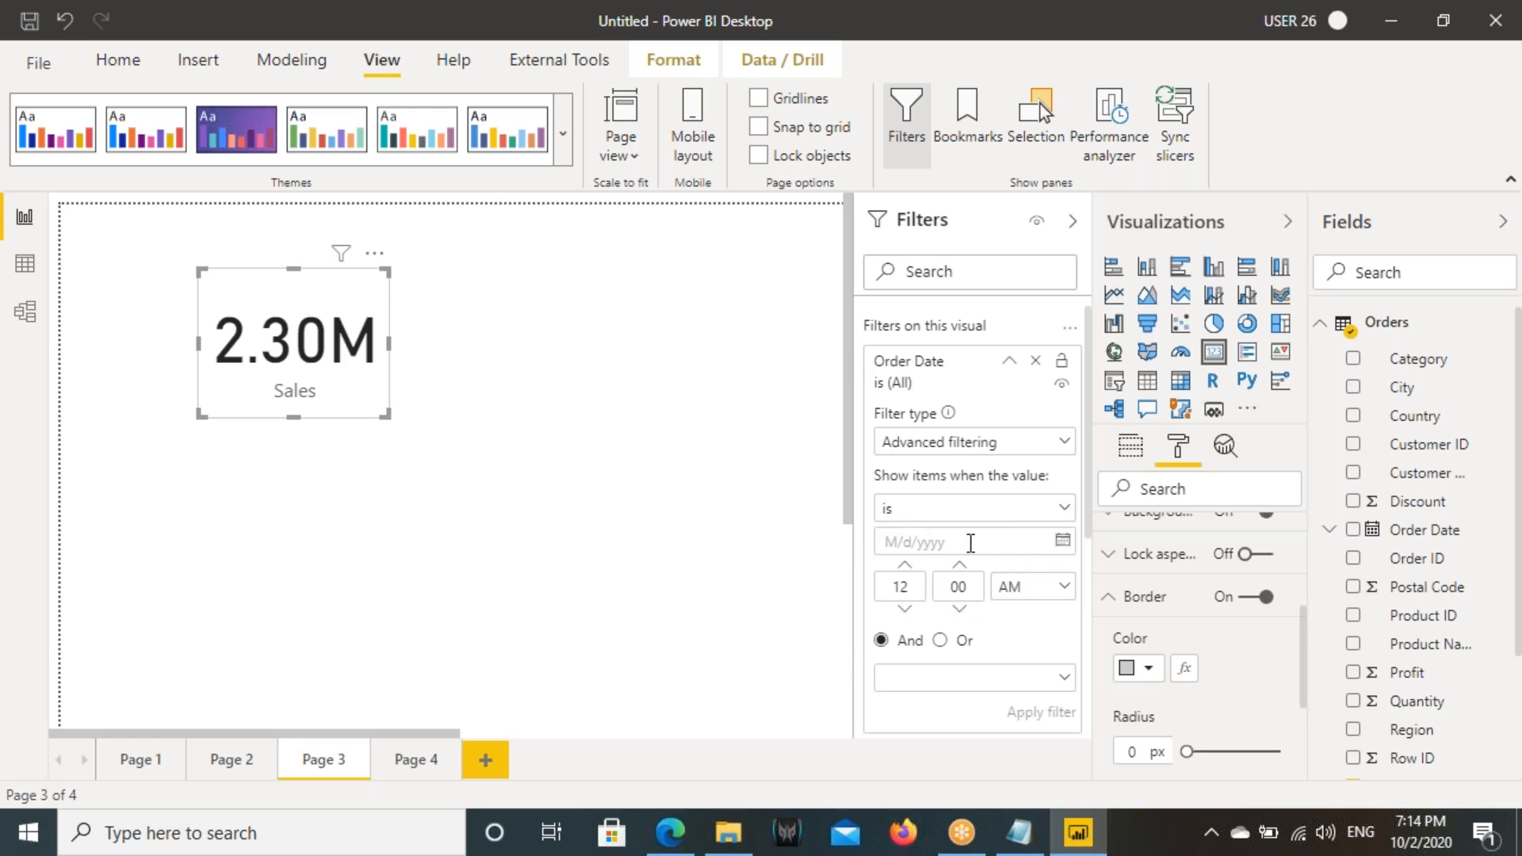
- Set the Sales card's Order Date condition to "is" 8/17/2016 and apply the filter
click(1062, 542)
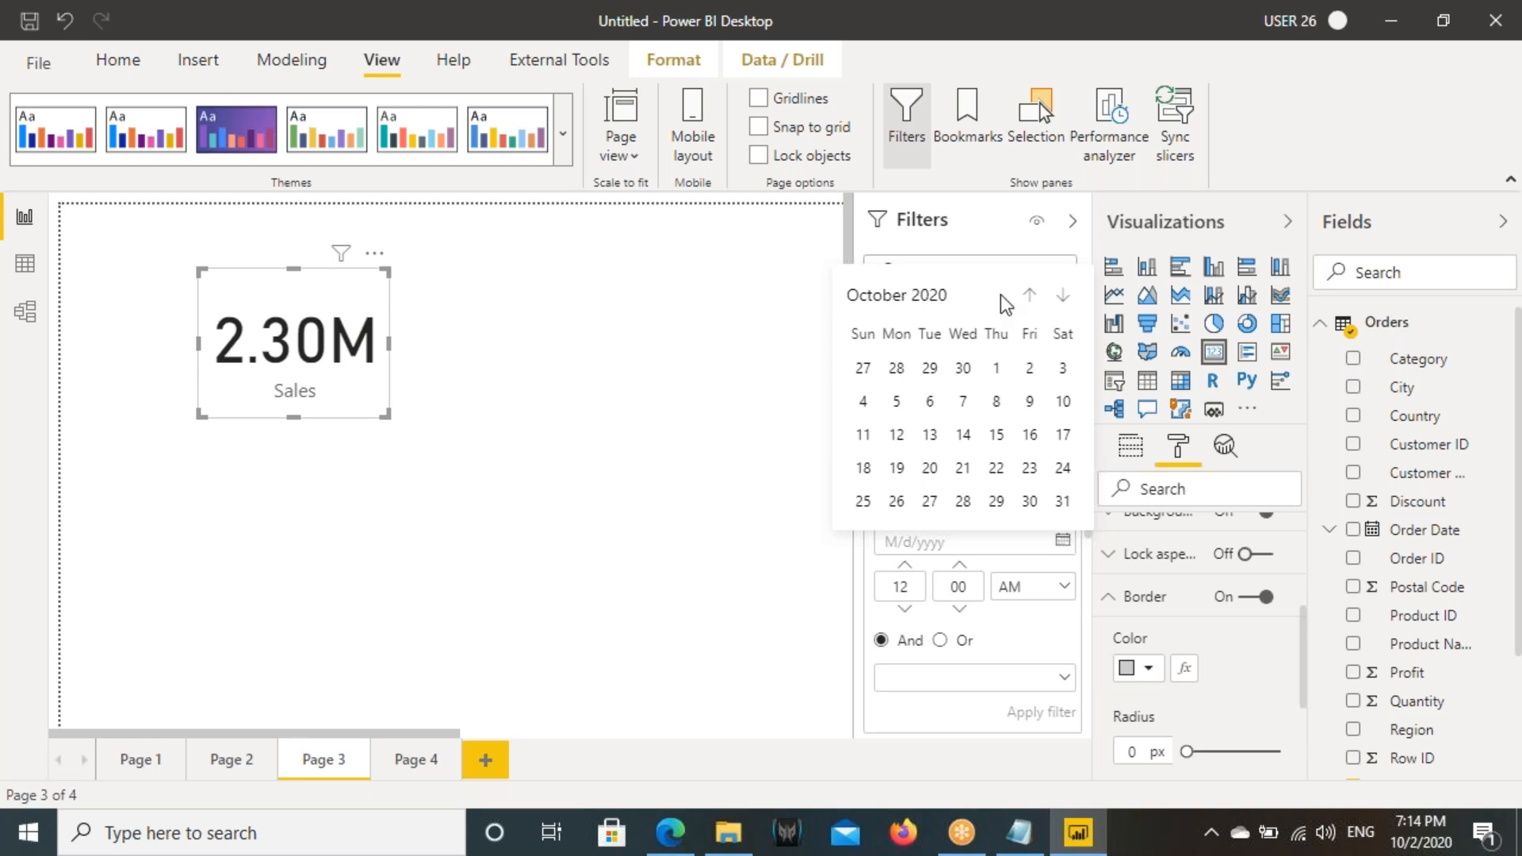
click(1030, 296)
click(1030, 297)
click(1029, 297)
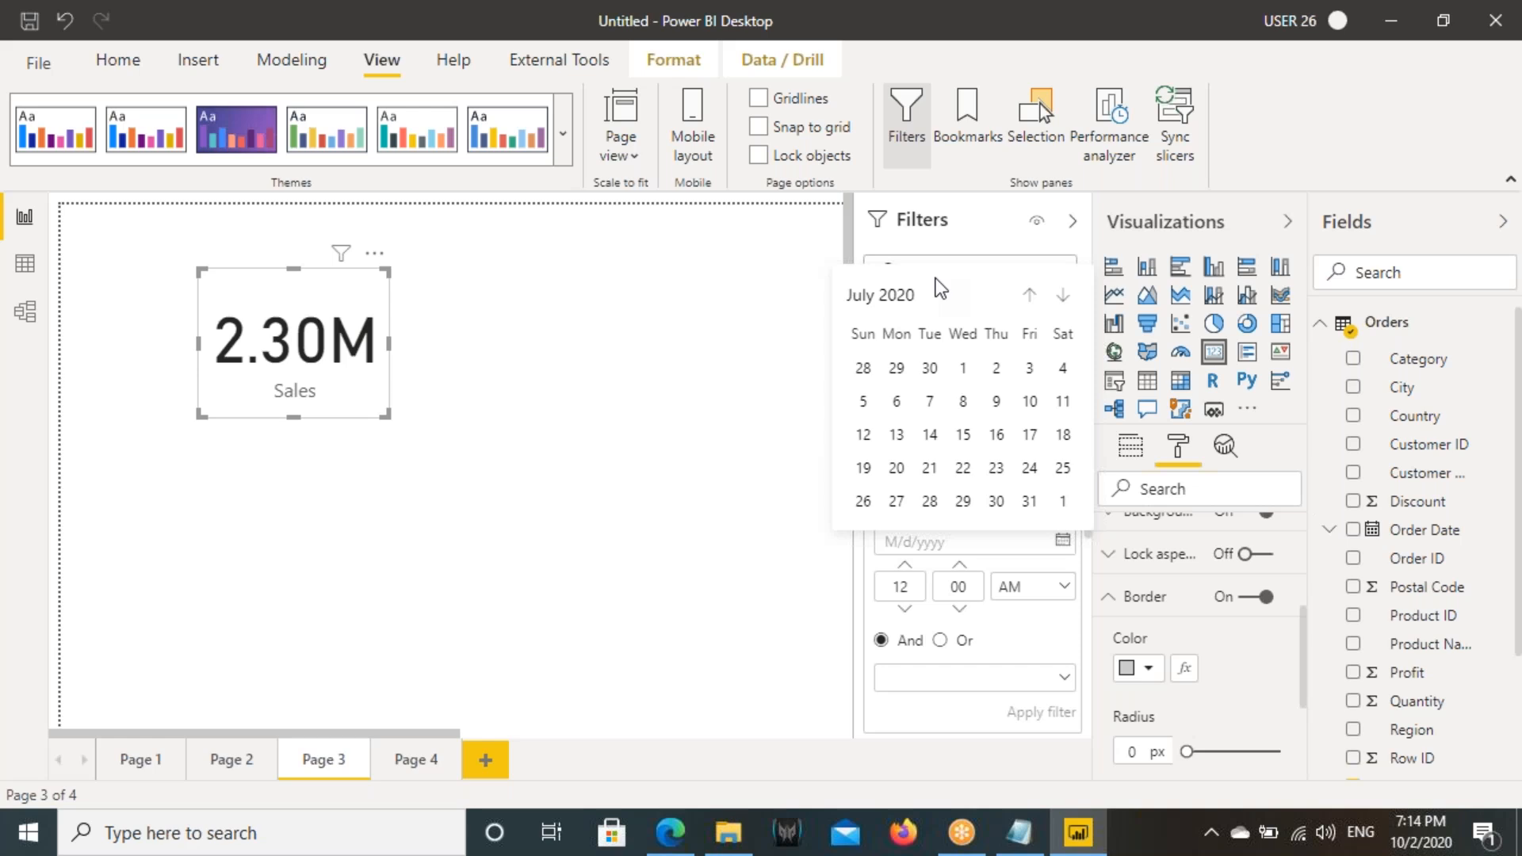
click(880, 301)
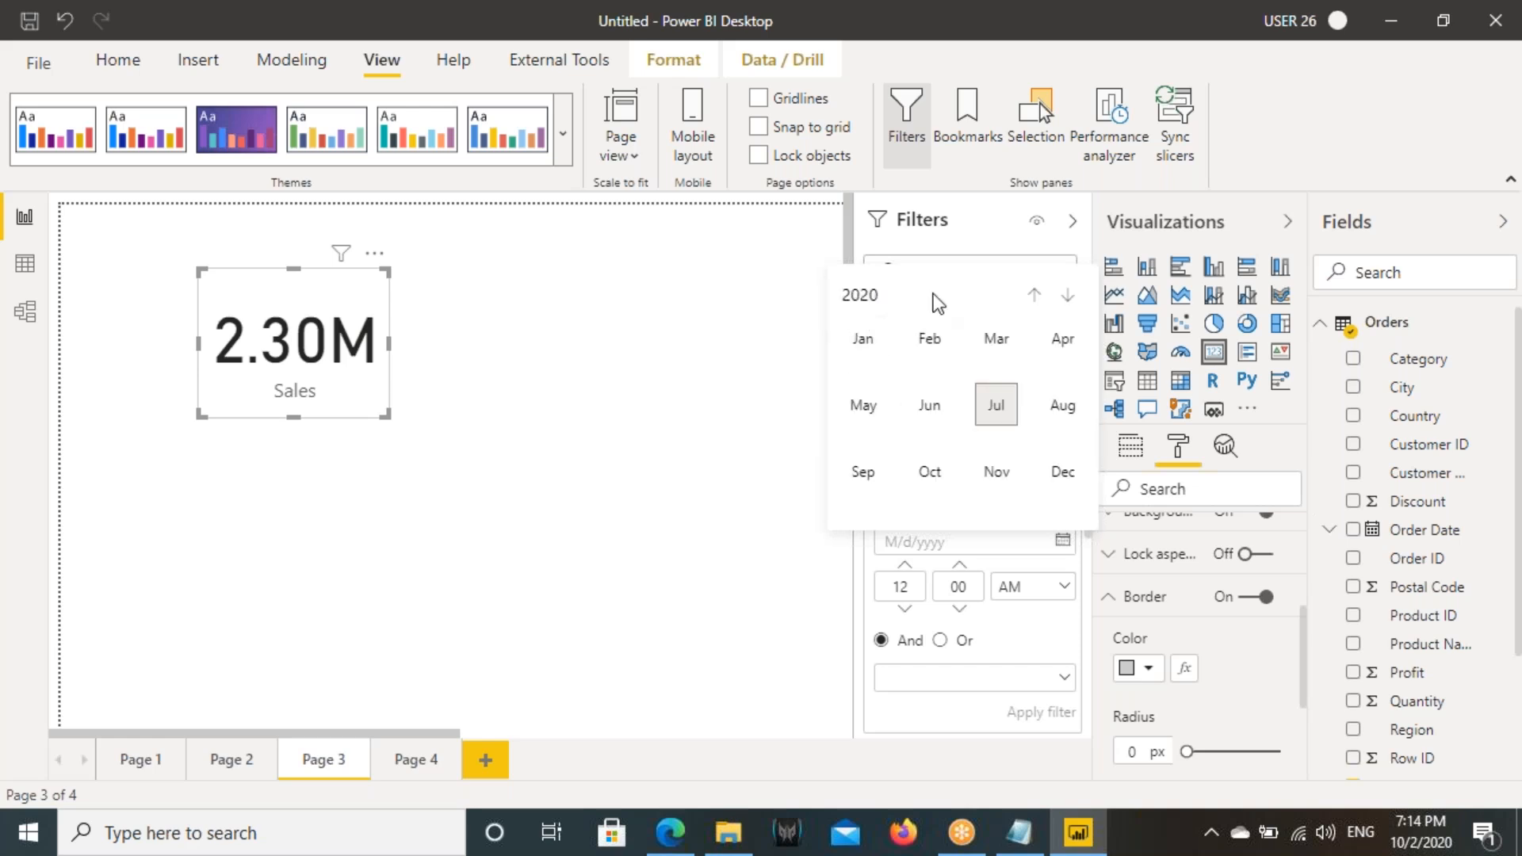
click(1033, 297)
click(1034, 294)
click(1033, 295)
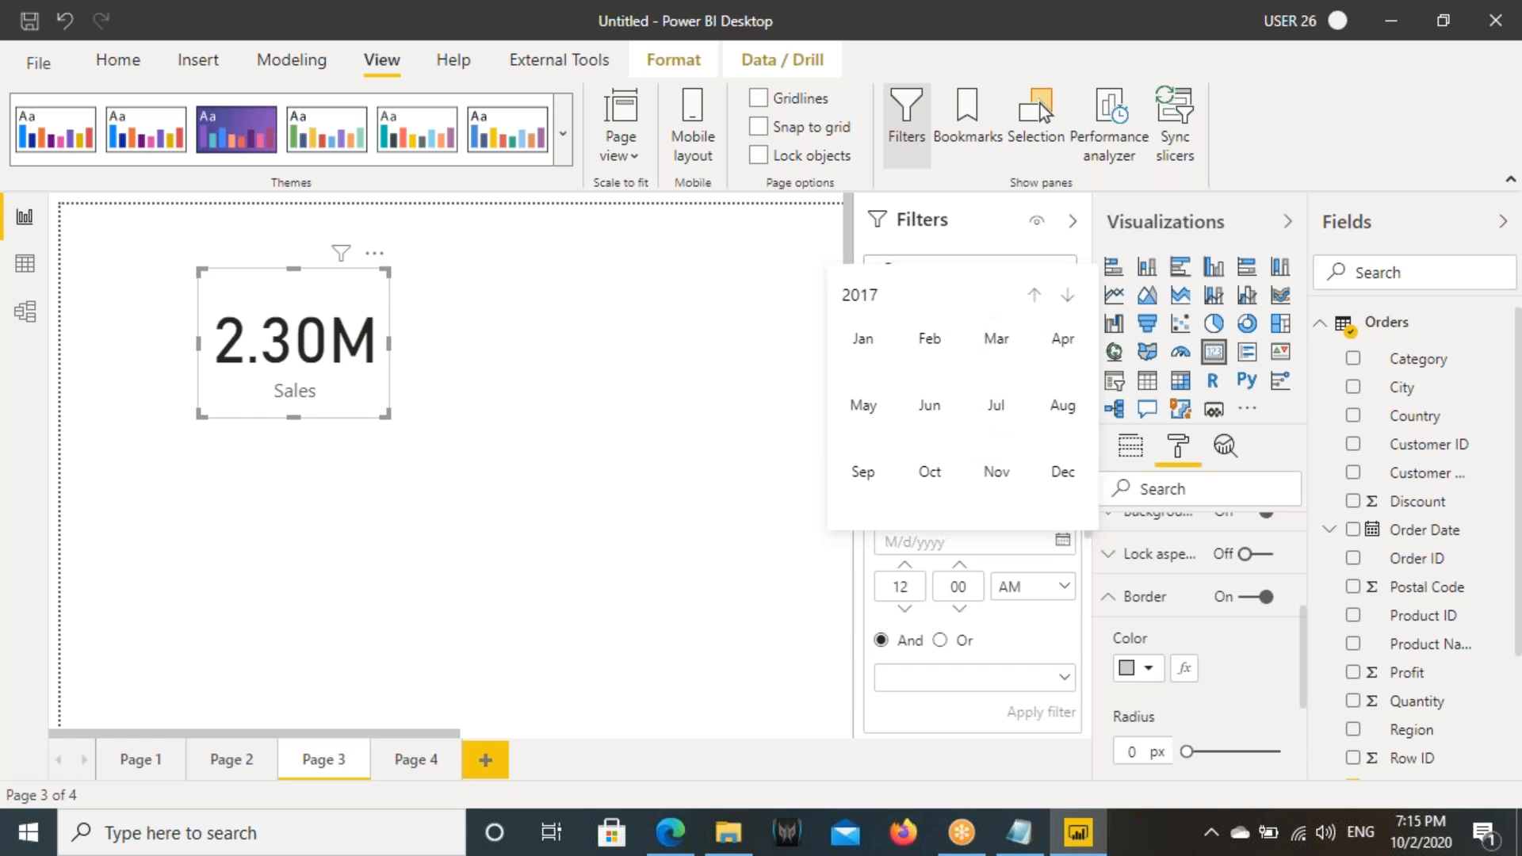
click(1034, 295)
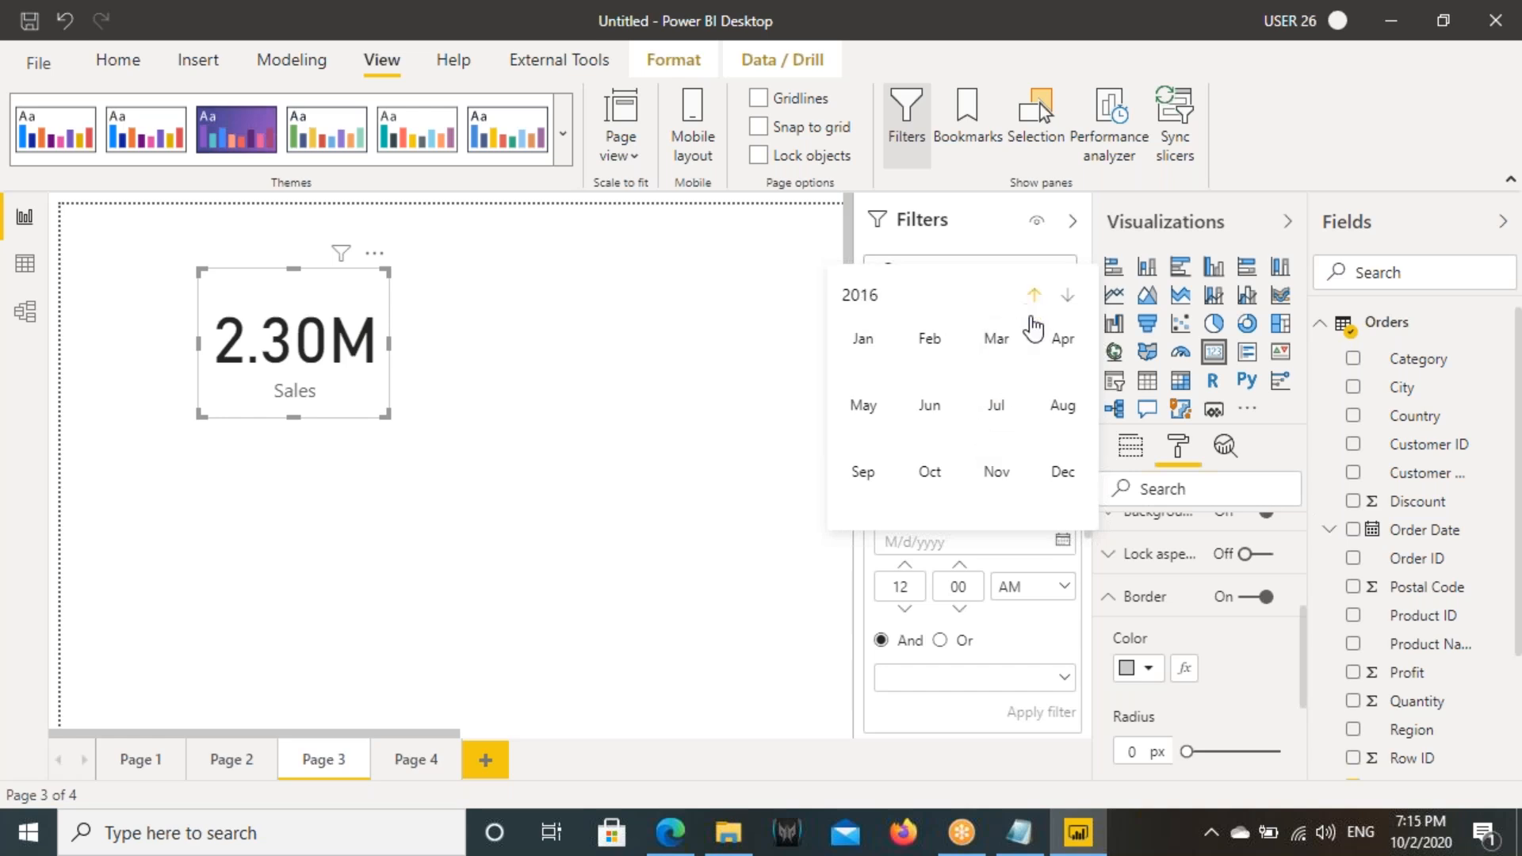
click(1063, 405)
click(960, 440)
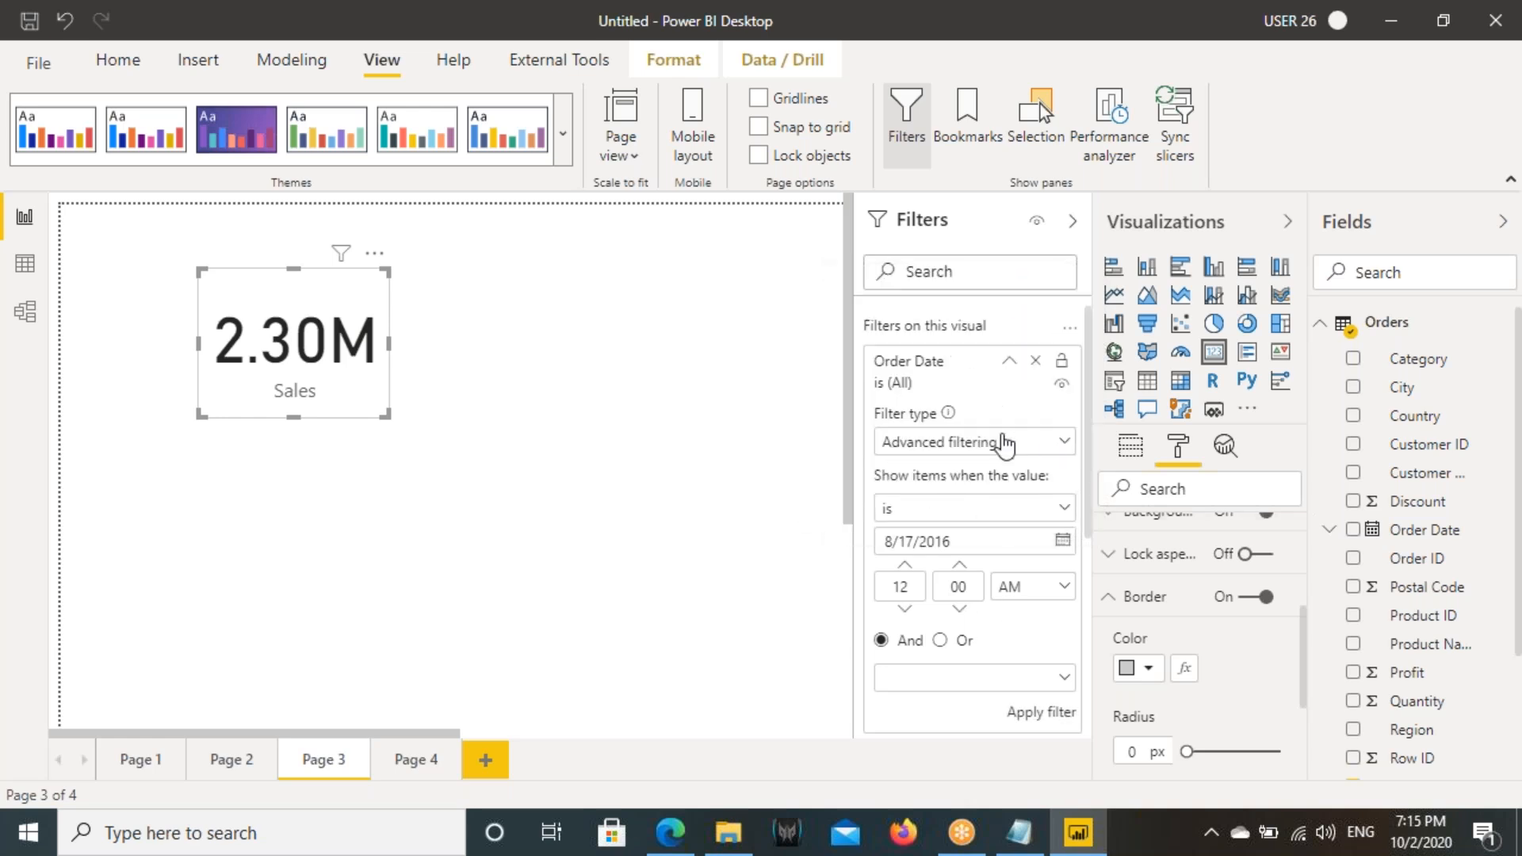
click(1045, 714)
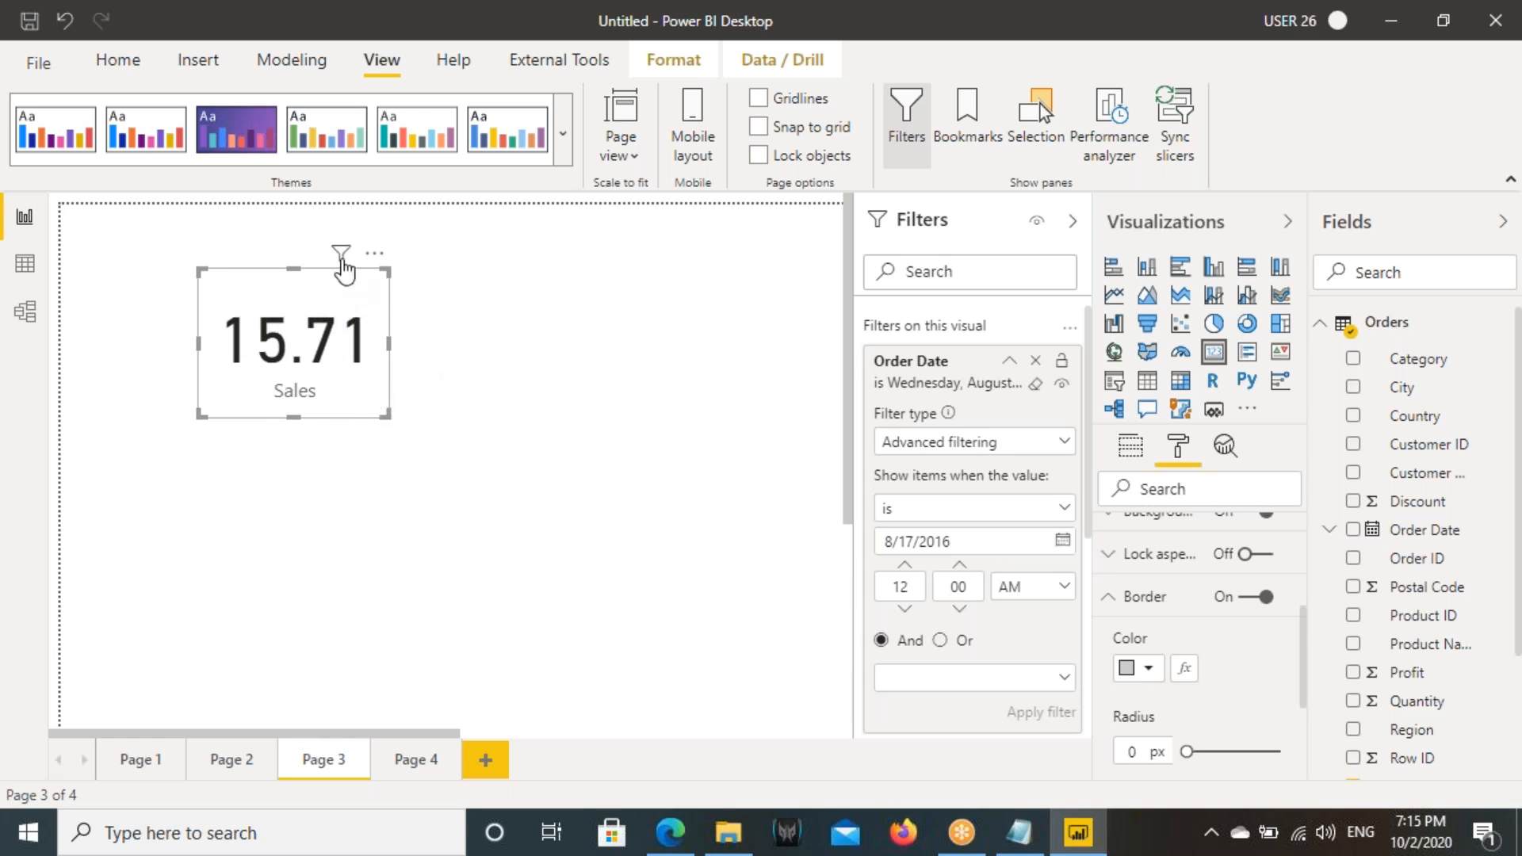
- Pick 8/17/2016 again as the date in the Sales card's Order Date filter
mouse_move(341, 256)
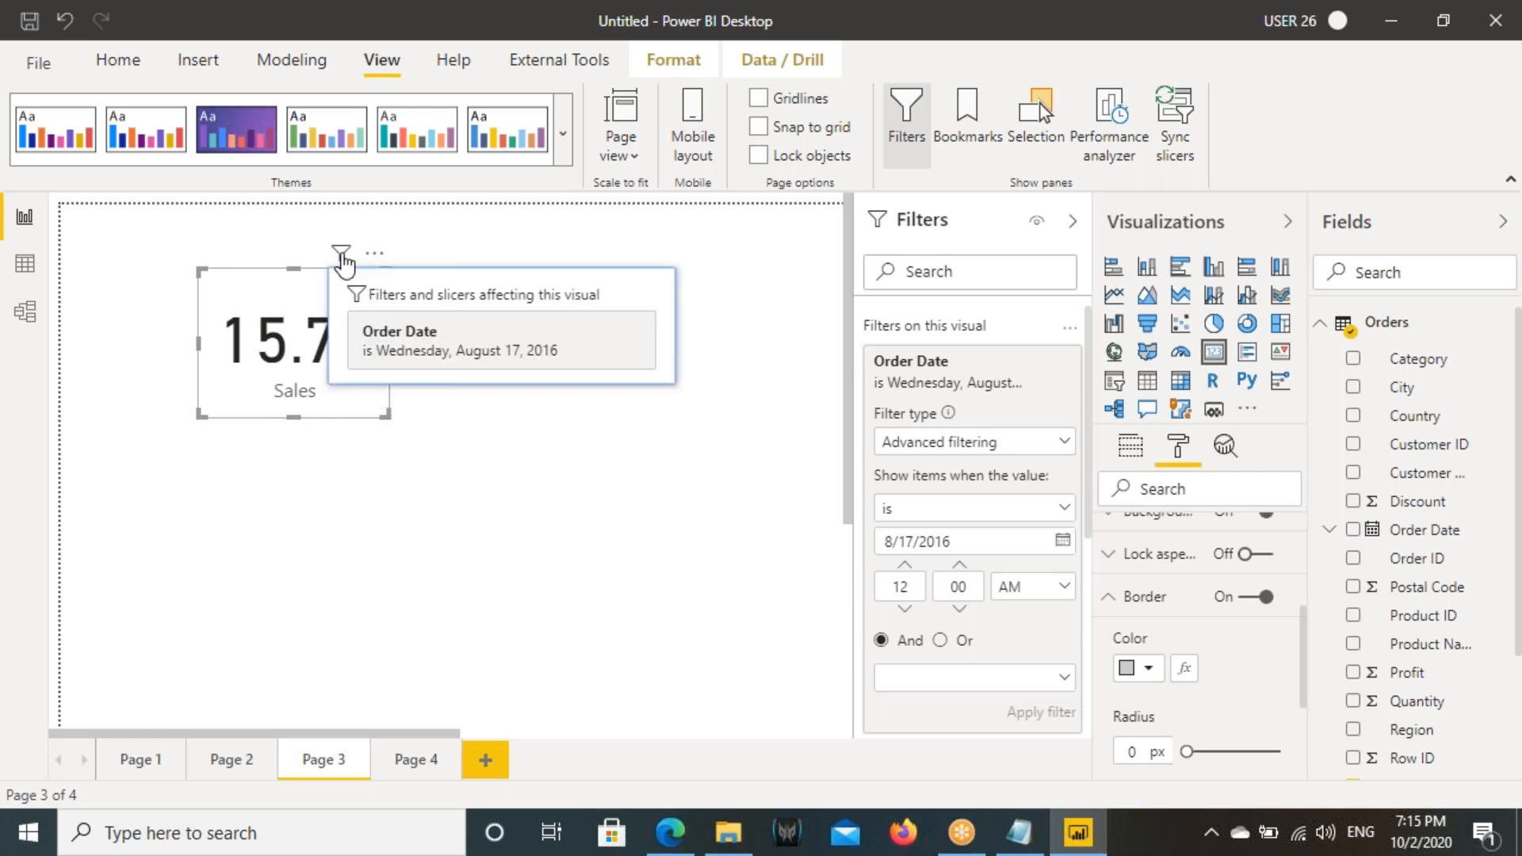
double_click(936, 543)
click(896, 545)
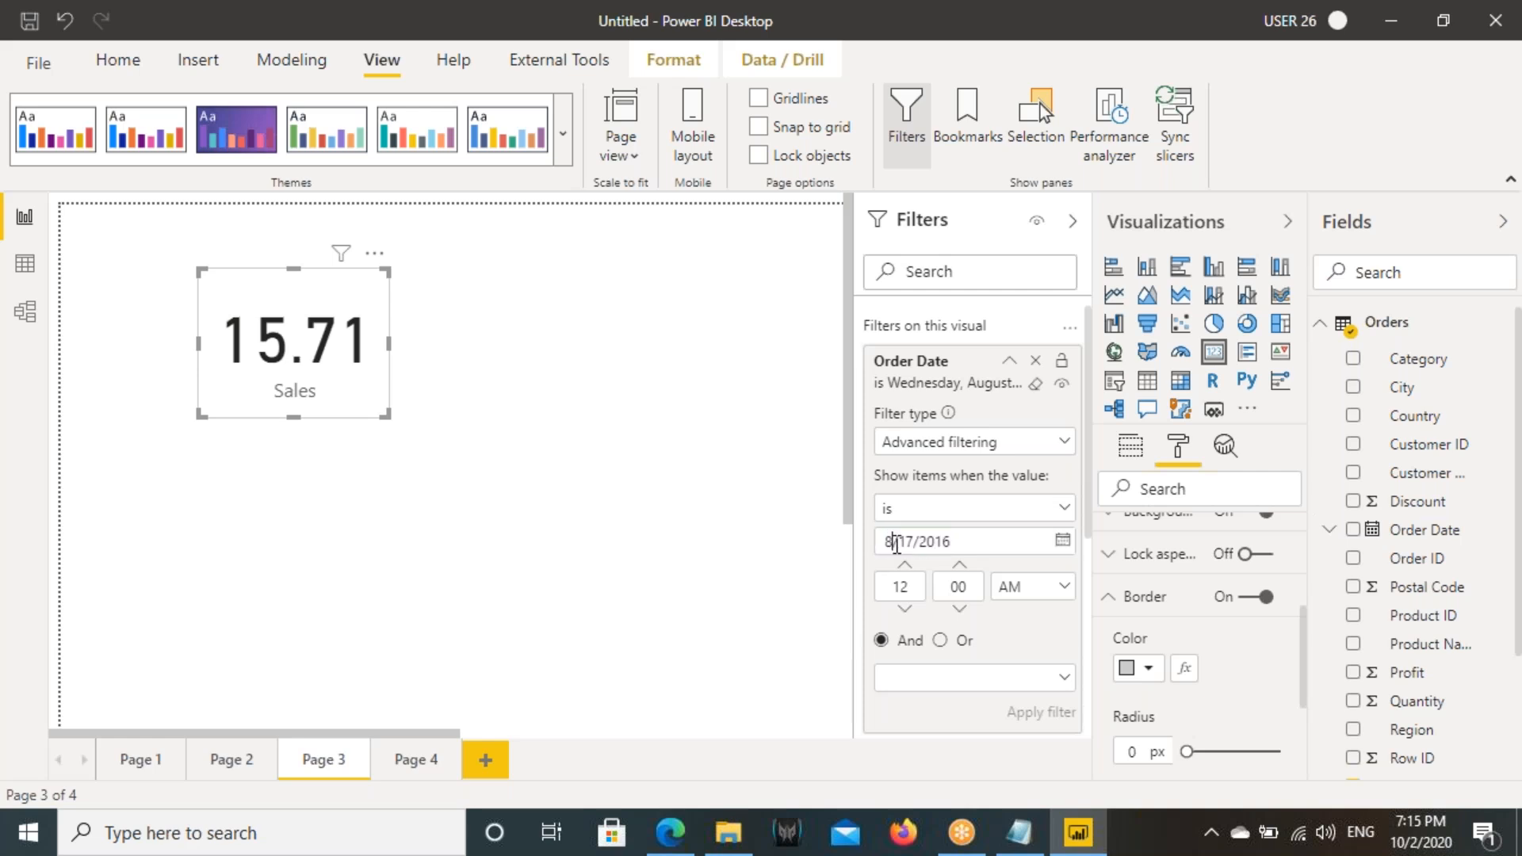
click(1065, 547)
click(962, 436)
click(1063, 542)
click(960, 440)
- Change the Sales card's Order Date condition to "is not" 8/17/2016 and apply the filter
click(914, 508)
click(892, 572)
click(926, 541)
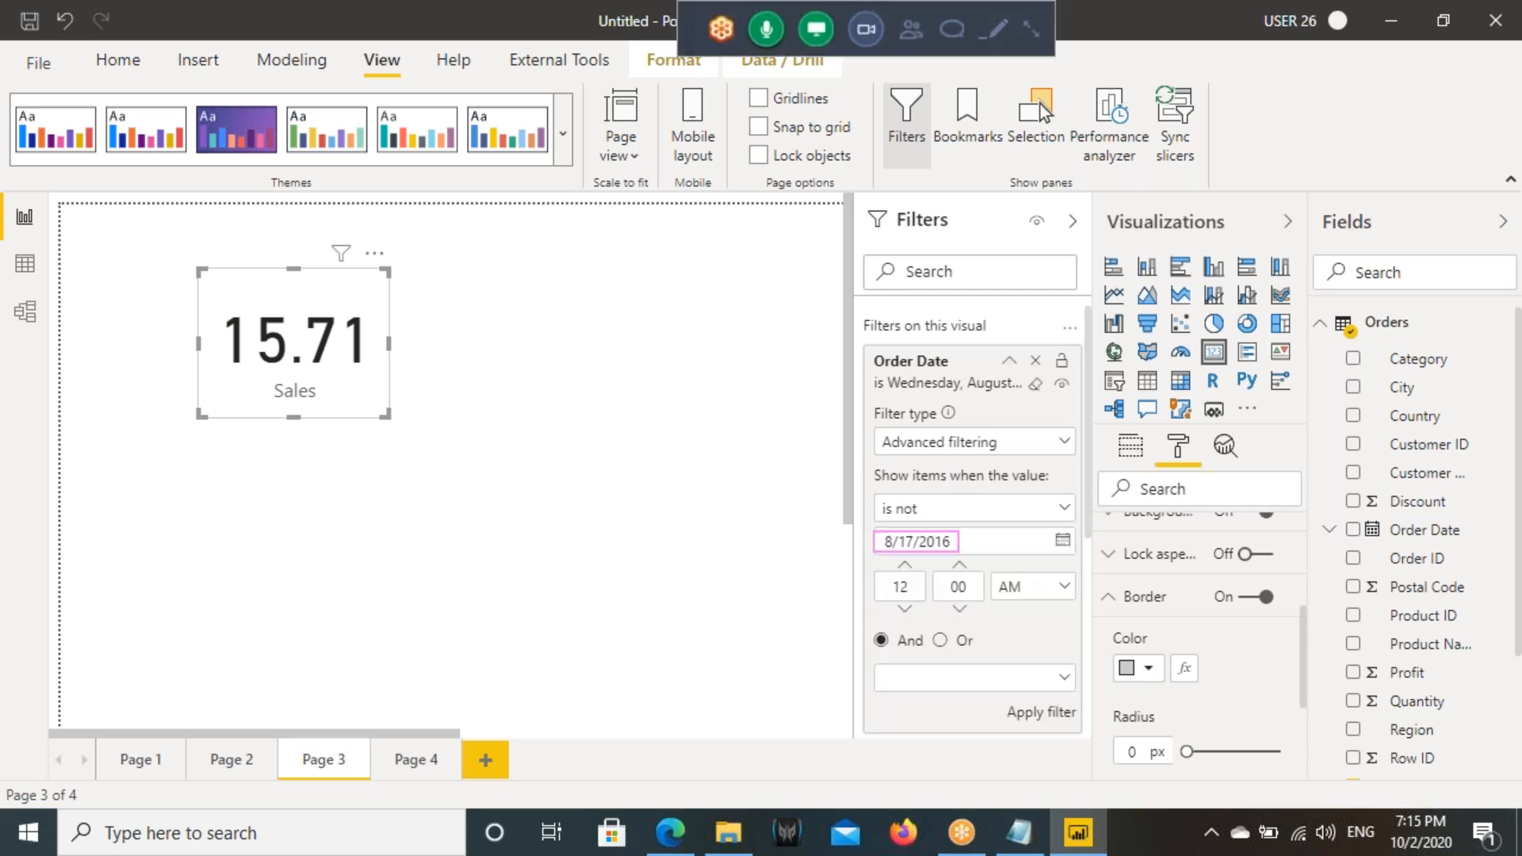
mouse_move(885, 542)
mouse_down()
mouse_move(501, 349)
mouse_move(409, 331)
mouse_move(428, 397)
mouse_up()
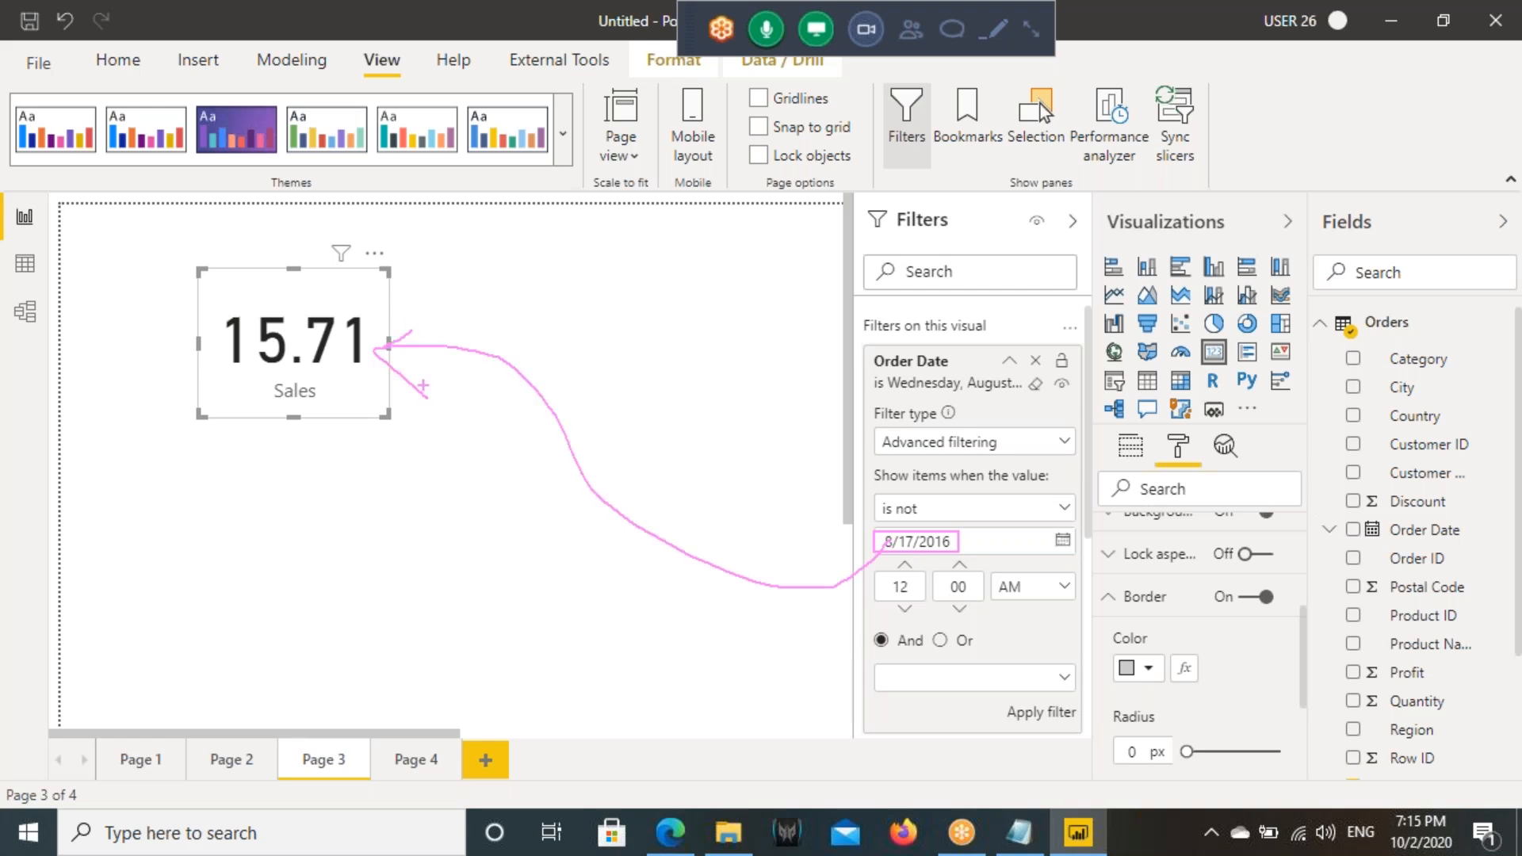
key(Escape)
click(1037, 714)
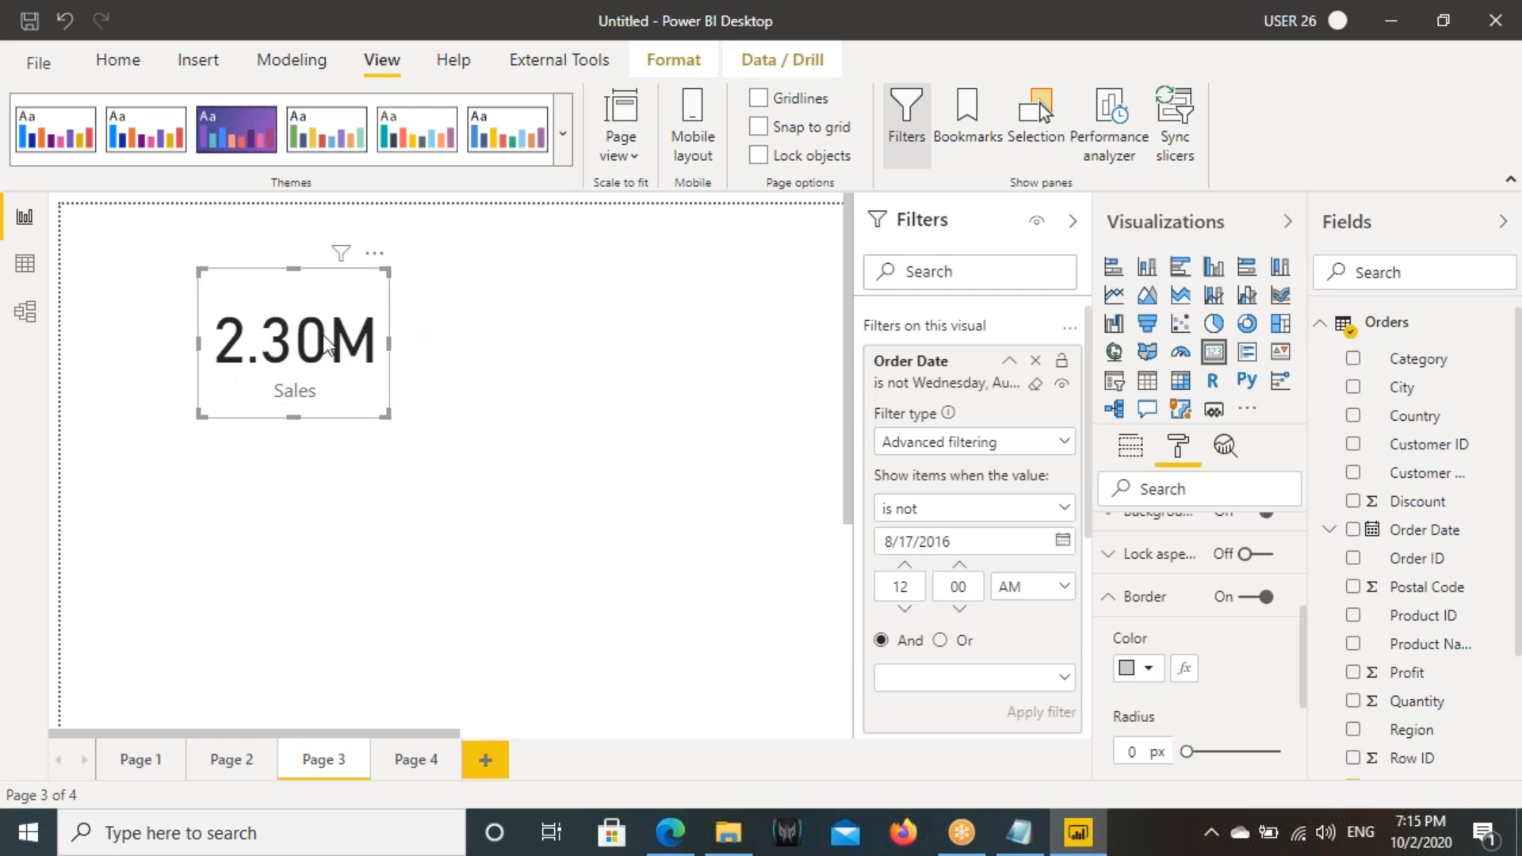
- Change the Sales card's Order Date condition to "is after" 8/17/2016 and apply the filter
drag(889, 547, 960, 542)
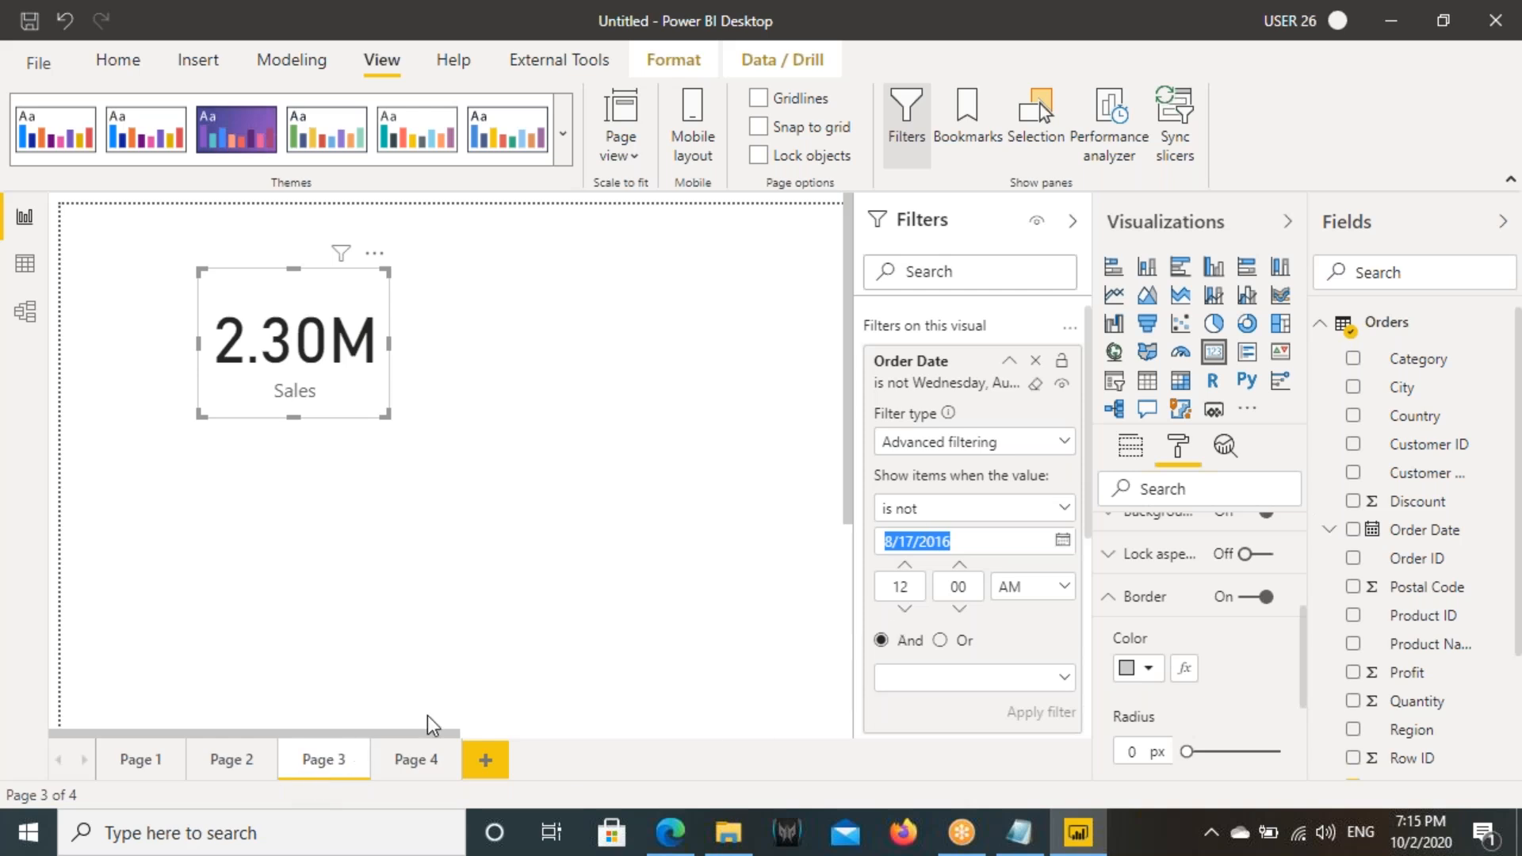
click(920, 509)
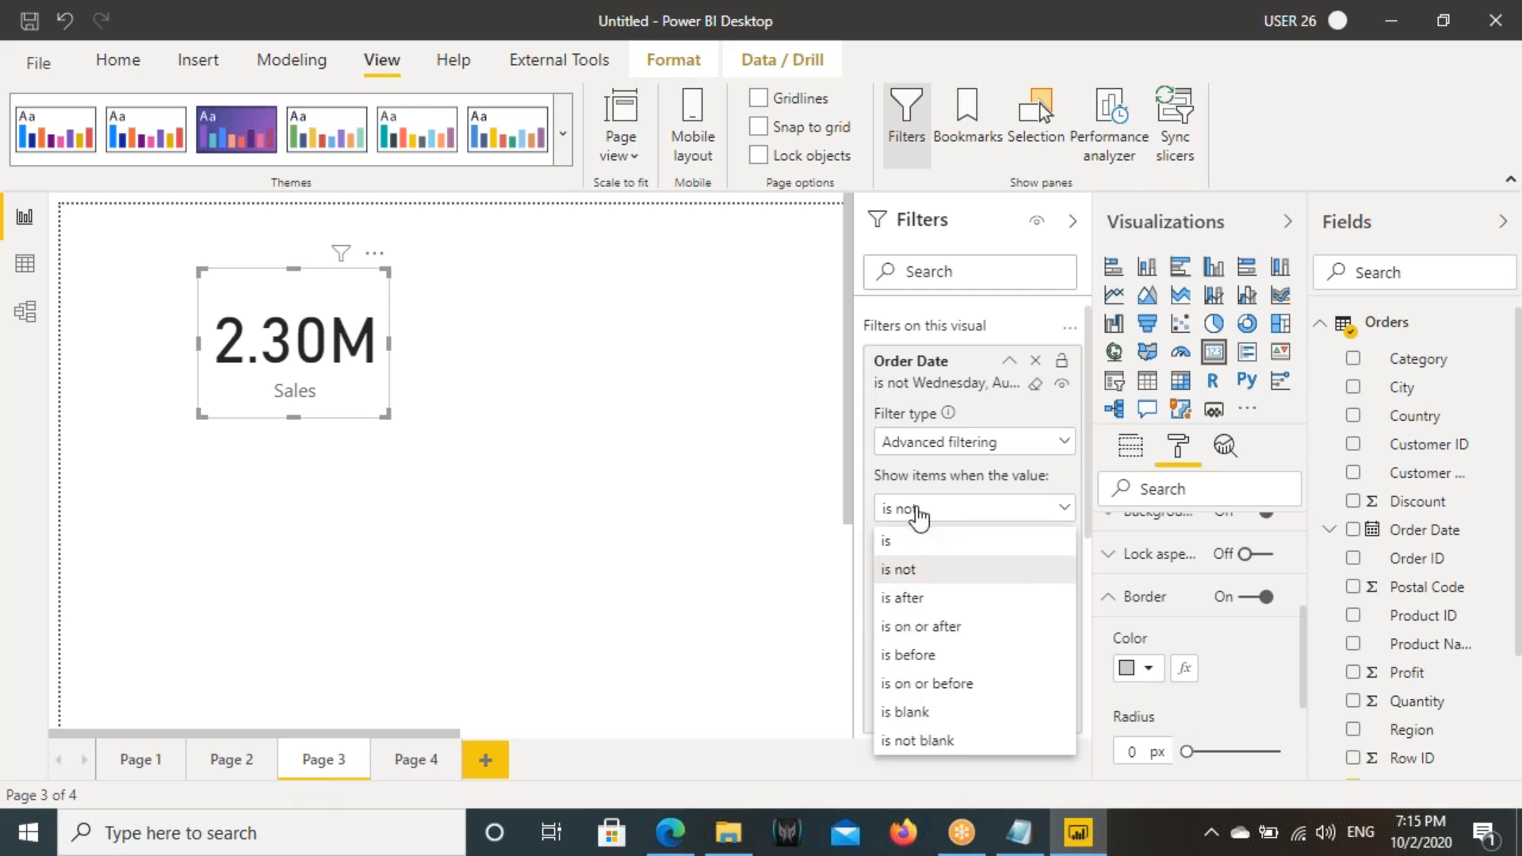
click(908, 598)
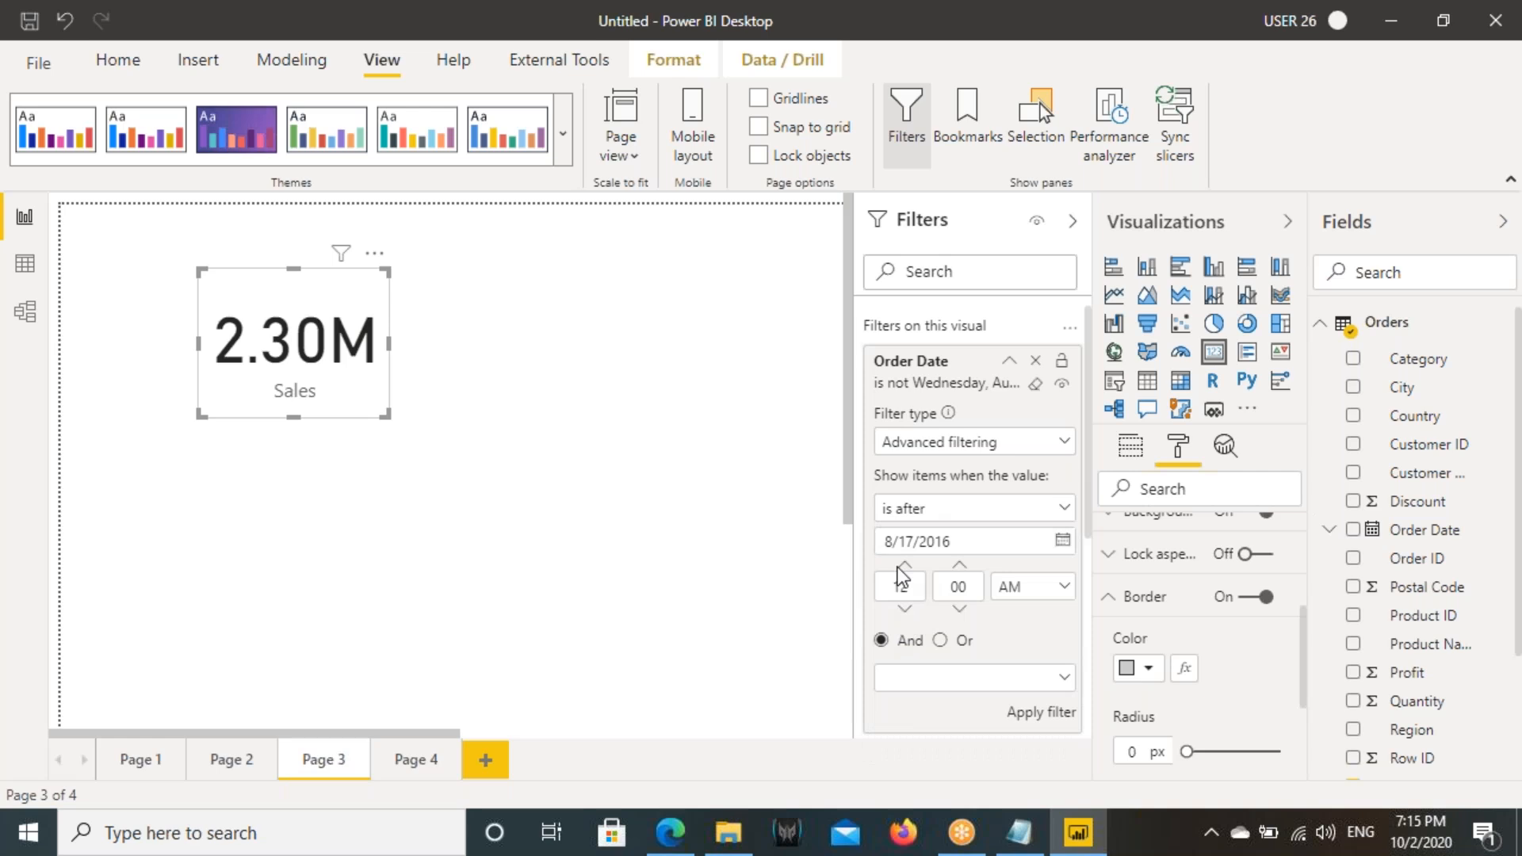
key(ctrl+2)
drag(868, 524, 982, 558)
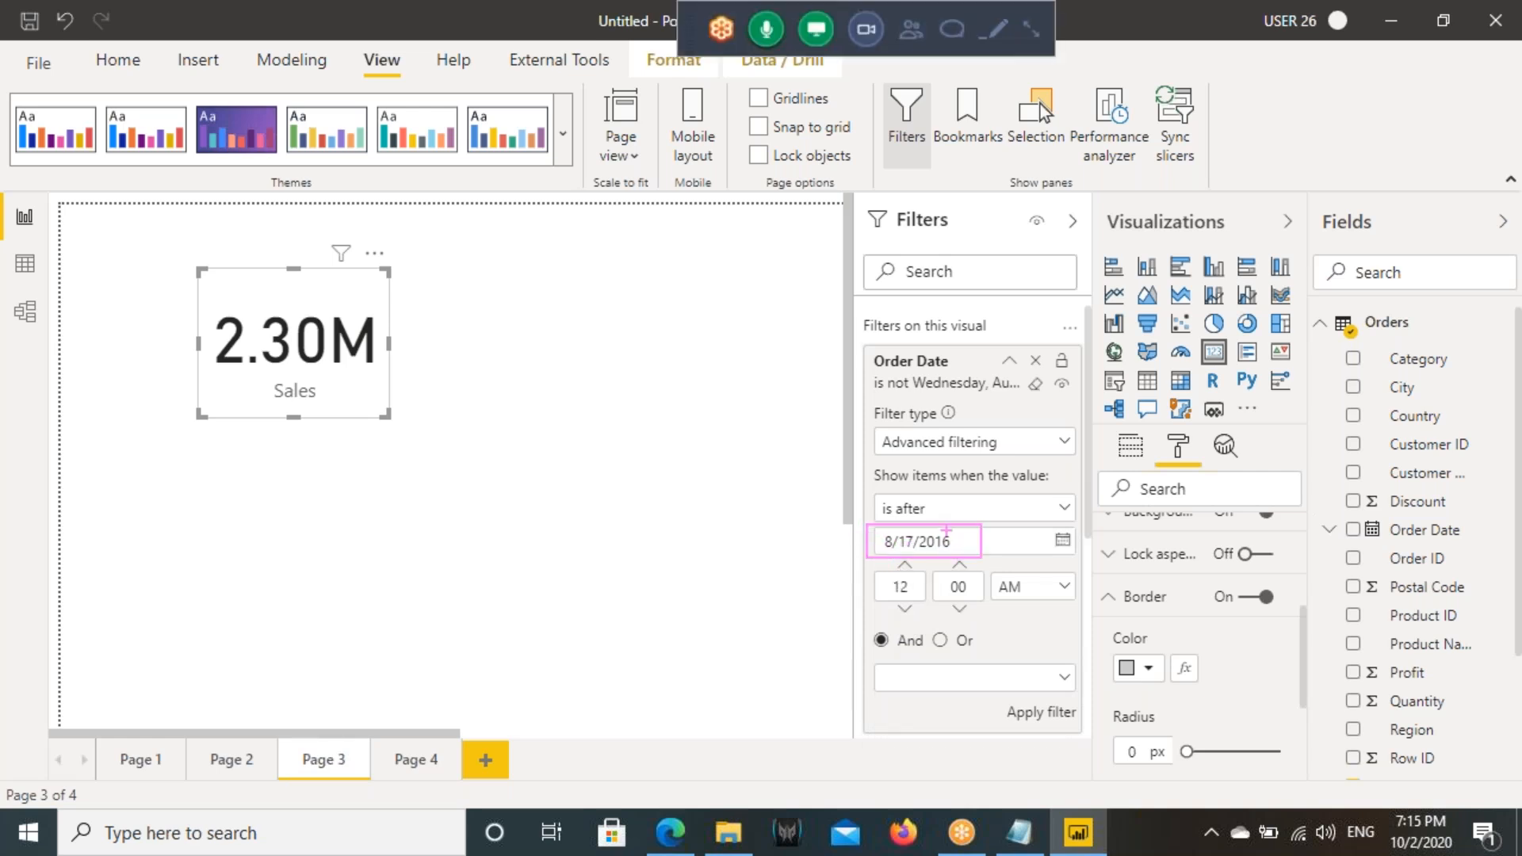
drag(196, 276, 392, 418)
drag(908, 525, 983, 493)
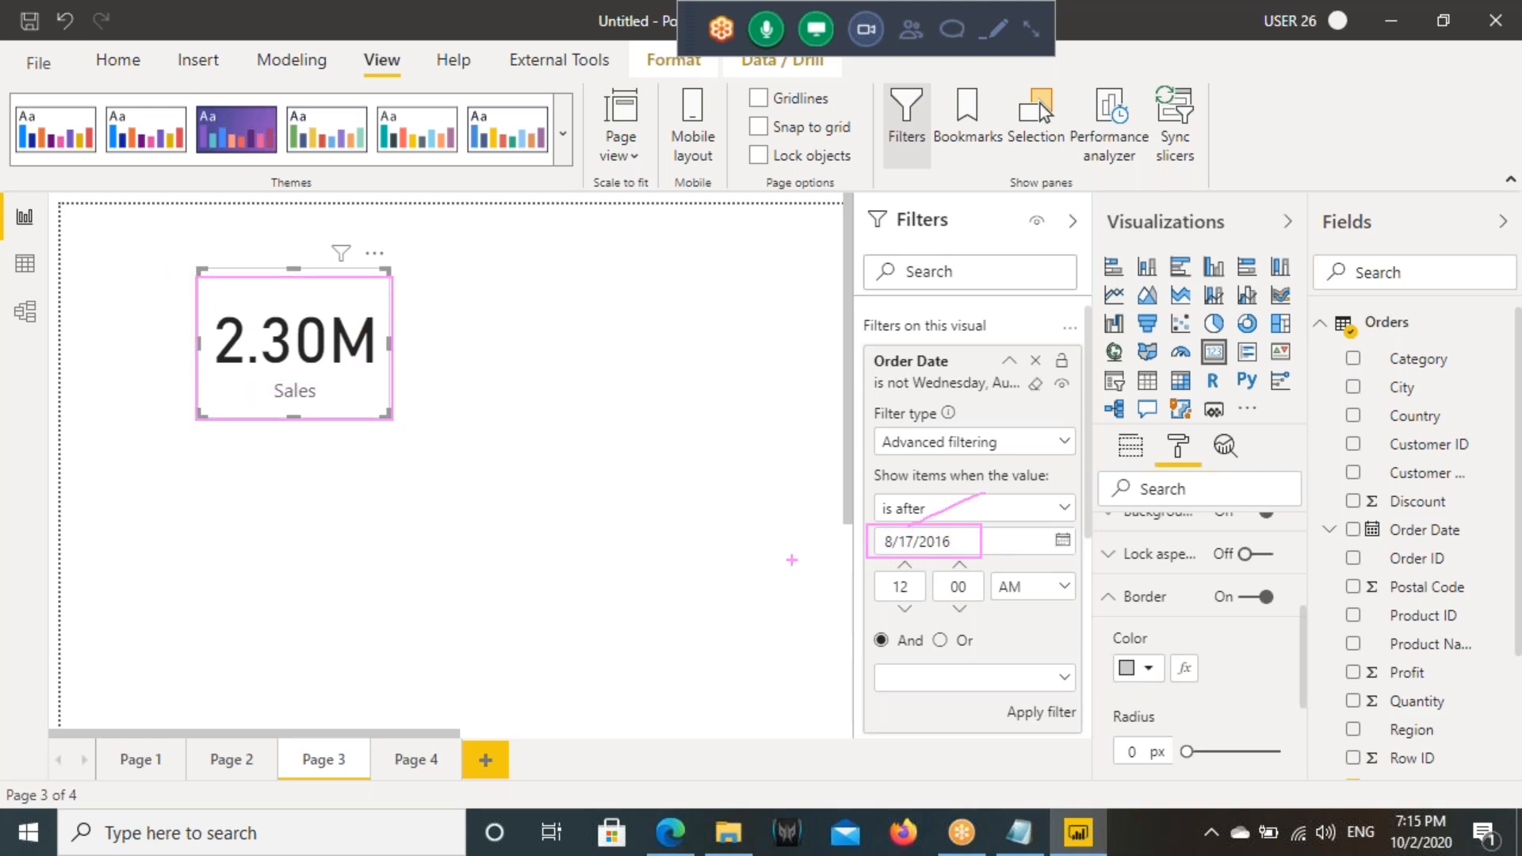
mouse_move(522, 476)
mouse_down()
mouse_move(530, 547)
mouse_move(582, 492)
mouse_up()
mouse_move(631, 480)
mouse_down()
mouse_move(620, 543)
mouse_move(638, 540)
mouse_up()
mouse_move(585, 519)
mouse_down()
mouse_move(710, 486)
mouse_move(796, 508)
mouse_move(773, 493)
mouse_up()
mouse_move(797, 425)
mouse_down()
mouse_move(797, 485)
mouse_move(815, 486)
mouse_up()
drag(801, 524, 651, 579)
mouse_move(690, 584)
mouse_down()
mouse_move(660, 593)
mouse_move(842, 528)
mouse_up()
drag(269, 367, 477, 304)
click(1041, 712)
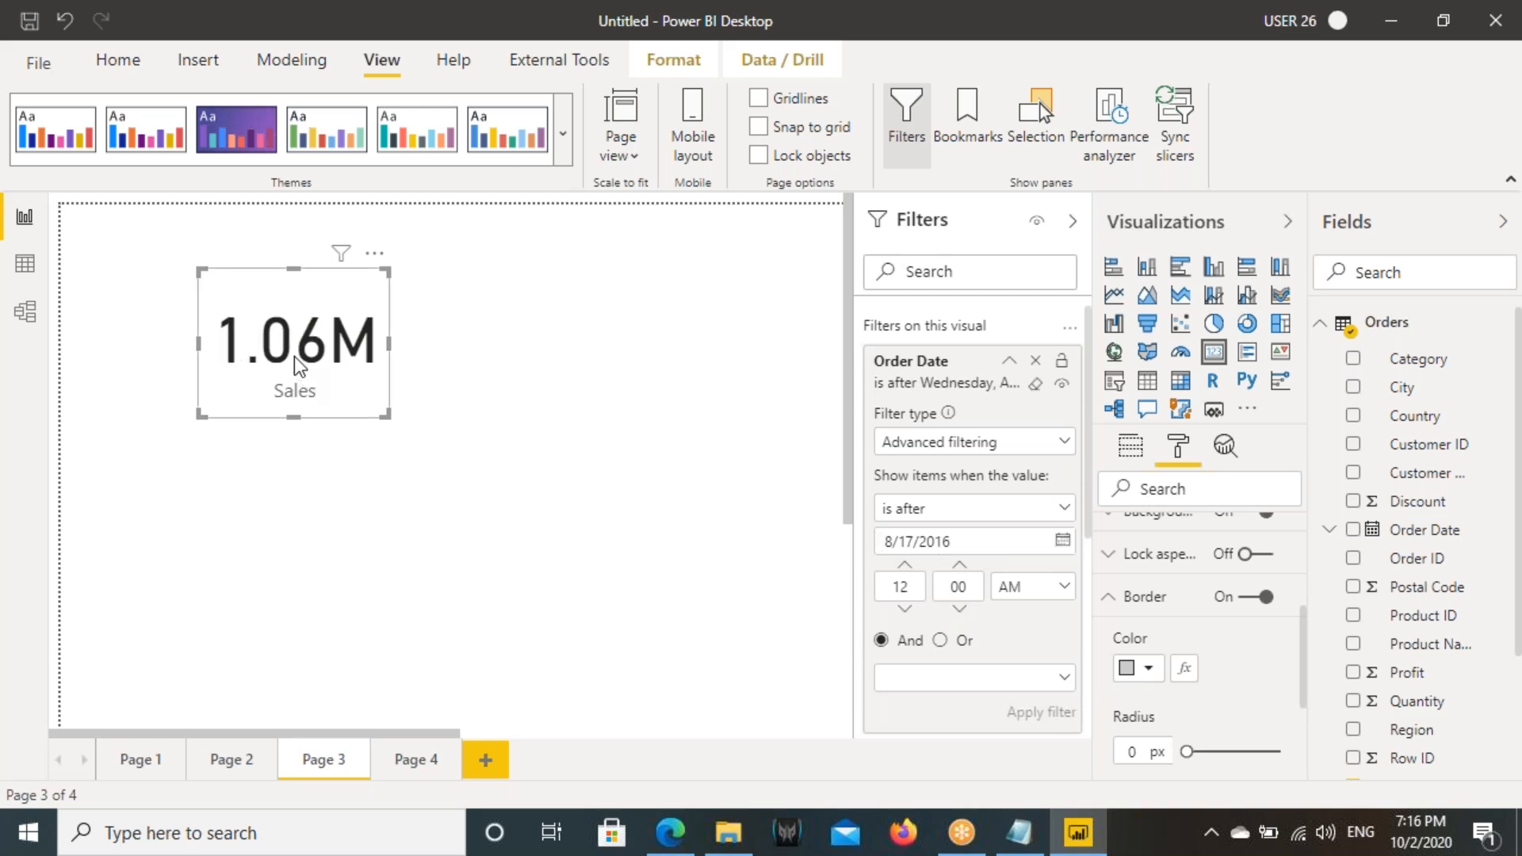
- Open Page 2 and clear the Order Date filter on the Sales by Order Date line chart
click(209, 766)
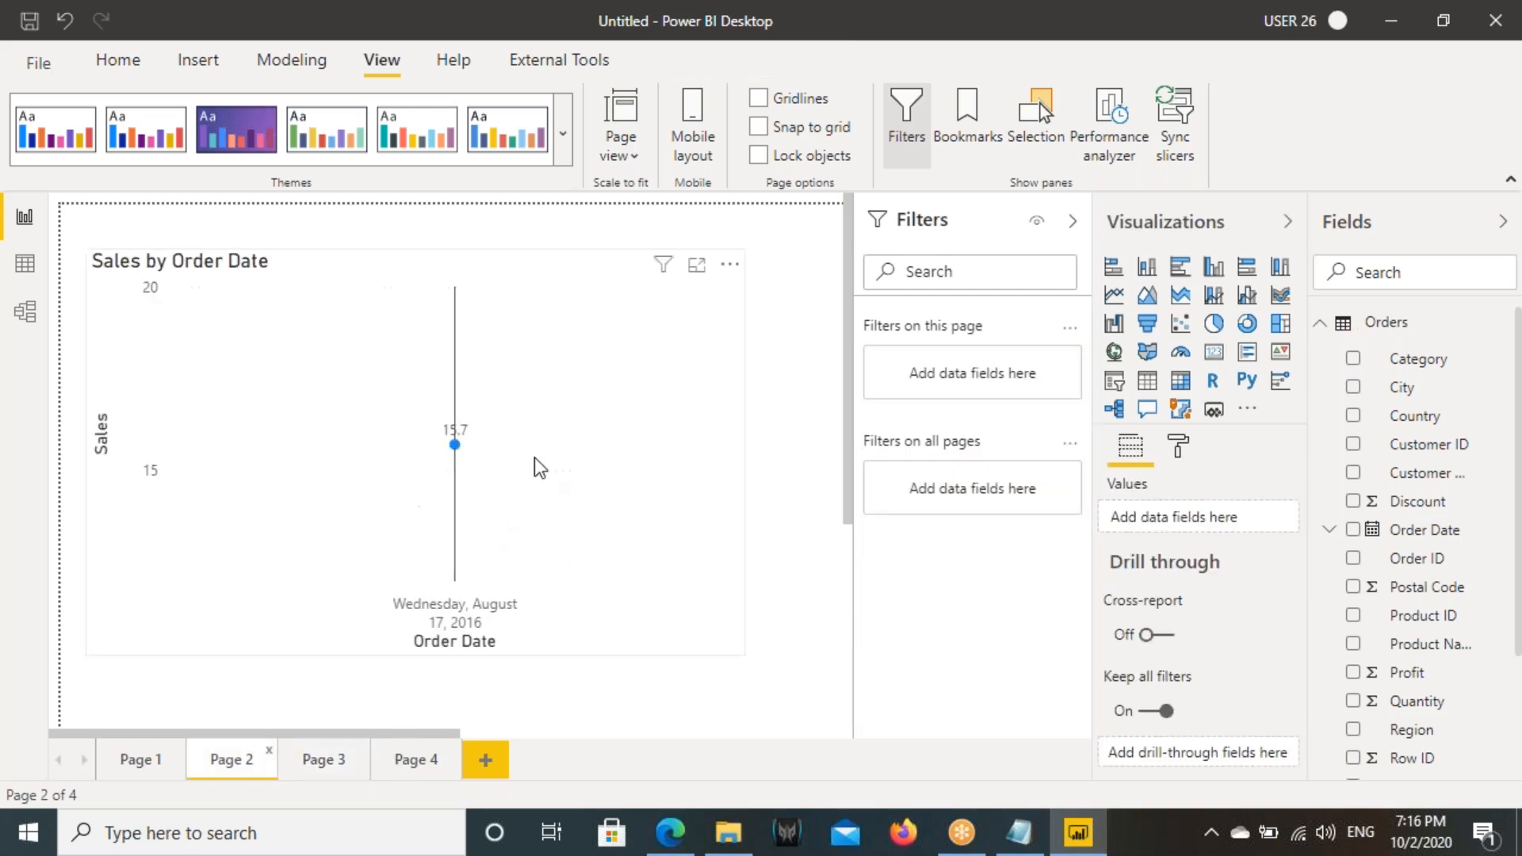
click(548, 411)
click(1041, 383)
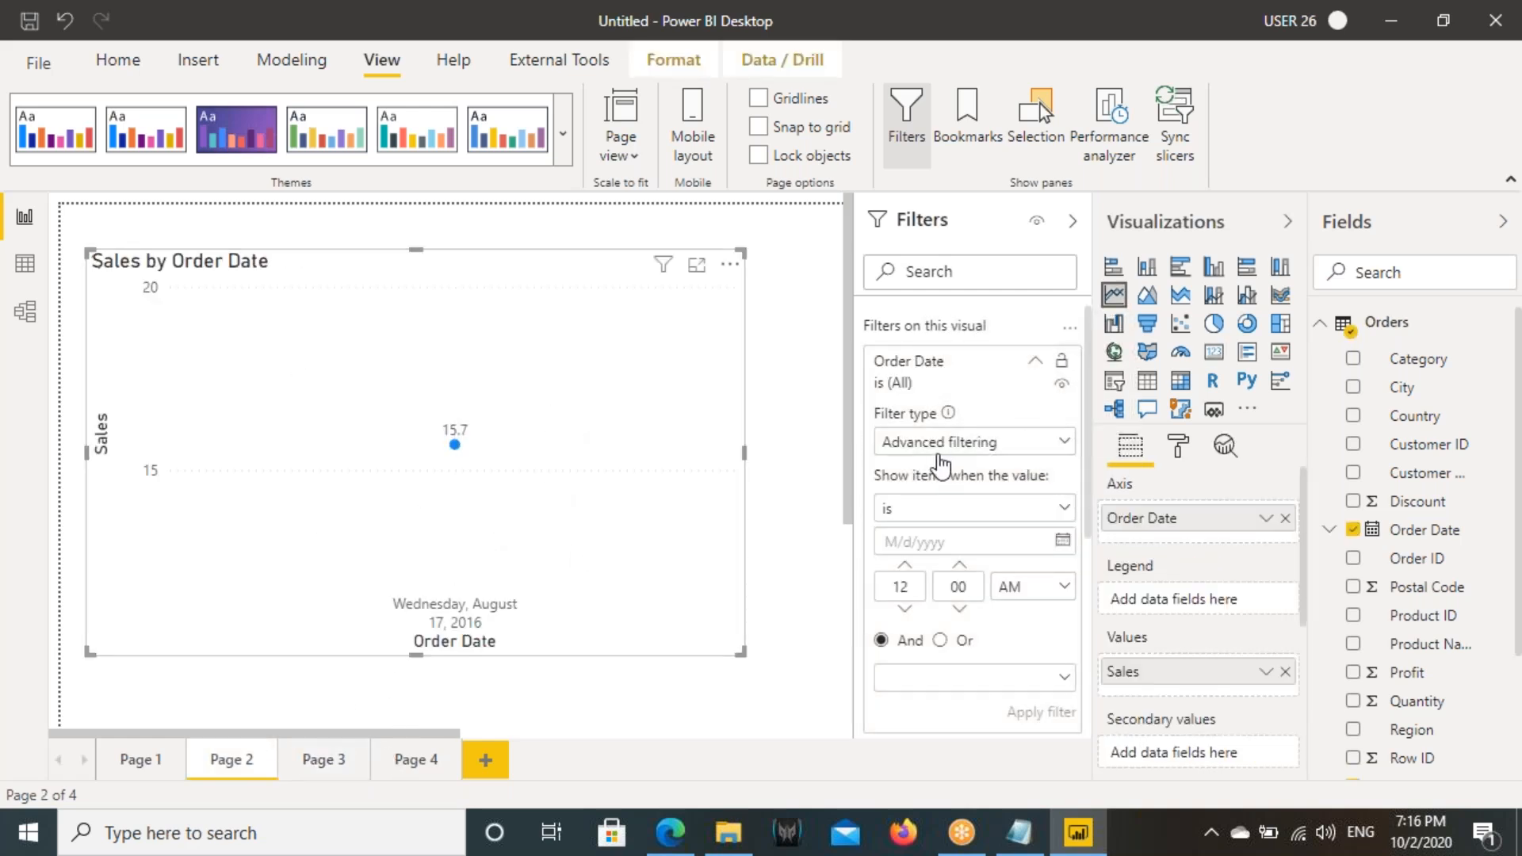
- Filter the line chart's Order Date with the advanced condition "is after" 8/17/2016 and apply it
click(939, 443)
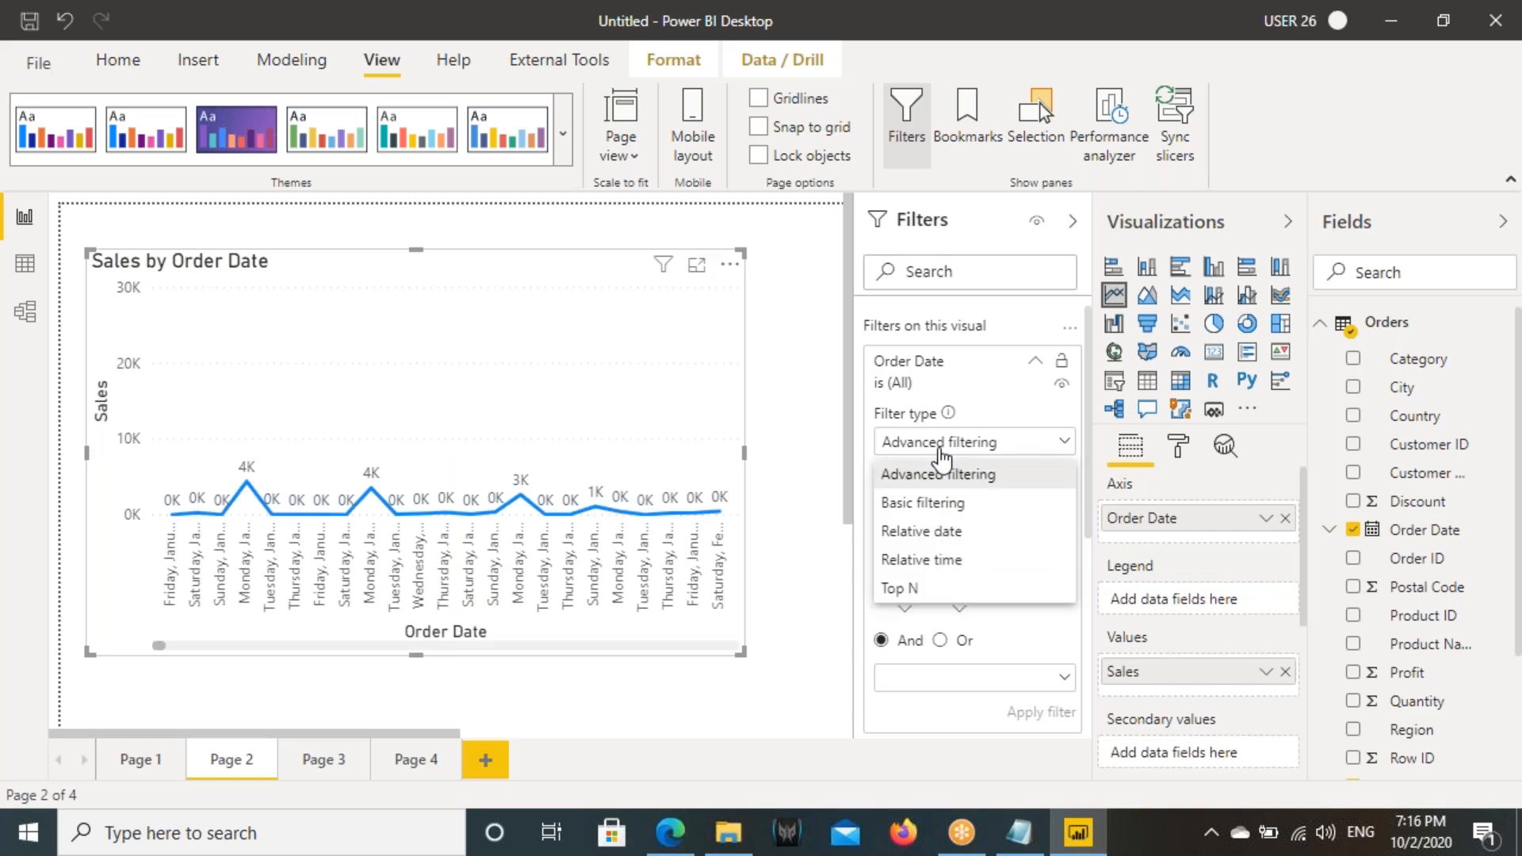
click(938, 474)
click(928, 511)
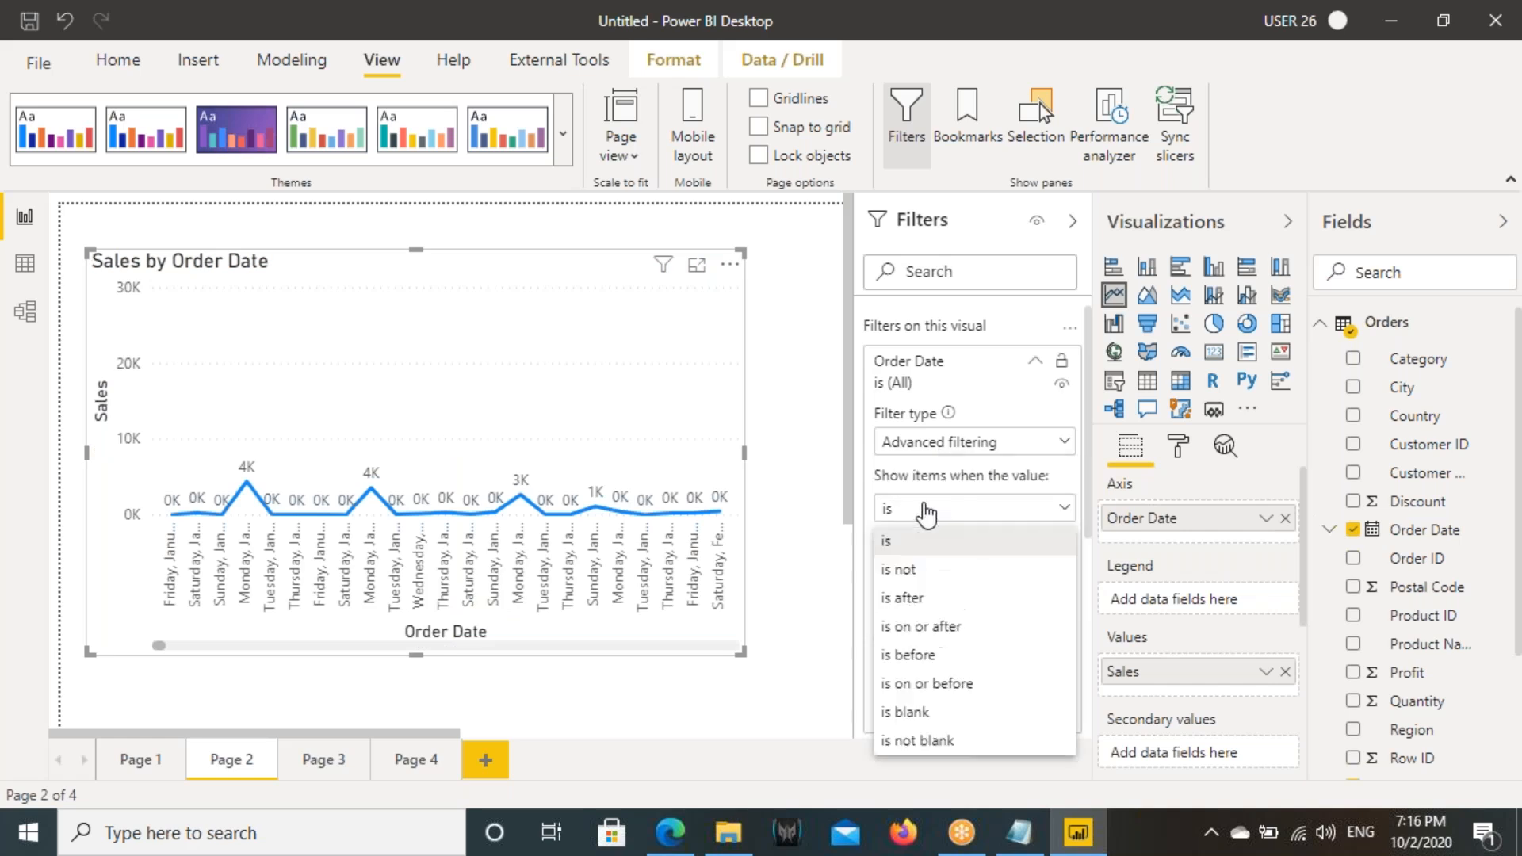
click(902, 596)
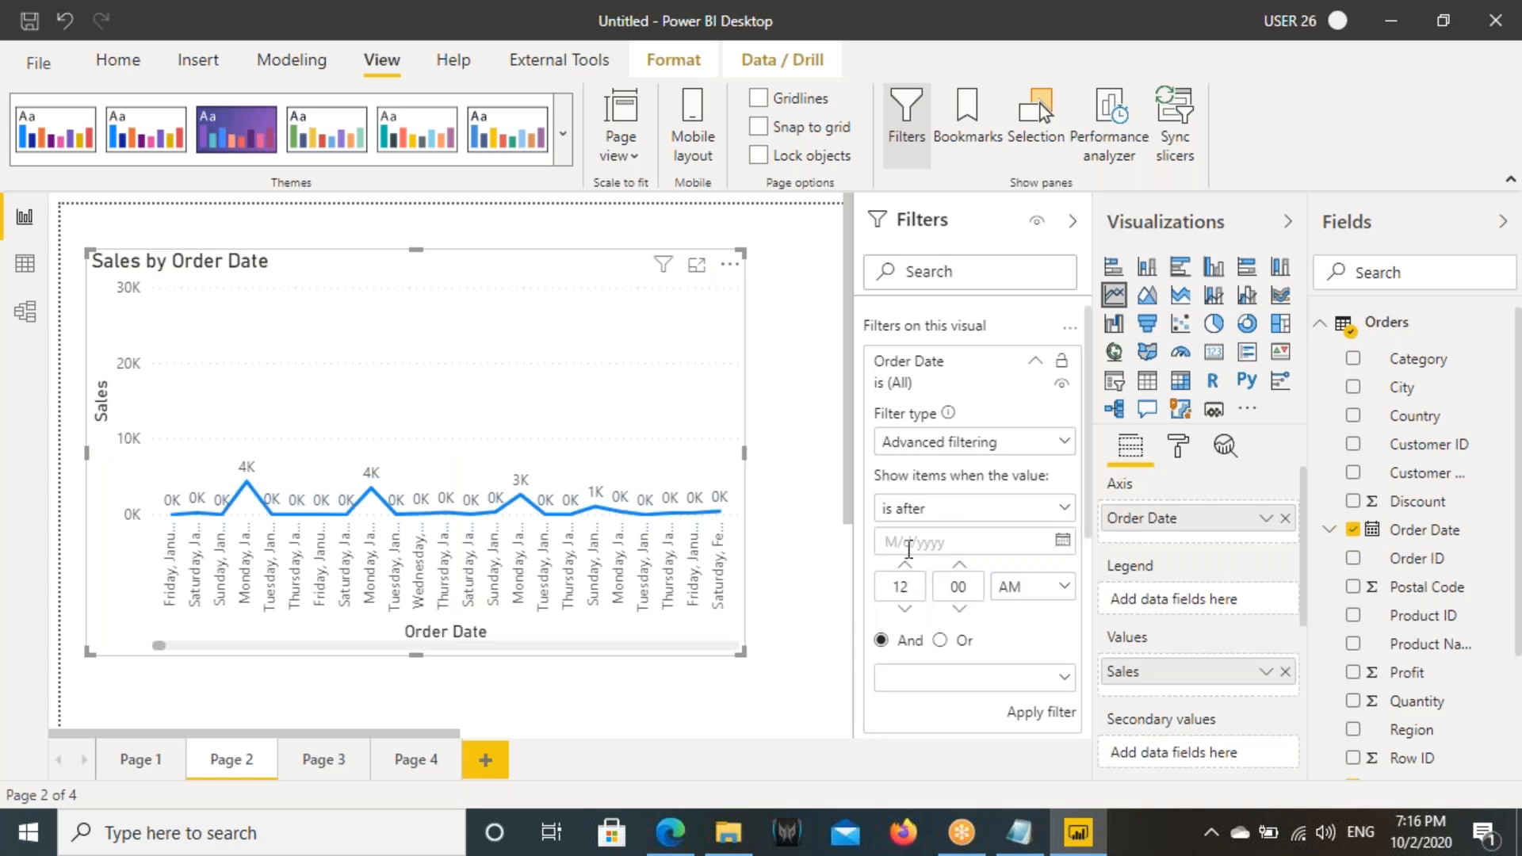
click(1062, 541)
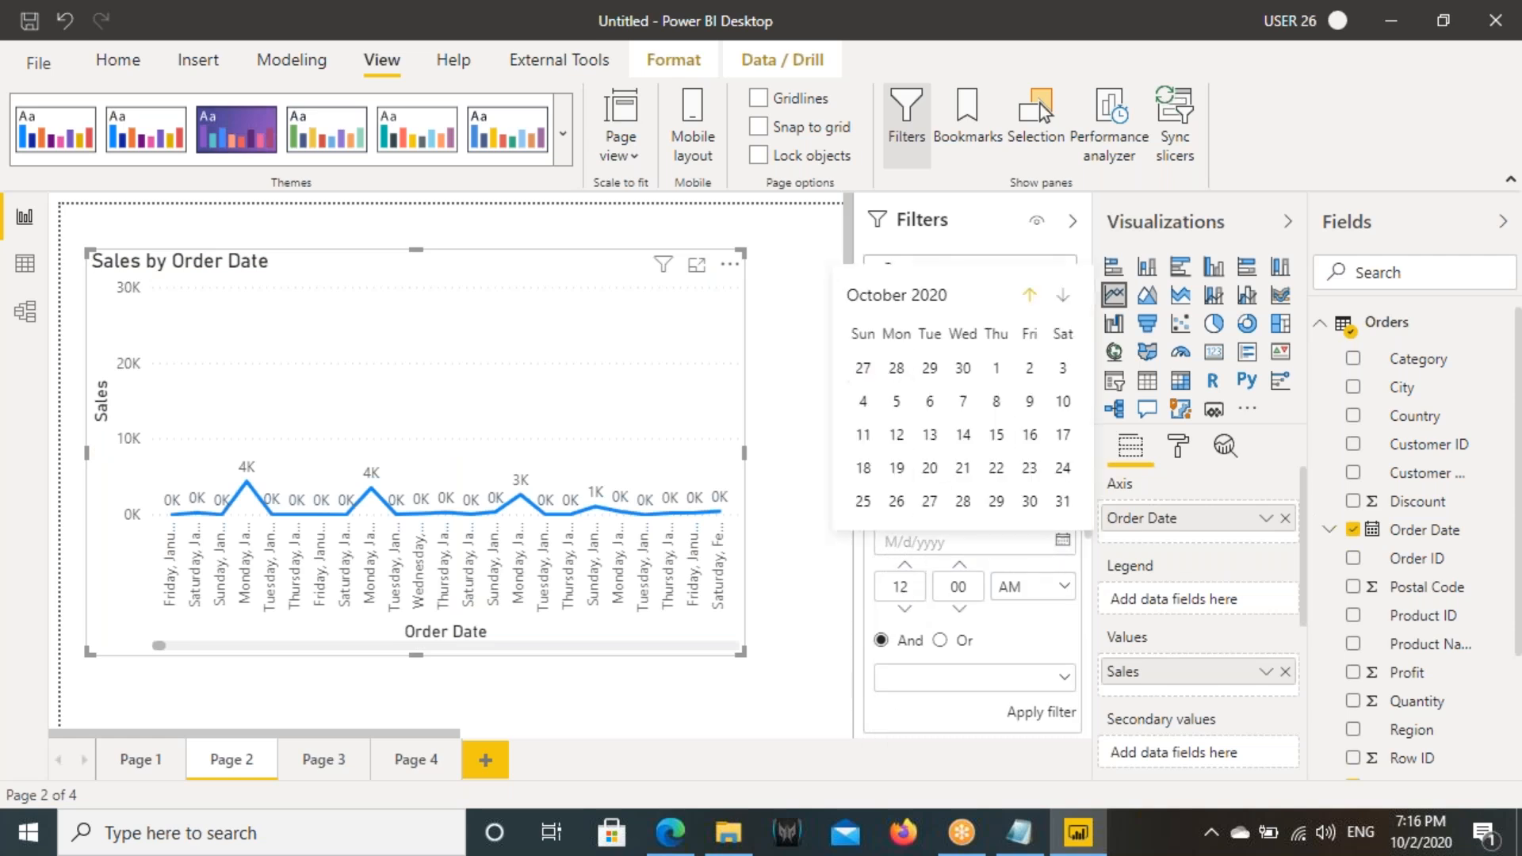
click(1029, 295)
click(886, 298)
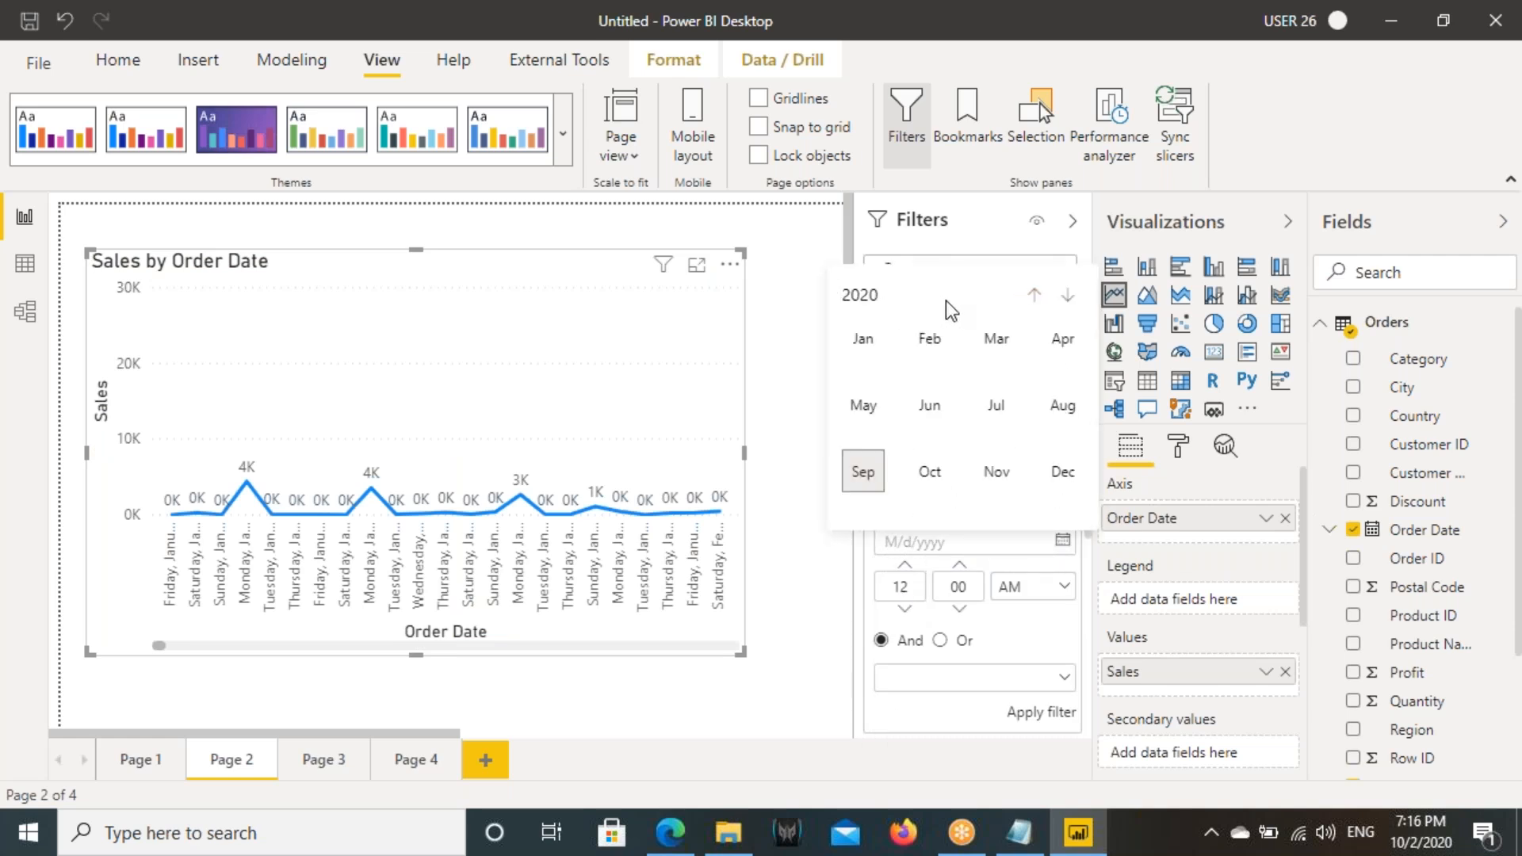
click(1031, 296)
click(1032, 296)
click(1031, 296)
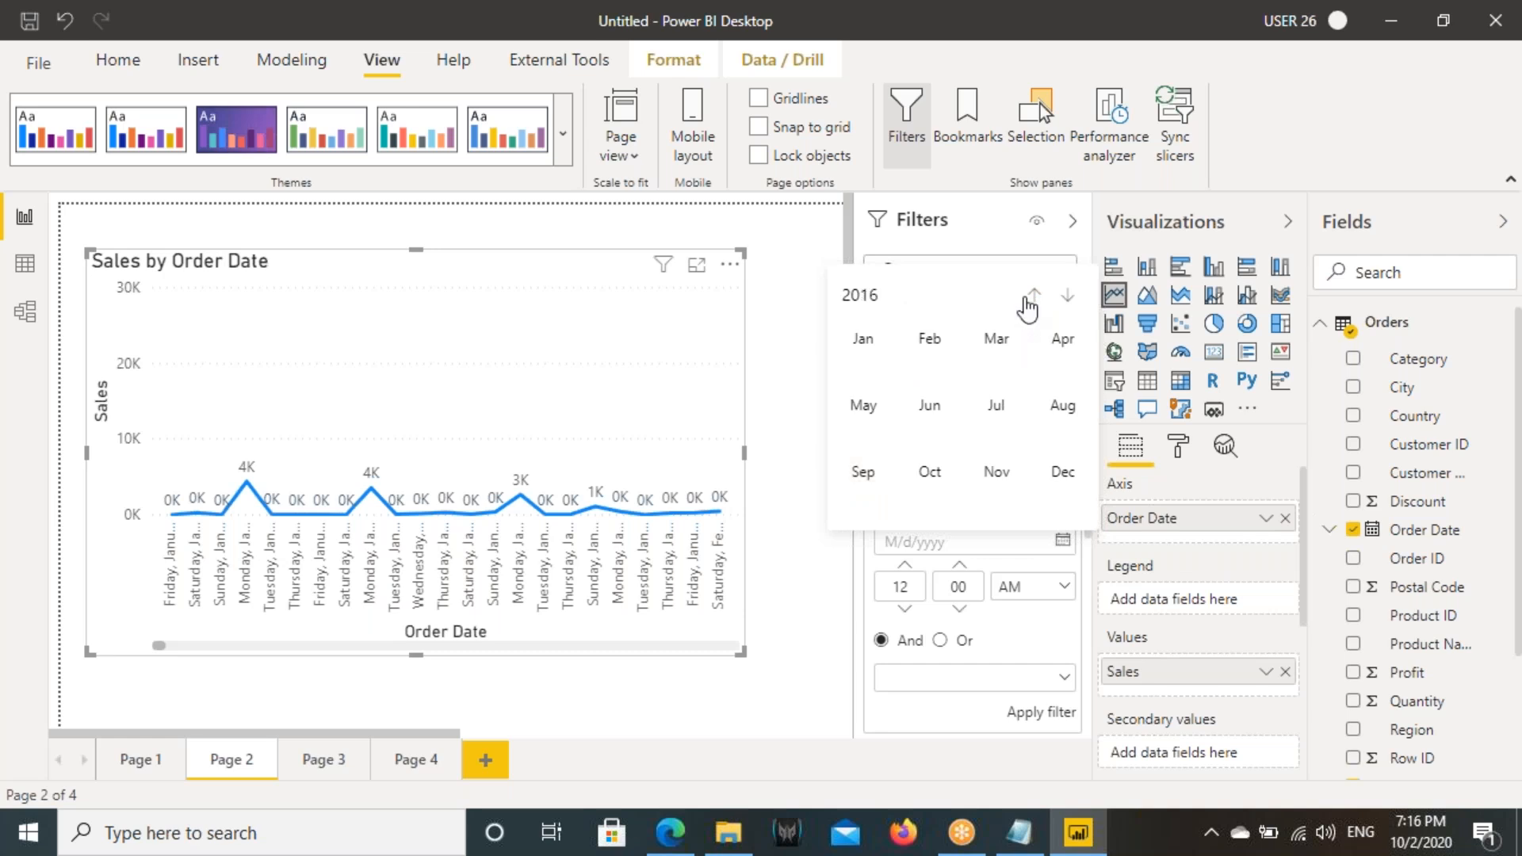
click(1062, 405)
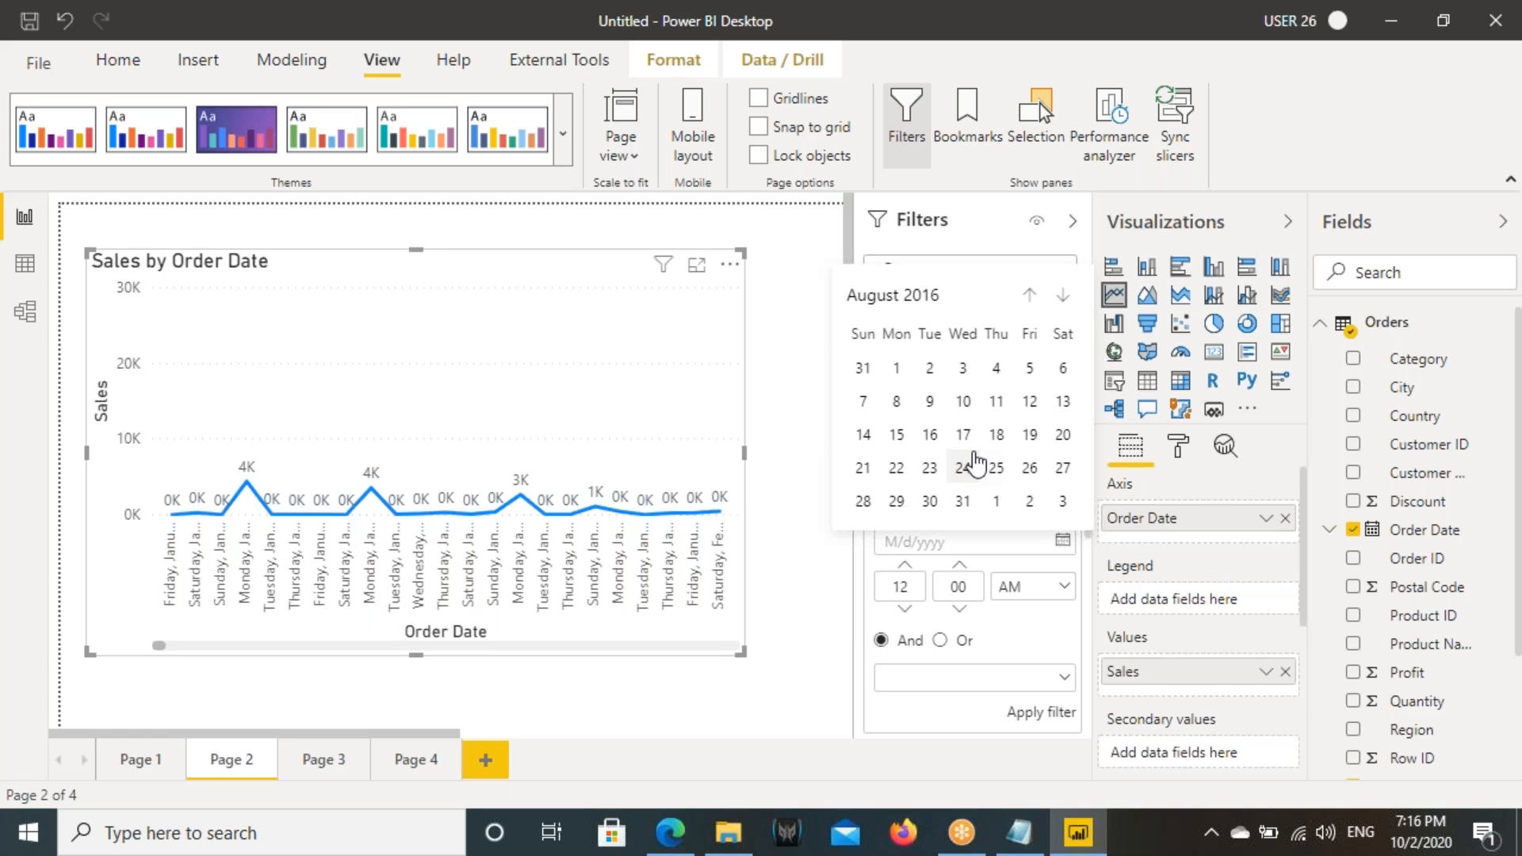
click(964, 434)
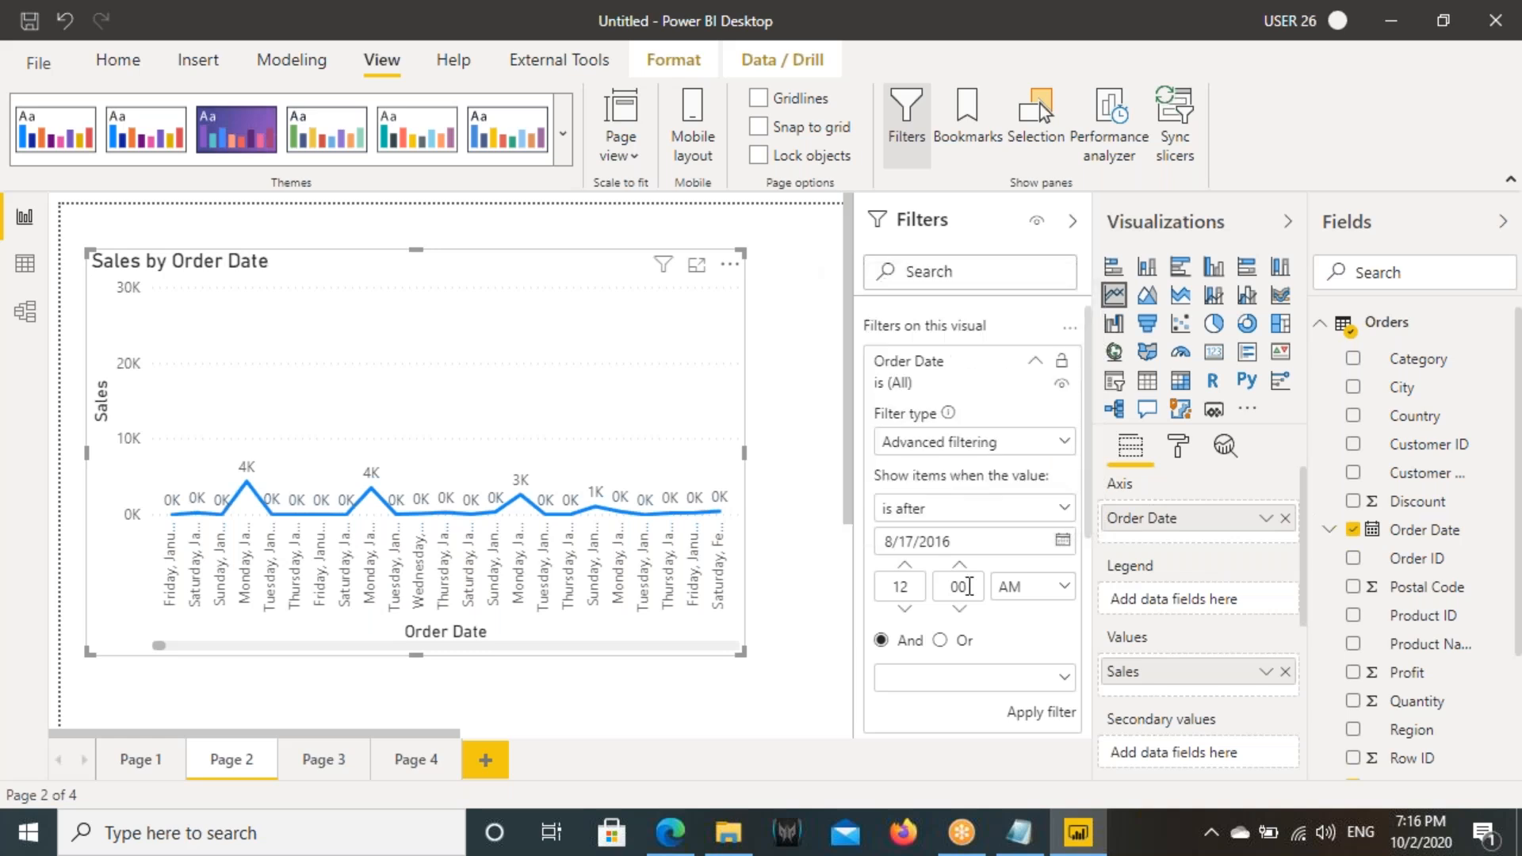
click(1040, 712)
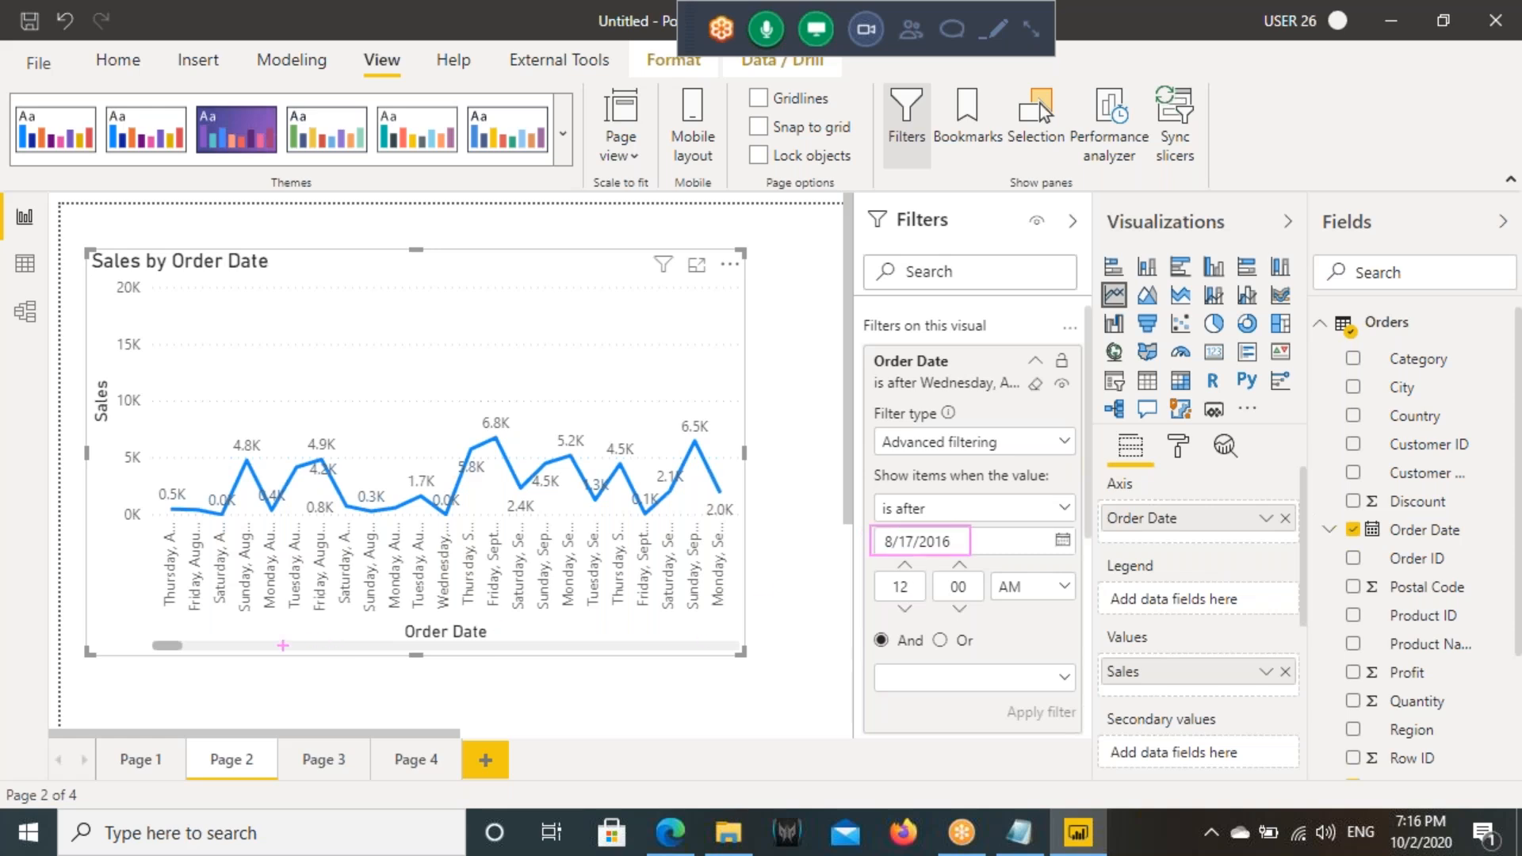
- Examine the first date plotted on the filtered line chart and look through the available Order Date conditions
drag(167, 540, 165, 602)
mouse_move(164, 527)
mouse_down()
mouse_move(121, 587)
mouse_move(189, 562)
mouse_up()
key(Escape)
mouse_move(173, 520)
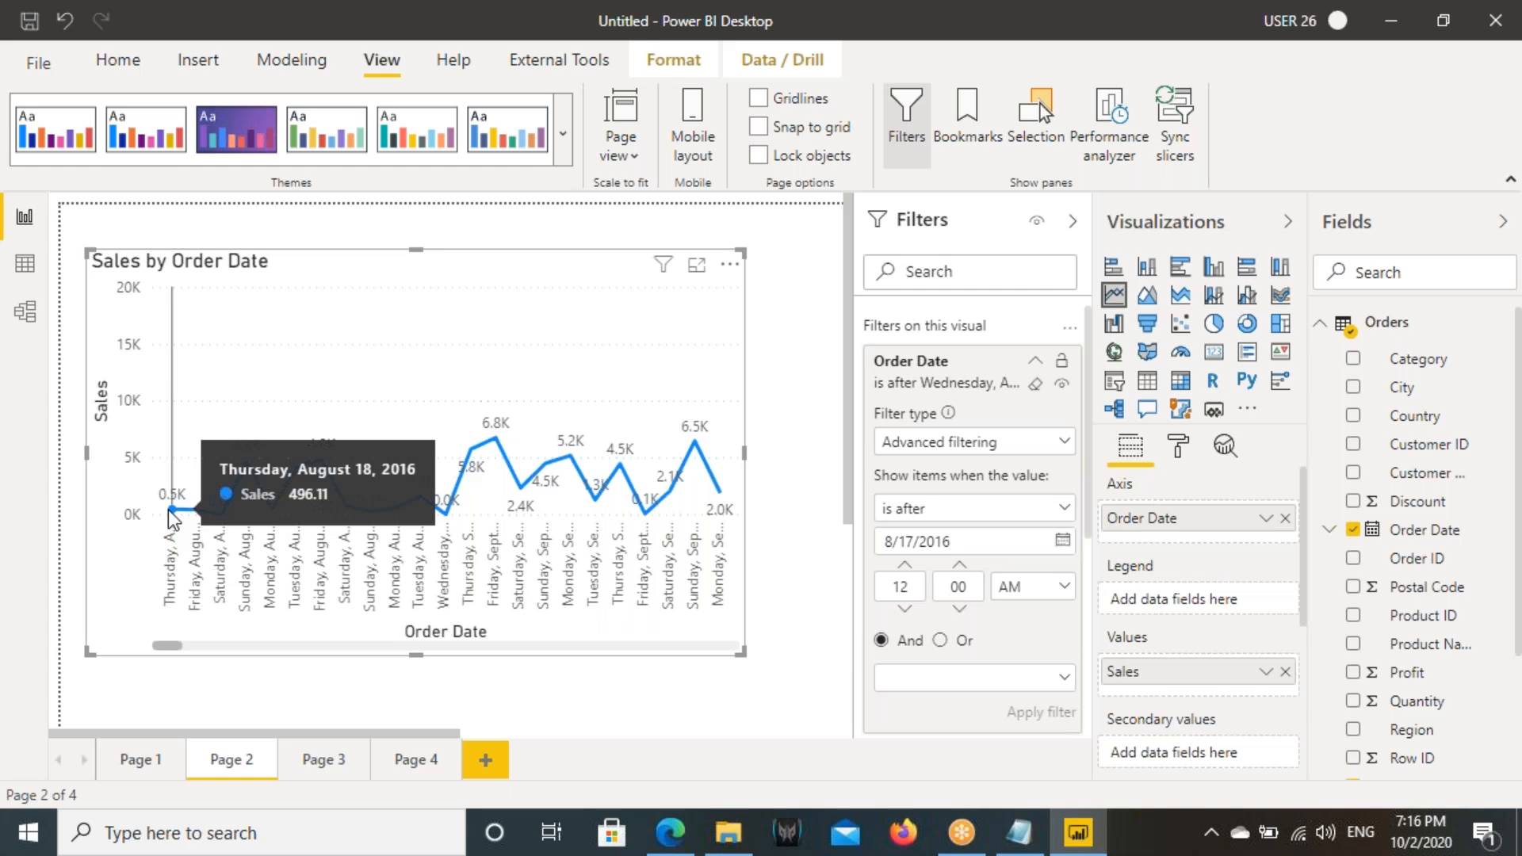
key(ctrl+shift+d)
drag(288, 459, 421, 478)
drag(175, 576, 169, 591)
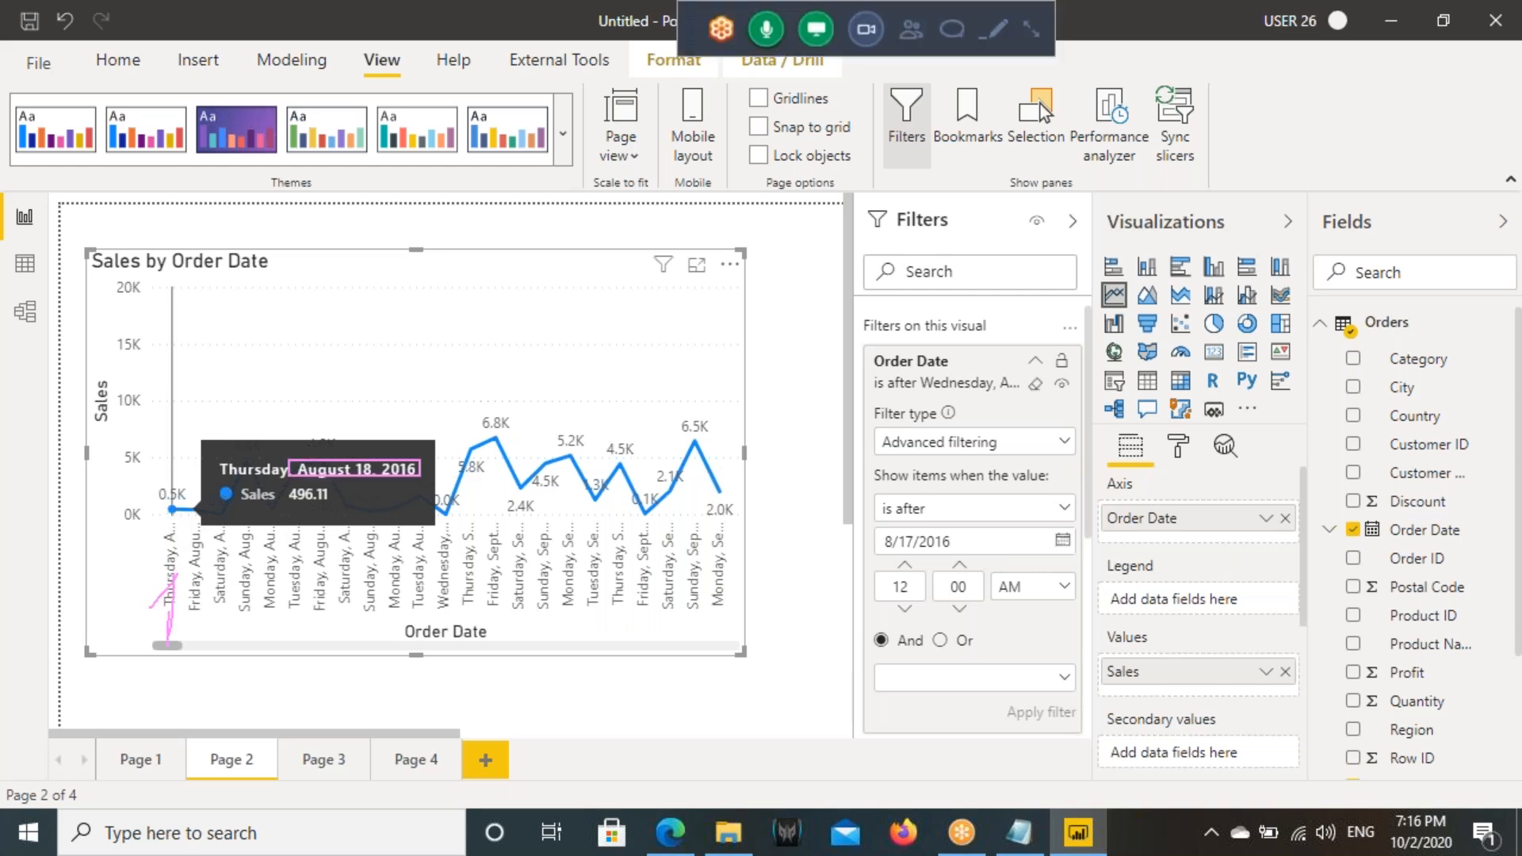
key(ctrl+shift+d)
mouse_move(168, 649)
mouse_down()
mouse_move(736, 644)
mouse_move(160, 645)
mouse_up()
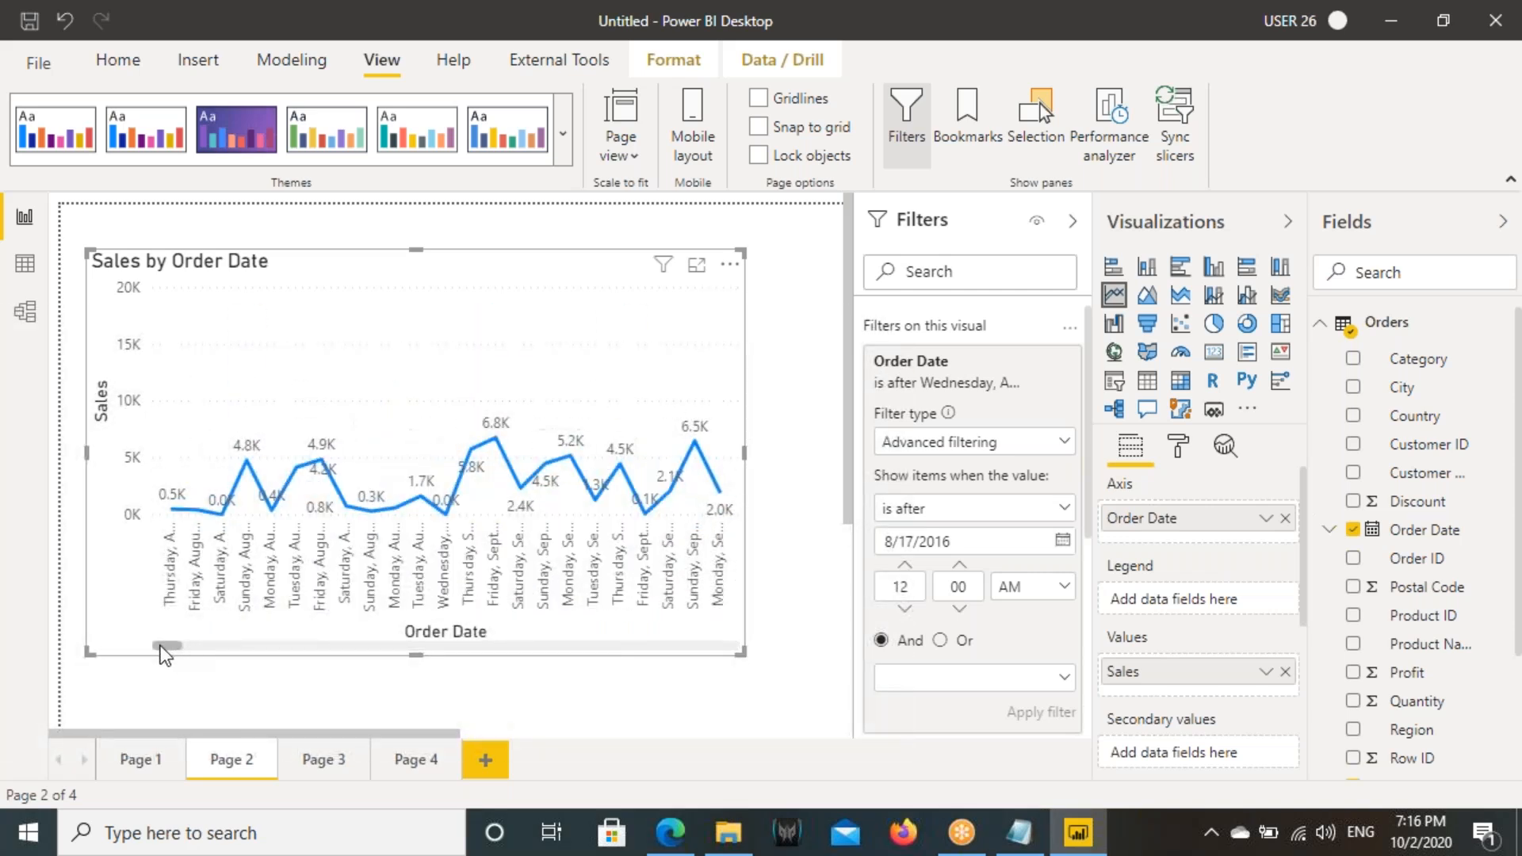
click(930, 514)
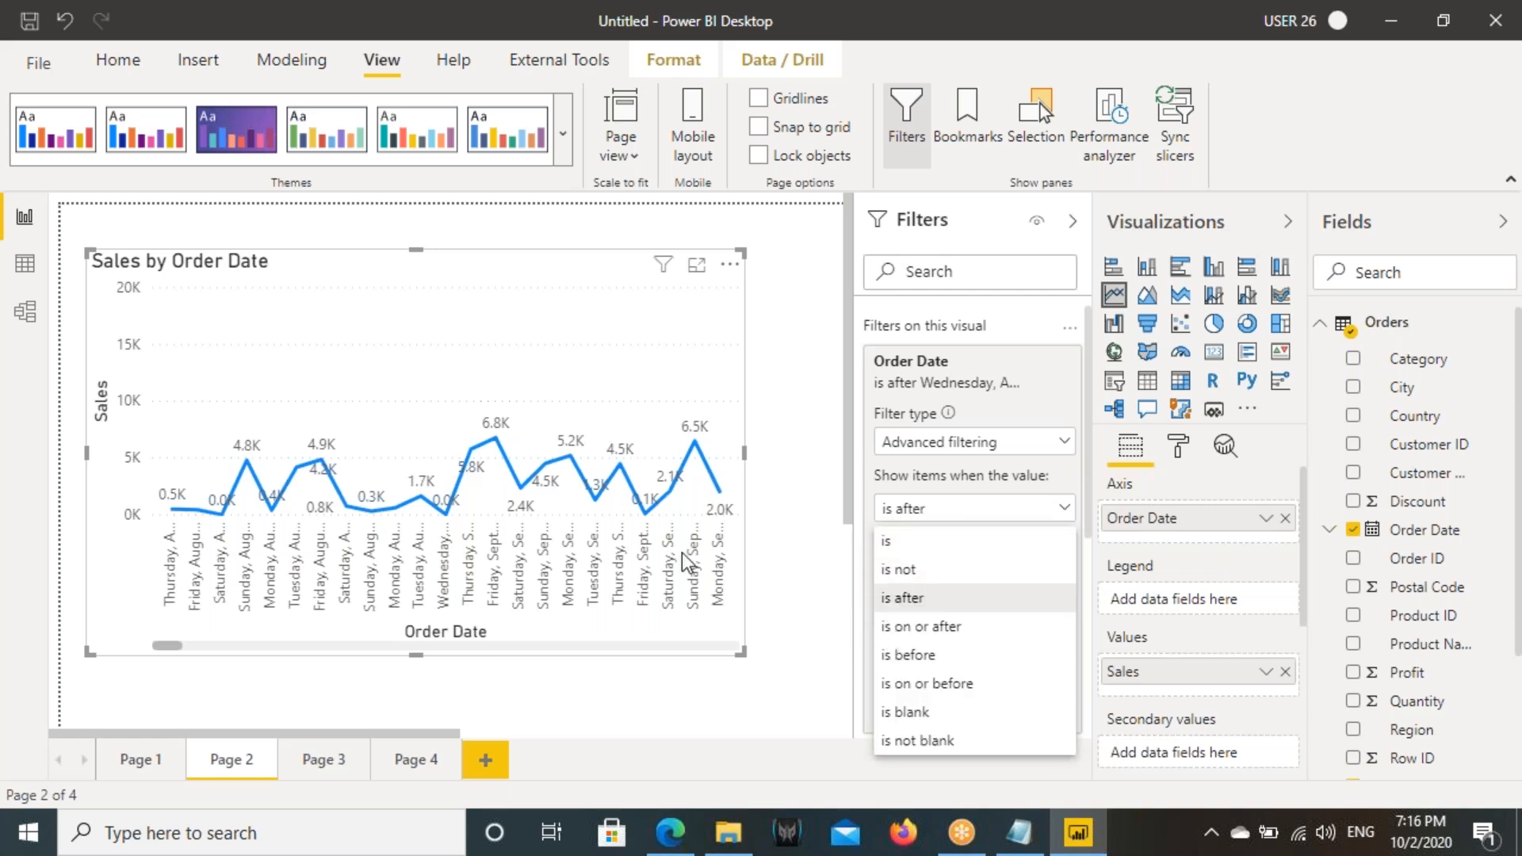
click(706, 613)
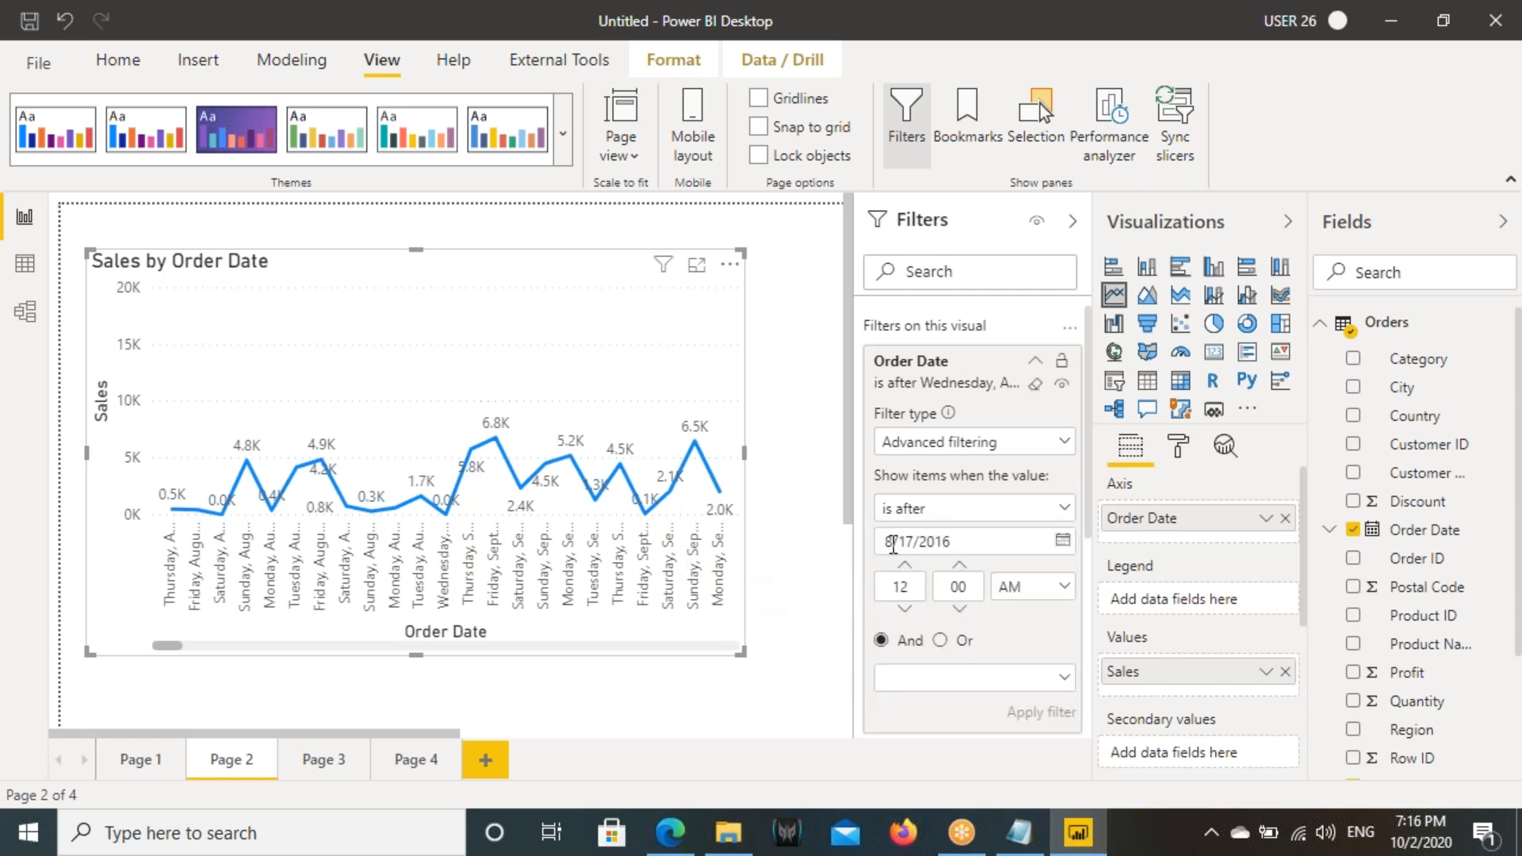
- Apply the "is on or after" 8/17/2016 condition to the line chart's Order Date filter and inspect the first plotted date
drag(893, 546, 975, 544)
click(928, 512)
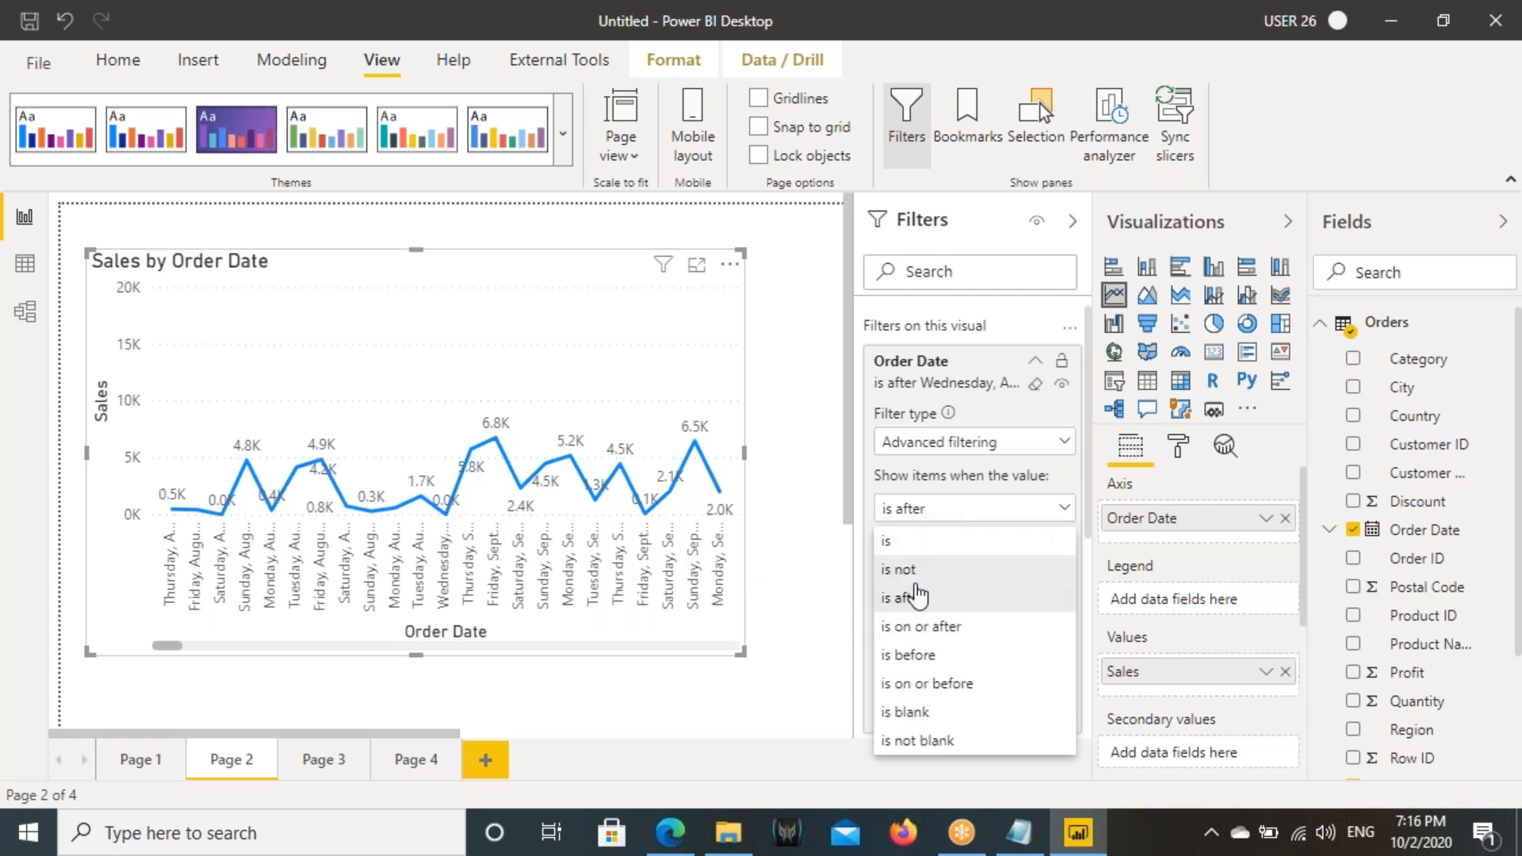
click(916, 627)
click(1043, 717)
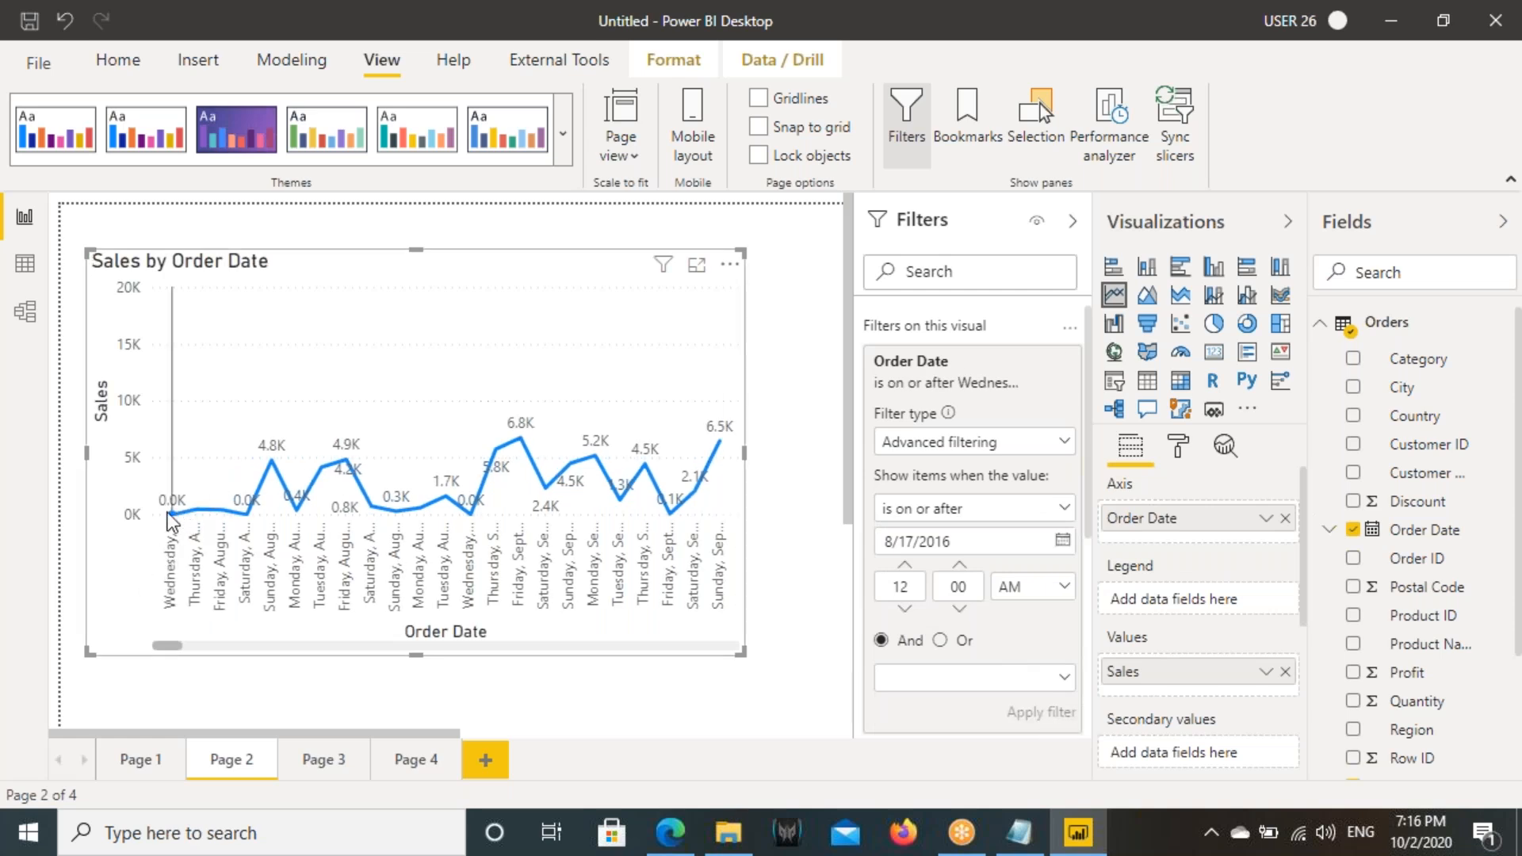
mouse_move(168, 512)
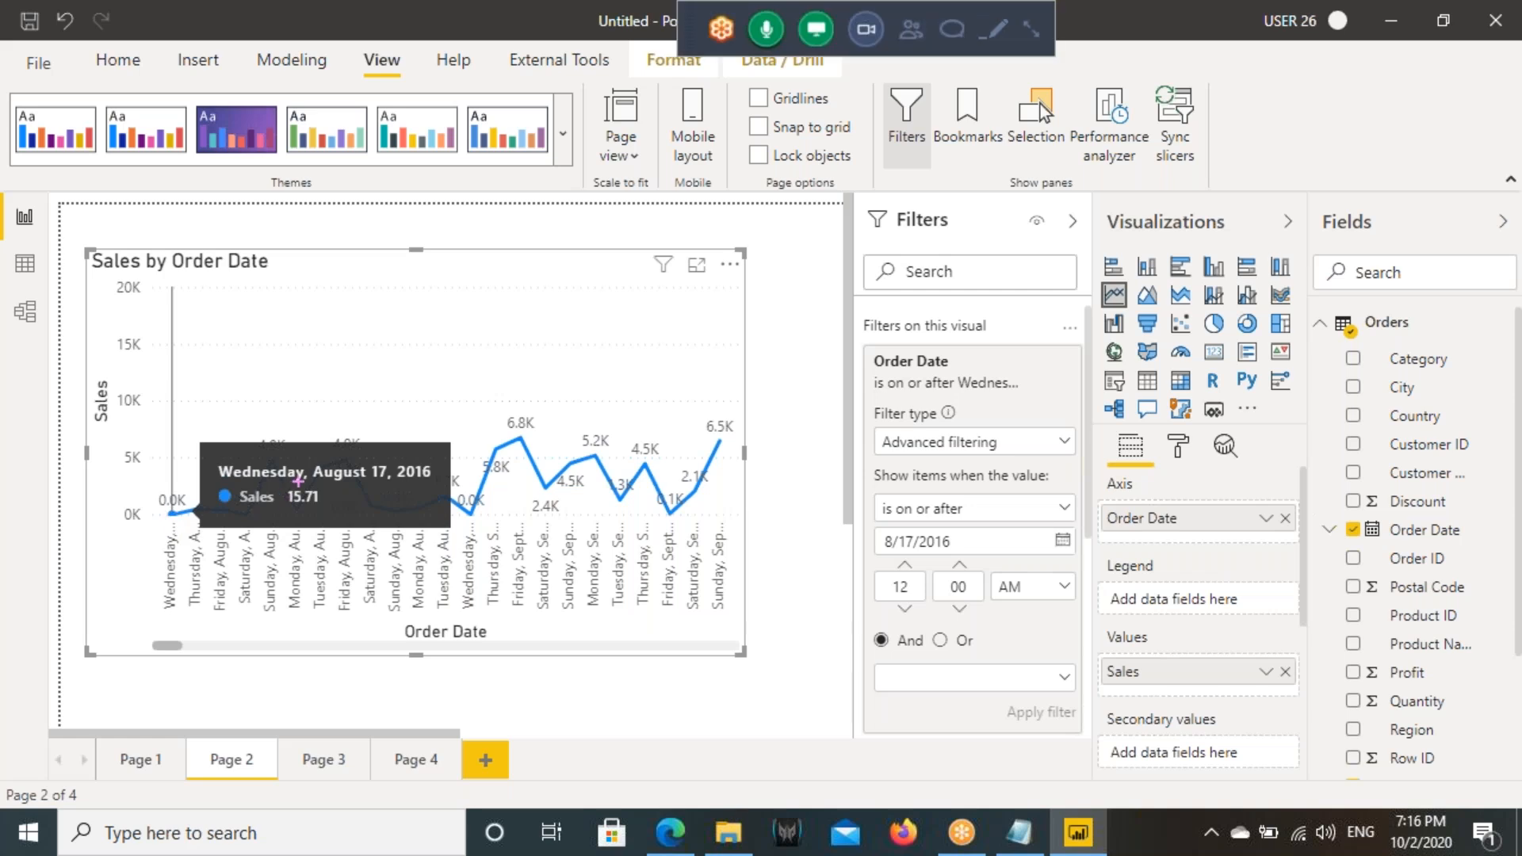
drag(302, 459, 461, 482)
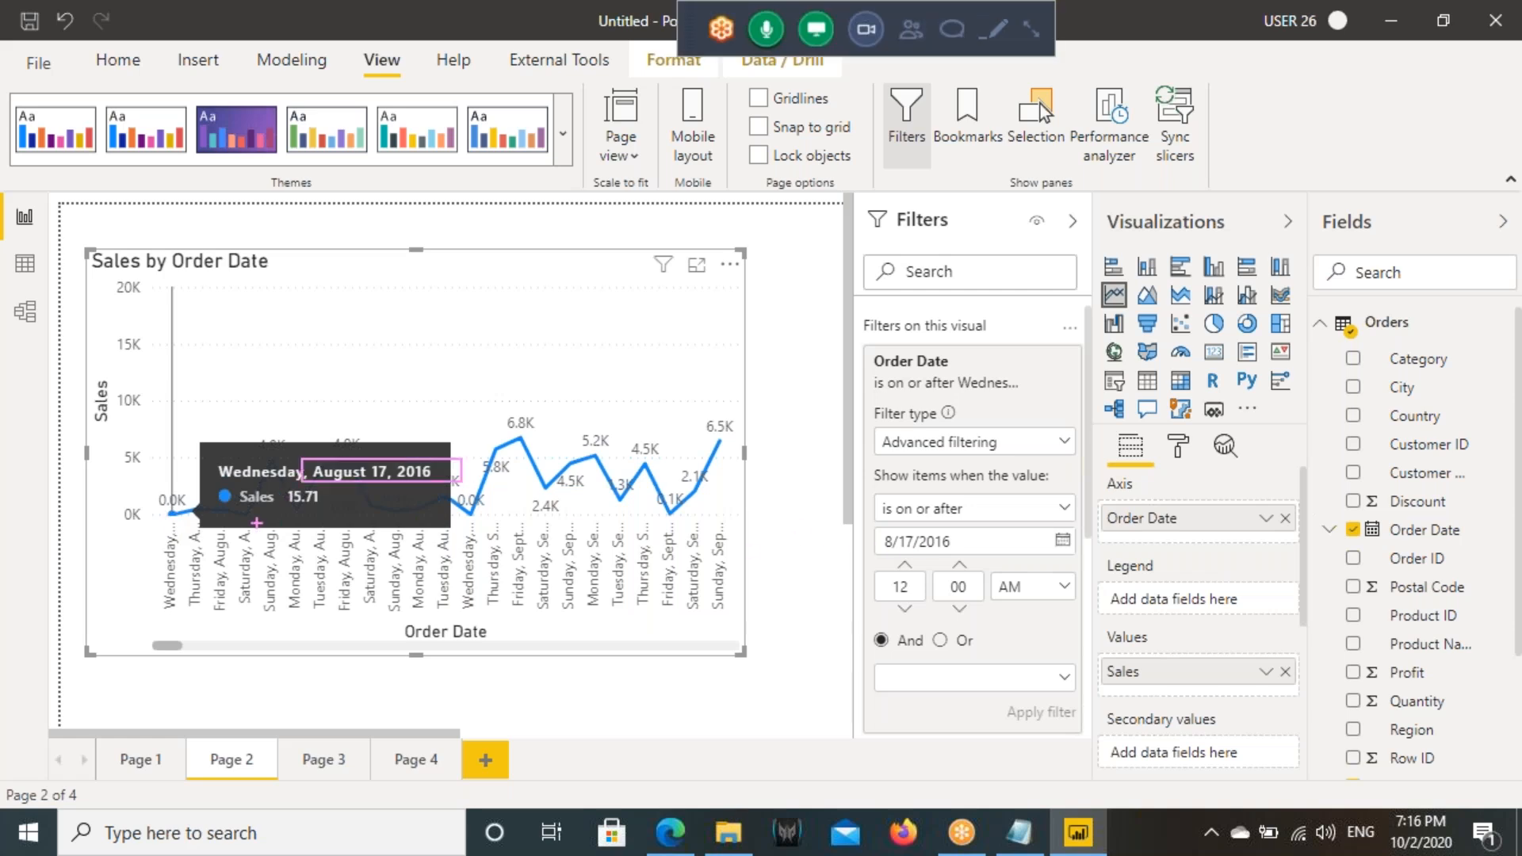
drag(163, 530, 210, 586)
drag(864, 524, 1096, 560)
key(Escape)
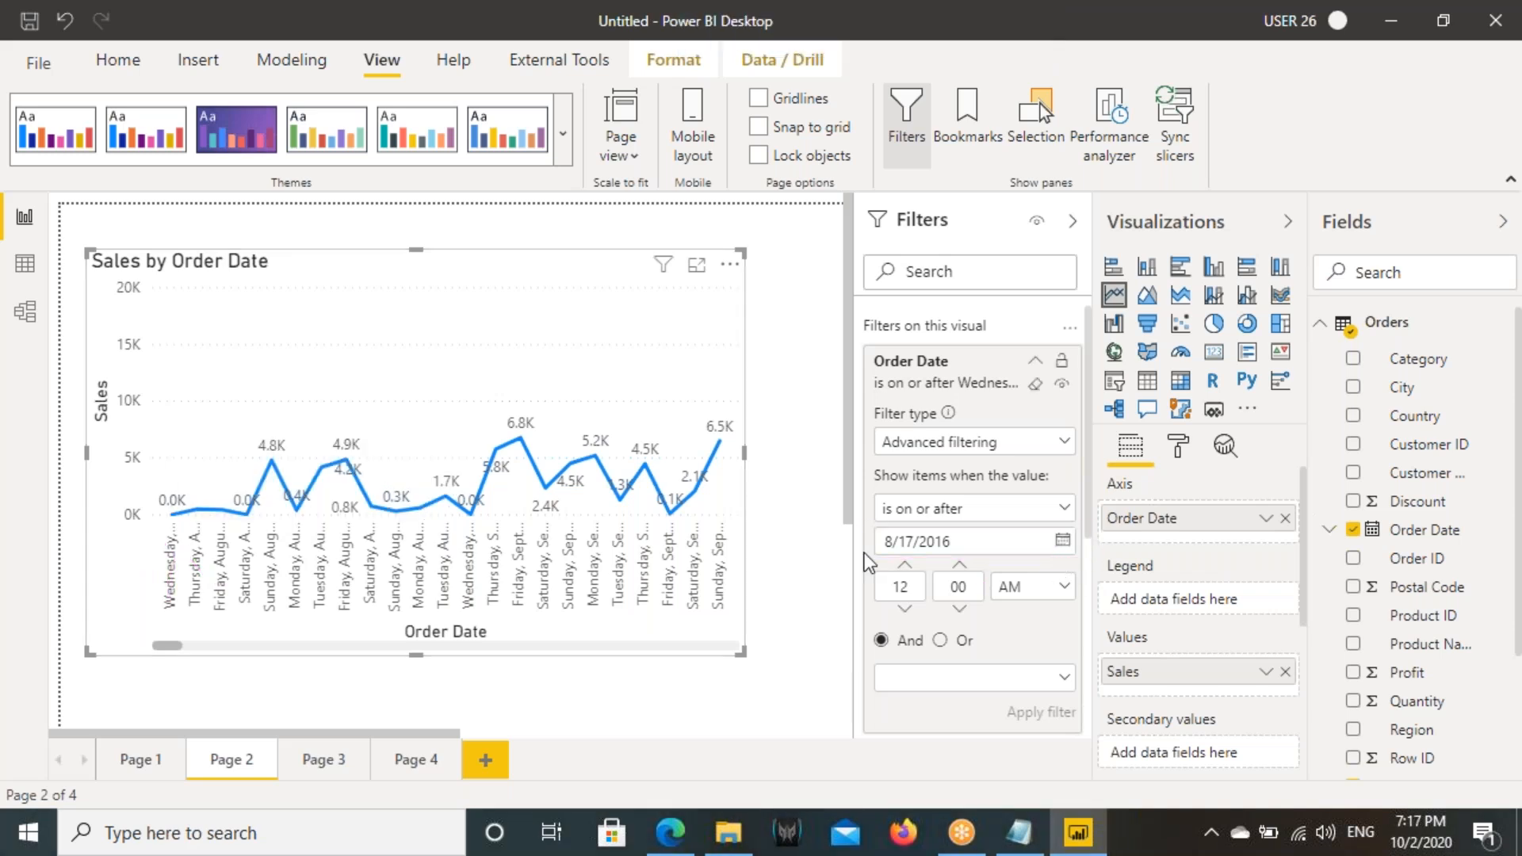
- Change the line chart's Order Date condition to "is before" 8/17/2016, apply it, and inspect the last plotted date
click(924, 508)
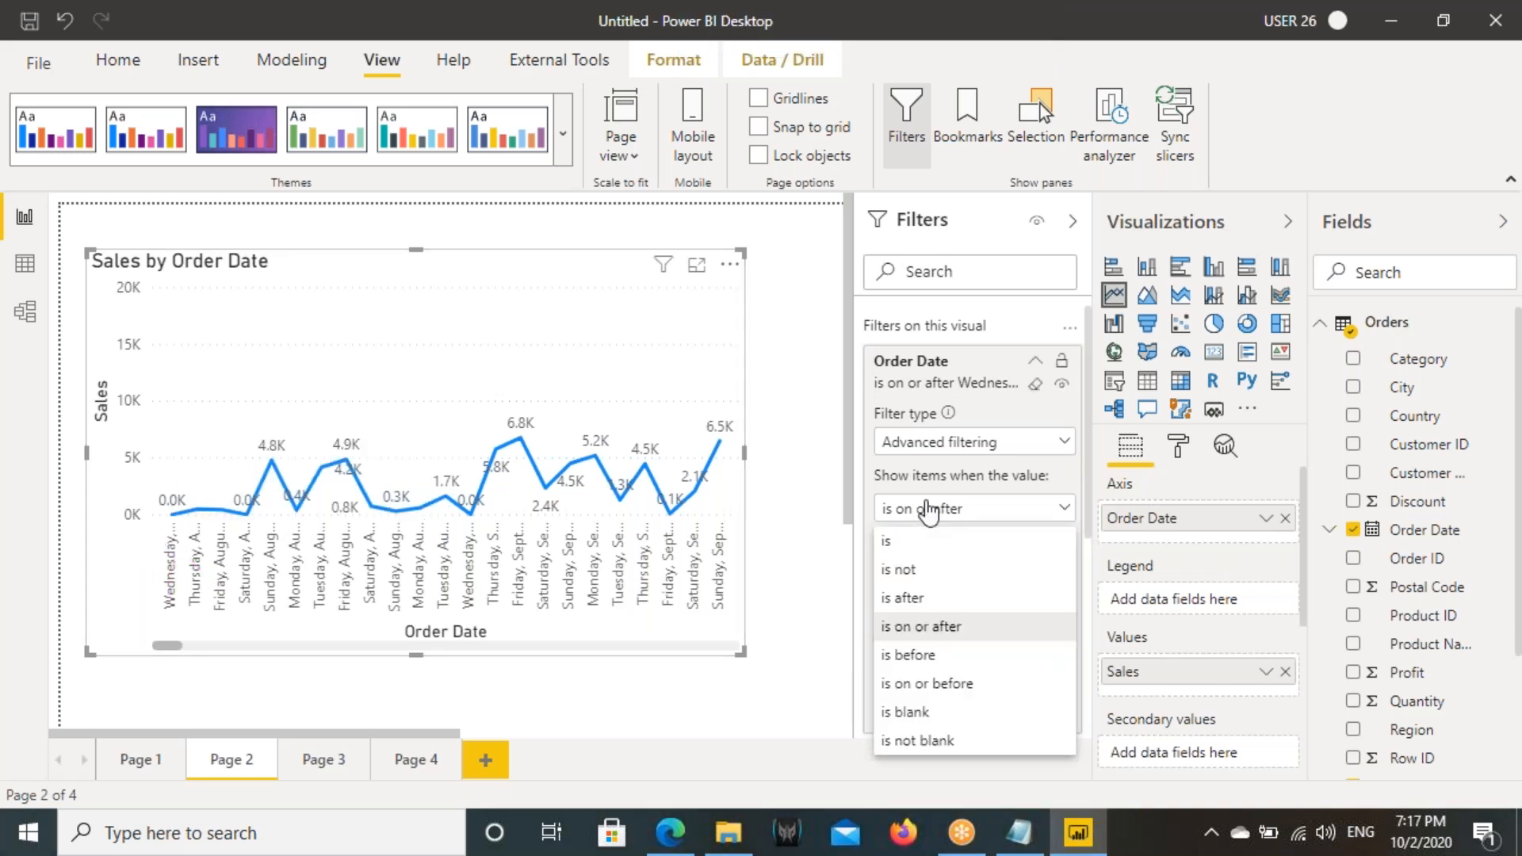
click(910, 656)
drag(955, 542, 881, 541)
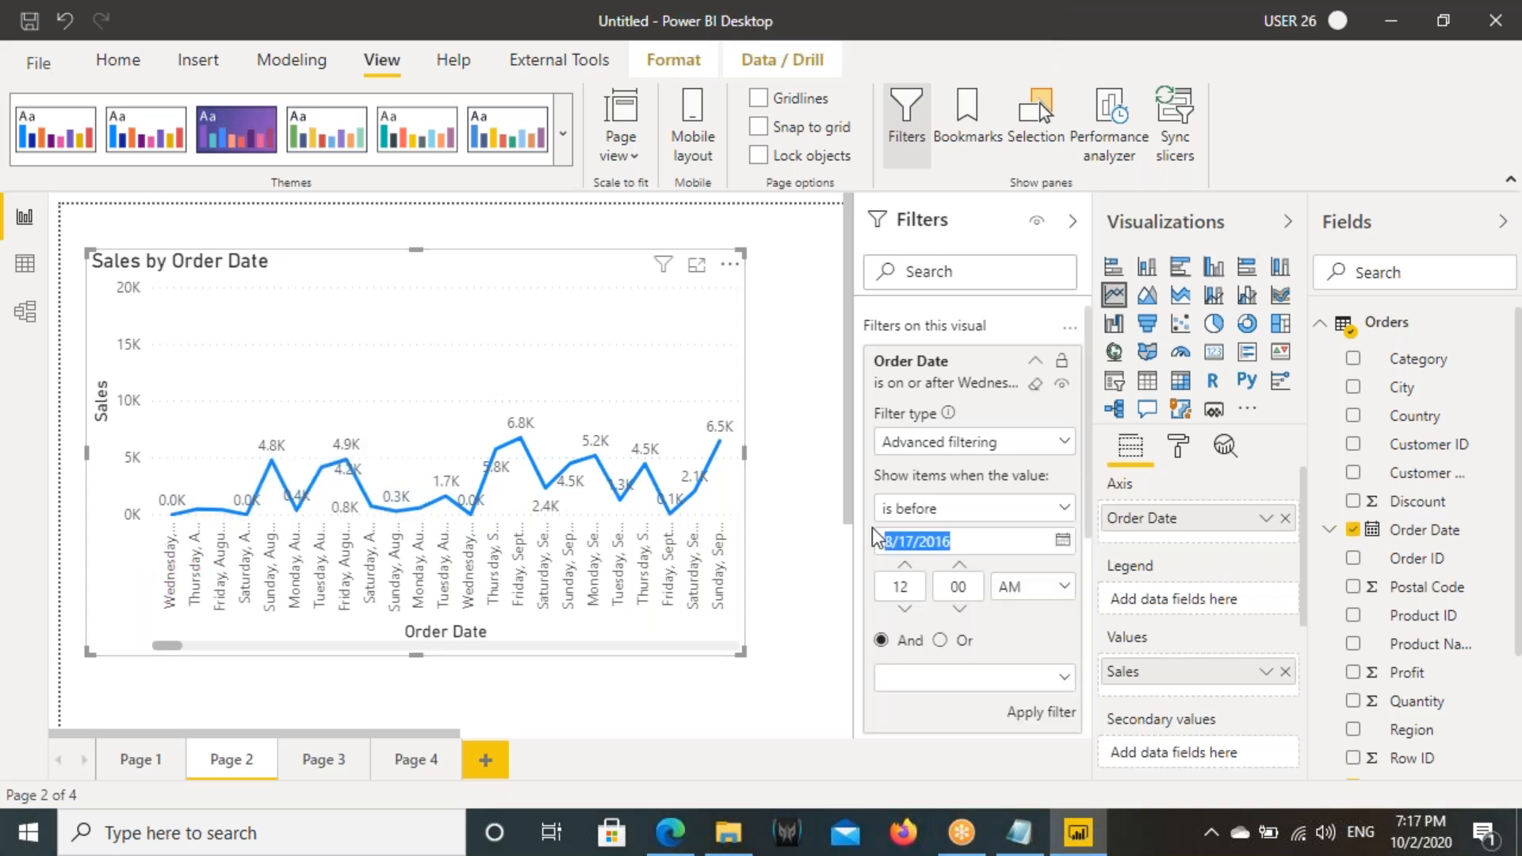
click(1061, 712)
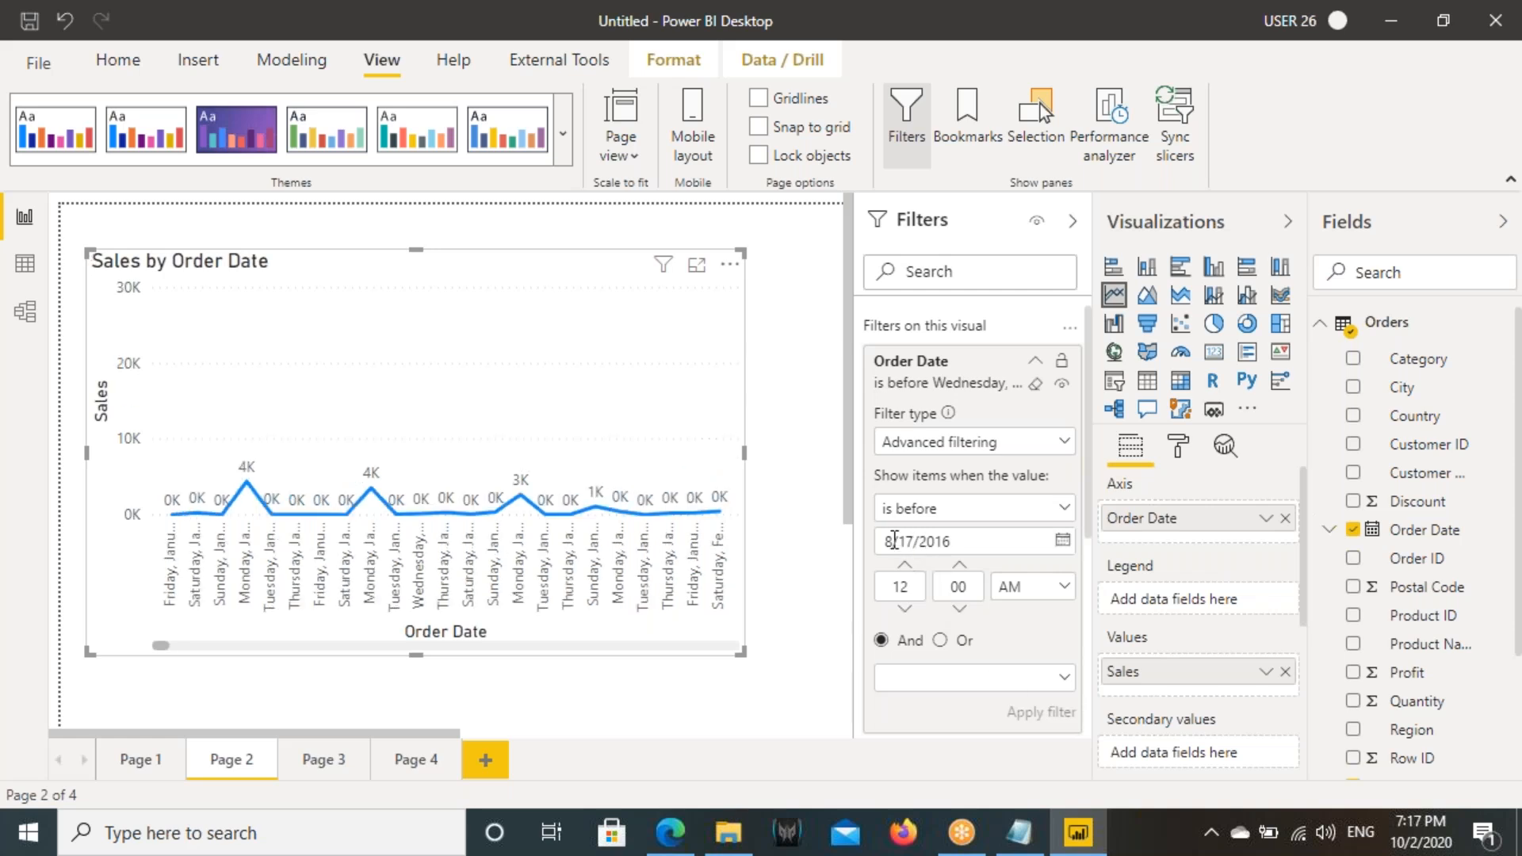
drag(159, 644, 739, 631)
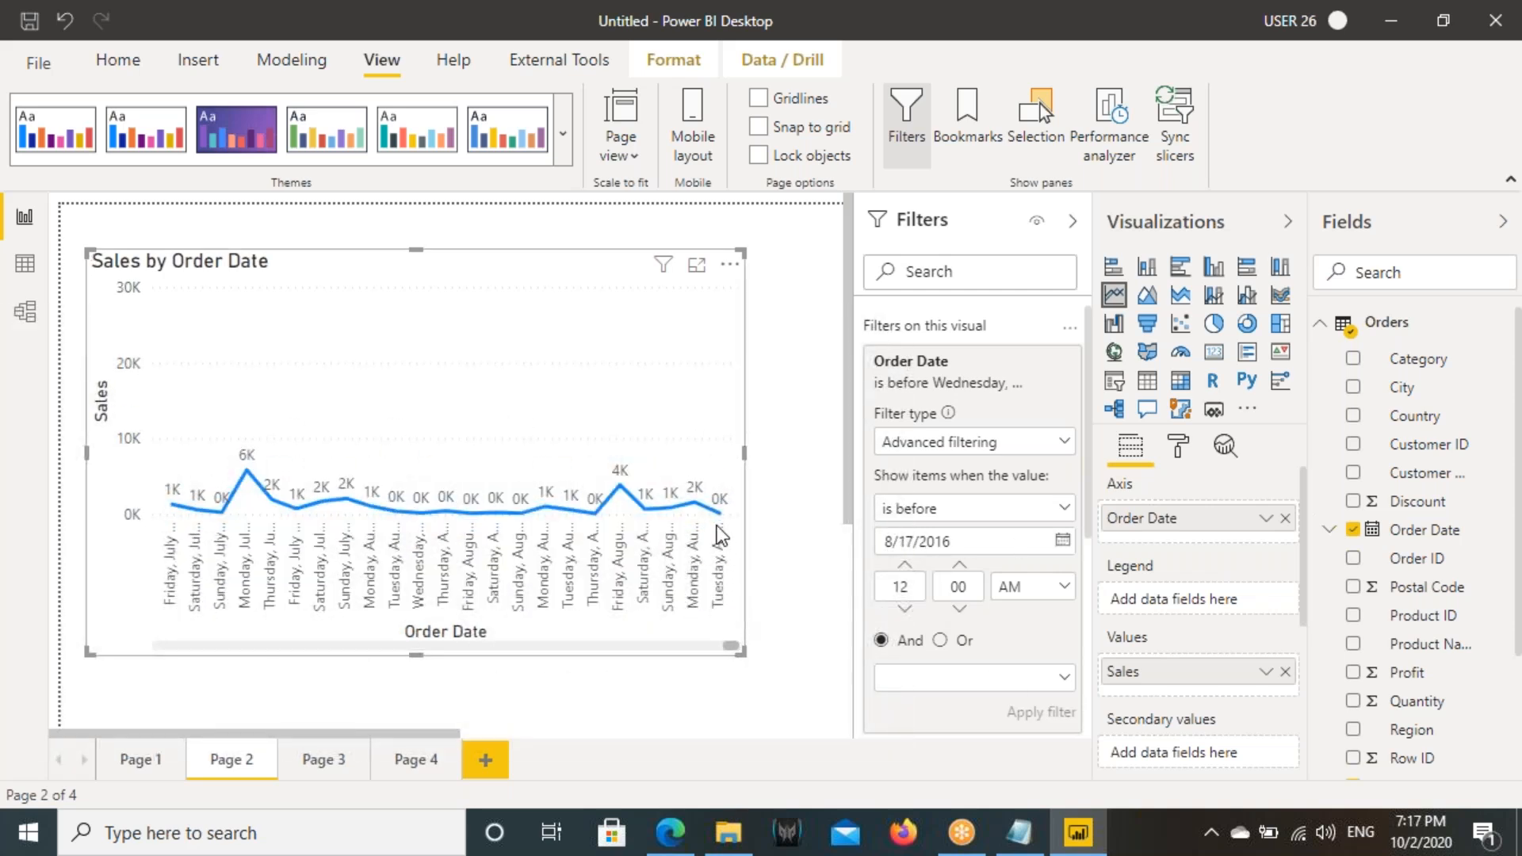
mouse_move(720, 522)
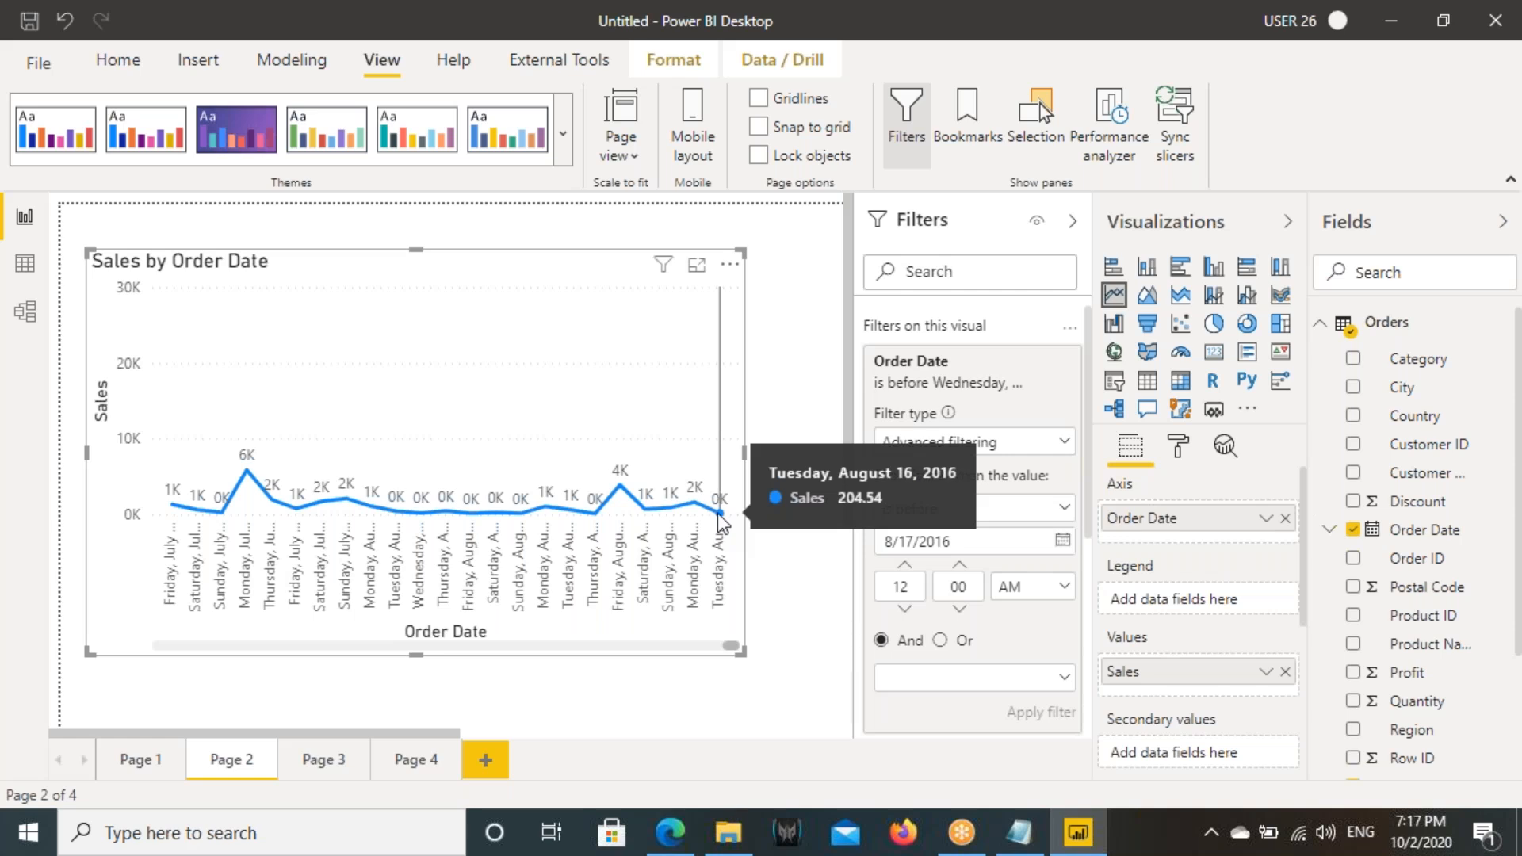
drag(834, 455, 954, 486)
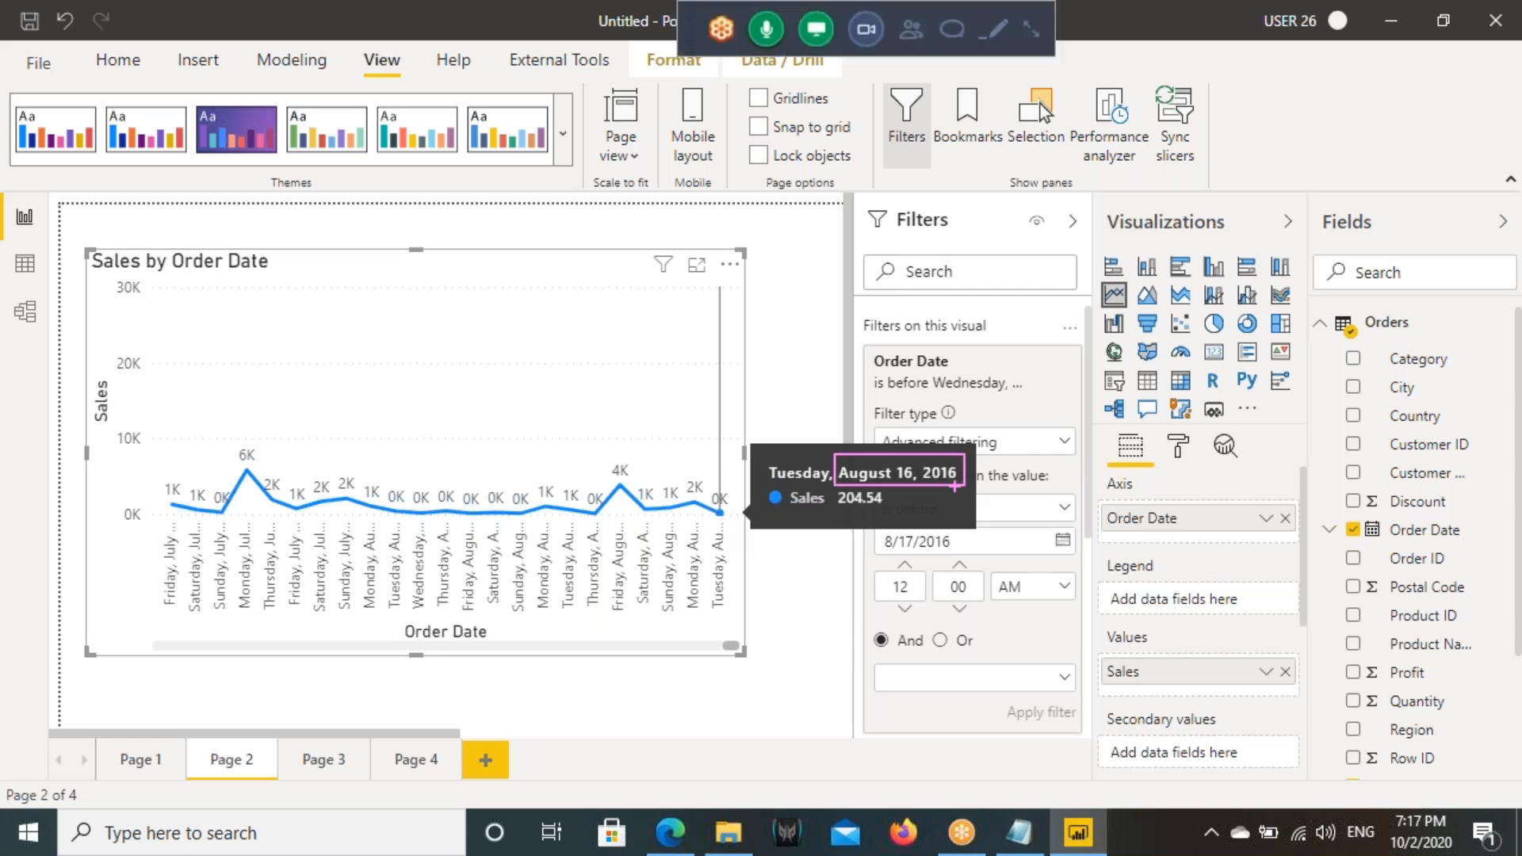
drag(950, 547, 882, 520)
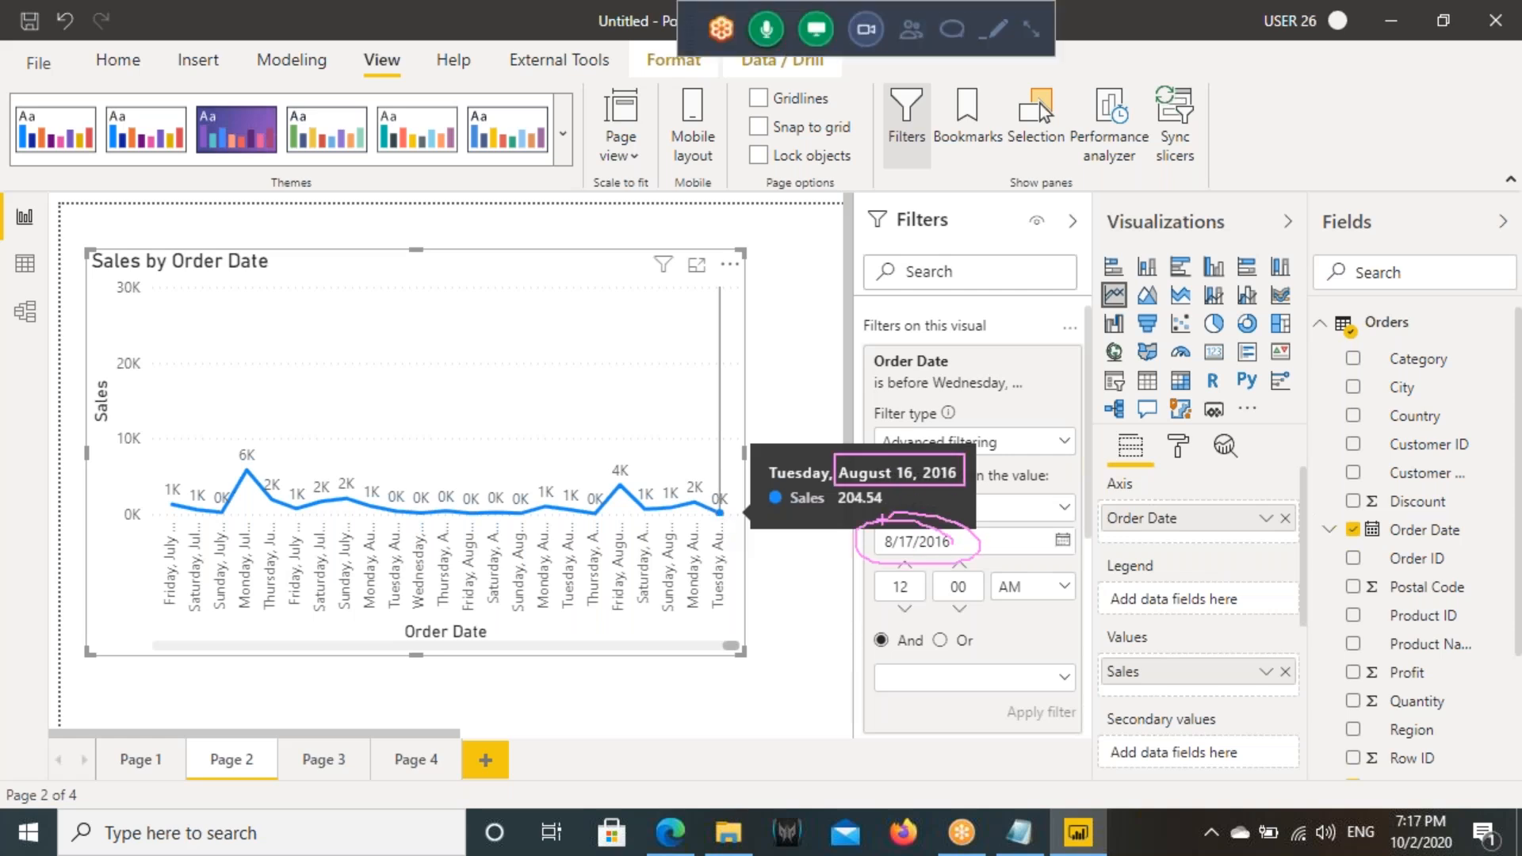
key(Escape)
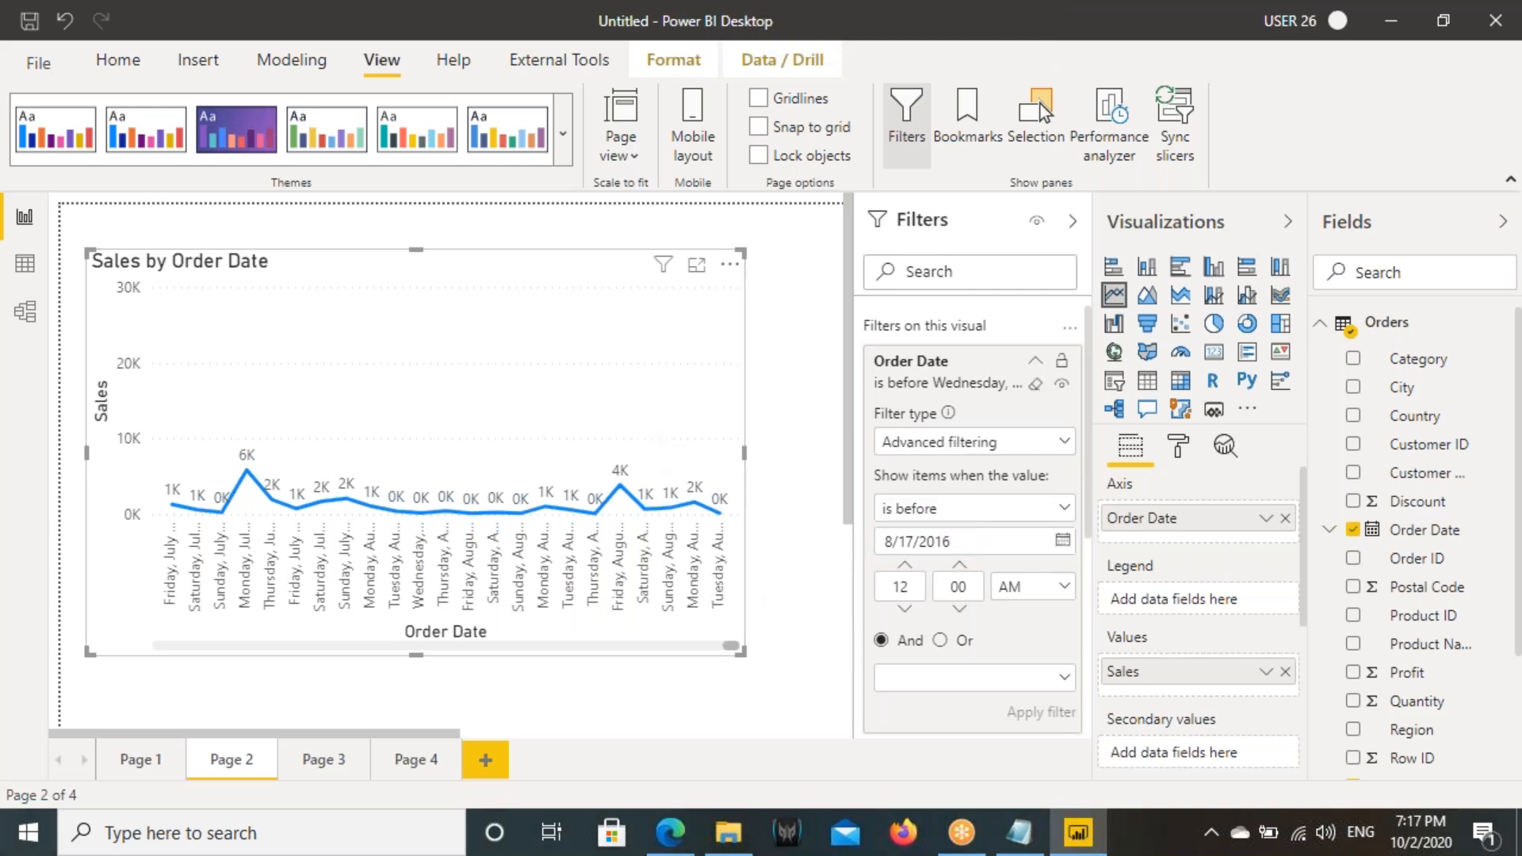
- Switch the line chart's Order Date filter to "is on or before" 8/17/2016, apply it, and check the final date on the axis
drag(980, 543, 877, 543)
click(951, 510)
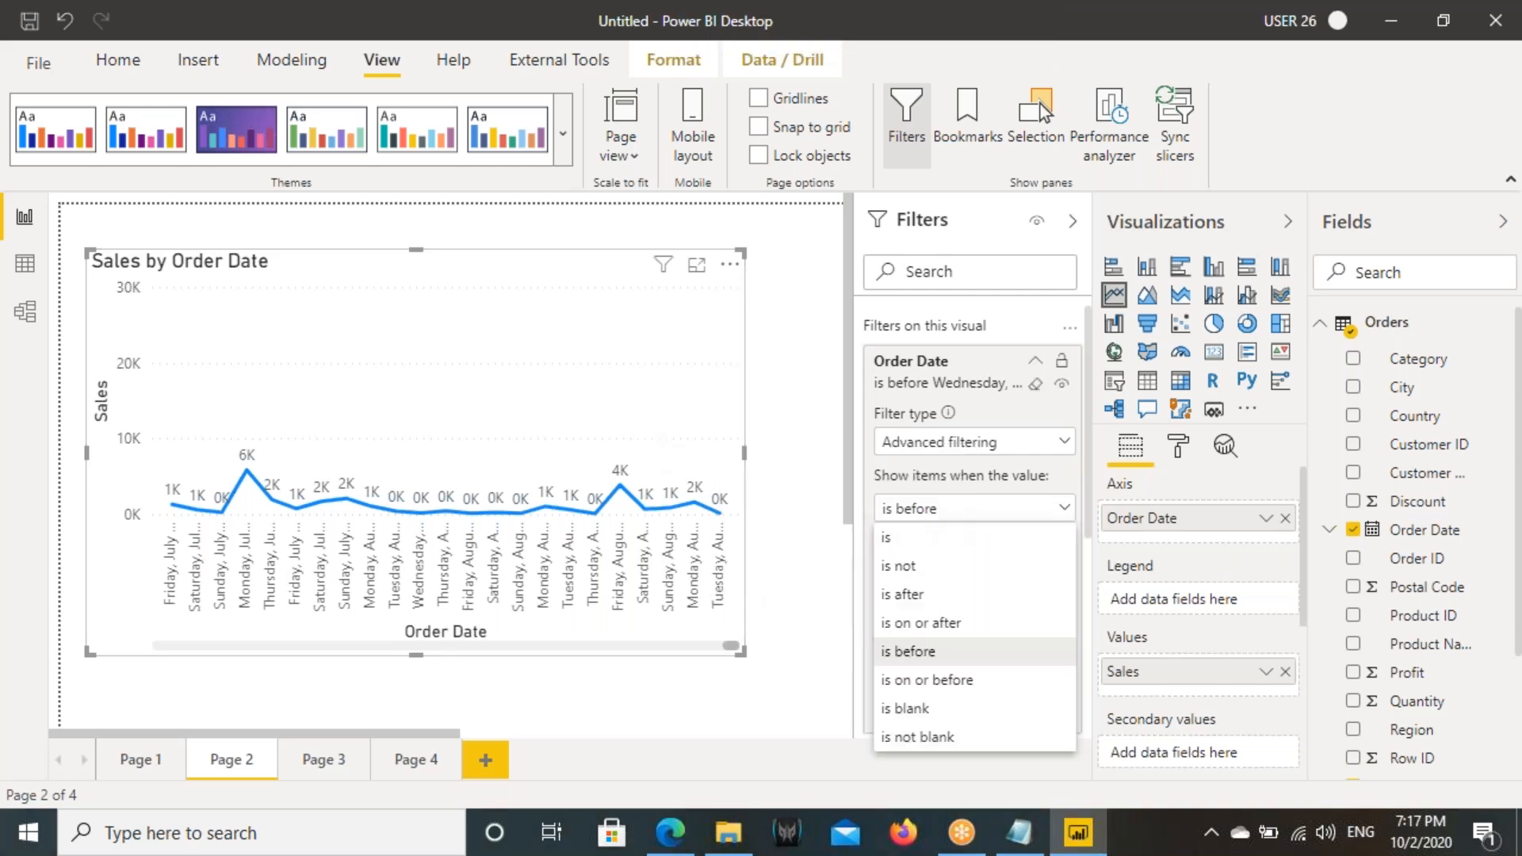
click(951, 680)
click(1038, 714)
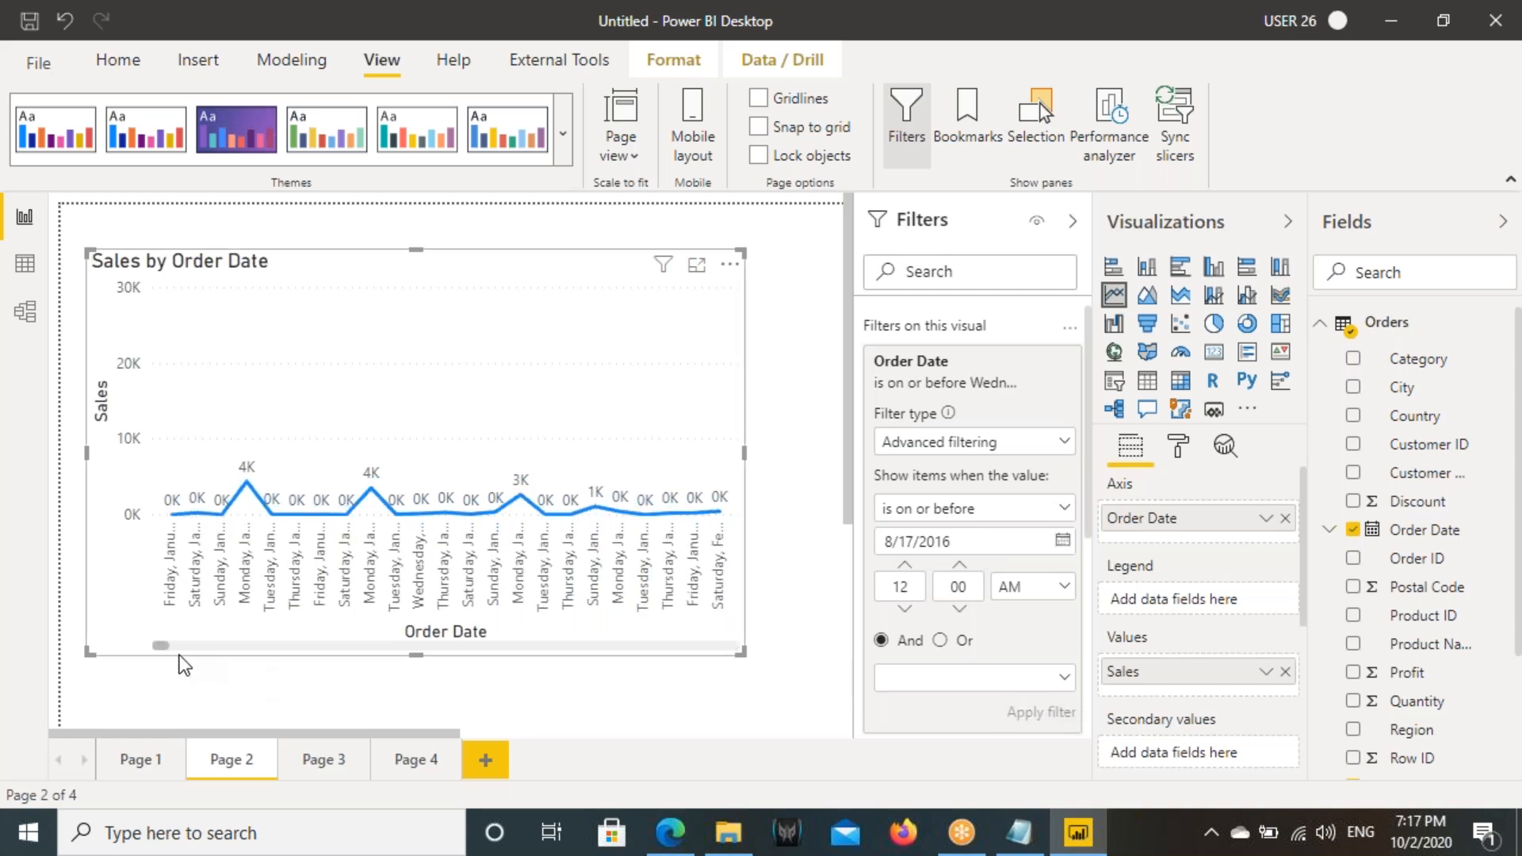
drag(163, 645, 731, 645)
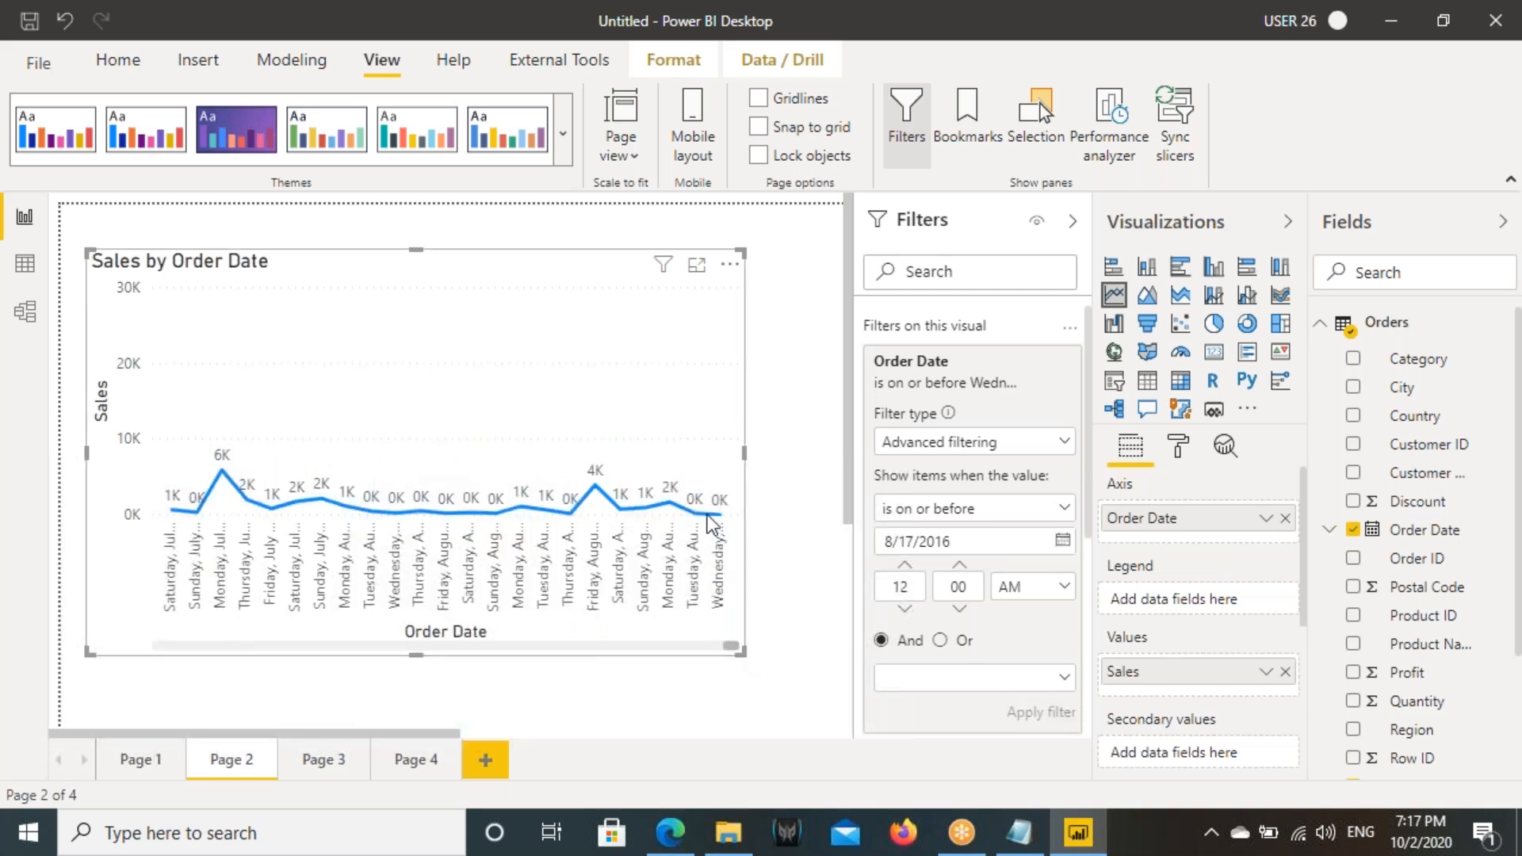
mouse_move(718, 515)
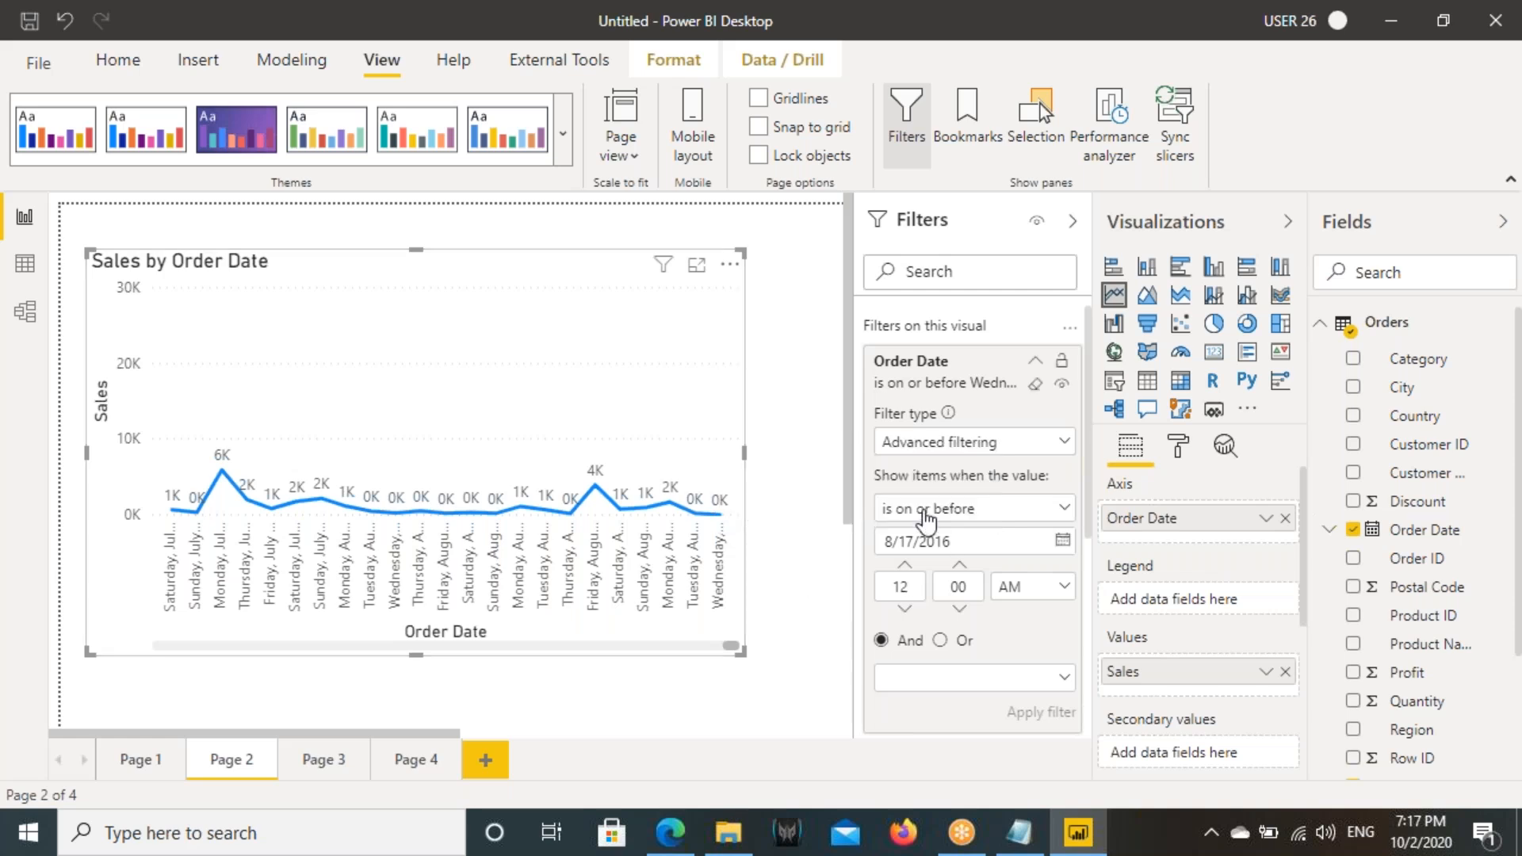
- Filter the line chart to Order Date "is blank" and check the Order Date column in the Orders table data for blanks
click(942, 517)
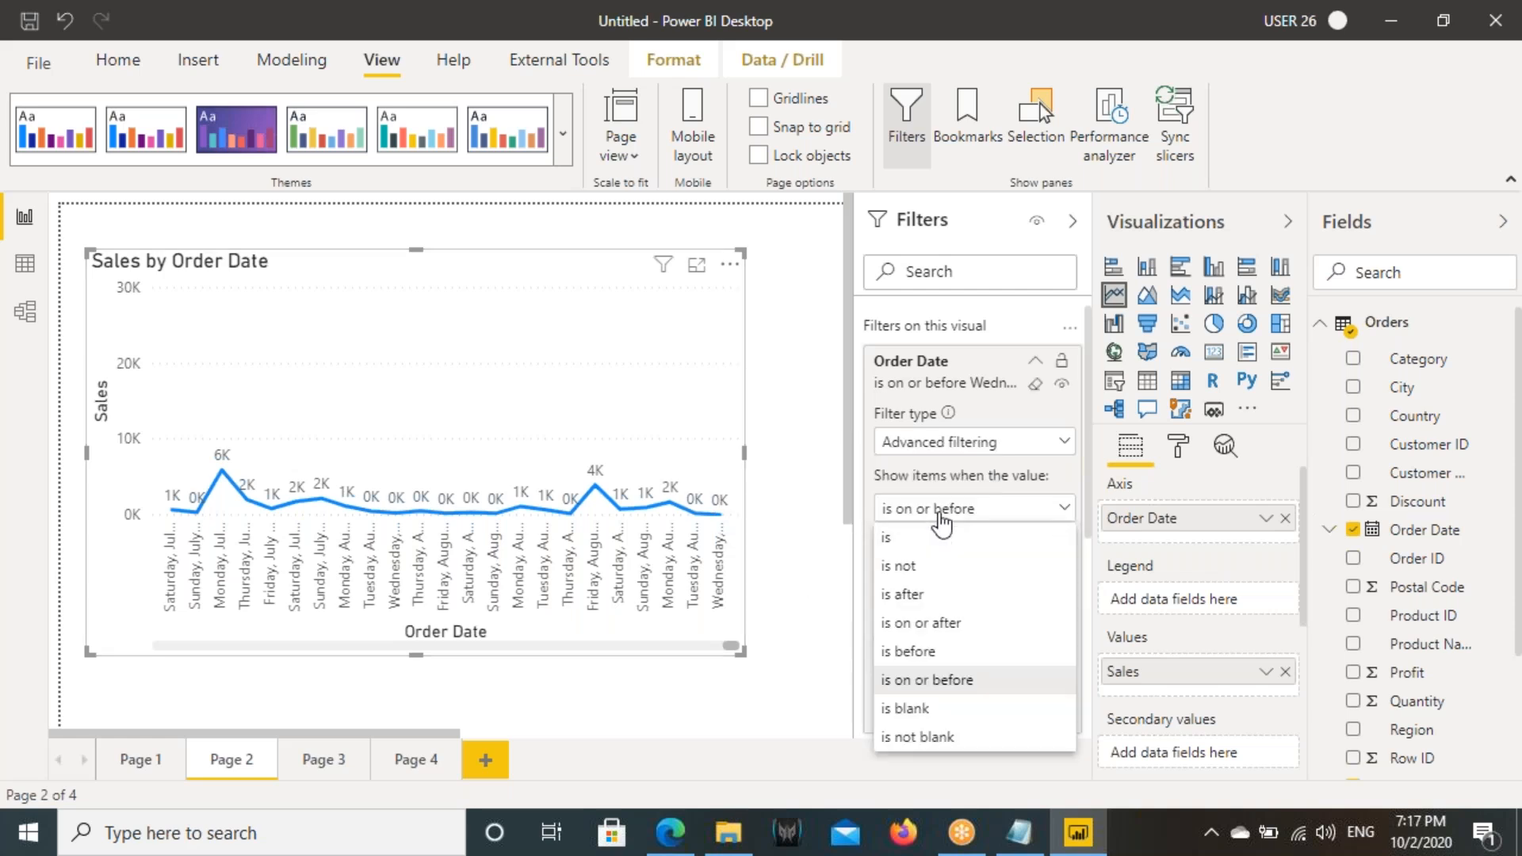
click(914, 713)
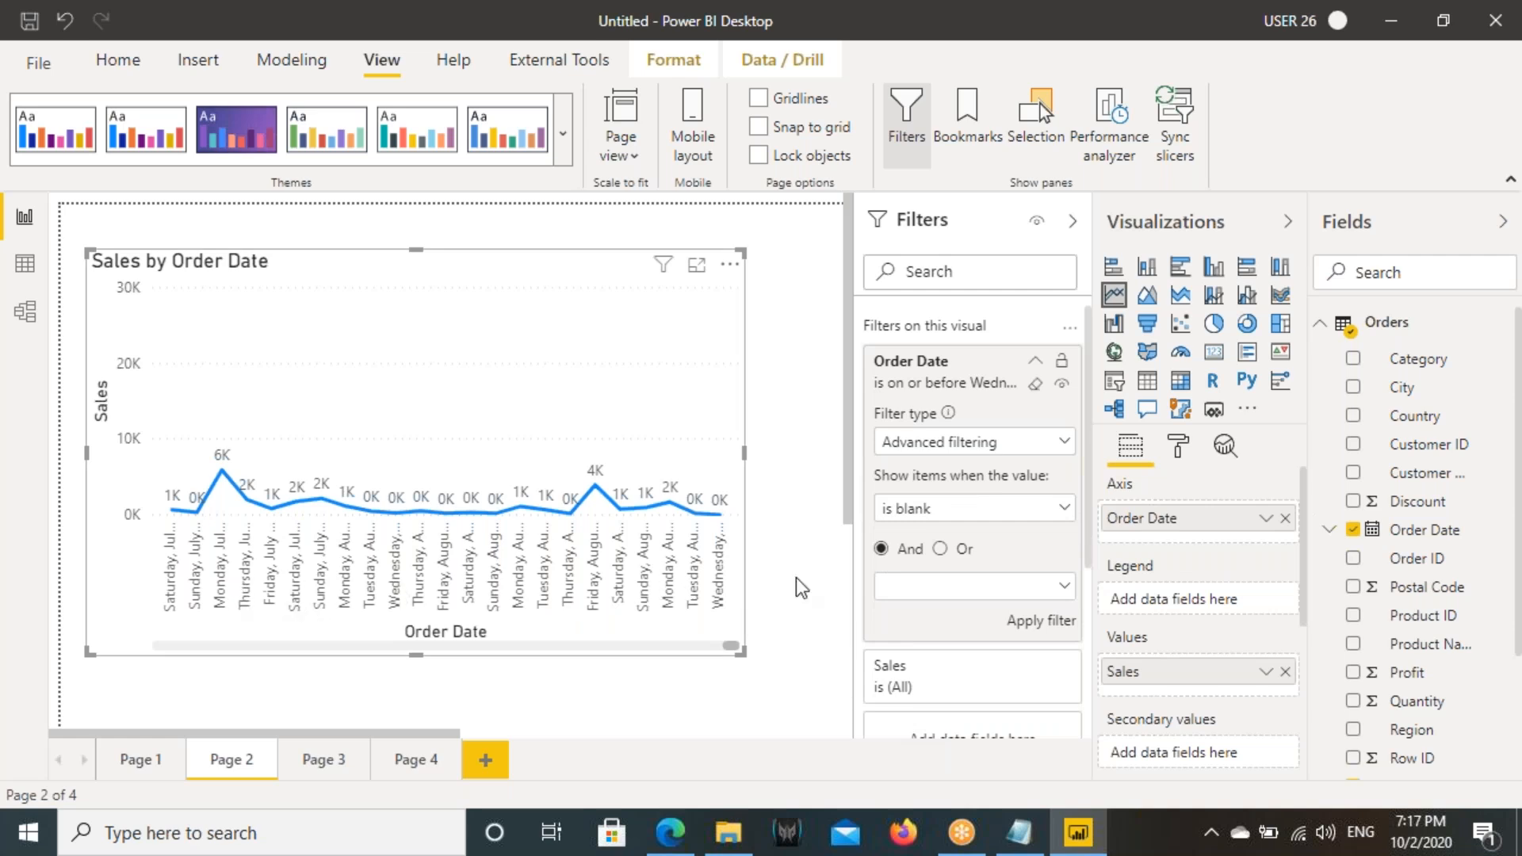
click(1017, 625)
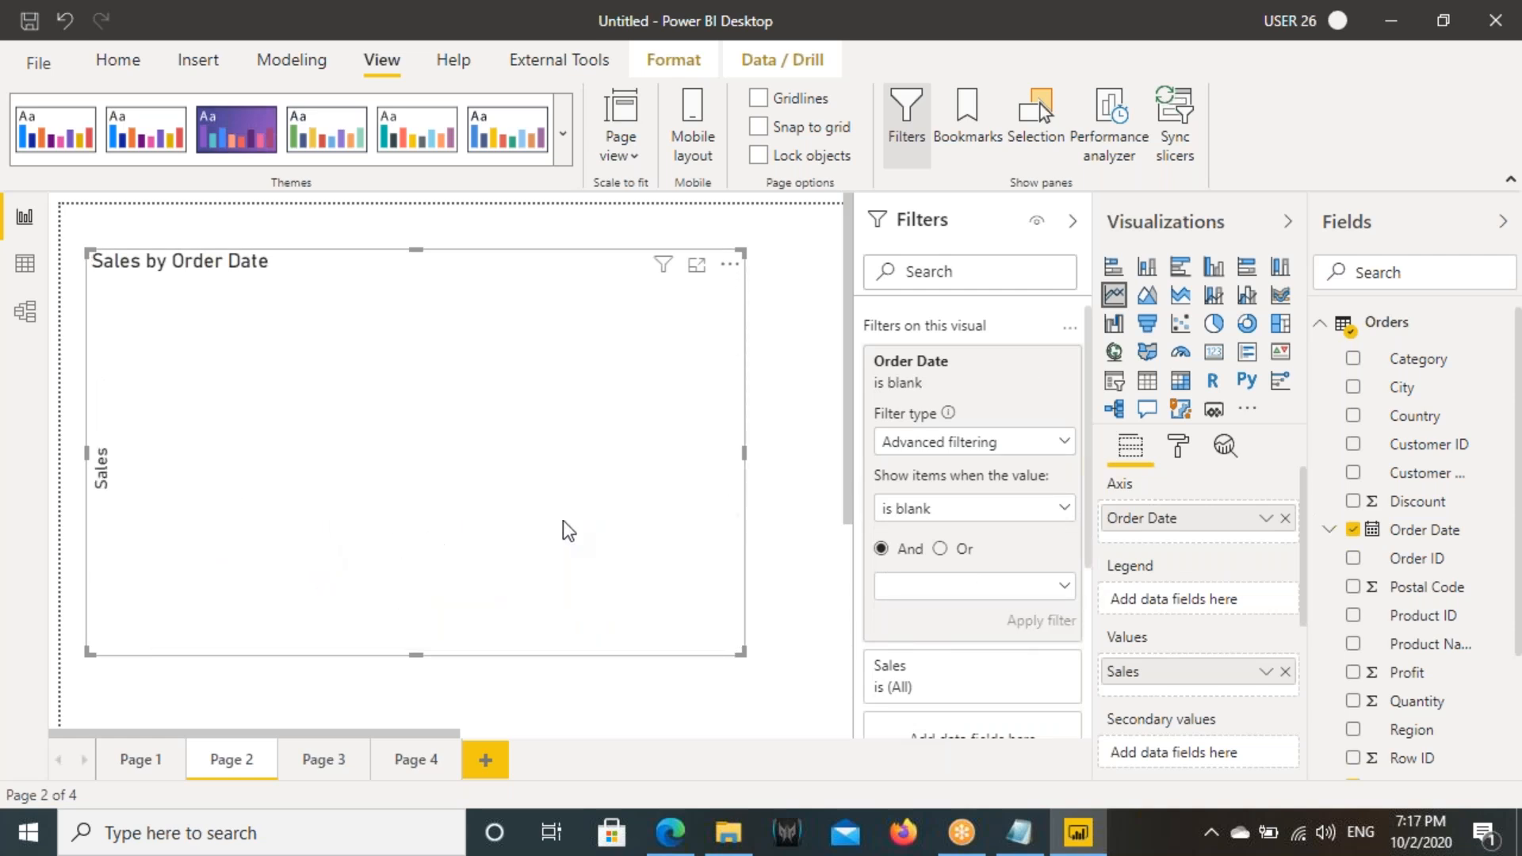
click(24, 263)
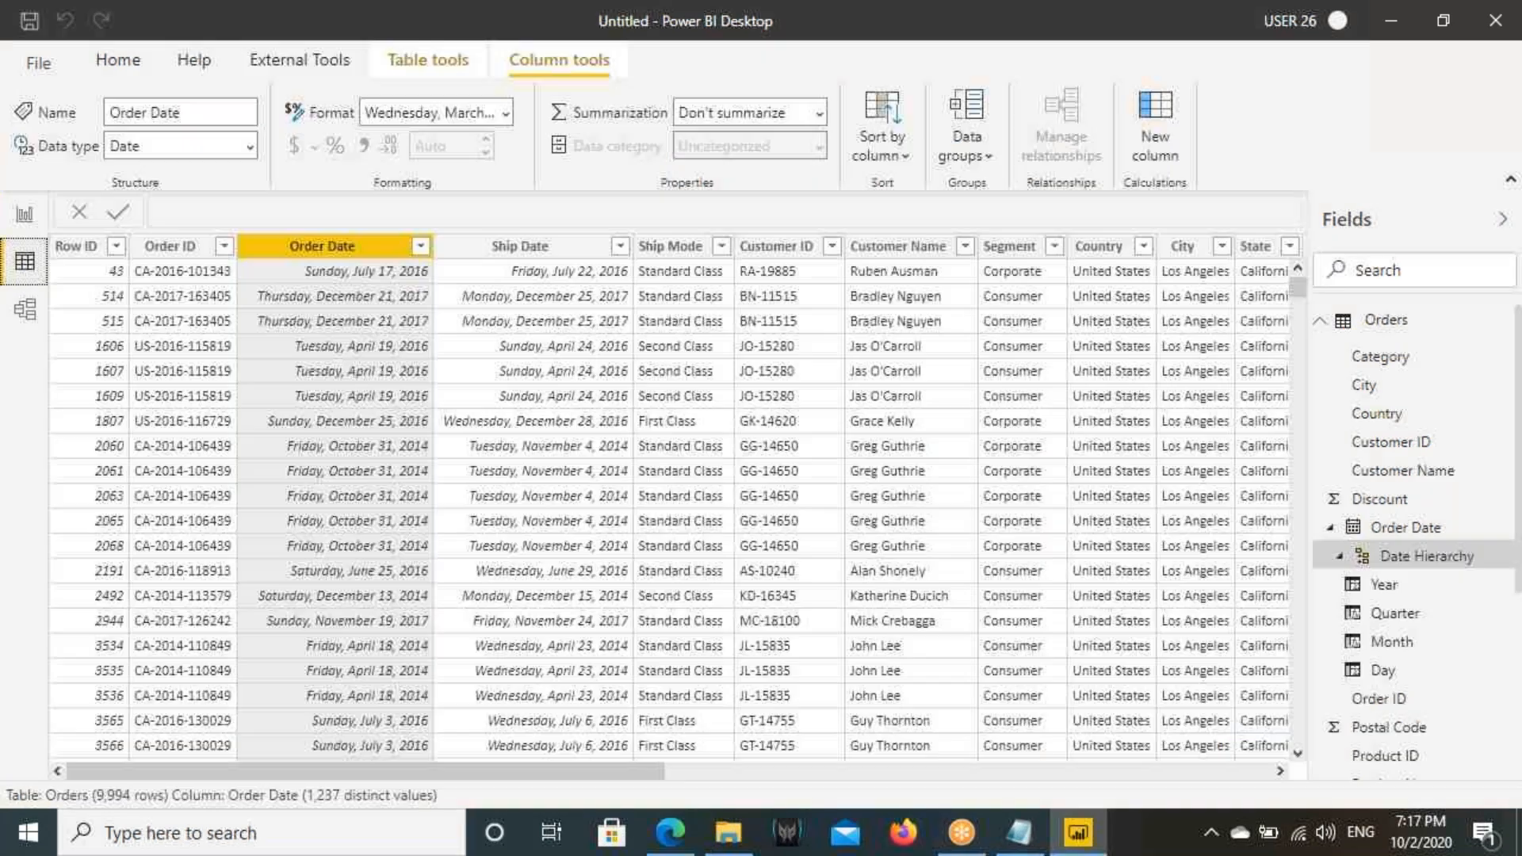
click(18, 230)
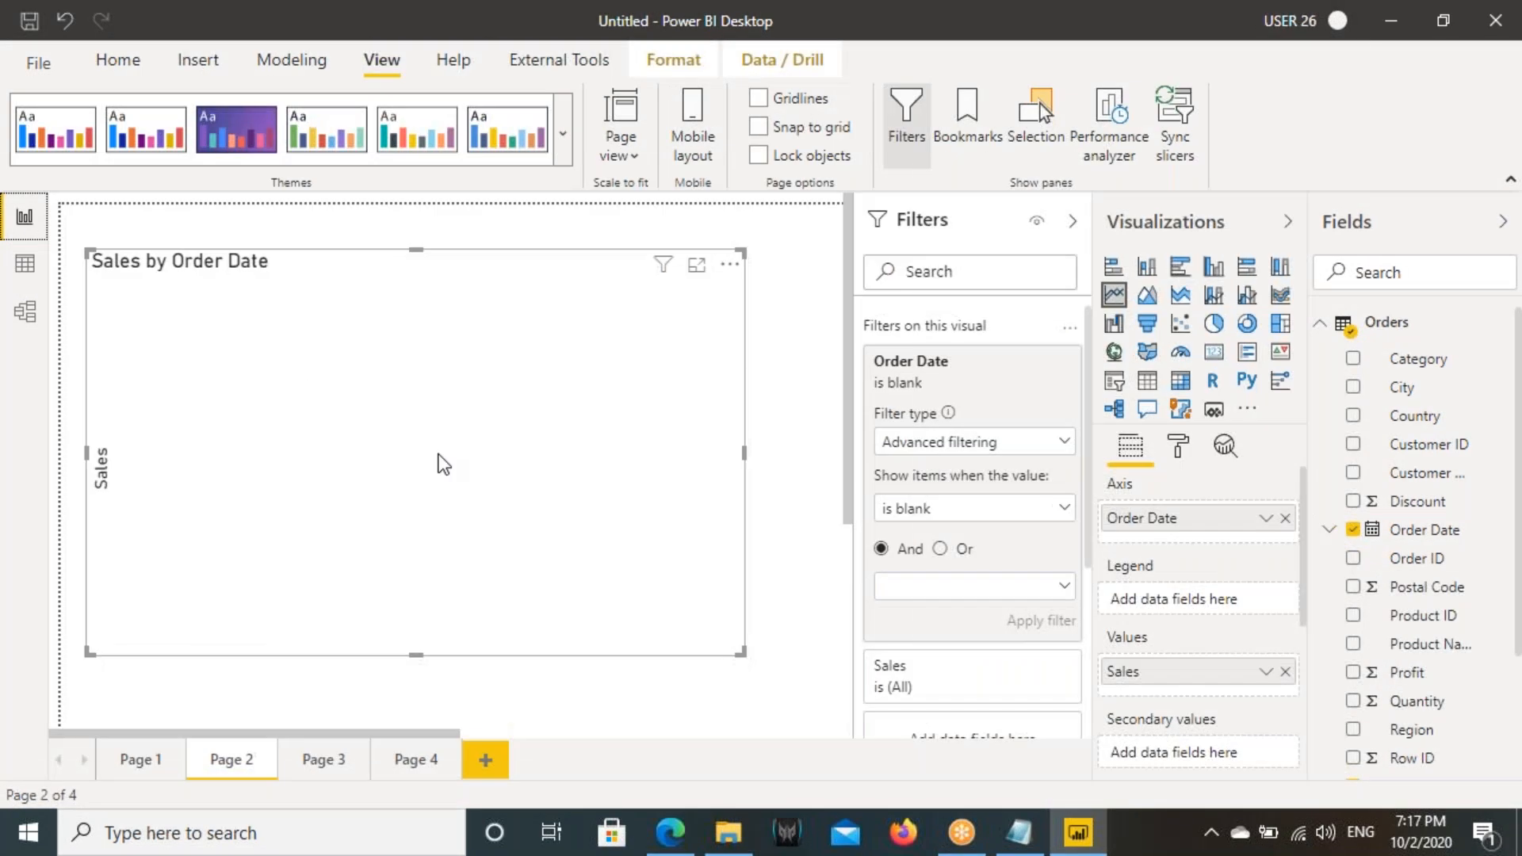
- Set the line chart's Order Date condition to "is not blank" and apply the filter
click(964, 511)
click(919, 737)
click(1043, 622)
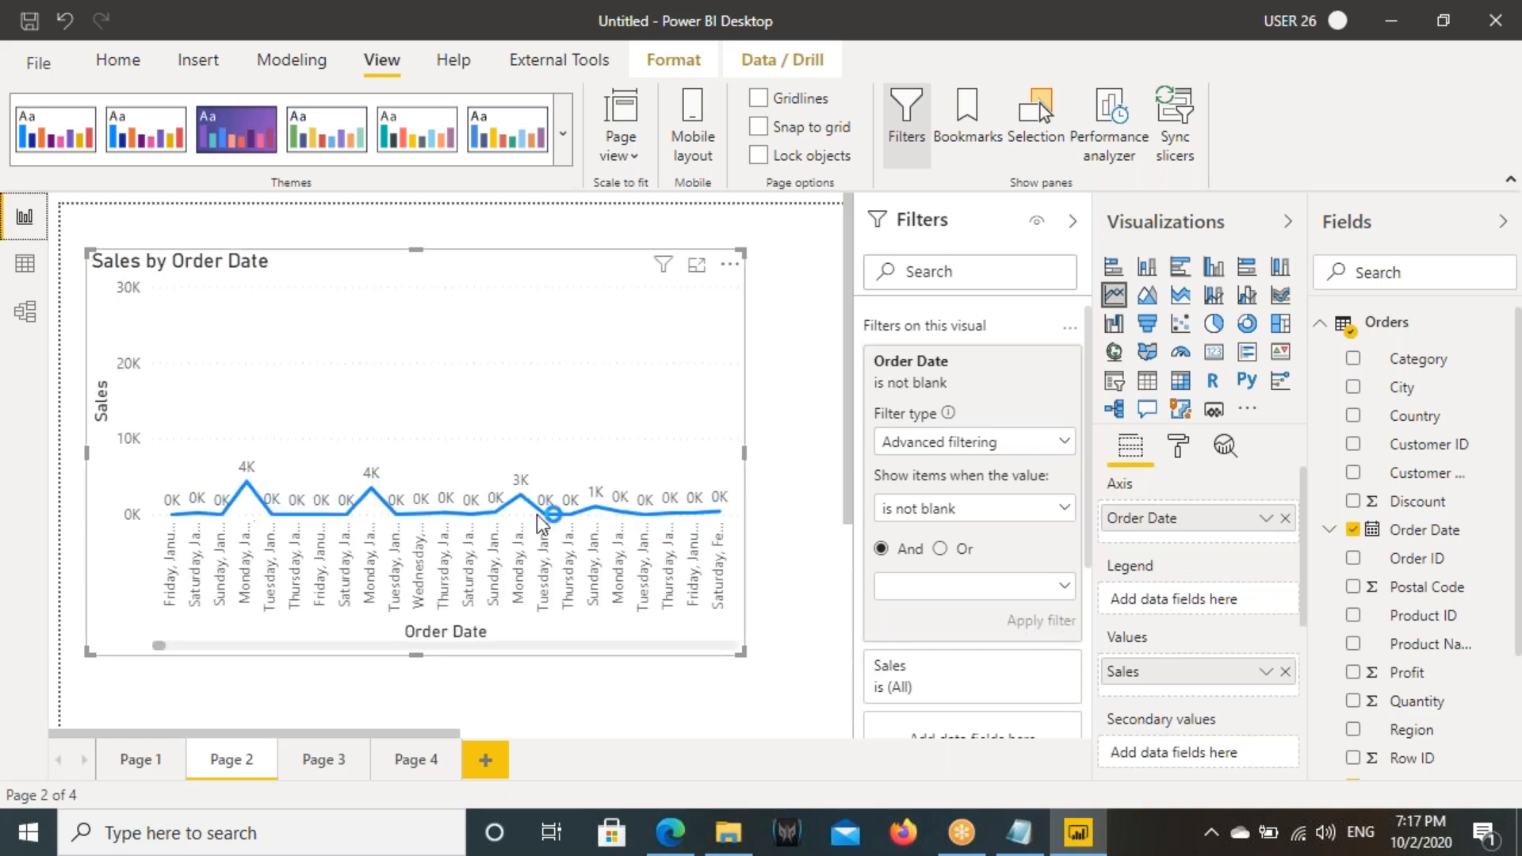
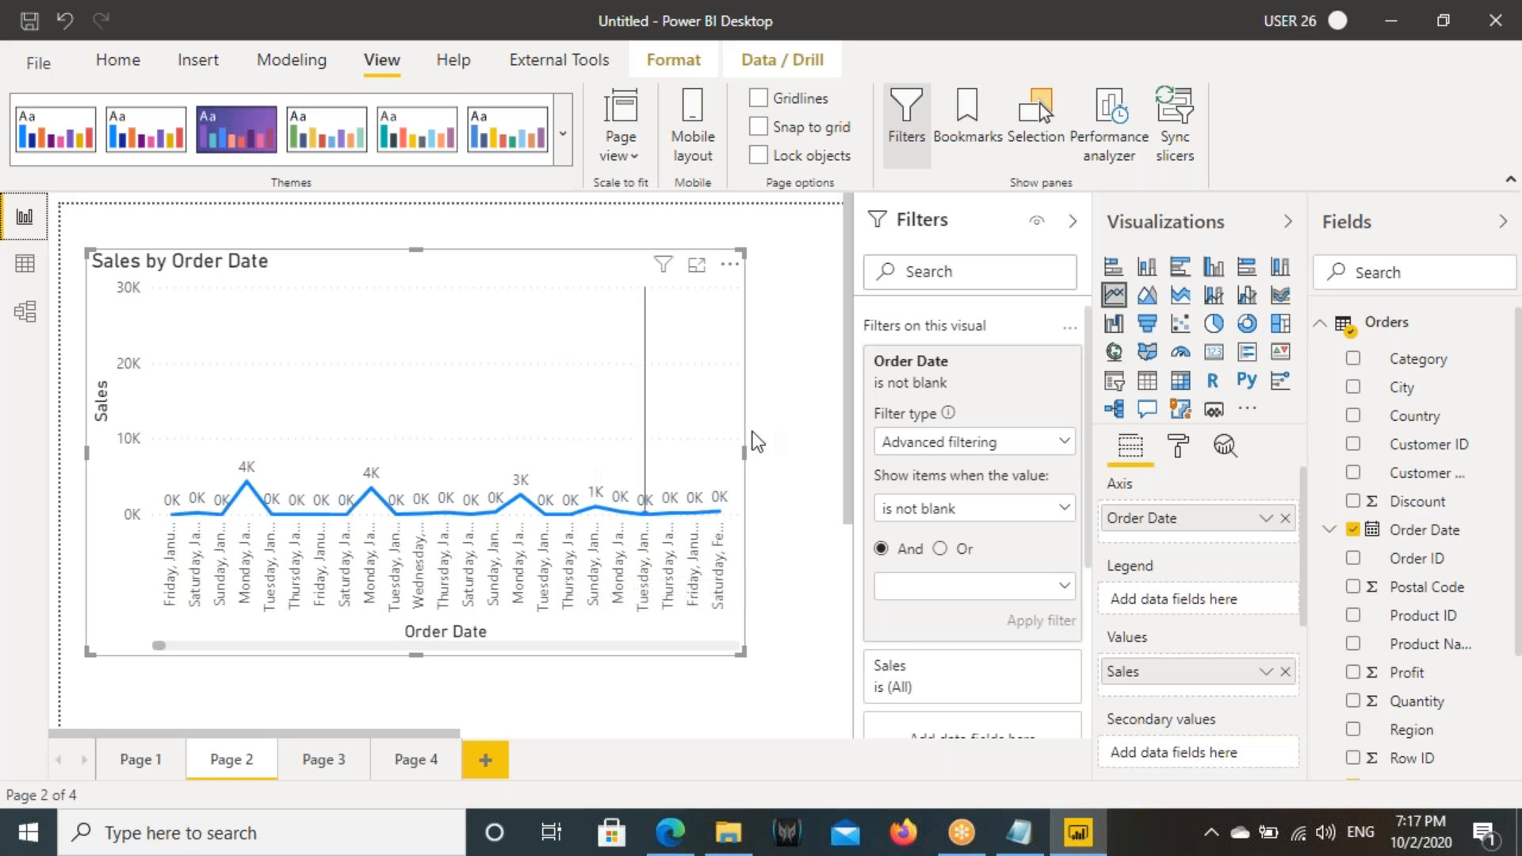
- On Page 3, set the Sales card's Order Date condition to "is blank" and apply the filter
click(949, 511)
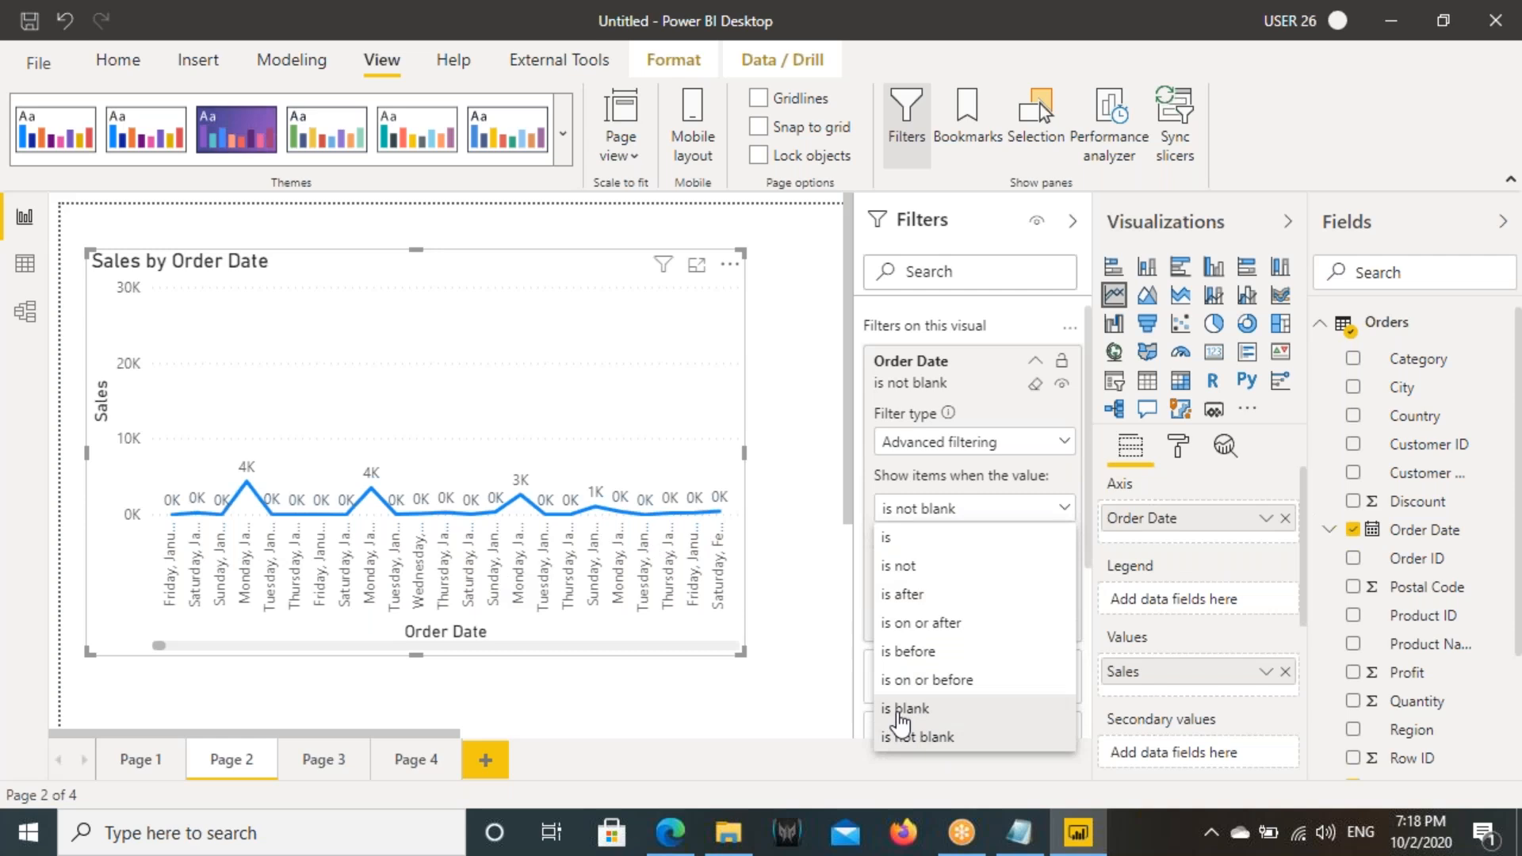
click(408, 765)
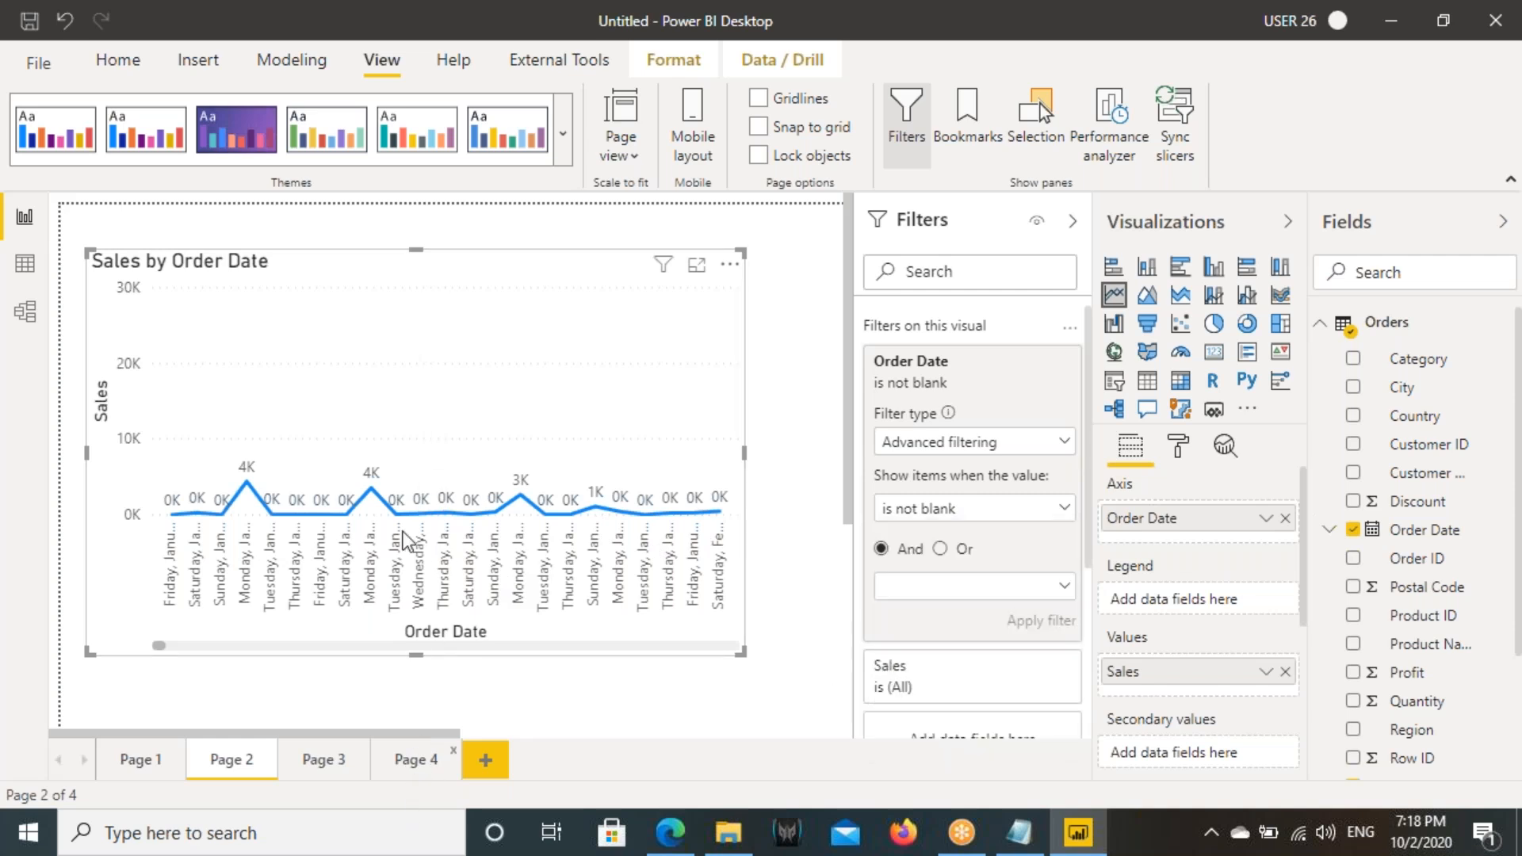
click(320, 761)
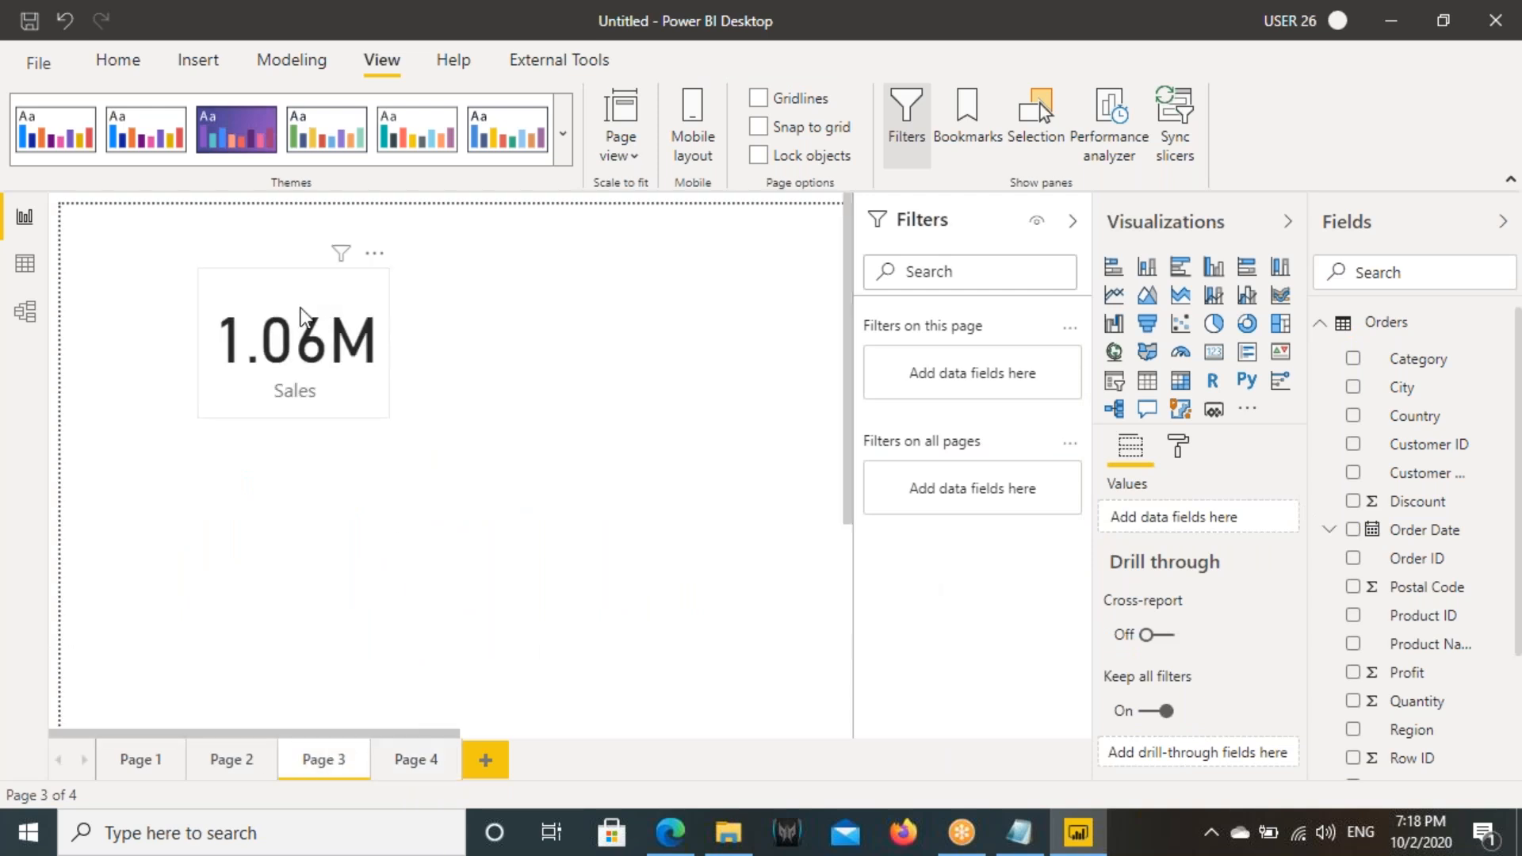
click(301, 317)
mouse_move(355, 398)
mouse_down()
mouse_move(399, 422)
mouse_move(421, 510)
mouse_up()
drag(358, 364, 345, 485)
drag(363, 357, 440, 414)
key(Escape)
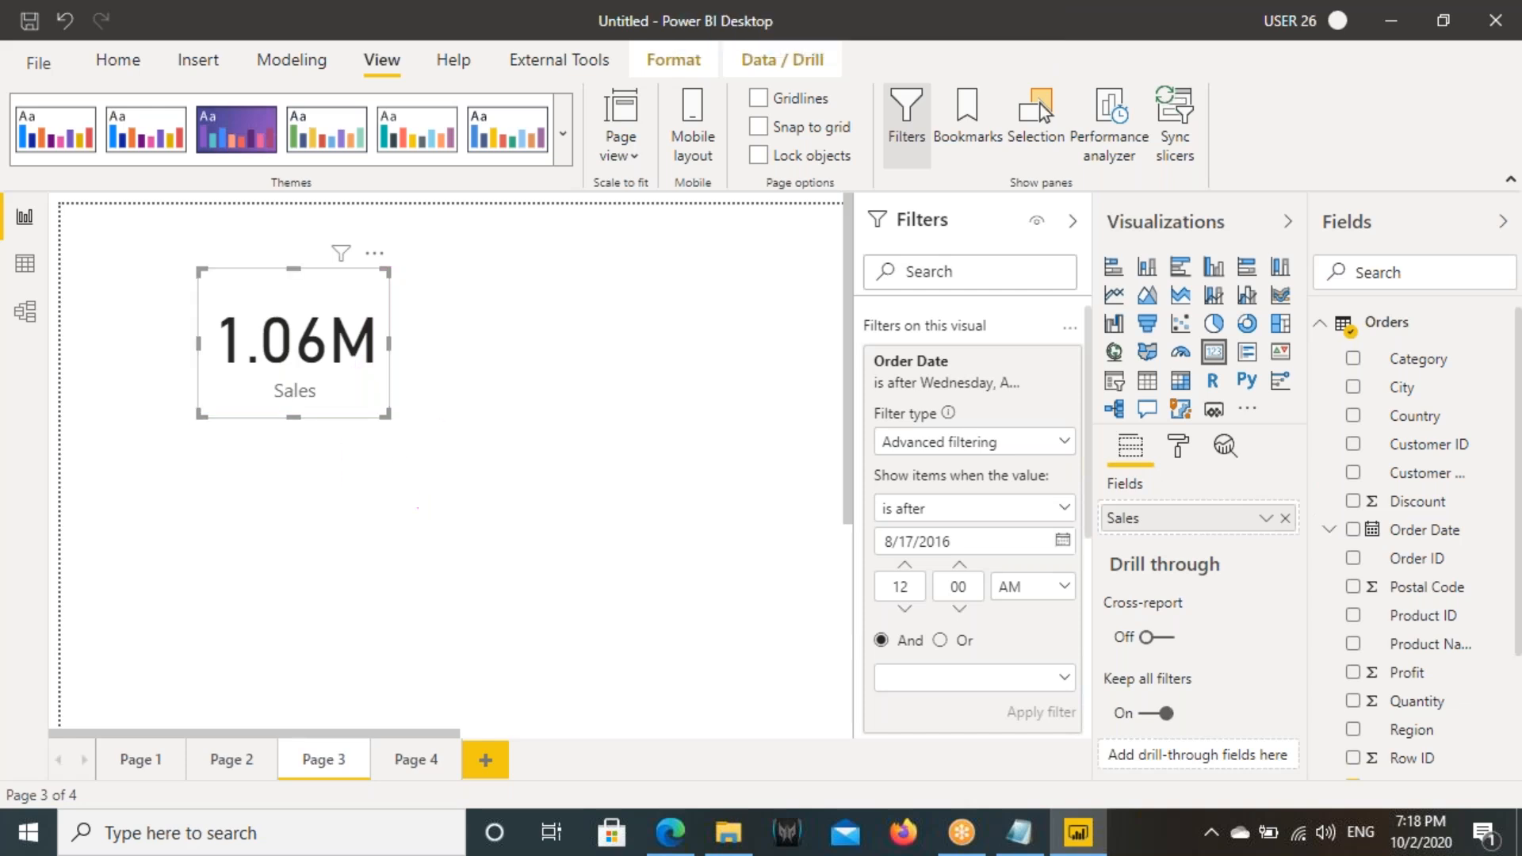
click(926, 513)
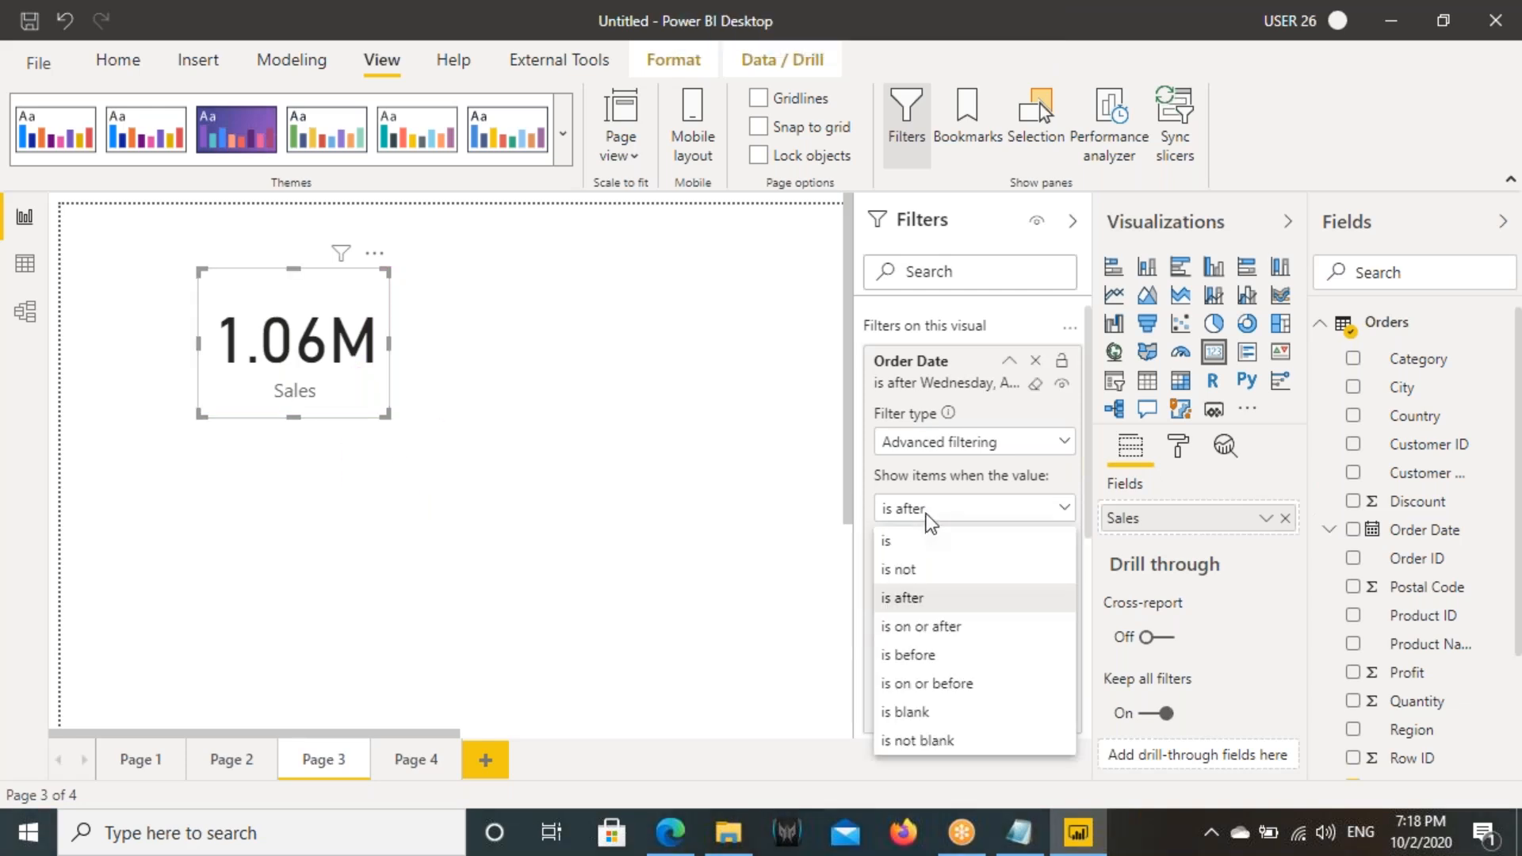
click(908, 712)
click(1040, 620)
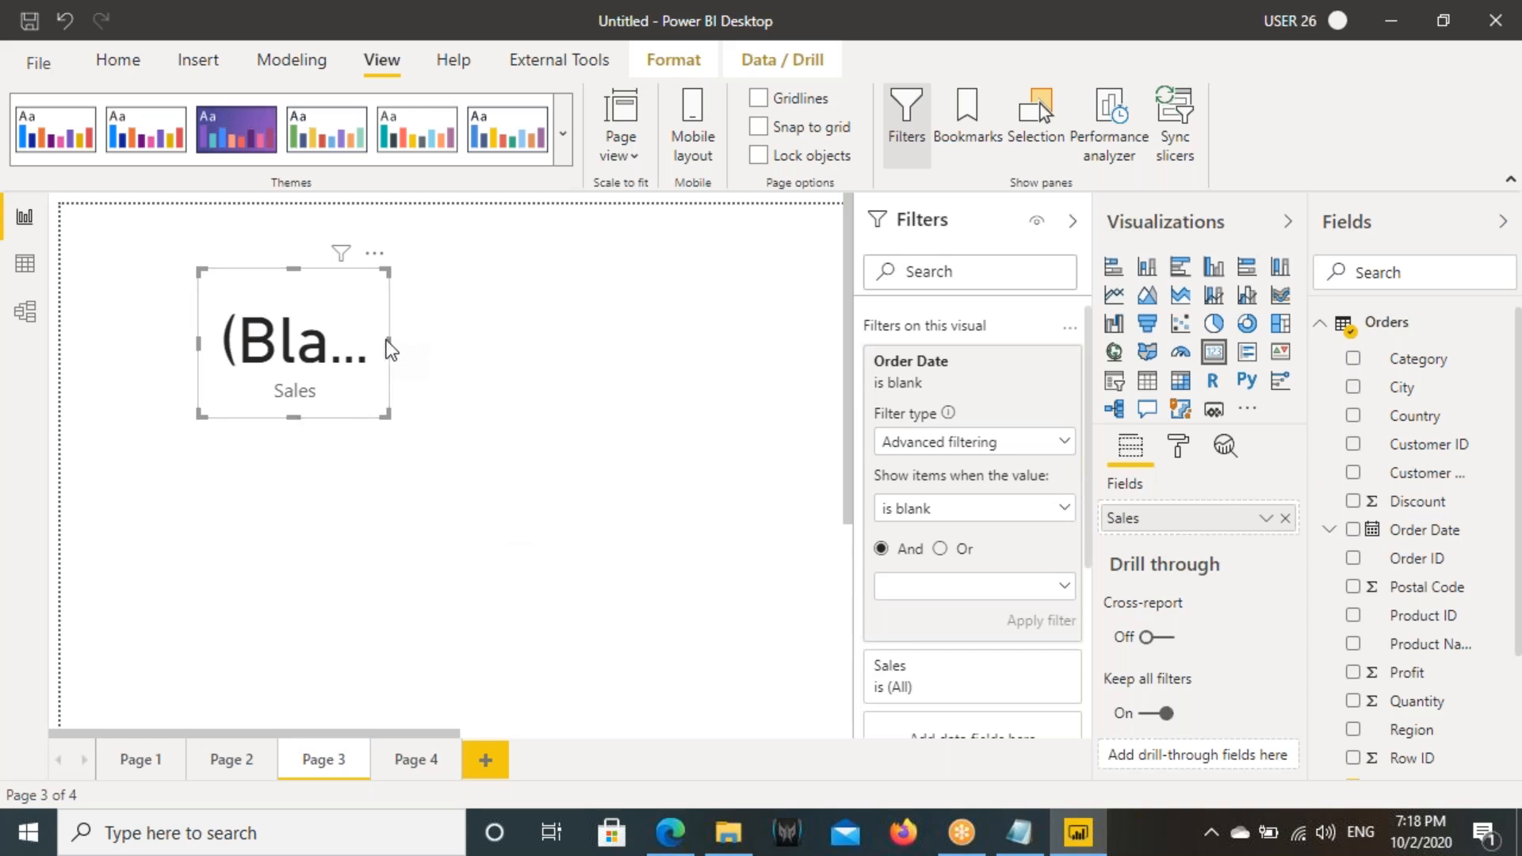
- Widen the Sales card to fit its full value, and check the Order Date column in the Orders table data
drag(390, 347, 563, 349)
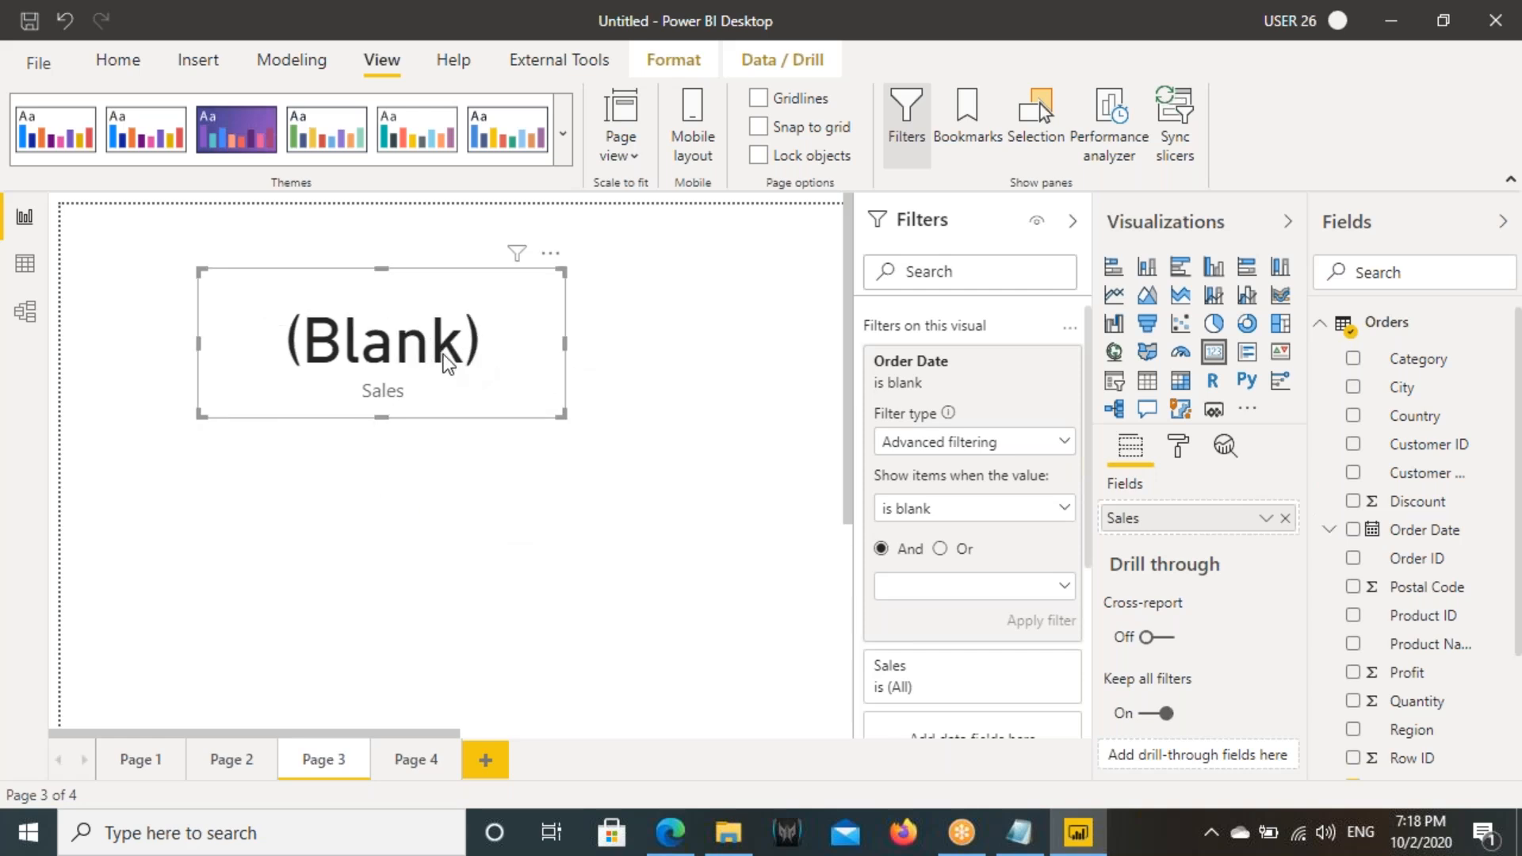
click(25, 263)
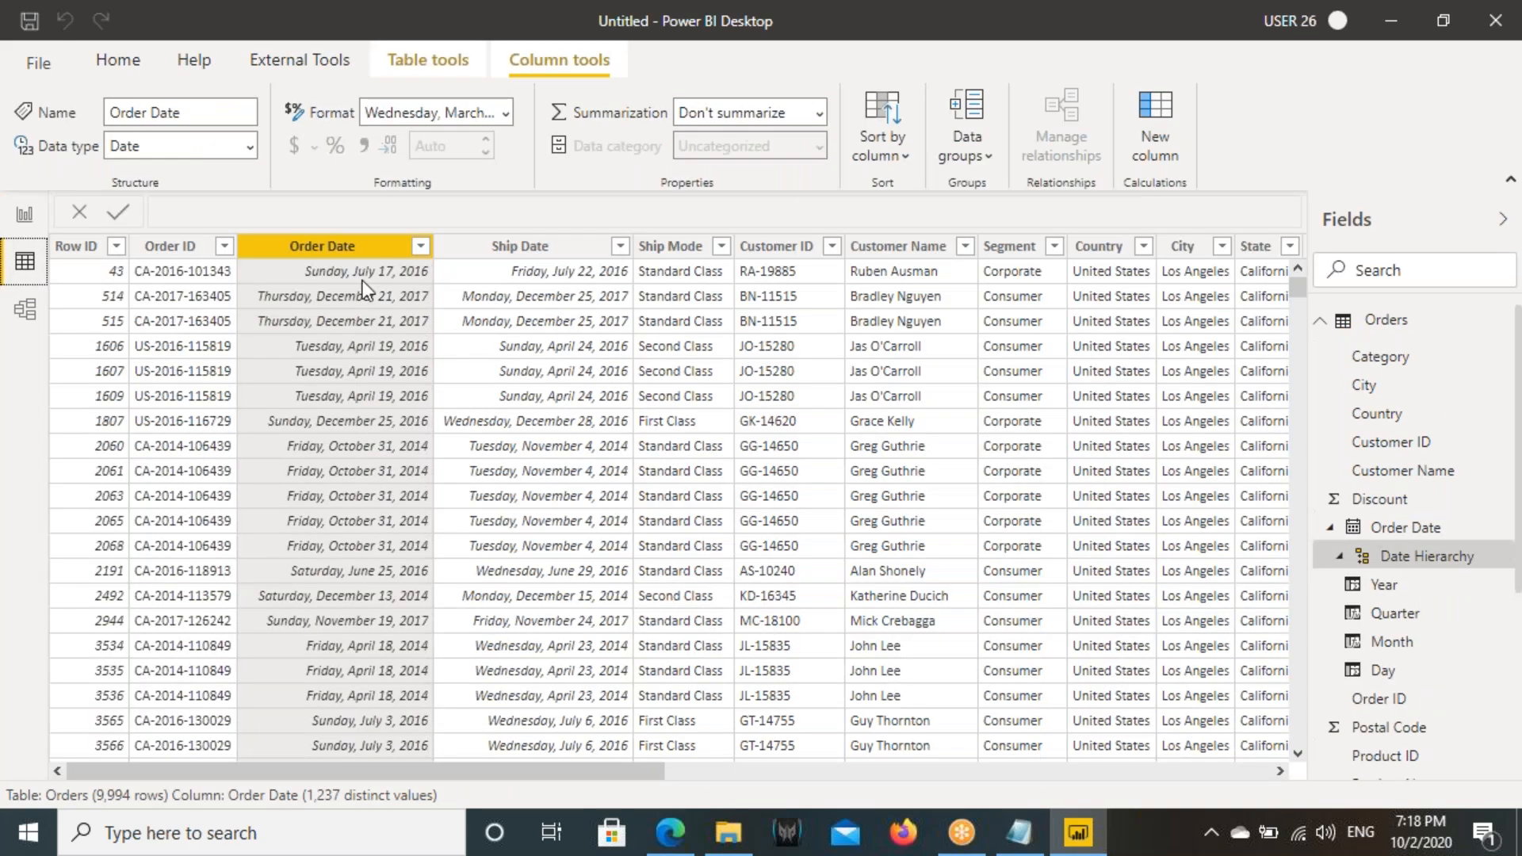
click(25, 214)
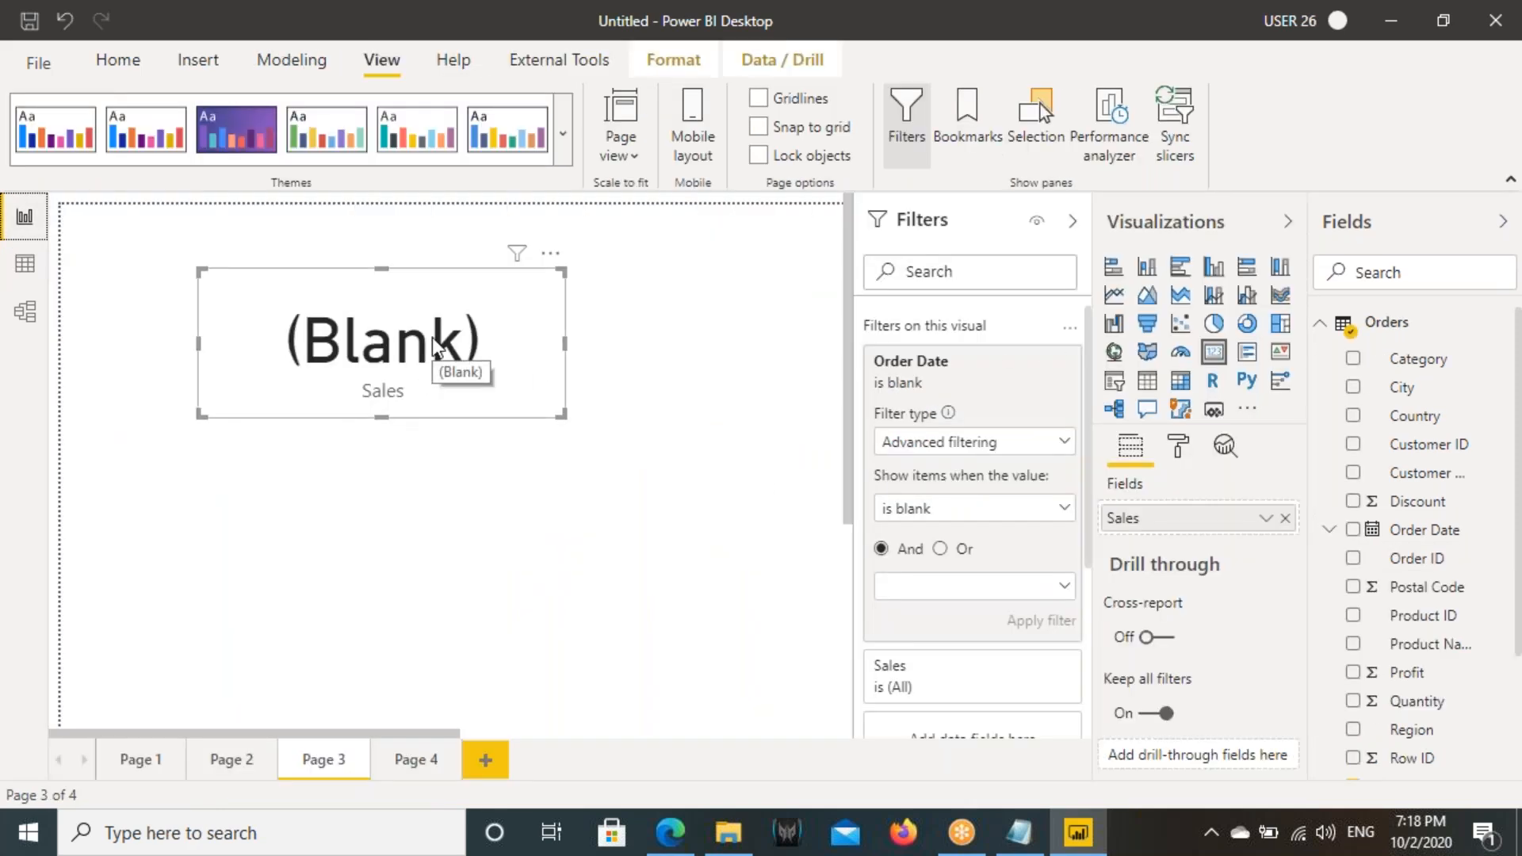
- Clear the Order Date filter on the Sales card
click(934, 501)
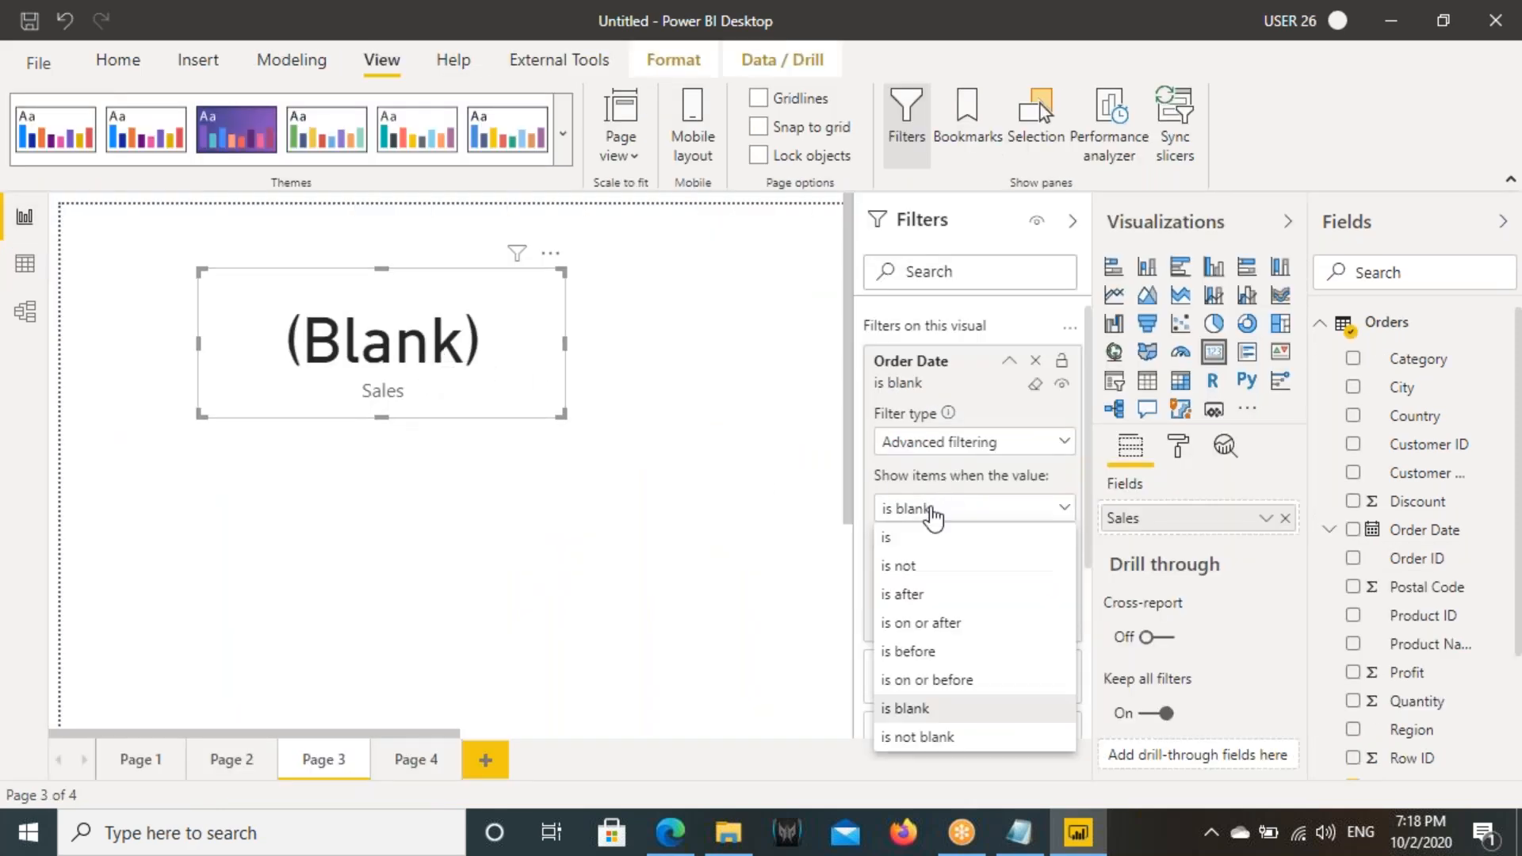
click(1007, 396)
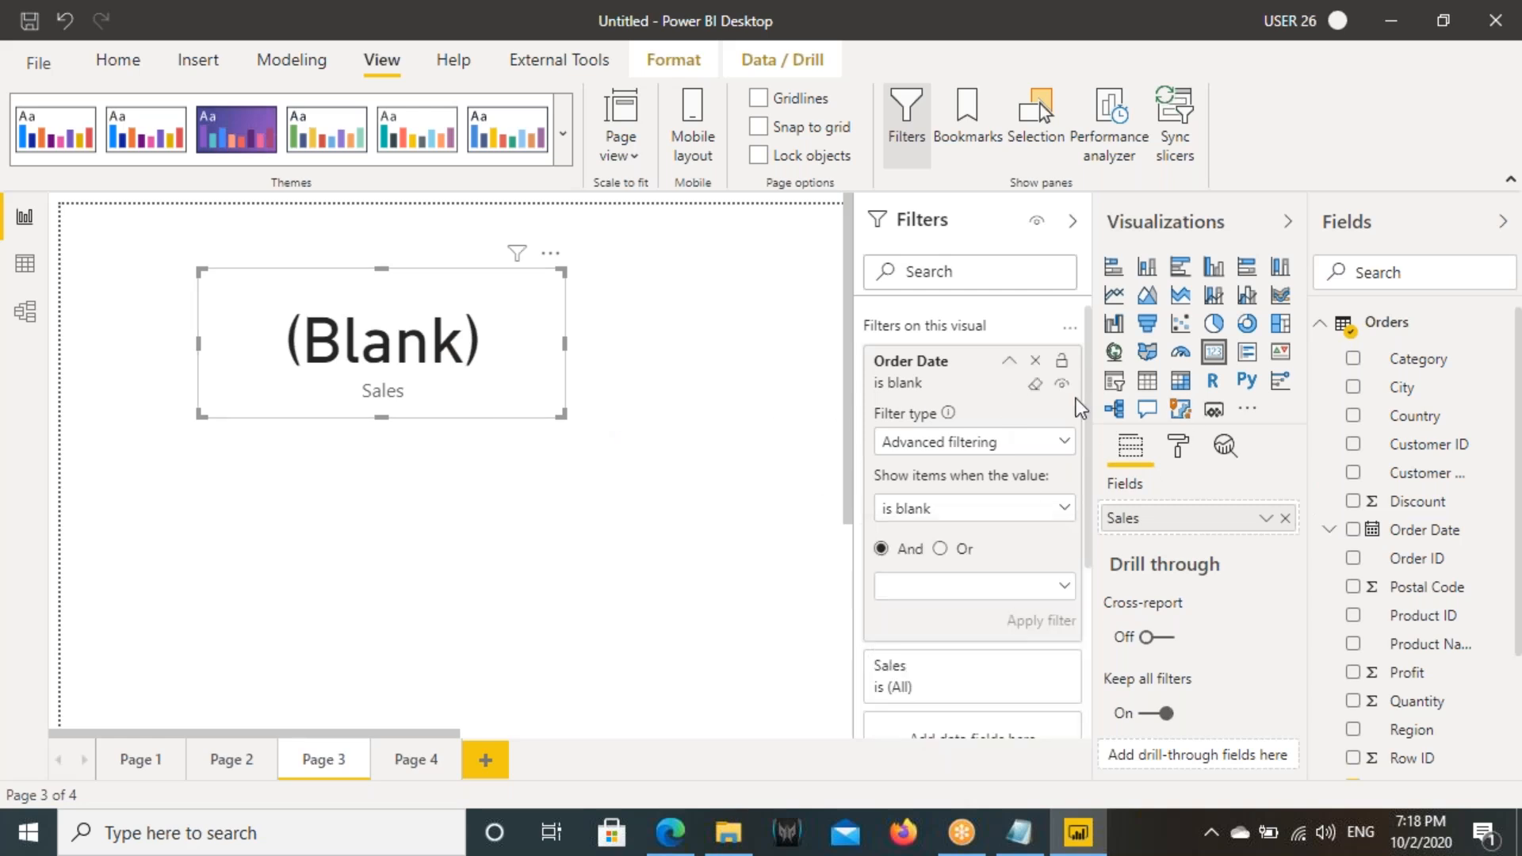
click(1034, 383)
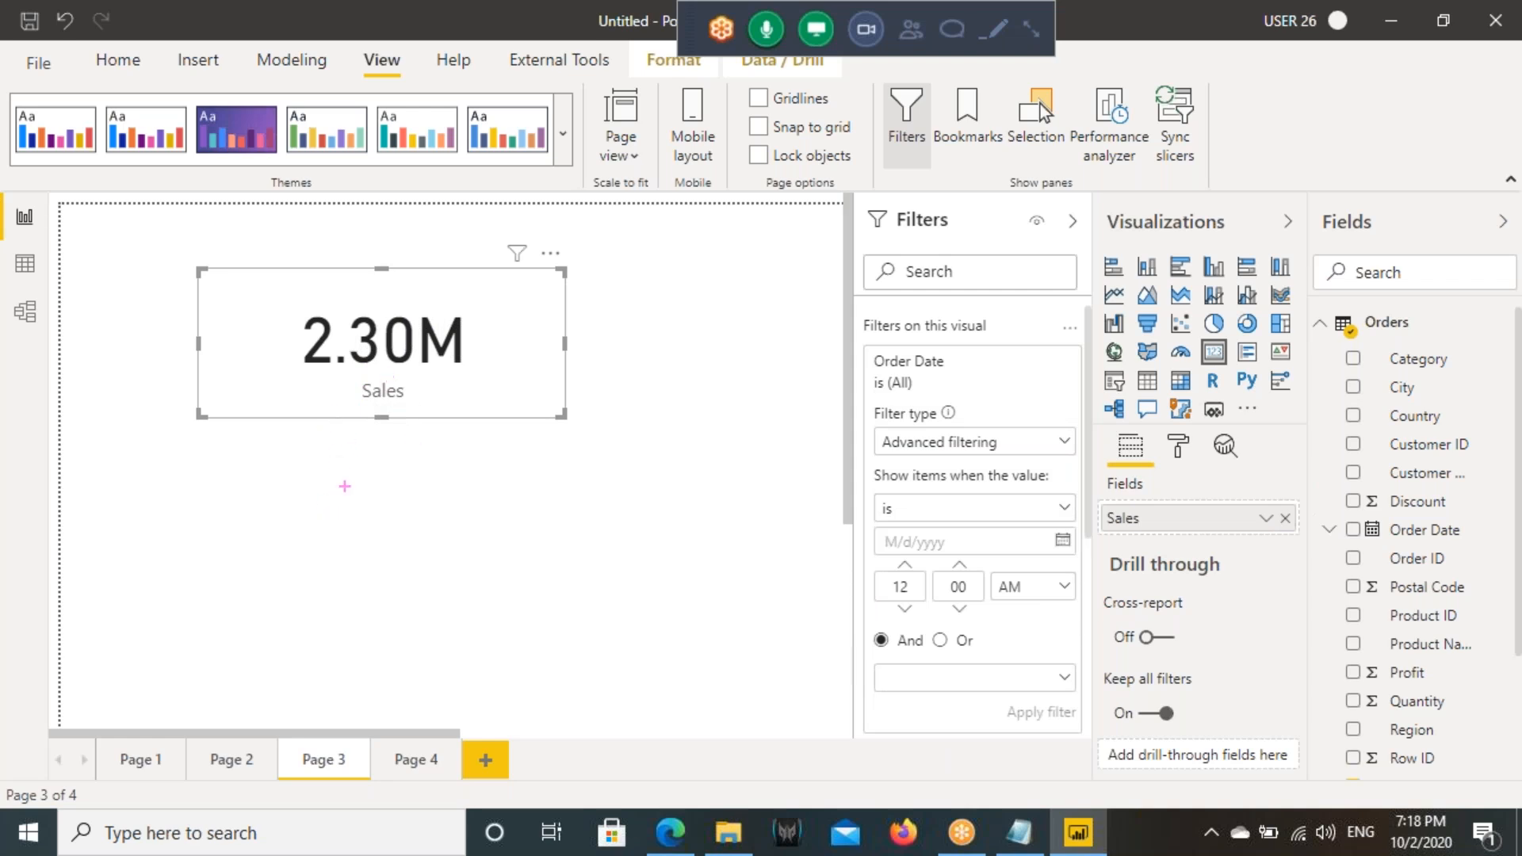
- Switch to the Notepad notes and repeat "Create a Card Visual to Show Sum Of Sales" on a new line below the 17 Aug 2016 task
key(alt+Tab)
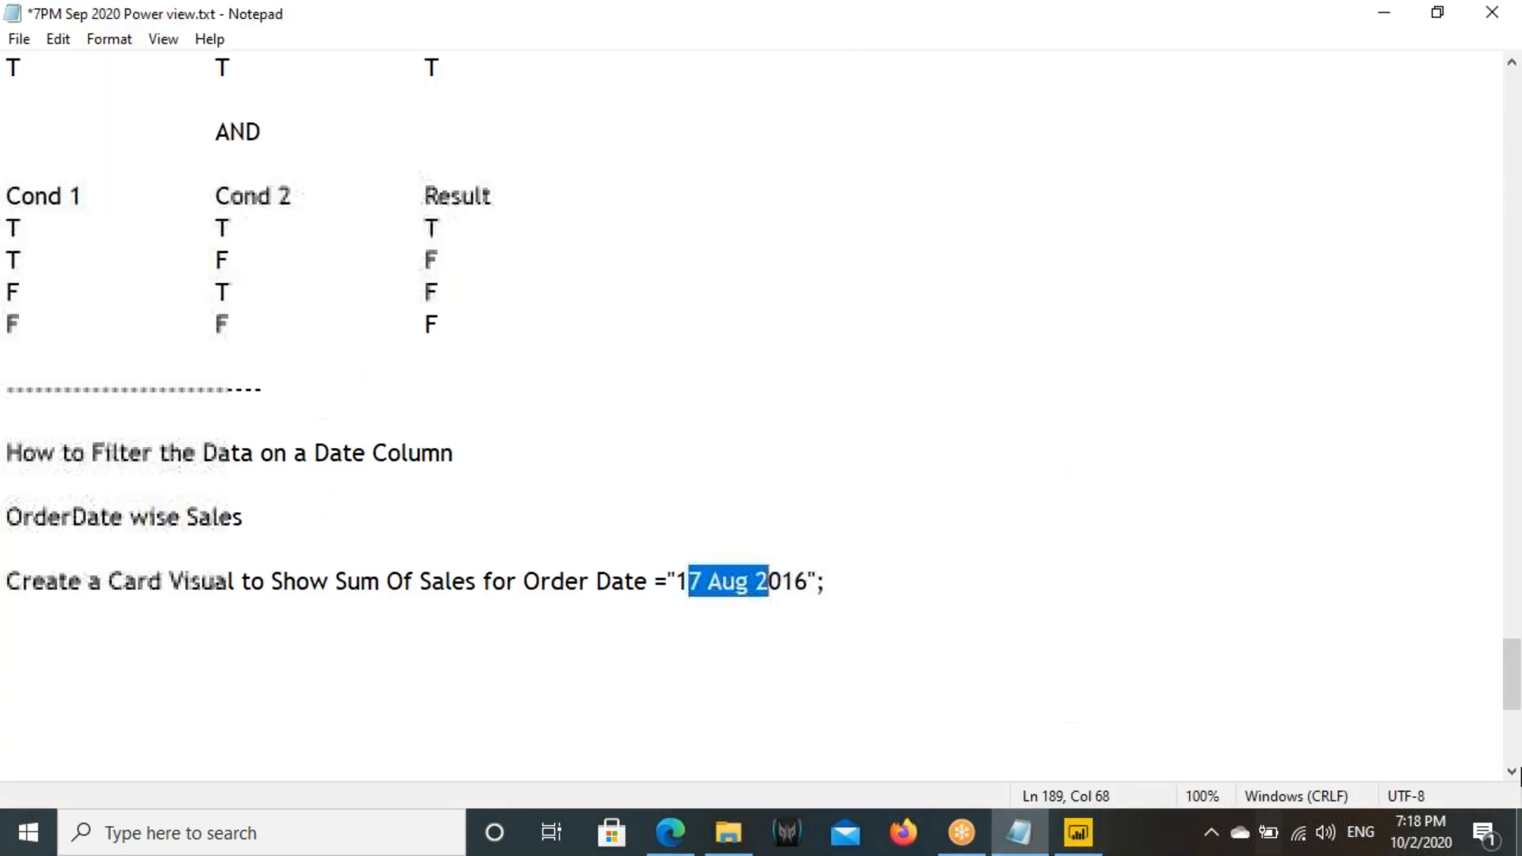
drag(12, 591, 475, 572)
key(ctrl+c)
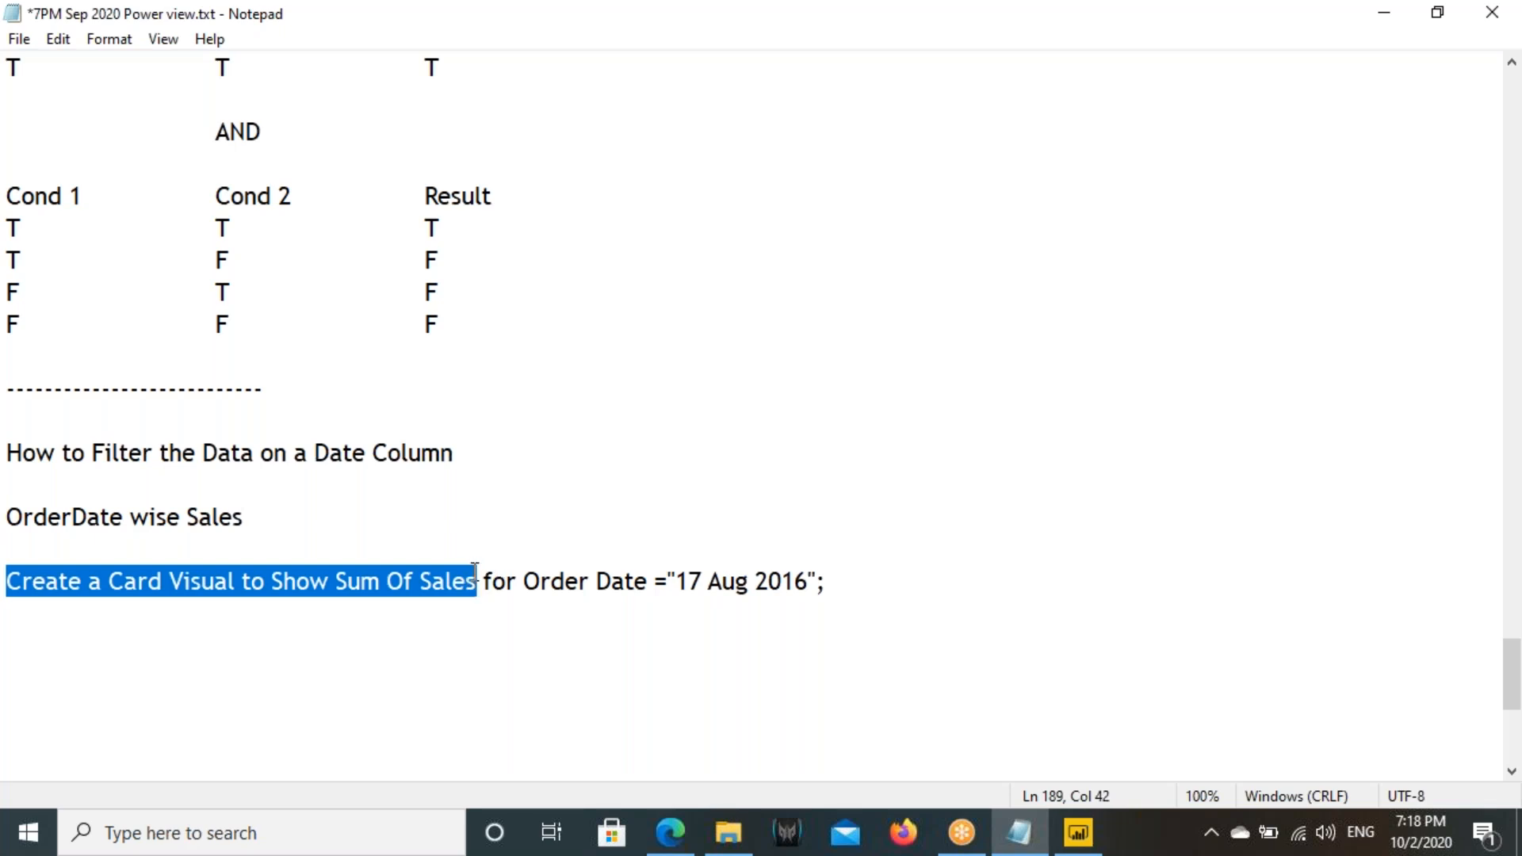
click(825, 585)
key(Return)
key(Return)
key(ctrl+v)
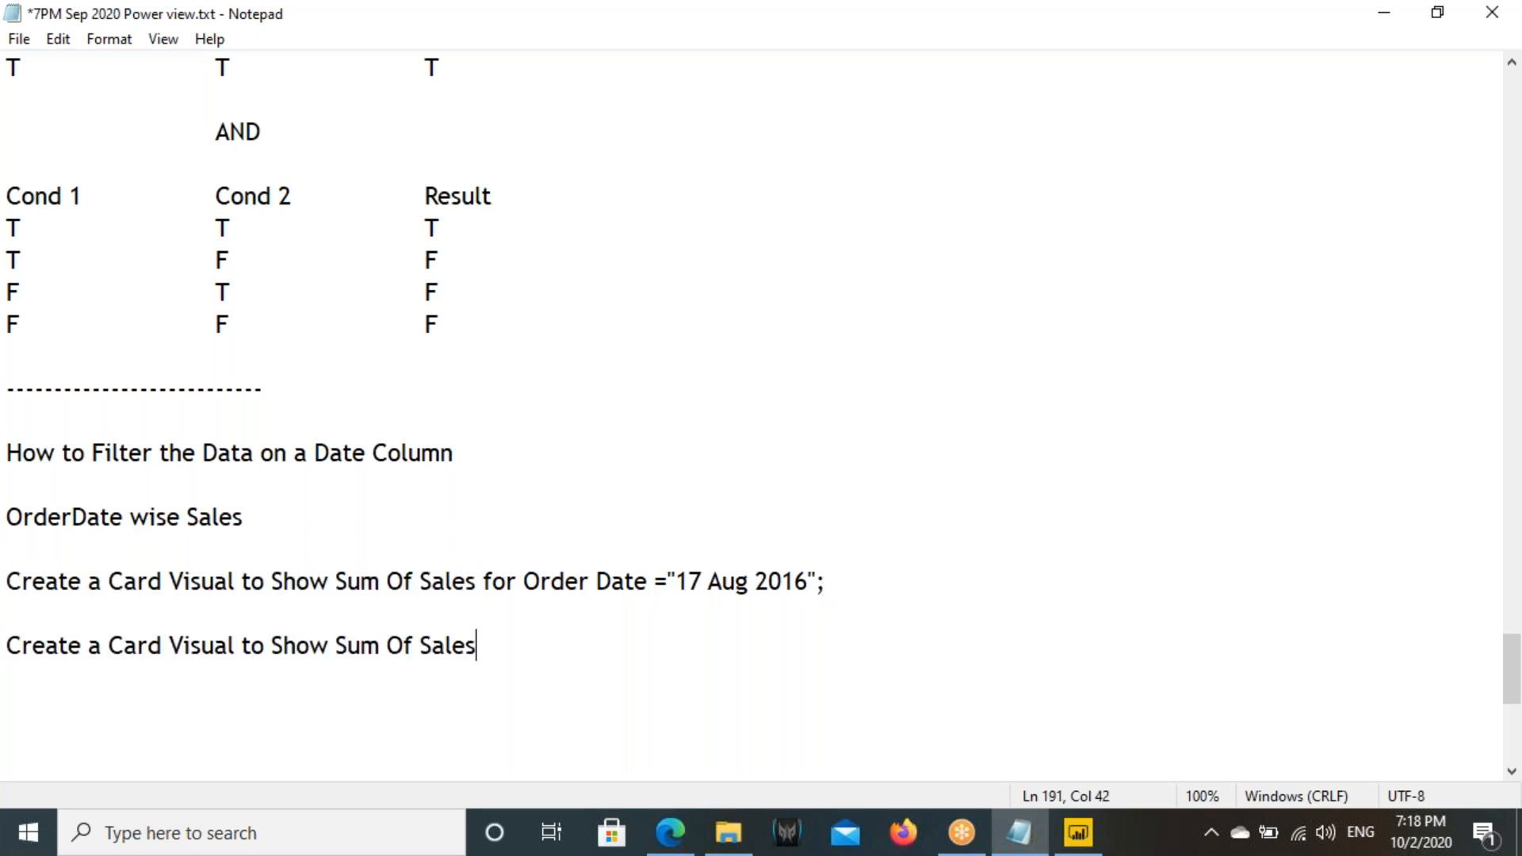
- Extend the new task line with "where Order Date >=01Jan2016"
text(where Order )
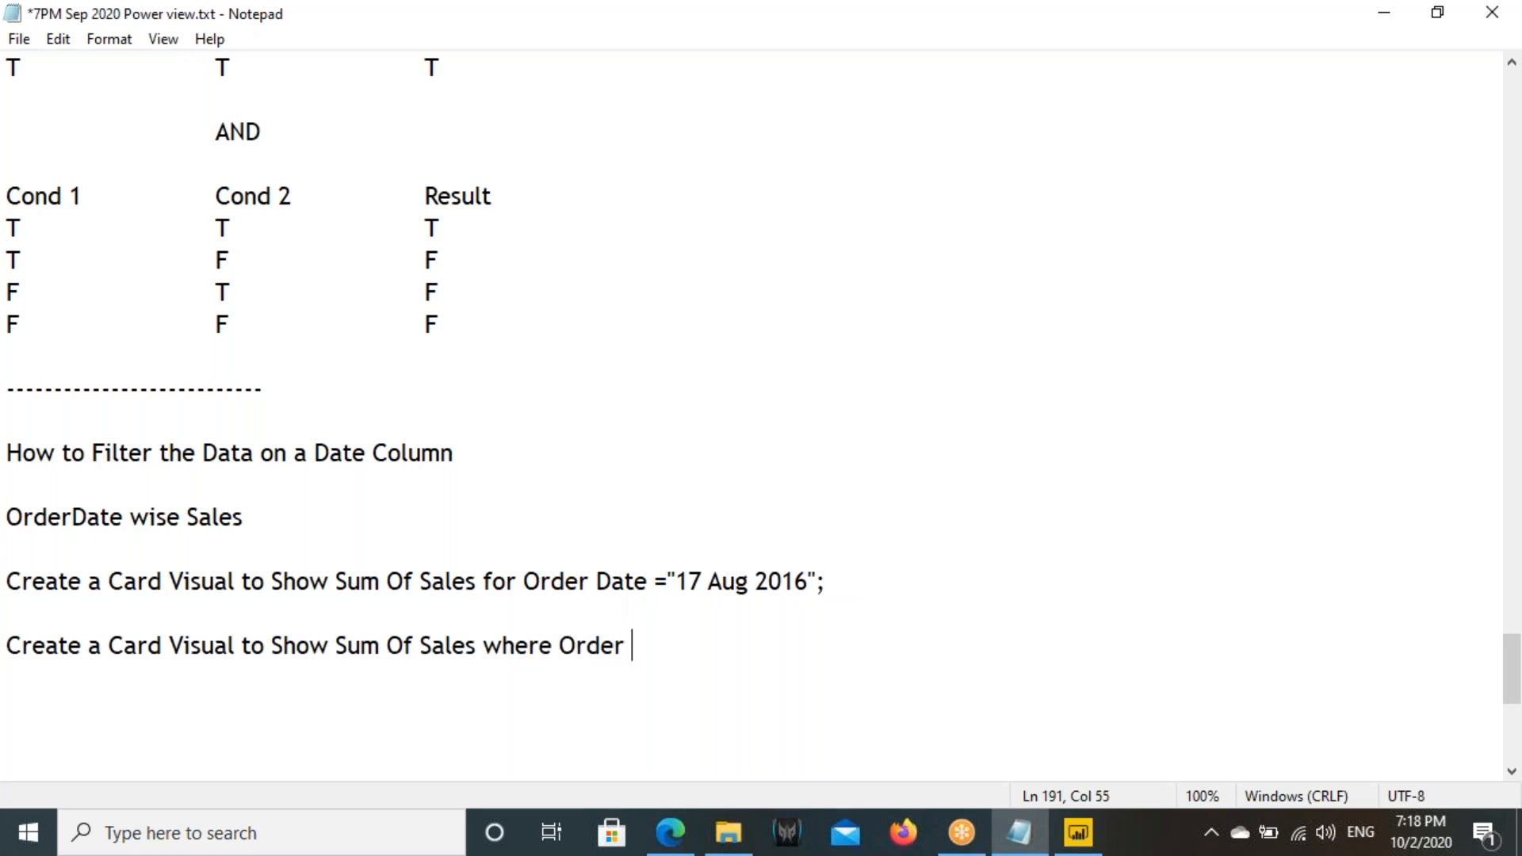
text(Date >=01Jan2016)
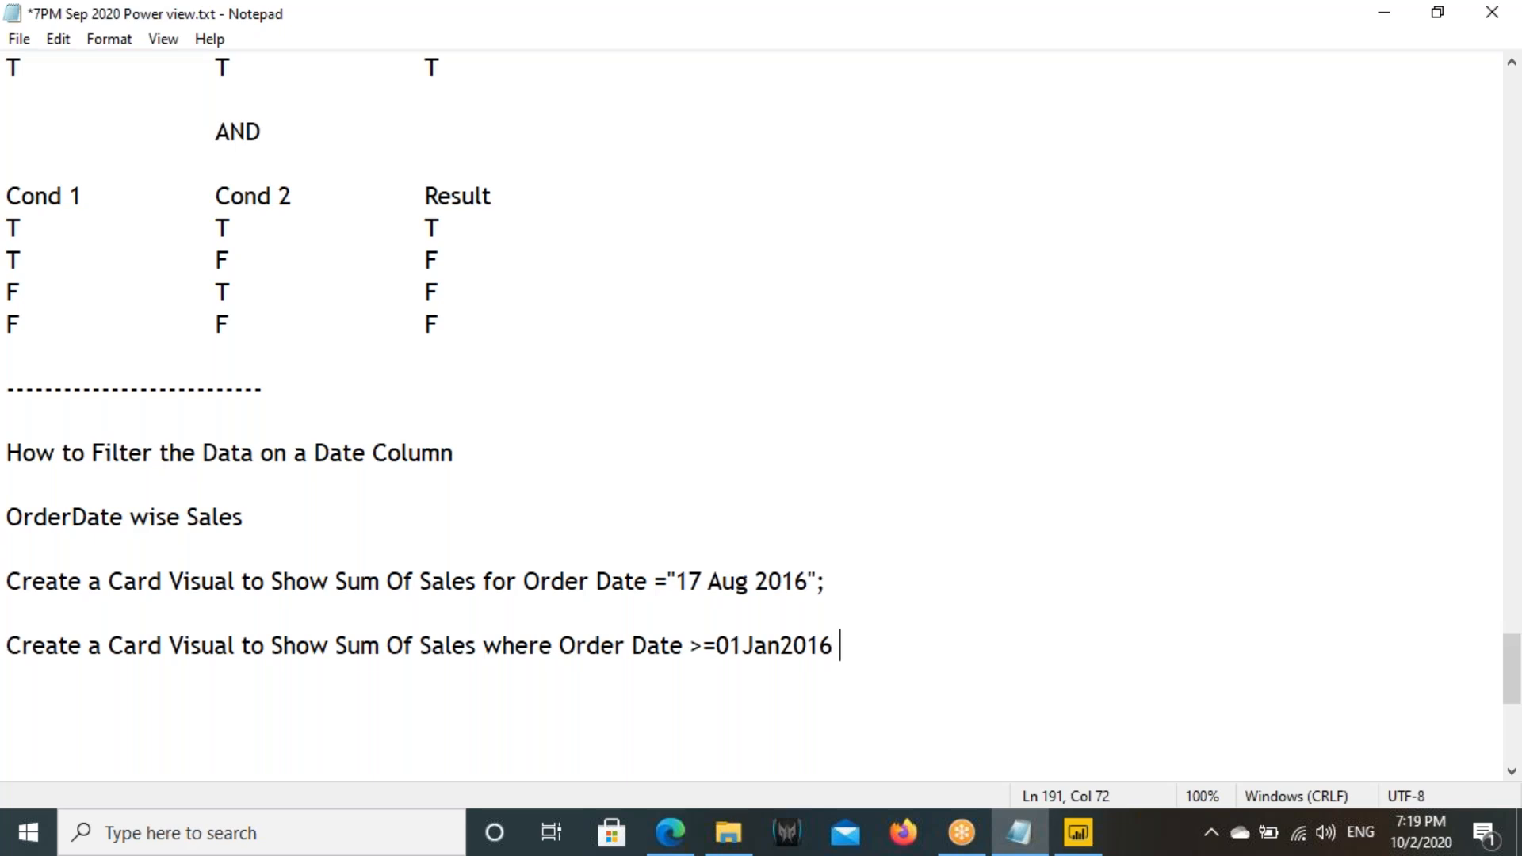
text( AND)
- Add the second condition "AND Order Date <=01Dec2016" to the end of the new task line
drag(560, 646, 682, 648)
key(ctrl+c)
click(948, 649)
key(ctrl+v)
text(<)
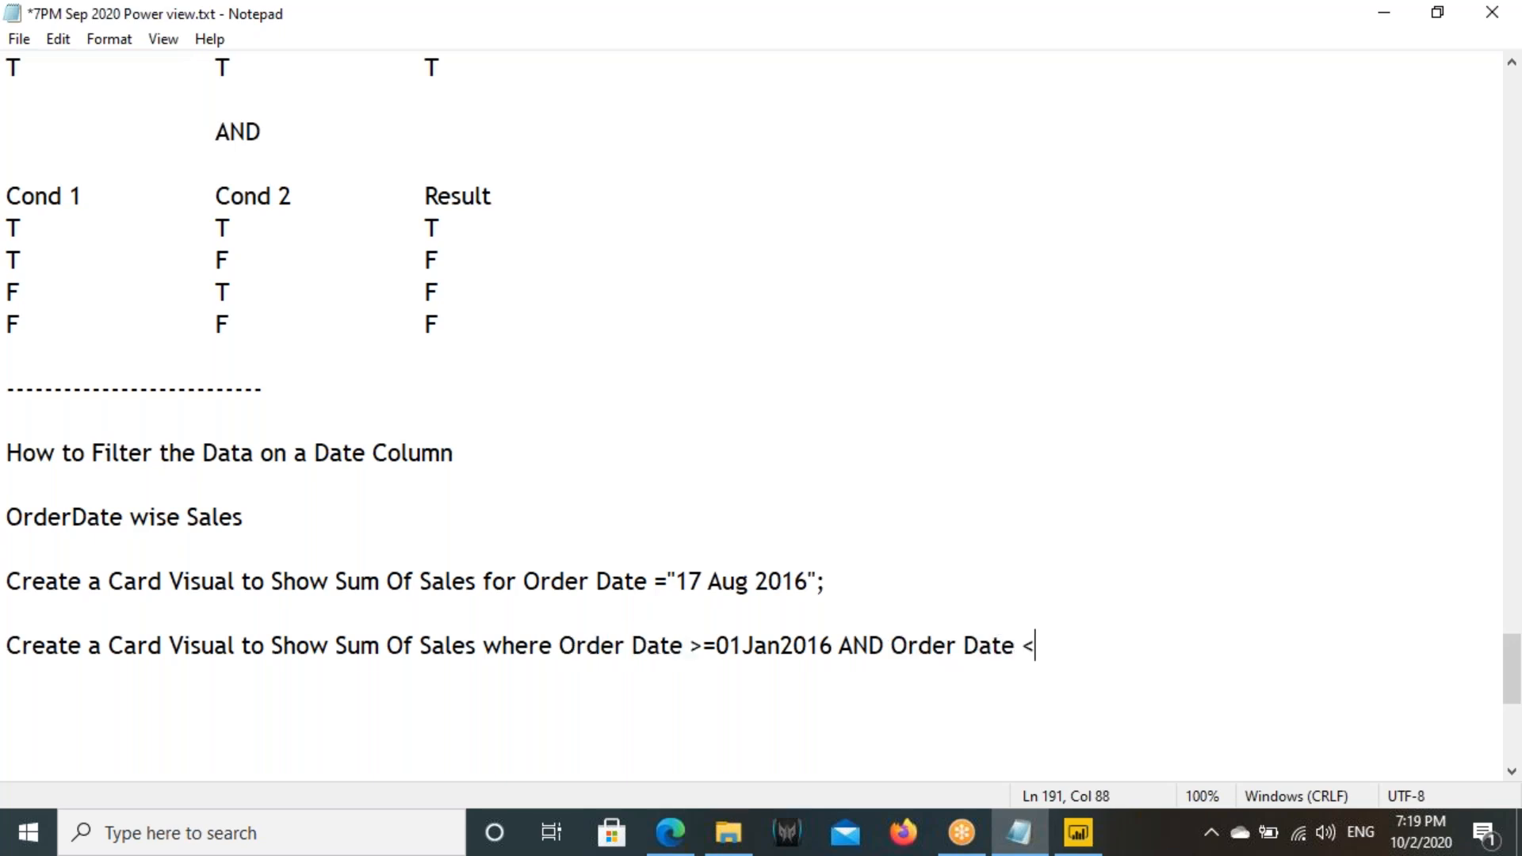
text(=01Jan)
text(01)
key(BackSpace)
key(BackSpace)
key(BackSpace)
key(BackSpace)
key(BackSpace)
key(BackSpace)
text(Dec2016)
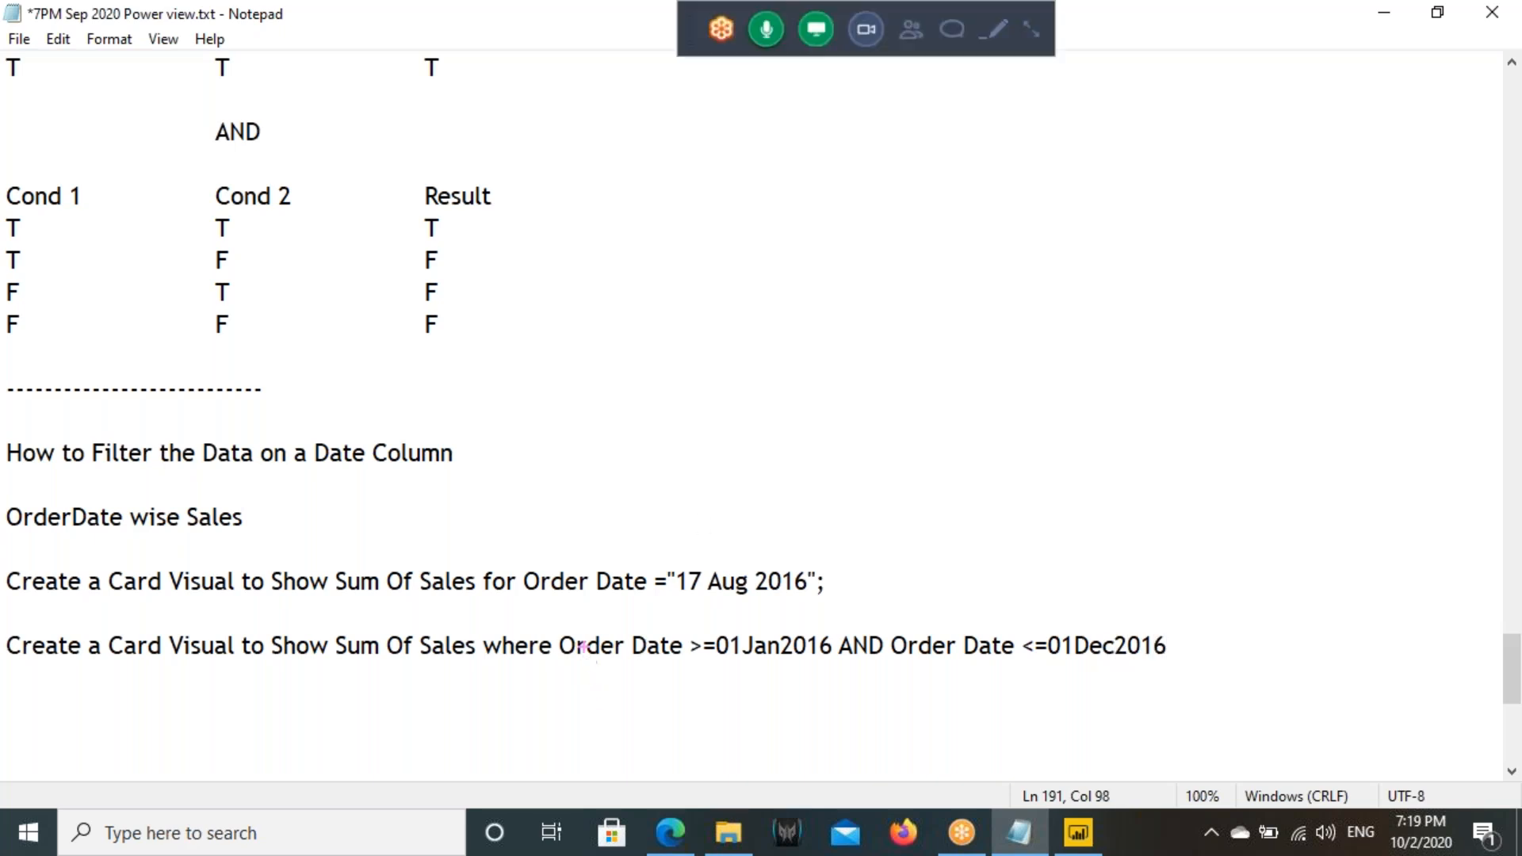
mouse_move(566, 632)
mouse_down()
mouse_move(676, 668)
mouse_move(824, 659)
mouse_up()
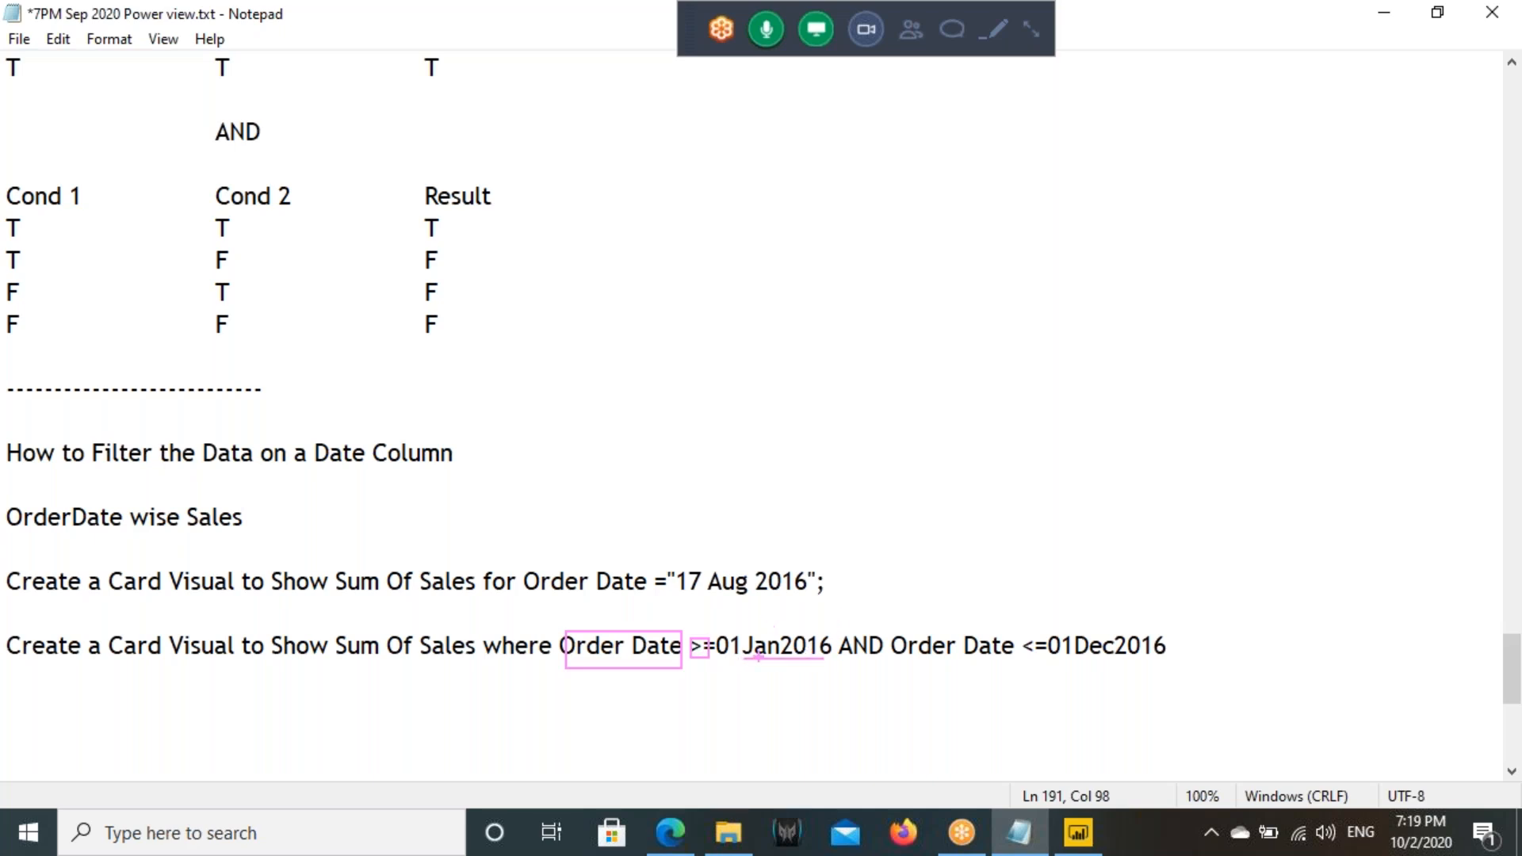
drag(805, 669, 850, 703)
drag(332, 655, 481, 629)
mouse_move(433, 658)
mouse_down()
mouse_move(433, 736)
mouse_move(378, 703)
mouse_up()
drag(436, 655, 474, 700)
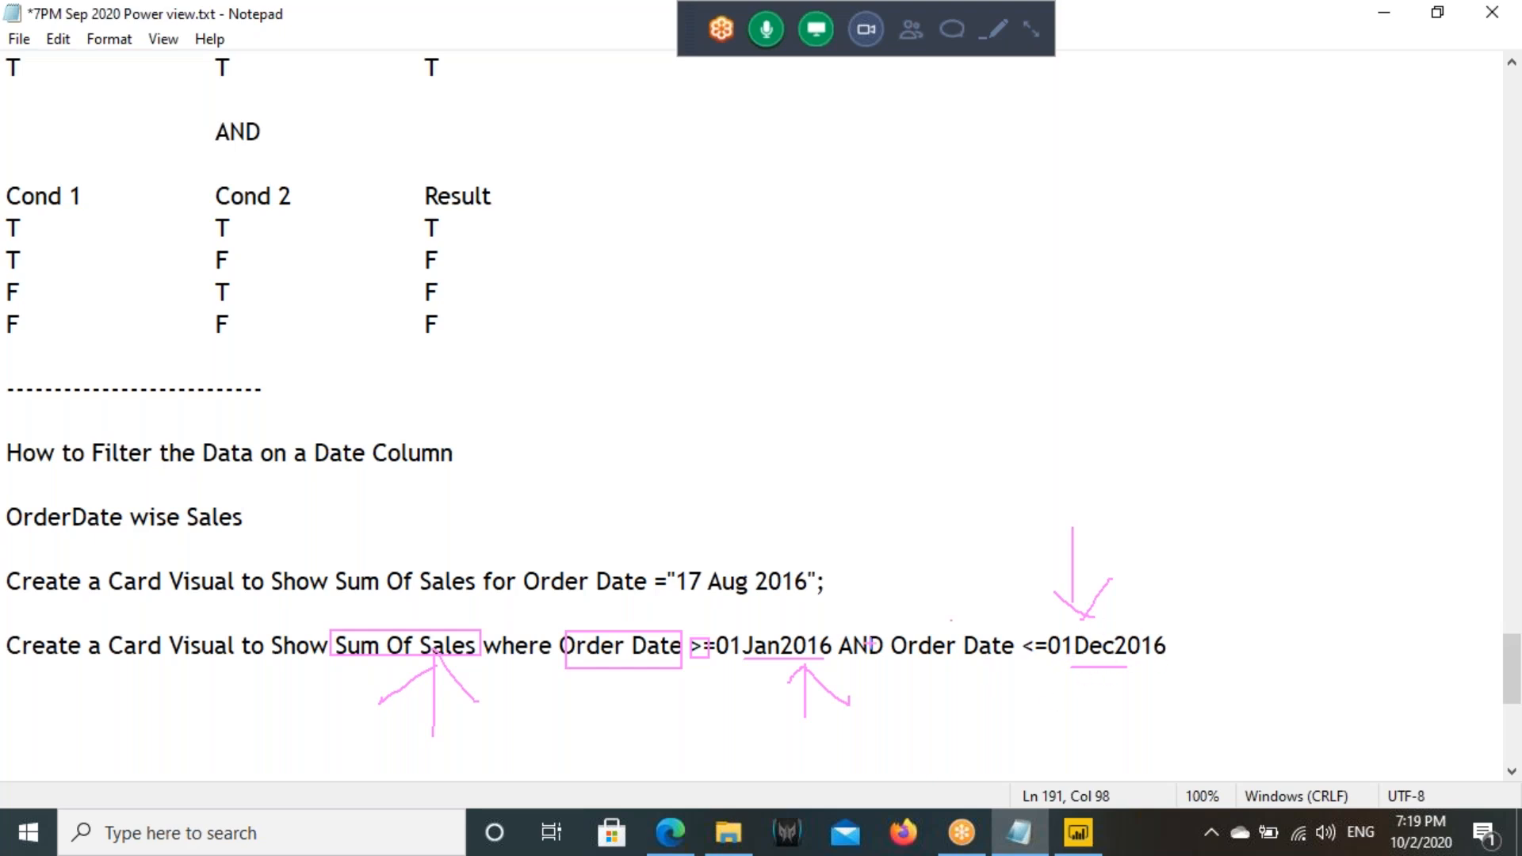
- Switch back to Power BI, narrow the Sales card, and collapse and re-expand its Order Date filter
click(1078, 833)
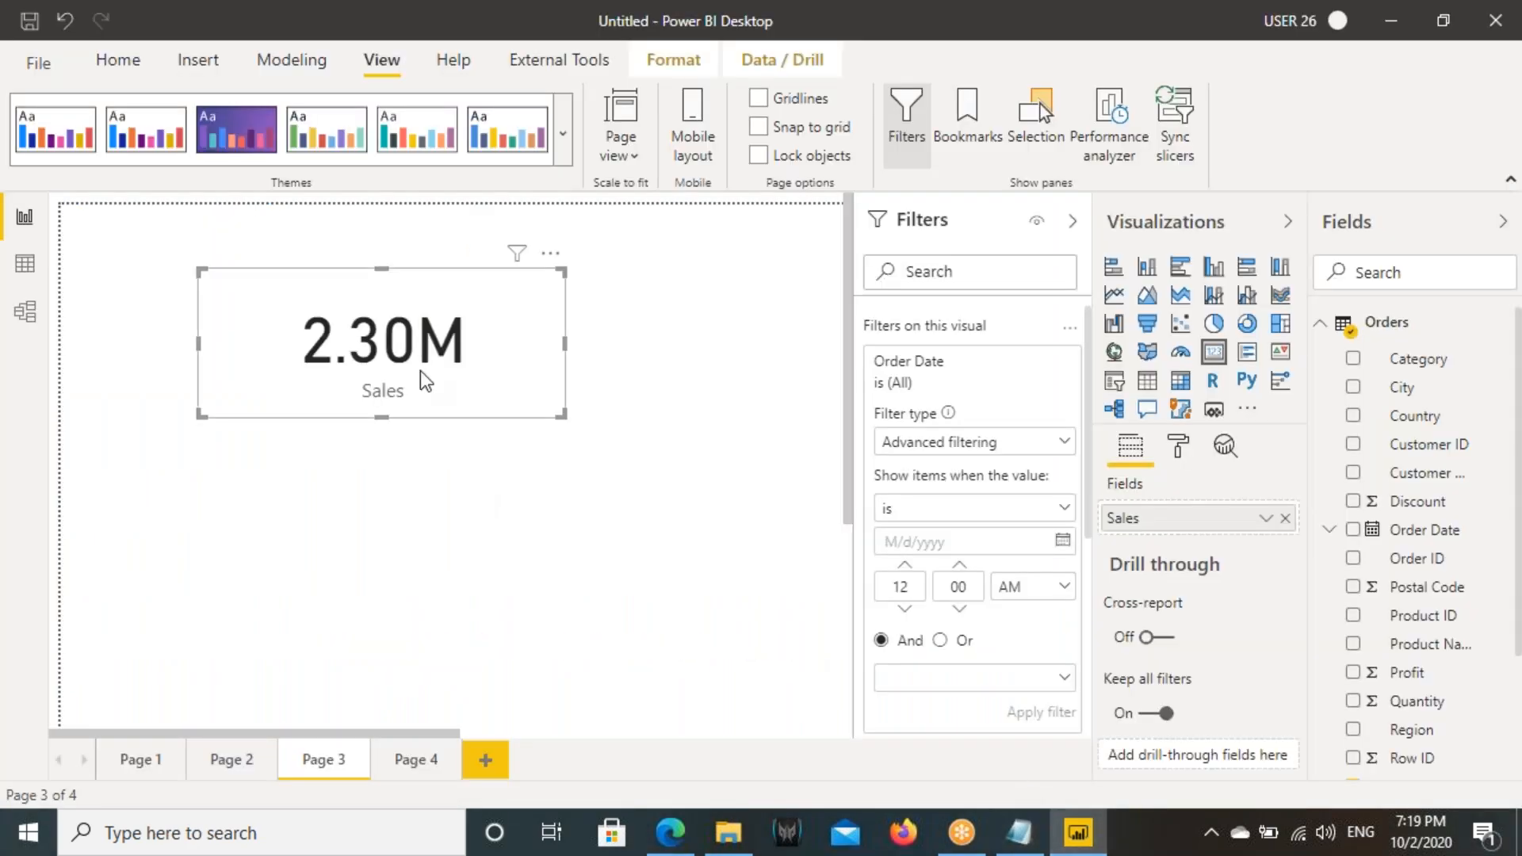
click(574, 358)
click(559, 353)
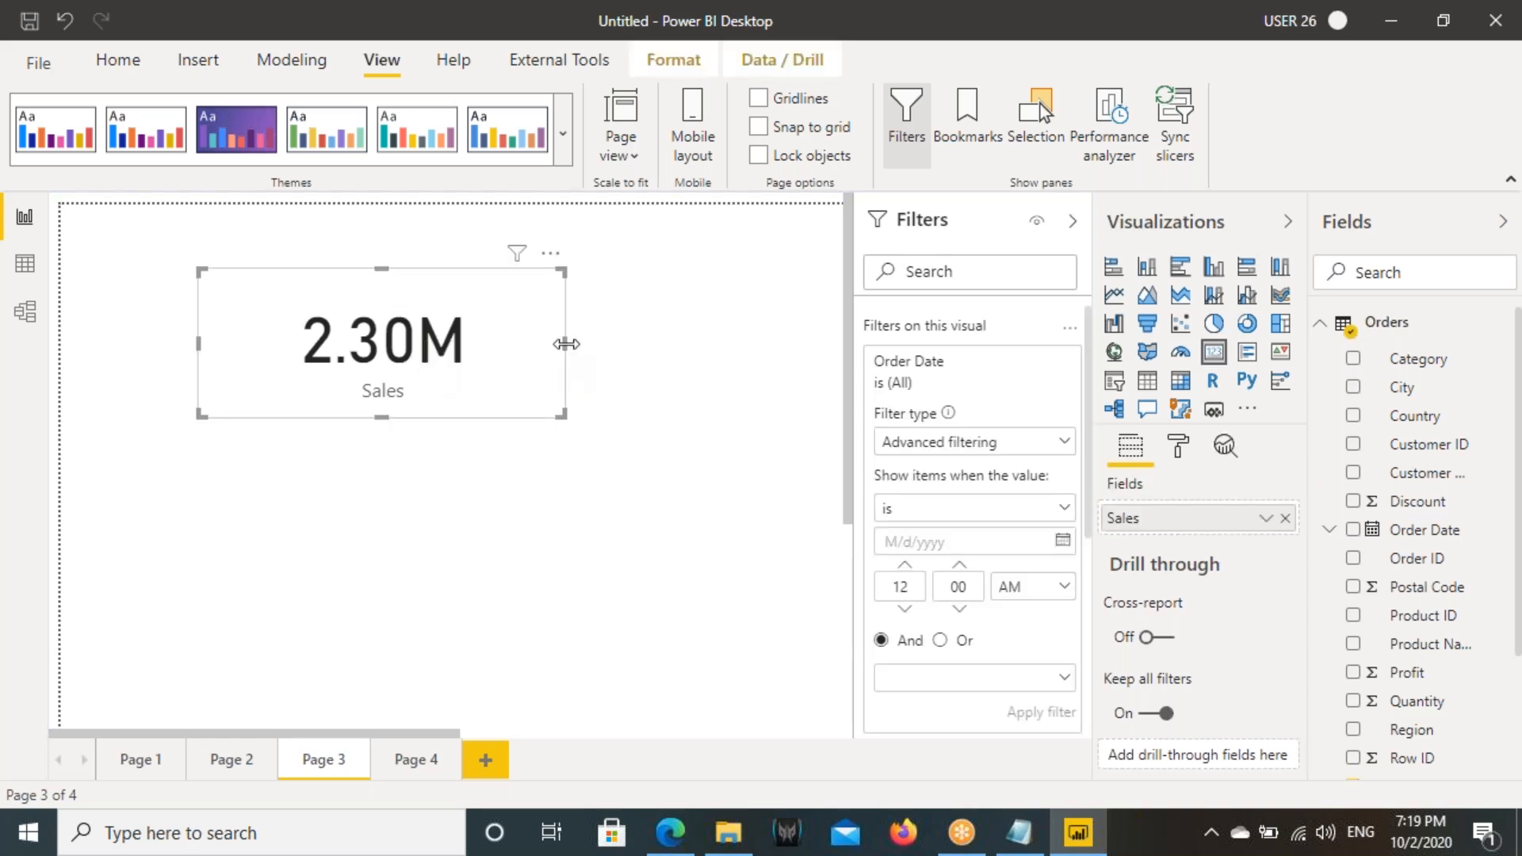
drag(566, 344, 459, 343)
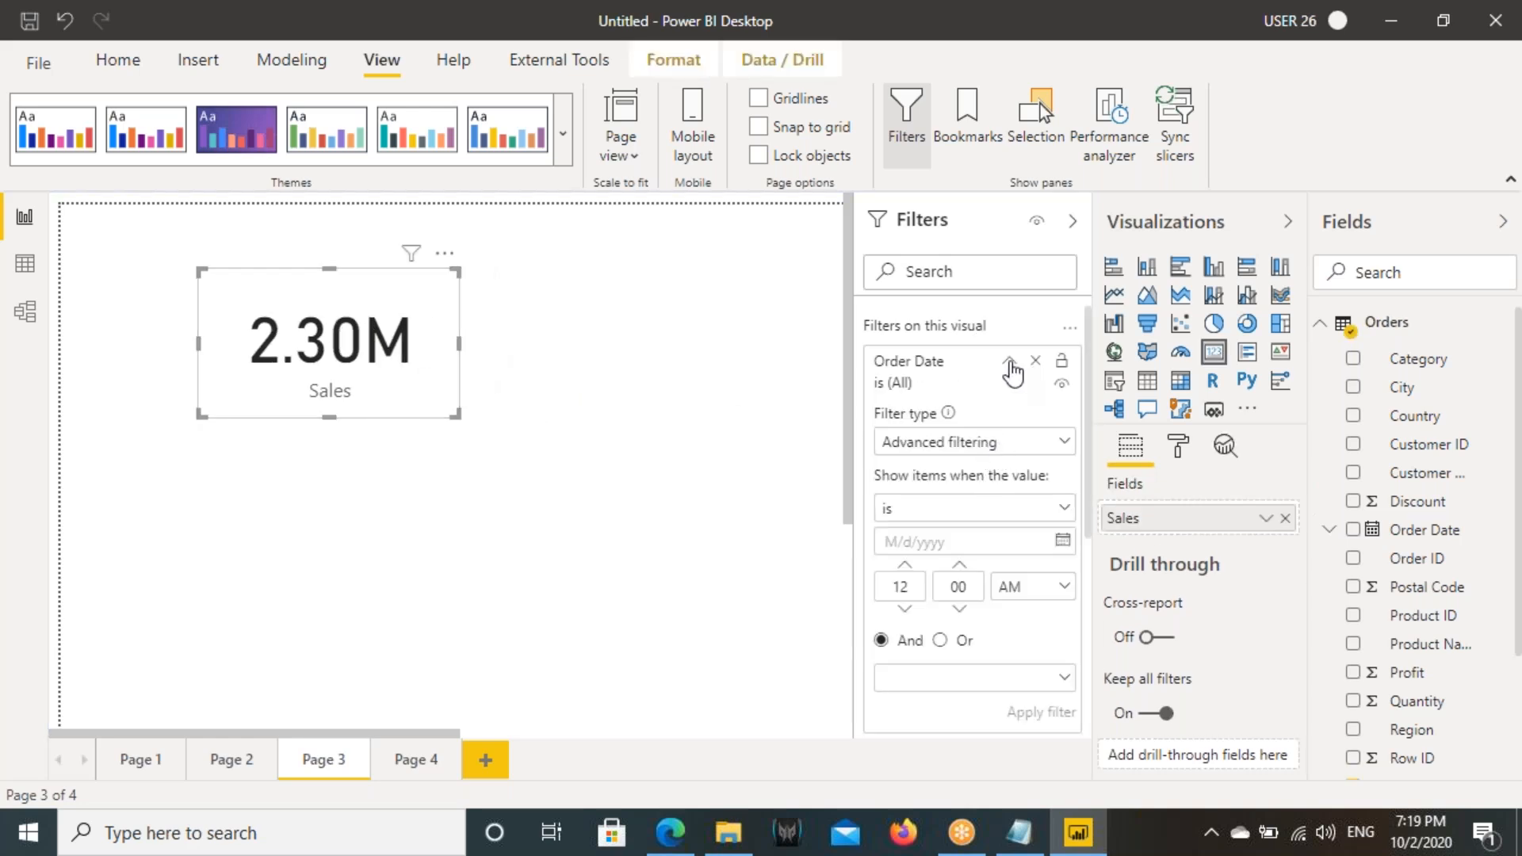
click(1010, 363)
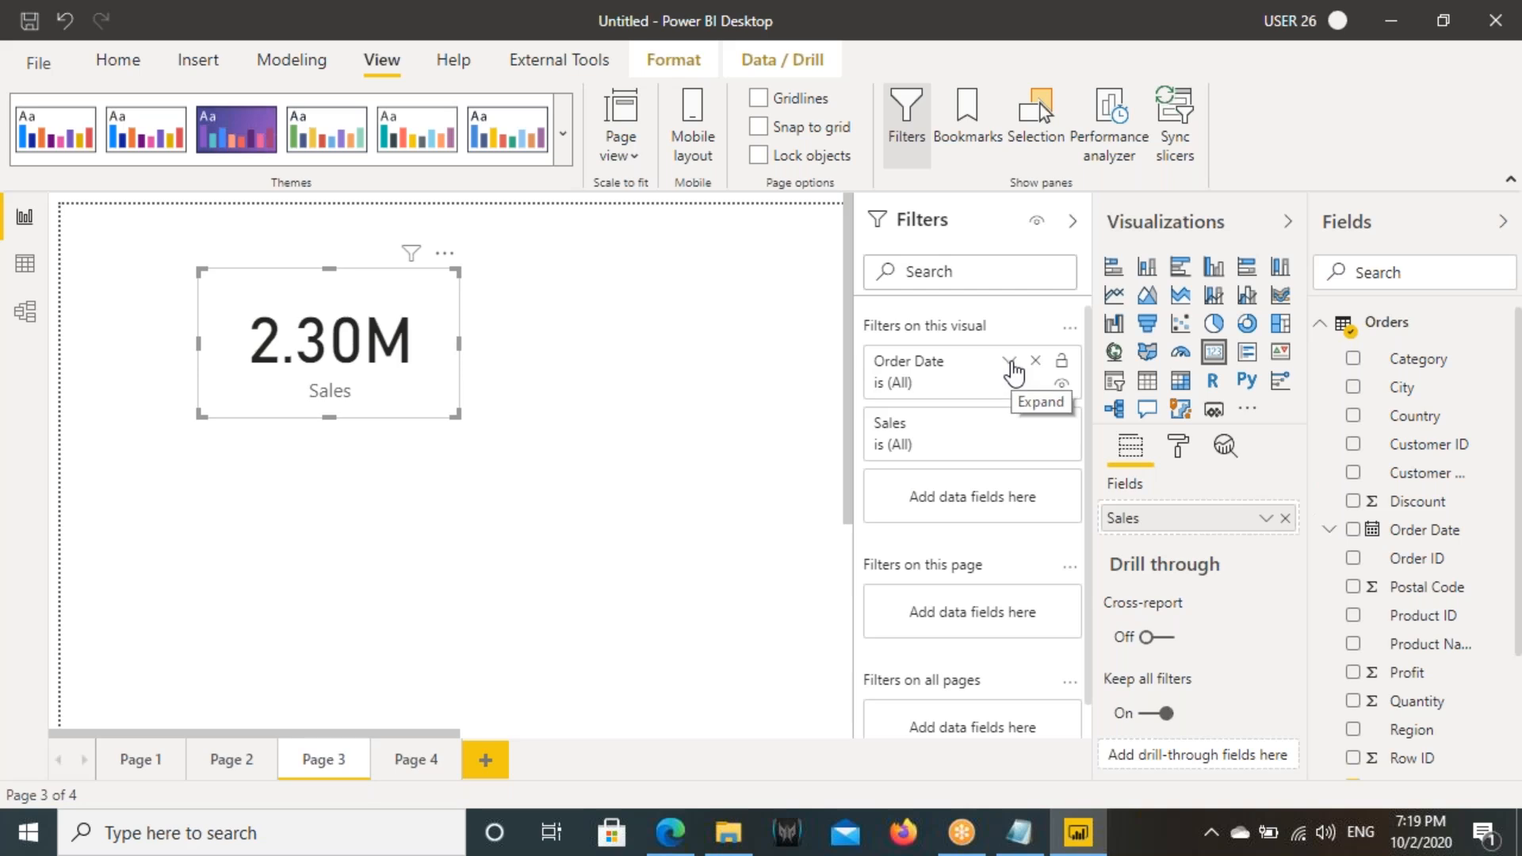
click(1011, 365)
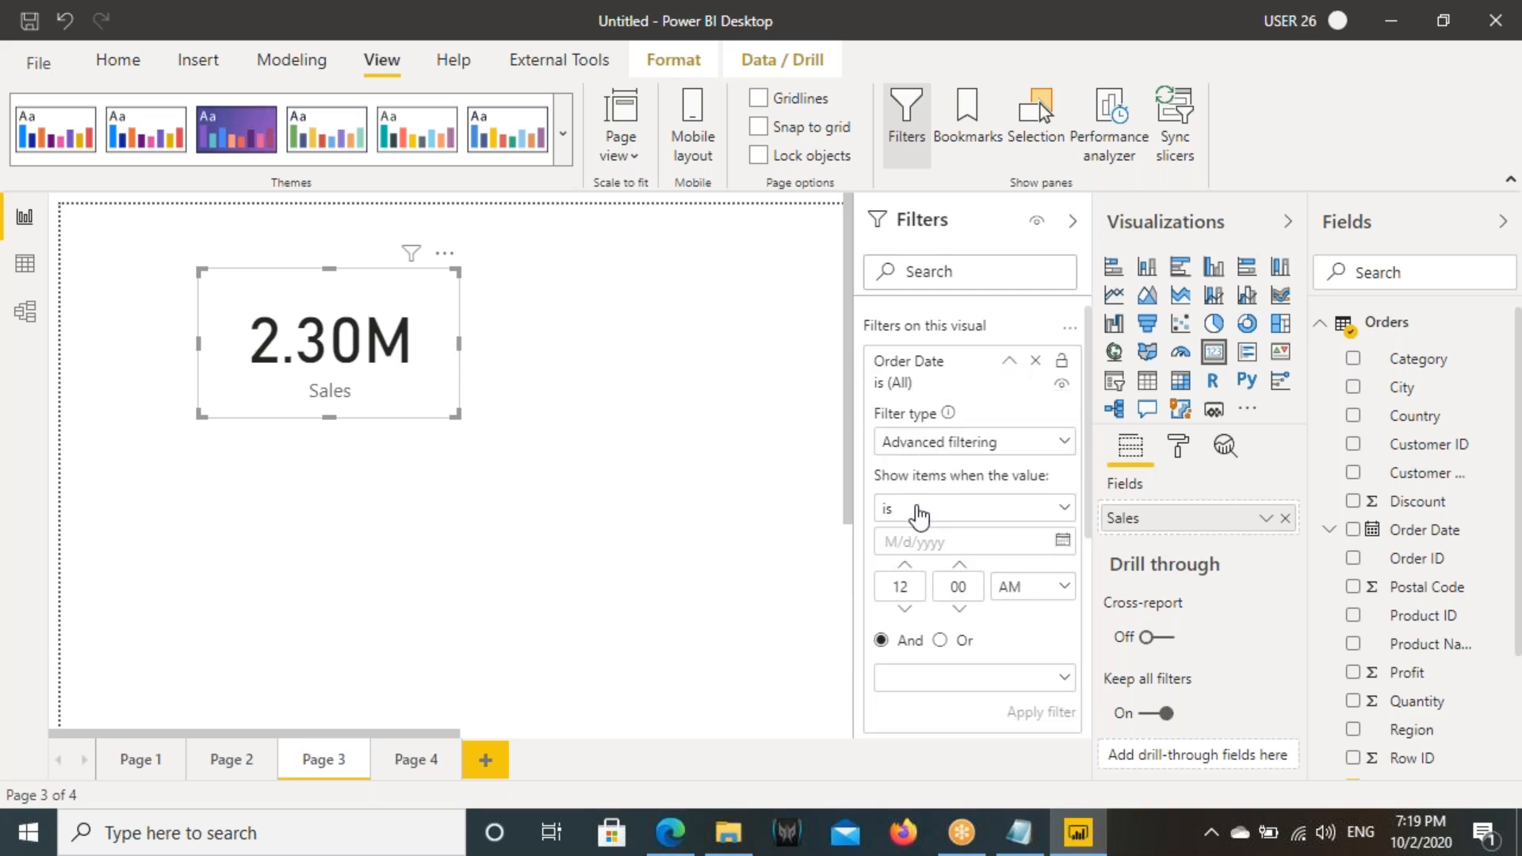
- In the Notepad notes, copy "Order Date >=01Jan2016 AND Order Date <=01Dec2016" onto its own line below the task
click(1019, 832)
drag(587, 645, 826, 646)
drag(573, 646, 919, 645)
click(933, 646)
click(1198, 644)
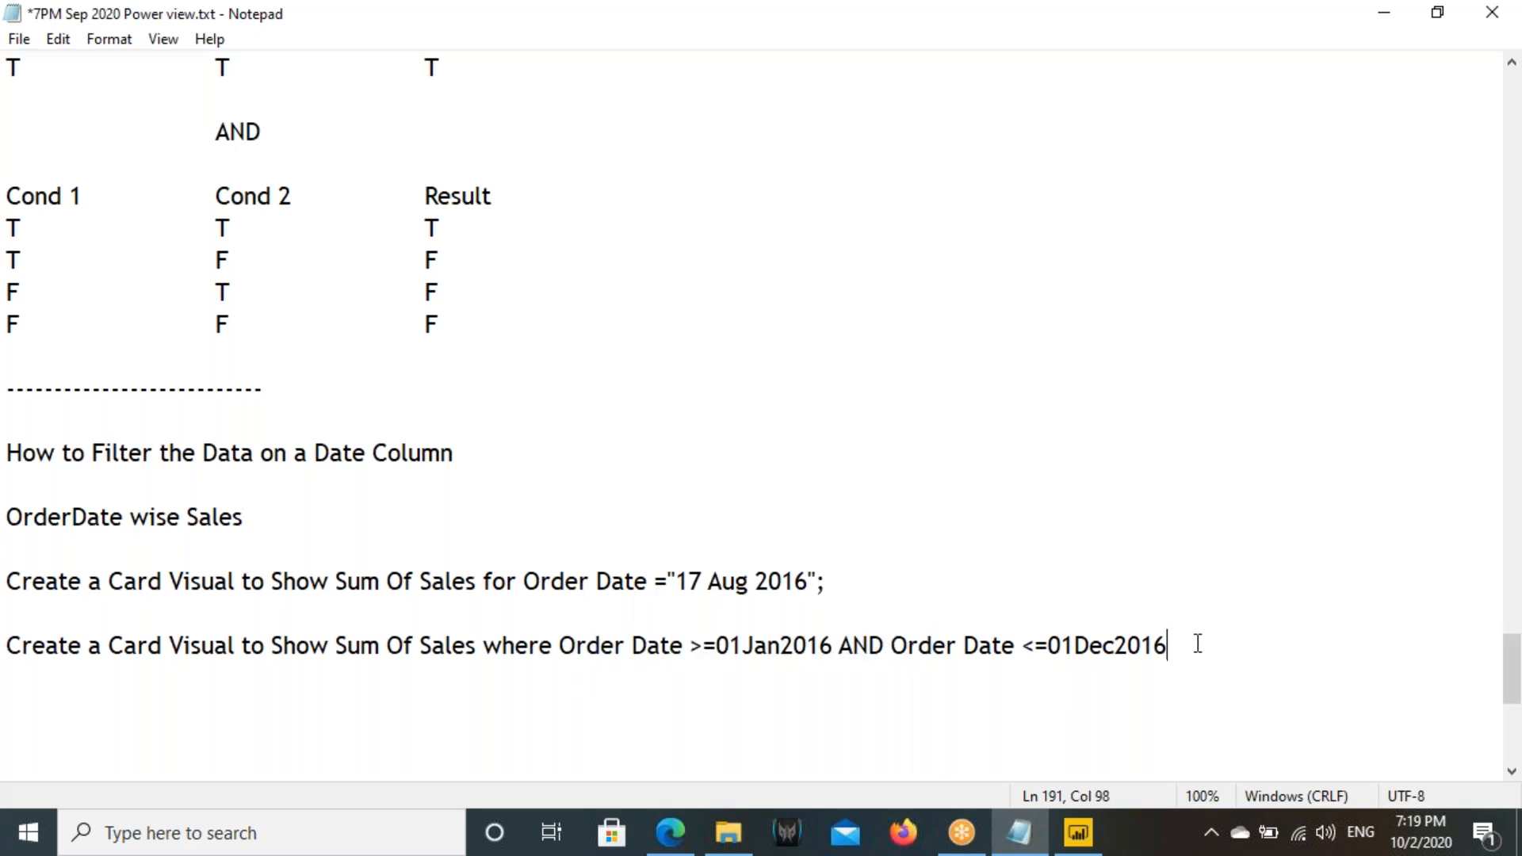
key(Return)
key(Return)
drag(561, 646, 1179, 648)
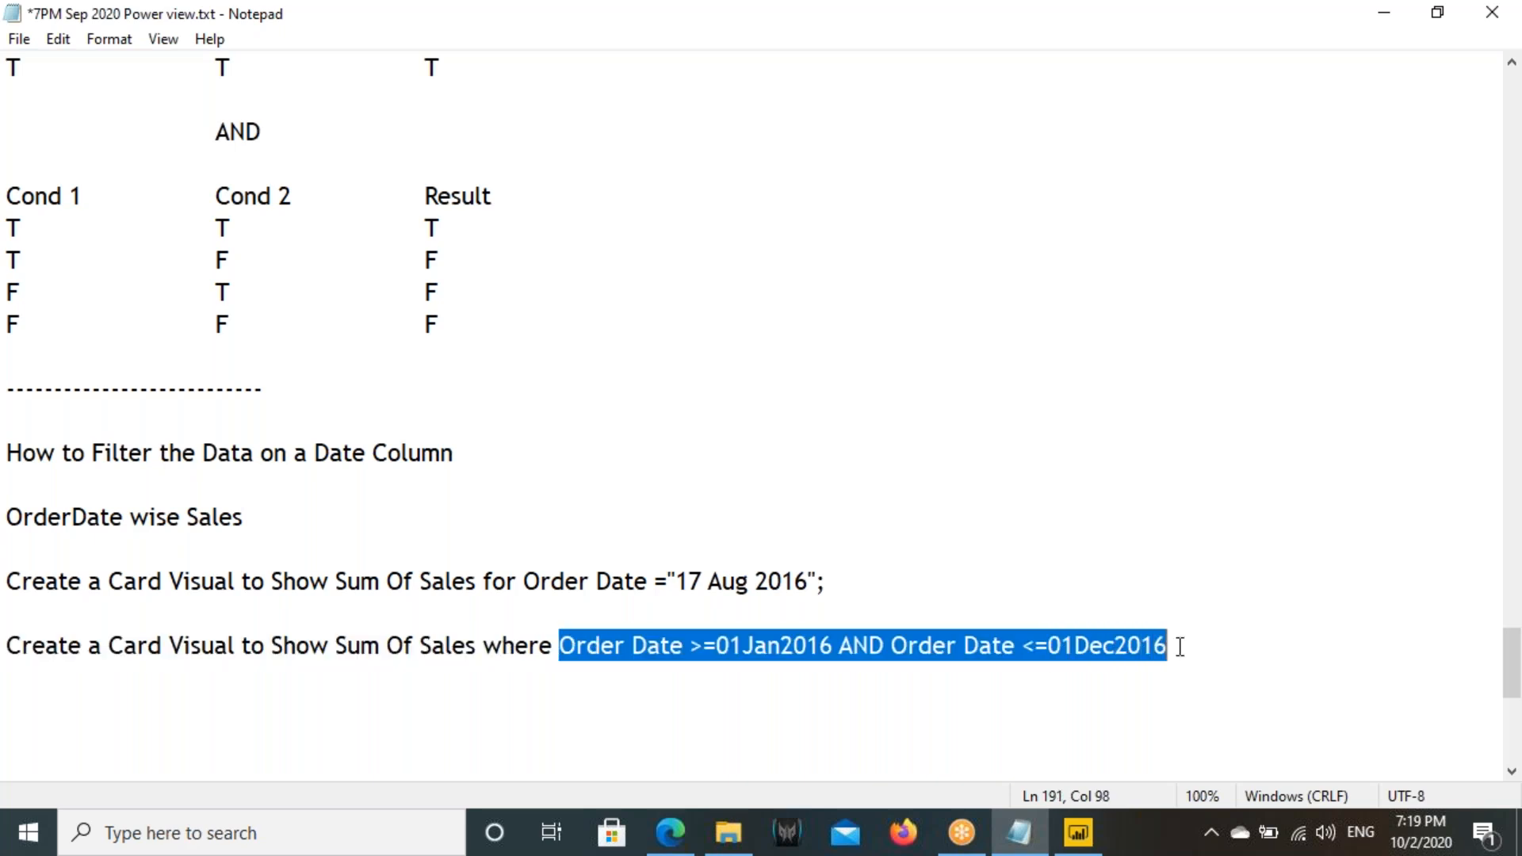
key(ctrl+c)
scroll(604, 611, down, 2)
click(44, 321)
key(ctrl+v)
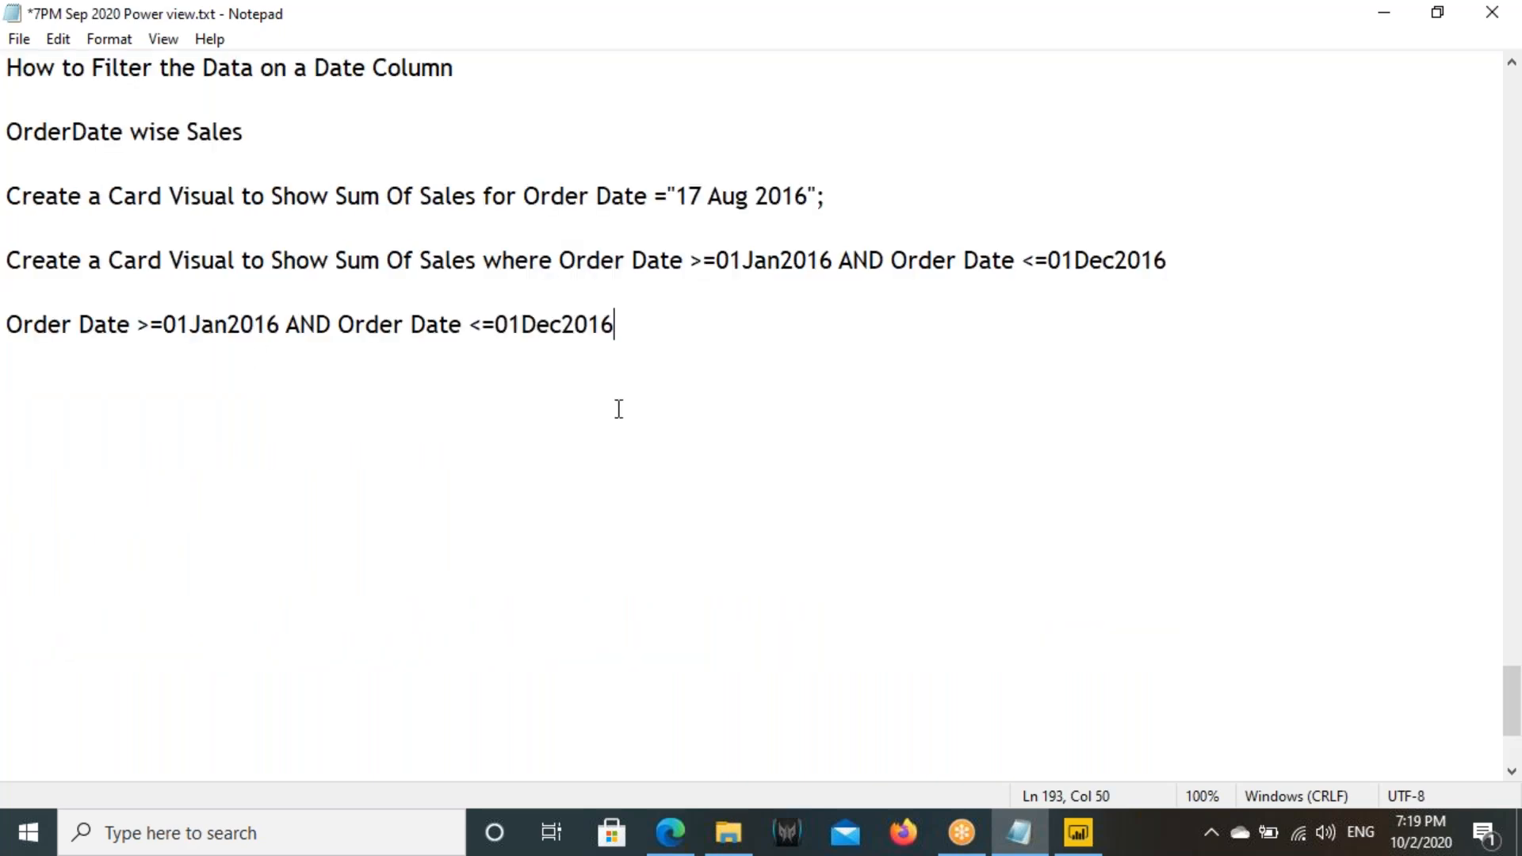
- Start a new line below the copied condition in the notes with "OrderDate Between"
key(Return)
key(Return)
text(Orderr)
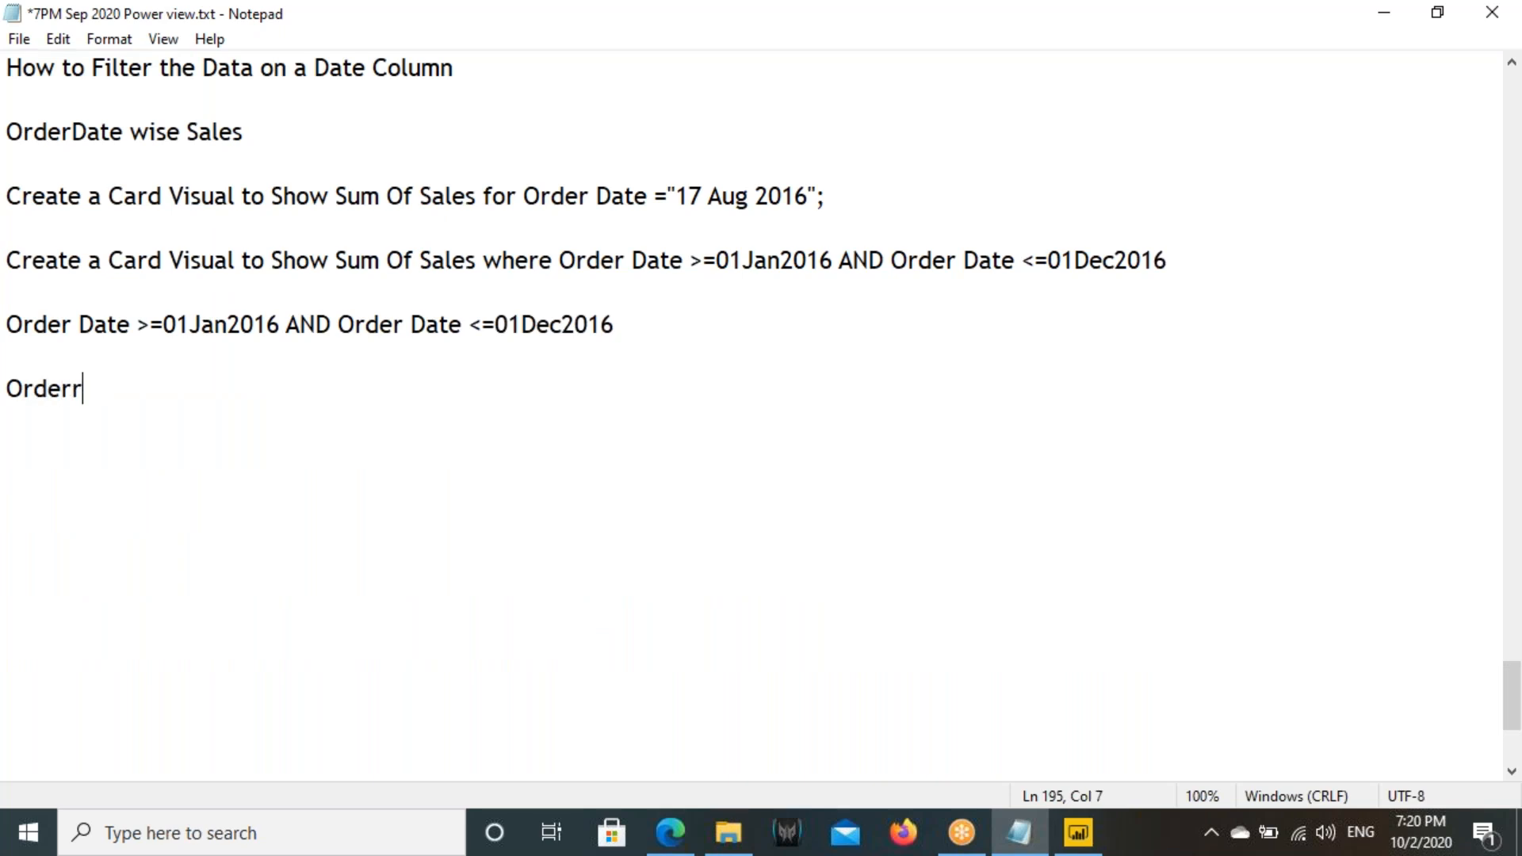
key(BackSpace)
text(Date Between)
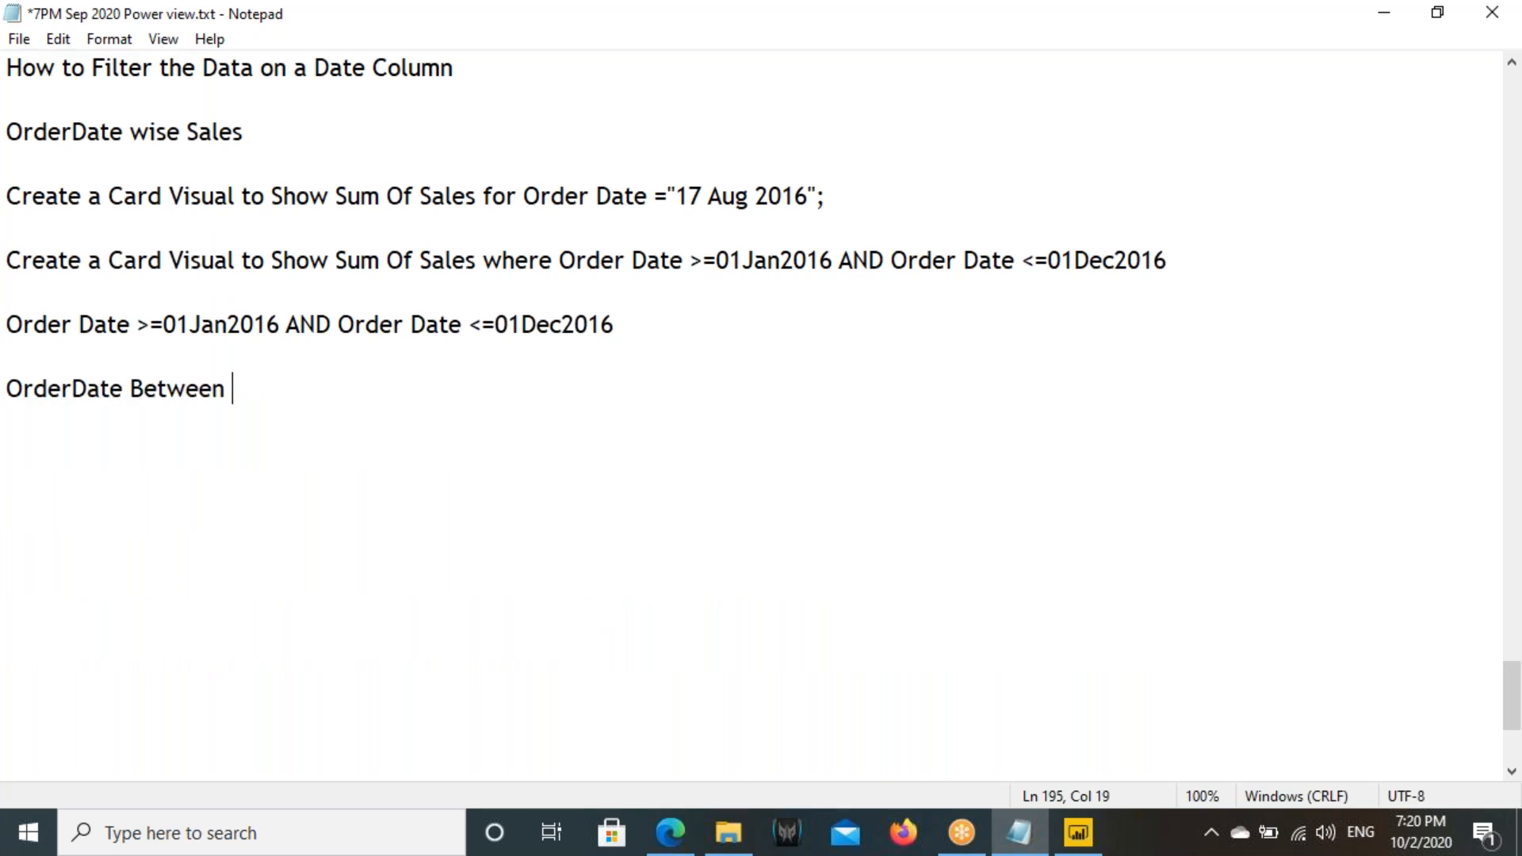
- Copy 01Jan2016 after "OrderDate Between" as the start date and add "AND"
drag(162, 324, 280, 326)
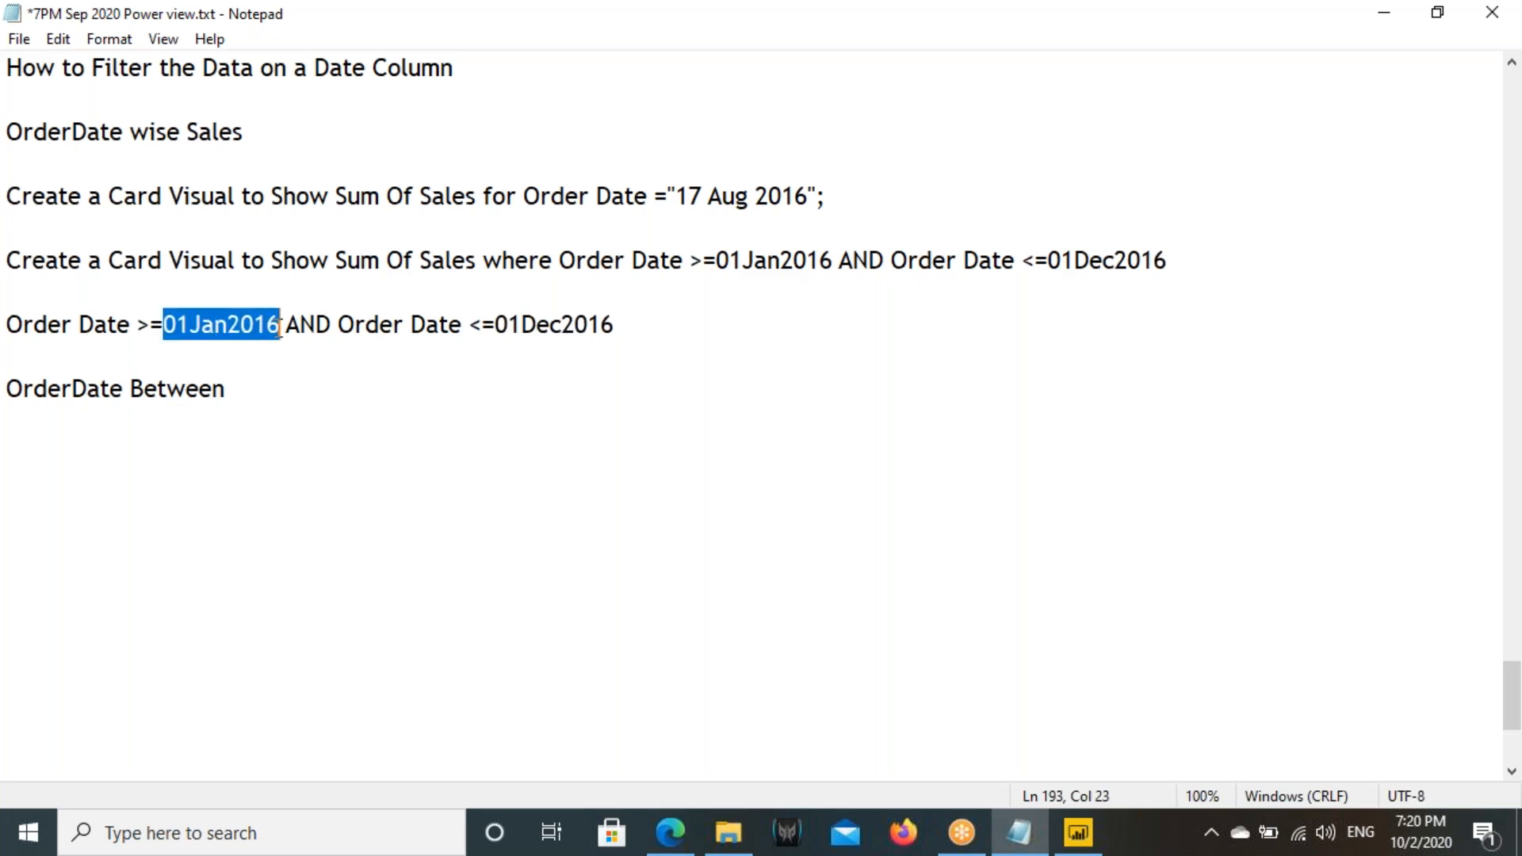
click(298, 377)
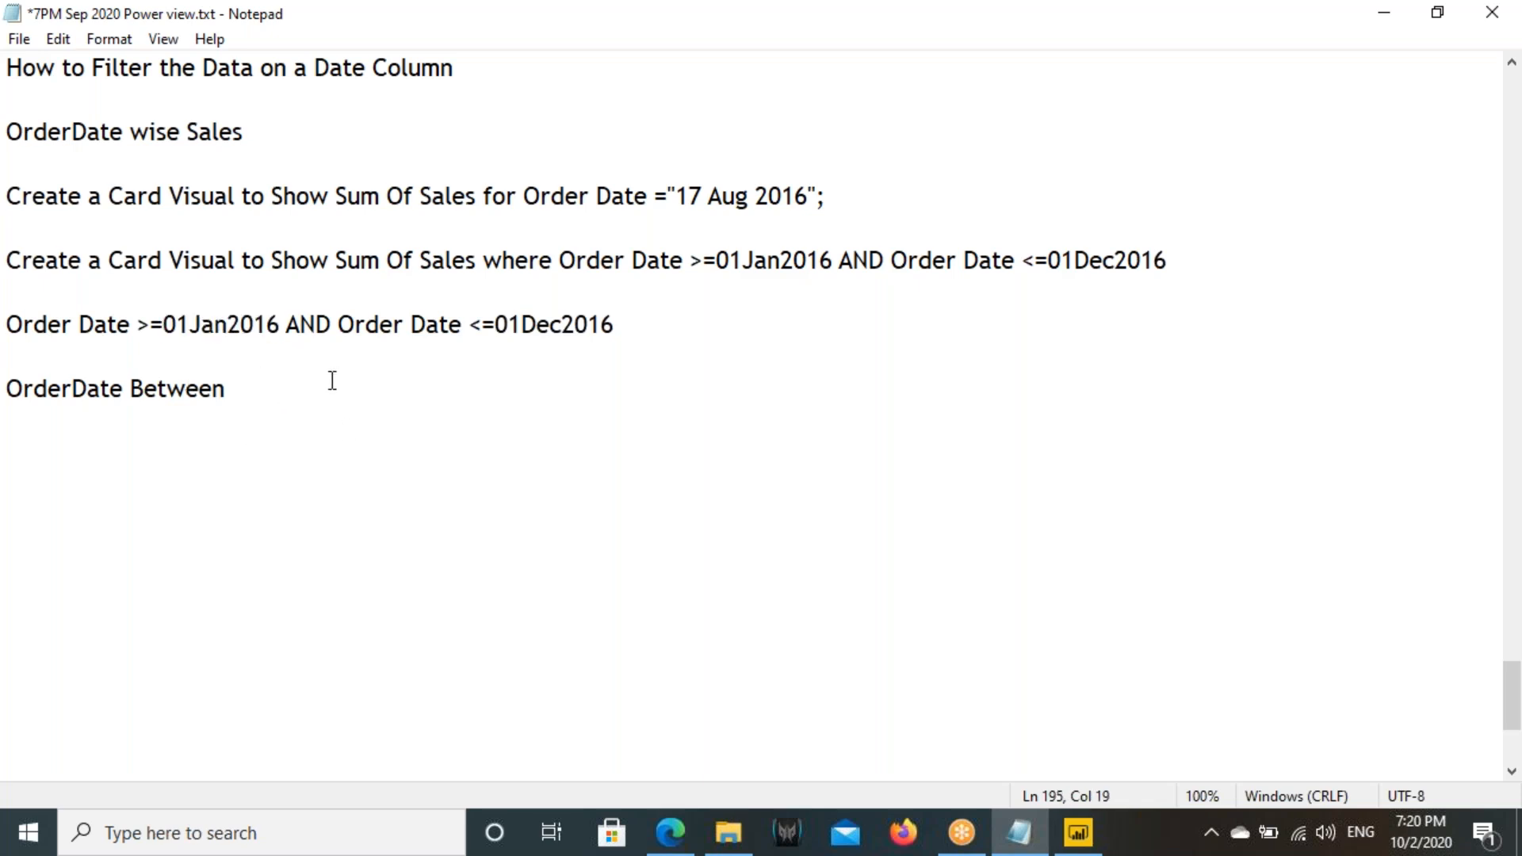
key(ctrl+v)
text(ND)
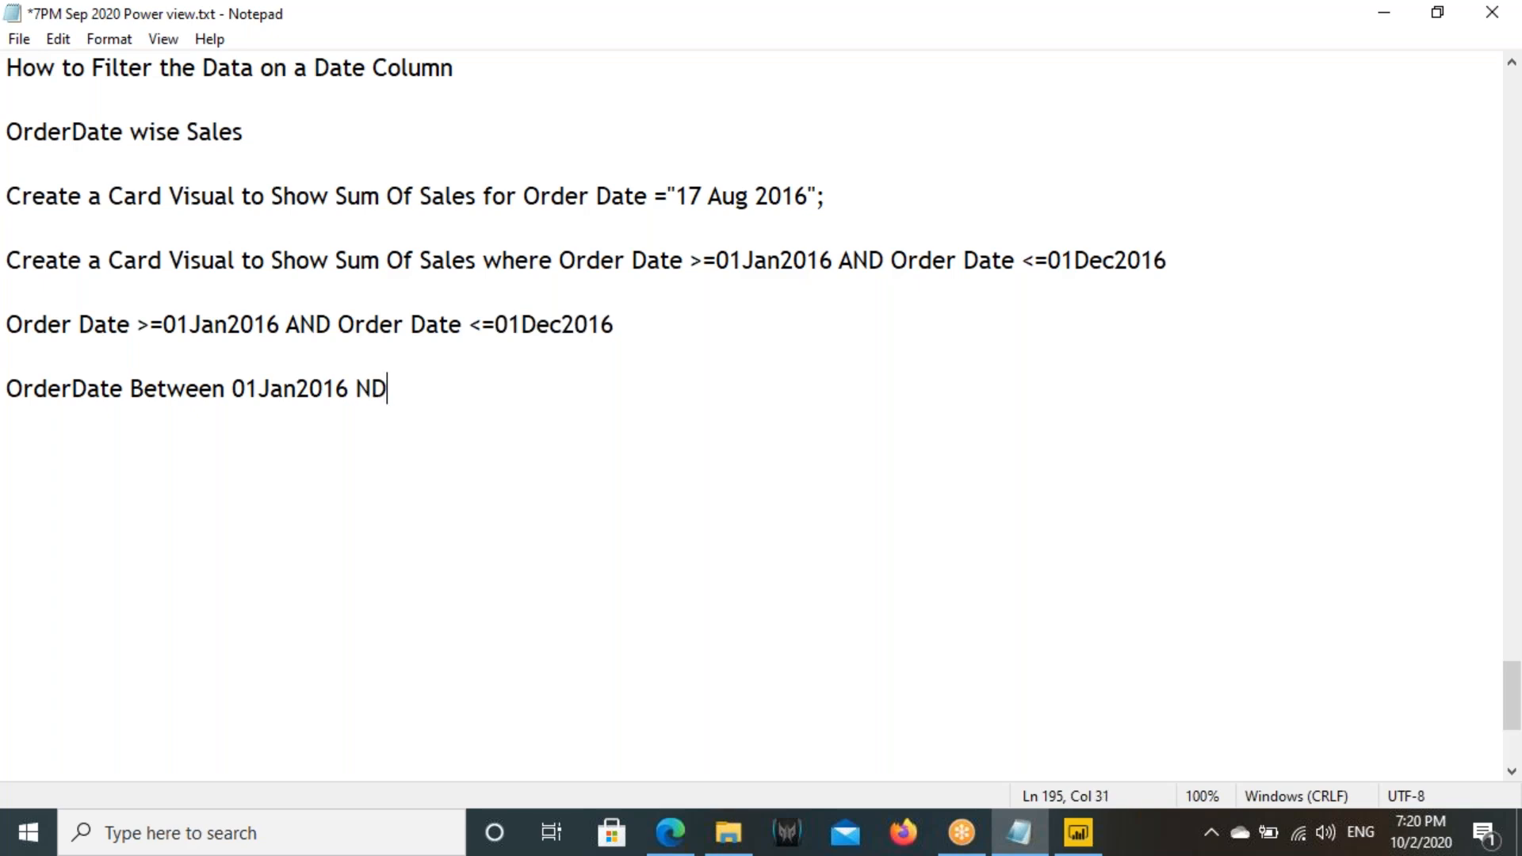
key(BackSpace)
key(BackSpace)
text(AND)
- Change the end date to 31Dec2016 in both the copied condition line and the task line
click(370, 384)
key(BackSpace)
key(Right)
key(BackSpace)
key(BackSpace)
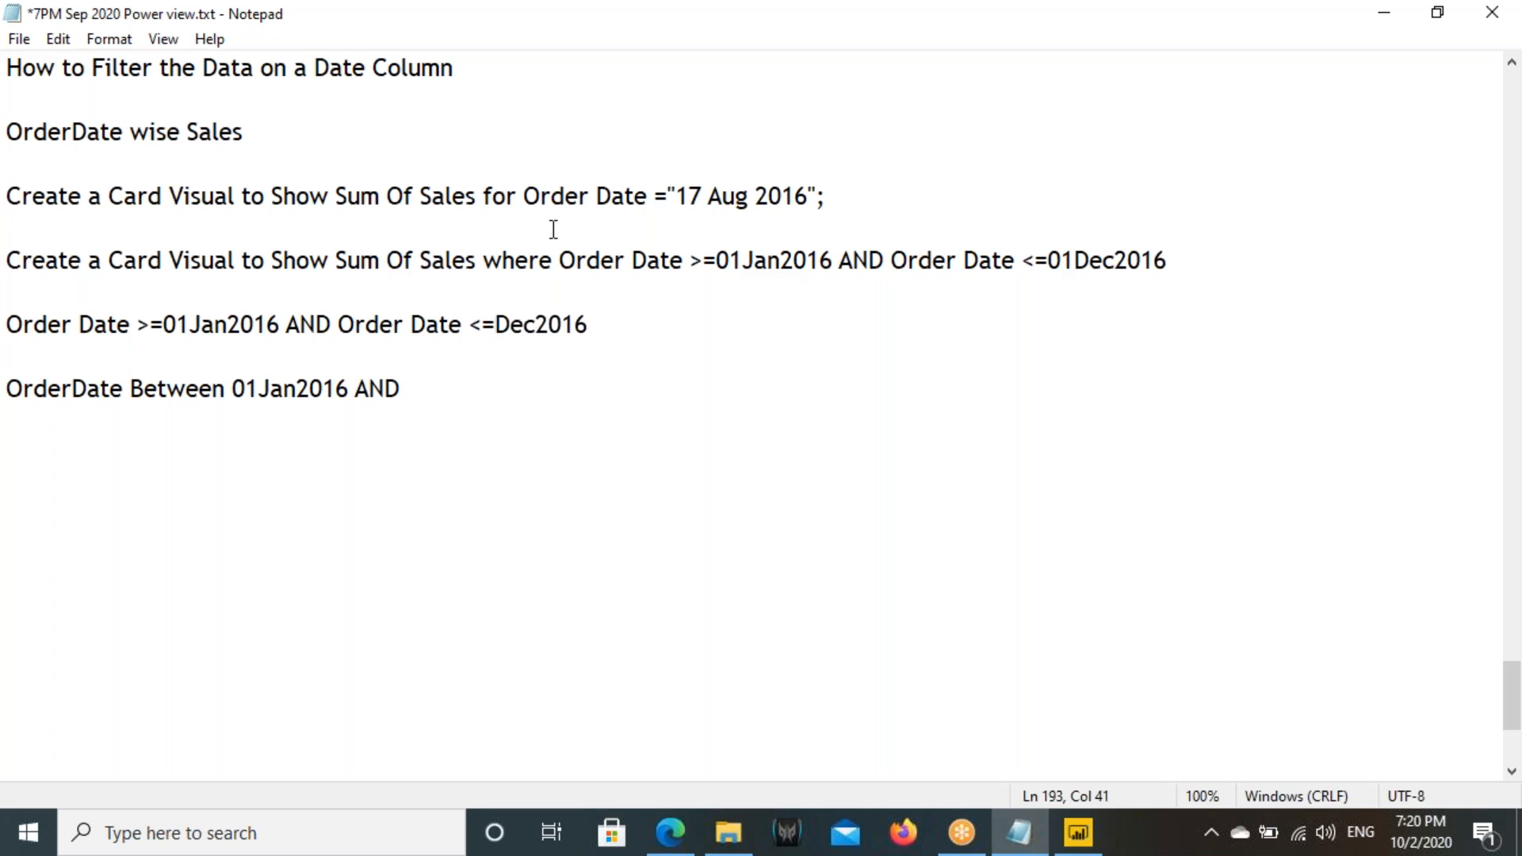
text(31)
drag(1047, 260, 1077, 260)
text(31)
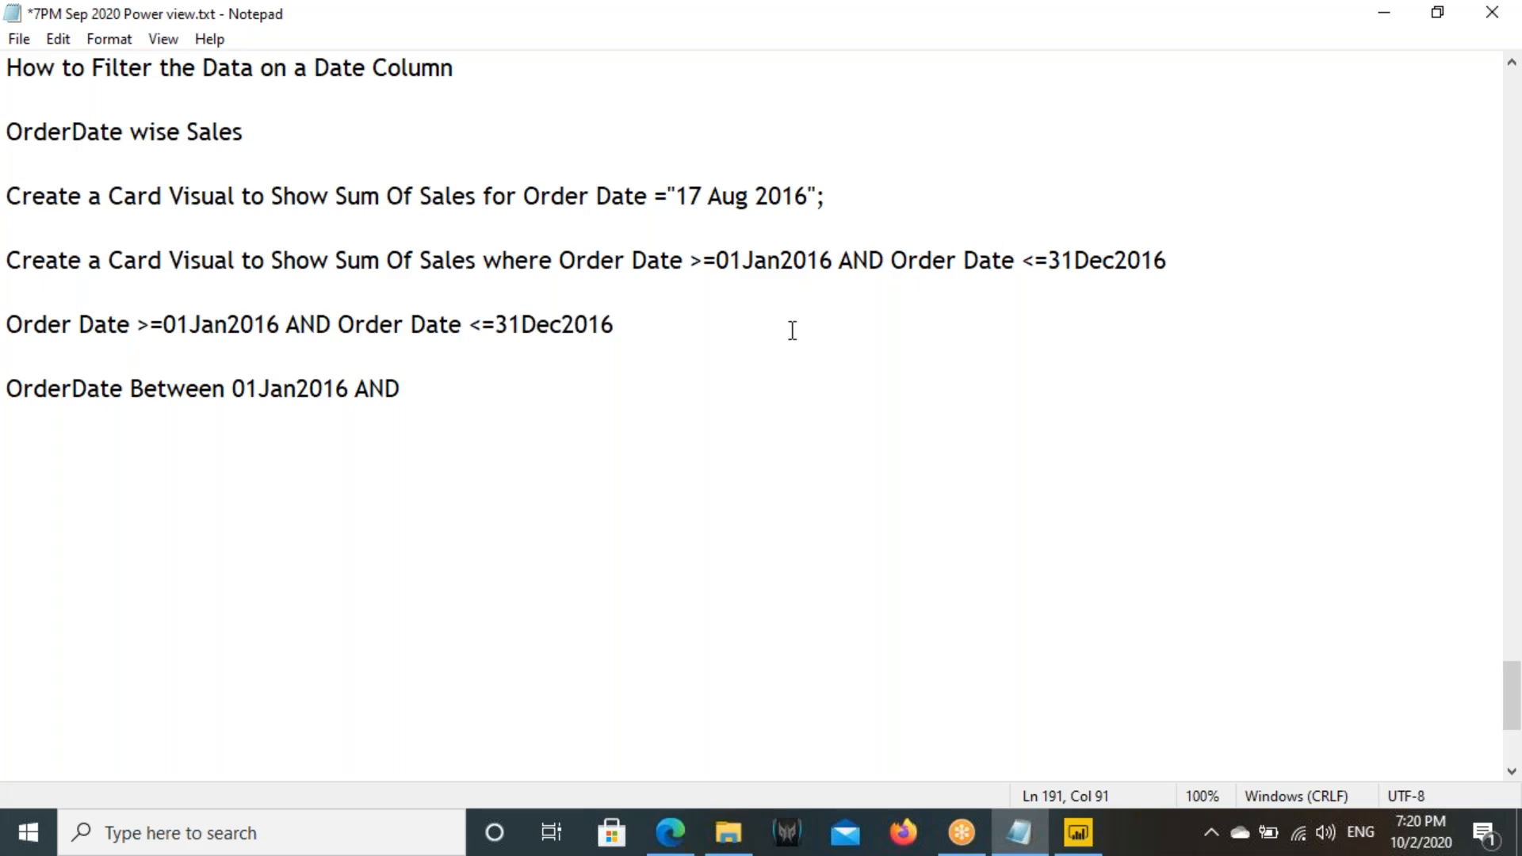
- Copy 31Dec2016 to the end of the "OrderDate Between 01Jan2016 AND" line
drag(496, 326, 628, 330)
key(ctrl+c)
click(472, 390)
key(ctrl+v)
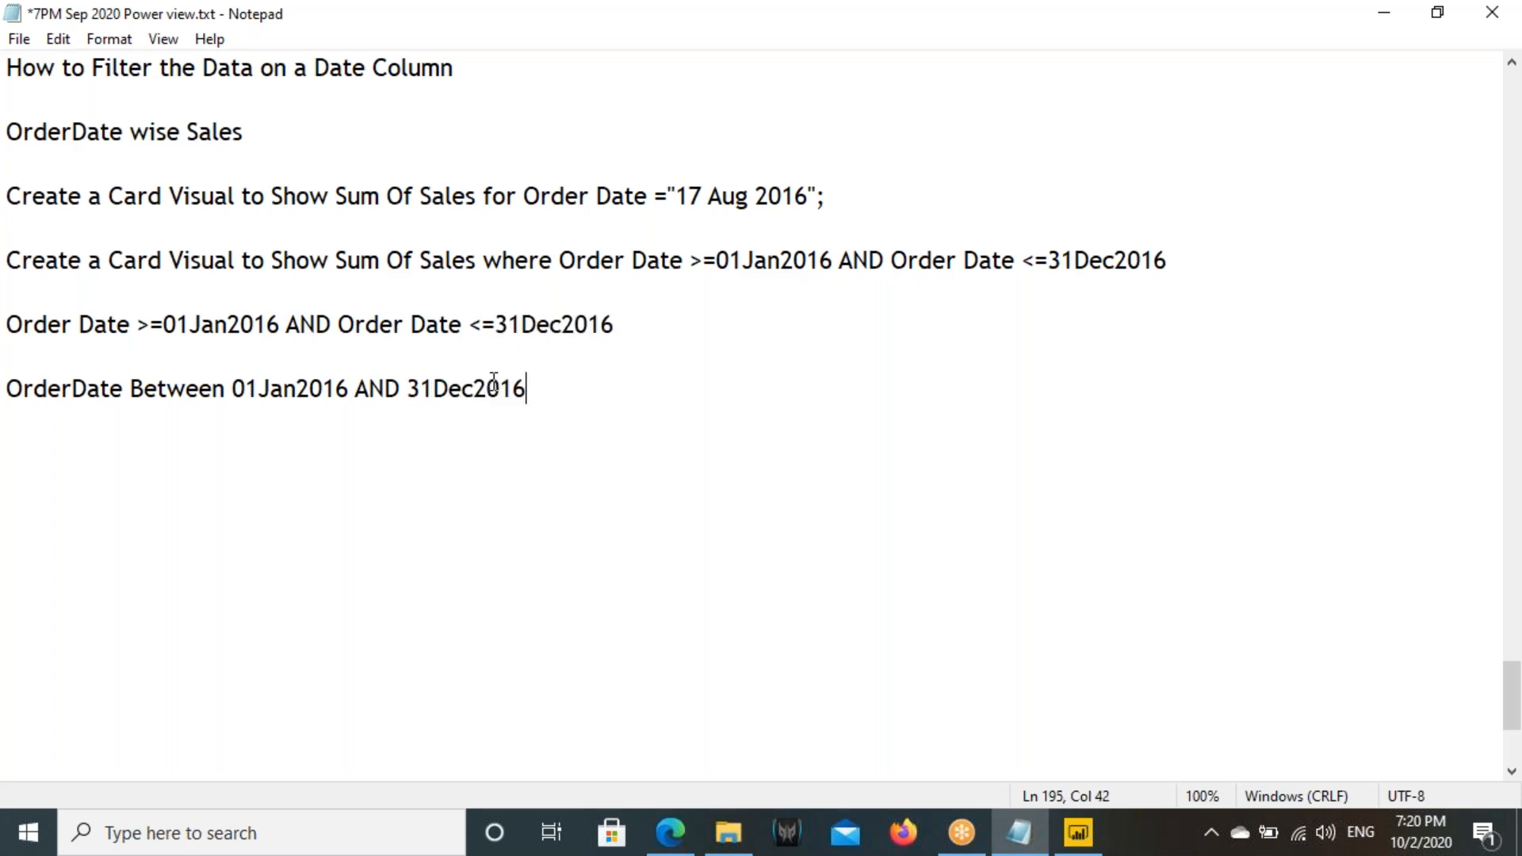
- Review the Between dates and the >= and <= operators of the task line in the notes
drag(273, 386, 340, 388)
click(421, 380)
key(shift+End)
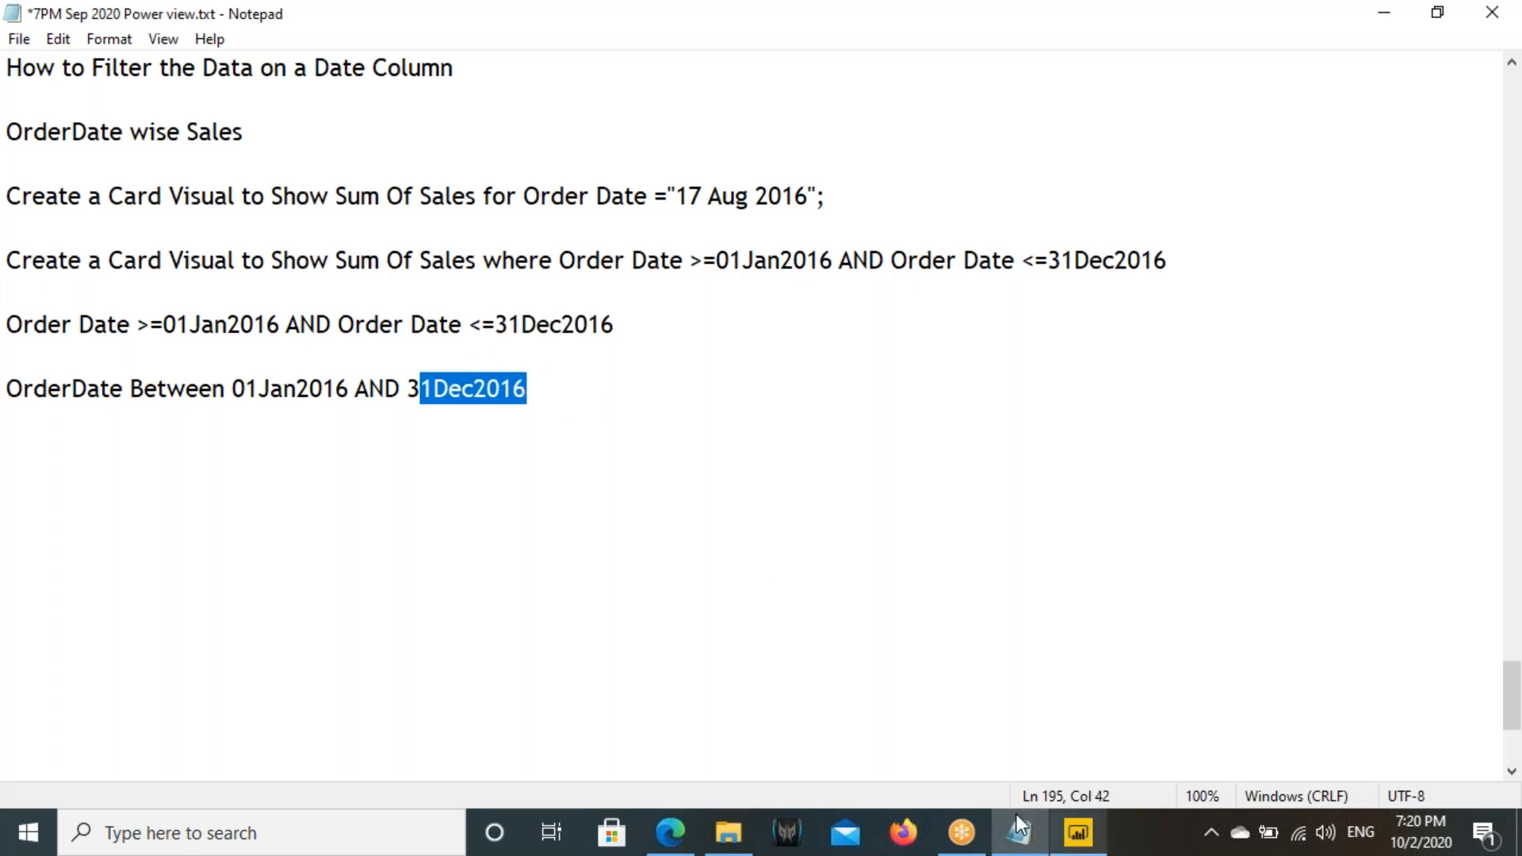
drag(91, 390, 206, 380)
key(alt+Tab)
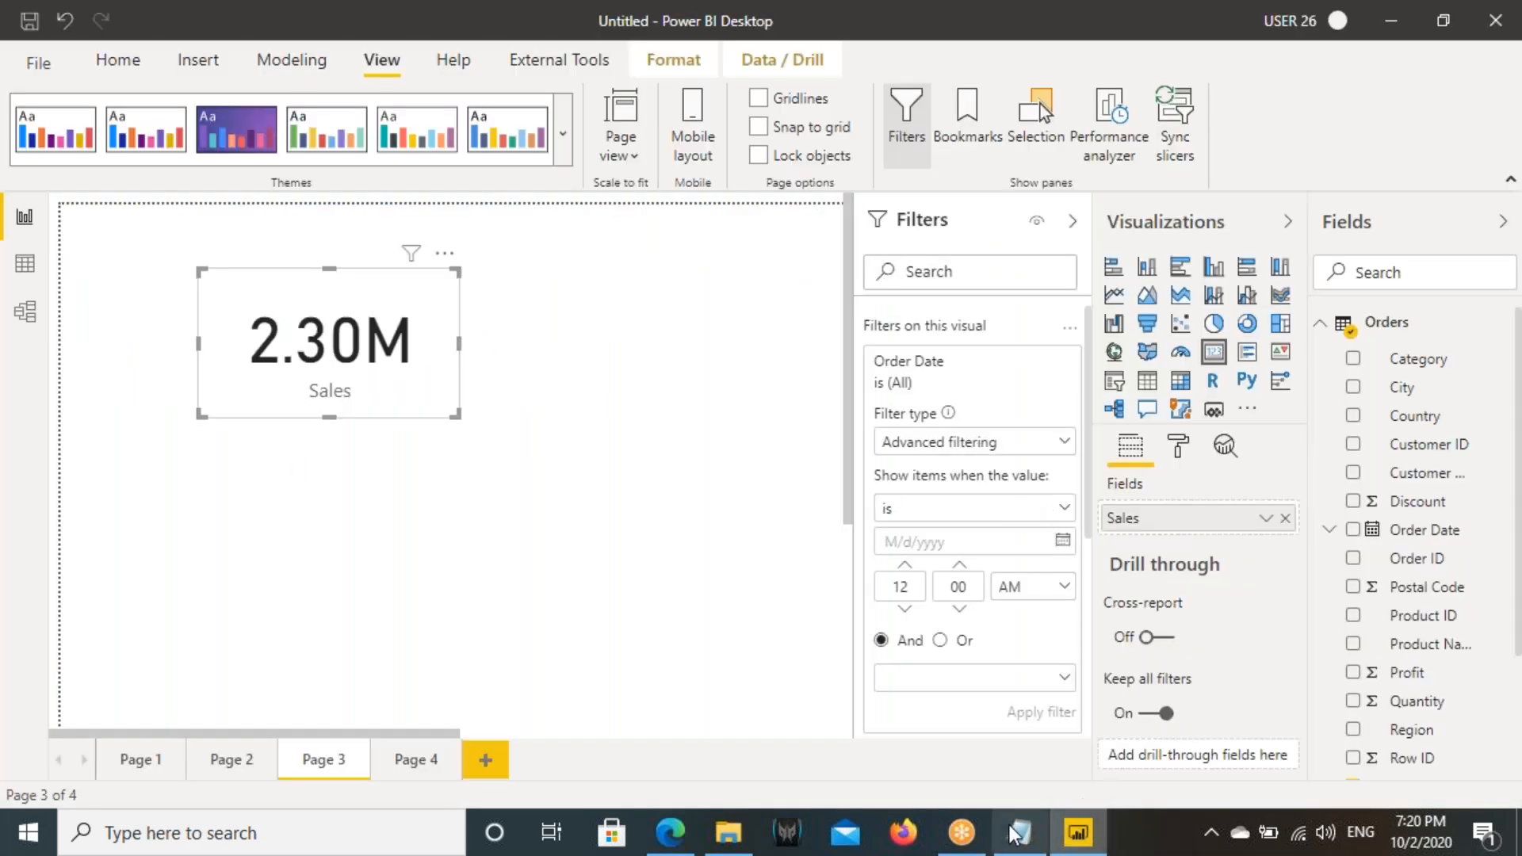
click(1017, 831)
drag(690, 262, 730, 262)
drag(1022, 262, 1048, 261)
- Switch to Power BI and set the Sales card's first Order Date condition to "is on or after" 1/1/2016
click(1078, 833)
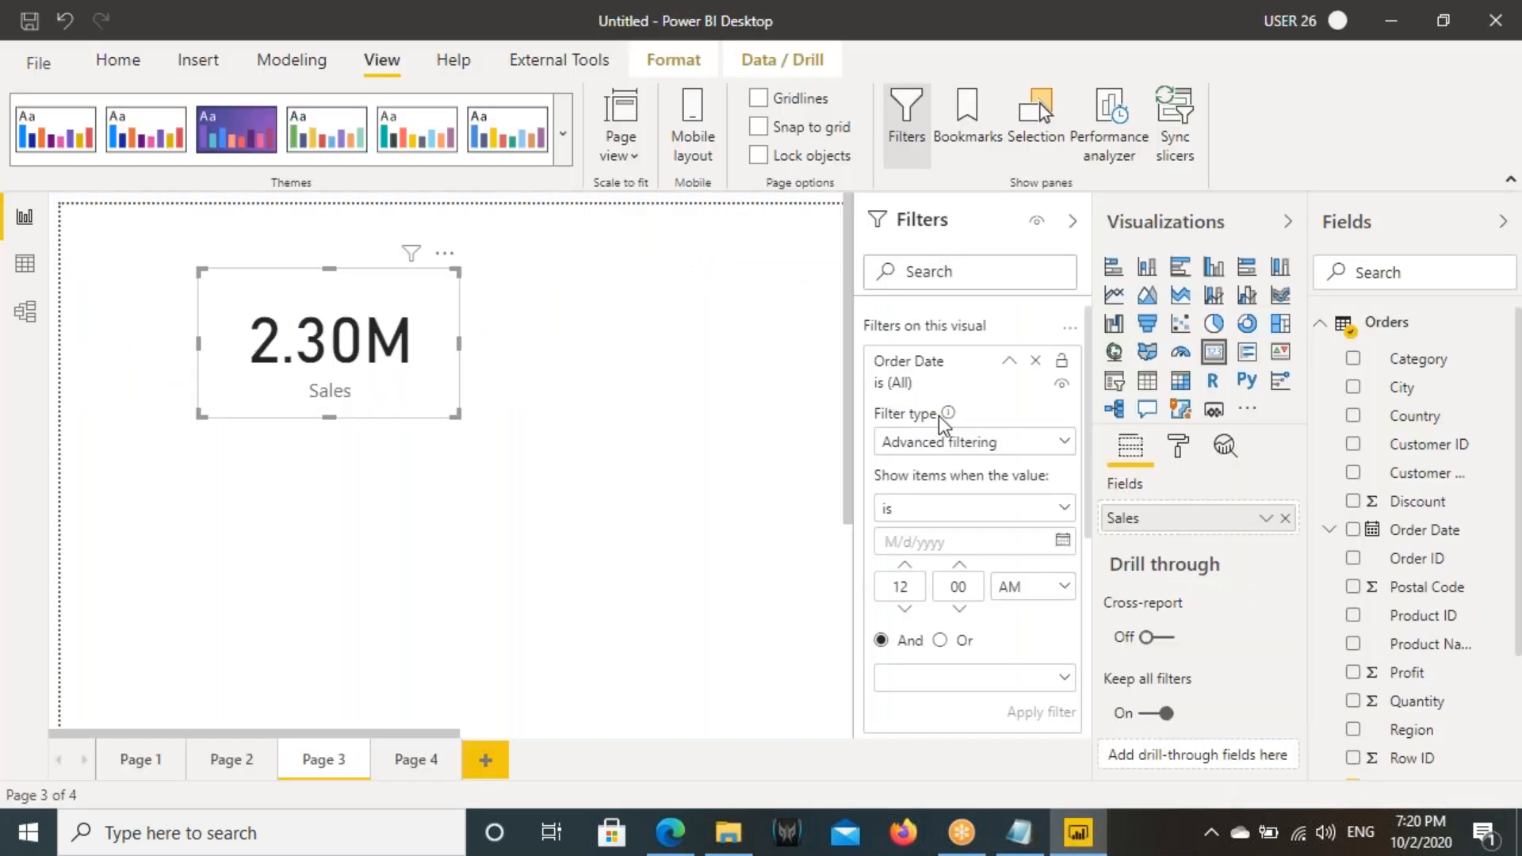
click(904, 511)
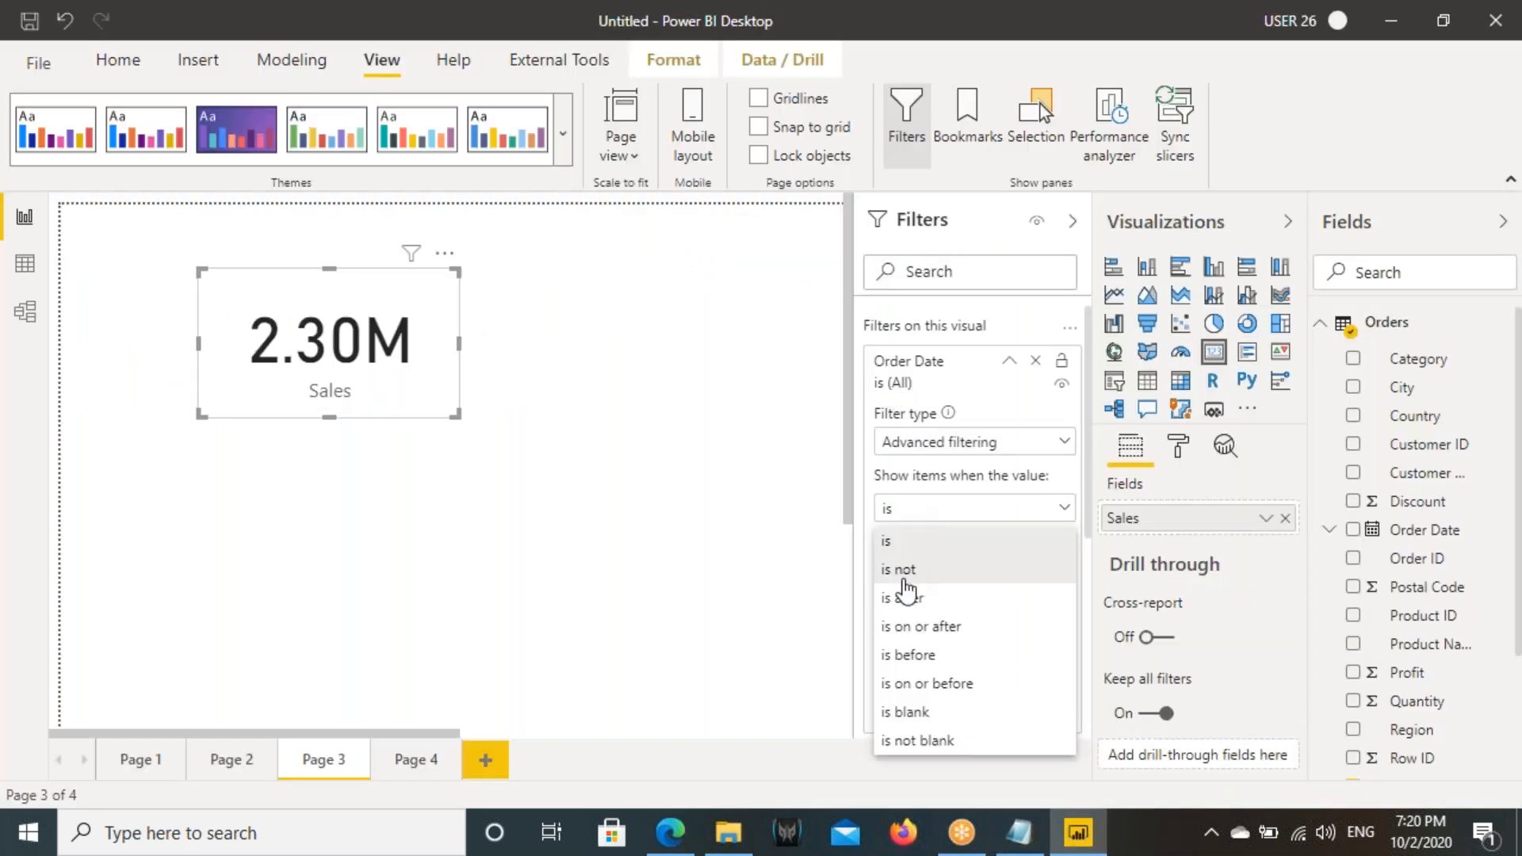
click(921, 632)
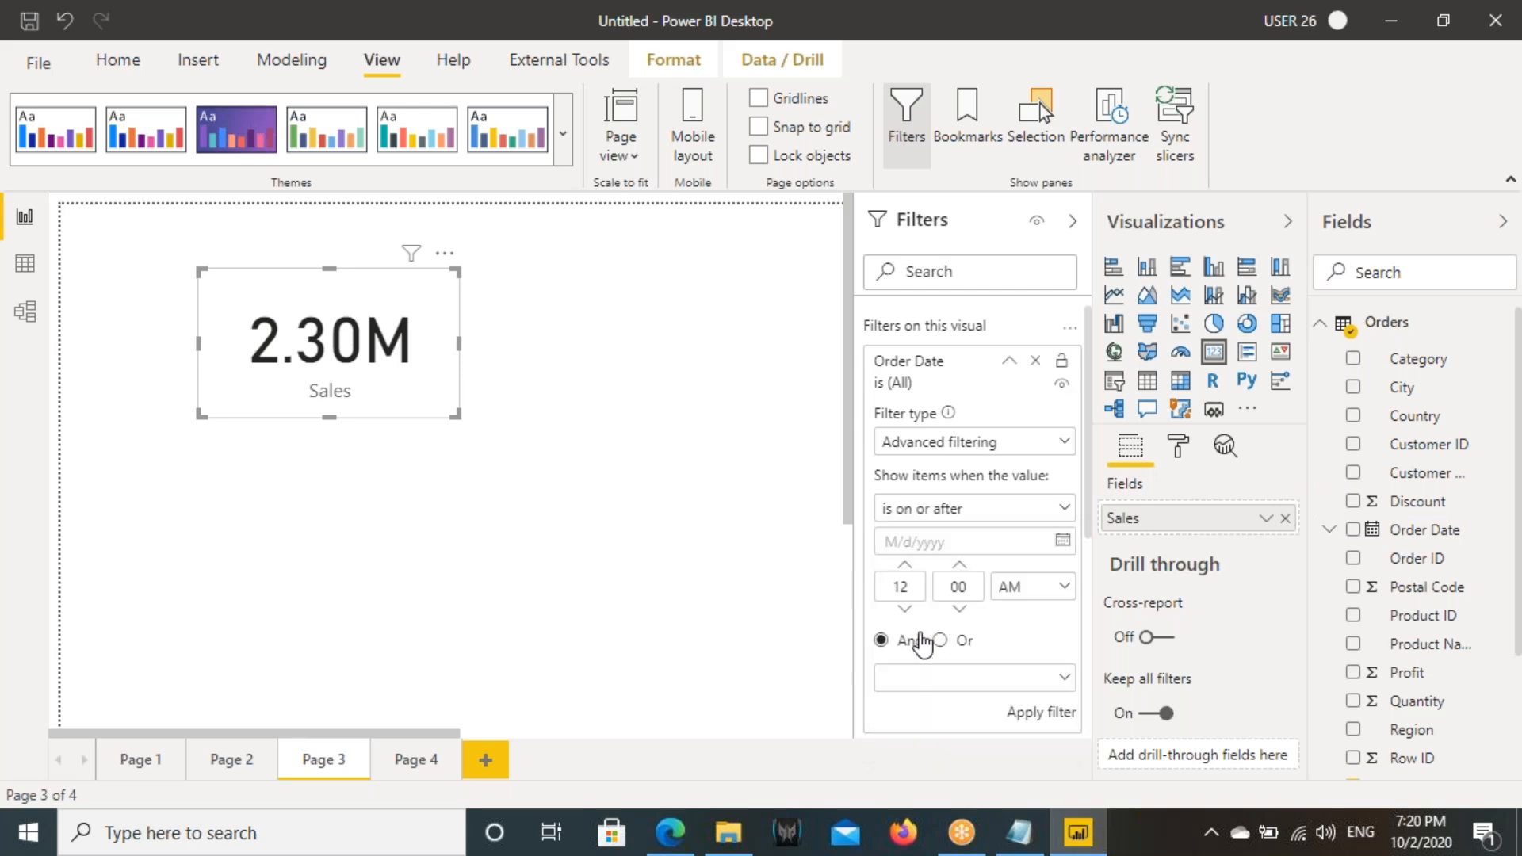
click(1062, 541)
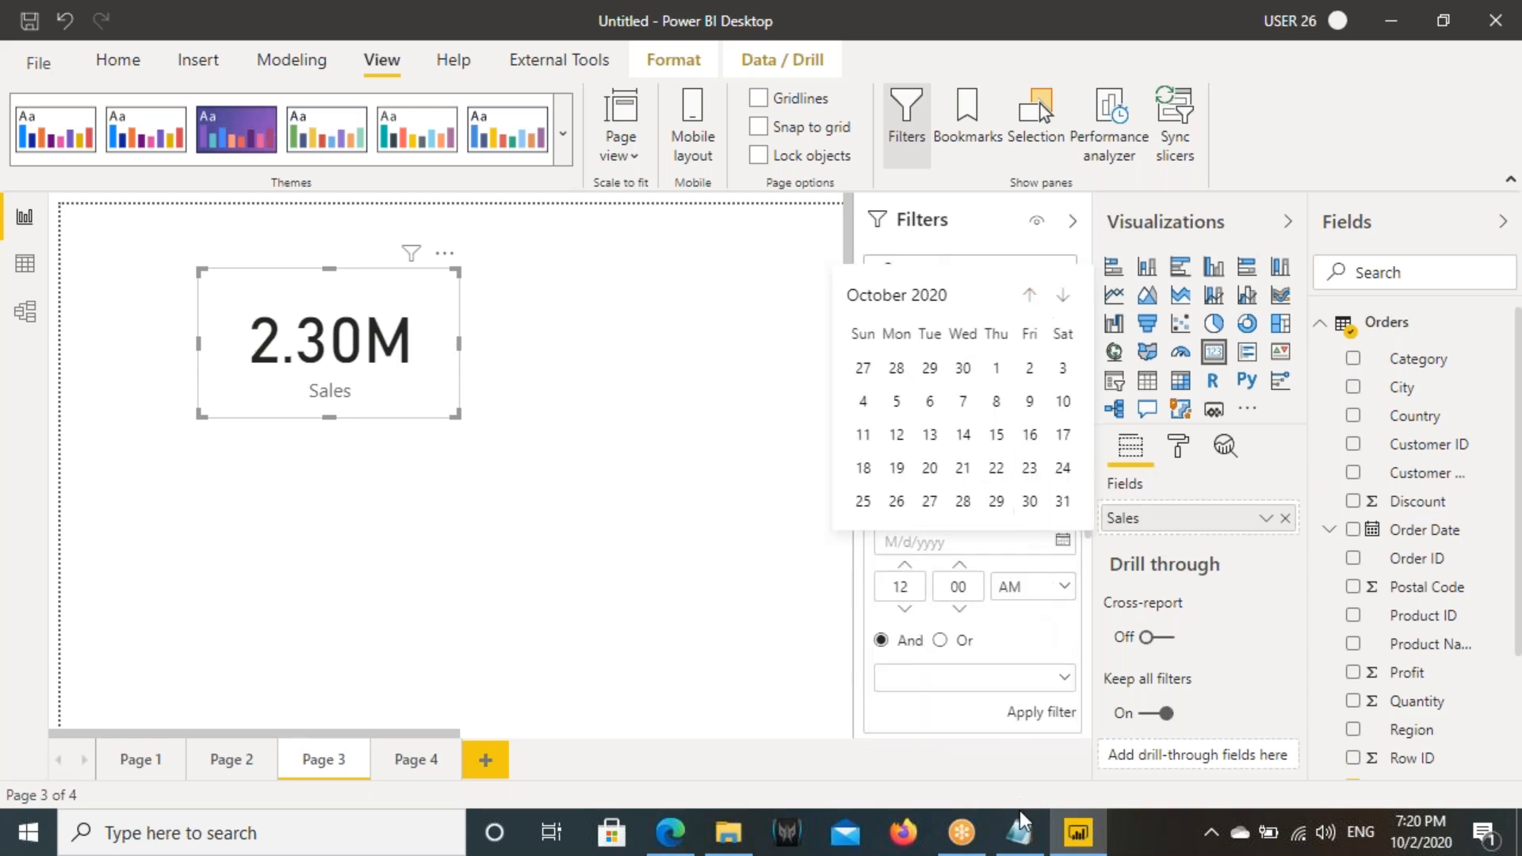
click(1018, 834)
click(1015, 844)
click(926, 300)
click(1033, 295)
click(1033, 296)
click(1033, 296)
click(1034, 296)
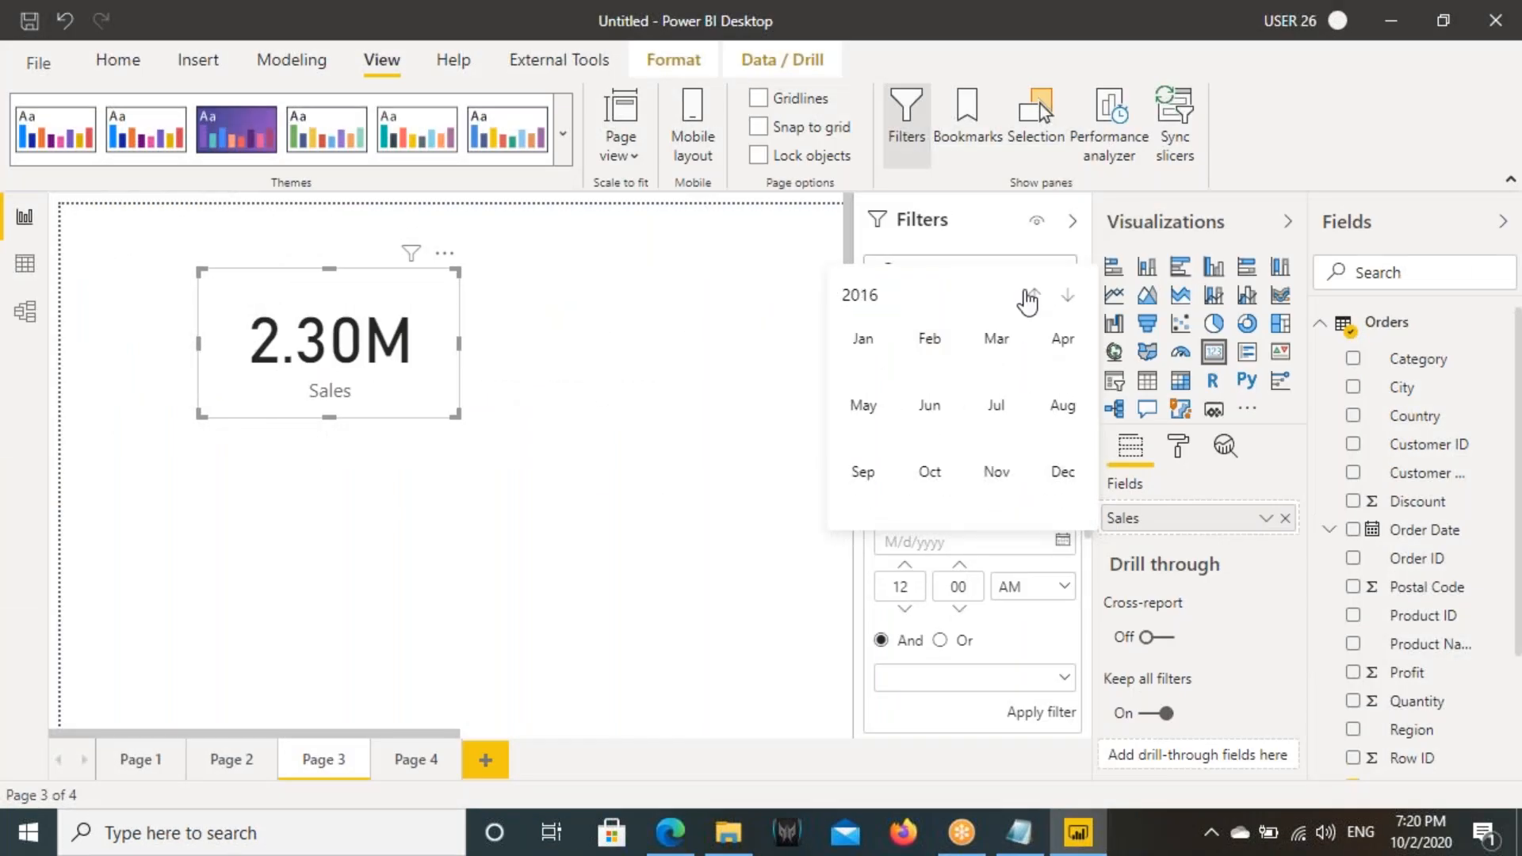
click(865, 341)
click(1030, 337)
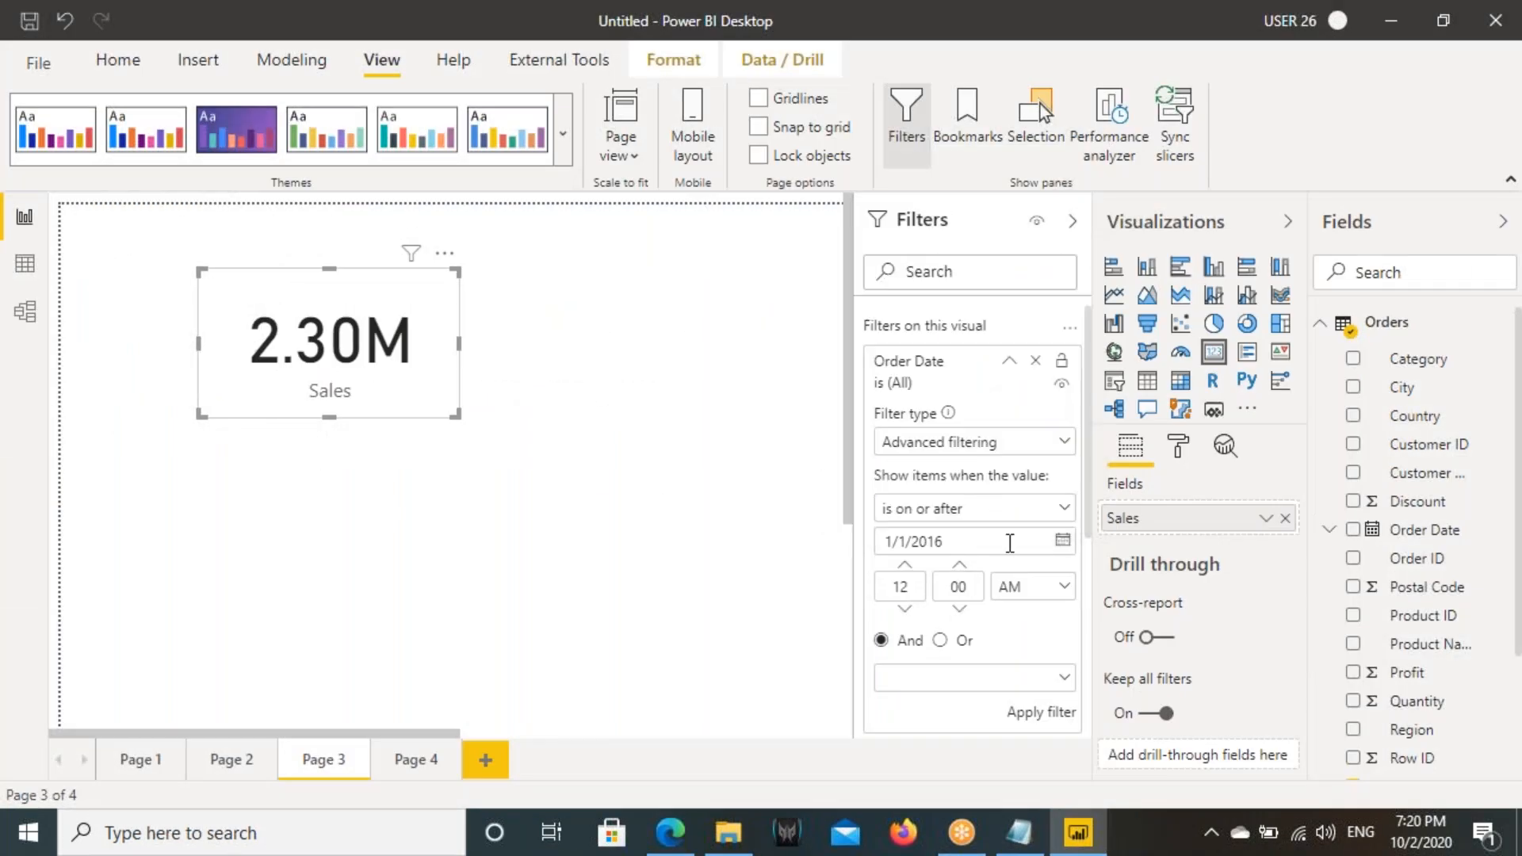
- Set the second Order Date condition, joined with And, to "is on or before" 12/31/2016
scroll(948, 583, down, 2)
click(1000, 561)
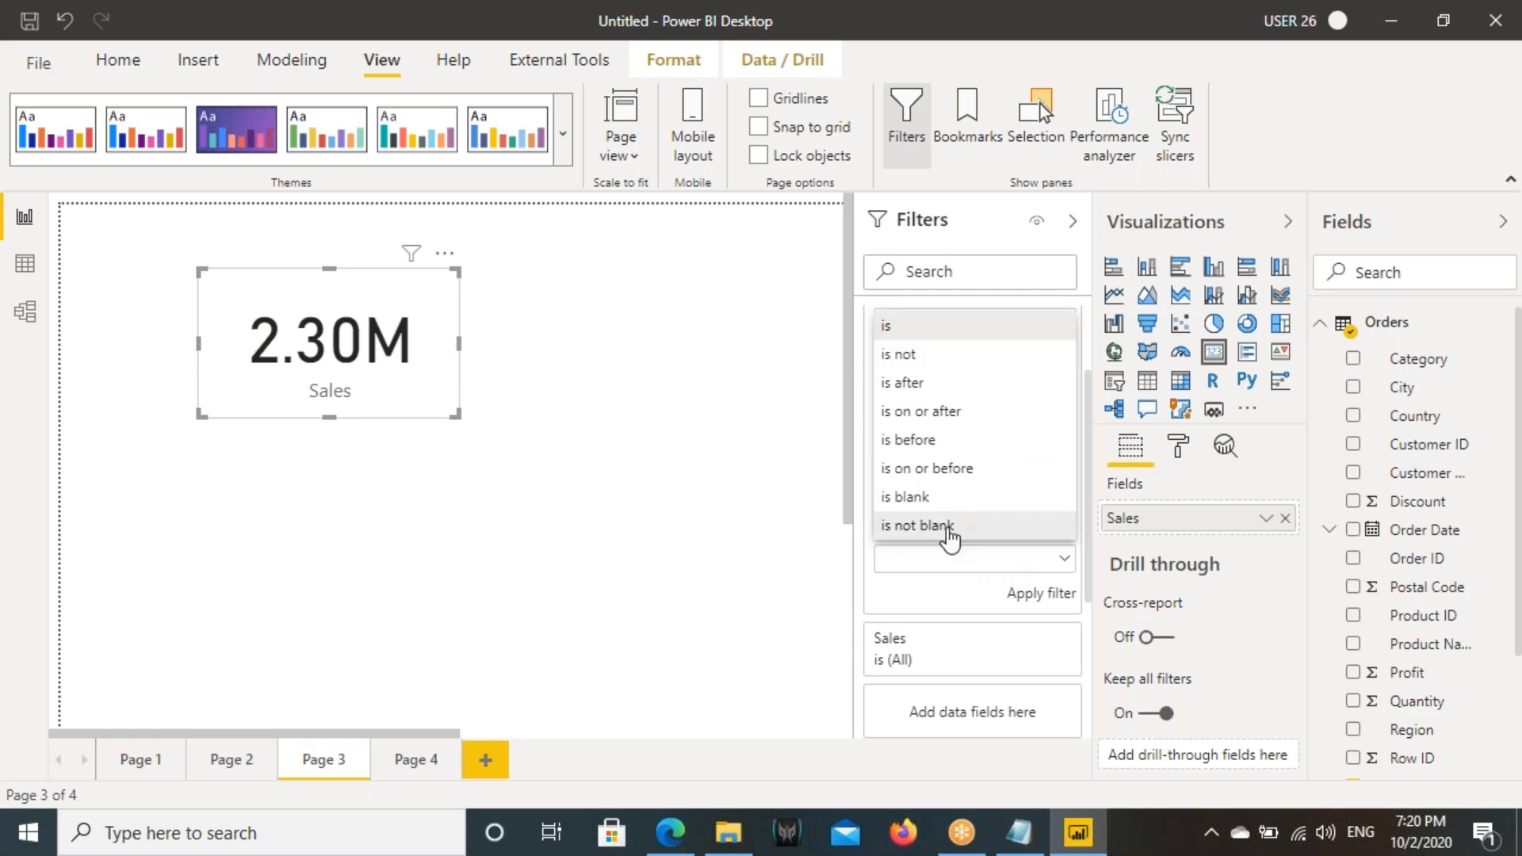
click(931, 469)
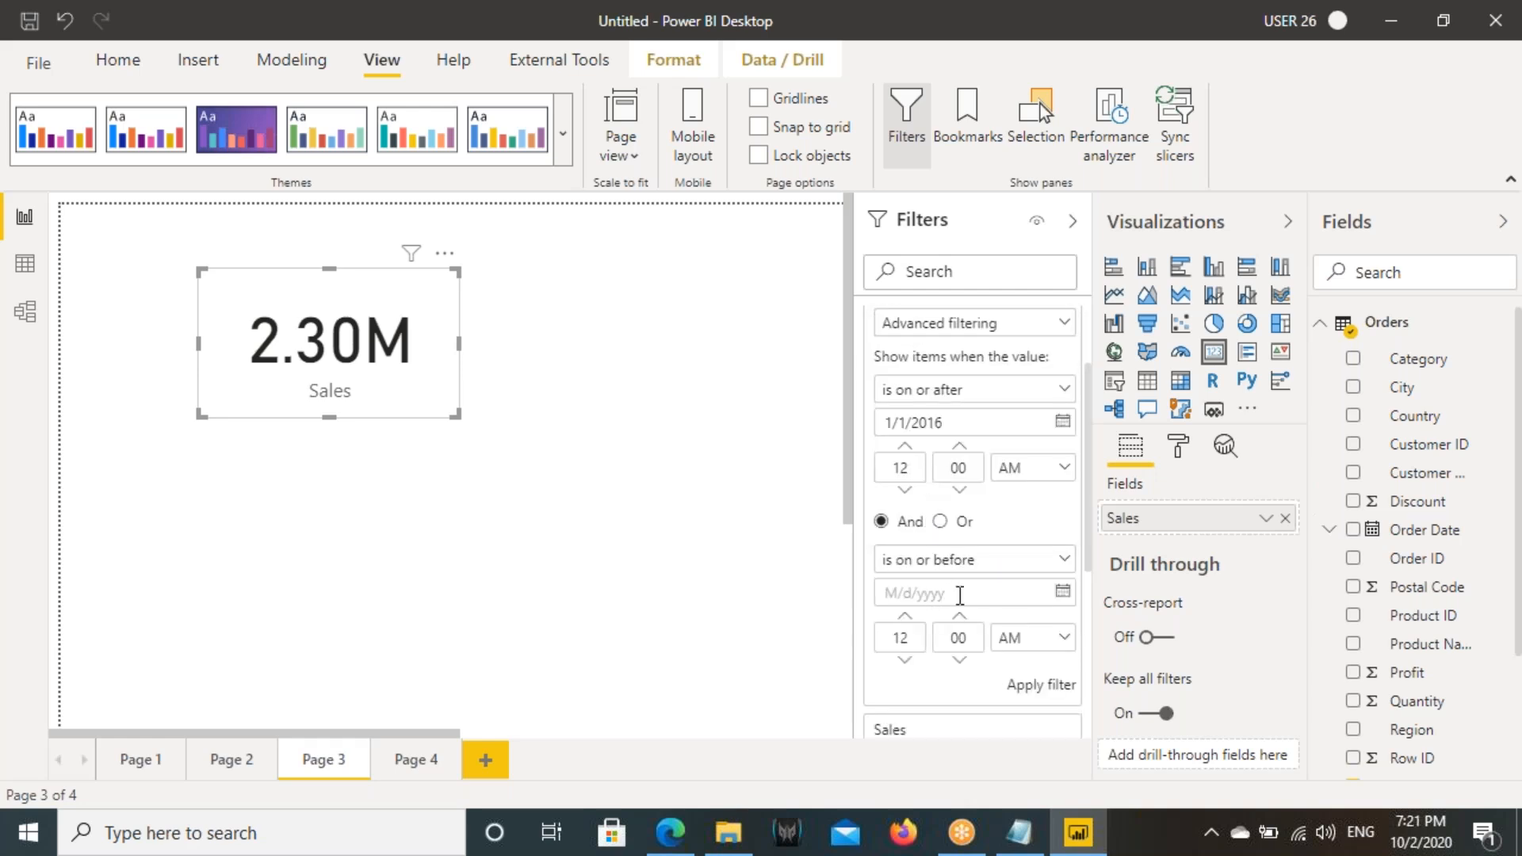
click(1062, 592)
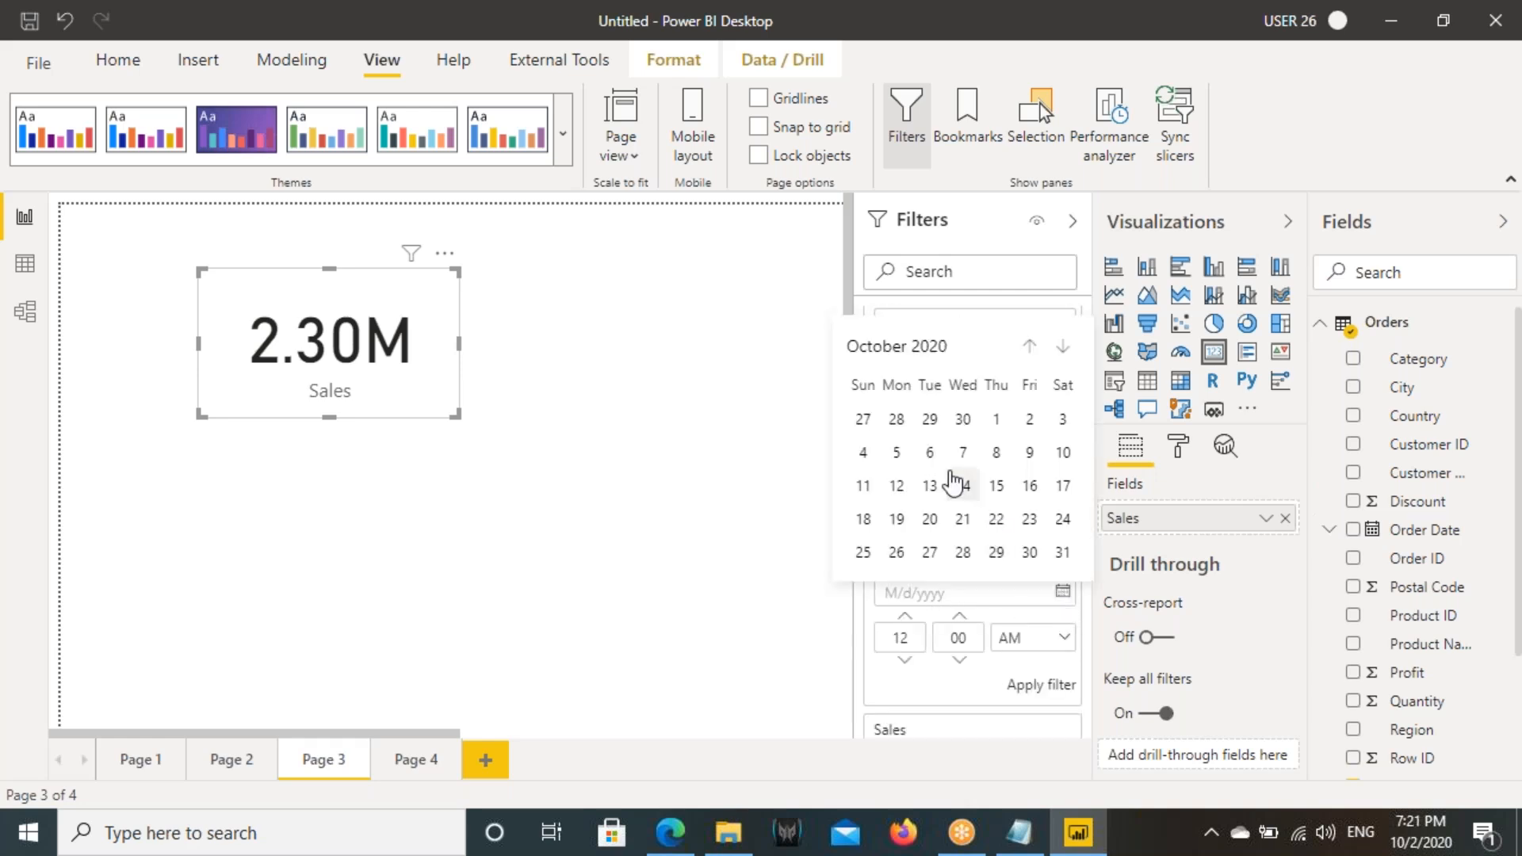
click(947, 351)
click(1035, 349)
click(1035, 349)
click(1035, 349)
click(1035, 349)
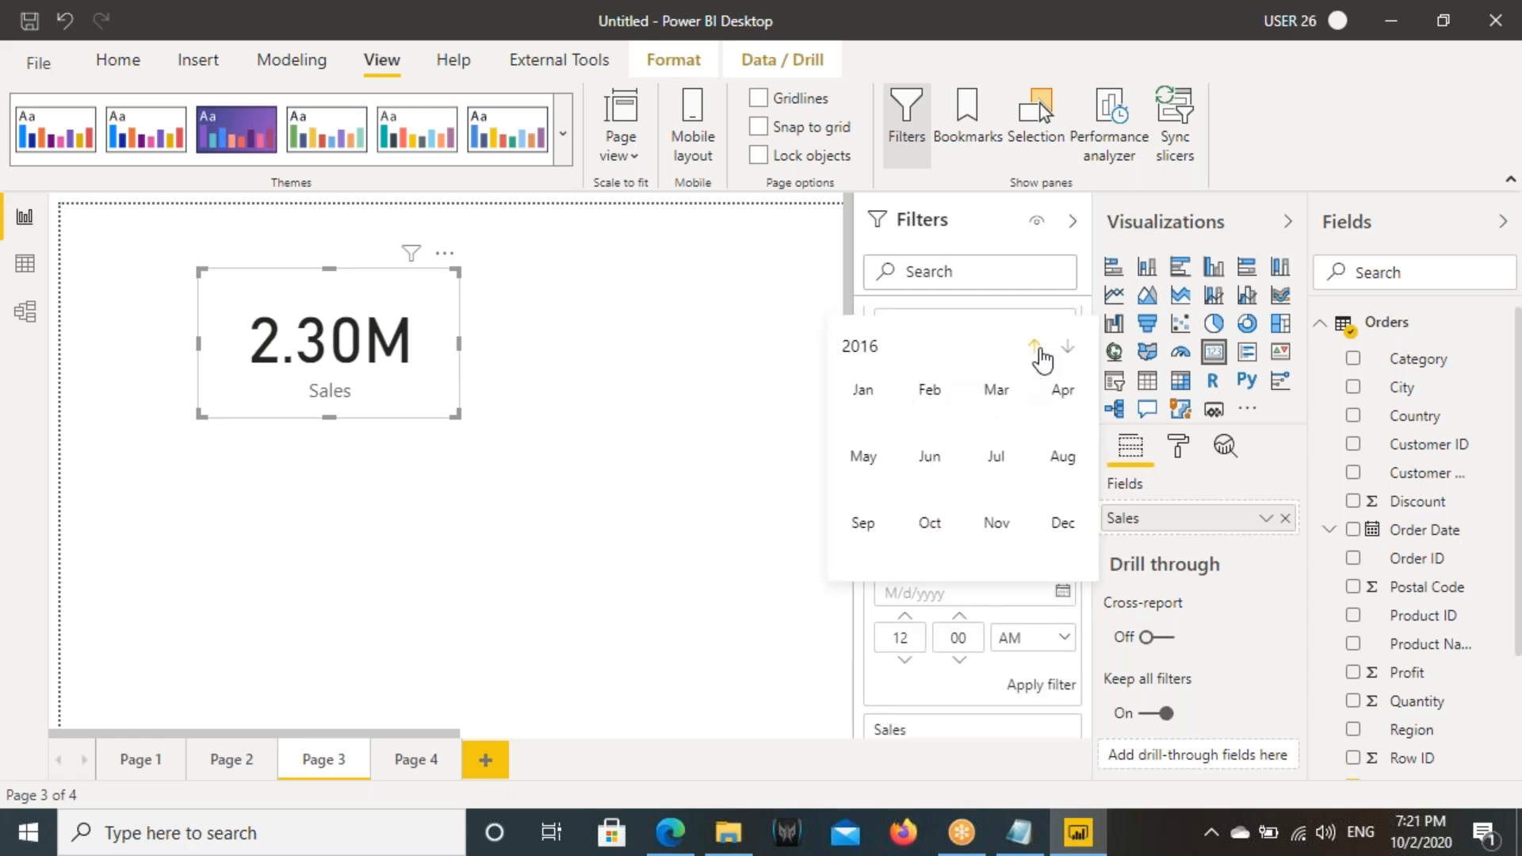
click(1067, 527)
click(1058, 551)
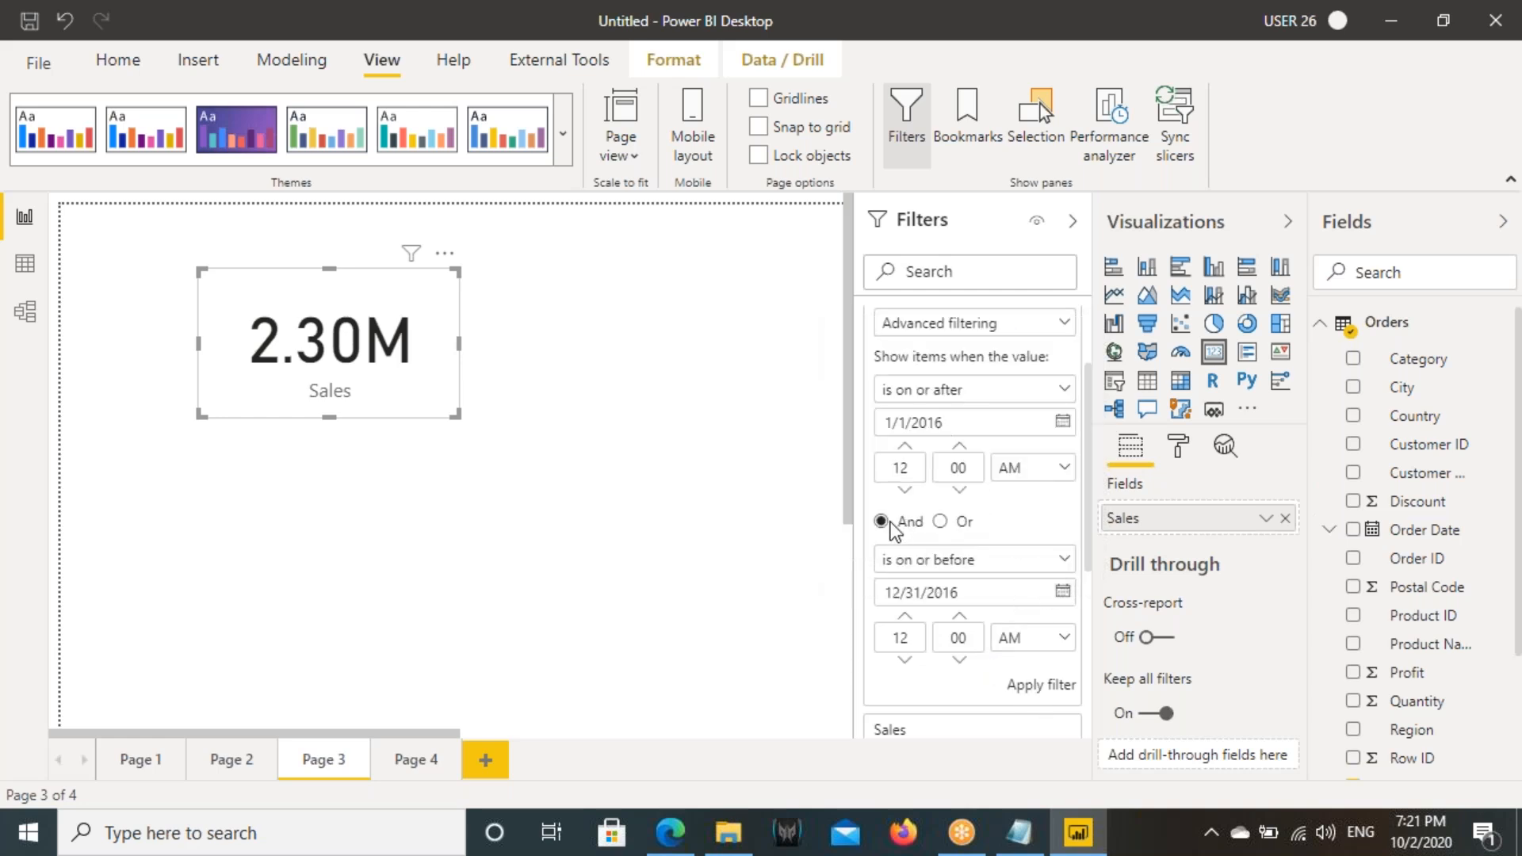
- Mark the two dates and the And option on screen, clear the marks, and apply the Order Date filter
drag(859, 512, 963, 542)
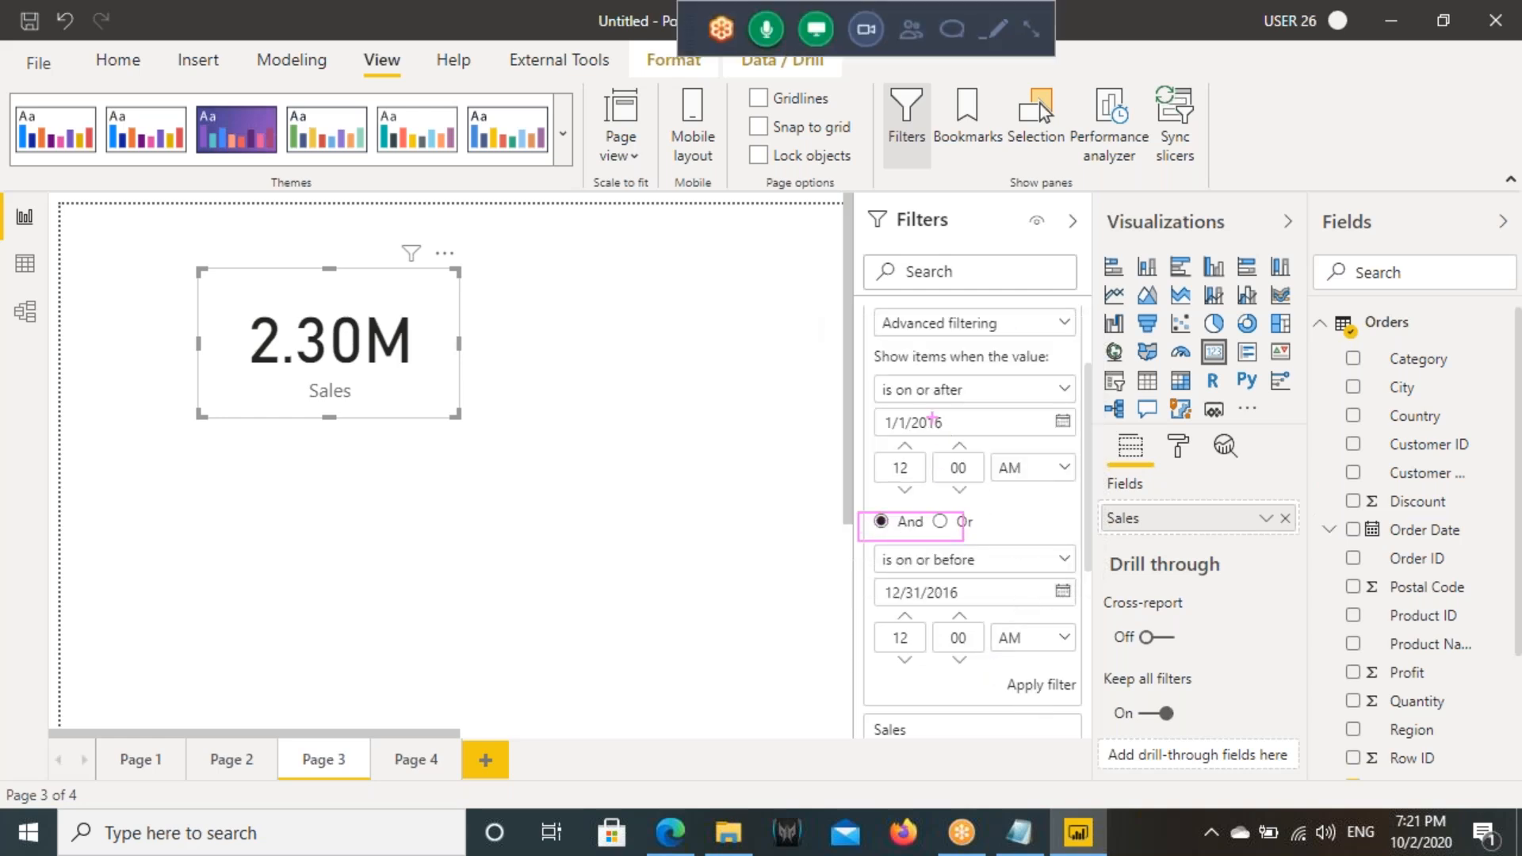
drag(877, 402, 1006, 449)
drag(880, 566, 1052, 614)
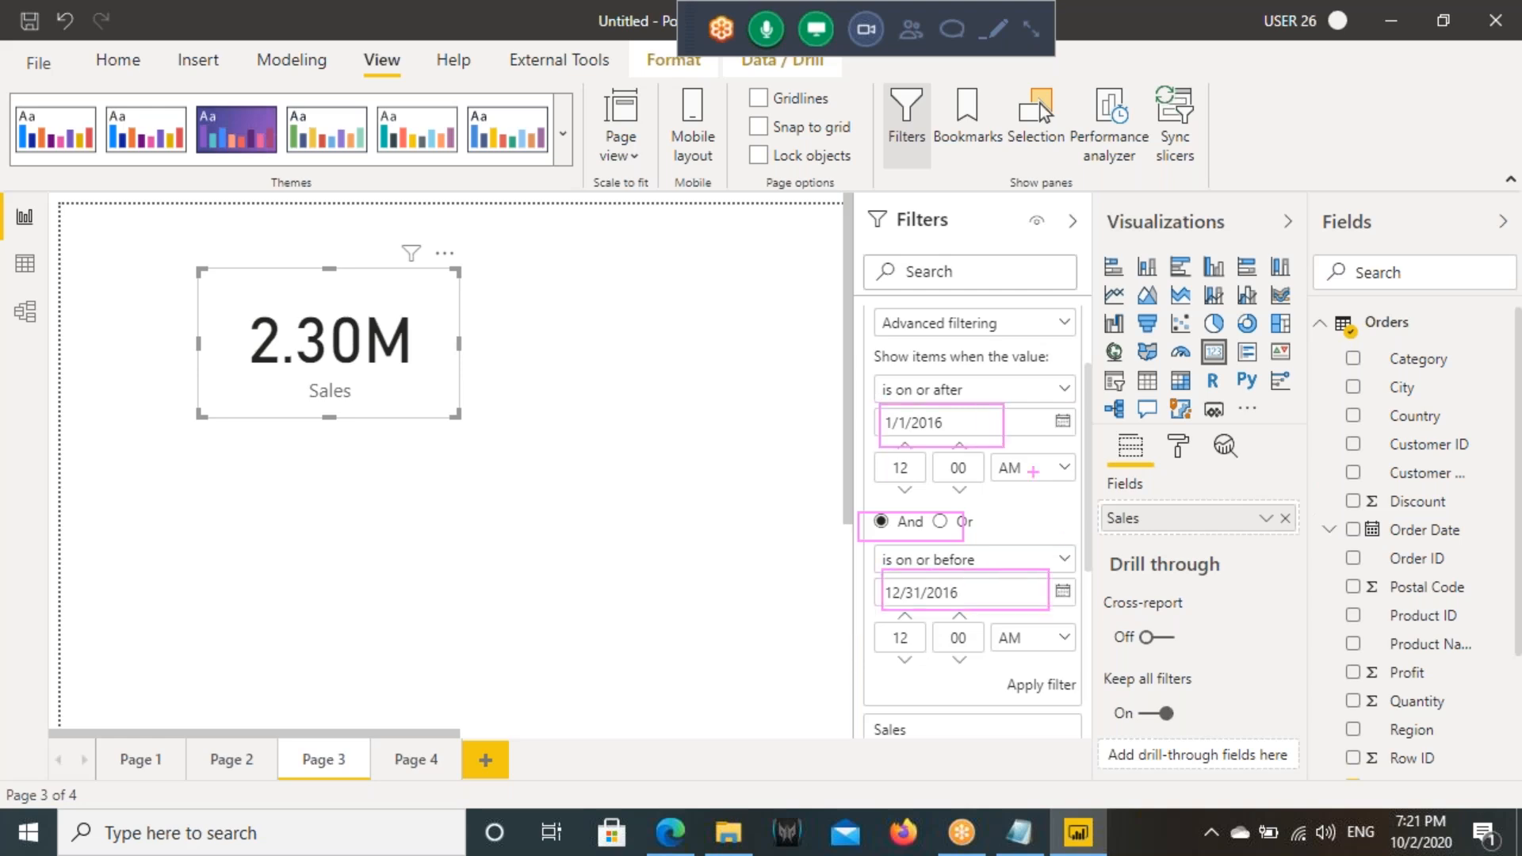
key(Escape)
click(1039, 686)
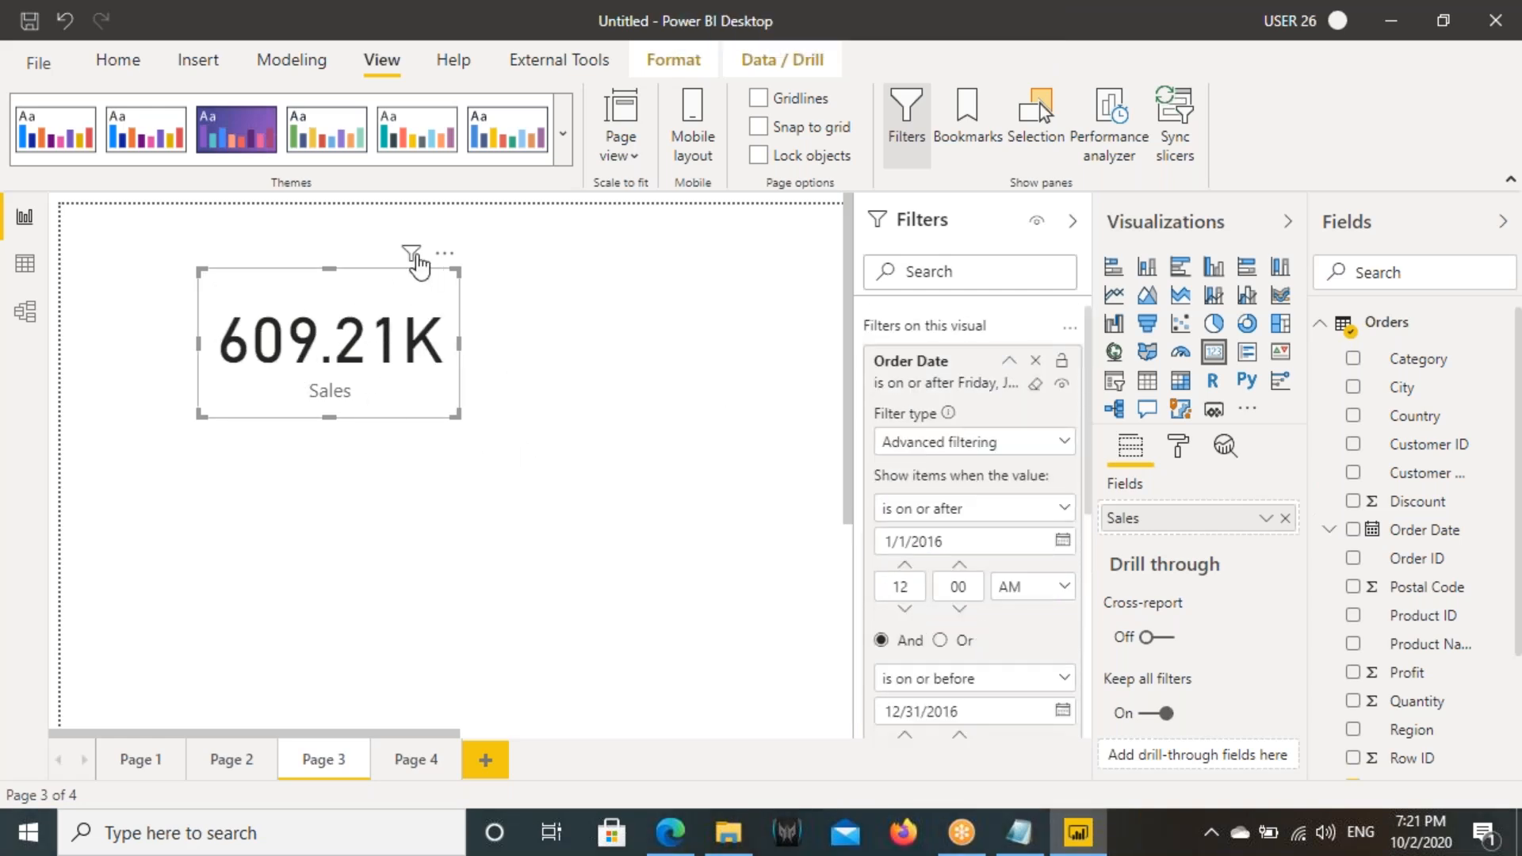
- Check the filters affecting the Sales card against the Notepad notes, and collapse its Order Date filter
mouse_move(408, 262)
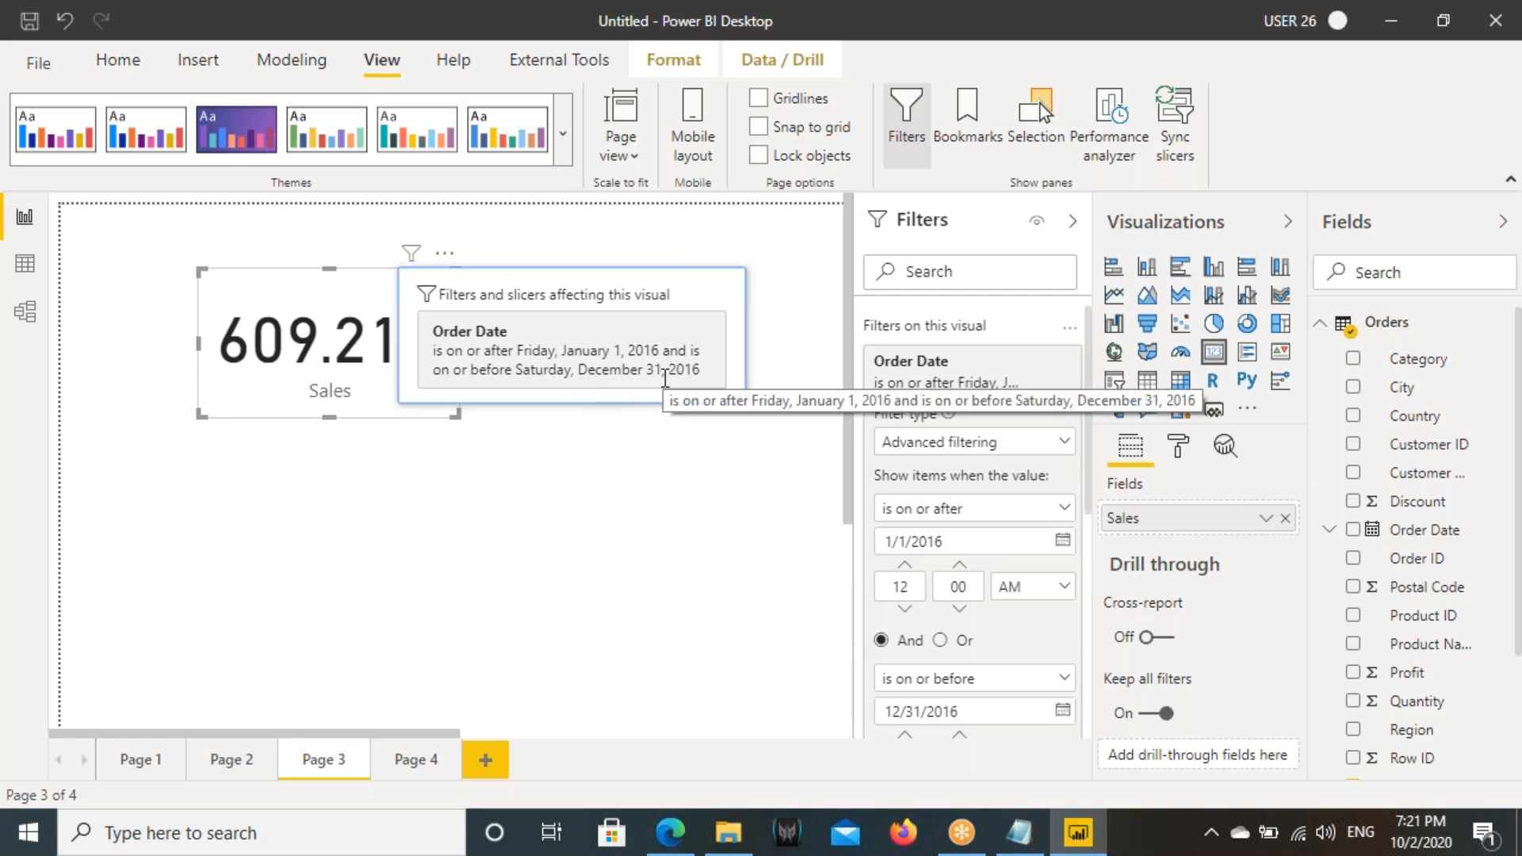
click(473, 577)
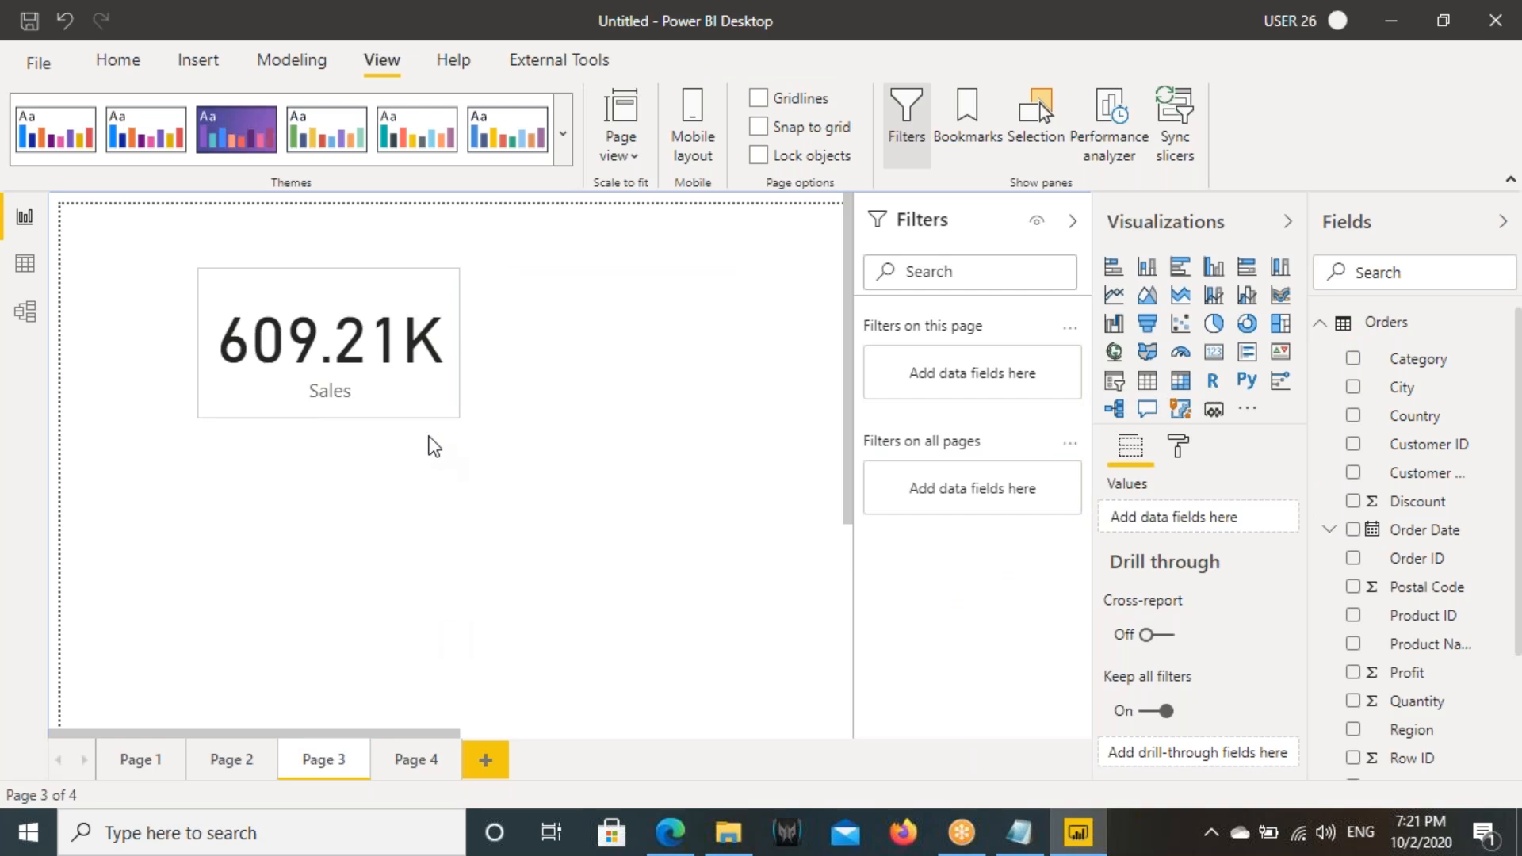
click(118, 60)
click(270, 316)
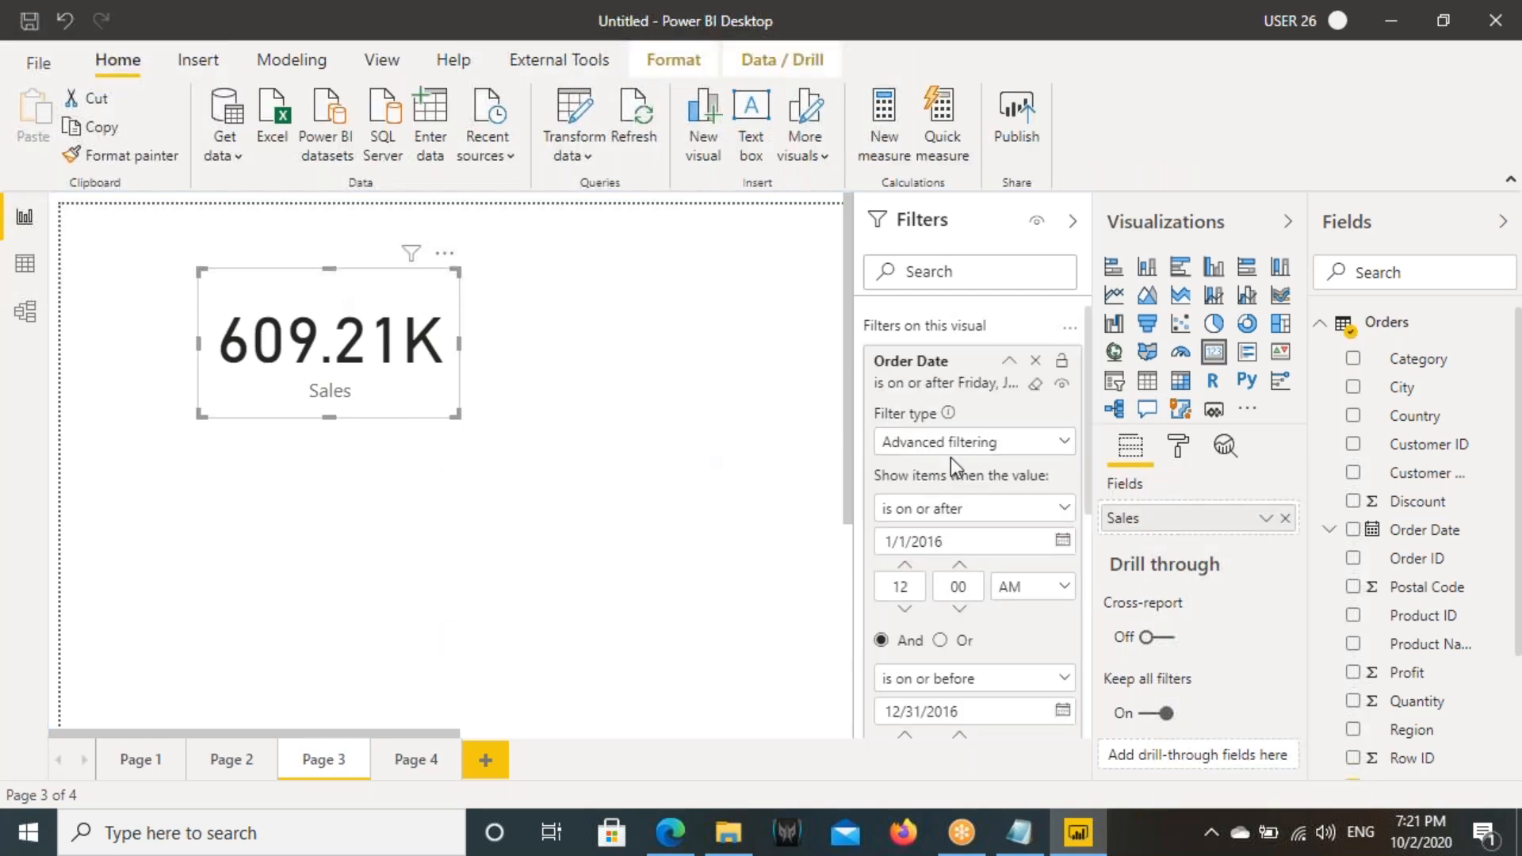
click(1003, 832)
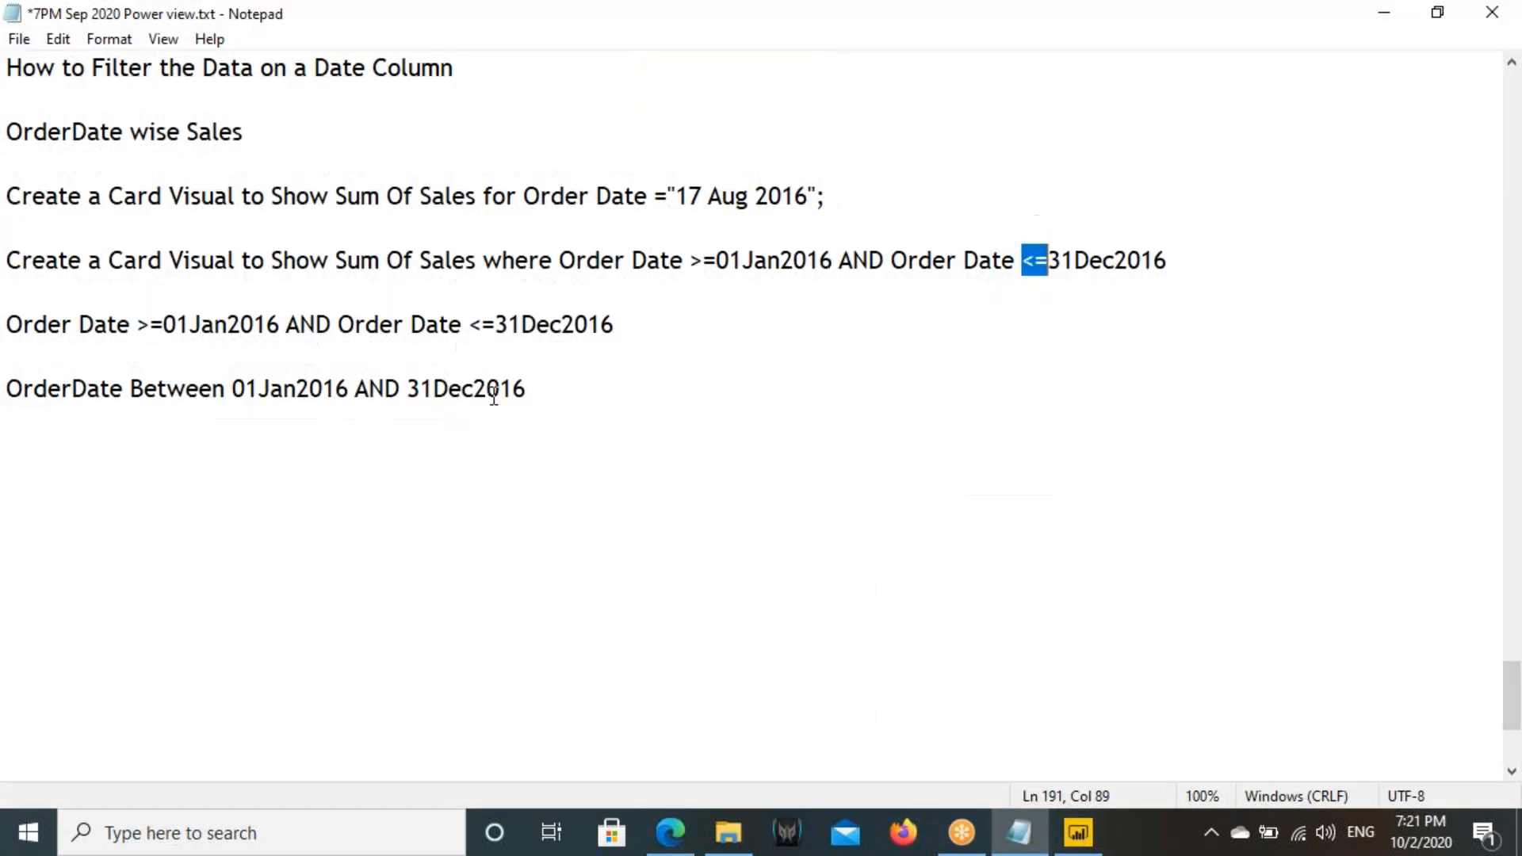
click(1079, 833)
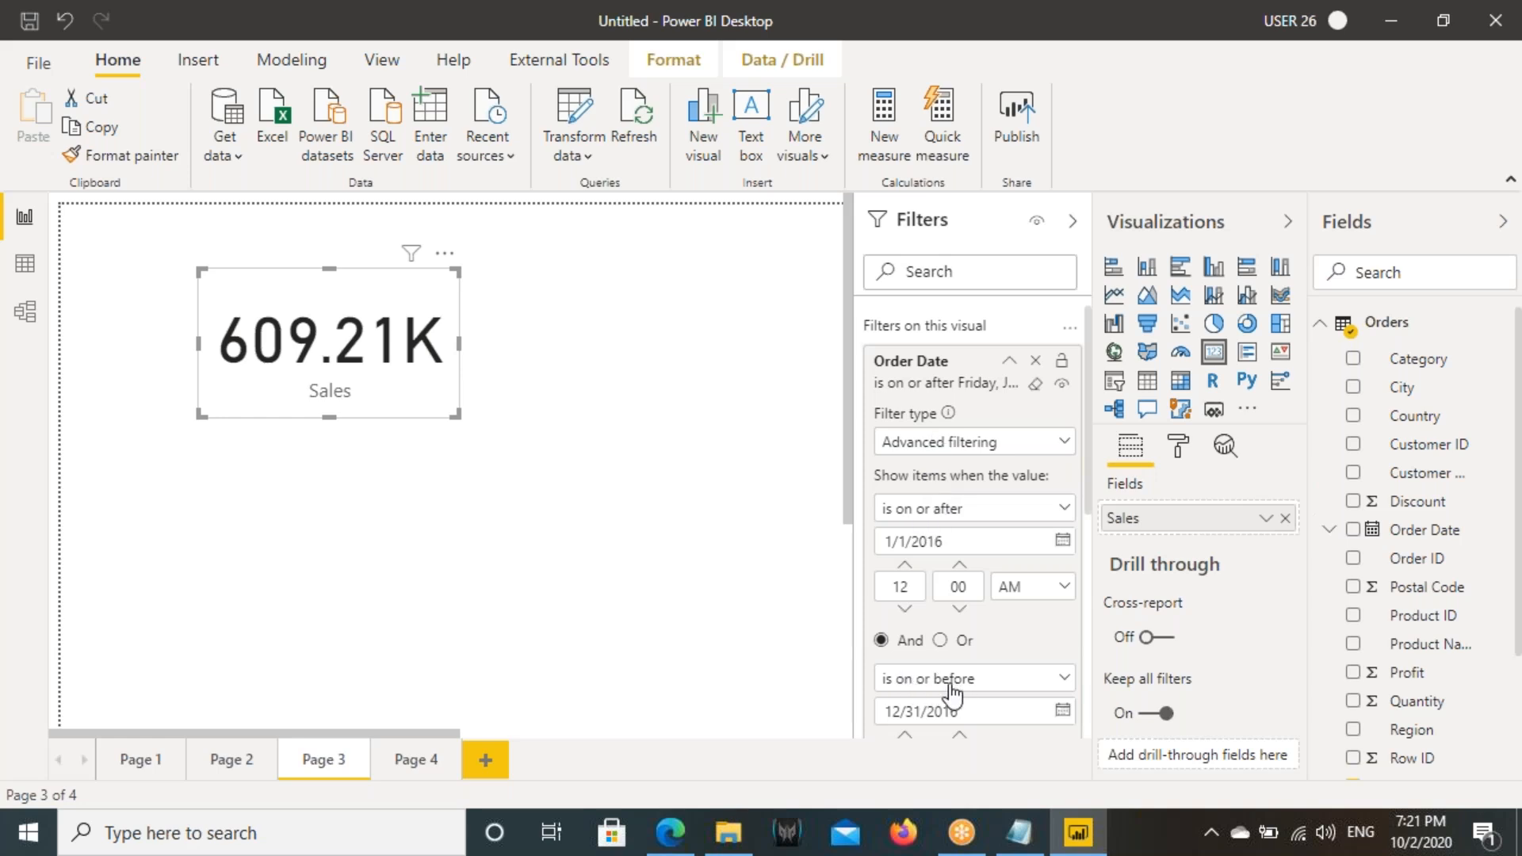
click(1010, 360)
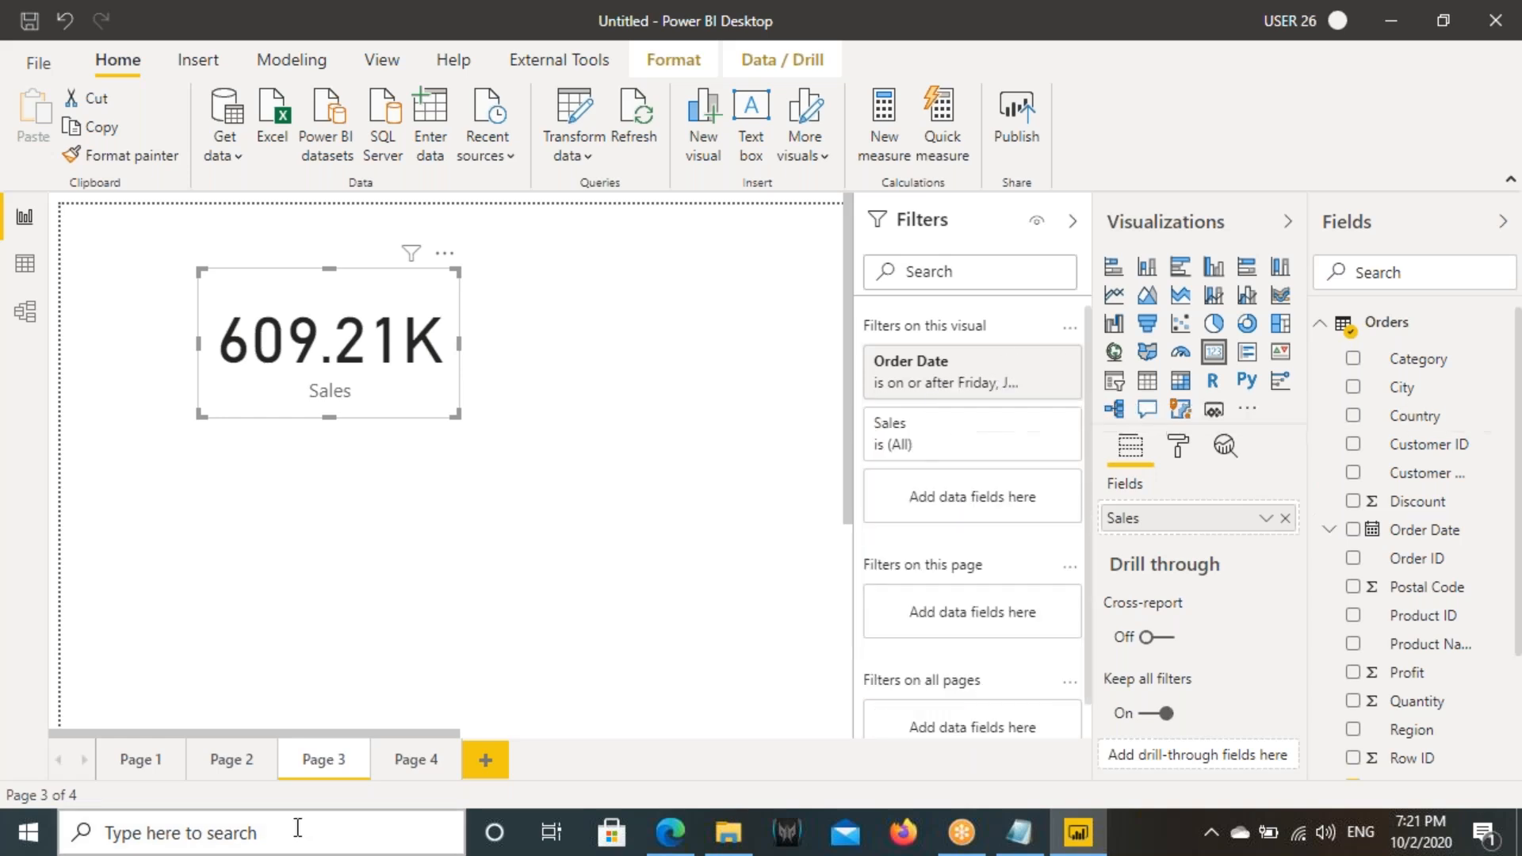
- On Page 2, inspect the condition options of the Sales by Order Date line chart's Order Date filter
click(268, 770)
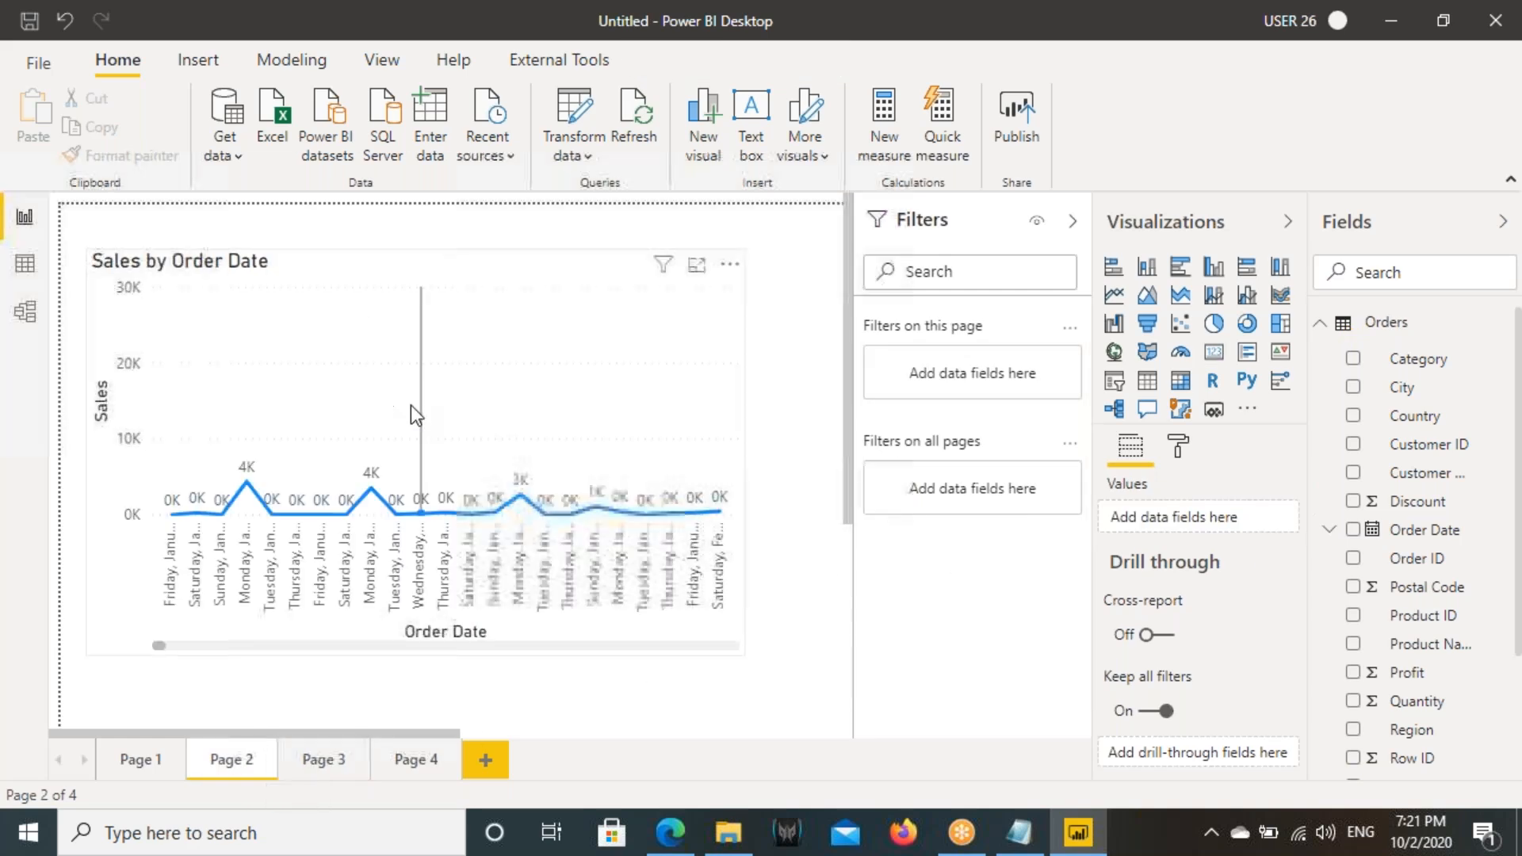
click(379, 392)
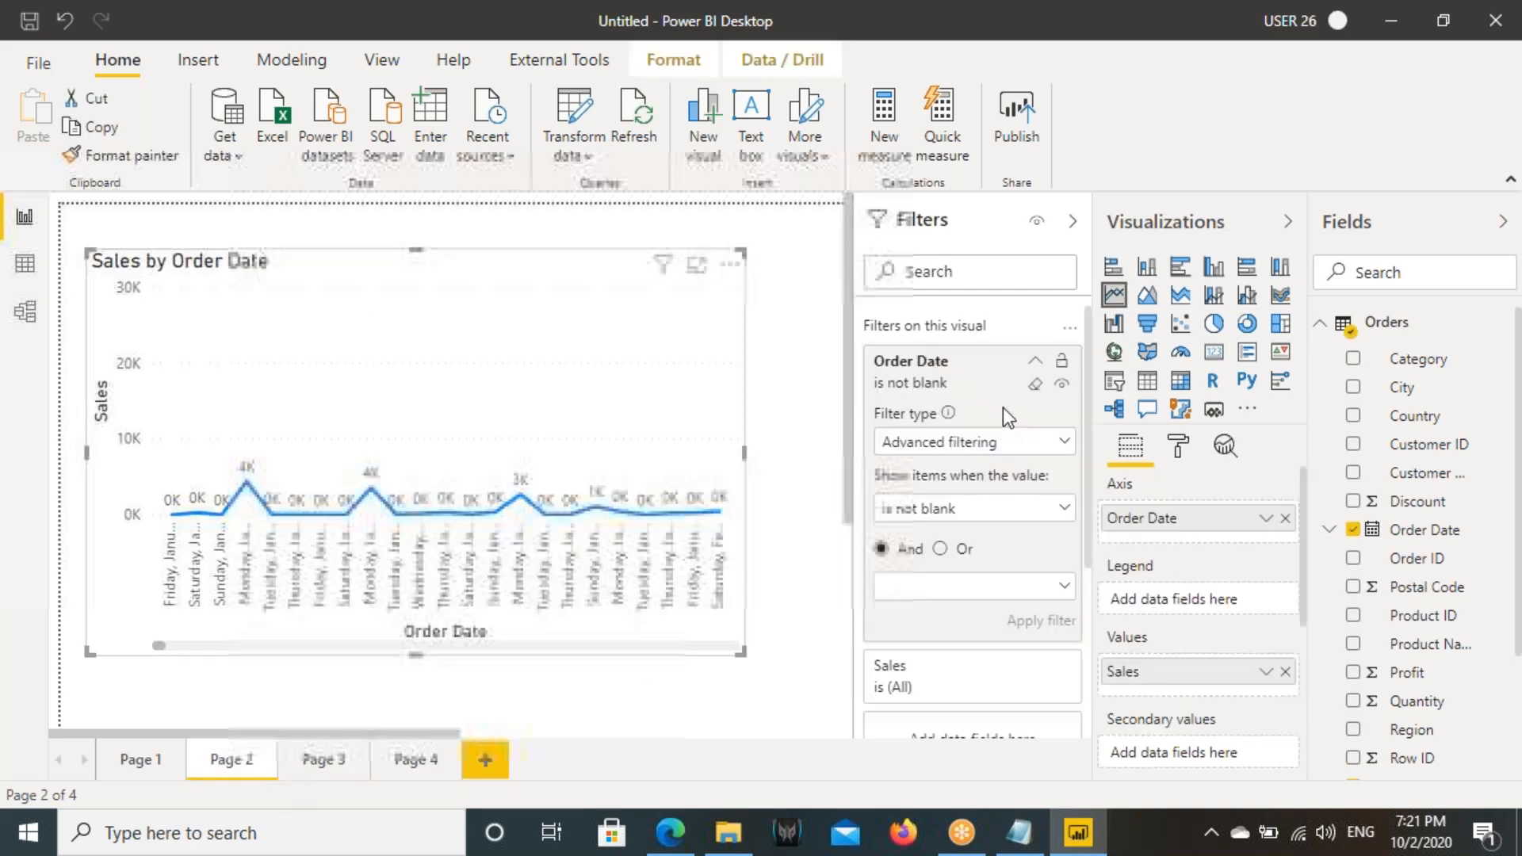
click(952, 508)
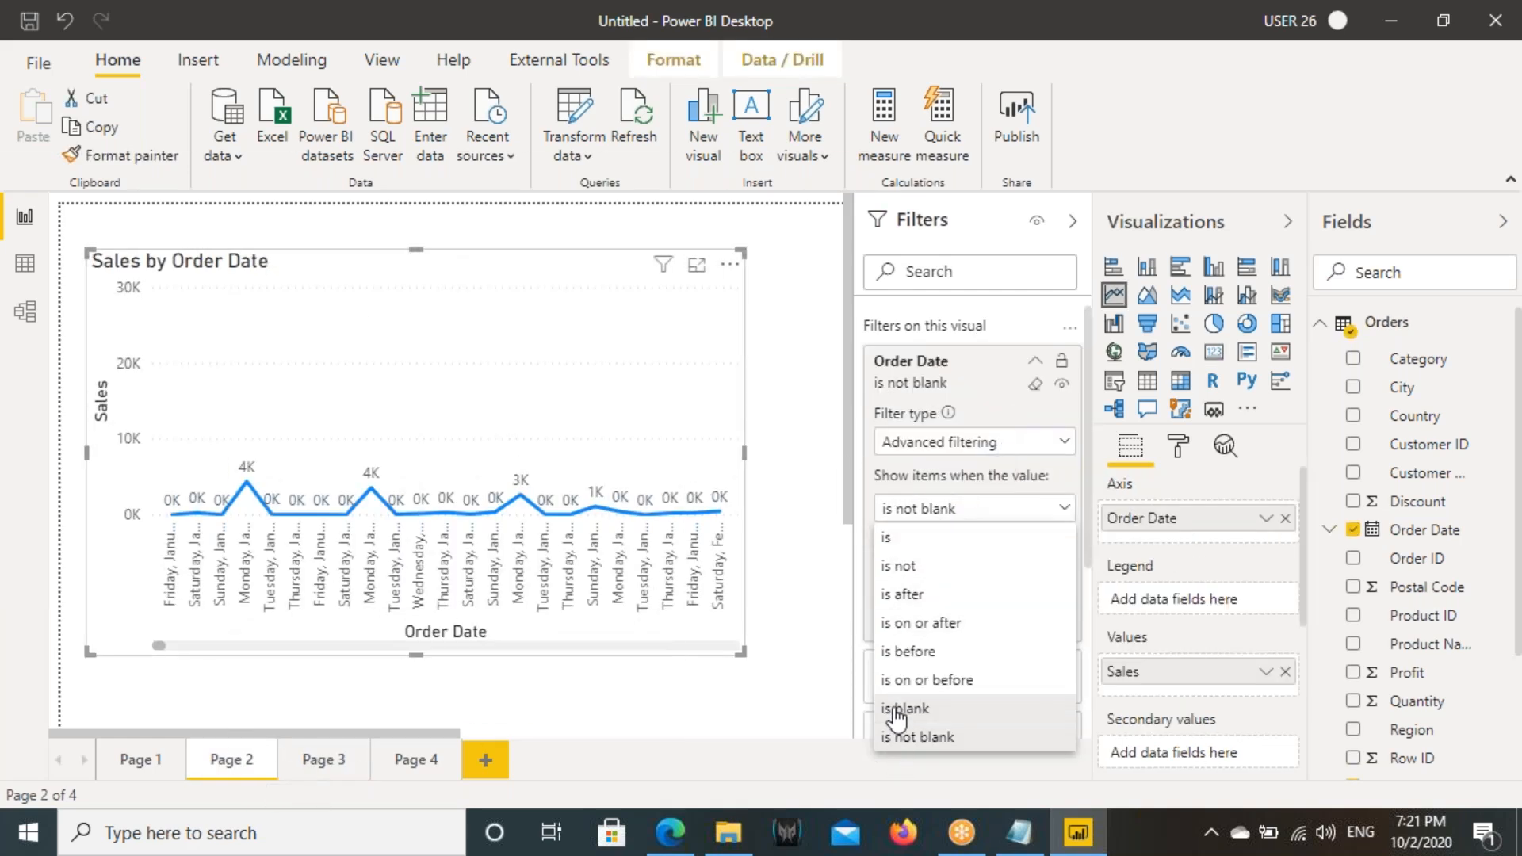
click(1068, 508)
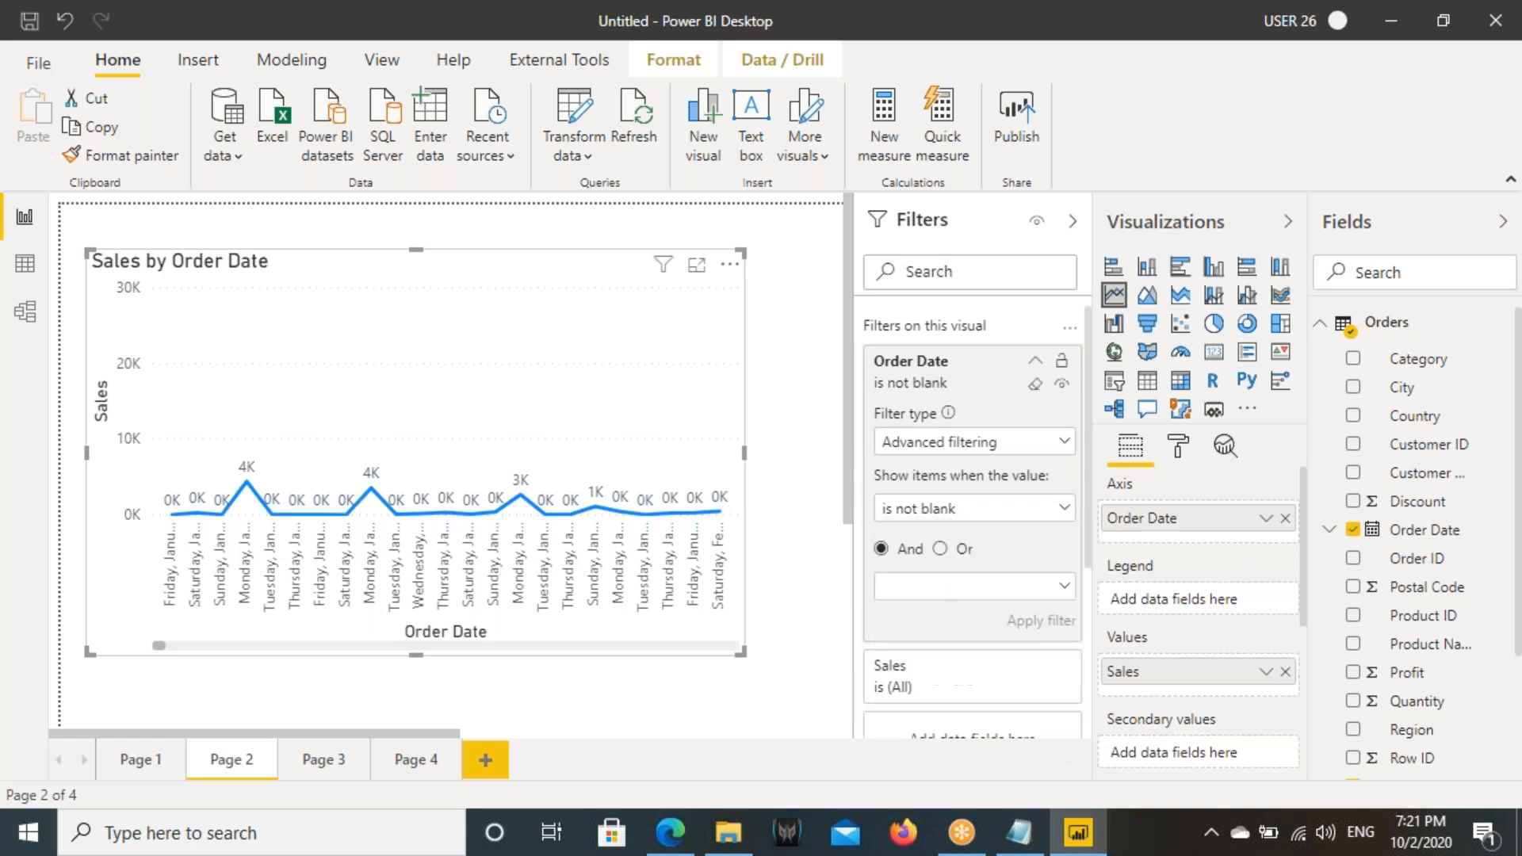
- Check the Order Date filter types, add a new report page, and change its page view to match Page 2
click(926, 450)
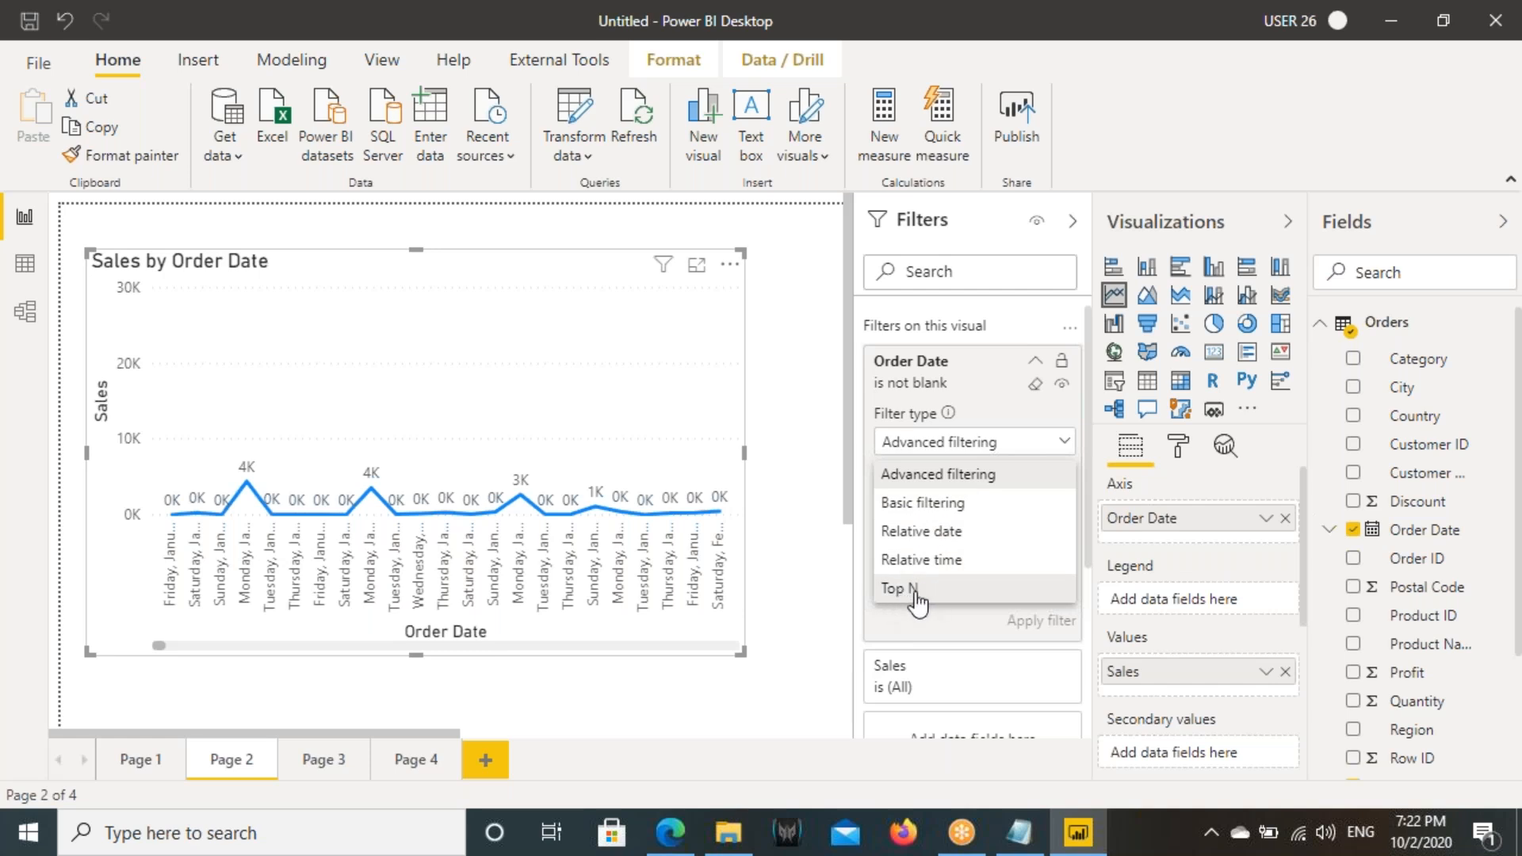
click(498, 365)
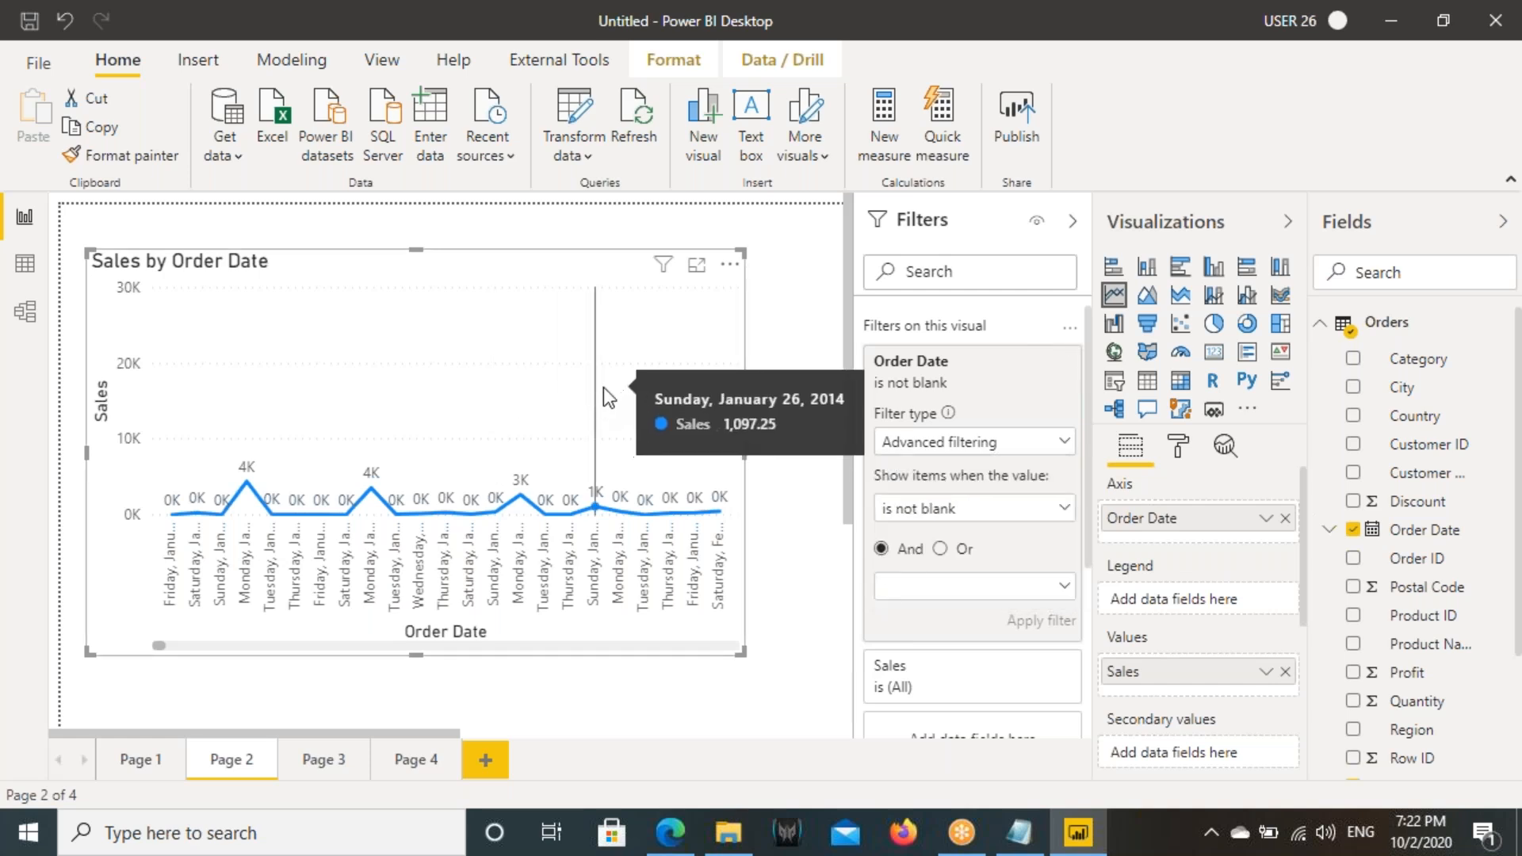
click(486, 758)
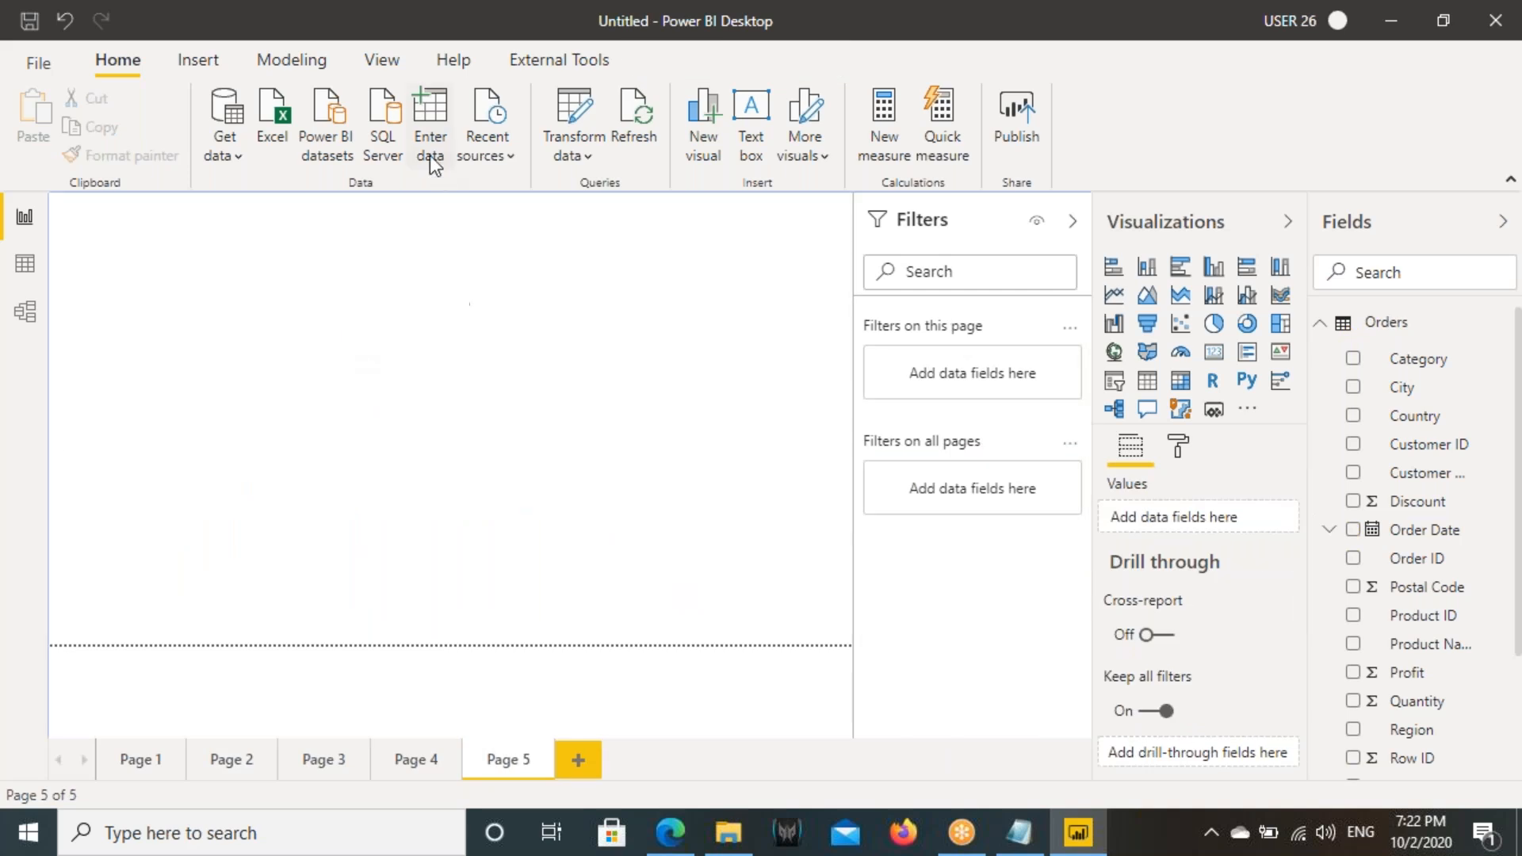
click(387, 67)
click(627, 150)
click(636, 274)
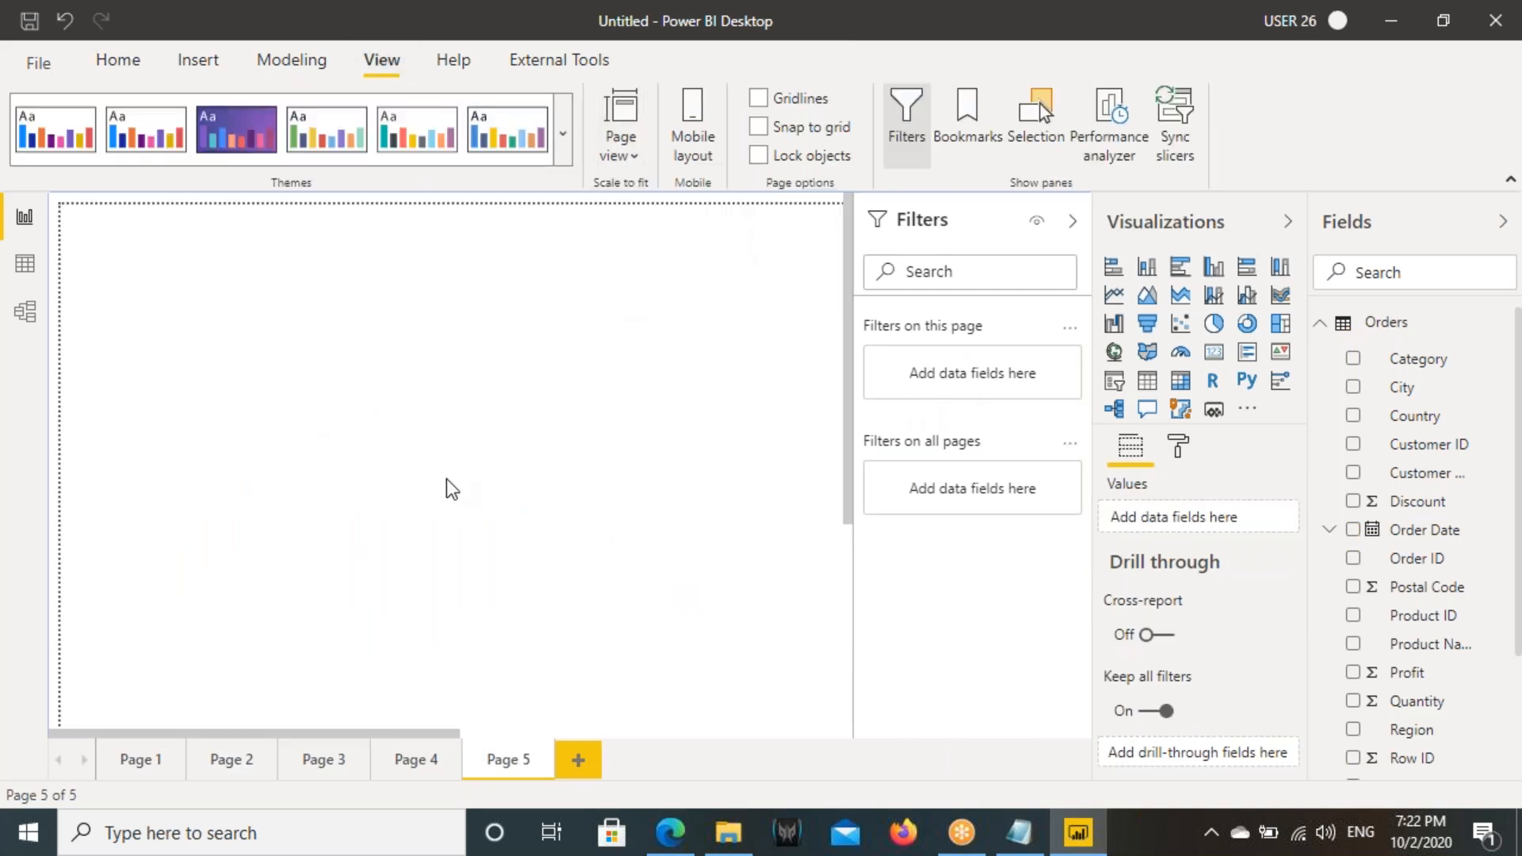
- Copy the Sales by Order Date line chart from Page 2 and paste it onto Page 5
click(206, 767)
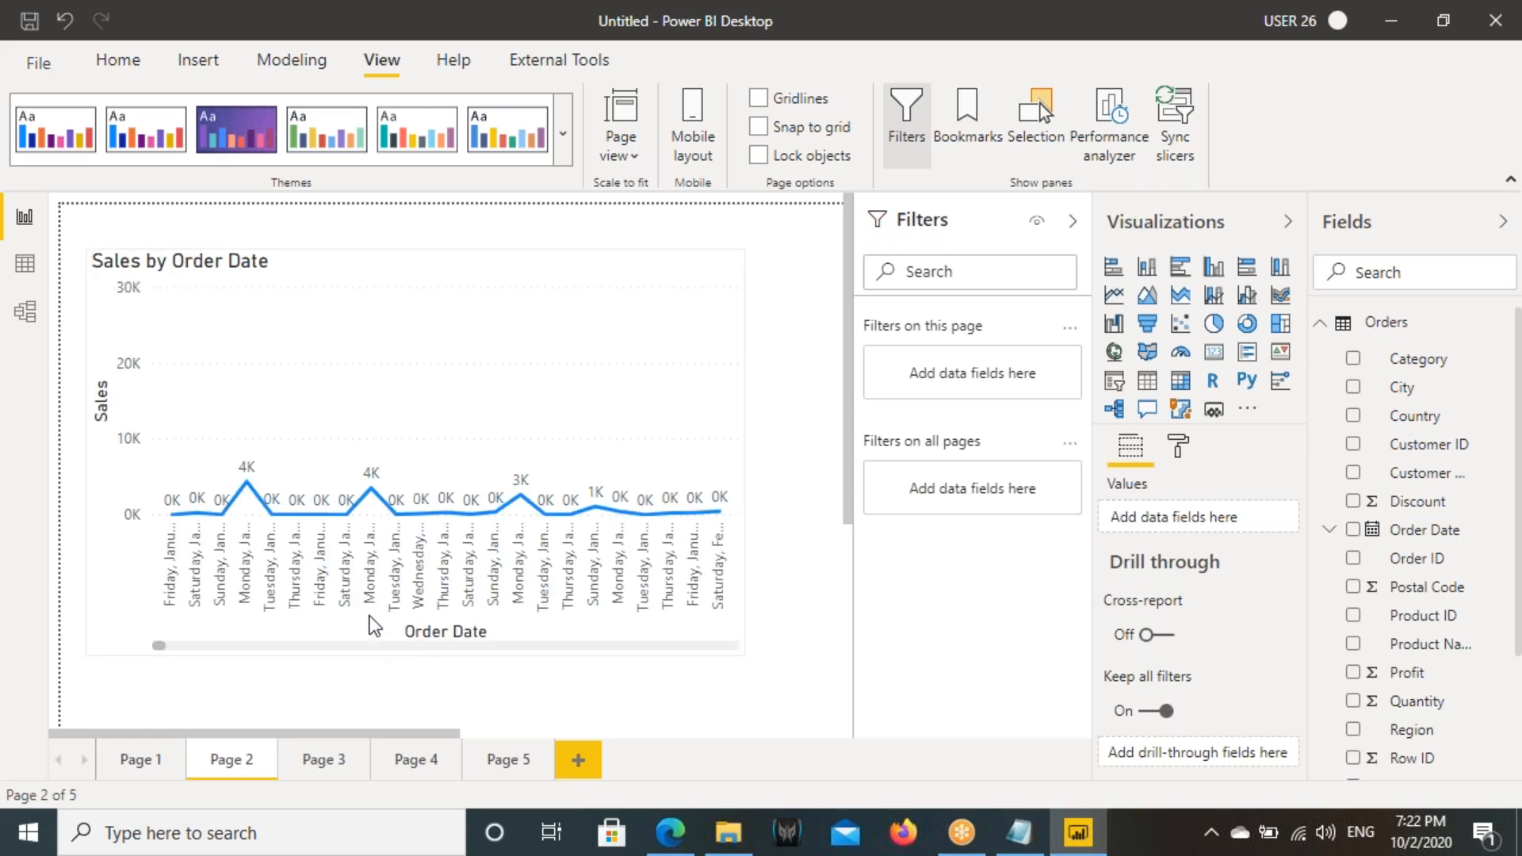
click(412, 387)
click(501, 757)
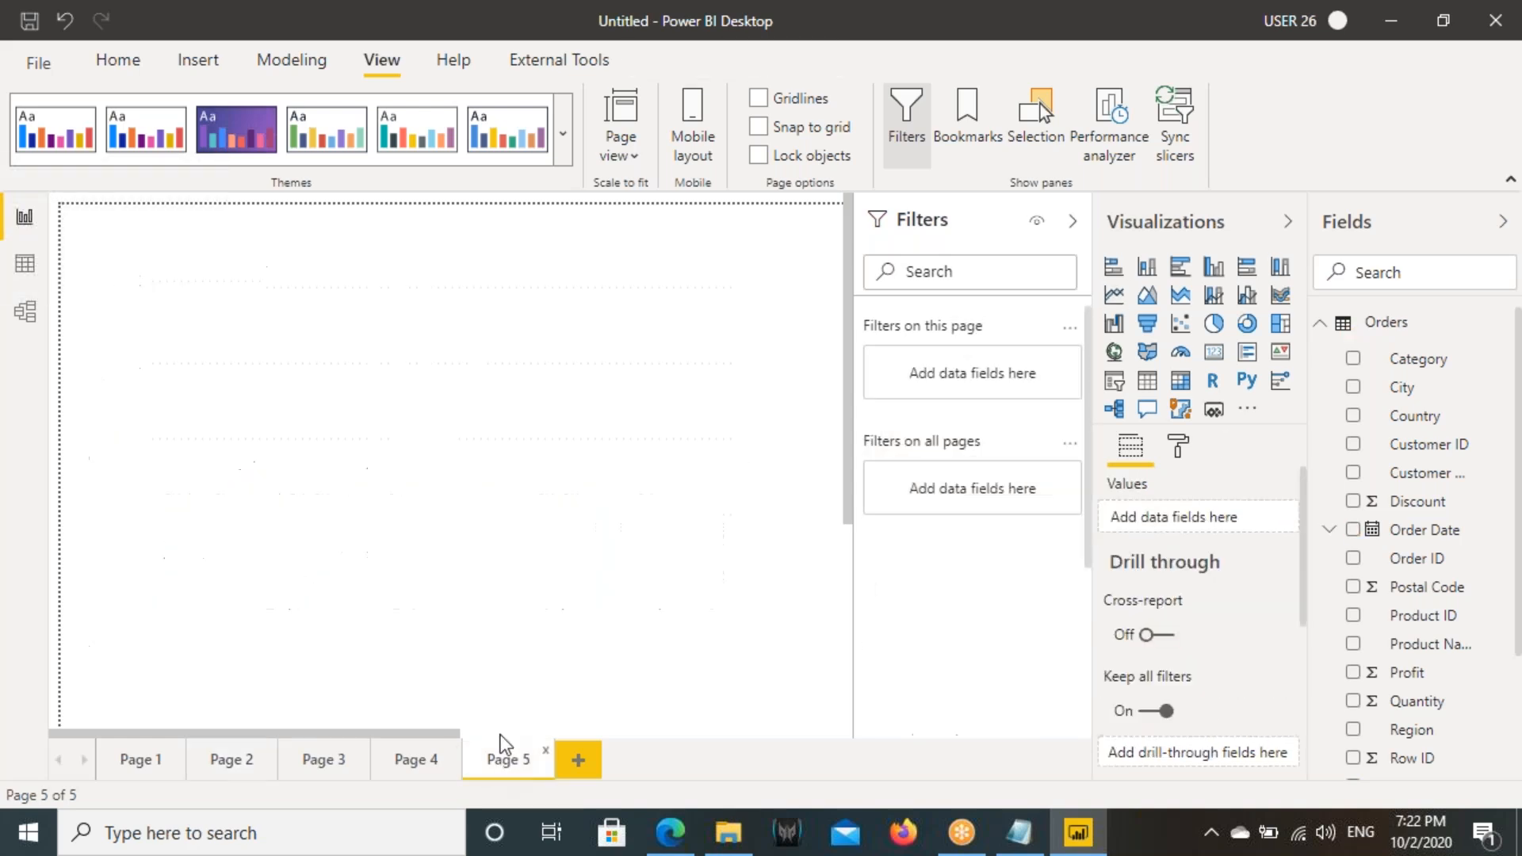
key(ctrl+v)
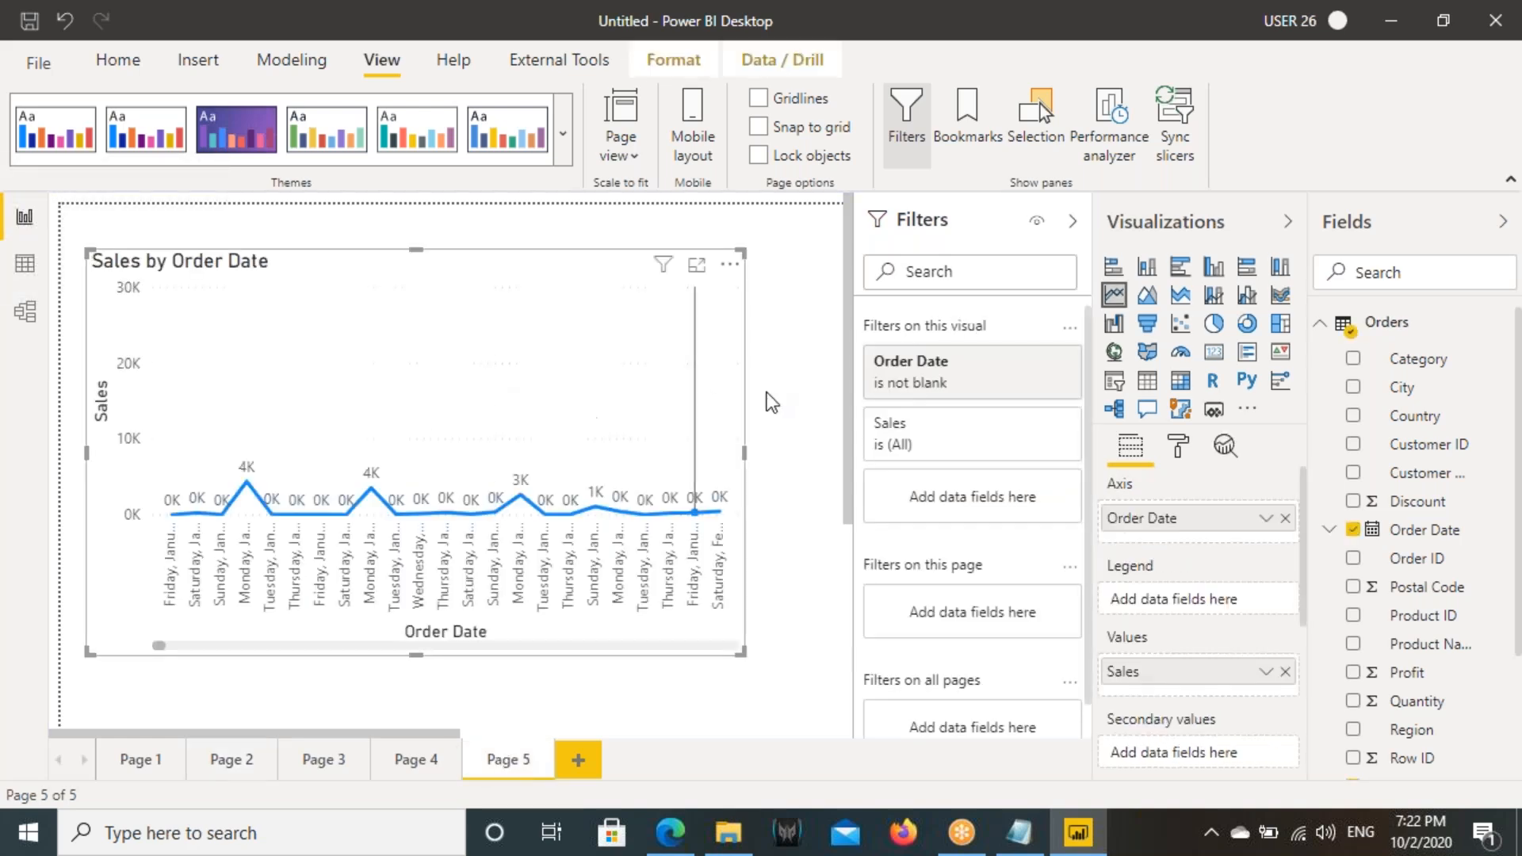
- Clear the pasted line chart's Order Date filter and widen the chart slightly
click(1044, 362)
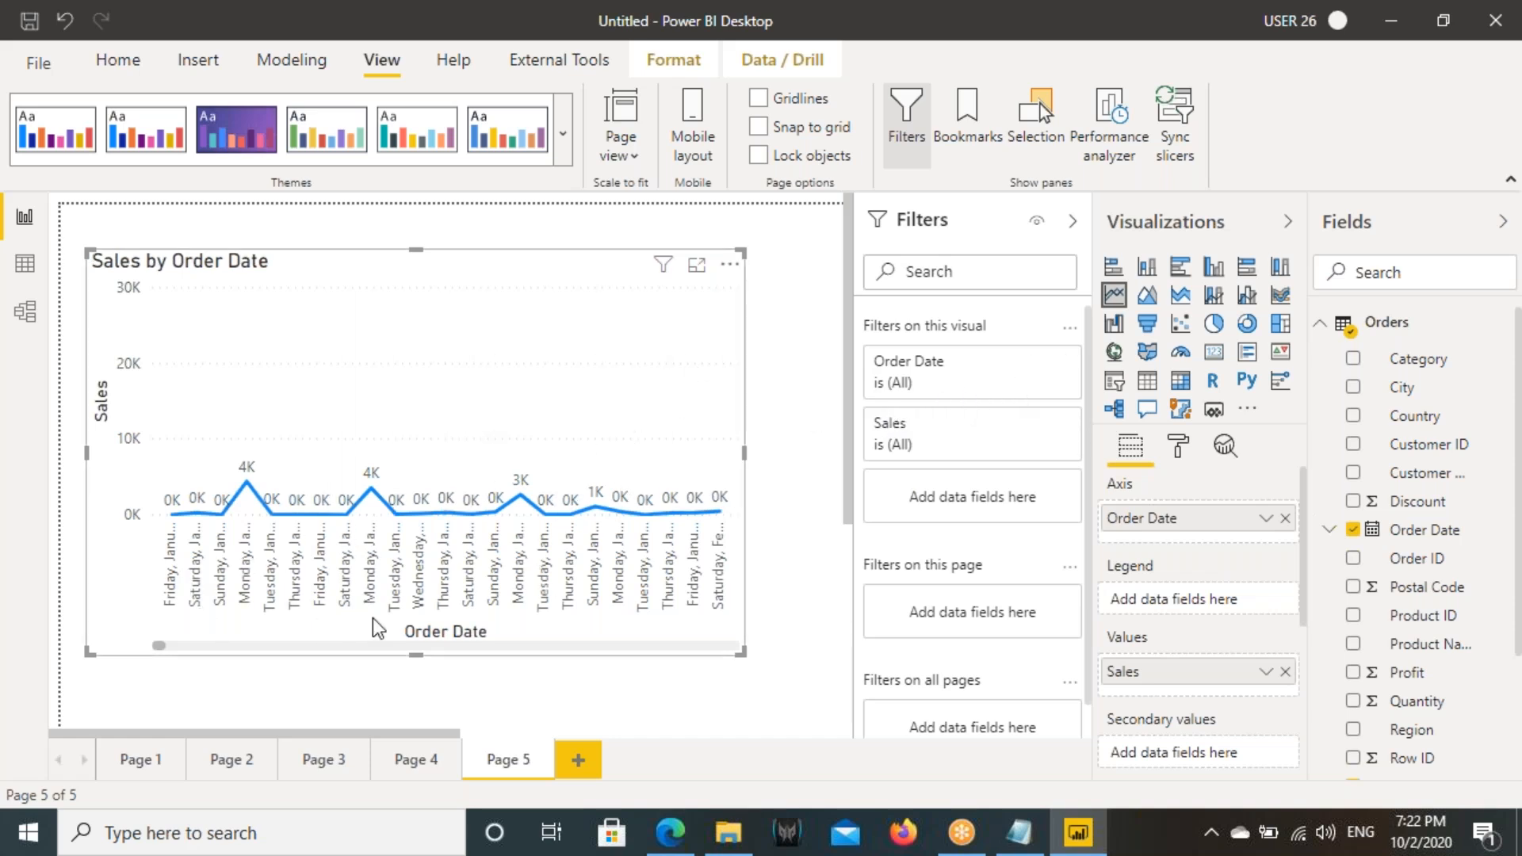
drag(155, 646, 399, 646)
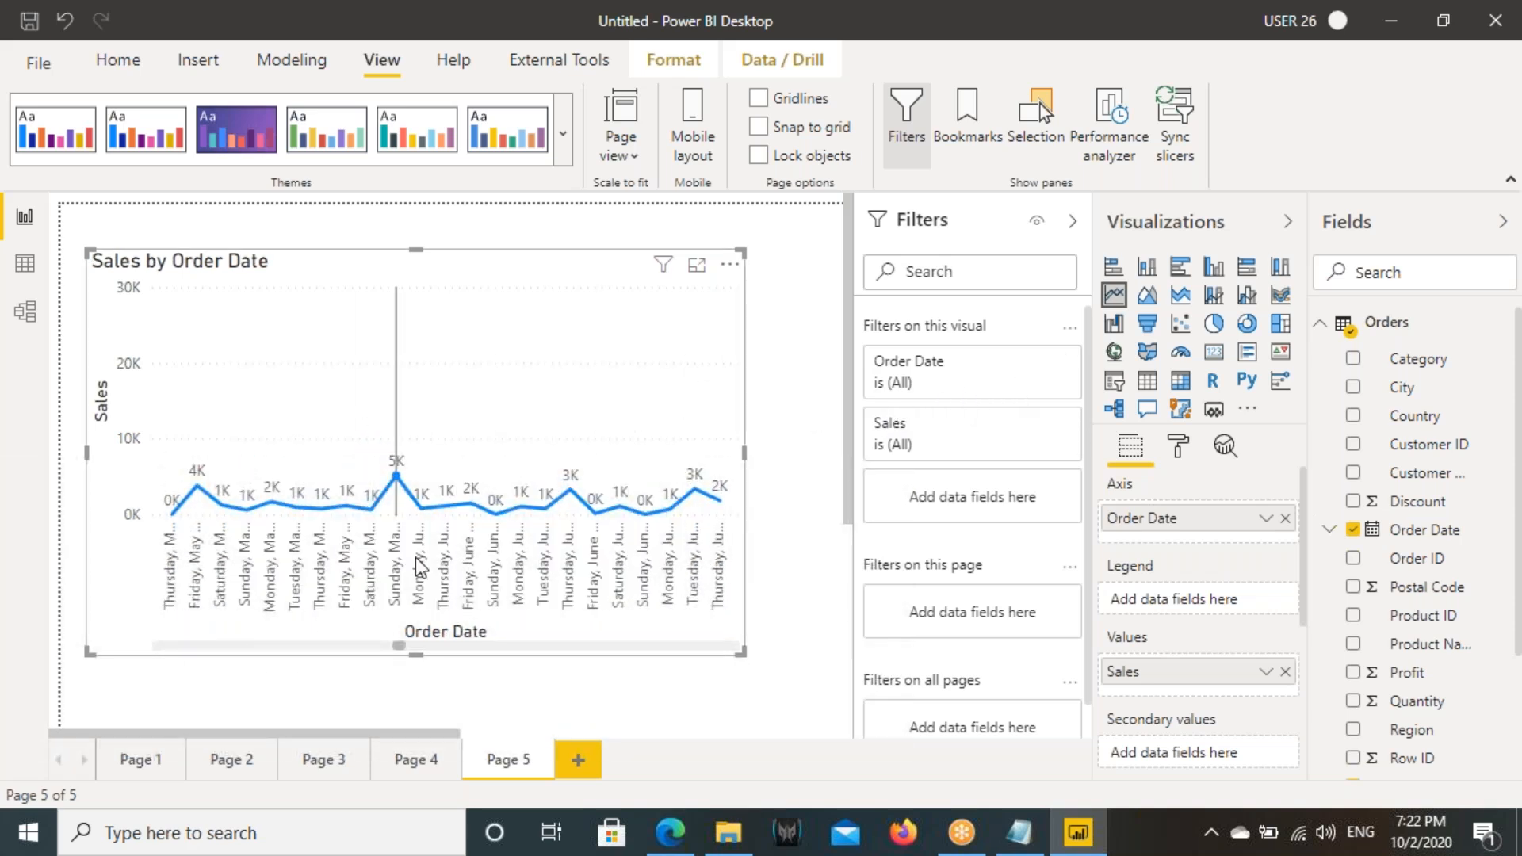
drag(734, 448, 758, 456)
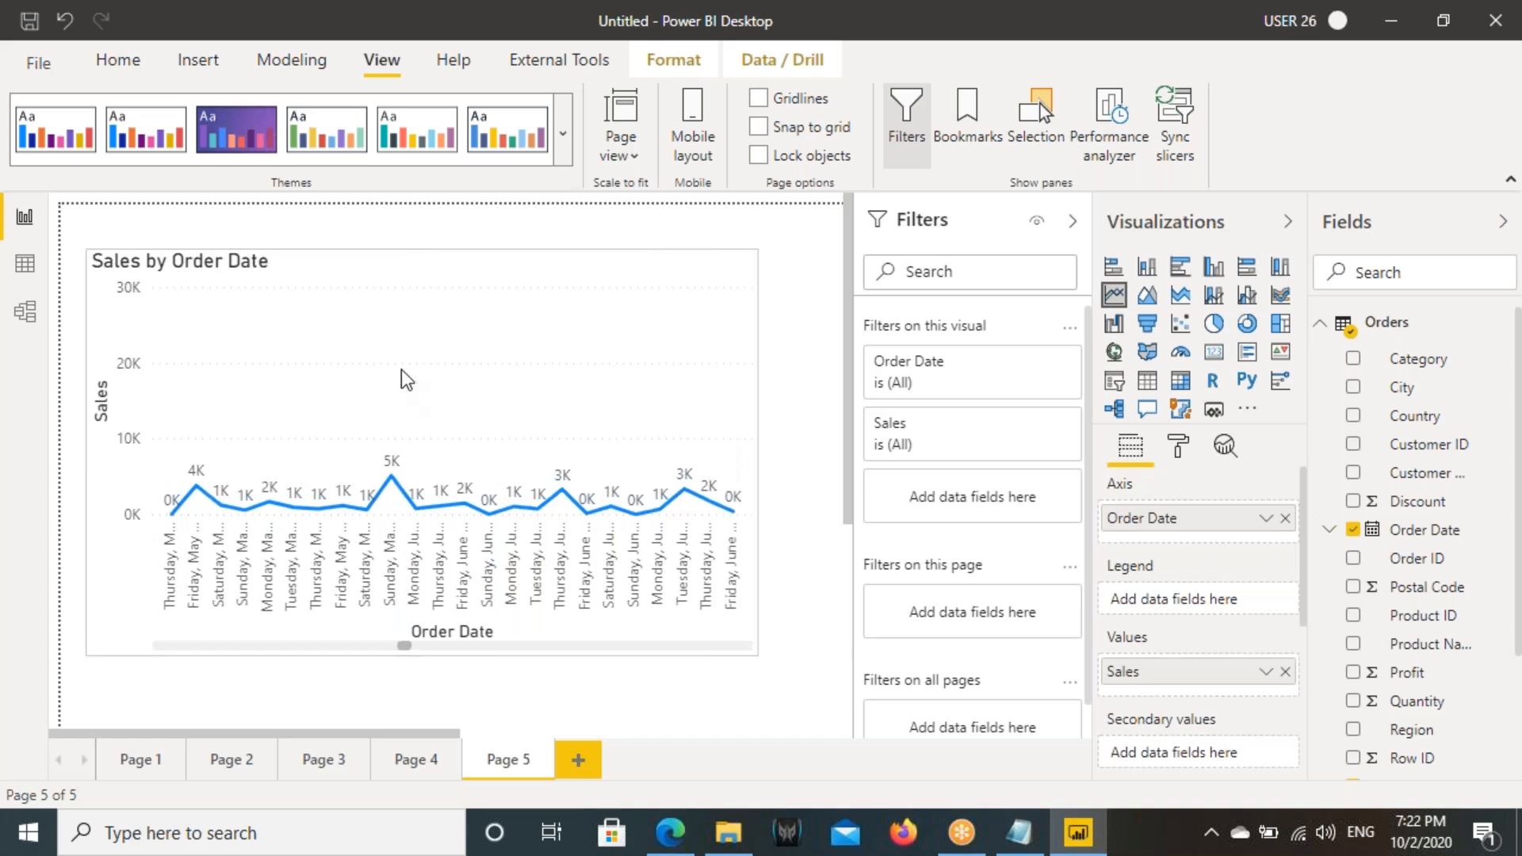
- Handwrite a Top 5 note over the line chart with the annotation pen, and clear the marks
drag(366, 306, 340, 378)
drag(310, 320, 403, 291)
mouse_move(423, 277)
mouse_down()
mouse_move(408, 265)
mouse_move(465, 341)
mouse_up()
mouse_move(460, 298)
mouse_down()
mouse_move(485, 269)
mouse_move(468, 282)
mouse_up()
mouse_move(542, 250)
mouse_down()
mouse_move(528, 311)
mouse_move(527, 285)
mouse_up()
drag(537, 232, 578, 229)
mouse_move(672, 224)
mouse_down()
mouse_move(632, 294)
mouse_move(671, 258)
mouse_up()
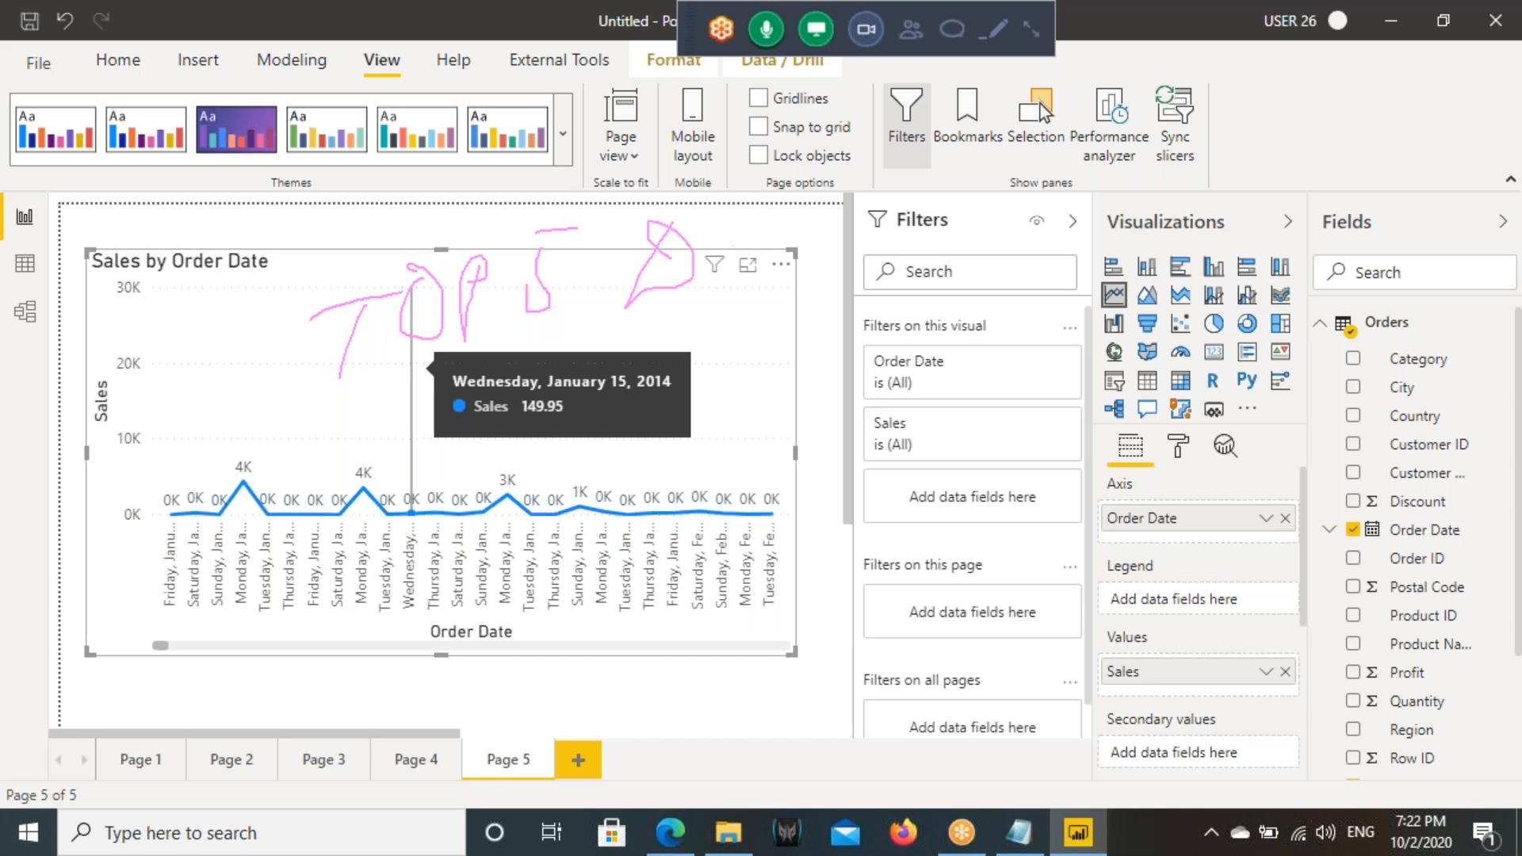
drag(783, 230, 751, 333)
drag(643, 340, 765, 303)
drag(806, 218, 785, 279)
key(Escape)
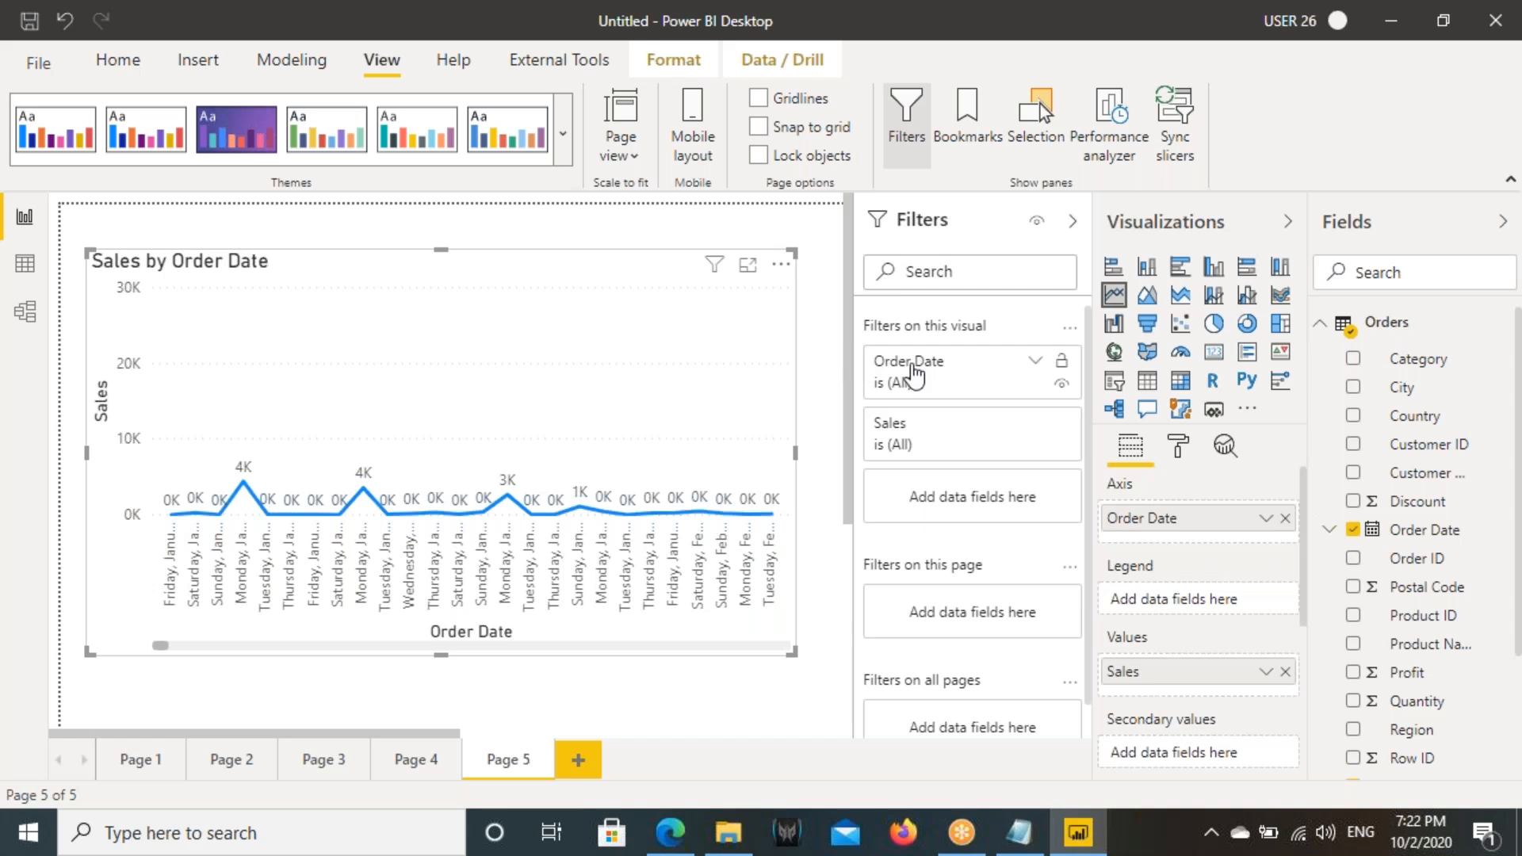
- Apply a Top N filter on Order Date to the line chart, showing the top 5 by Sales
click(1036, 365)
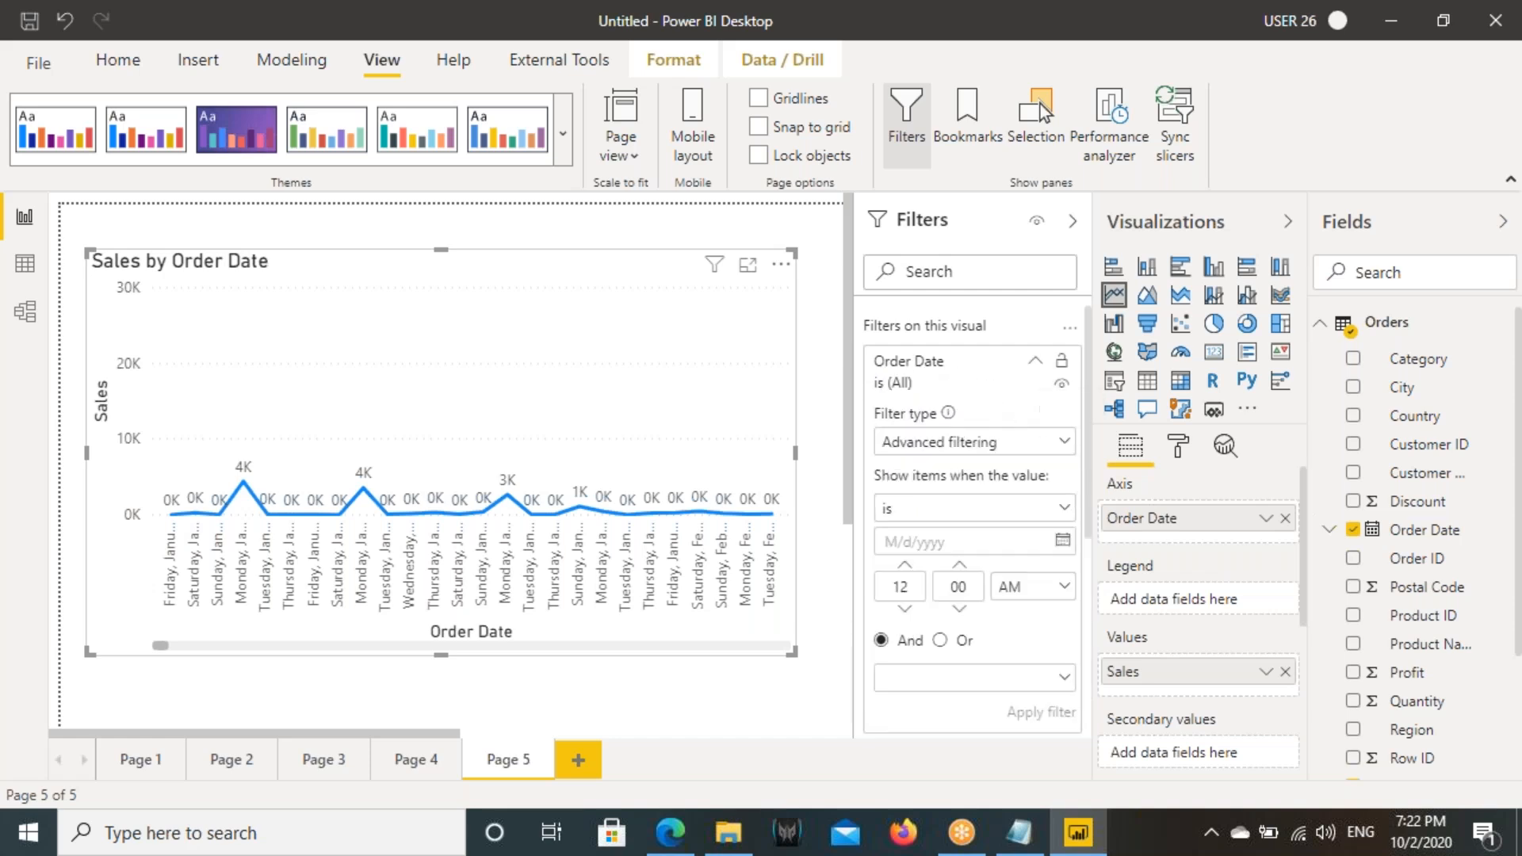
click(968, 453)
click(903, 587)
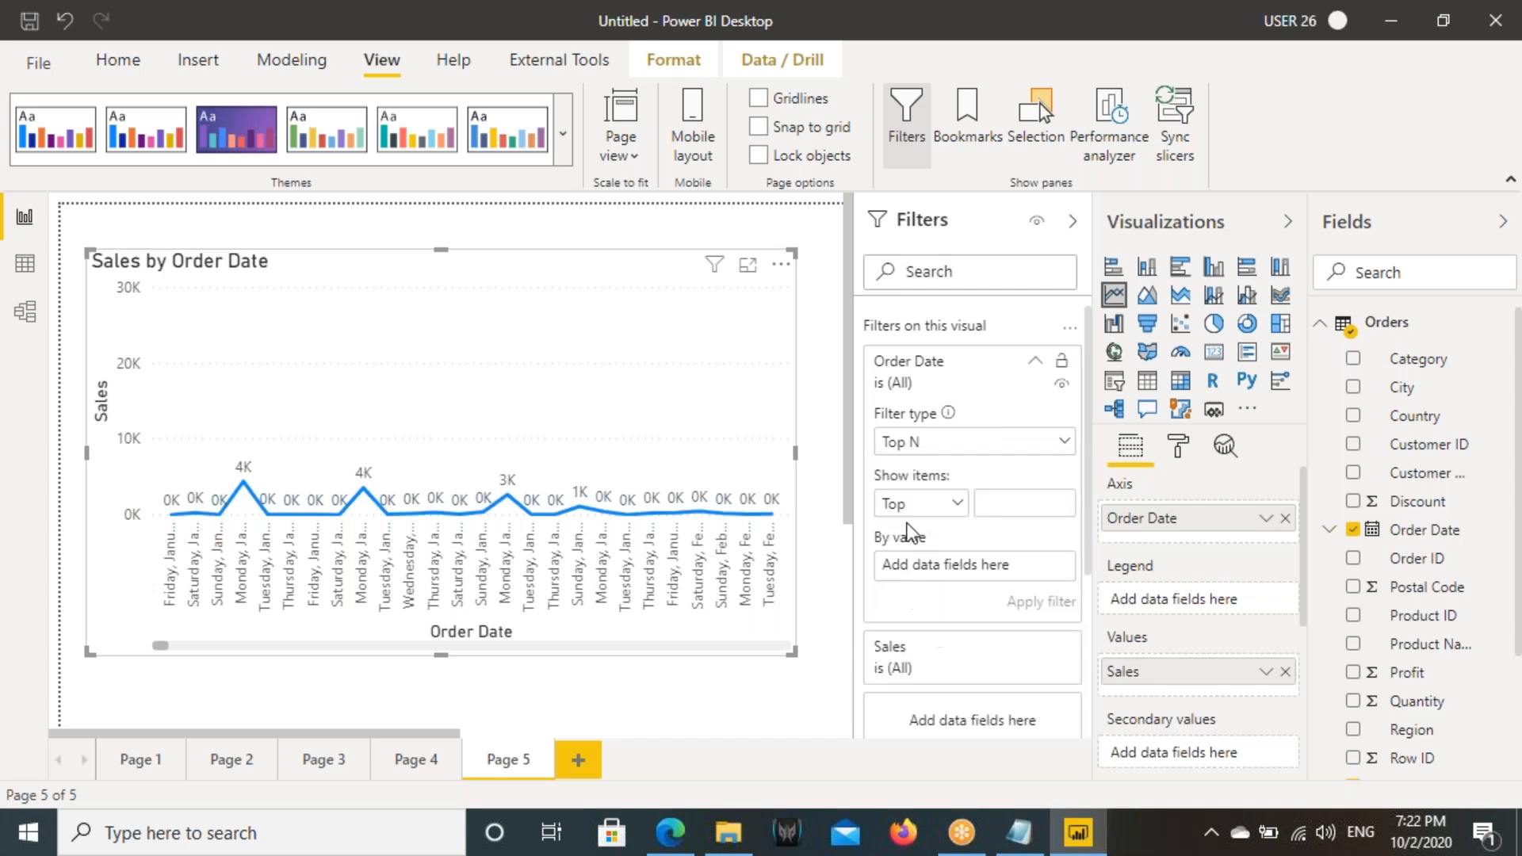
click(1011, 516)
scroll(1411, 642, down, 2)
drag(1301, 619, 992, 567)
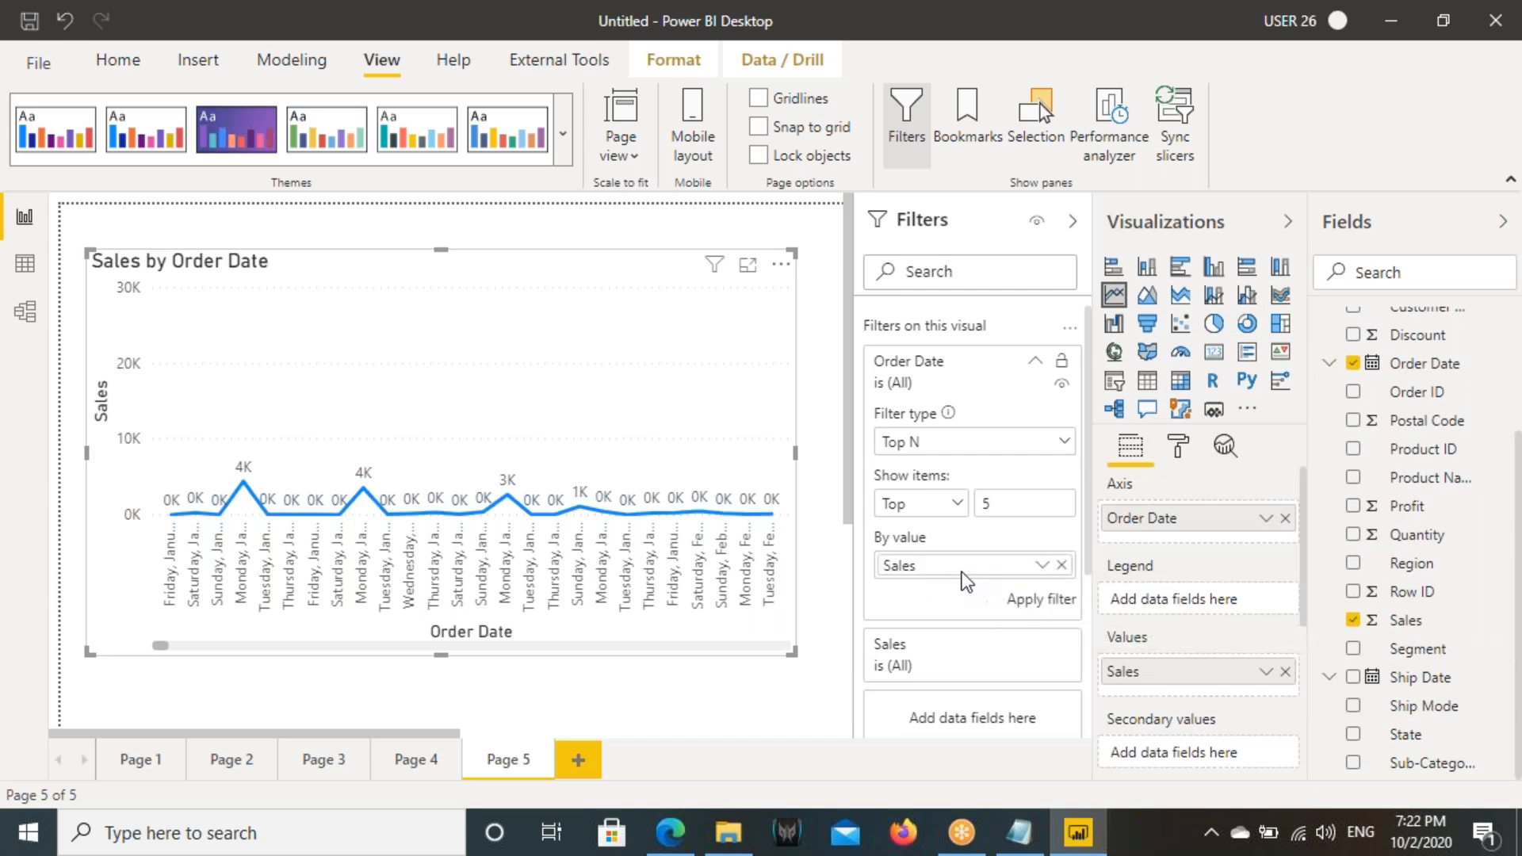
click(1040, 601)
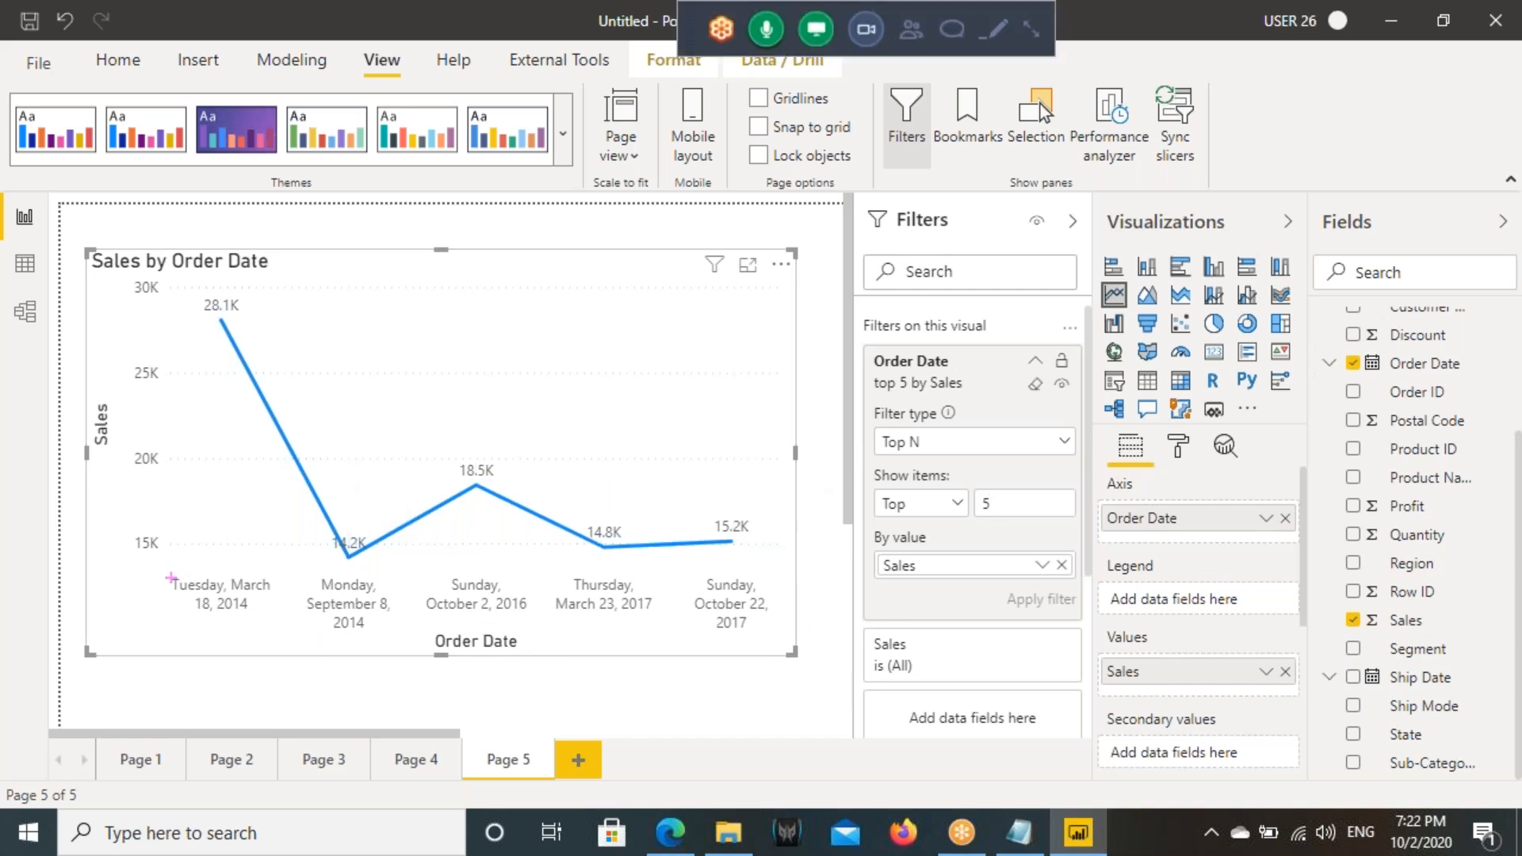
- Box and underline the Order Date axis labels with annotation marks, and clear them
mouse_move(159, 578)
mouse_down()
mouse_move(373, 631)
mouse_move(771, 636)
mouse_up()
drag(454, 328, 475, 452)
mouse_move(433, 405)
mouse_down()
mouse_move(487, 432)
mouse_move(517, 359)
mouse_up()
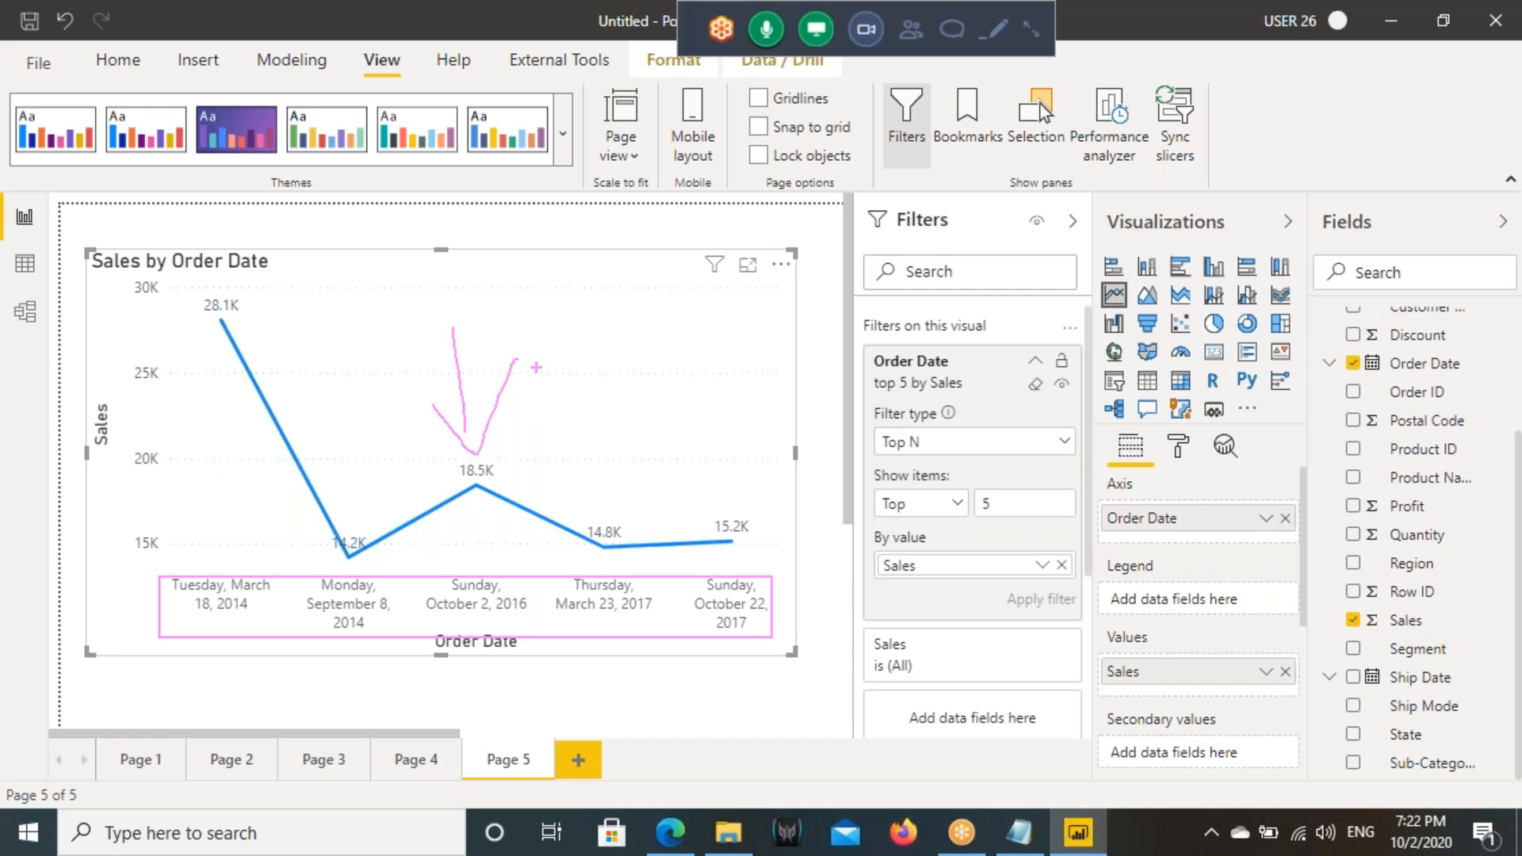
key(Escape)
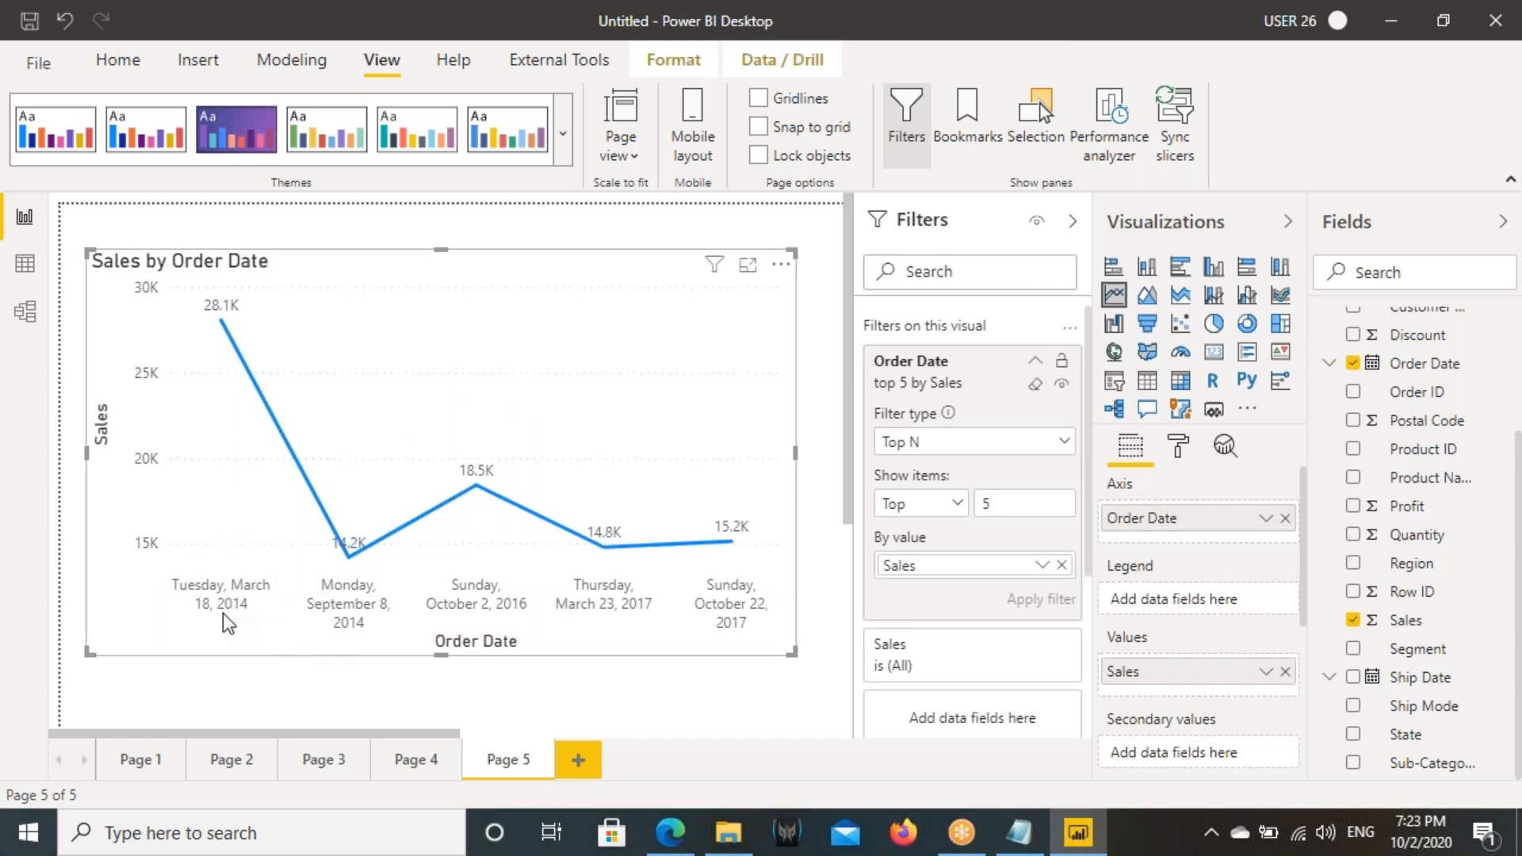
mouse_move(170, 572)
mouse_down()
mouse_move(592, 638)
mouse_move(789, 638)
mouse_up()
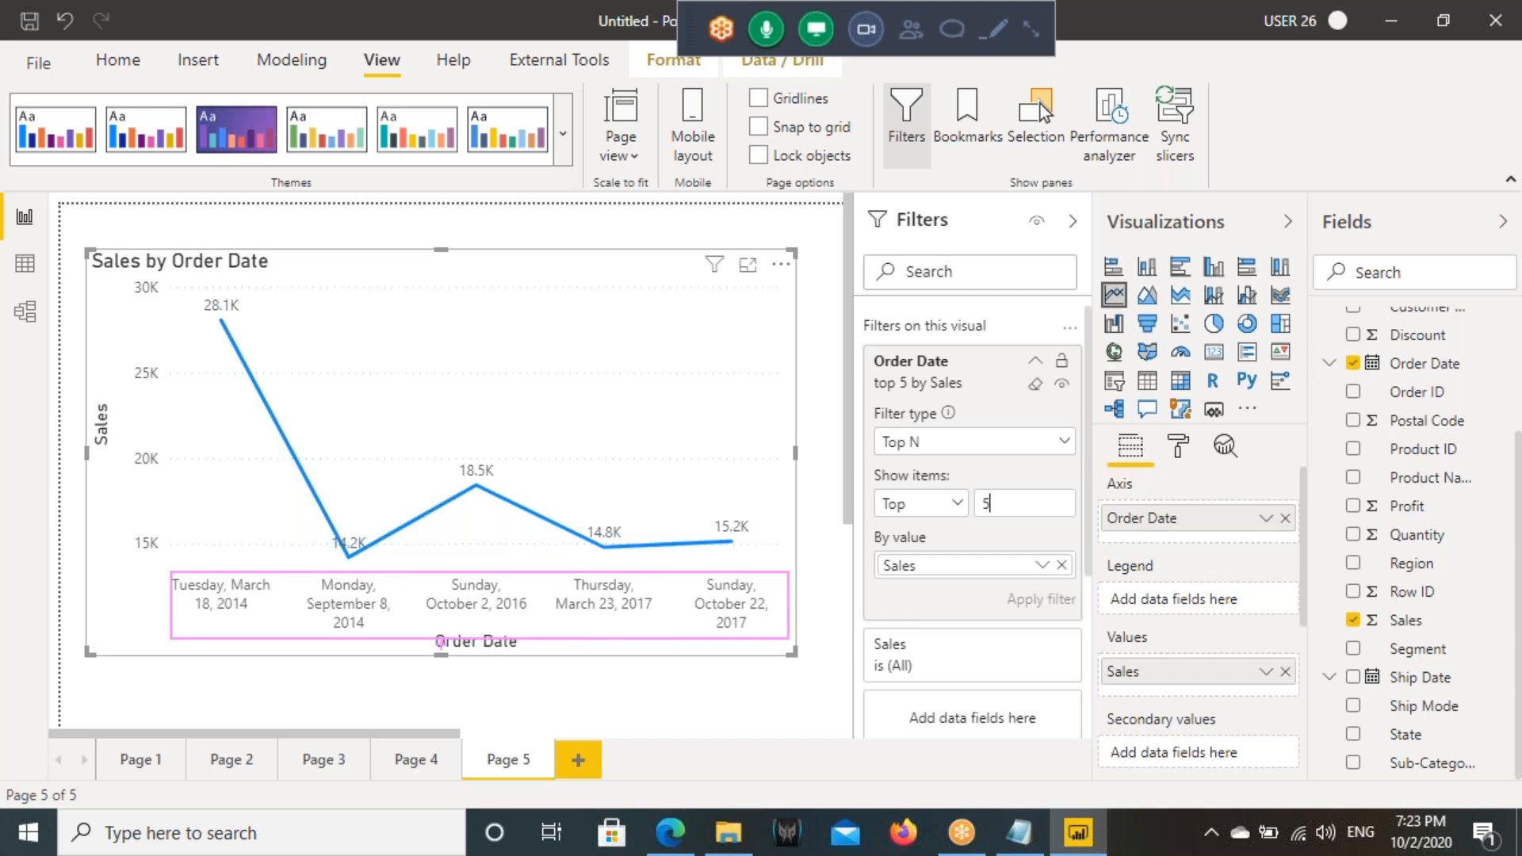
drag(141, 670, 315, 656)
drag(190, 611, 258, 610)
drag(704, 609, 788, 610)
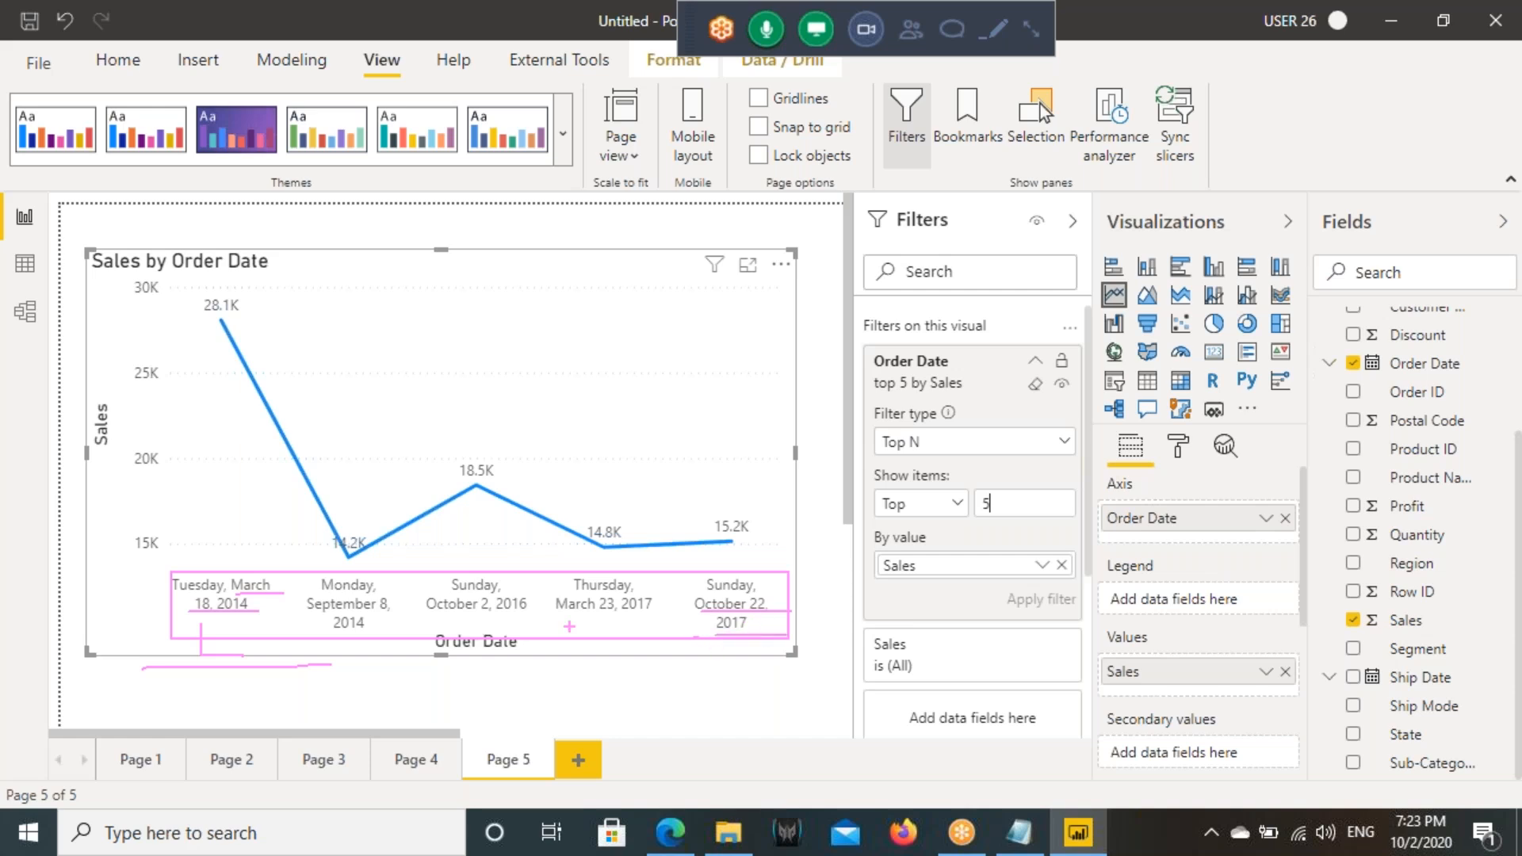
drag(140, 617, 718, 616)
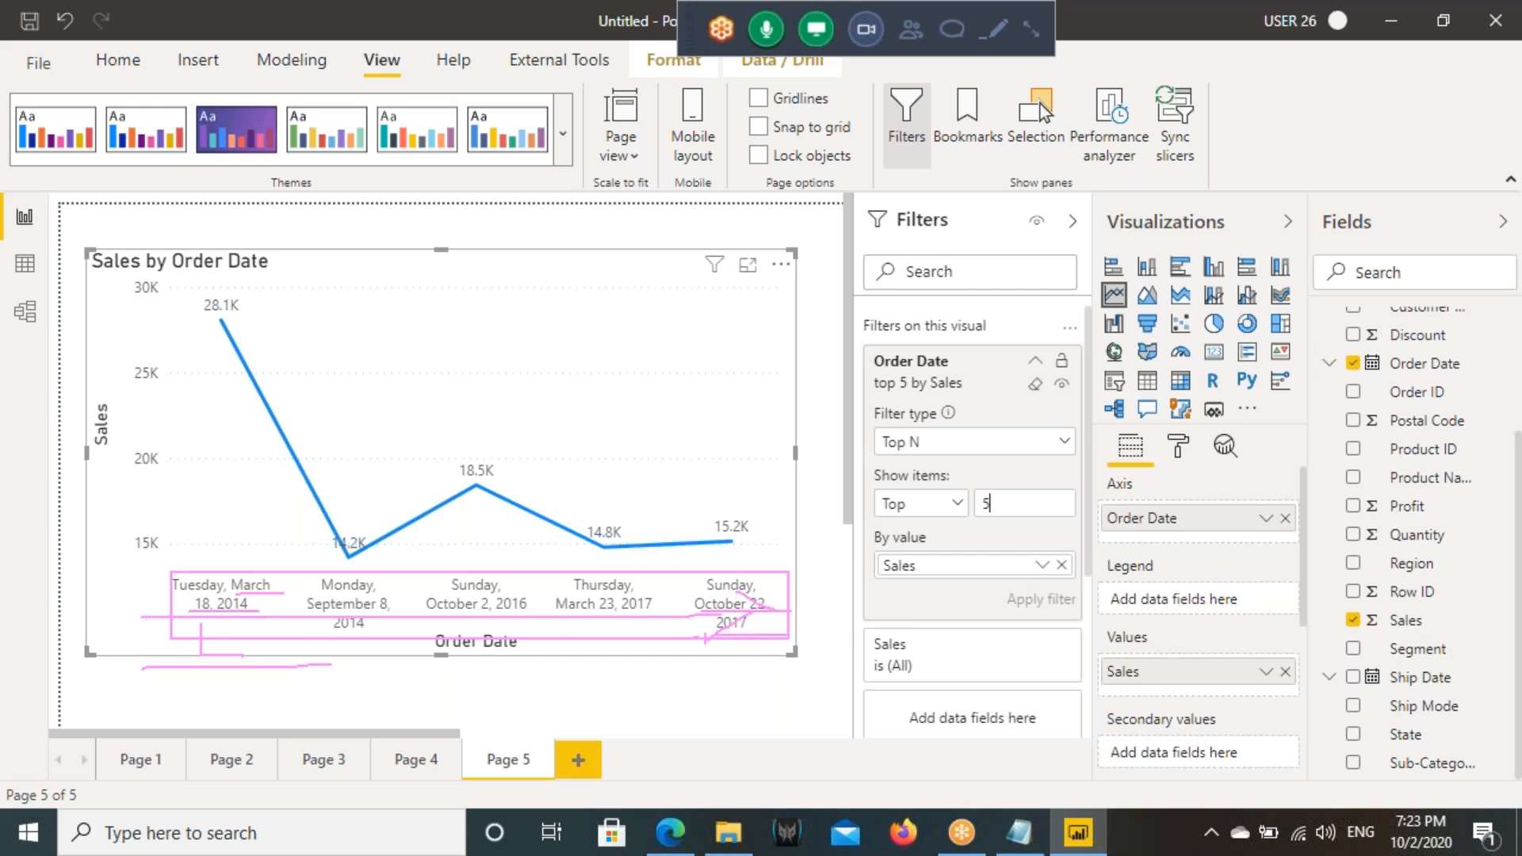
key(Escape)
- Sort the line chart by Sales in descending order
click(781, 264)
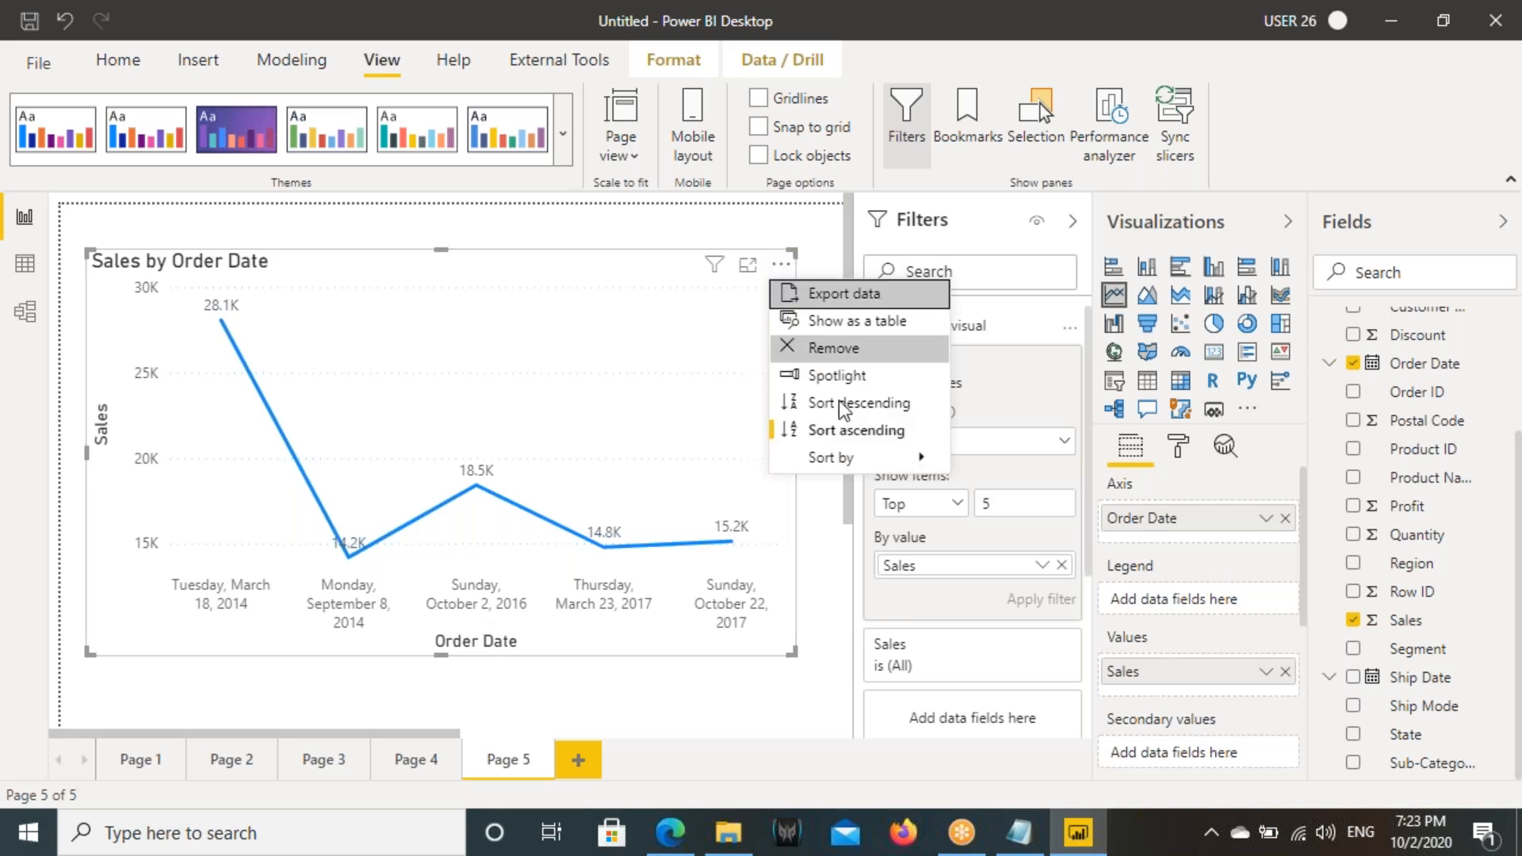
mouse_move(929, 457)
click(1012, 486)
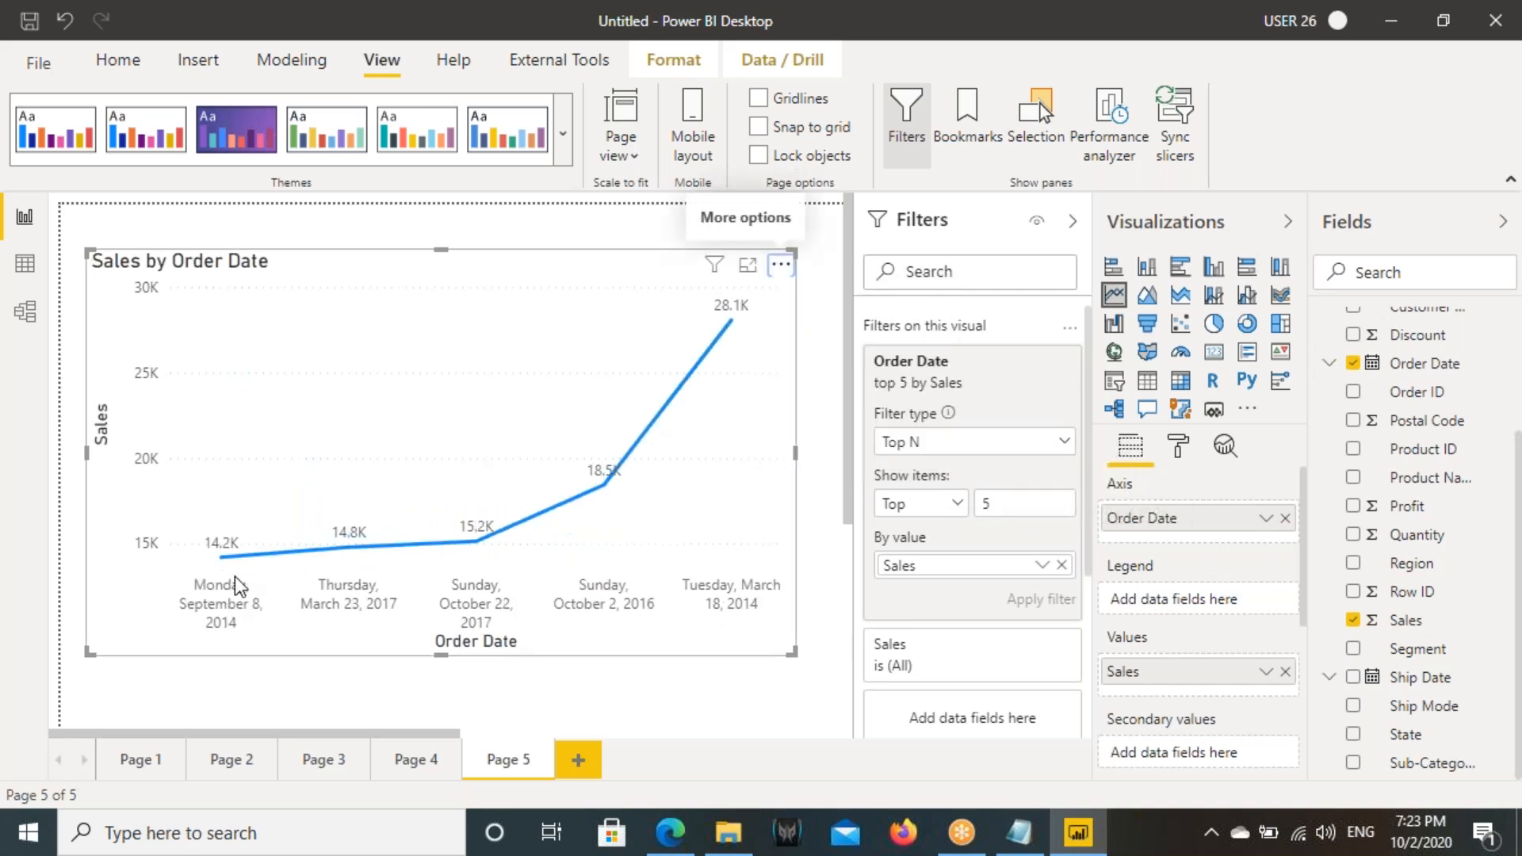
click(781, 264)
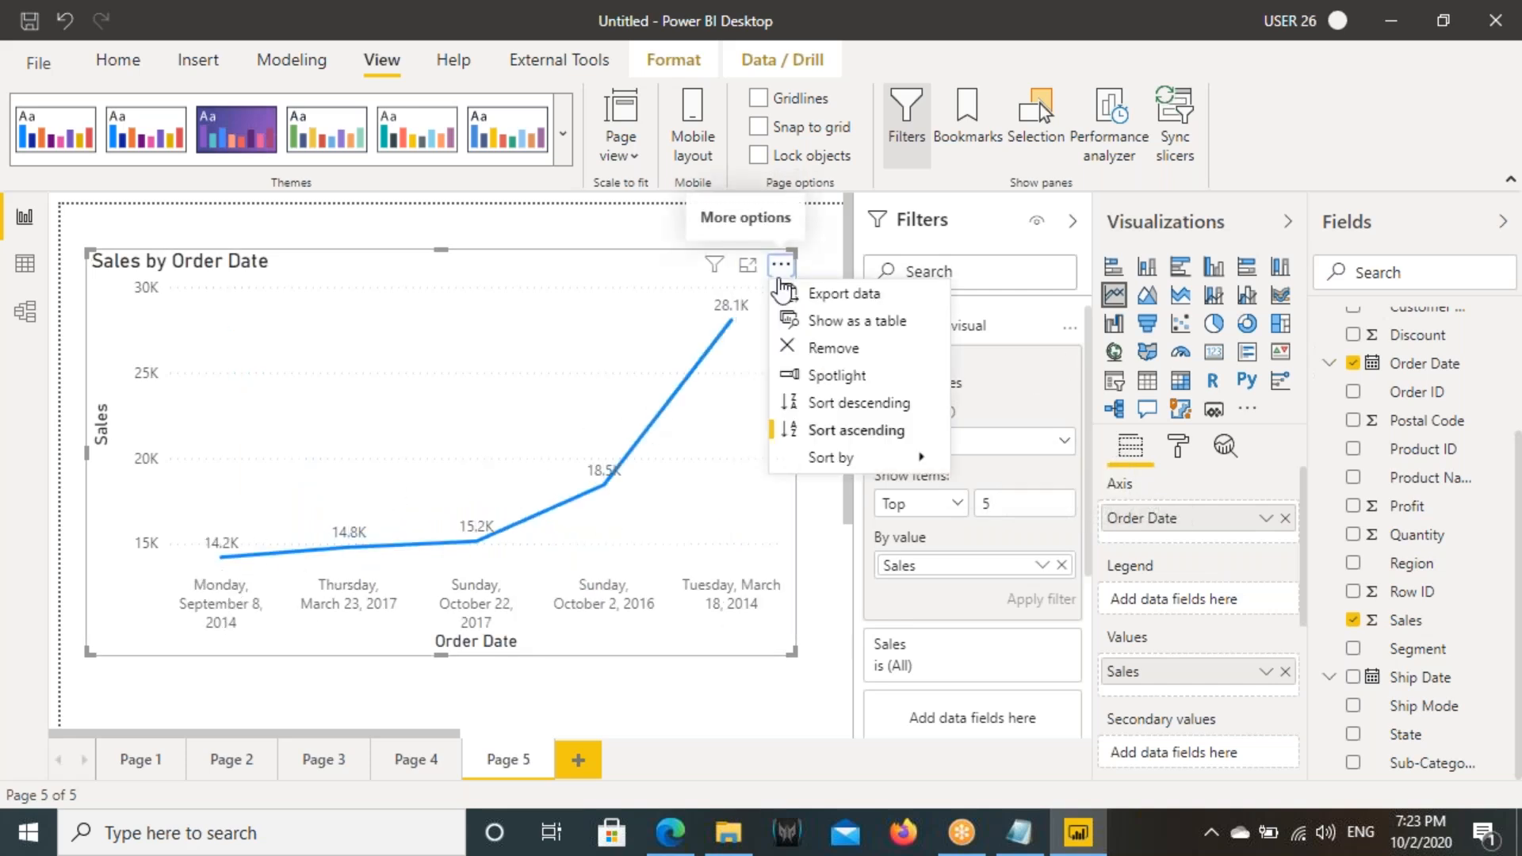
click(864, 403)
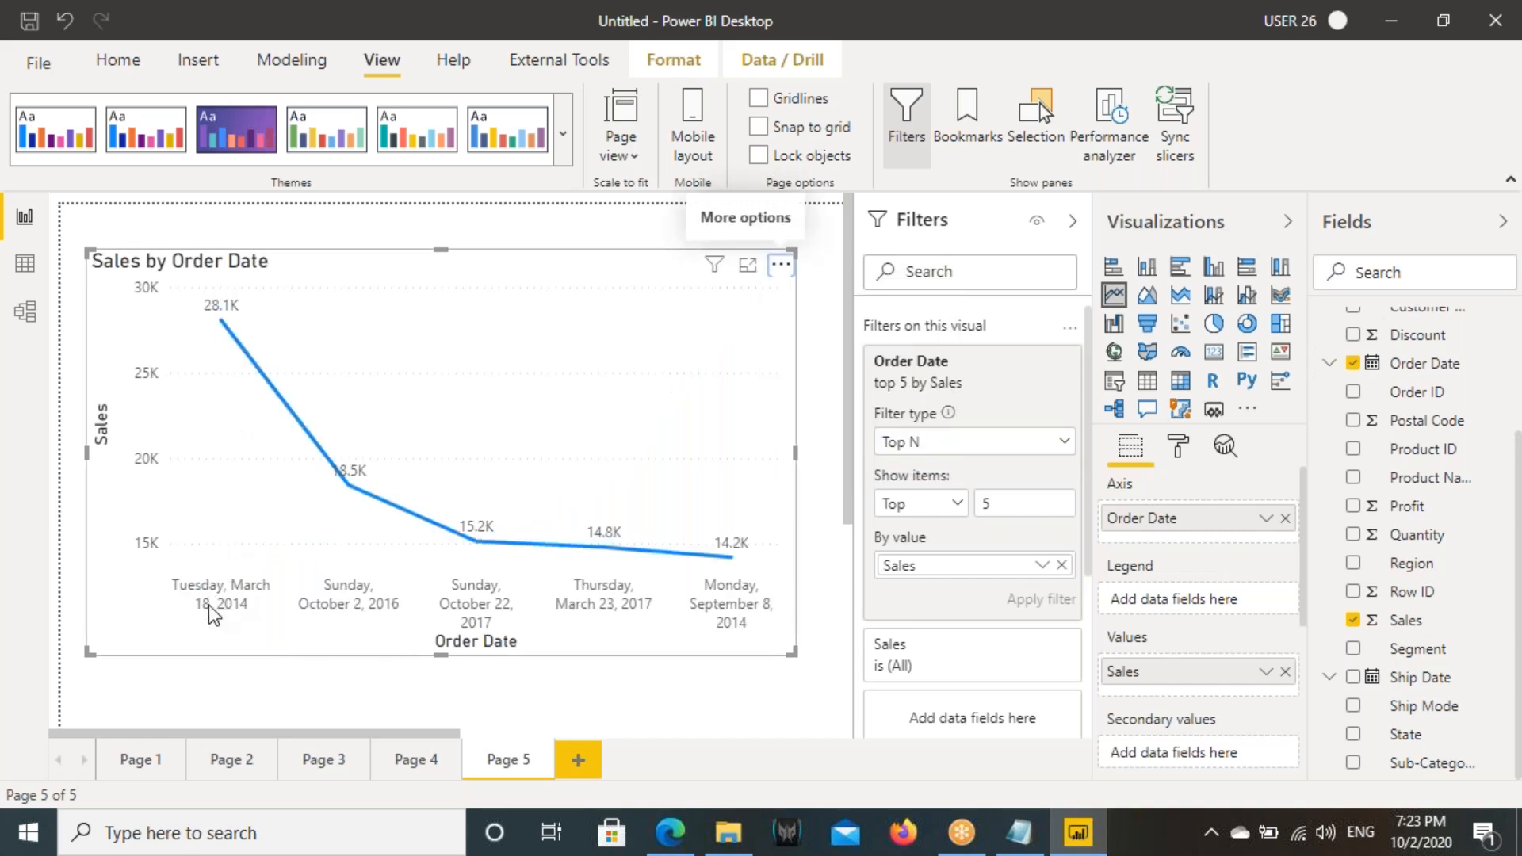
- Mark the highest Sales point and the first three dates on the chart, and clear the marks
drag(170, 579, 277, 624)
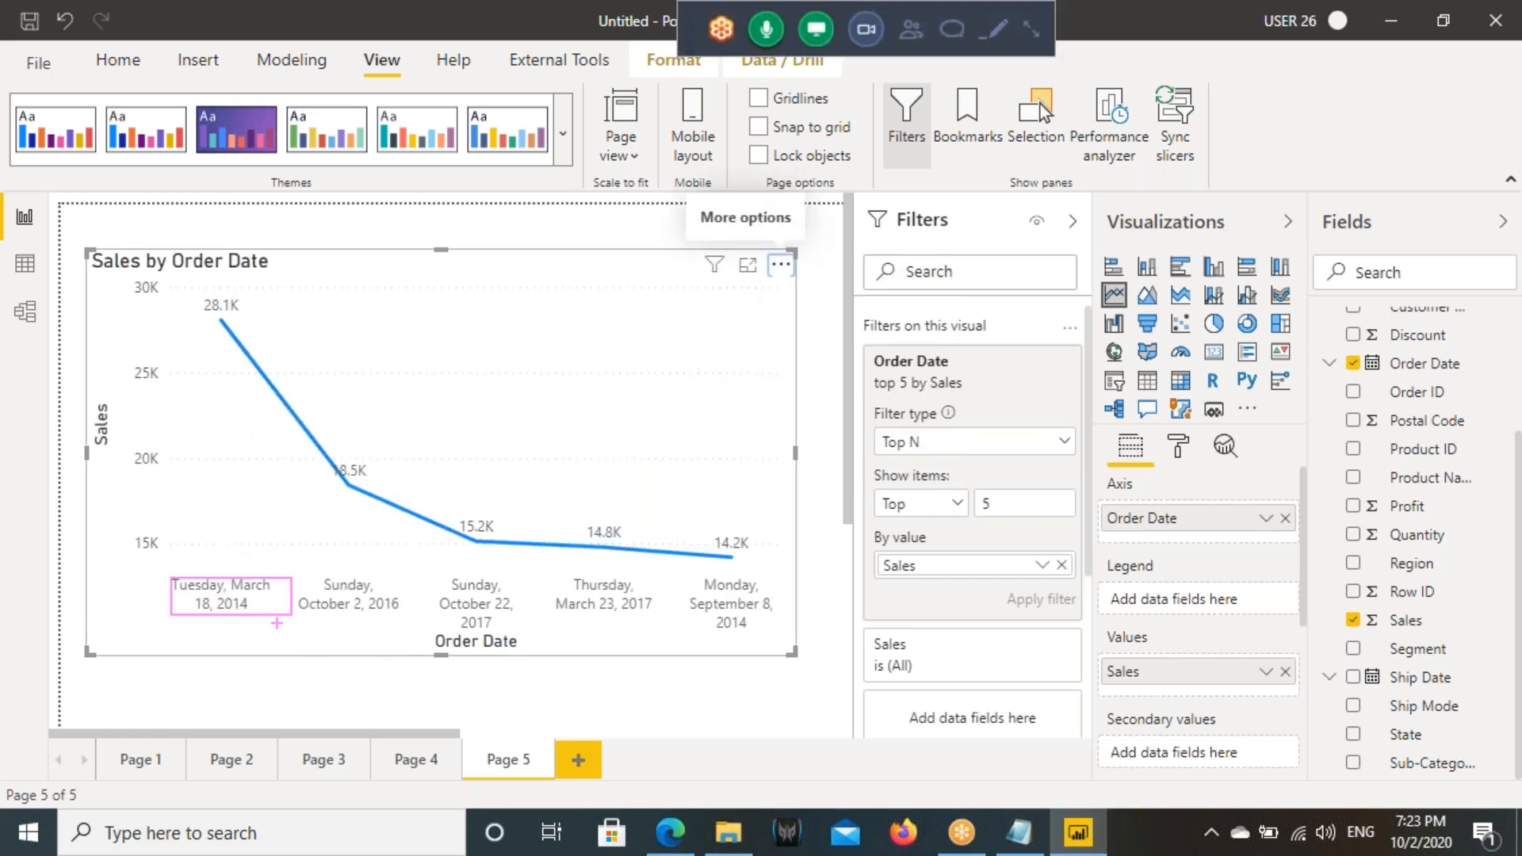
mouse_move(245, 275)
mouse_down()
mouse_move(262, 322)
mouse_move(187, 277)
mouse_up()
mouse_move(405, 603)
mouse_down()
mouse_move(362, 587)
mouse_move(359, 630)
mouse_move(374, 558)
mouse_up()
mouse_move(533, 612)
mouse_down()
mouse_move(449, 596)
mouse_move(497, 626)
mouse_move(526, 593)
mouse_up()
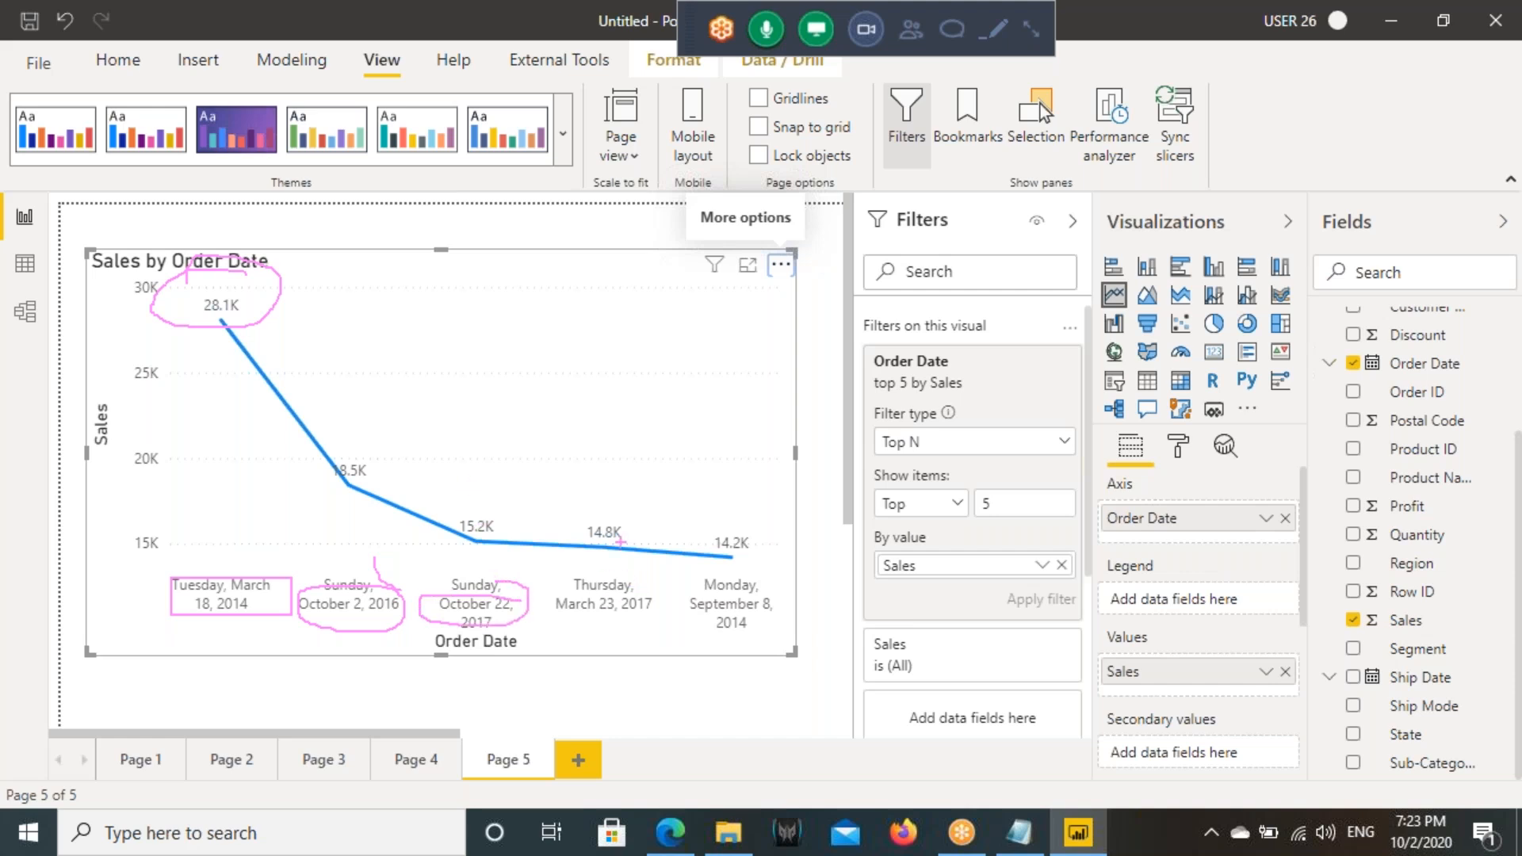
key(Escape)
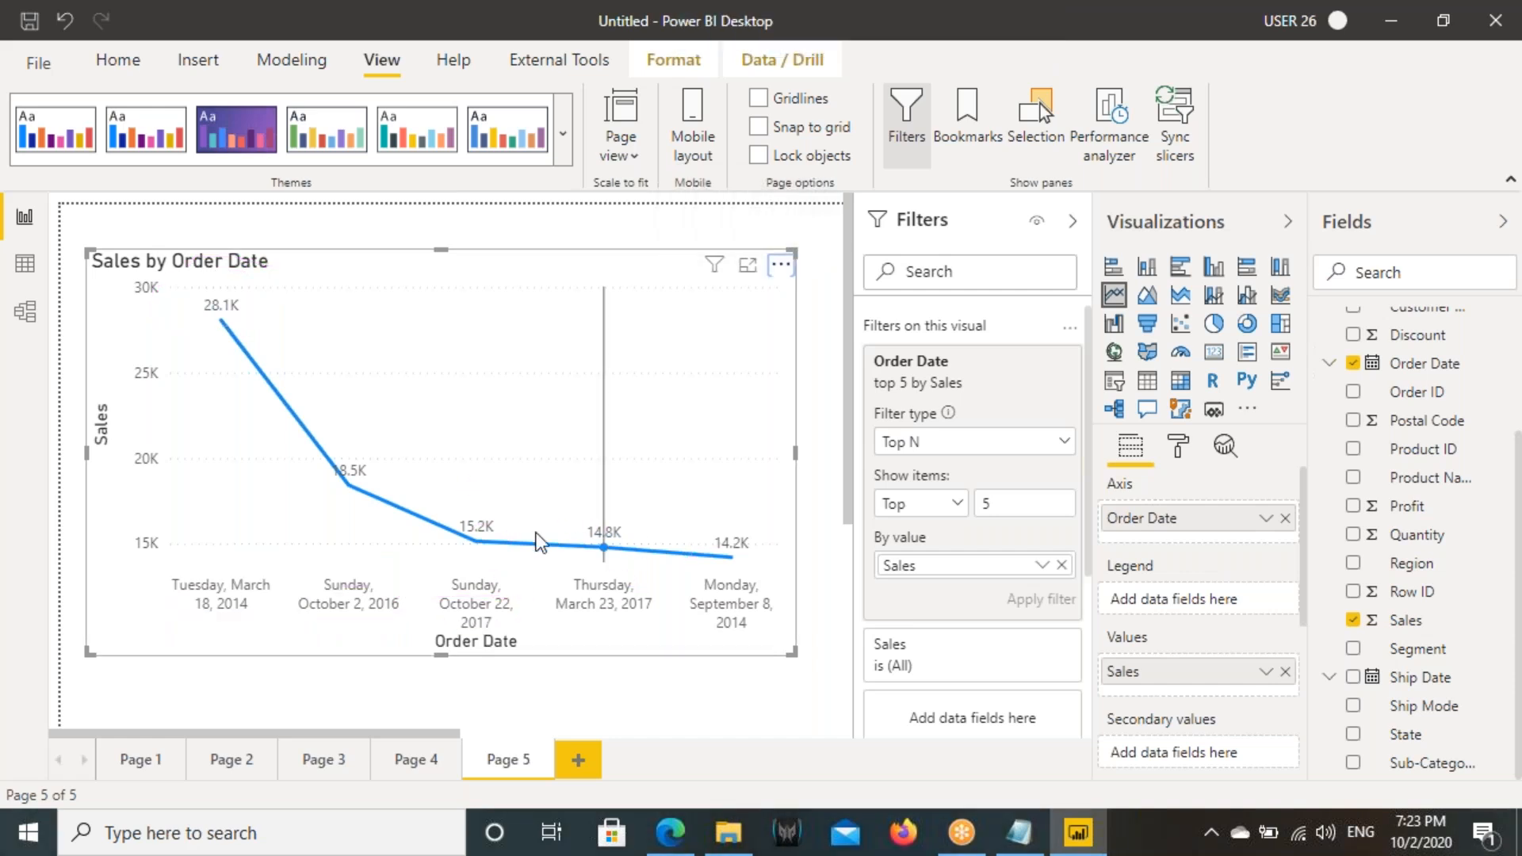
- Switch the Order Date Top N filter to show the bottom 5 by Sales and apply it
click(953, 504)
click(904, 564)
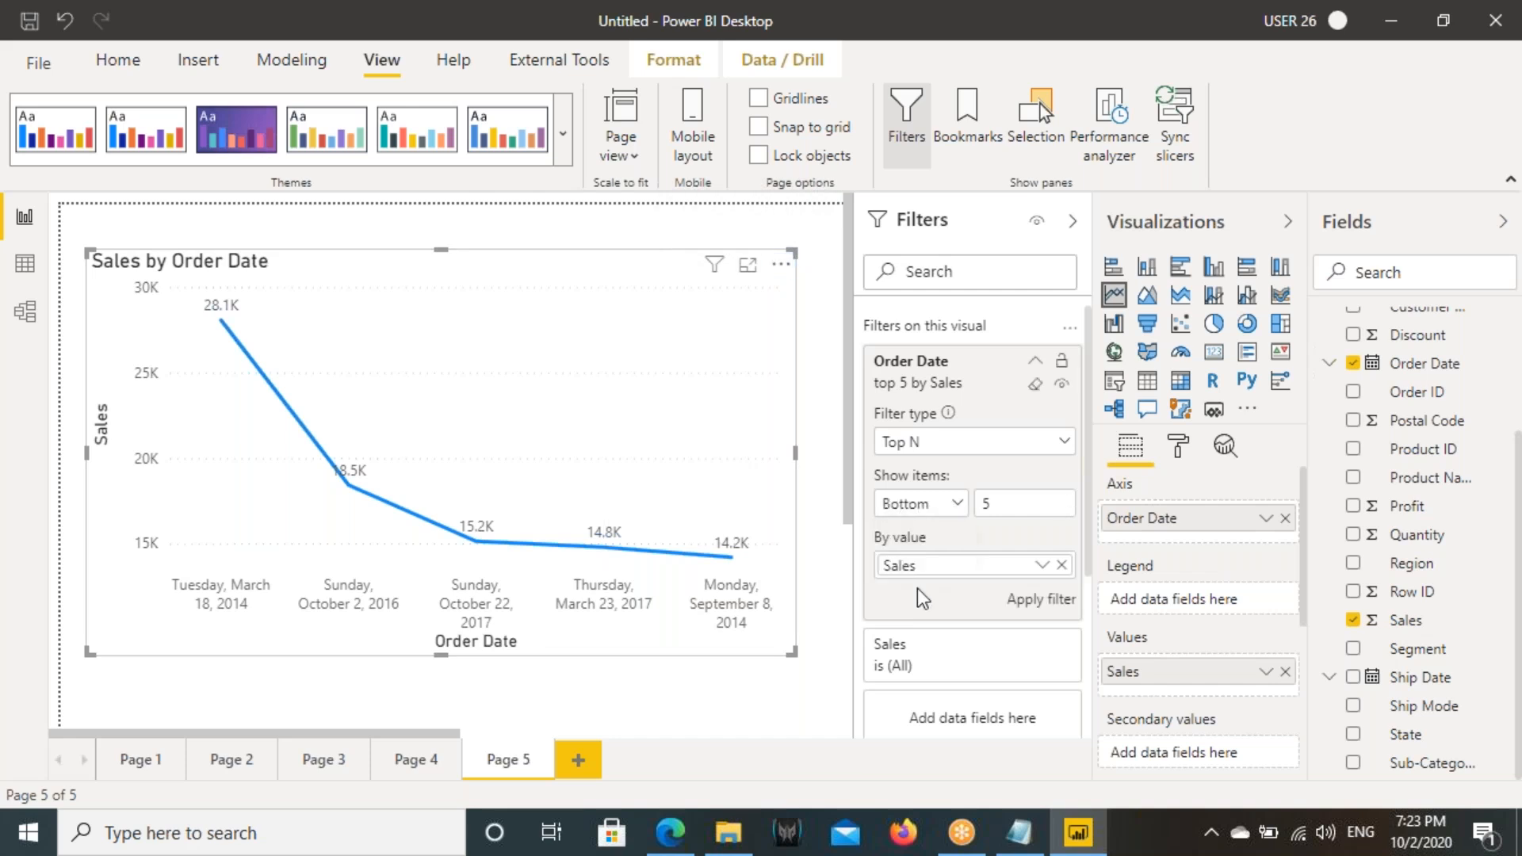
click(1041, 599)
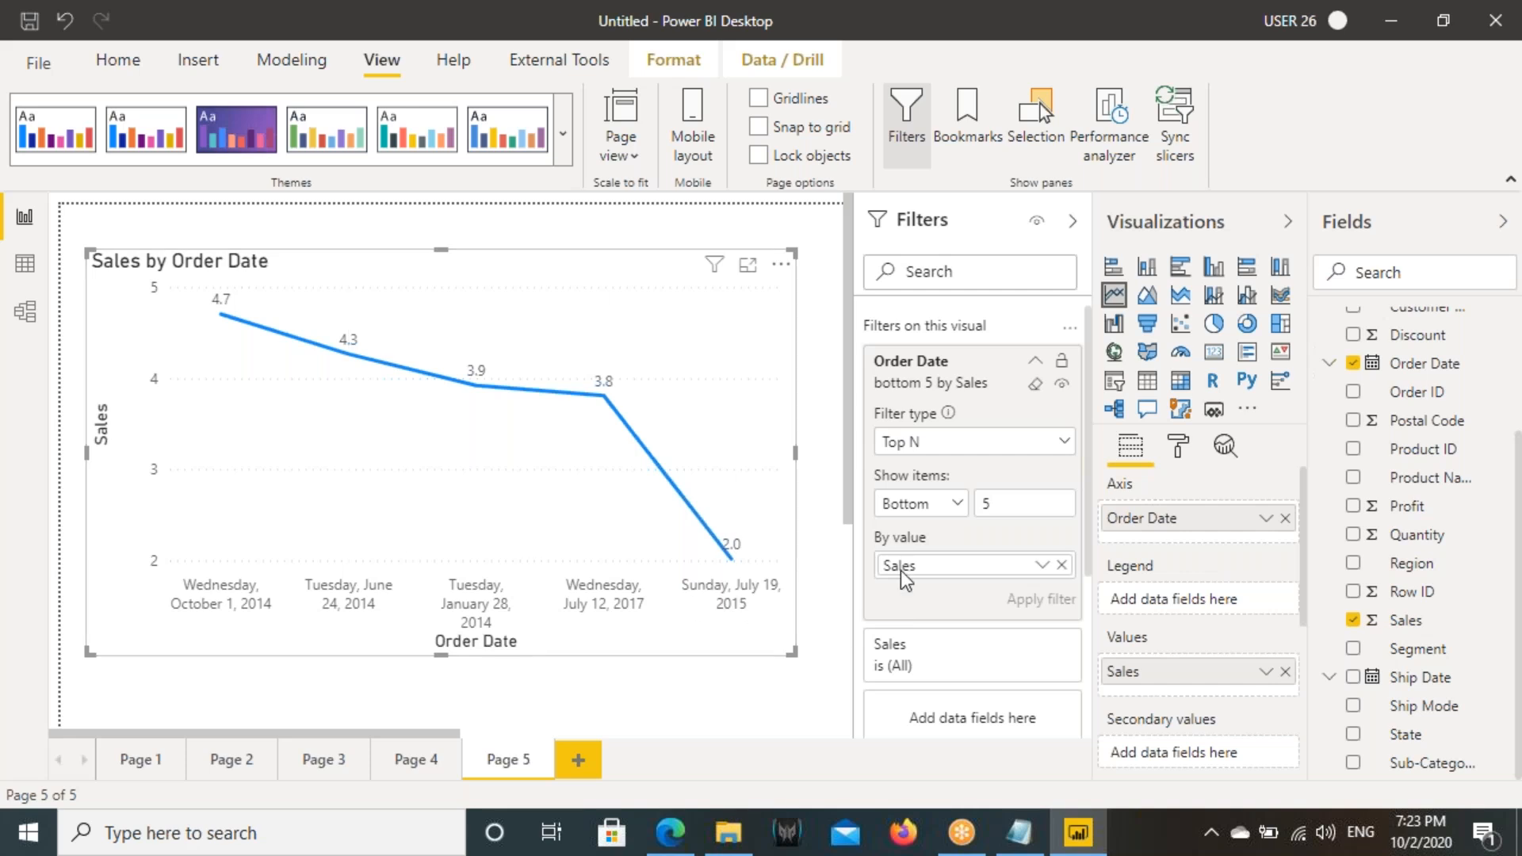
- Review the filter types on Page 5, add another report page, and change its page view
click(943, 444)
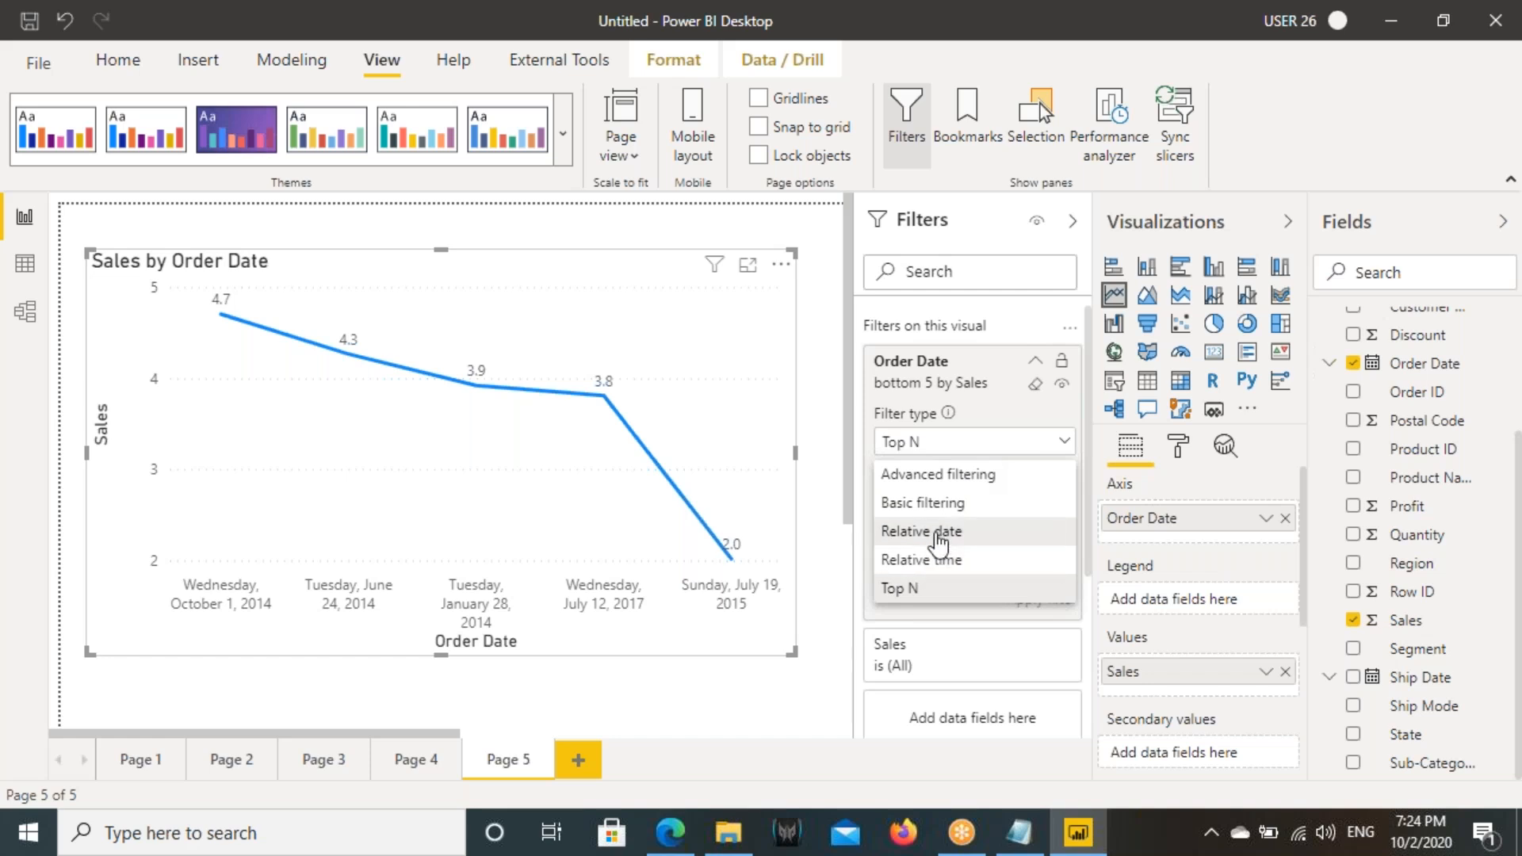
click(593, 769)
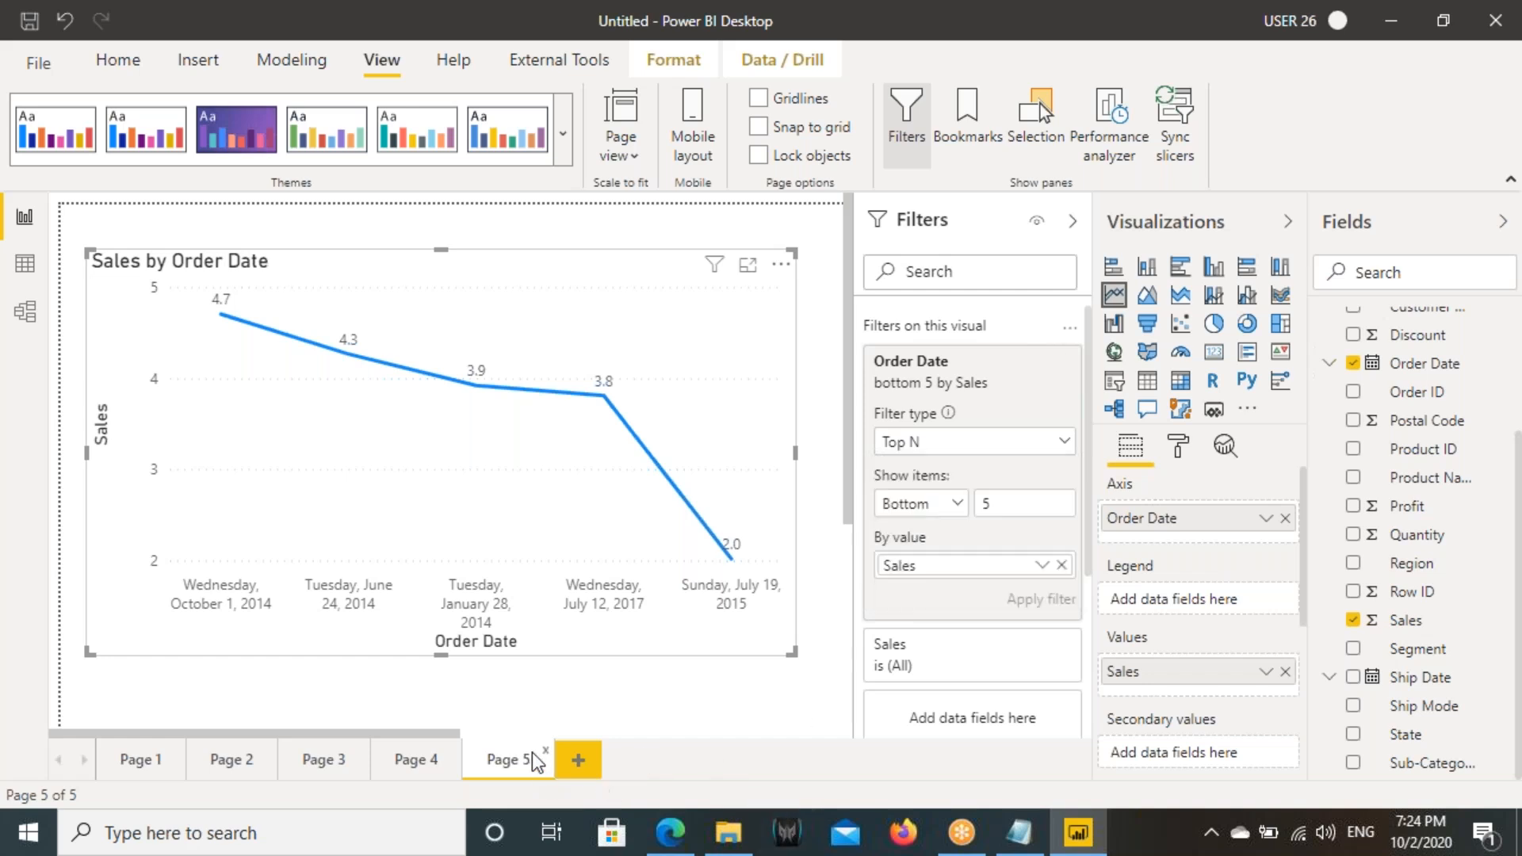
click(578, 760)
click(634, 154)
click(674, 268)
- Switch to Notepad and add the line "When Ever I Open the Visuals I Need to Last 3 Days in the Visuals" below the date conditions
click(1019, 833)
click(594, 382)
key(Return)
key(Return)
text(Wh)
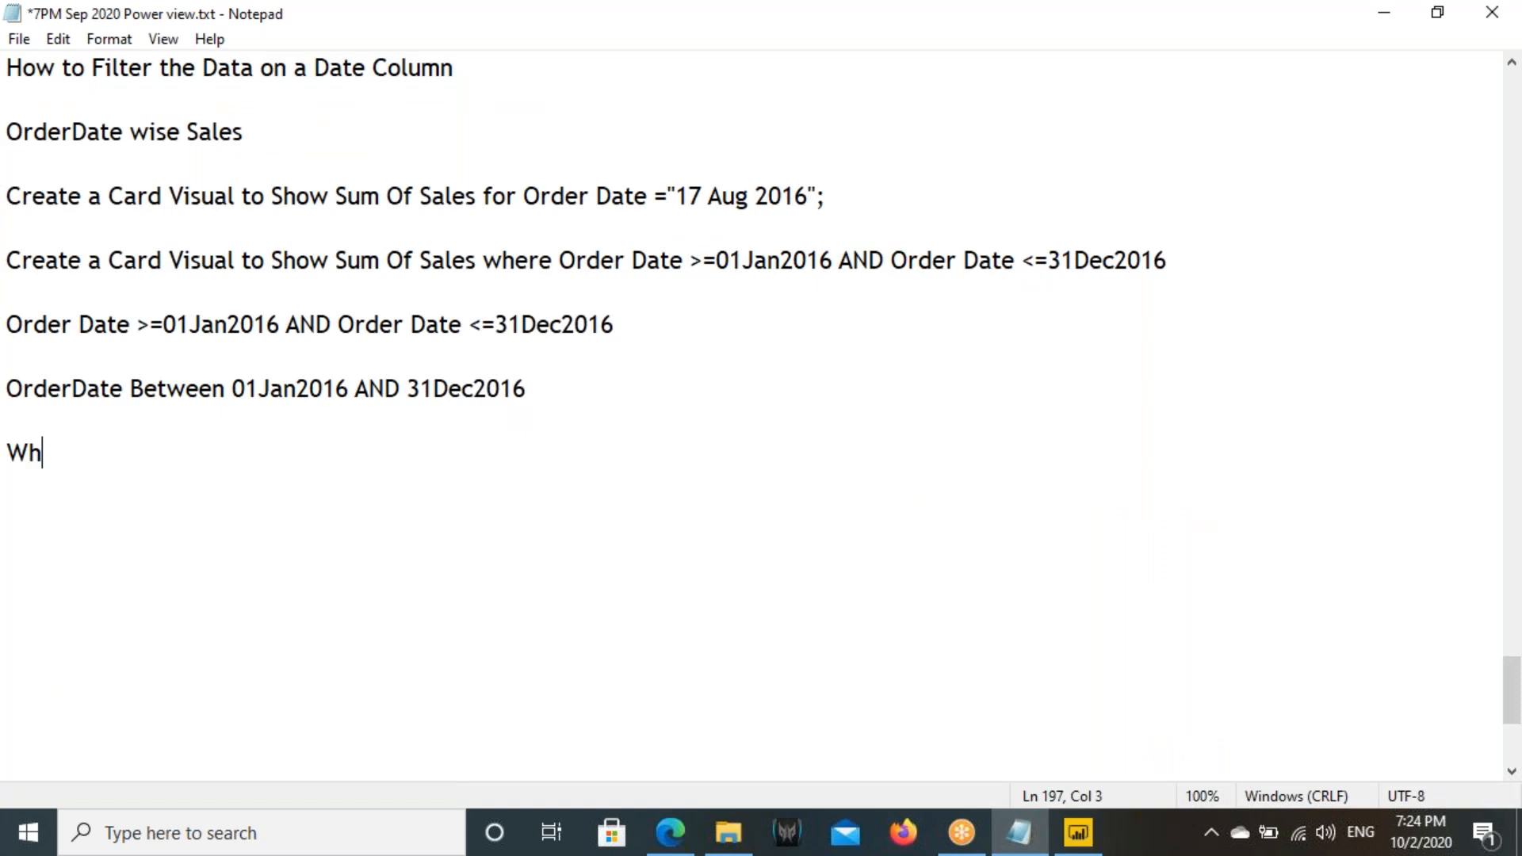
text(en Ever )
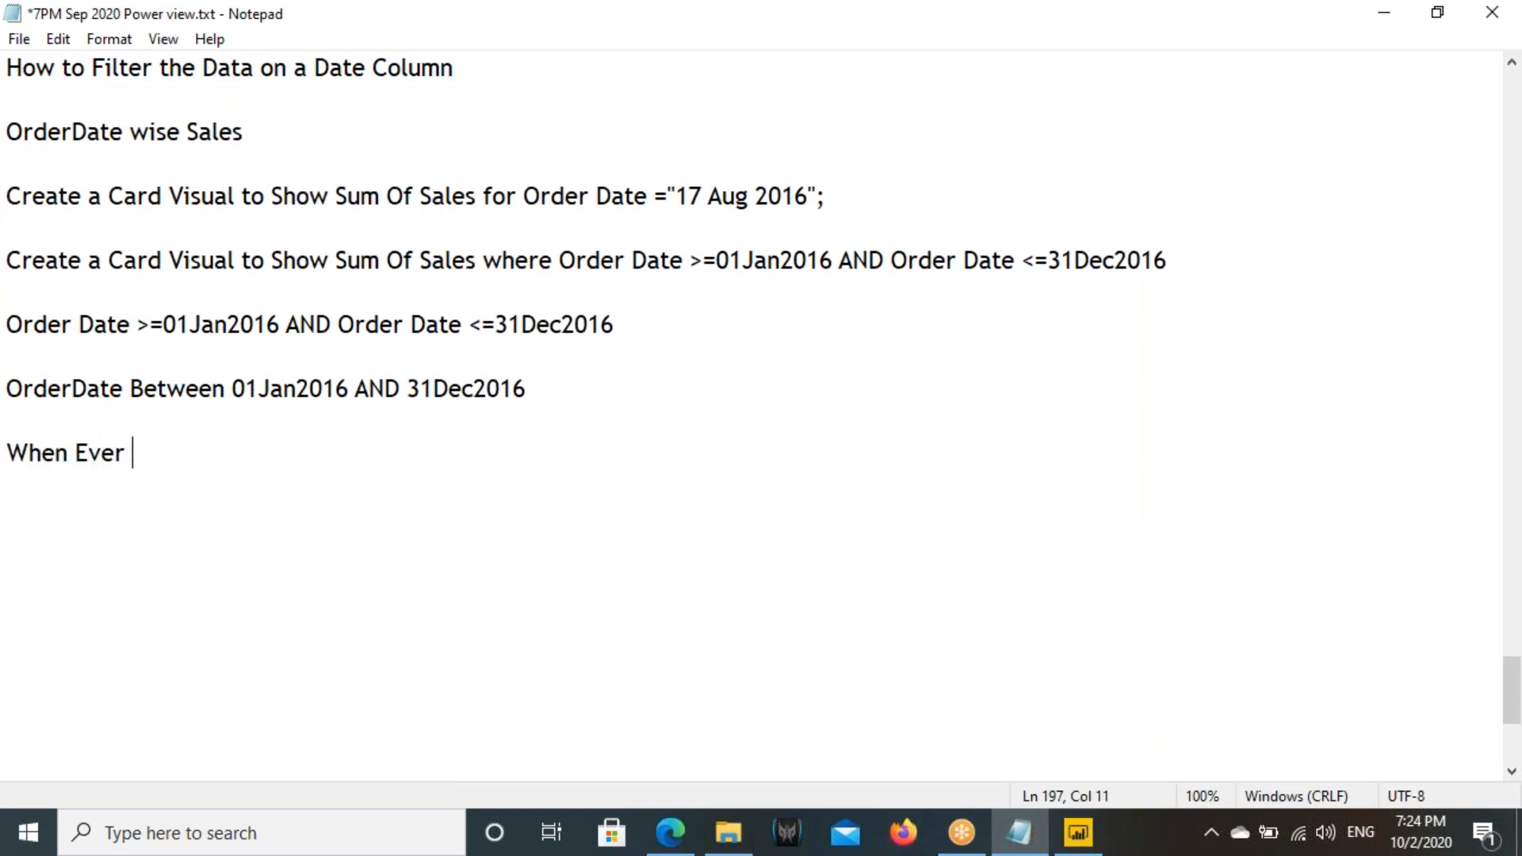
text(I Open t)
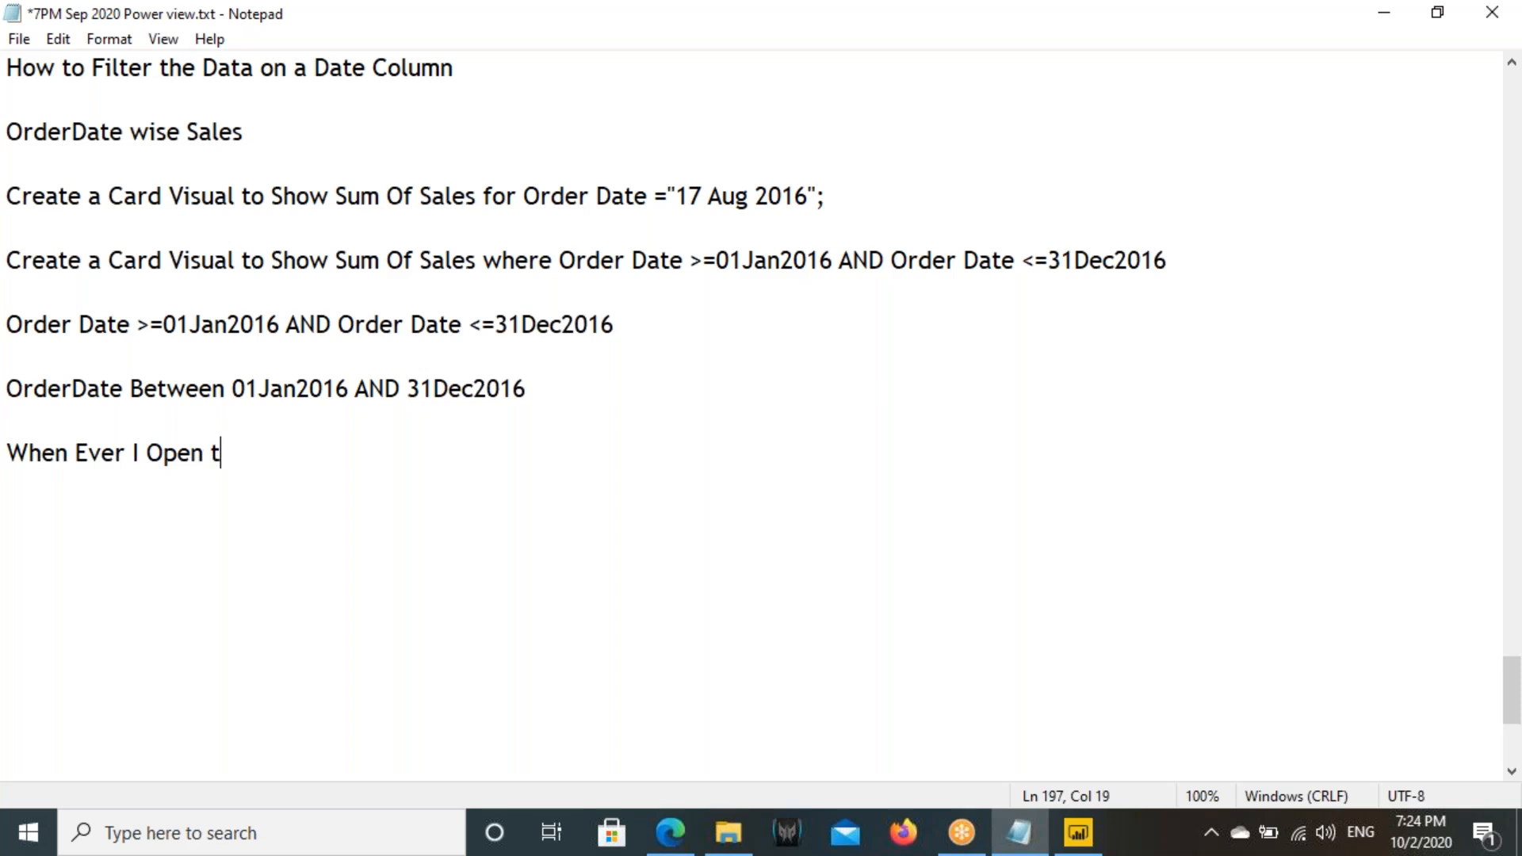
text(he Visuals )
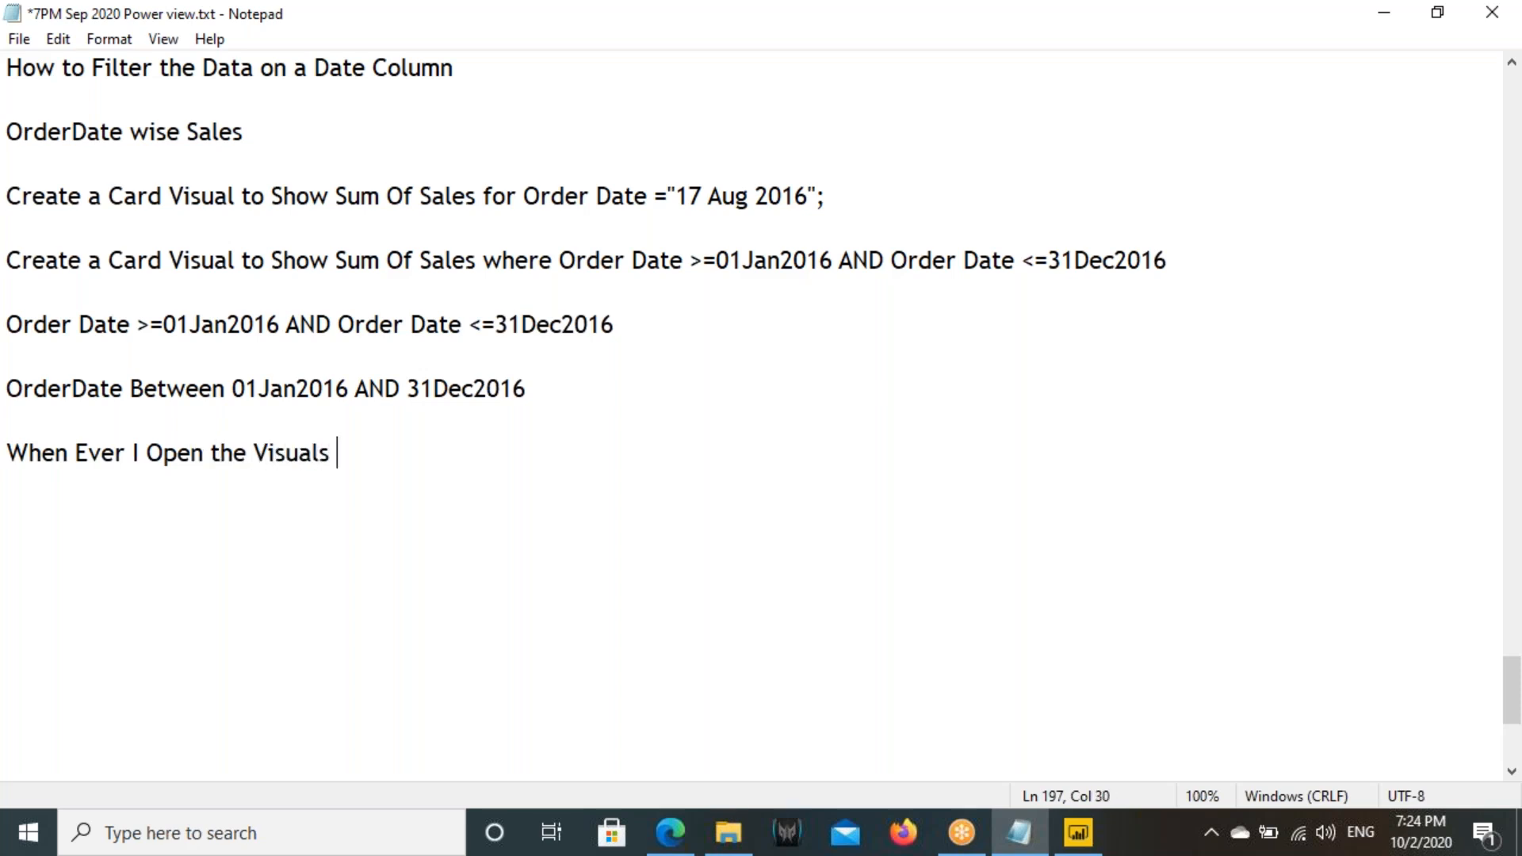
text(I Need t)
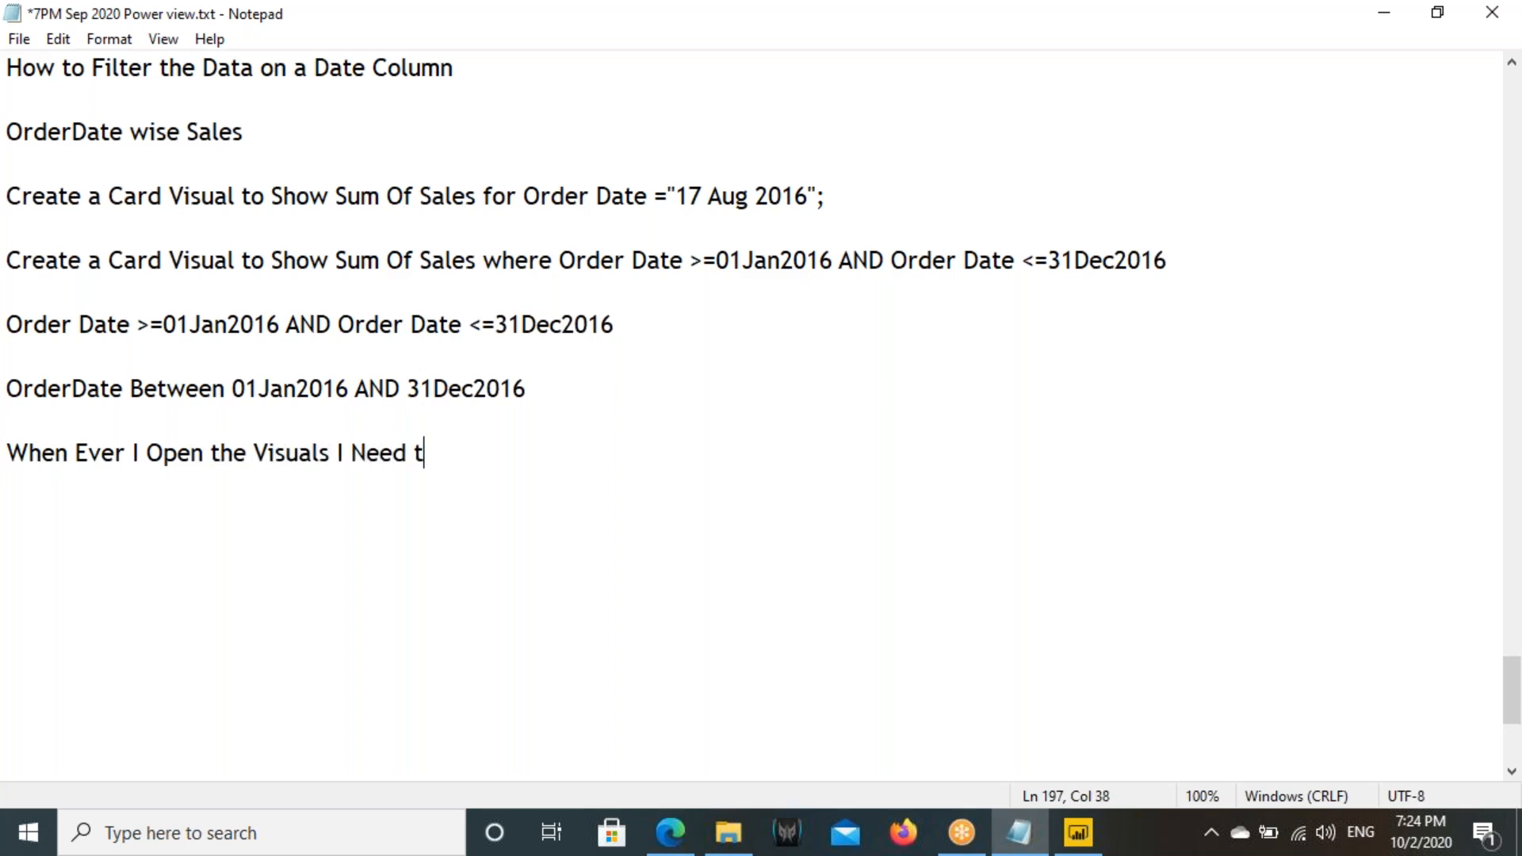
text(o Last 3)
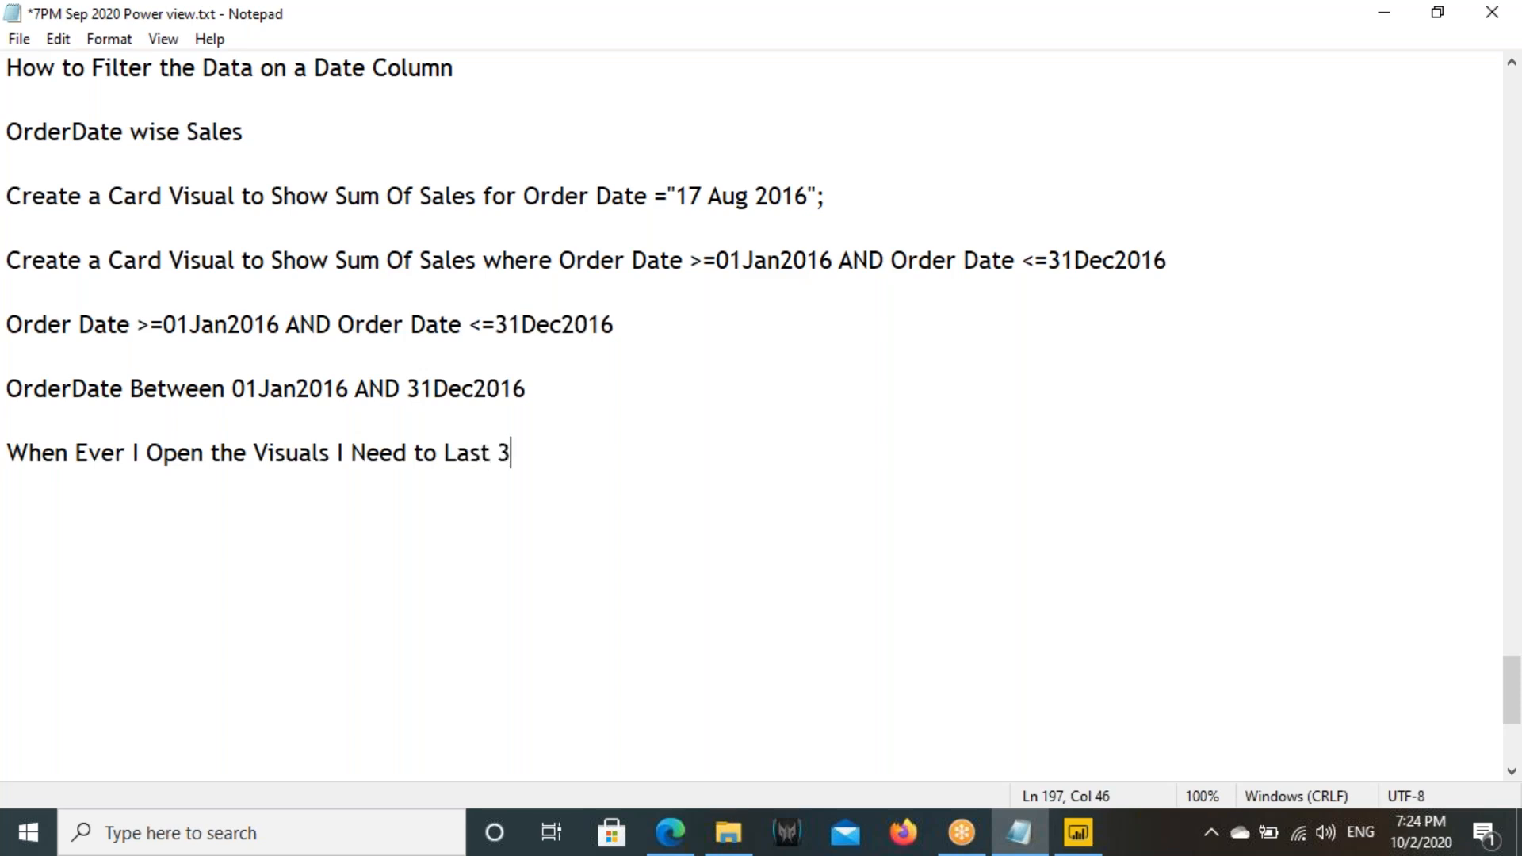
text( Days in the Vis)
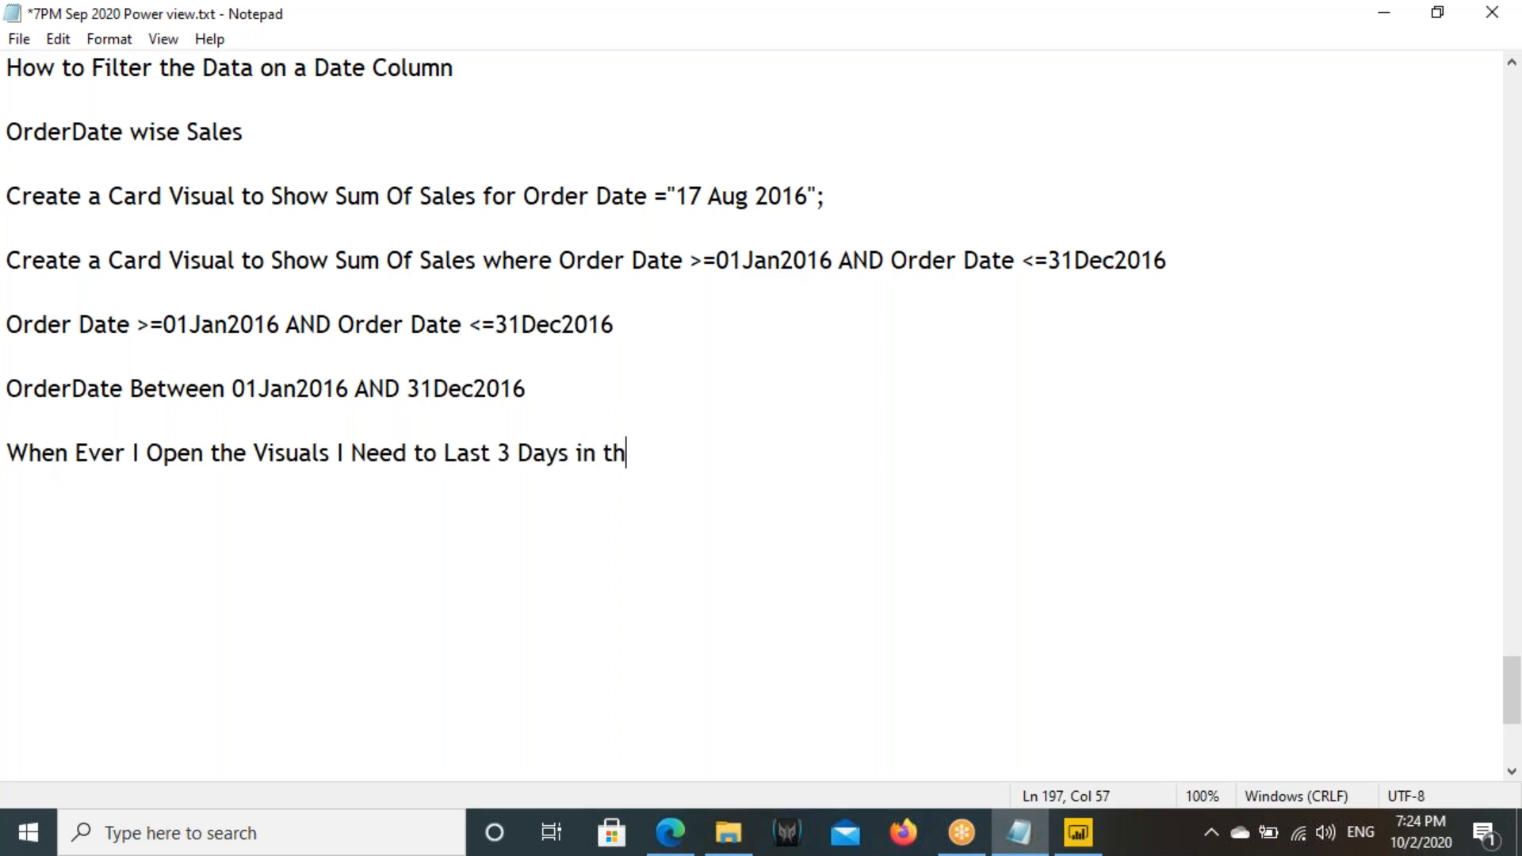
text(uals)
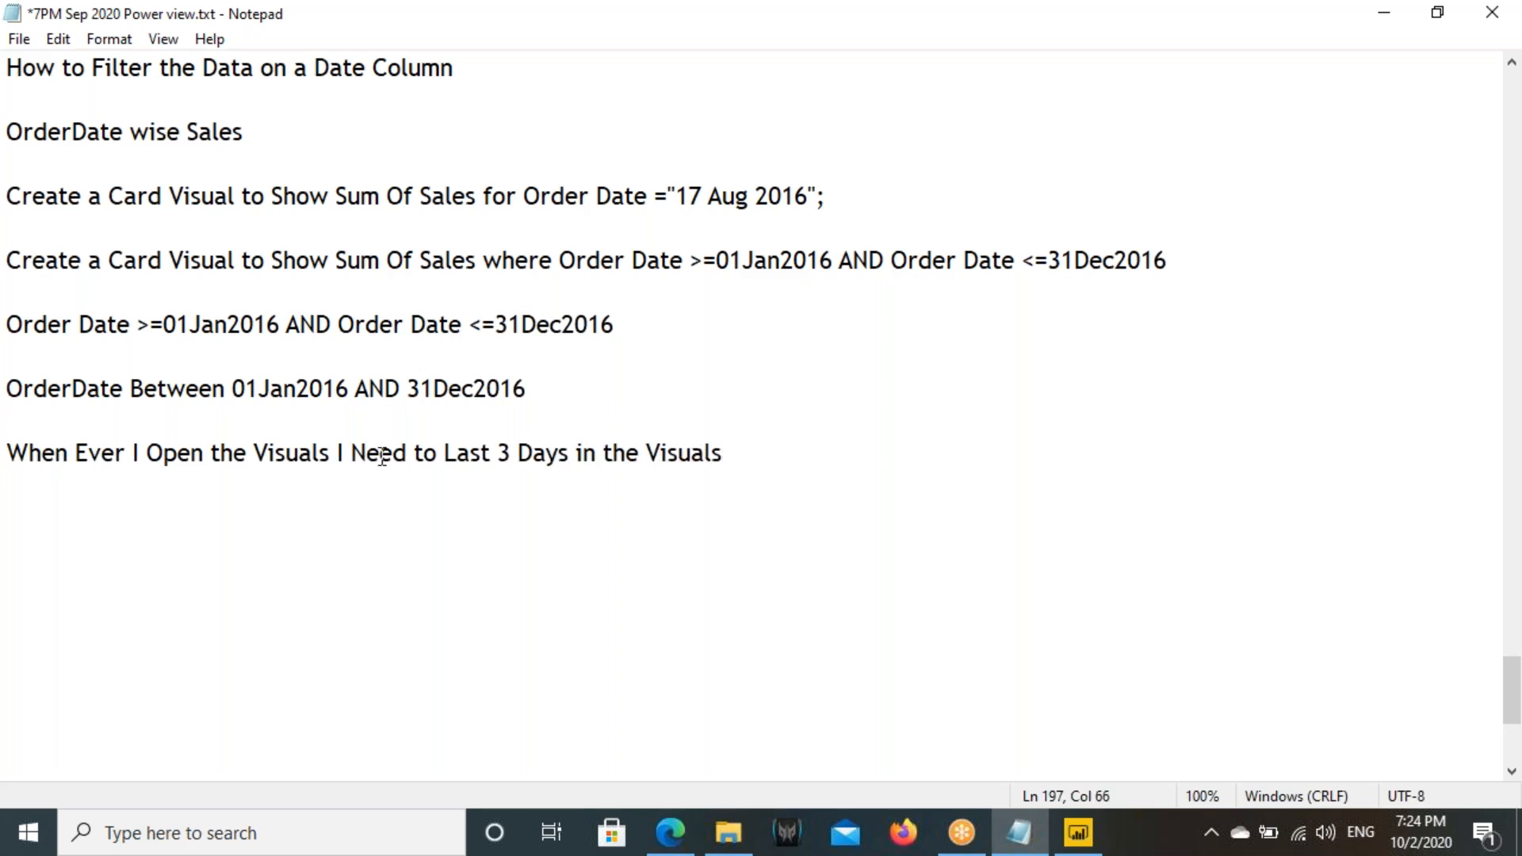
- Highlight "Last 3 Days" in the note and mark September 30 to October 2 on the system calendar
click(523, 454)
drag(523, 454, 586, 458)
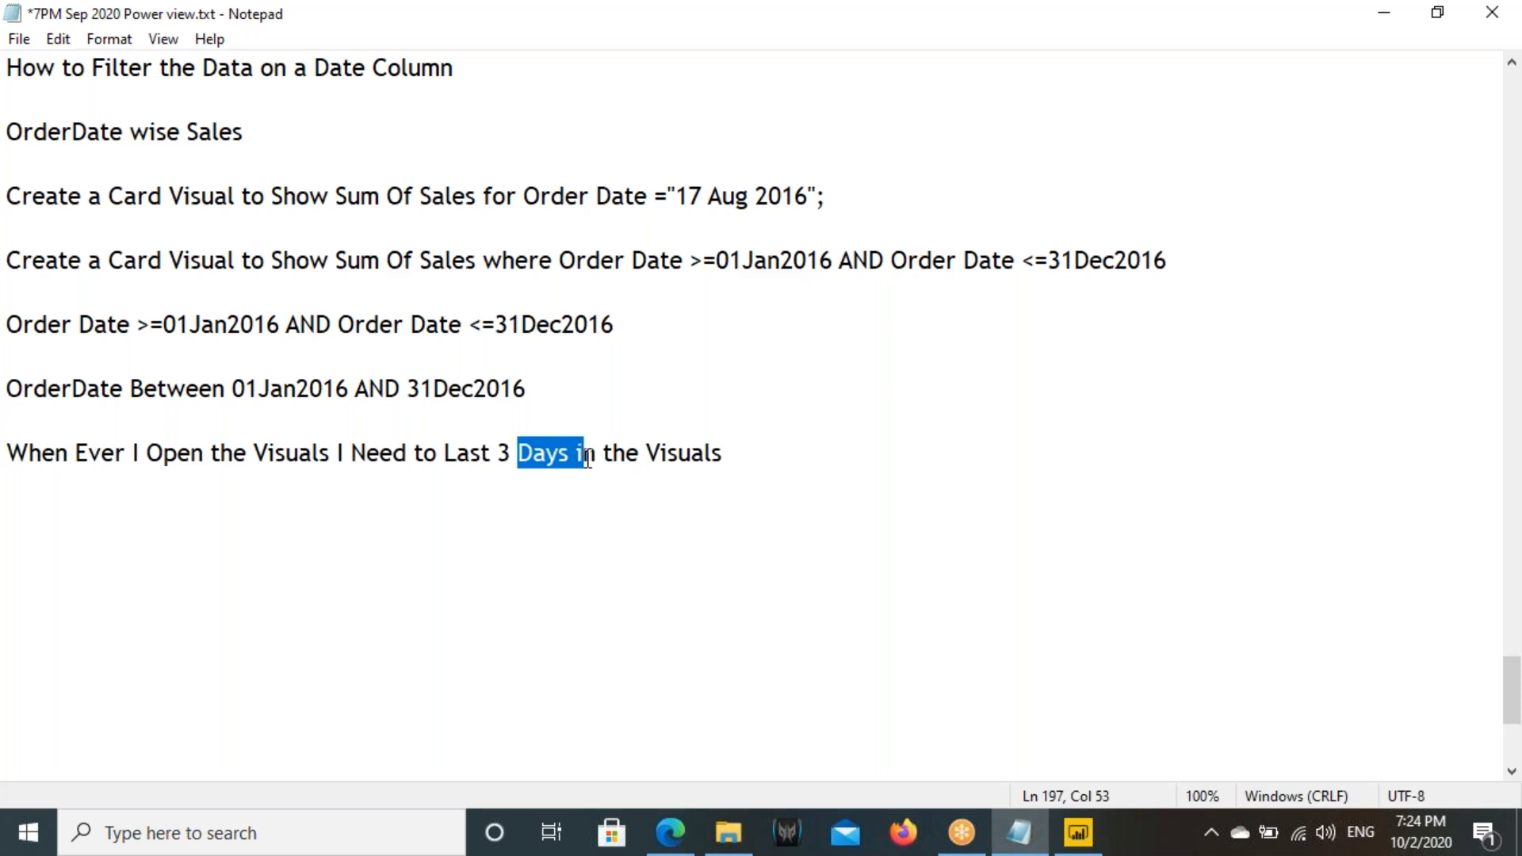
drag(275, 454, 640, 453)
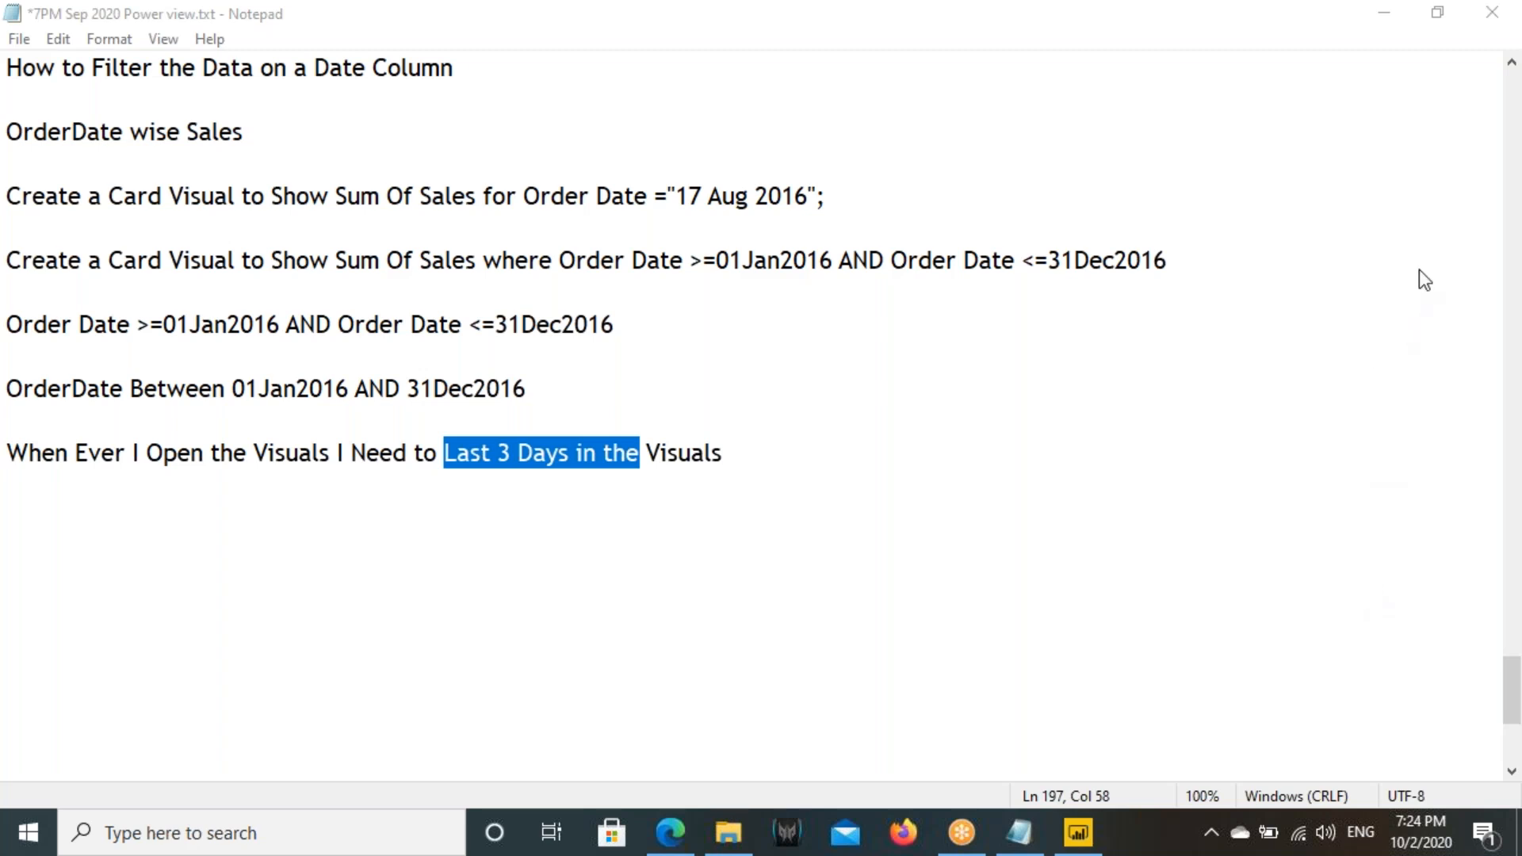
key(ctrl+2)
drag(1273, 235, 1438, 280)
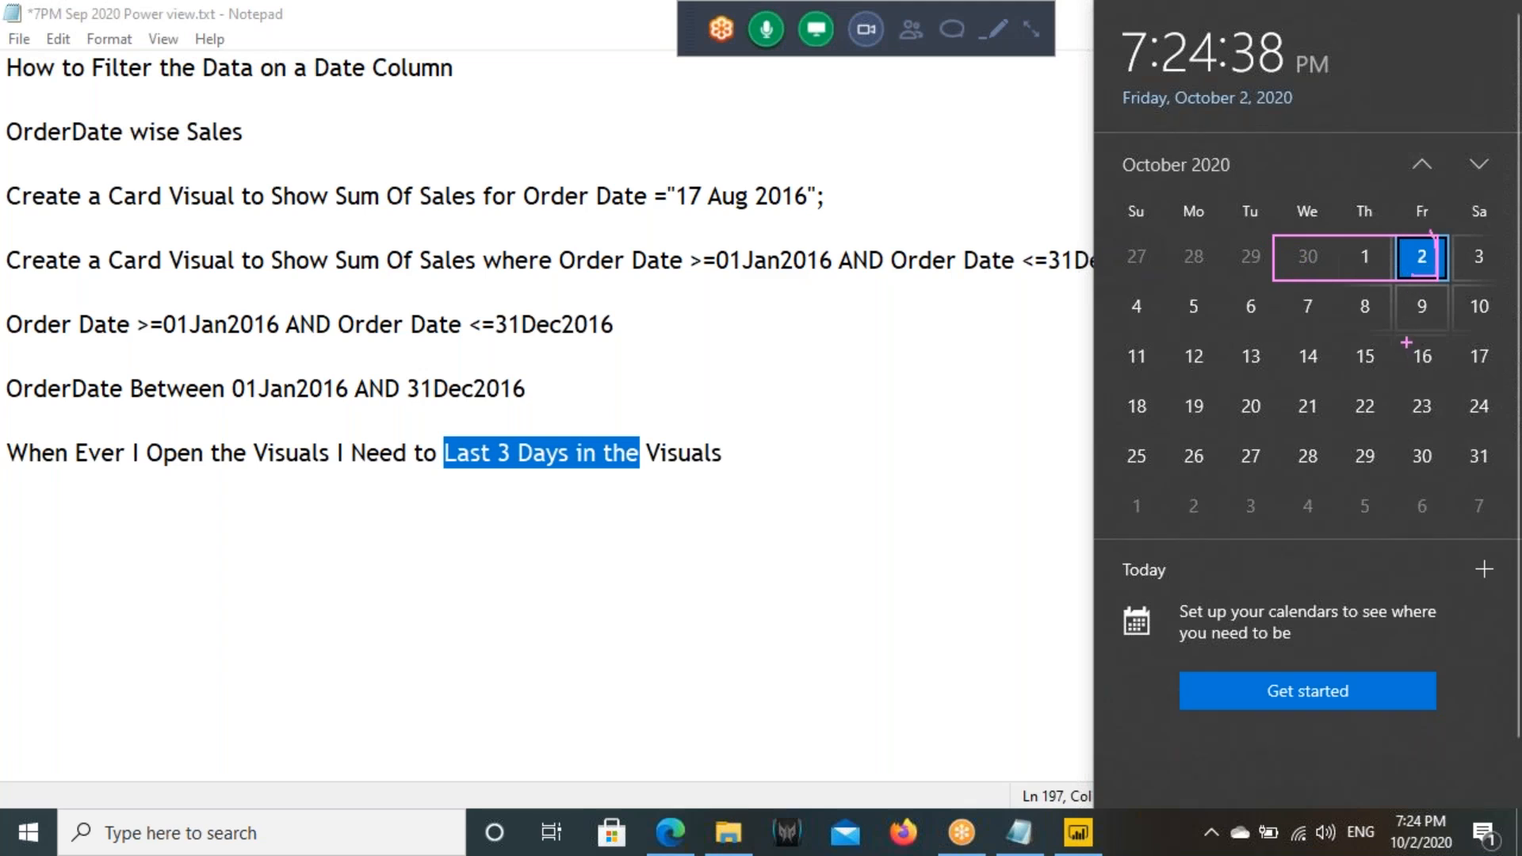
drag(1403, 340, 1432, 367)
mouse_move(1289, 337)
mouse_down()
mouse_move(1431, 367)
mouse_move(1340, 432)
mouse_move(1358, 361)
mouse_move(1393, 399)
mouse_up()
drag(462, 471, 639, 463)
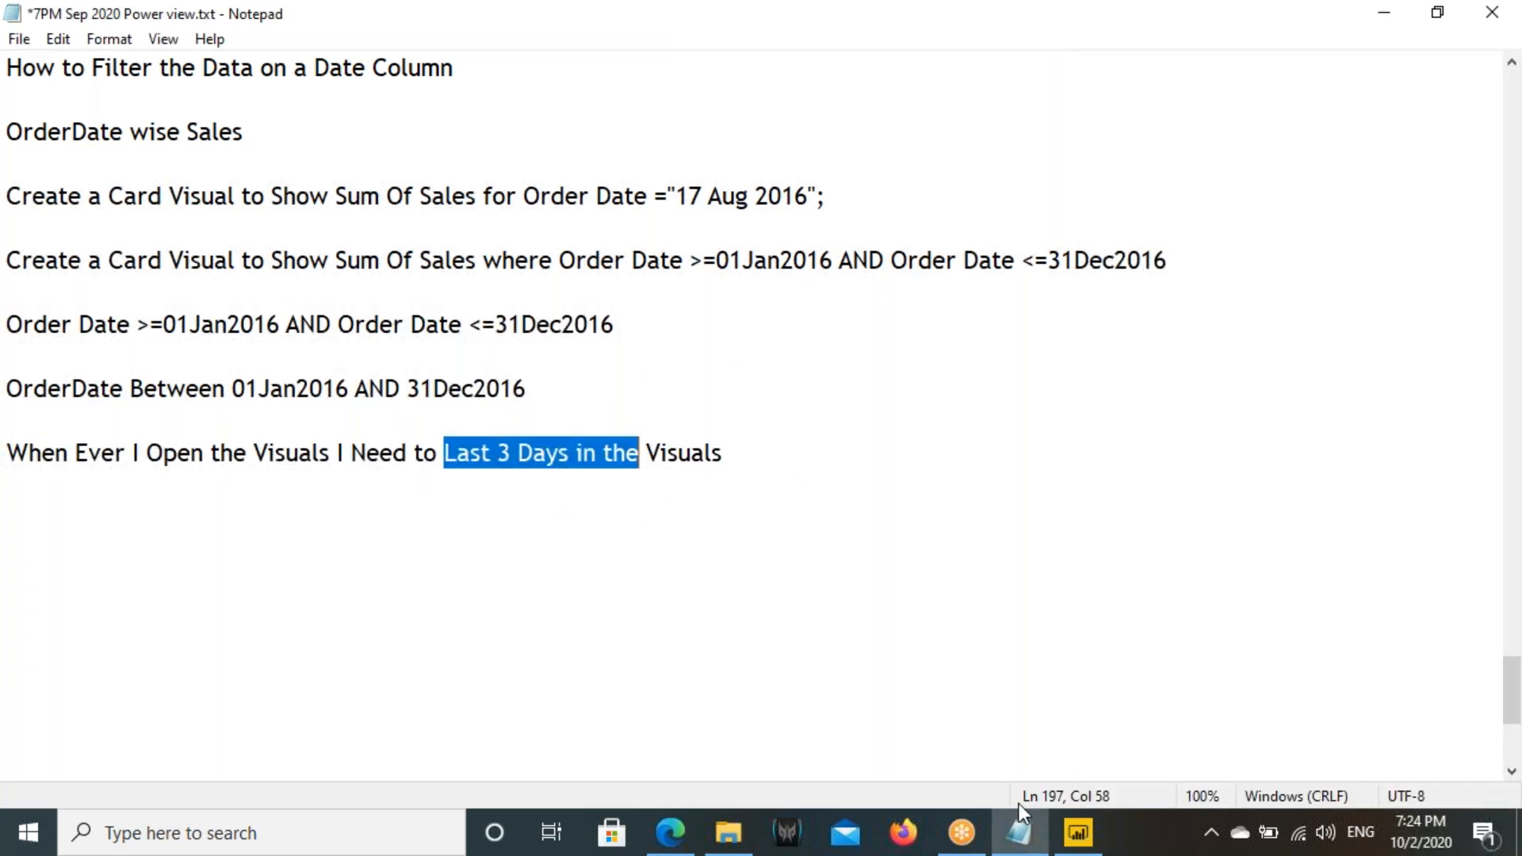
- Switch to Power BI and add a small card visual showing Quantity on Page 6
click(1077, 832)
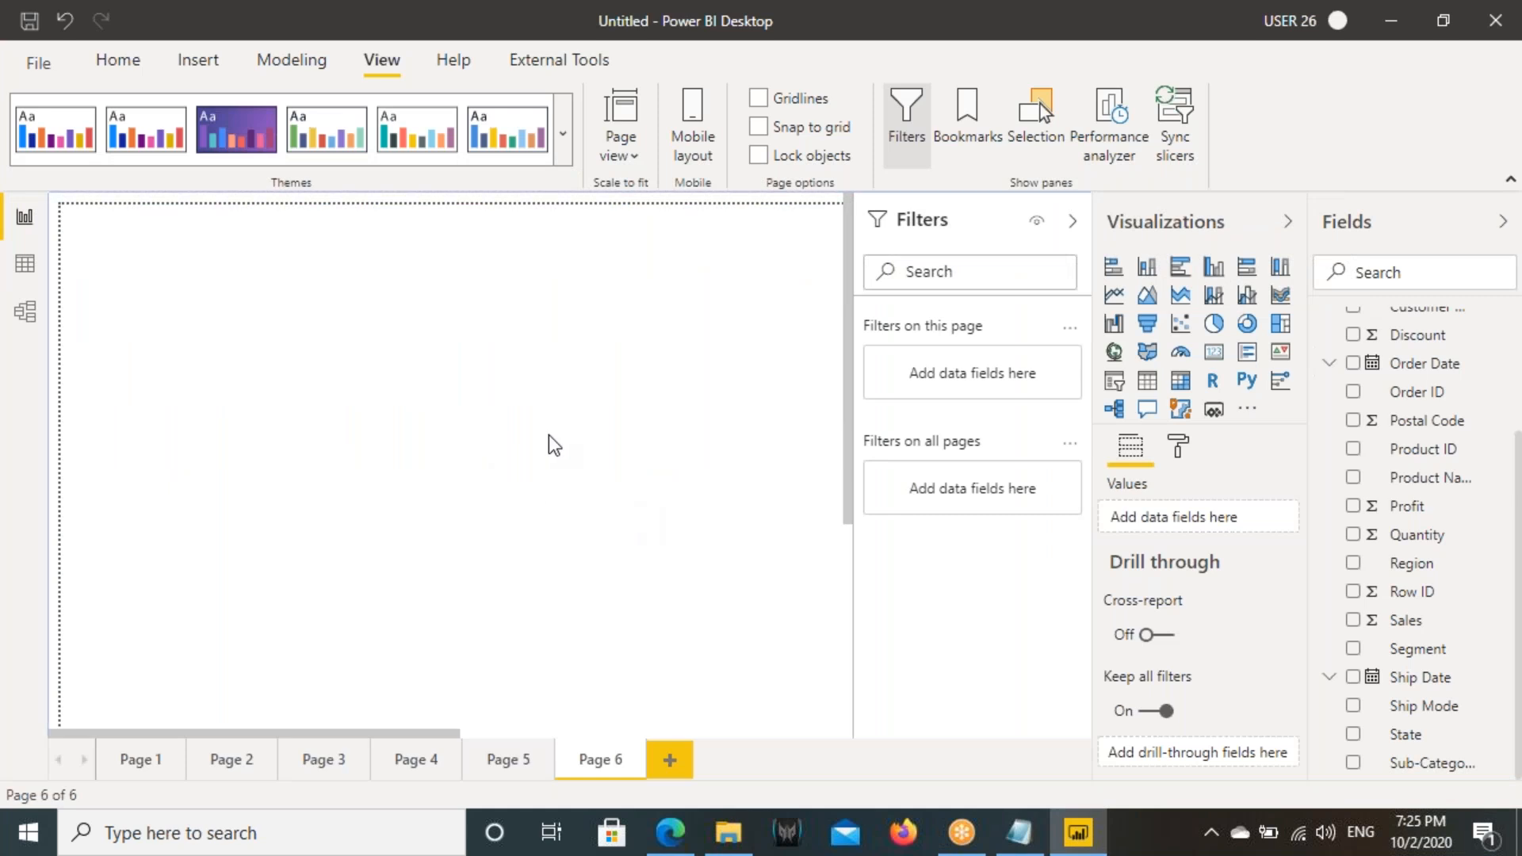
click(1214, 352)
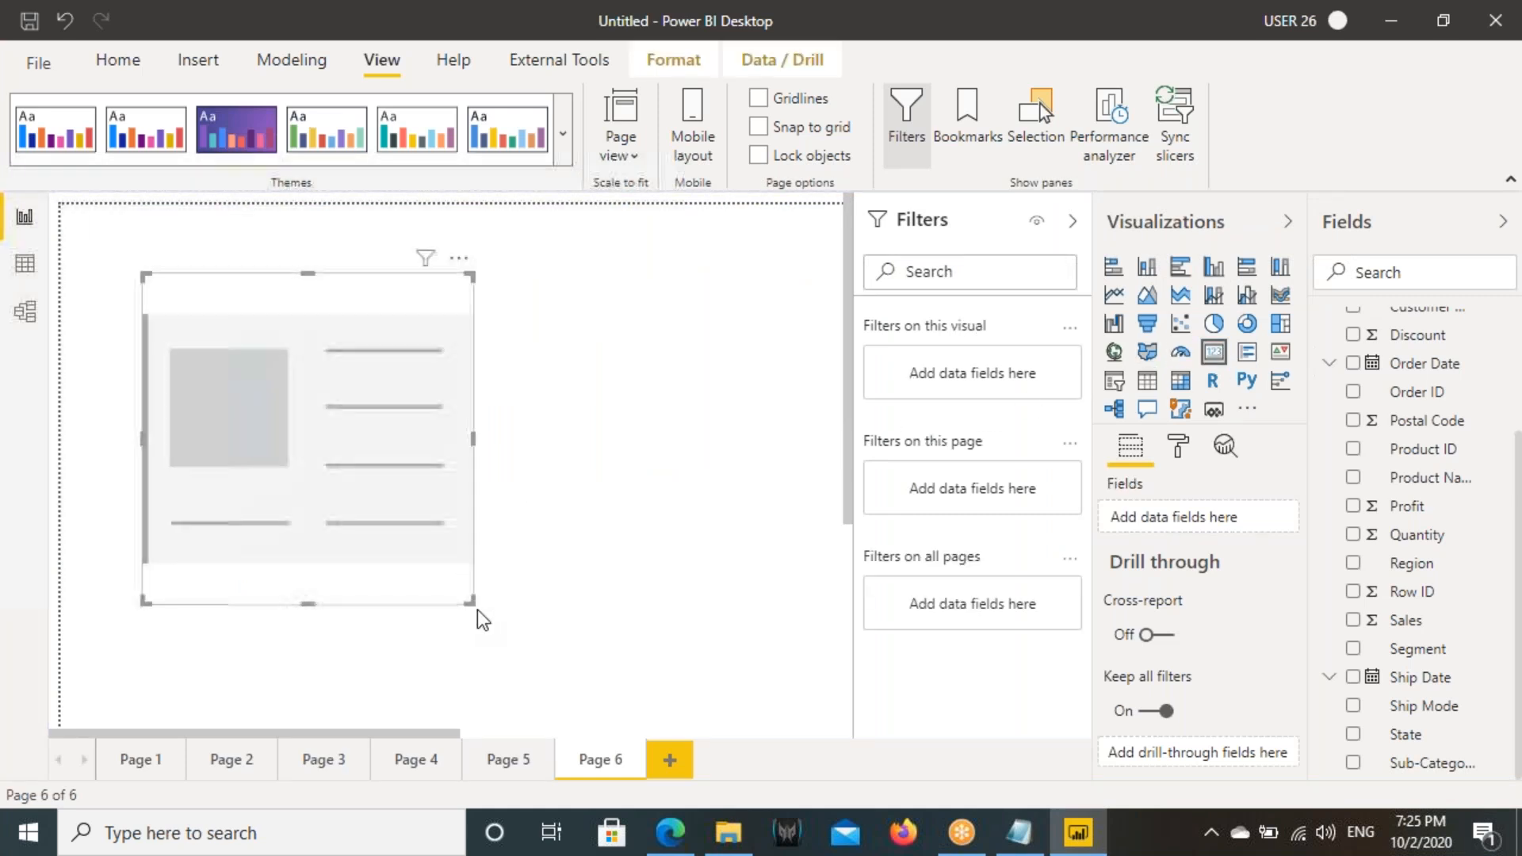
drag(468, 599, 339, 426)
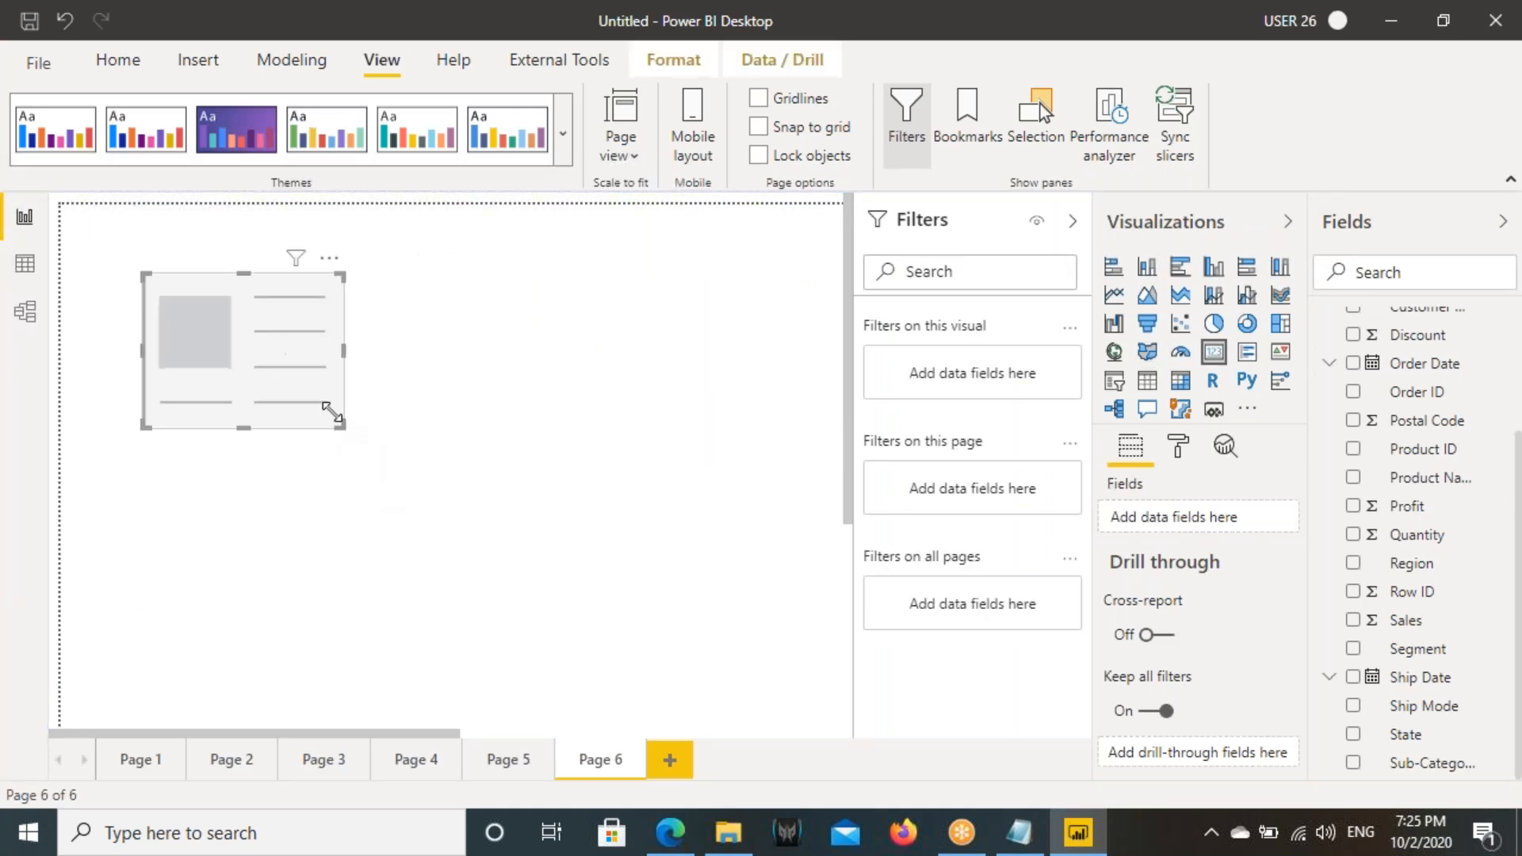
drag(289, 340, 359, 358)
drag(1417, 541, 309, 358)
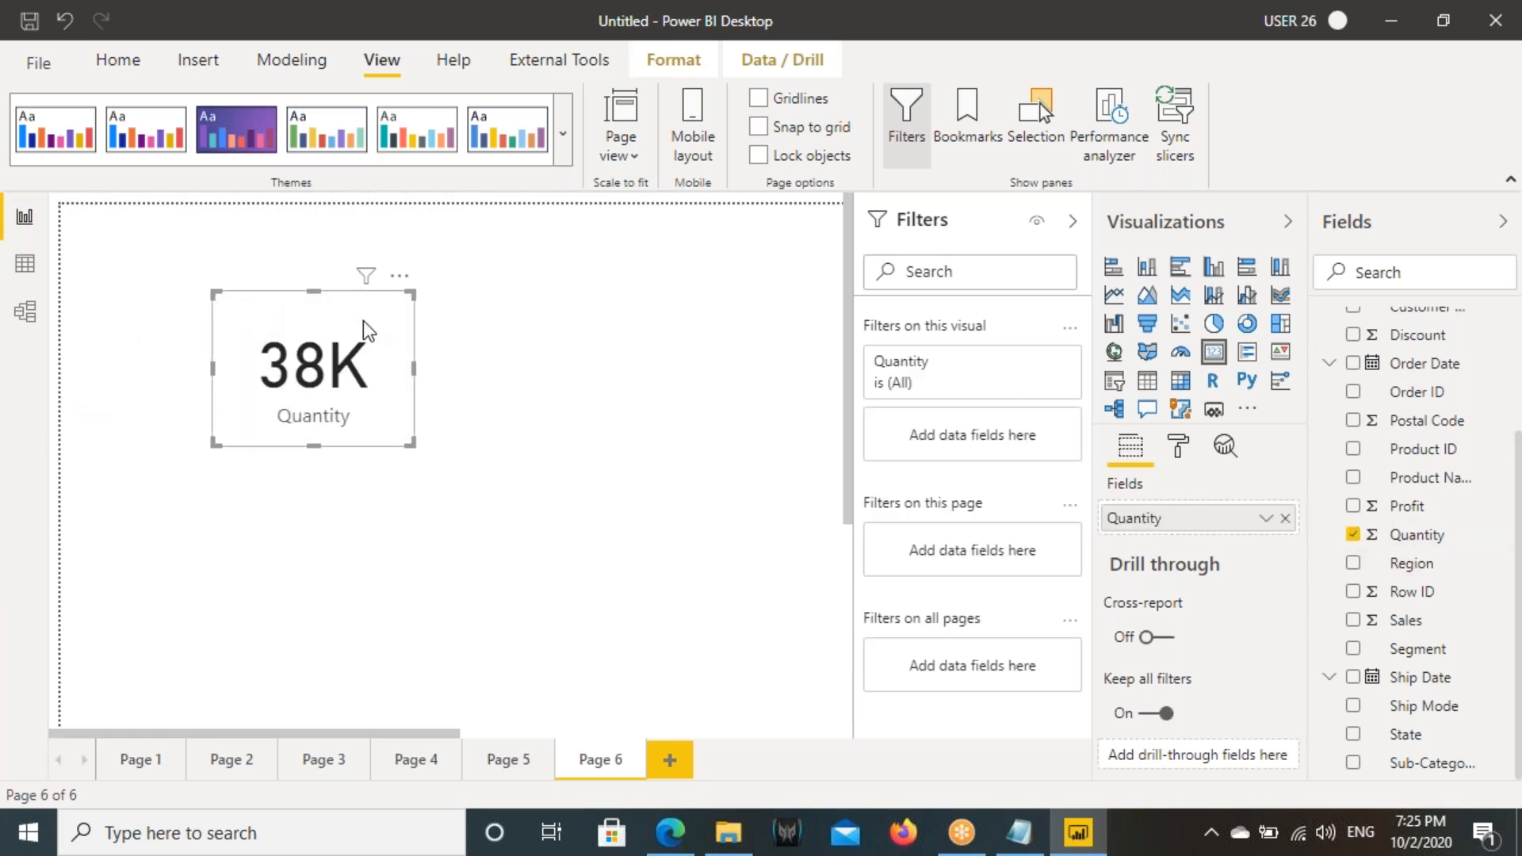
- Turn on the Quantity card's border and choose a gray border color
click(1179, 446)
scroll(1213, 658, down, 5)
click(1268, 638)
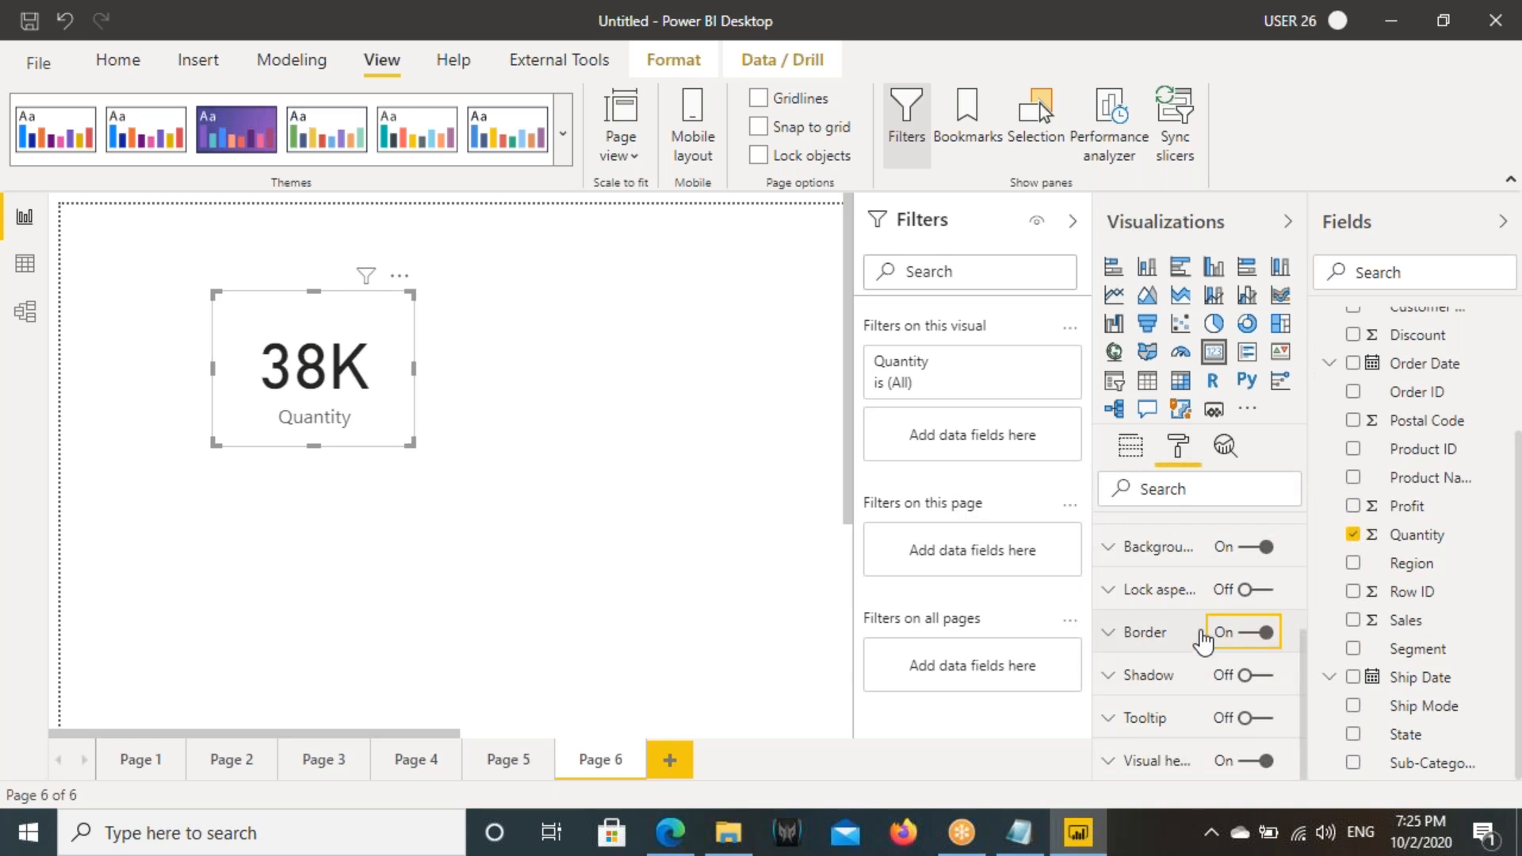
click(1154, 644)
click(1144, 708)
click(1129, 618)
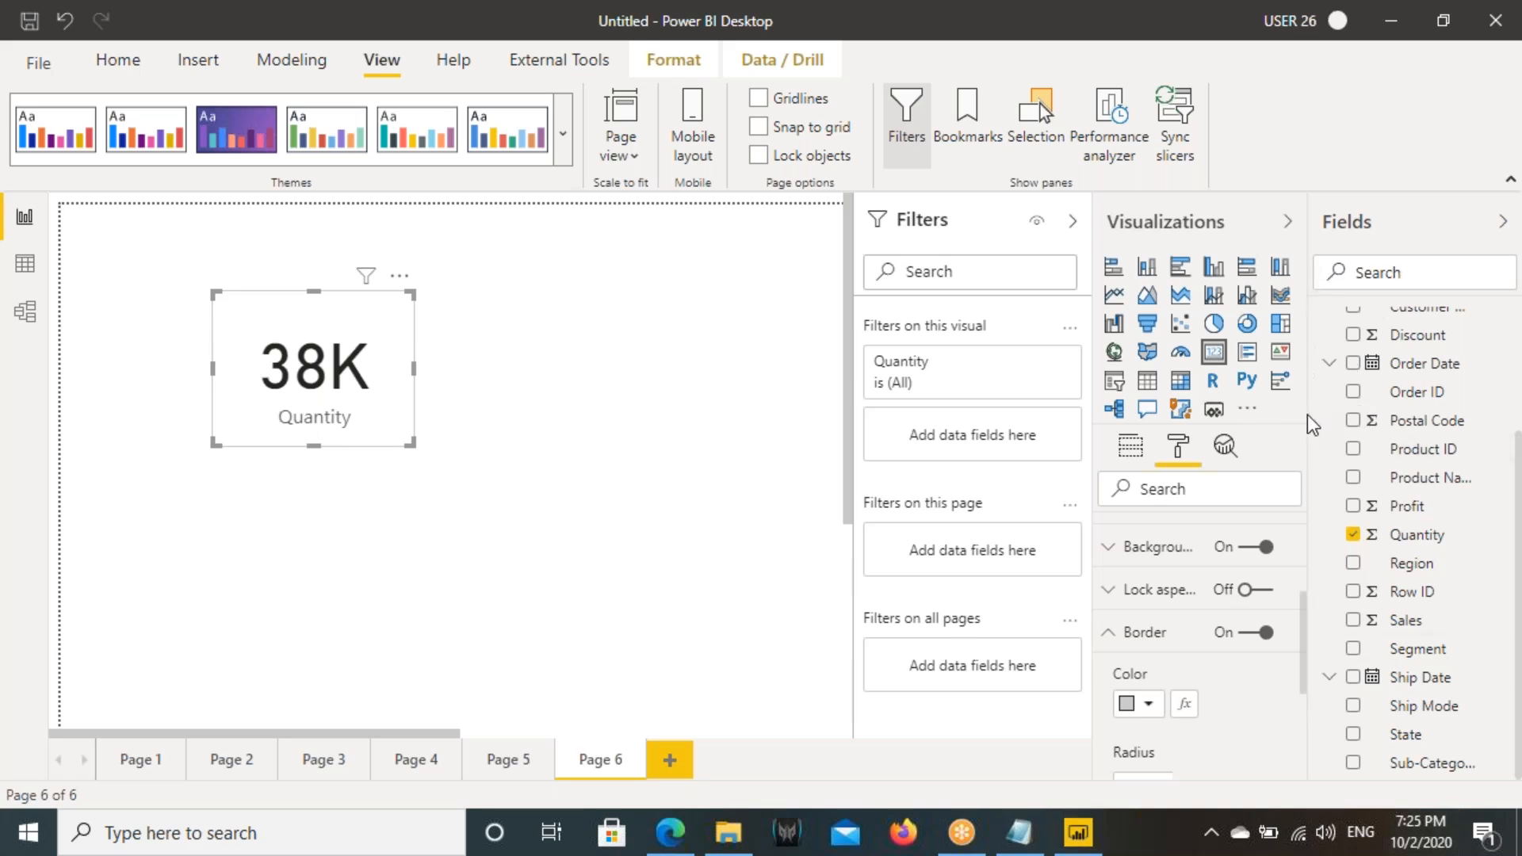
- Mark October 20 to 22 on the system calendar as another three-day example, and clear the marks
key(ctrl+2)
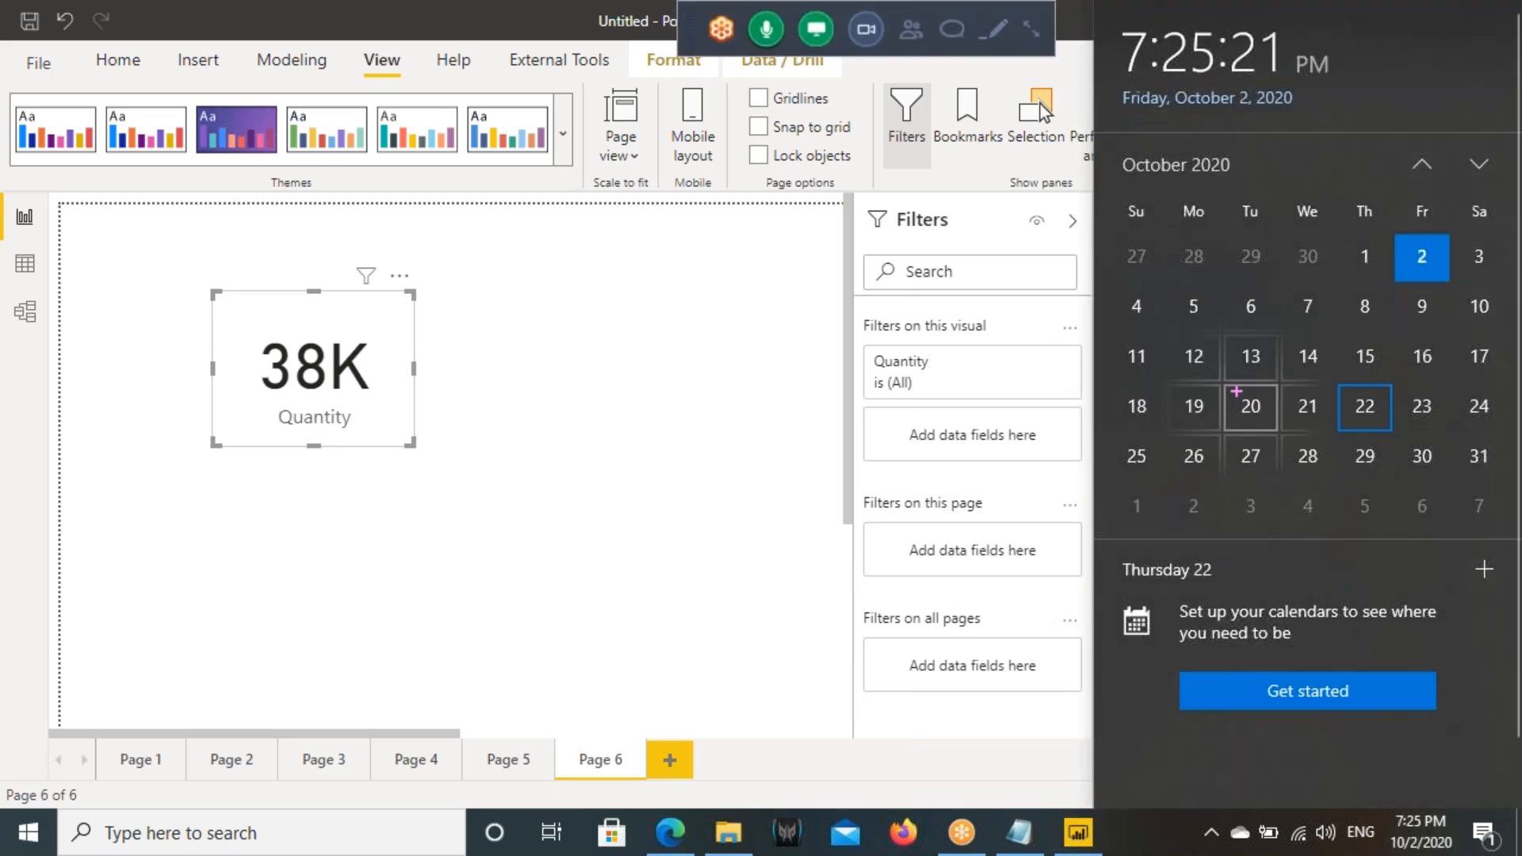
mouse_move(1235, 389)
mouse_down()
mouse_move(1397, 428)
mouse_move(1331, 532)
mouse_up()
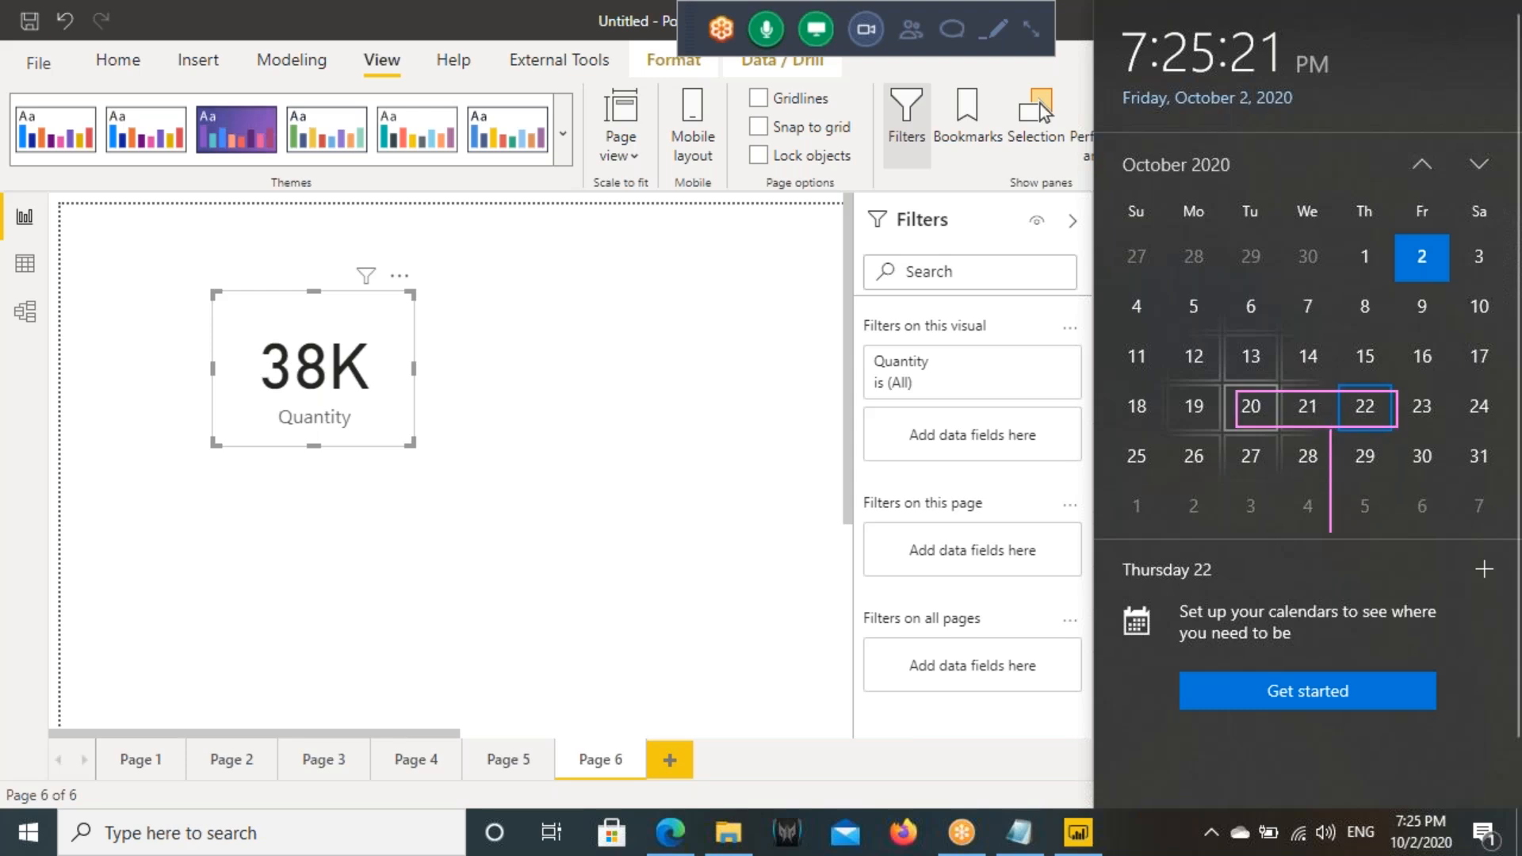
mouse_move(1332, 426)
mouse_down()
mouse_move(1284, 480)
mouse_move(1414, 485)
mouse_up()
mouse_move(1467, 807)
mouse_down()
mouse_move(1348, 836)
mouse_move(1464, 803)
mouse_move(1399, 583)
mouse_move(1320, 454)
mouse_up()
key(Escape)
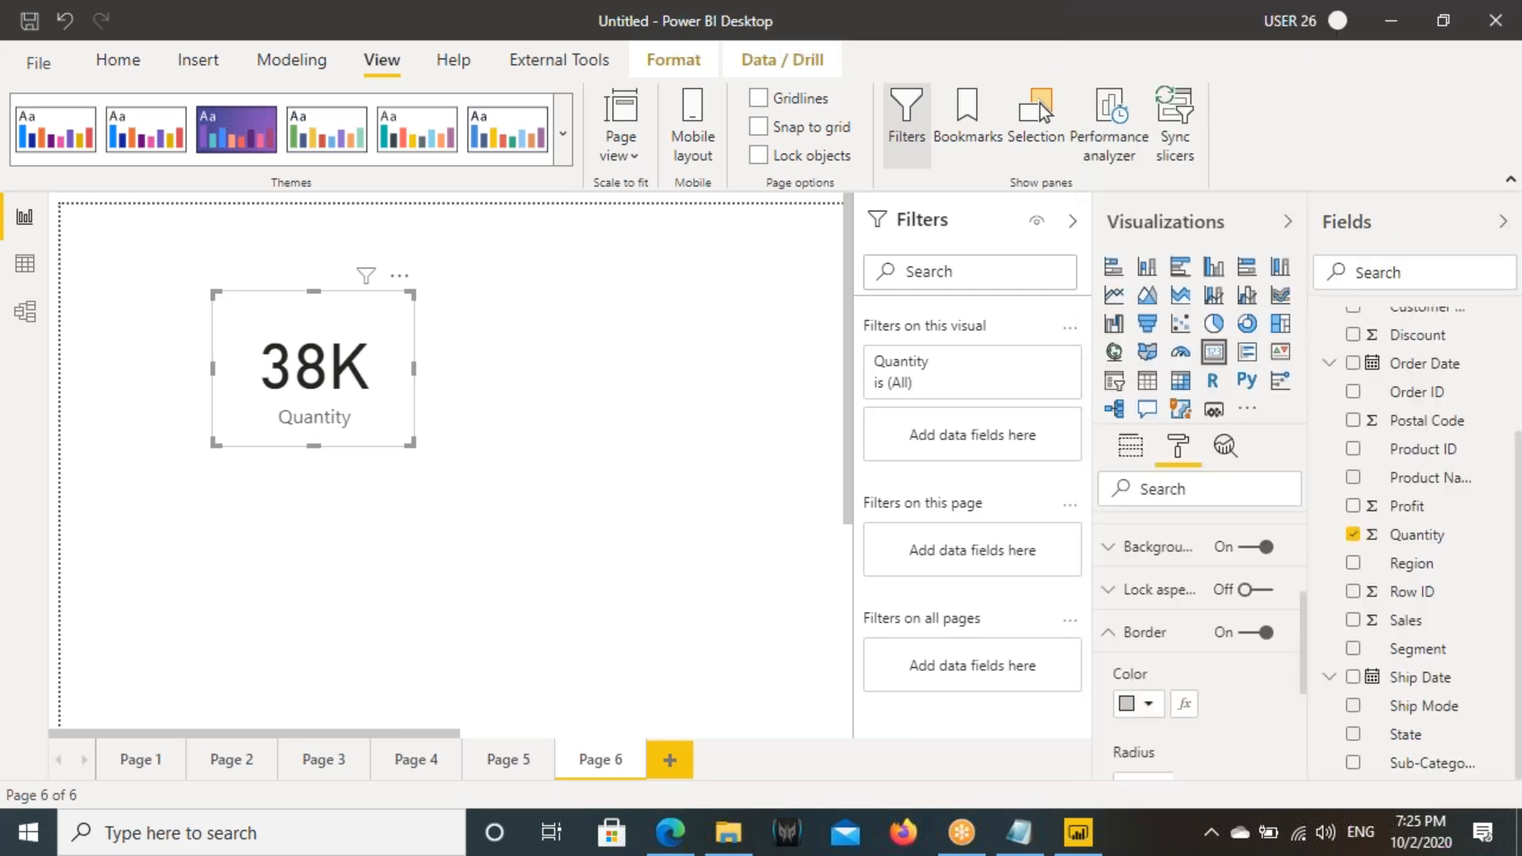
- Switch to Notepad and start a new line reading "When ever we need to Changet the Date Condit"
click(1004, 840)
click(739, 449)
key(Return)
key(Return)
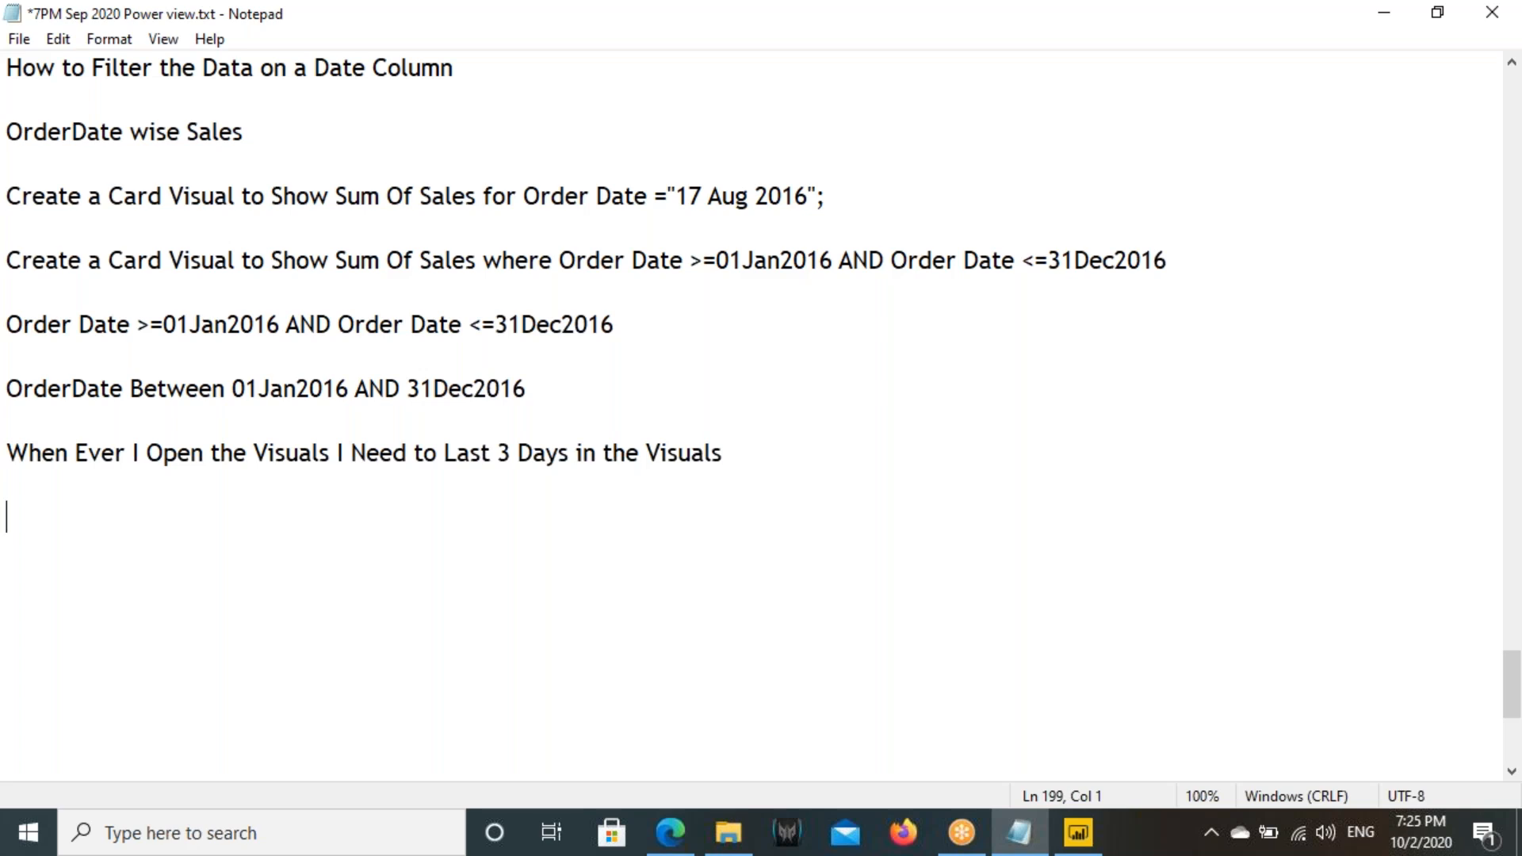
text(When  ever we need )
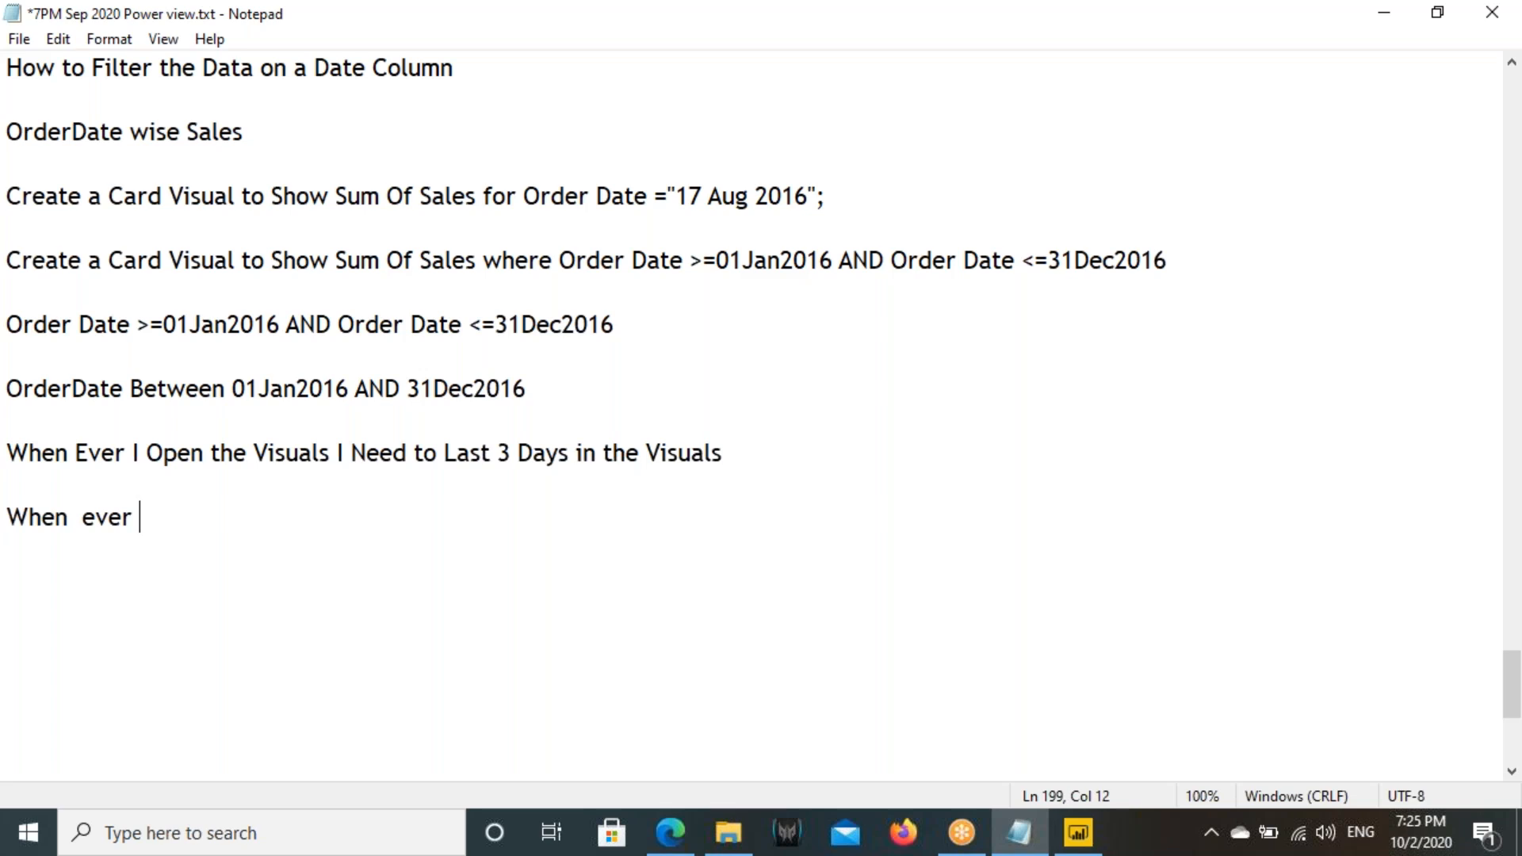
text(to )
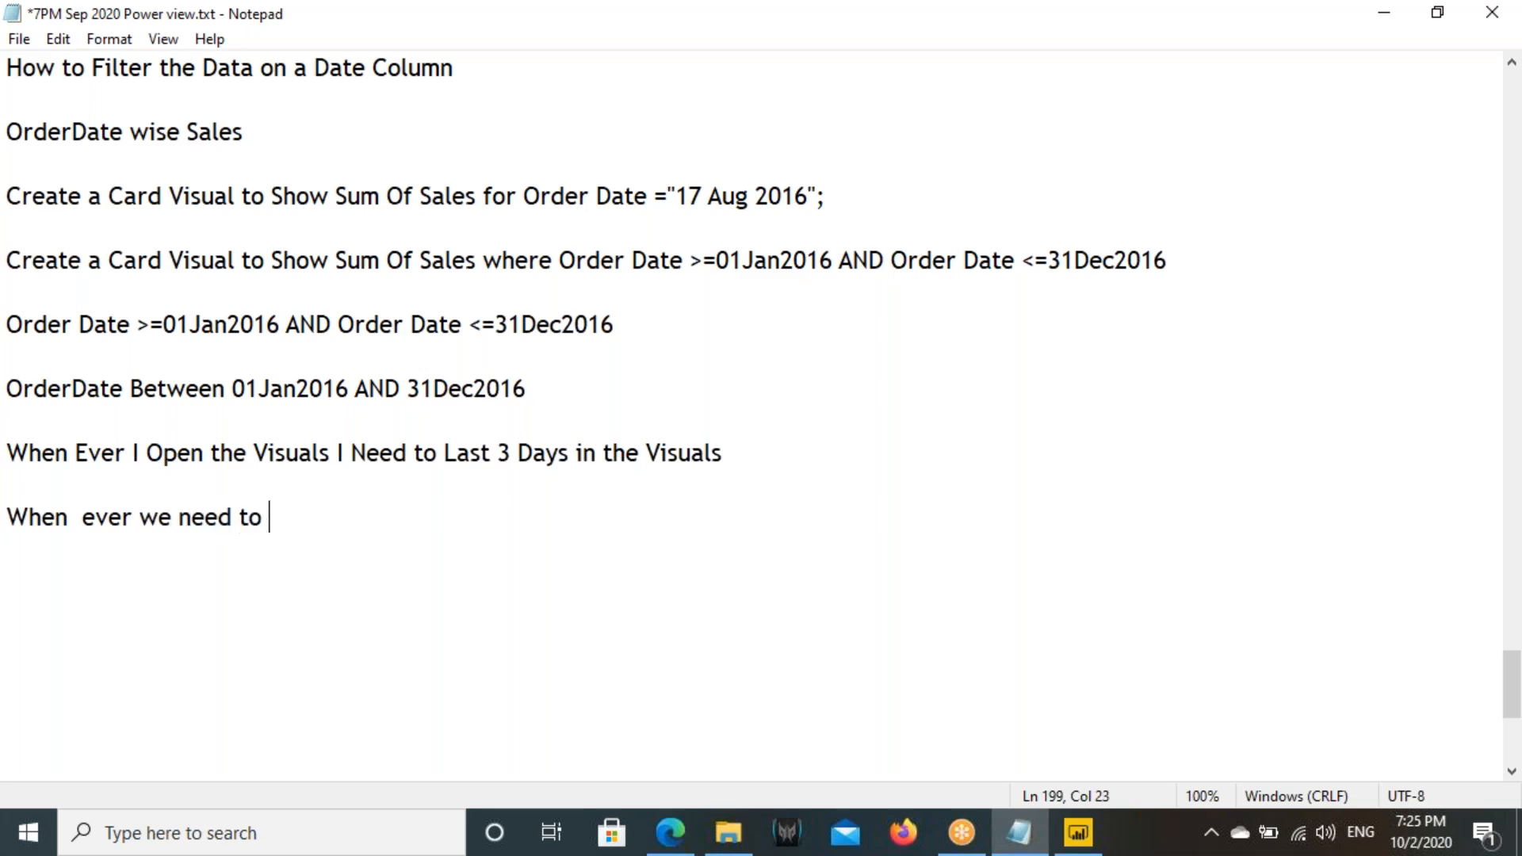
text(Chanf)
key(BackSpace)
text(get the)
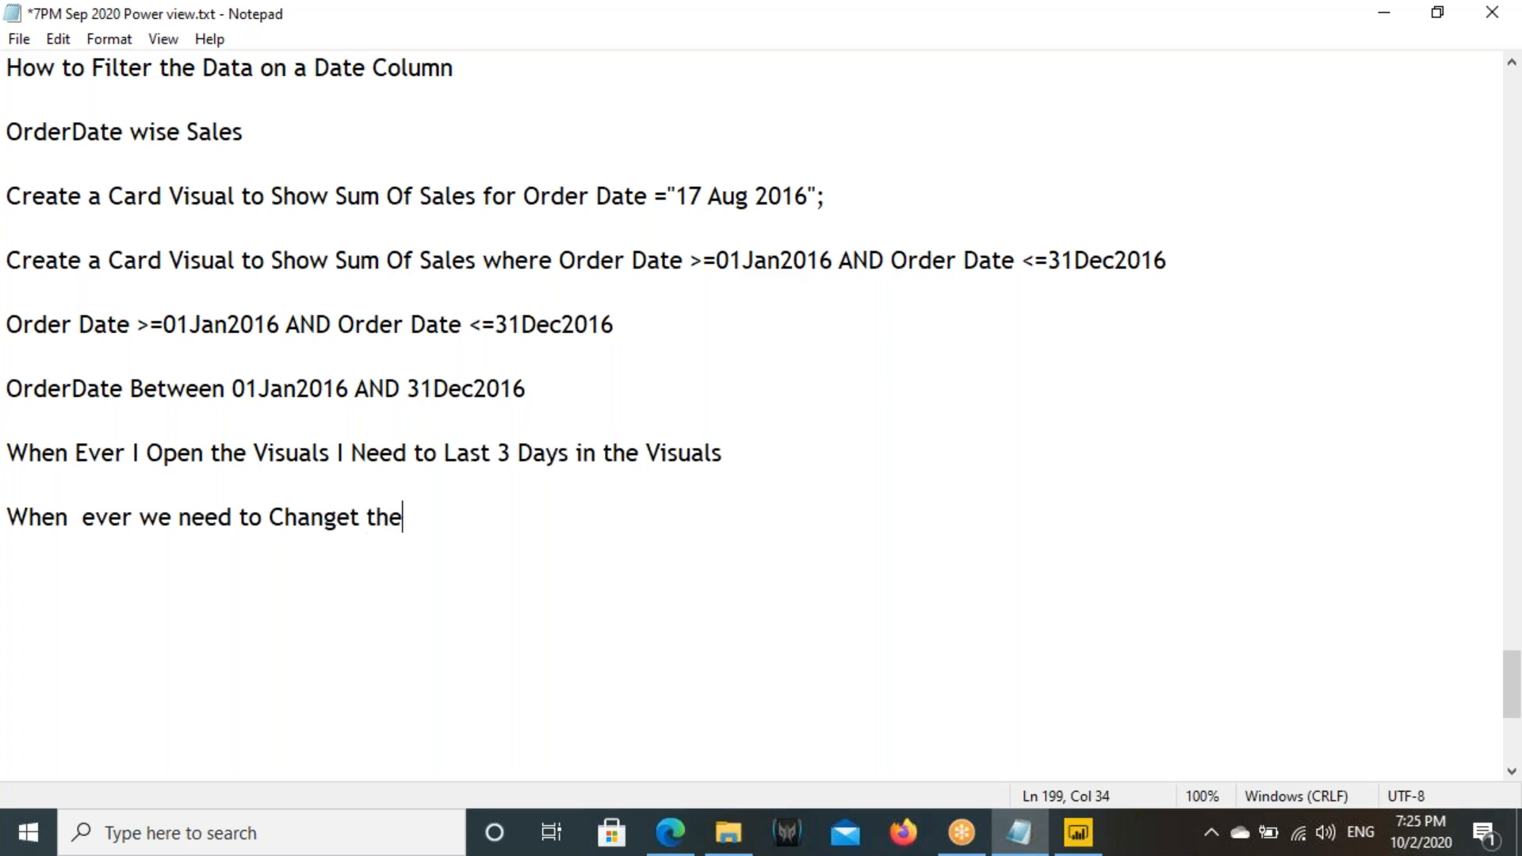
text( Date Condit)
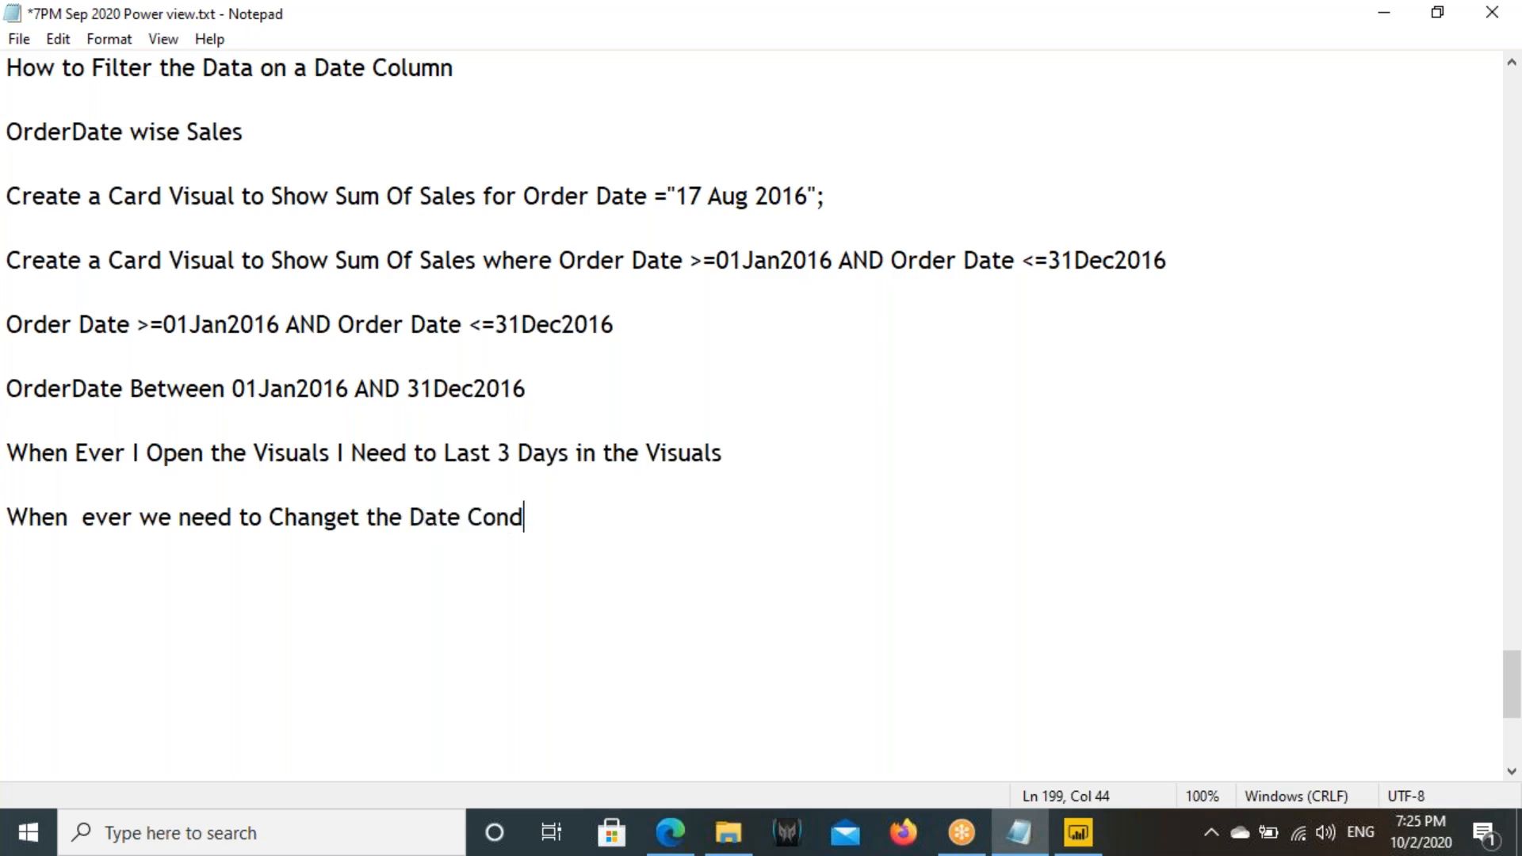
- Reword the end of the new line to "the Conditions on a Date Dynamically"
key(BackSpace)
key(BackSpace)
key(BackSpace)
key(BackSpace)
key(BackSpace)
key(BackSpace)
key(BackSpace)
key(BackSpace)
key(BackSpace)
key(BackSpace)
key(BackSpace)
key(BackSpace)
text(Con)
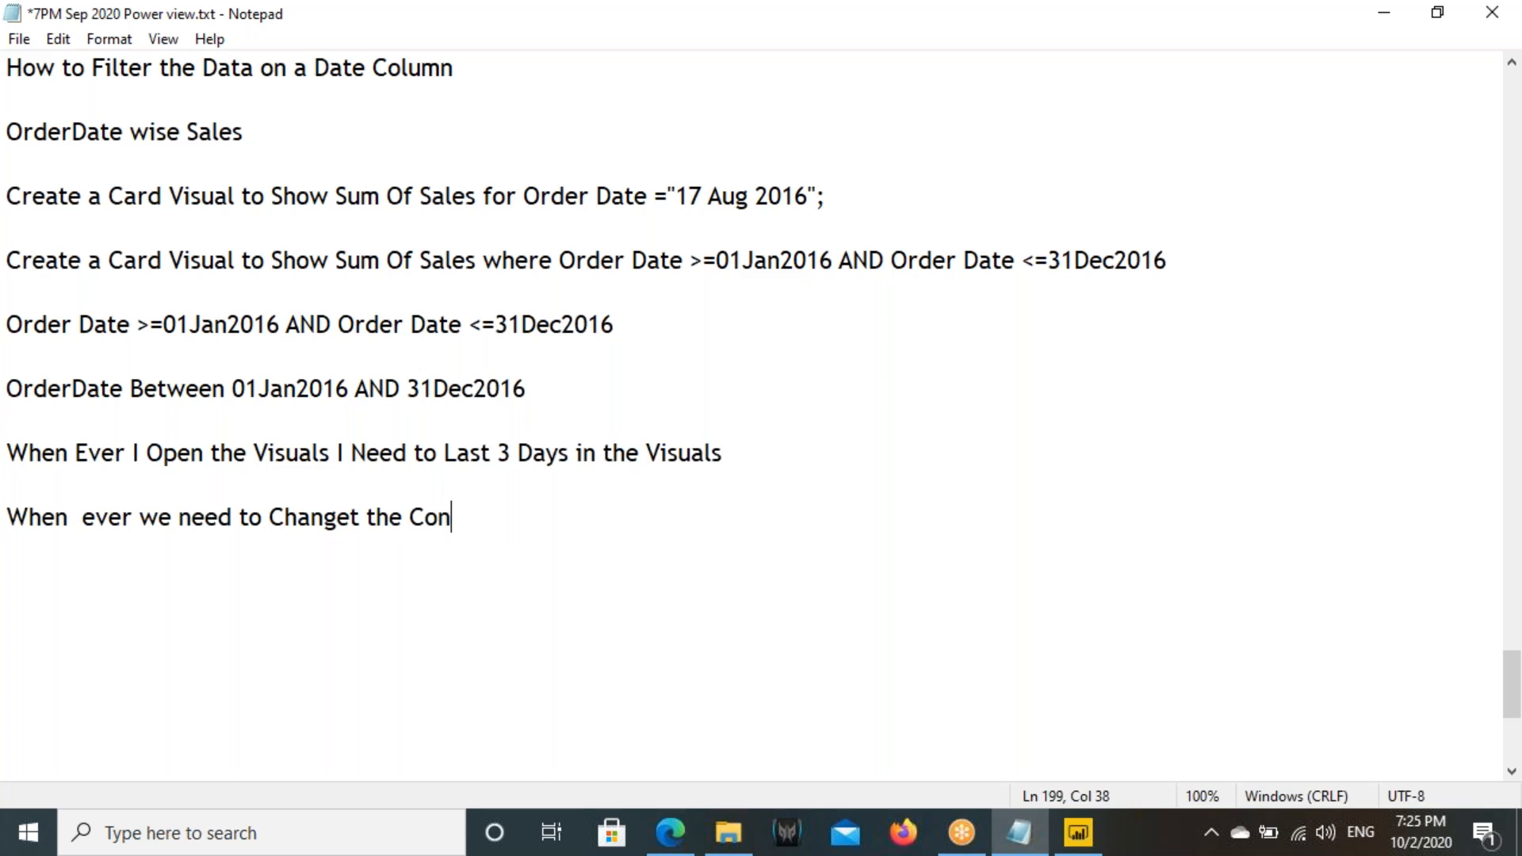
text(ditions on a Date )
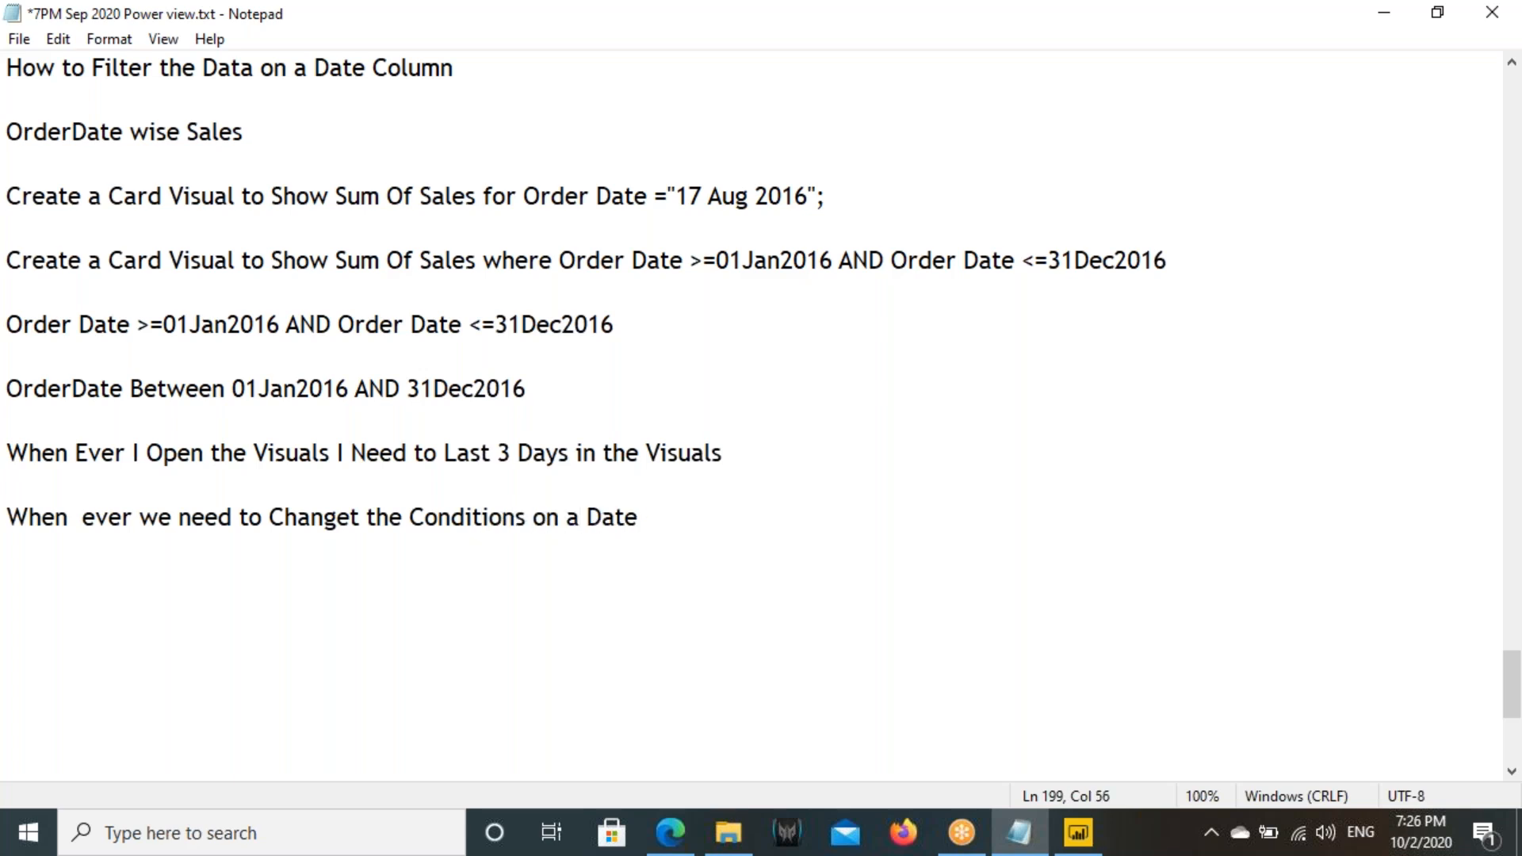
text(Dynam)
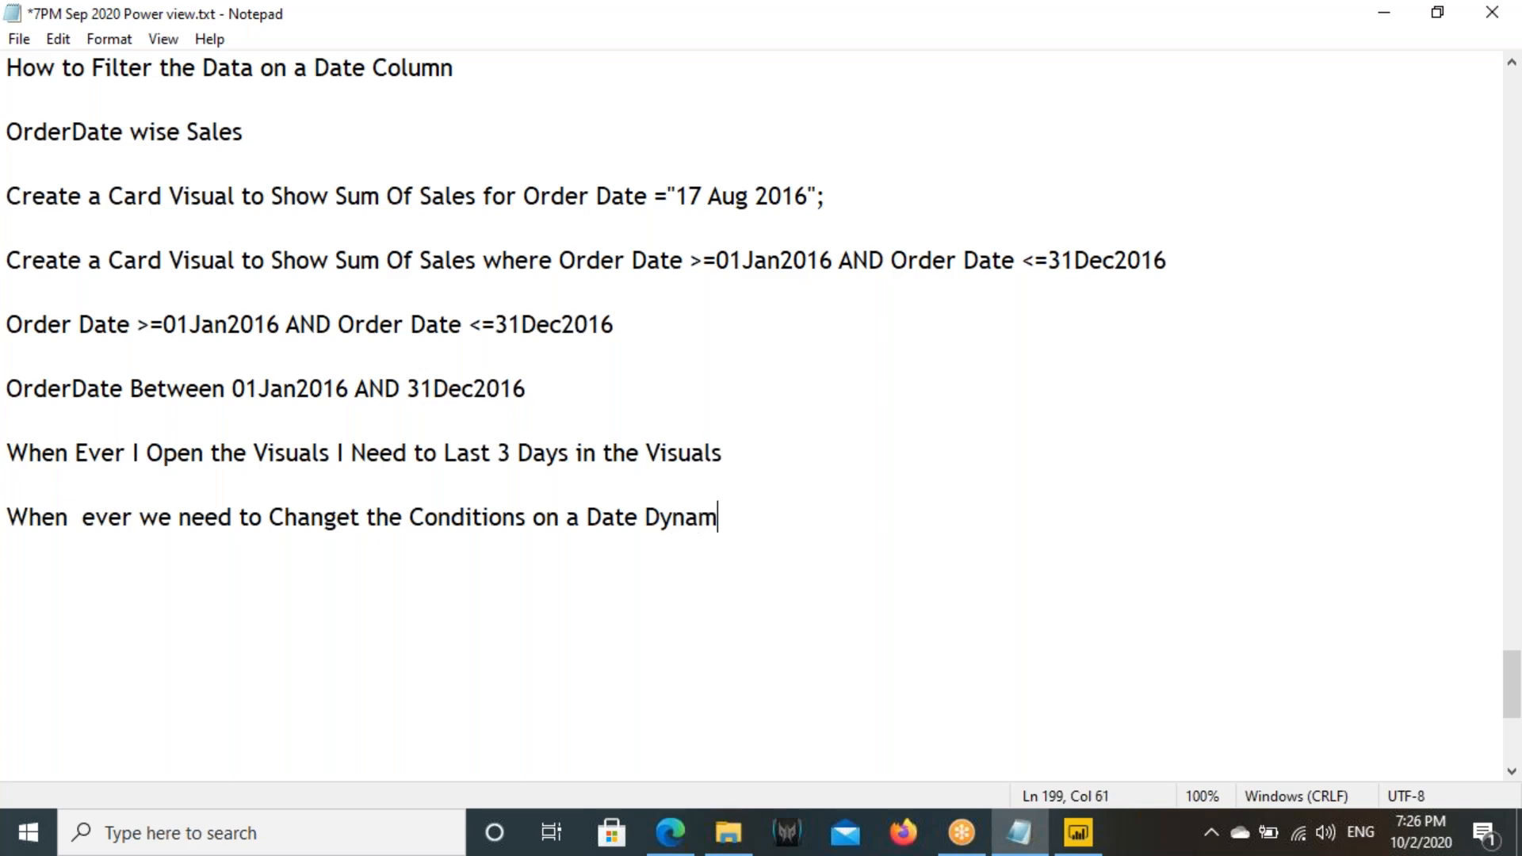
text(ically)
- Correct "Changet" to "Change" in the new line
drag(247, 514, 294, 511)
click(353, 514)
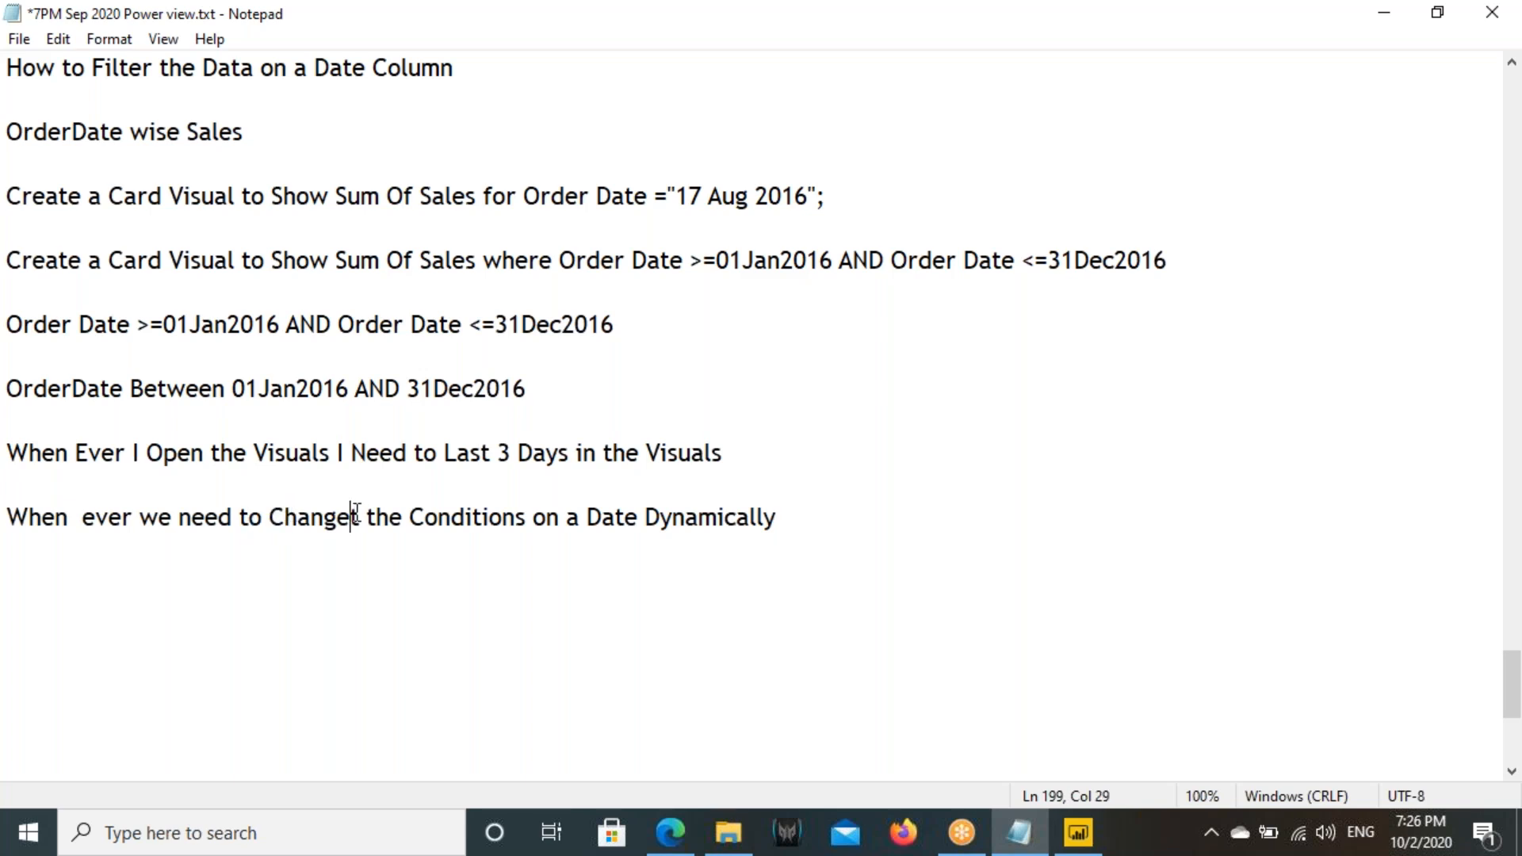
key(Delete)
key(Delete)
click(354, 517)
- Append "based on System Date we nned to use Relative Date Filtering" to the line and switch back to Power BI
drag(456, 517, 761, 517)
click(787, 525)
text(base on)
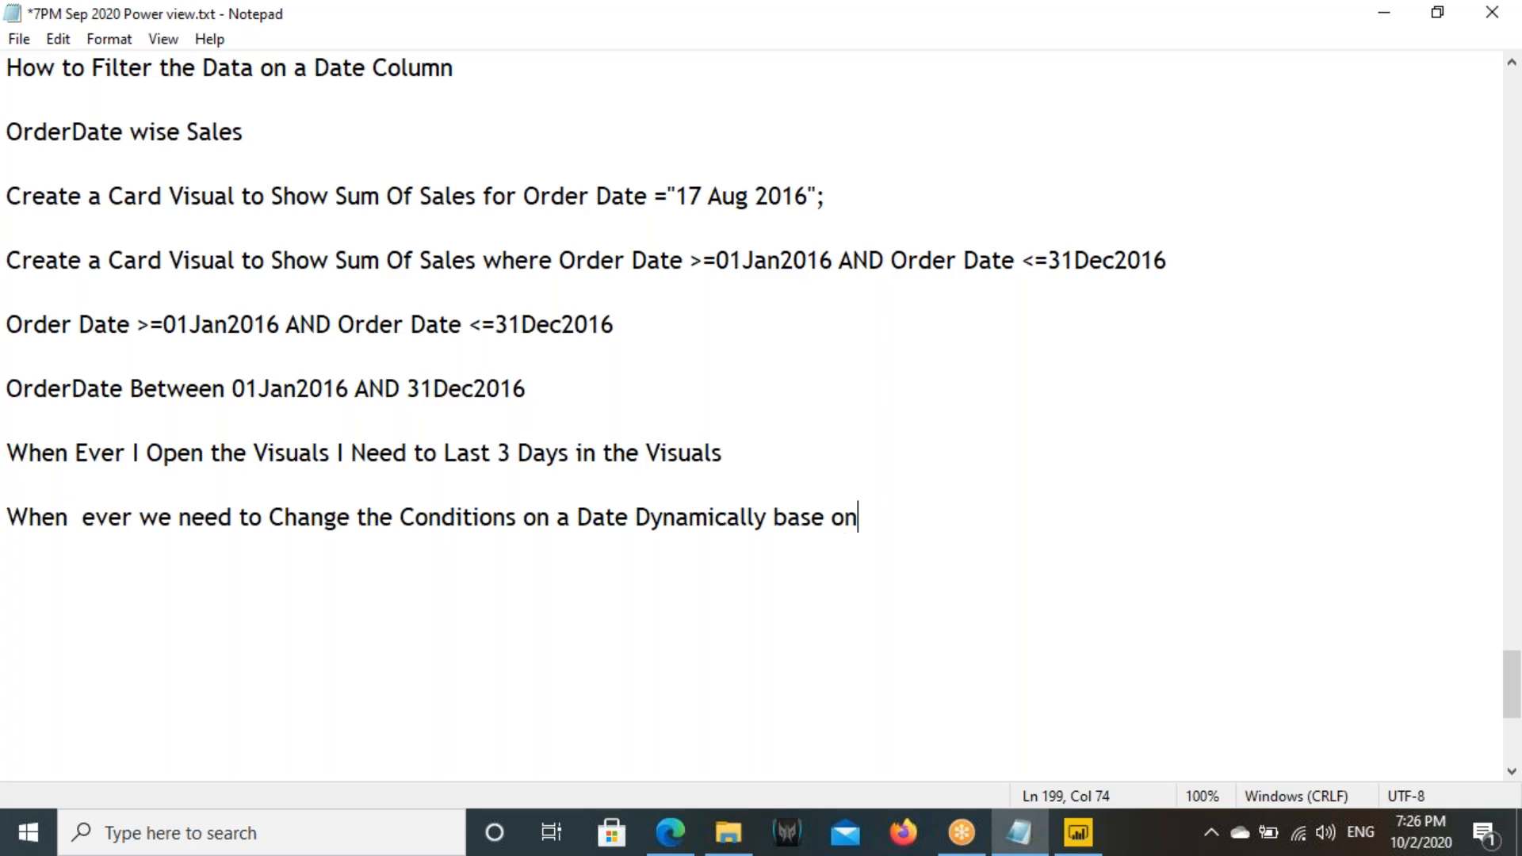
key(BackSpace)
key(BackSpace)
key(BackSpace)
text(d on System Date)
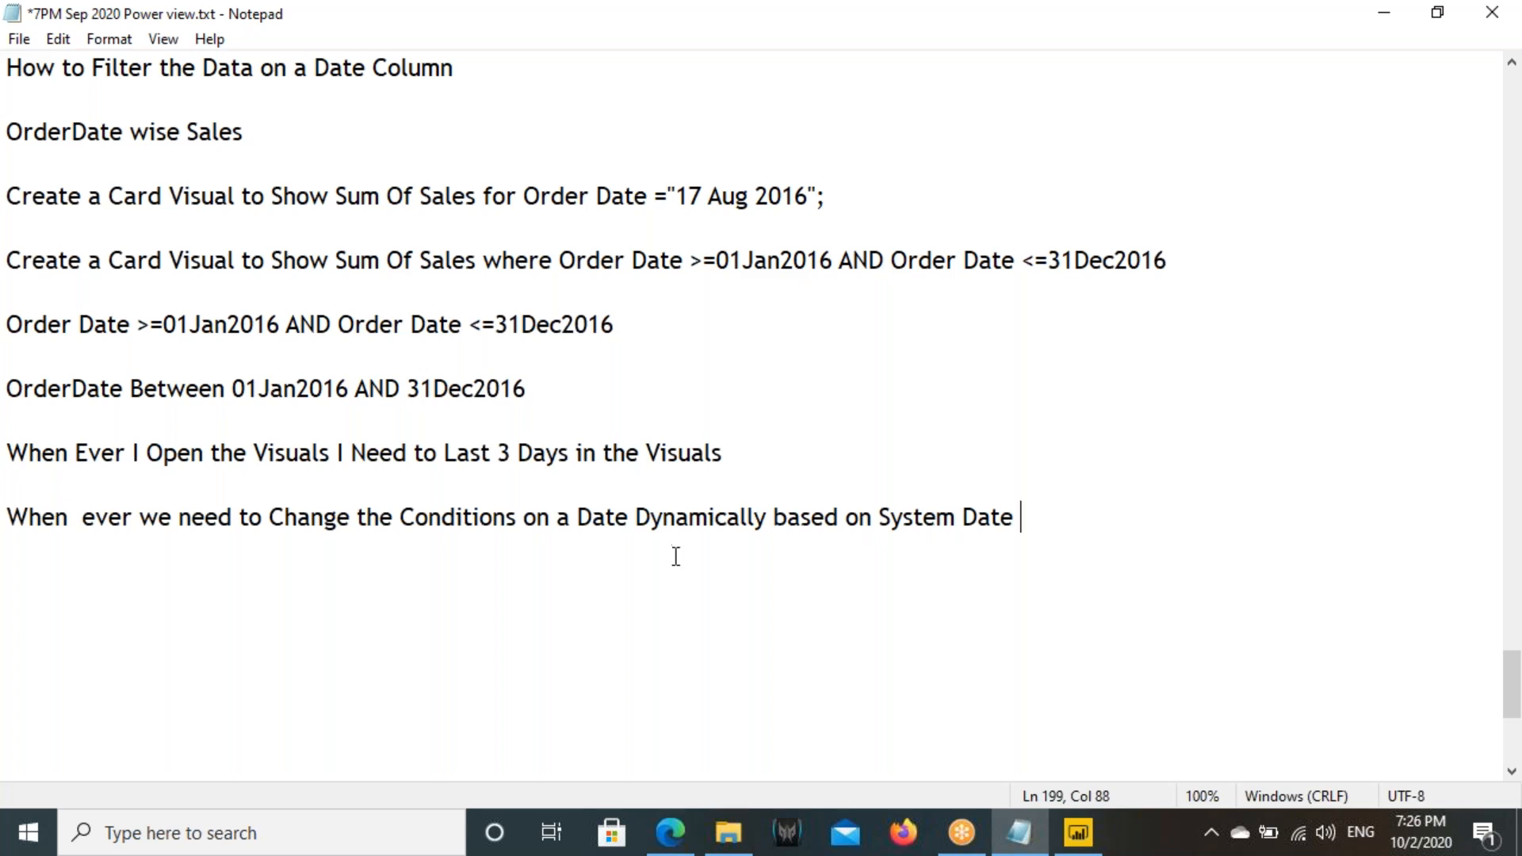
text( we nned to use)
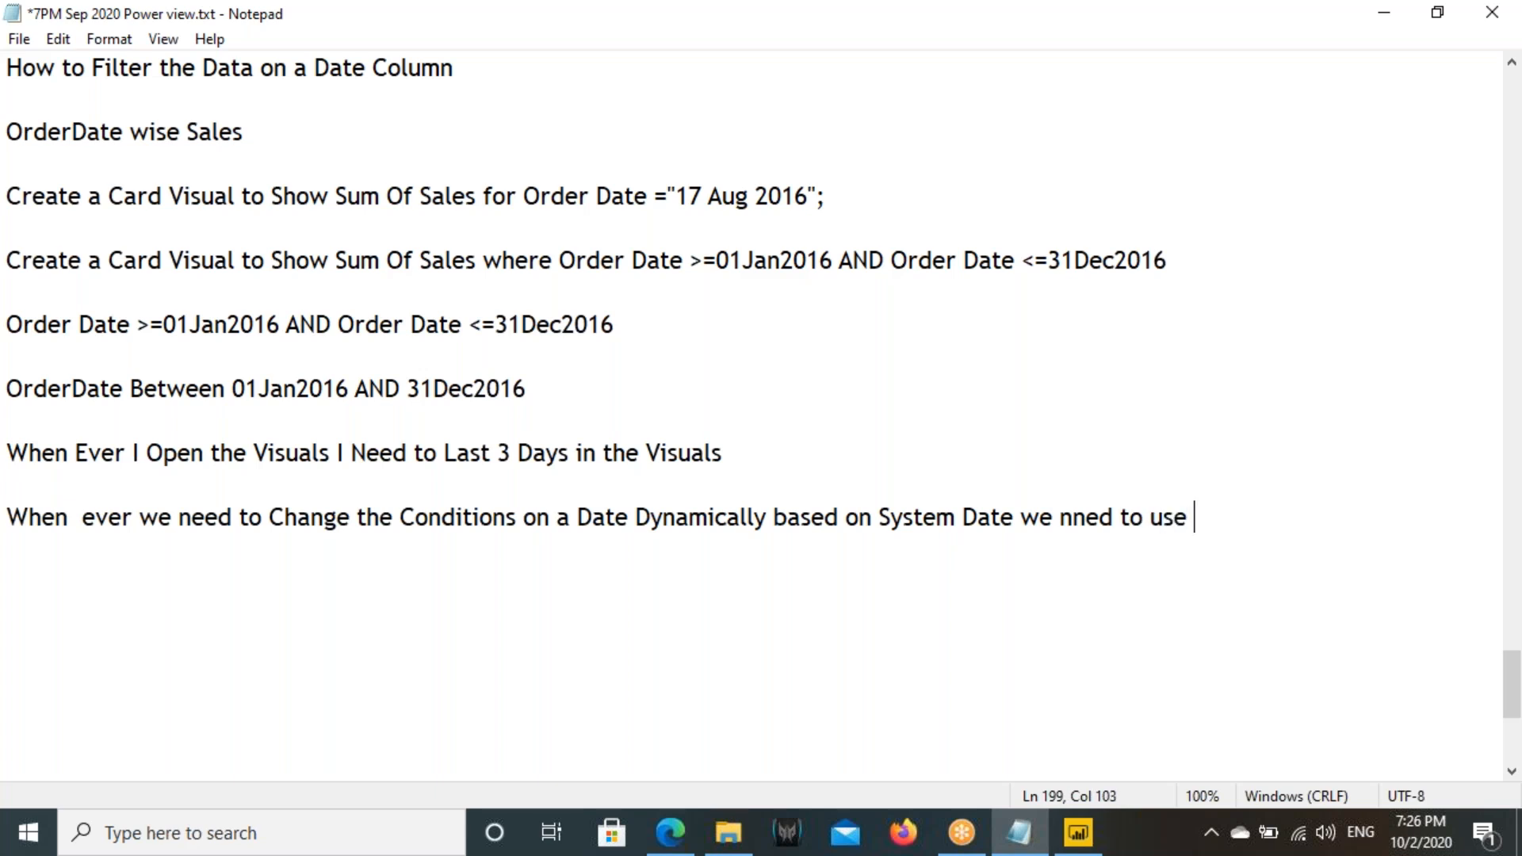
text( Relative Date Filtering)
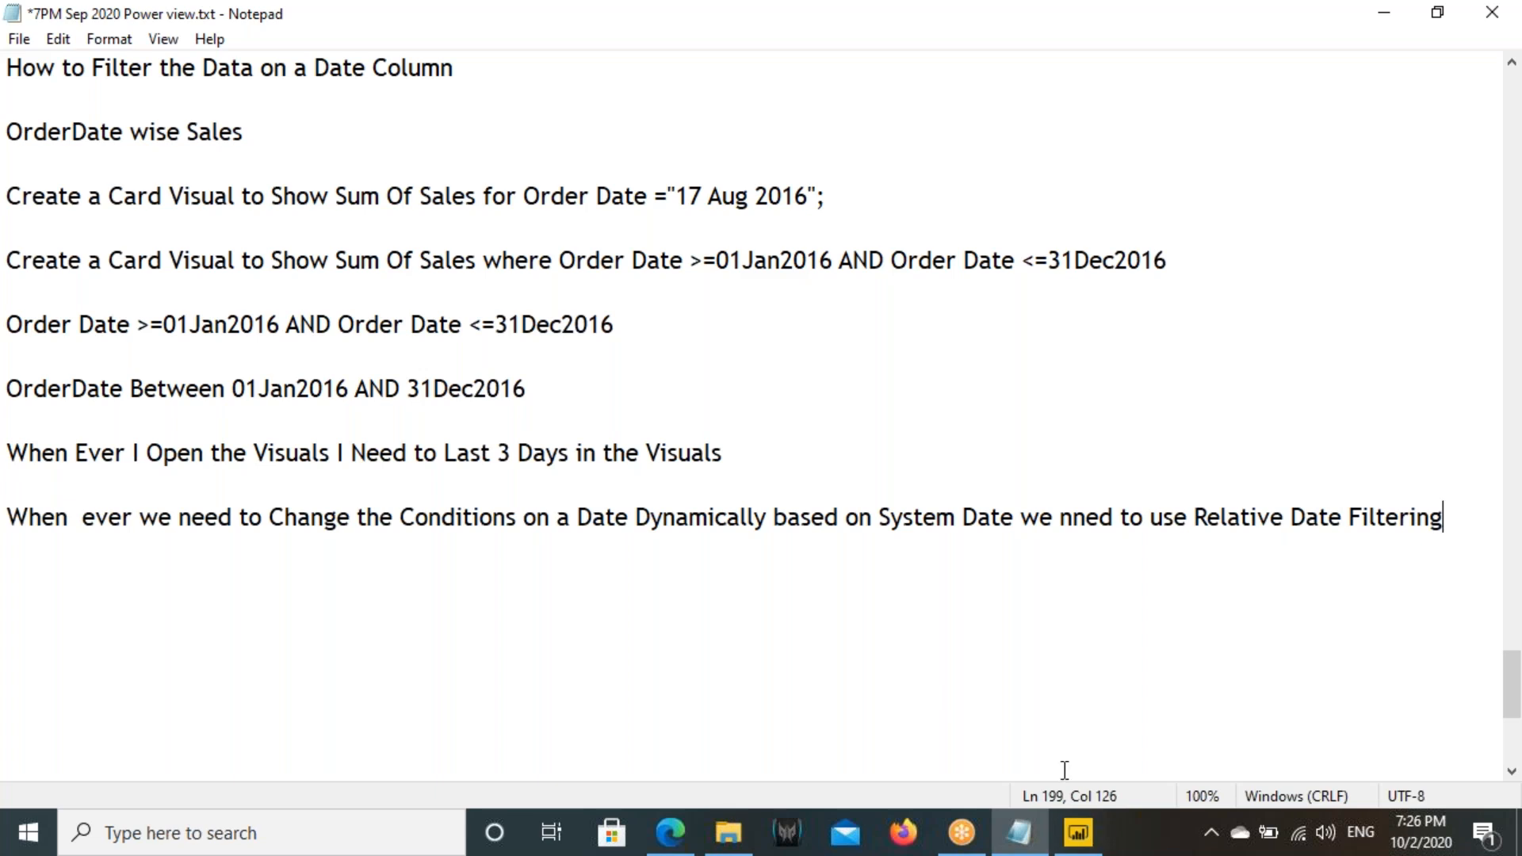
click(1078, 832)
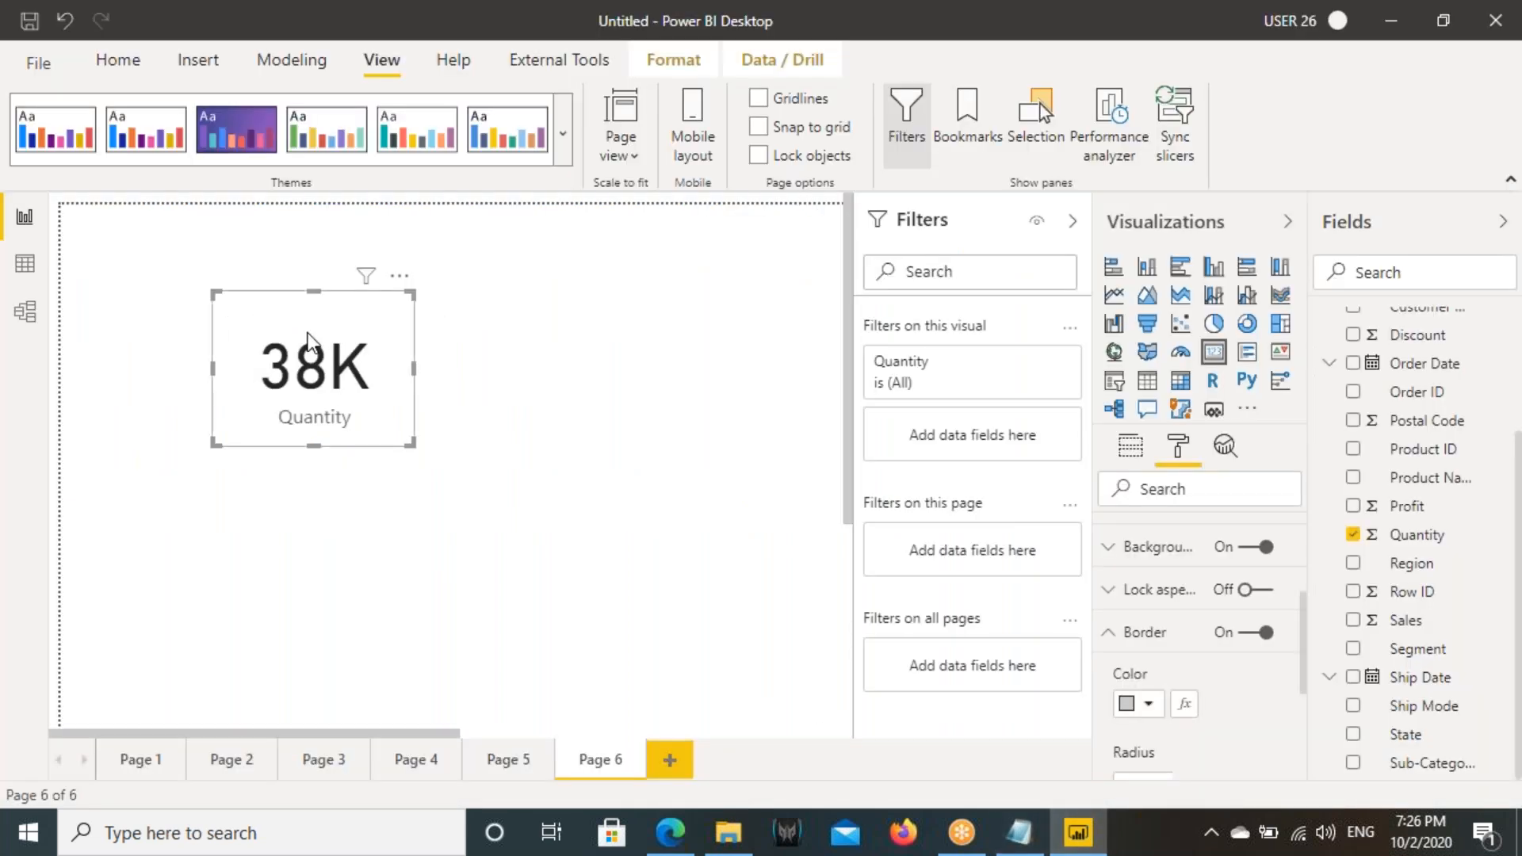
- Move the Quantity card nearer the page's upper-left corner and add Order Date as a visual-level filter with the Relative date type
drag(357, 425, 323, 377)
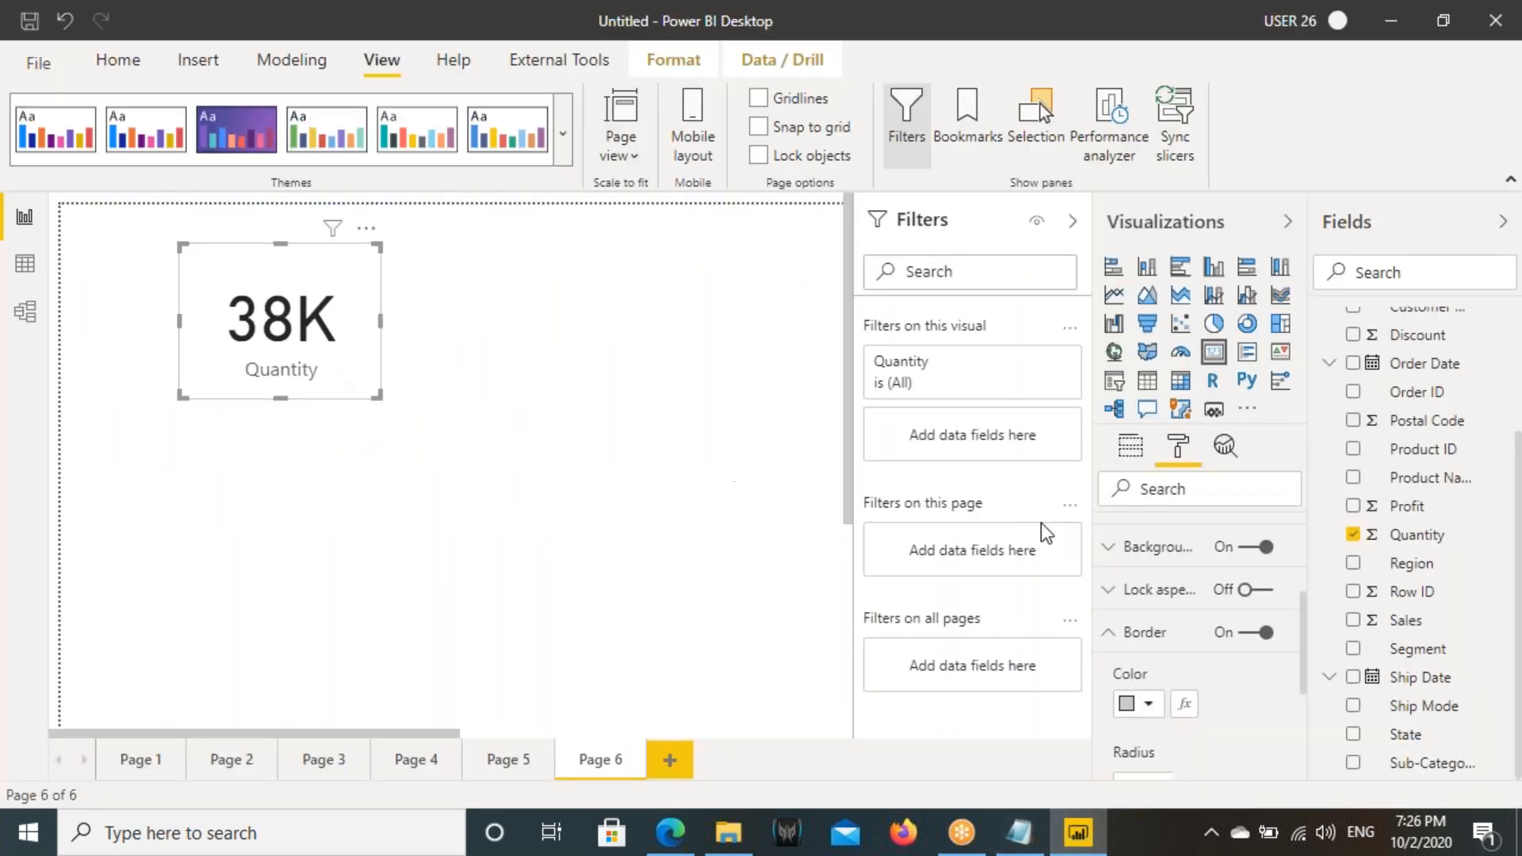
scroll(1420, 444, up, 3)
drag(1419, 530, 948, 458)
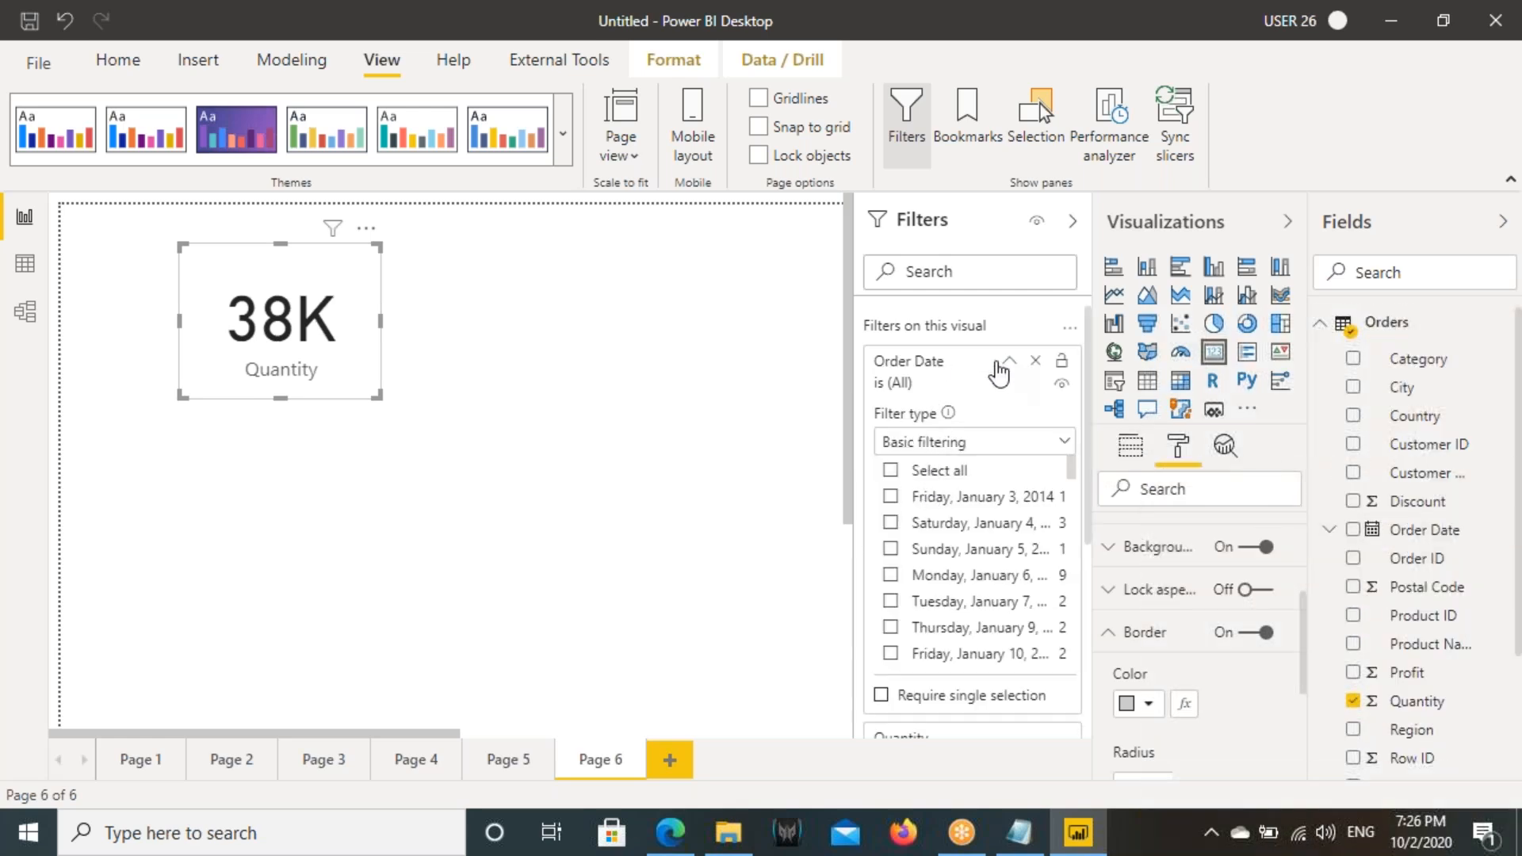
click(1000, 363)
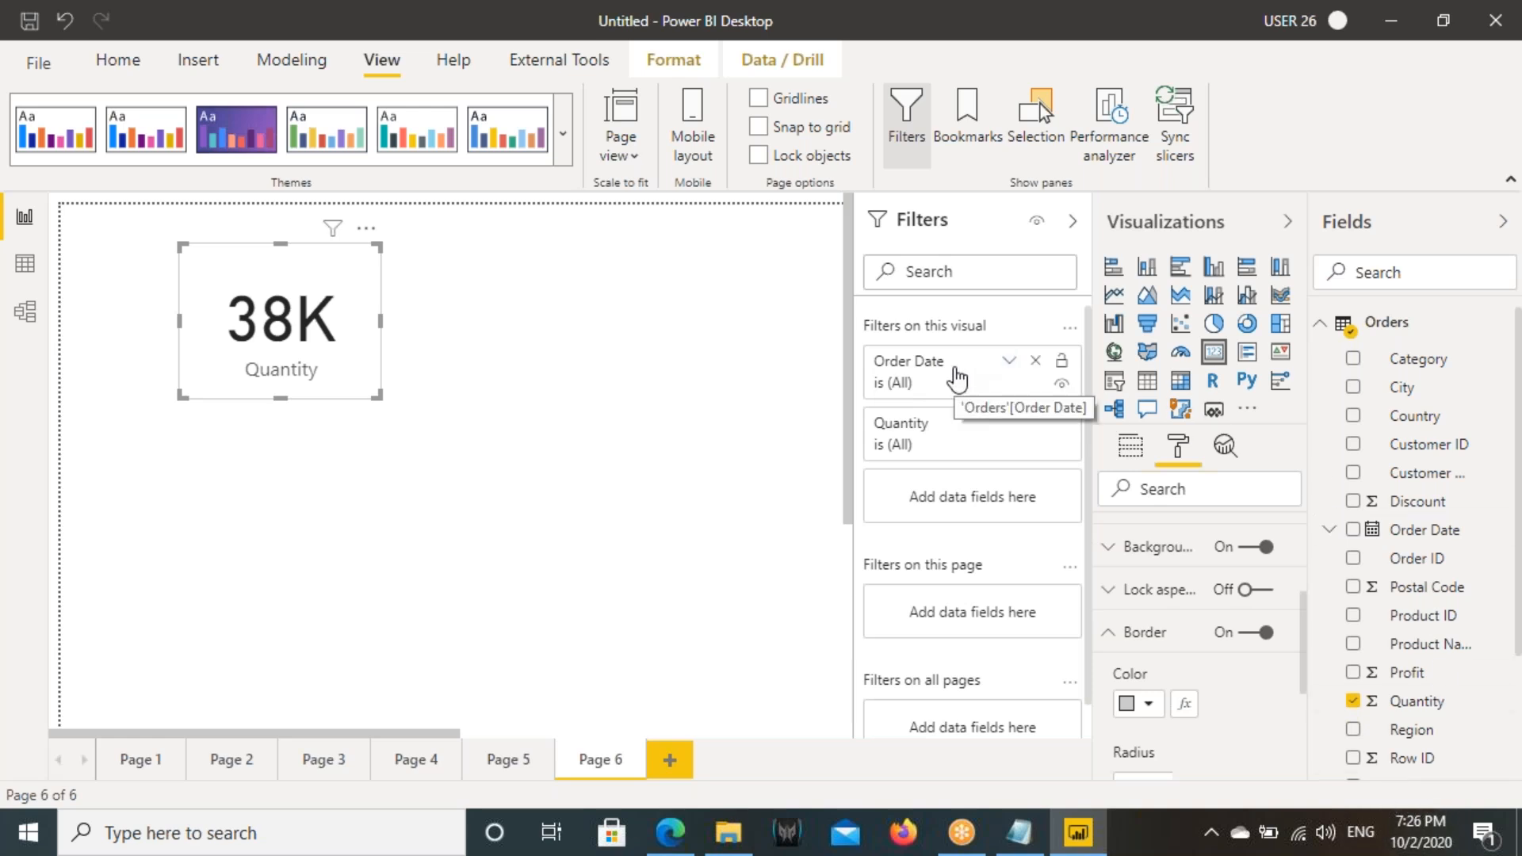
click(1008, 362)
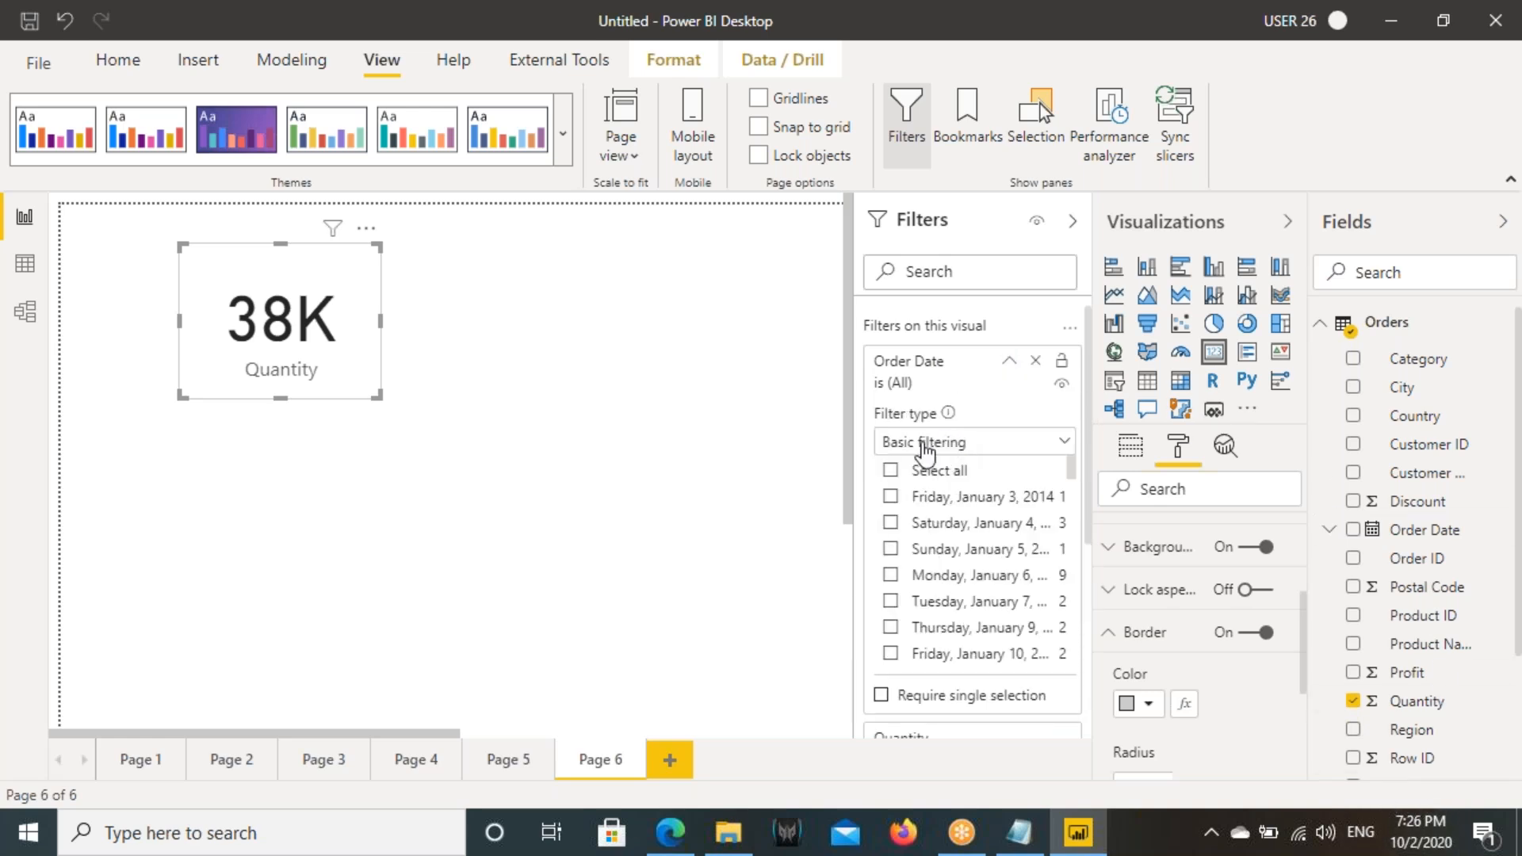
click(924, 444)
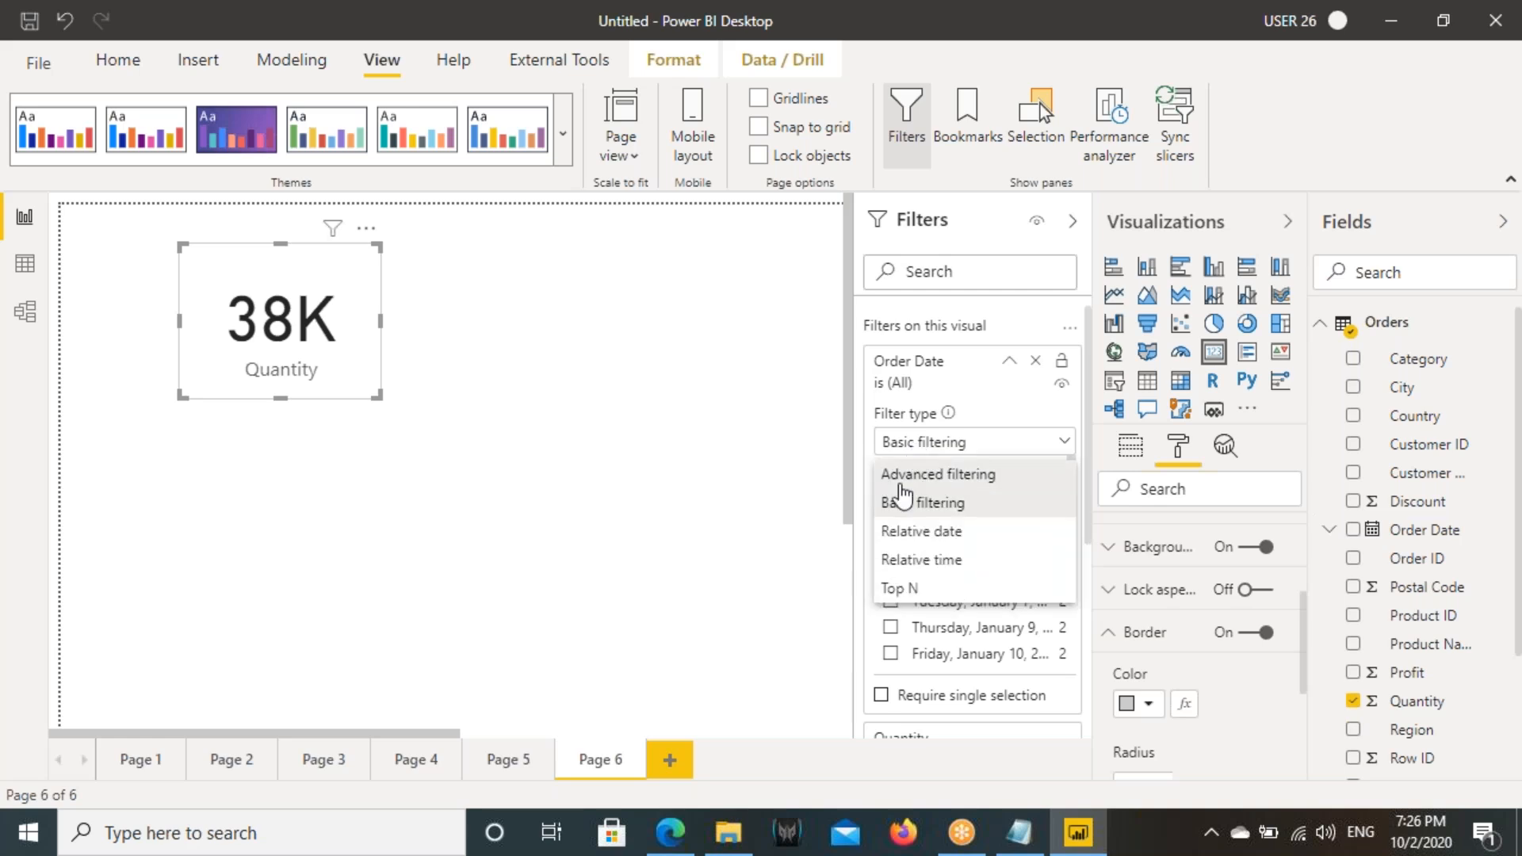
click(923, 531)
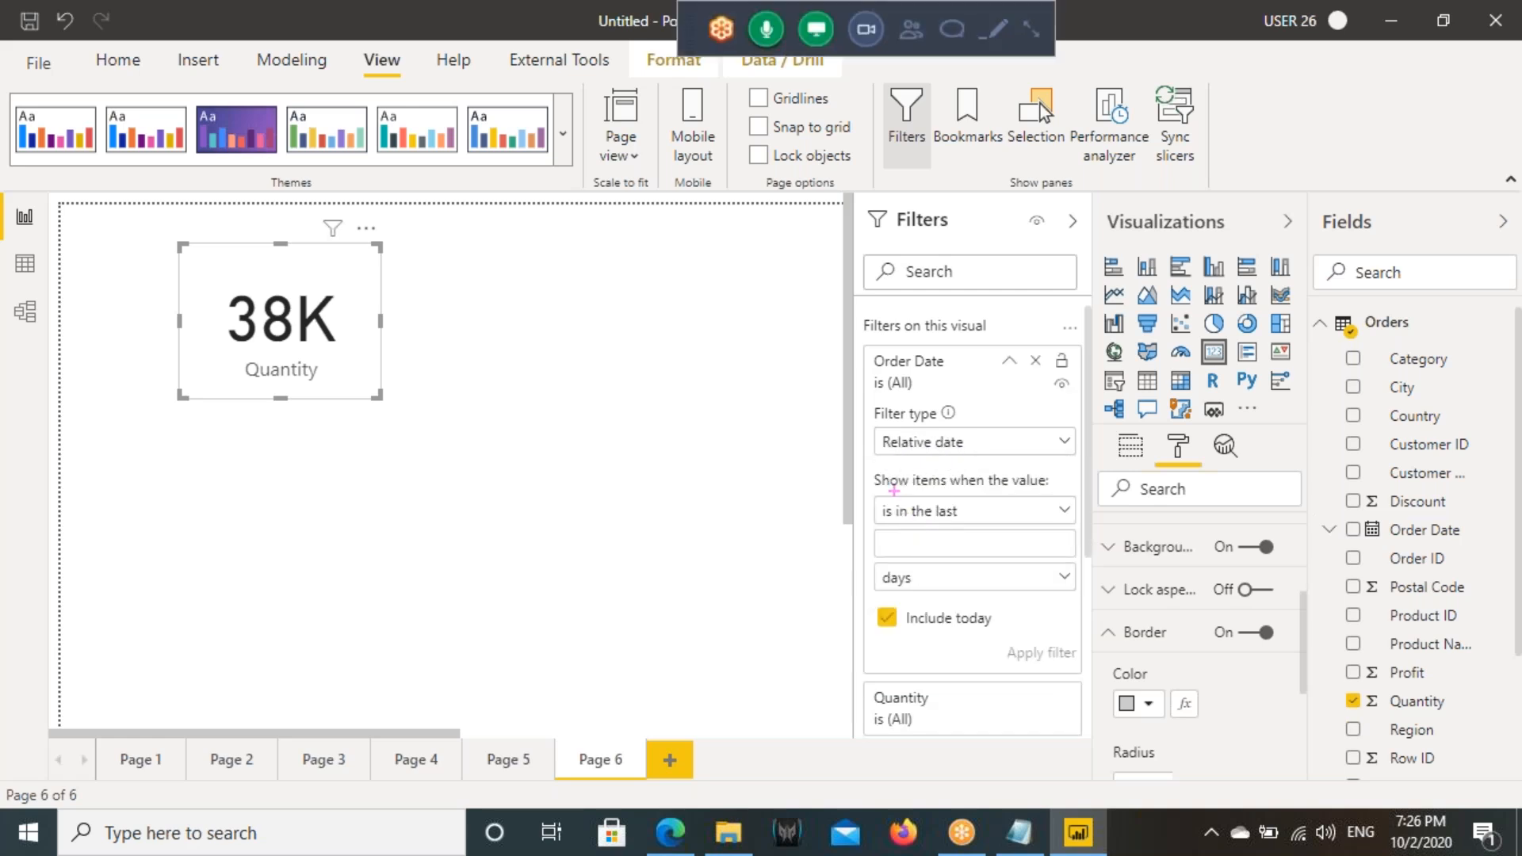
- Define the Quantity card's Order Date condition as is in the last 3 days
drag(864, 497, 1065, 528)
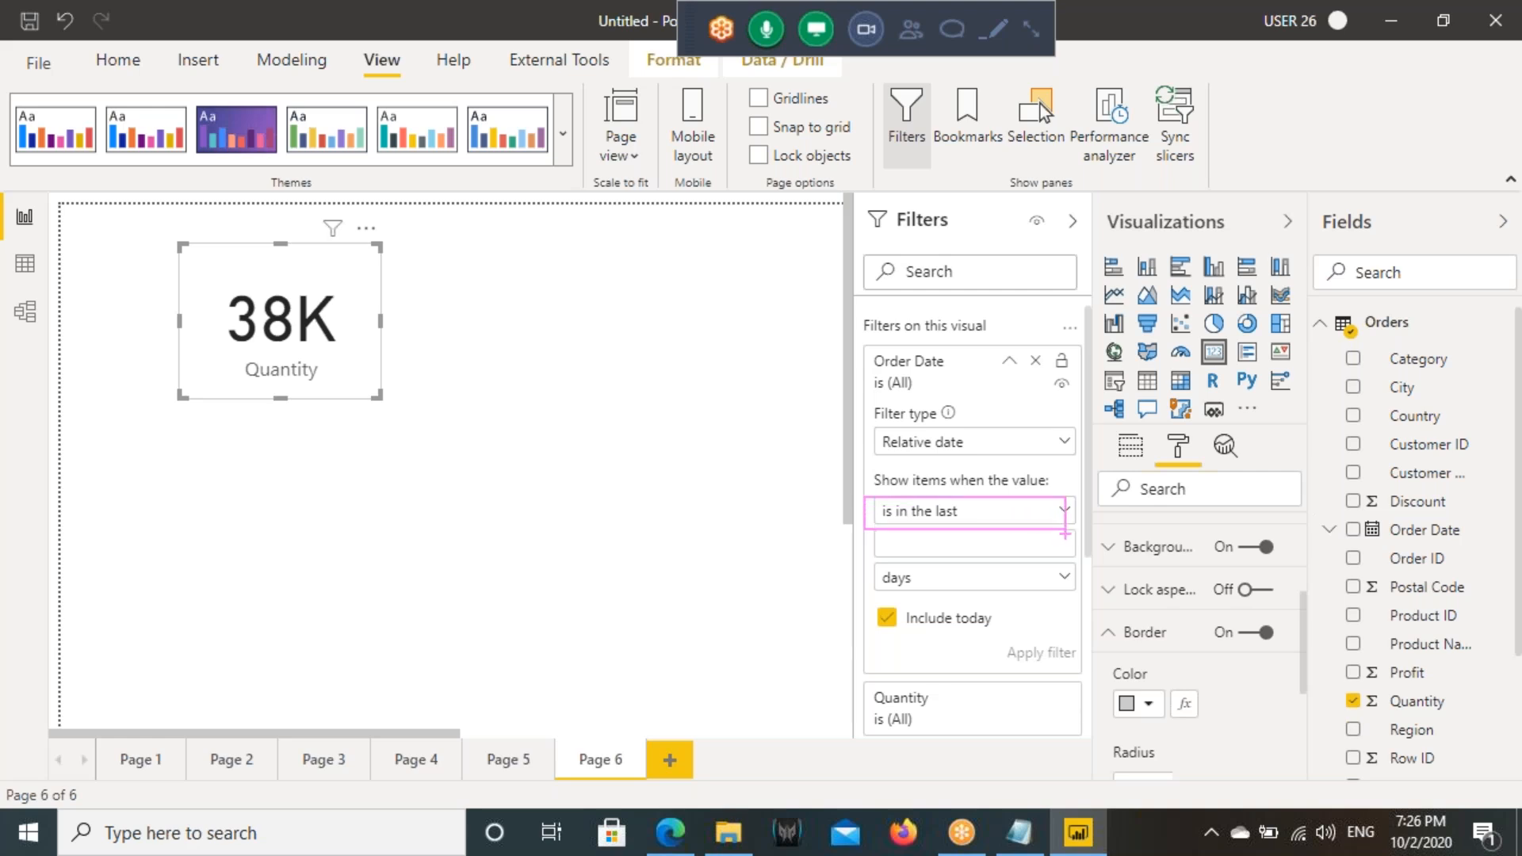
click(936, 511)
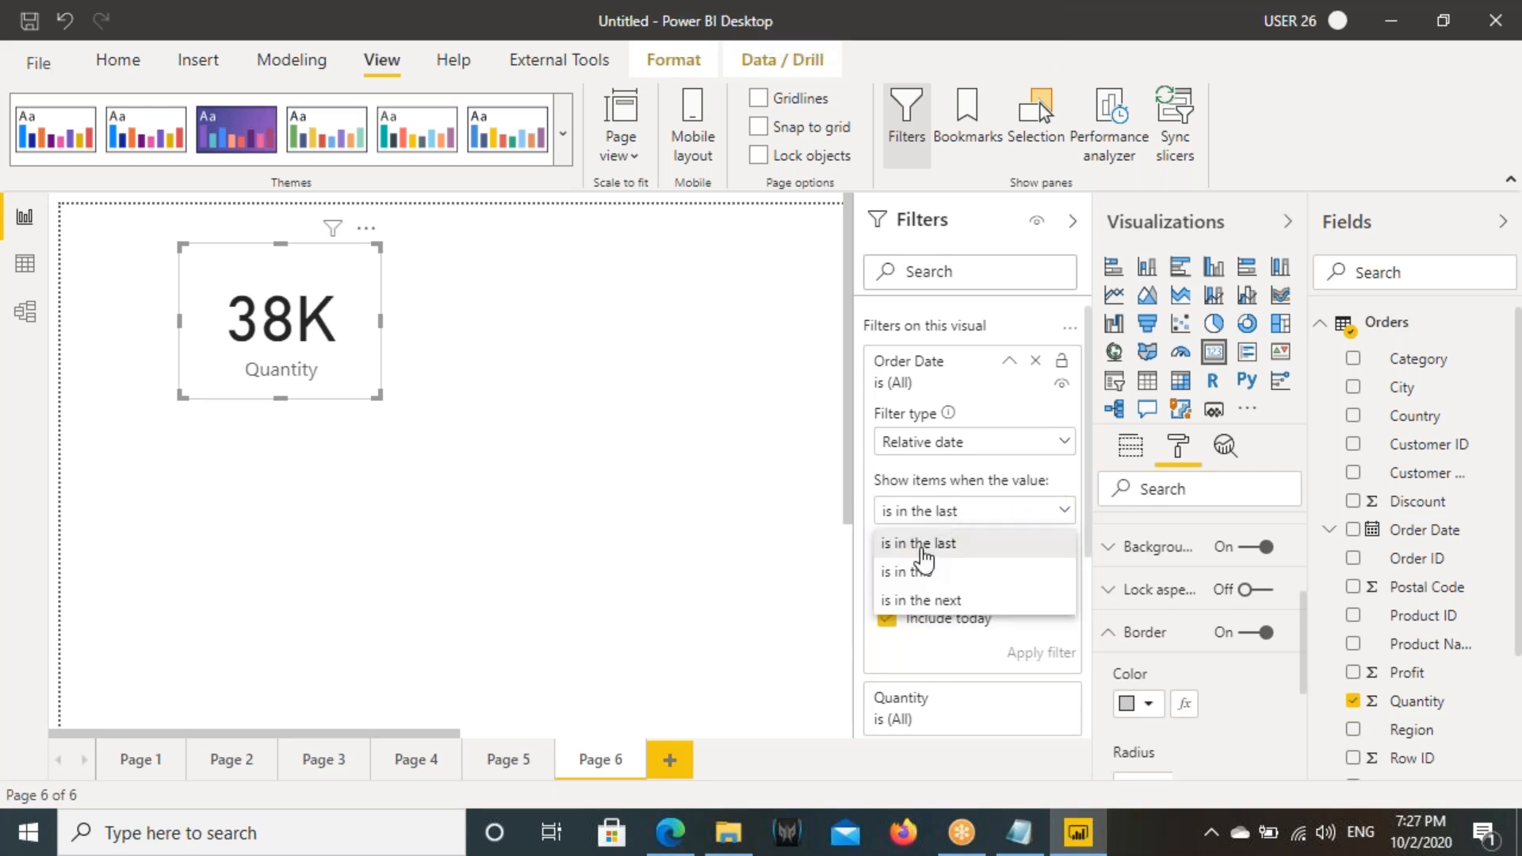
click(922, 547)
click(917, 547)
text(3)
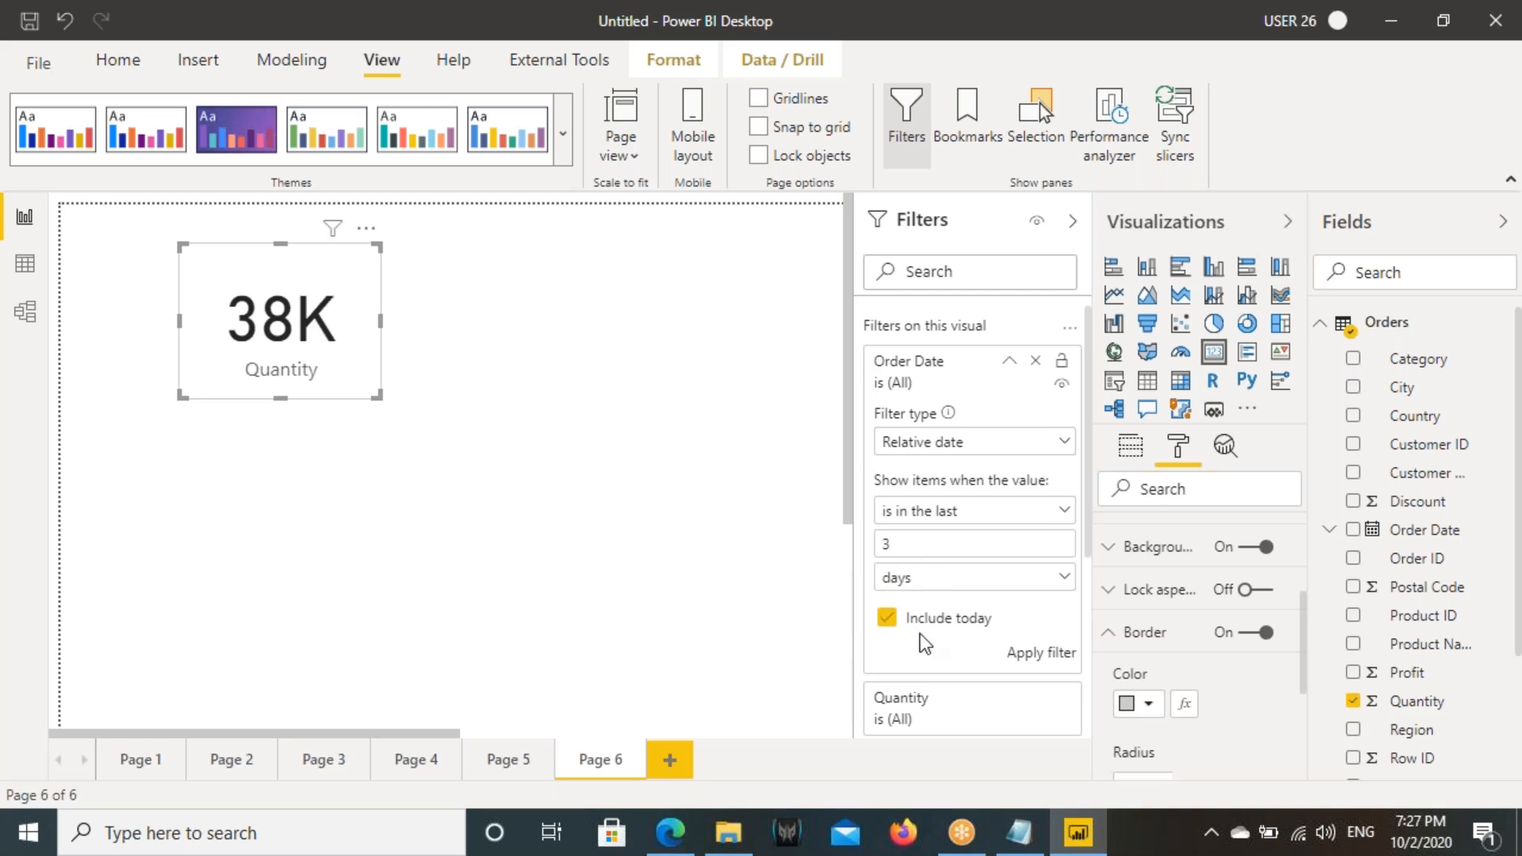
drag(870, 603, 1007, 636)
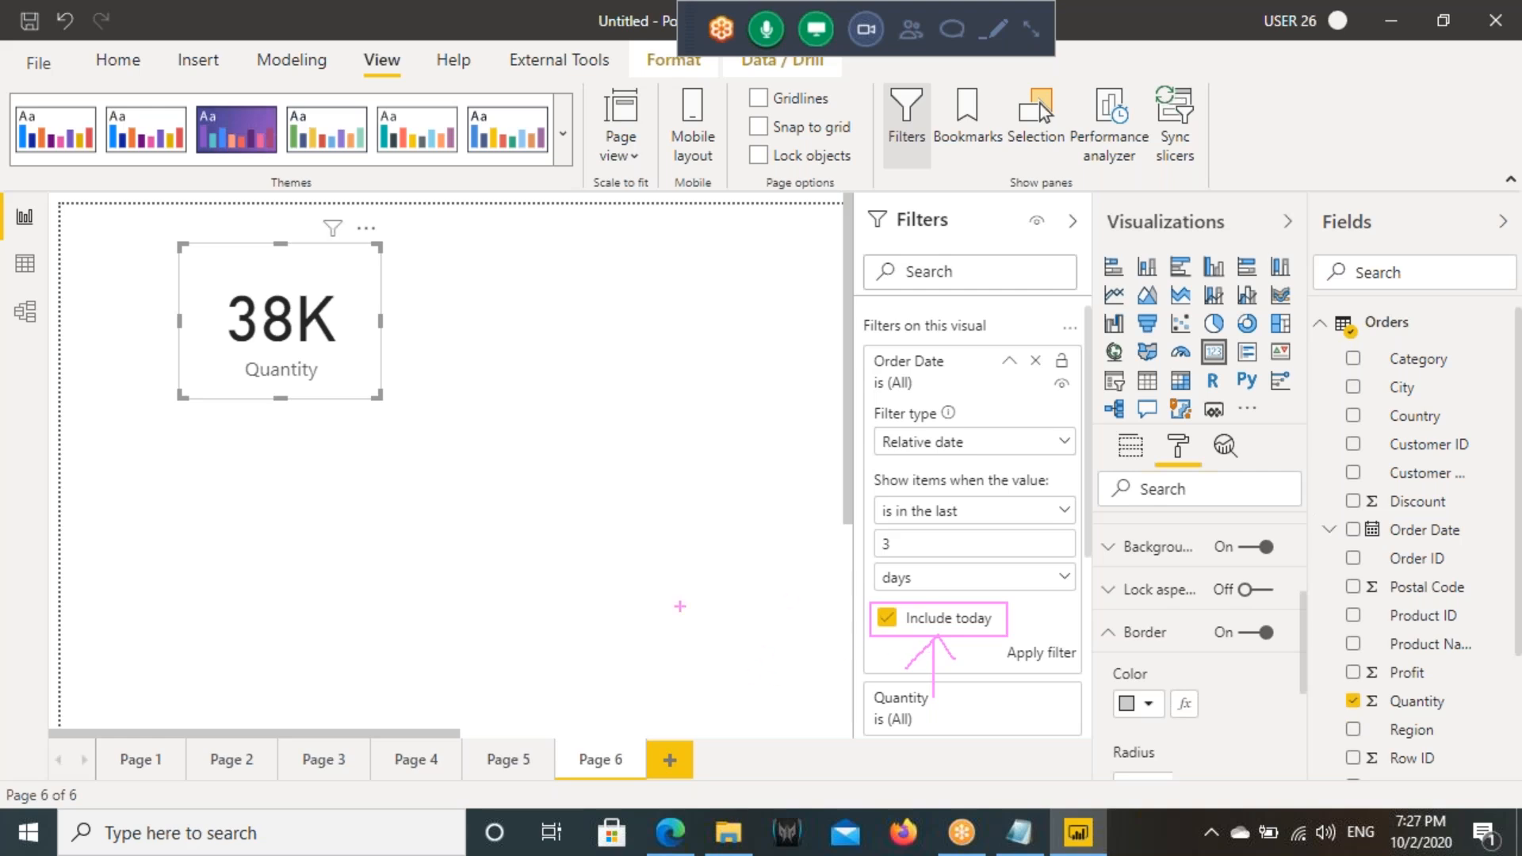
mouse_move(1455, 793)
mouse_down()
mouse_move(1384, 852)
mouse_move(1395, 697)
mouse_up()
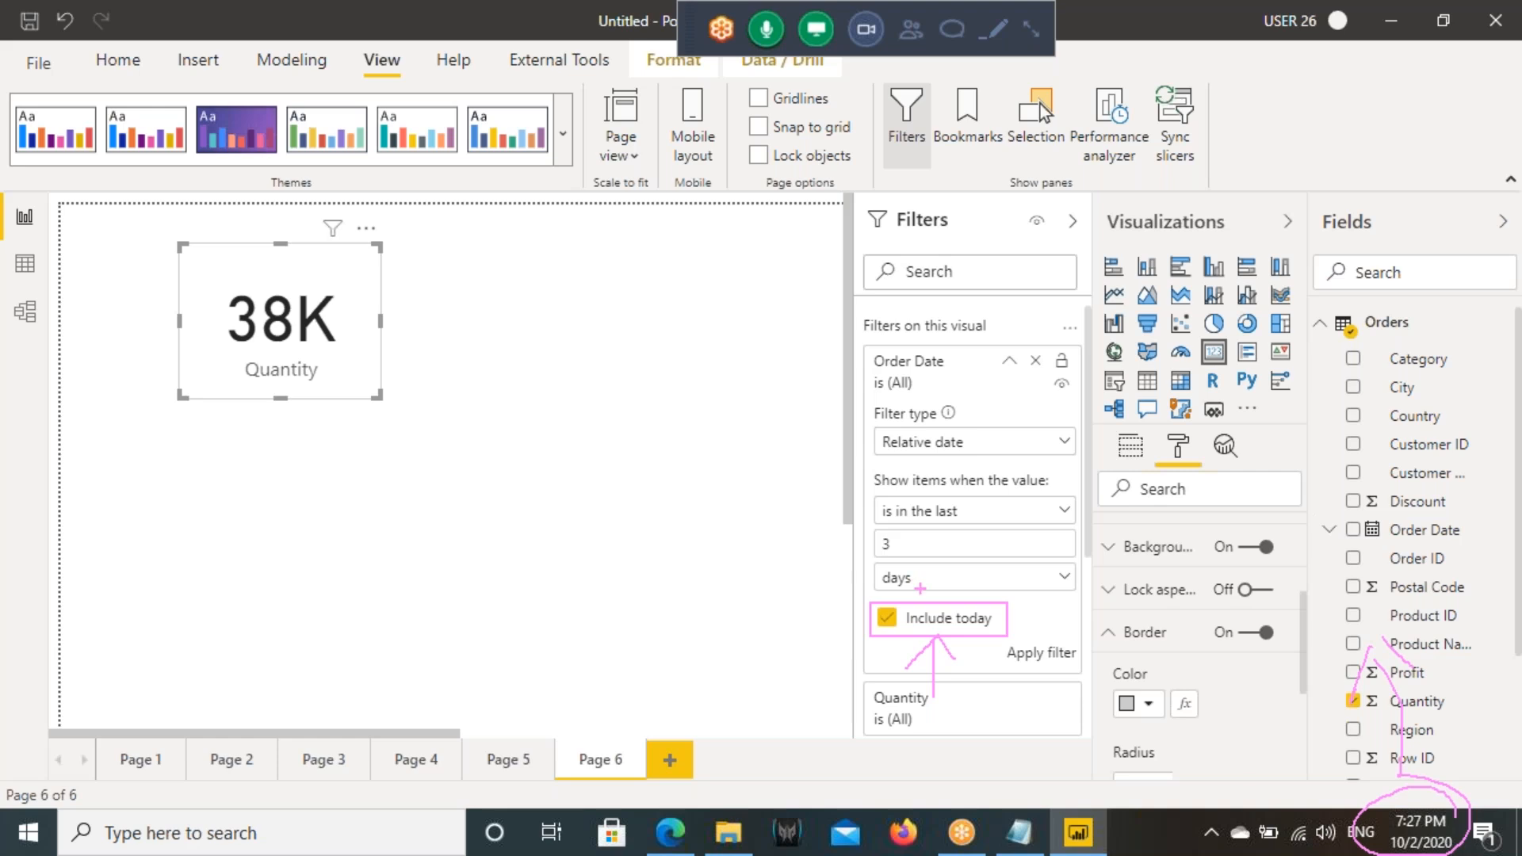
drag(710, 544, 672, 616)
drag(705, 571, 723, 566)
drag(779, 507, 788, 587)
drag(768, 564, 847, 534)
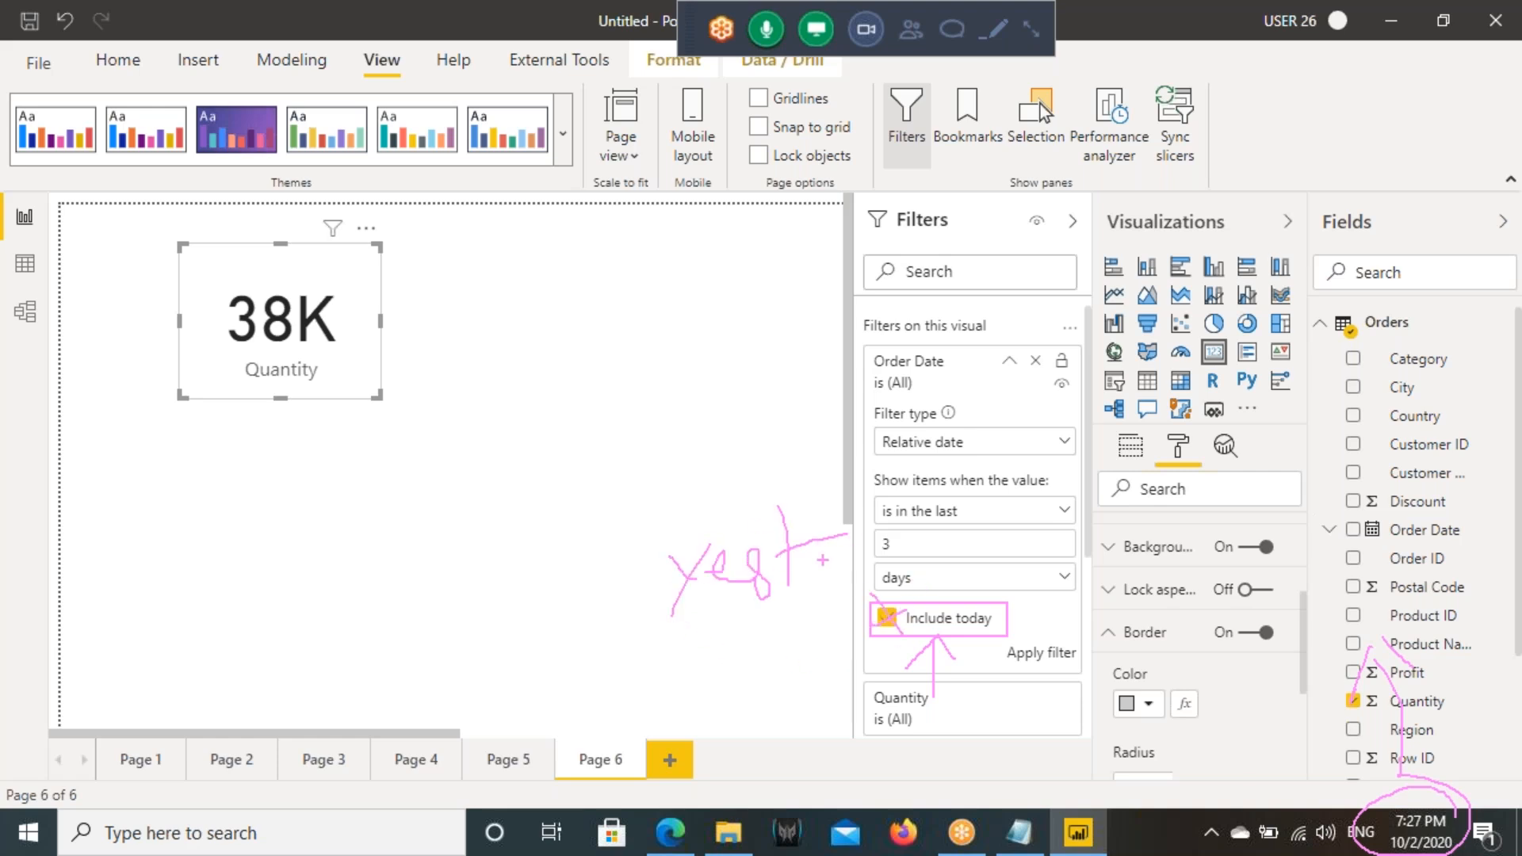
key(Escape)
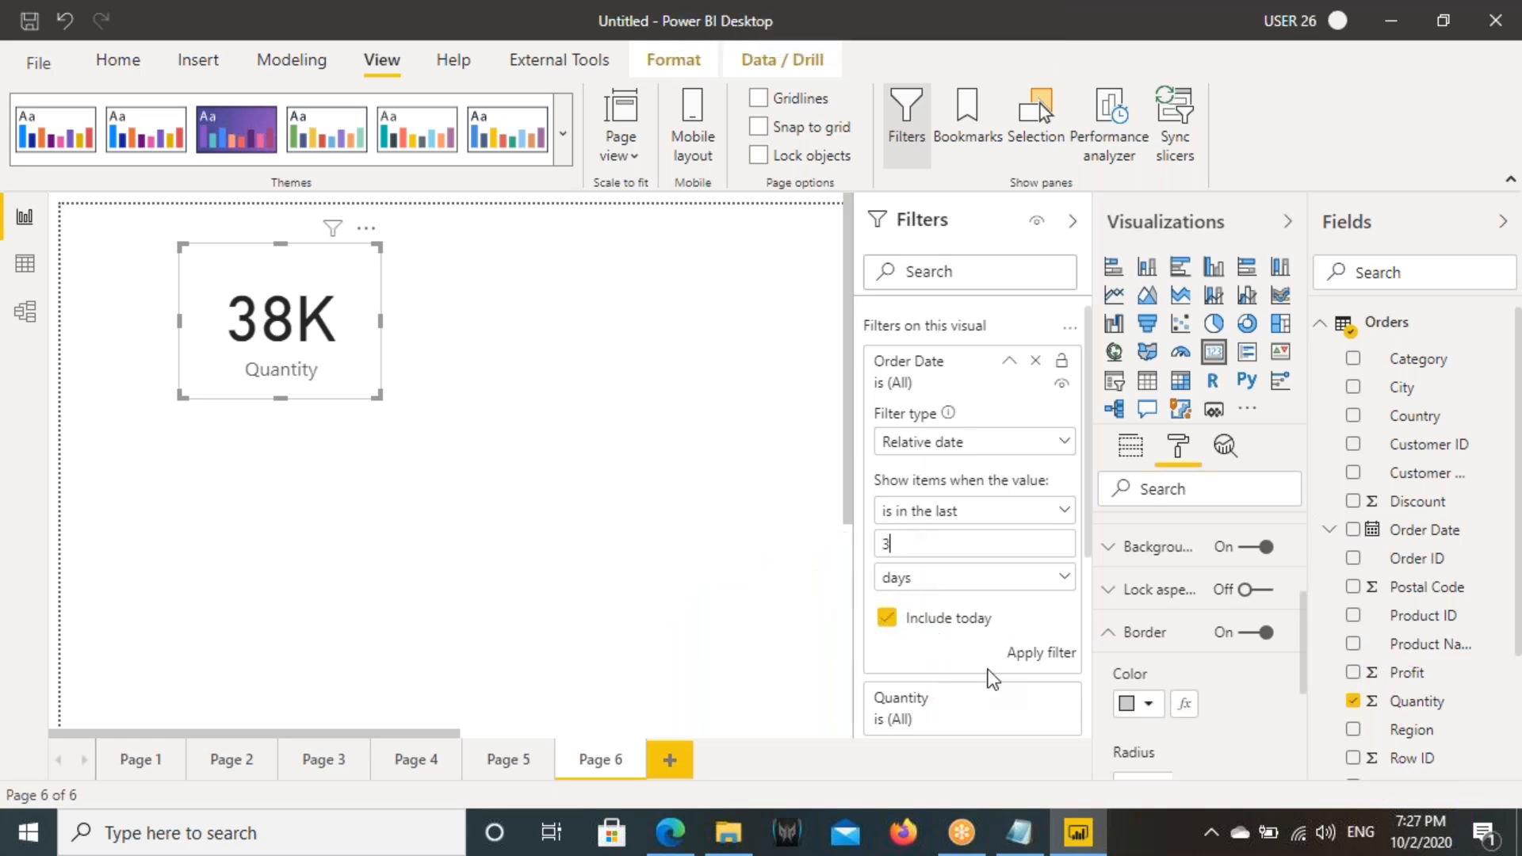
- Apply the 3-day Order Date filter to the Quantity card, and reapply it with the last 5 days
click(1040, 652)
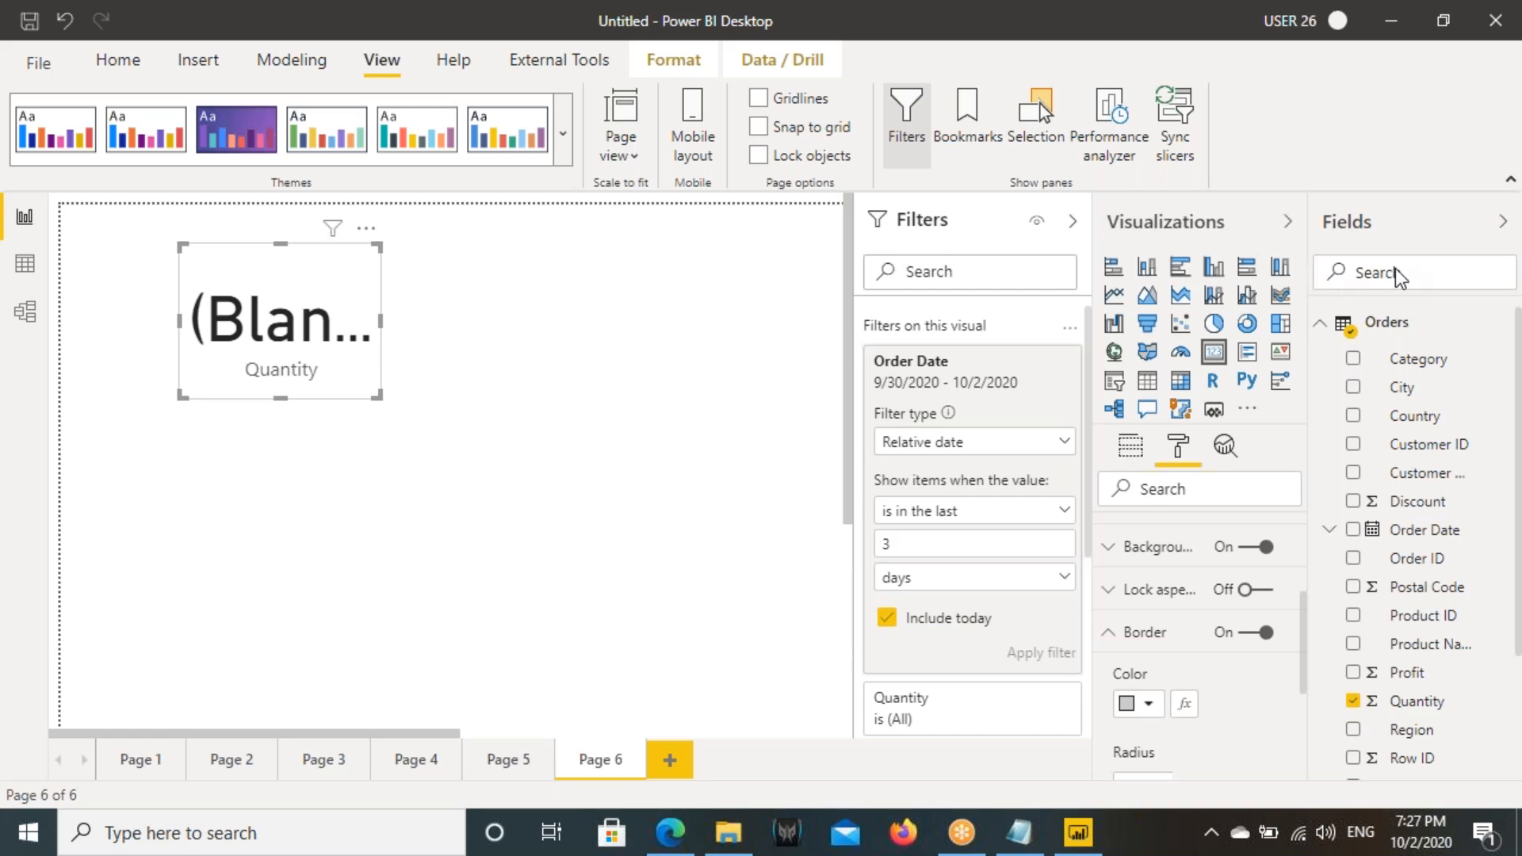
key(BackSpace)
text(5)
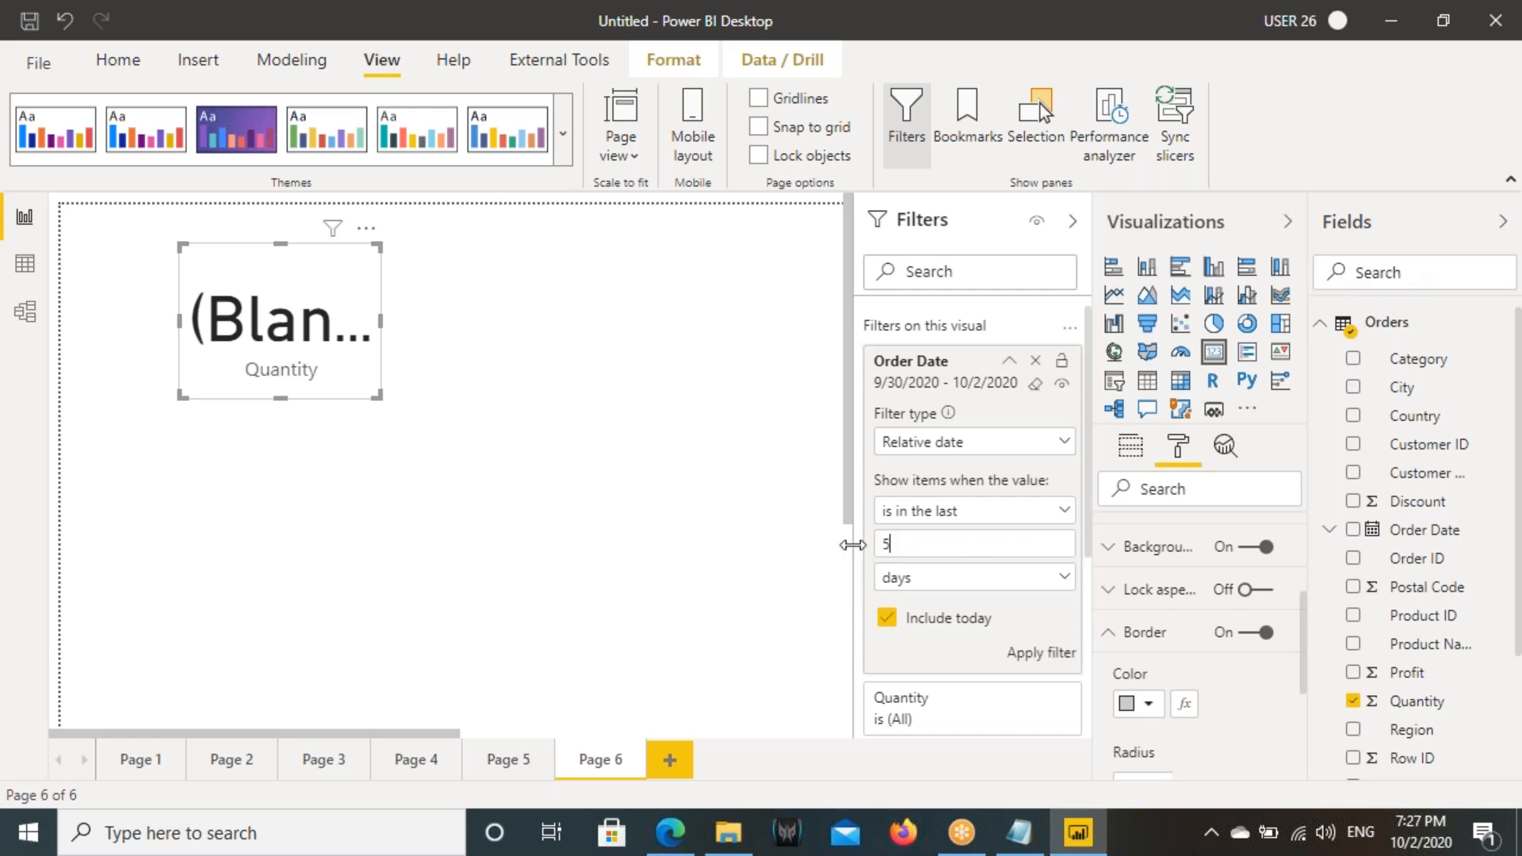
click(1041, 658)
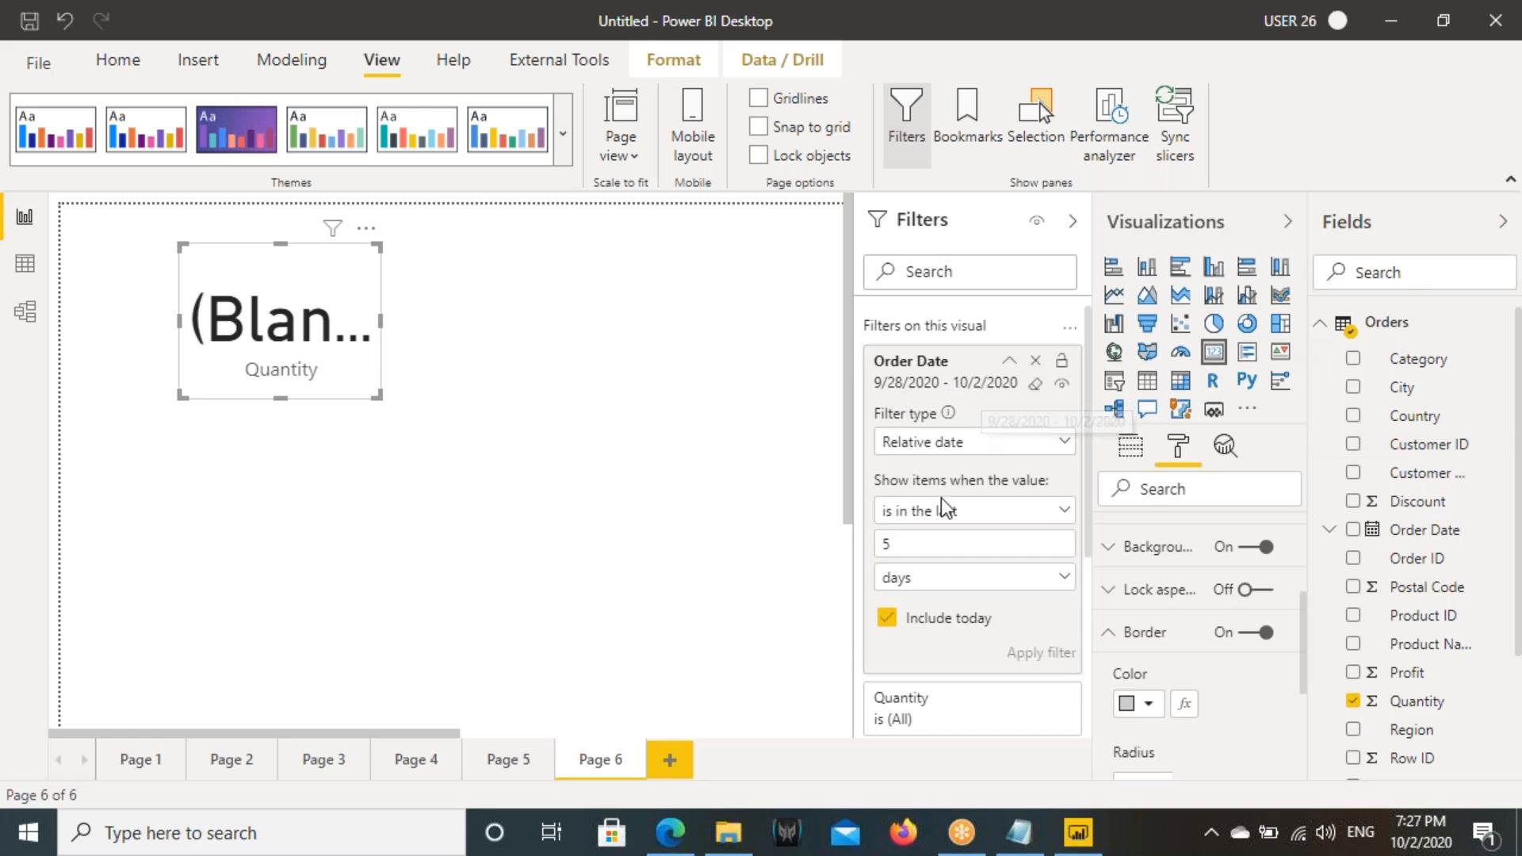
- Widen the Quantity card so its value fits without being cut off
click(908, 548)
drag(904, 545, 848, 551)
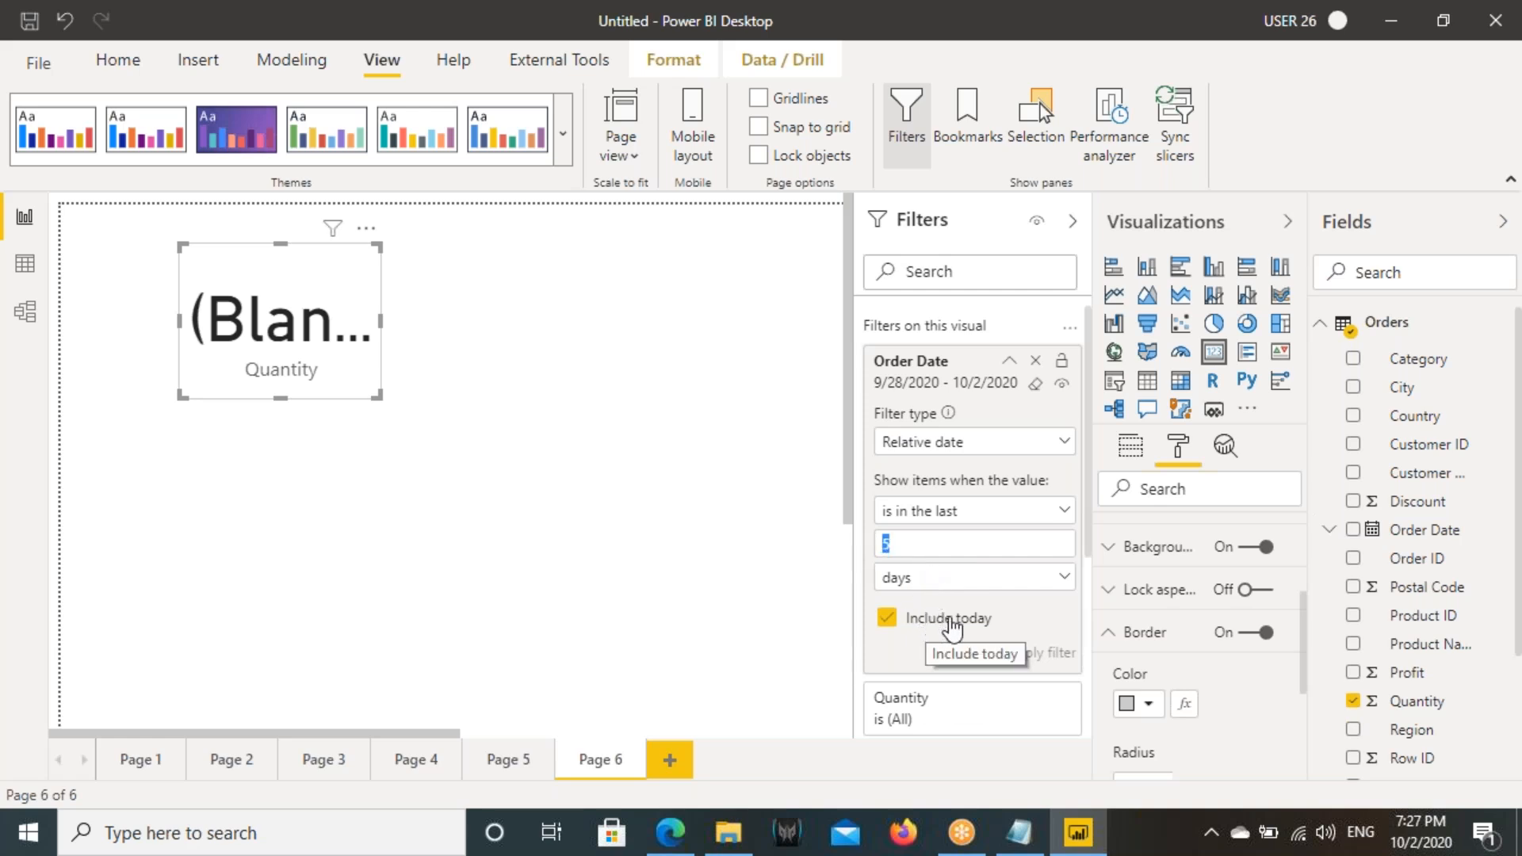
drag(381, 321, 476, 361)
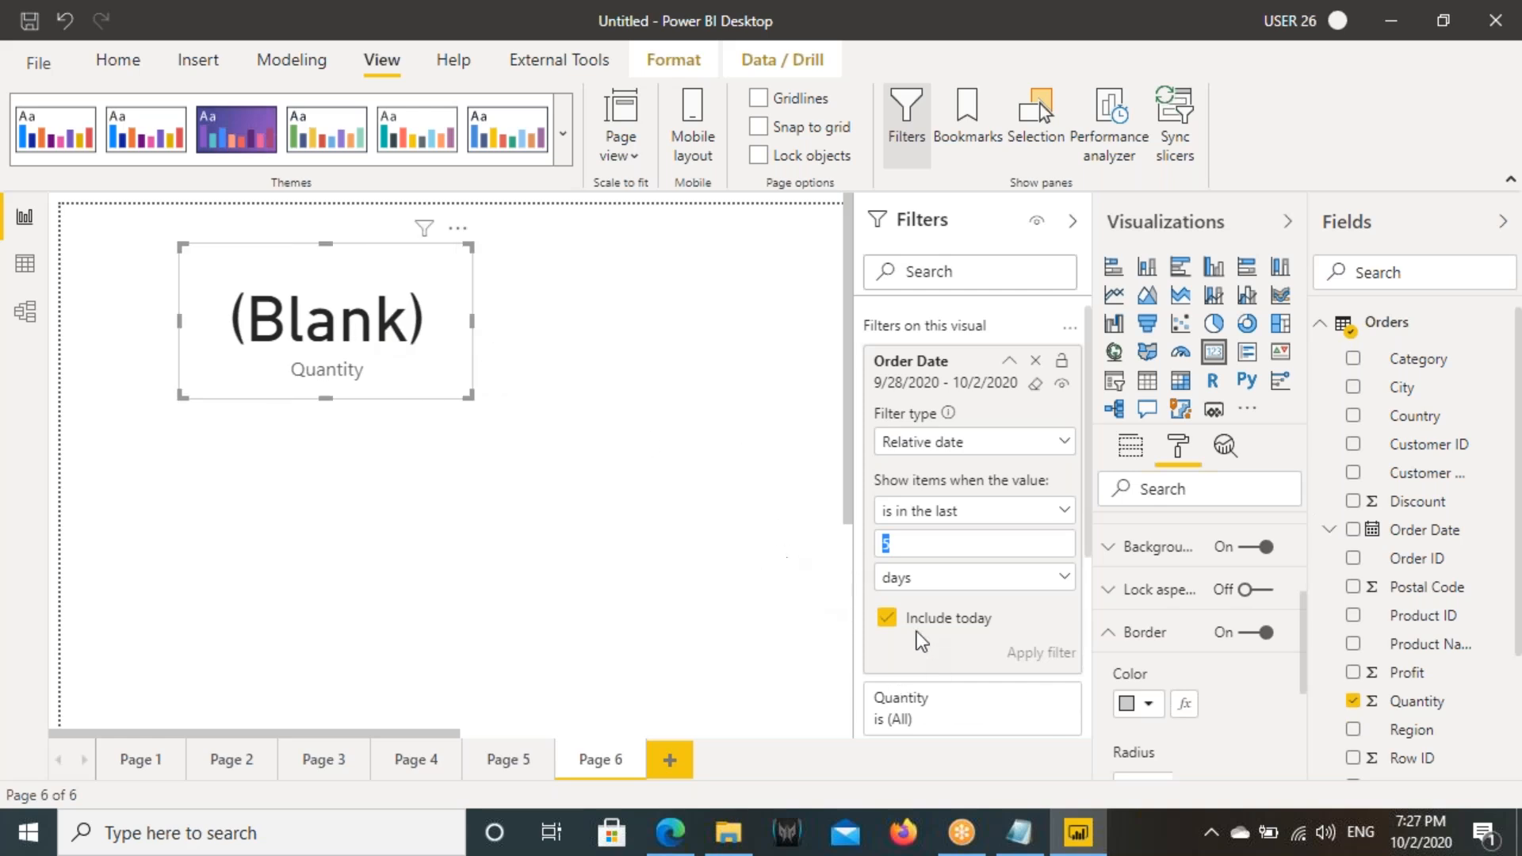
- Apply the Order Date filter without Include today, and reapply it with Include today enabled
click(887, 617)
click(1043, 662)
click(888, 620)
click(1053, 653)
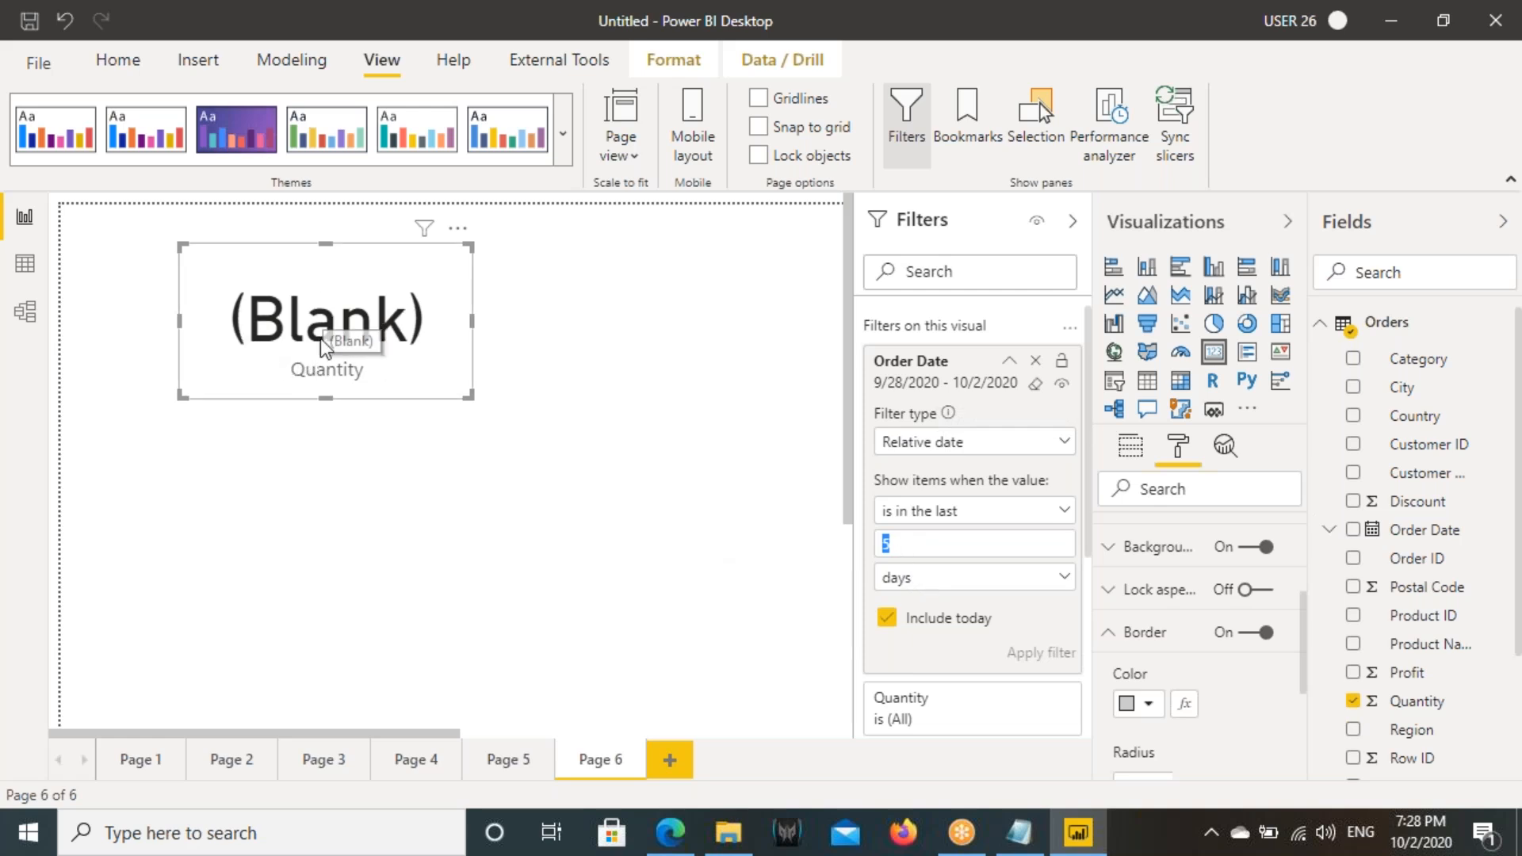
- Apply the Quantity card's relative date filter with the last 10000 days, and reapply it with 1000 days
click(919, 542)
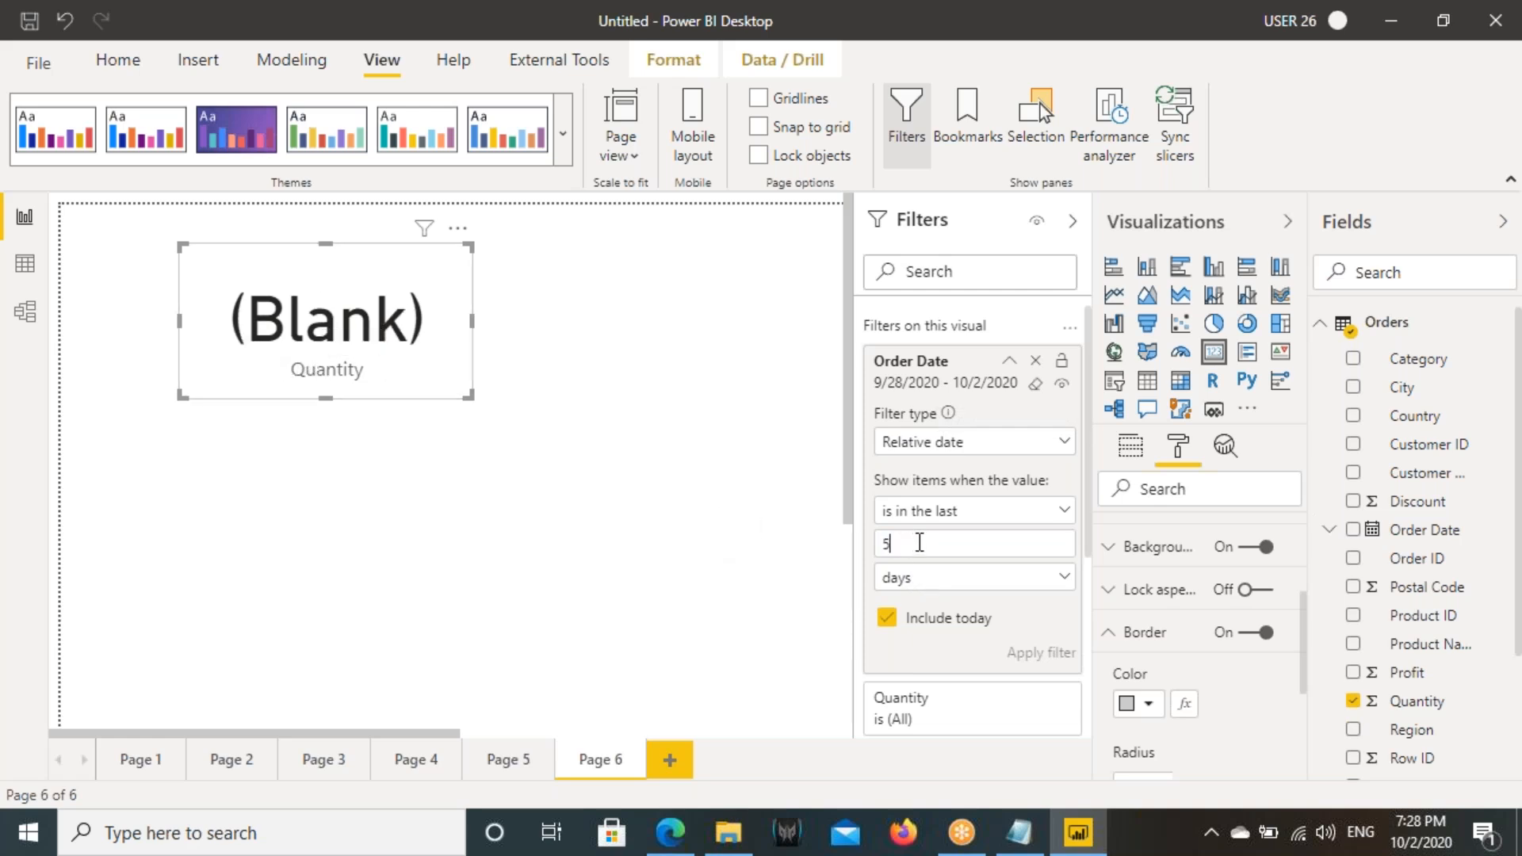
text(10000)
click(1040, 652)
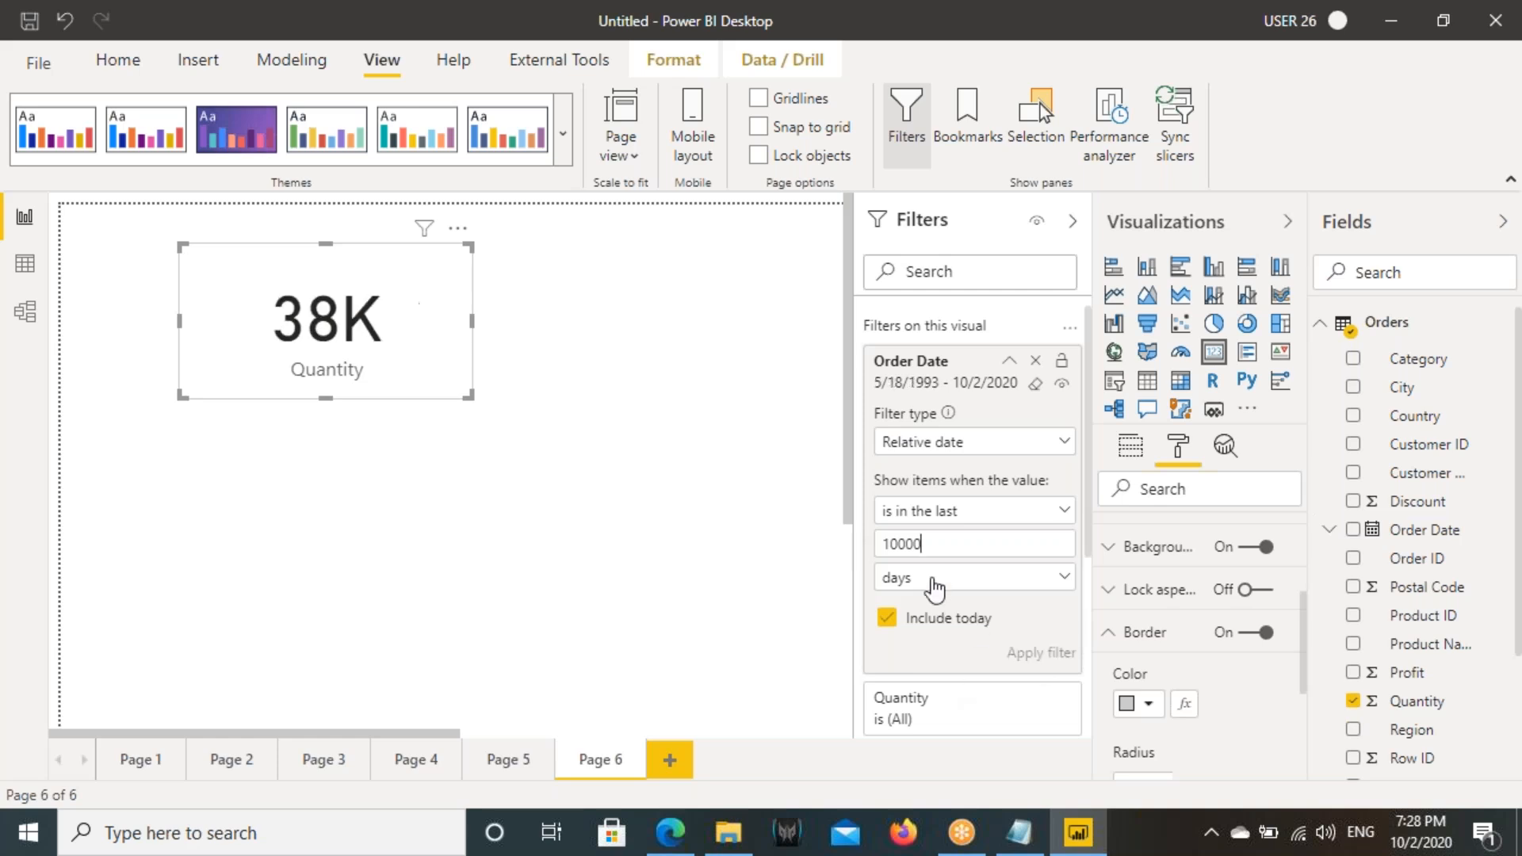
key(BackSpace)
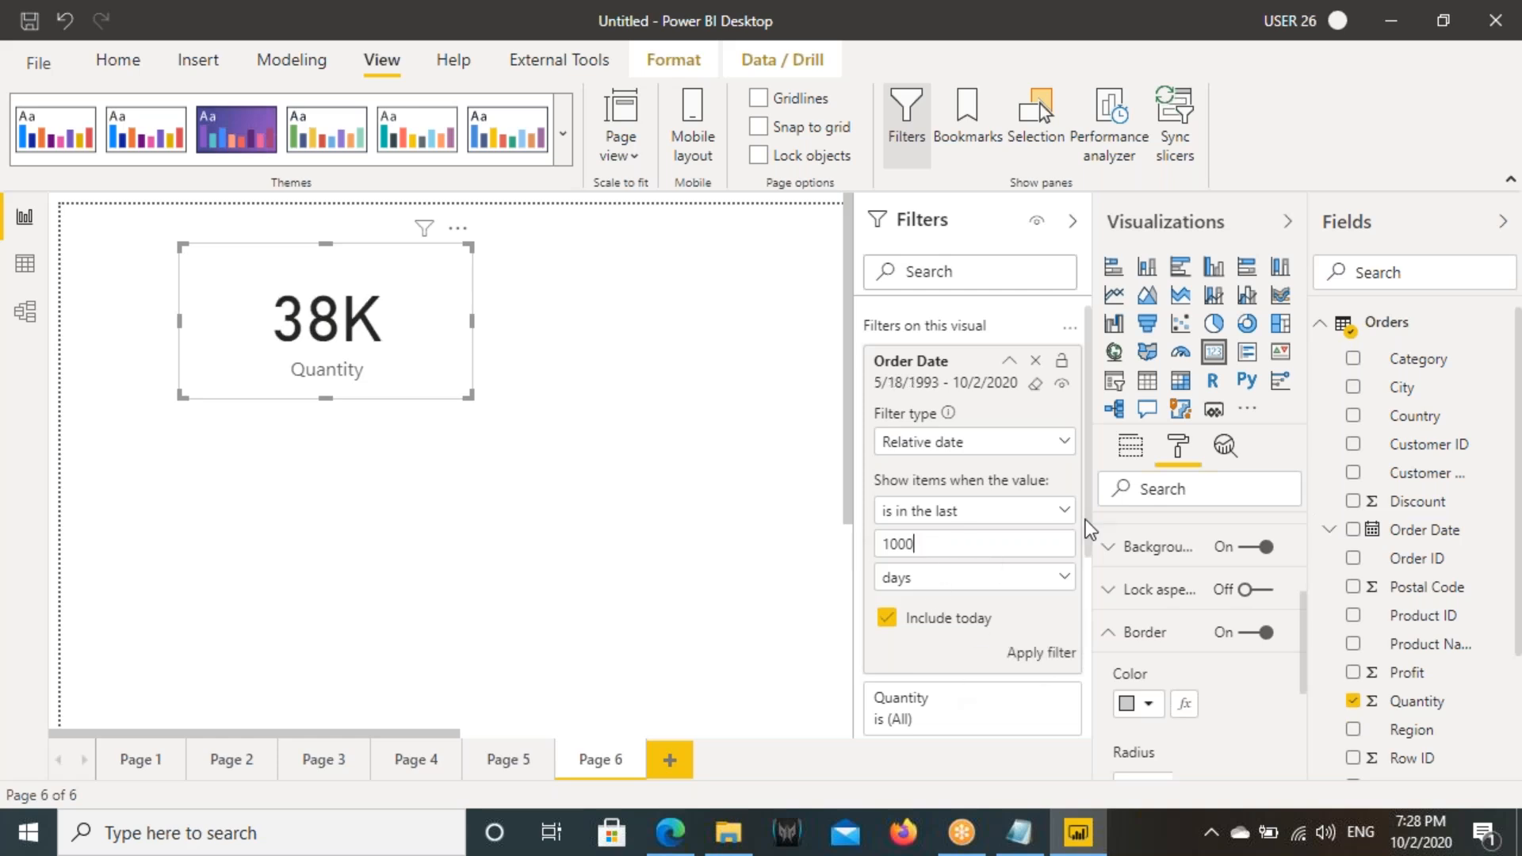
click(1015, 654)
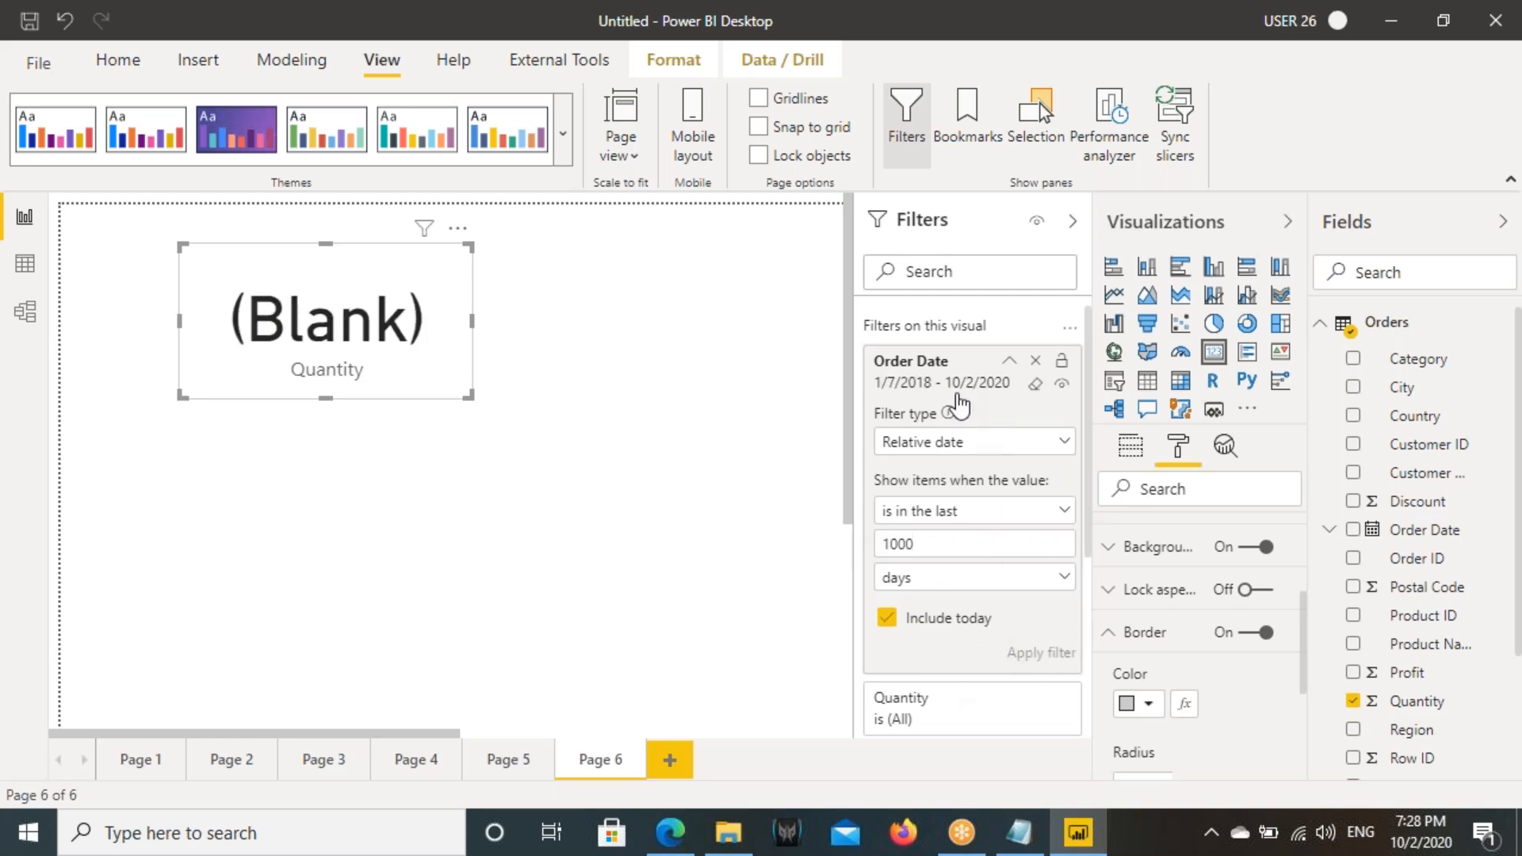
- Set the Quantity card's relative date filter to the last 1200 days and apply it
drag(916, 544, 891, 544)
text(1)
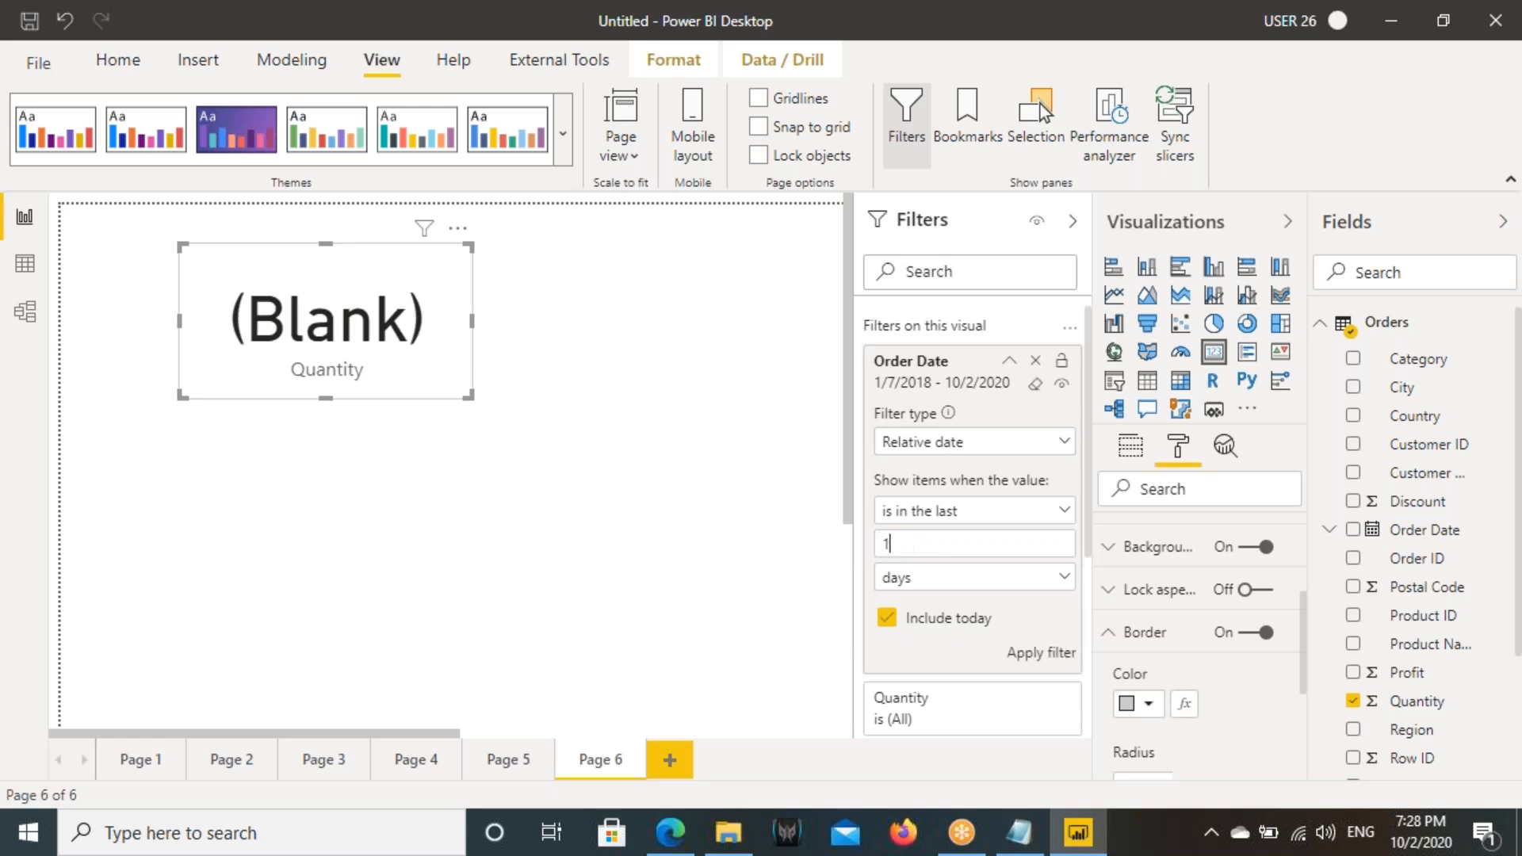
click(1030, 653)
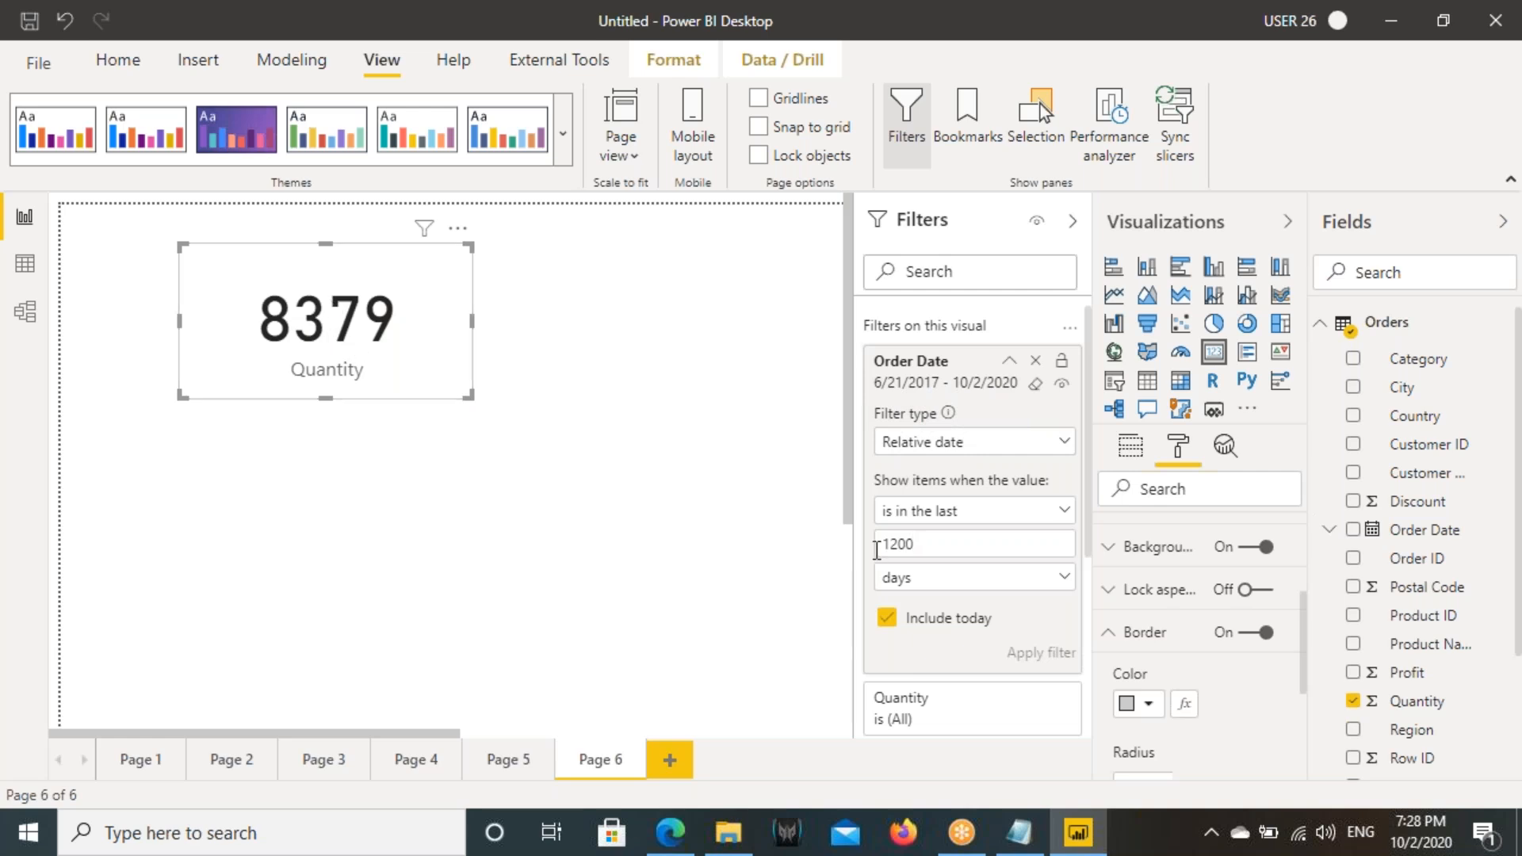
double_click(926, 544)
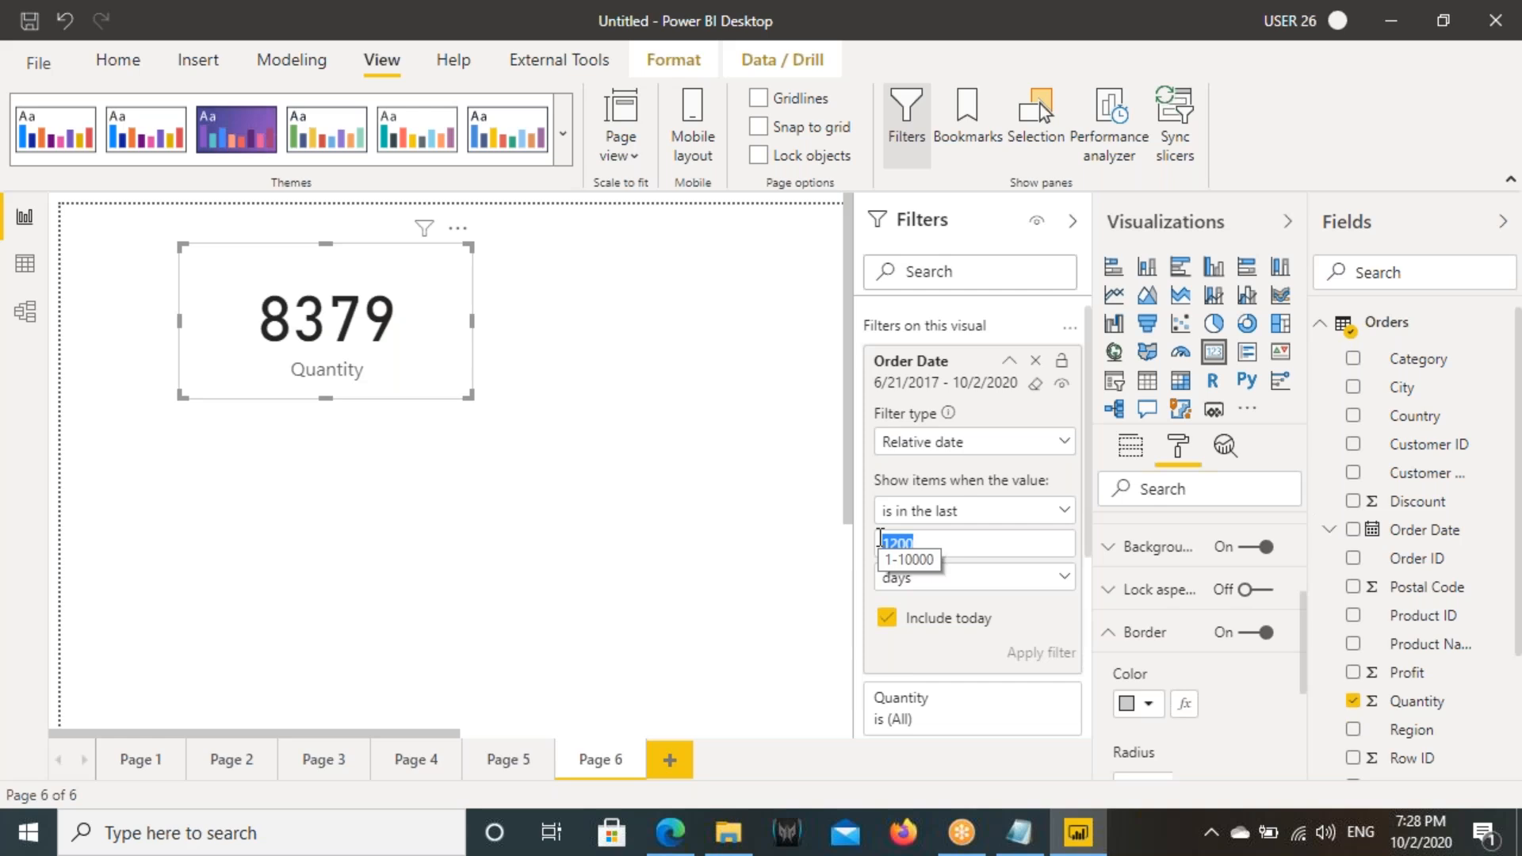
- Add a second card below the Quantity card and fill it with the Sales field
click(713, 475)
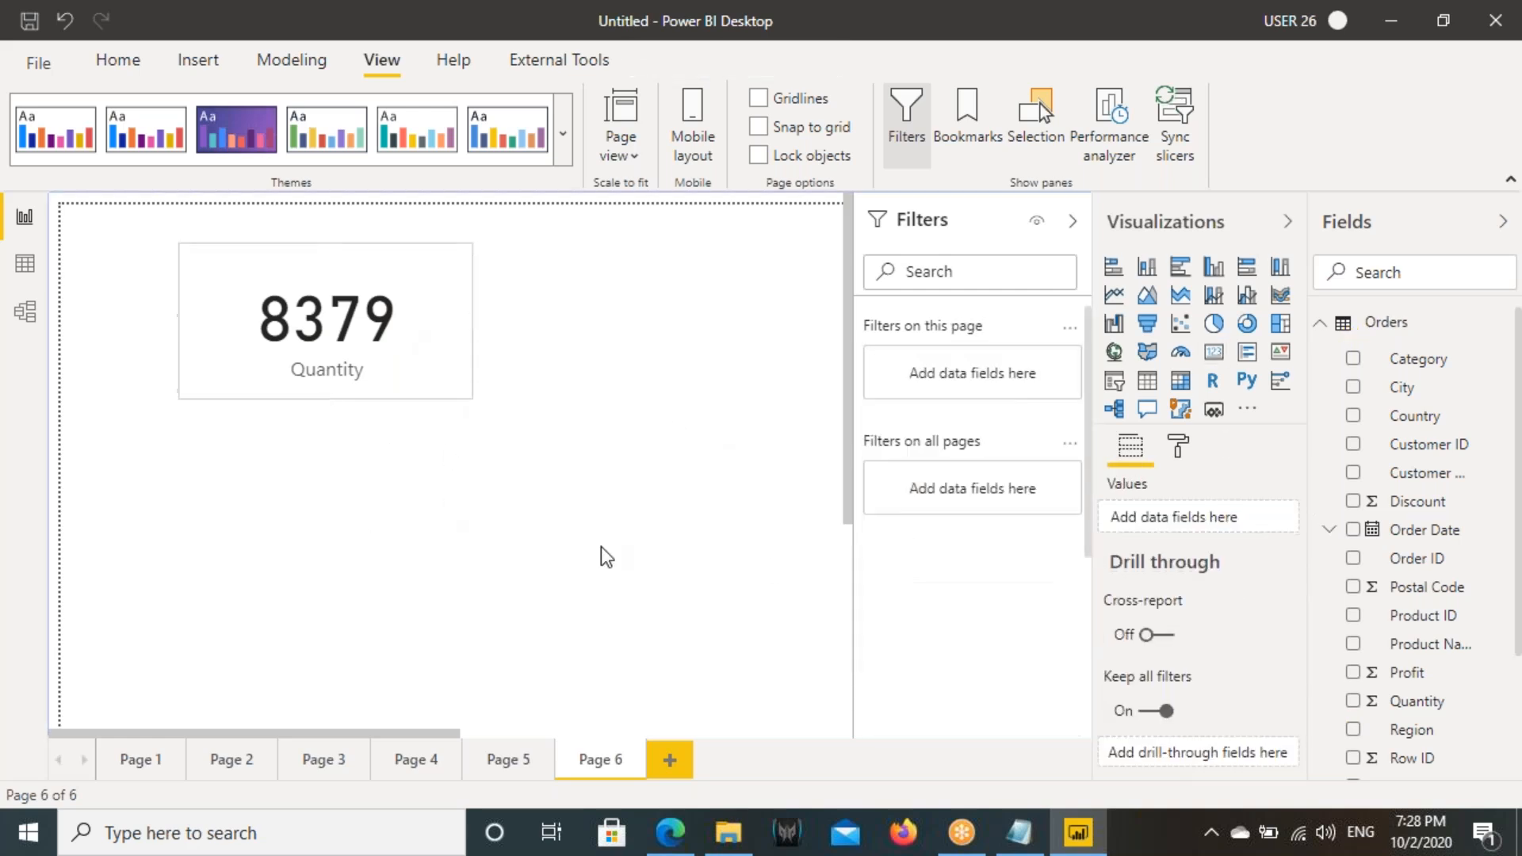
click(1213, 358)
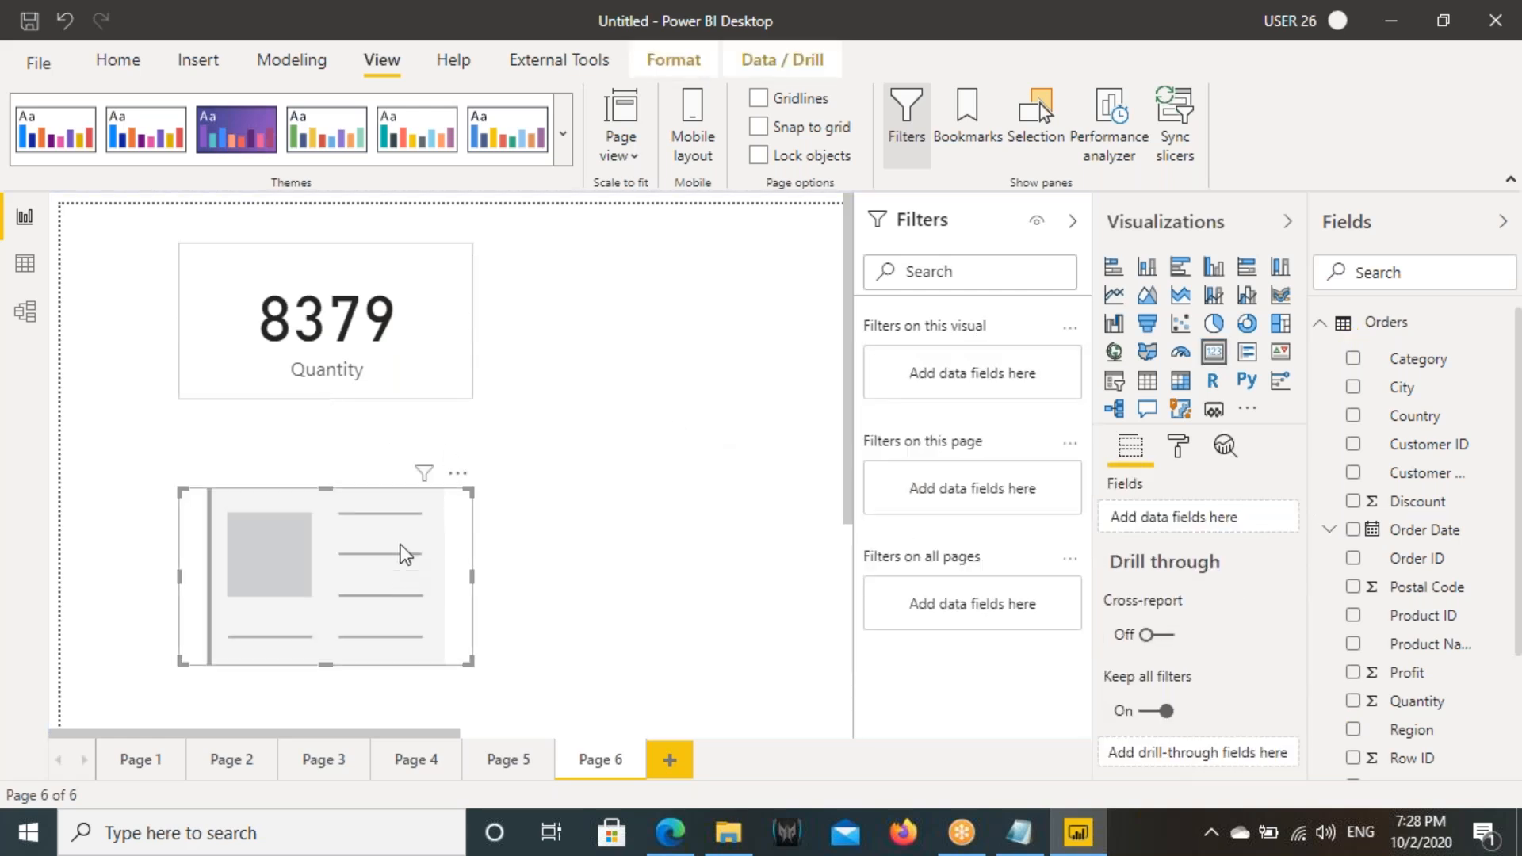
scroll(1434, 658, down, 3)
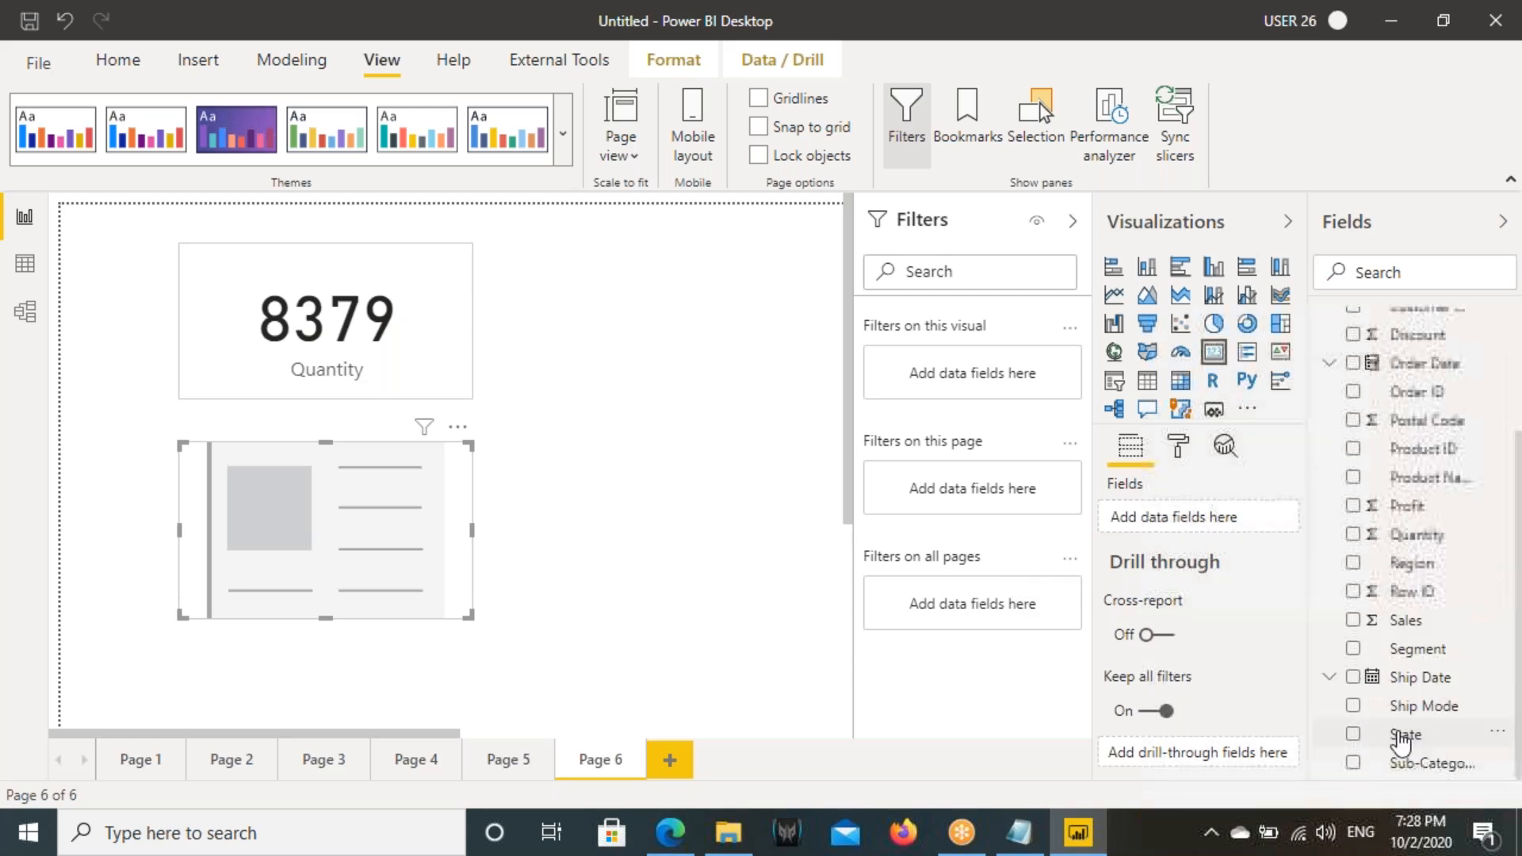
drag(1412, 623, 1187, 526)
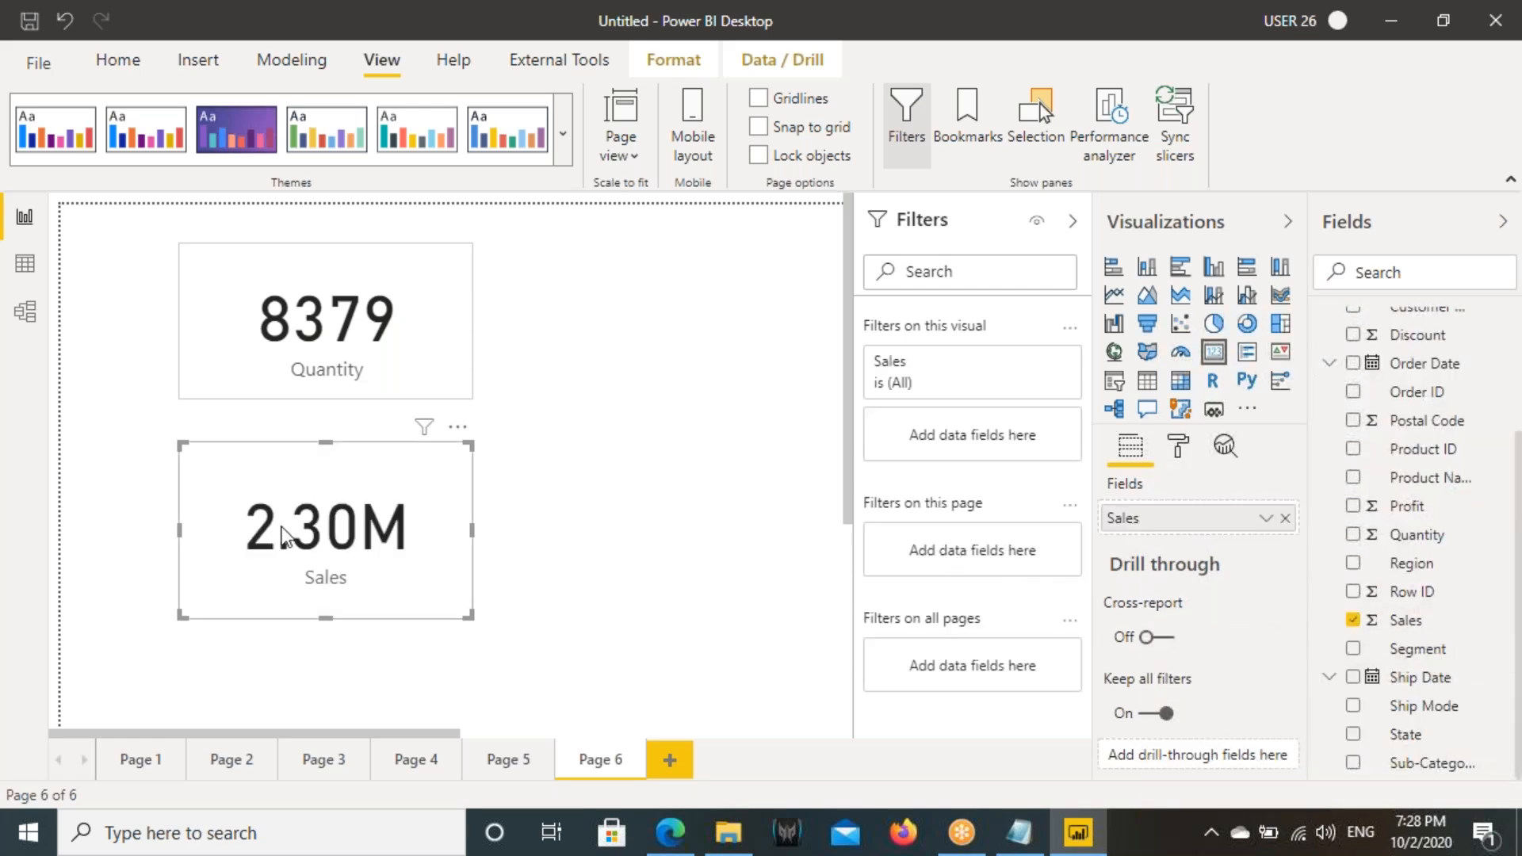
- Copy the Quantity card's formatting onto the Sales card with the Format painter
click(333, 317)
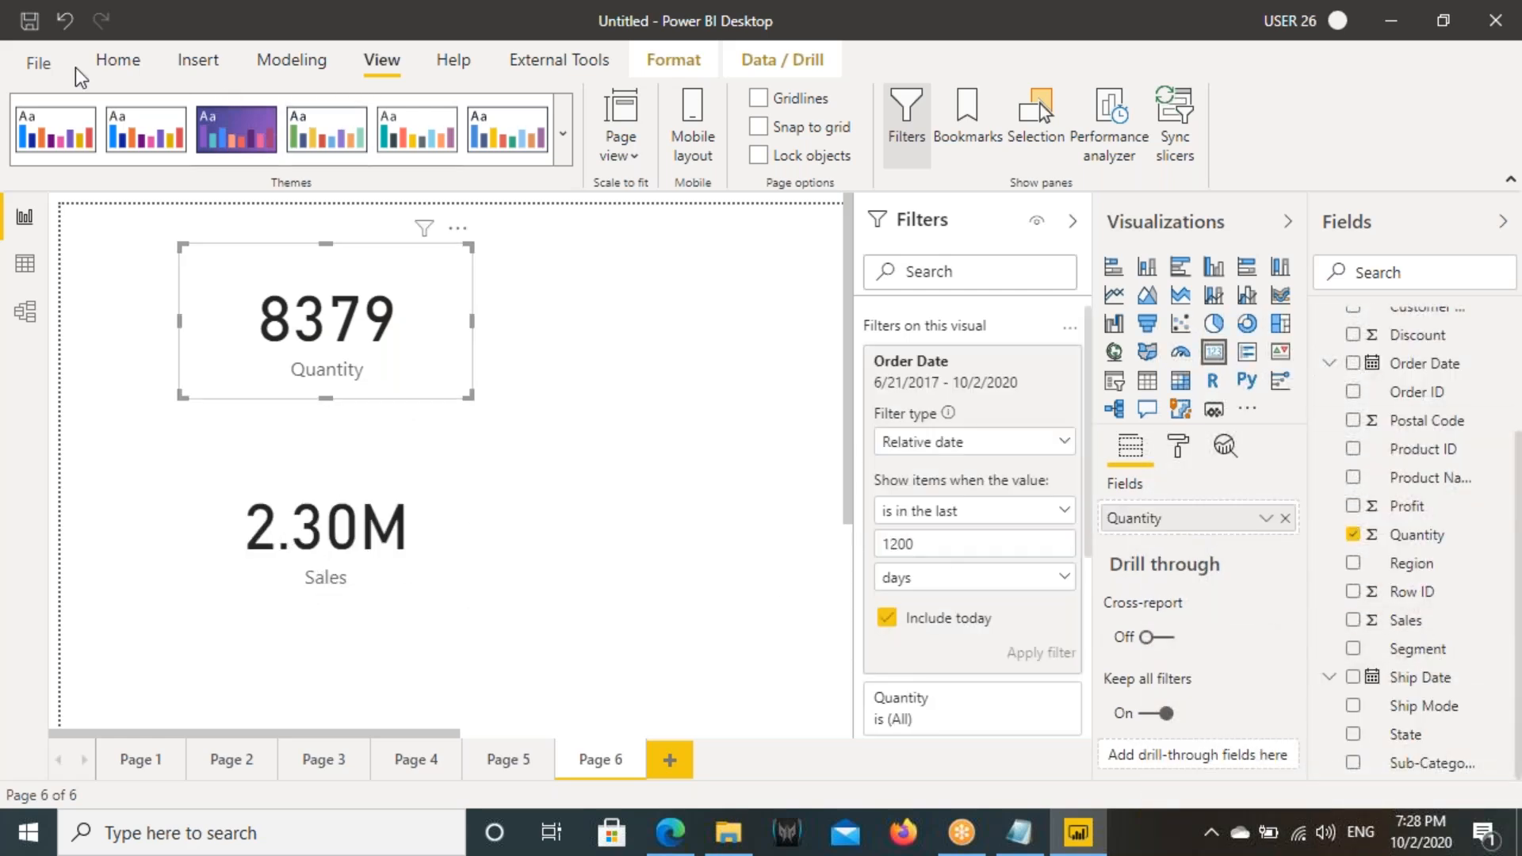
click(117, 60)
click(119, 156)
click(283, 507)
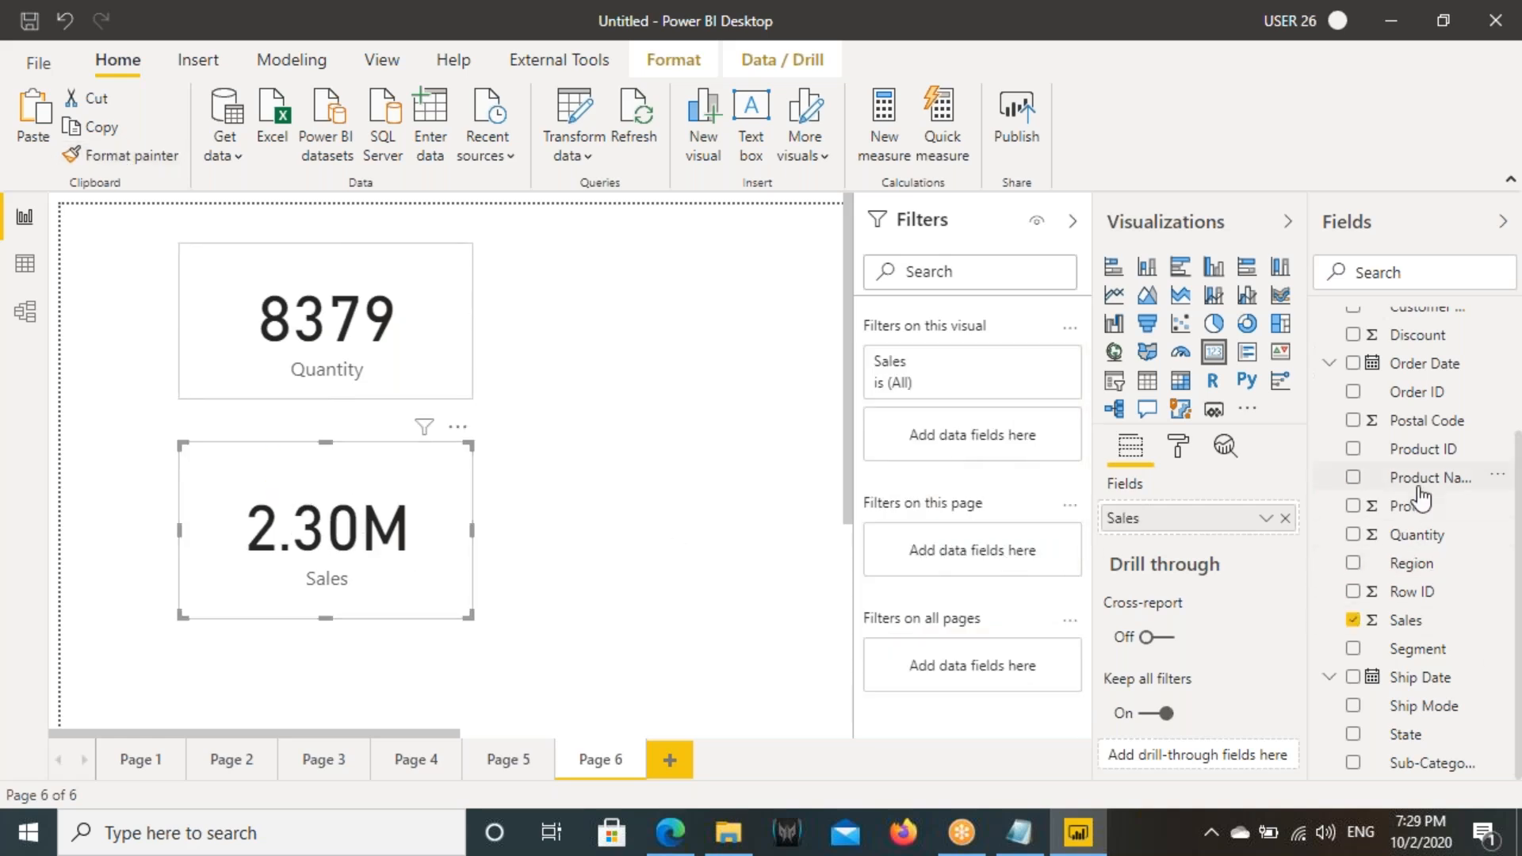
- Filter the Sales card by Order Date with a Relative date condition of is in the last 3 days, and deselect the card
drag(1421, 365, 971, 372)
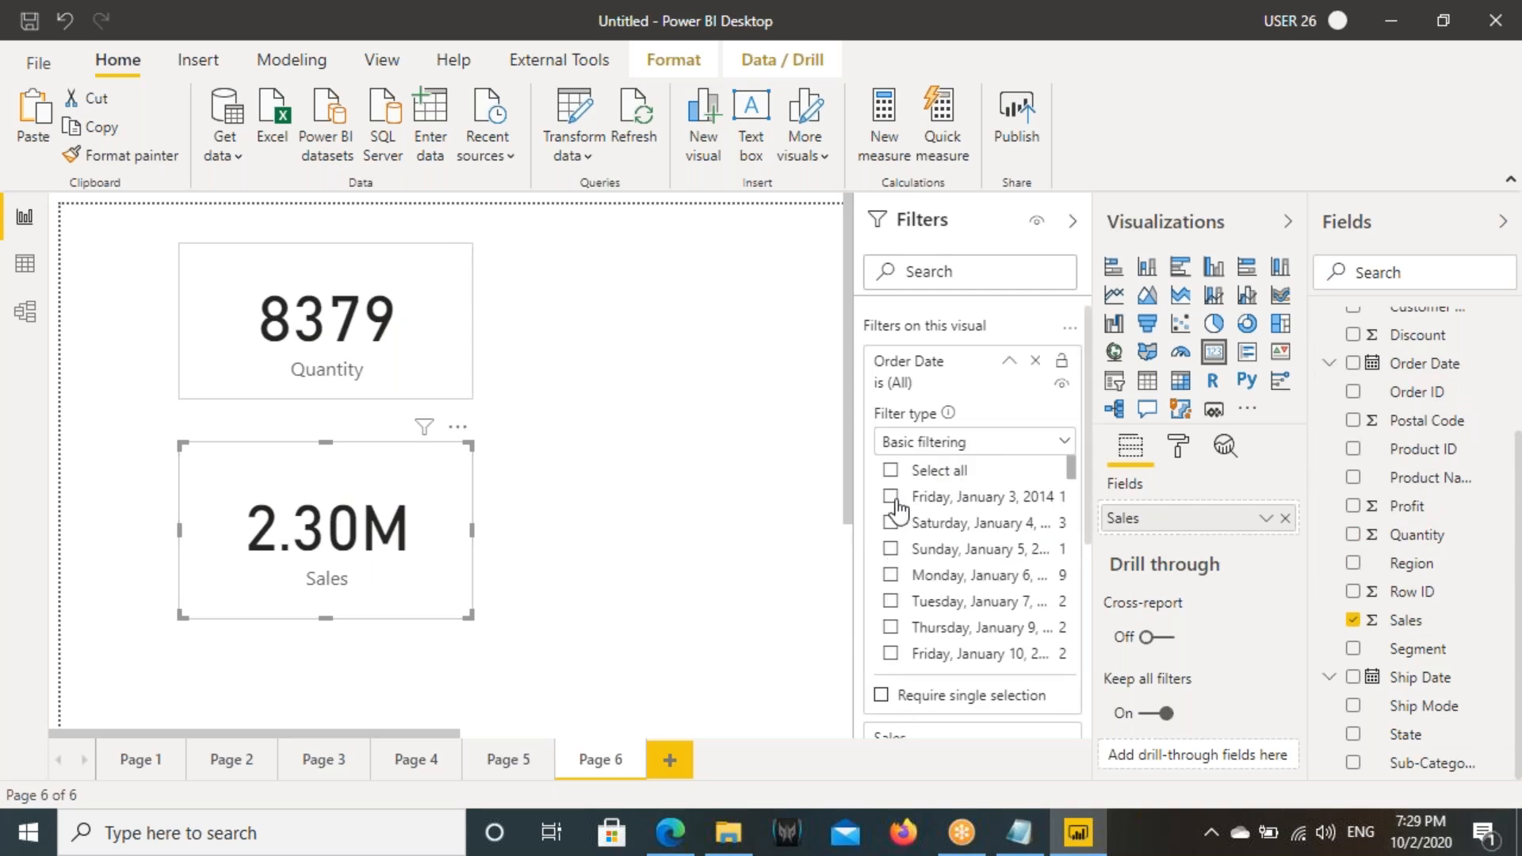
click(920, 444)
click(920, 533)
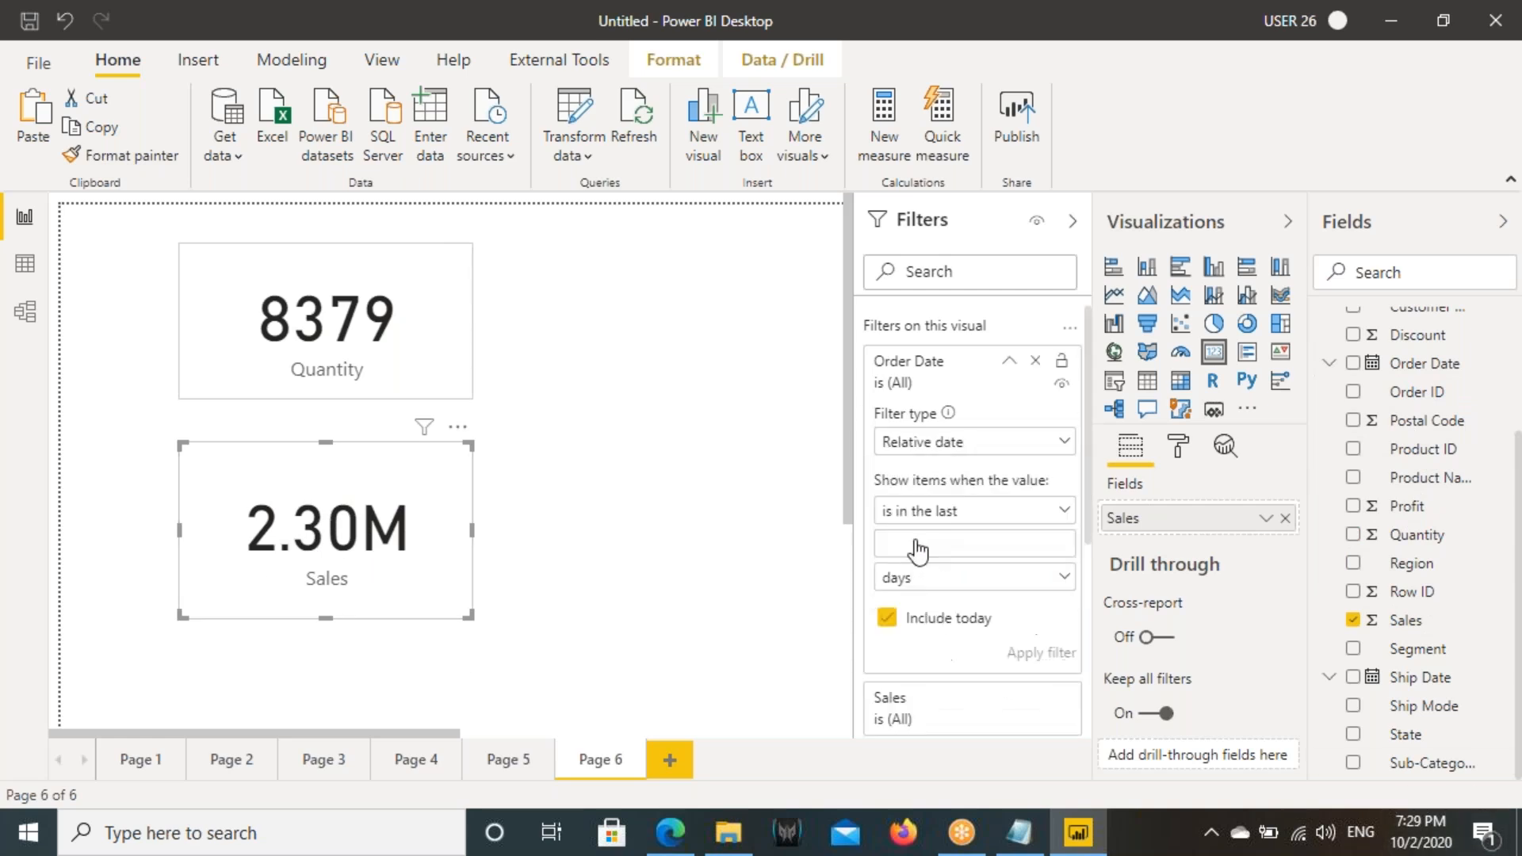
click(903, 539)
text(3)
click(1041, 652)
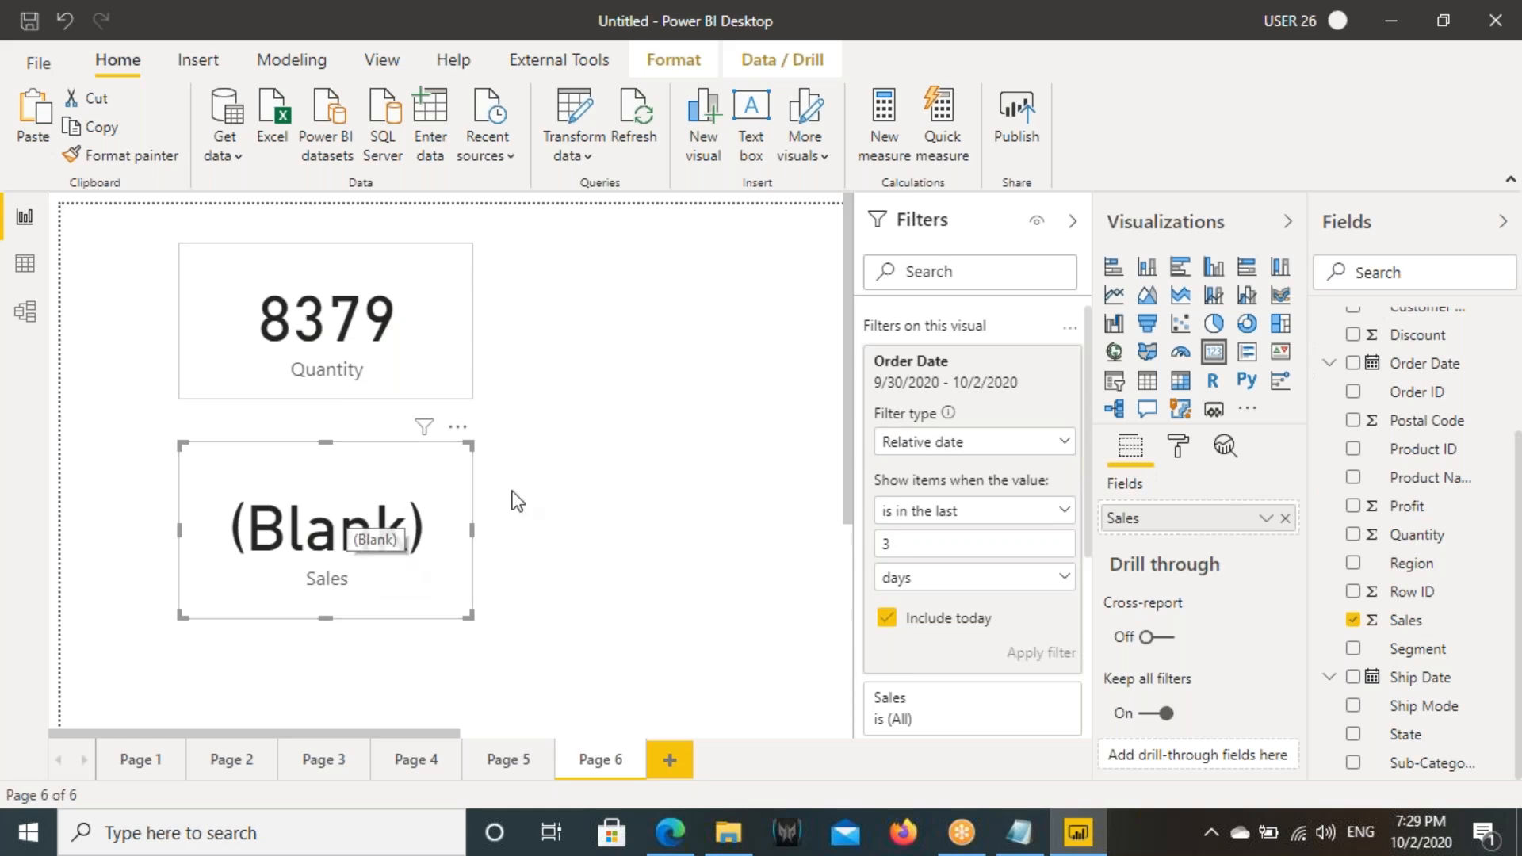
click(661, 425)
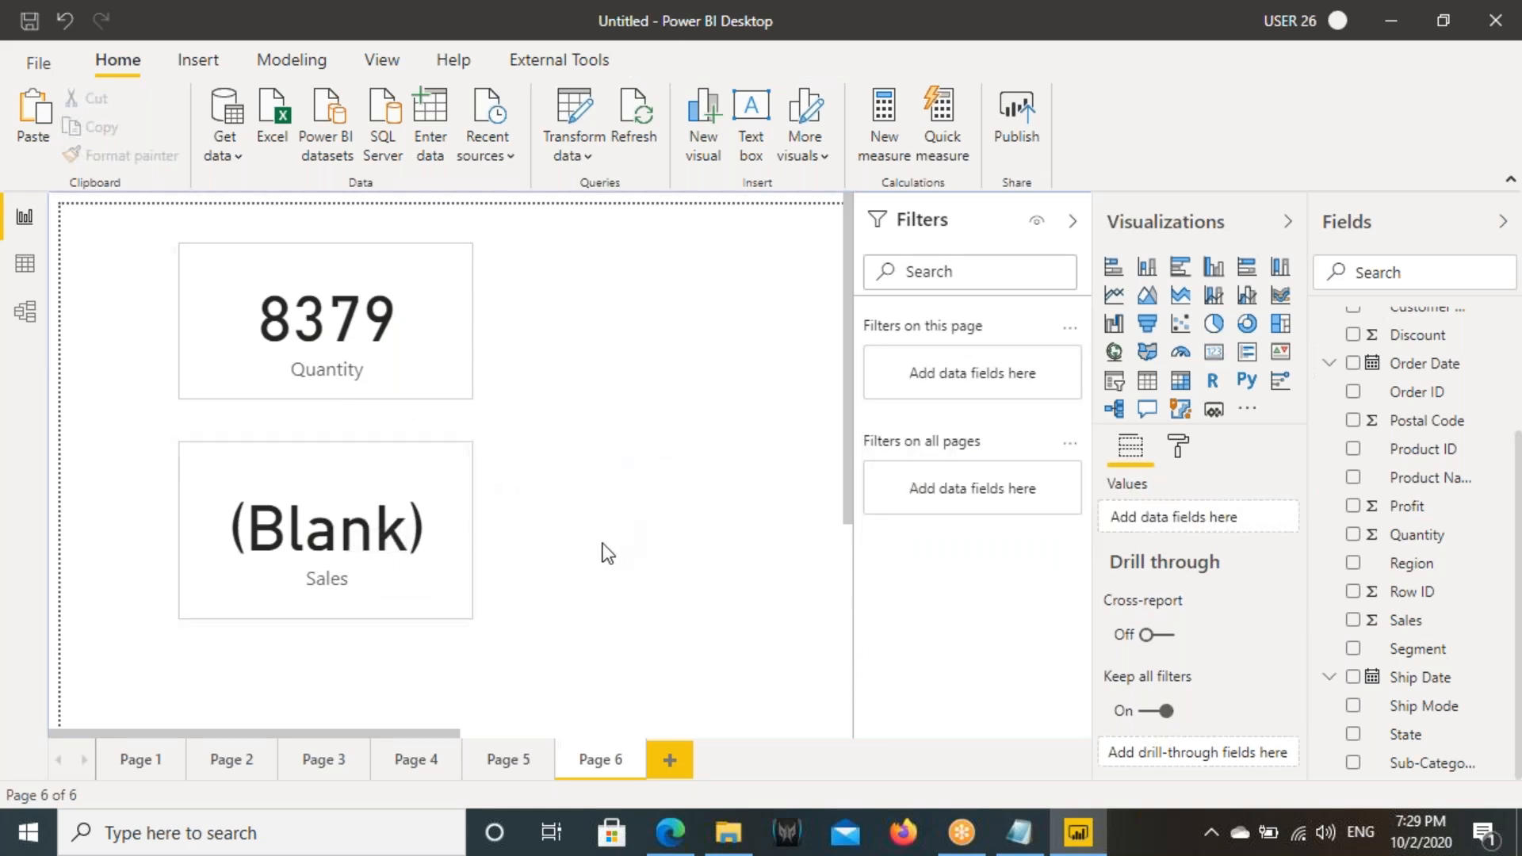
- Set the Sales card's Order Date relative date filter to is in the last 1 weeks
click(373, 511)
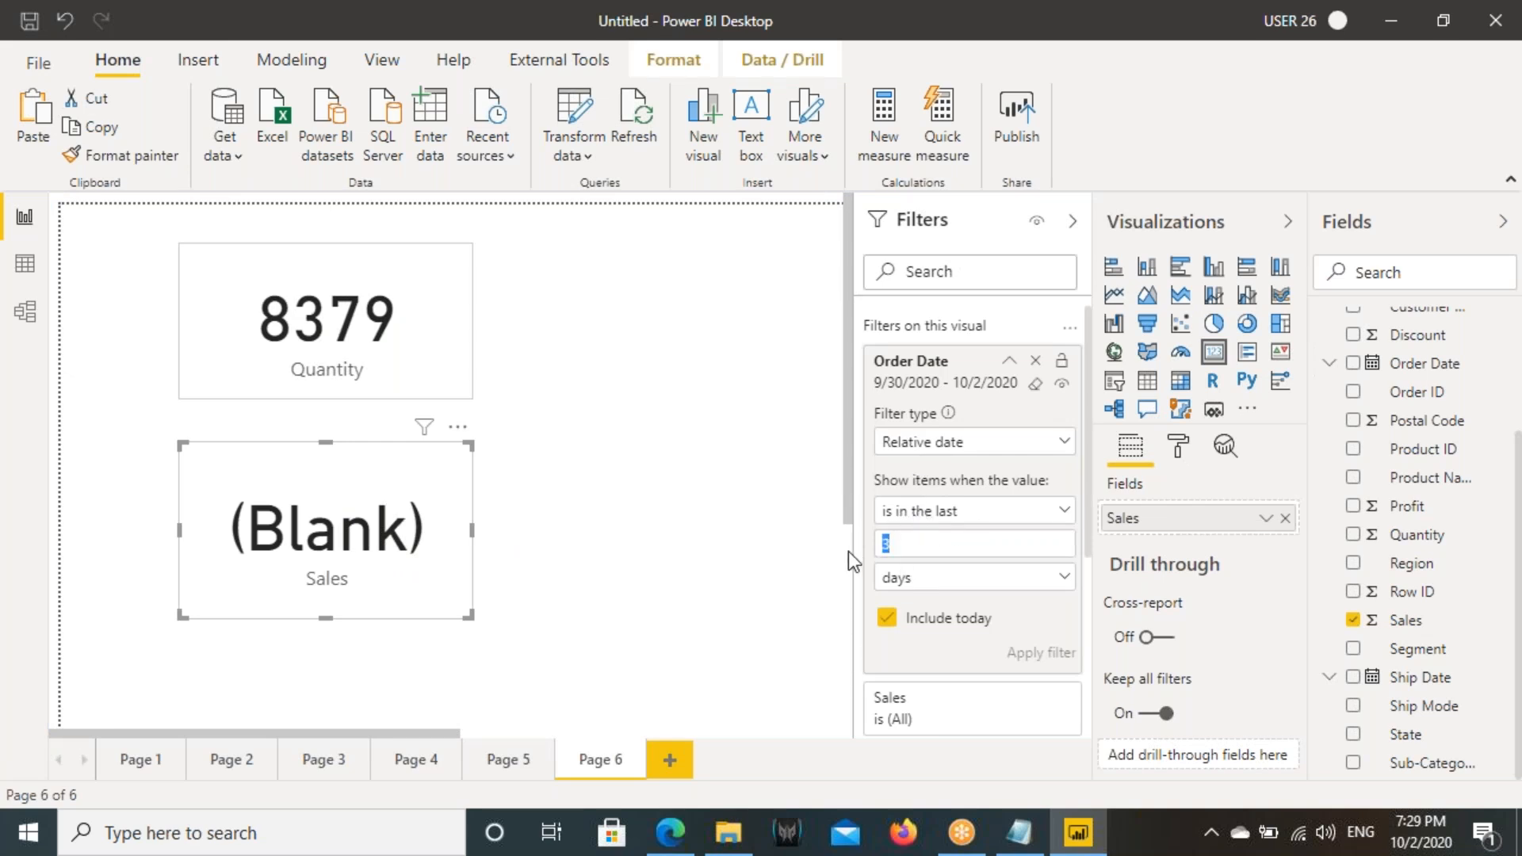
click(908, 579)
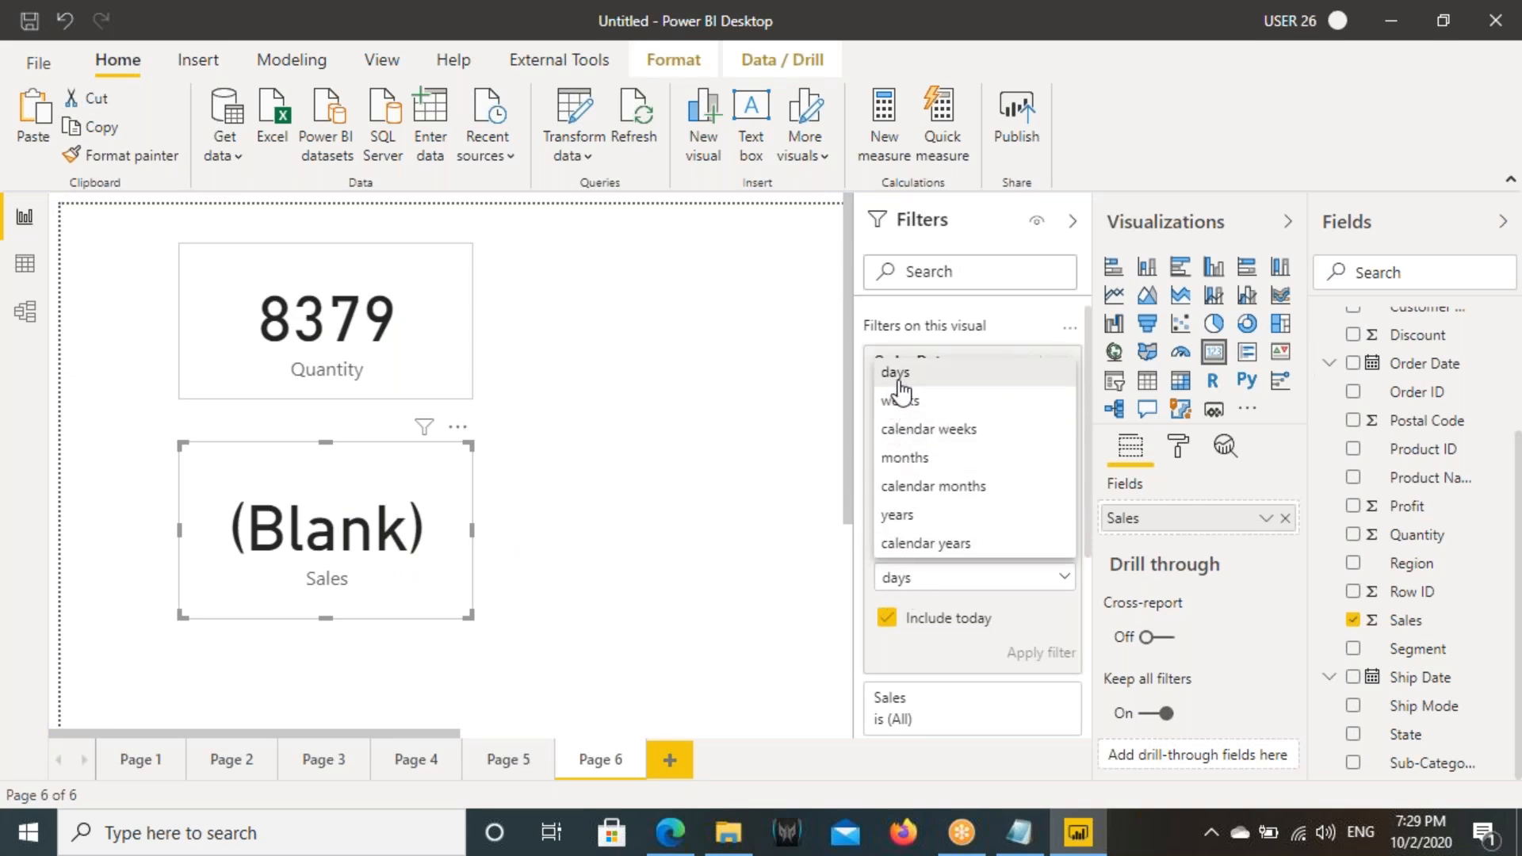
click(900, 374)
double_click(901, 543)
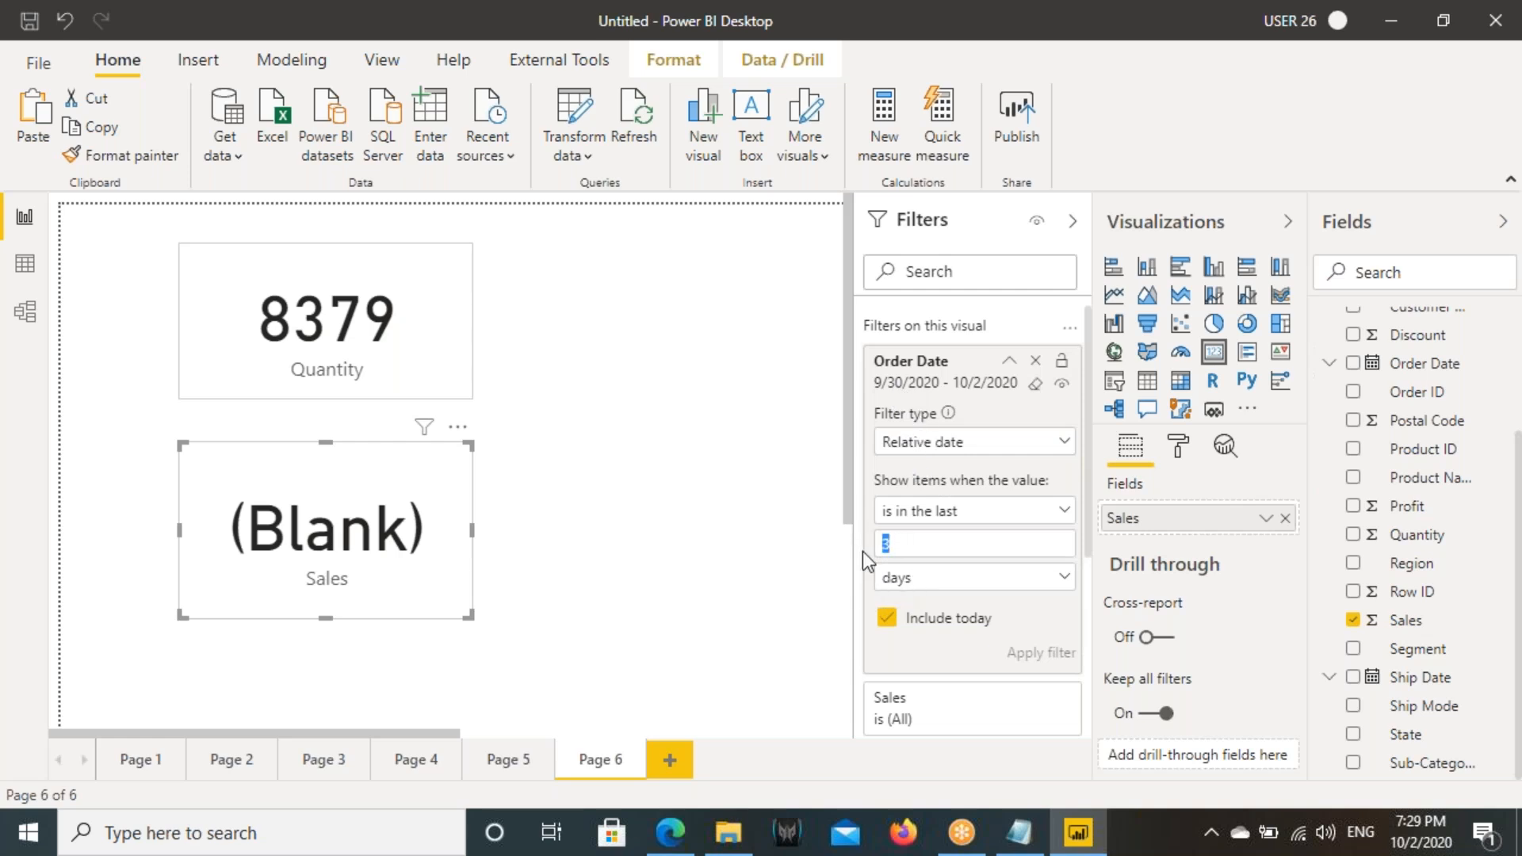
click(914, 577)
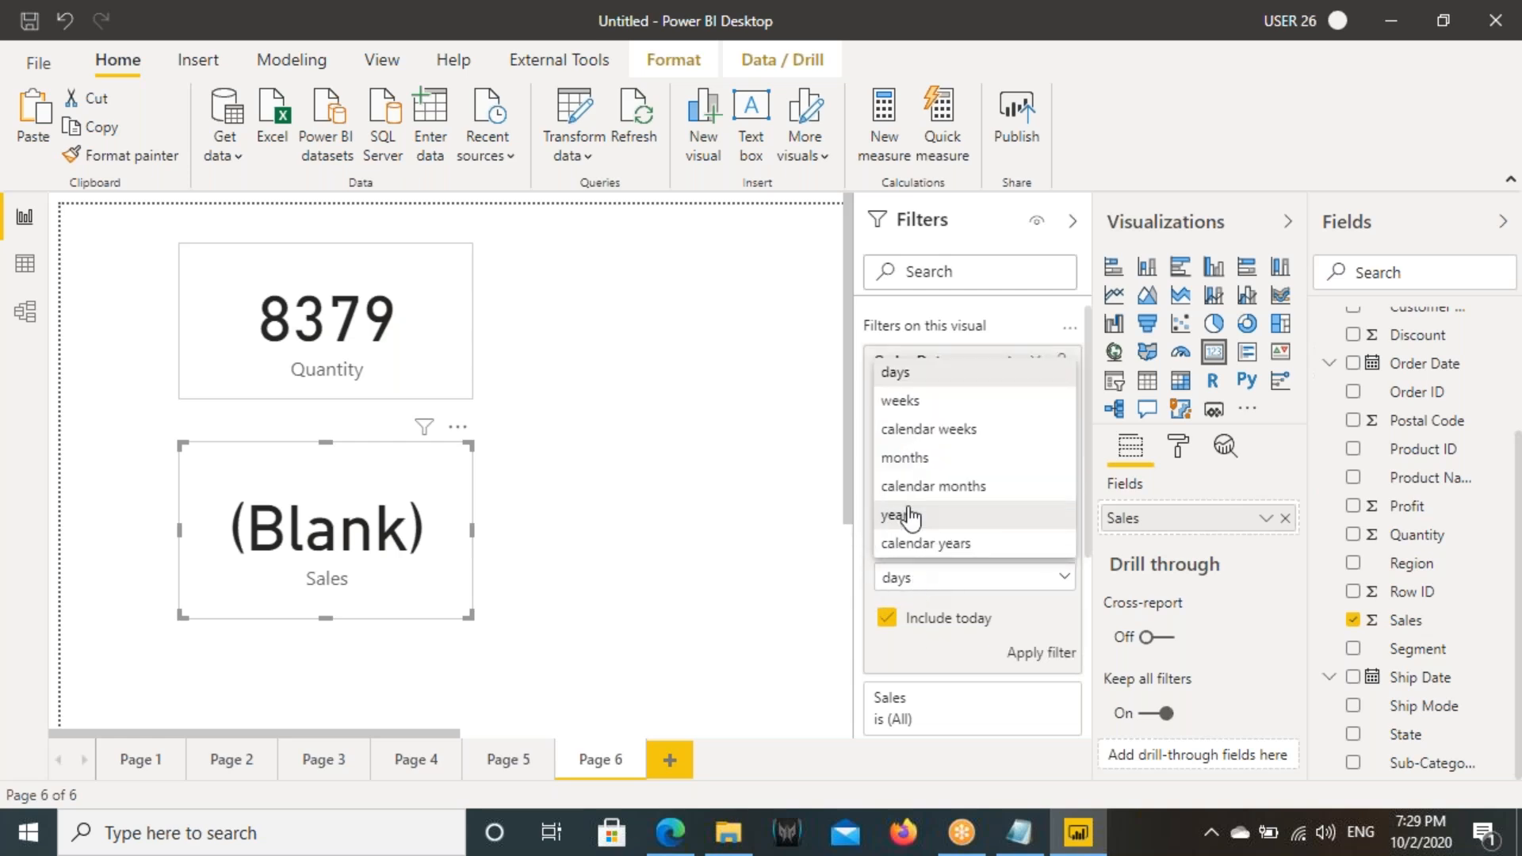
click(903, 401)
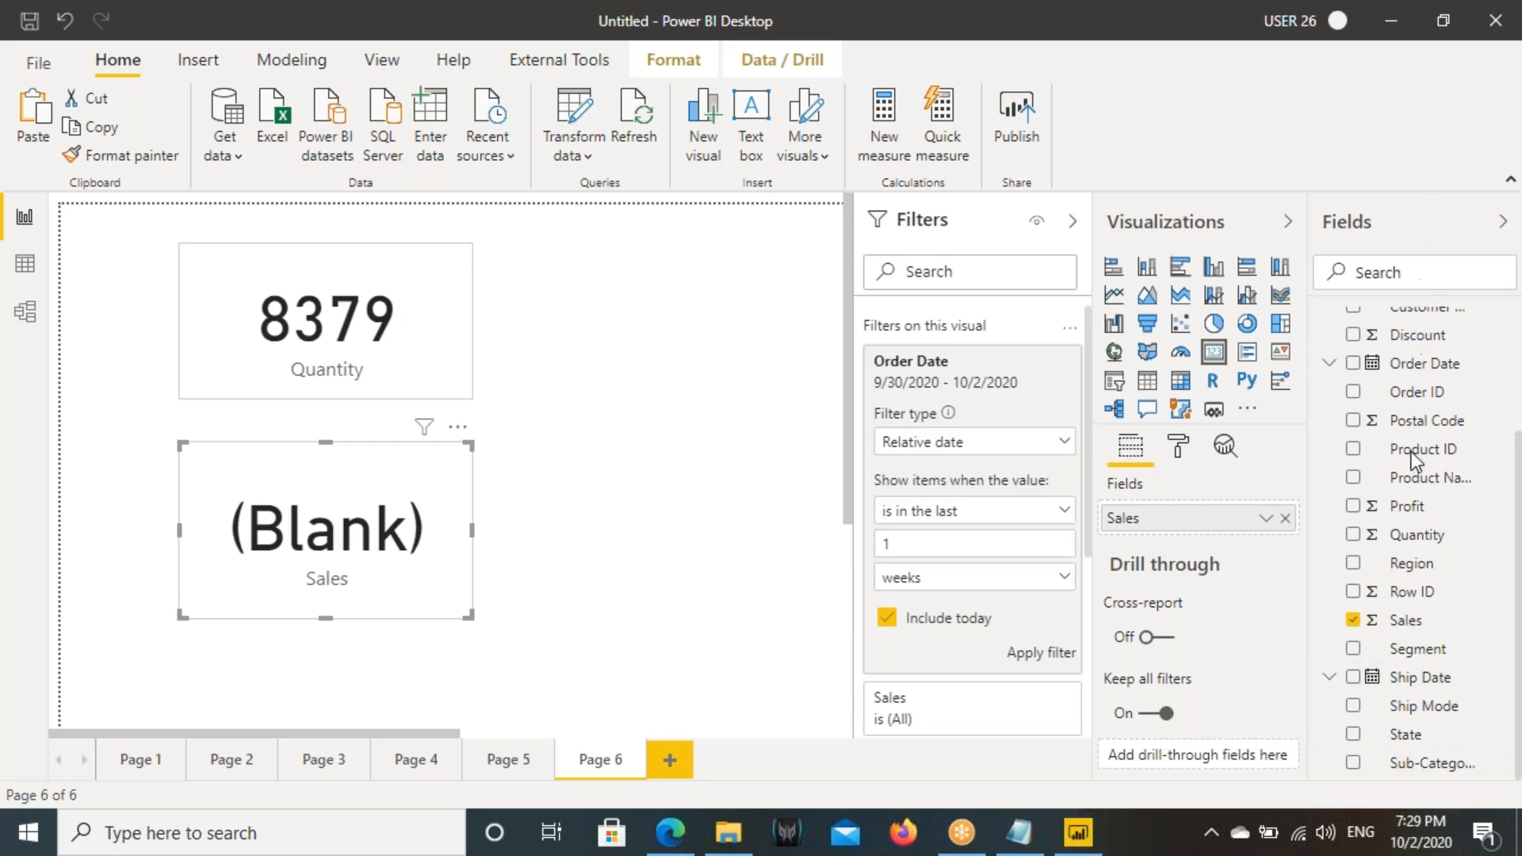
- Annotate the system calendar around October 2, September 26 and the row starting September 27 to examine which days the last week covers
key(ctrl+2)
drag(1400, 439, 1444, 482)
mouse_move(1459, 389)
mouse_down()
mouse_move(1490, 427)
mouse_move(1465, 419)
mouse_up()
mouse_move(1420, 532)
mouse_down()
mouse_move(1422, 473)
mouse_move(1397, 501)
mouse_up()
drag(1422, 473, 1439, 497)
drag(1456, 389, 1495, 438)
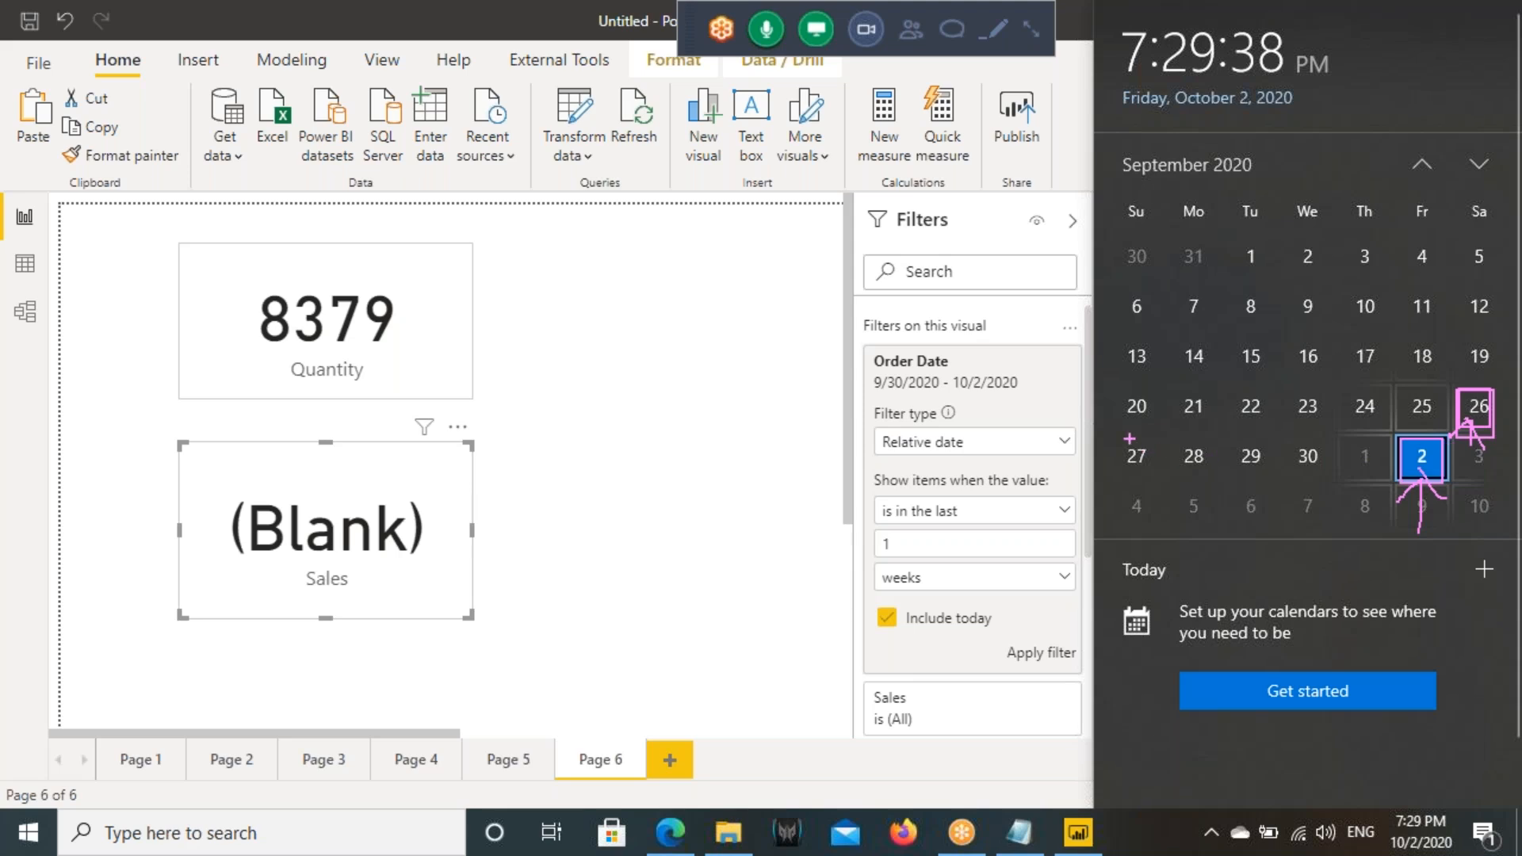
drag(1399, 438, 1442, 481)
drag(1119, 437, 1442, 485)
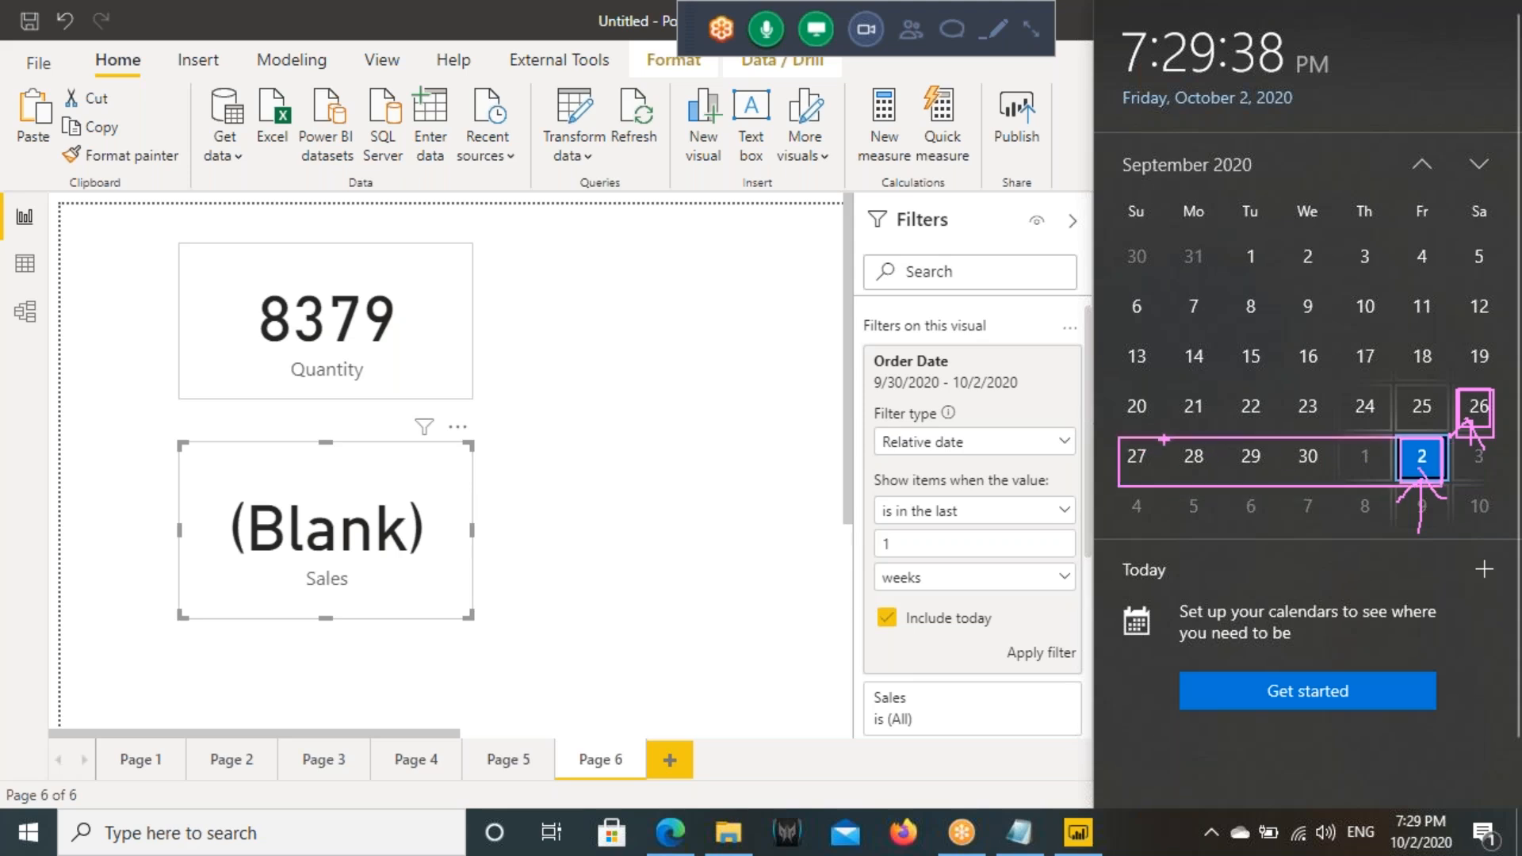
drag(1123, 428, 1446, 481)
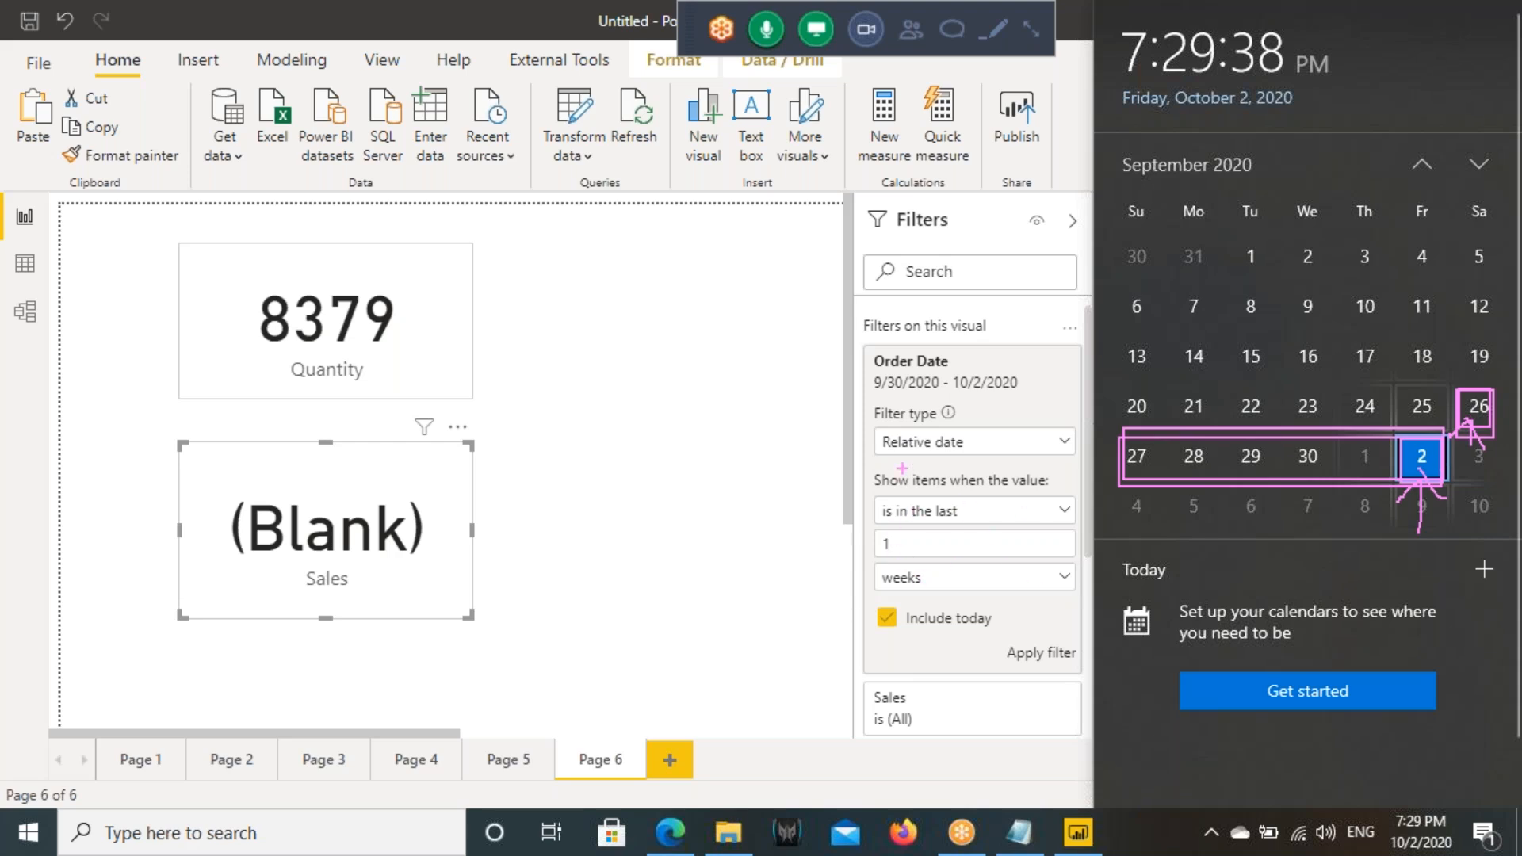
mouse_move(946, 561)
mouse_down()
mouse_move(900, 565)
mouse_move(959, 568)
mouse_up()
- Apply the one-week filter to the Sales card, and collapse and expand the Order Date filter to check its range
click(1026, 652)
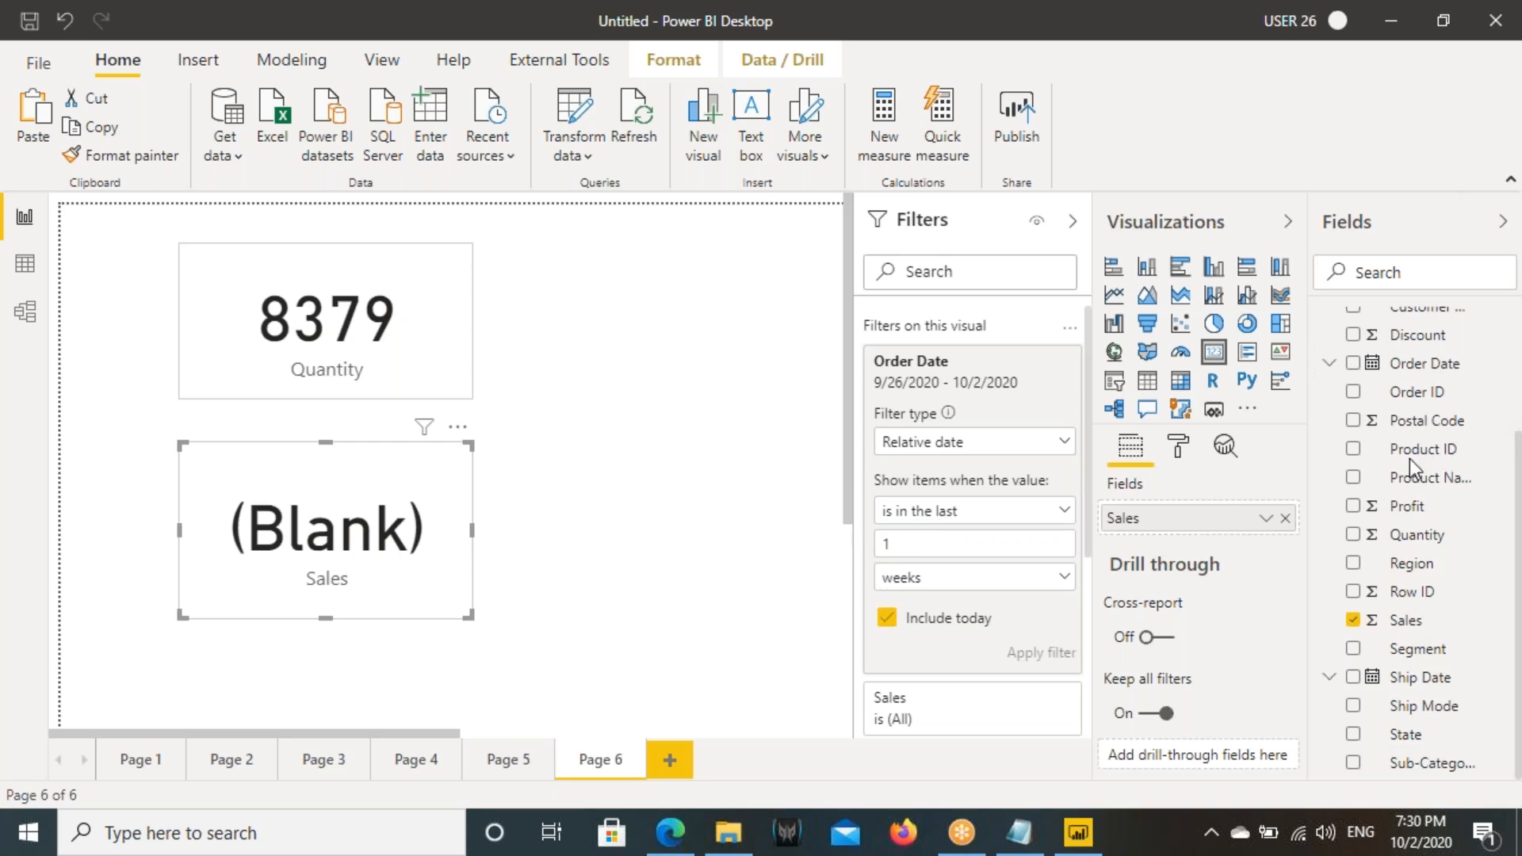
click(885, 387)
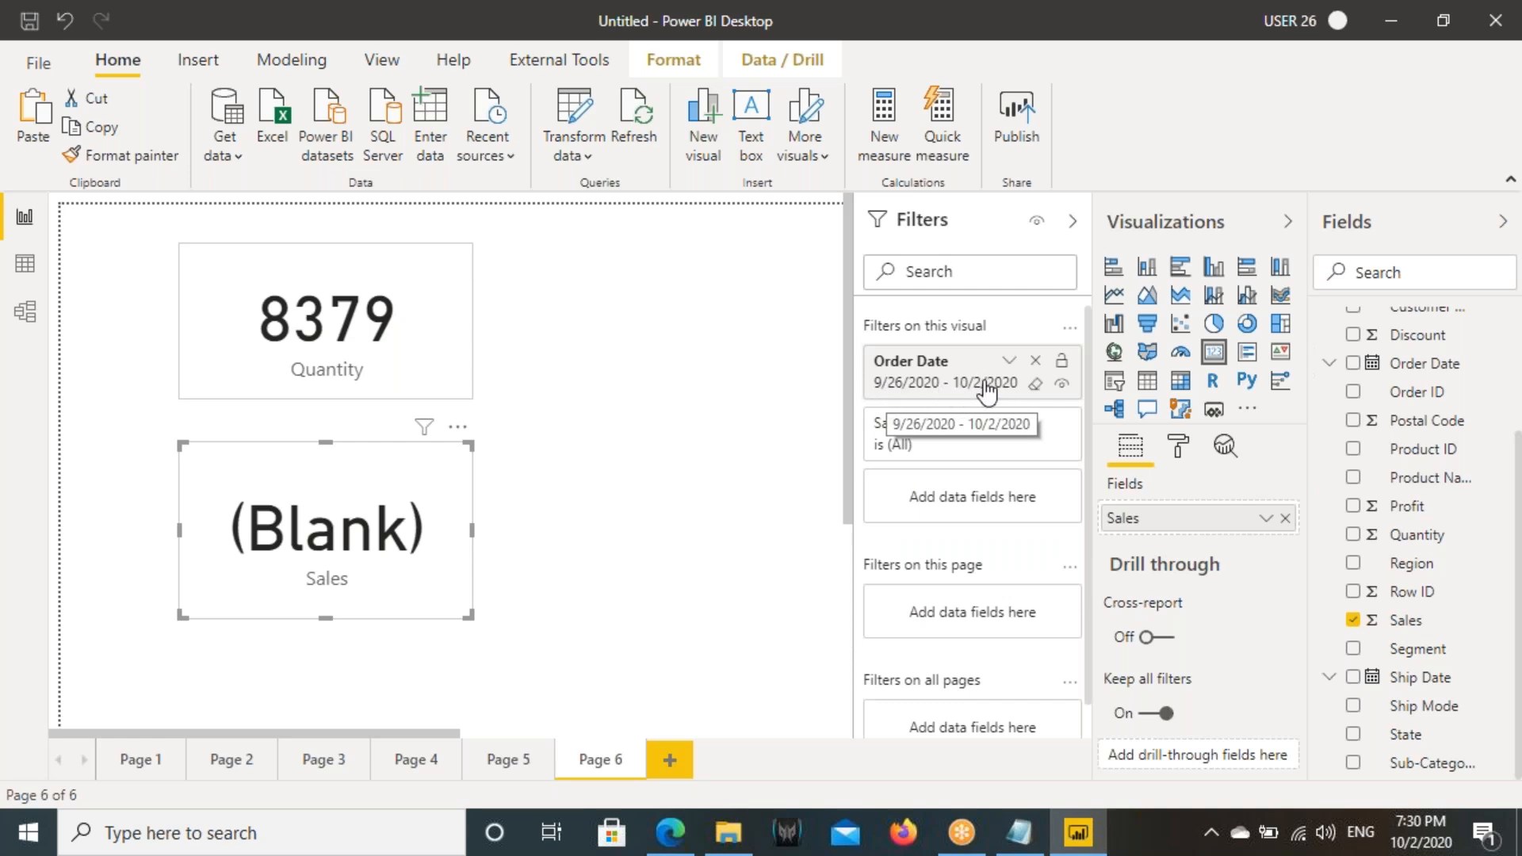
click(1009, 366)
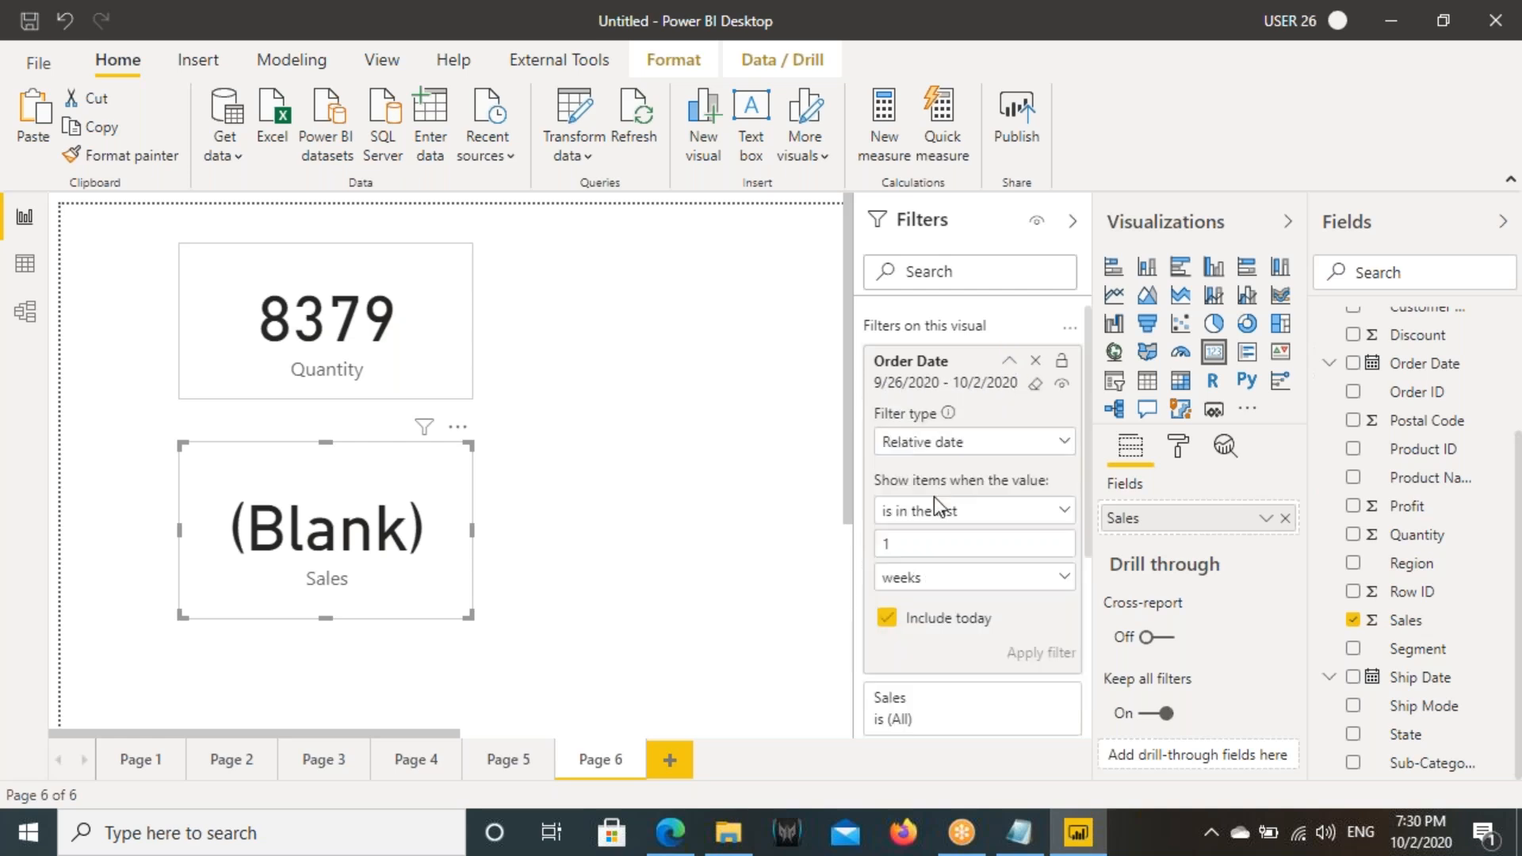
- Switch the Sales card's relative date unit to calendar weeks and apply the filter
click(917, 588)
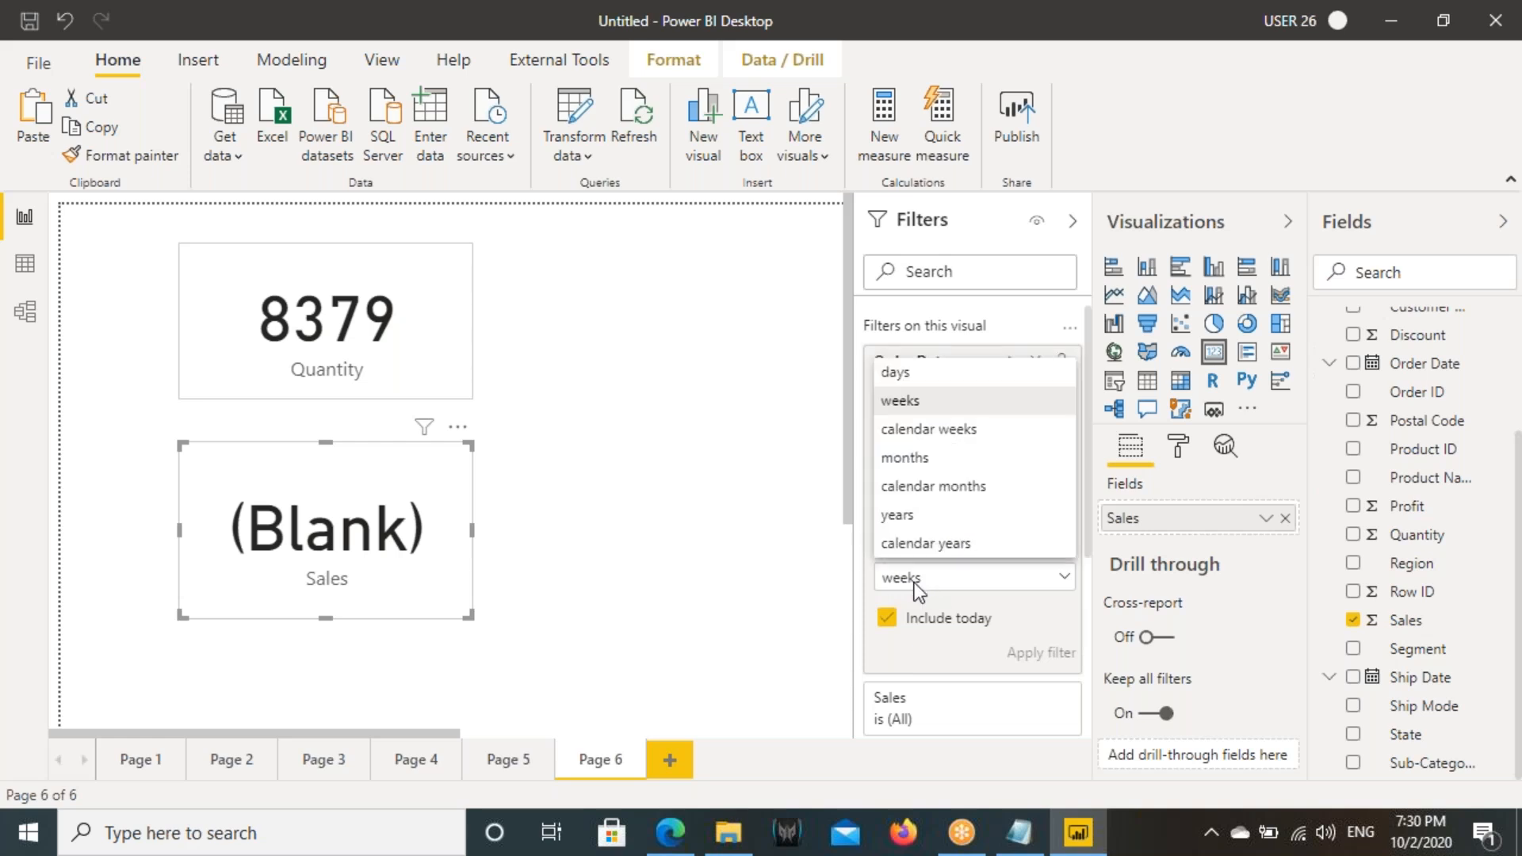
click(930, 435)
click(1023, 613)
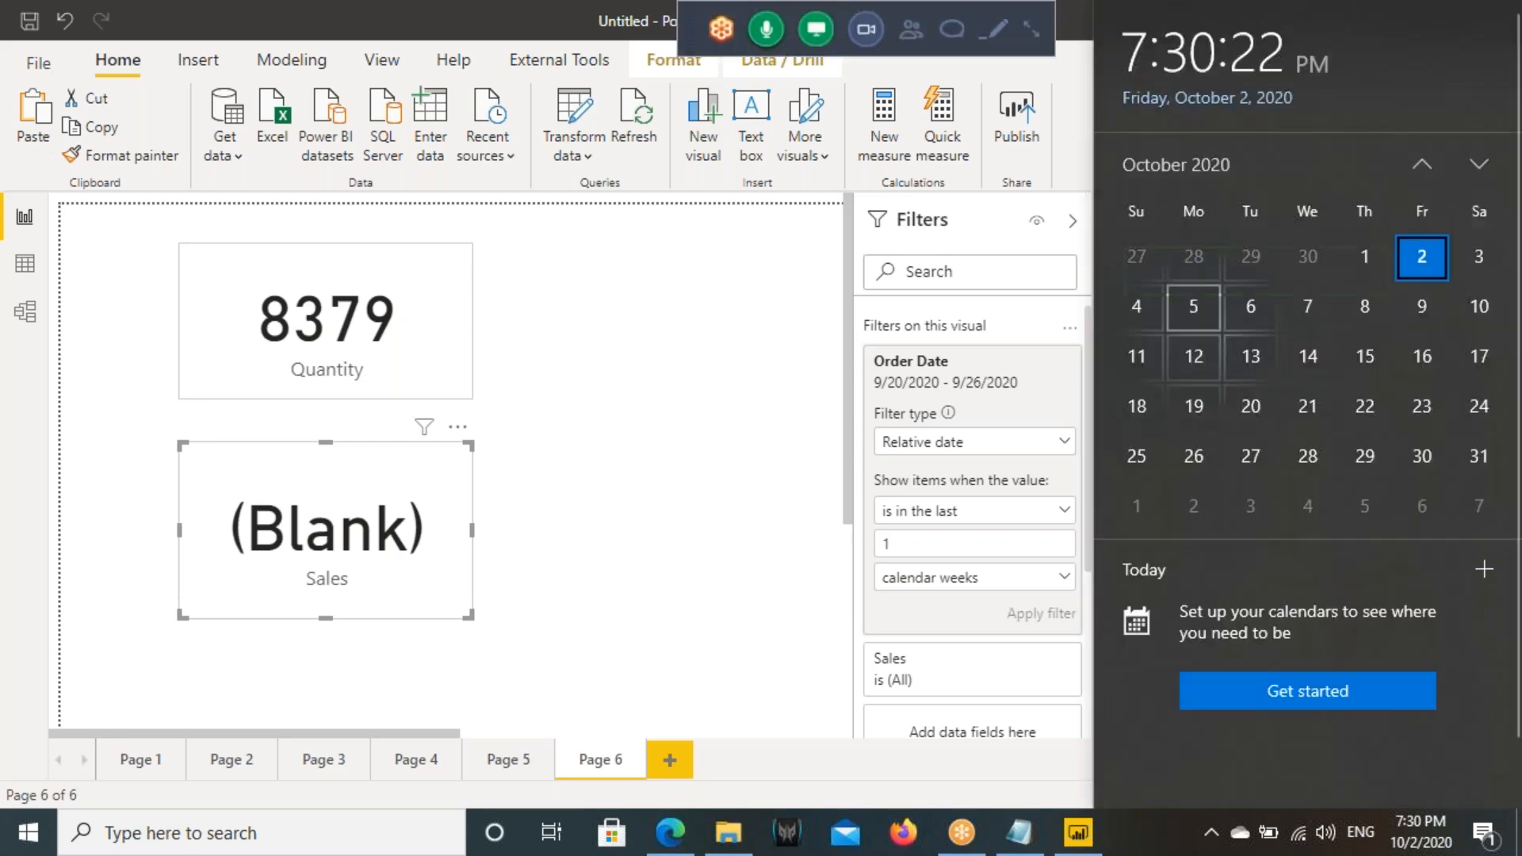
- Mark the calendar's weekly rows to examine how calendar weeks are laid out, and clear the marks
drag(1124, 247, 1497, 280)
mouse_move(1116, 284)
mouse_down()
mouse_move(1221, 285)
mouse_move(1253, 335)
mouse_move(1497, 335)
mouse_up()
drag(1112, 325, 1055, 389)
drag(1066, 327, 1106, 363)
mouse_move(1494, 349)
mouse_down()
mouse_move(1508, 379)
mouse_move(1521, 354)
mouse_up()
key(Escape)
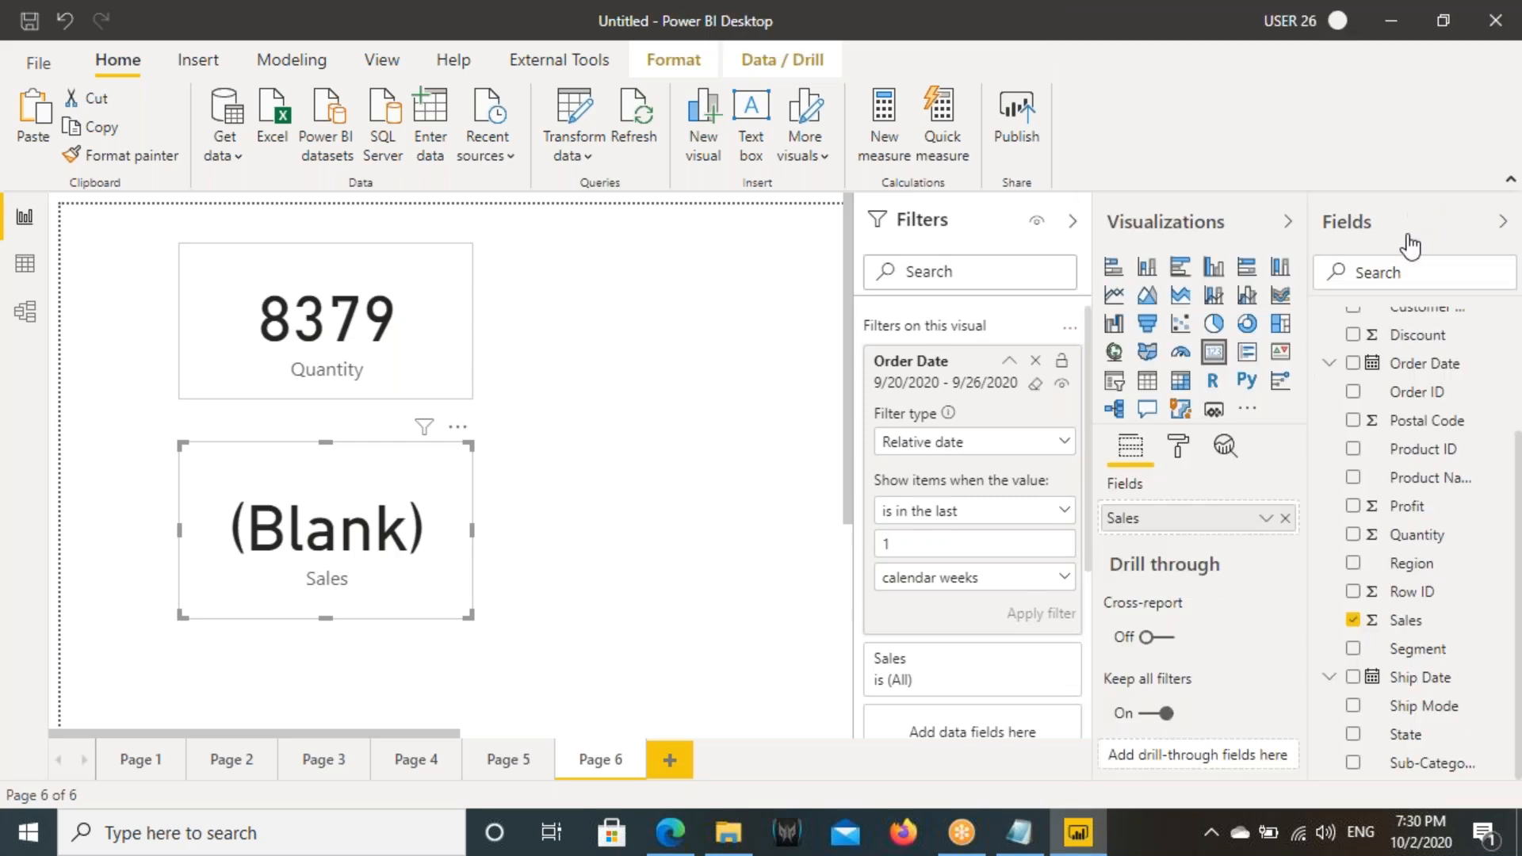
- Open the system calendar and compare its September 20–26 and current week rows with the Order Date filter's range, using screen annotations
click(1416, 831)
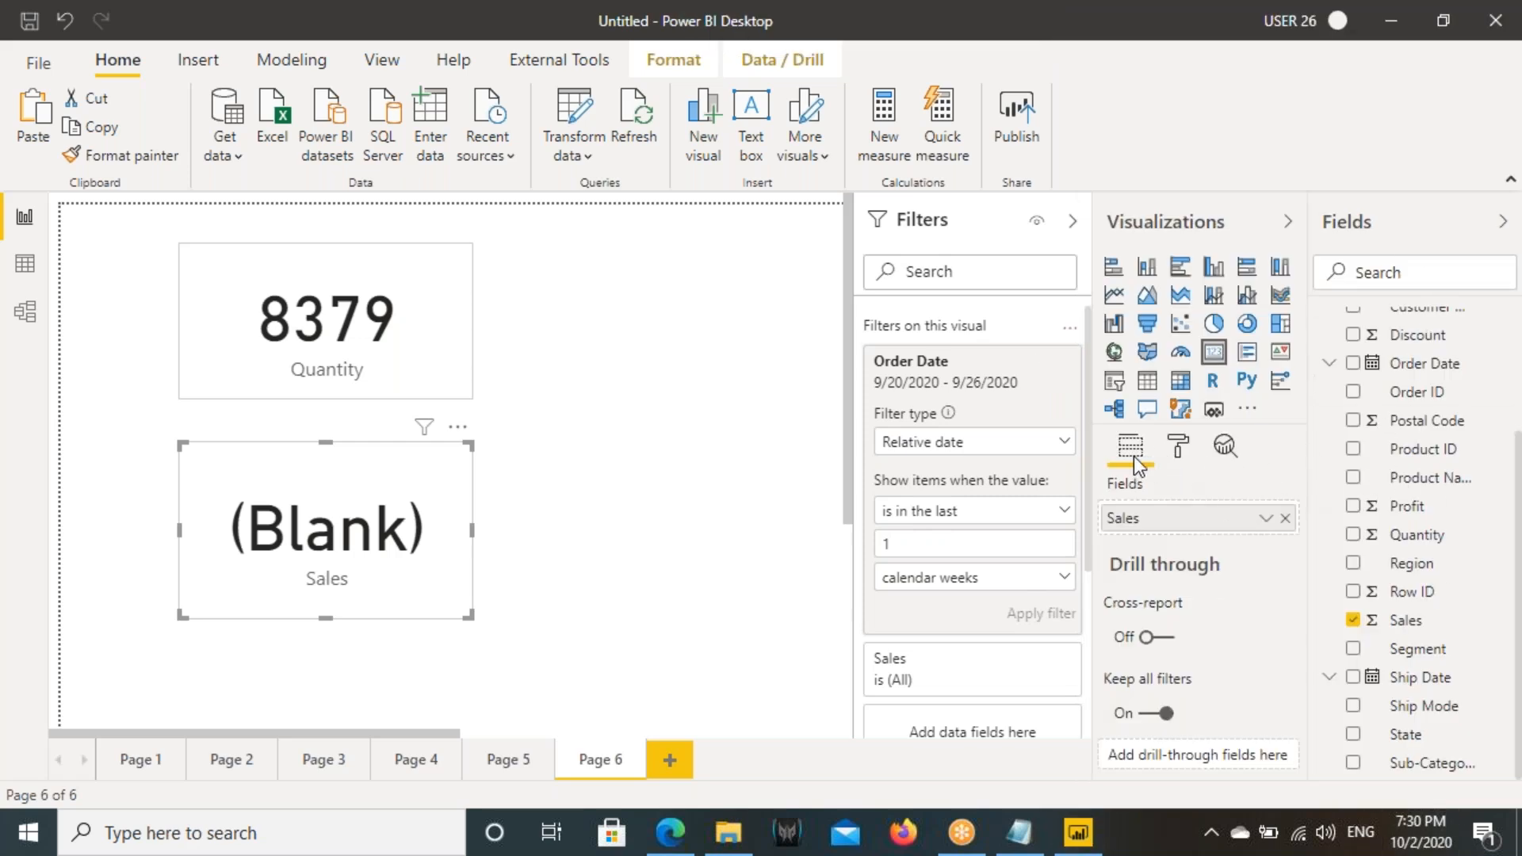
key(ctrl+2)
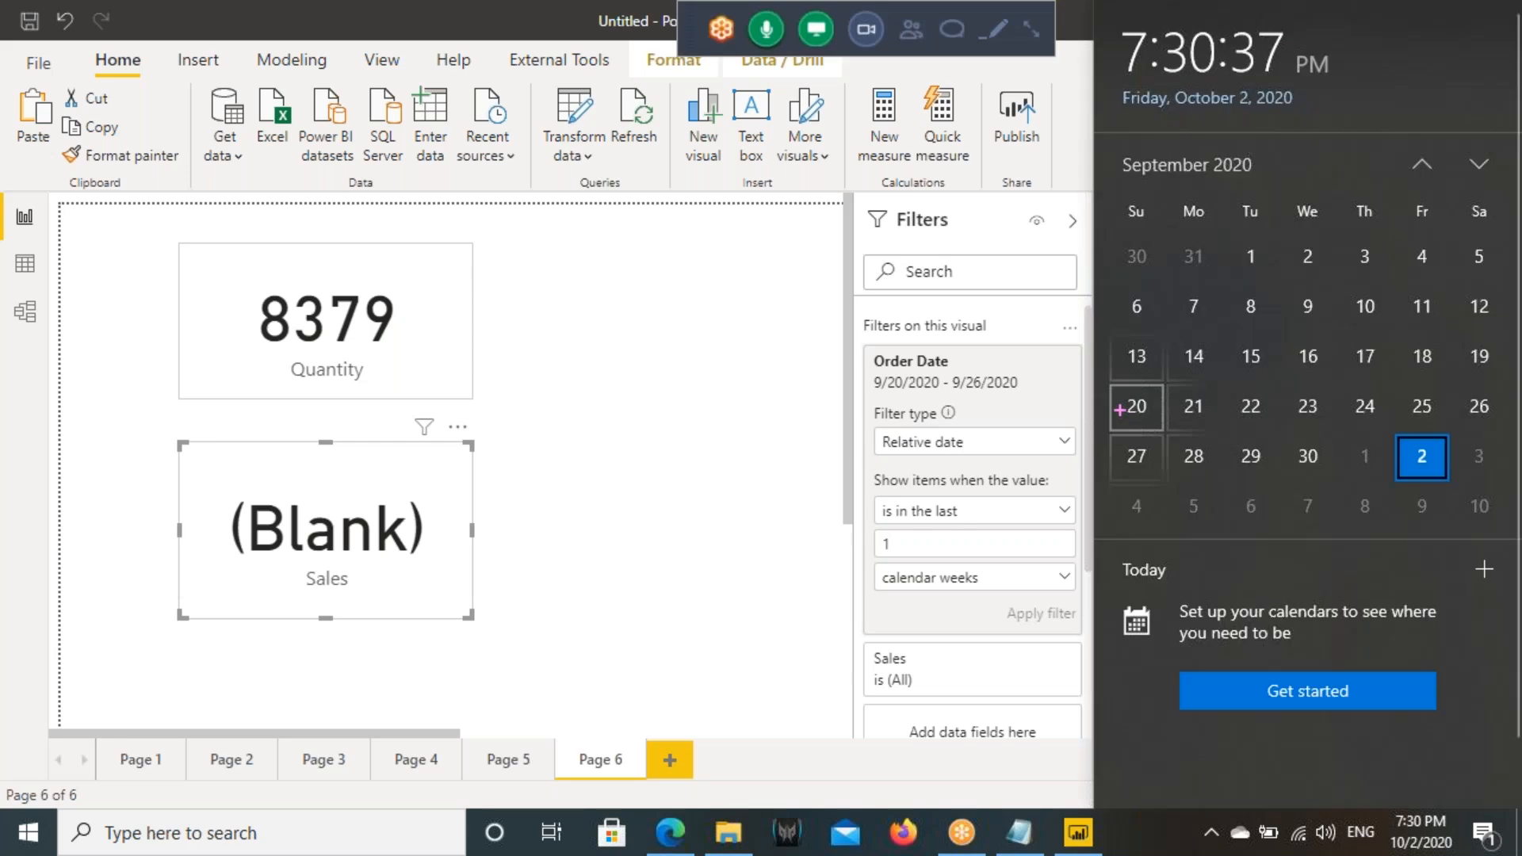
drag(1113, 391, 1500, 420)
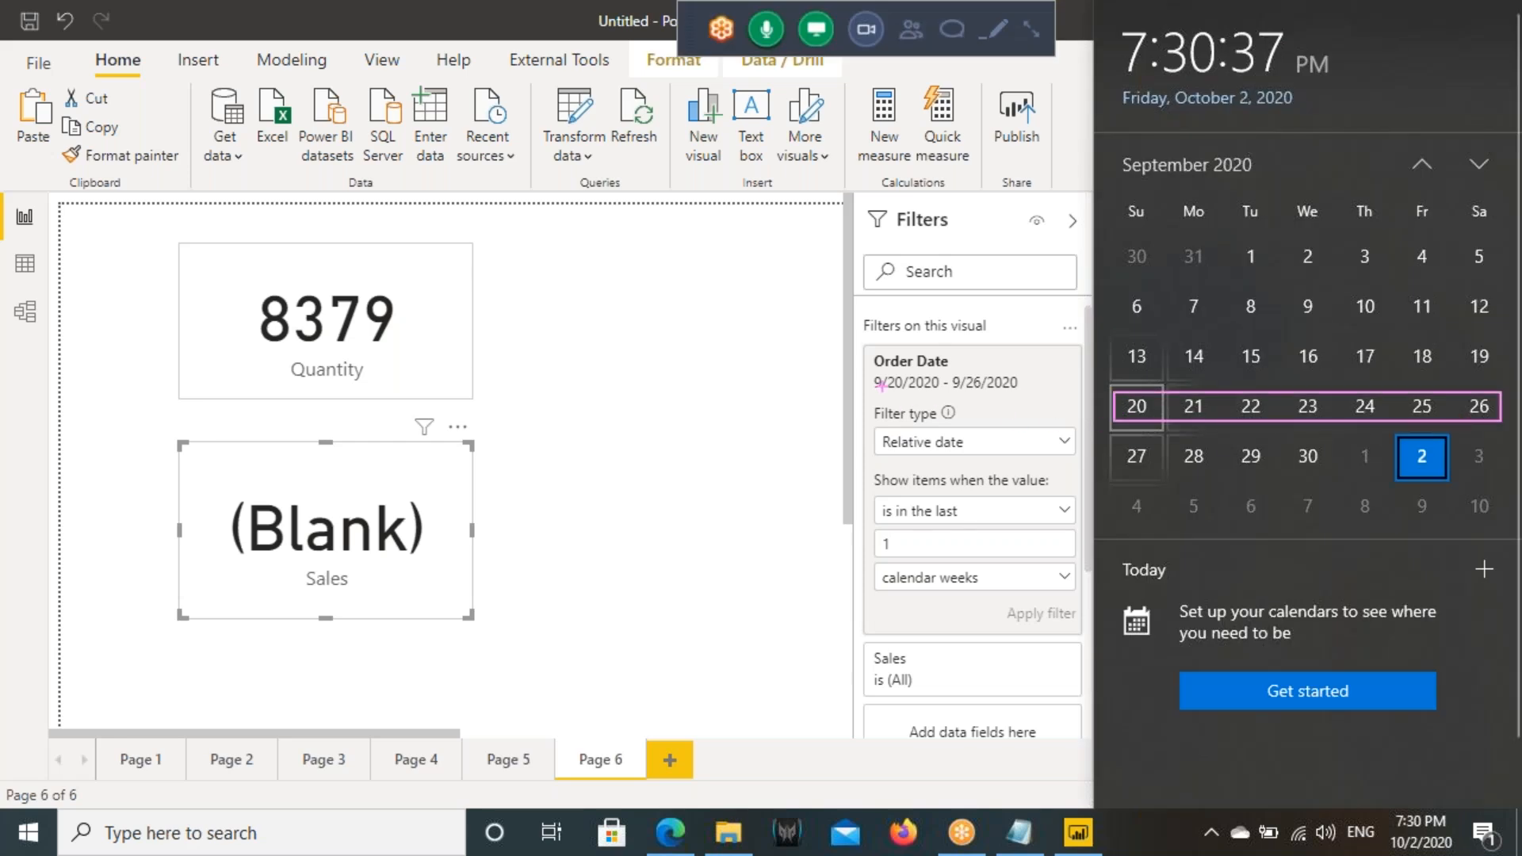
drag(865, 370, 1041, 397)
mouse_move(1154, 395)
mouse_down()
mouse_move(1119, 423)
mouse_move(1154, 382)
mouse_up()
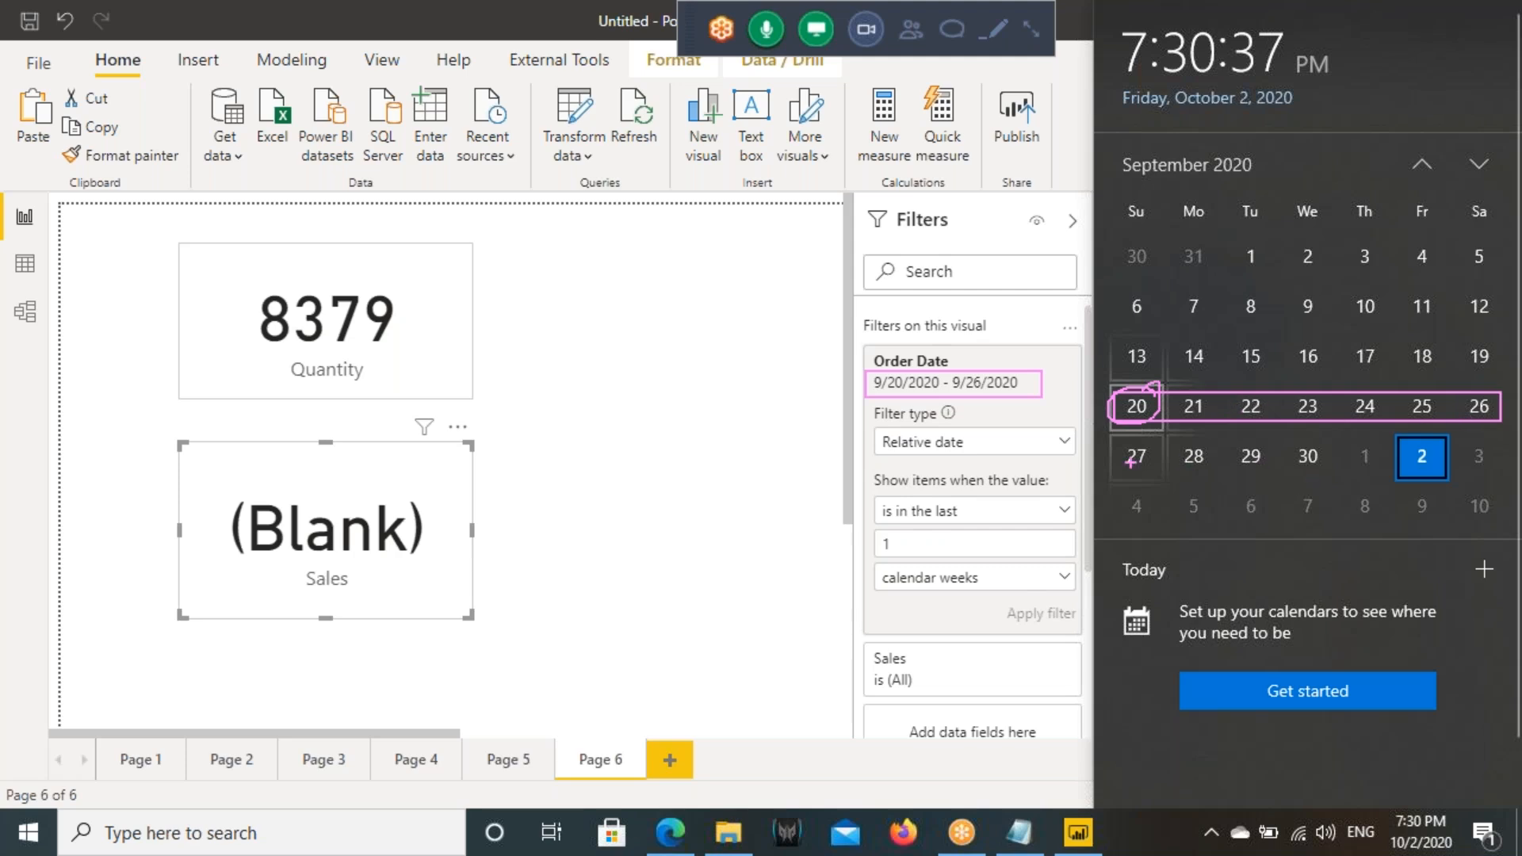
drag(1106, 440, 1490, 474)
mouse_move(1099, 464)
mouse_down()
mouse_move(1090, 403)
mouse_move(1118, 412)
mouse_up()
drag(1046, 442, 1066, 435)
mouse_move(1512, 396)
mouse_down()
mouse_move(1459, 401)
mouse_move(1455, 381)
mouse_up()
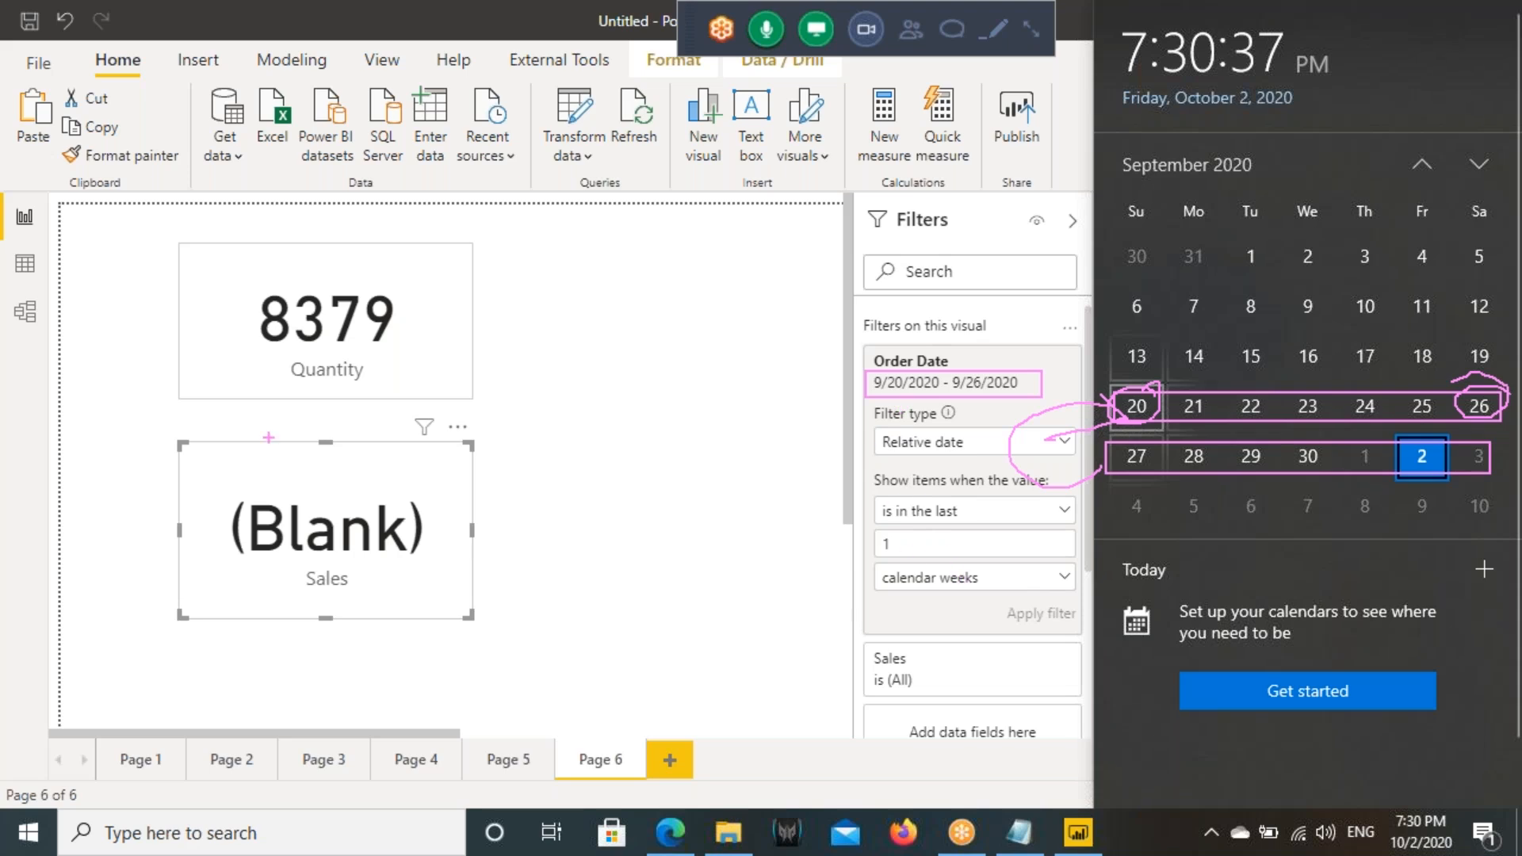
drag(309, 563, 415, 494)
key(Escape)
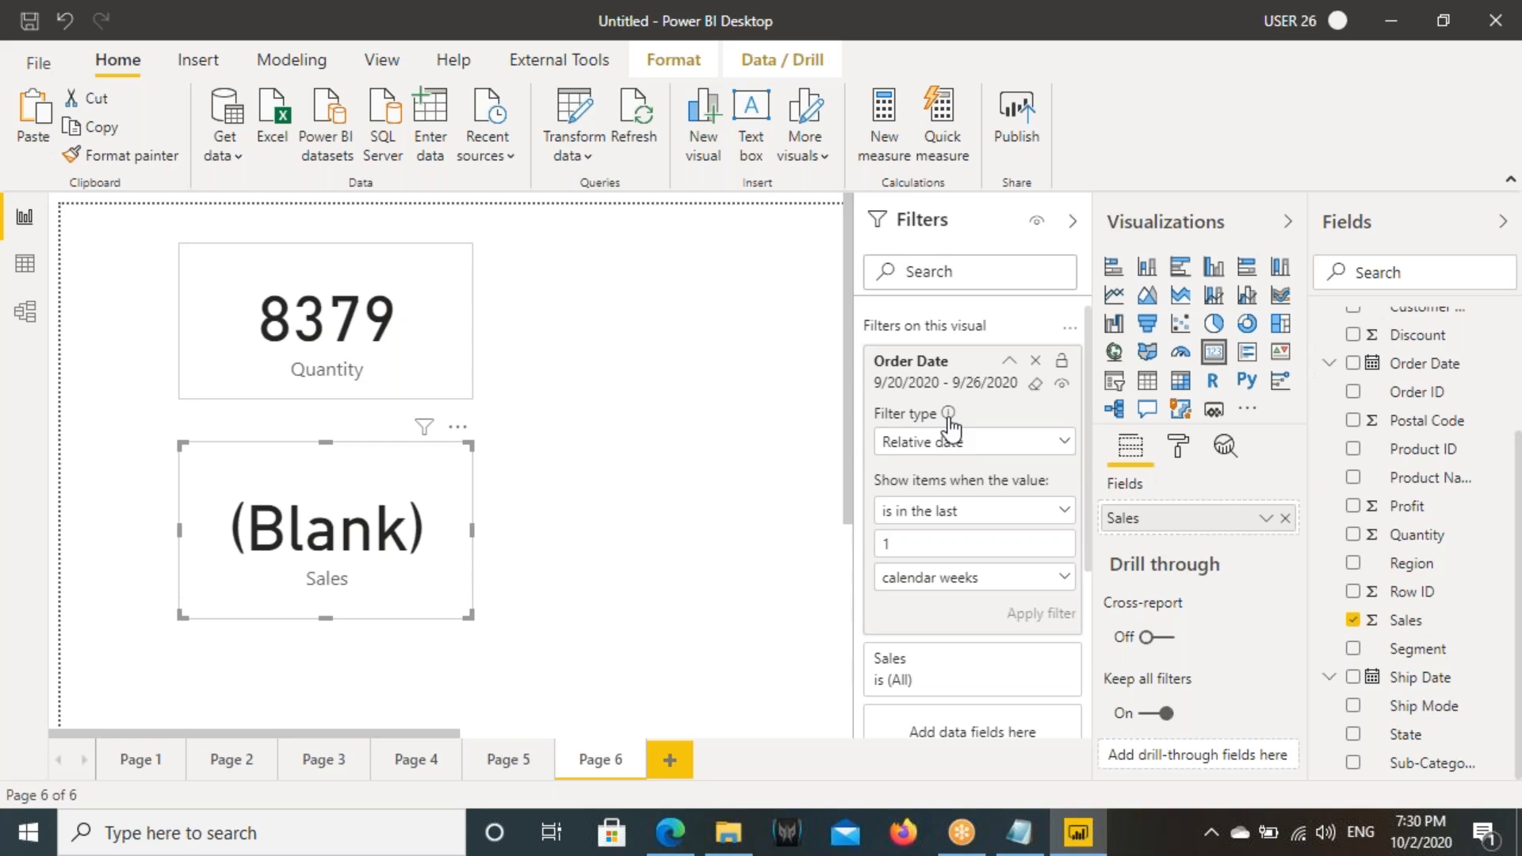
- Change the Sales card's relative date unit to months and apply the filter
click(926, 581)
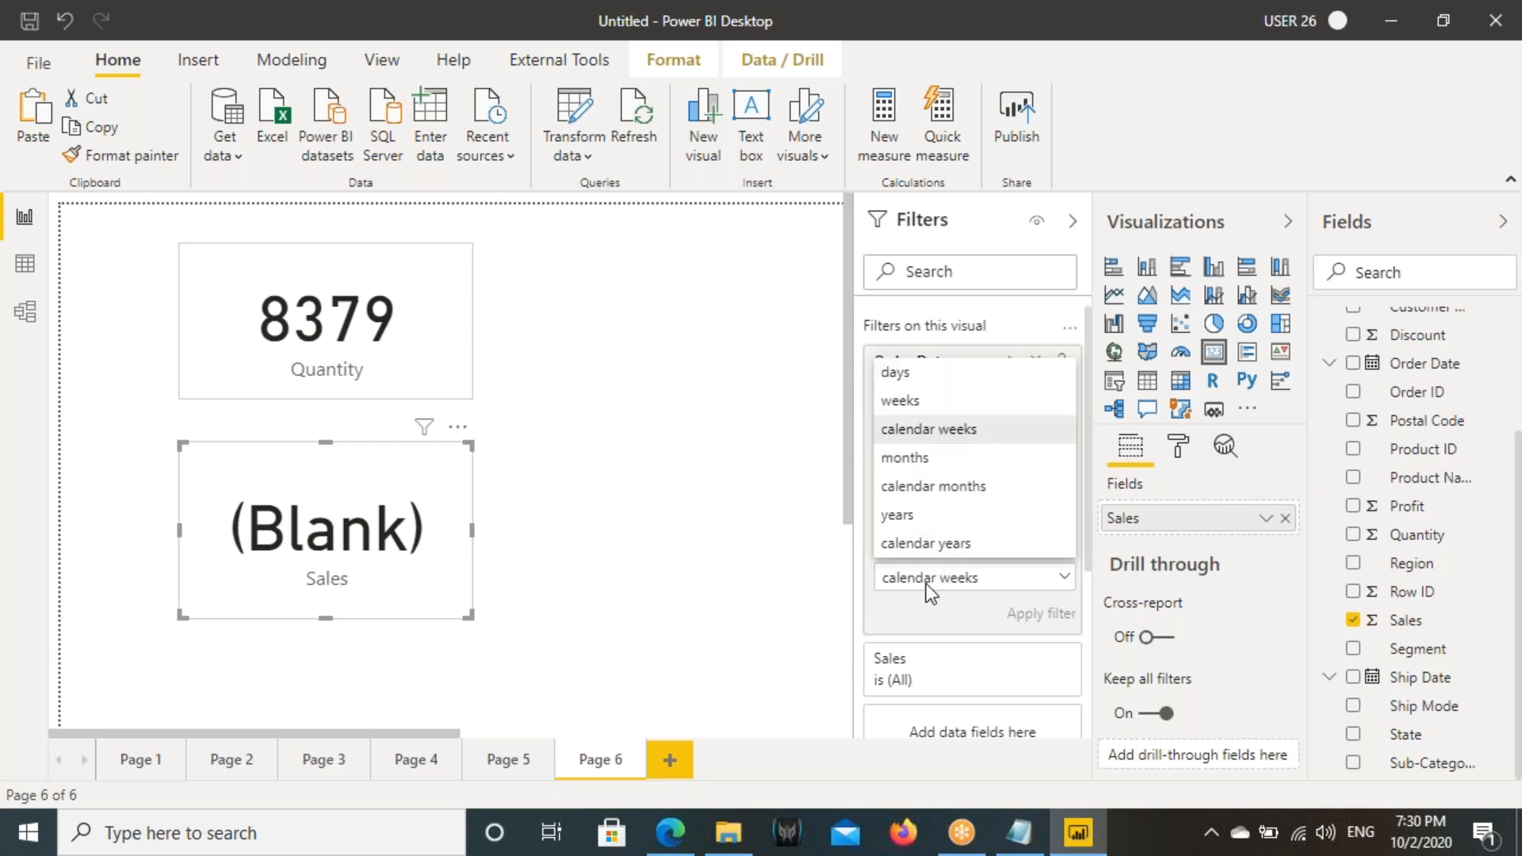
click(921, 468)
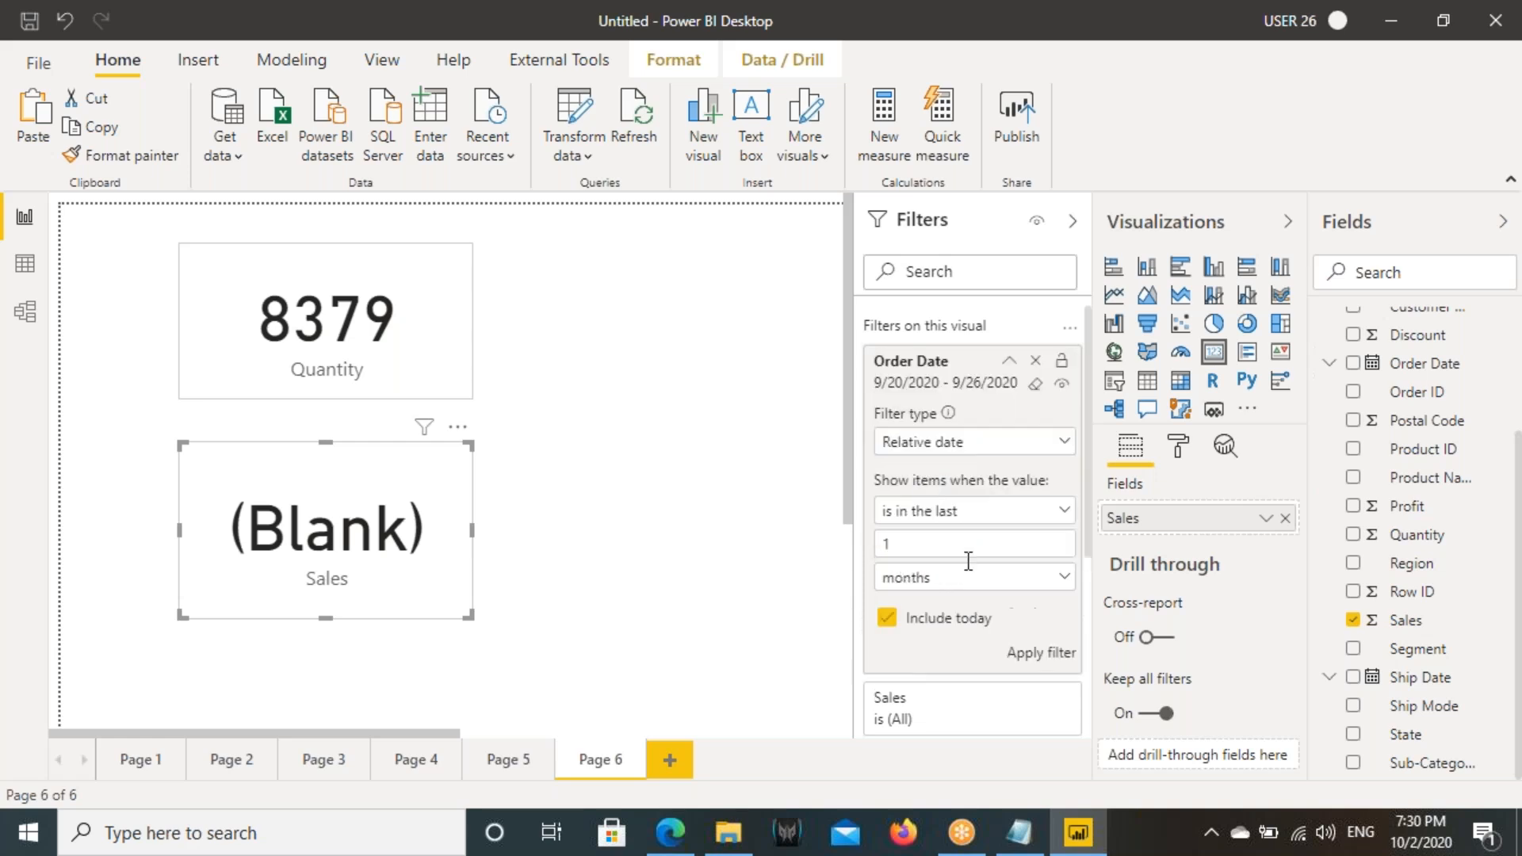
click(1043, 653)
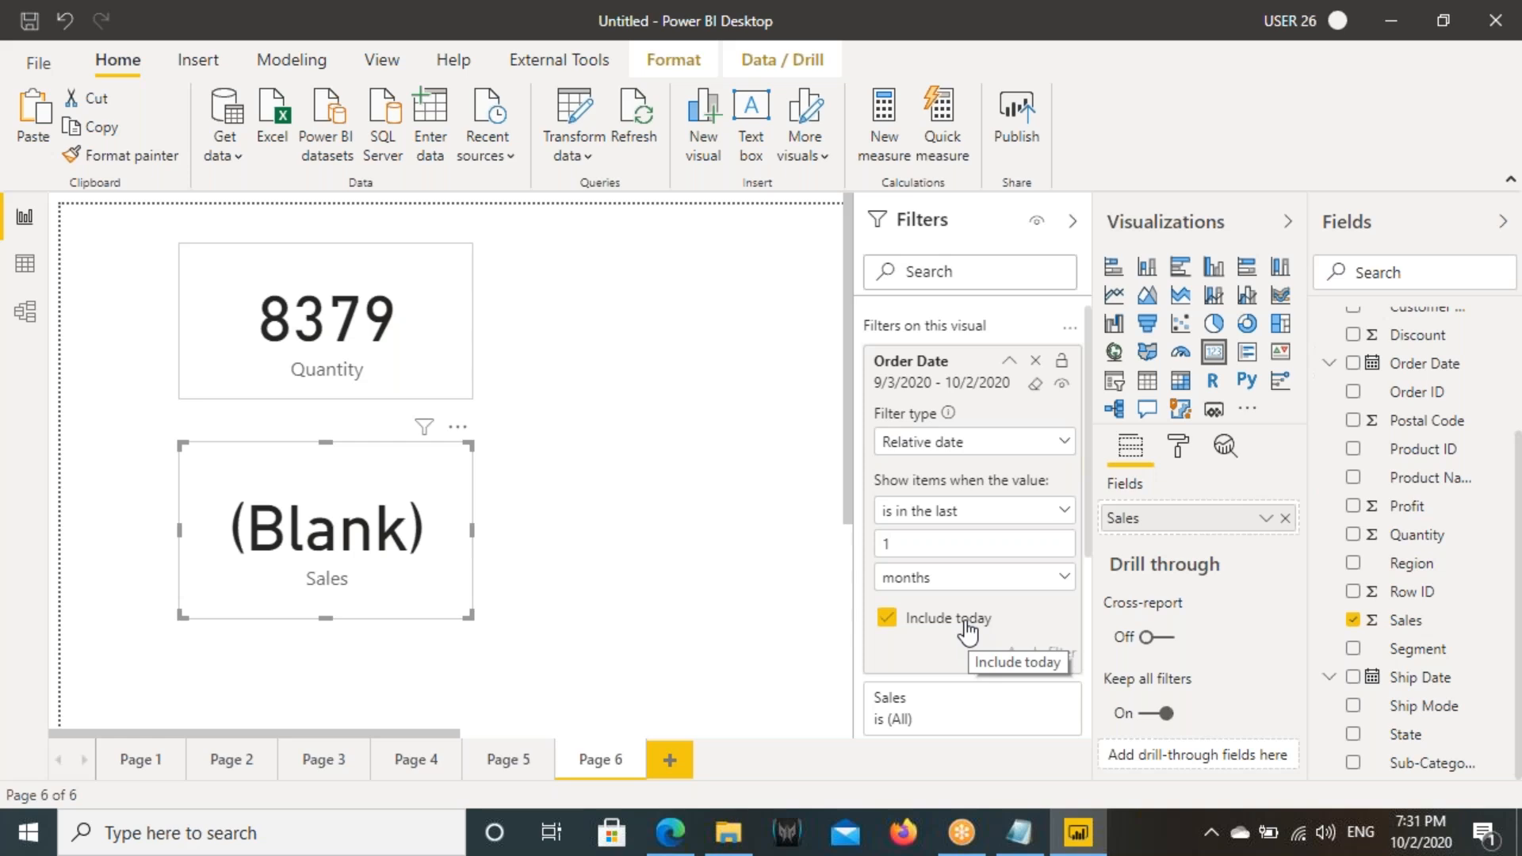
- Mark today's date on the taskbar and the filter's start and end dates to compare the one-month range, and clear the marks
drag(1386, 784, 1460, 854)
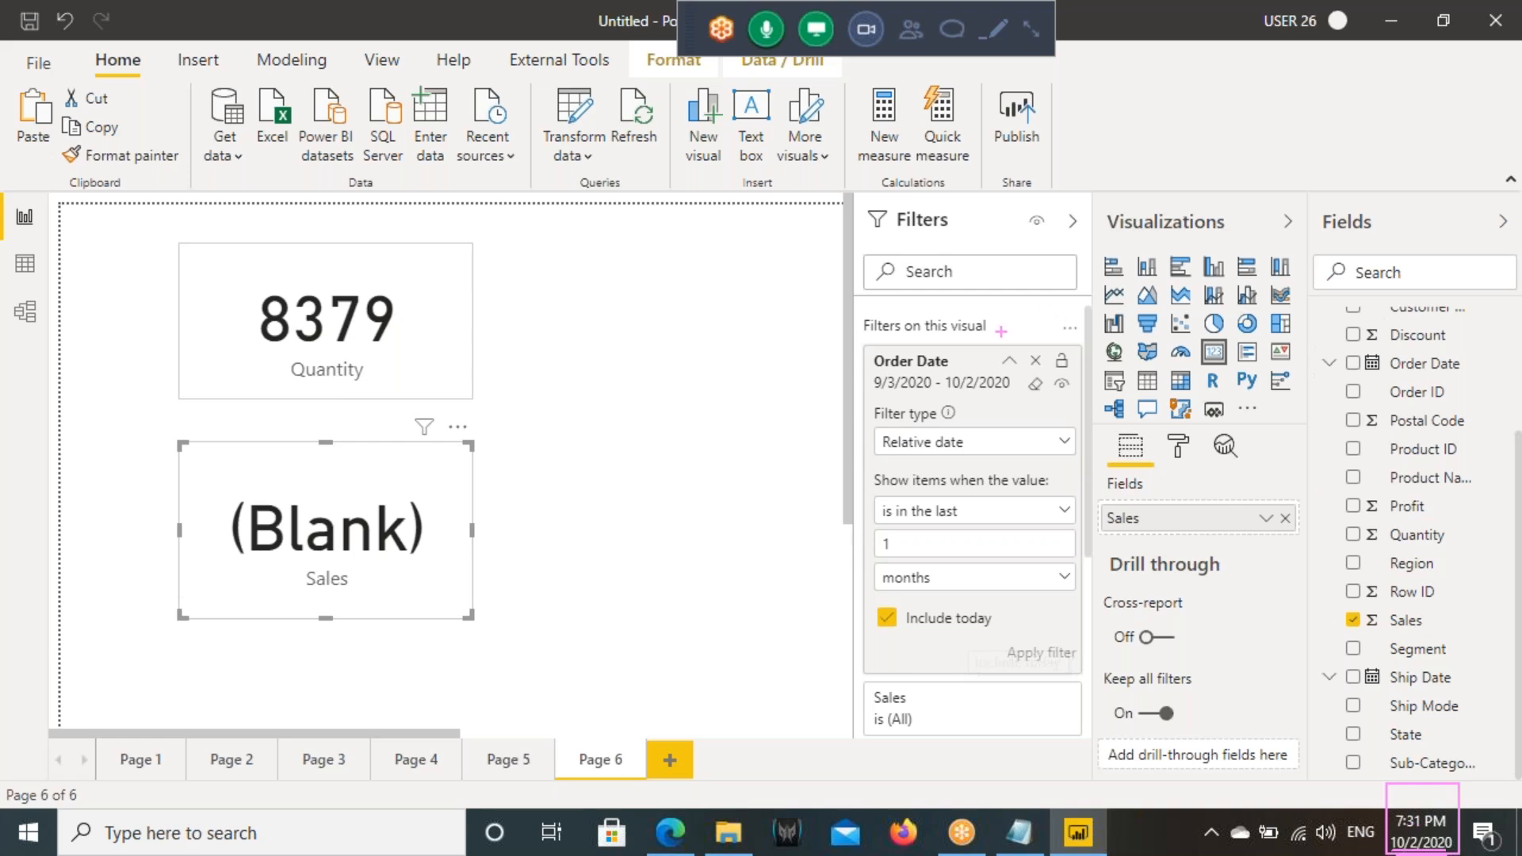
mouse_move(865, 367)
mouse_down()
mouse_move(936, 411)
mouse_move(891, 459)
mouse_up()
mouse_move(1418, 828)
mouse_down()
mouse_move(1423, 682)
mouse_move(1405, 752)
mouse_up()
drag(1425, 683, 1479, 734)
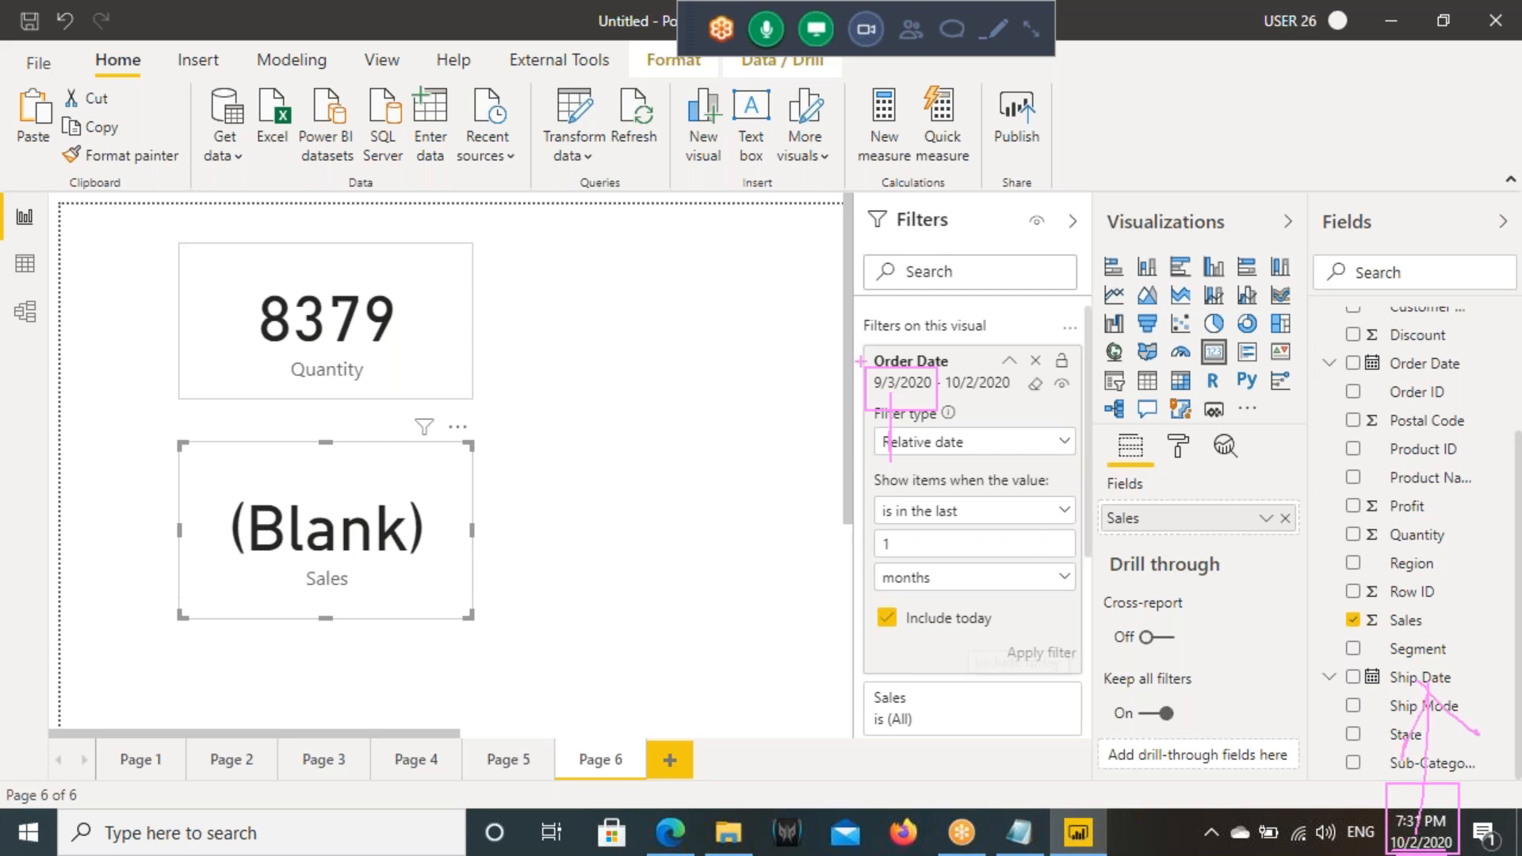
drag(890, 362, 894, 291)
drag(893, 291, 924, 328)
drag(876, 392, 1015, 406)
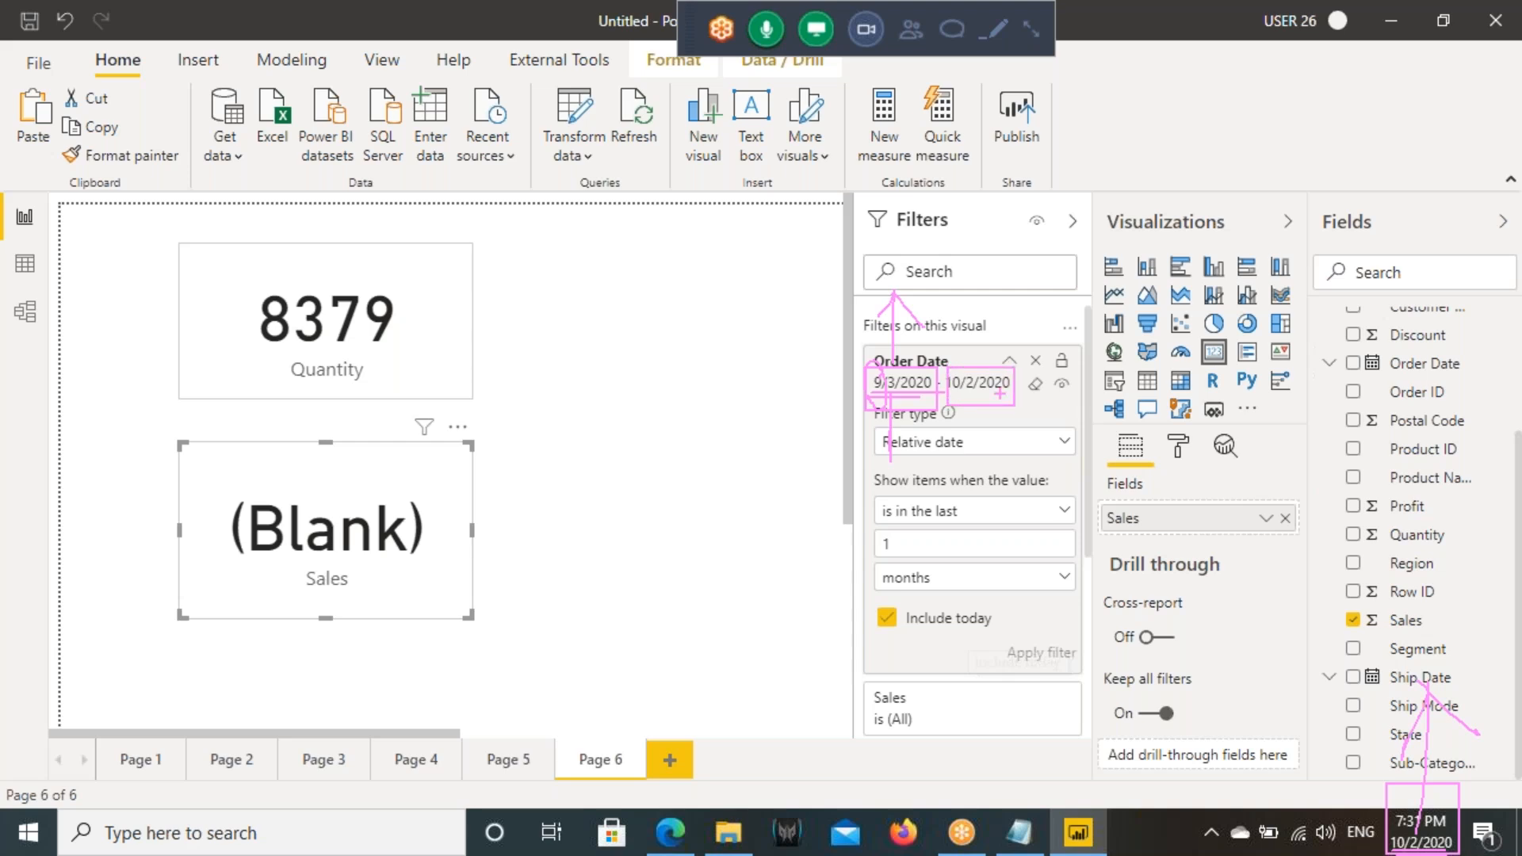
key(Escape)
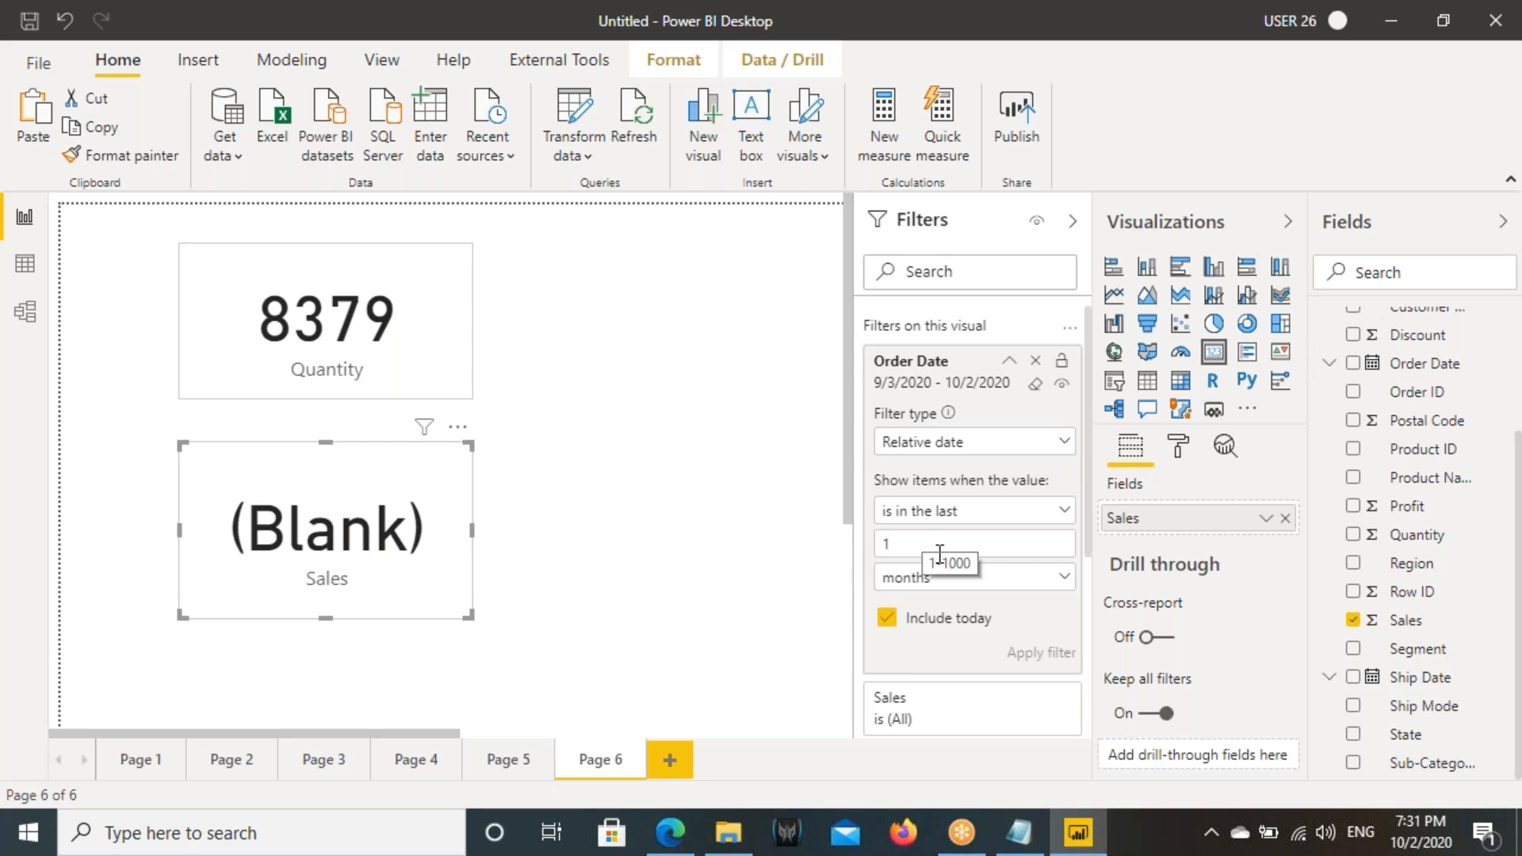
- Set the Sales card's relative date unit to calendar months and apply the filter
click(890, 587)
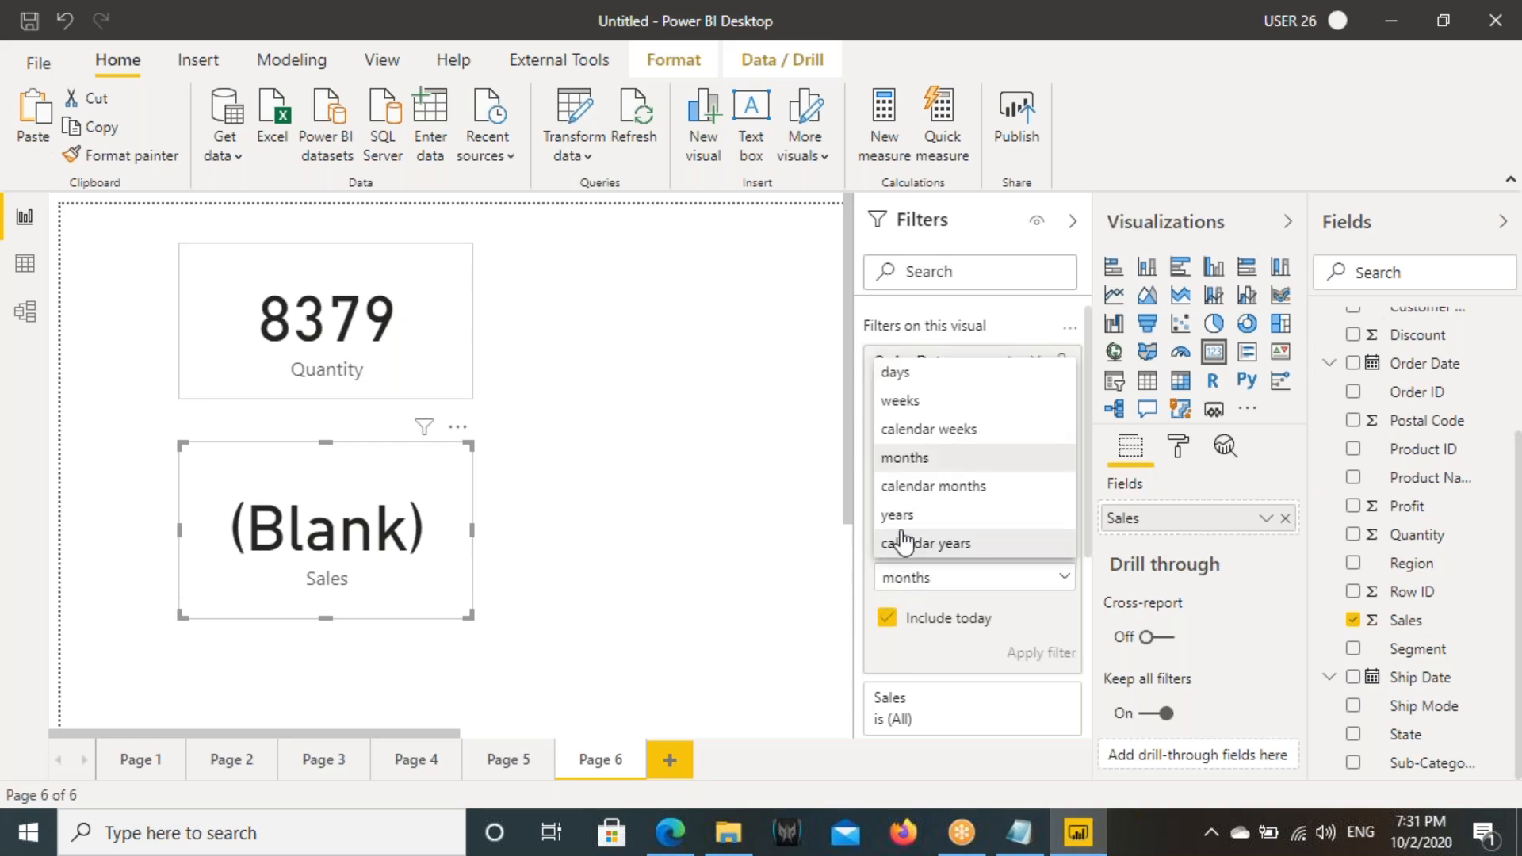
click(926, 486)
click(1049, 614)
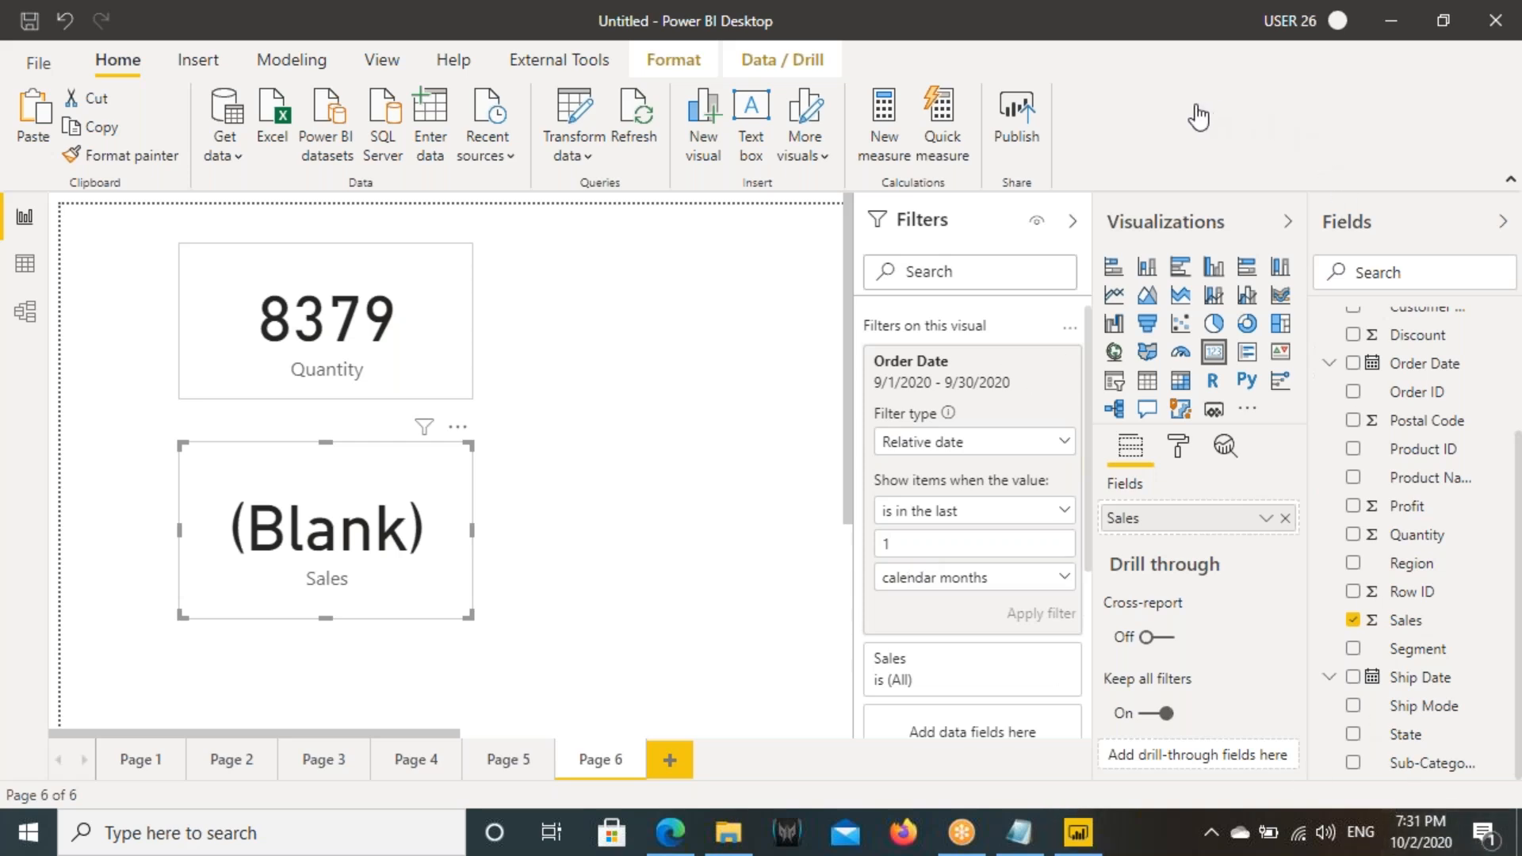
- Compare the calendar-month filter range with today's date on the system calendar, annotating the range with "Sep", and clear the marks
key(ctrl+2)
mouse_move(1178, 90)
mouse_down()
mouse_move(1346, 122)
mouse_move(1234, 154)
mouse_move(1305, 172)
mouse_up()
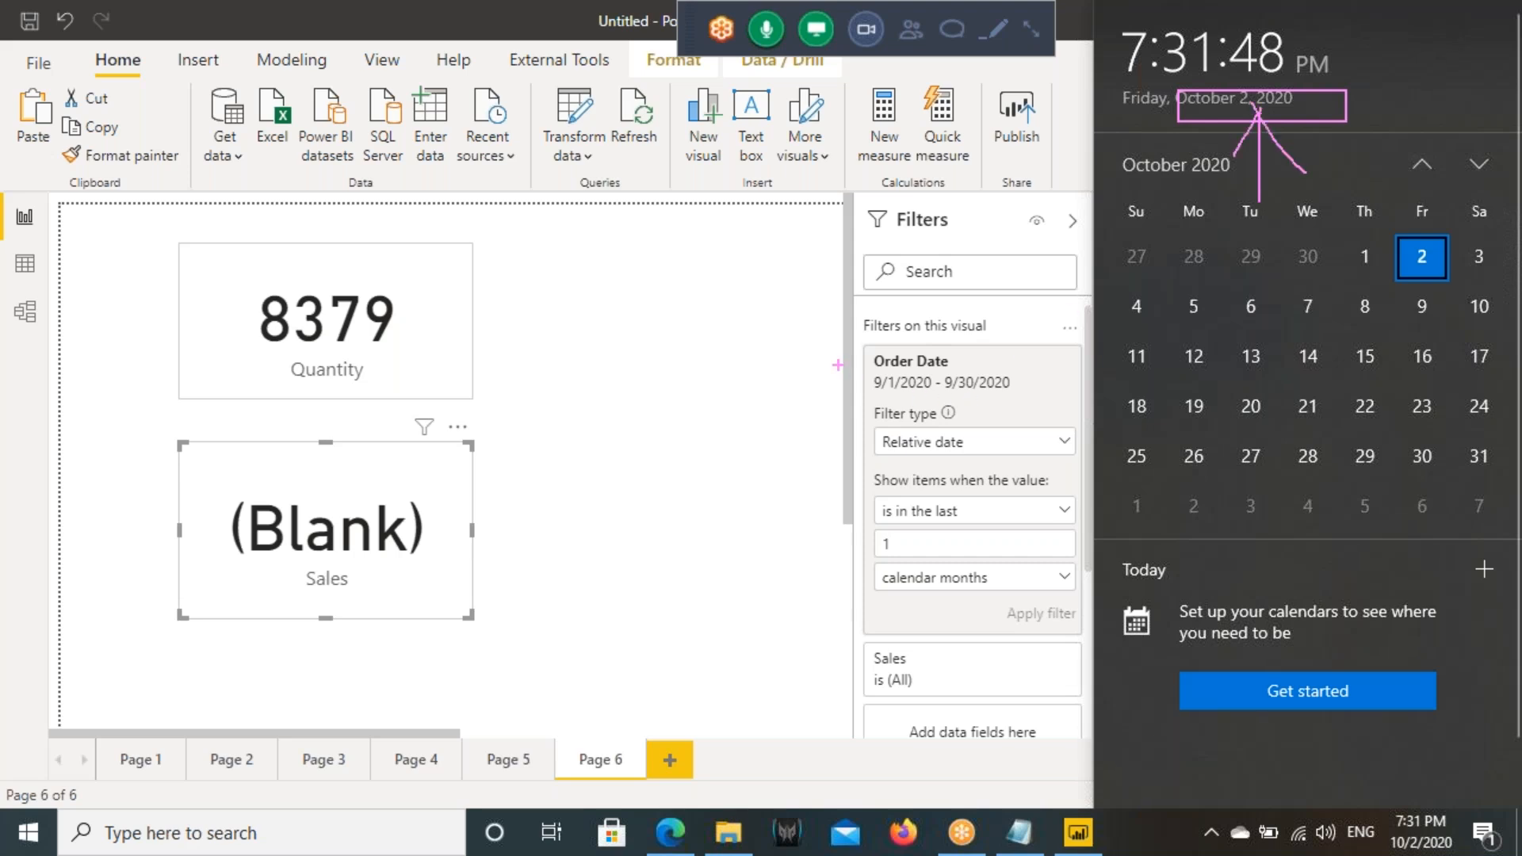
drag(838, 365, 1024, 397)
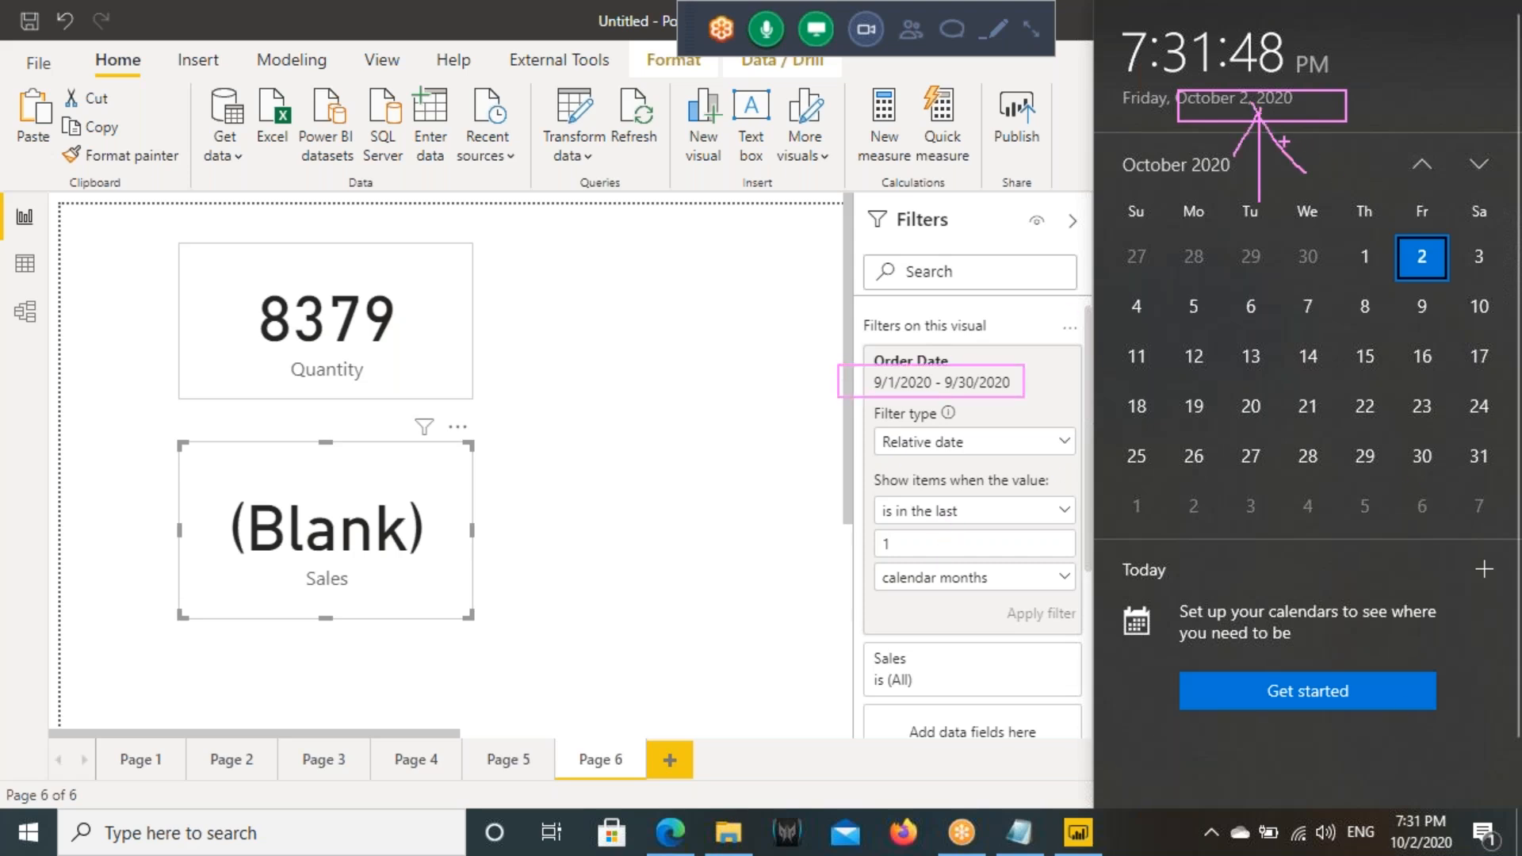
drag(1242, 118, 1229, 191)
mouse_move(1236, 120)
mouse_down()
mouse_move(1201, 171)
mouse_move(1268, 187)
mouse_up()
mouse_move(744, 322)
mouse_down()
mouse_move(712, 400)
mouse_move(803, 372)
mouse_up()
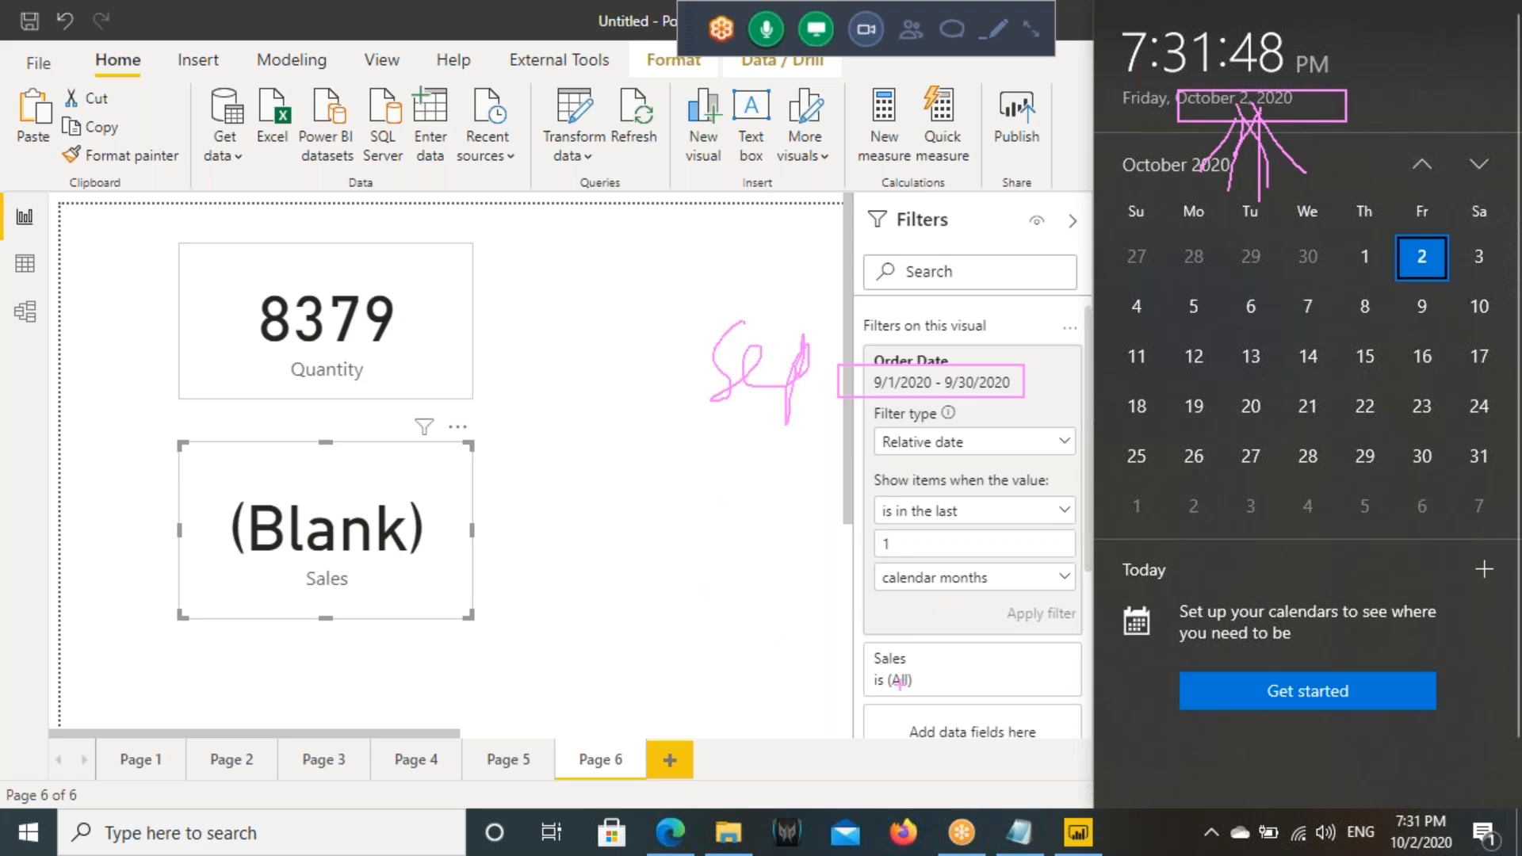
mouse_move(1459, 802)
mouse_down()
mouse_move(1348, 817)
mouse_move(1155, 751)
mouse_up()
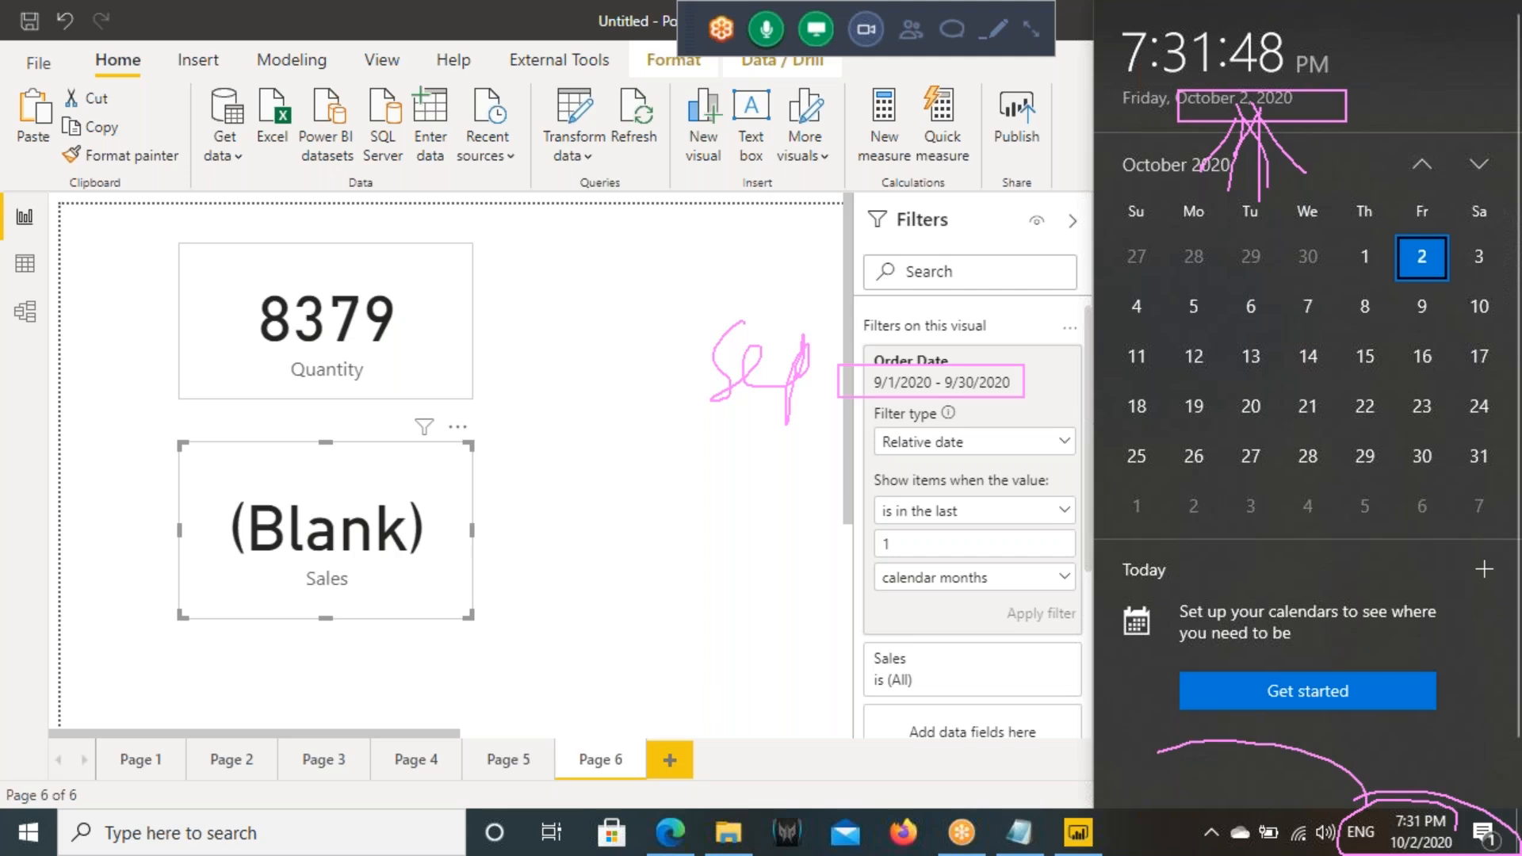
mouse_move(828, 674)
mouse_down()
mouse_move(892, 737)
mouse_move(840, 699)
mouse_up()
drag(920, 726, 1071, 765)
mouse_move(765, 611)
mouse_down()
mouse_move(763, 626)
mouse_move(811, 625)
mouse_move(825, 656)
mouse_up()
drag(899, 565, 876, 662)
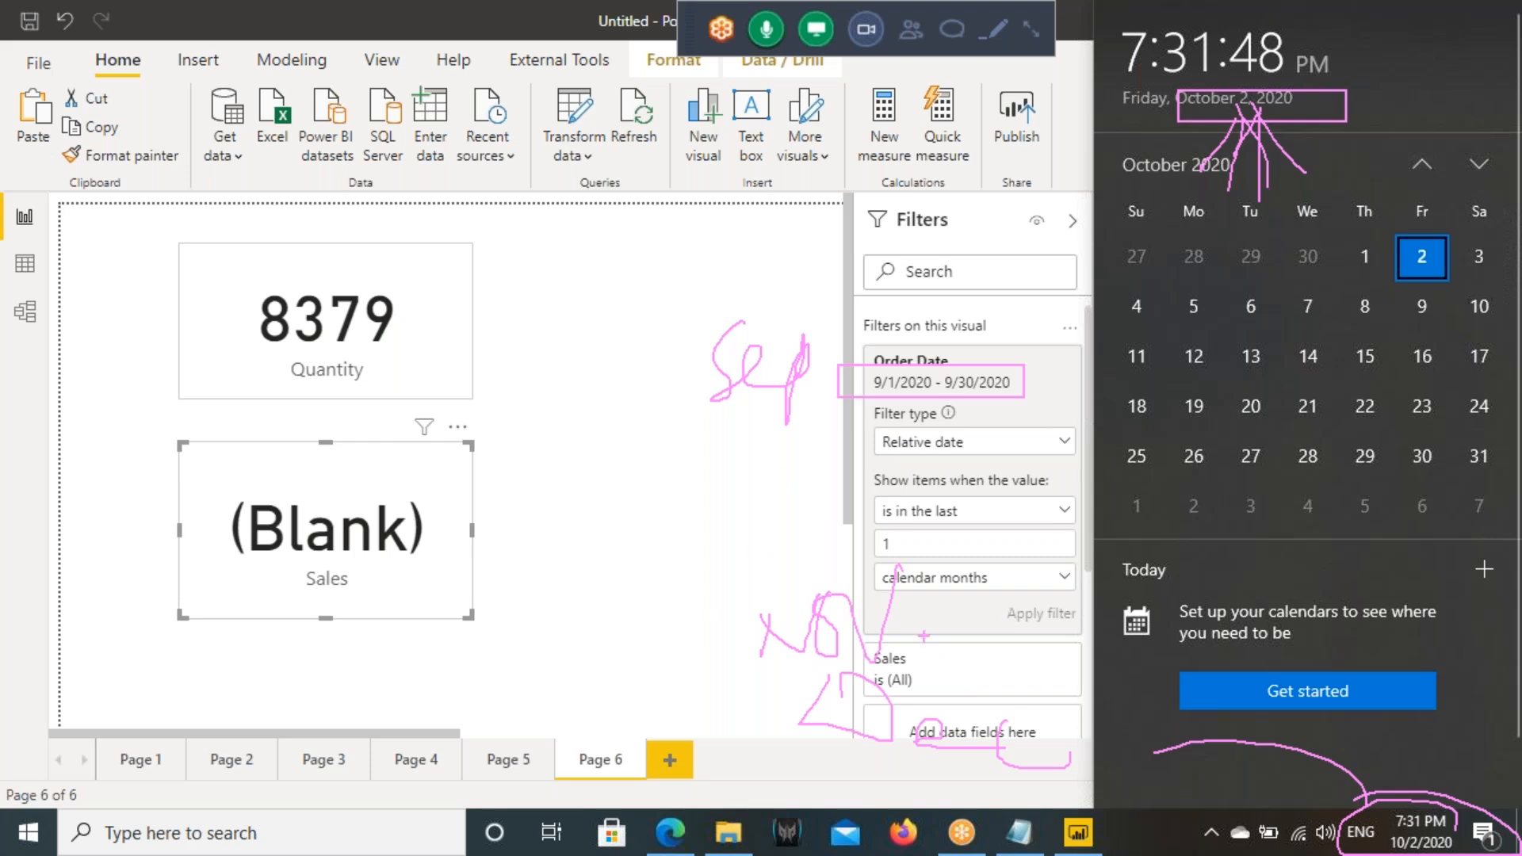
key(Escape)
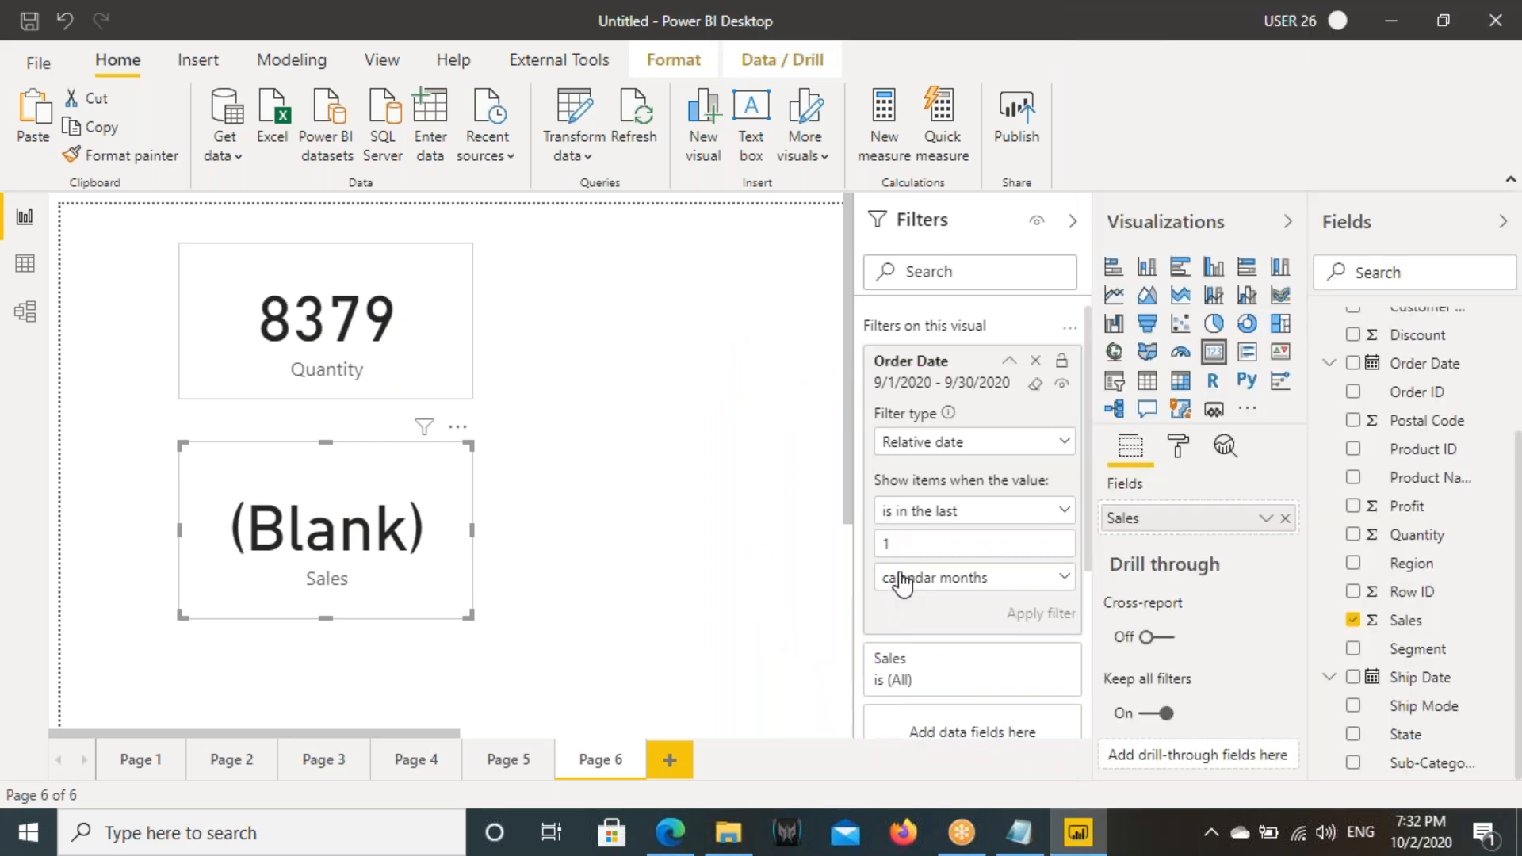
- Set the Sales card's relative date unit to years and apply the filter
click(943, 513)
click(932, 553)
click(920, 578)
click(920, 516)
click(1038, 650)
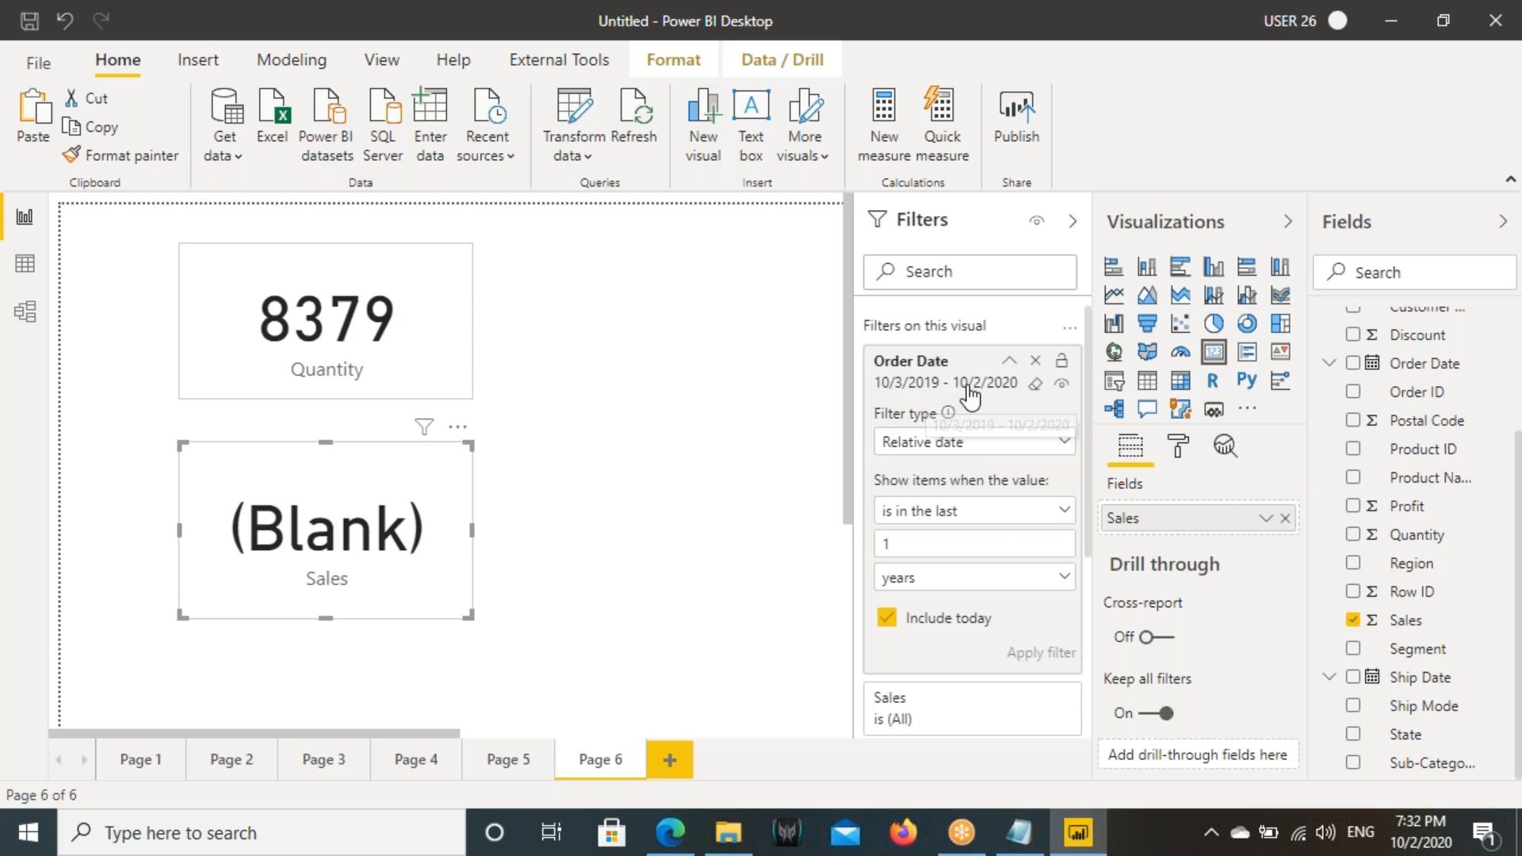
- Mark the start and end dates of the one-year Order Date range, link them with an arrow, and clear the marks
key(ctrl+2)
drag(952, 367, 1002, 402)
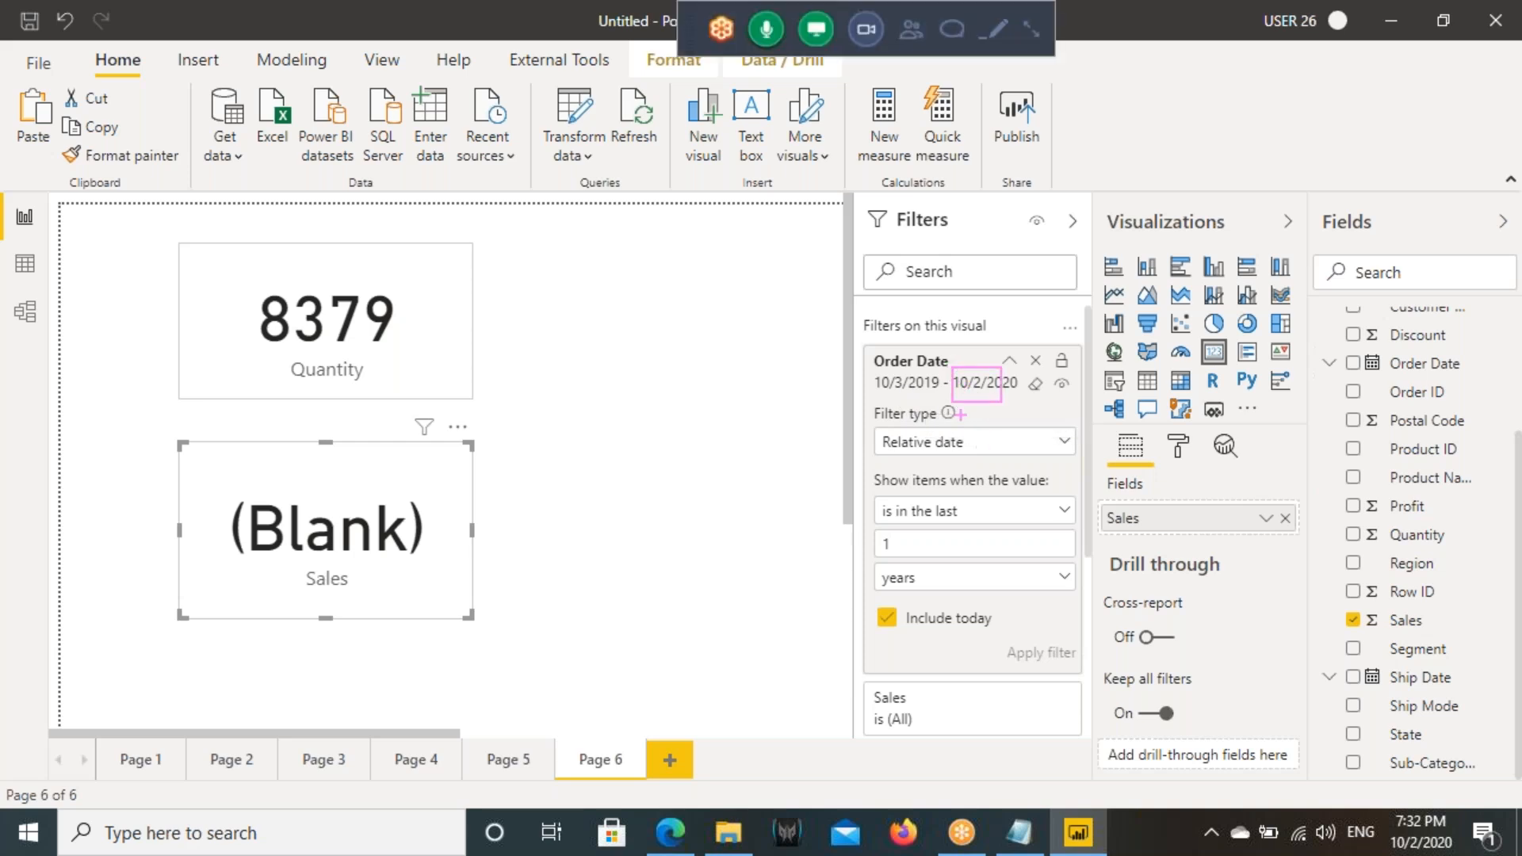
drag(981, 407, 1021, 449)
mouse_move(862, 368)
mouse_down()
mouse_move(948, 389)
mouse_move(885, 320)
mouse_move(916, 322)
mouse_up()
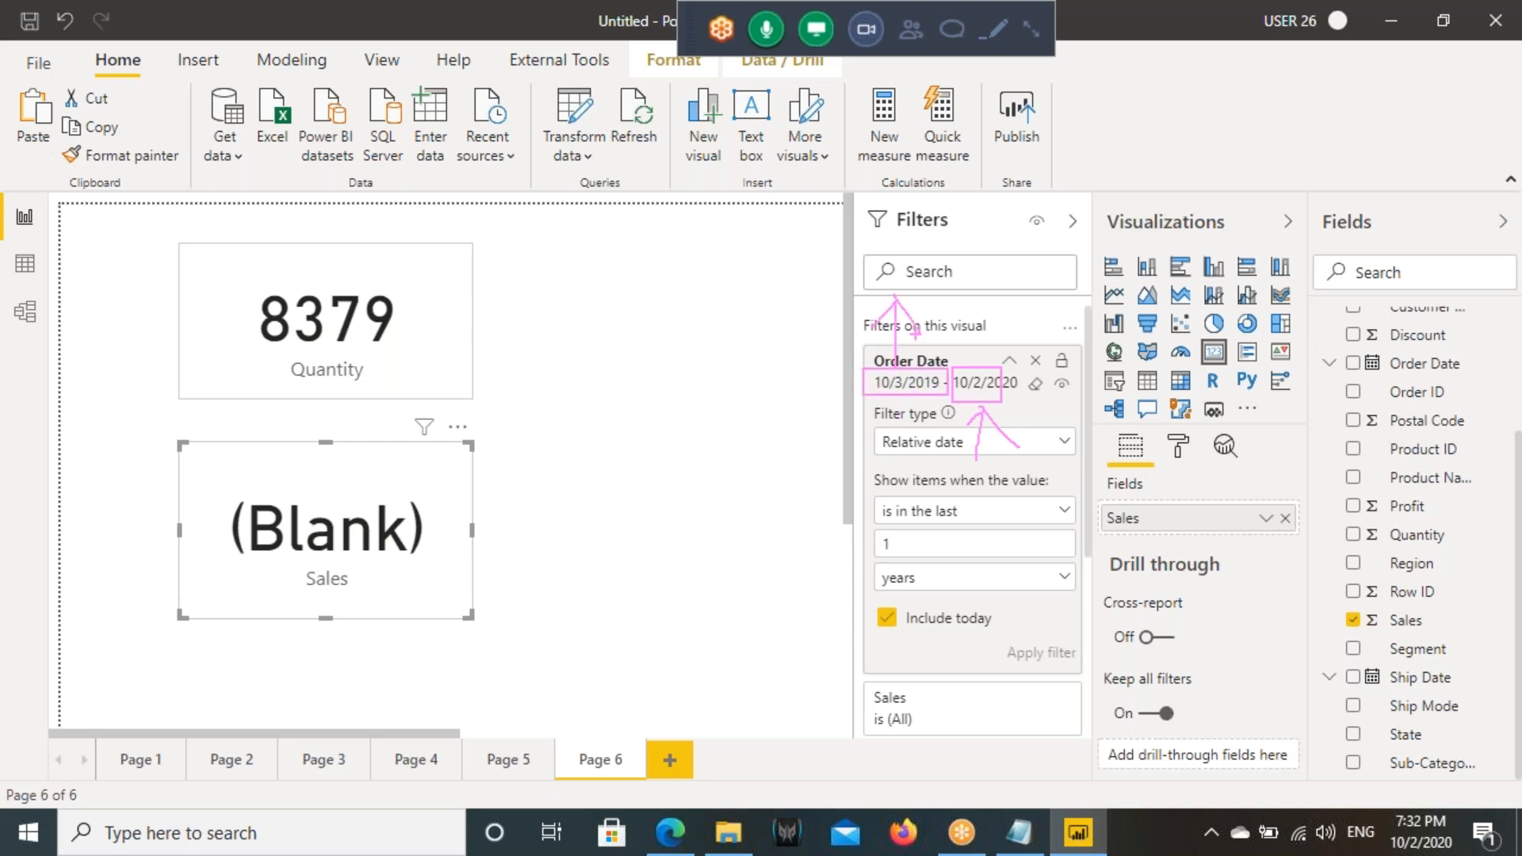
mouse_move(895, 341)
mouse_down()
mouse_move(959, 261)
mouse_move(987, 353)
mouse_up()
drag(1030, 296, 1004, 360)
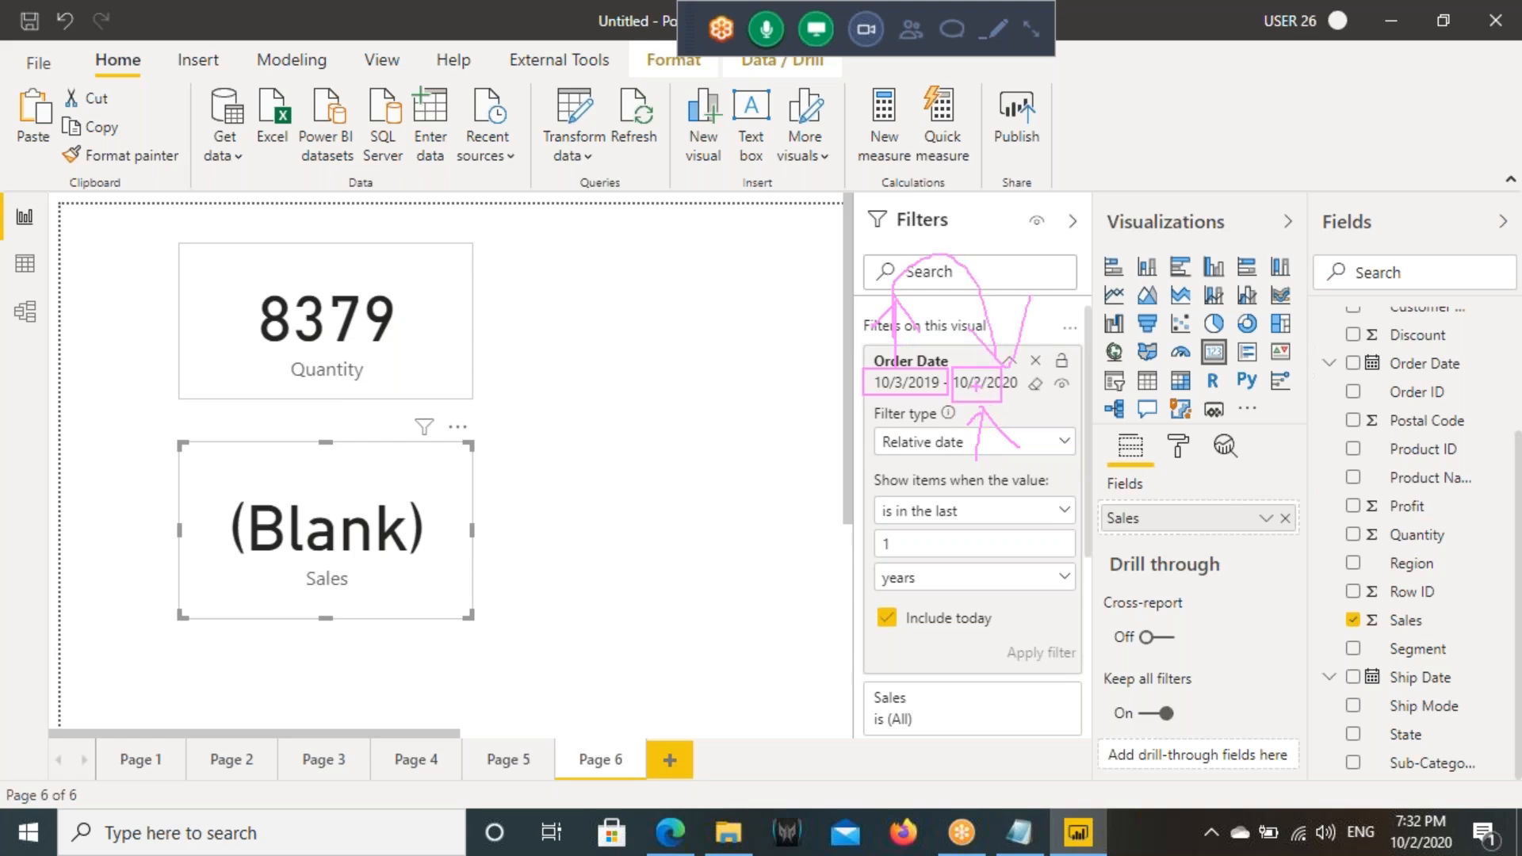
key(Escape)
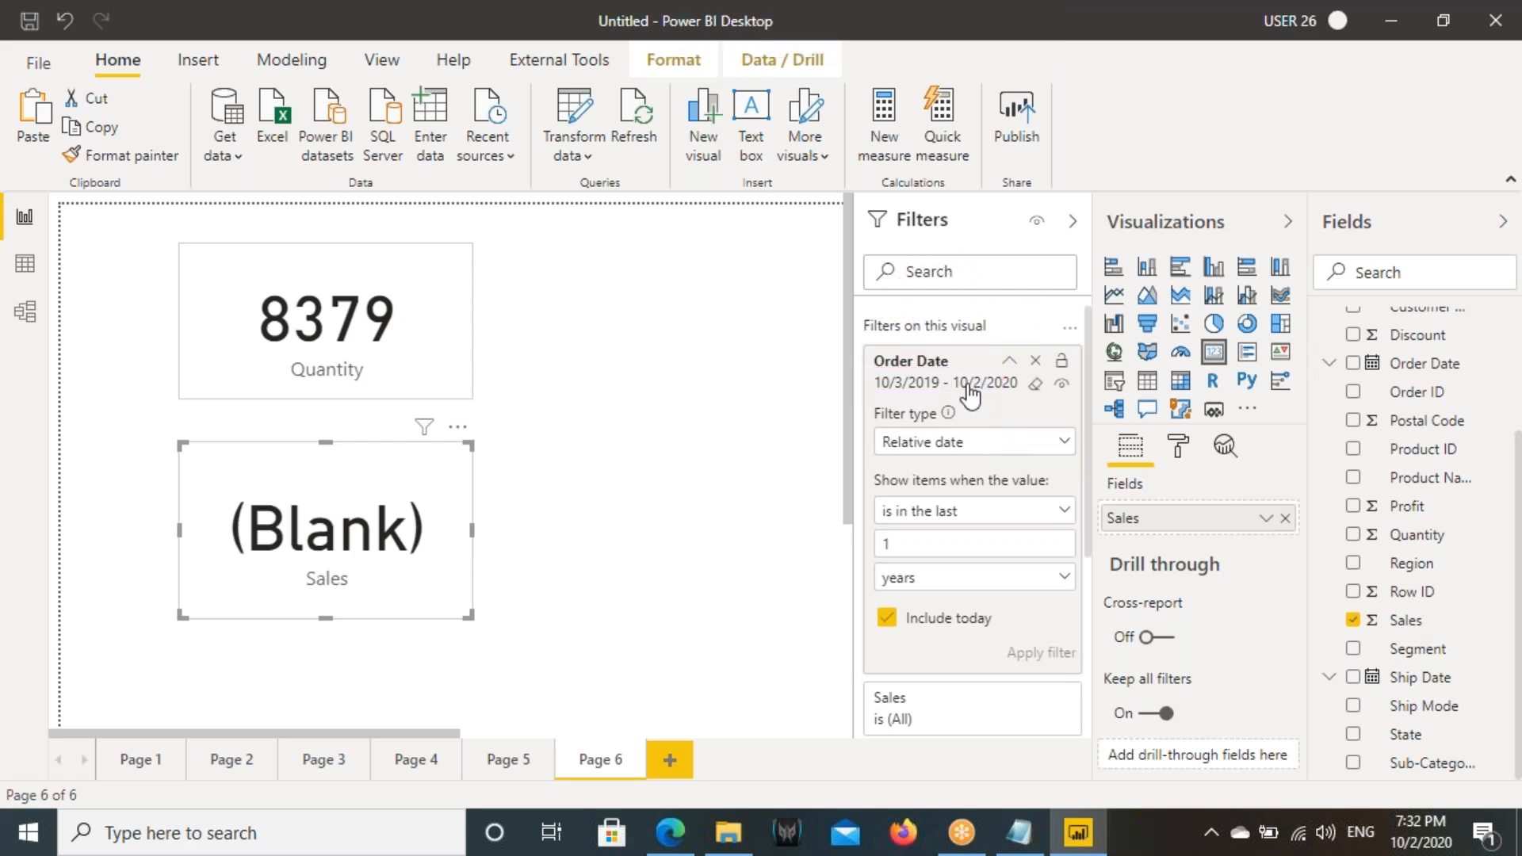
- Change the Sales card's relative date unit to calendar years and apply the filter
click(924, 584)
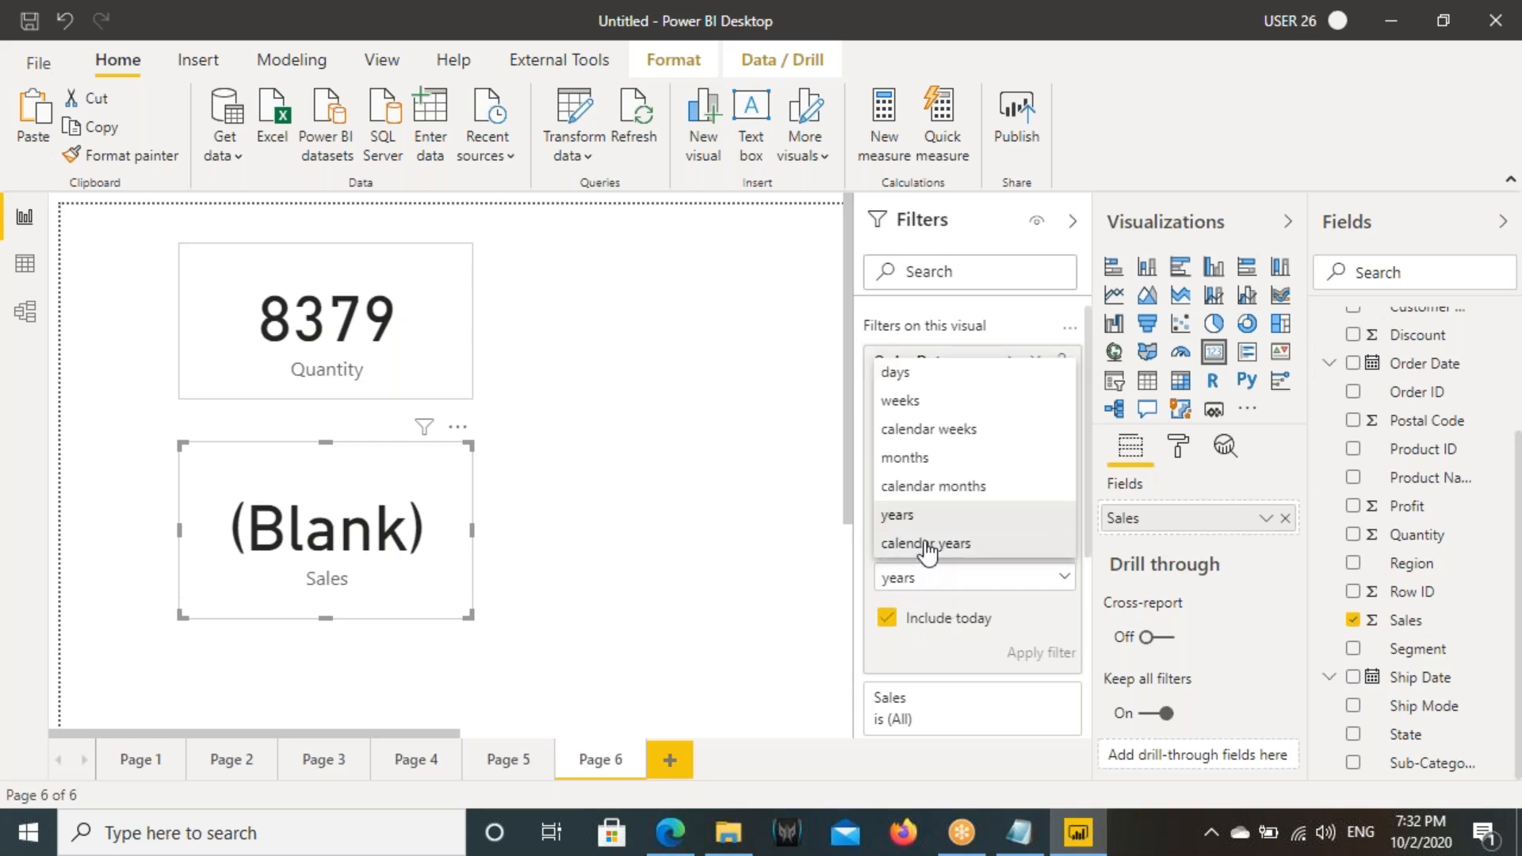
click(886, 541)
click(1034, 627)
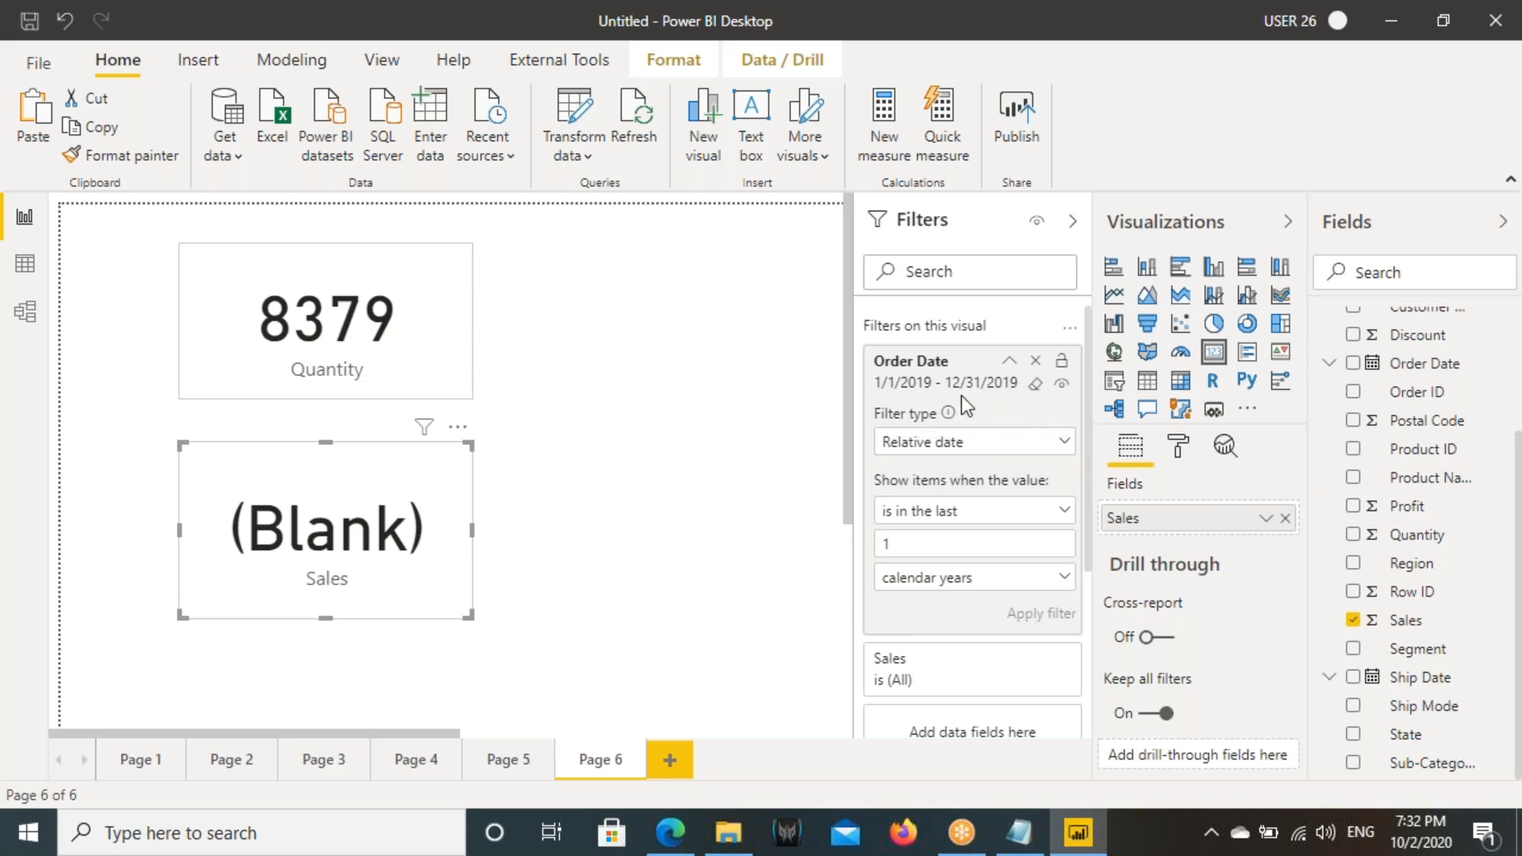
- Extend the Sales card's Order Date filter to the last 3 calendar years, apply it, and shift the card slightly left
double_click(899, 544)
text(3)
click(1042, 615)
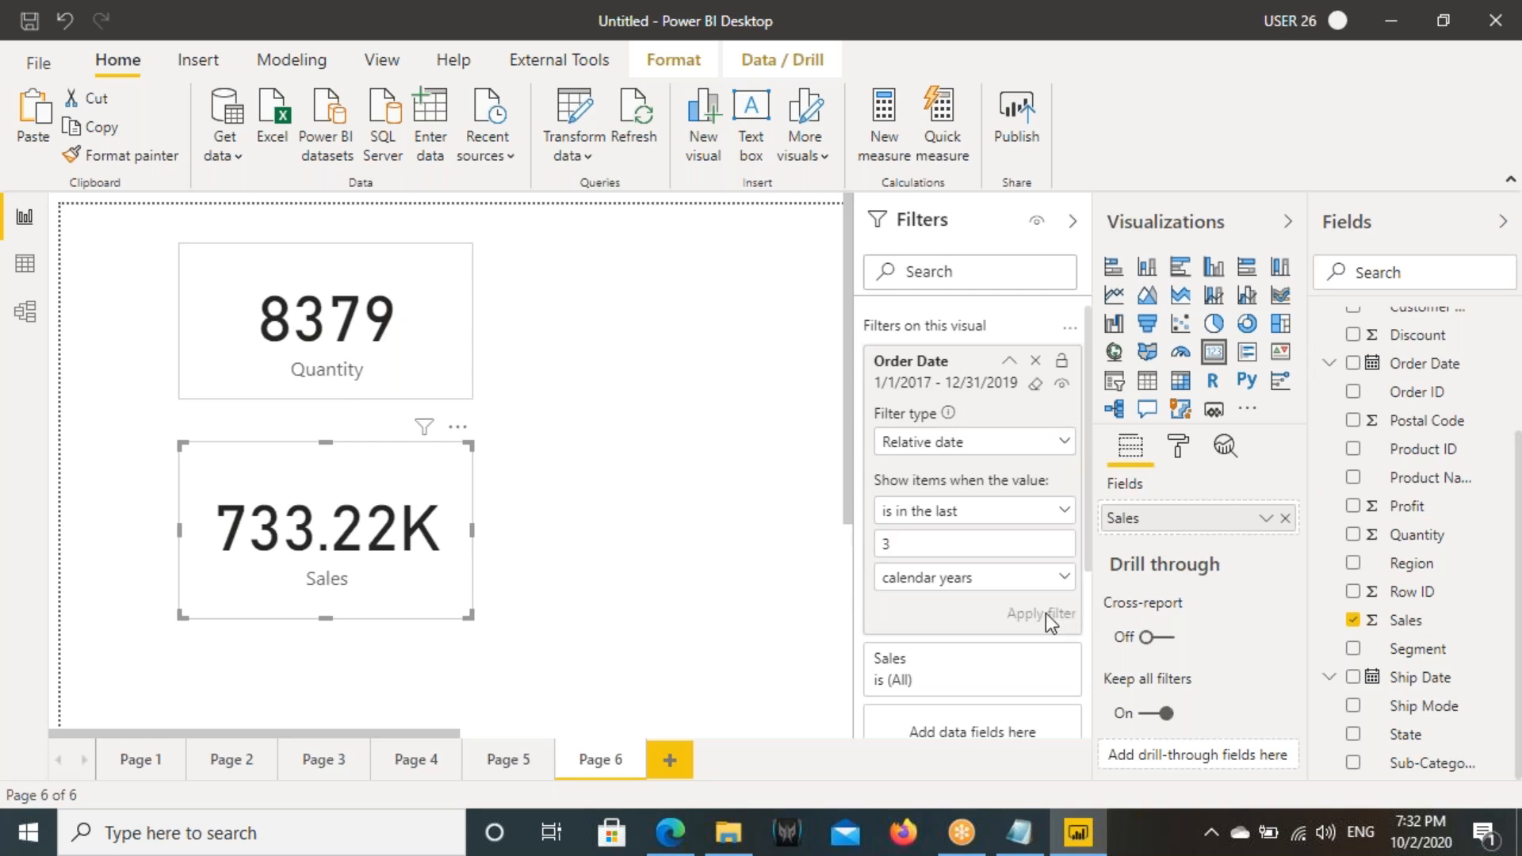
click(486, 513)
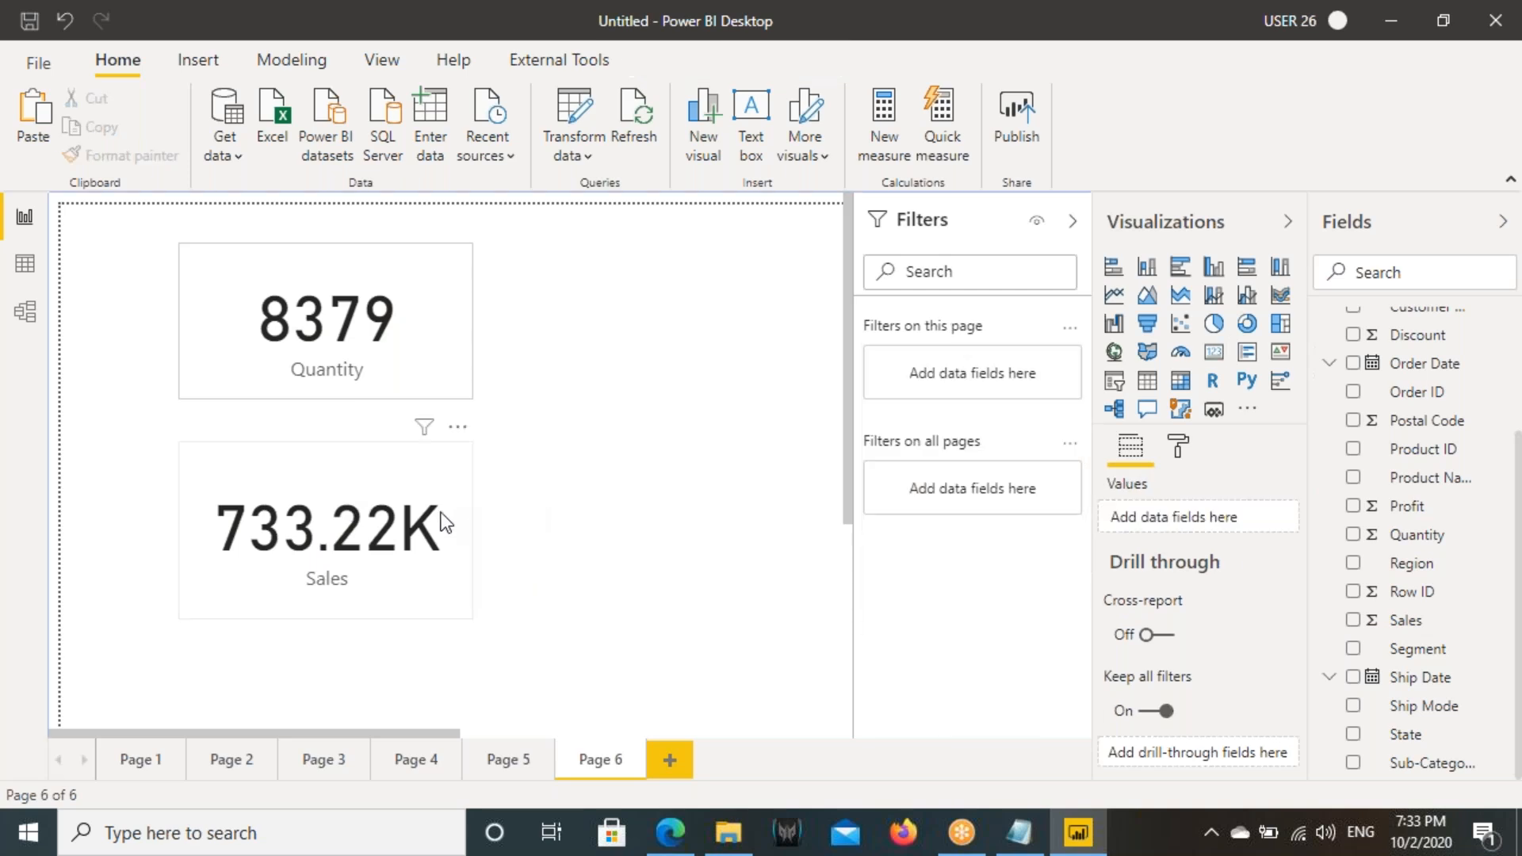
drag(442, 517, 403, 512)
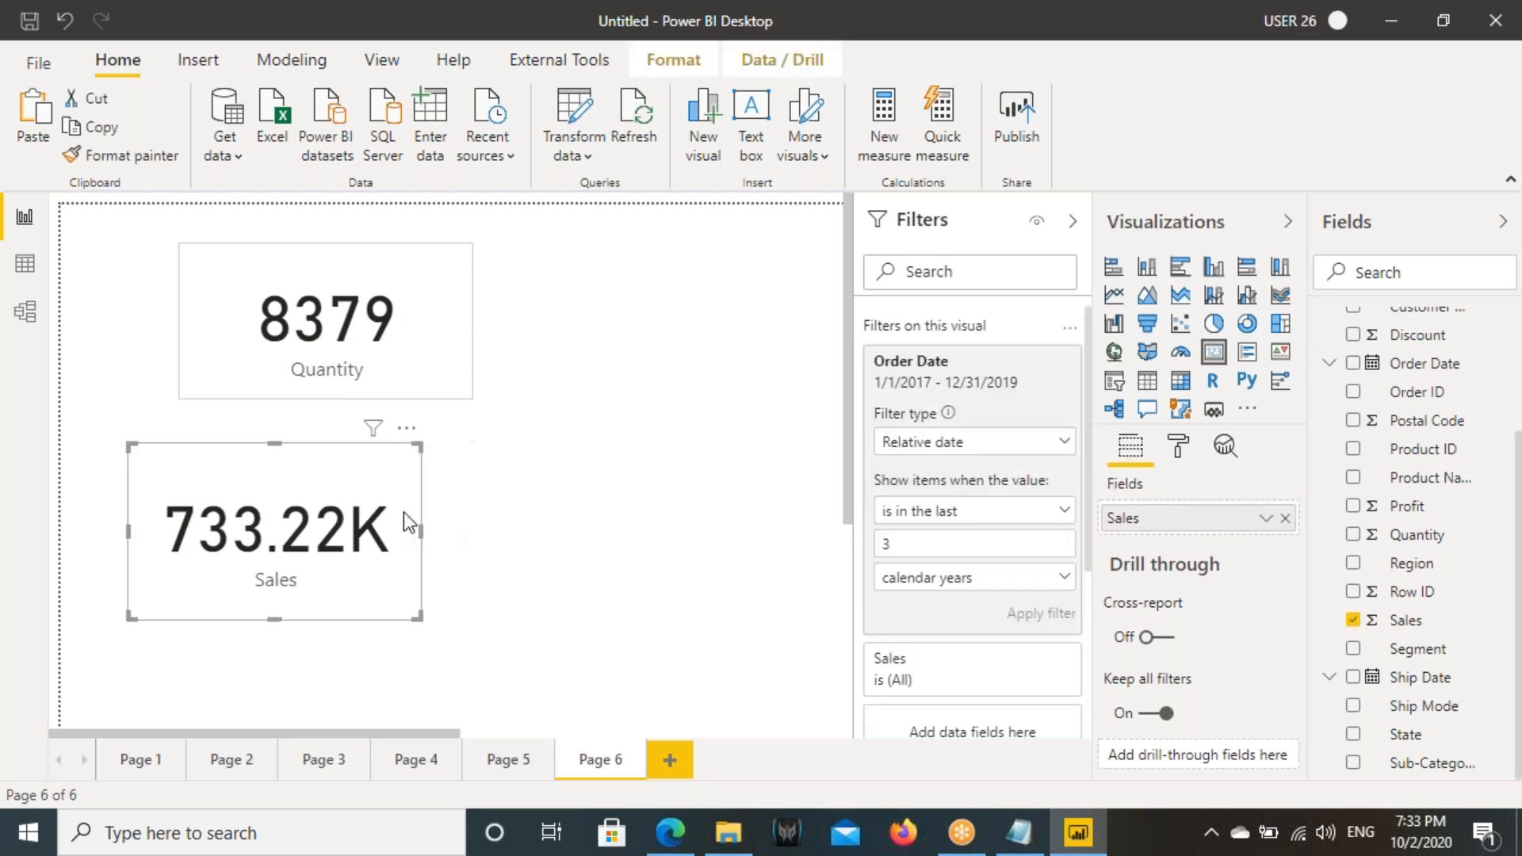
- Review the relative date options and change the Sales card's Order Date condition to "is in the next"
click(913, 511)
click(918, 544)
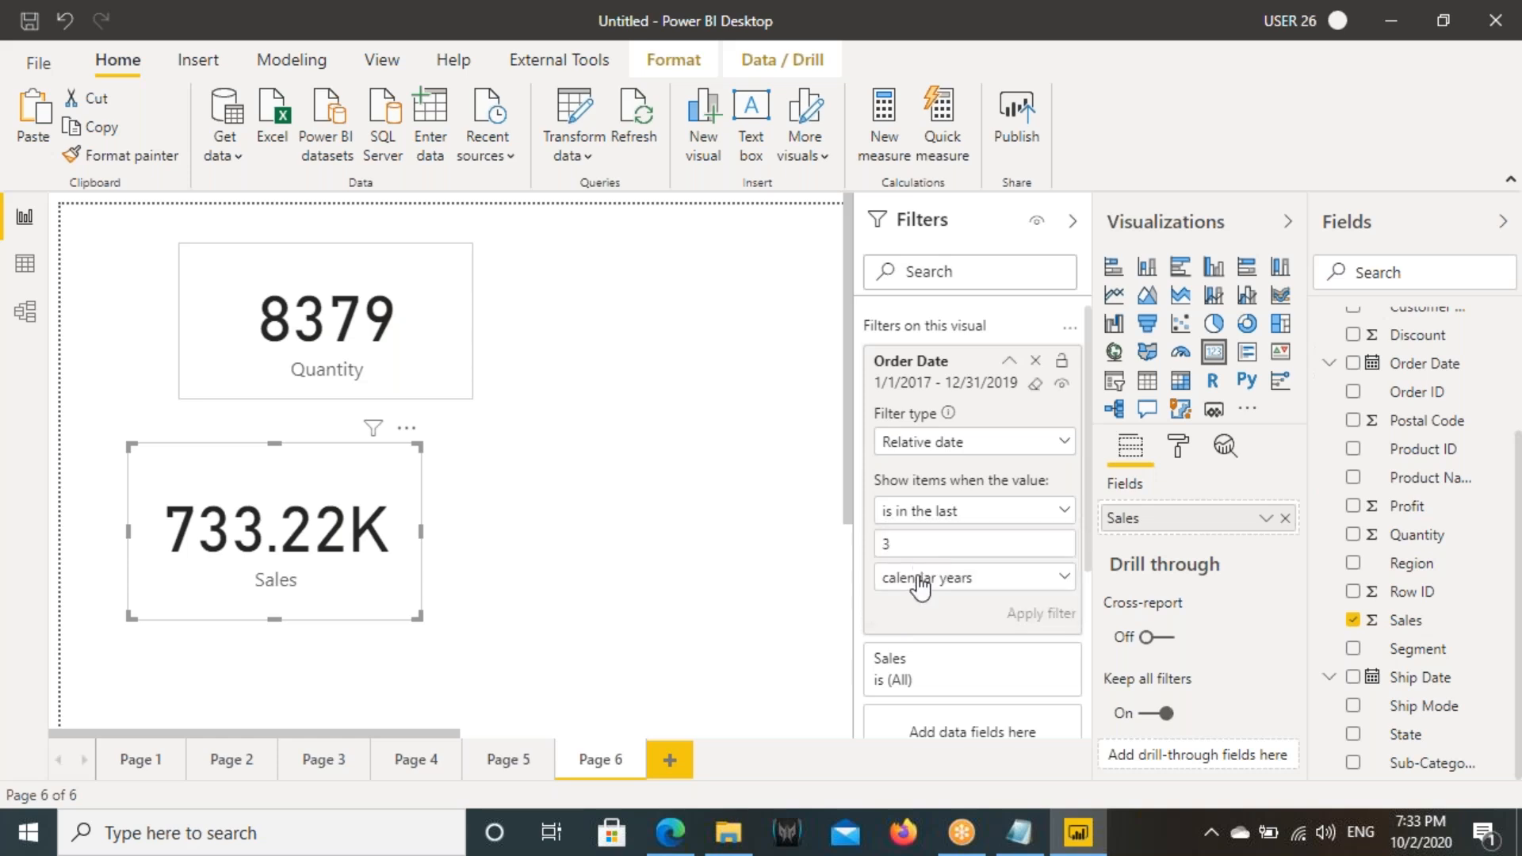
click(924, 578)
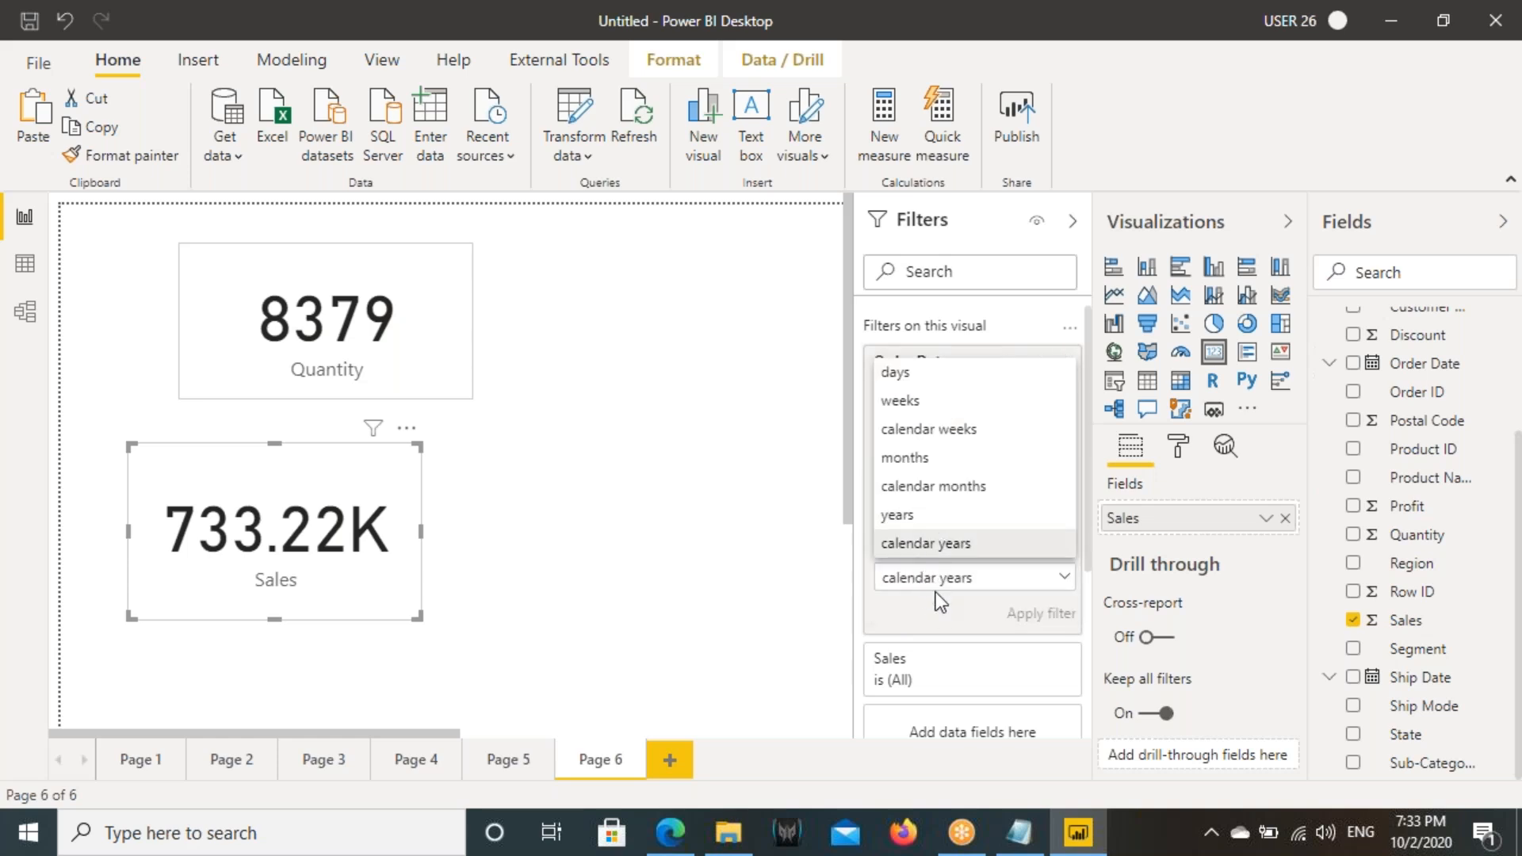
click(935, 579)
click(927, 510)
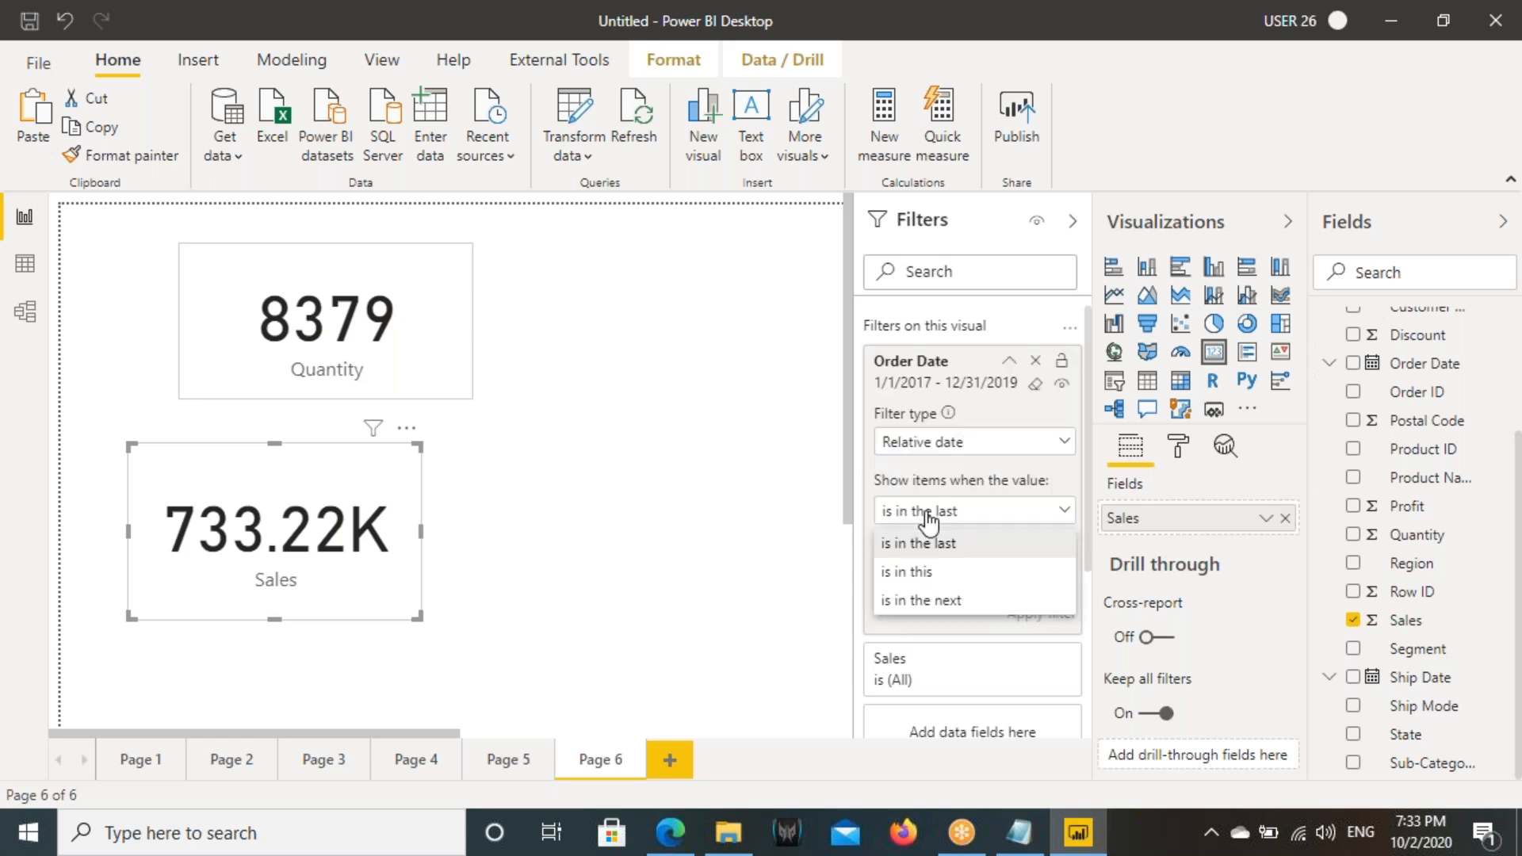
click(921, 599)
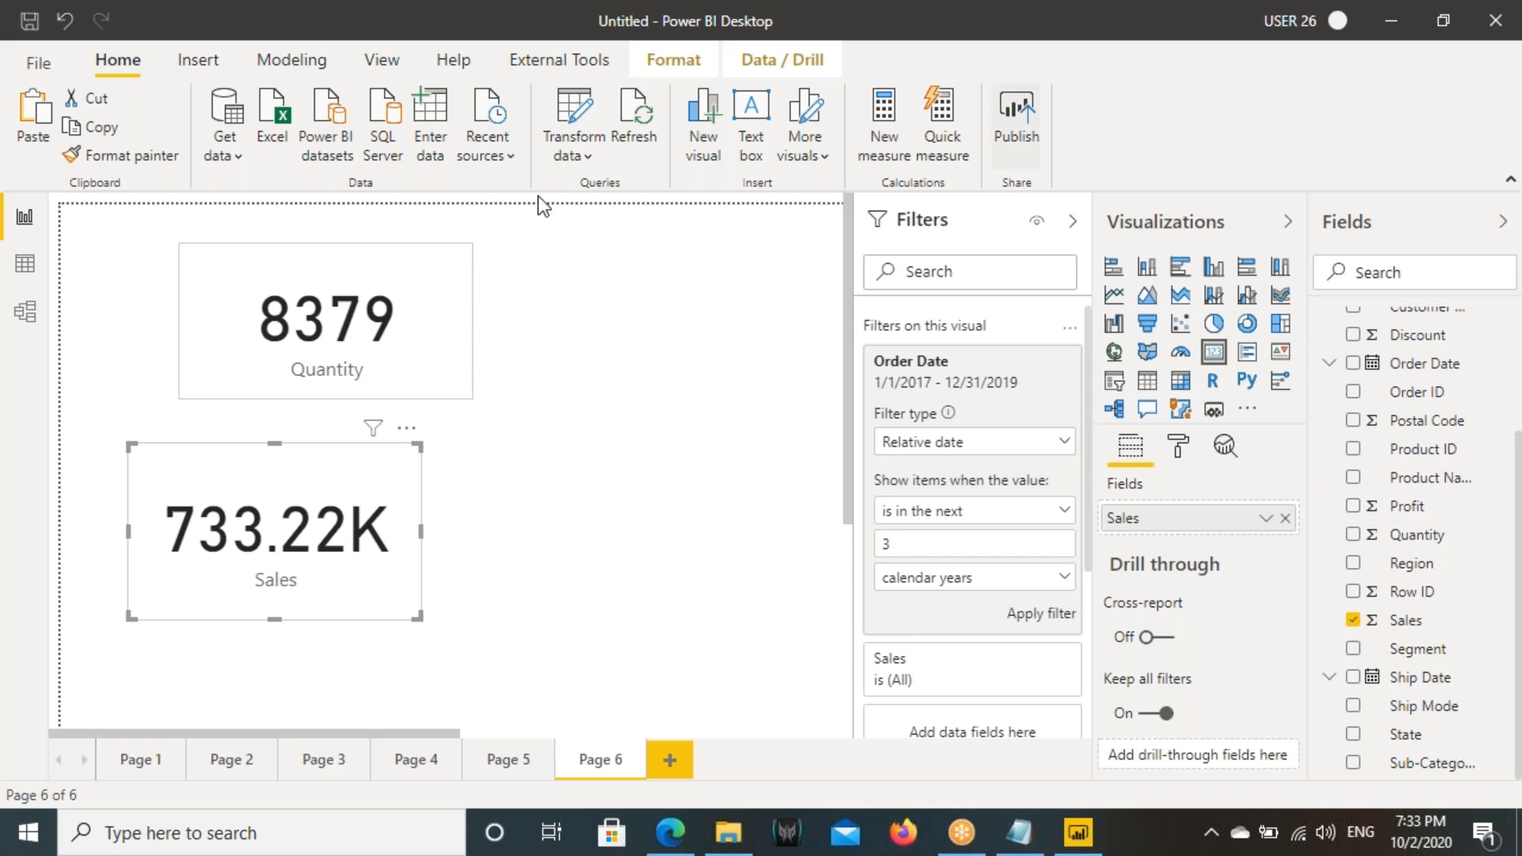
- Open the Orders table data to examine the Order Date values
click(23, 266)
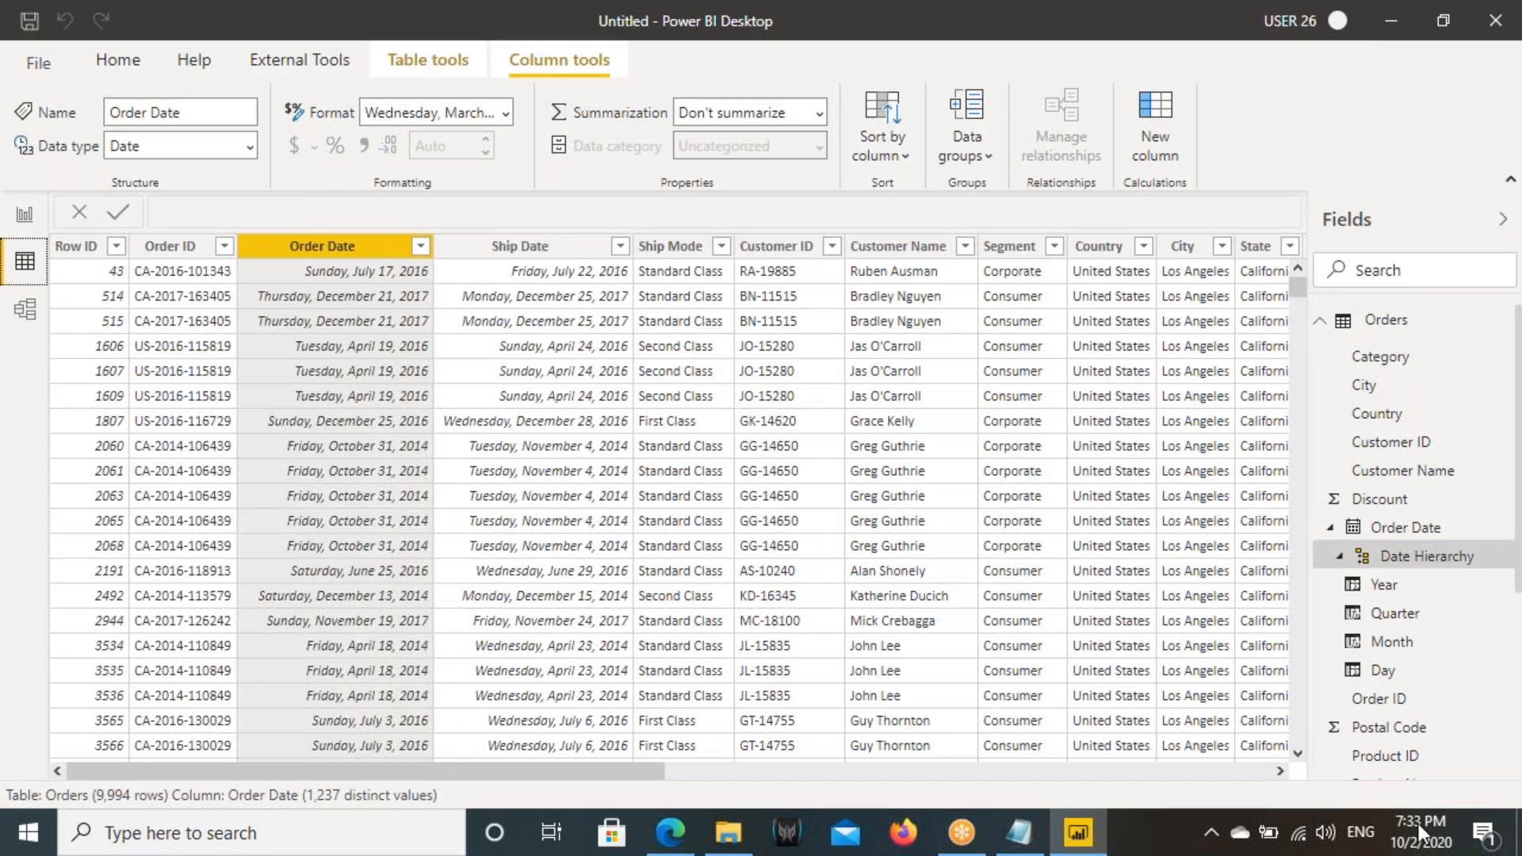
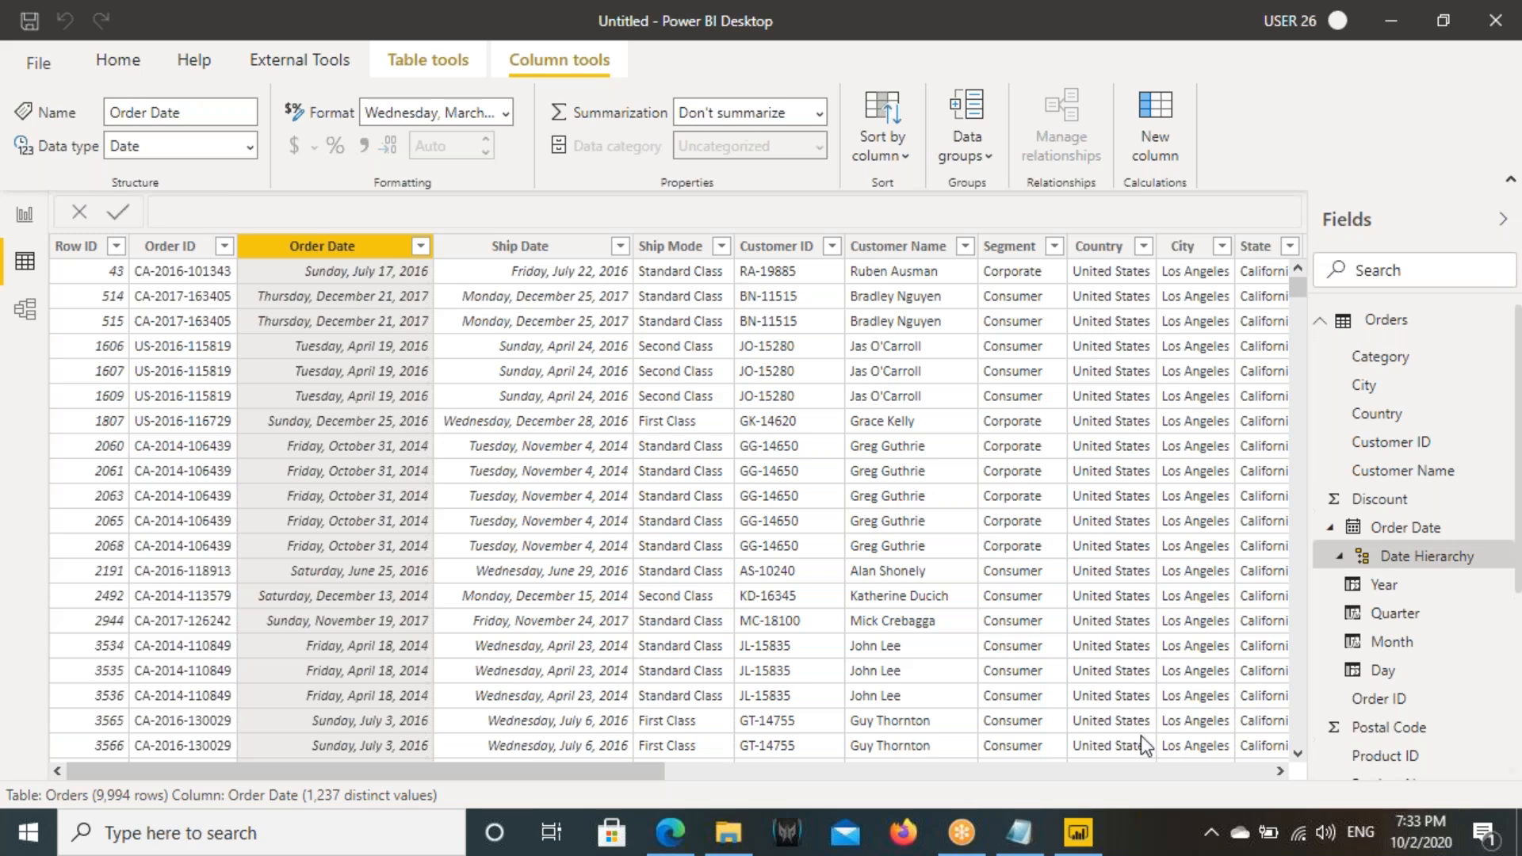
- Return to the report, add a new page, and switch its page view to a larger scale
click(24, 215)
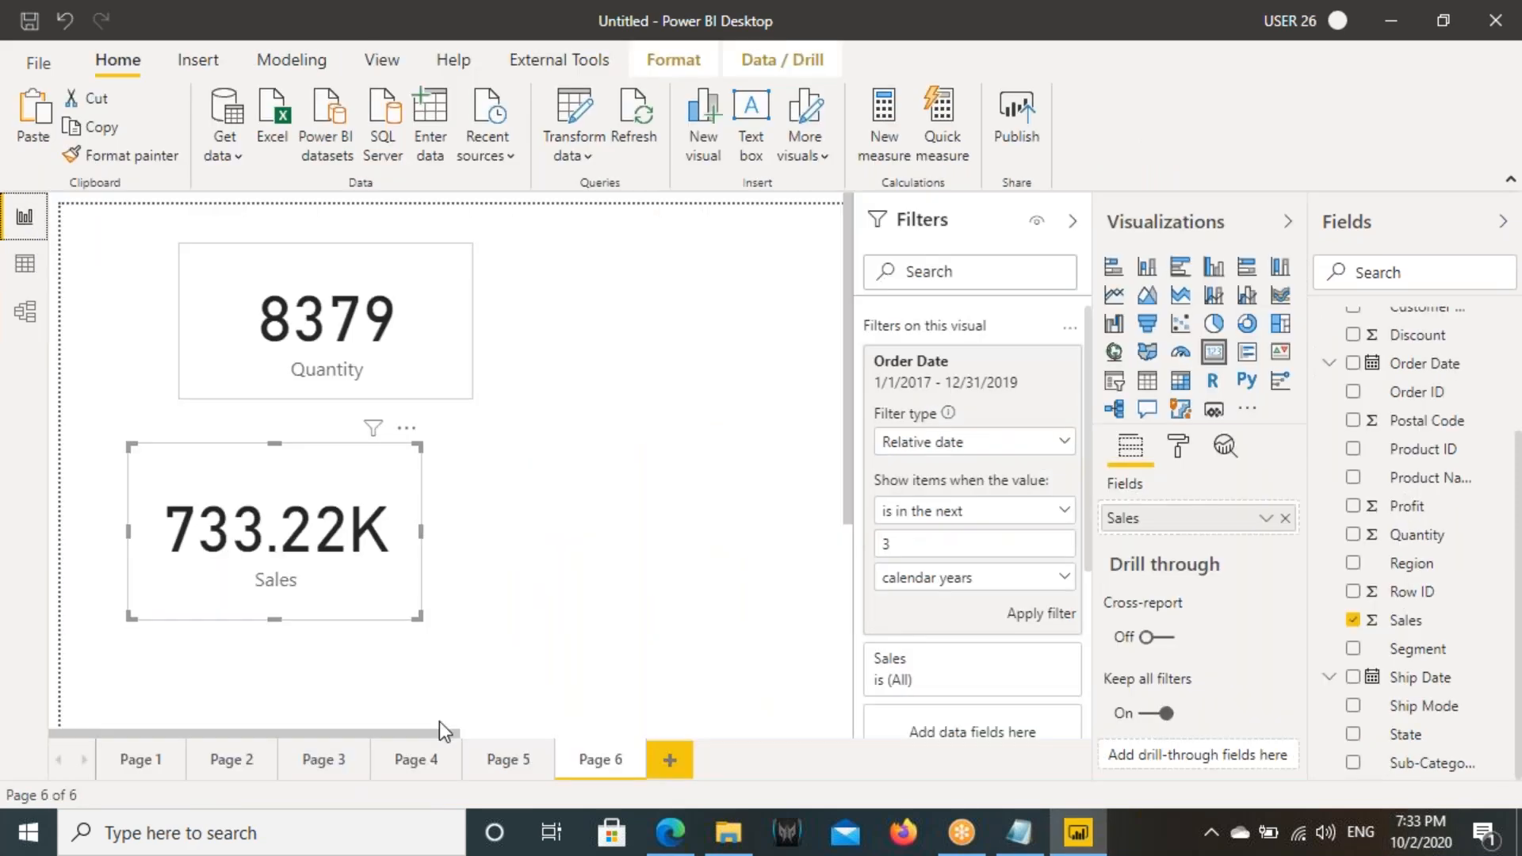
click(653, 759)
click(381, 61)
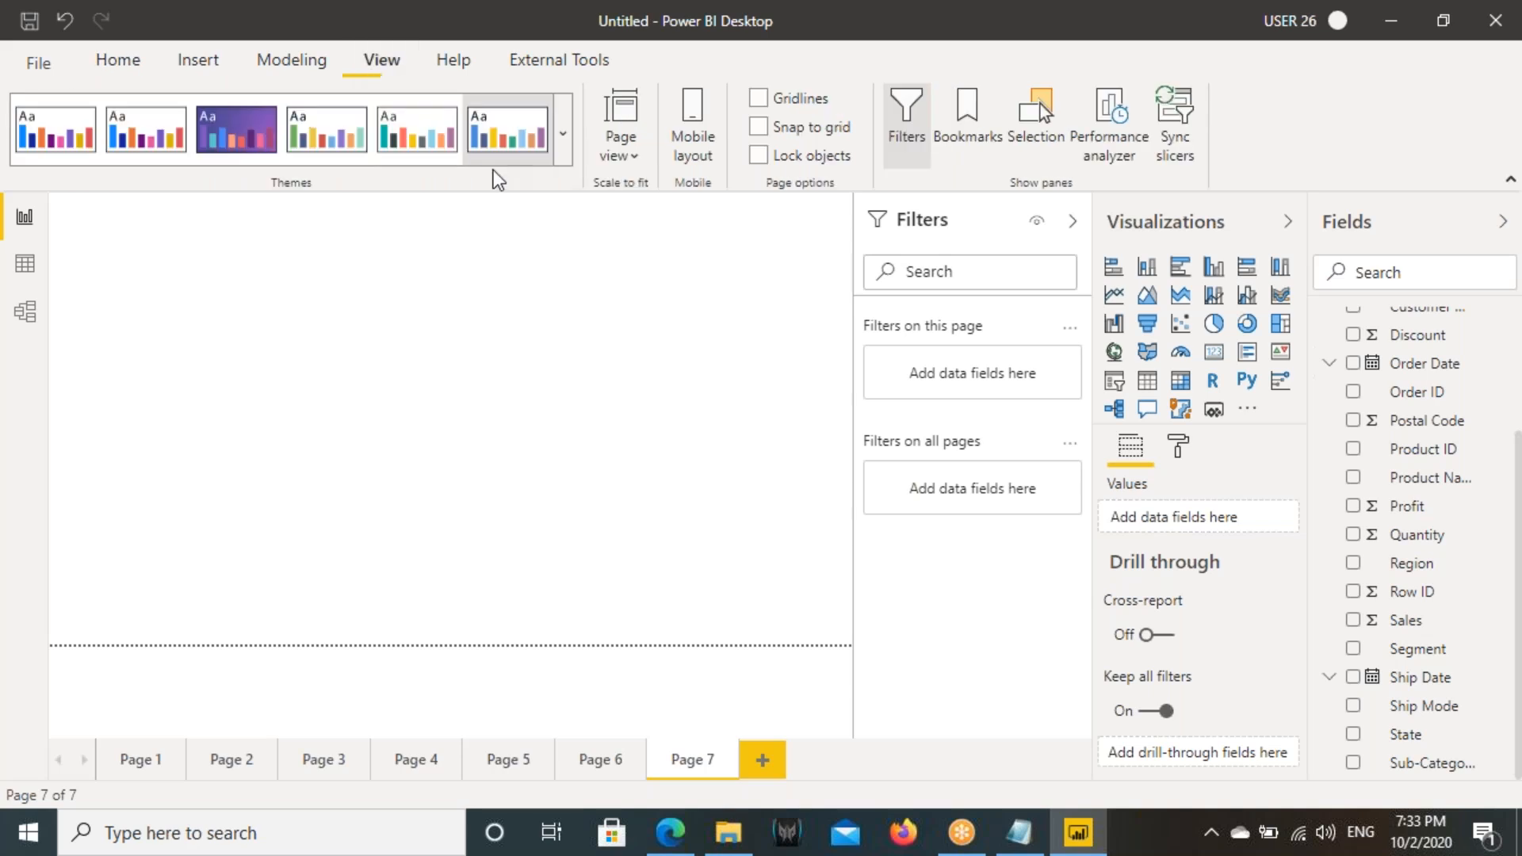
click(612, 151)
click(634, 228)
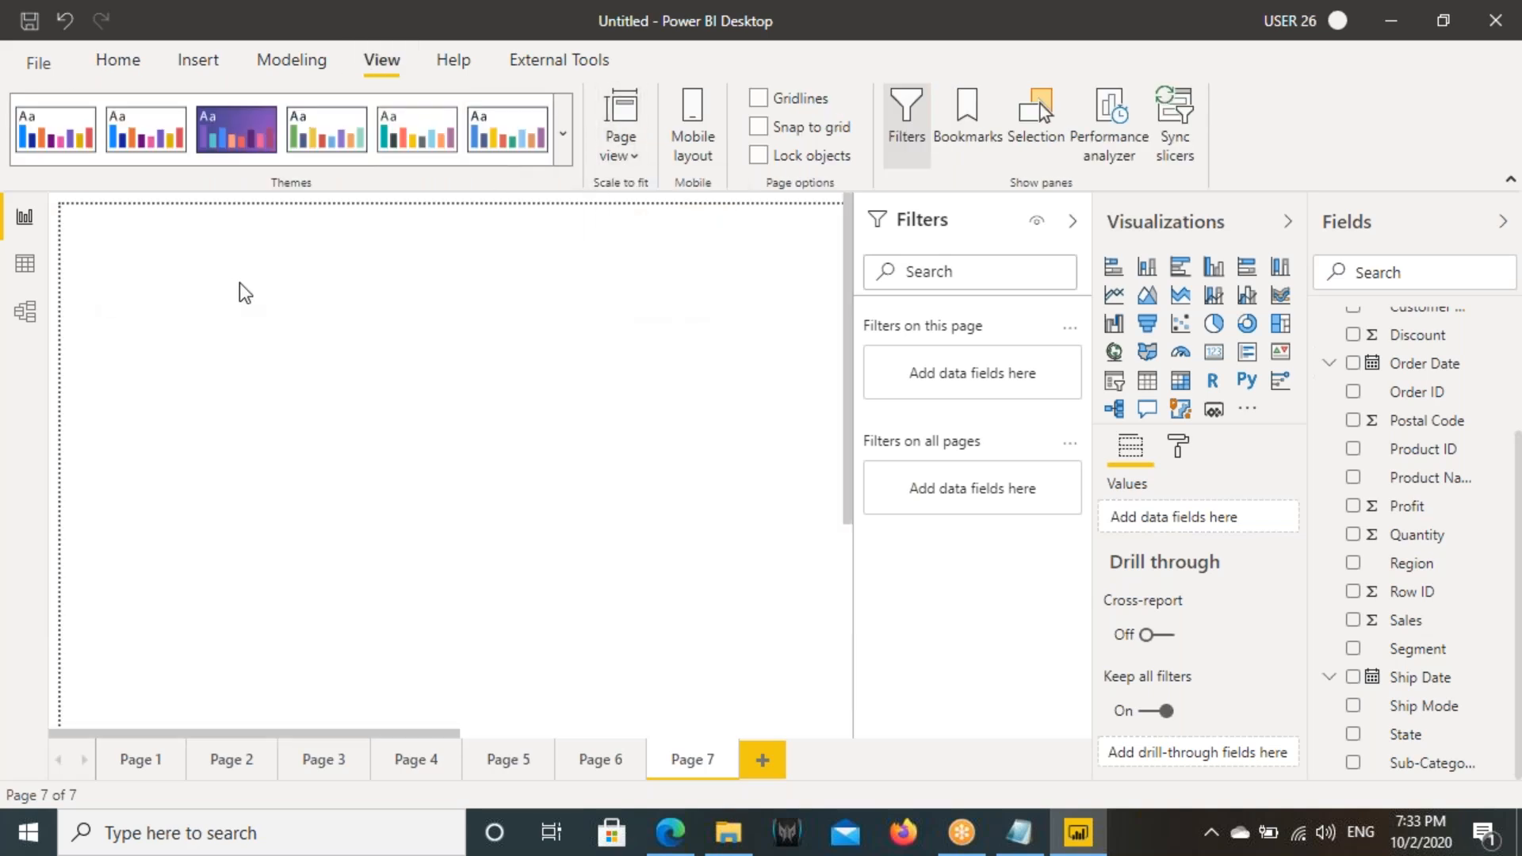
drag(208, 279, 429, 451)
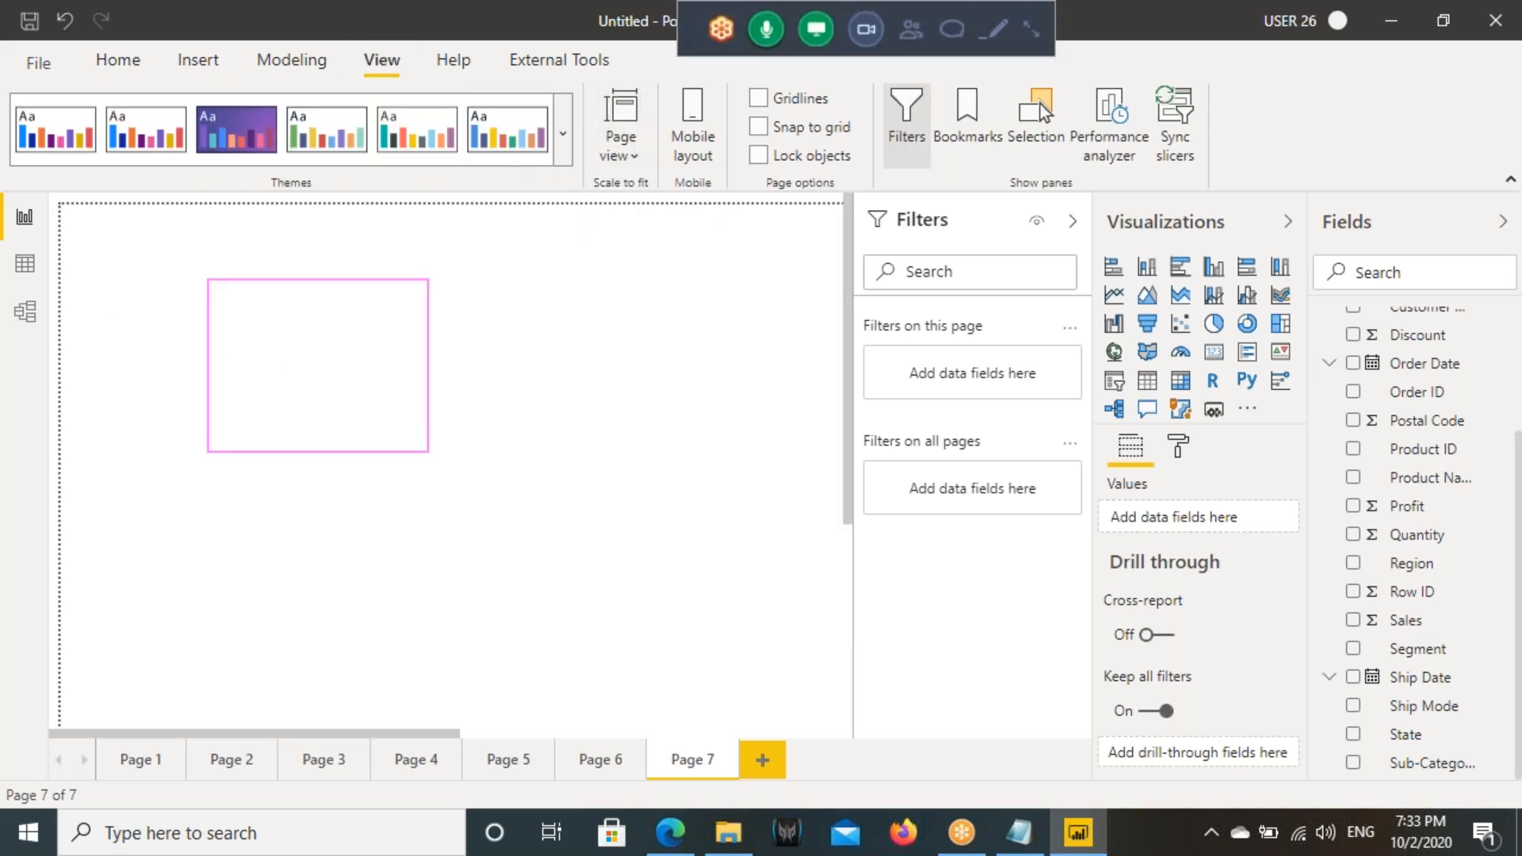
drag(281, 275, 280, 236)
mouse_move(248, 241)
mouse_down()
mouse_move(268, 222)
mouse_move(302, 228)
mouse_up()
drag(479, 339, 442, 448)
mouse_move(547, 337)
mouse_down()
mouse_move(579, 372)
mouse_move(675, 299)
mouse_up()
key(Escape)
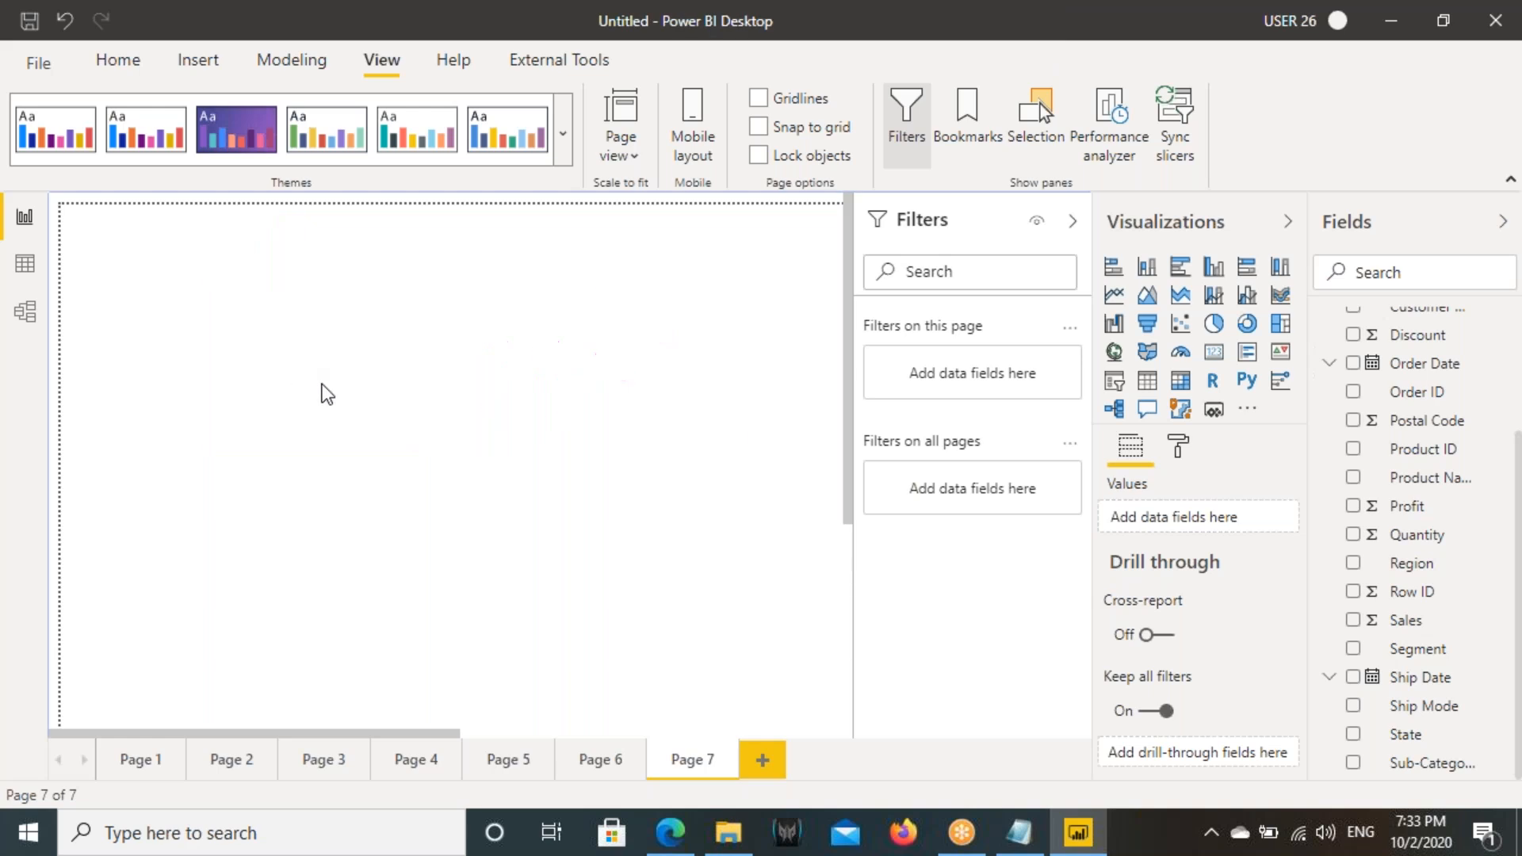
- Add a compact card visual to the new page and show the Profit field in it
click(1214, 351)
drag(308, 446, 394, 483)
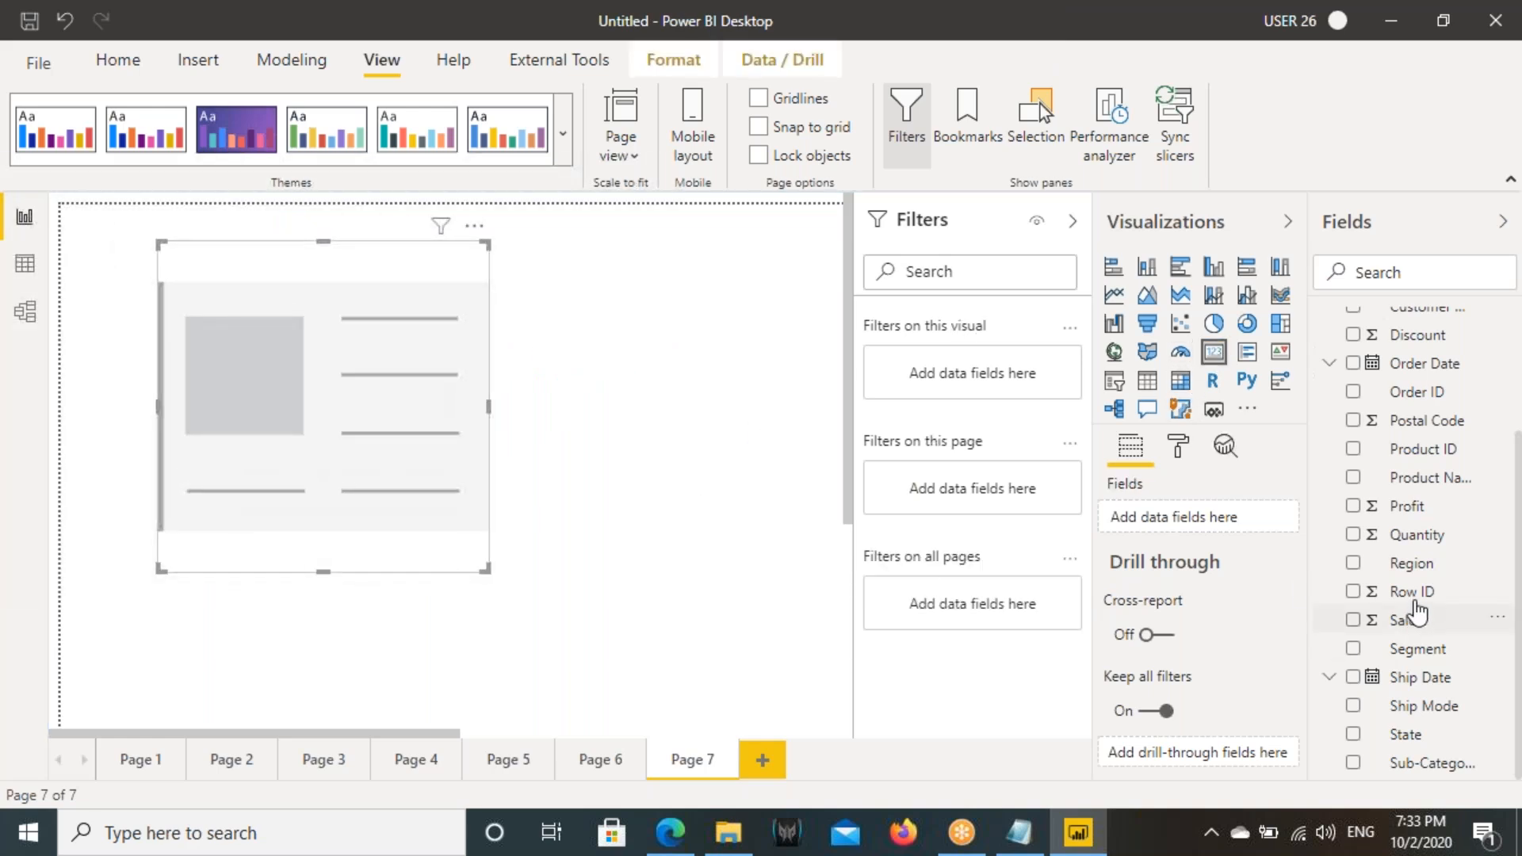
drag(1391, 508, 372, 452)
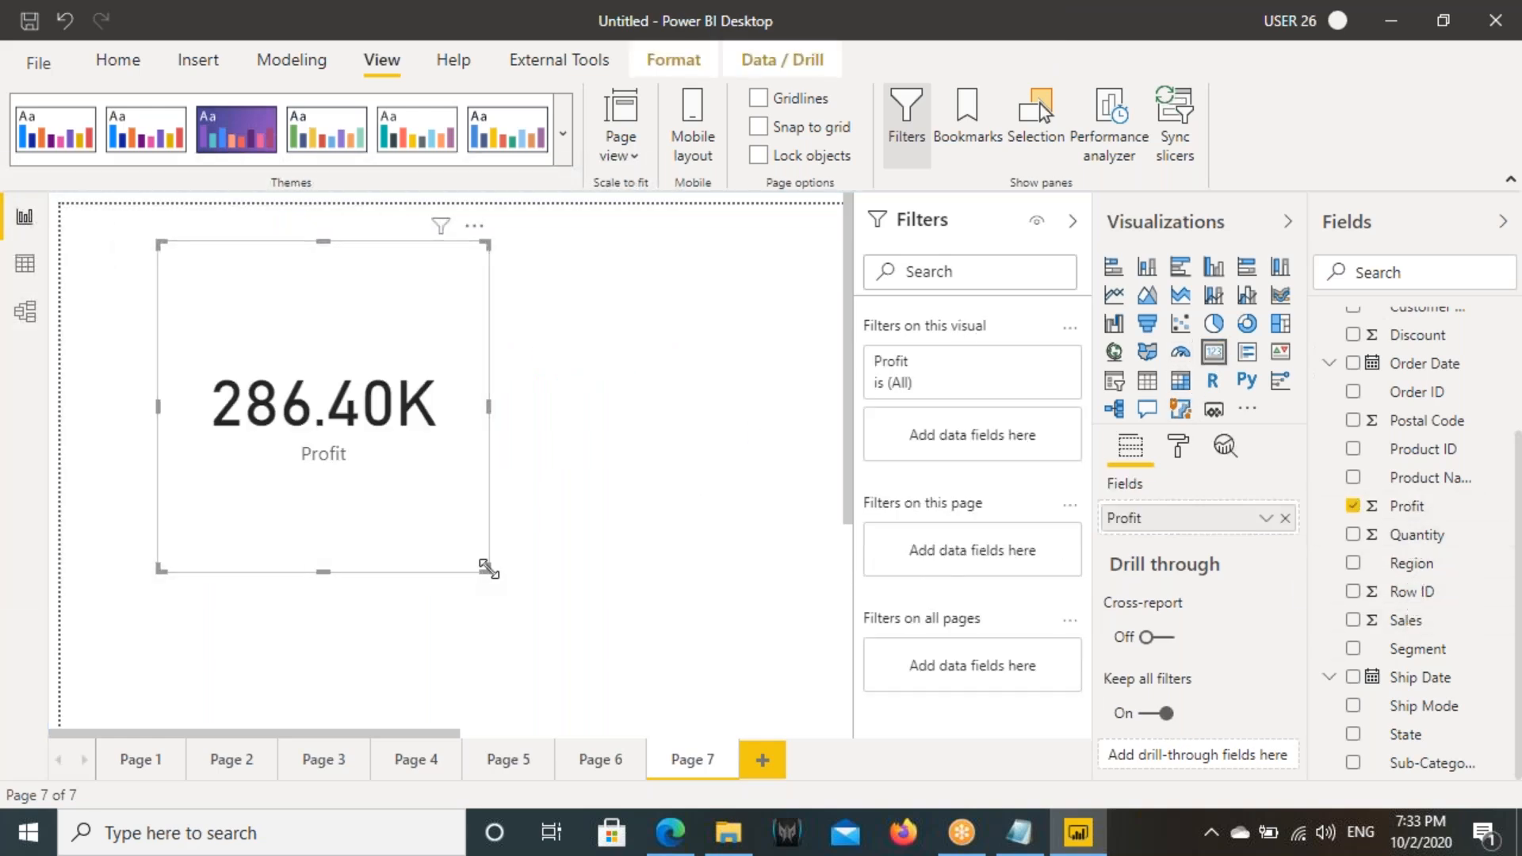
- Add Order Date as a visual-level filter on the Profit card and set its filter type to Relative date
scroll(1403, 484, up, 3)
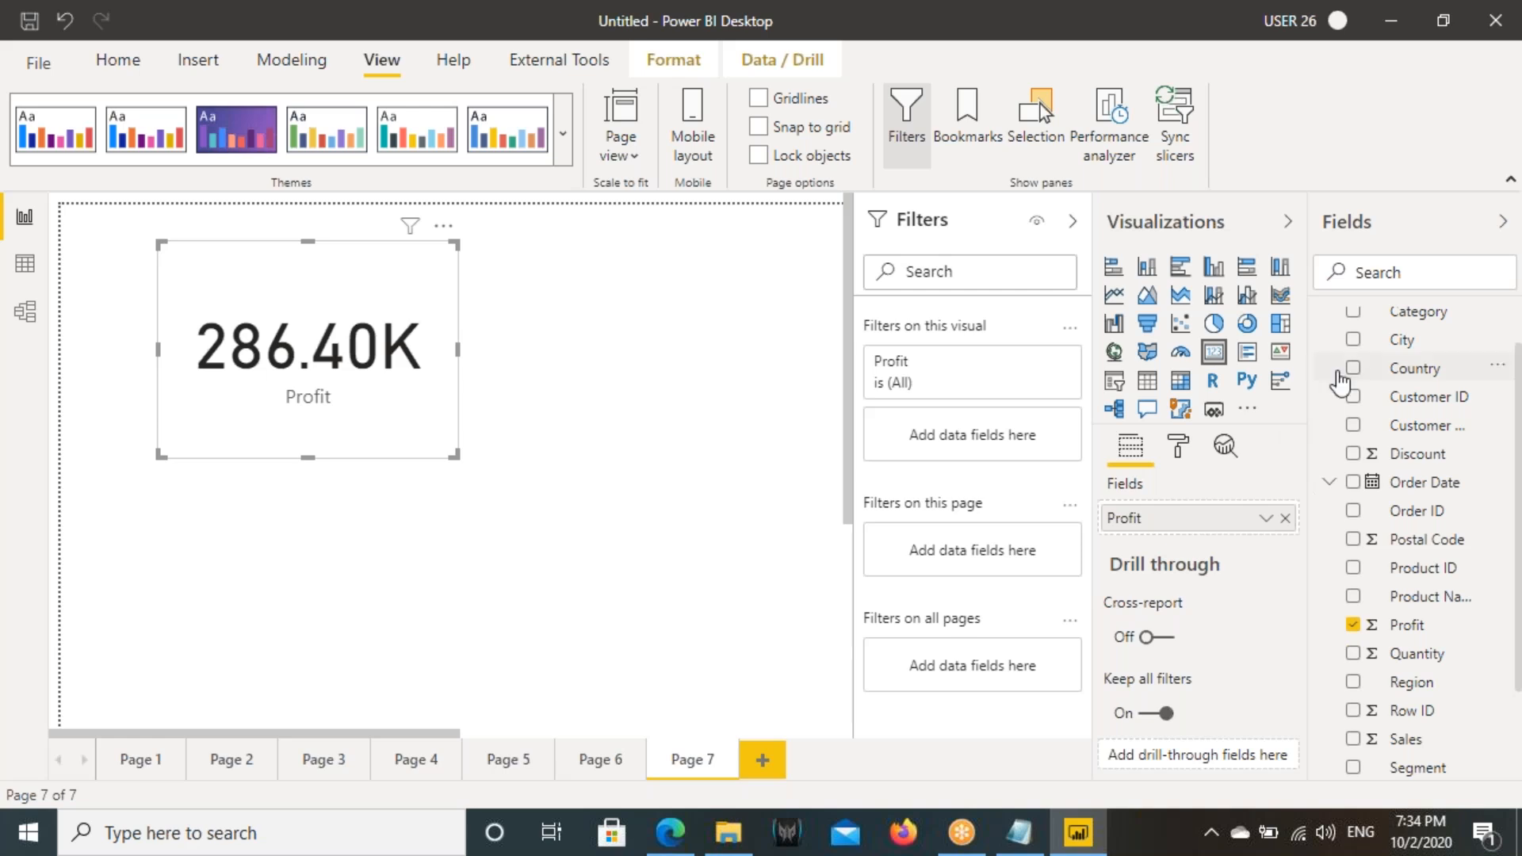
drag(1409, 485, 972, 434)
click(946, 448)
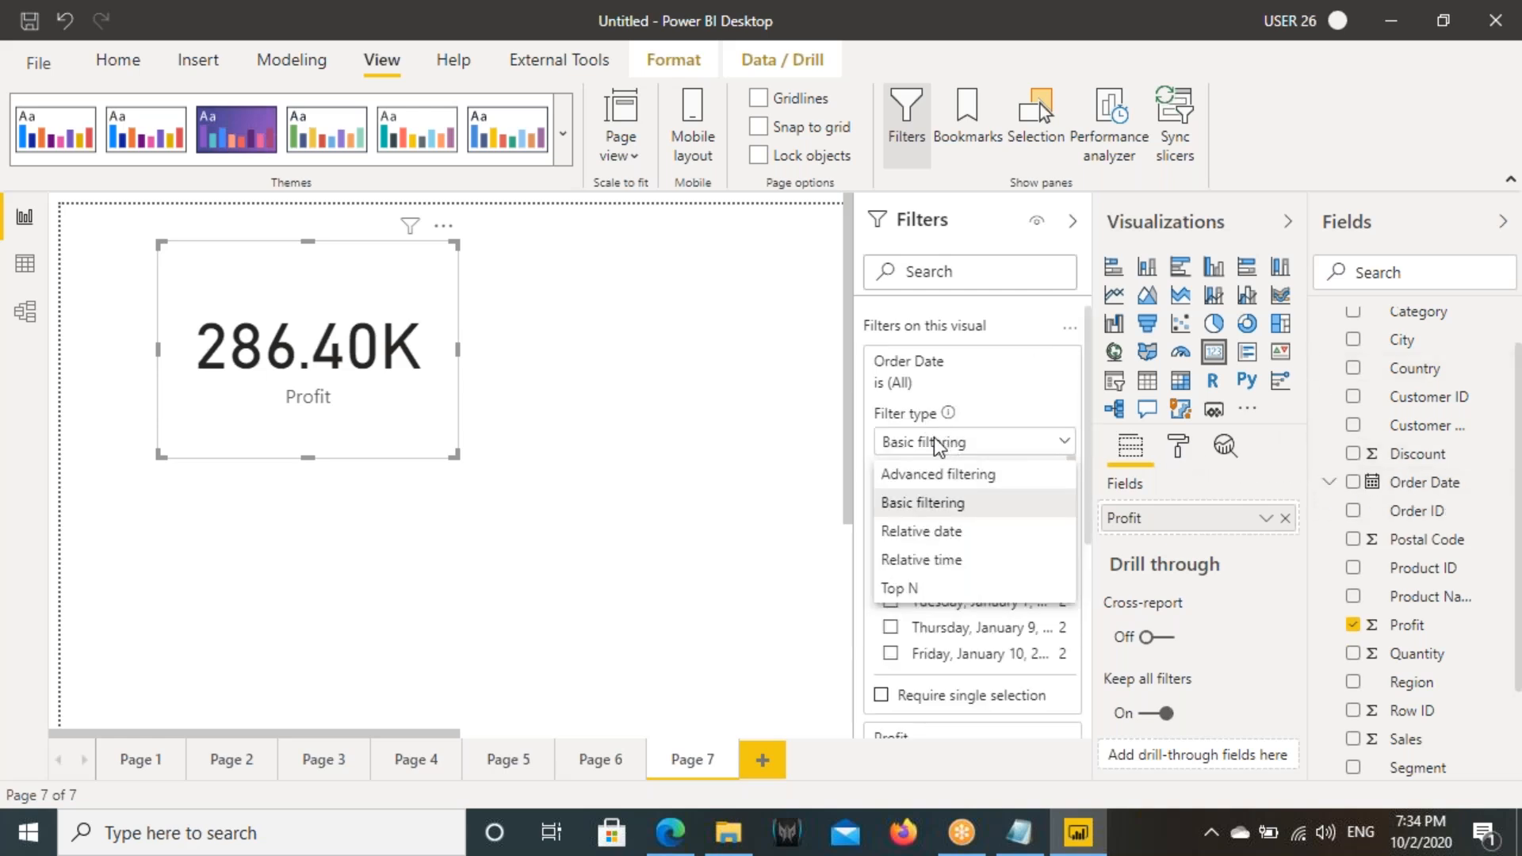
click(921, 533)
- Set the Profit card's Order Date condition to "is in the next" 30 days and apply the filter
click(922, 513)
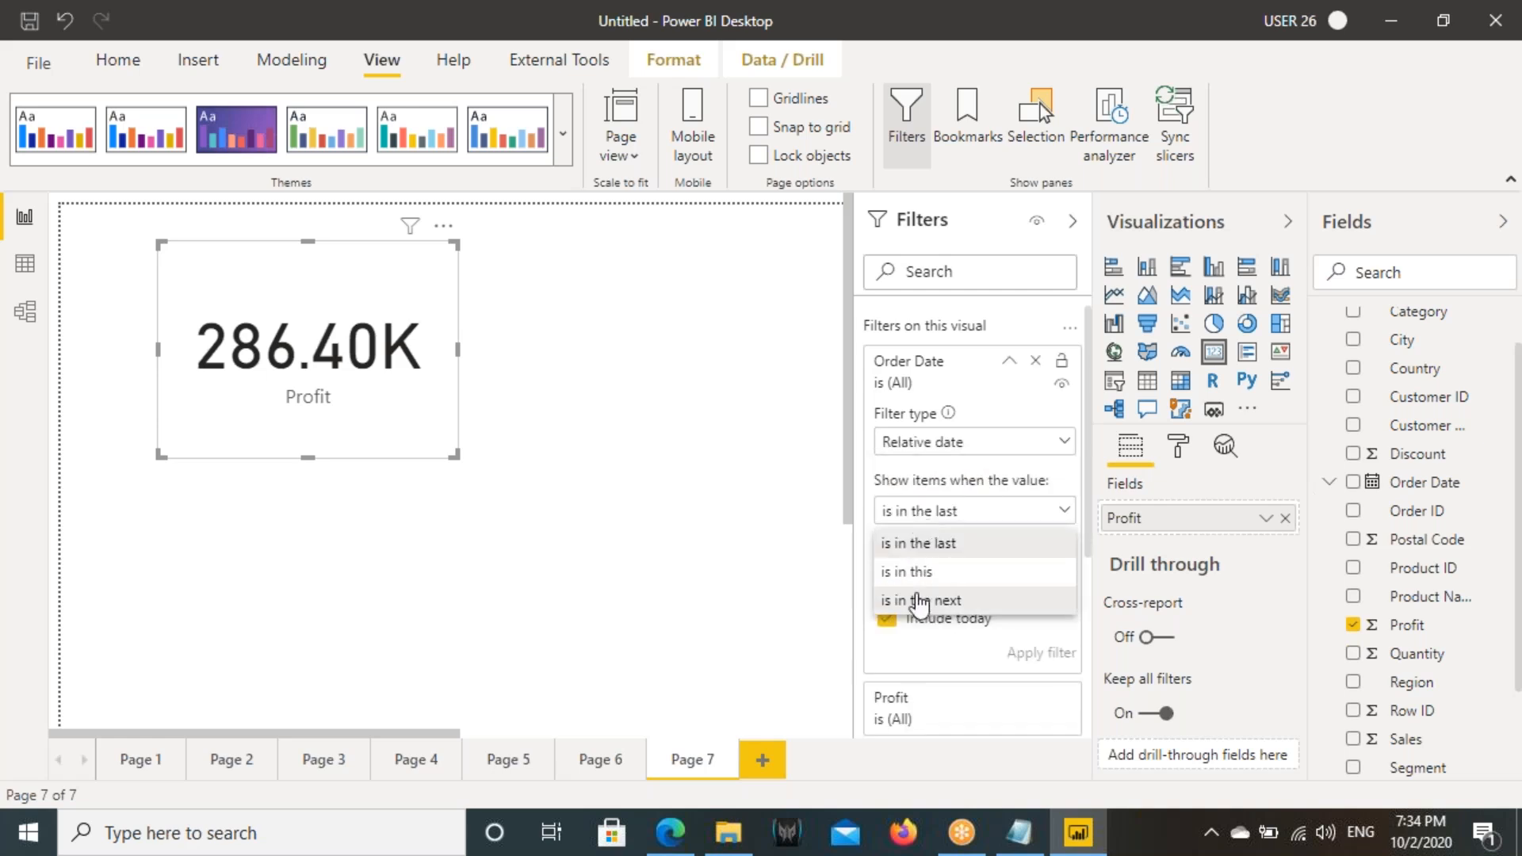
click(920, 600)
click(908, 544)
text(30)
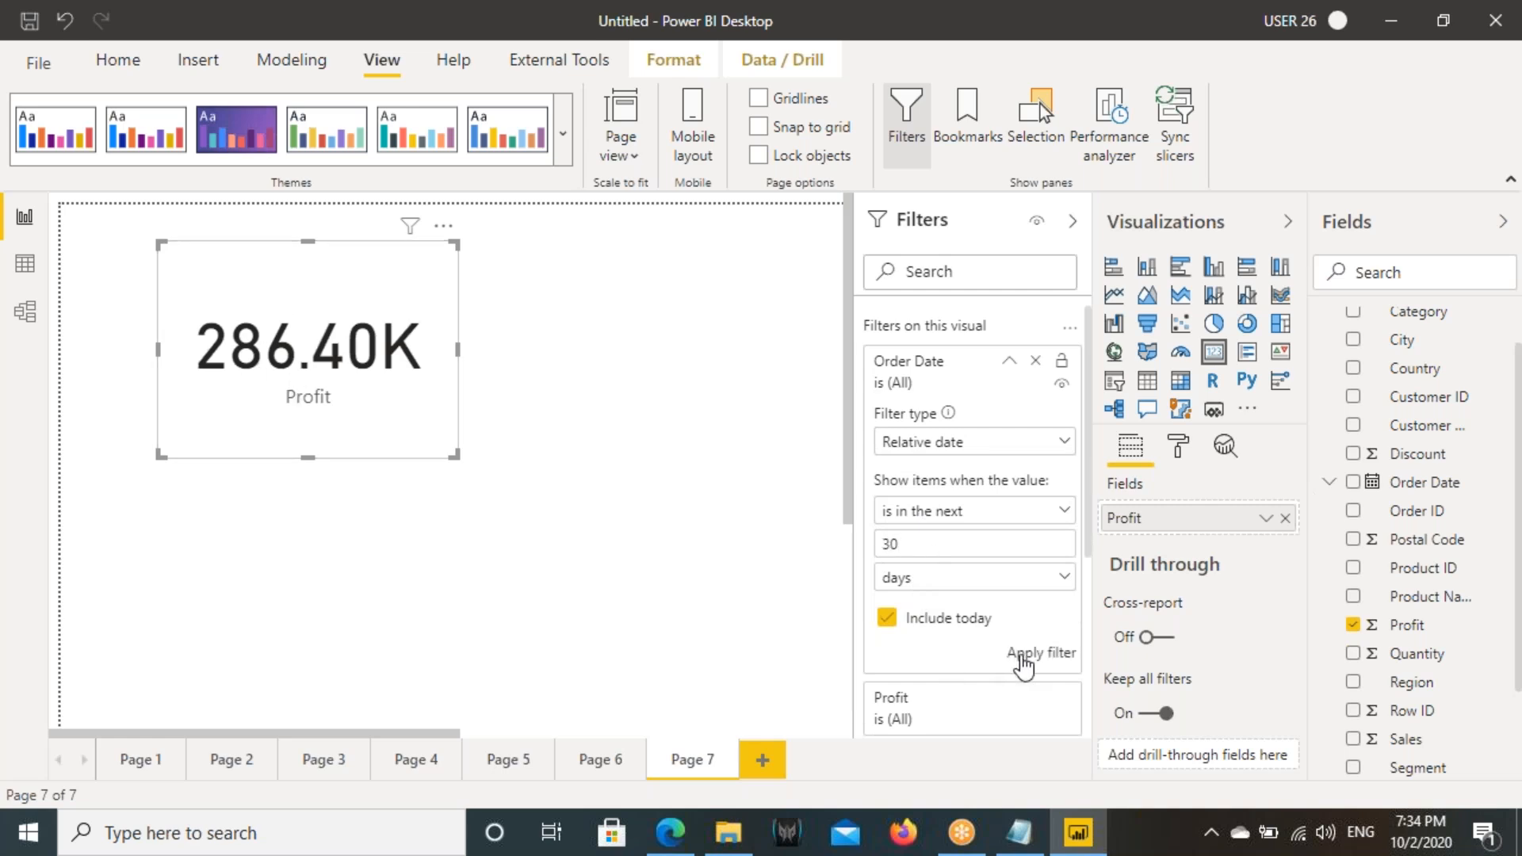
click(1027, 655)
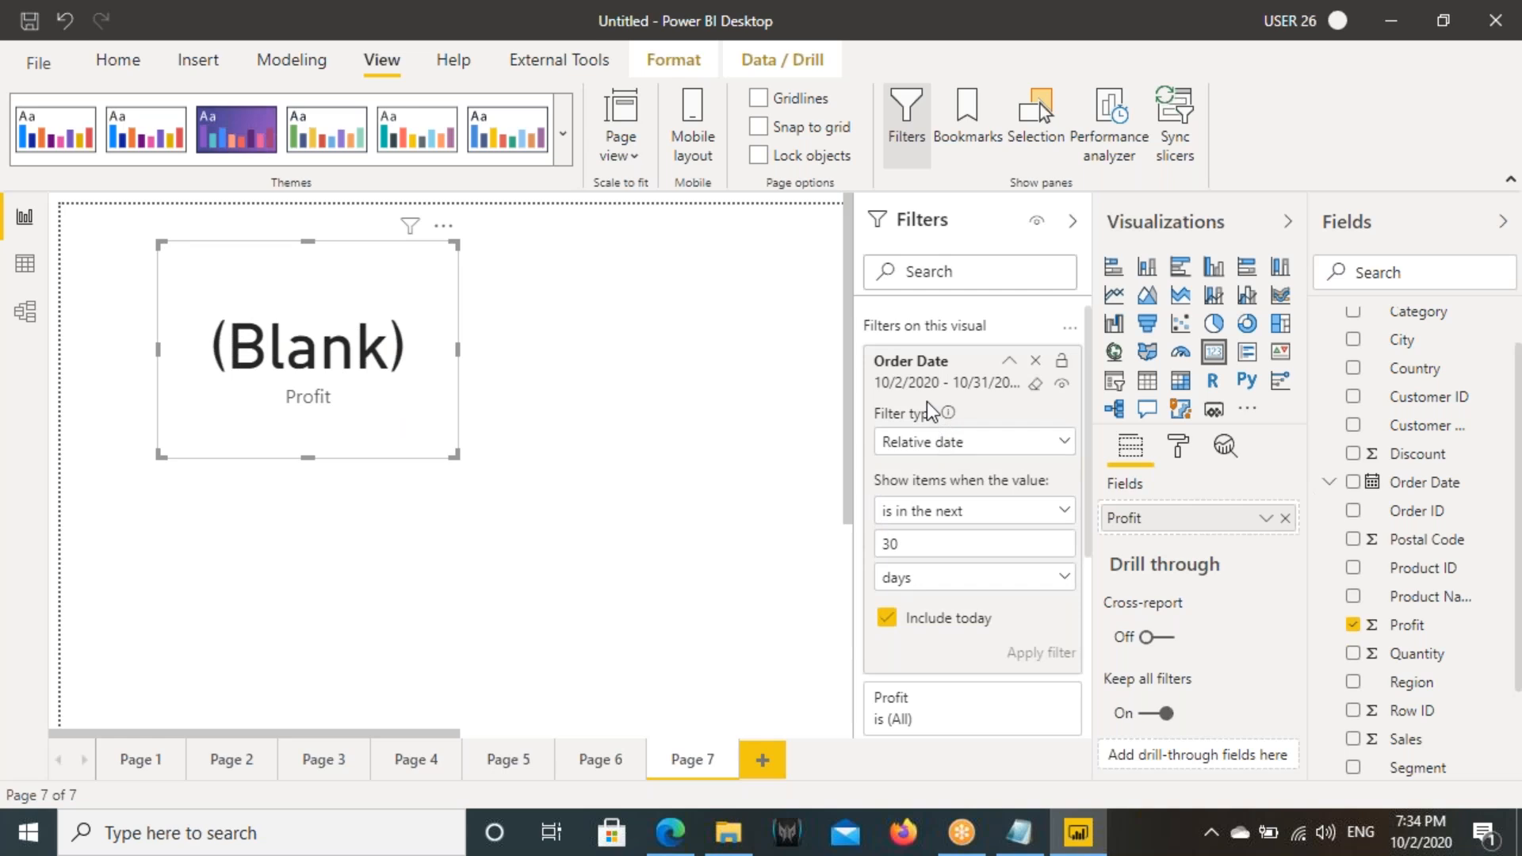
drag(858, 359, 942, 402)
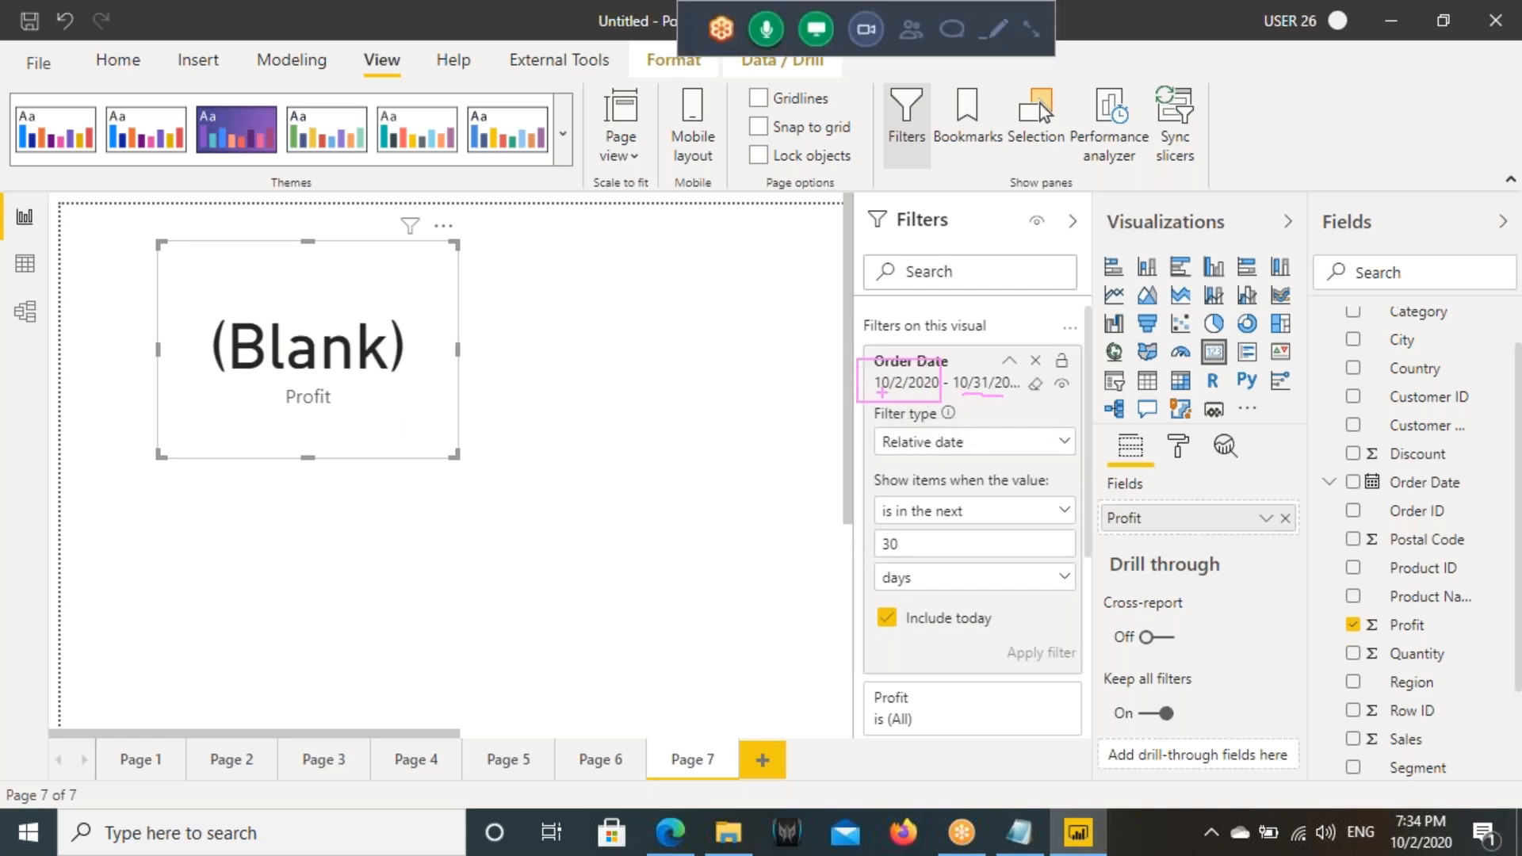
mouse_move(896, 394)
mouse_down()
mouse_move(890, 449)
mouse_move(872, 415)
mouse_up()
drag(981, 436, 983, 395)
drag(978, 389, 988, 380)
mouse_move(924, 529)
mouse_down()
mouse_move(872, 531)
mouse_move(916, 539)
mouse_up()
drag(347, 313, 337, 442)
mouse_move(317, 387)
mouse_down()
mouse_move(373, 349)
mouse_move(395, 386)
mouse_up()
mouse_move(416, 305)
mouse_down()
mouse_move(434, 317)
mouse_move(289, 308)
mouse_up()
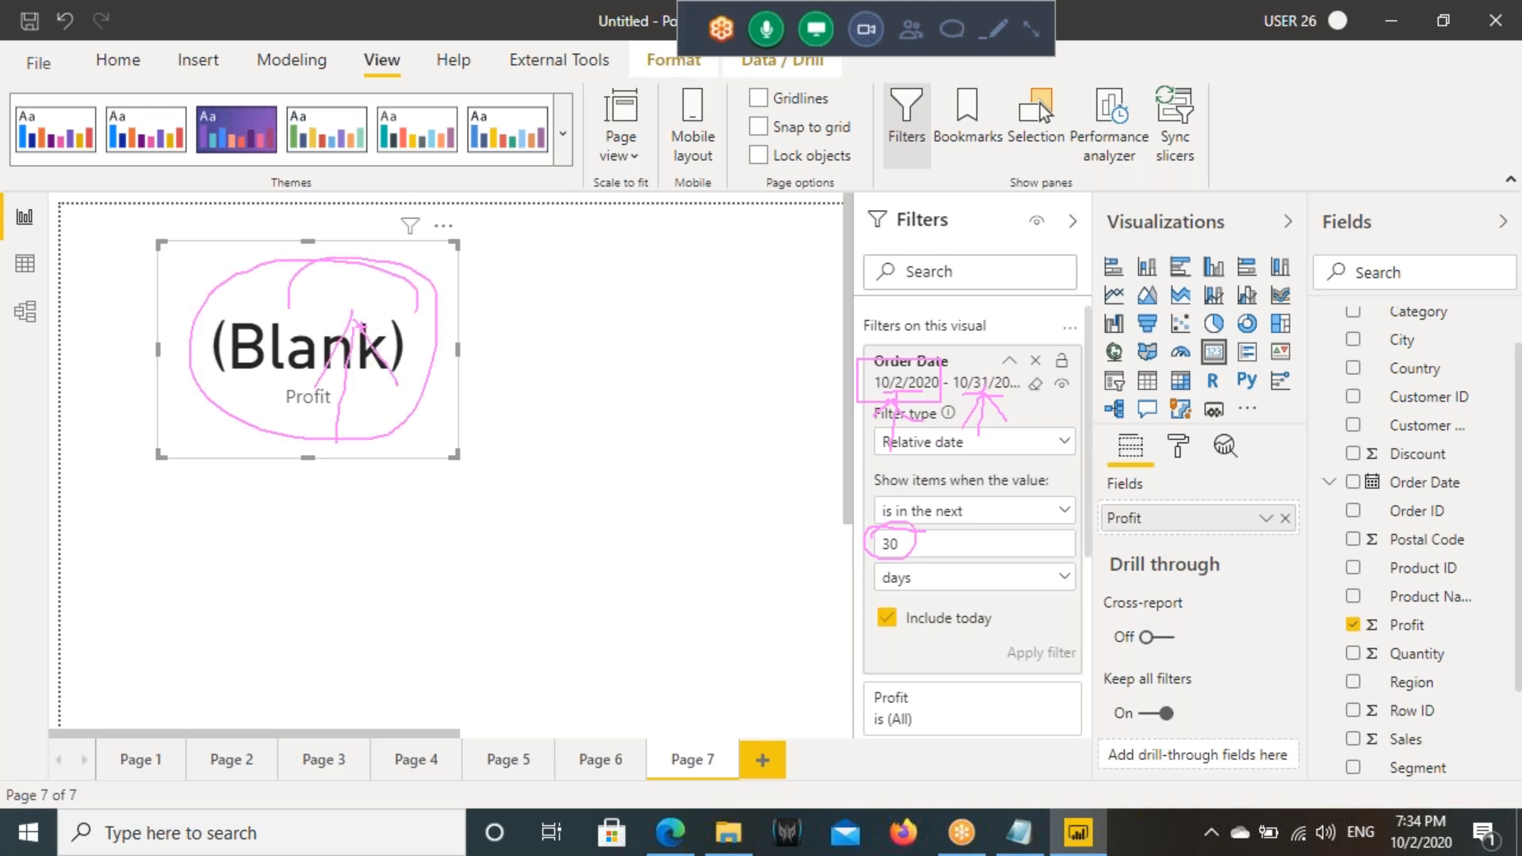
key(Escape)
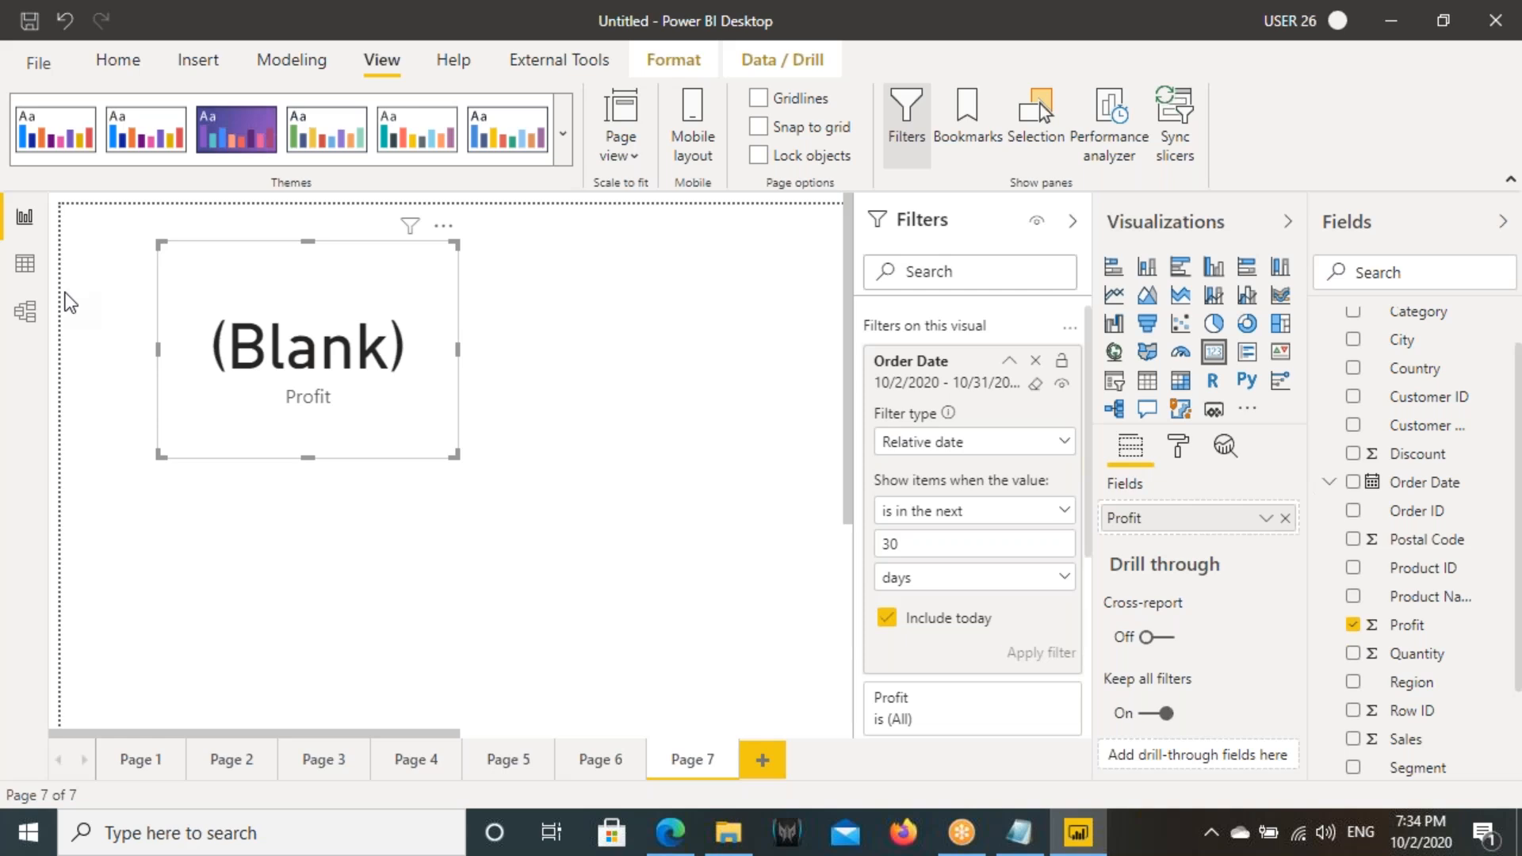
click(951, 515)
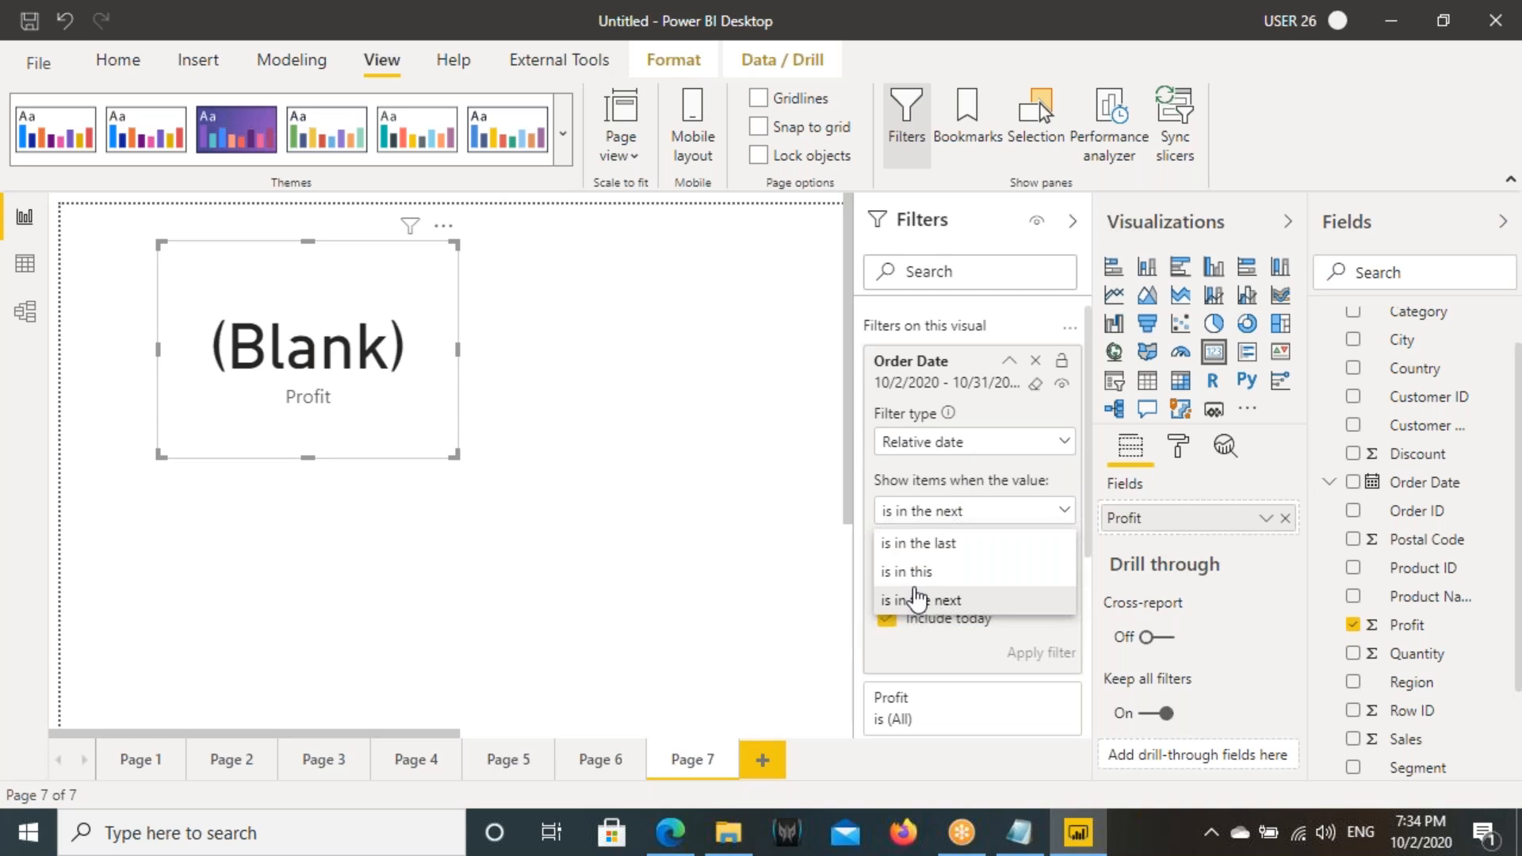
click(911, 572)
click(918, 512)
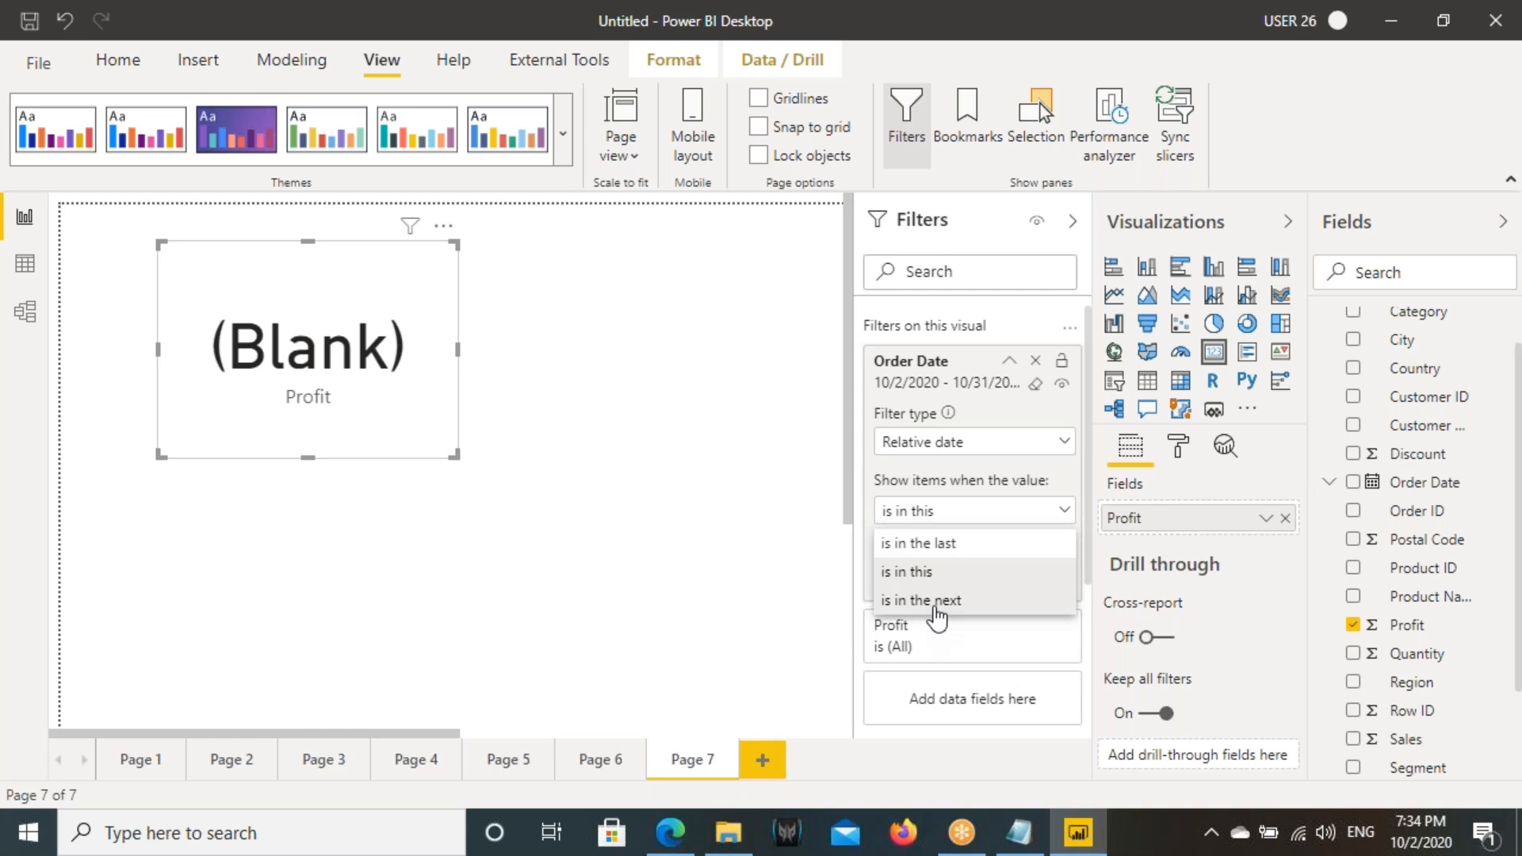
click(936, 602)
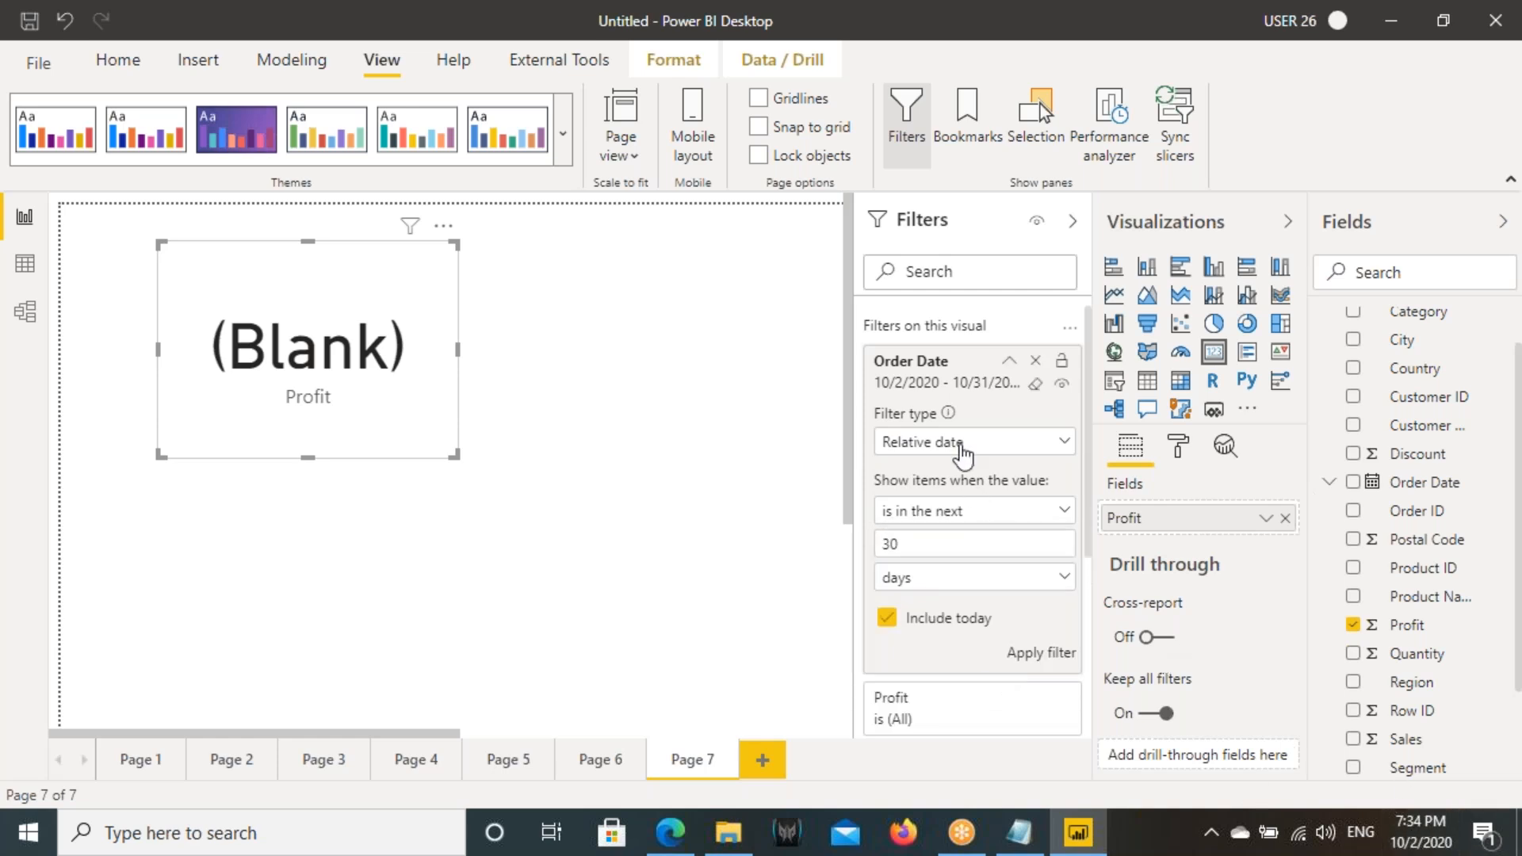
- Change the Profit card's Order Date condition to "is in this" day and apply the filter
click(908, 512)
click(904, 573)
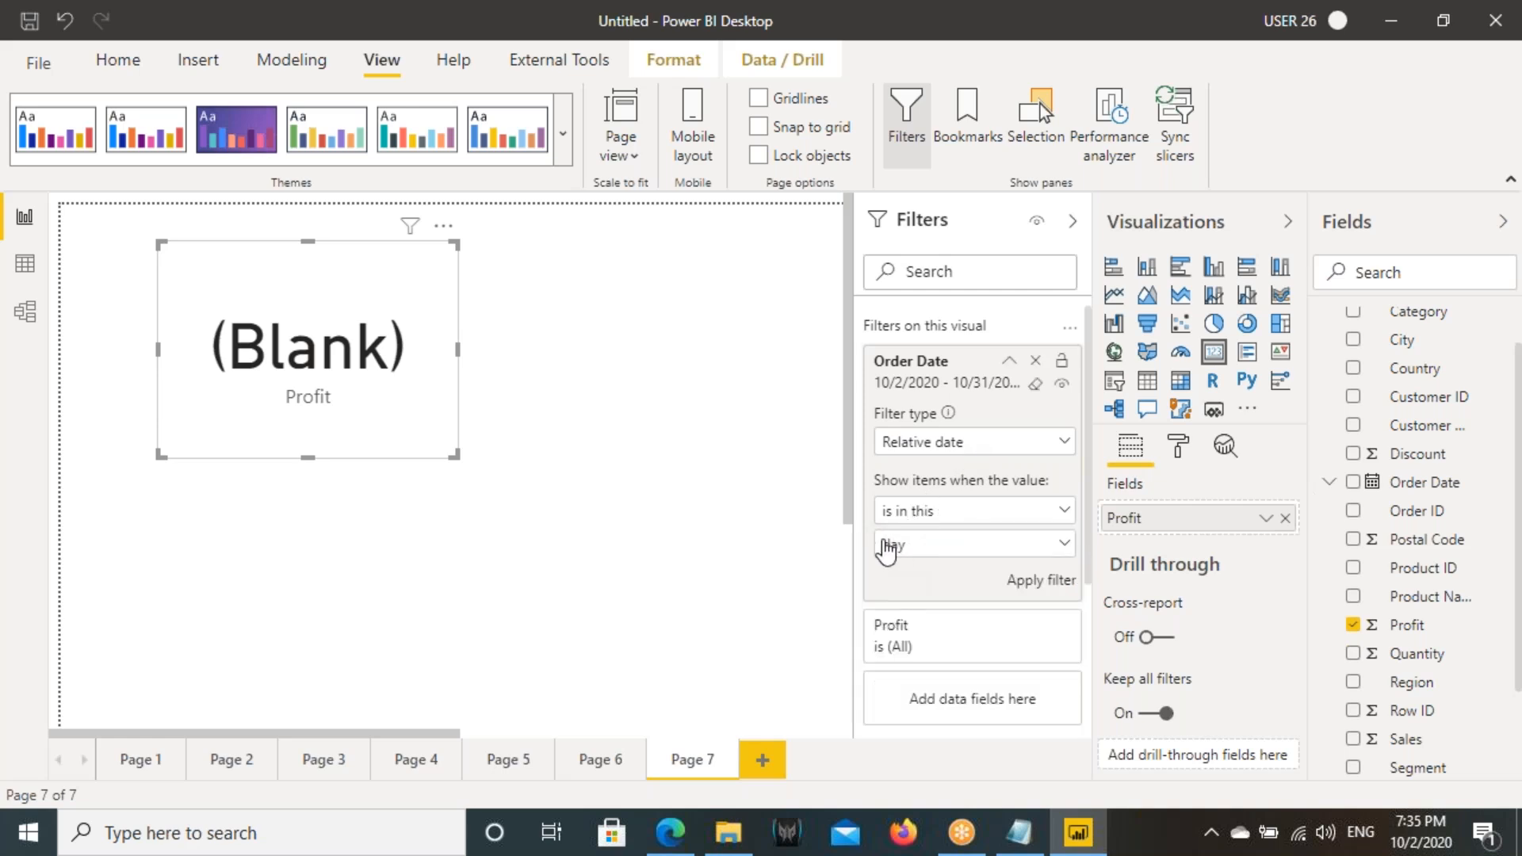
click(1030, 582)
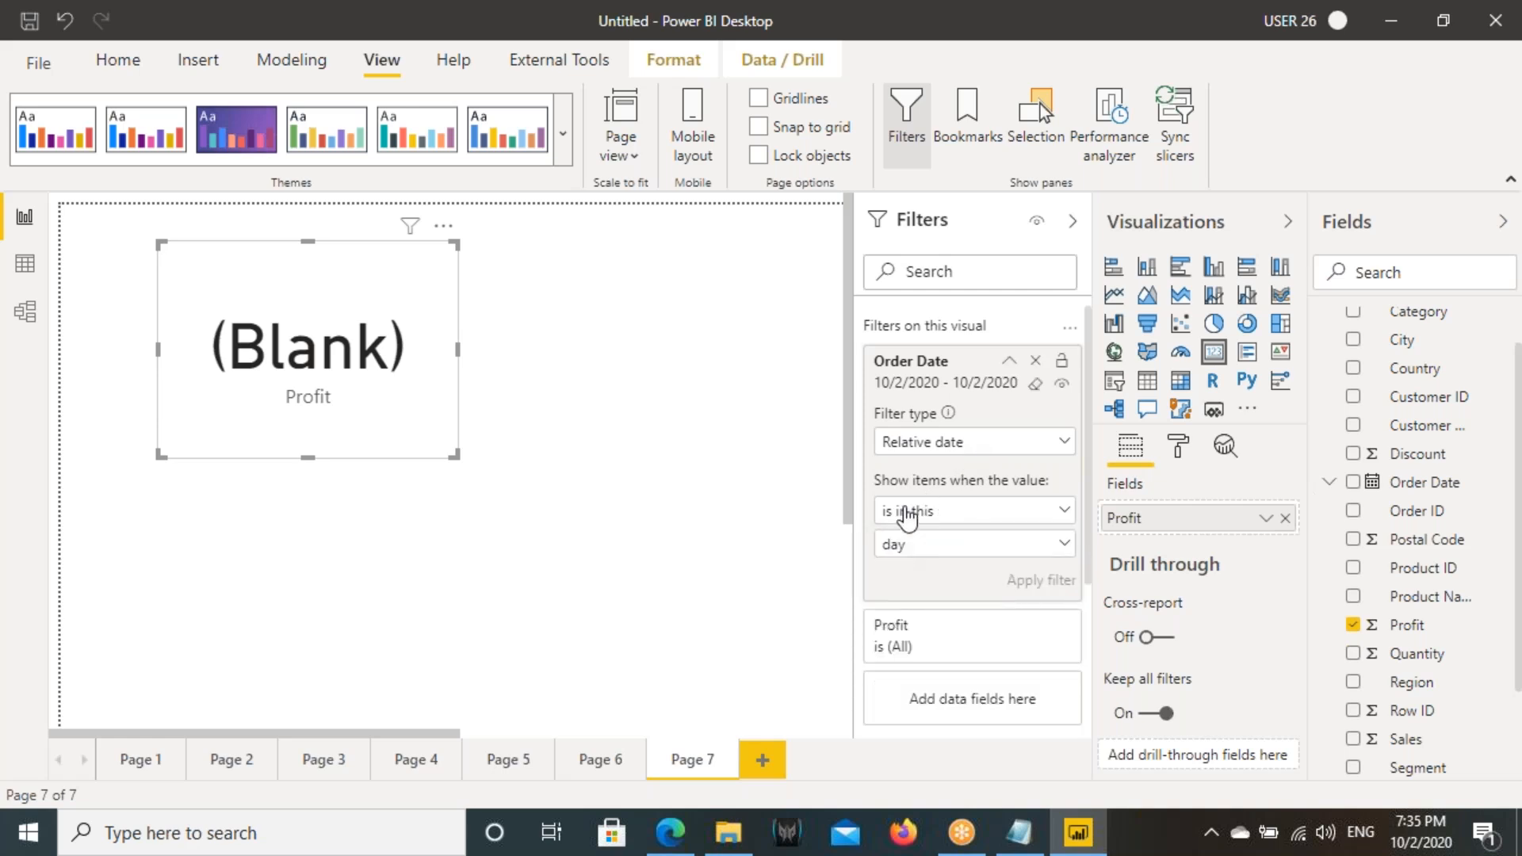
key(ctrl+shift+d)
drag(857, 530, 959, 542)
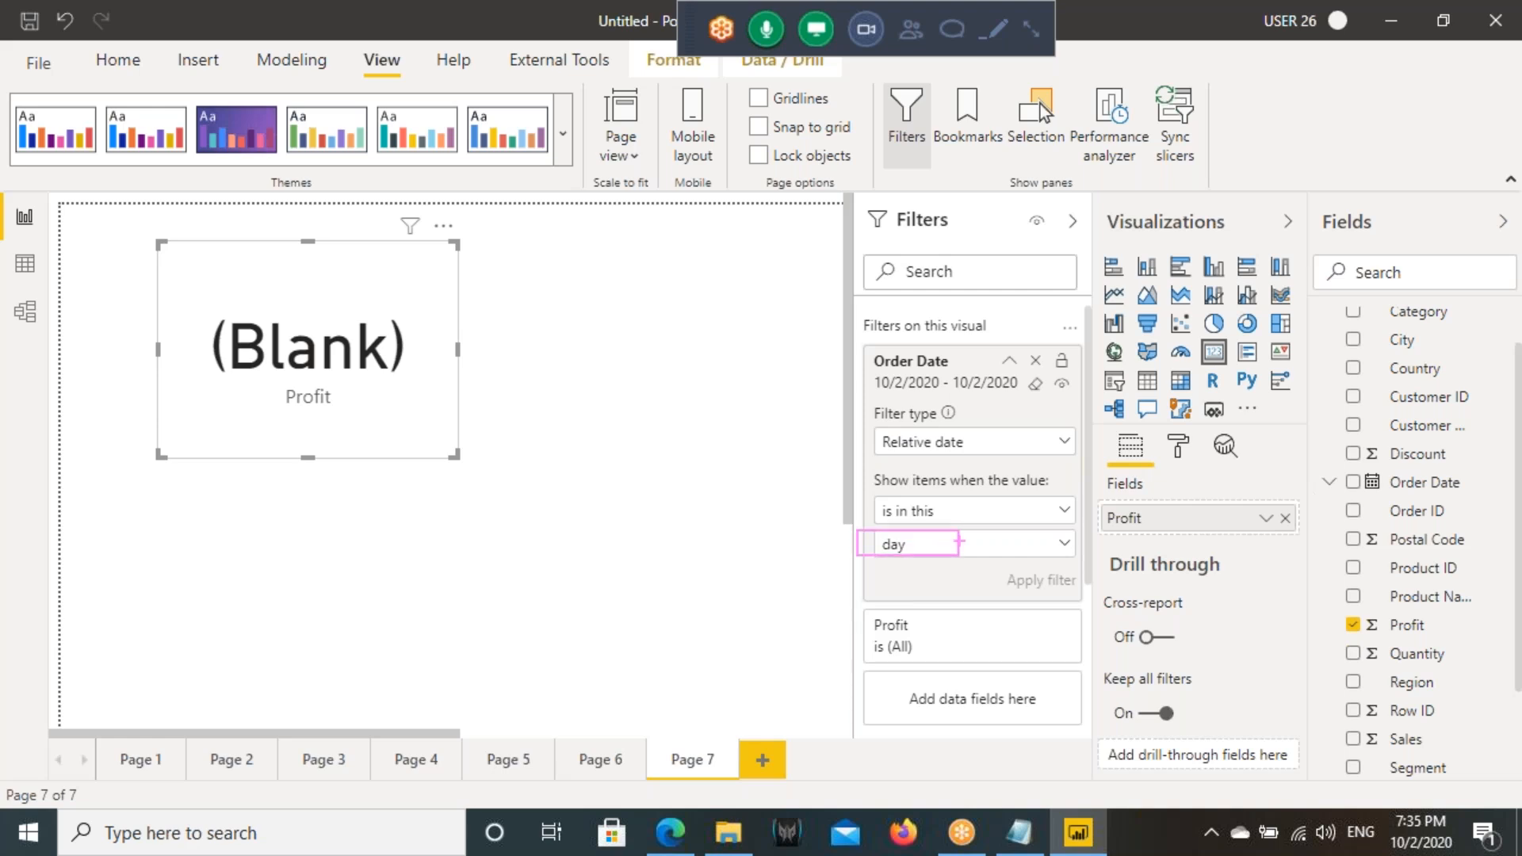
drag(854, 361, 1039, 398)
drag(921, 399, 886, 442)
mouse_move(919, 404)
mouse_down()
mouse_move(944, 430)
mouse_move(980, 400)
mouse_move(953, 450)
mouse_up()
drag(979, 409, 989, 437)
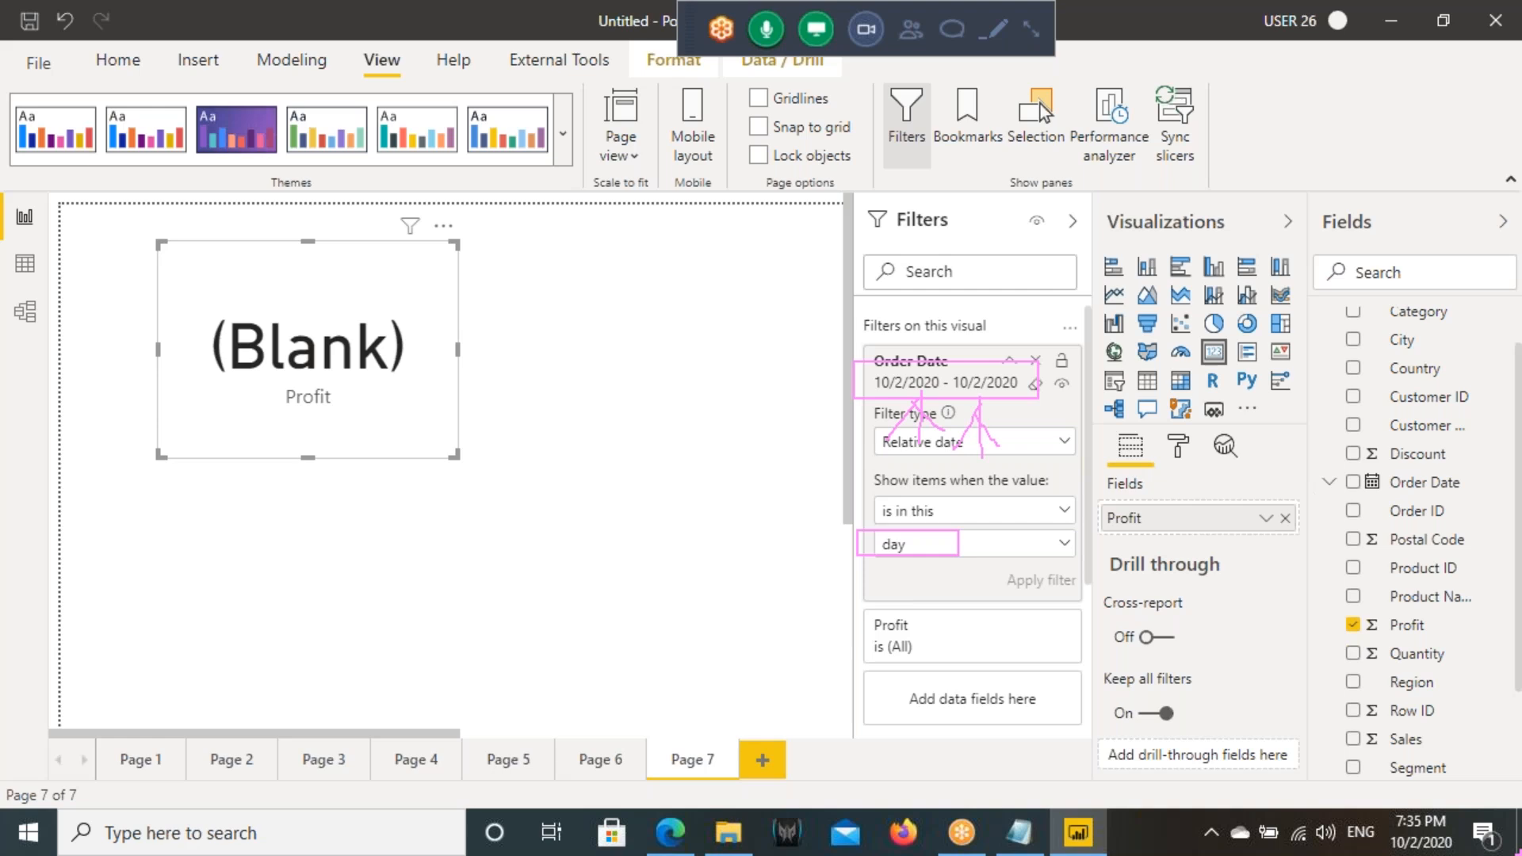
mouse_move(1467, 812)
mouse_down()
mouse_move(1372, 816)
mouse_move(1463, 815)
mouse_move(1459, 773)
mouse_move(1002, 356)
mouse_move(1022, 427)
mouse_move(999, 478)
mouse_up()
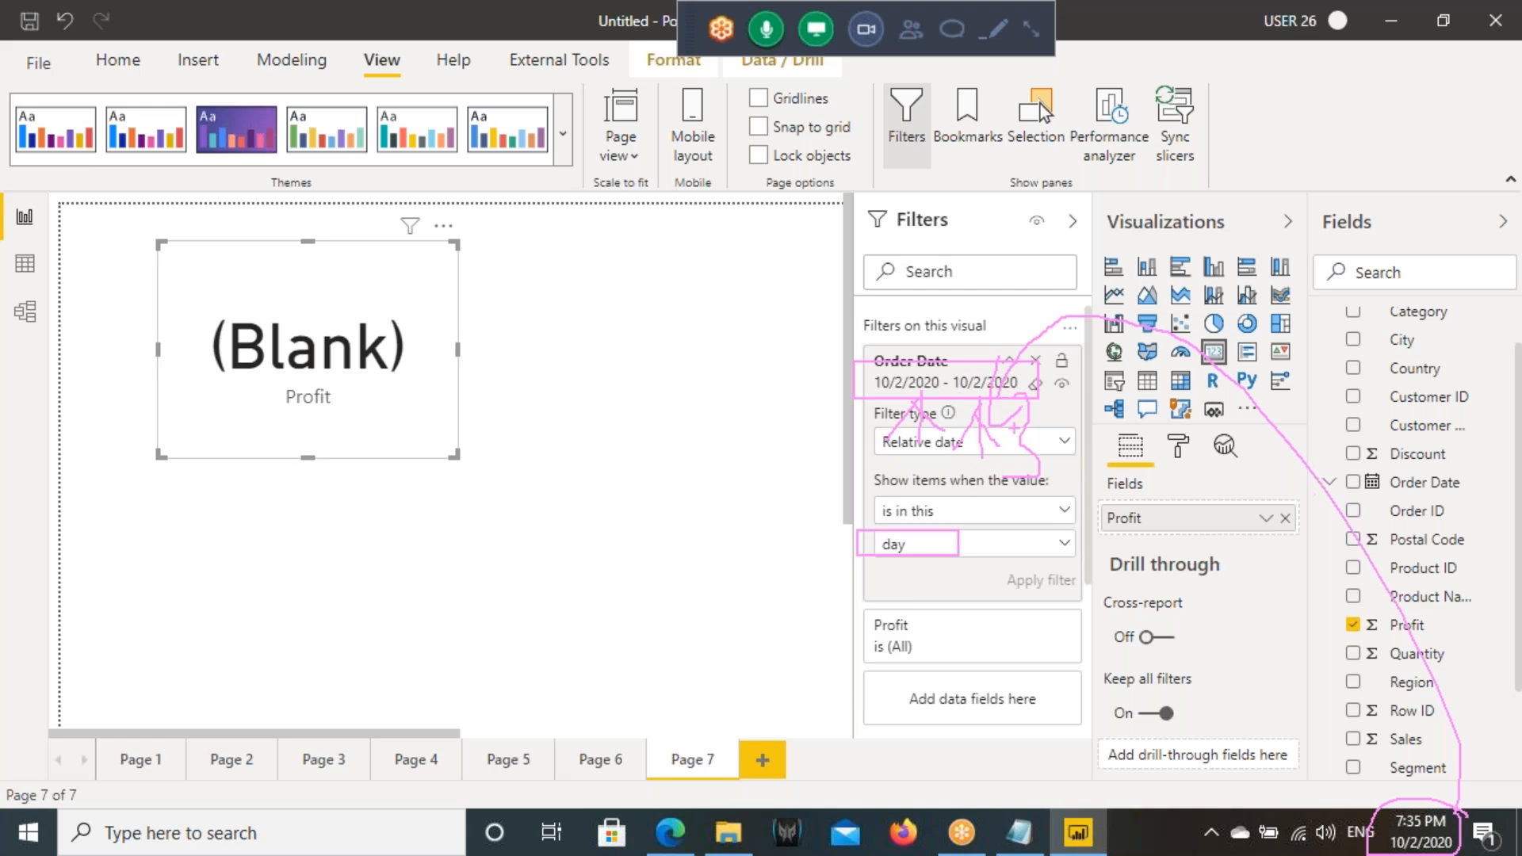
key(Escape)
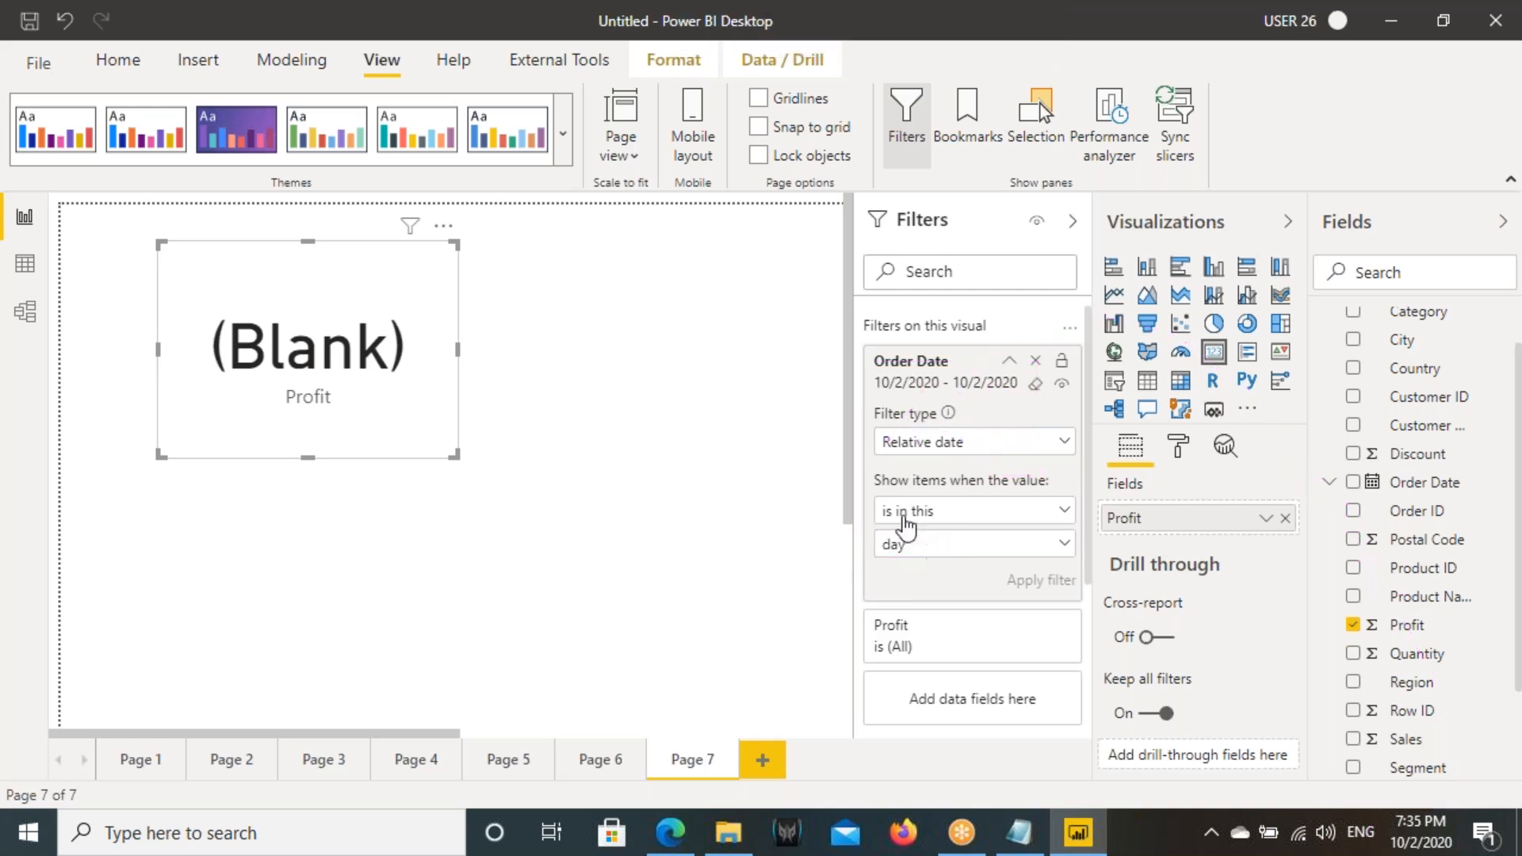
- Keep the Profit card's "is in this" condition, change its Order Date unit to week, and apply the filter
click(911, 514)
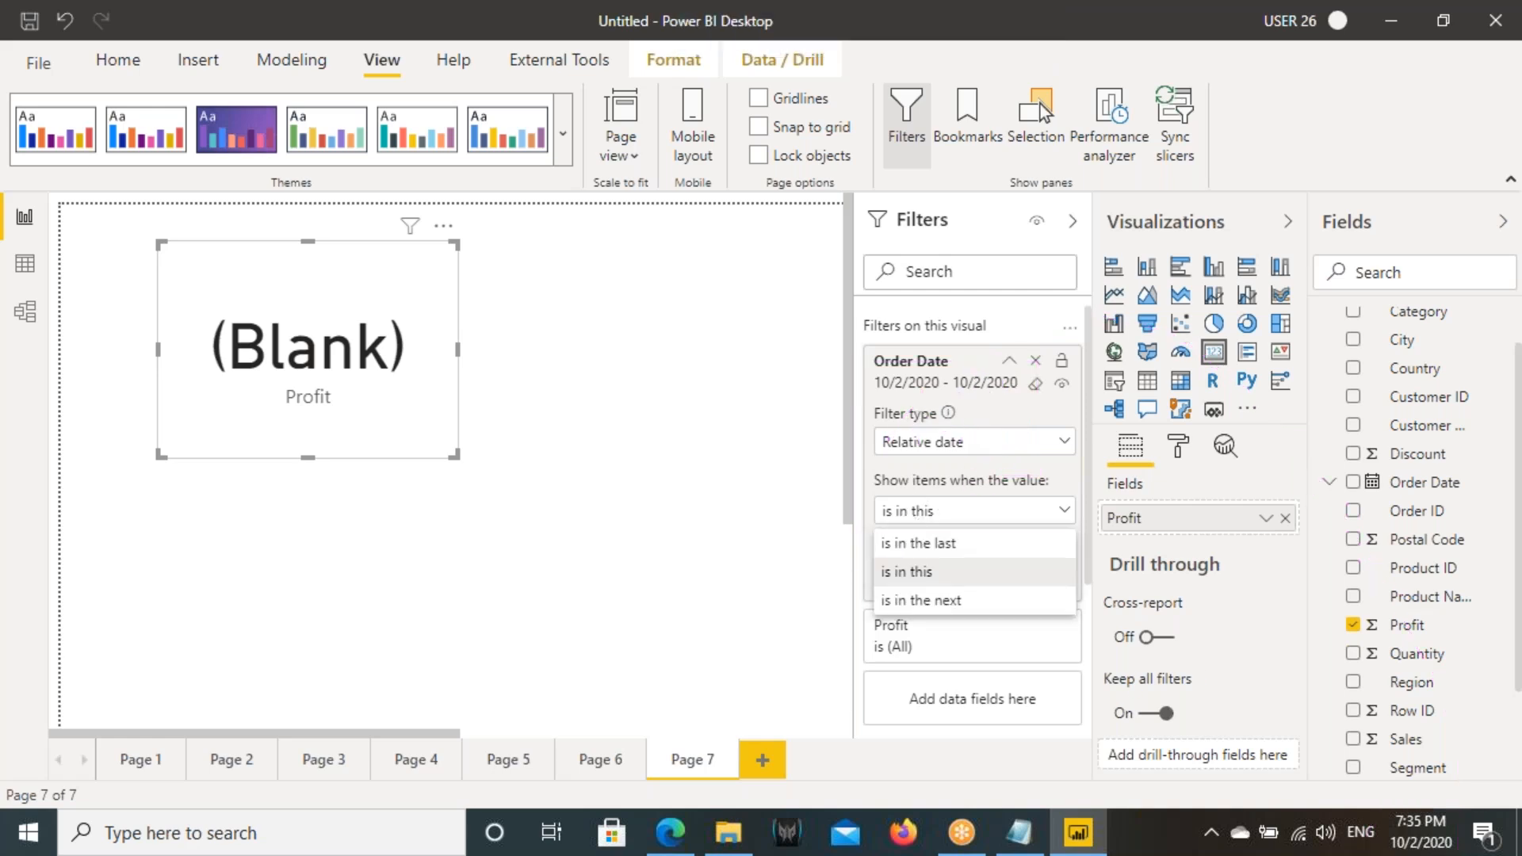
click(915, 568)
click(913, 546)
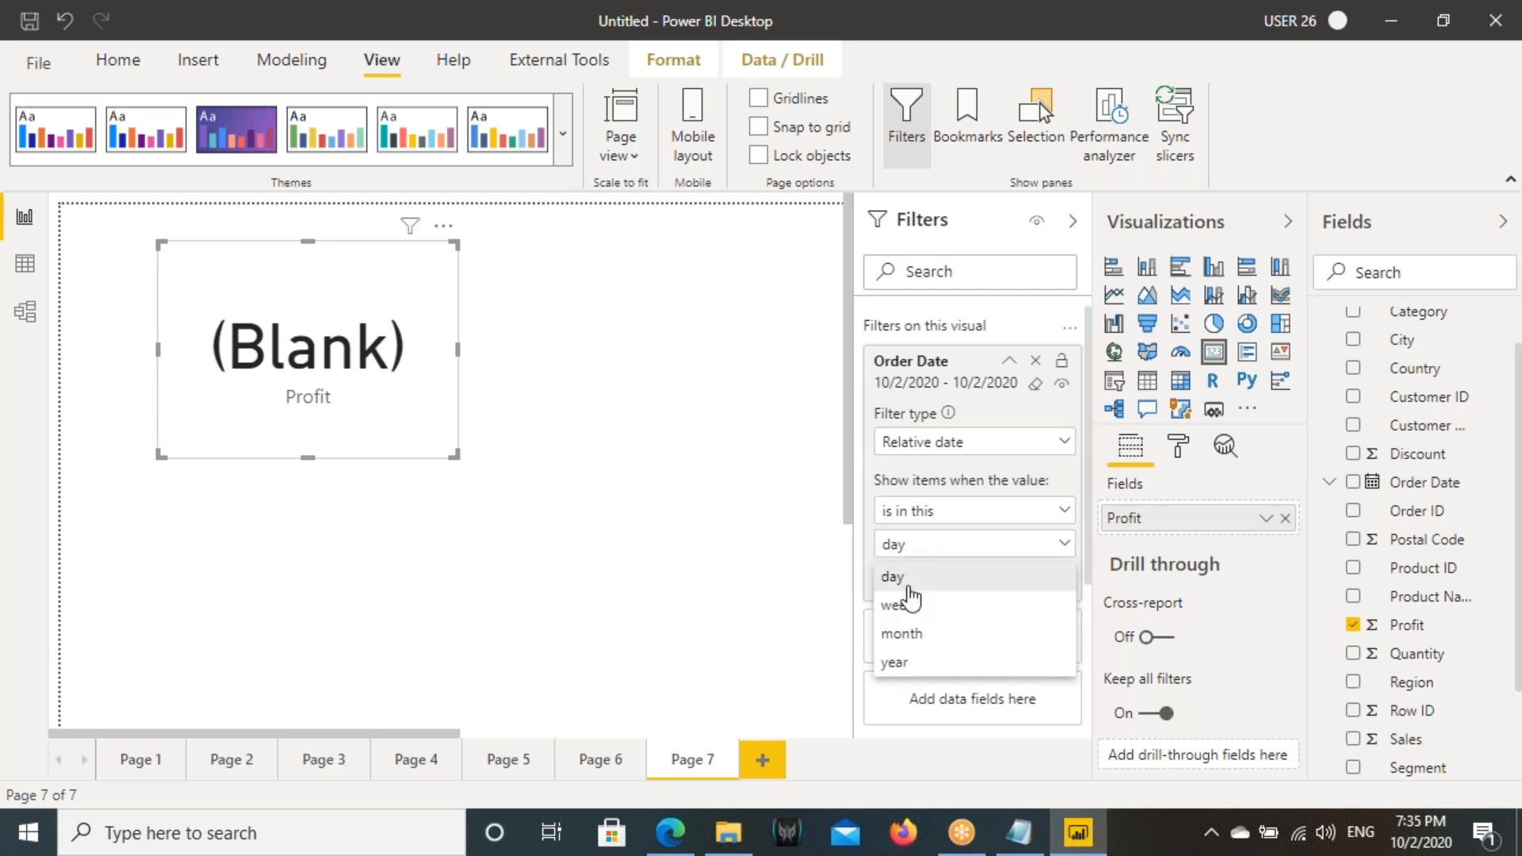
click(905, 607)
click(1035, 586)
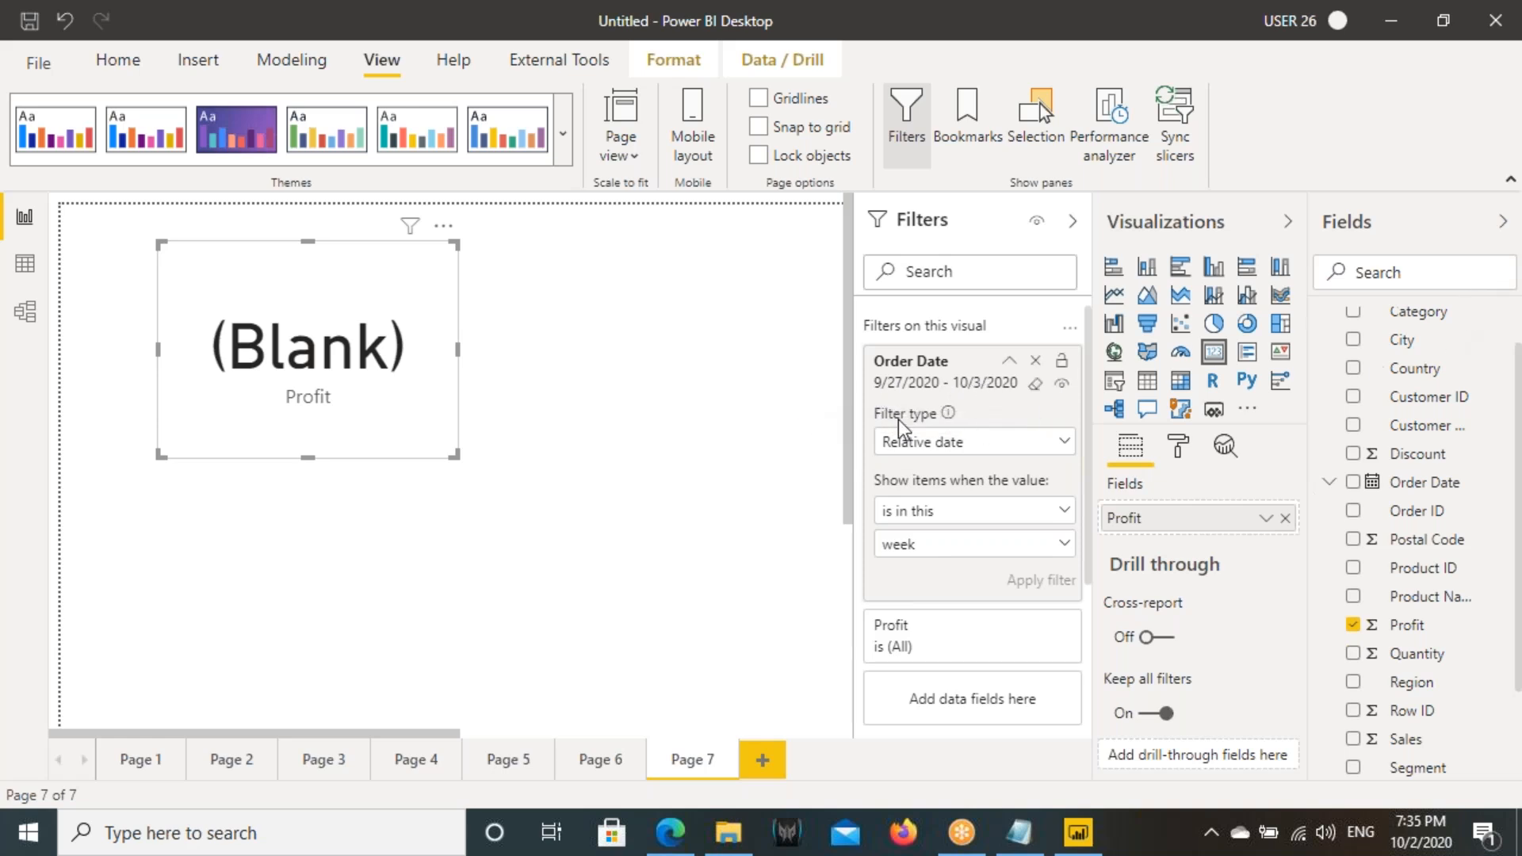
- Change the Profit card's Order Date unit to month and apply the filter
click(908, 543)
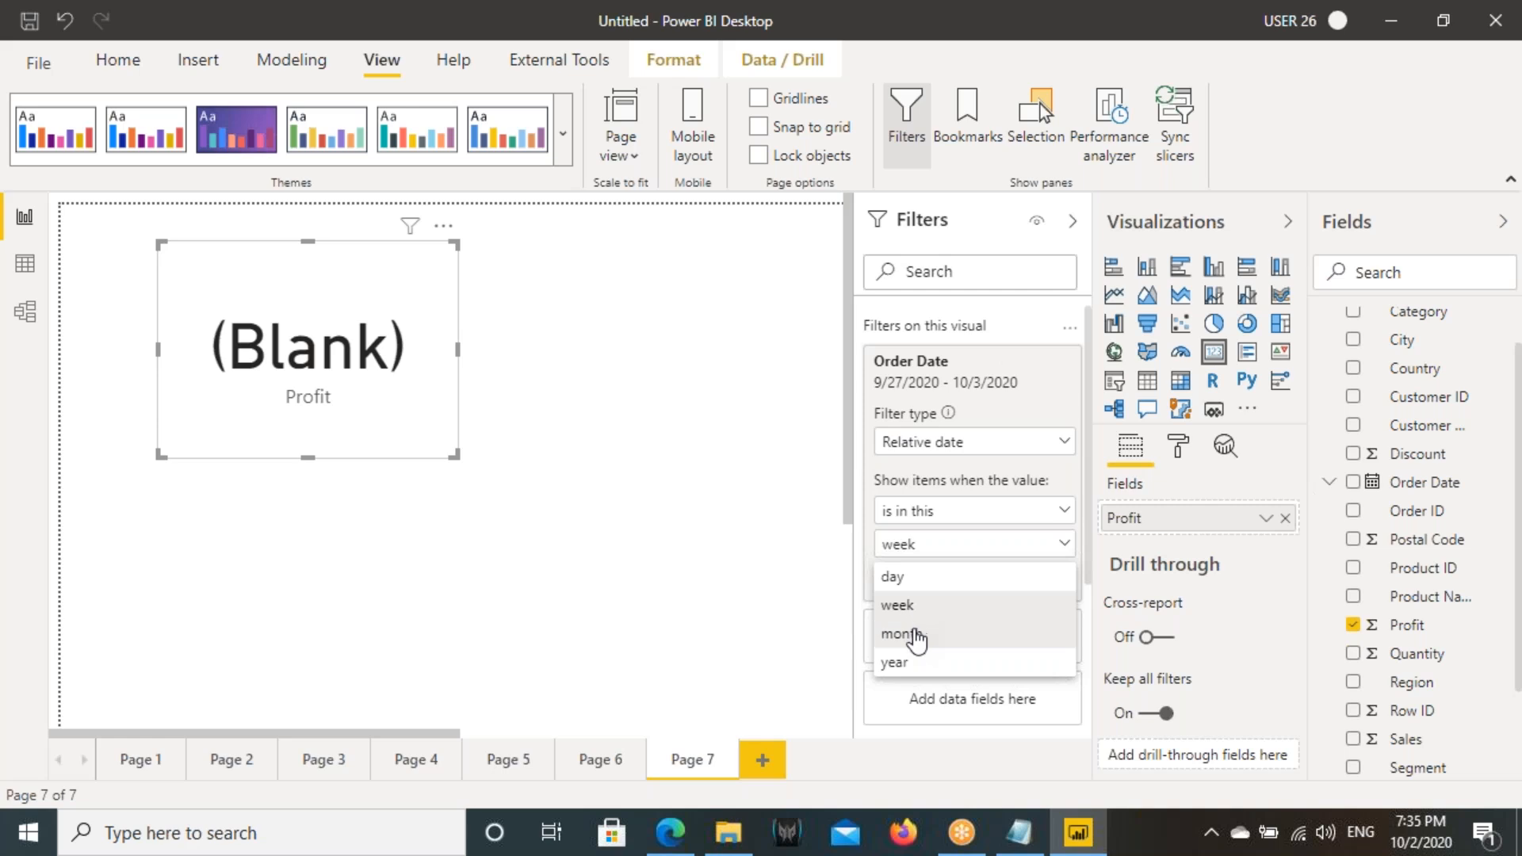
click(910, 632)
click(1041, 580)
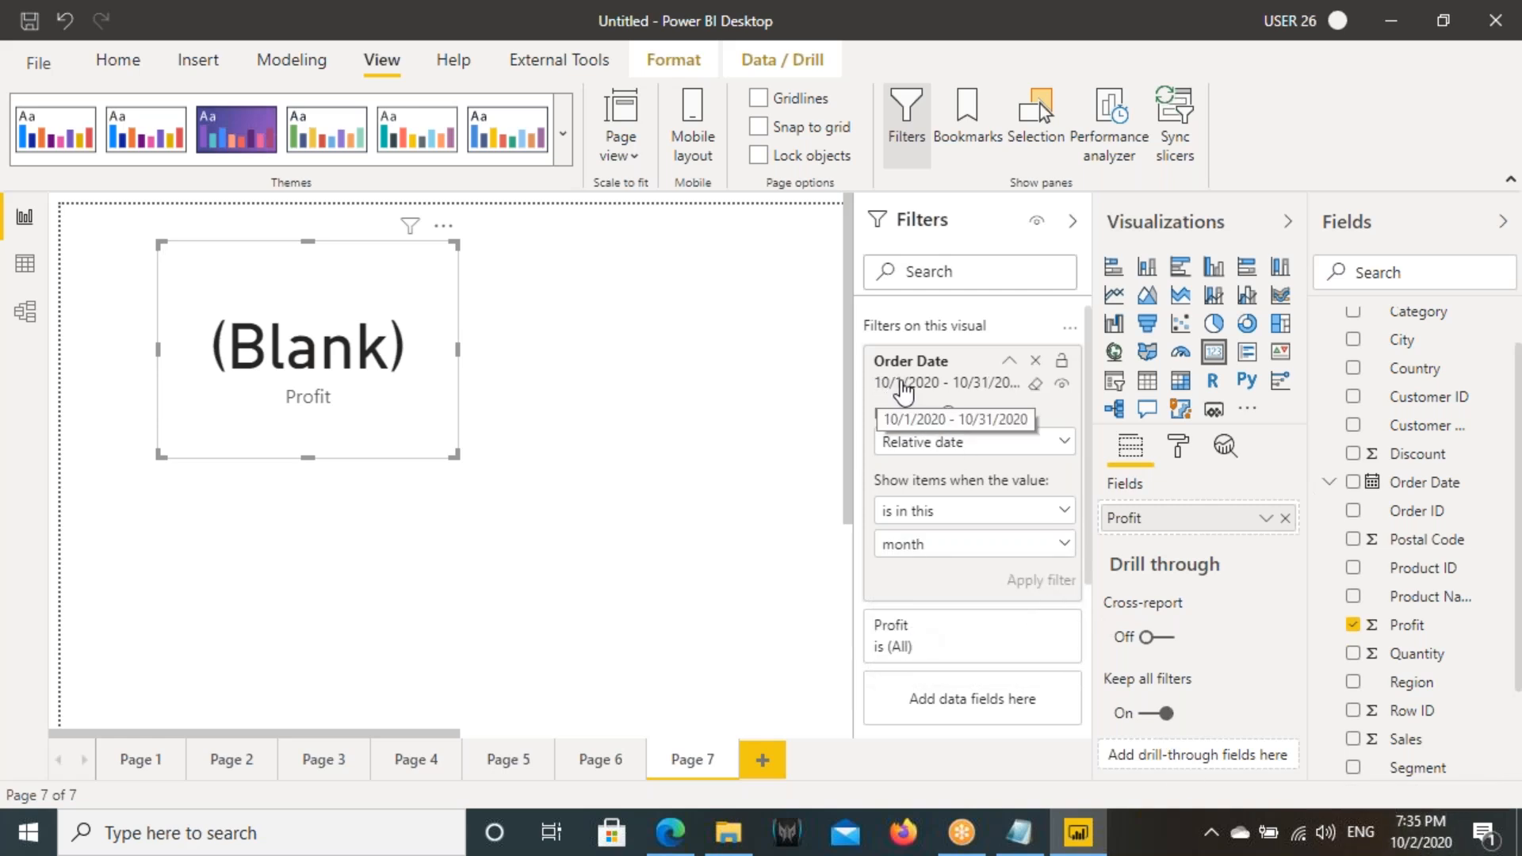
- Change the Profit card's Order Date unit to year and apply the filter
click(923, 546)
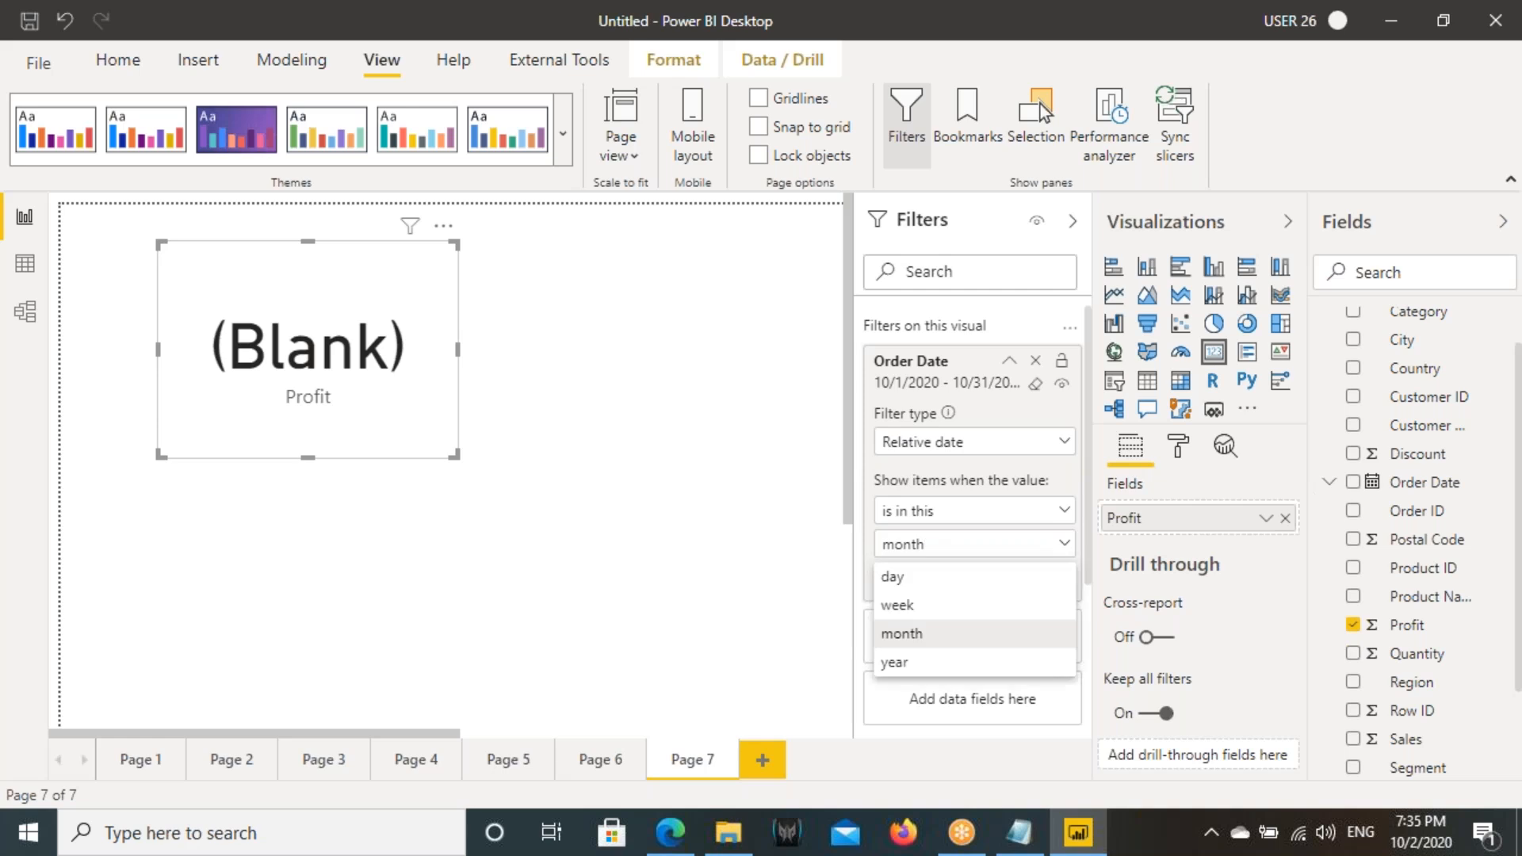
click(910, 663)
click(1041, 580)
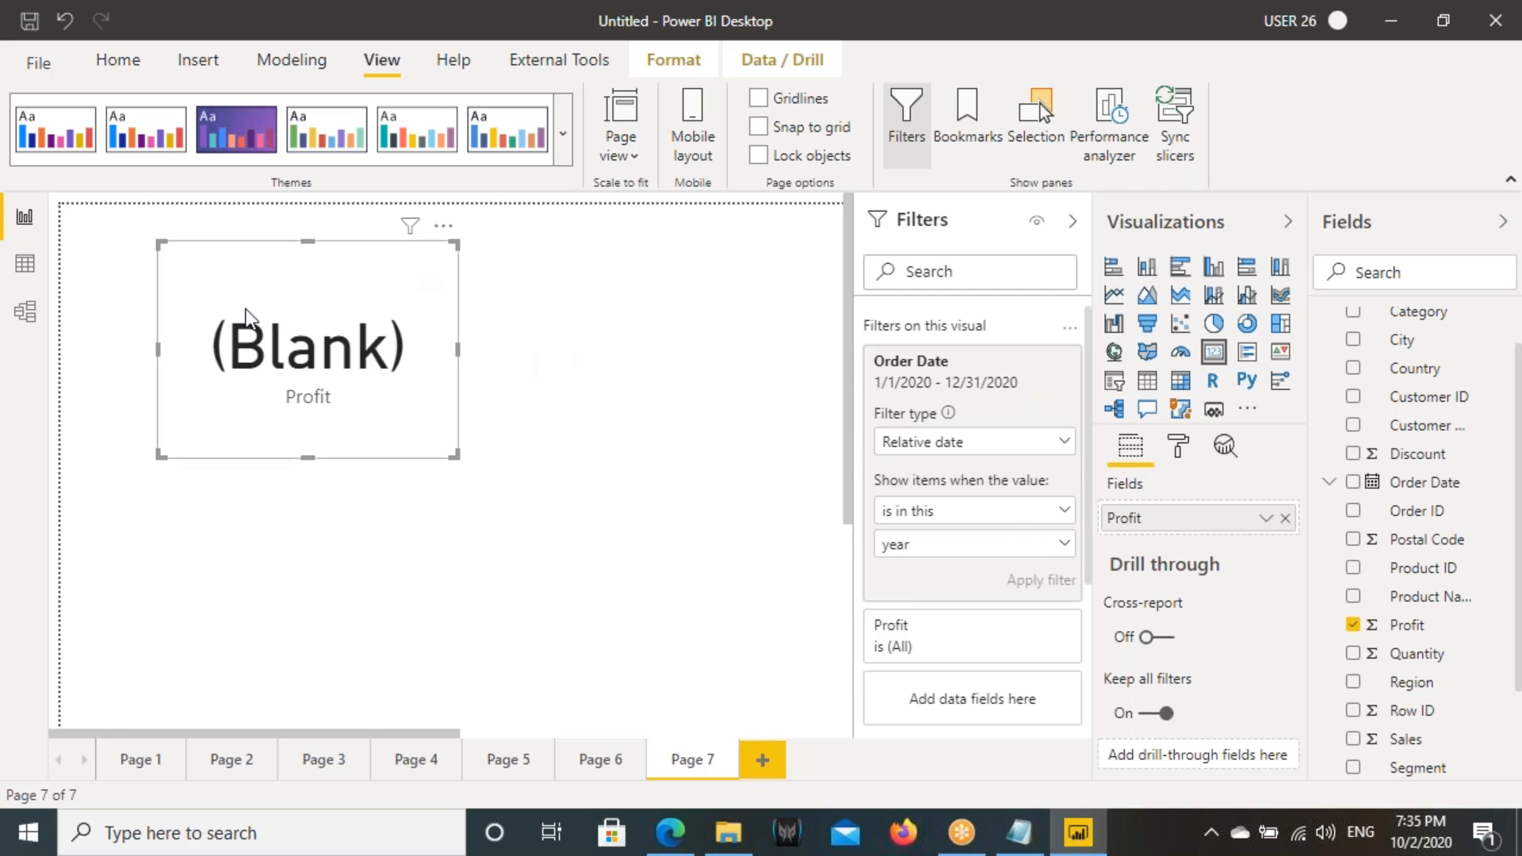
- Switch to Notepad to review the note about using relative date filtering, and return to Power BI
click(1018, 833)
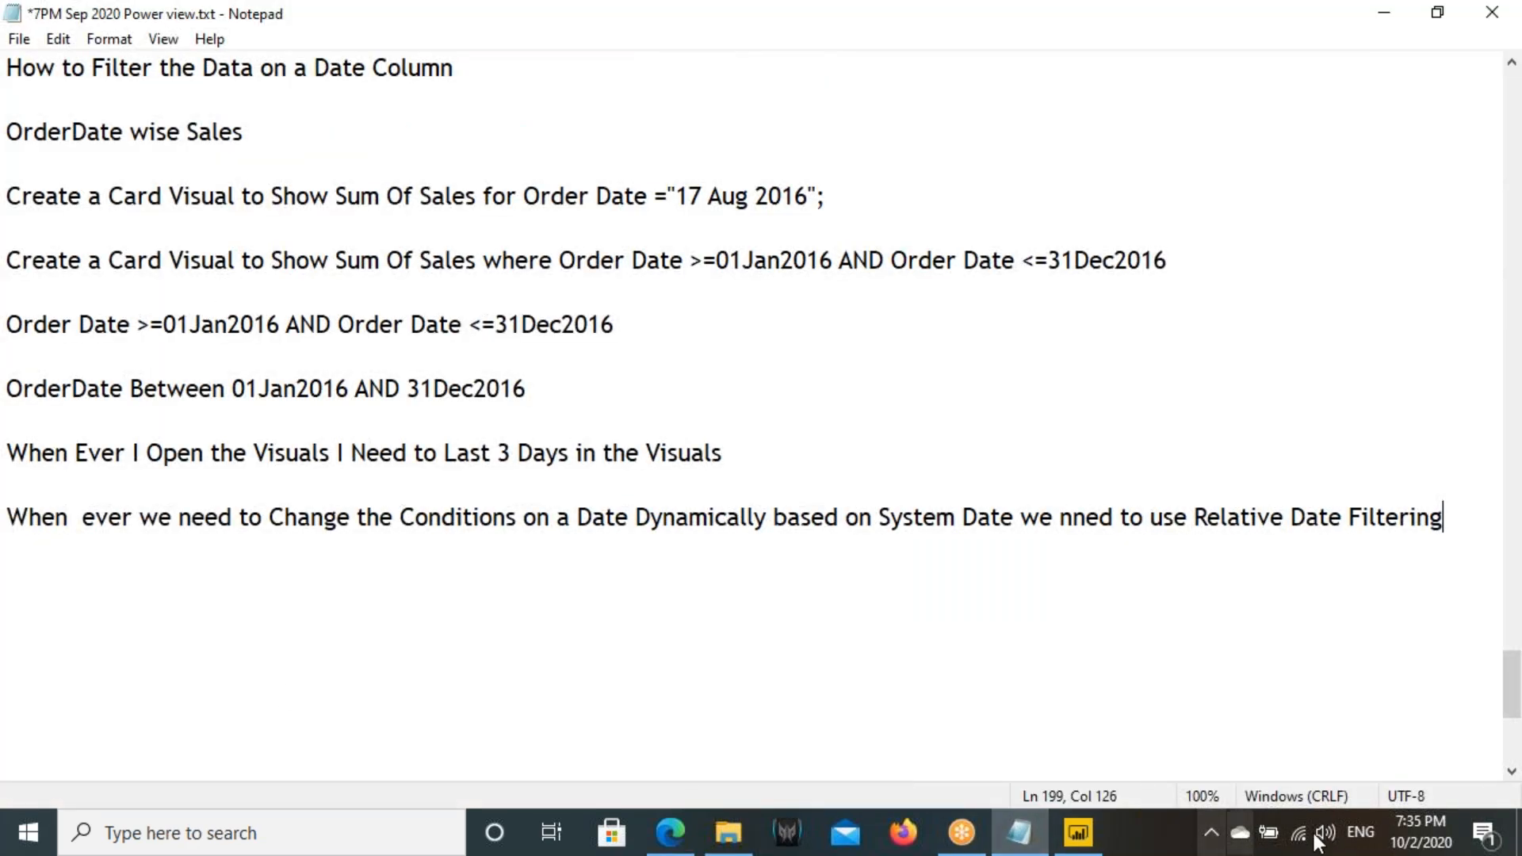
drag(708, 519, 1360, 548)
click(1011, 818)
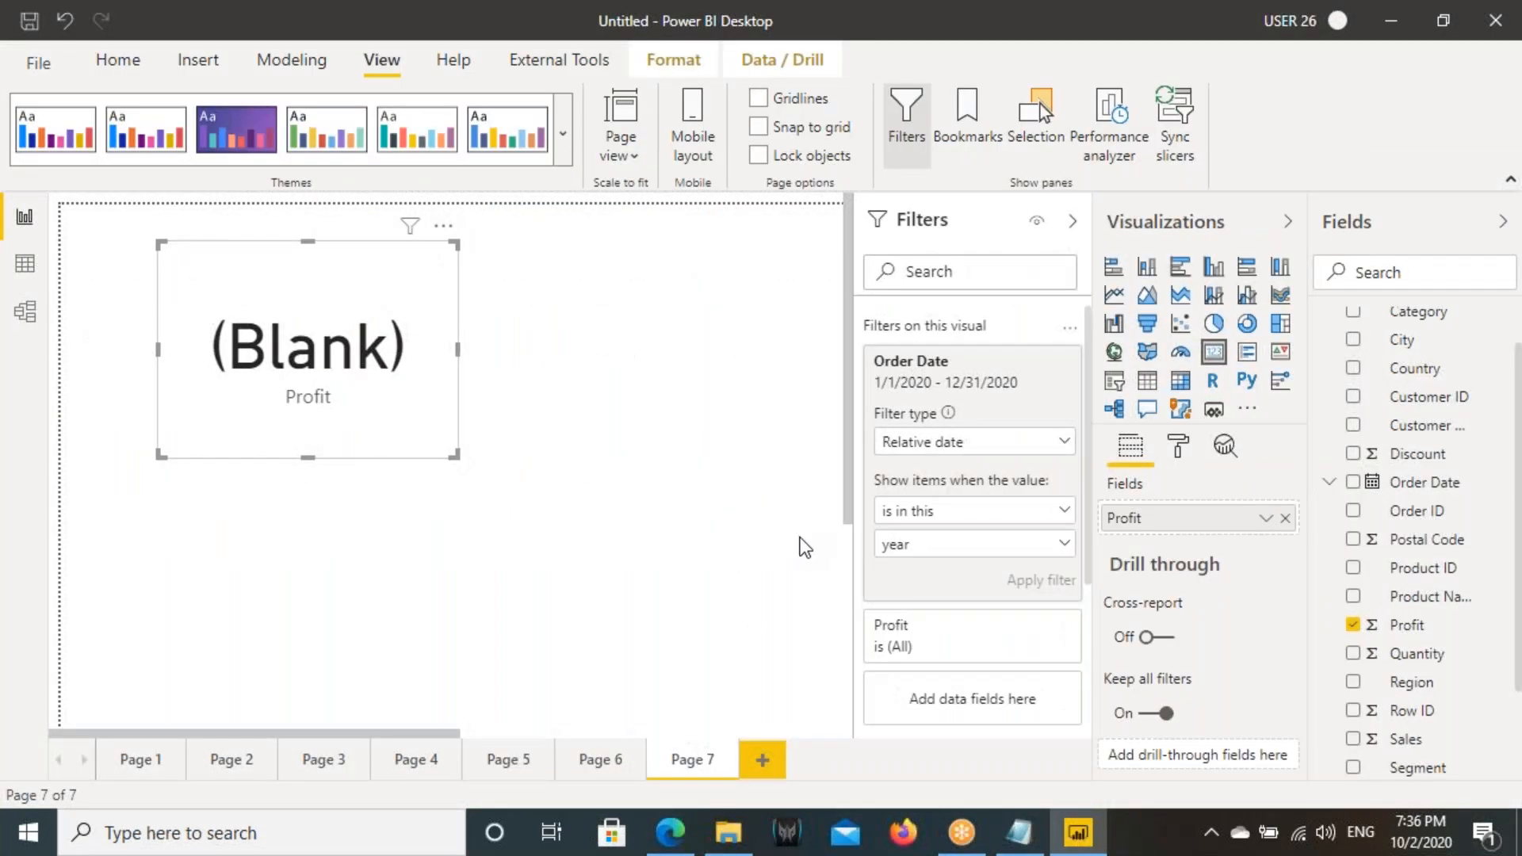
- Review the filter types available for Order Date on the Profit card, and go to Page 6
click(983, 445)
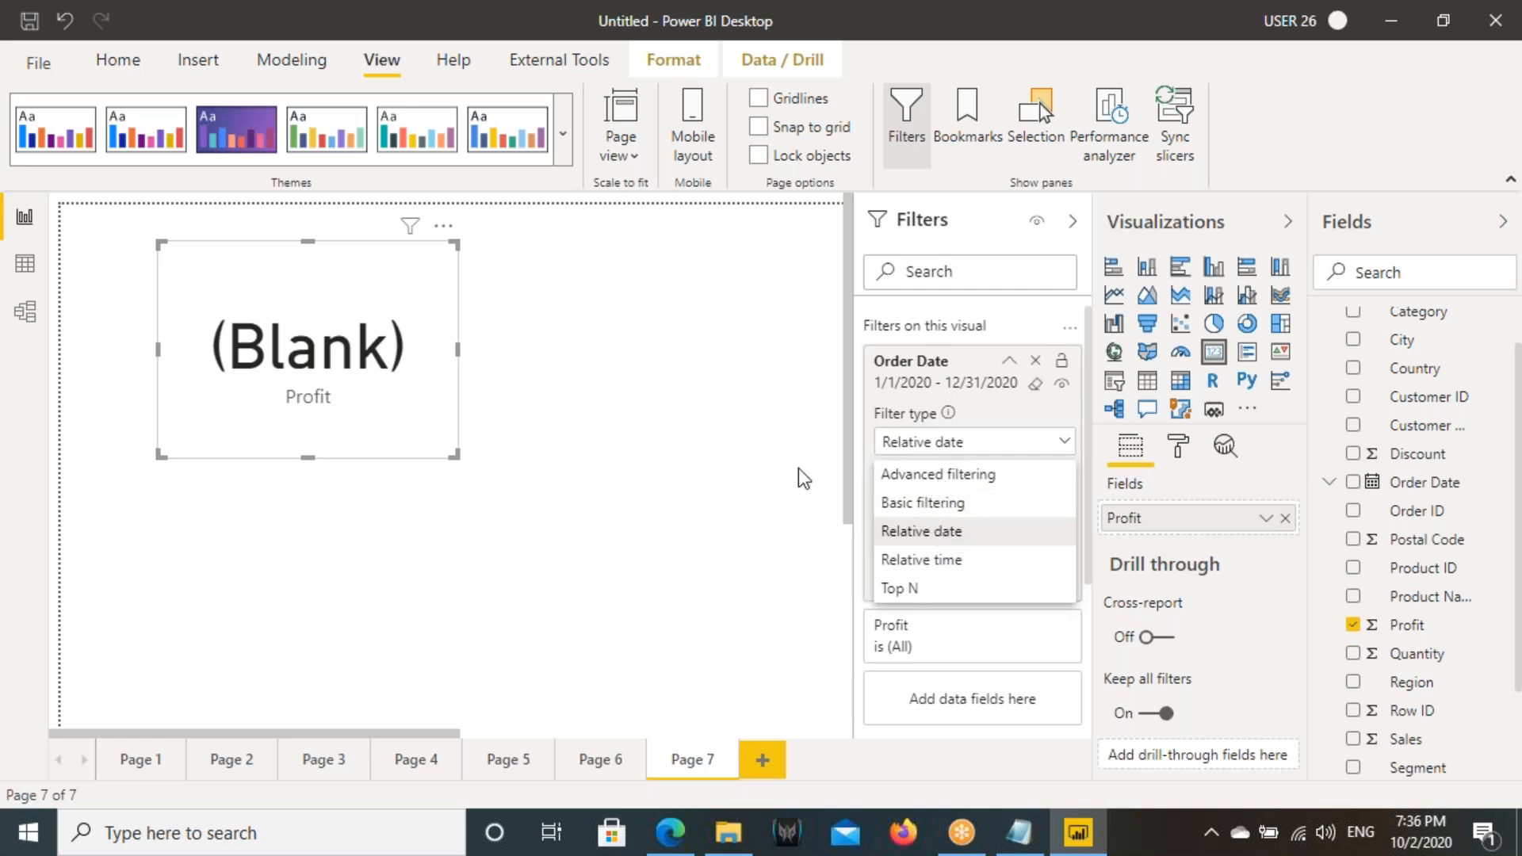
click(526, 617)
click(591, 768)
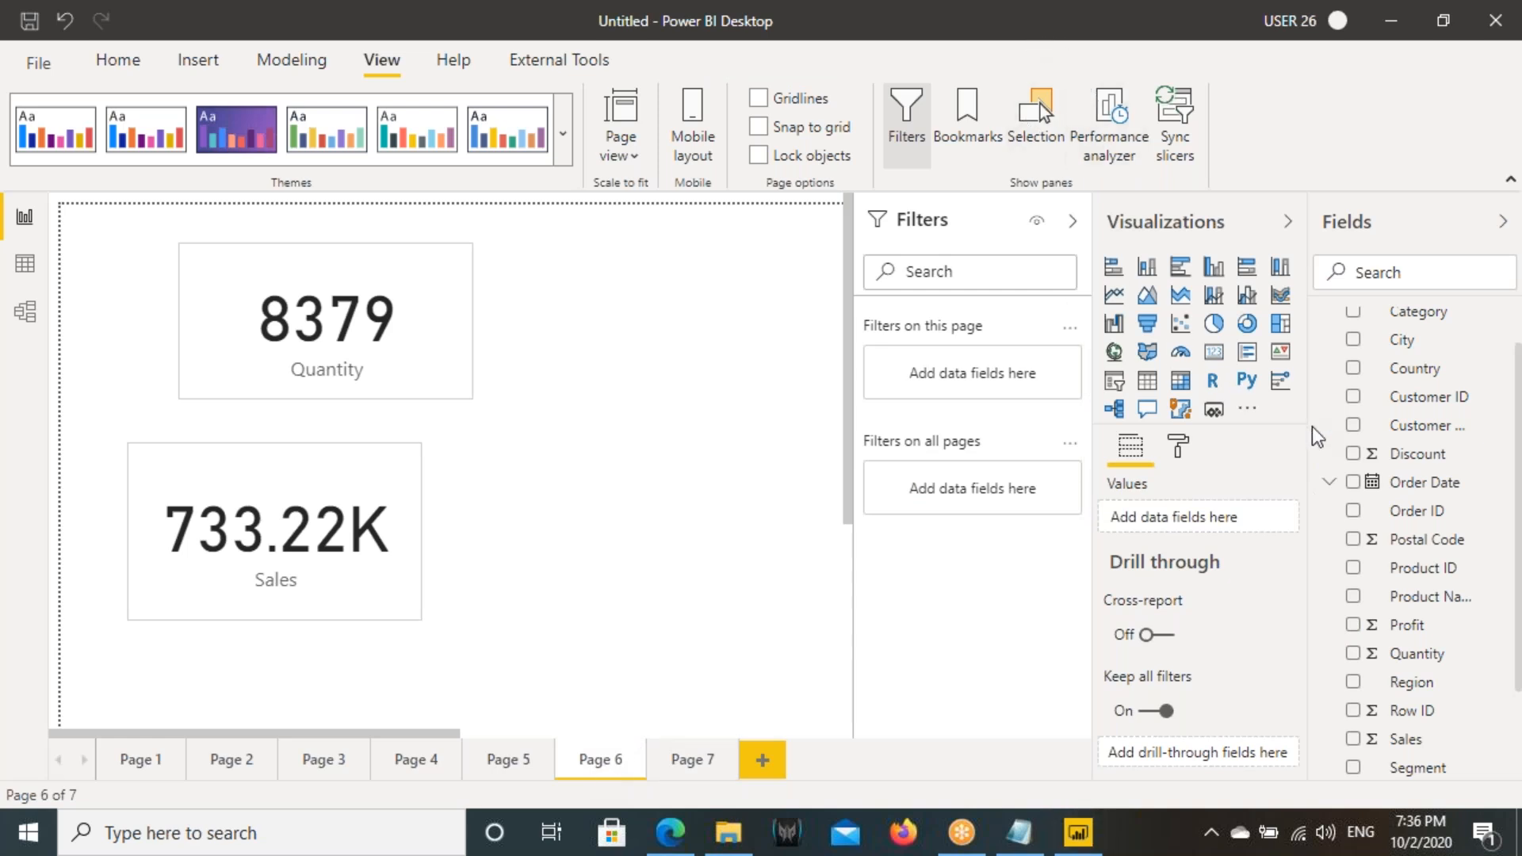
- Change the Sales card's Order Date filter type to Advanced filtering and choose the condition "is"
click(387, 478)
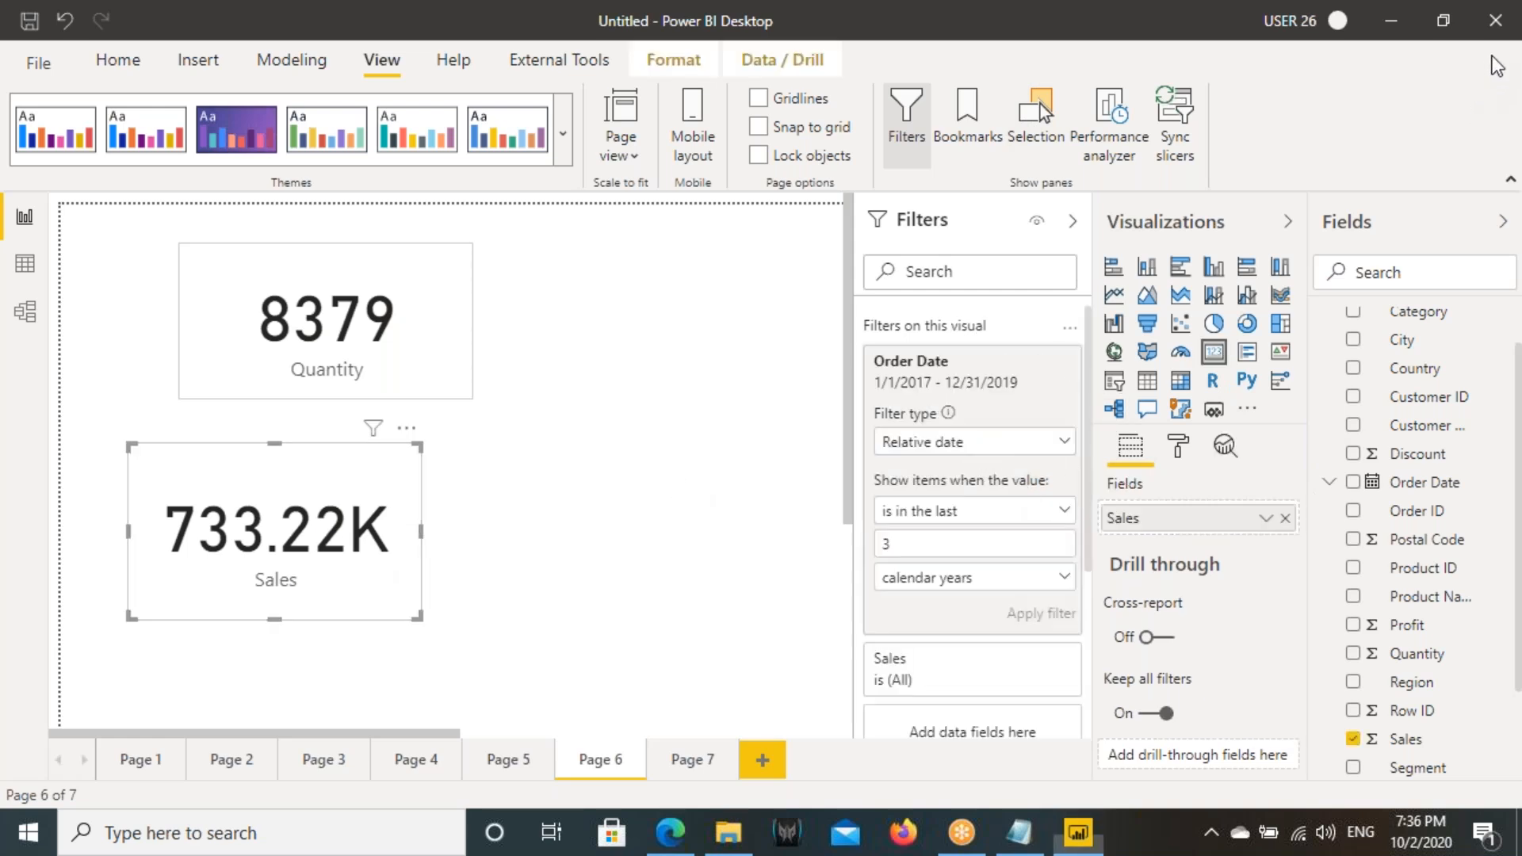
click(924, 443)
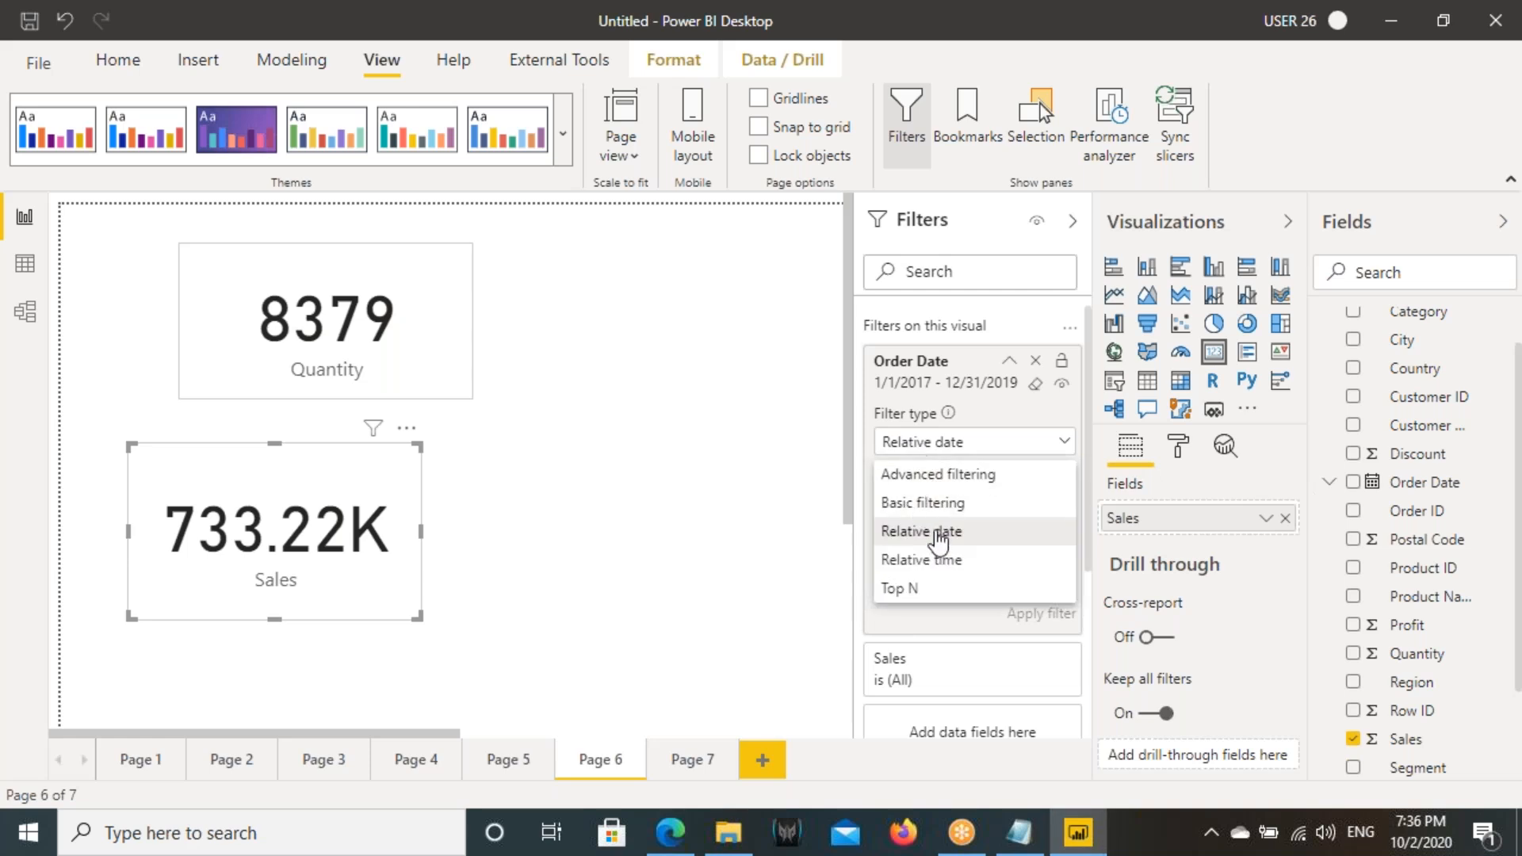
click(920, 474)
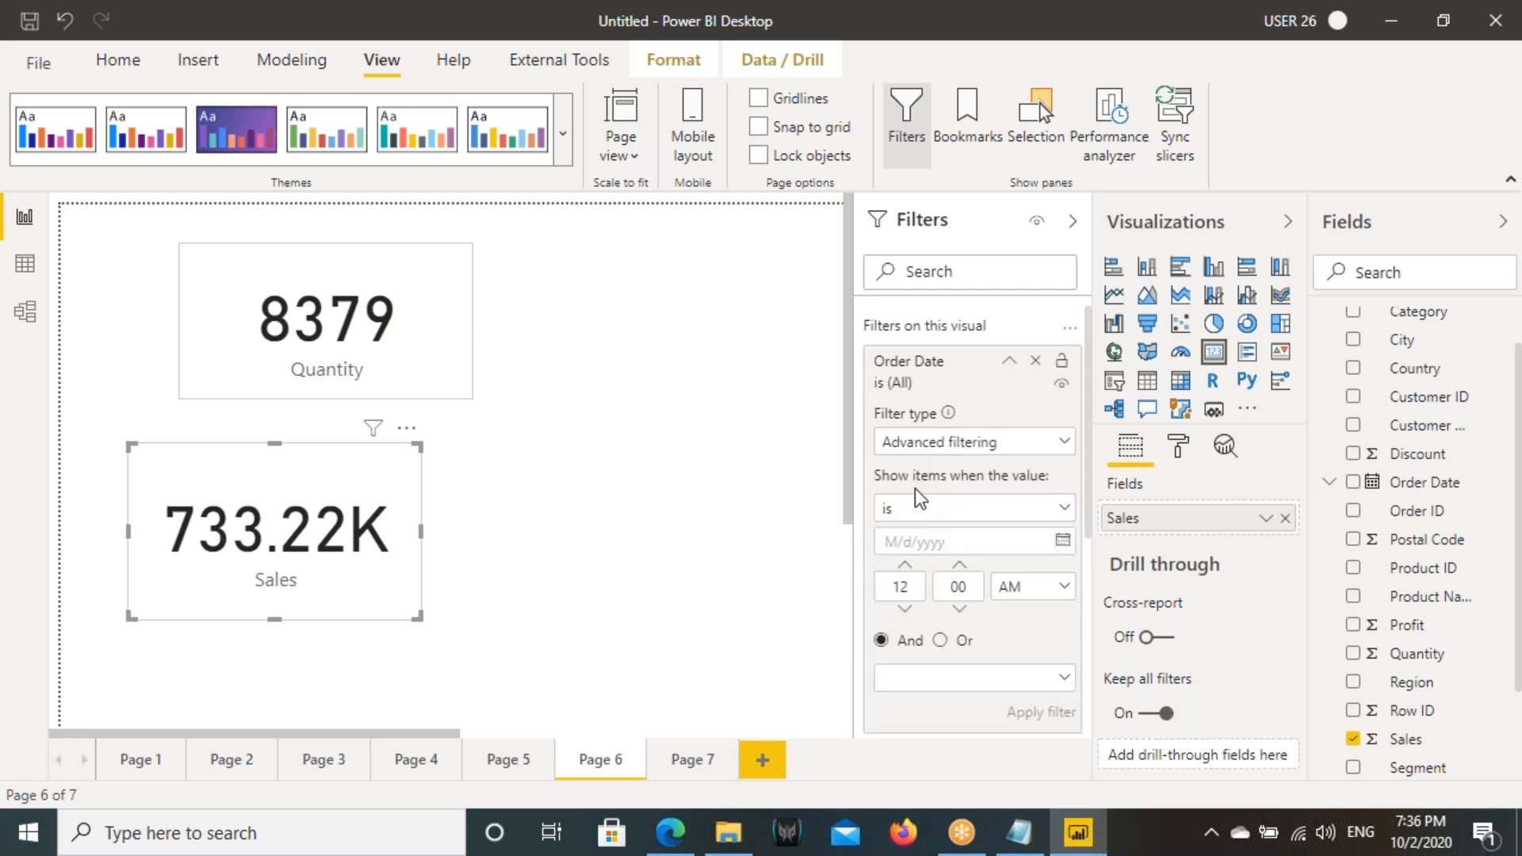
click(918, 515)
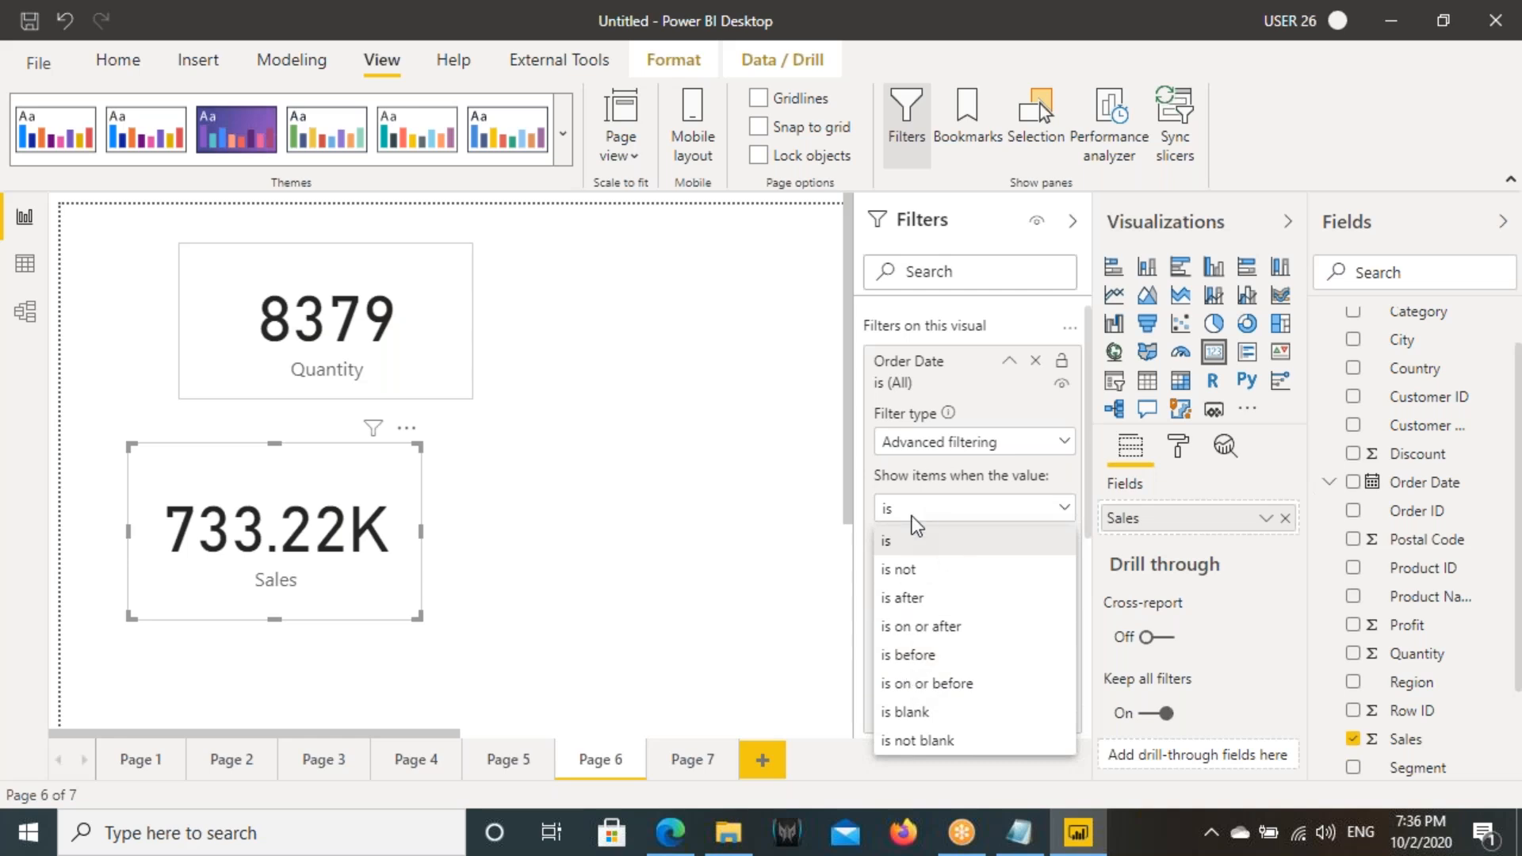
click(894, 548)
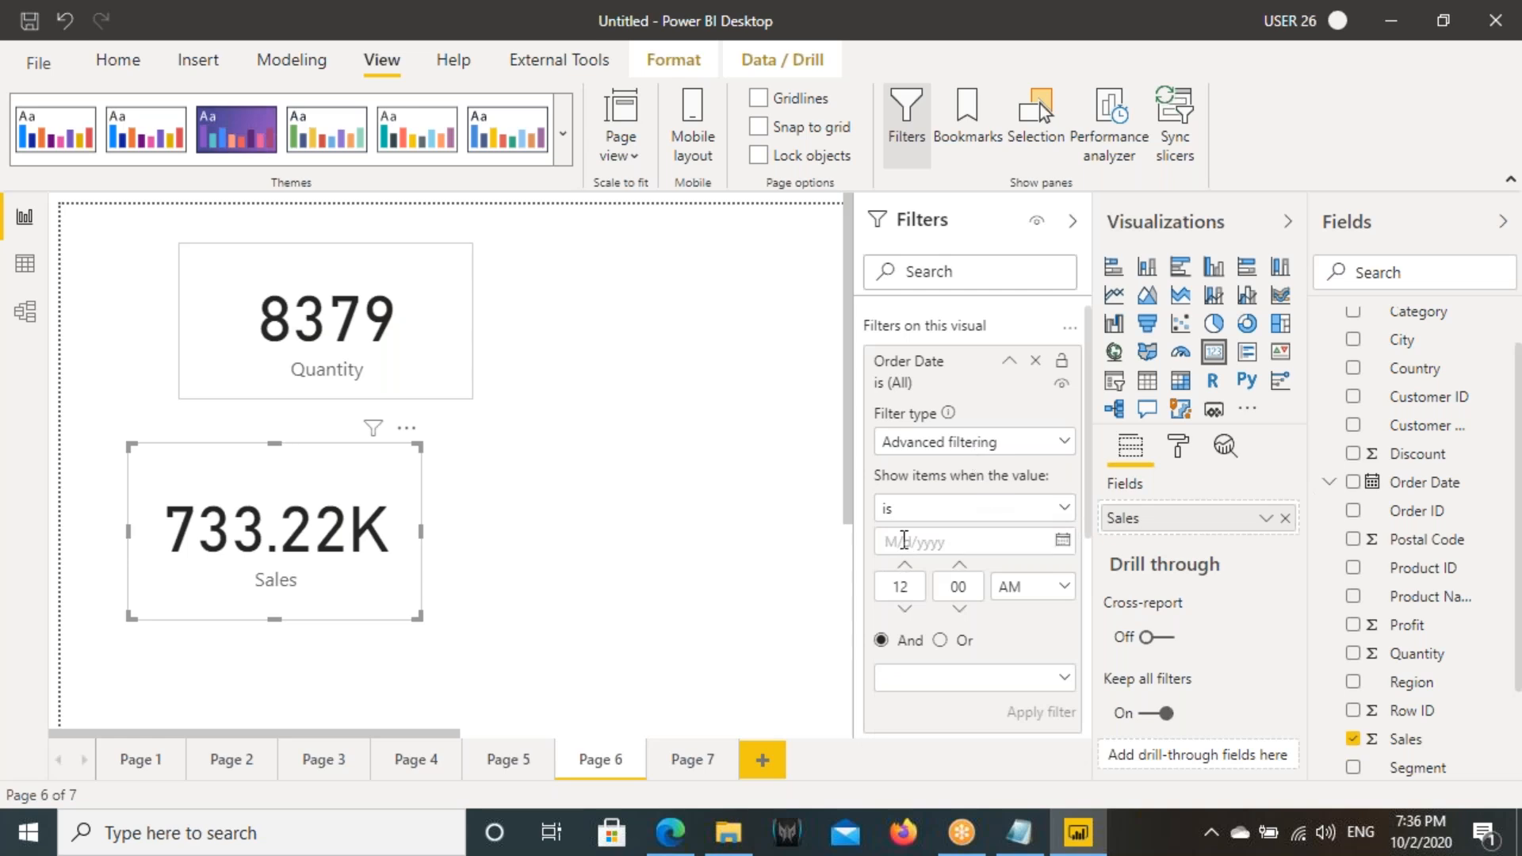
- Collapse and reopen the Sales card's Order Date filter and review the available filter types
click(1009, 362)
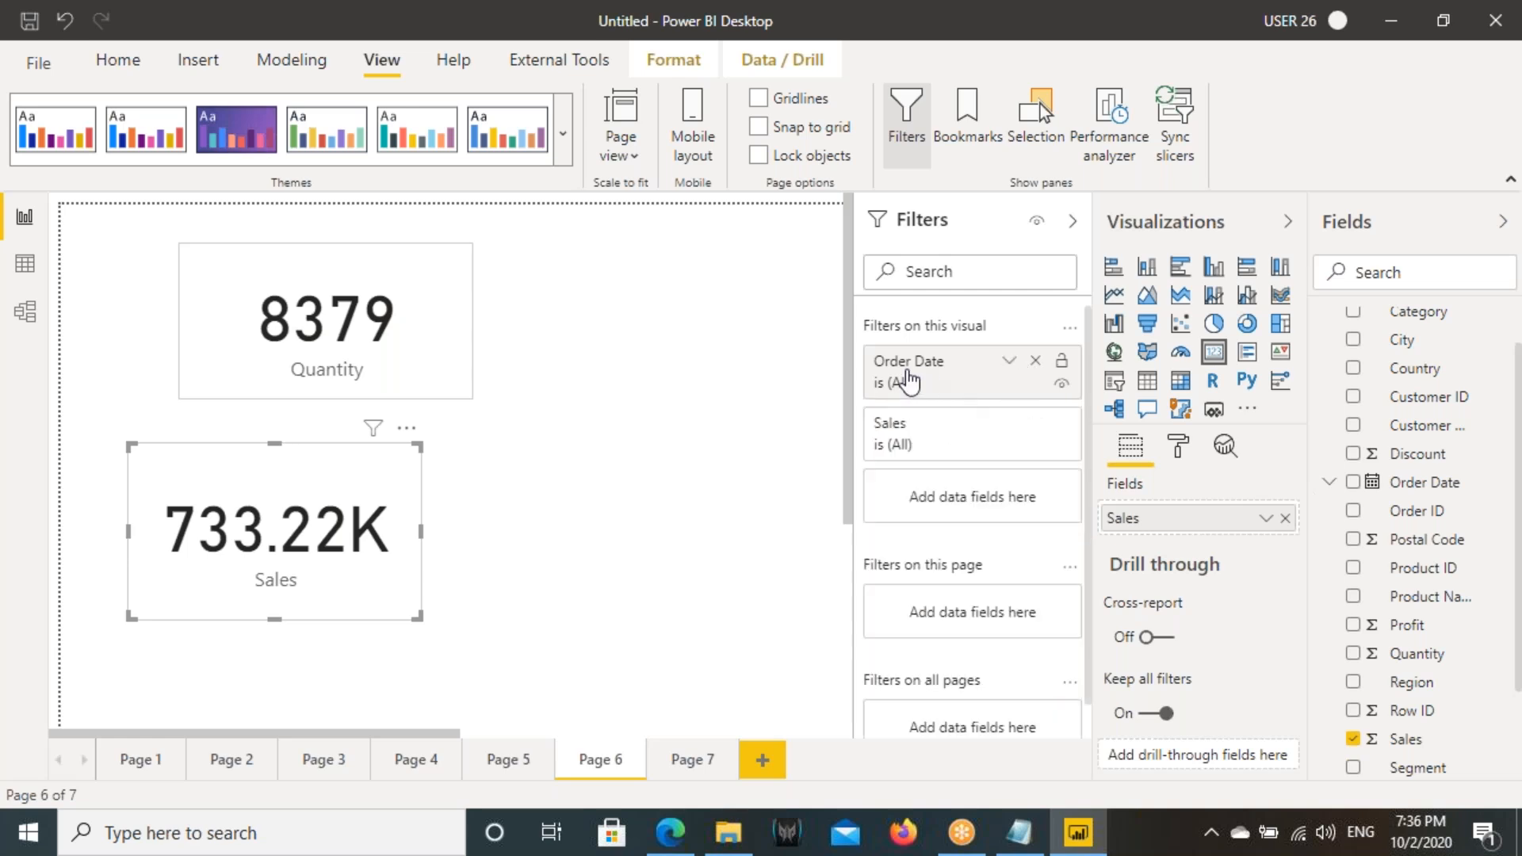
click(1008, 363)
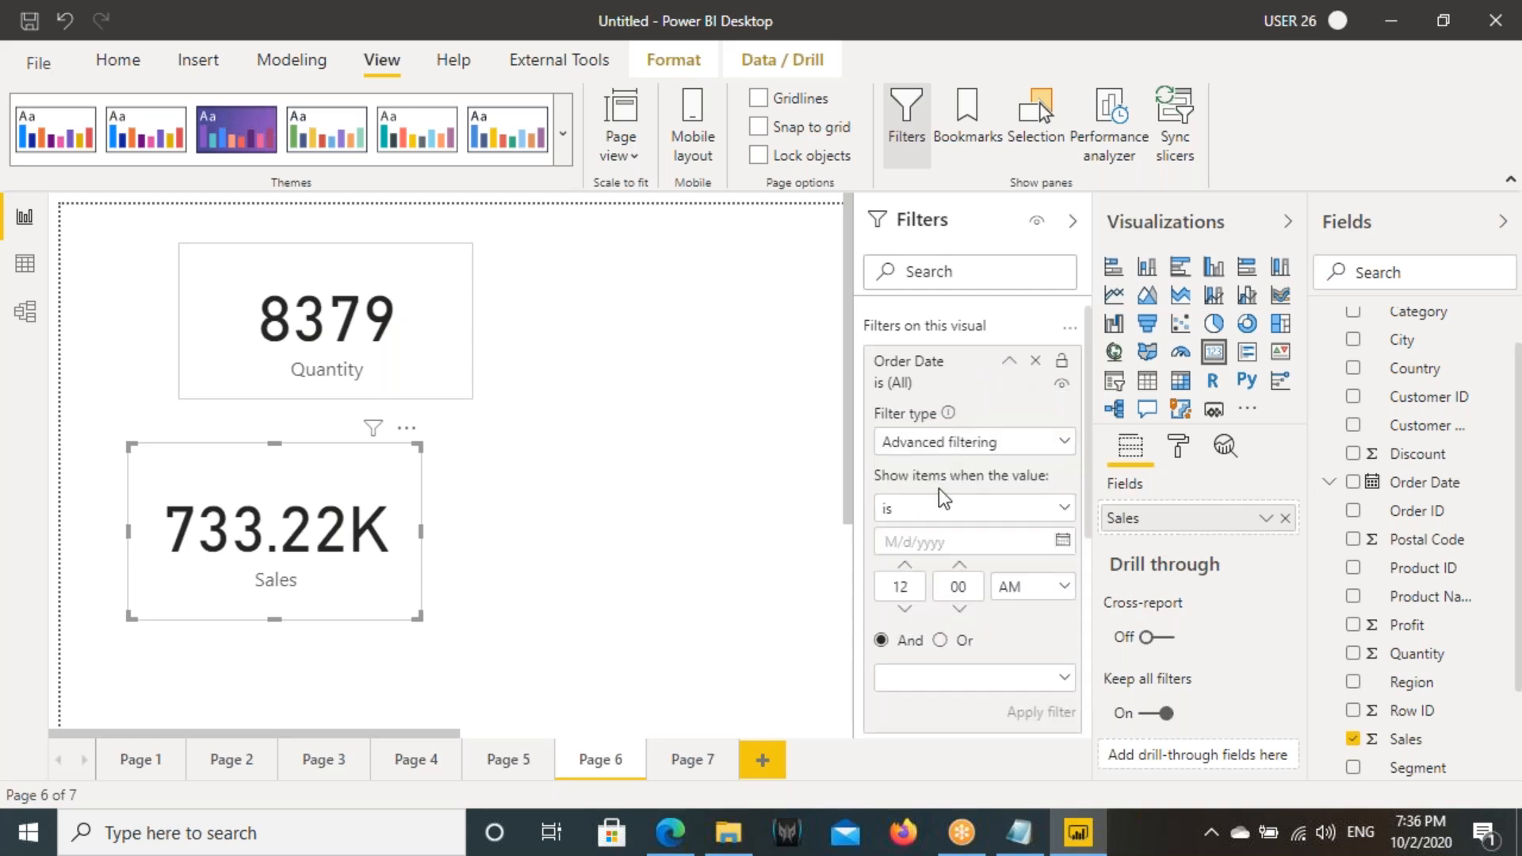
click(940, 449)
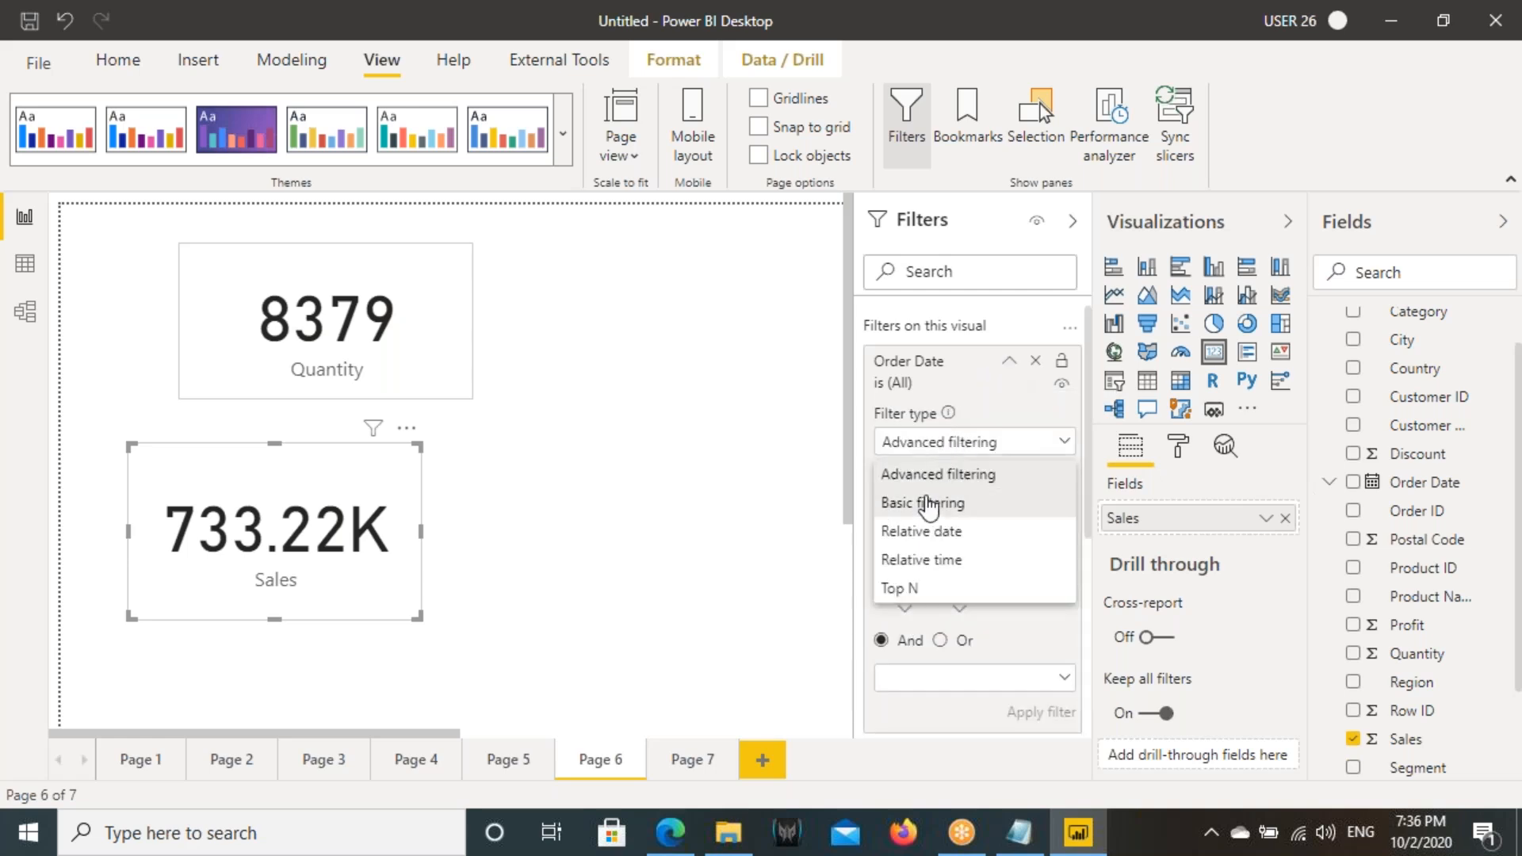
click(321, 552)
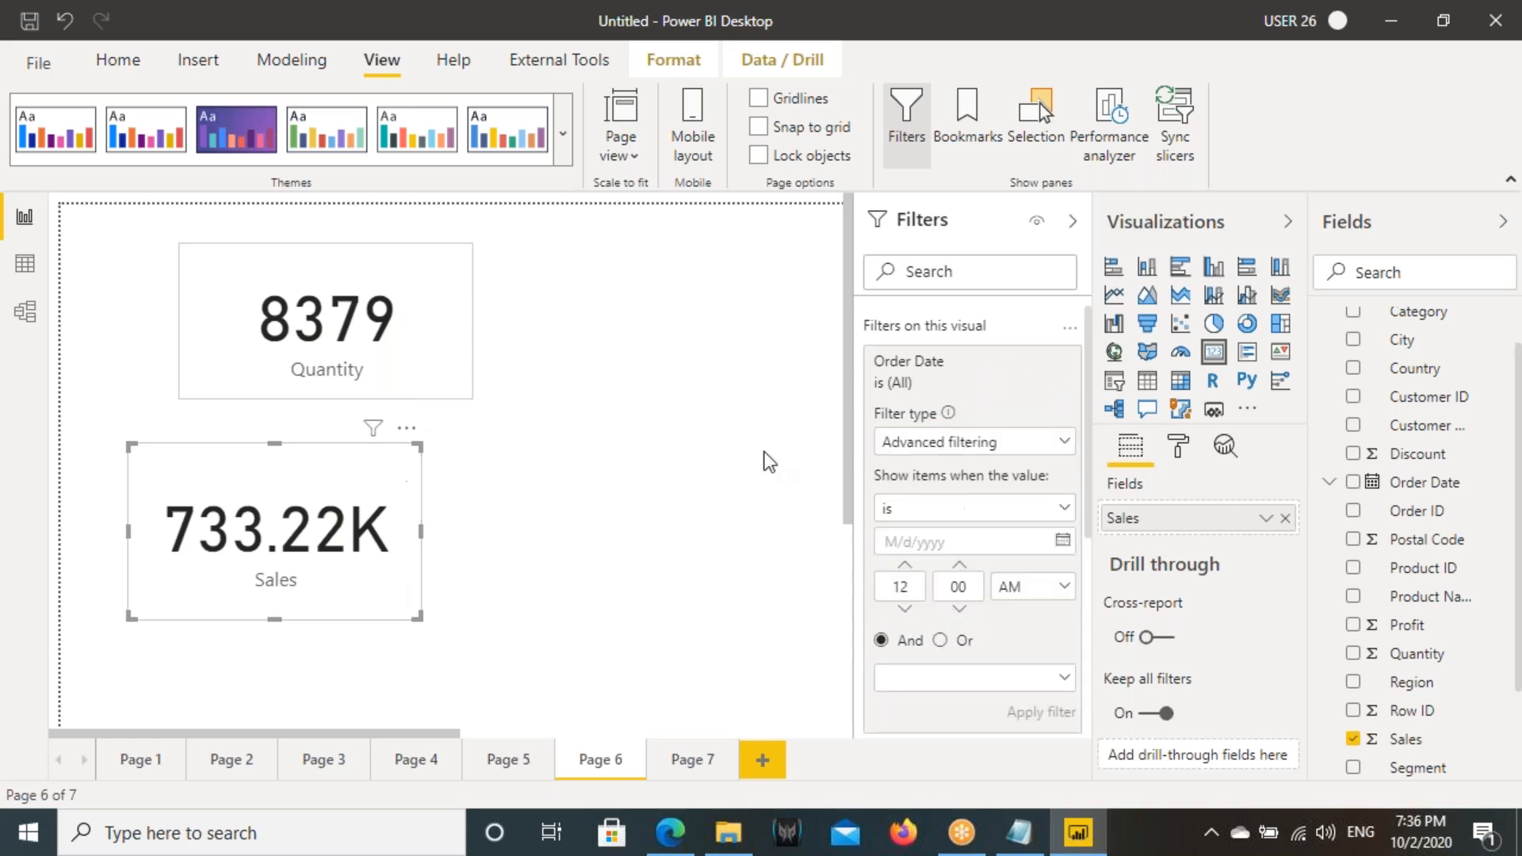
- Switch to Notepad and add the line "Show Me Last 2 Hours what is the Sales we made" below the relative date note
click(1019, 832)
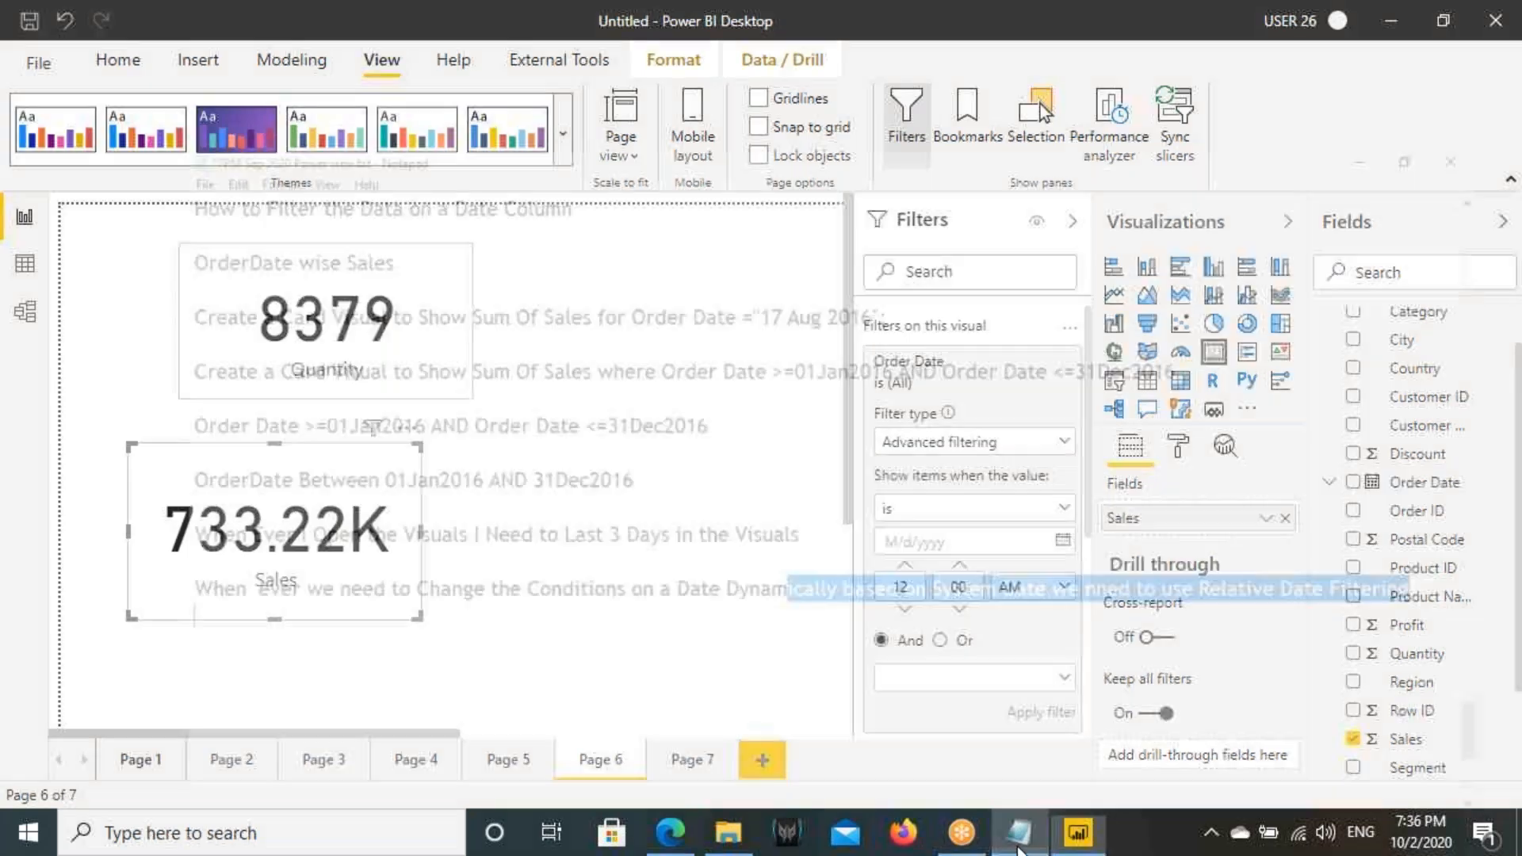
click(1459, 516)
key(Return)
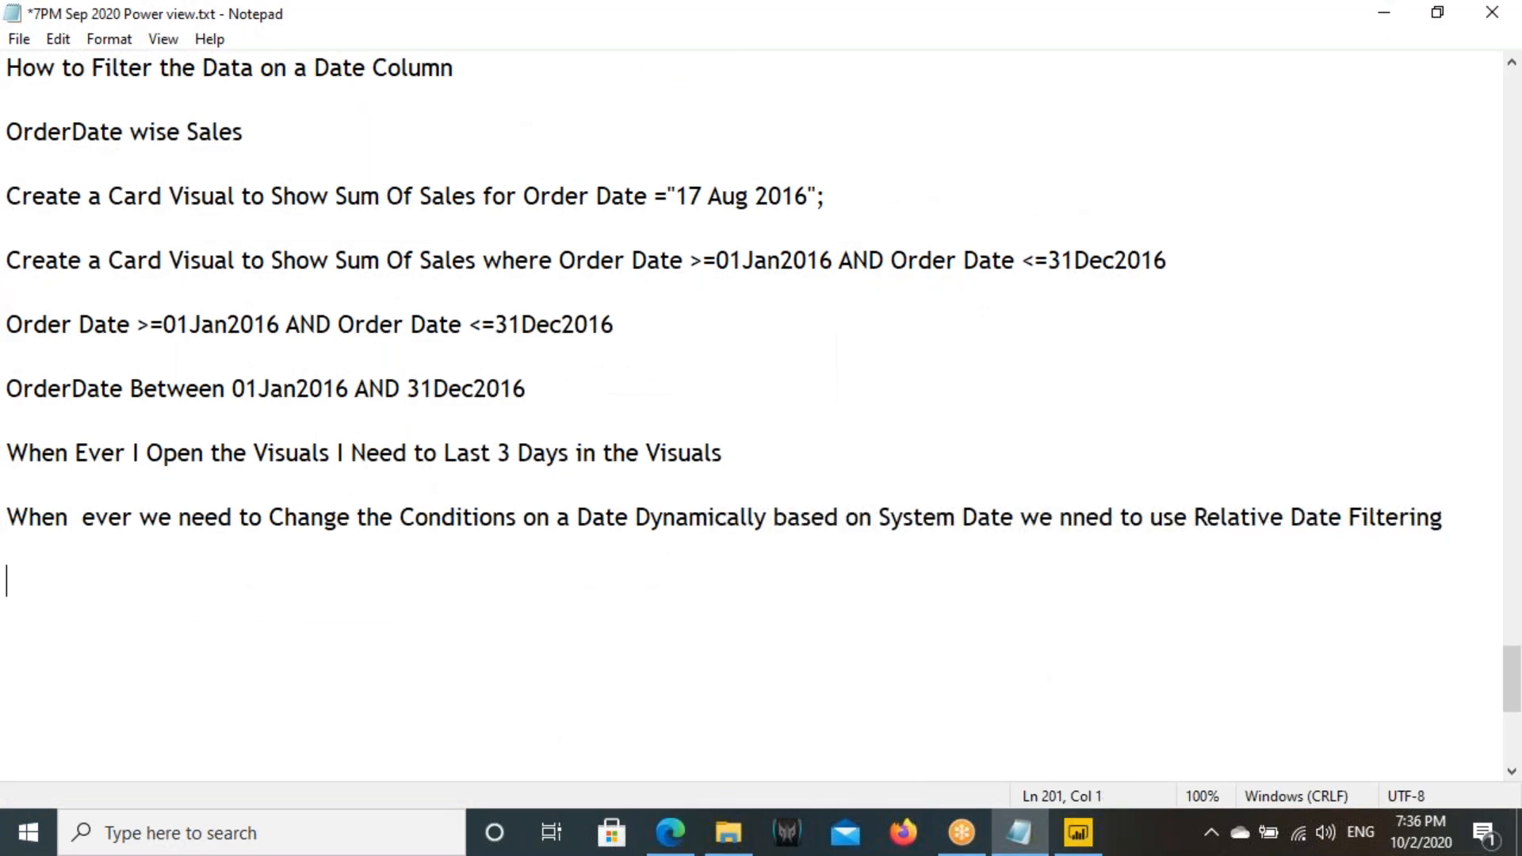
text(Show Me )
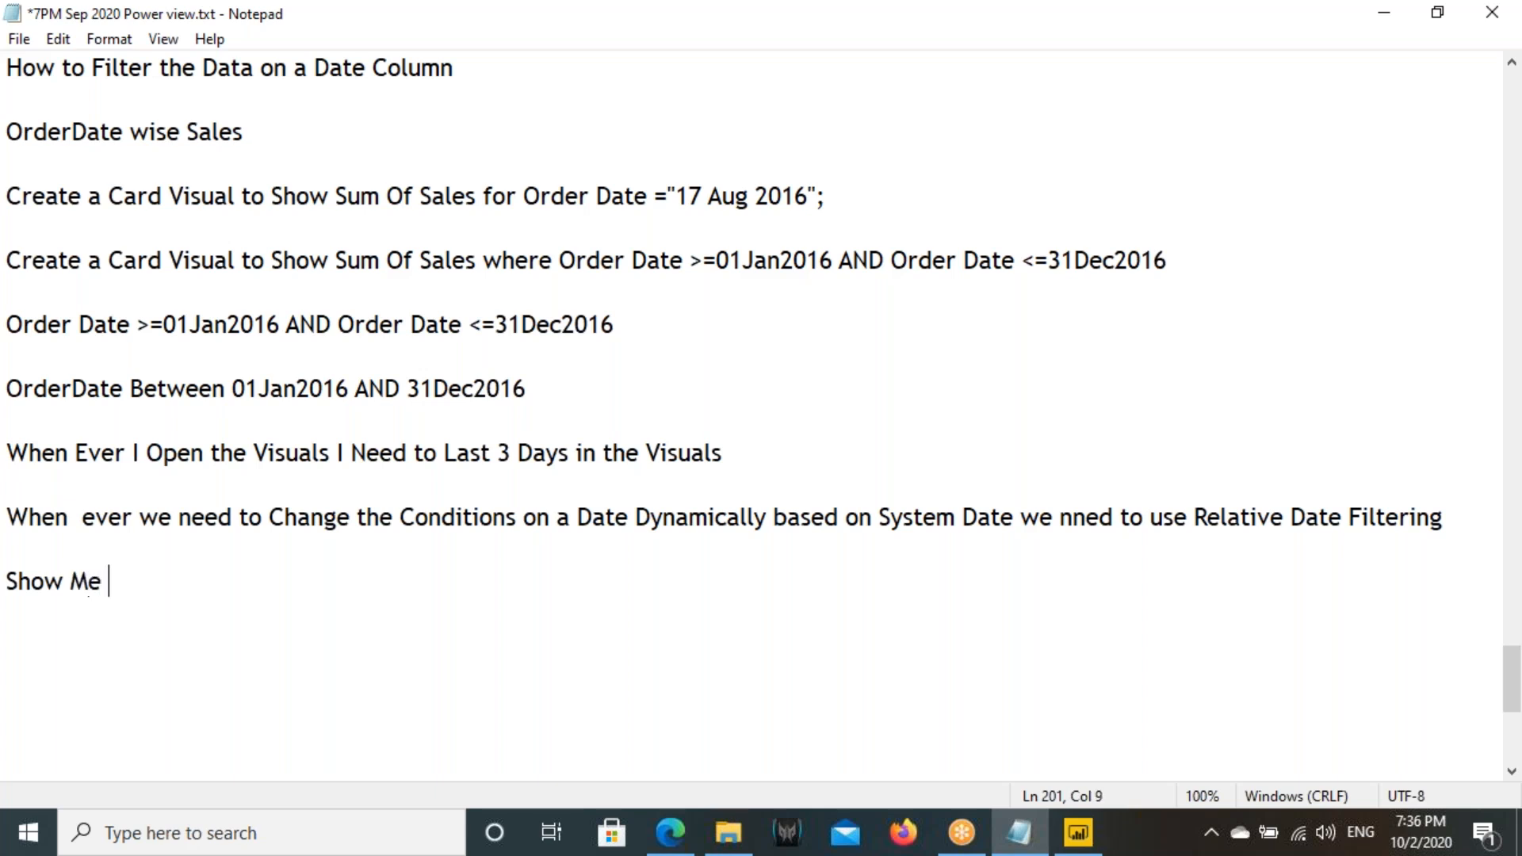
text(Last 2 Hous)
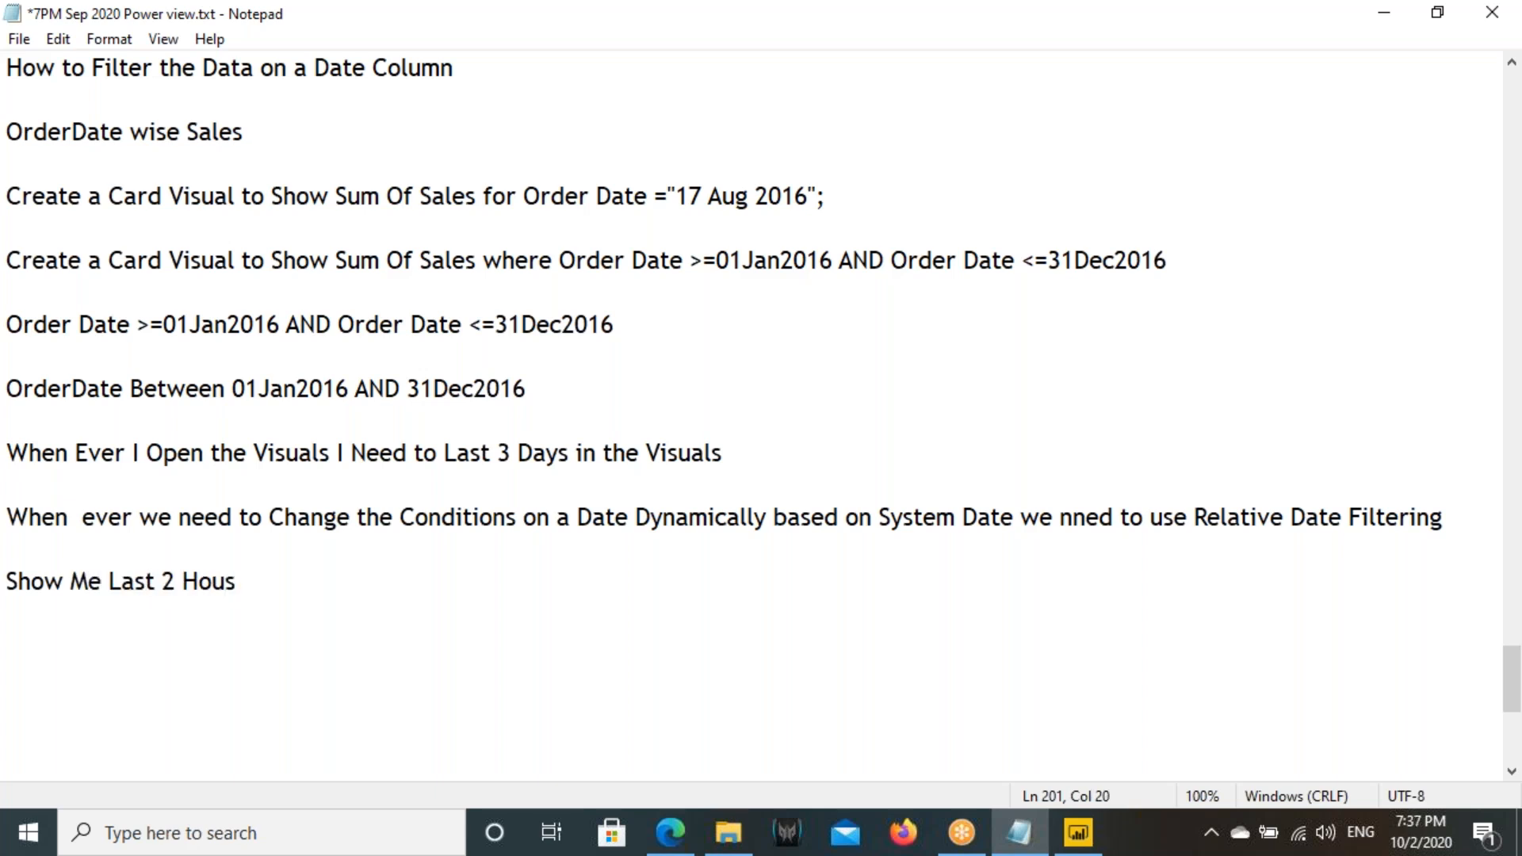
key(BackSpace)
text(rs wha)
text(t is the Sale s)
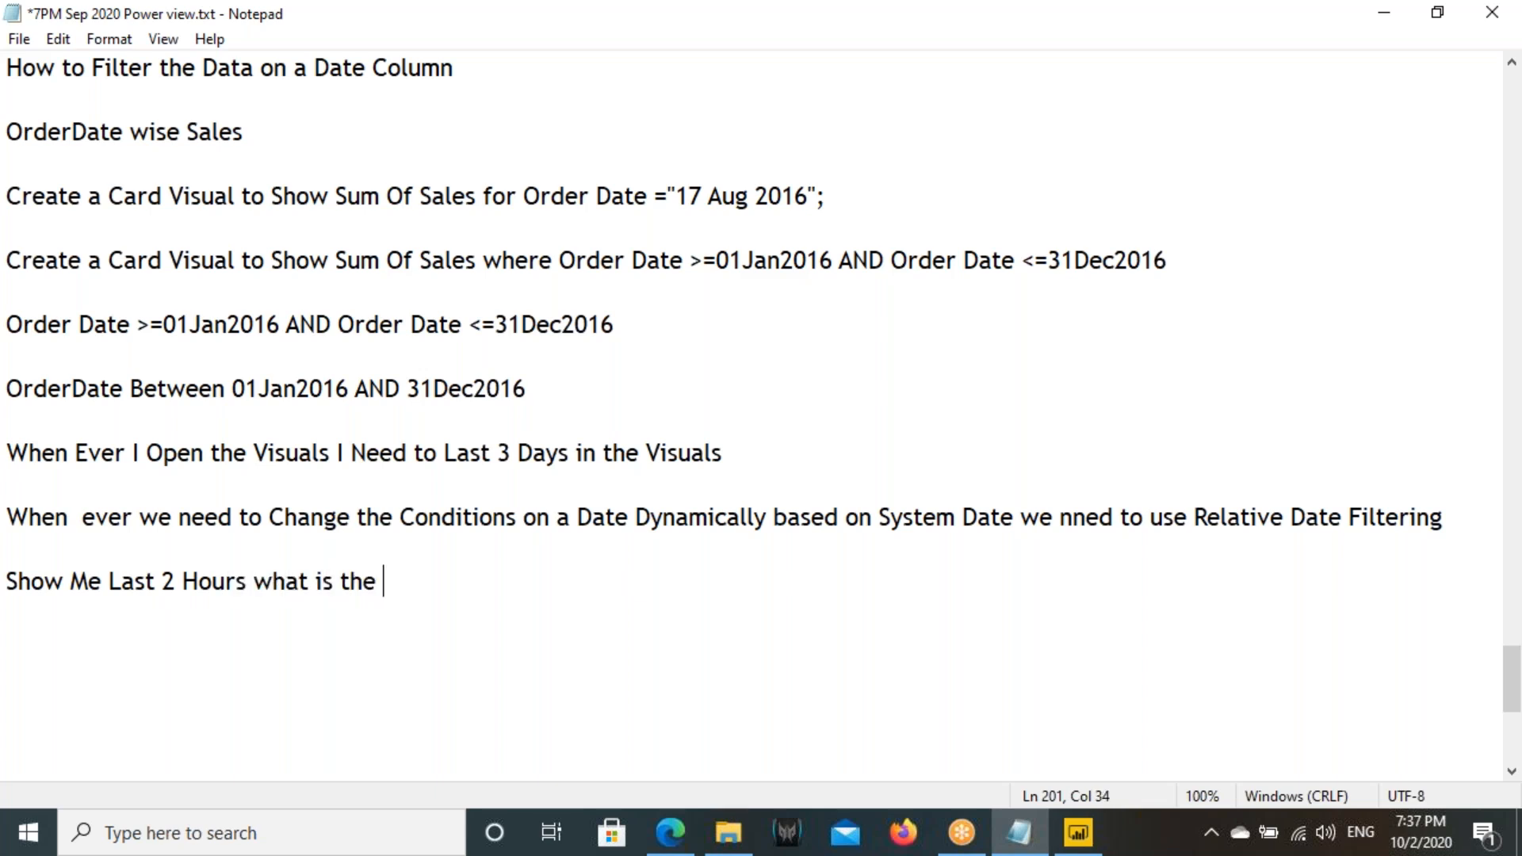
key(BackSpace)
key(BackSpace)
text(s we made)
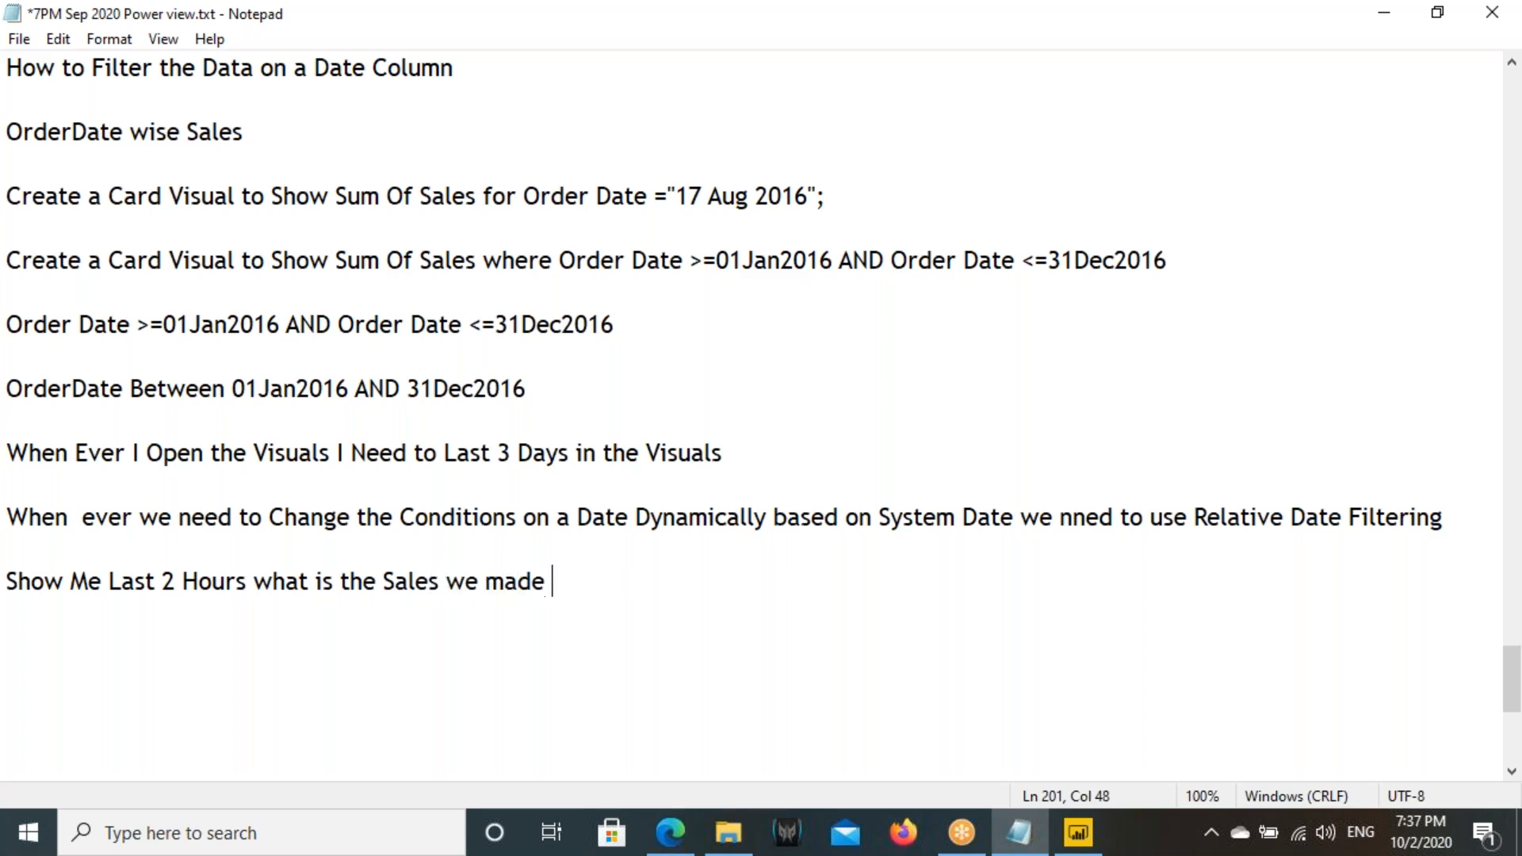
click(1400, 827)
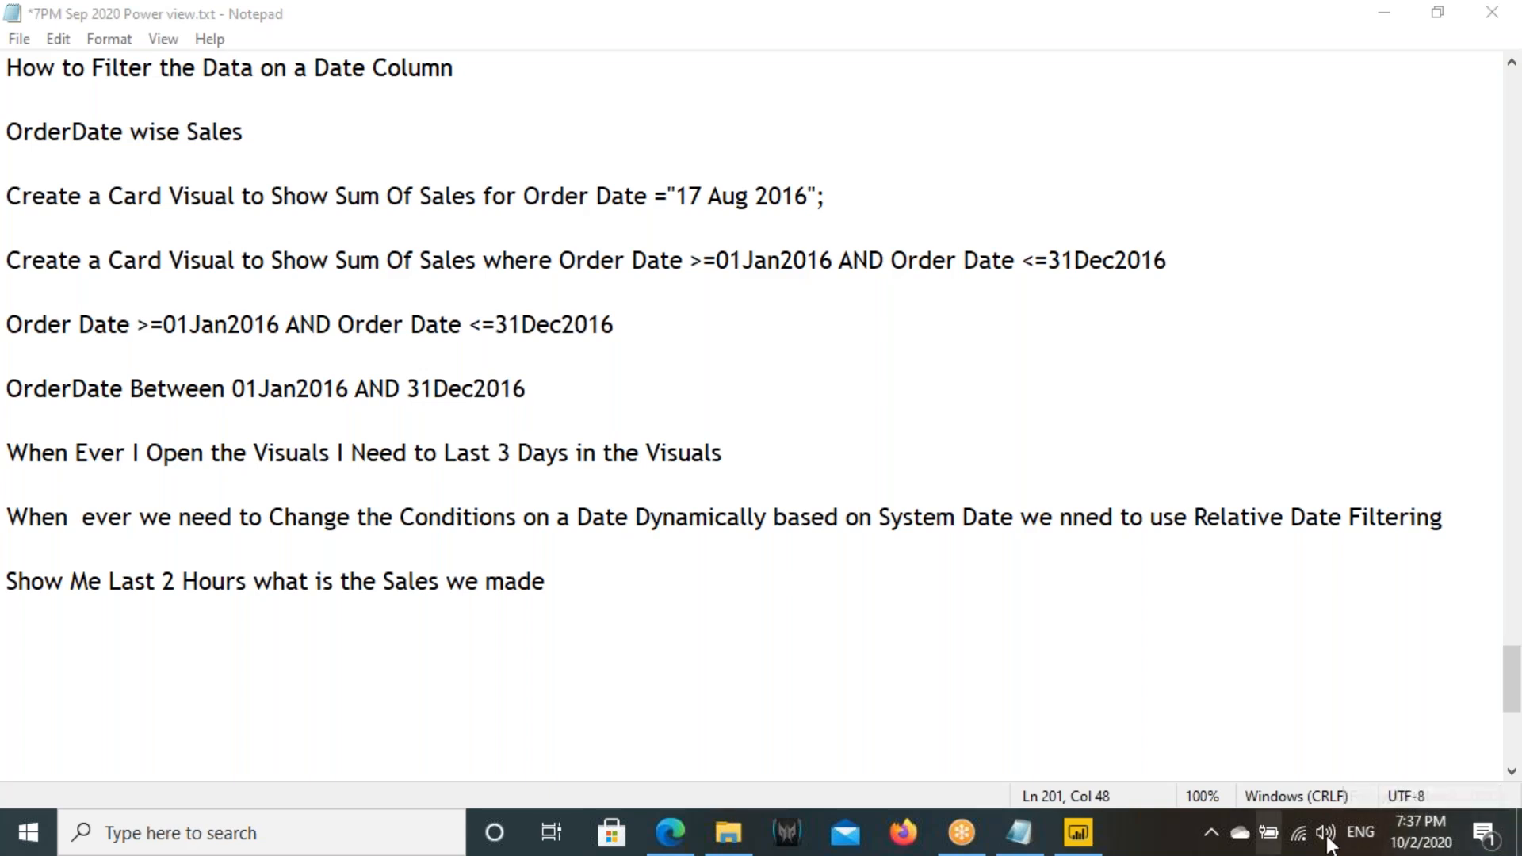
click(433, 583)
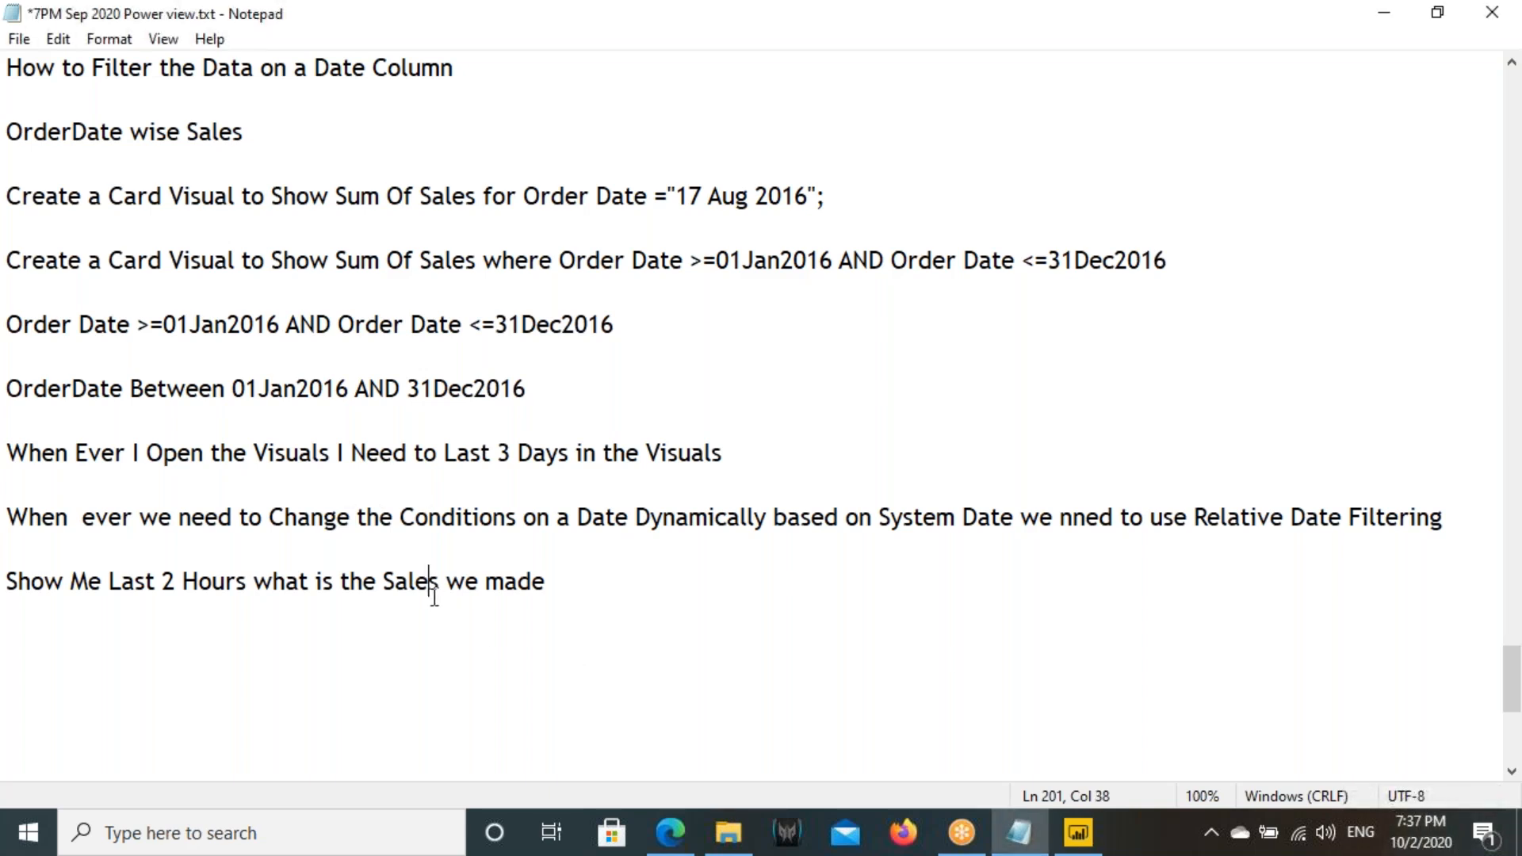
- Return to Power BI, go to Page 7 and select the Profit card
click(1078, 832)
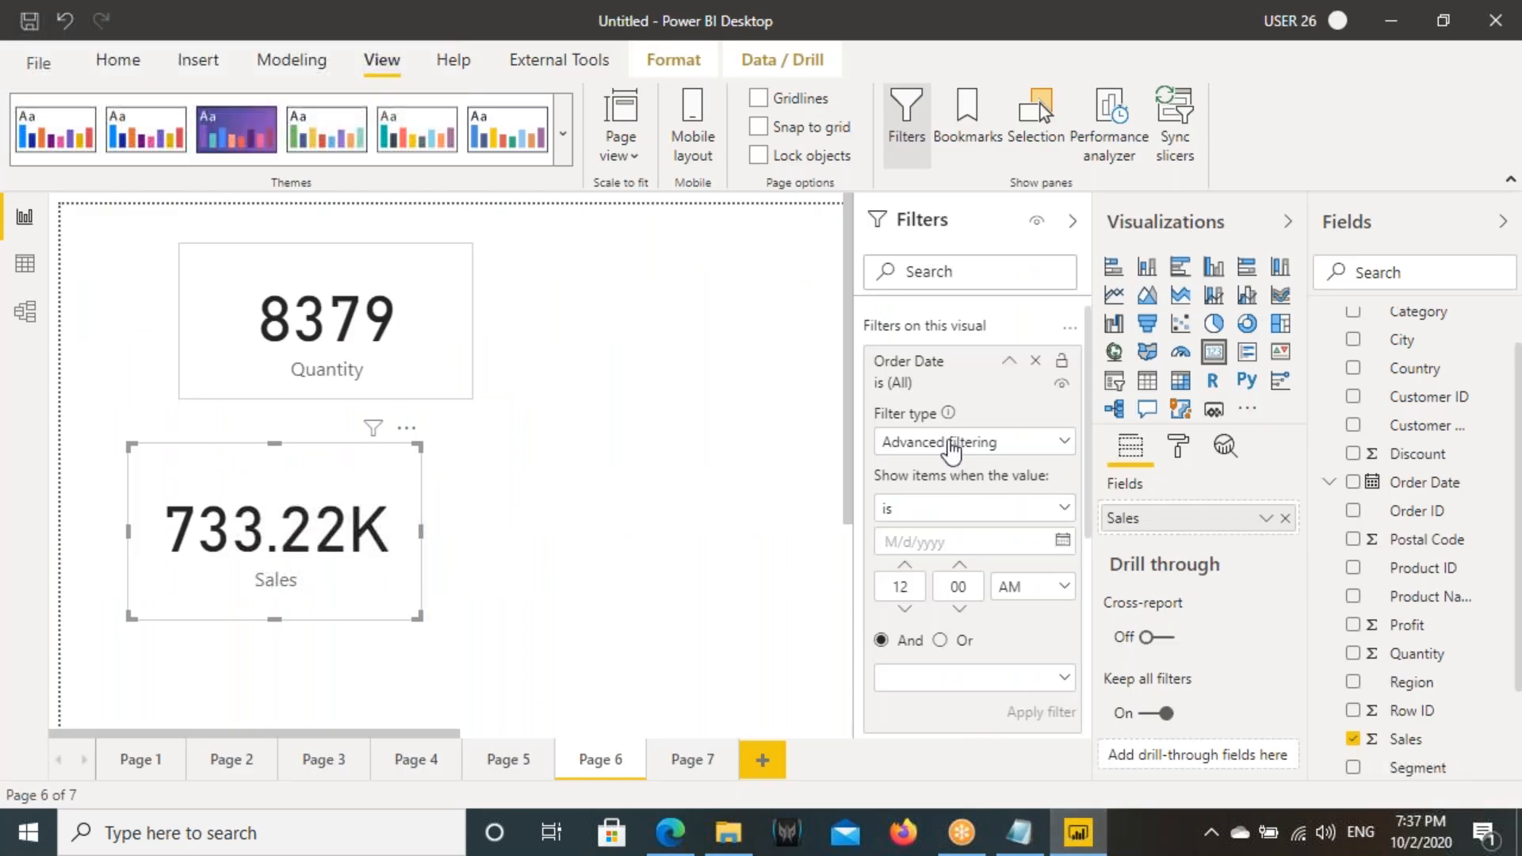
click(701, 761)
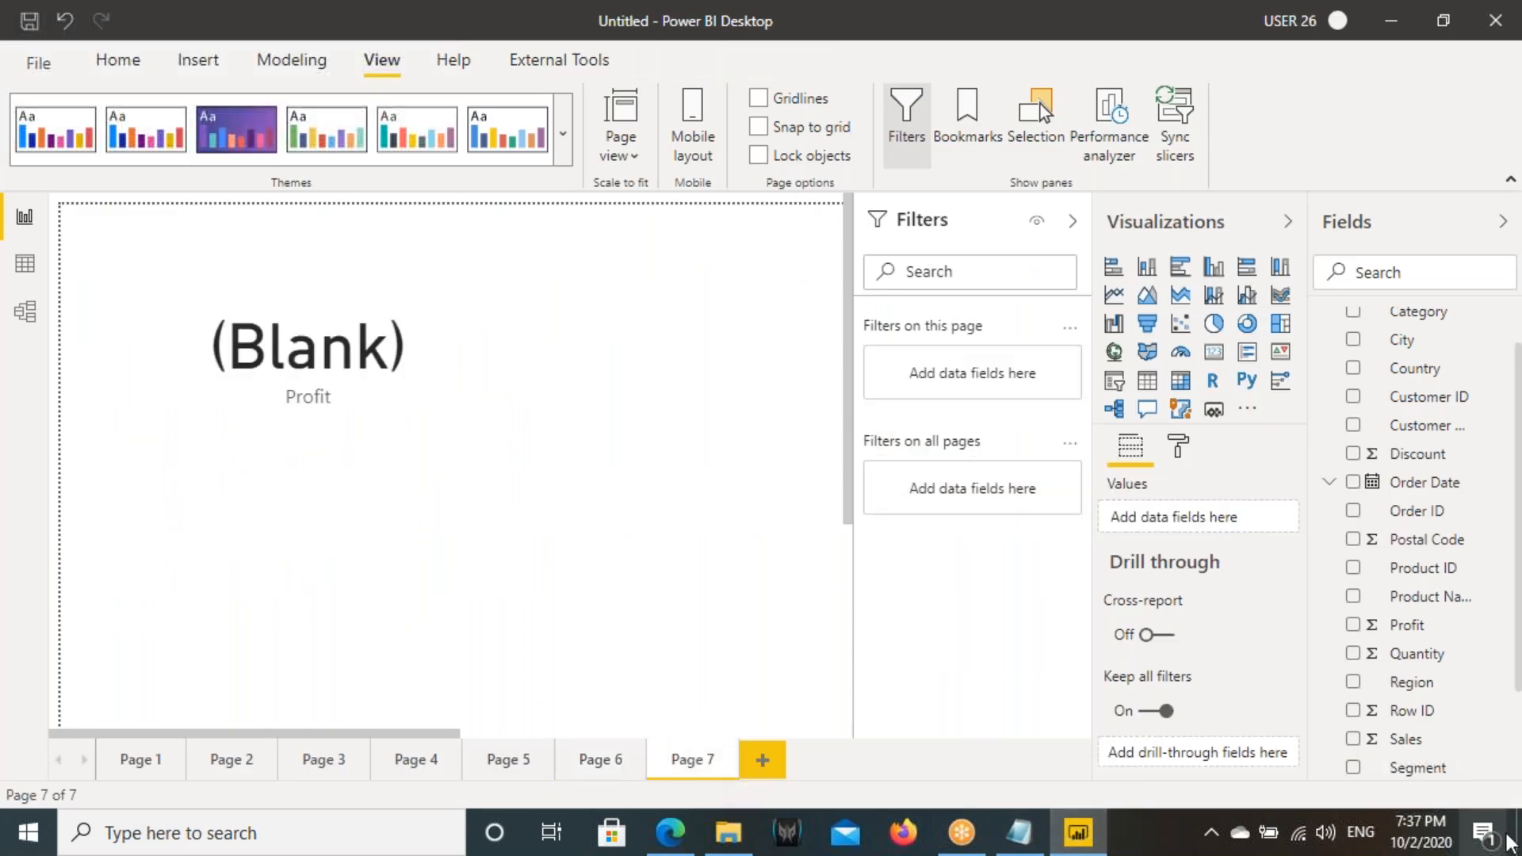
click(387, 394)
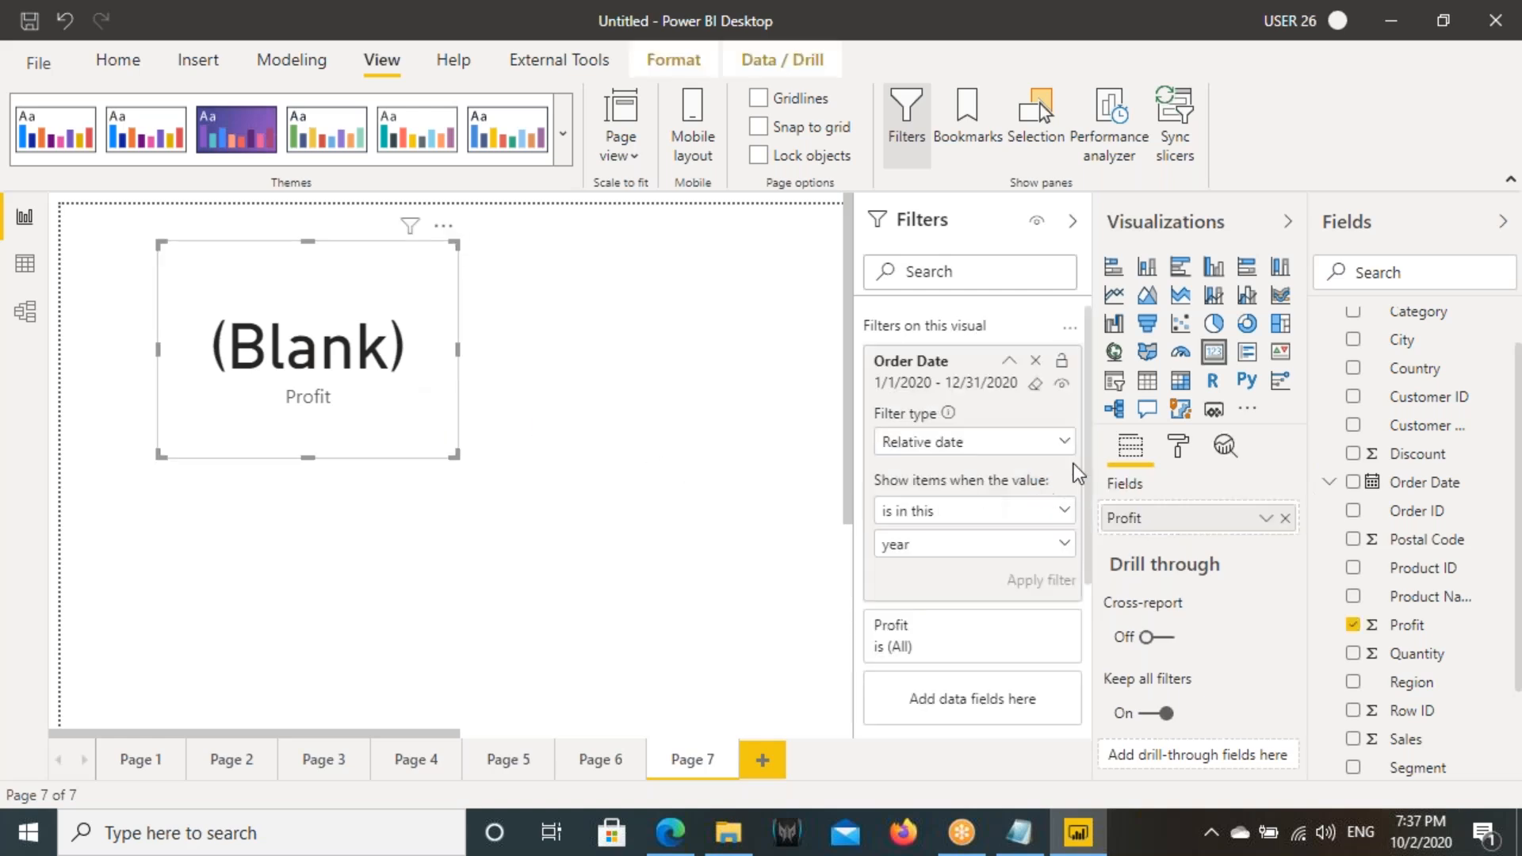
- Try a Relative time filter on the Profit card's Order Date with the condition "is in the last" 2 hours
click(968, 450)
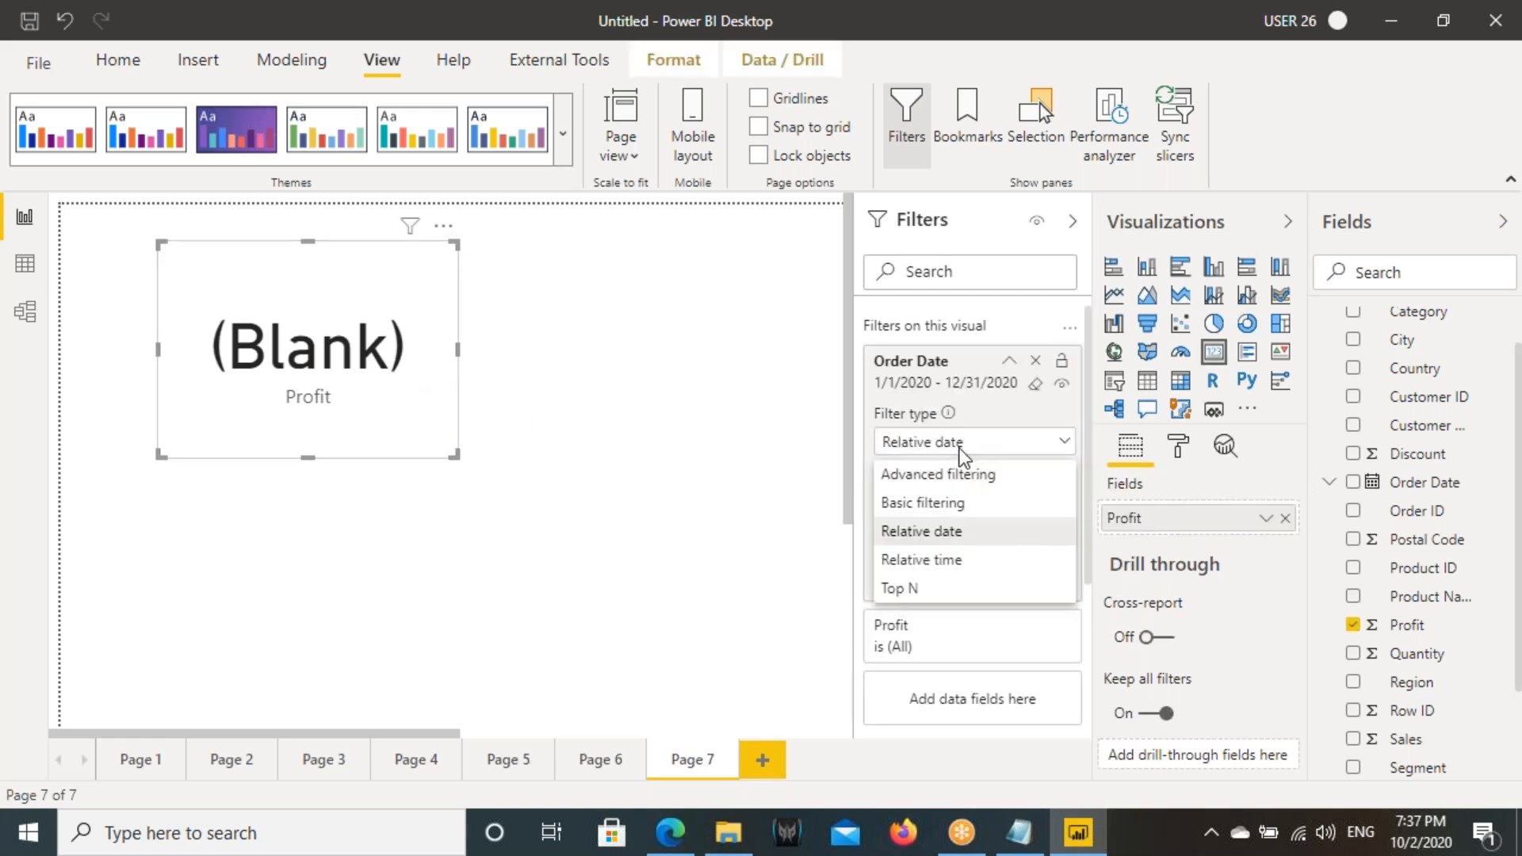
click(916, 567)
click(909, 516)
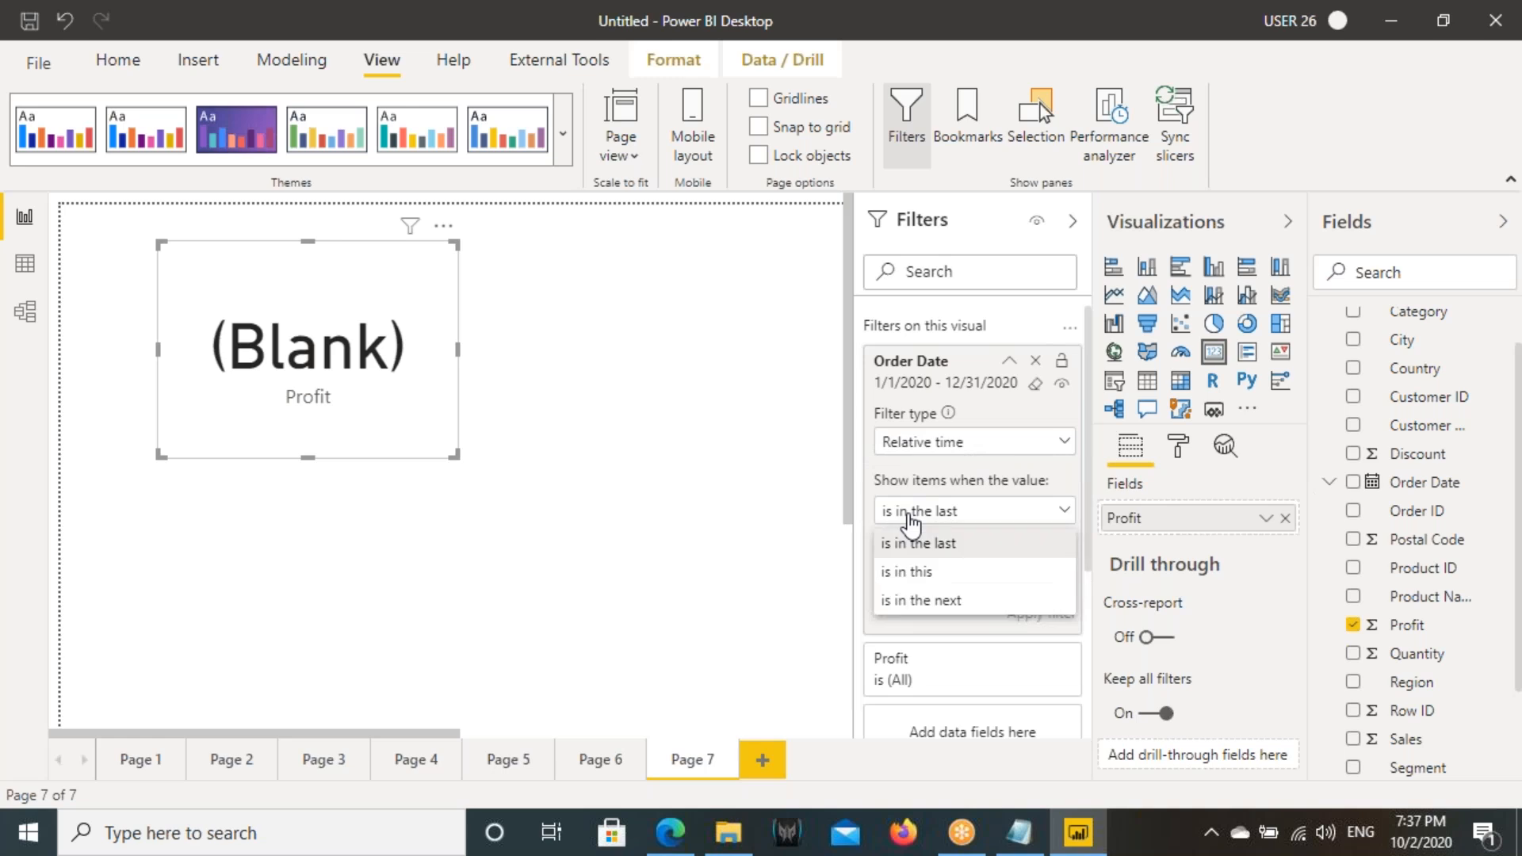
click(919, 543)
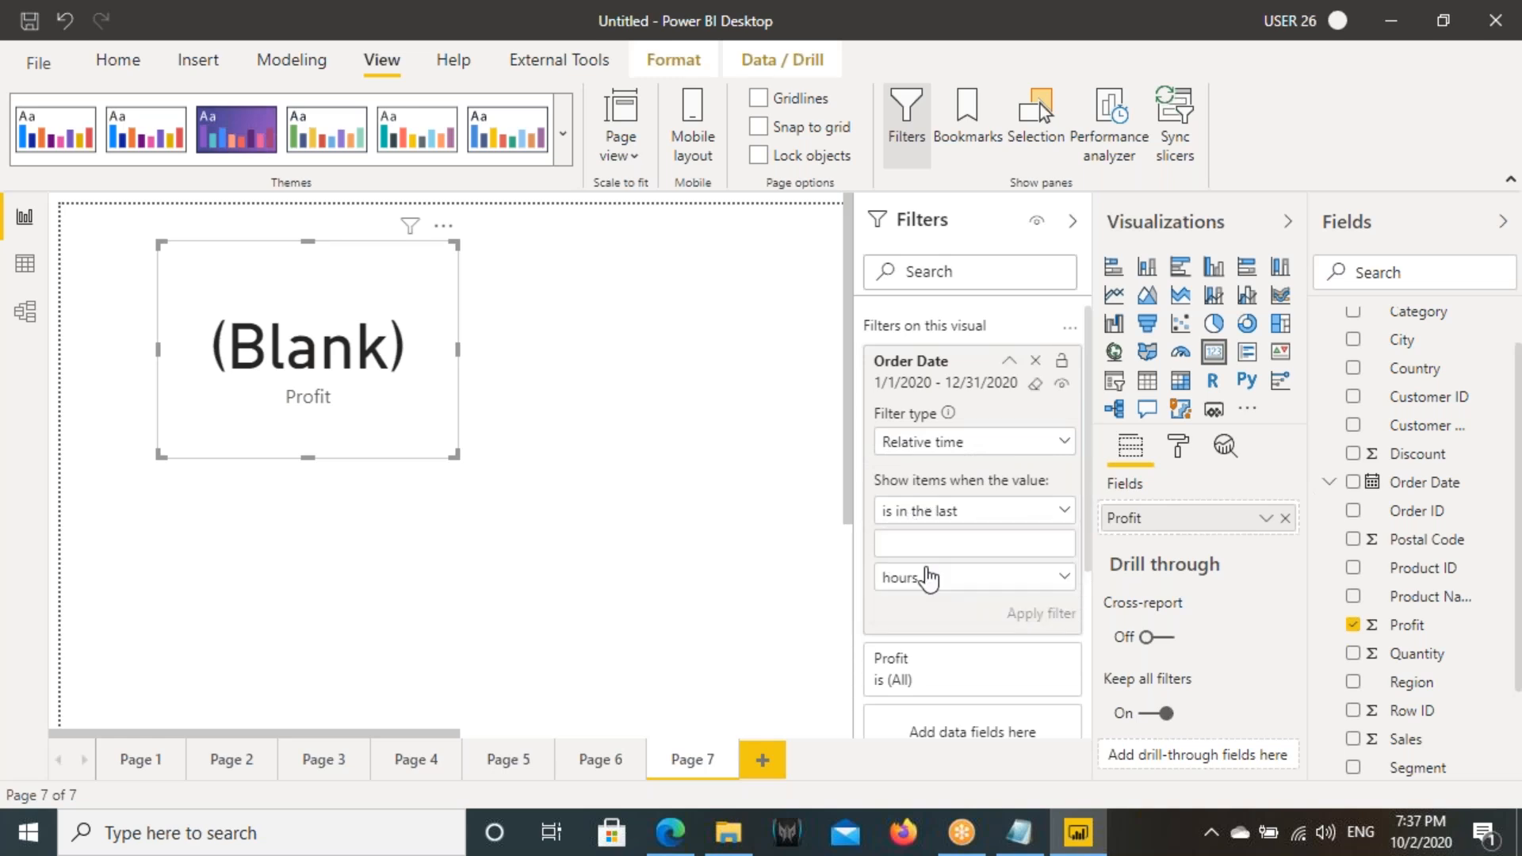
click(935, 545)
text(2)
click(928, 579)
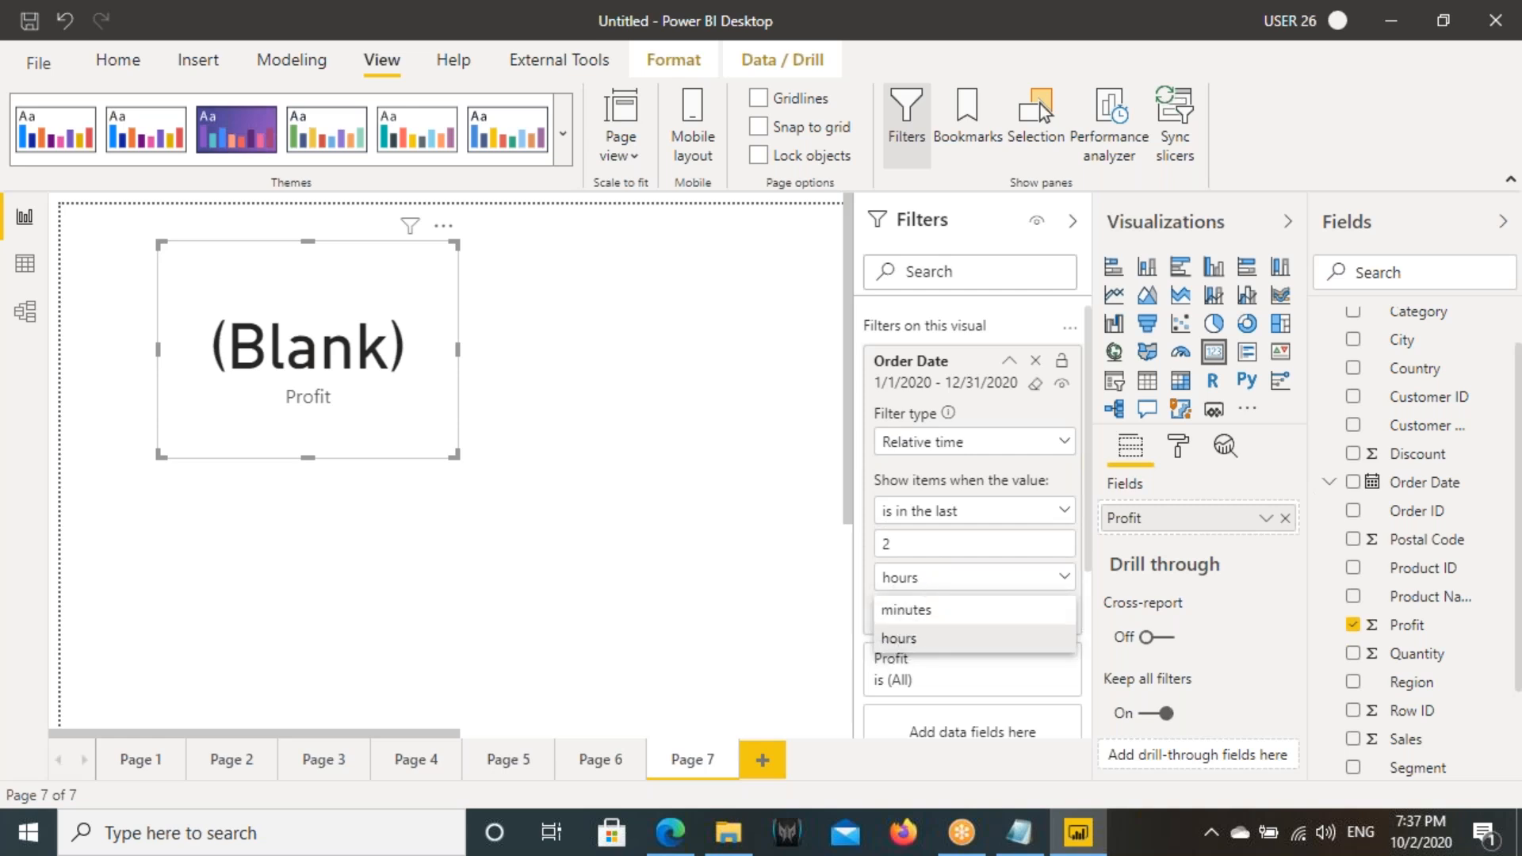
click(326, 396)
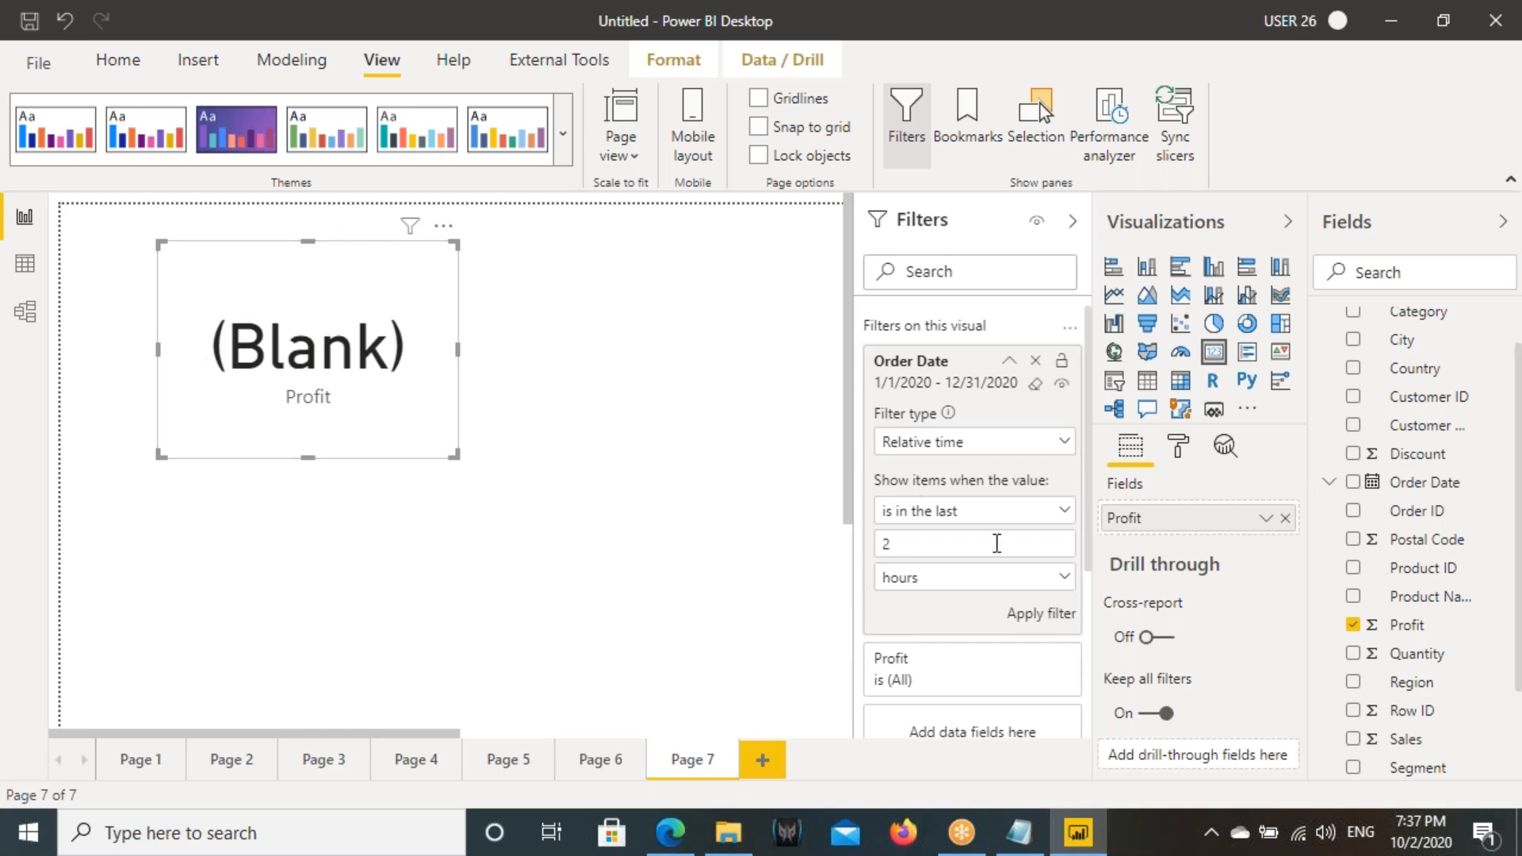
- Switch the Profit card's Order Date filter type back to Relative date and review the other filter types
click(965, 511)
click(955, 448)
click(955, 447)
click(912, 530)
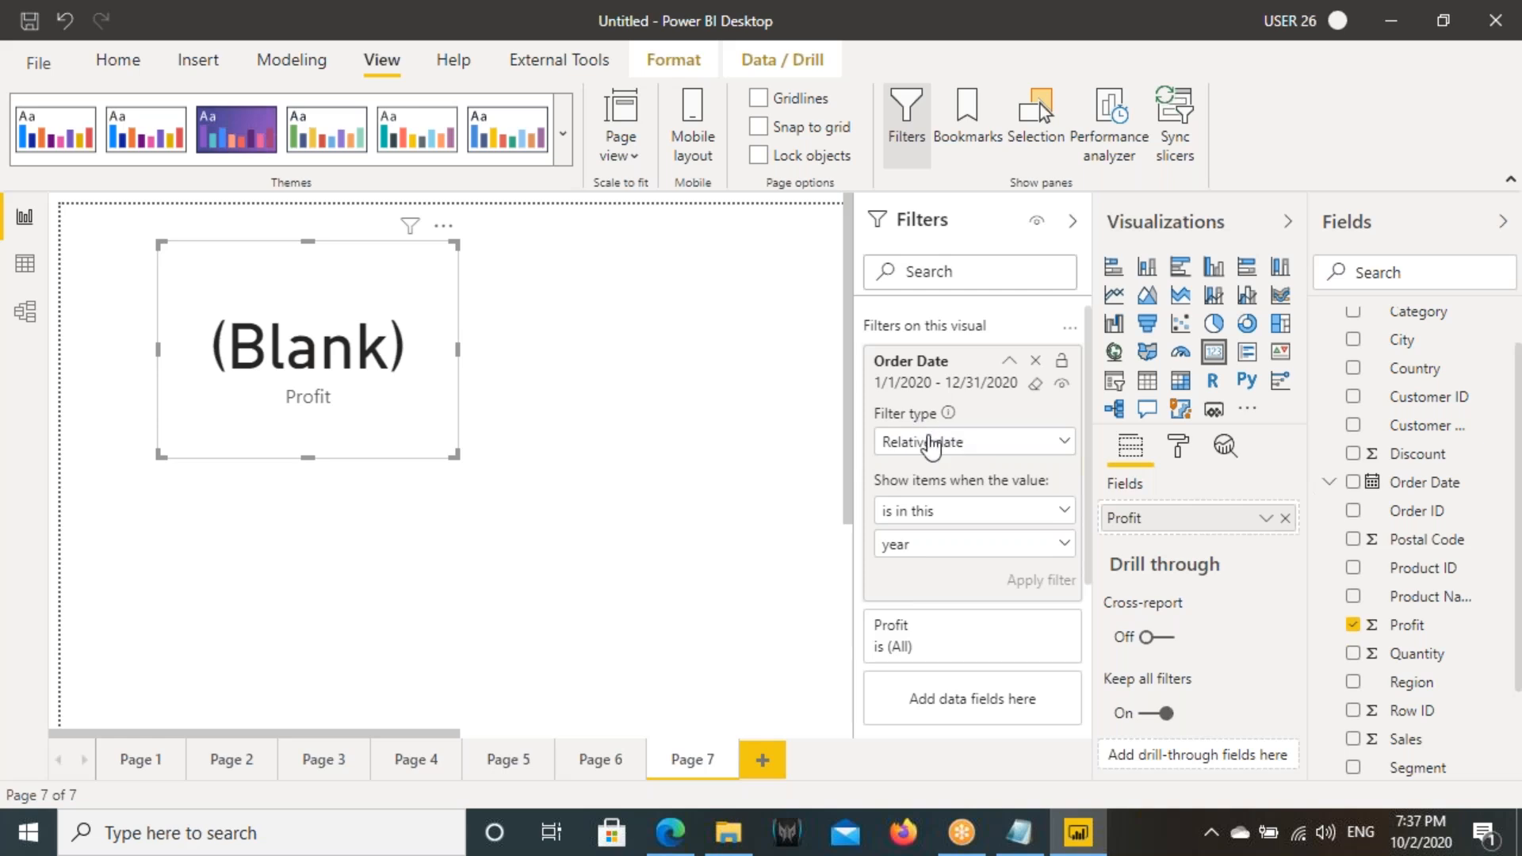
click(928, 442)
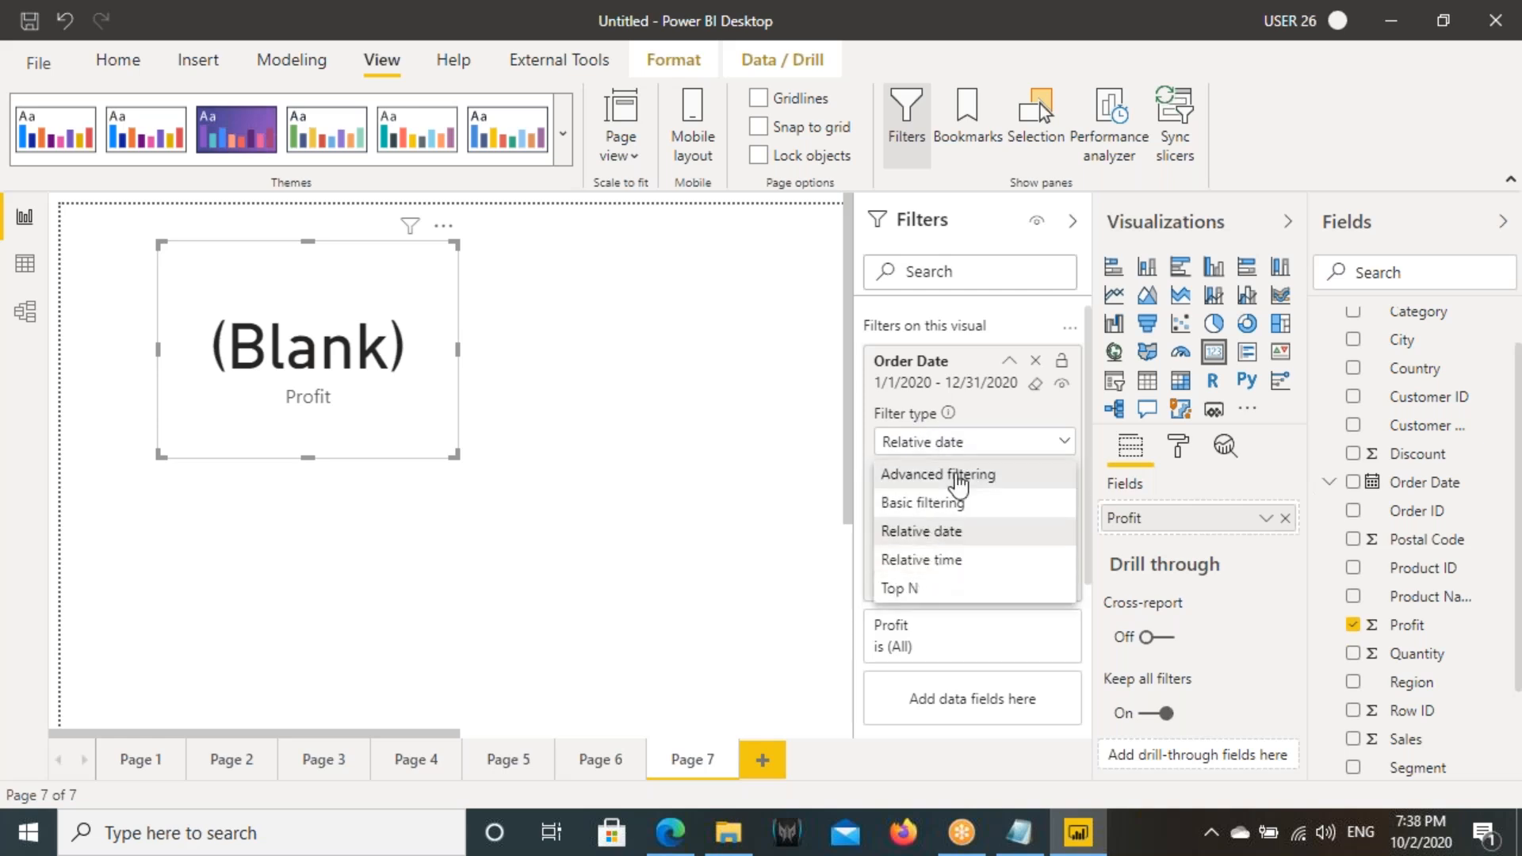
click(523, 428)
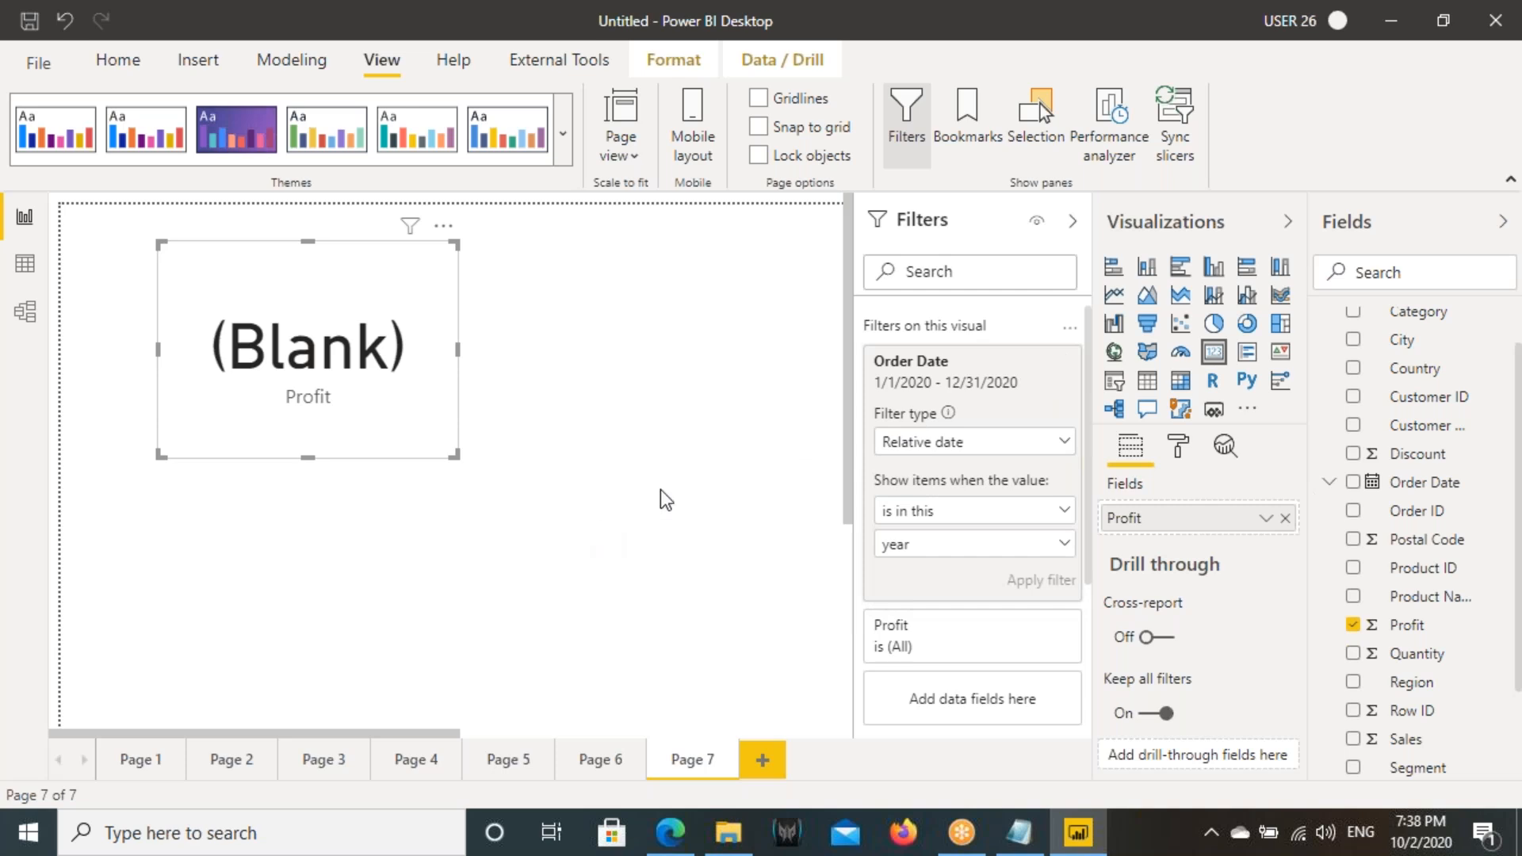
- Switch to Notepad and add a dashed separator line below the note about the last 2 hours of sales
click(1019, 833)
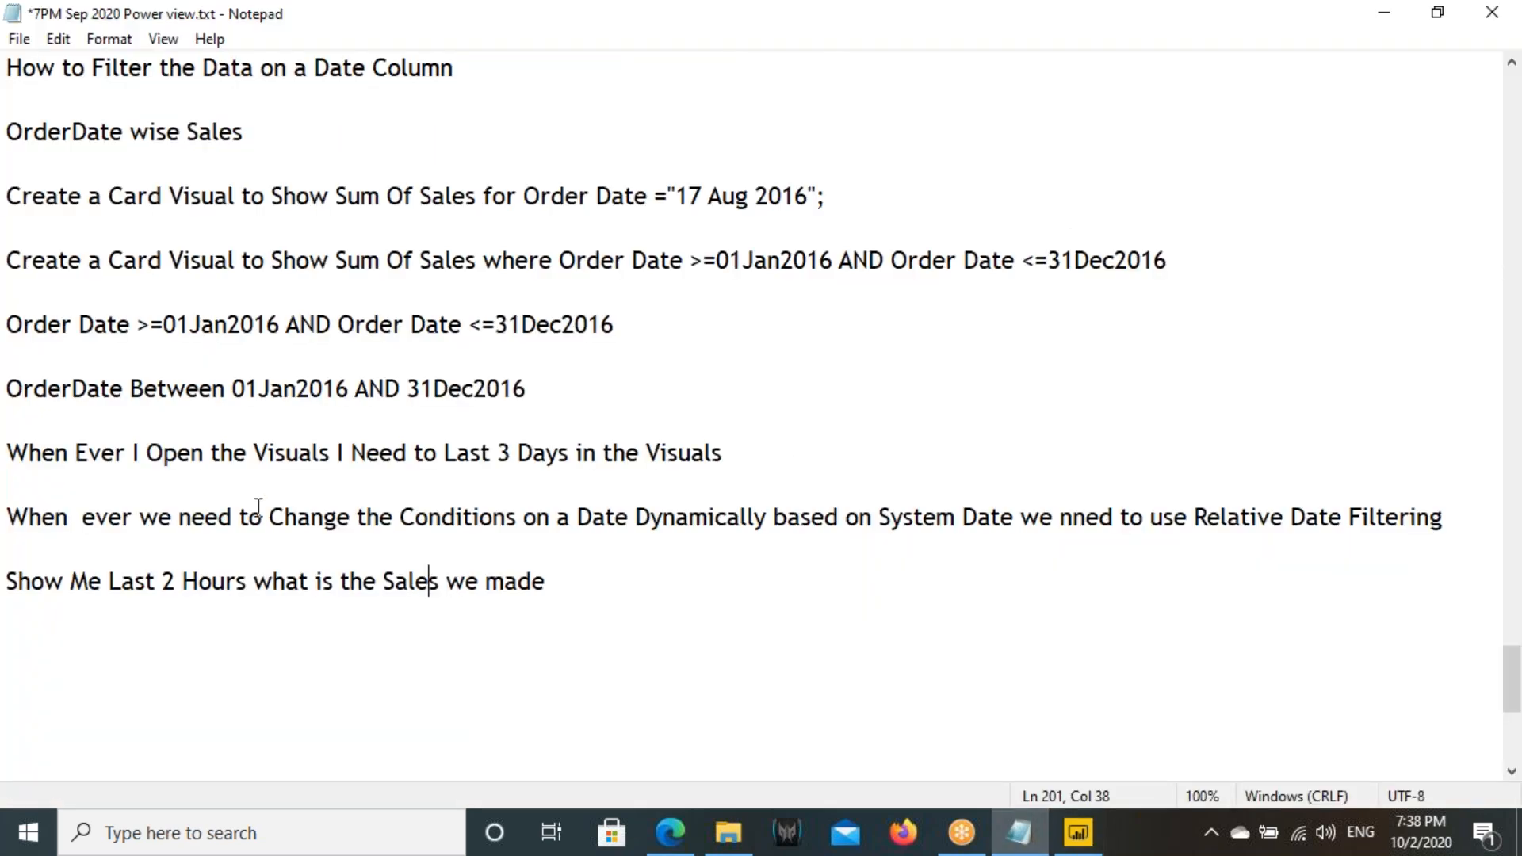
click(34, 324)
key(shift+End)
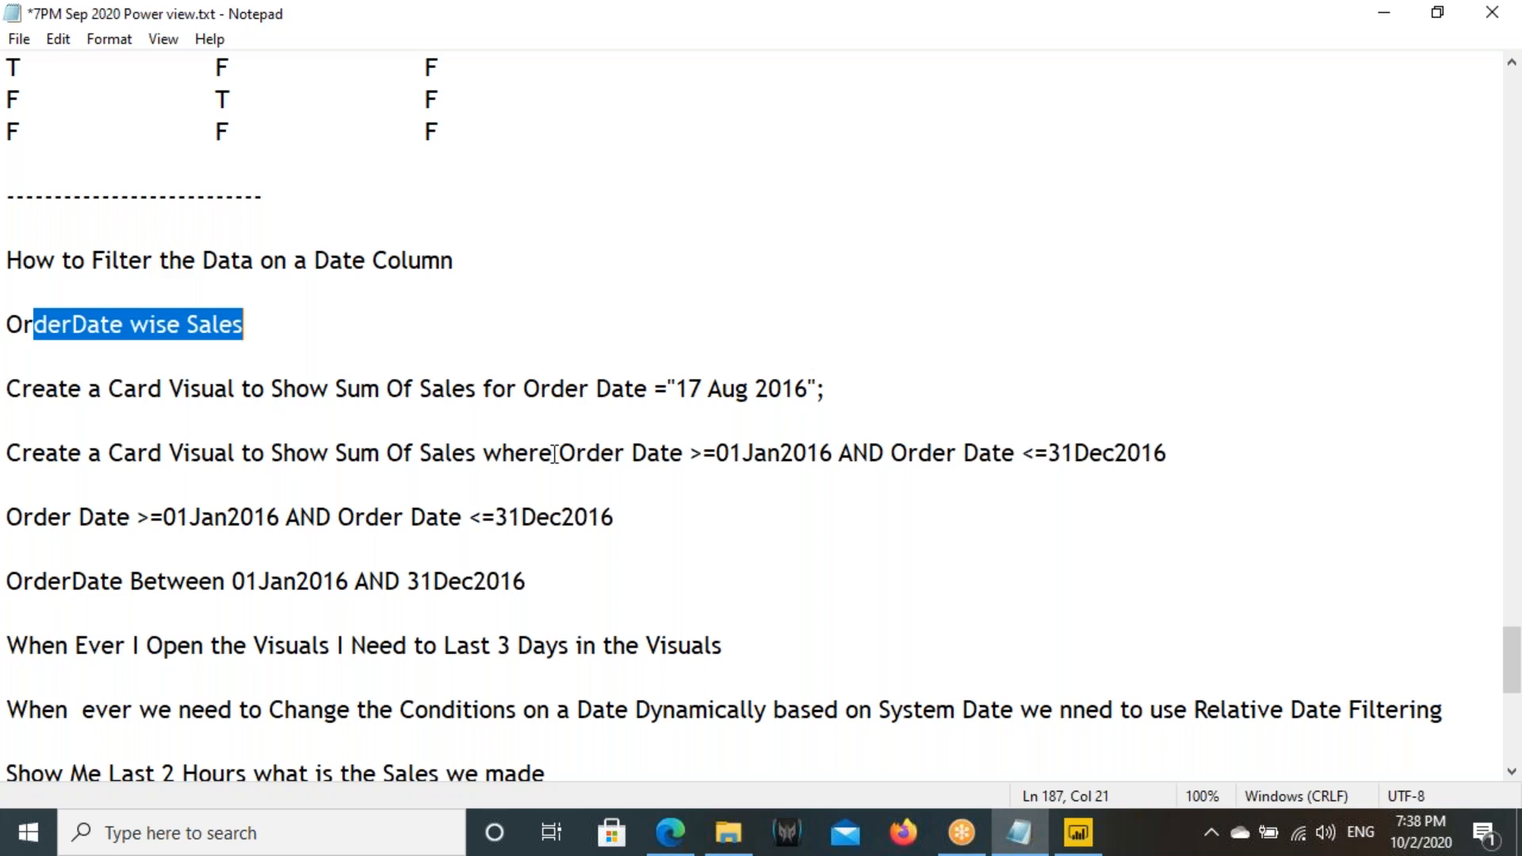
scroll(790, 519, down, 3)
click(578, 513)
key(Return)
key(Return)
text(------------------------------------------------------------)
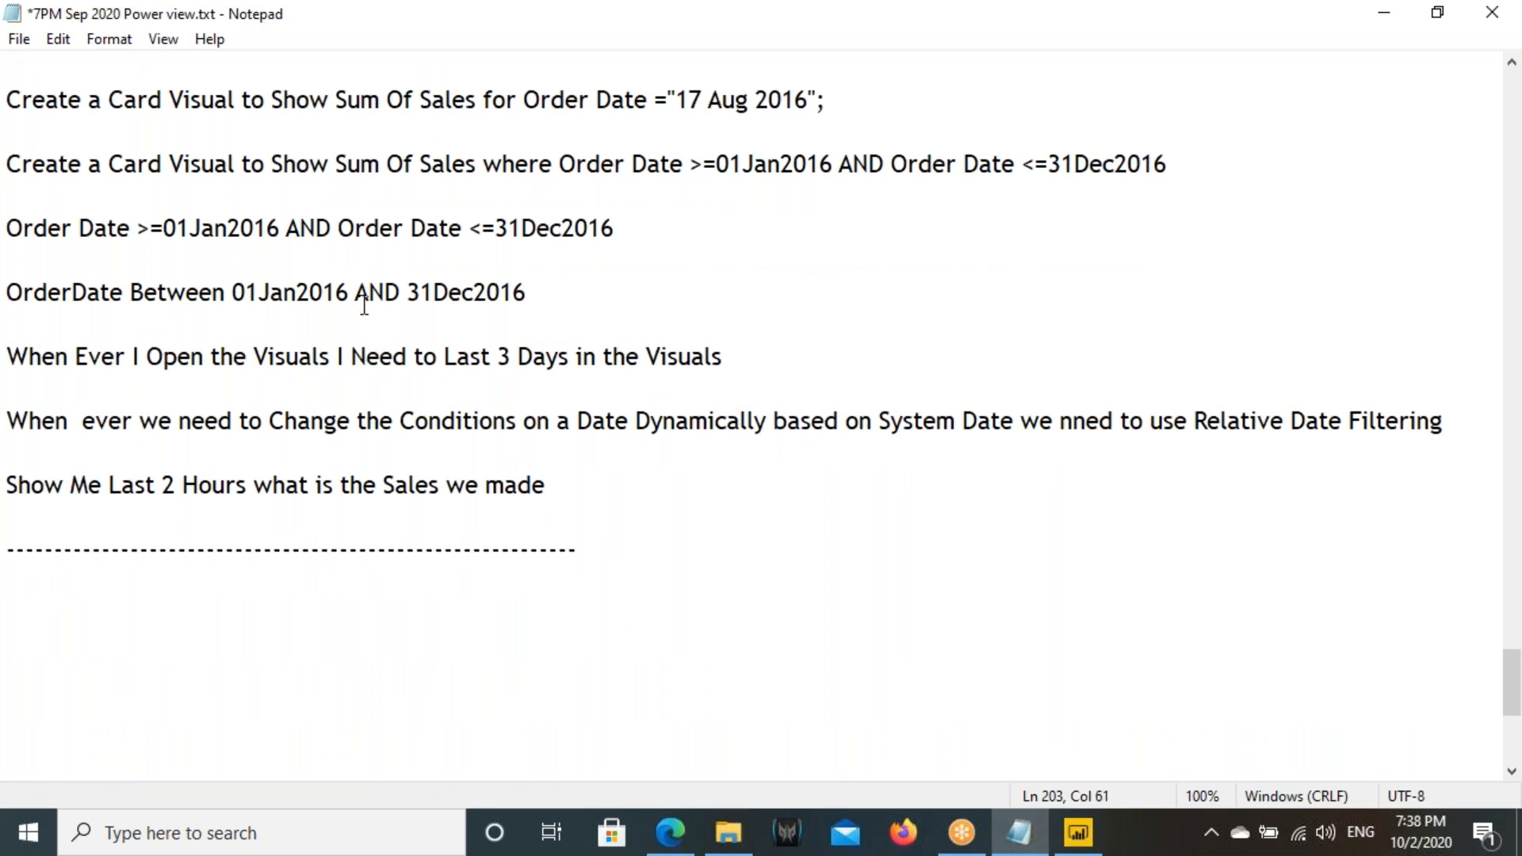
- Review the Filter Sub Types section of the notes and highlight the list from Basic Filtering to Relative Time Filtering
scroll(364, 305, up, 15)
scroll(246, 404, up, 10)
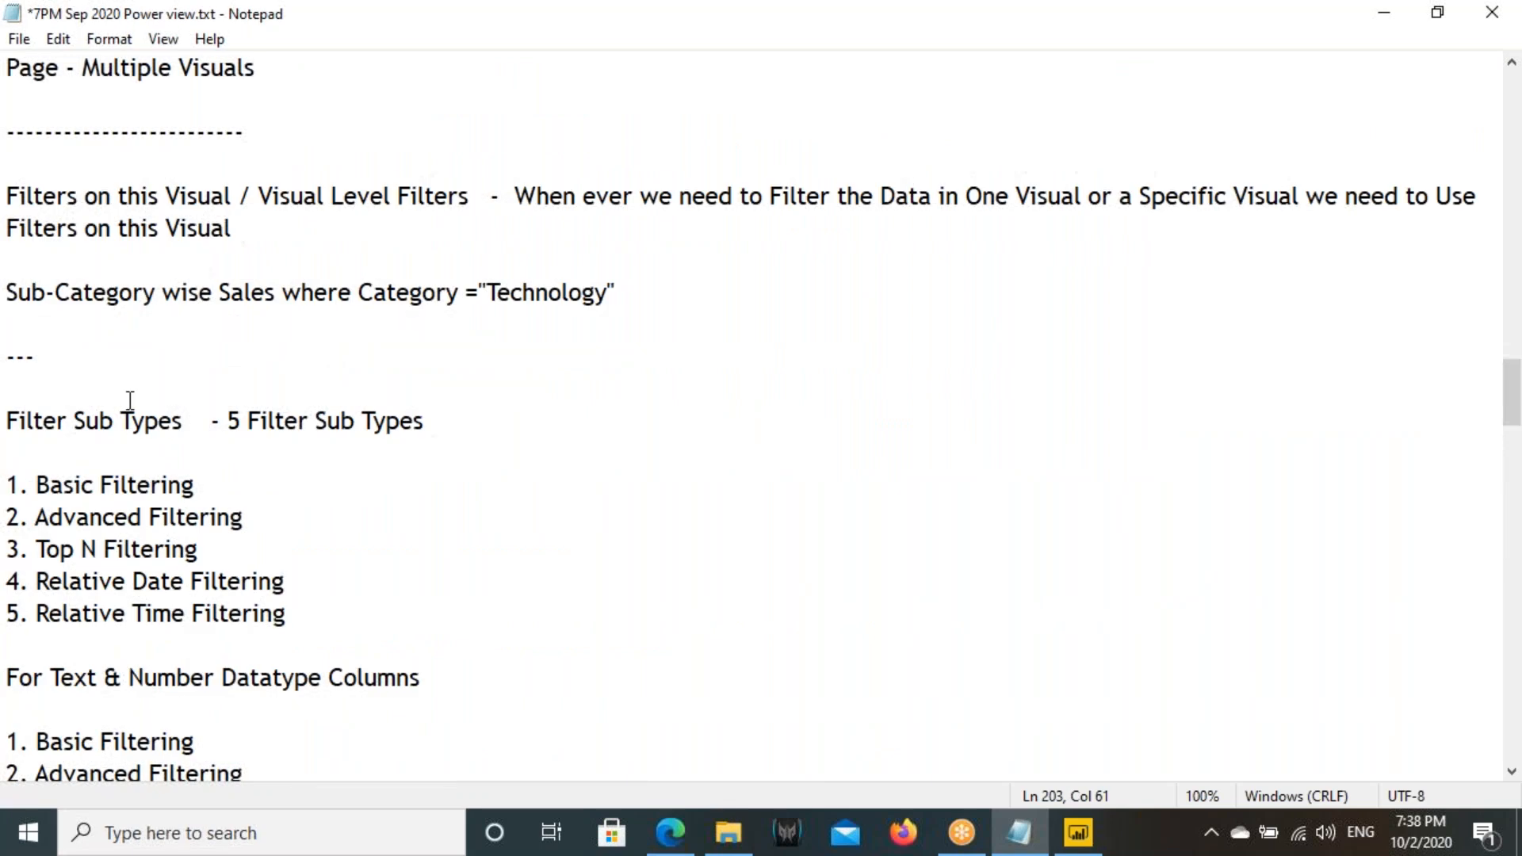
scroll(130, 400, down, 1)
scroll(64, 436, up, 5)
drag(8, 228, 282, 322)
scroll(306, 312, down, 6)
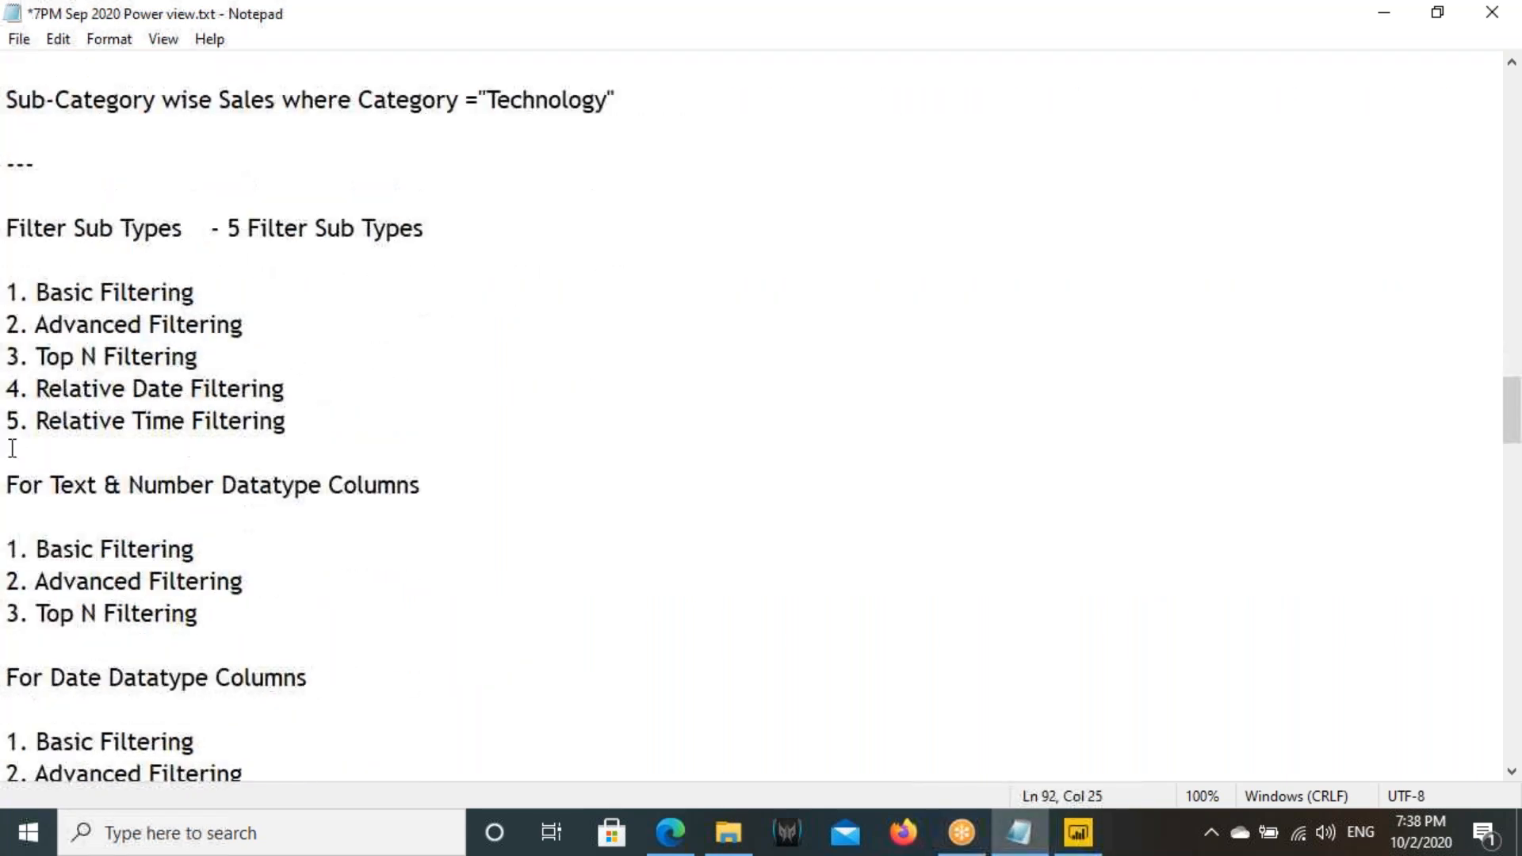
drag(9, 300, 303, 426)
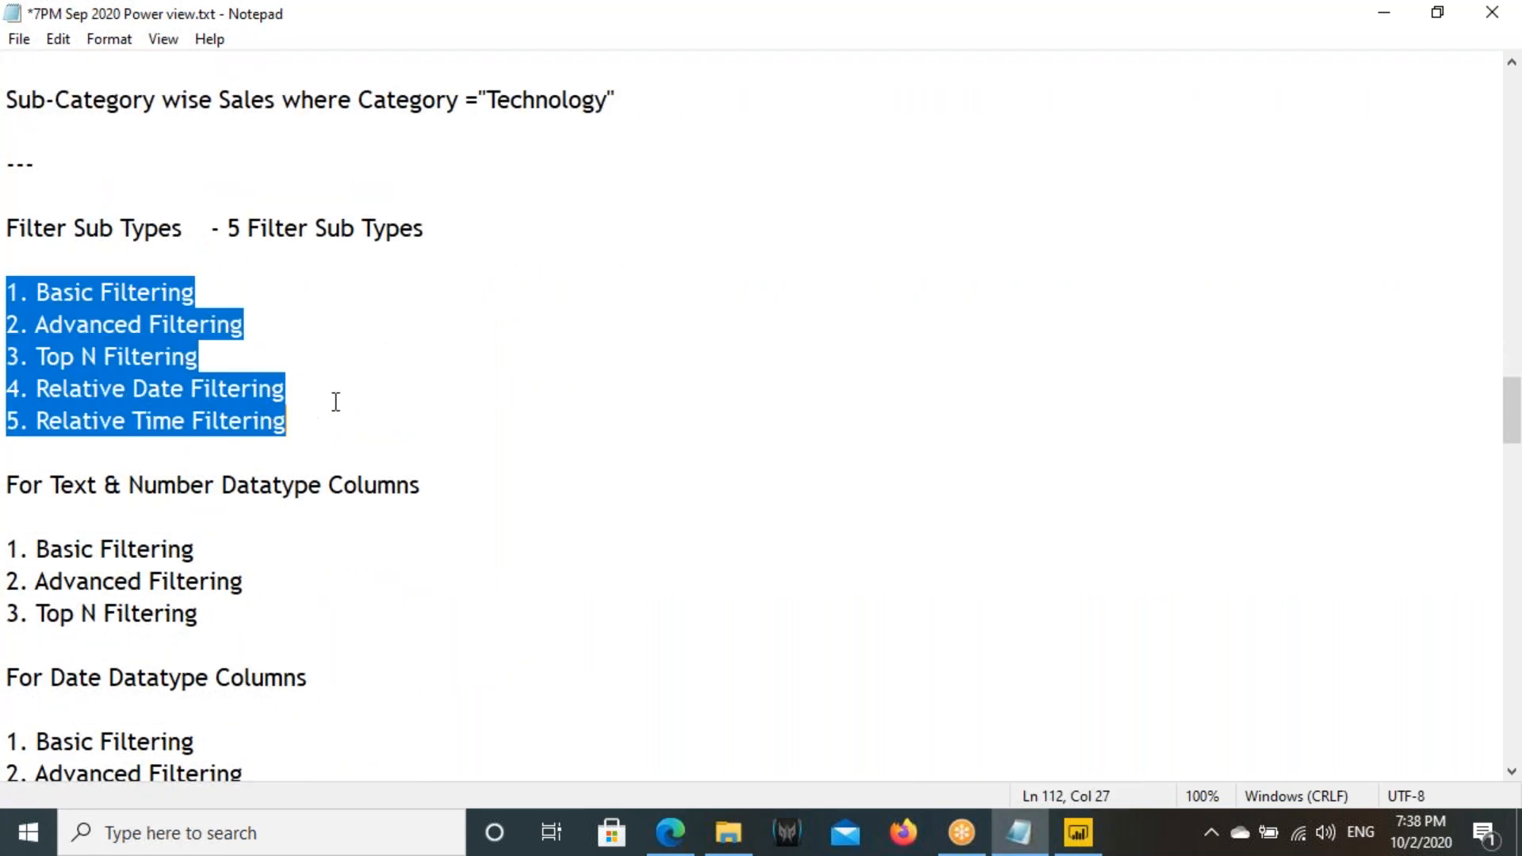
- Review the notes' lists of filter sub types for text, number and date datatype columns, highlighting each list
drag(12, 292, 21, 294)
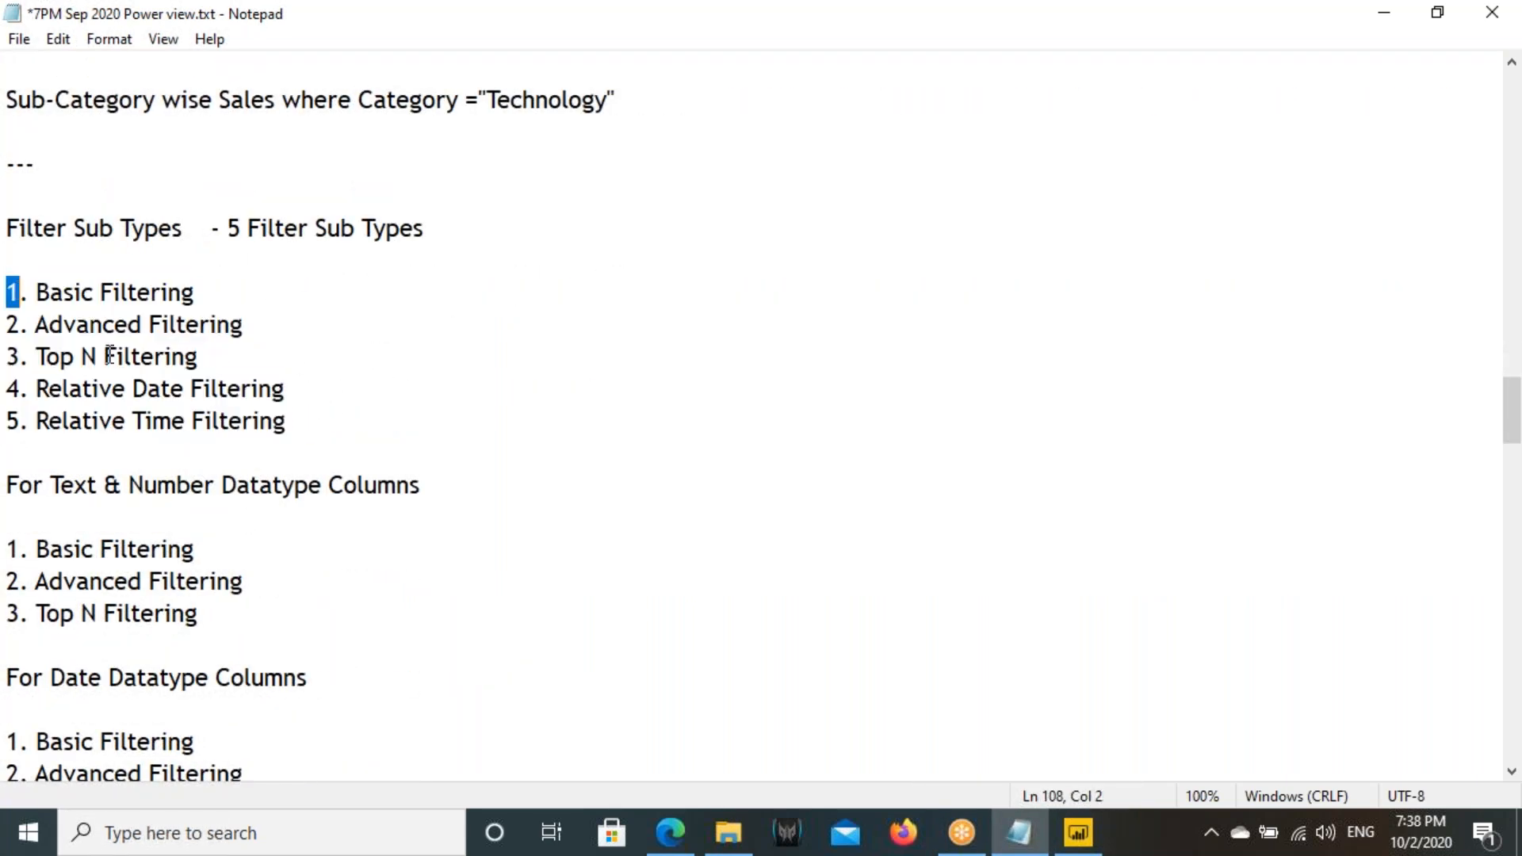
drag(49, 485, 208, 488)
drag(11, 549, 200, 616)
scroll(121, 433, down, 3)
click(56, 392)
drag(56, 393, 325, 583)
drag(9, 456, 303, 574)
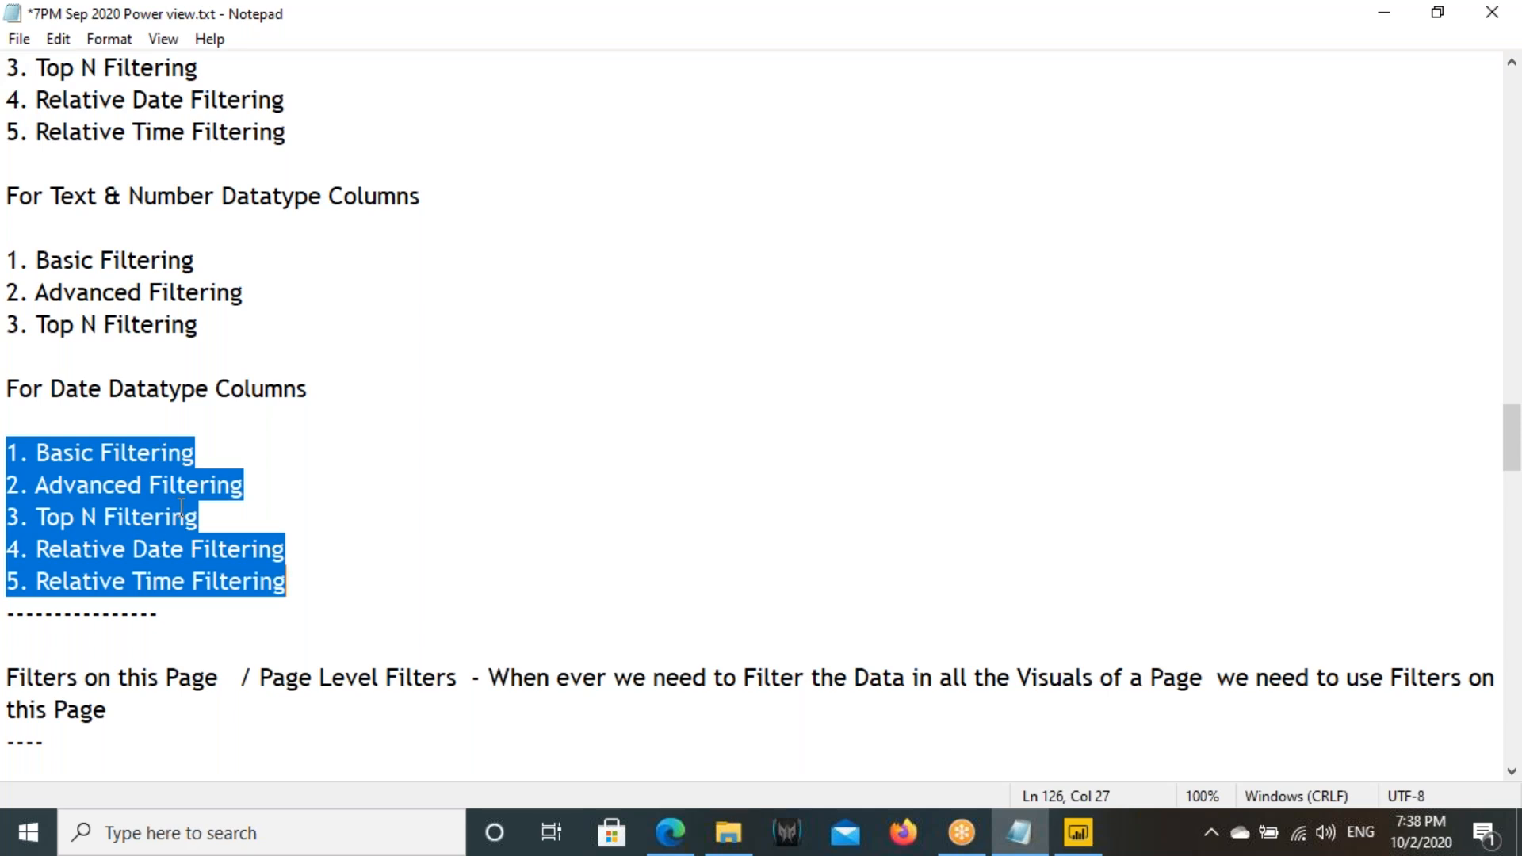
- Switch to Power BI and apply a Relative date filter on the Profit card's Order Date with the condition "is in the last" 3 years
click(1094, 826)
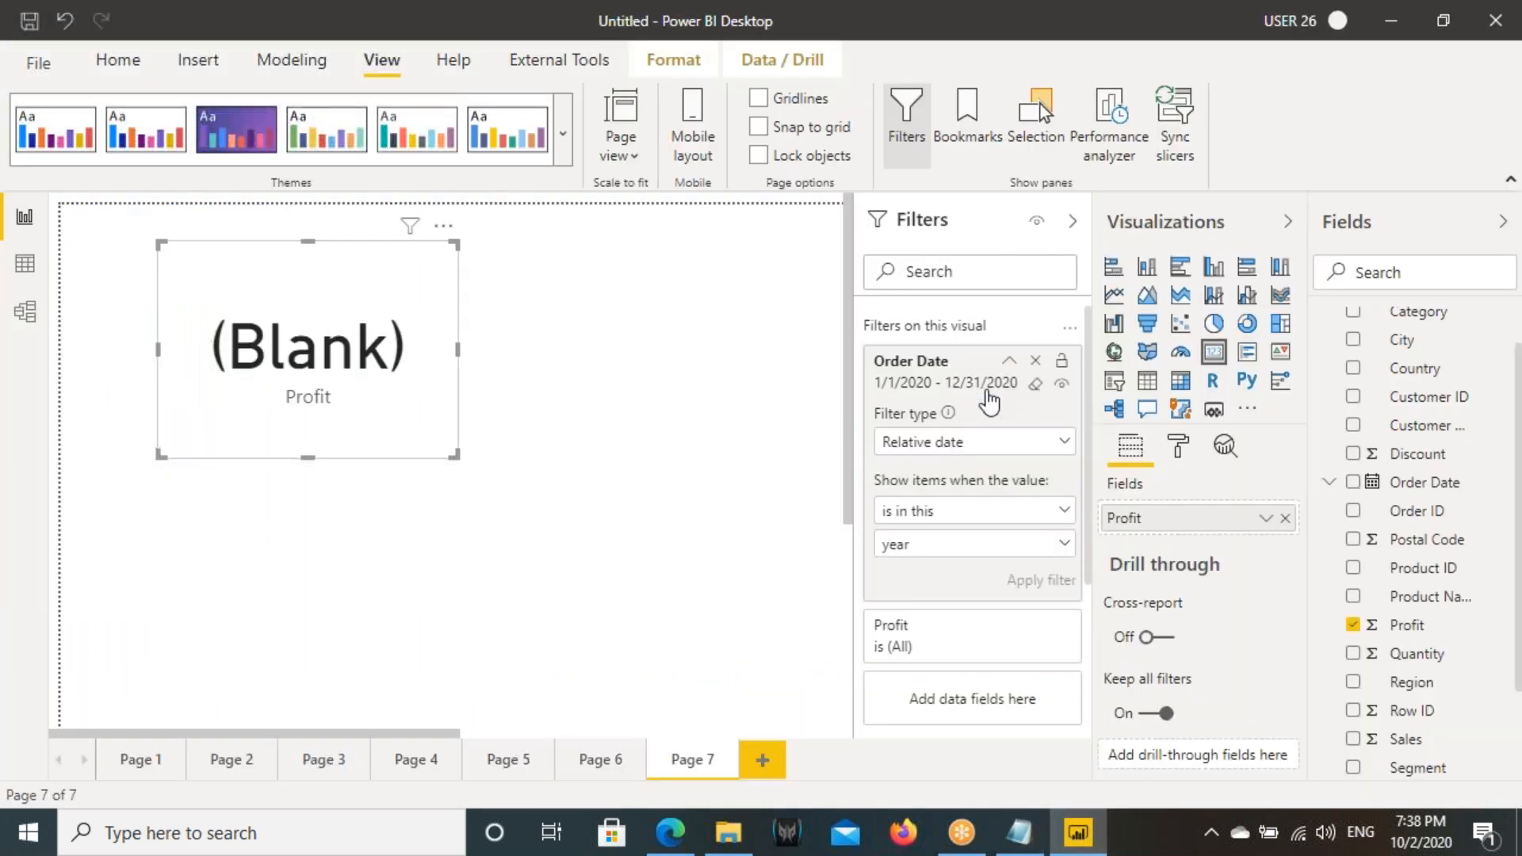
click(937, 387)
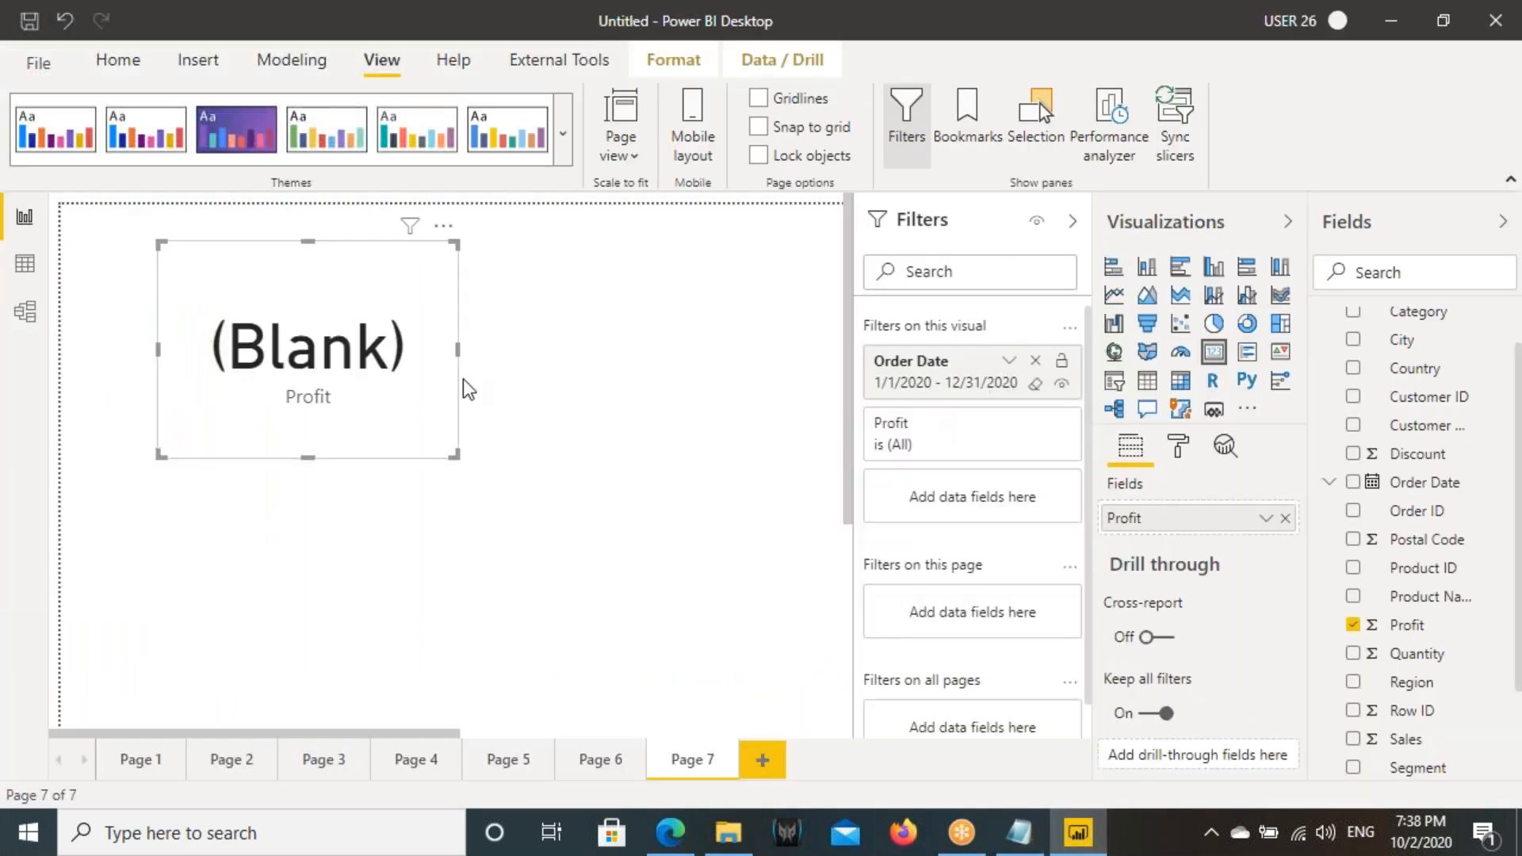
click(1003, 373)
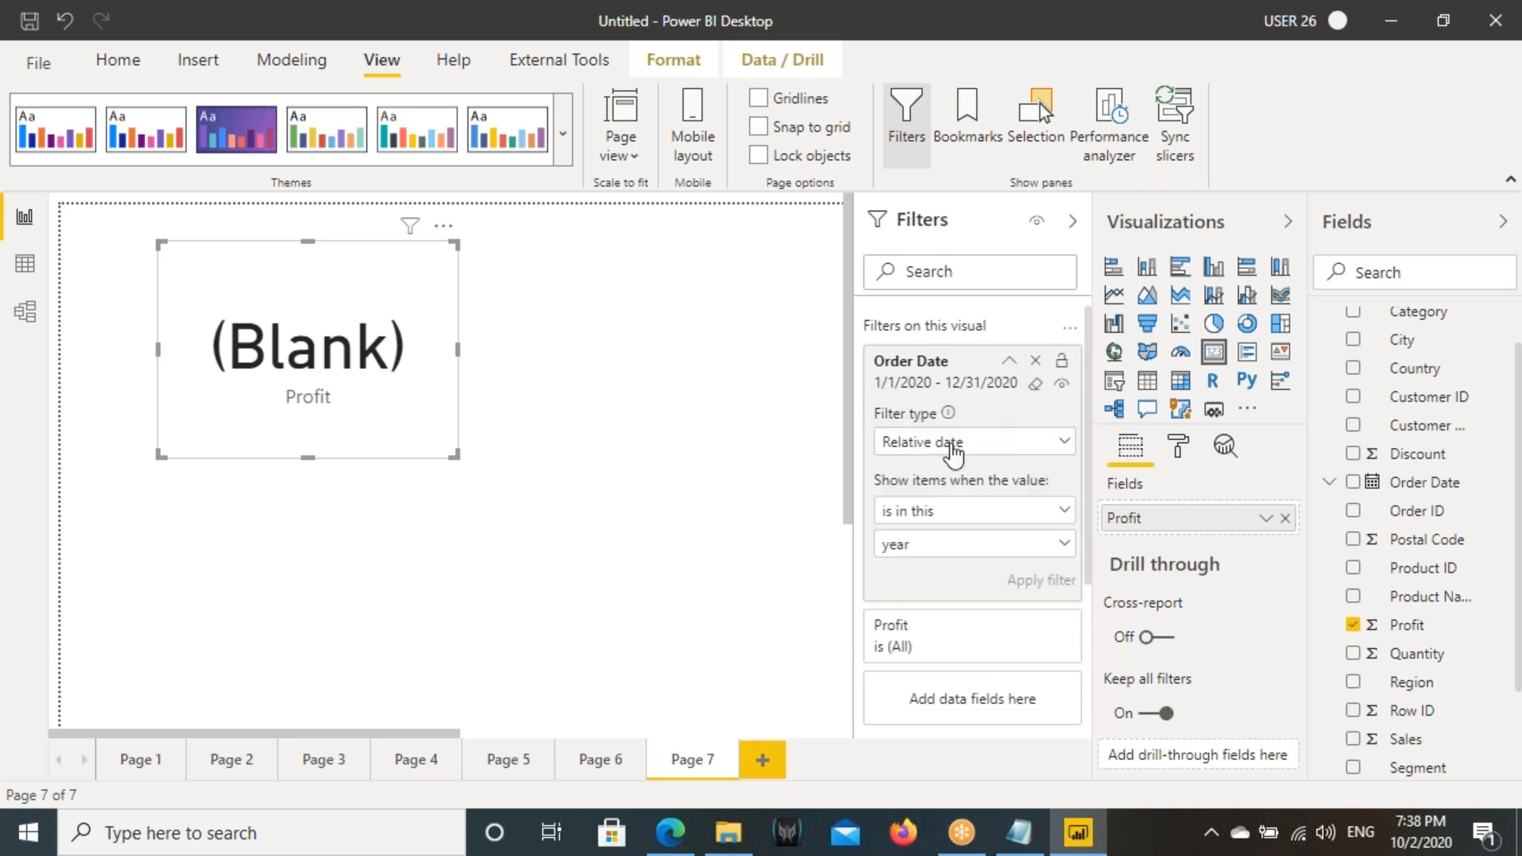
click(955, 443)
click(920, 531)
click(912, 514)
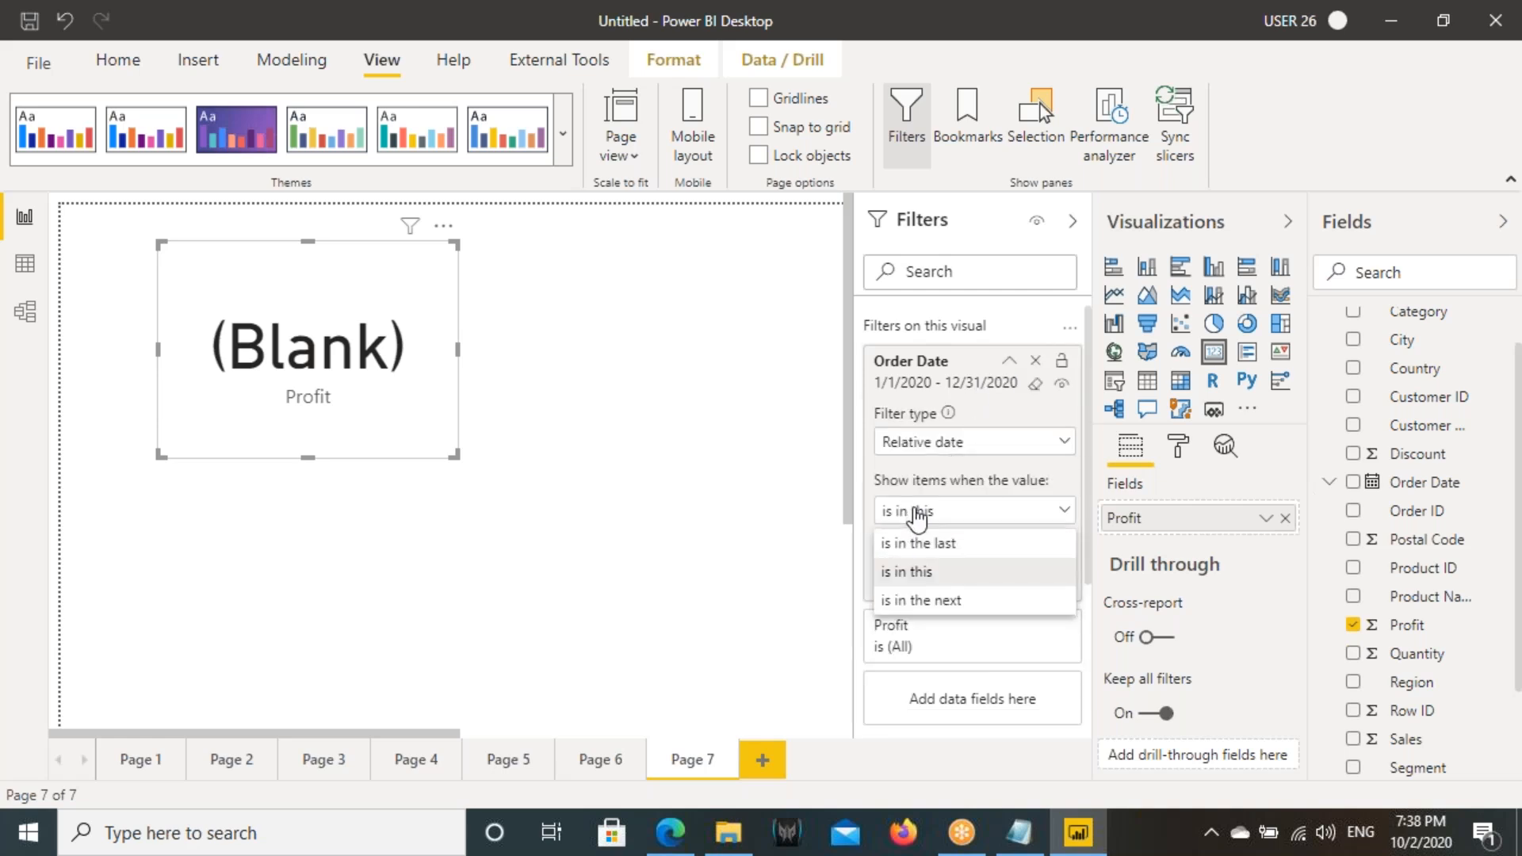
click(927, 547)
text(3)
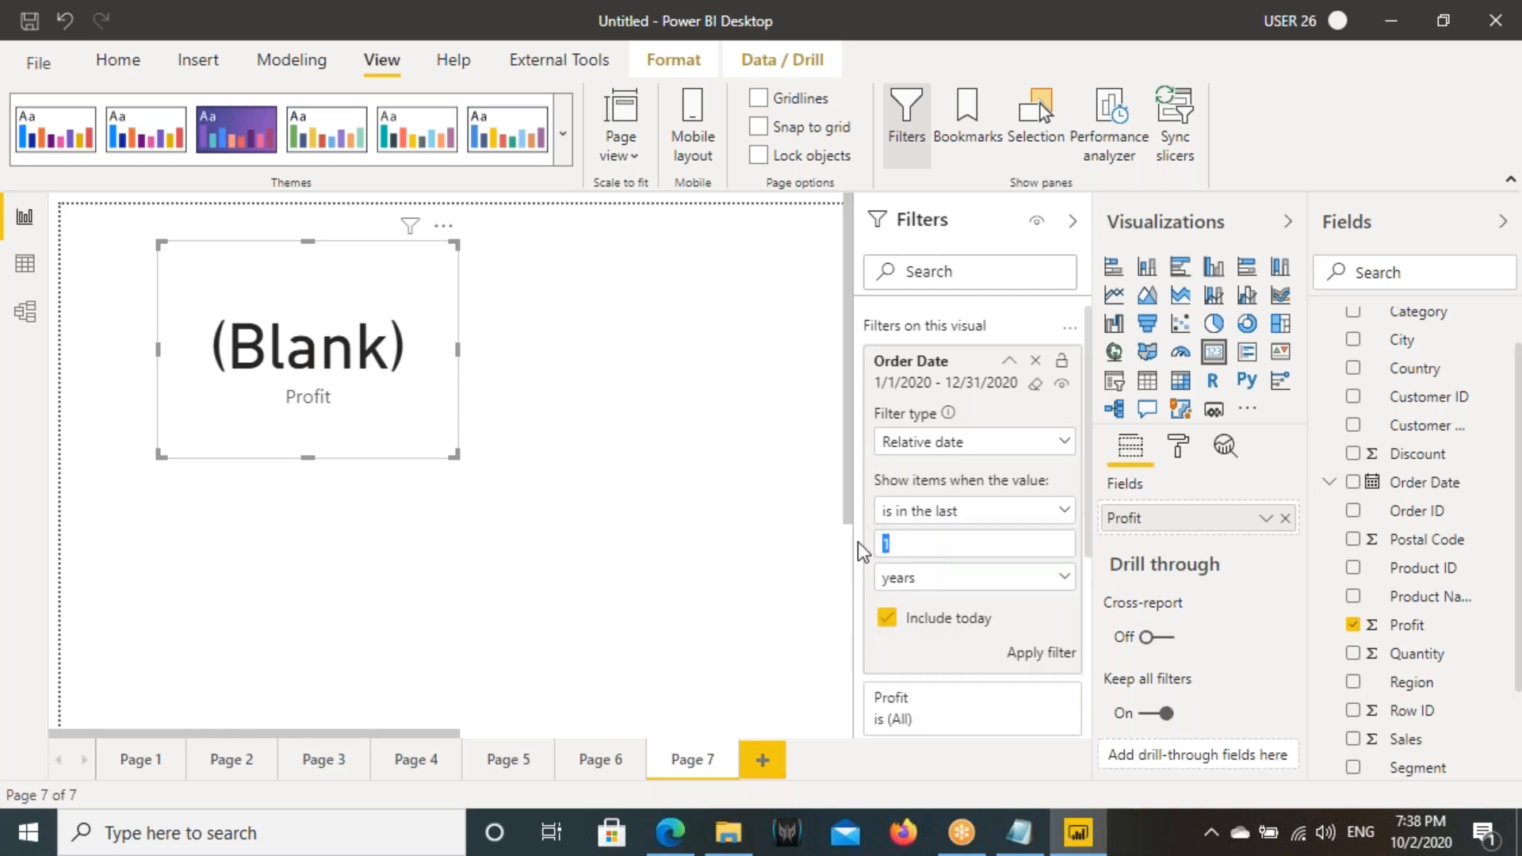
click(1012, 649)
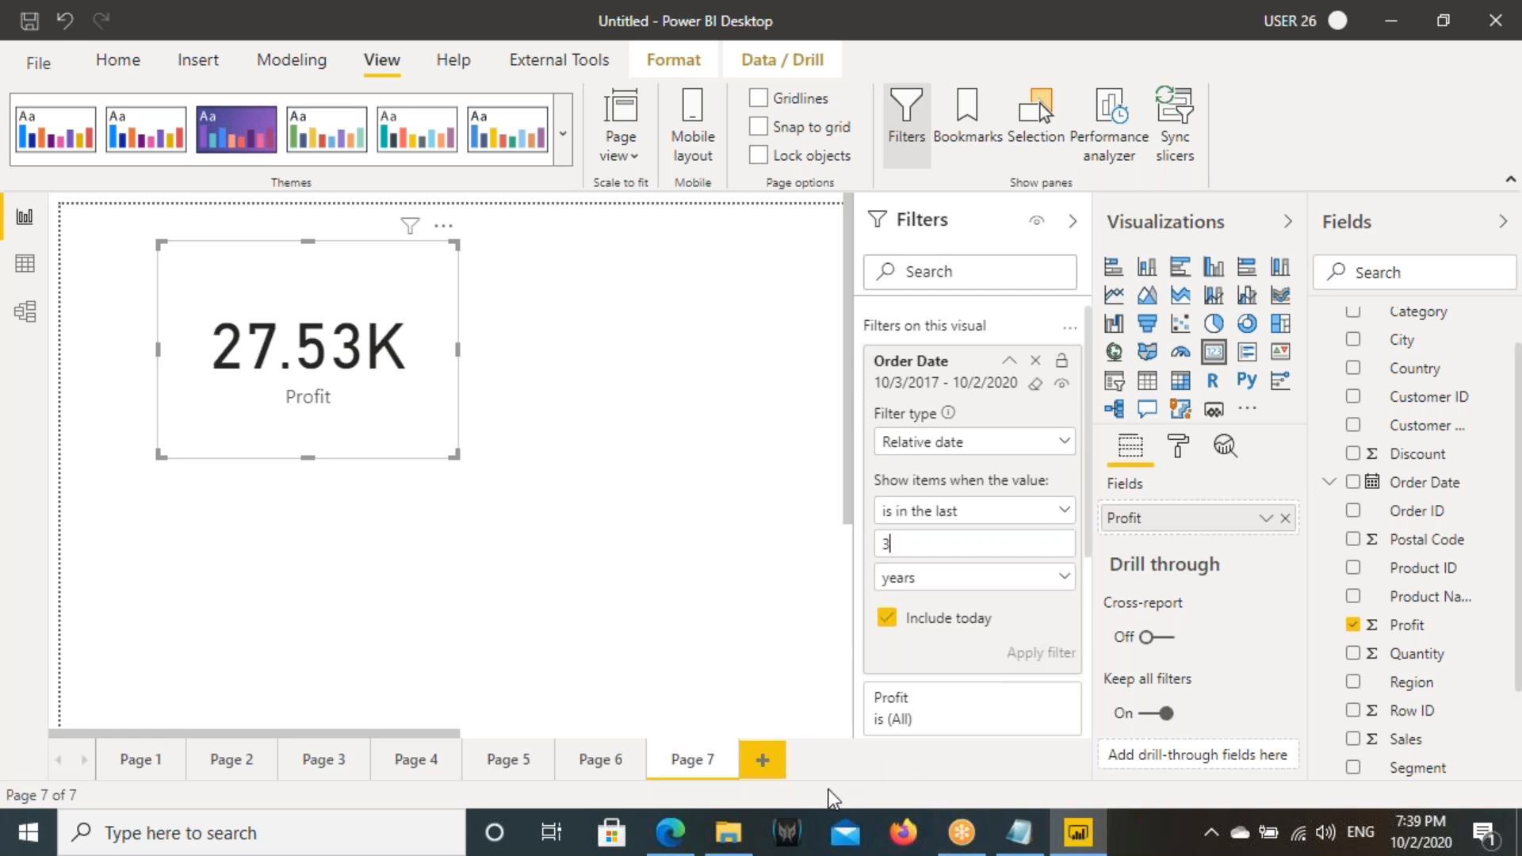
- Add a new report page and place an empty table visual on it
click(763, 760)
click(621, 142)
click(670, 274)
click(1147, 380)
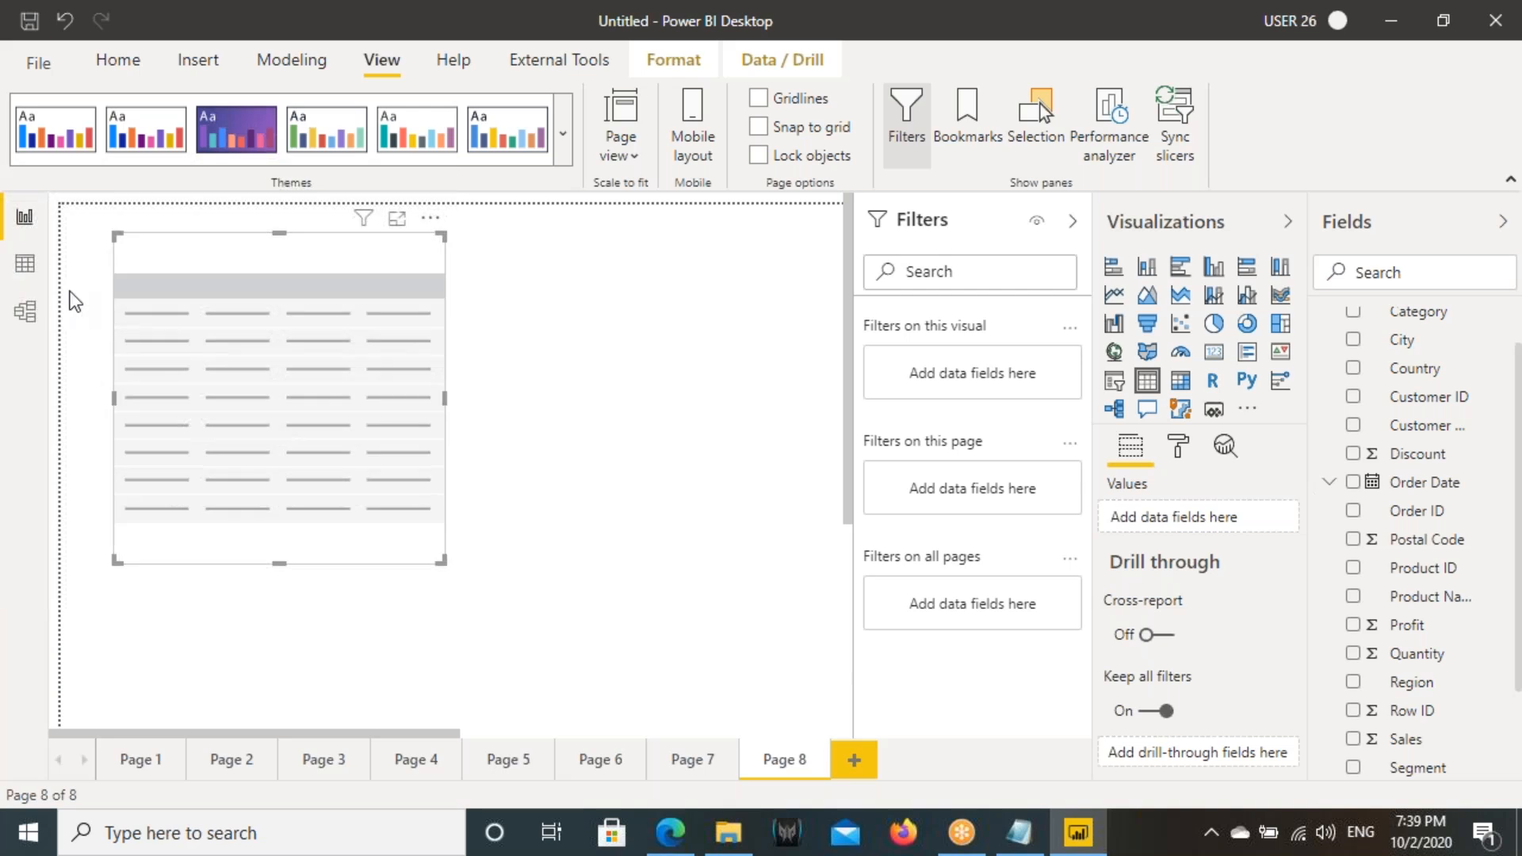
- Look over the Orders table's rows and its model diagram, and collapse the Filters pane on the report page
click(26, 265)
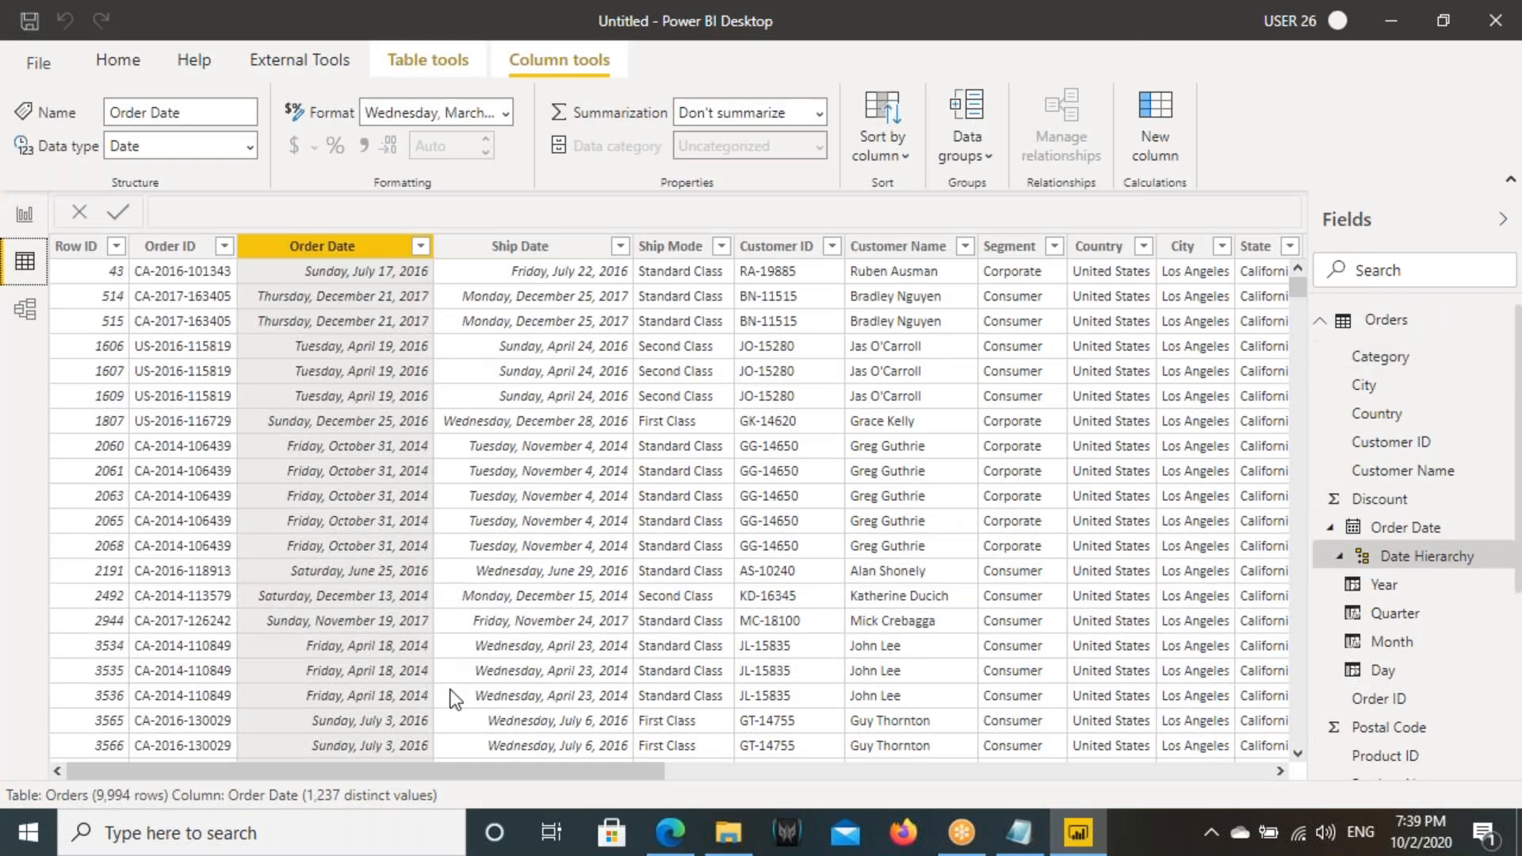
drag(430, 769, 969, 806)
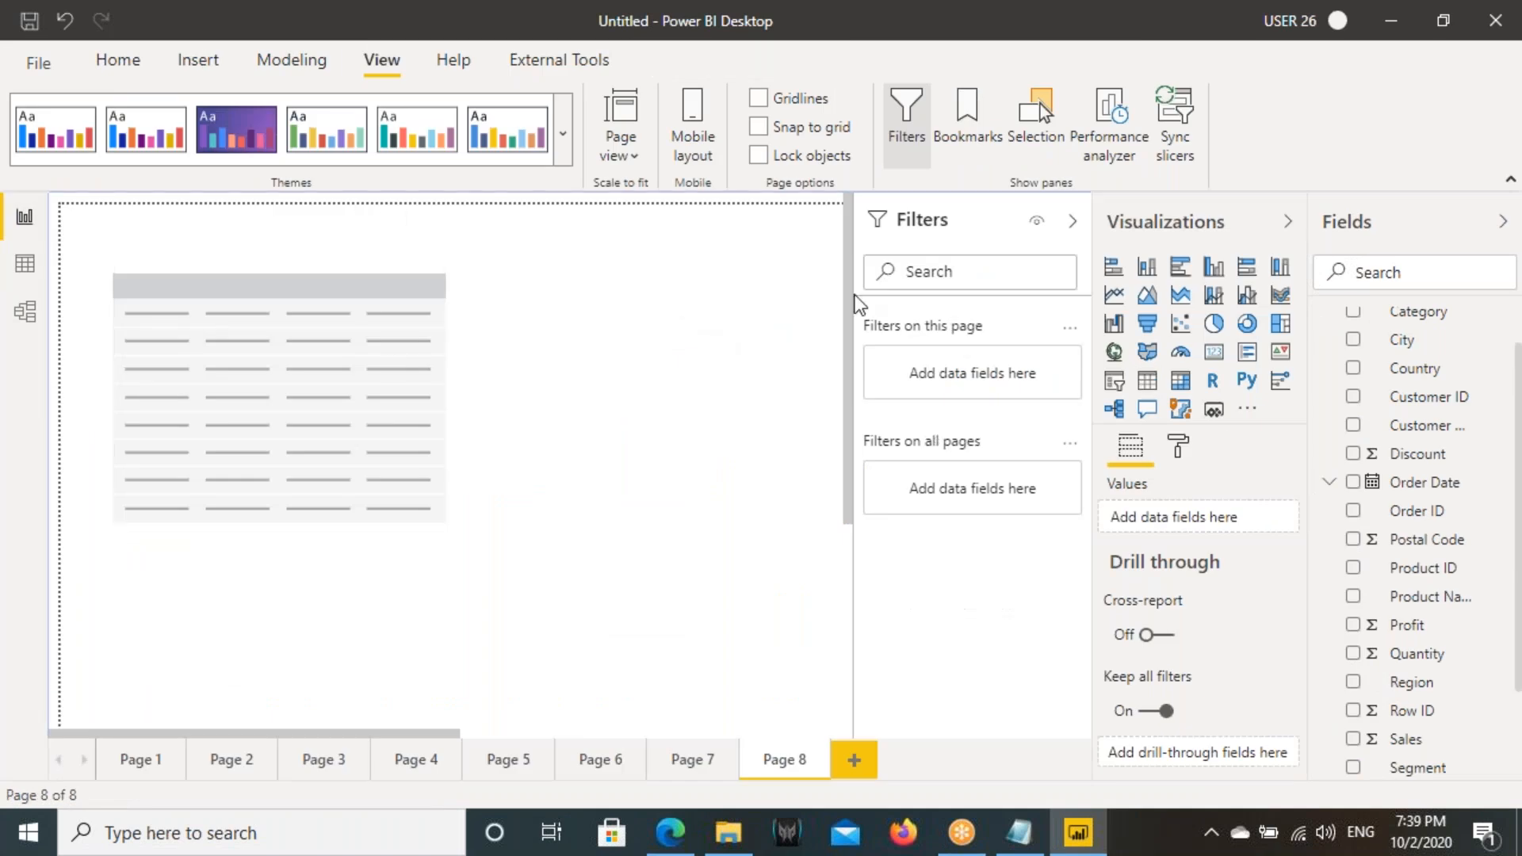
click(1072, 222)
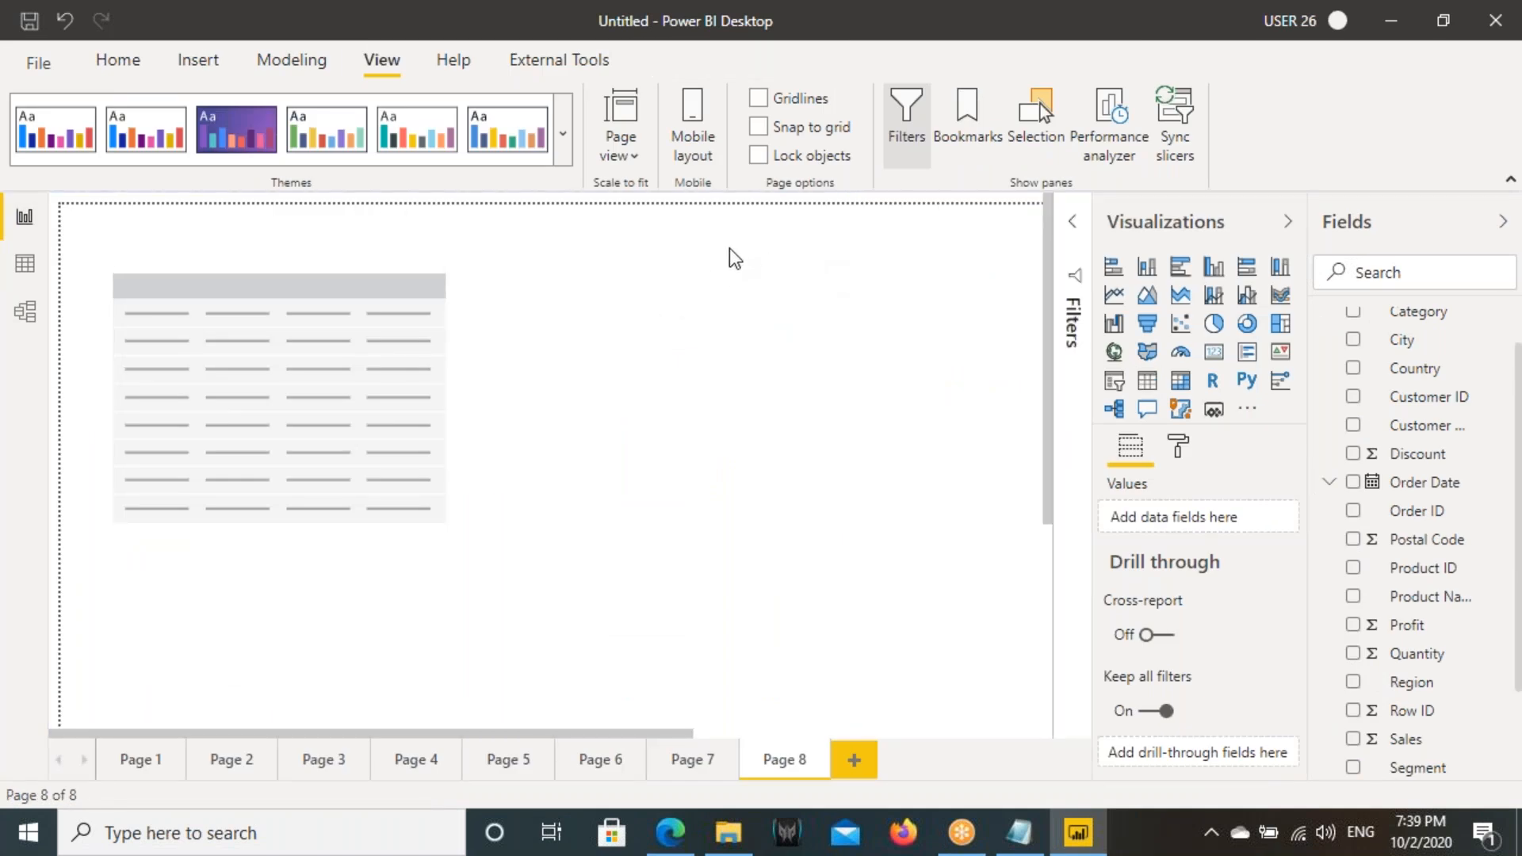
click(160, 394)
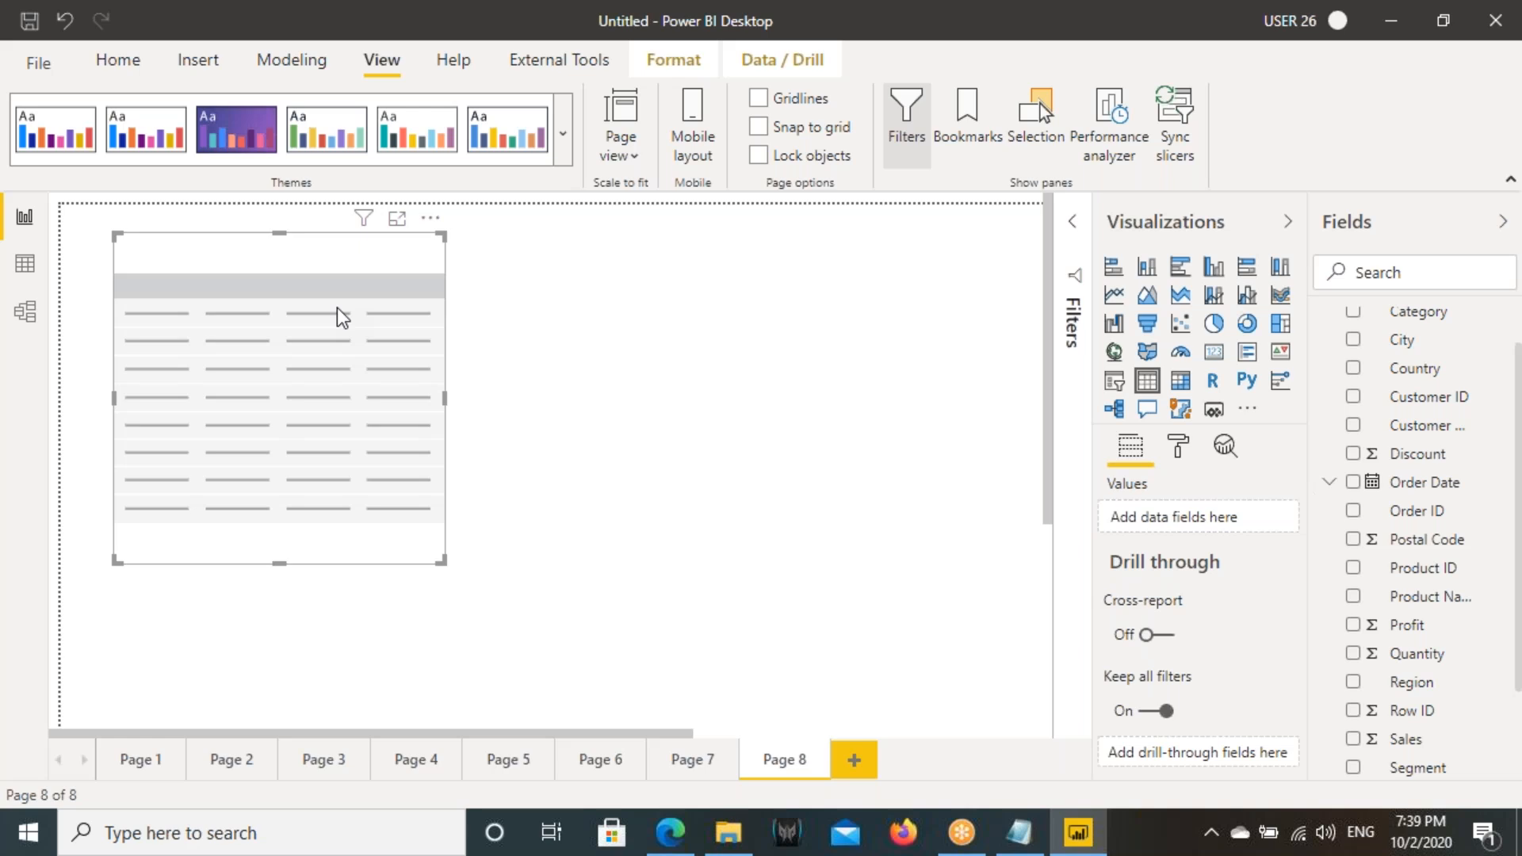
click(25, 311)
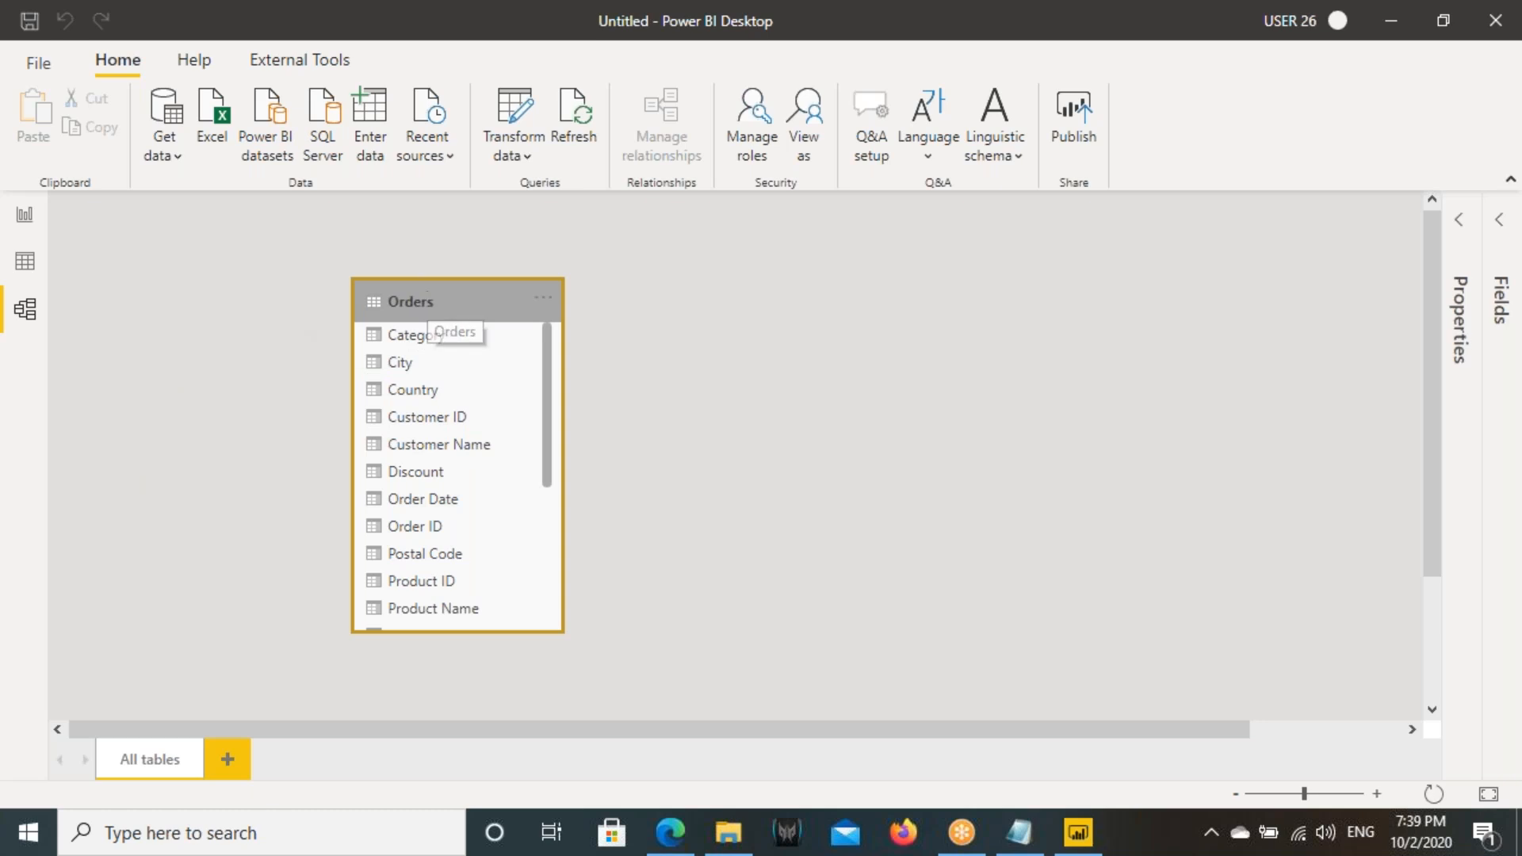
- Open Power BI Architecture.docx from the recent files in File Explorer and dismiss the Office activation wizard
click(726, 833)
scroll(103, 273, up, 2)
click(94, 248)
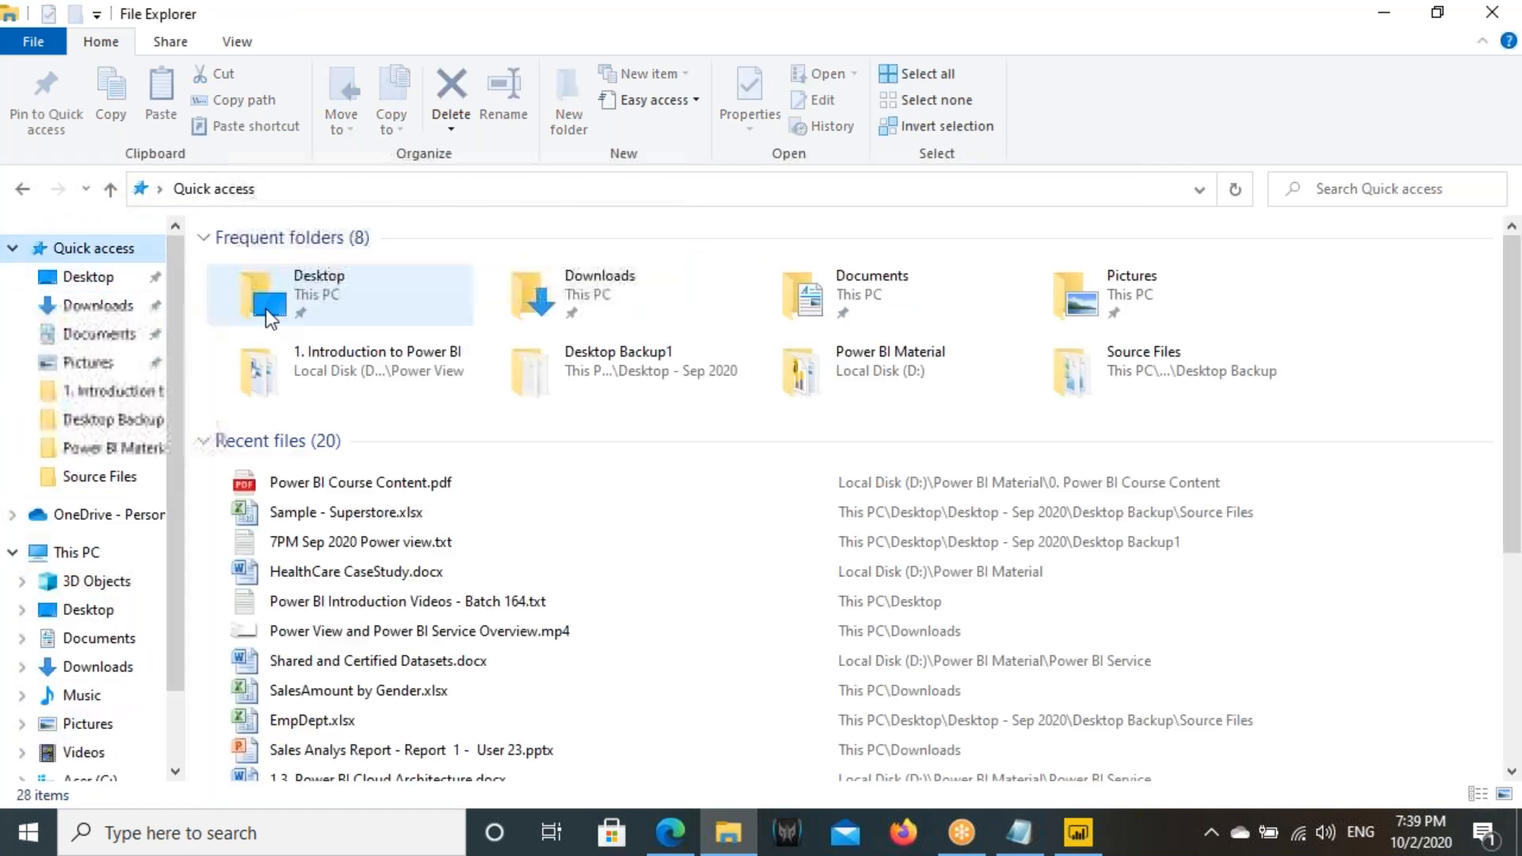
scroll(326, 579, down, 2)
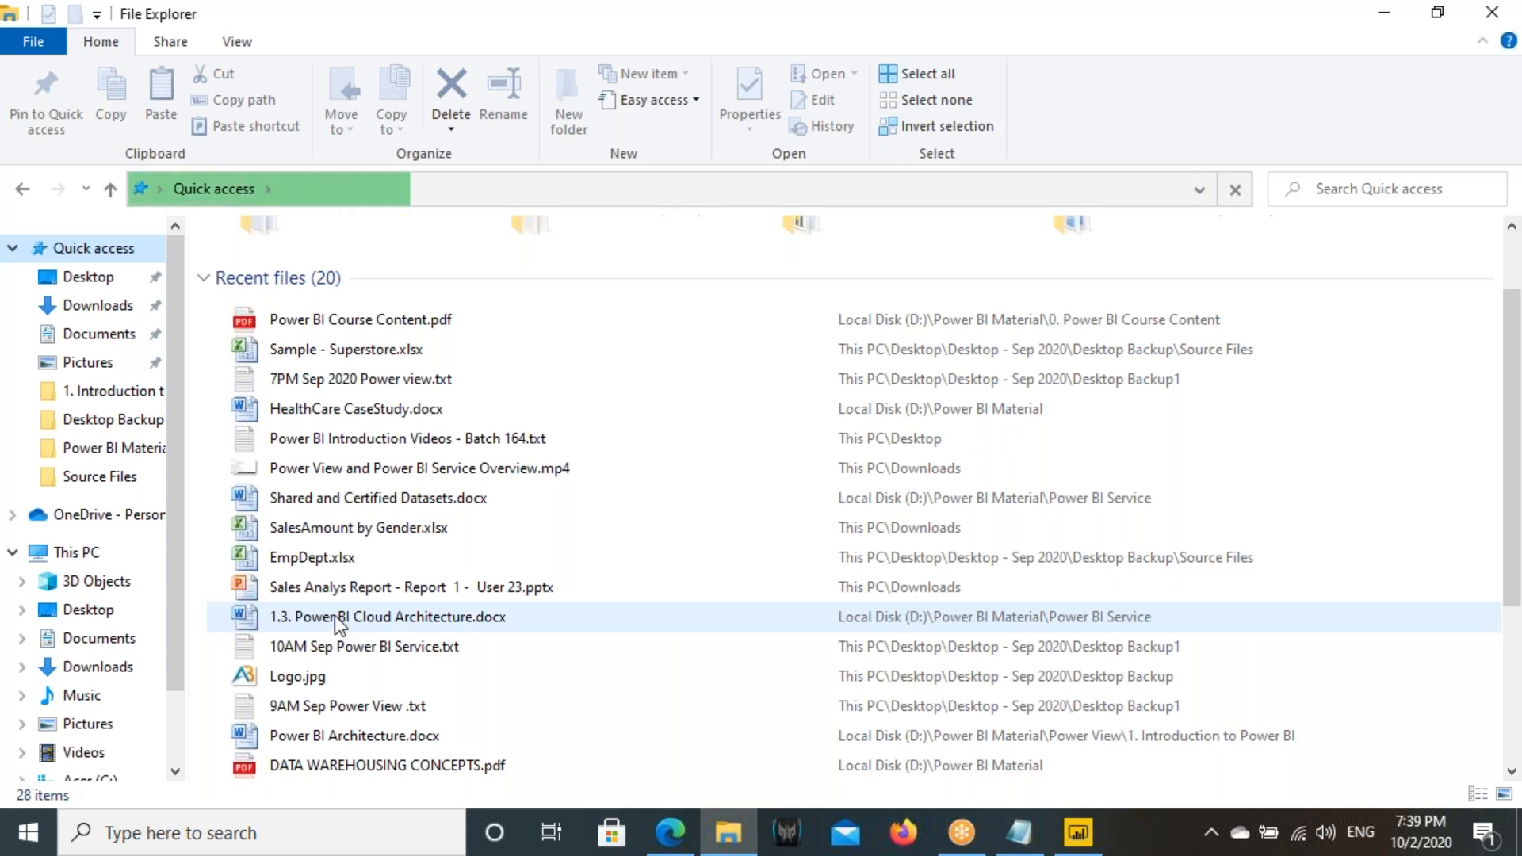
scroll(334, 615, down, 1)
double_click(329, 647)
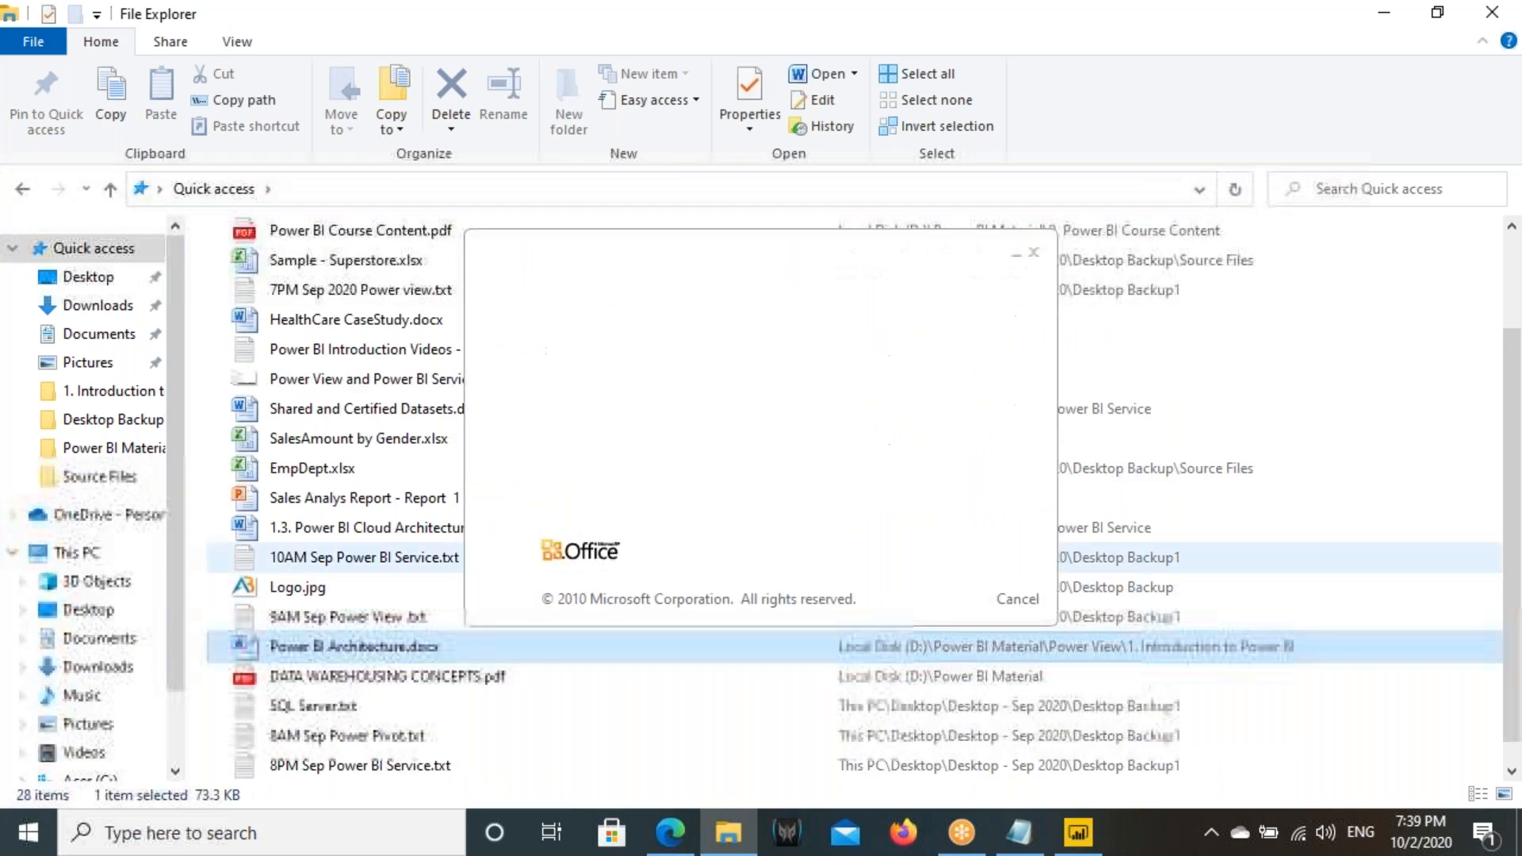
click(1074, 840)
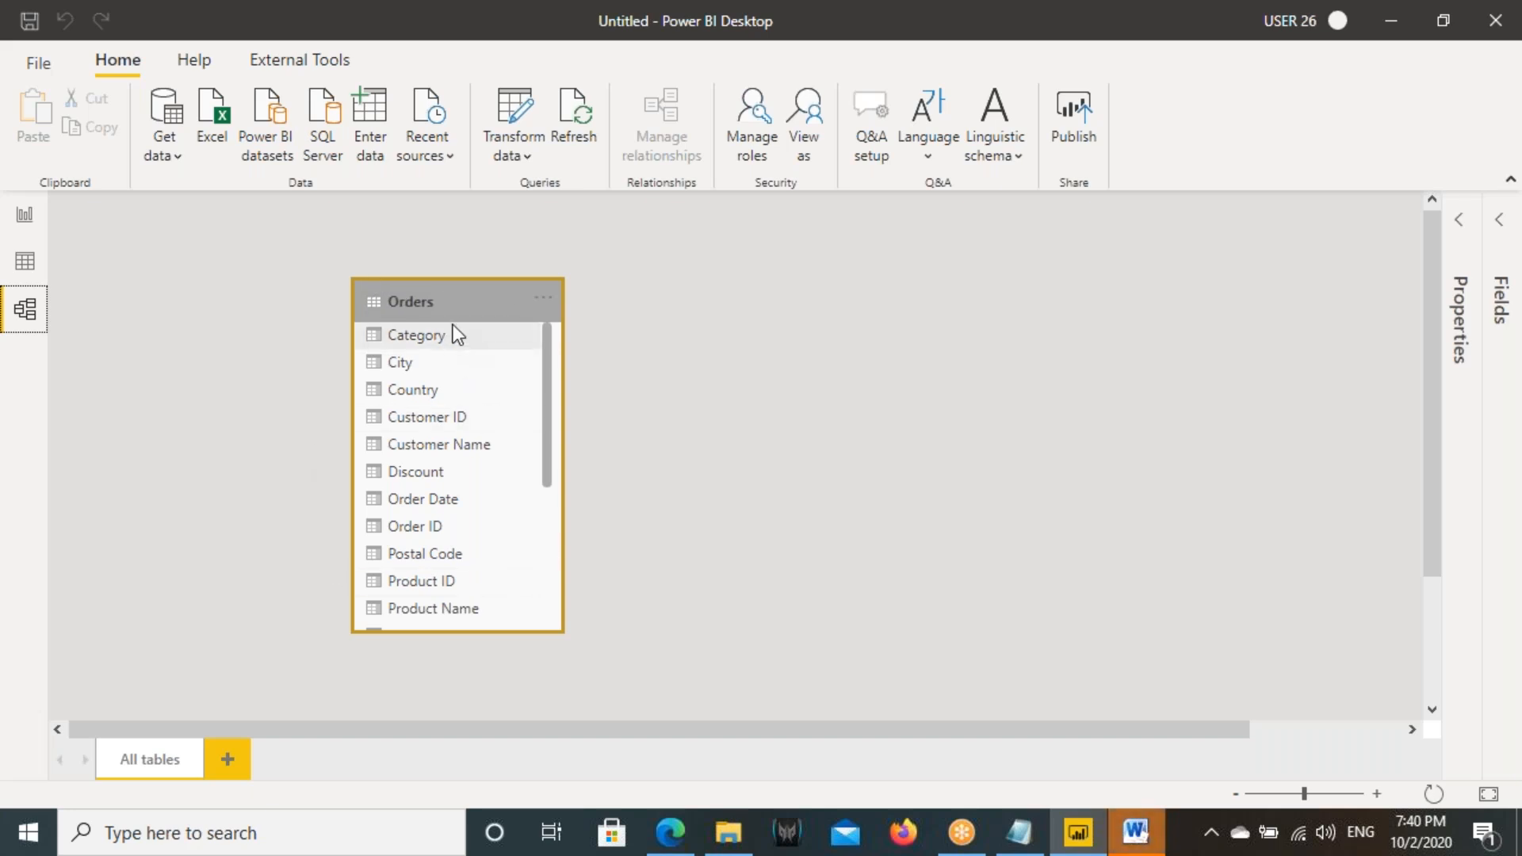
click(1142, 840)
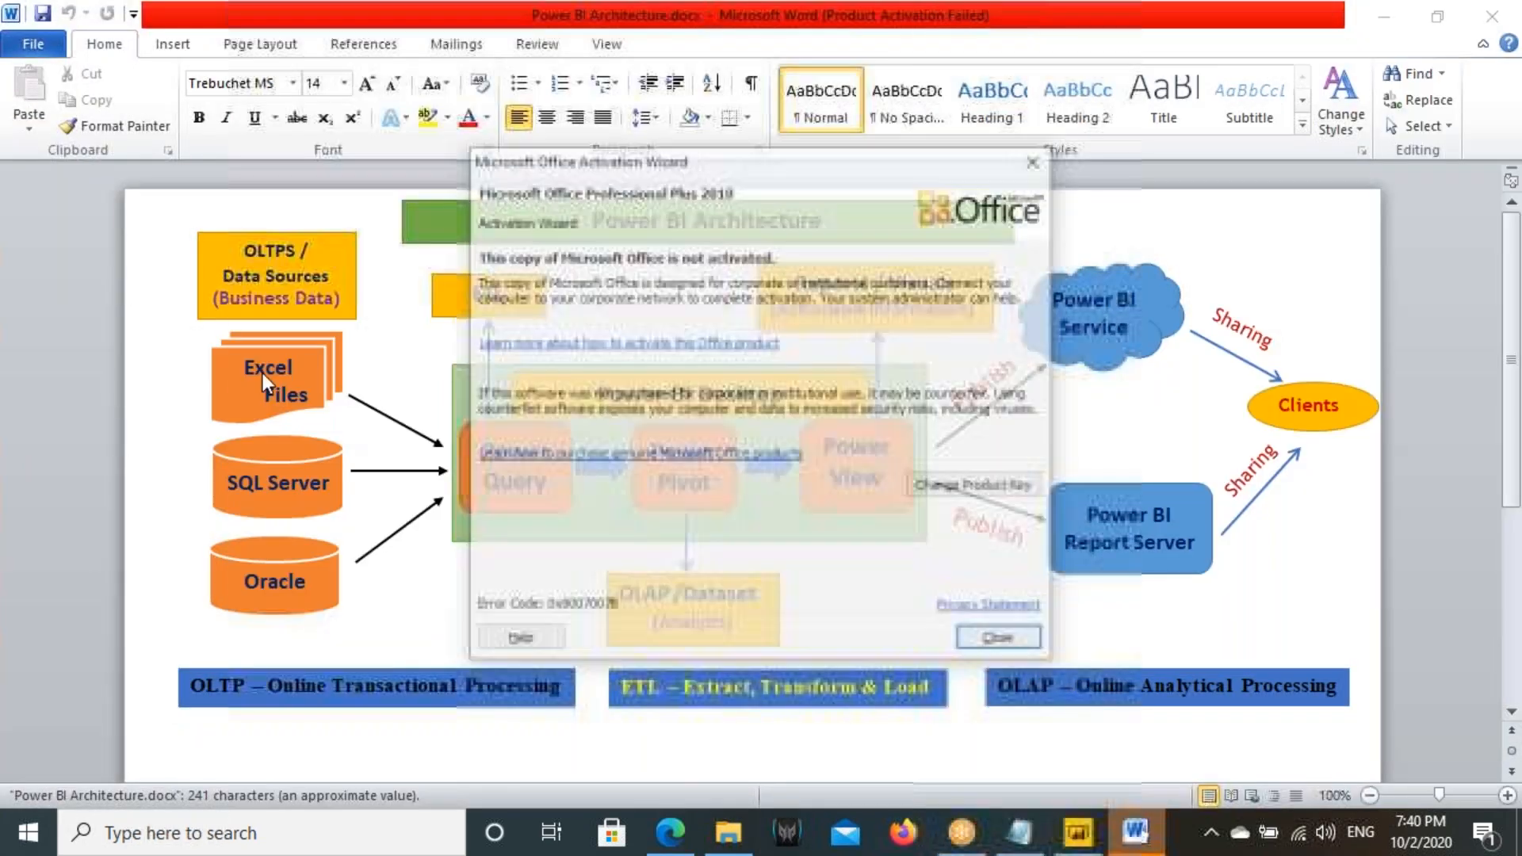
key(Escape)
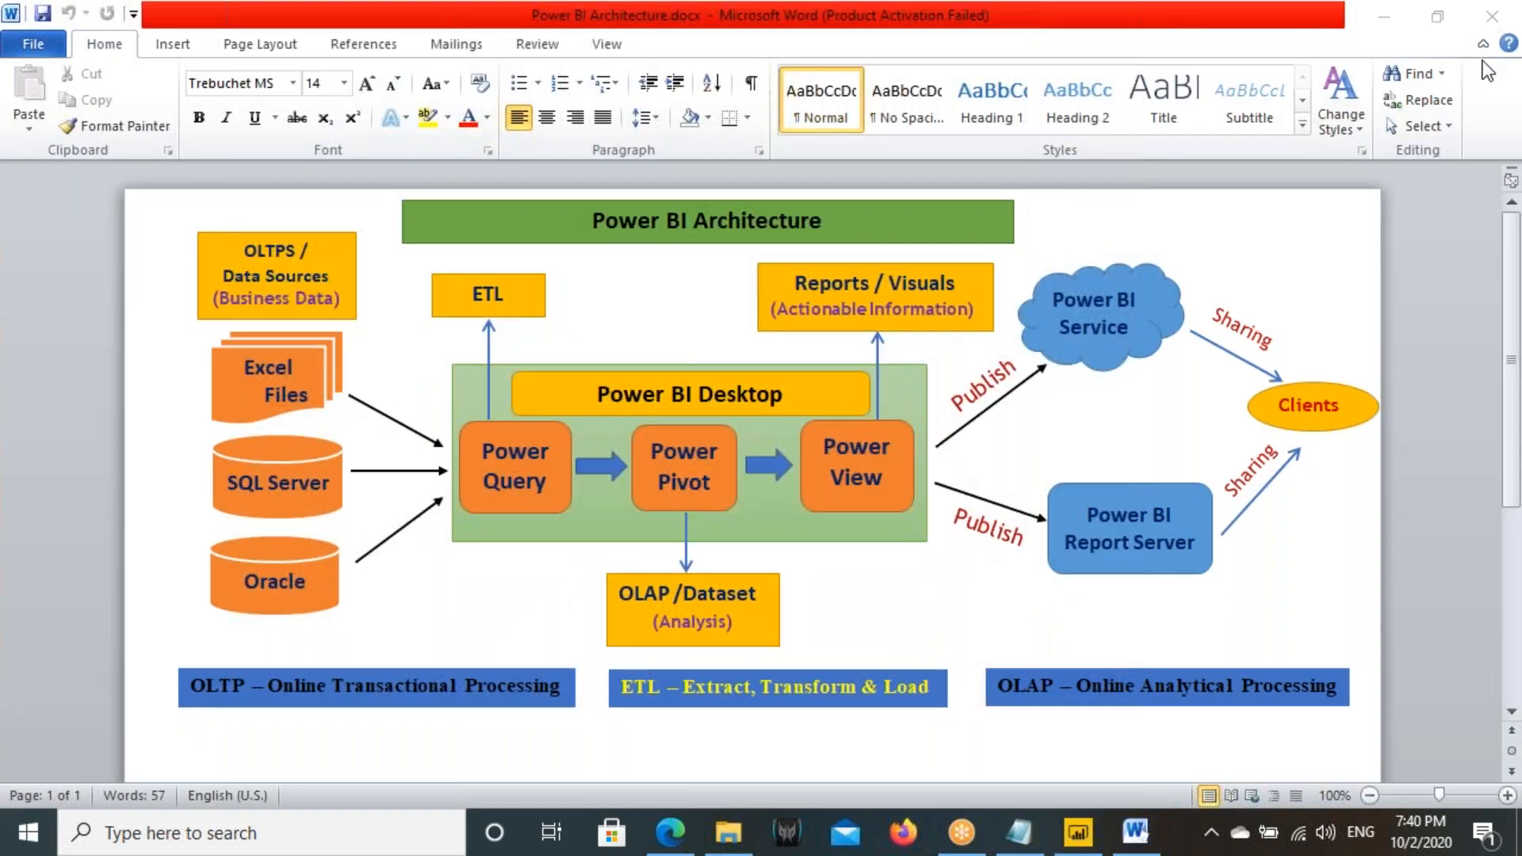
- Annotate the architecture diagram with an arrow from SQL Server to Power Pivot and outlines around Power Pivot and Power View
mouse_move(132, 415)
mouse_down()
mouse_move(140, 490)
mouse_move(282, 488)
mouse_move(591, 426)
mouse_up()
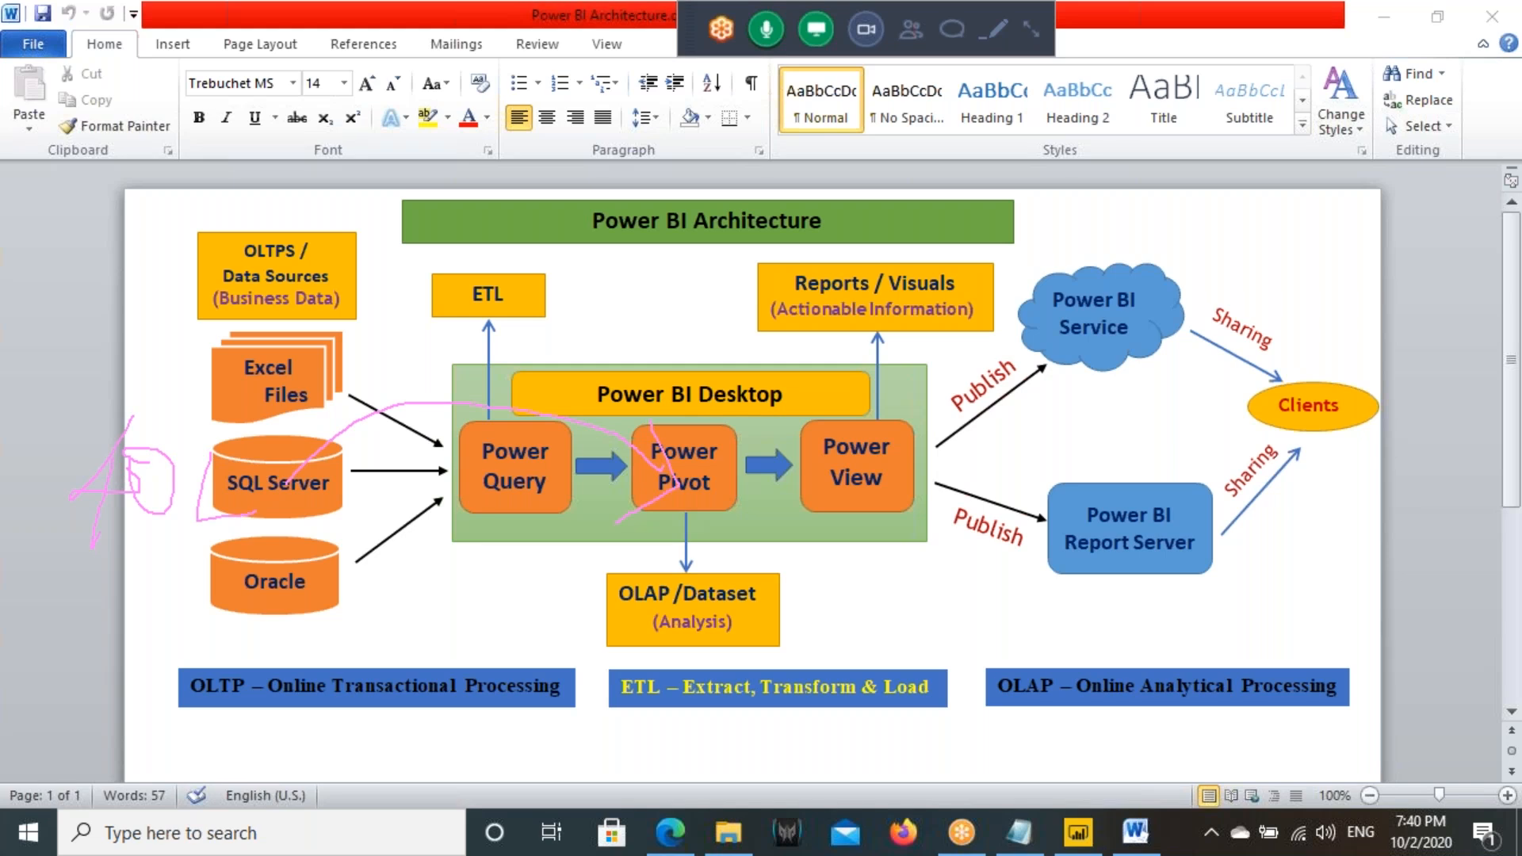
drag(759, 349, 851, 409)
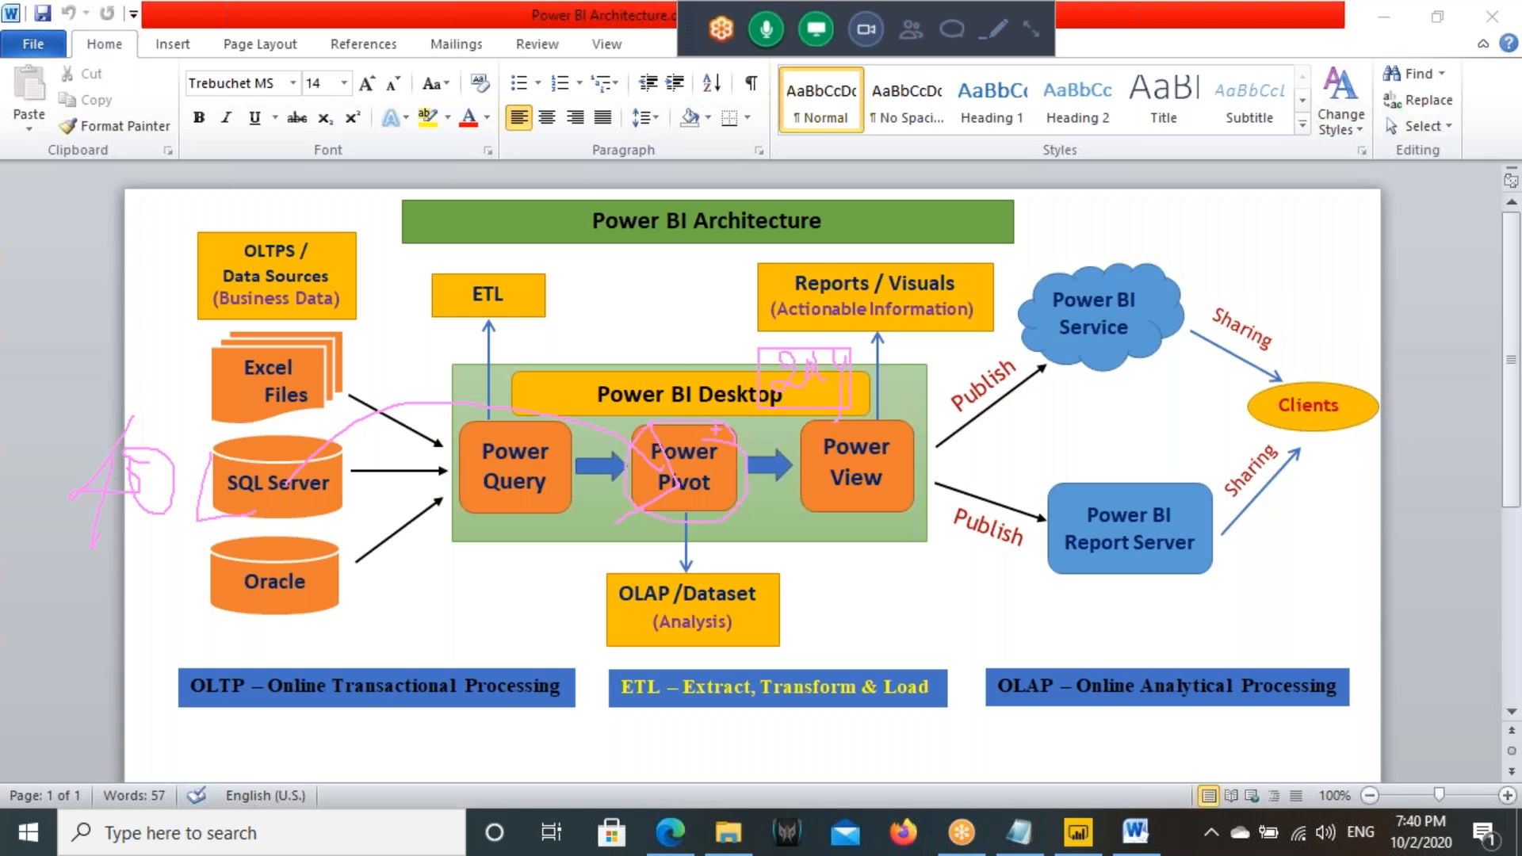
mouse_move(803, 421)
mouse_down()
mouse_move(856, 476)
mouse_move(918, 506)
mouse_up()
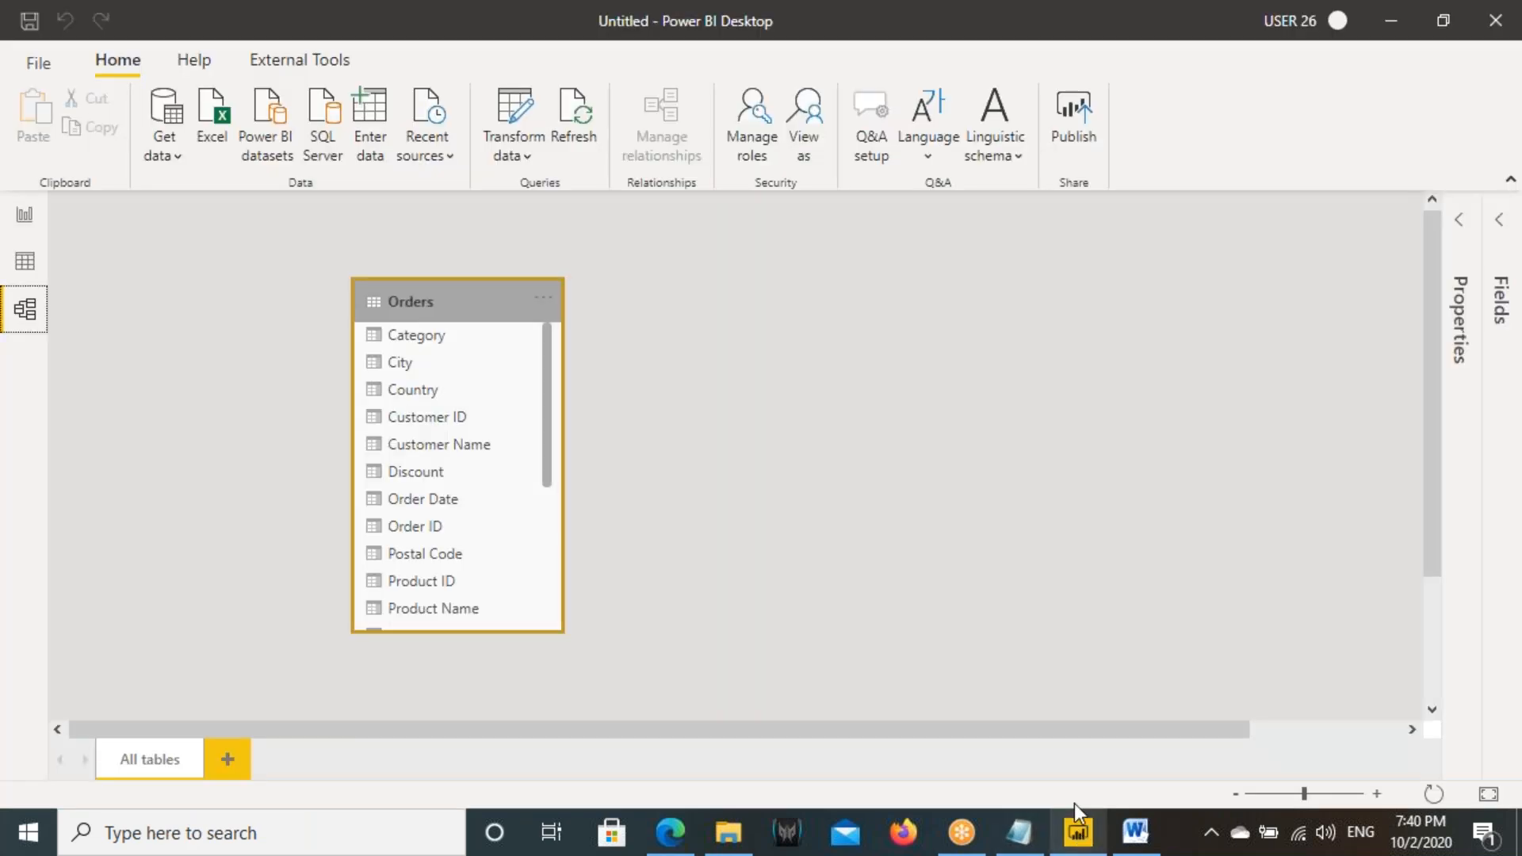
- Switch to Power BI, examine the Import and DirectQuery connectivity modes for a SQL Server database source, and cancel the connection
click(1078, 832)
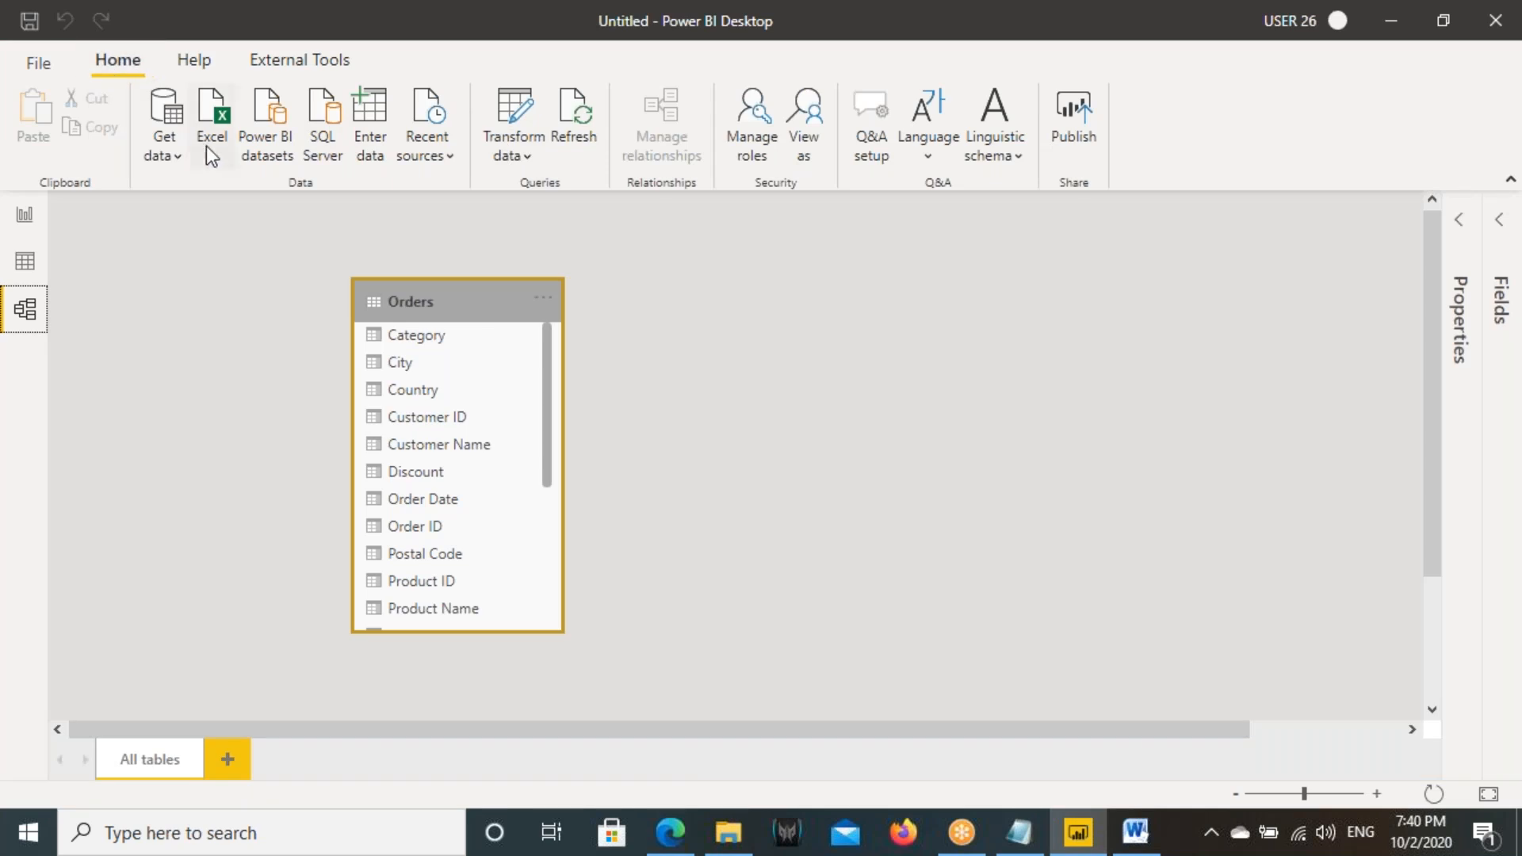
click(37, 210)
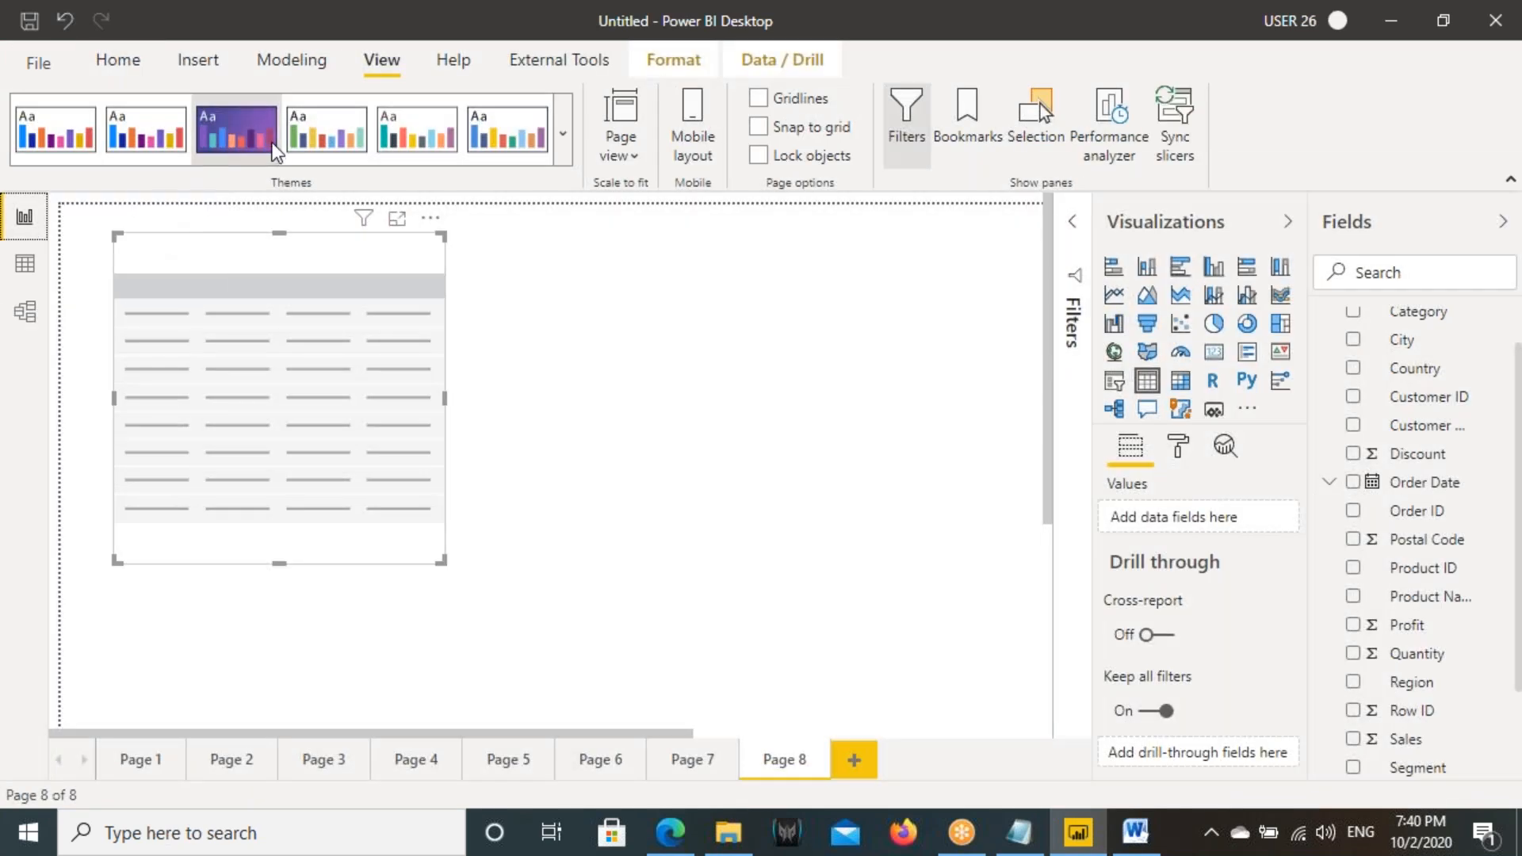
click(139, 68)
click(223, 159)
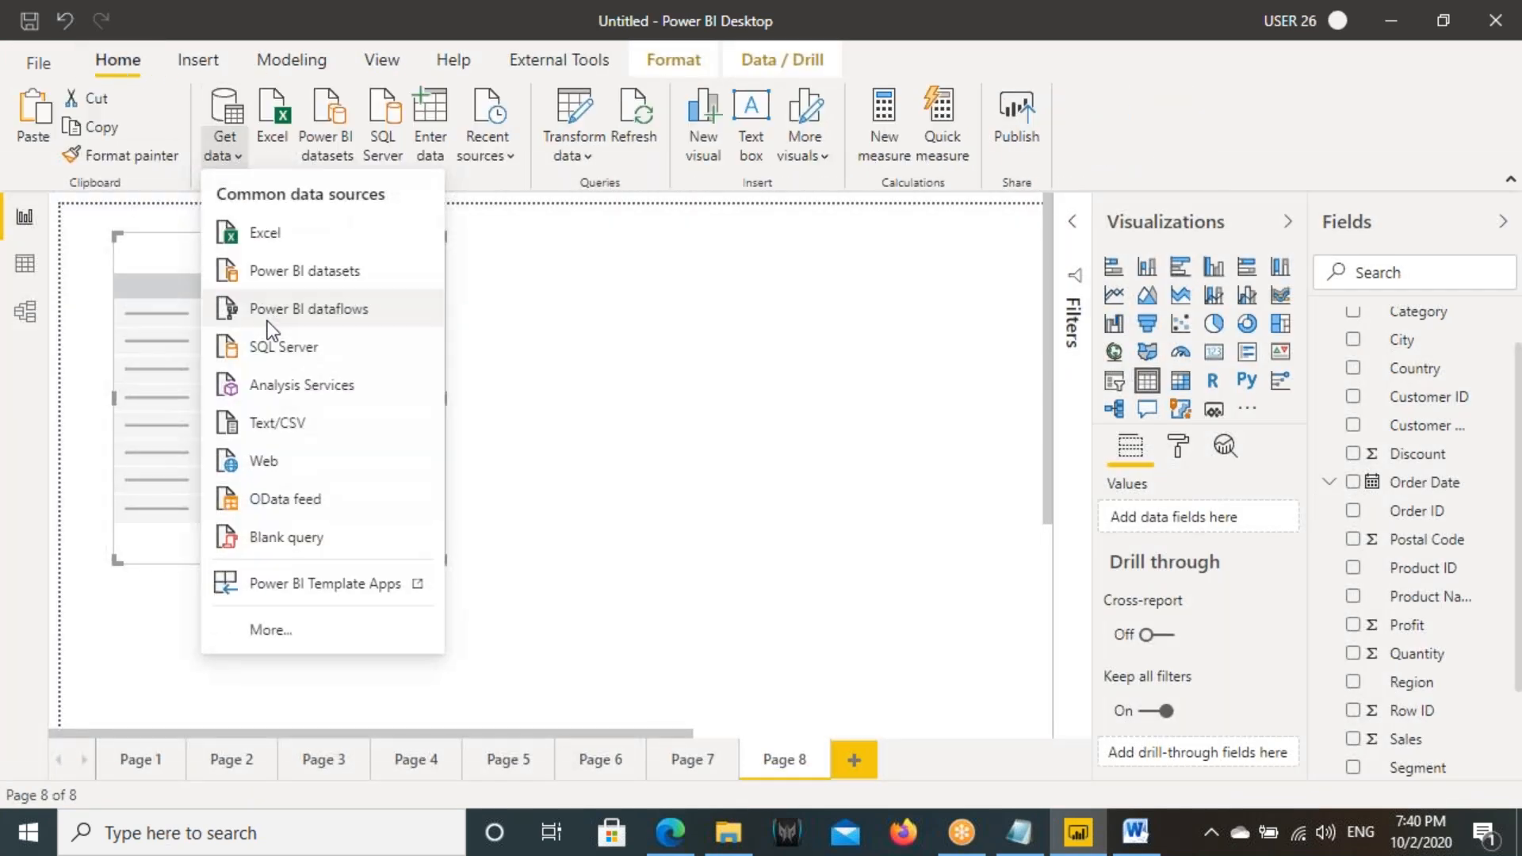
click(270, 344)
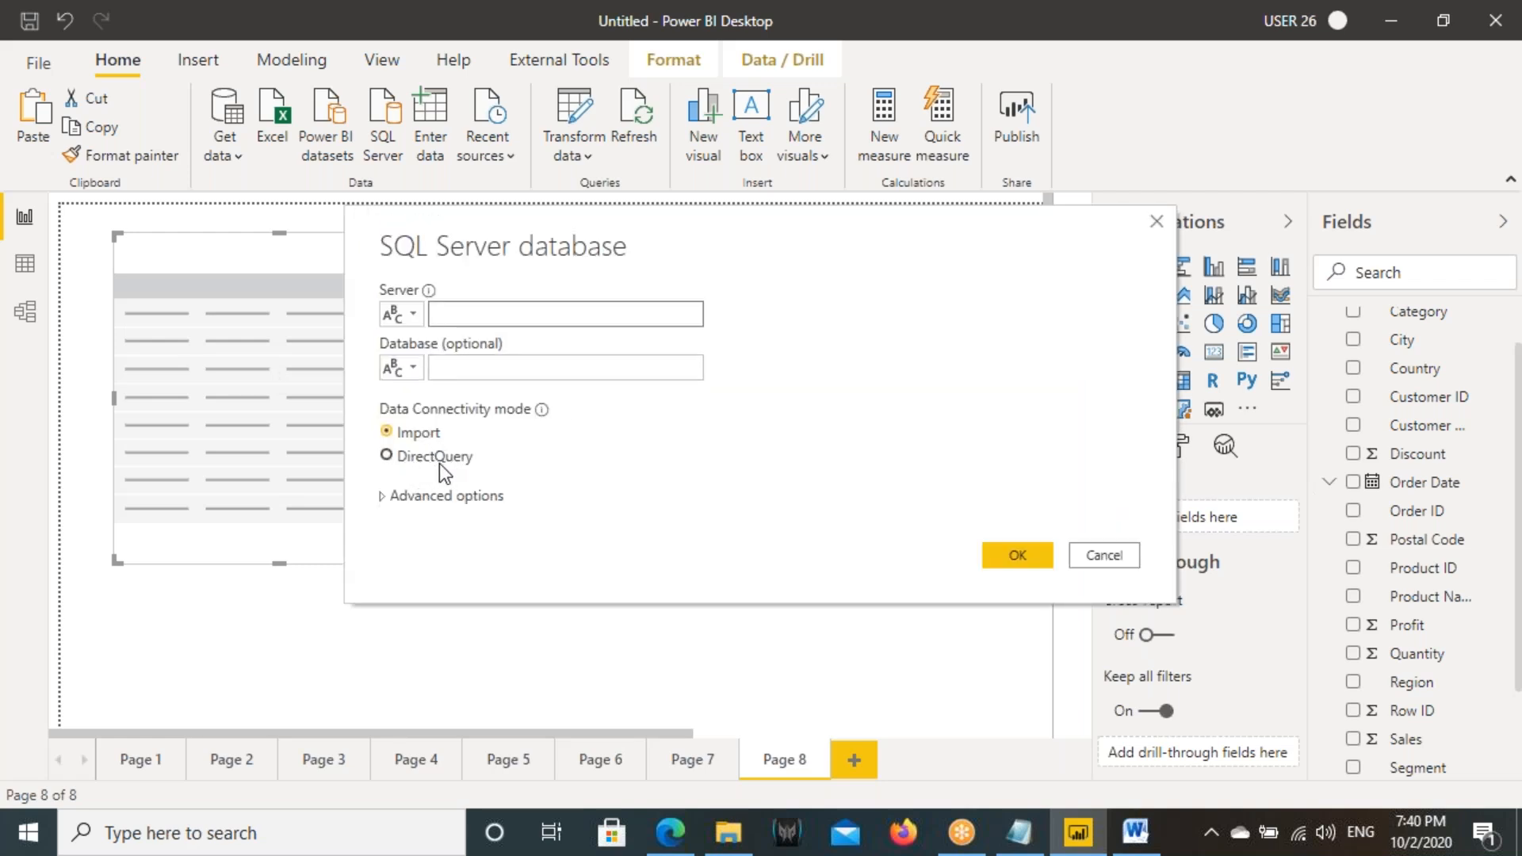
click(1105, 554)
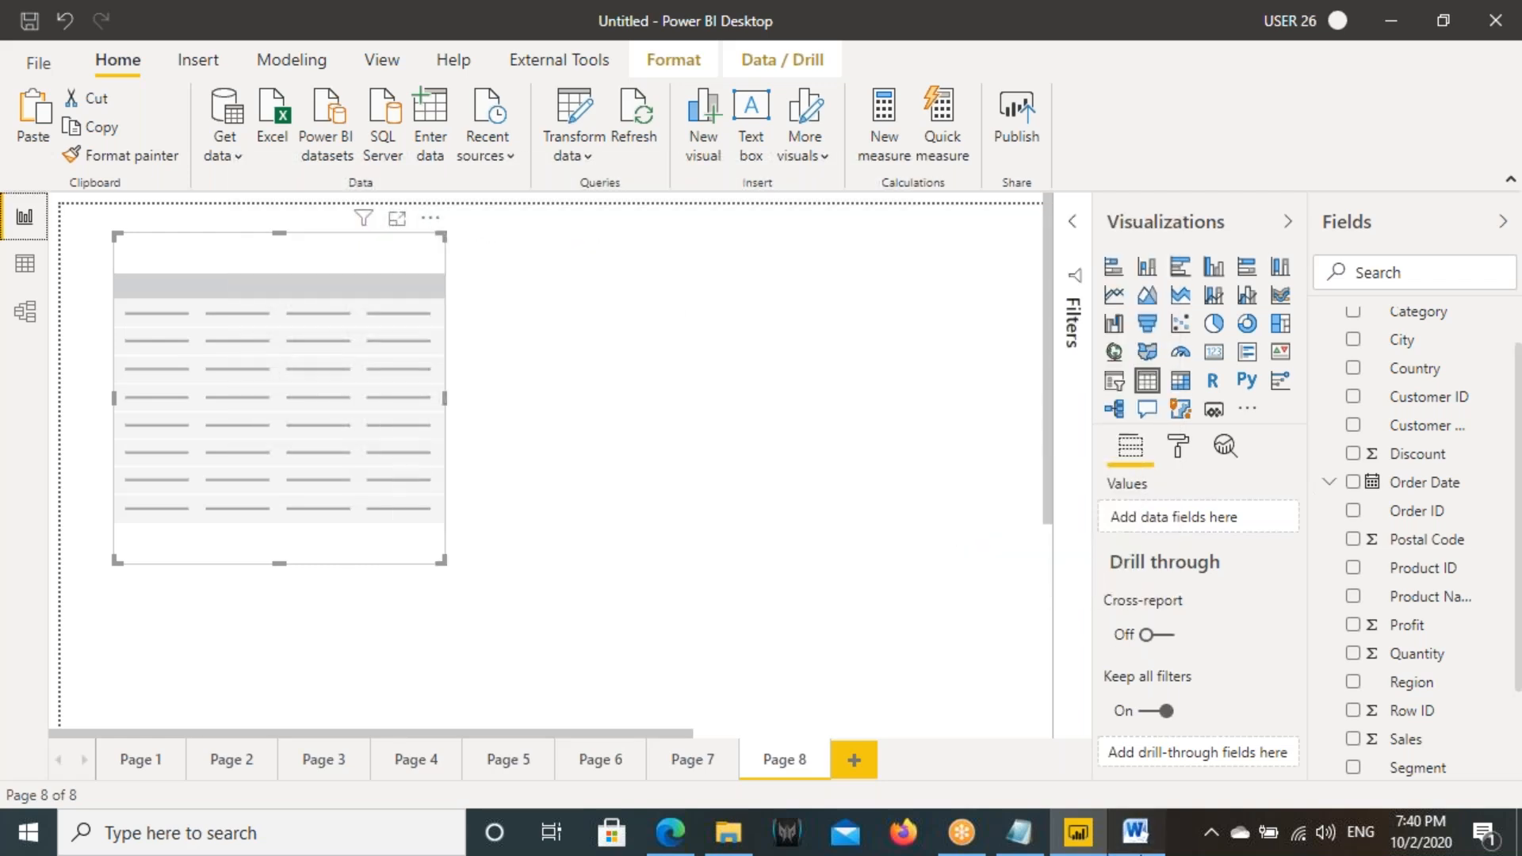
- Switch to the Word architecture diagram and highlight the Power Pivot, Power View and SQL Server labels in turn
click(1135, 832)
click(708, 480)
triple_click(709, 480)
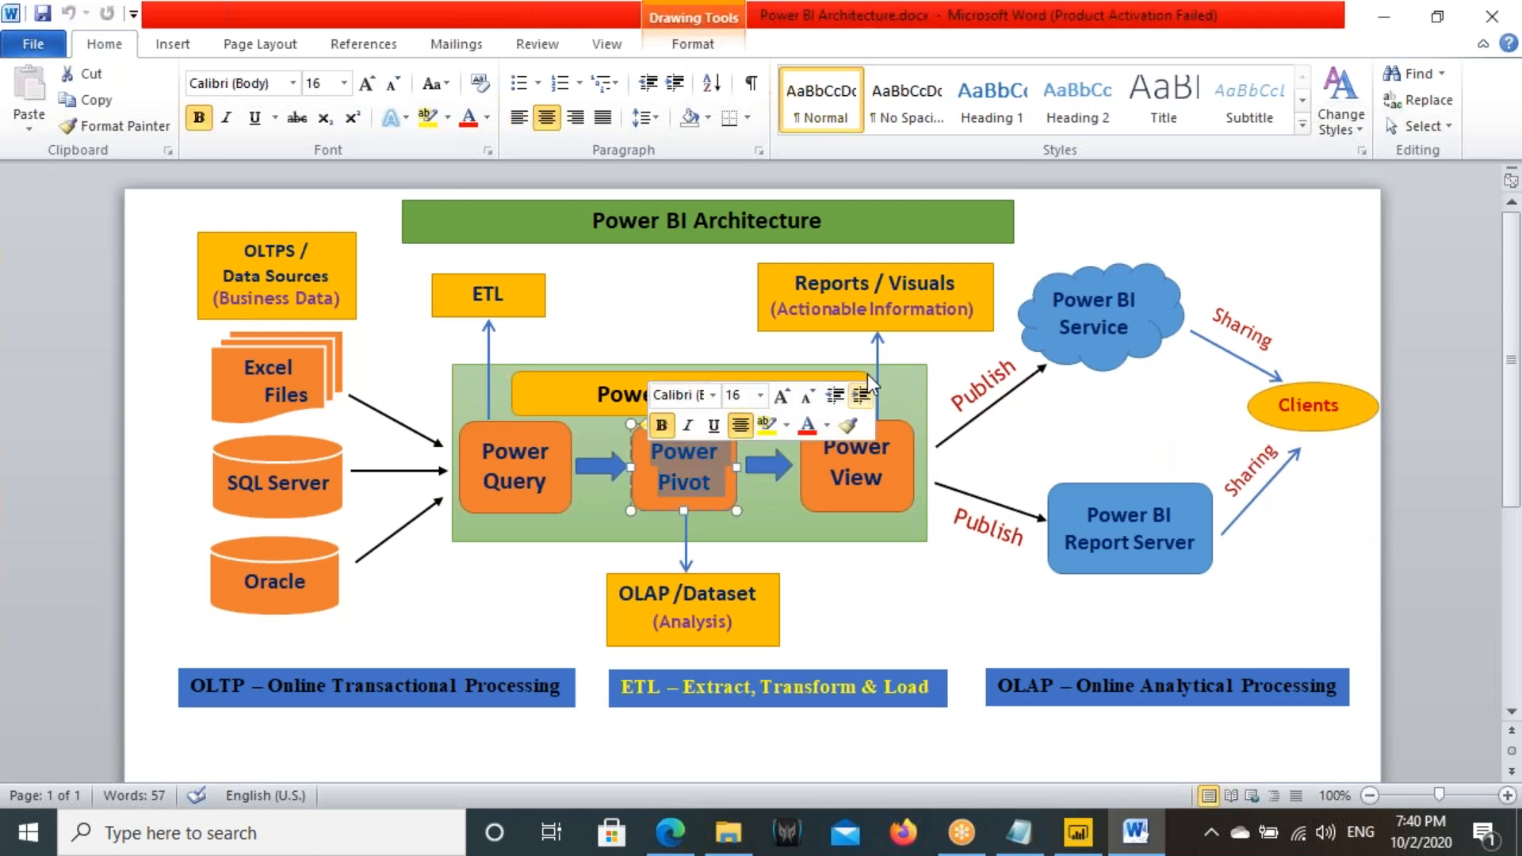
click(876, 468)
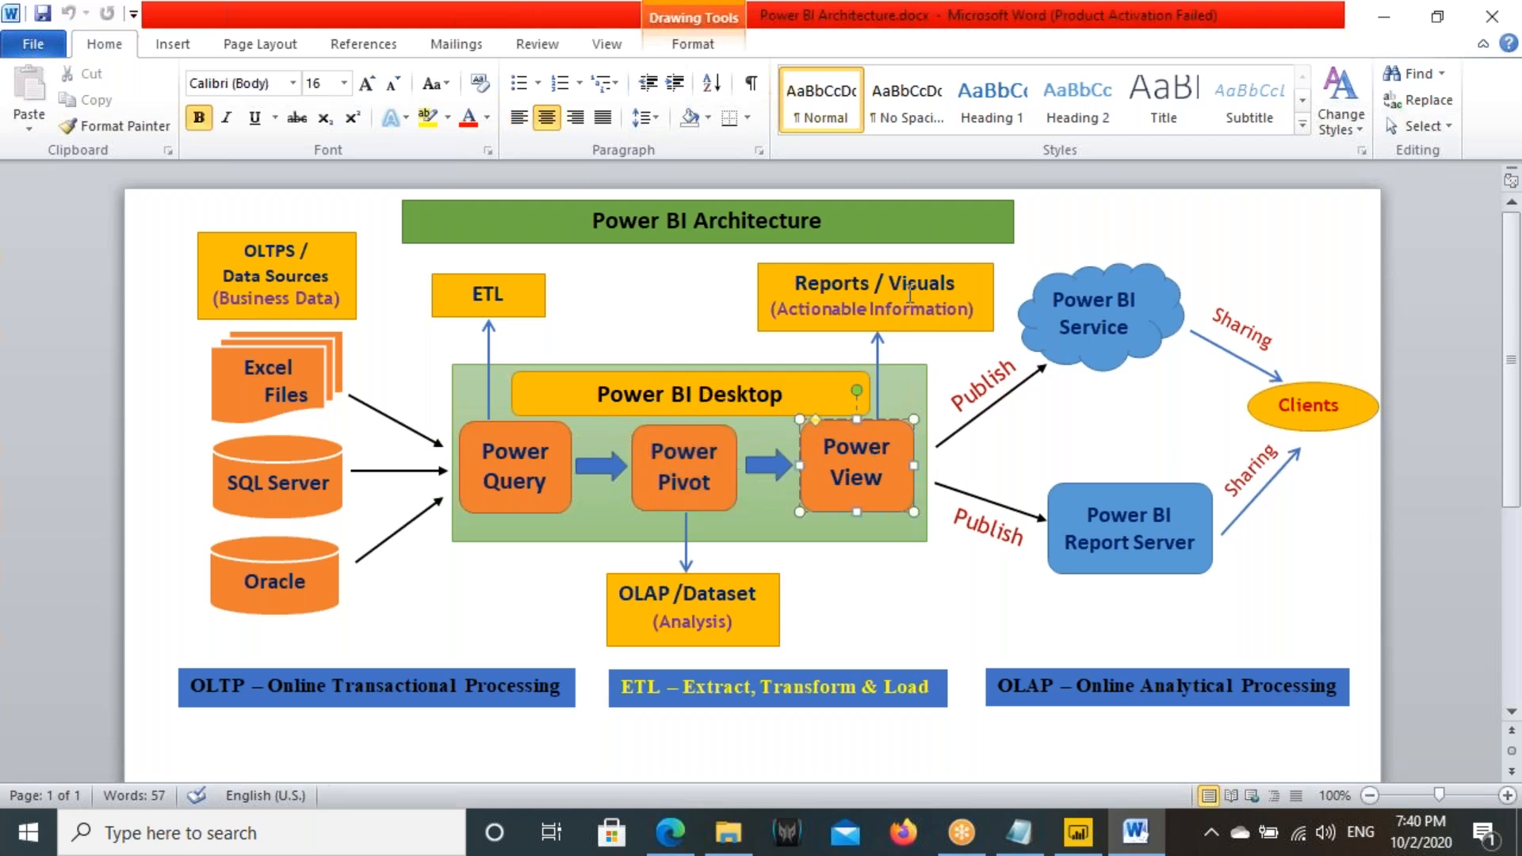
double_click(857, 448)
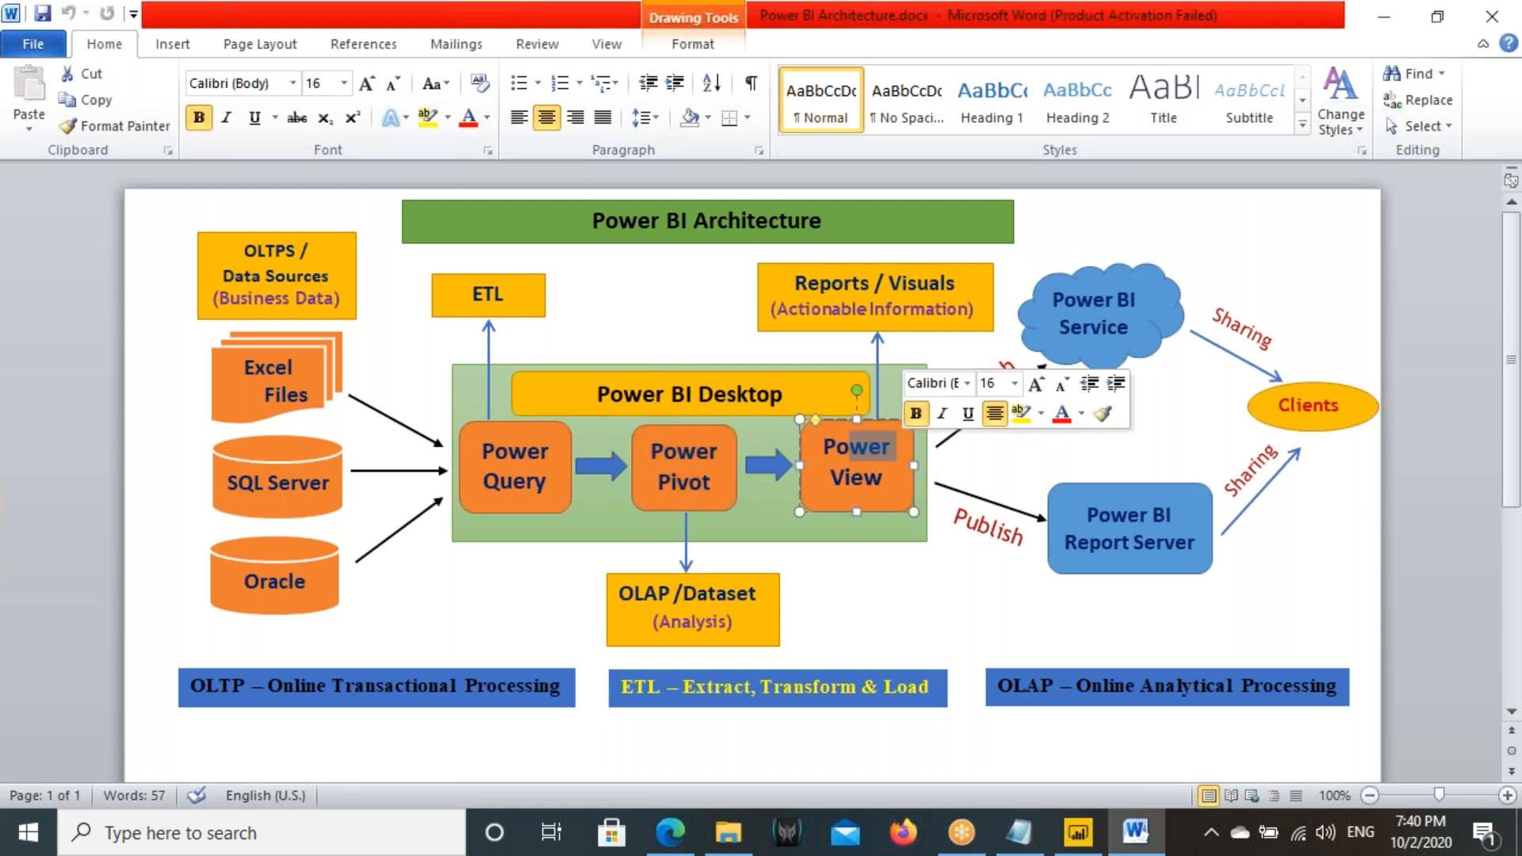
triple_click(302, 489)
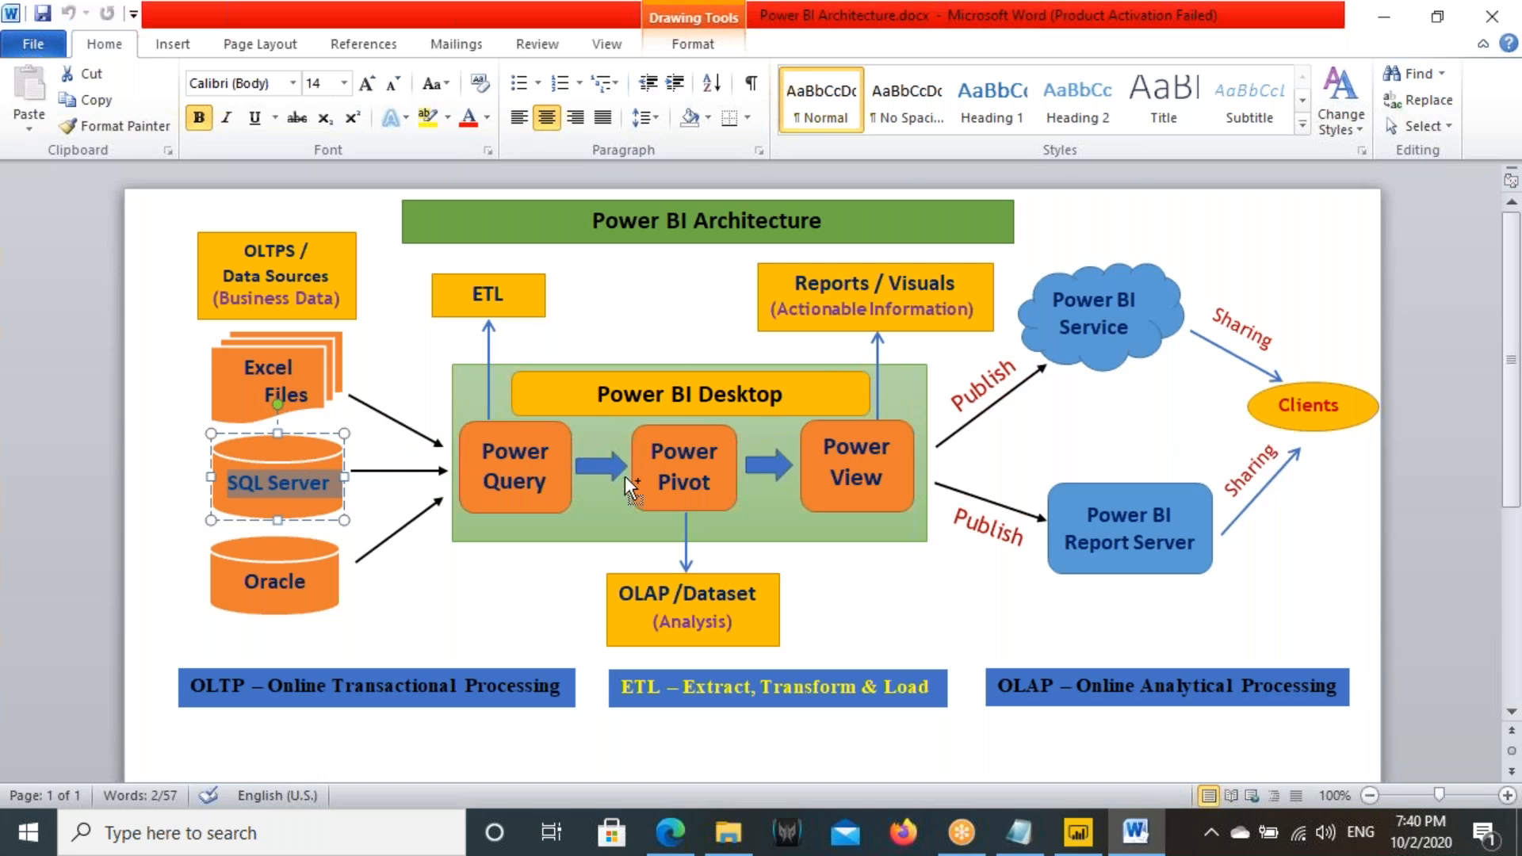
- Sketch an arrow from SQL Server to Power Pivot and mark the area above Power View on the diagram, clearing the annotations when done
mouse_move(281, 479)
mouse_down()
mouse_move(341, 551)
mouse_move(674, 432)
mouse_up()
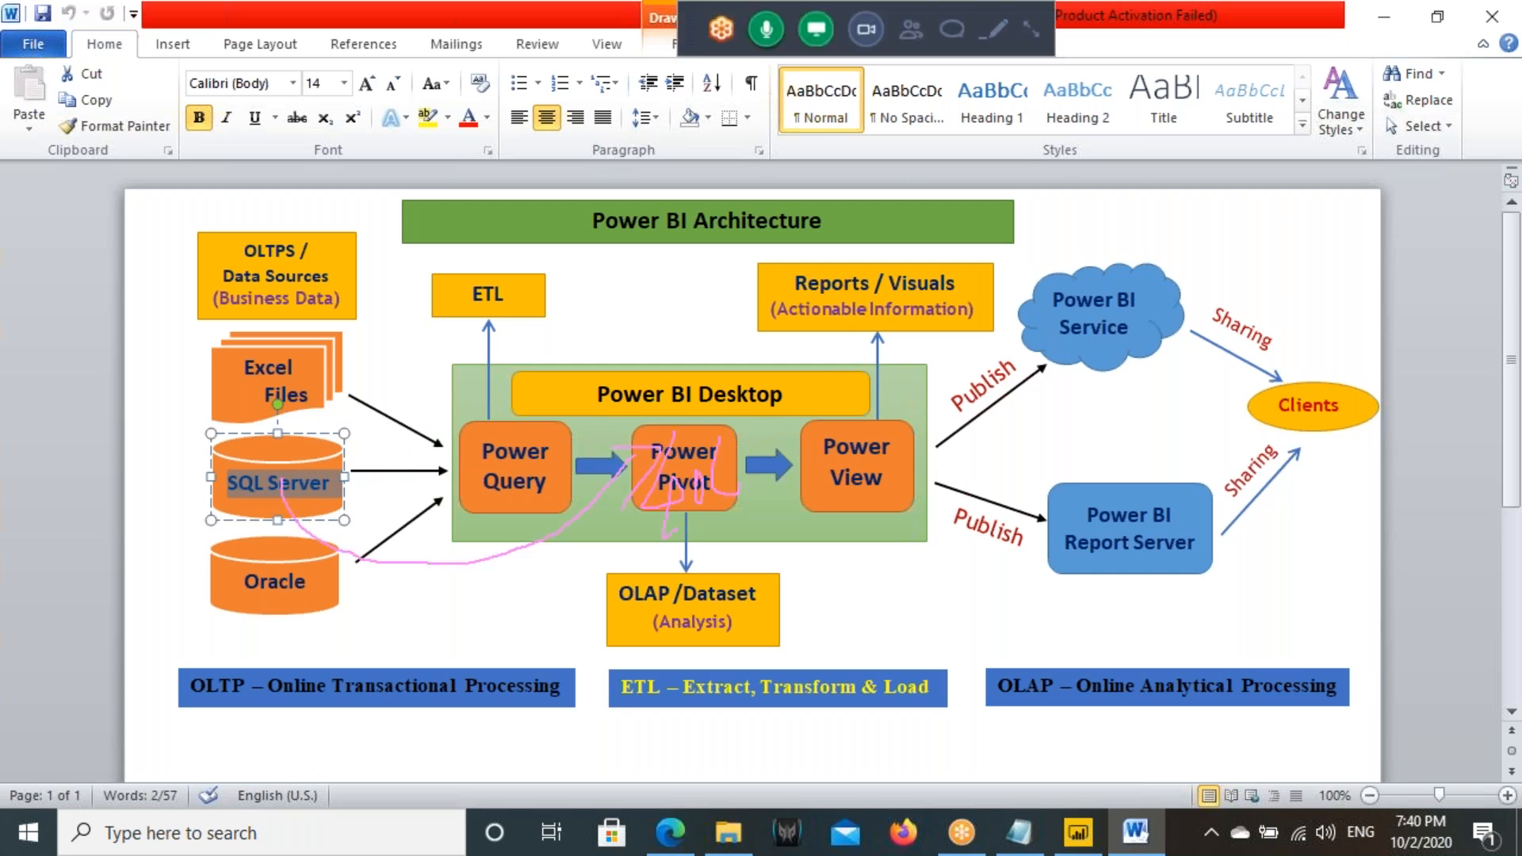
drag(855, 349, 903, 362)
key(Escape)
- Switch to Power BI, convert the empty table visual to a card and show the Quantity field on it
click(1078, 832)
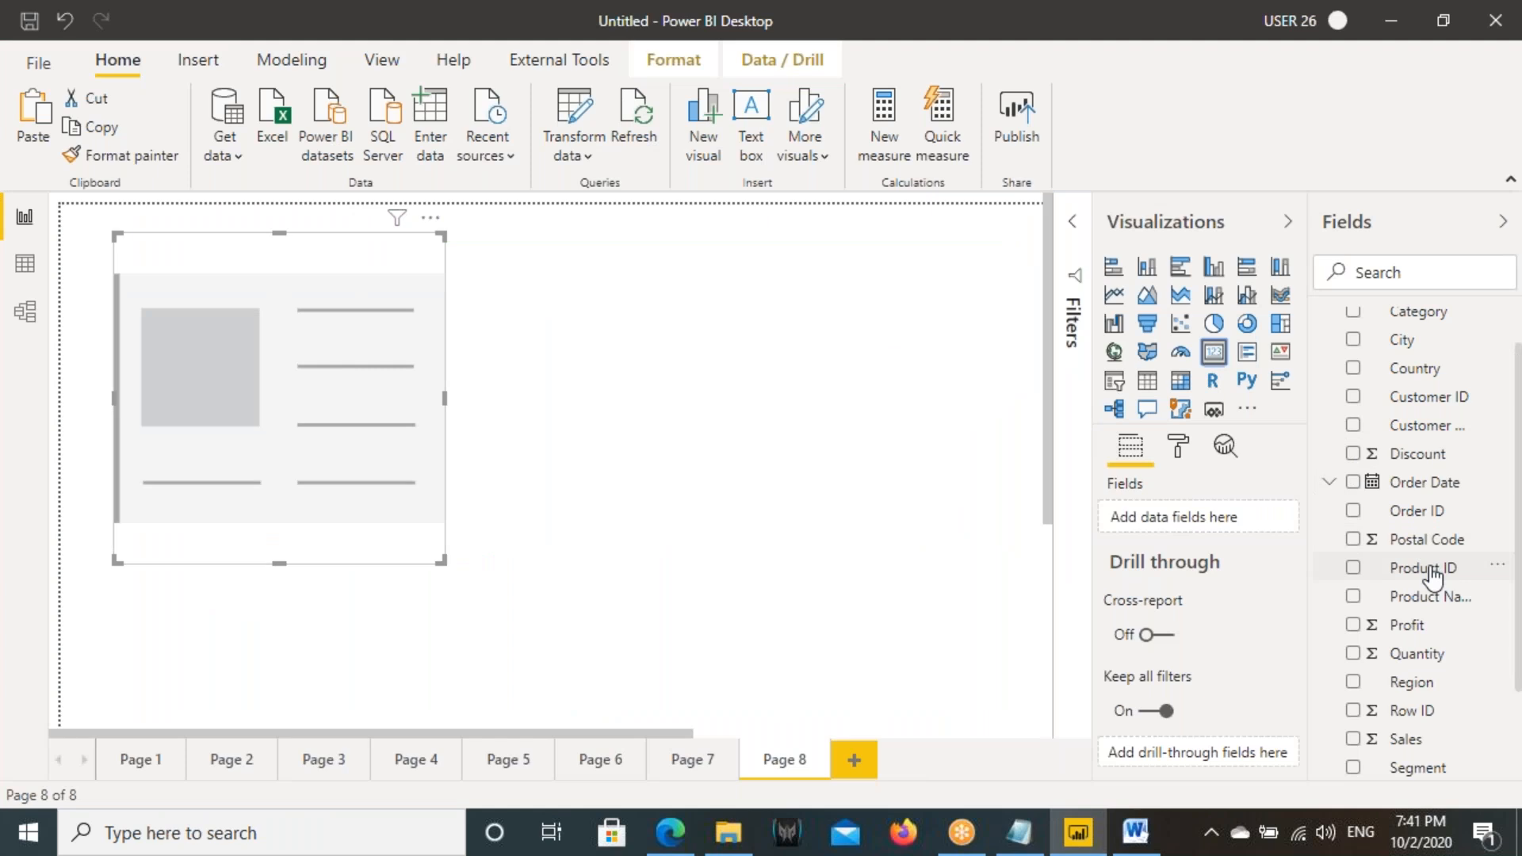
drag(1422, 655, 320, 371)
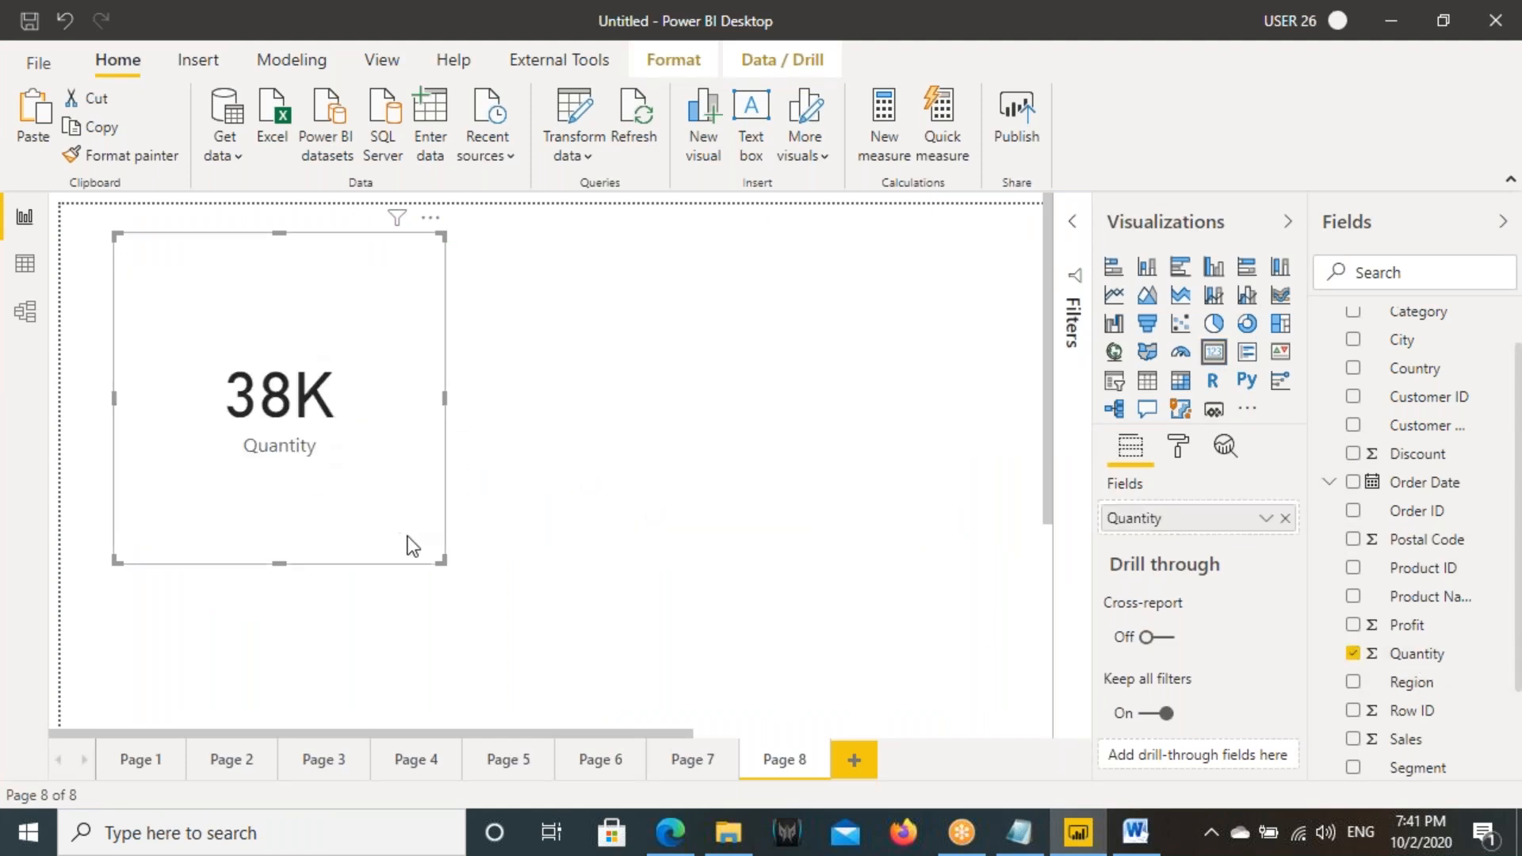
- Shrink the Quantity card and add an empty slicer in the free canvas space to its right
drag(440, 559, 369, 384)
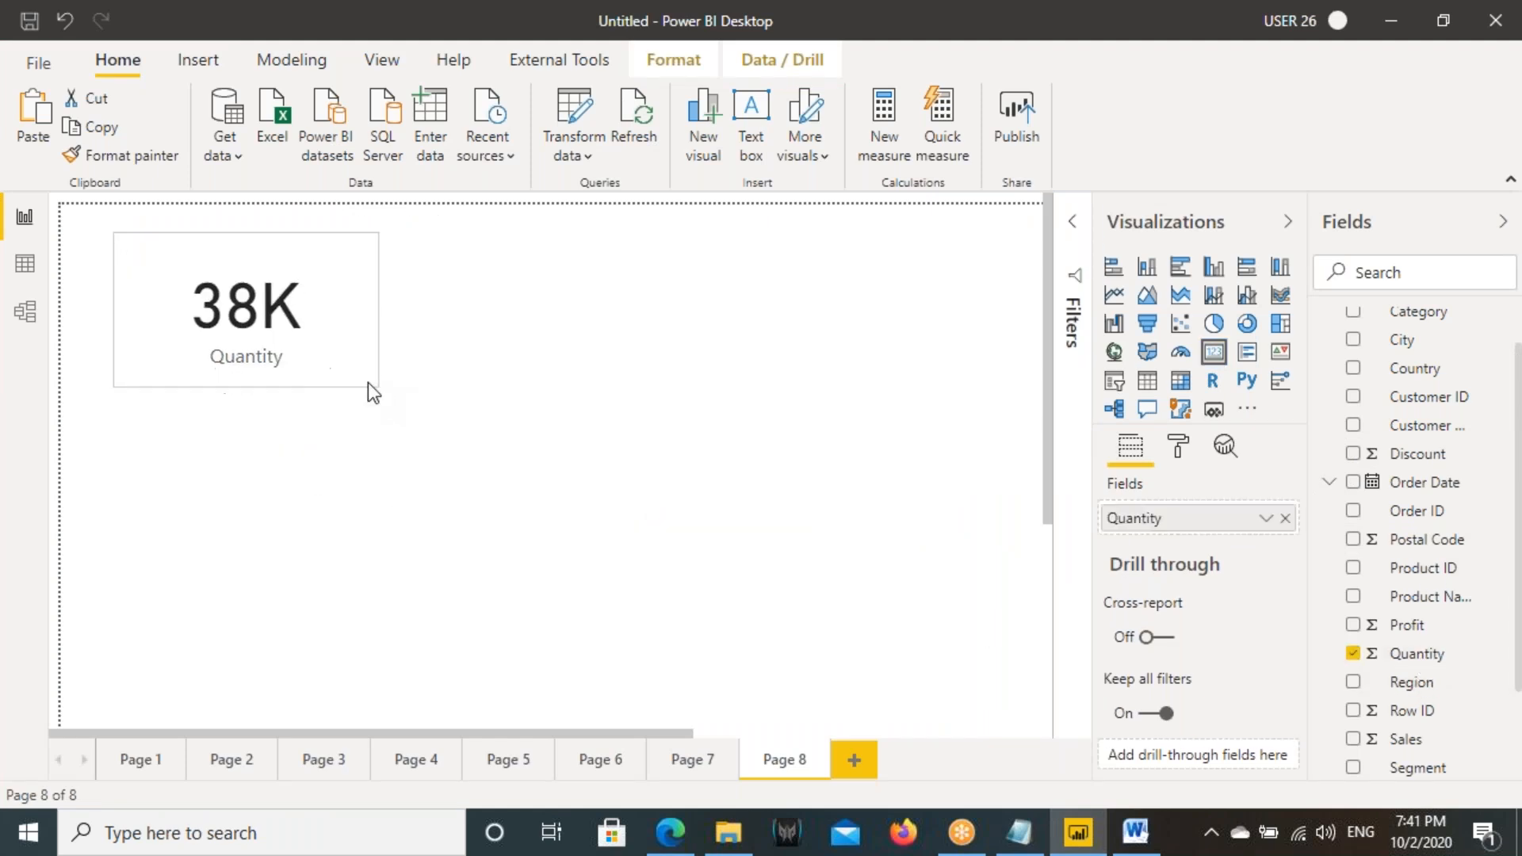
click(631, 370)
click(1113, 381)
drag(276, 533, 896, 440)
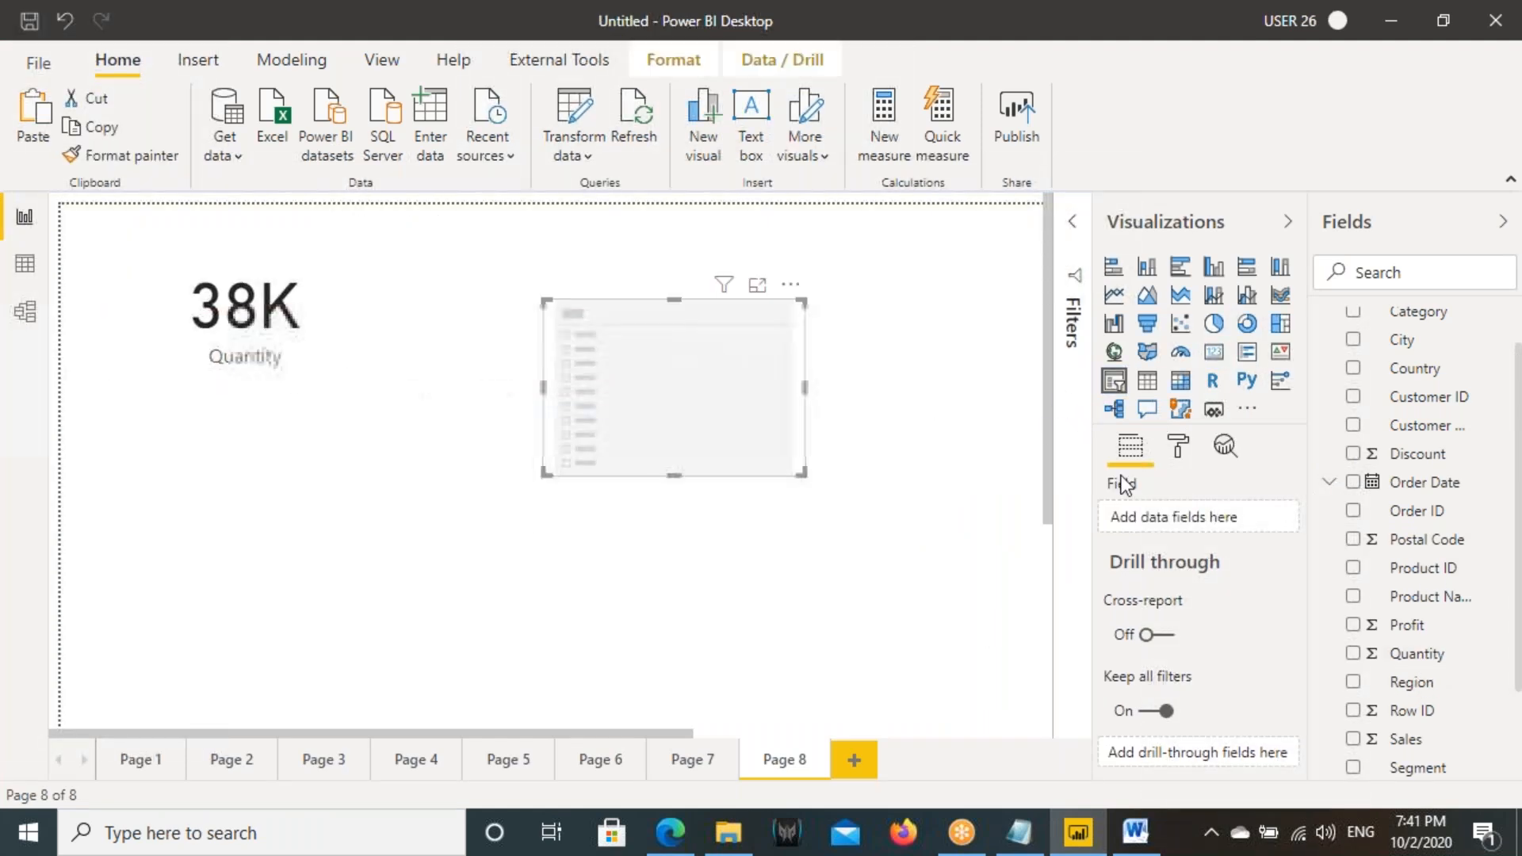
- Add the Year level of the Order Date hierarchy to the slicer
click(1329, 483)
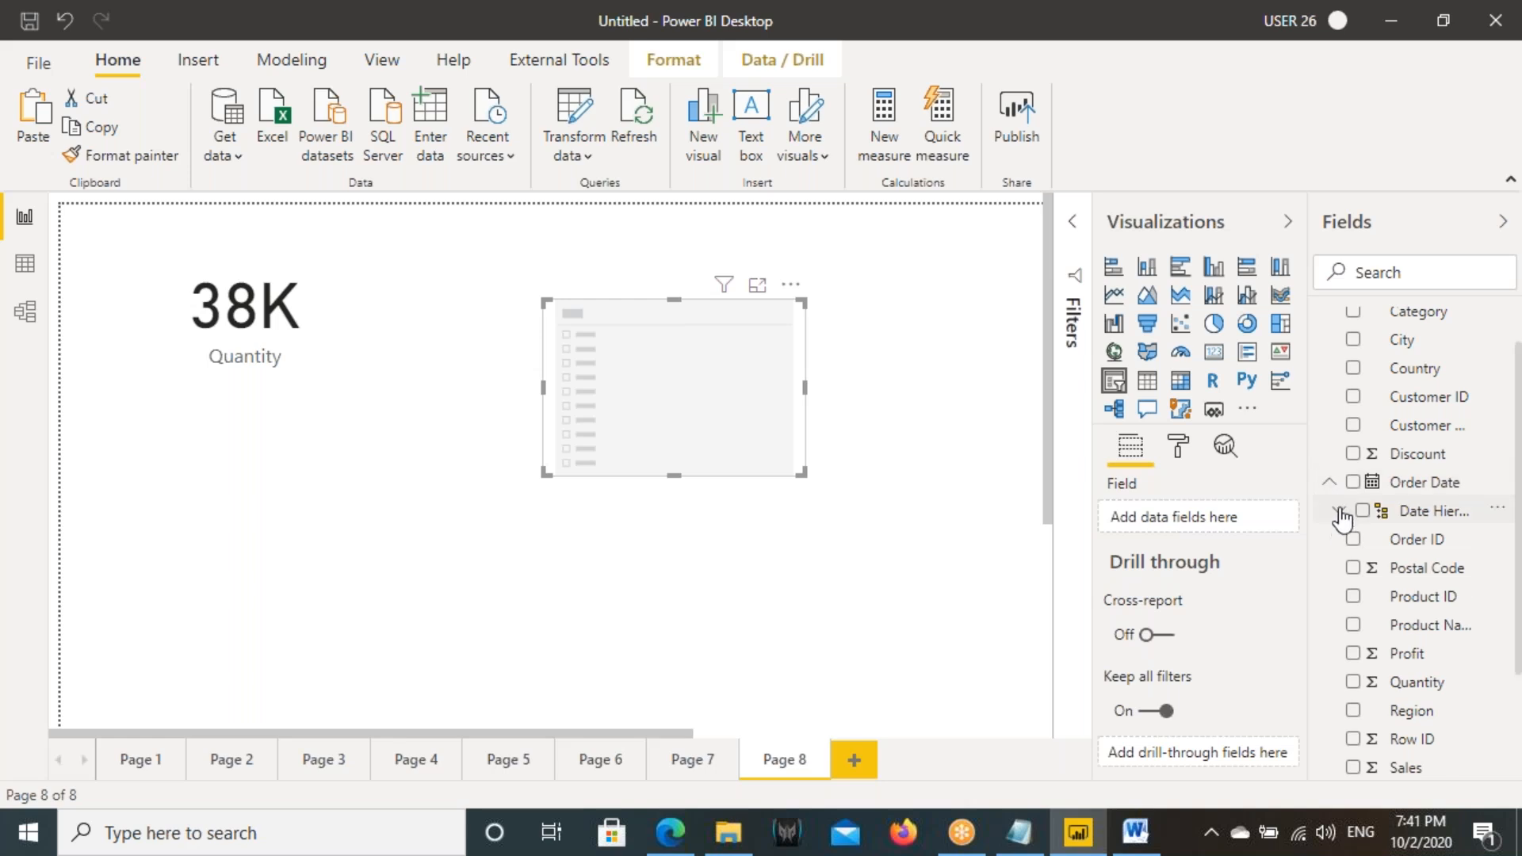
click(1339, 511)
drag(1419, 541, 710, 390)
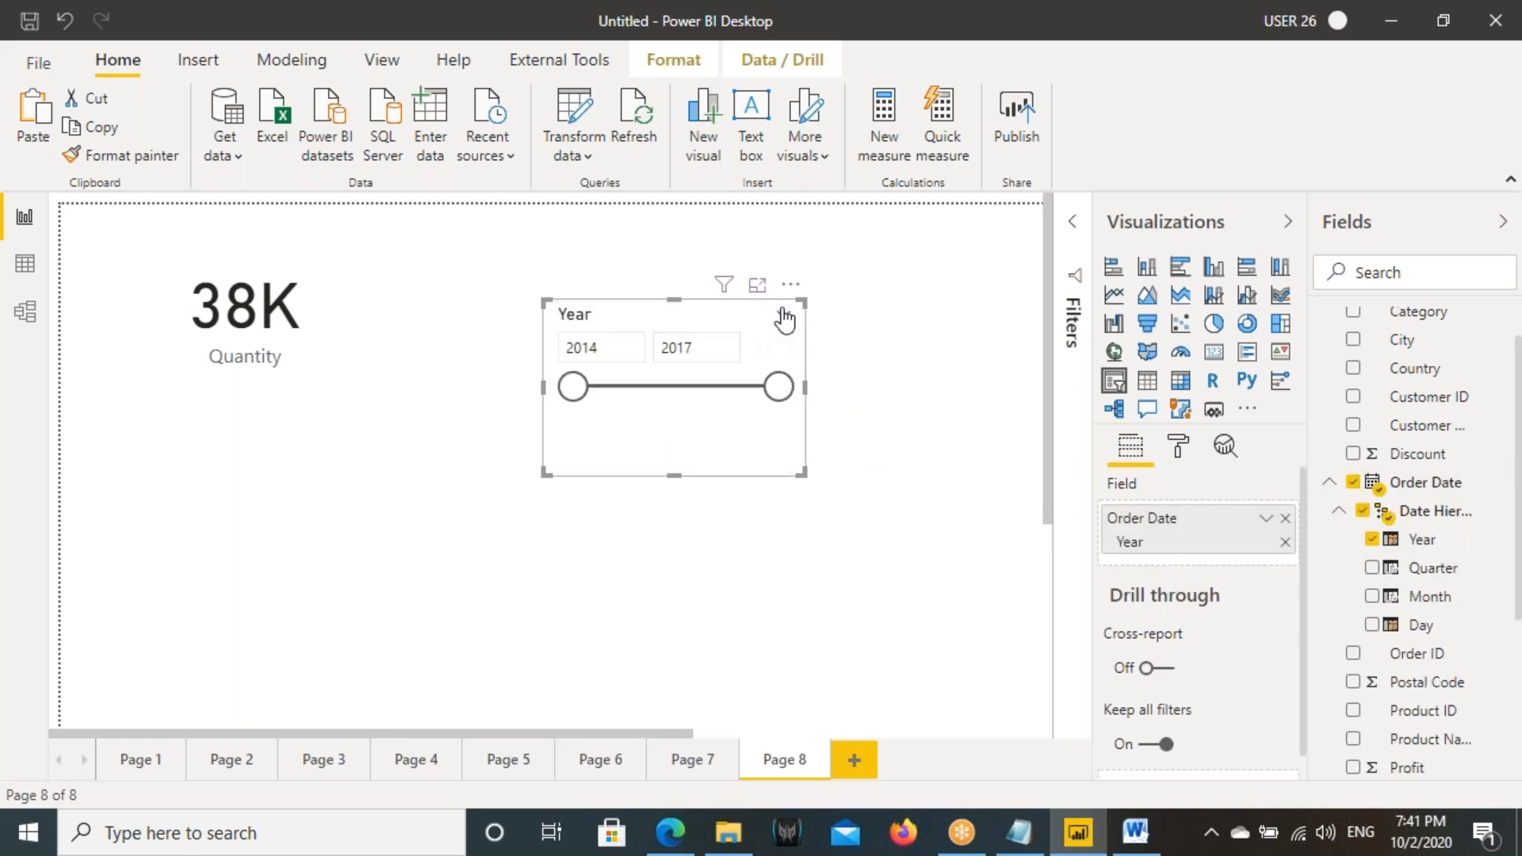
- Change the Year slicer to a list and filter the report to 2014
click(783, 317)
click(622, 346)
click(583, 339)
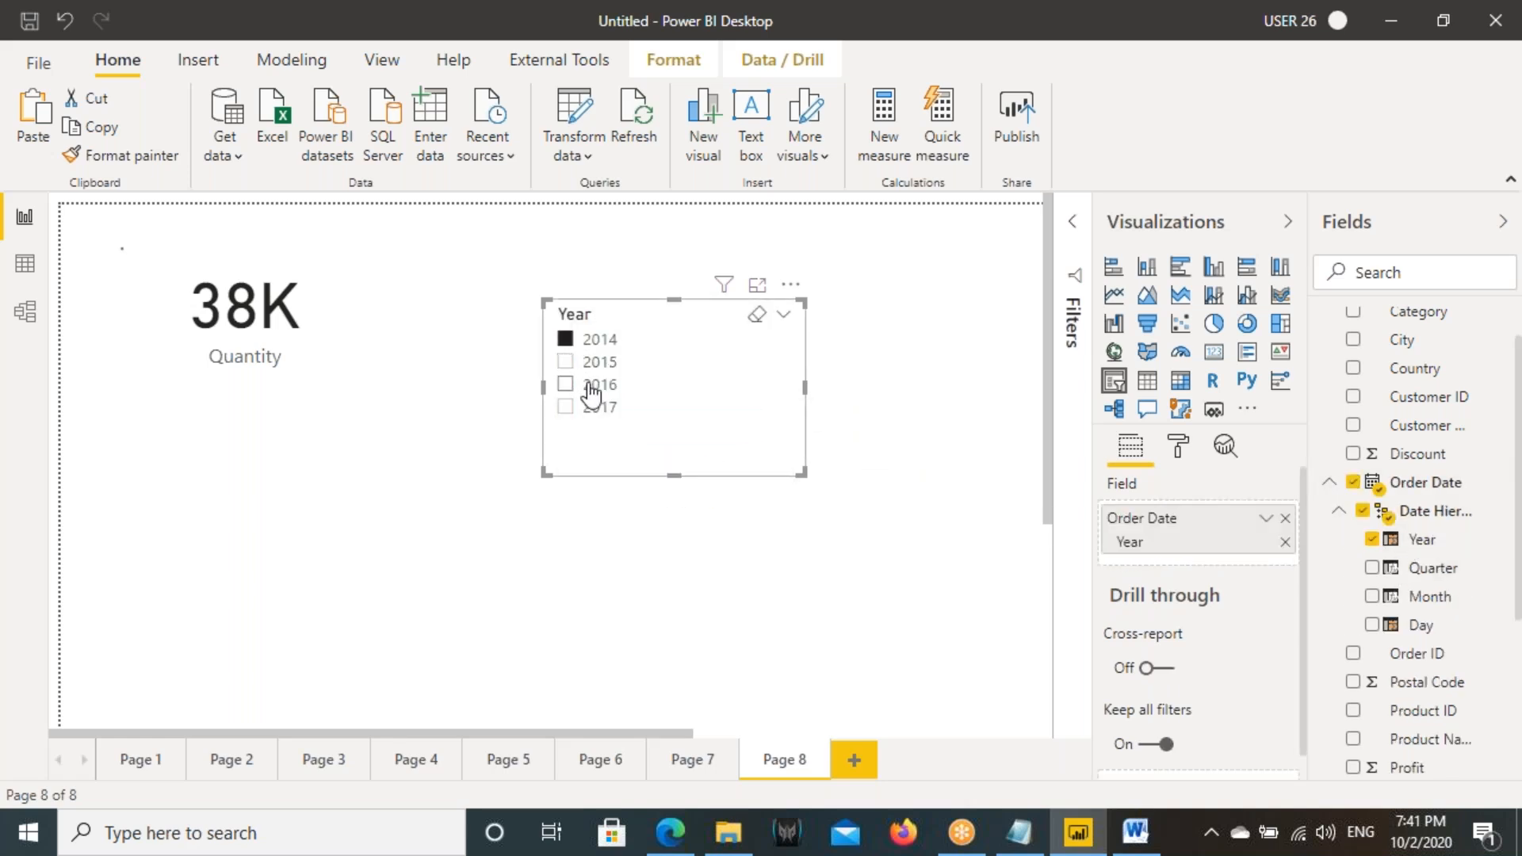
- Examine the Orders table in the data model and compare it with the filtered Quantity card in the report
click(11, 328)
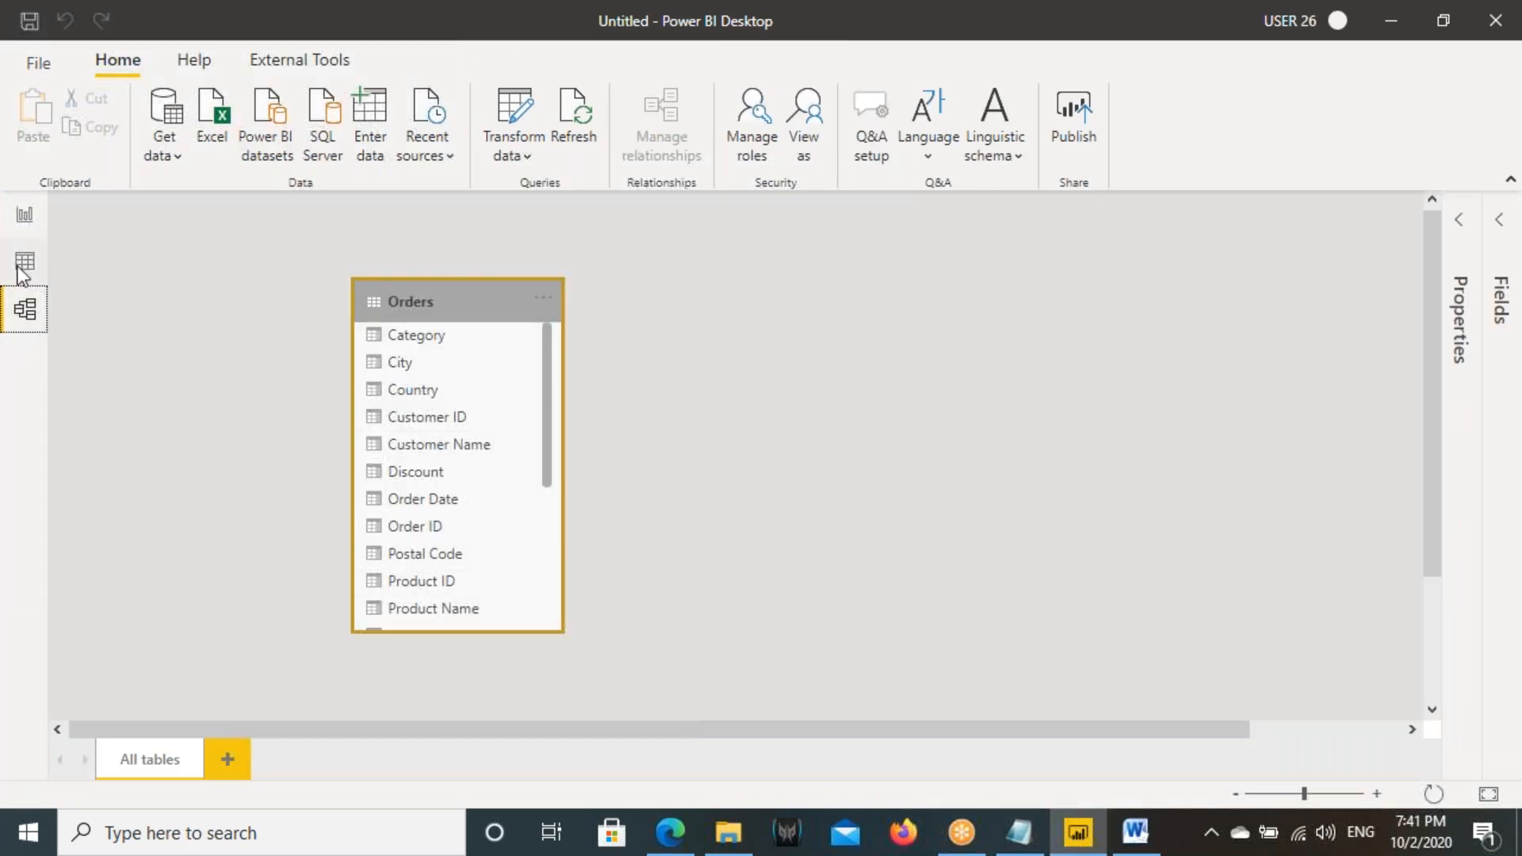
click(25, 215)
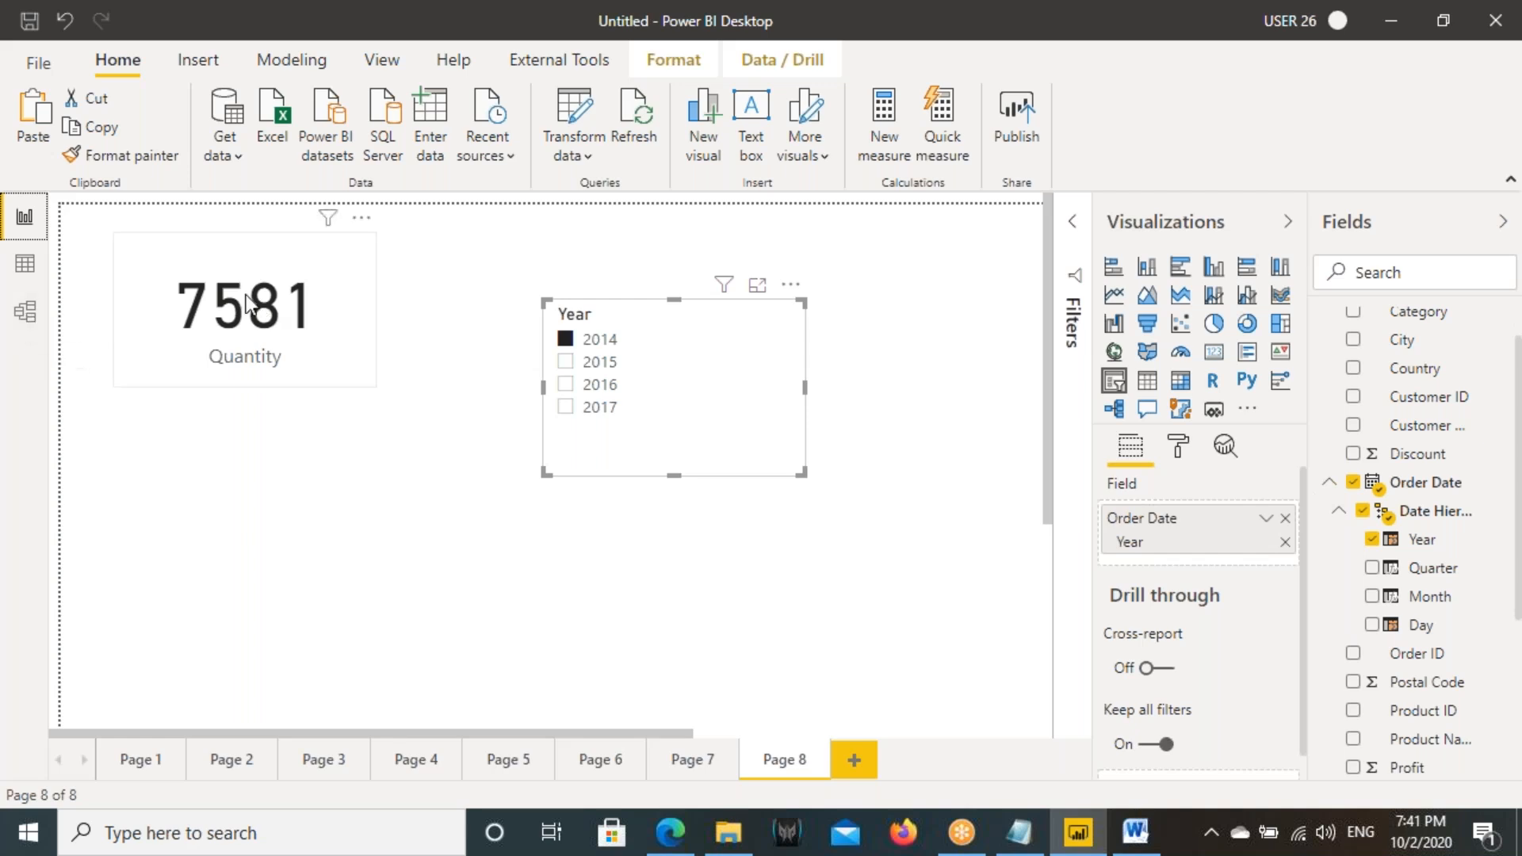
click(25, 310)
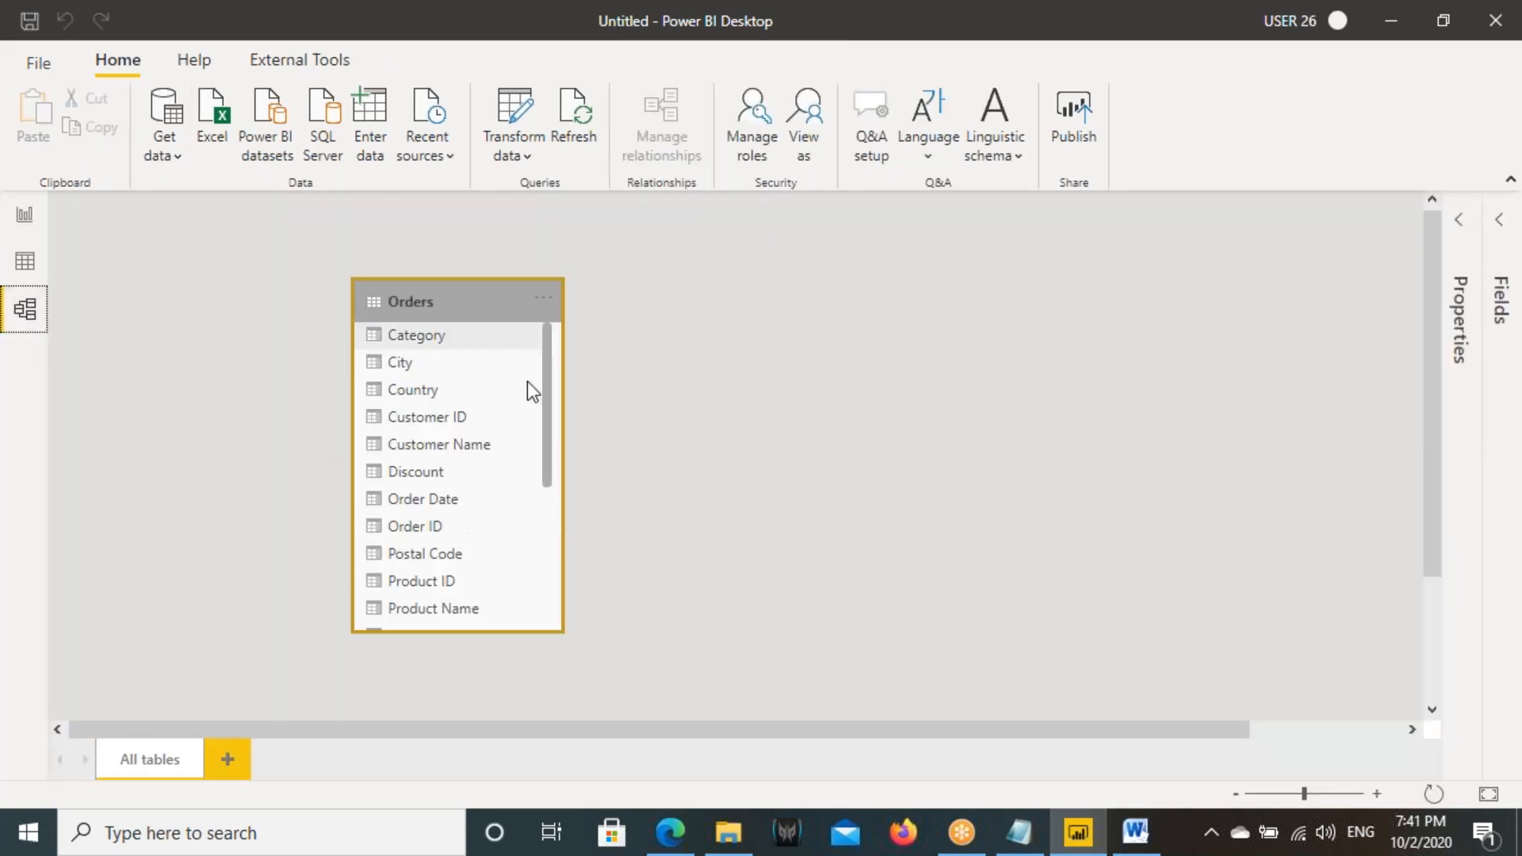
click(24, 215)
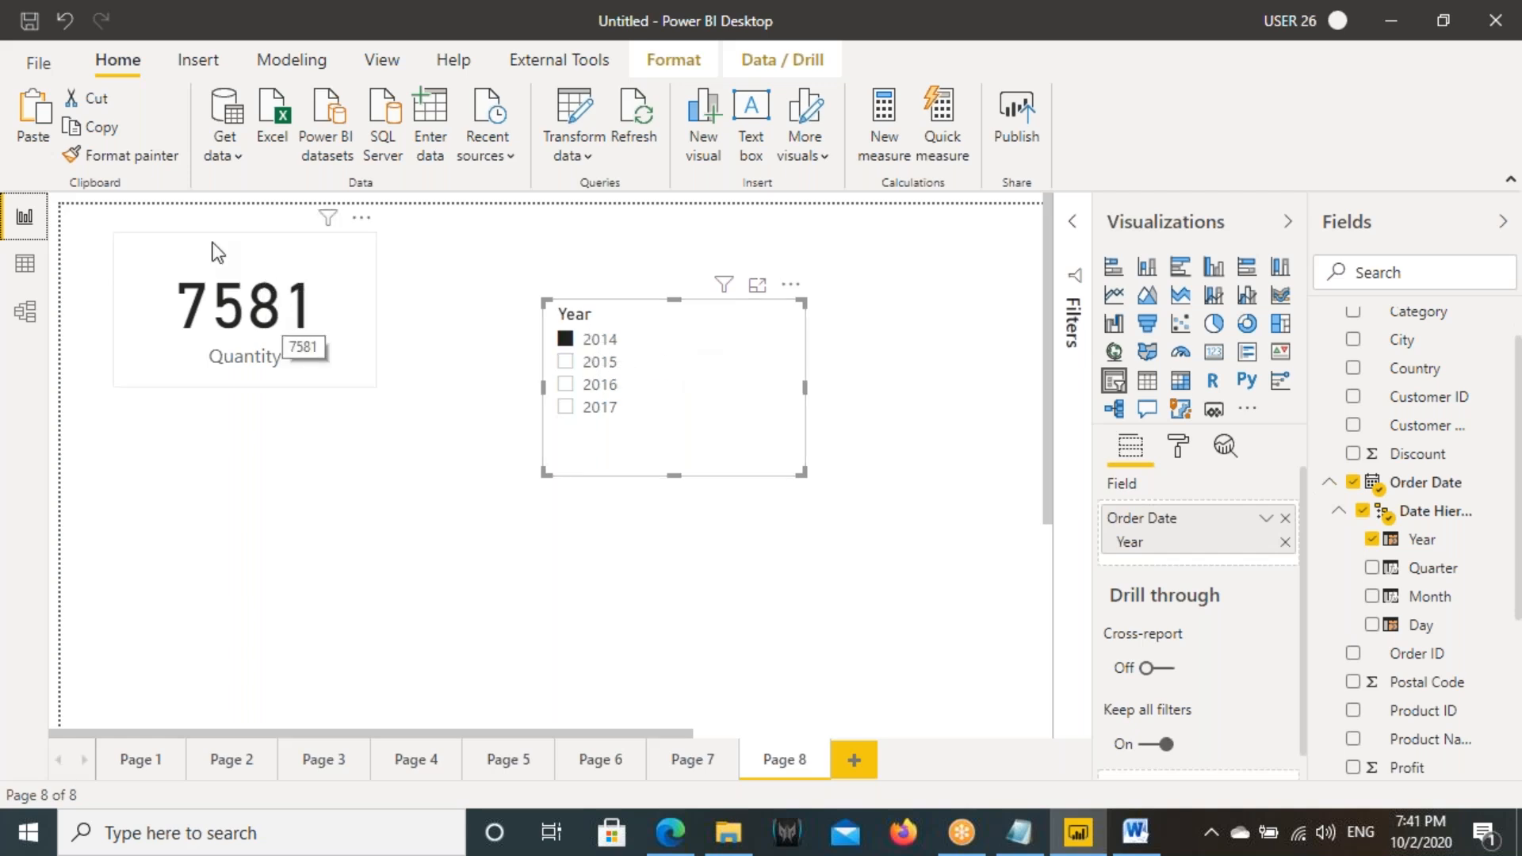
click(230, 160)
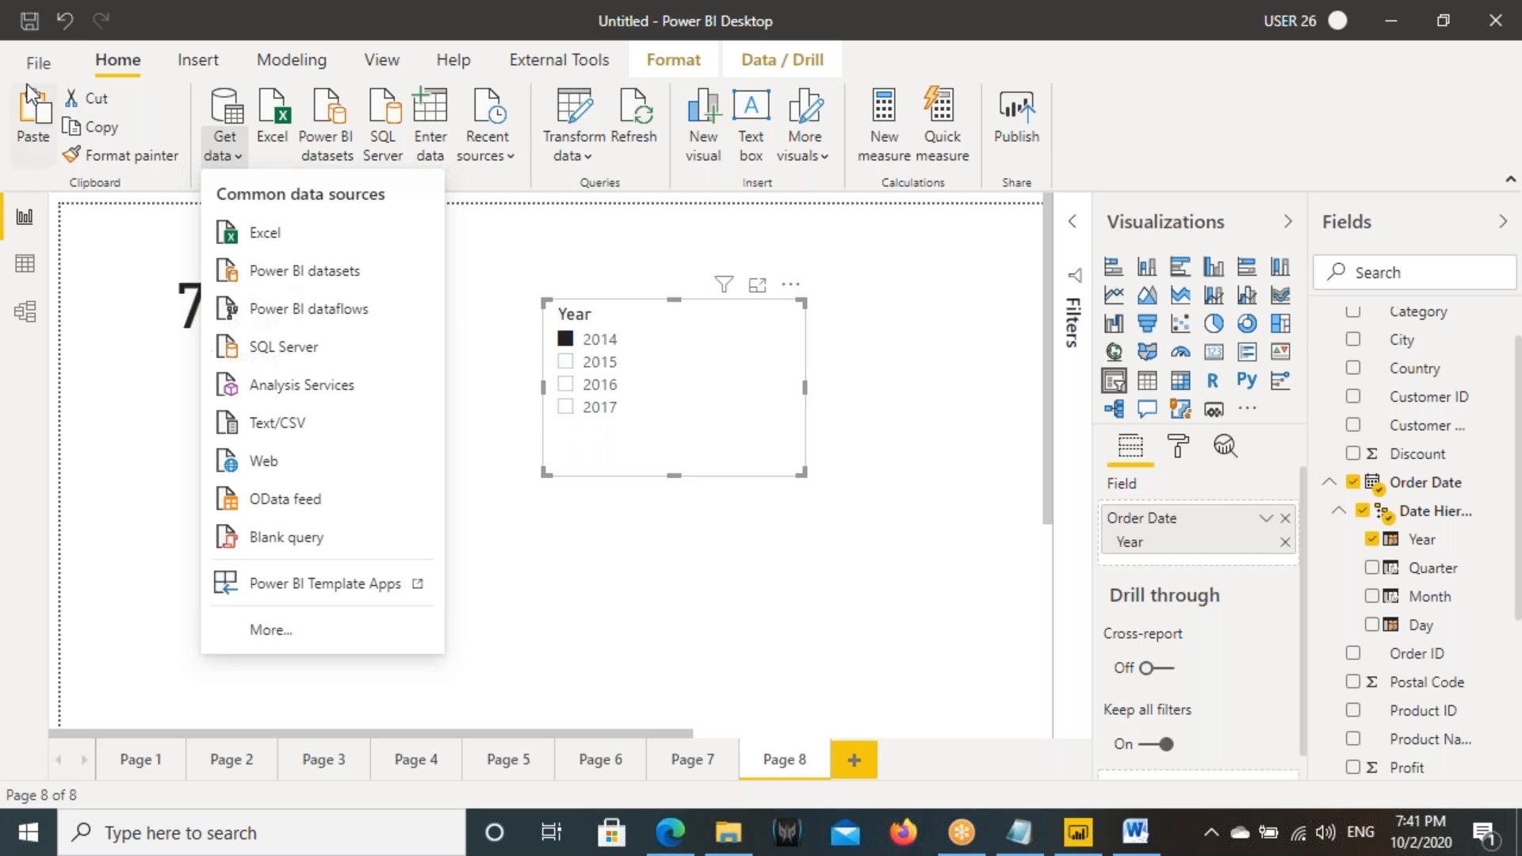
click(22, 63)
click(22, 64)
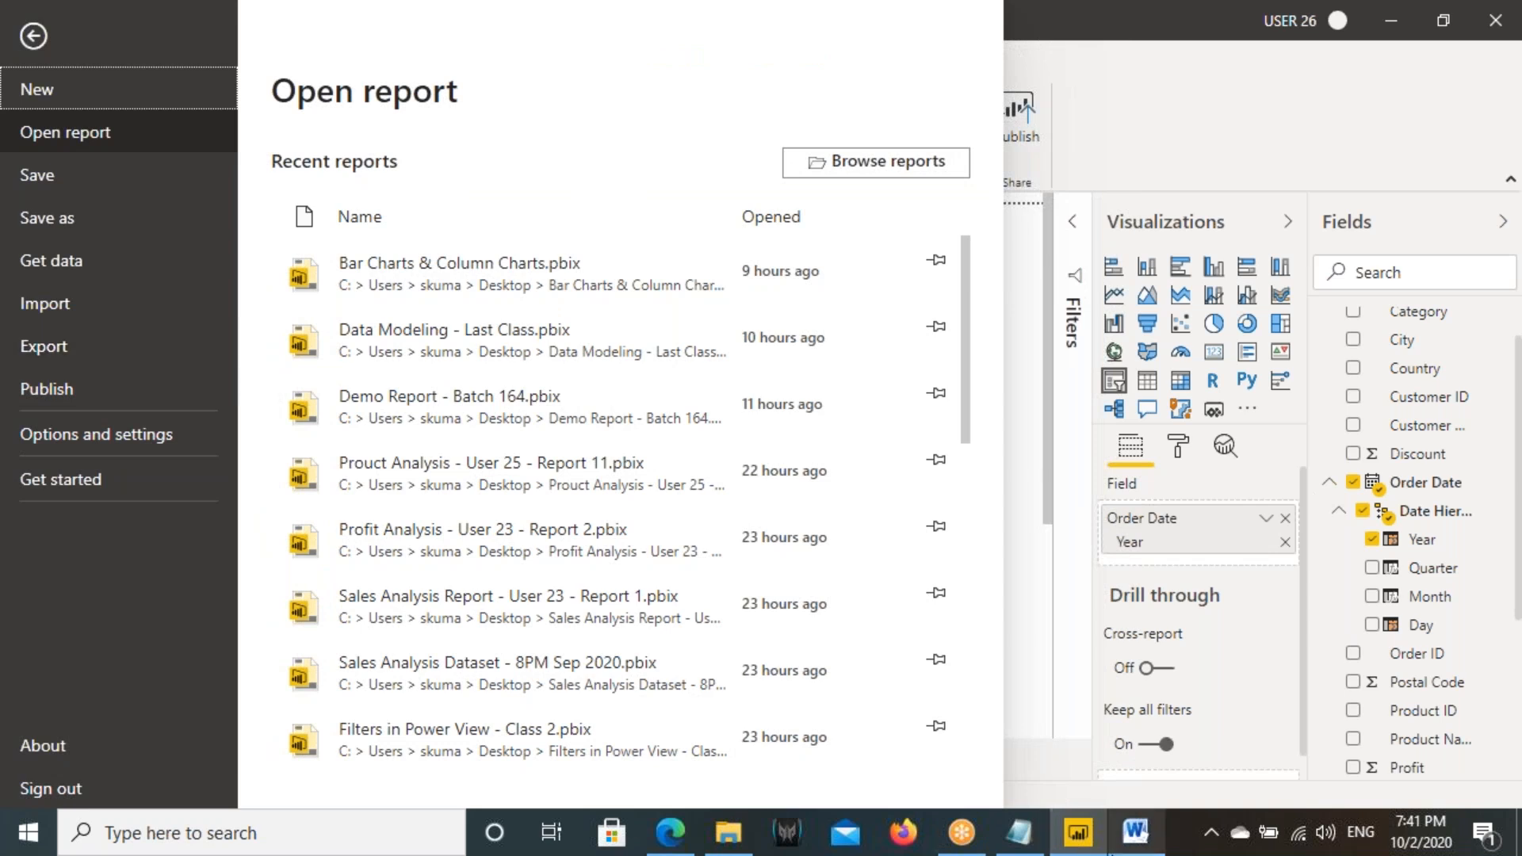
- Switch to the Word architecture diagram and highlight the word Pivot in the Power Pivot box
click(1114, 851)
drag(721, 493, 666, 468)
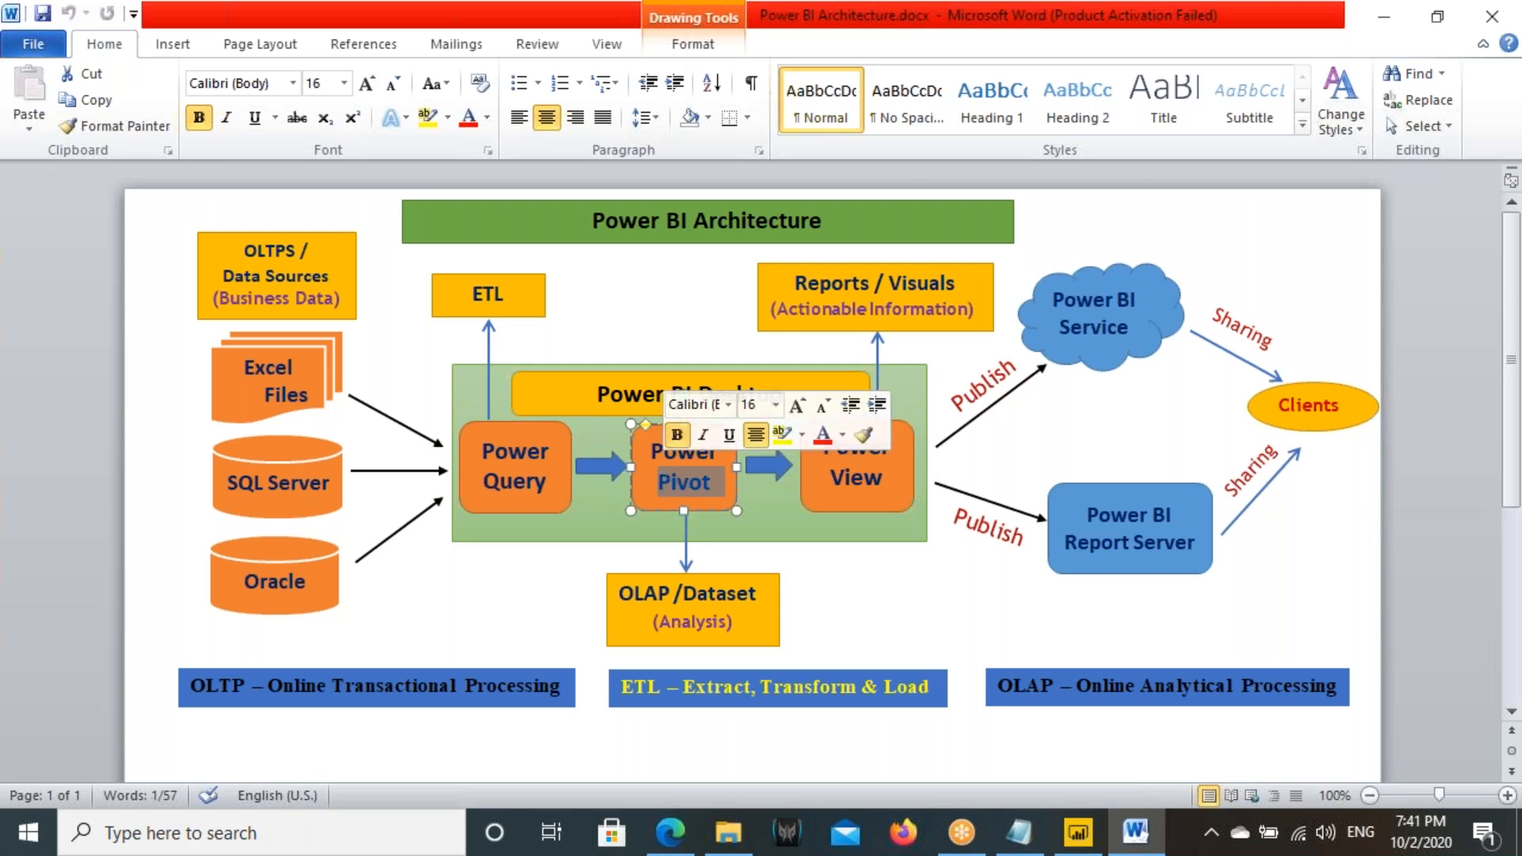
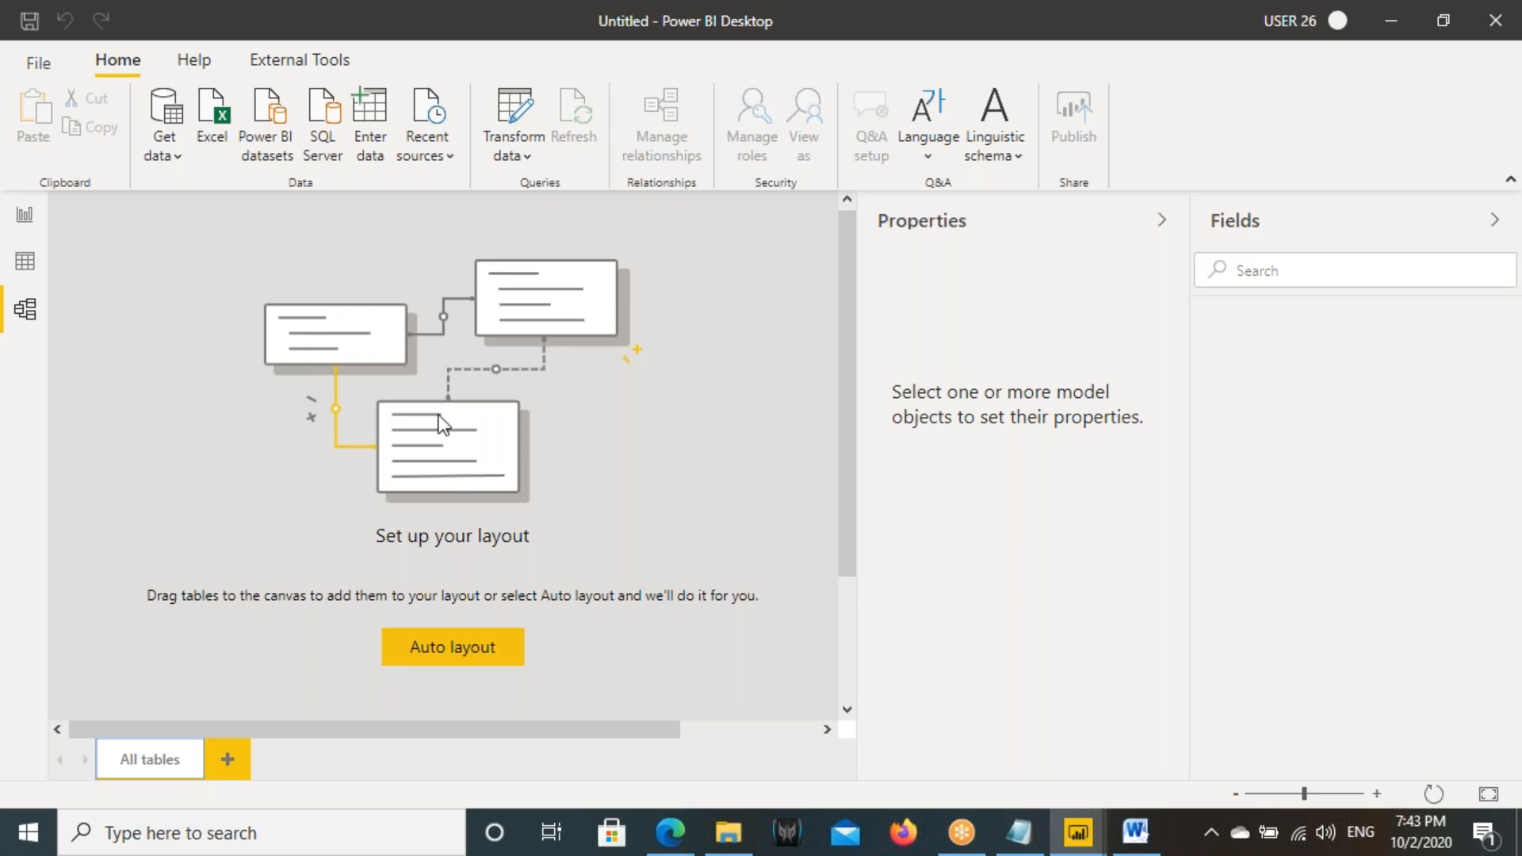
- Start a SQL Server connection and copy the server name LAPTOP-GFUN085Q\ABSERVER from SQL Server.txt in the Desktop Backup1 folder
click(168, 154)
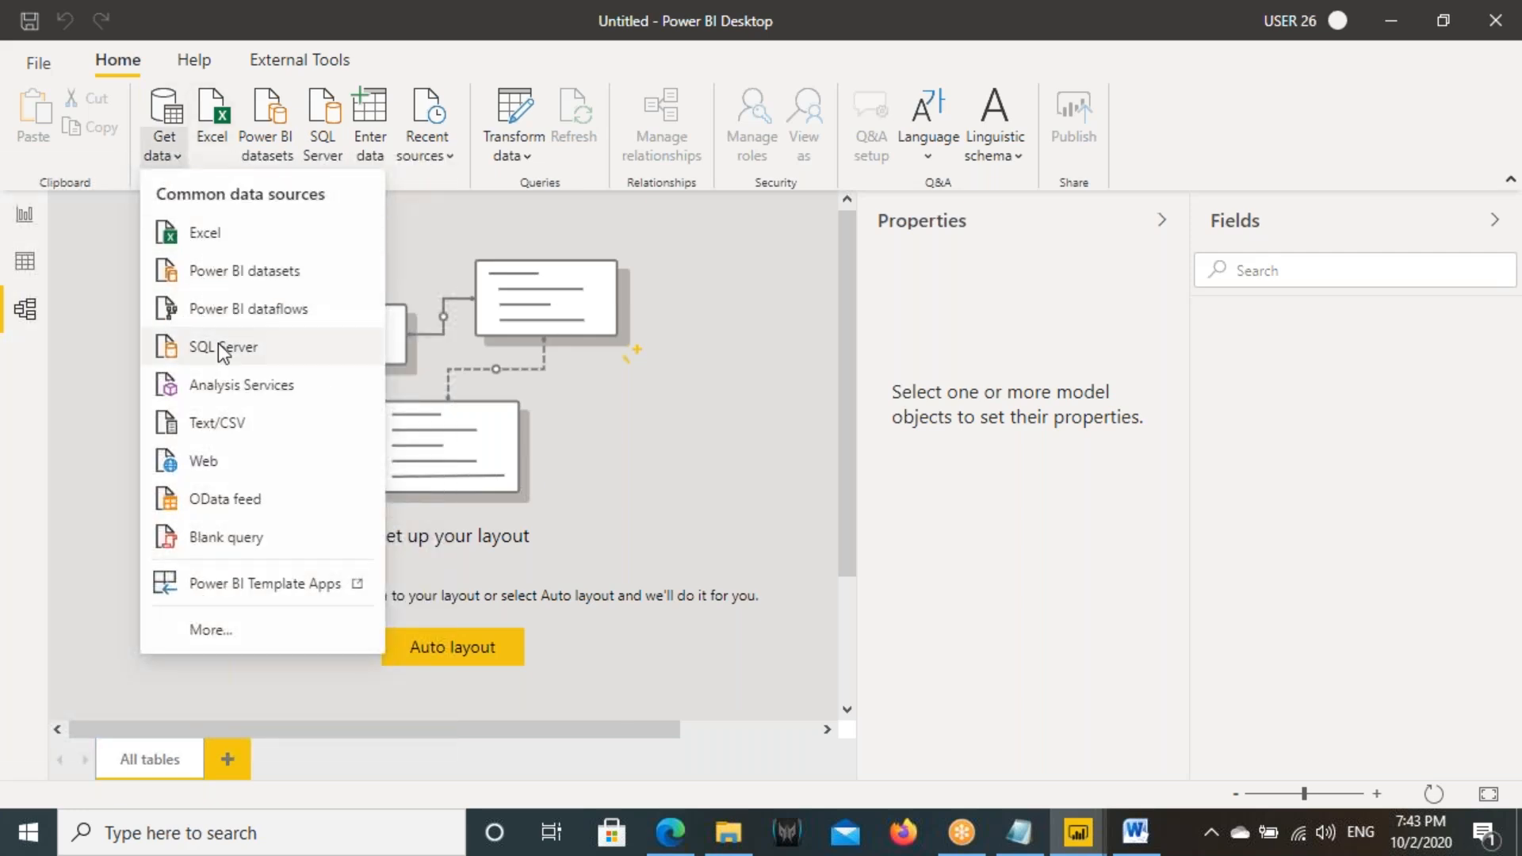
click(214, 342)
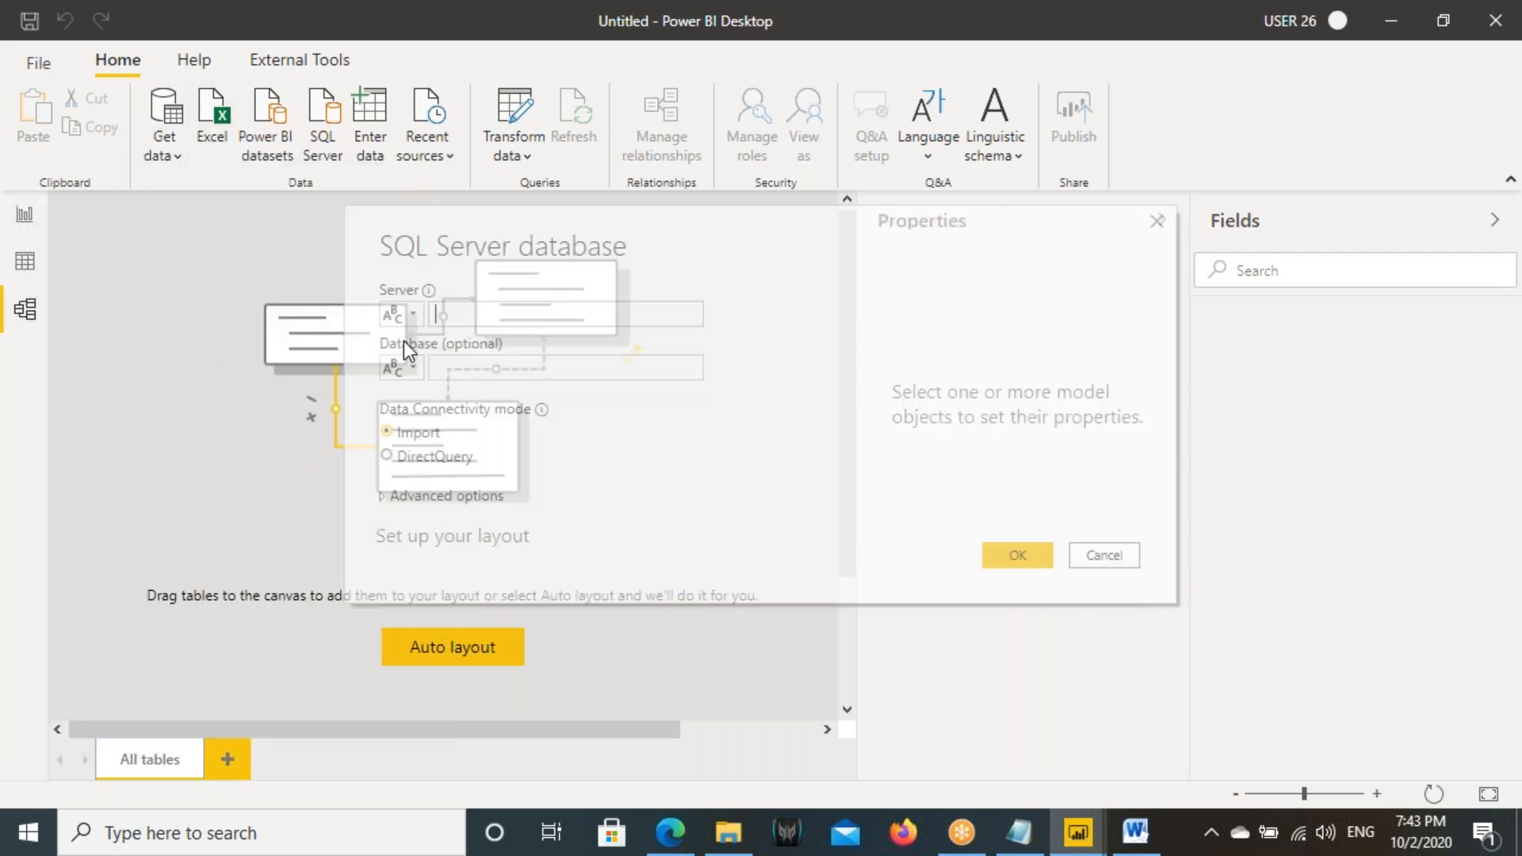
click(728, 832)
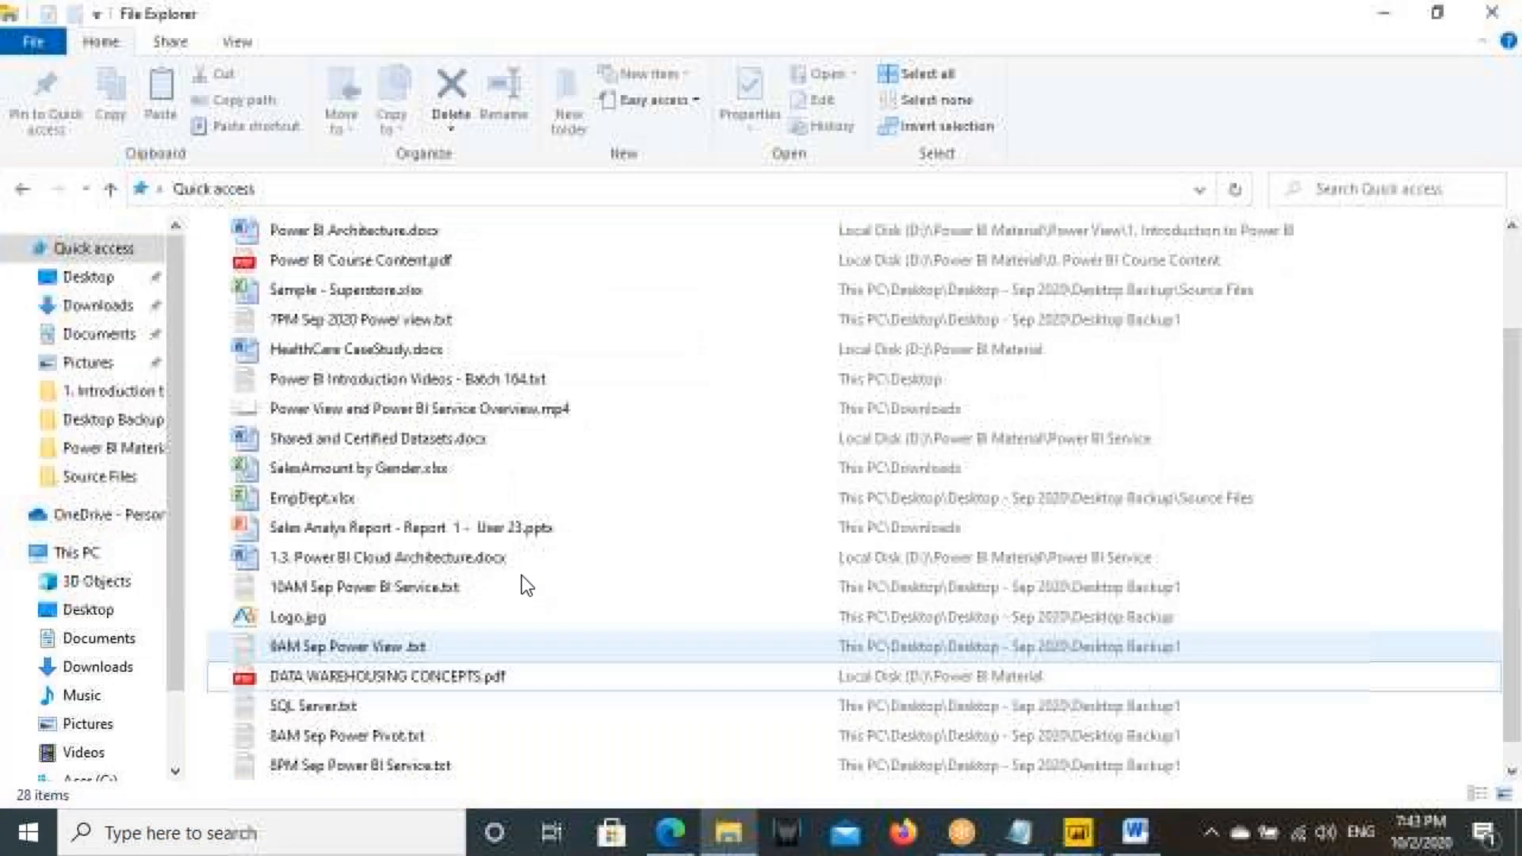
click(105, 446)
click(114, 420)
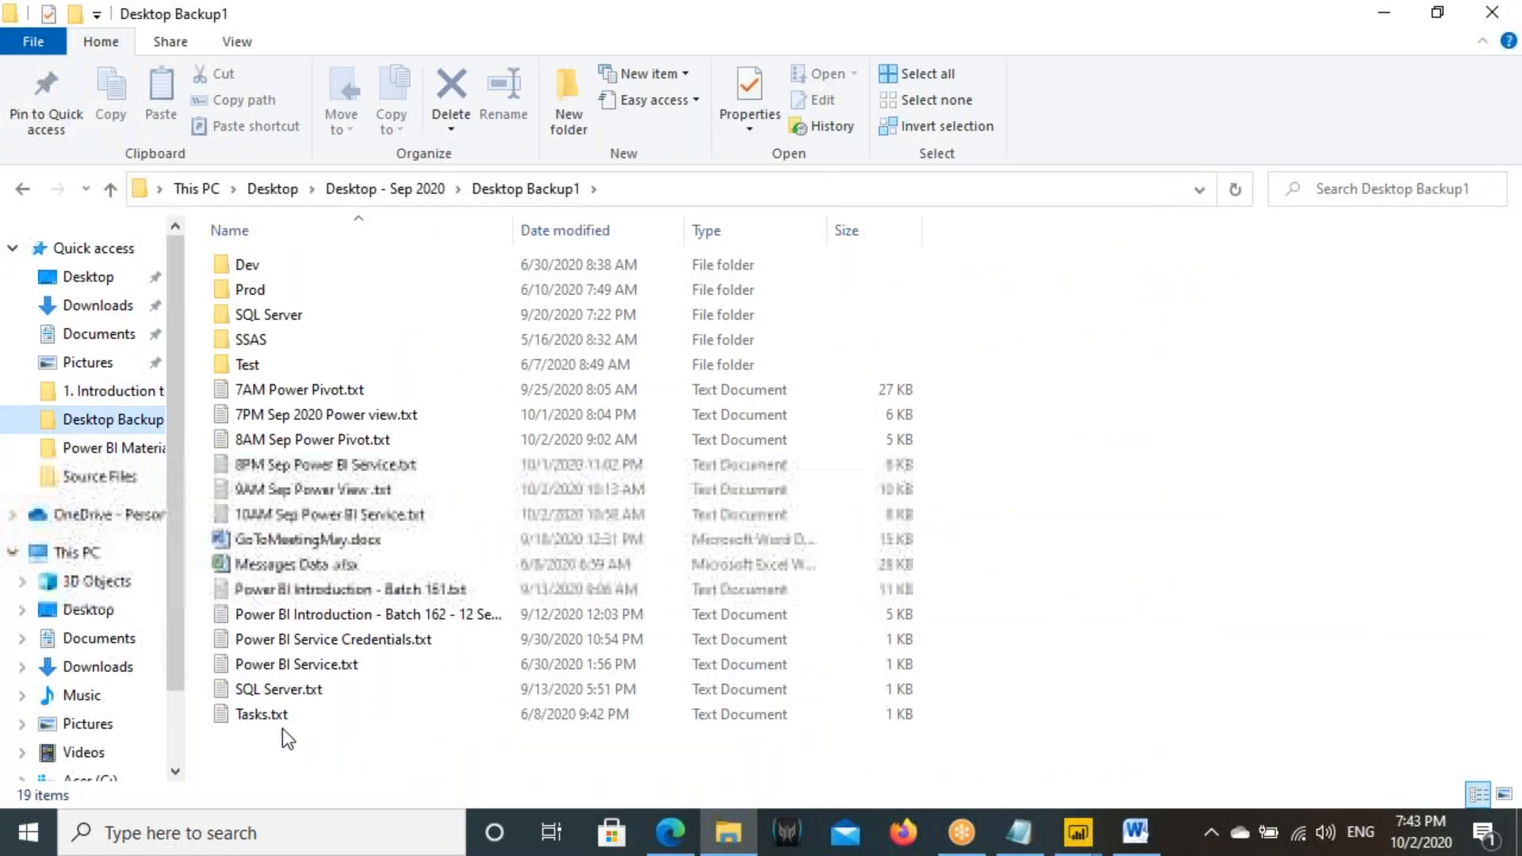
click(283, 689)
scroll(365, 551, down, 3)
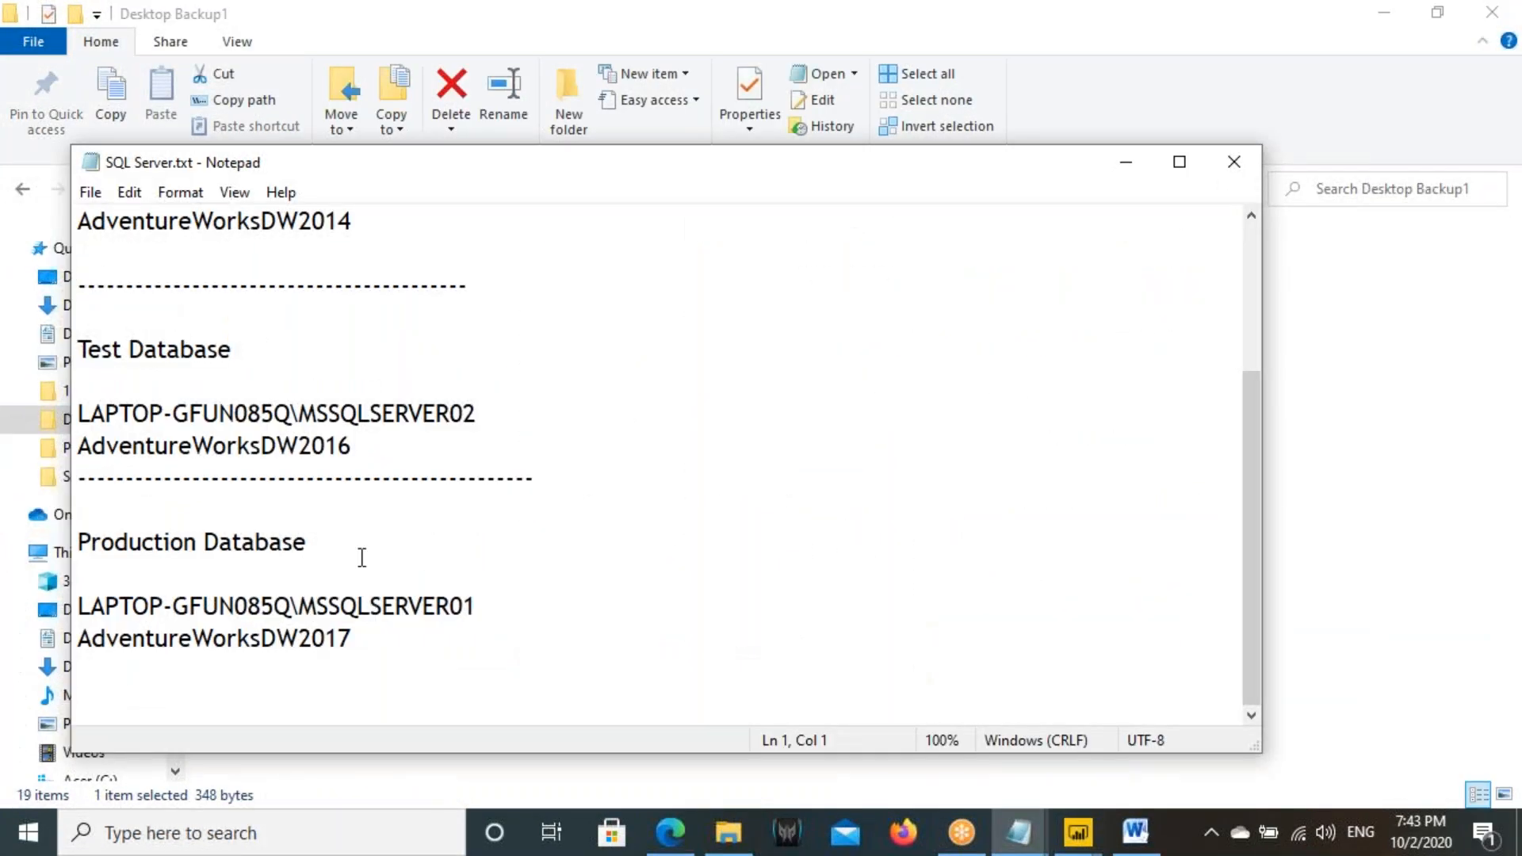
scroll(363, 524, up, 3)
drag(413, 218, 78, 199)
key(ctrl+c)
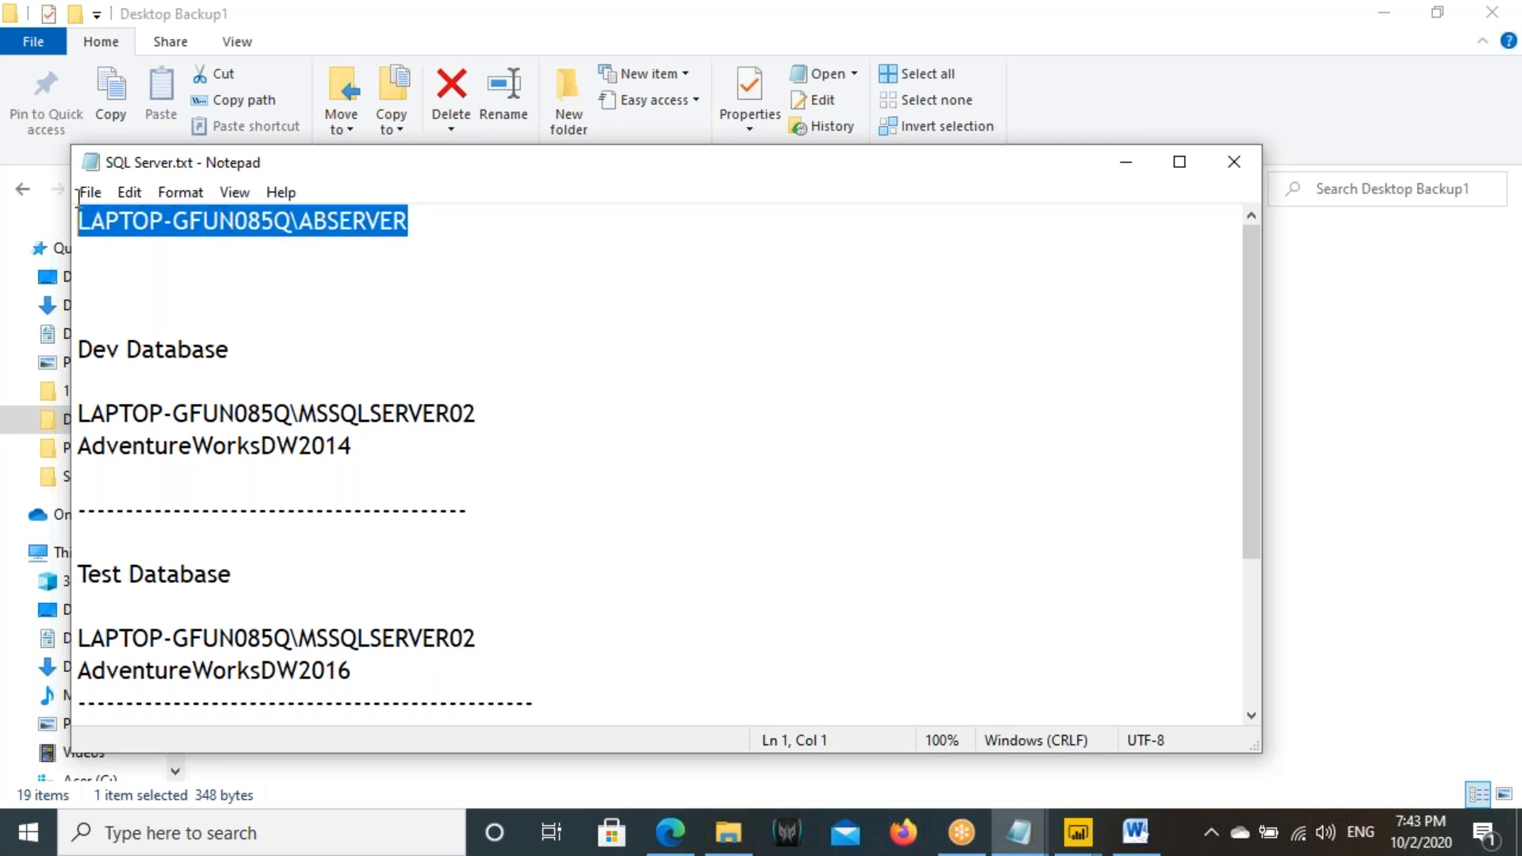
- Switch back to Power BI Desktop and connect to server LAPTOP-GFUN085Q\ABSERVER in Import mode
mouse_move(1079, 833)
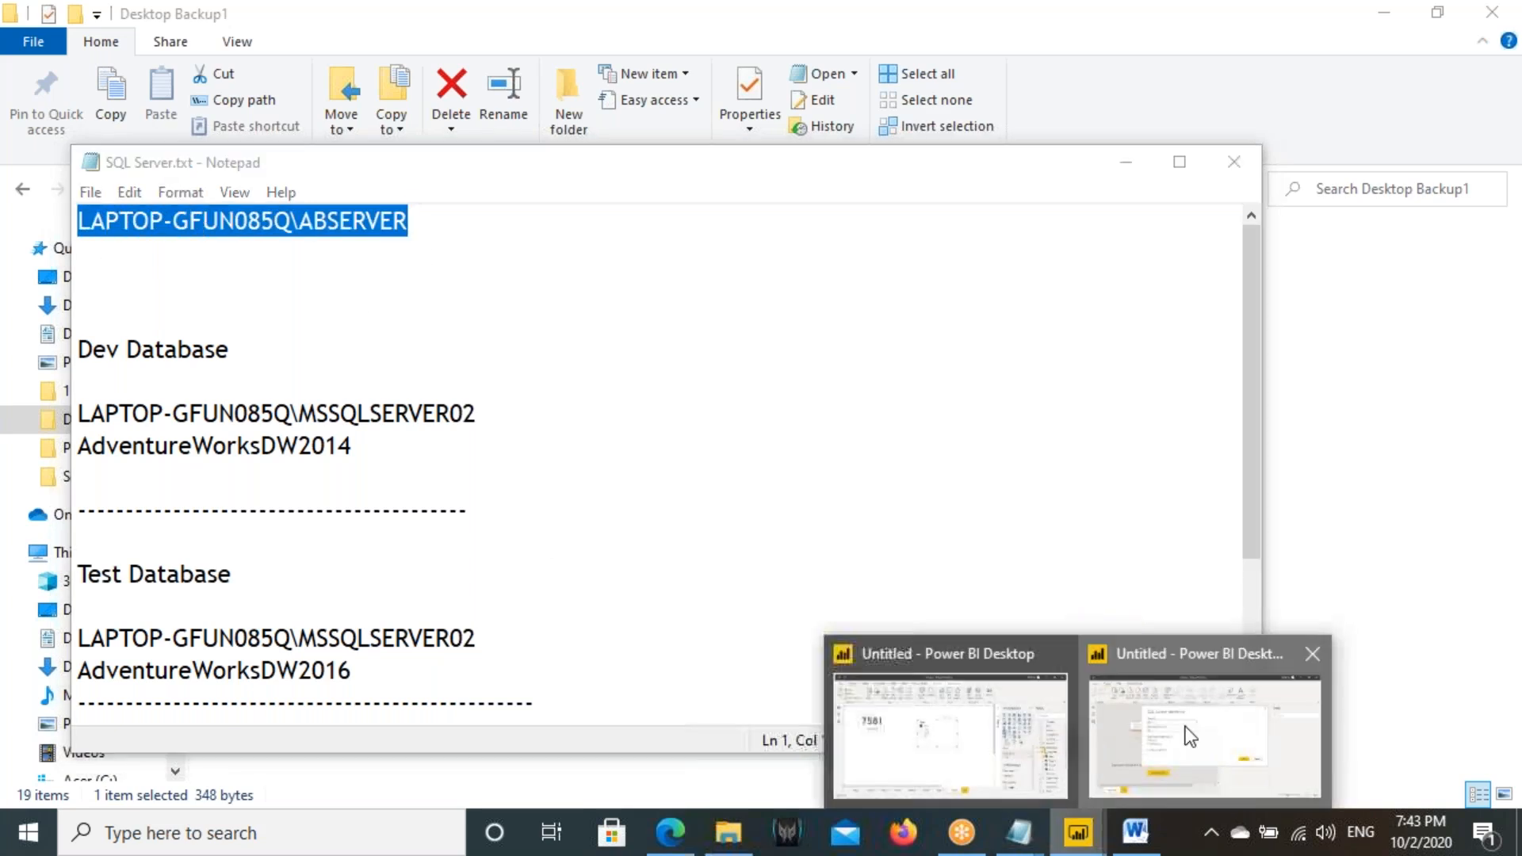
click(1205, 738)
key(ctrl+v)
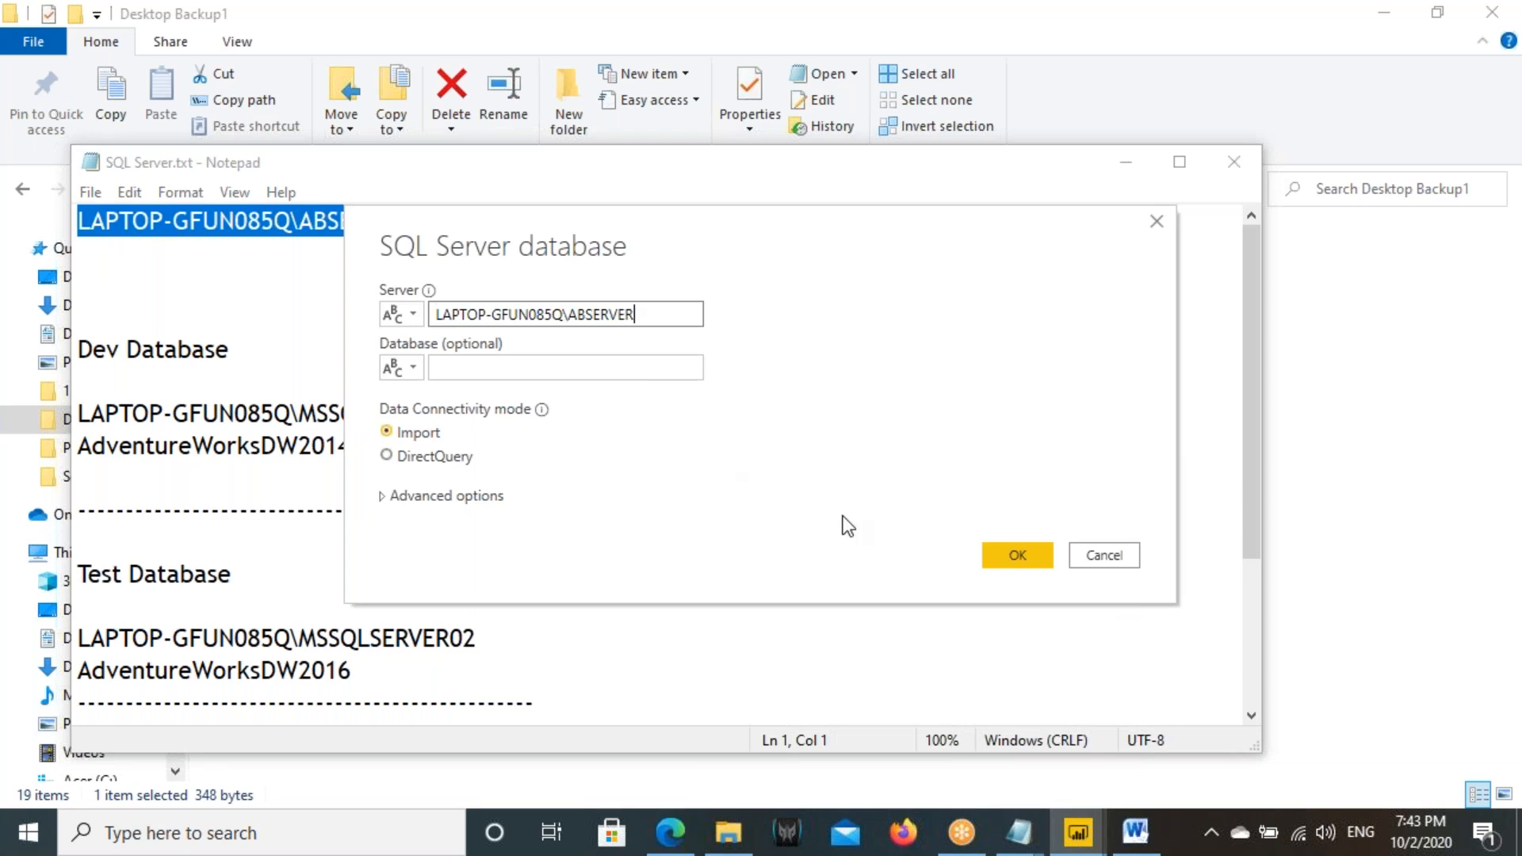
click(1001, 554)
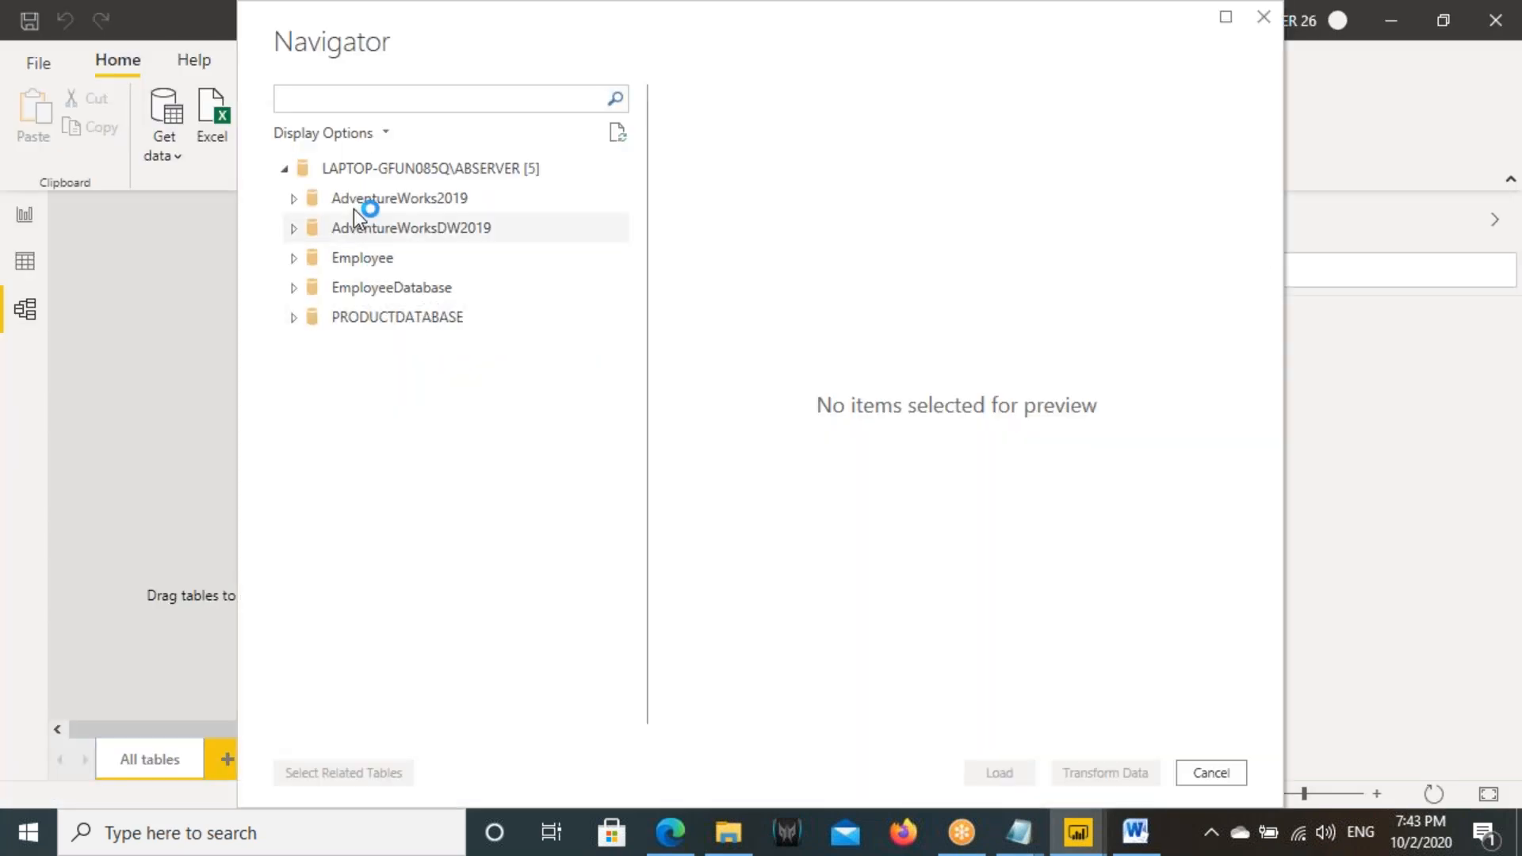
- Load the CUSTOMERS_DATA, PRODUCTS_DATA, SALES_DATA and TIME_DATA tables from PRODUCTDATABASE as imported data
click(293, 317)
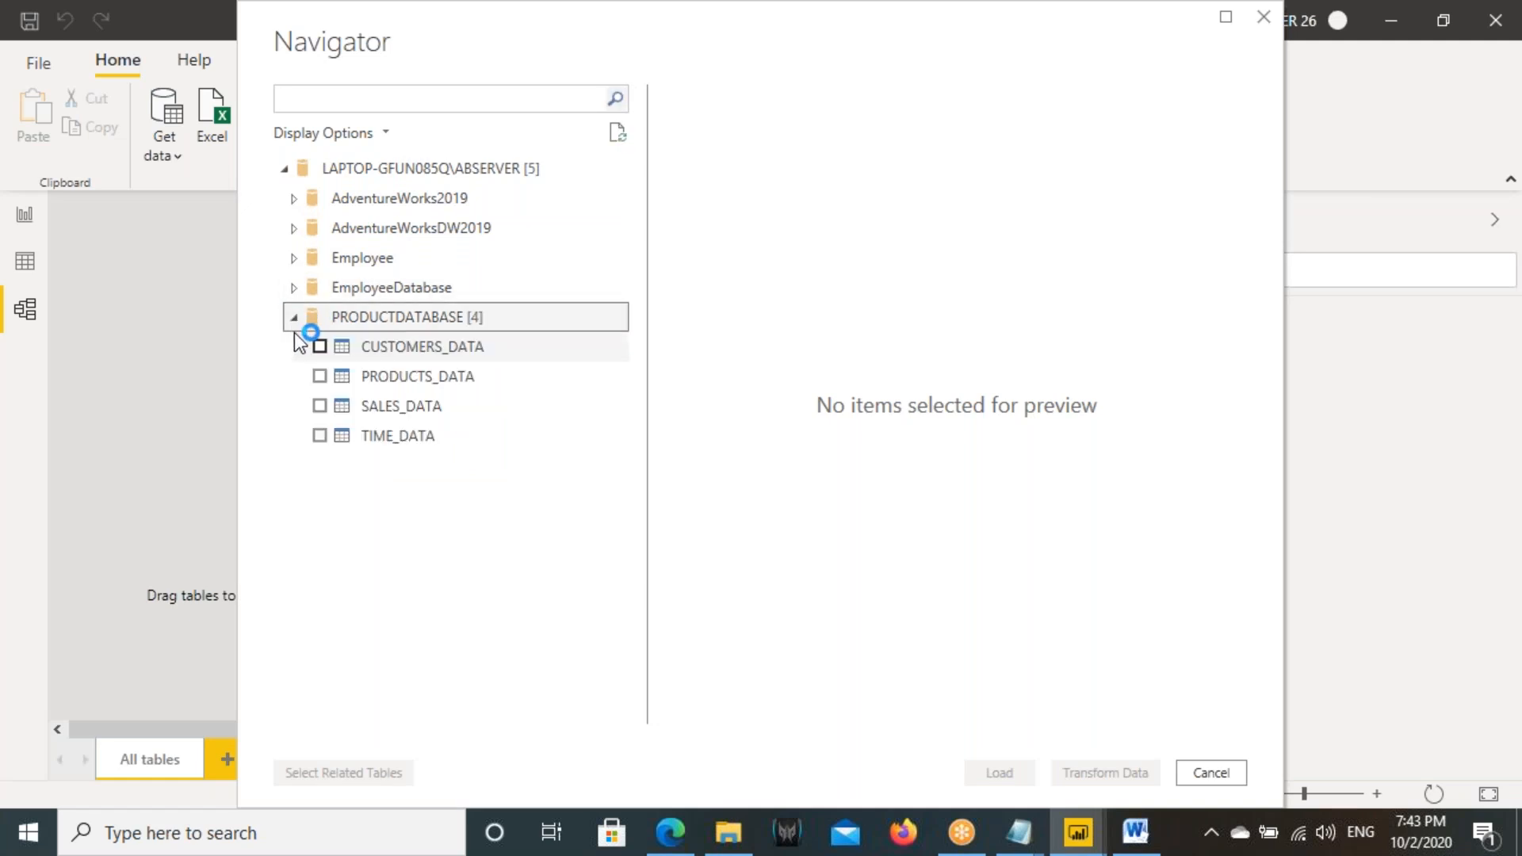
click(319, 346)
click(320, 406)
click(319, 435)
click(320, 376)
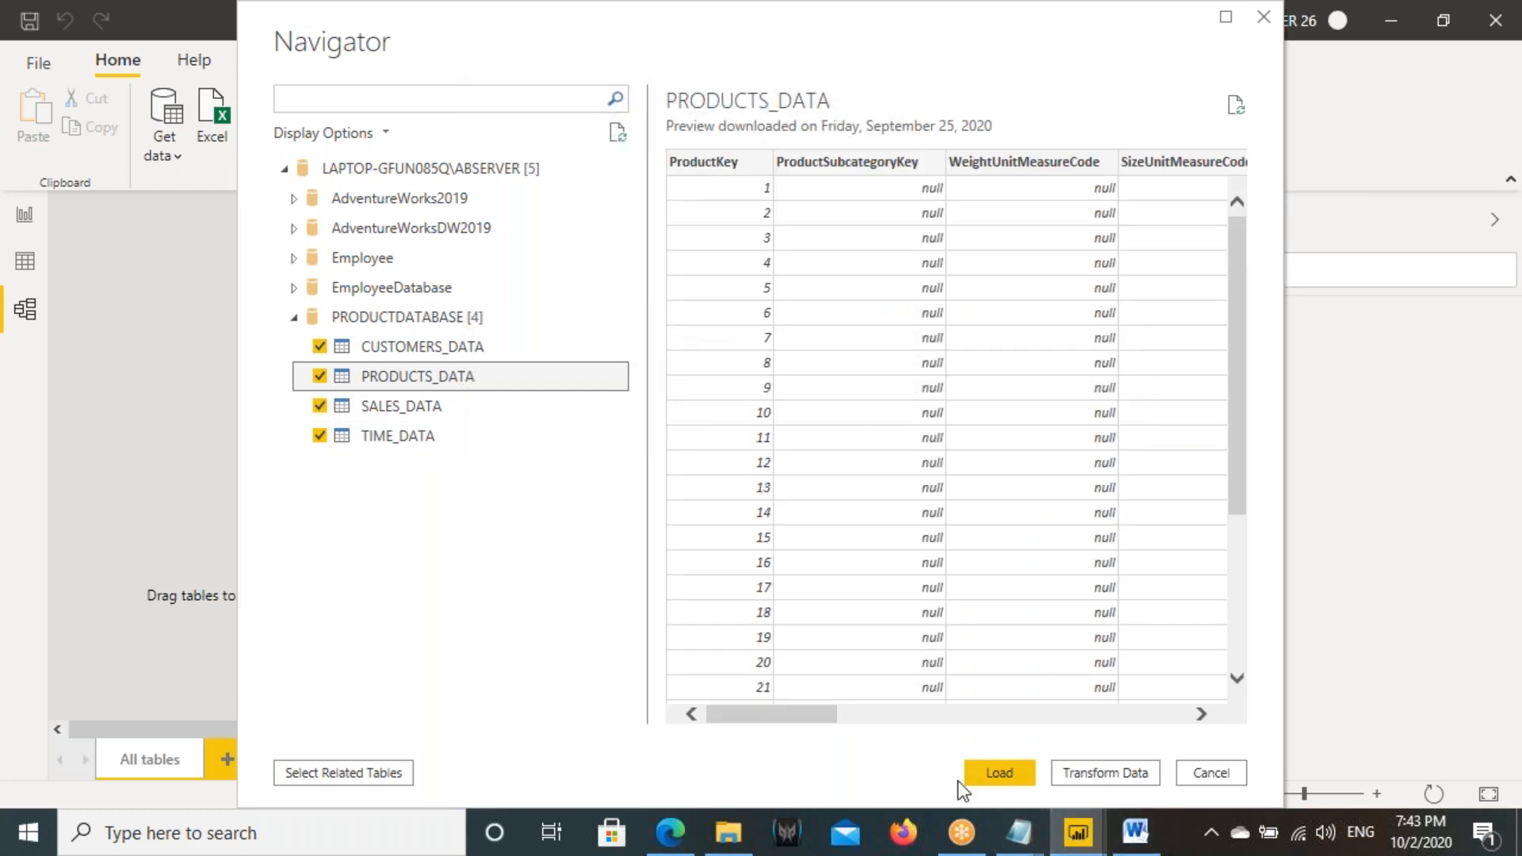
click(991, 774)
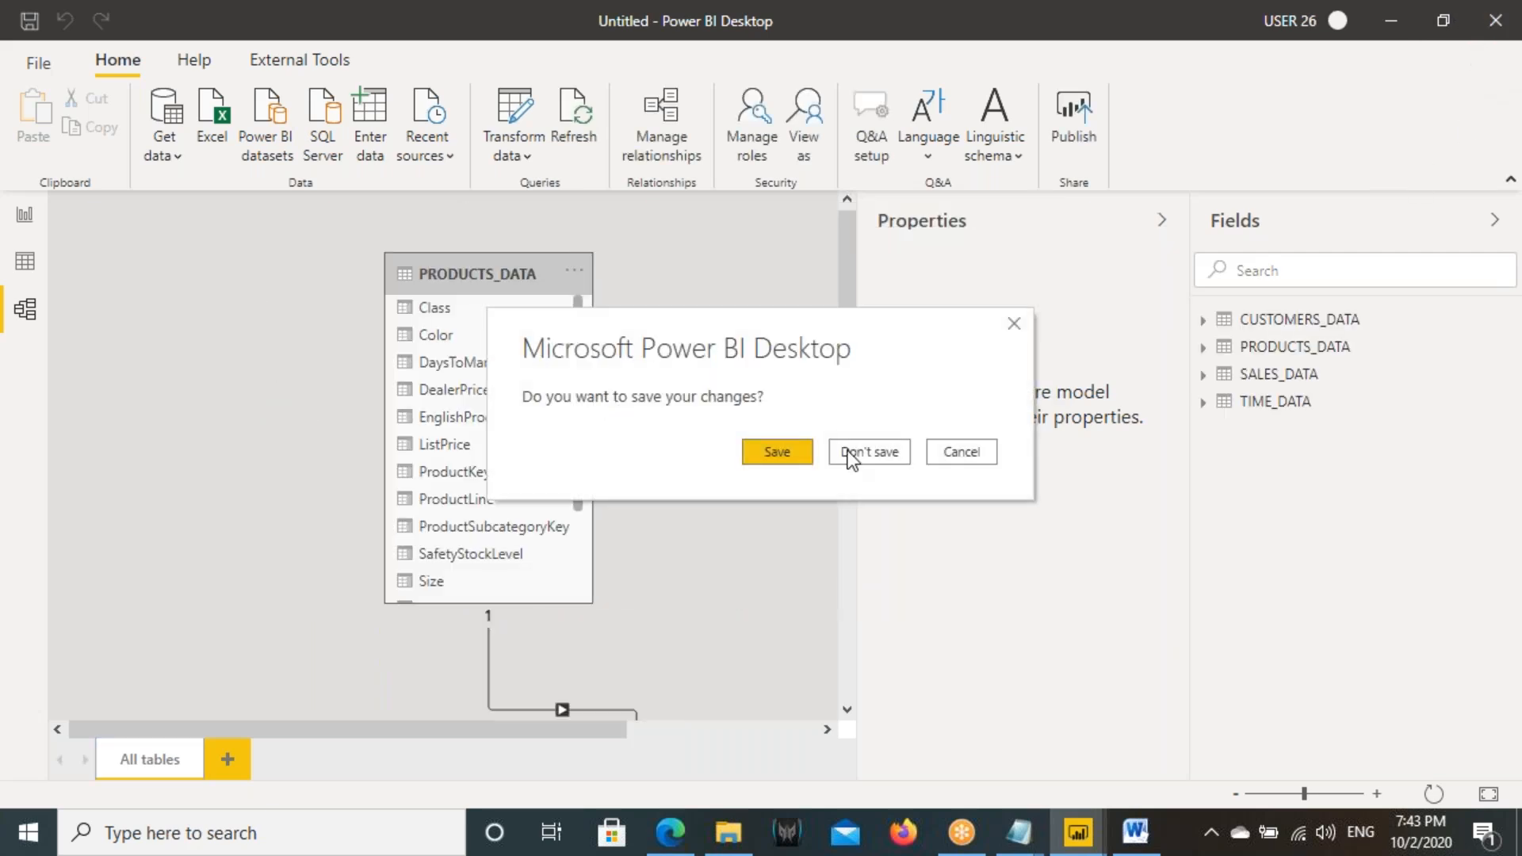
- Discard the report with the imported tables and create a new blank report from the other Power BI window
click(865, 452)
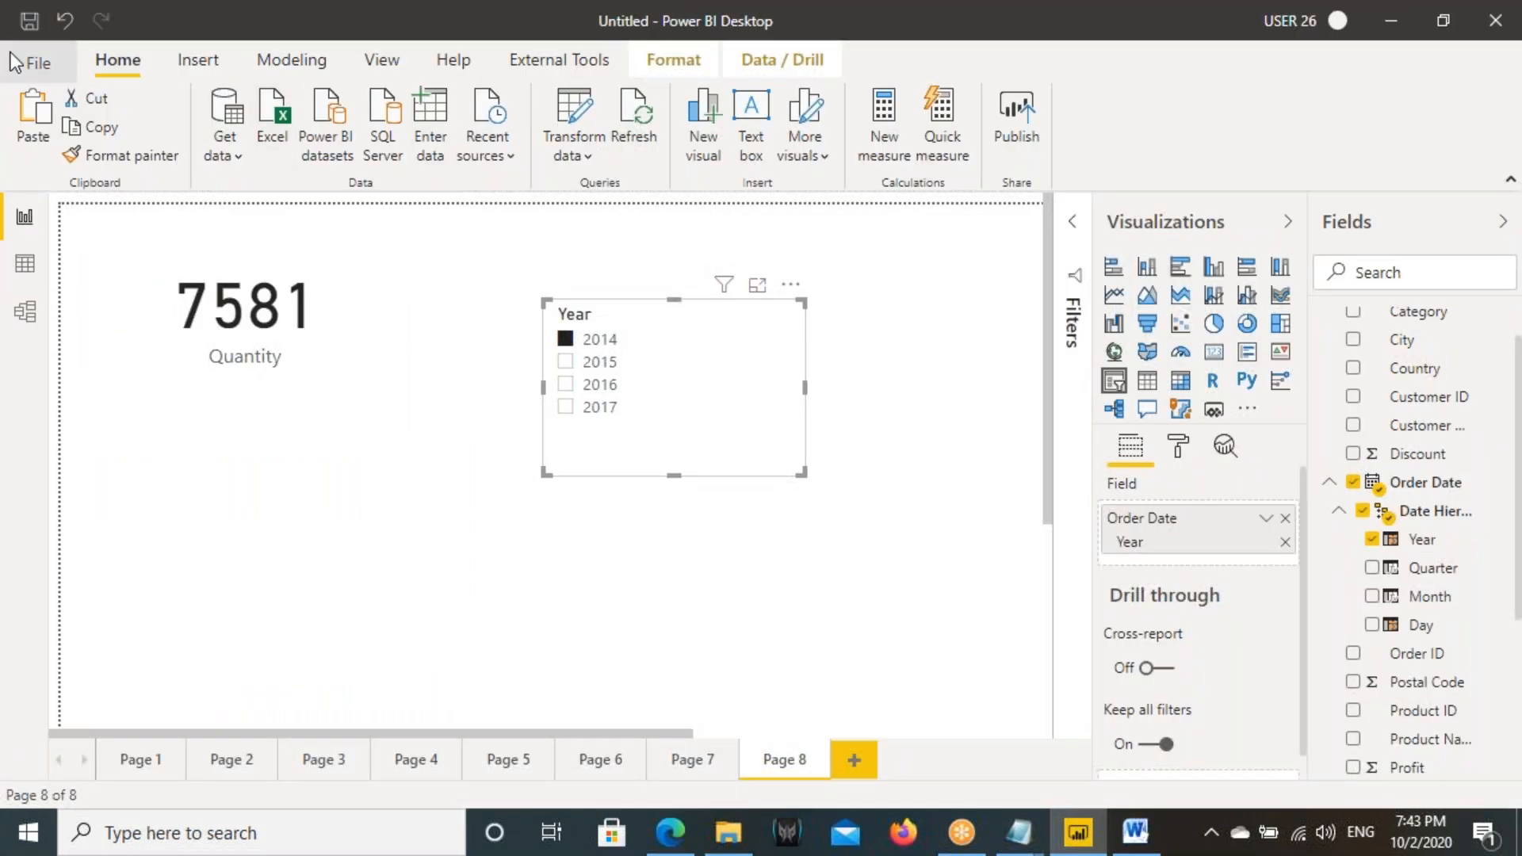
click(12, 57)
click(87, 88)
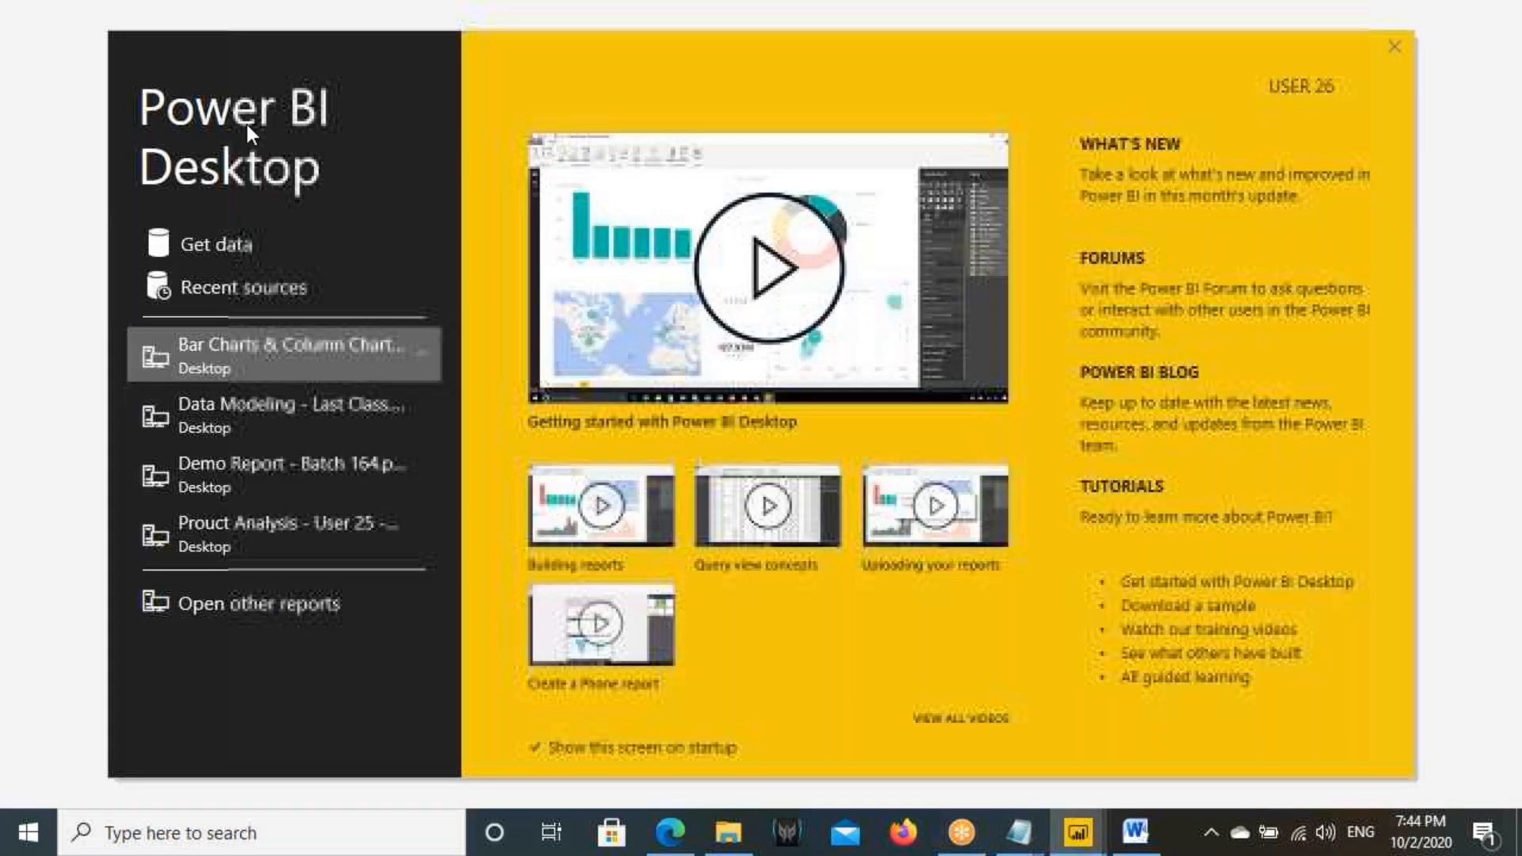
click(1383, 46)
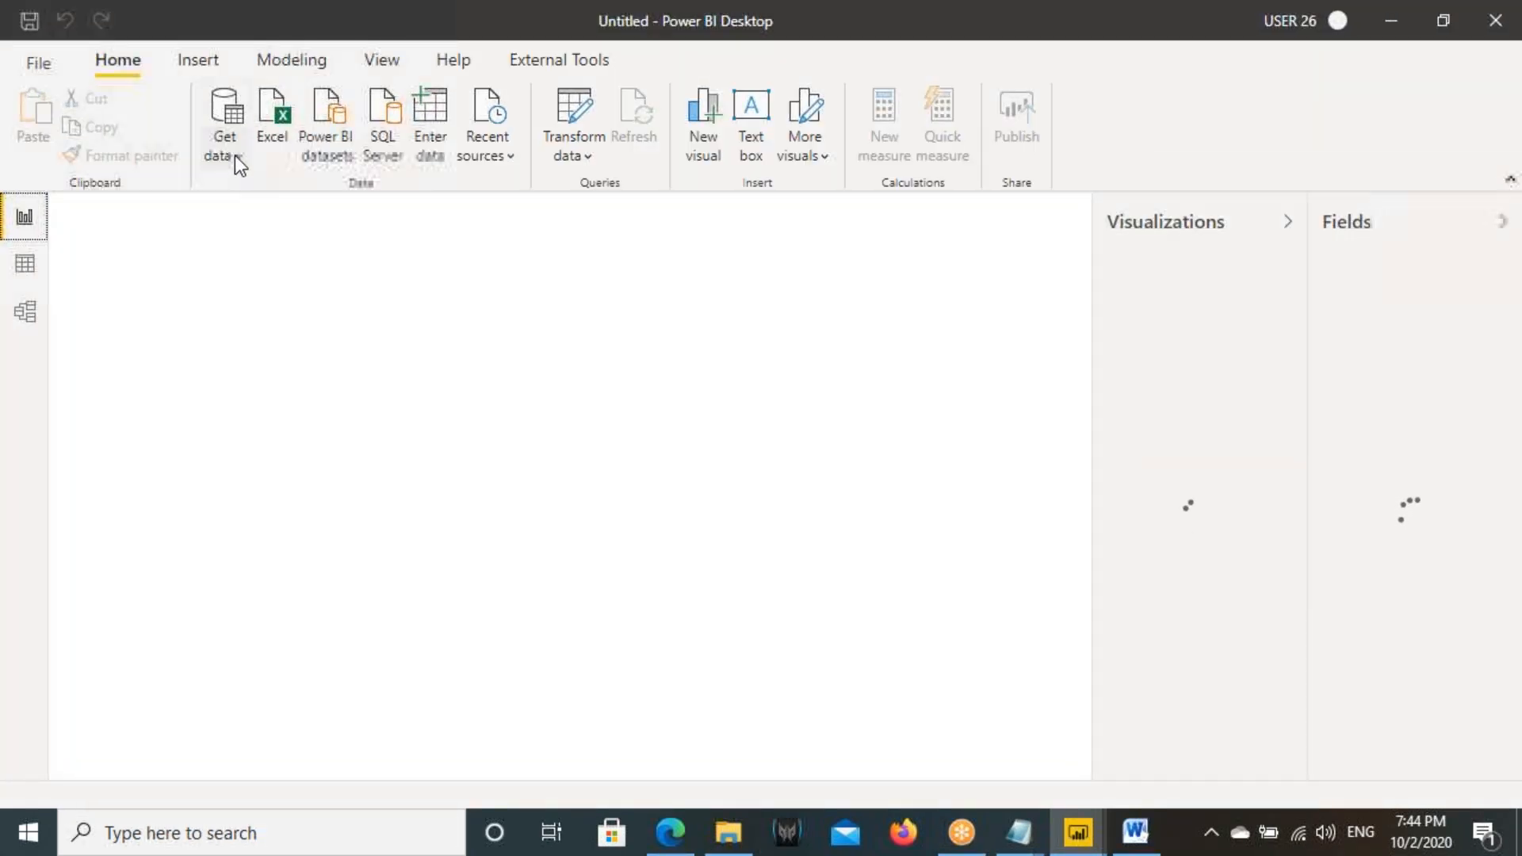
- Connect the new report to SQL Server LAPTOP-GFUN085Q\ABSERVER in DirectQuery mode
click(235, 156)
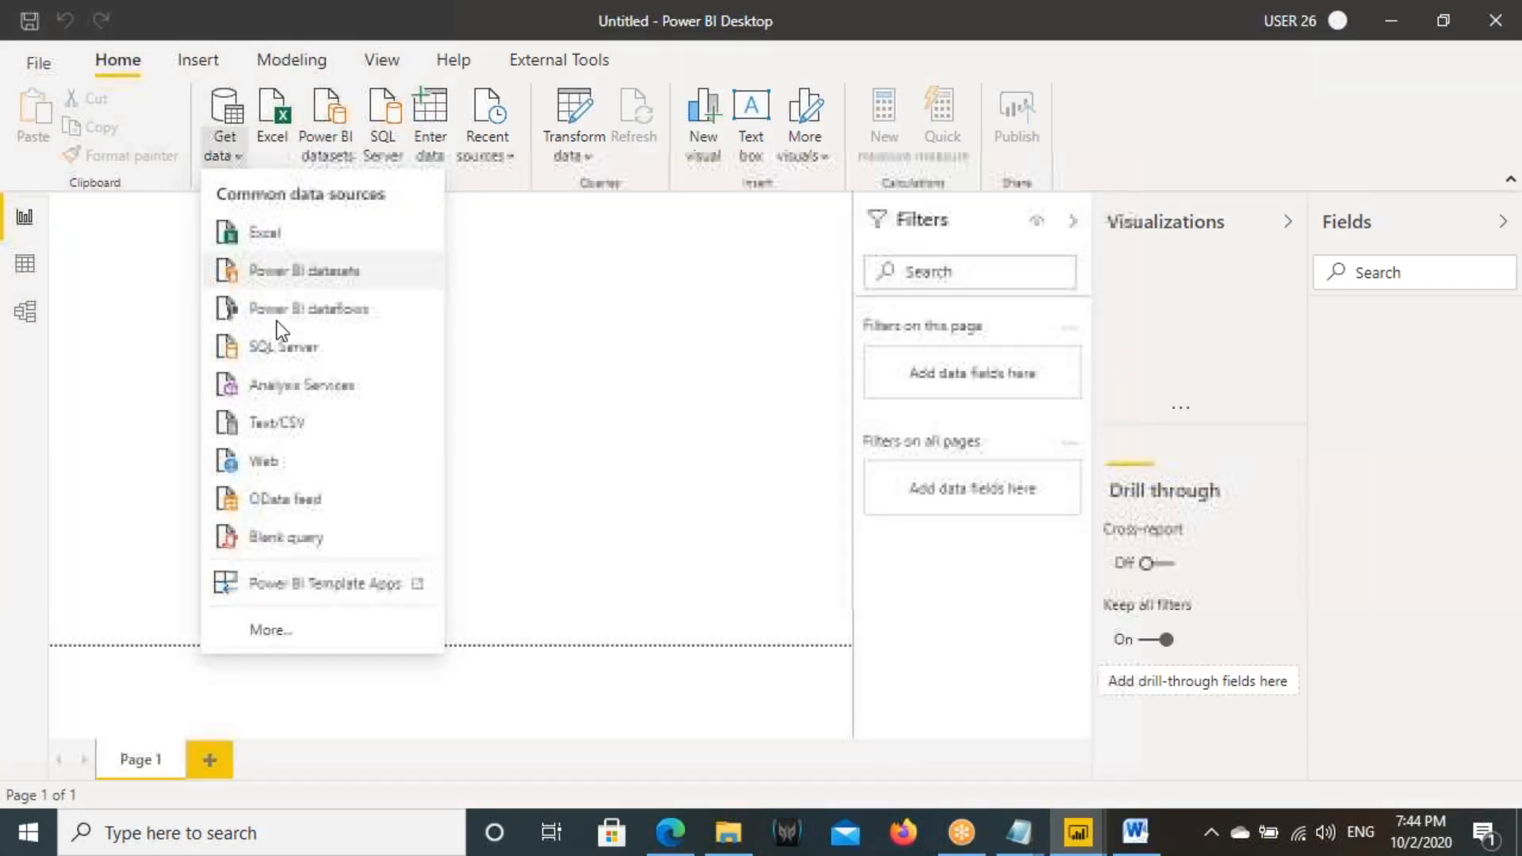
click(301, 360)
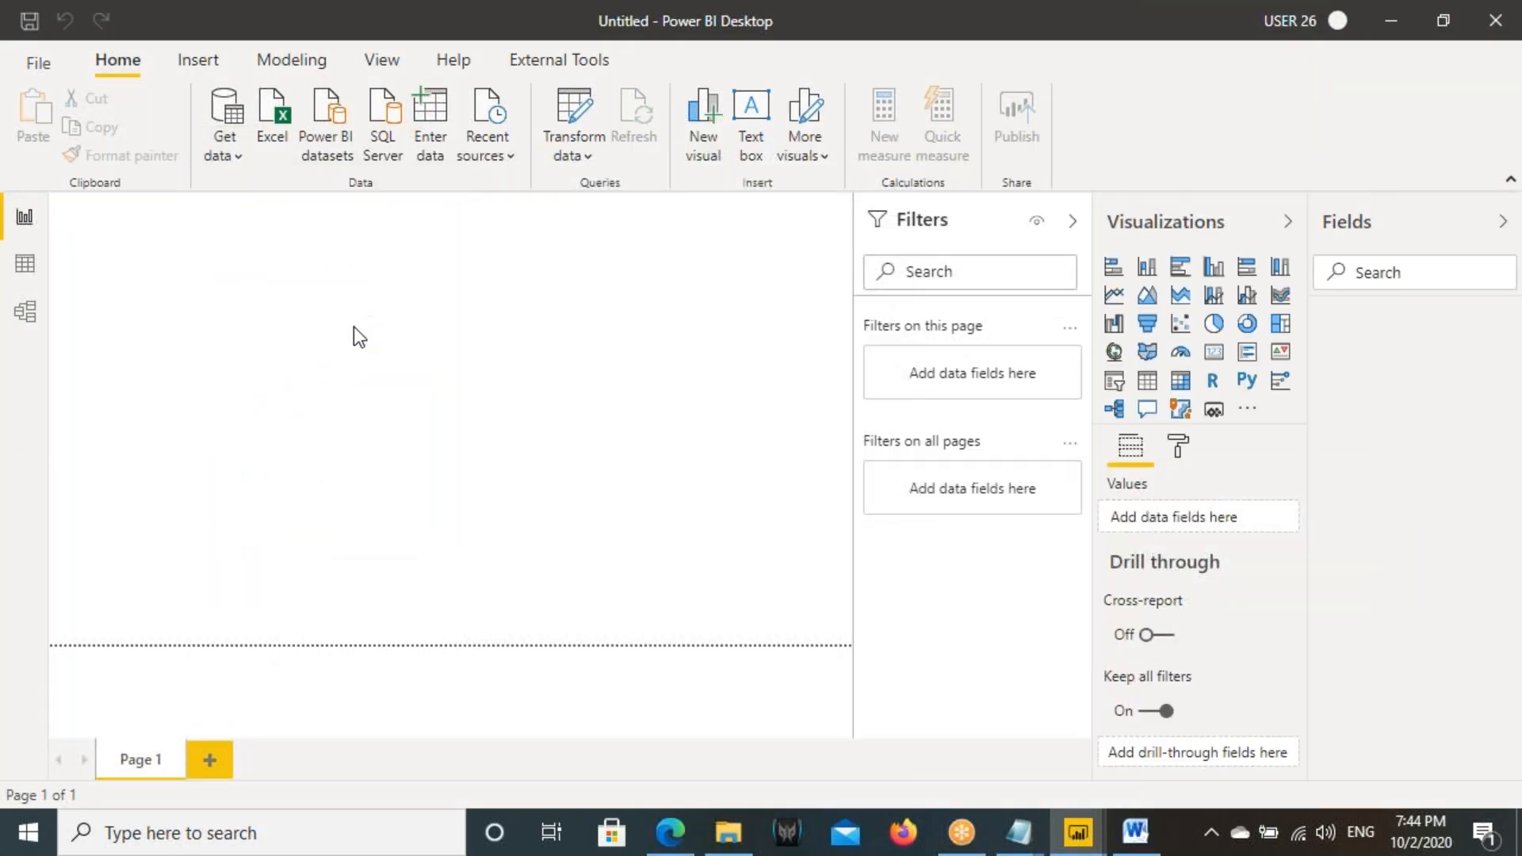
key(ctrl+v)
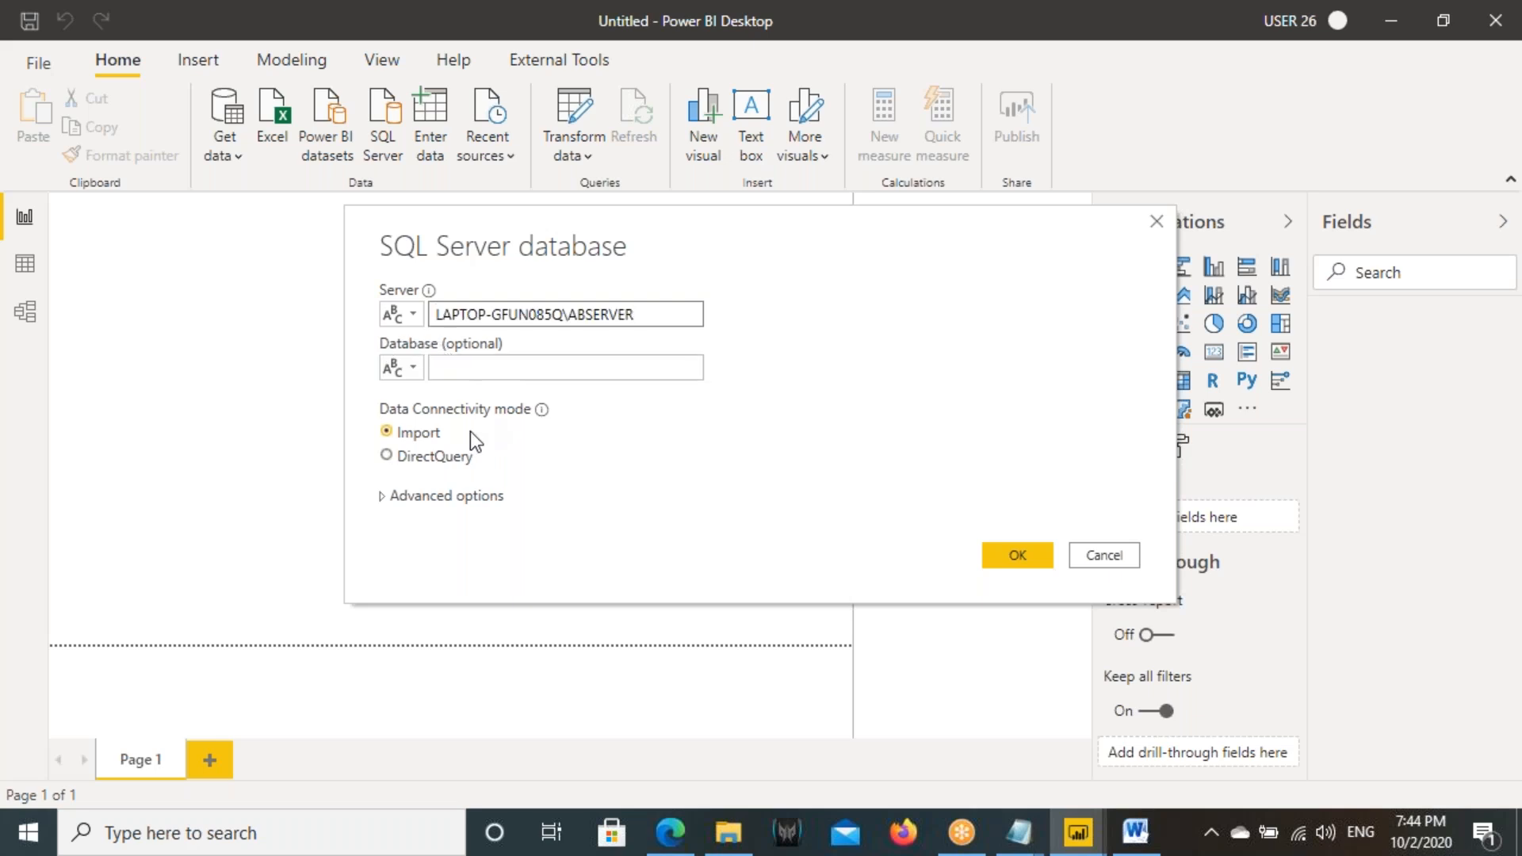
click(454, 457)
click(1001, 558)
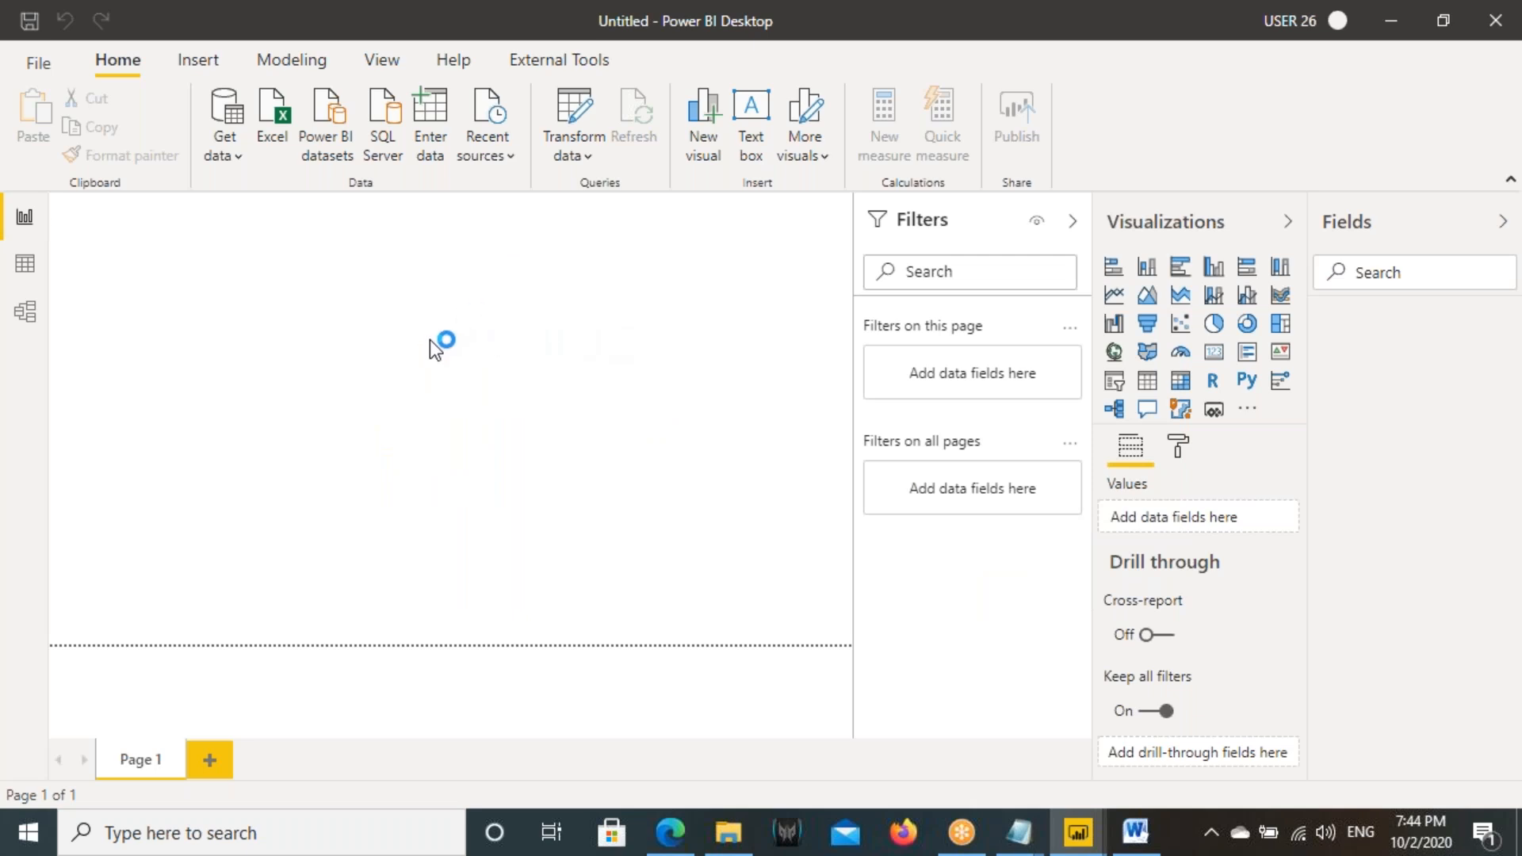
- Load the four PRODUCTDATABASE tables CUSTOMERS_DATA, PRODUCTS_DATA, SALES_DATA and TIME_DATA through the DirectQuery connection
click(294, 318)
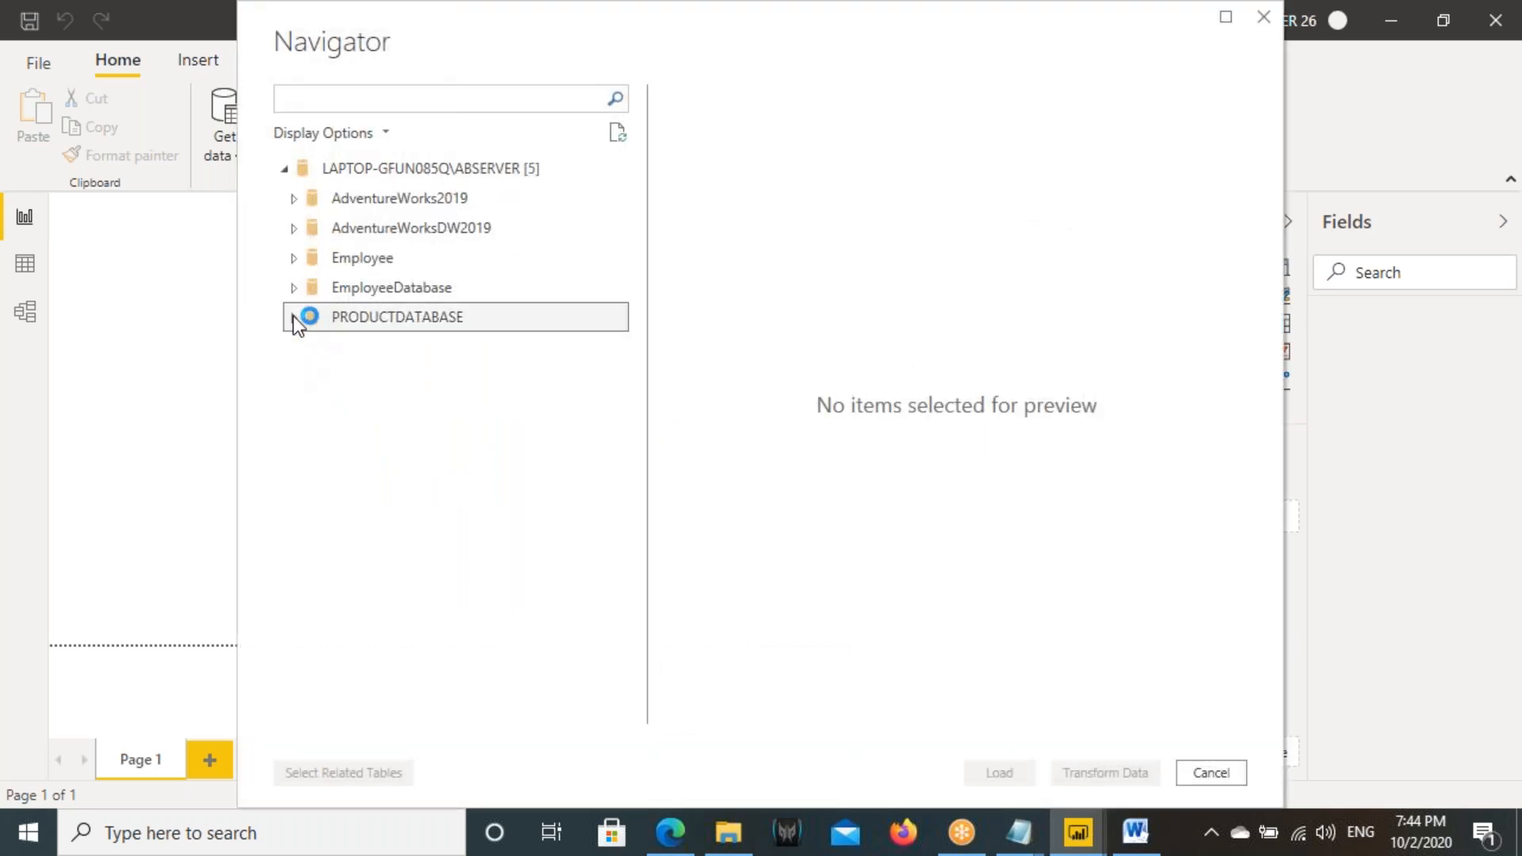
click(320, 347)
click(320, 376)
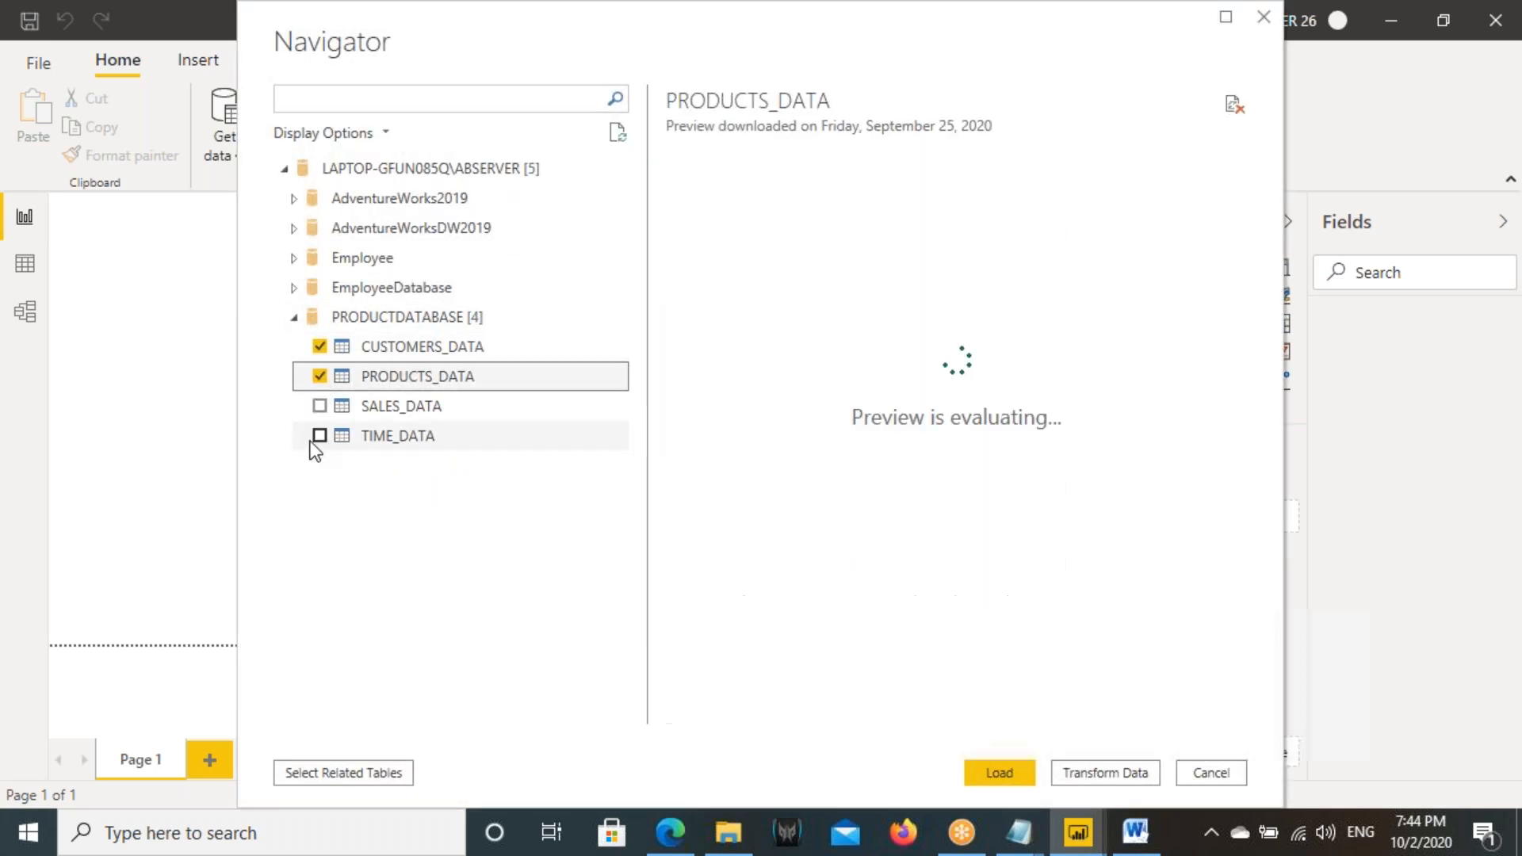
click(320, 405)
click(320, 435)
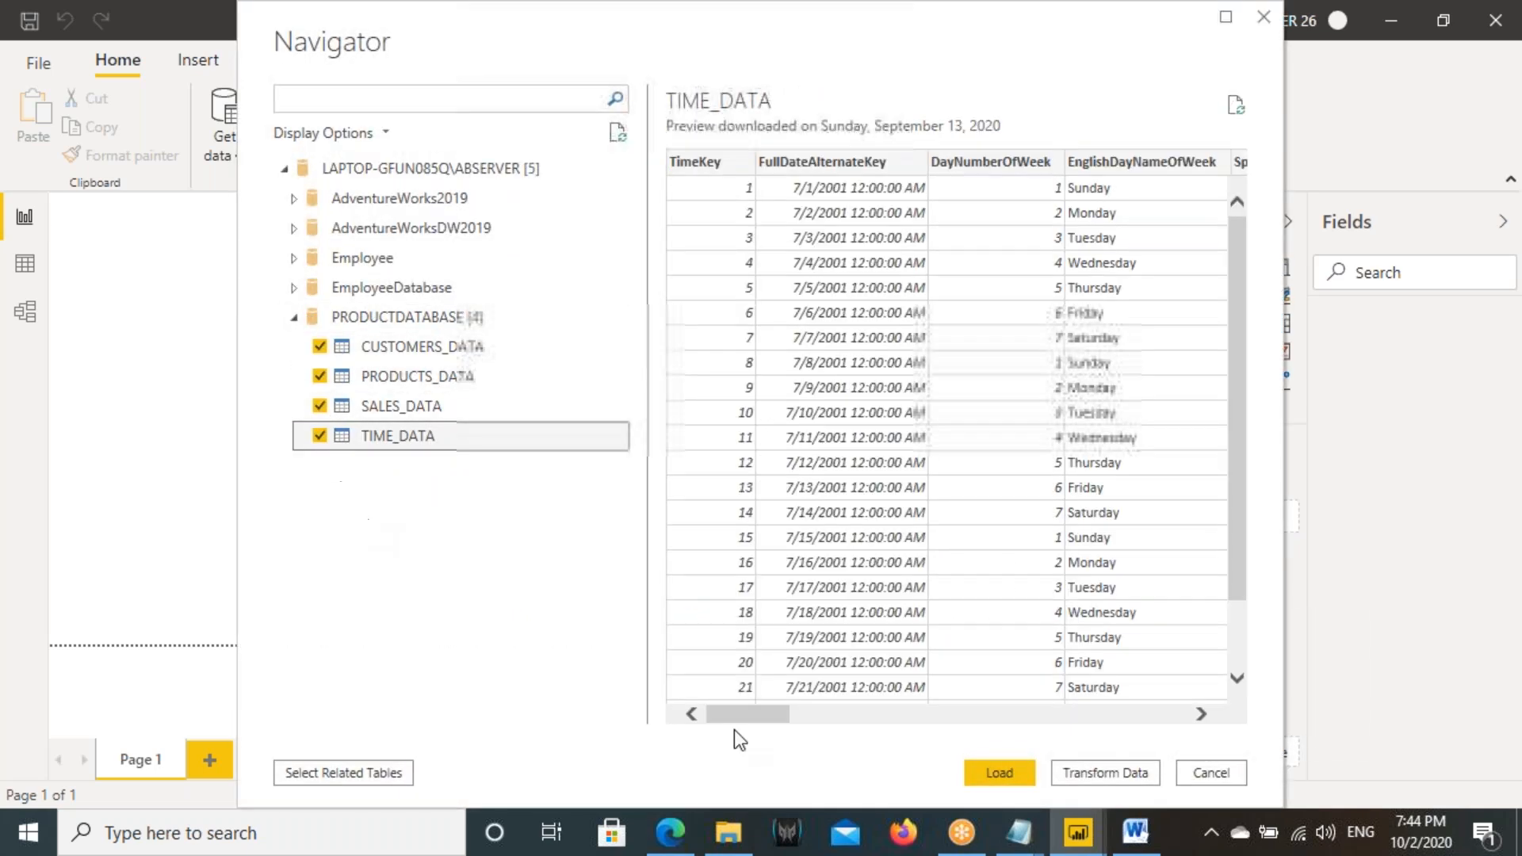
click(999, 773)
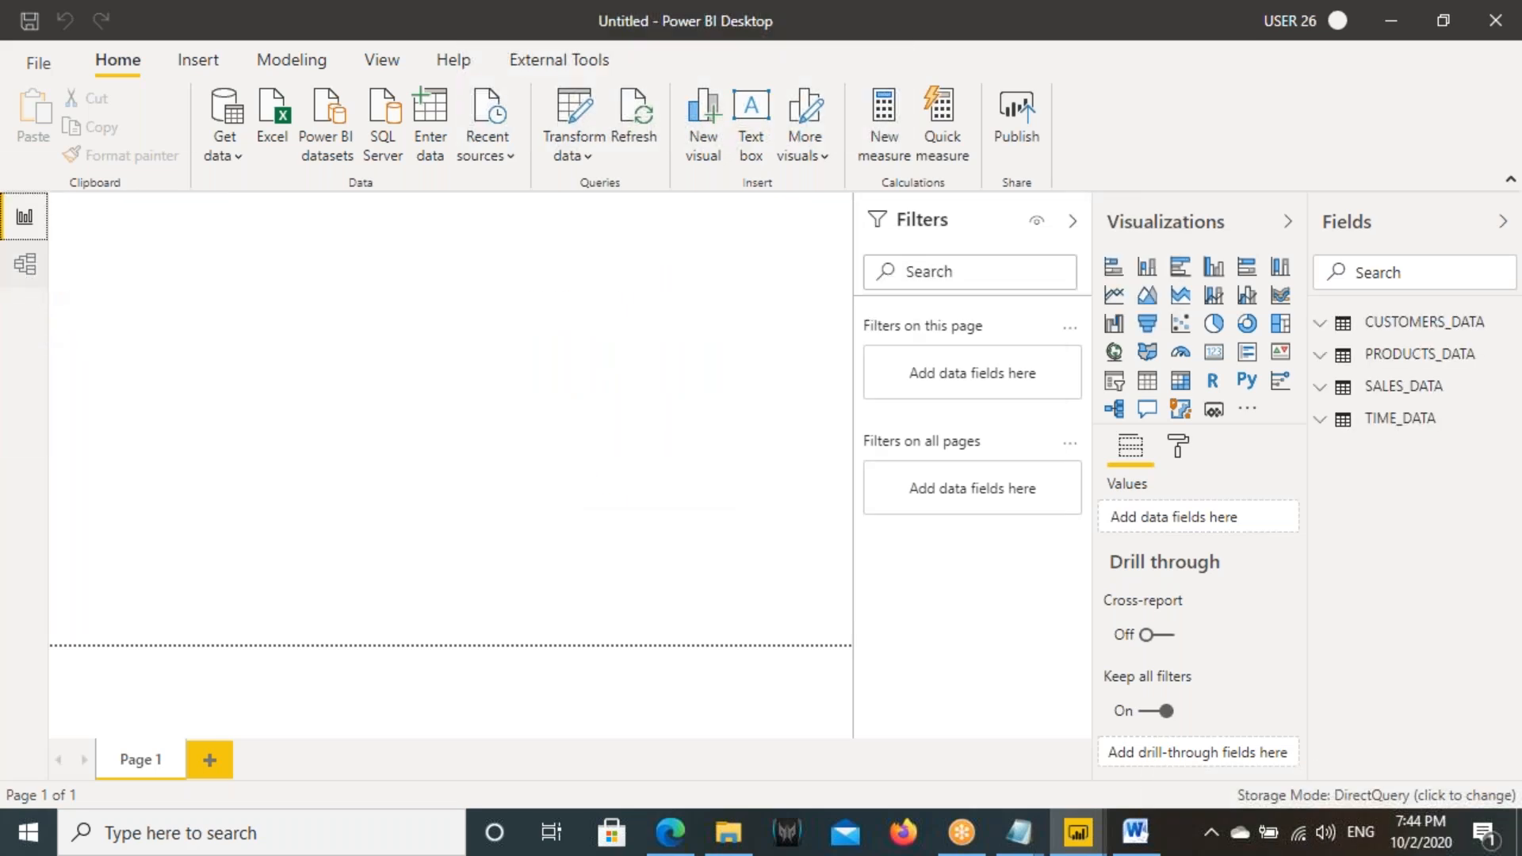
- Inspect the PRODUCTS_DATA table in the model view and return to the report view
click(26, 266)
click(463, 283)
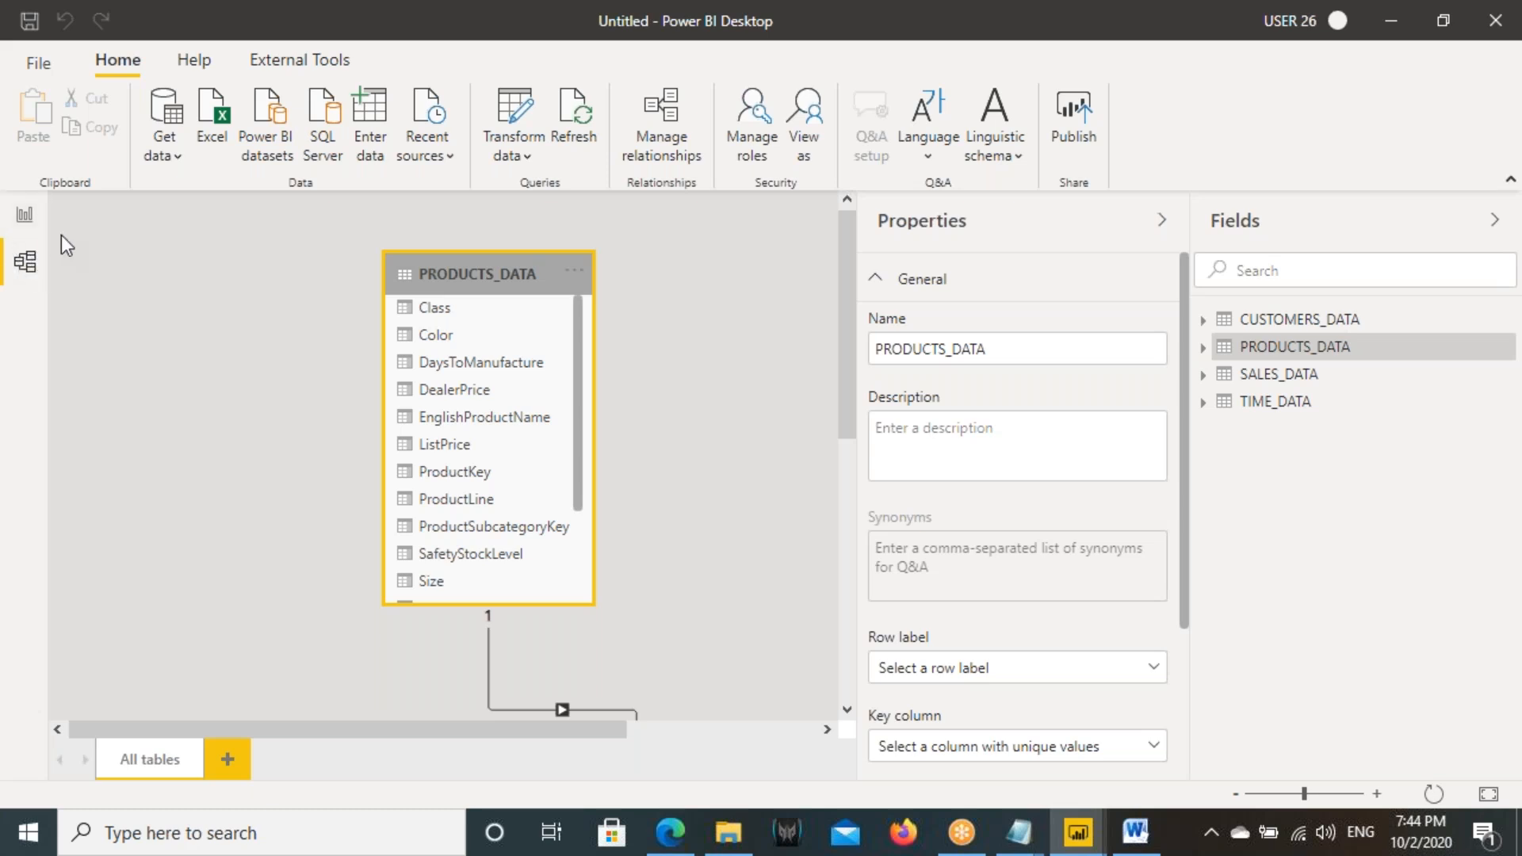
click(32, 219)
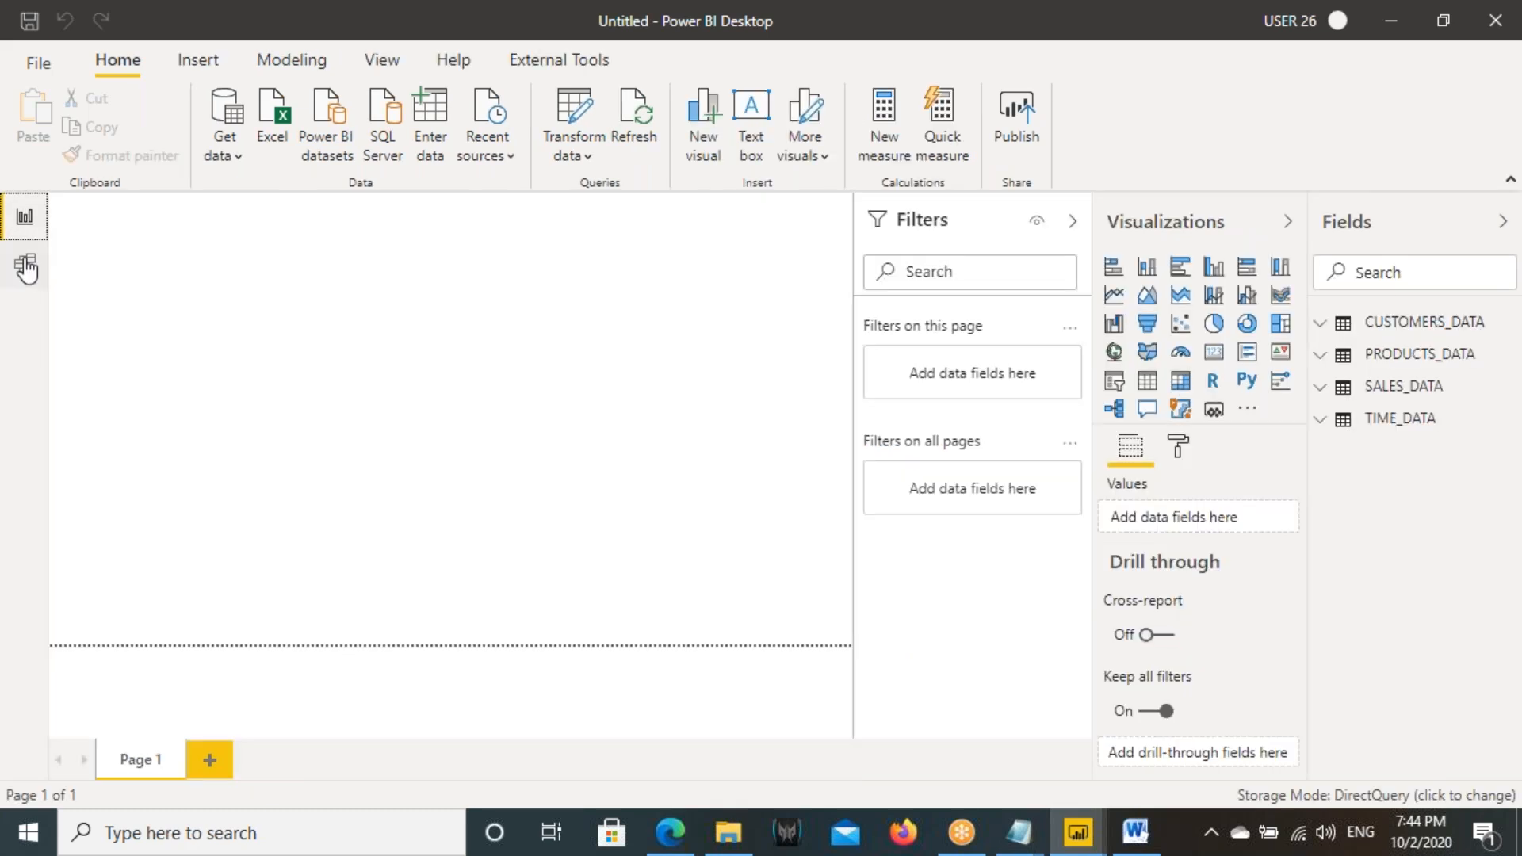
- Collapse the filters area and add a card showing SalesAmount from SALES_DATA near the page's upper left
click(1072, 222)
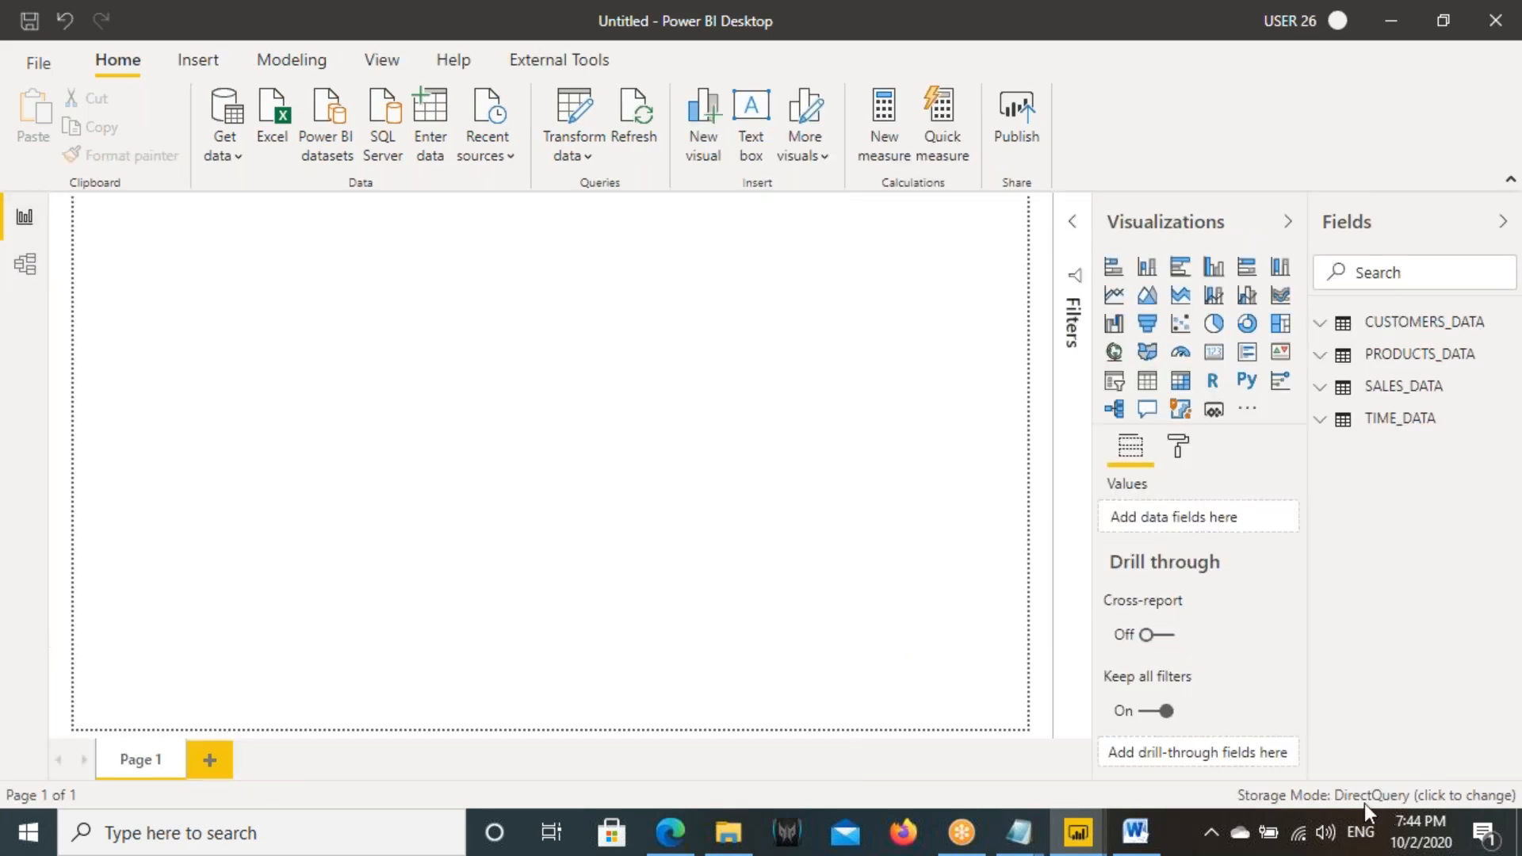
click(1215, 353)
drag(245, 375, 337, 408)
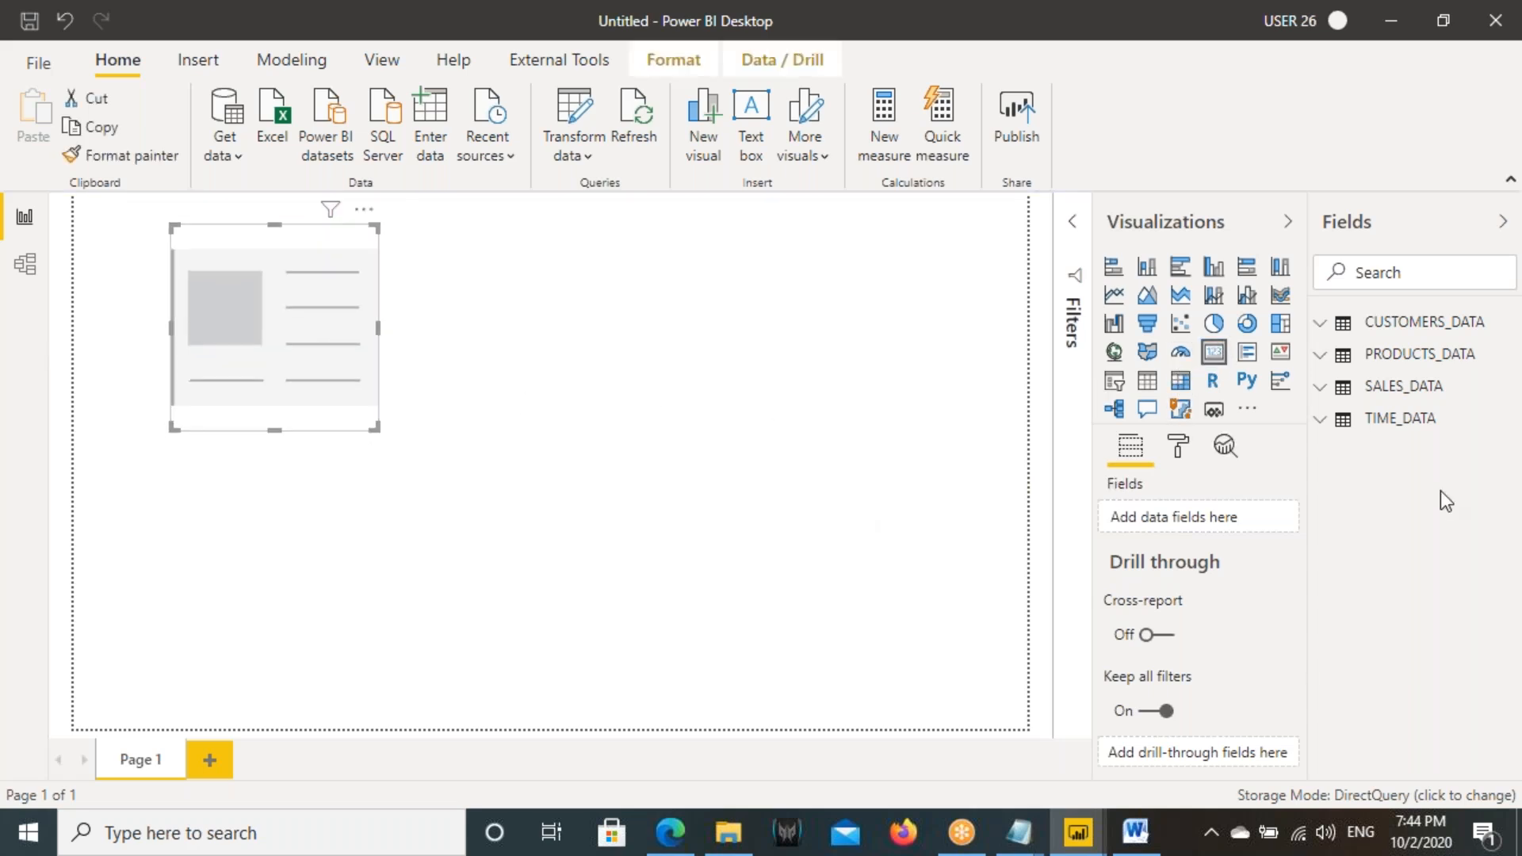
click(1403, 386)
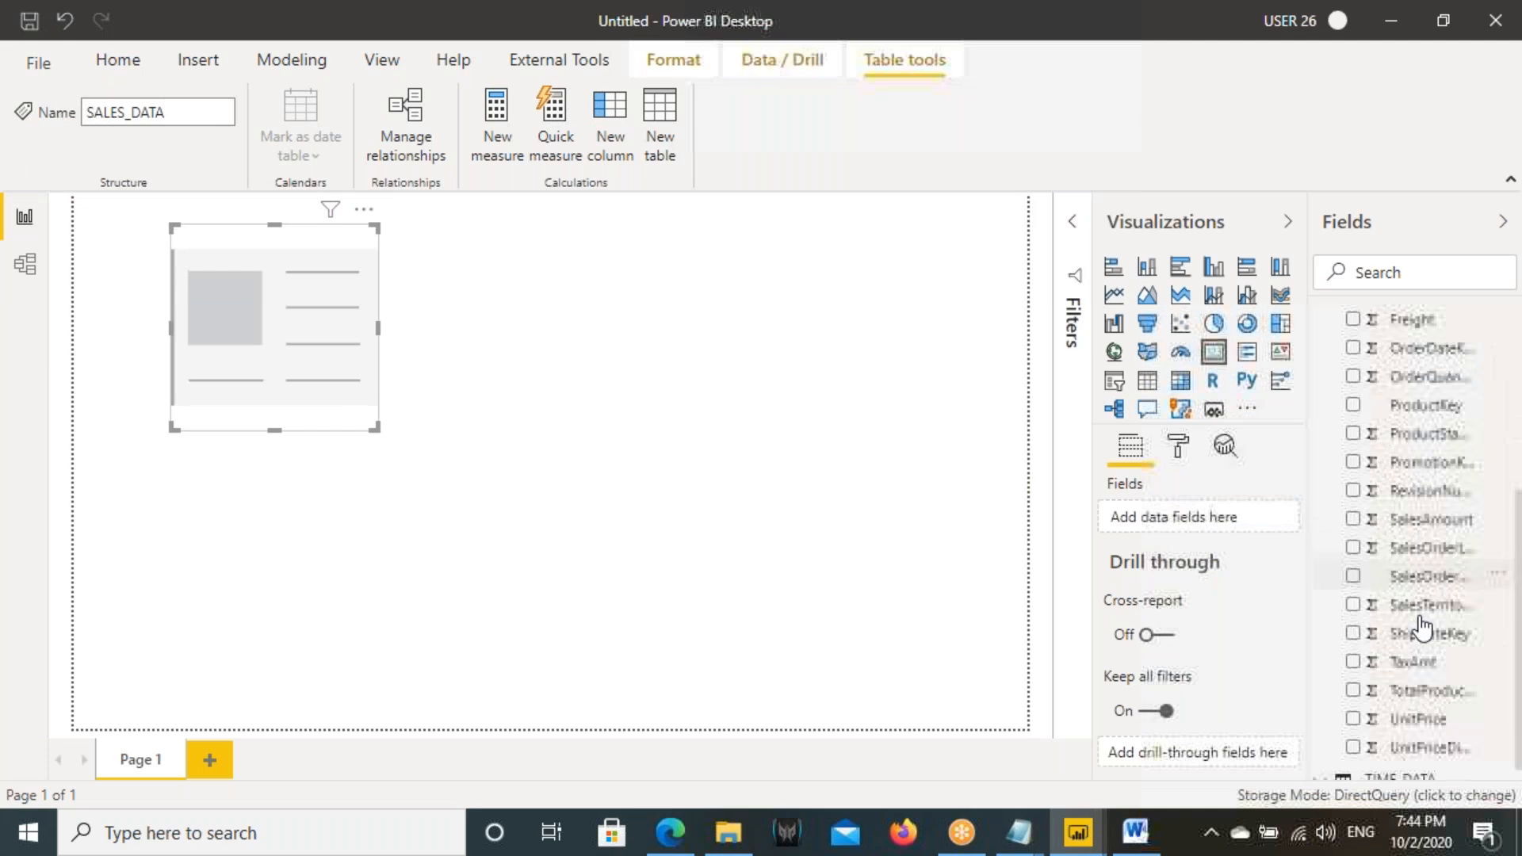
scroll(1419, 555, down, 1)
drag(1427, 502, 295, 327)
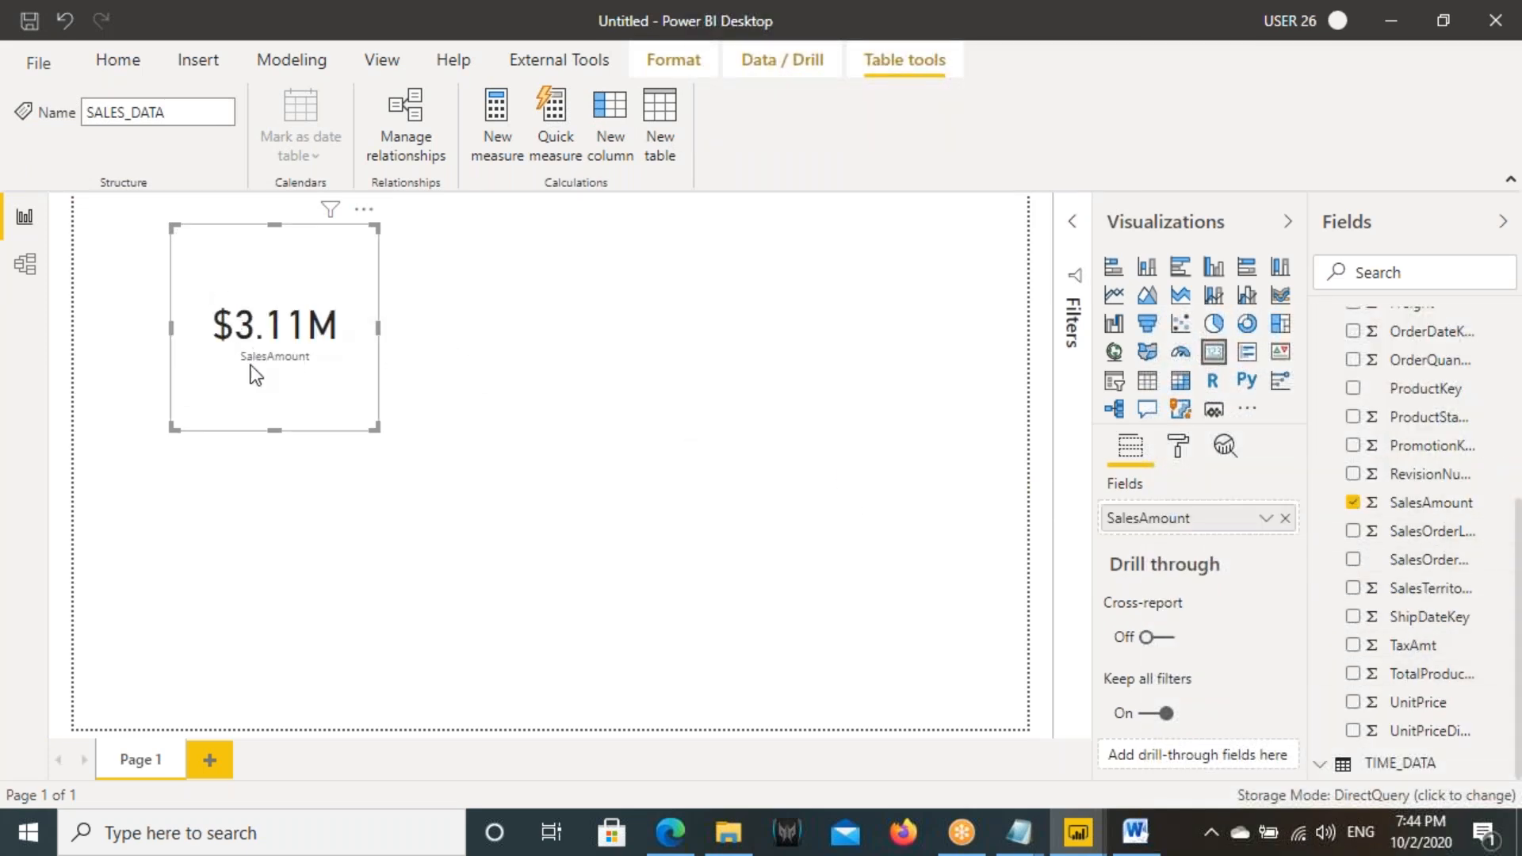
- Add a slicer on CalendarYear from TIME_DATA and place it beside the SalesAmount card
click(934, 403)
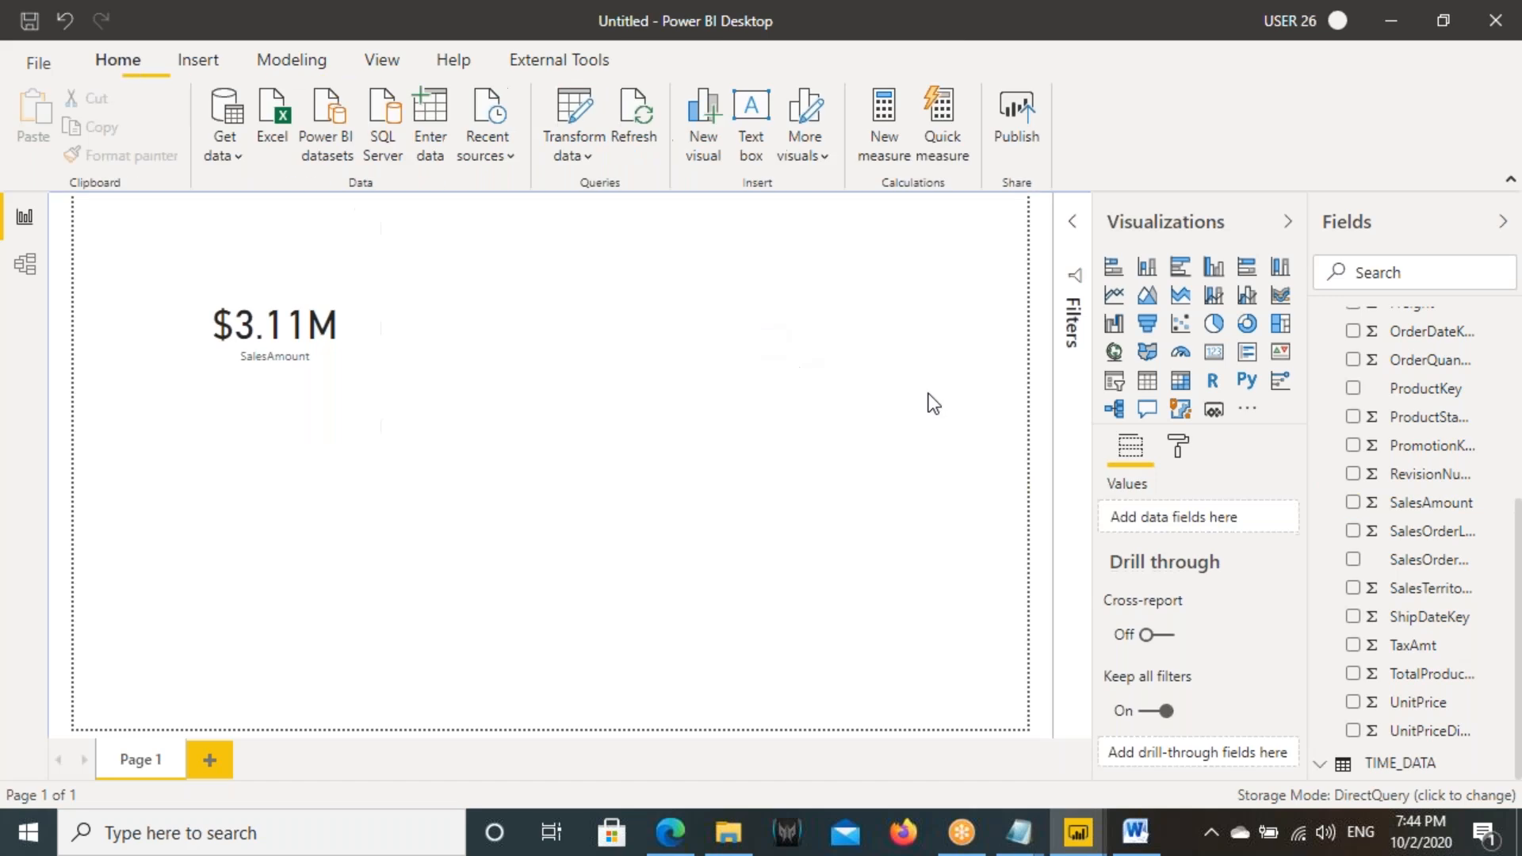
click(1115, 381)
drag(299, 510, 722, 391)
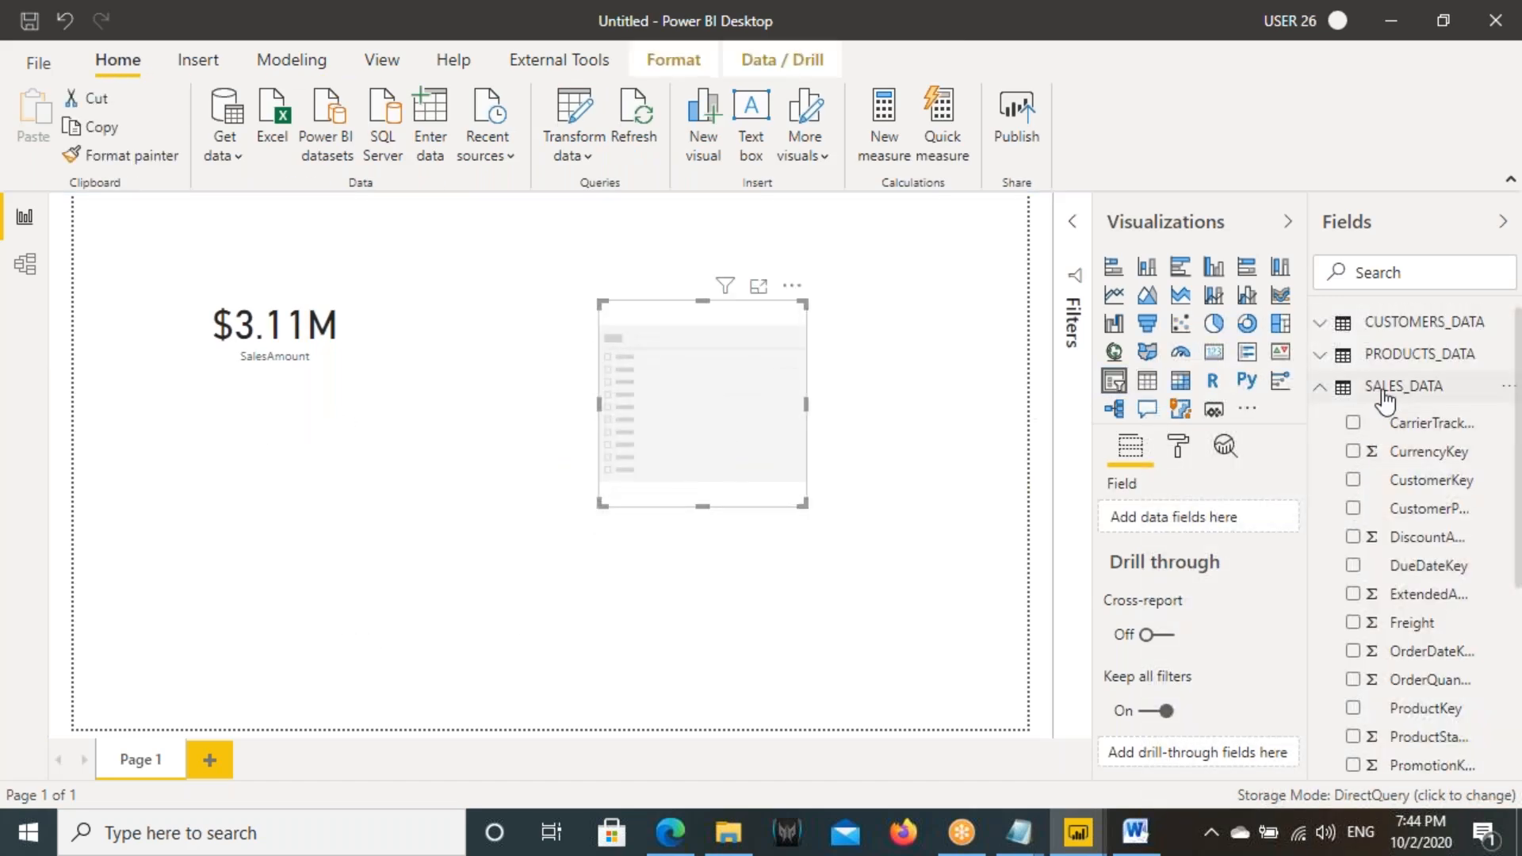
click(1384, 388)
click(1388, 415)
scroll(1399, 635, down, 3)
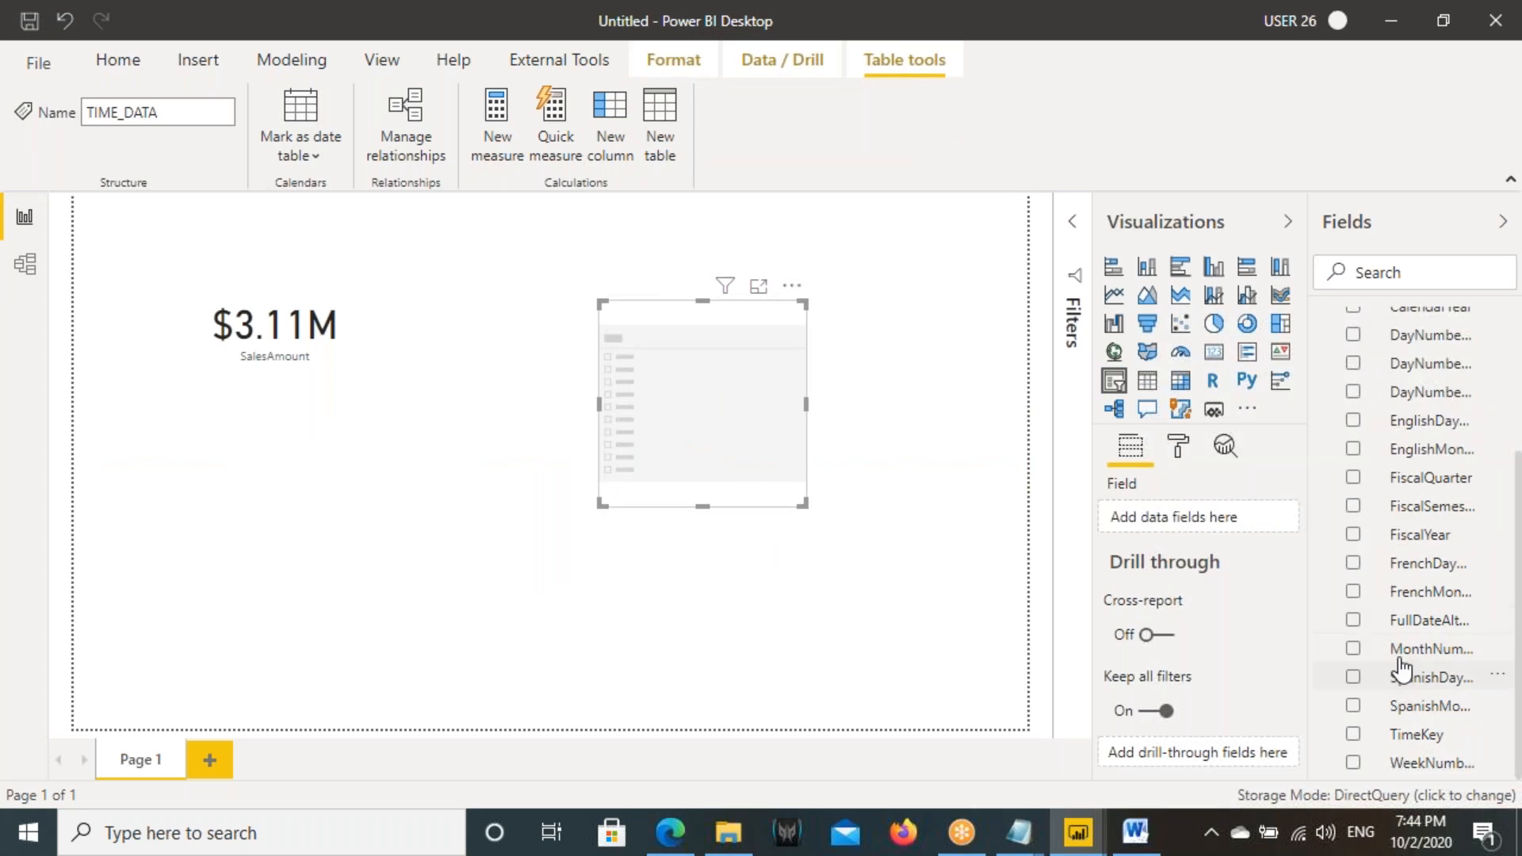
scroll(1363, 540, up, 3)
drag(1441, 530, 737, 392)
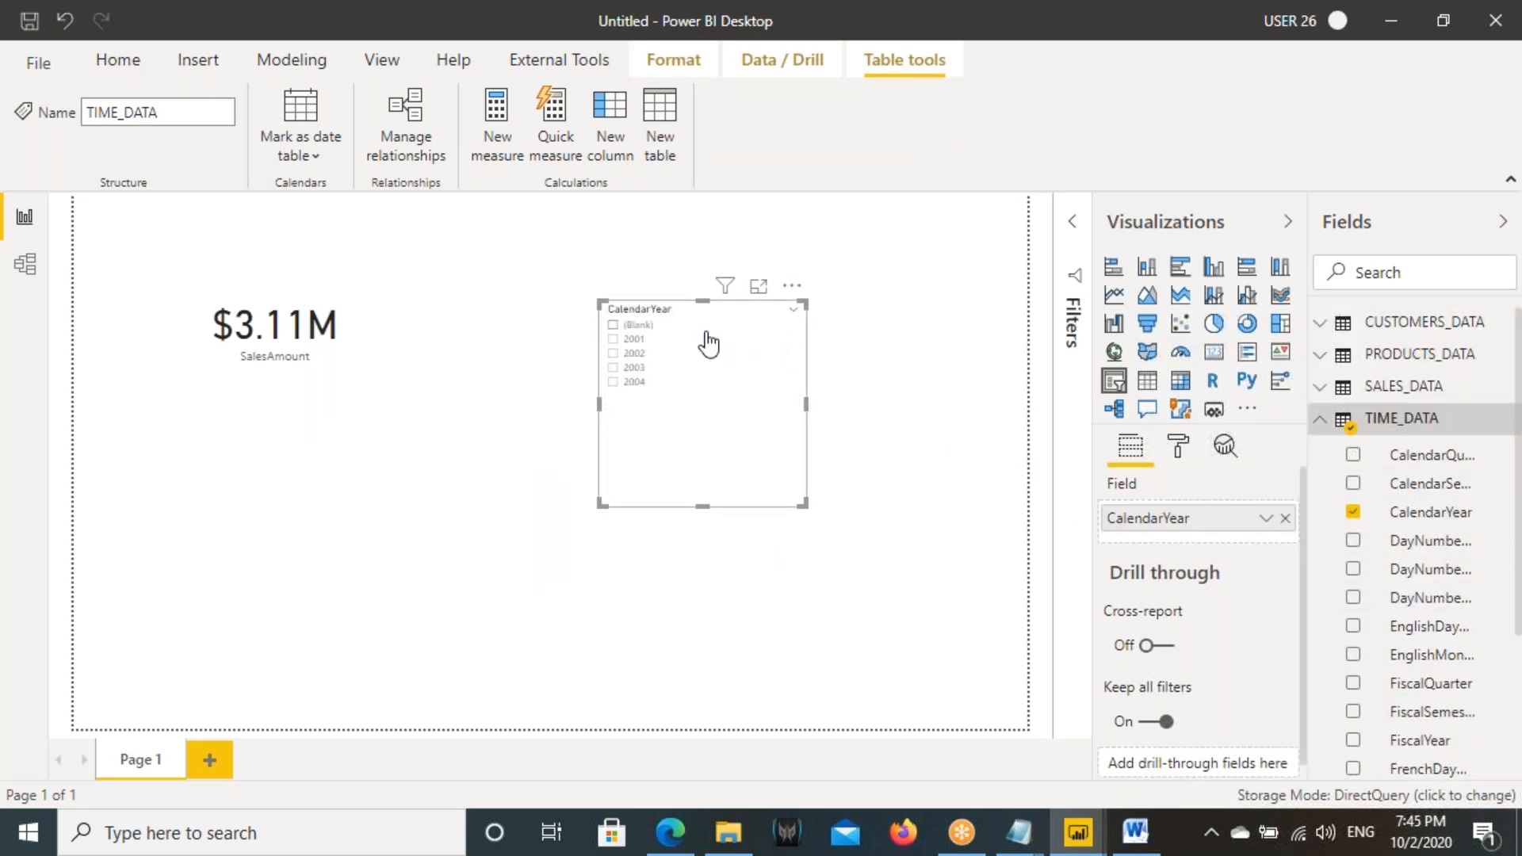
drag(680, 487, 501, 442)
- Show the report page at actual size and filter the SalesAmount card to calendar year 2002
click(374, 76)
click(620, 143)
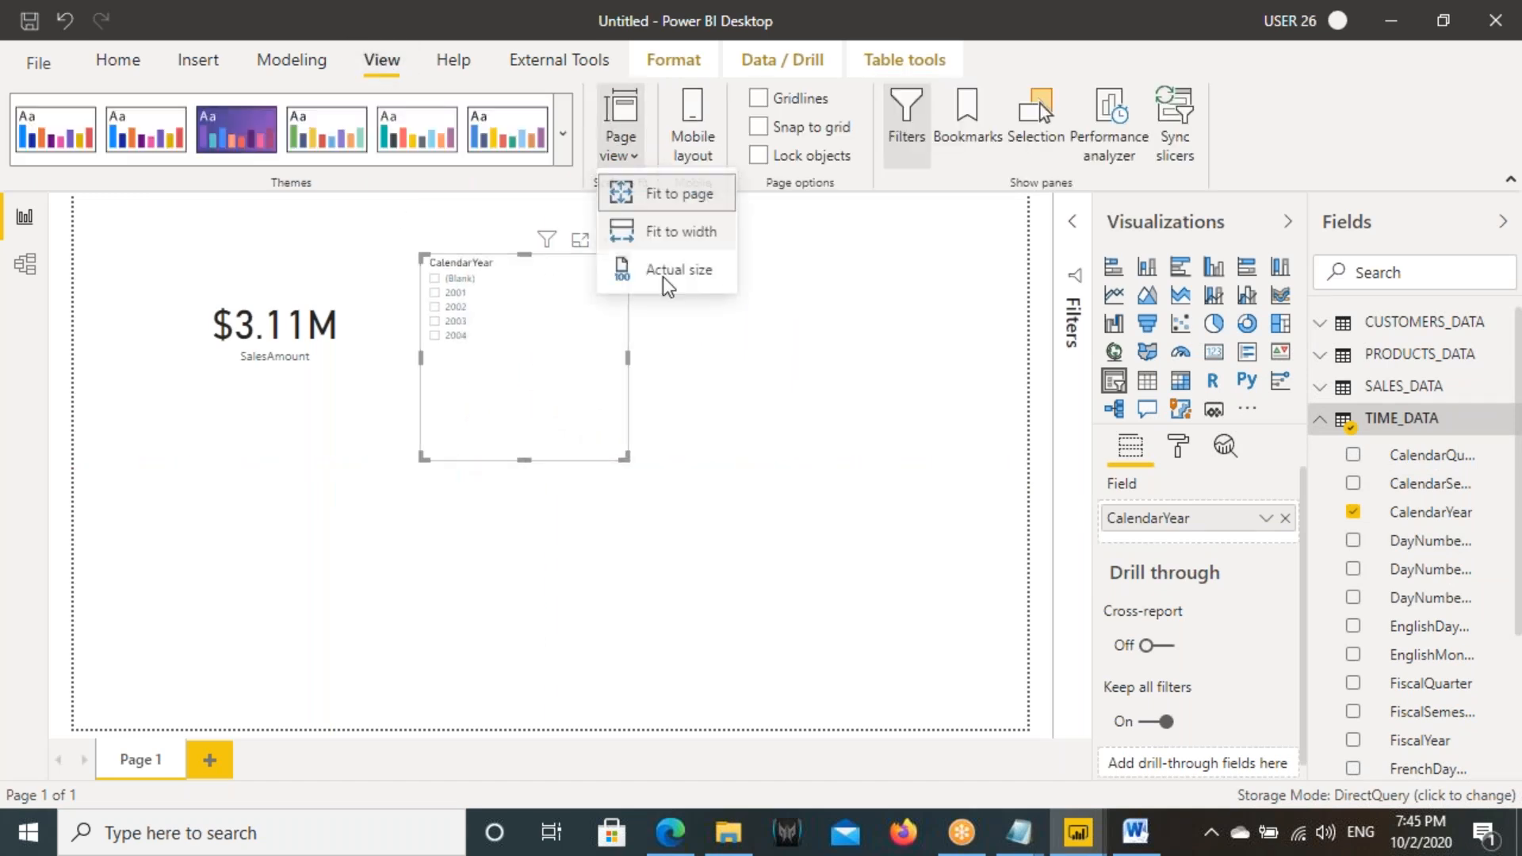
click(678, 278)
click(636, 364)
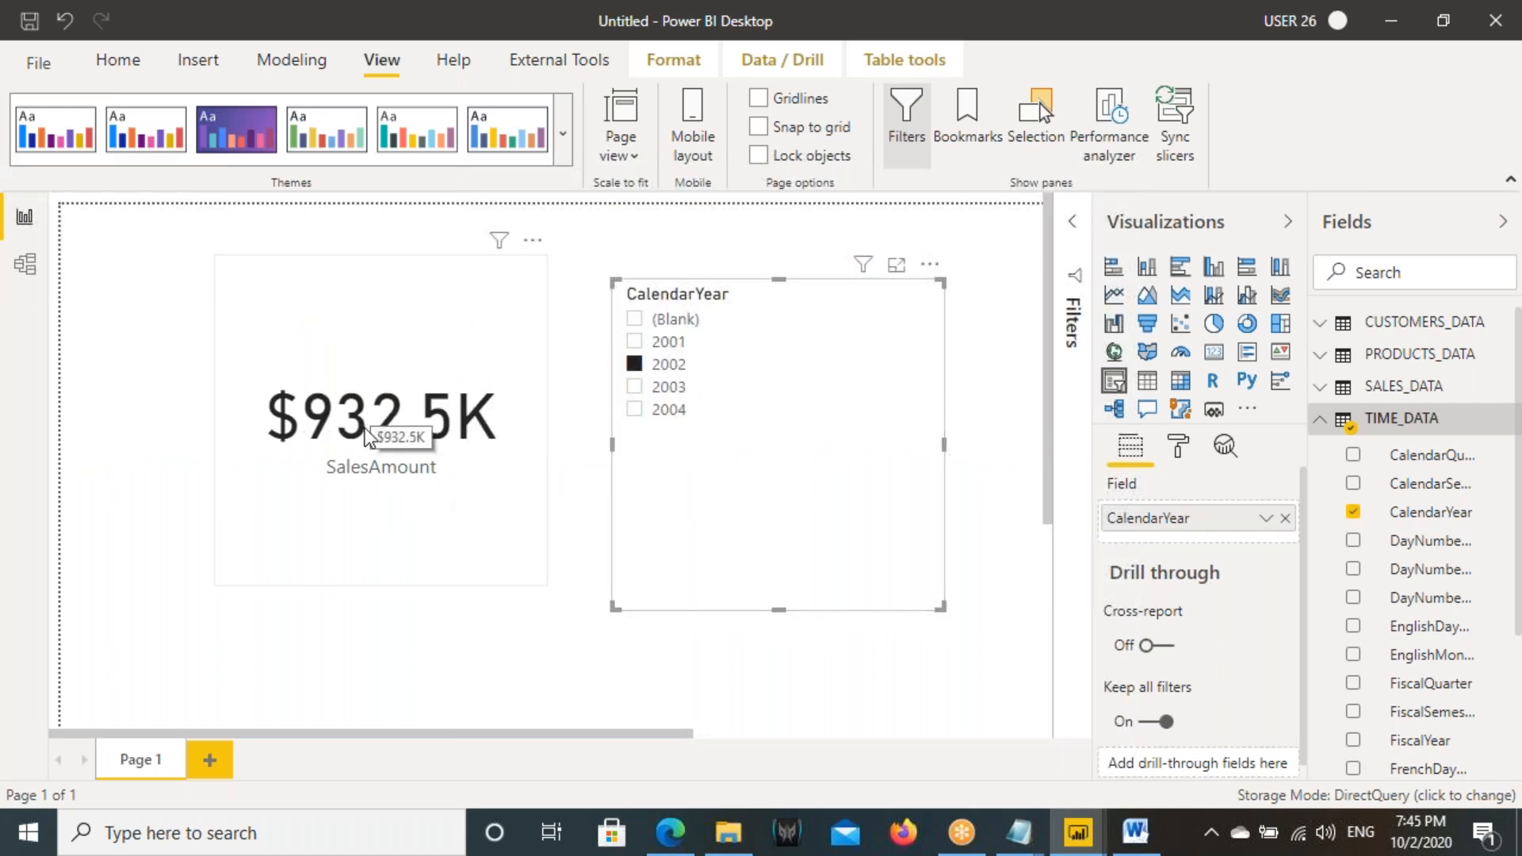
- Glance at the model view, return to the report, and filter the SalesAmount card by calendar years 2003, 2004 and 2001 in turn
click(25, 263)
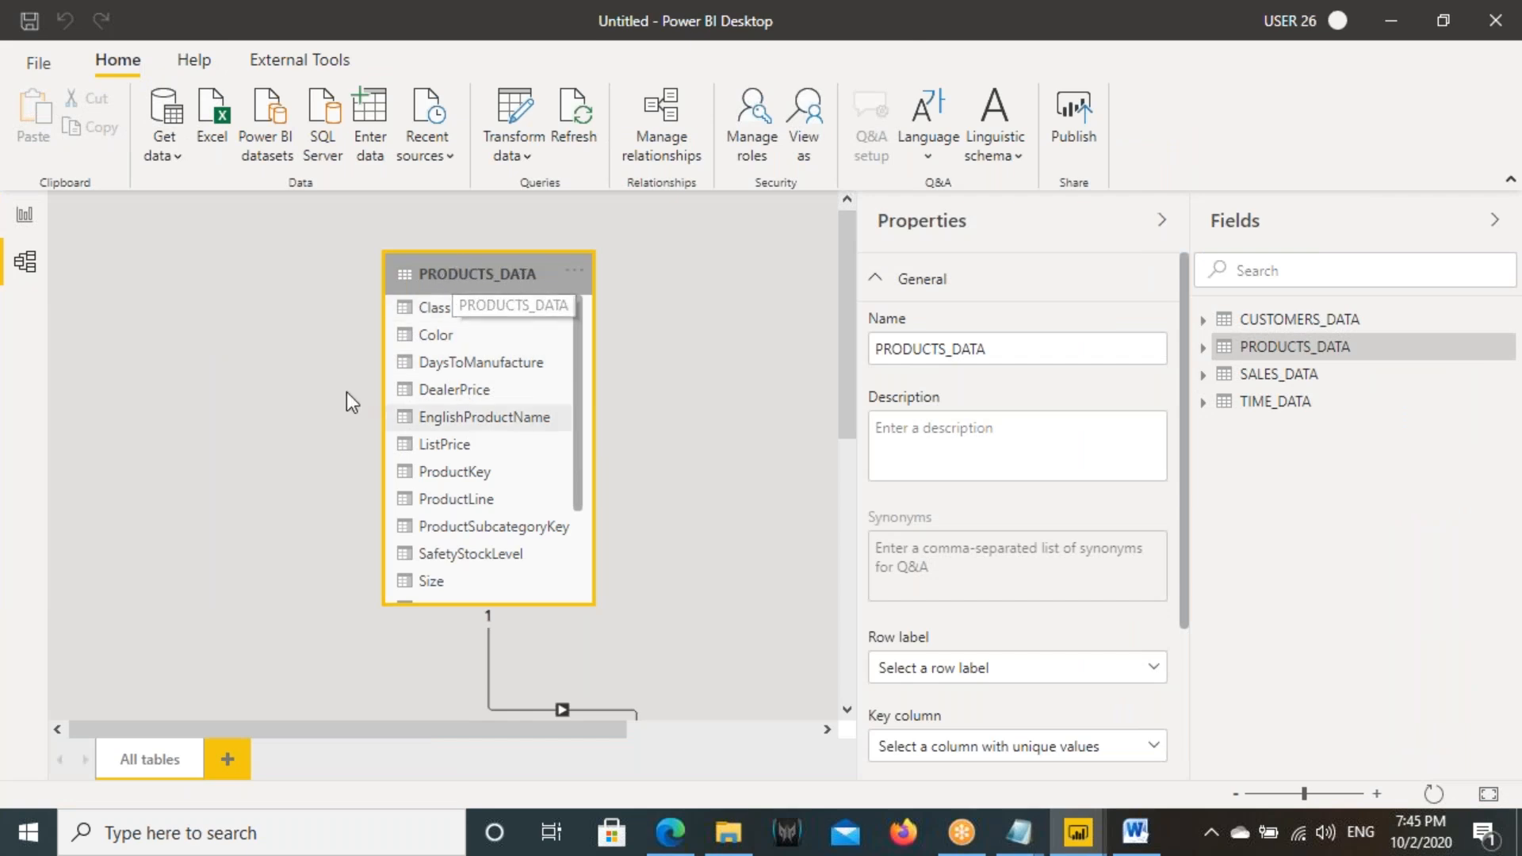
click(24, 215)
click(640, 388)
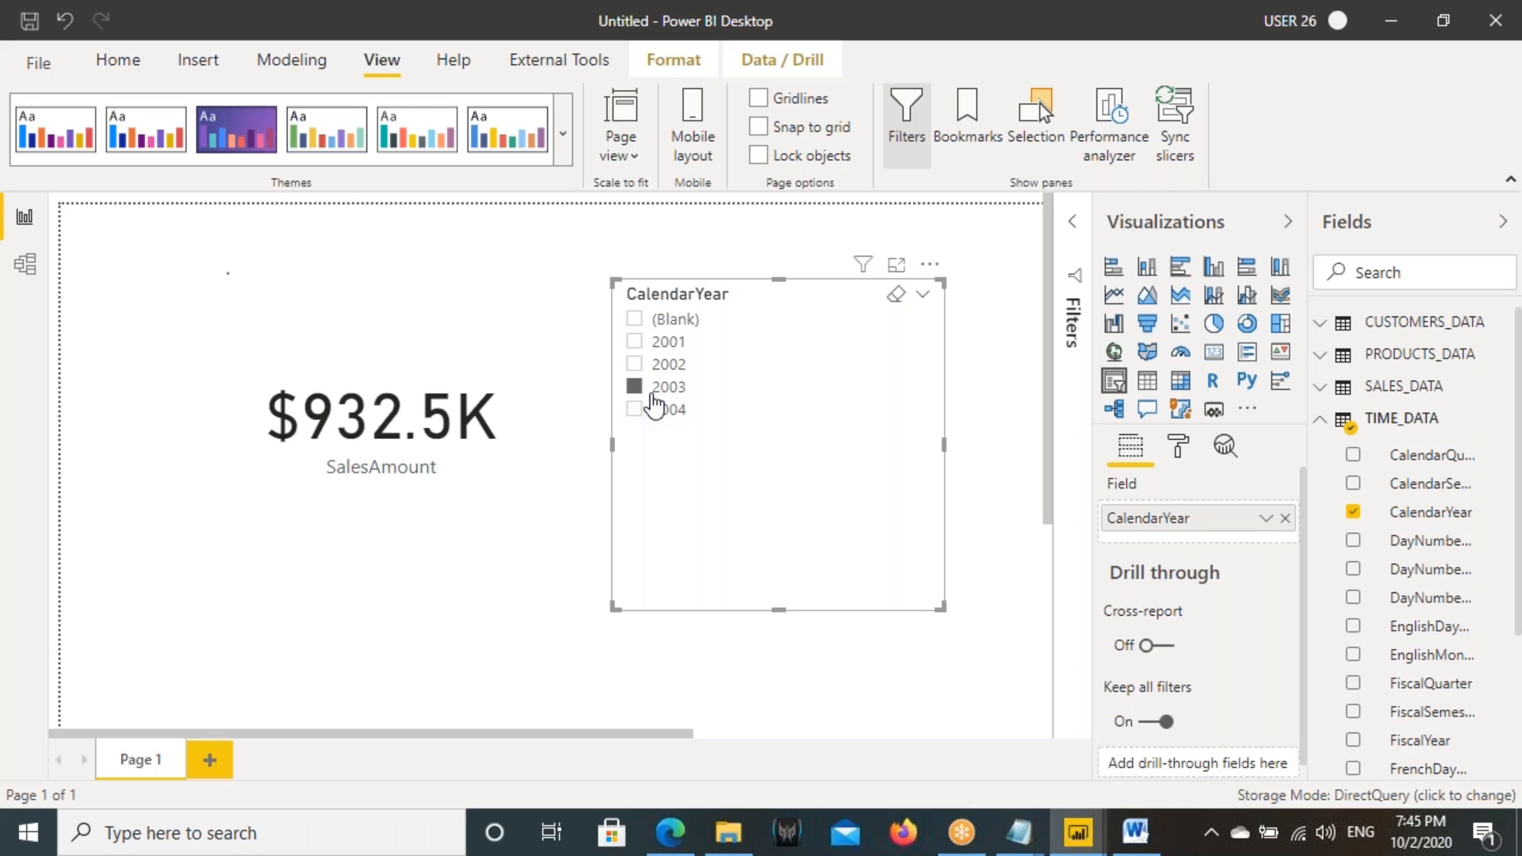
click(655, 412)
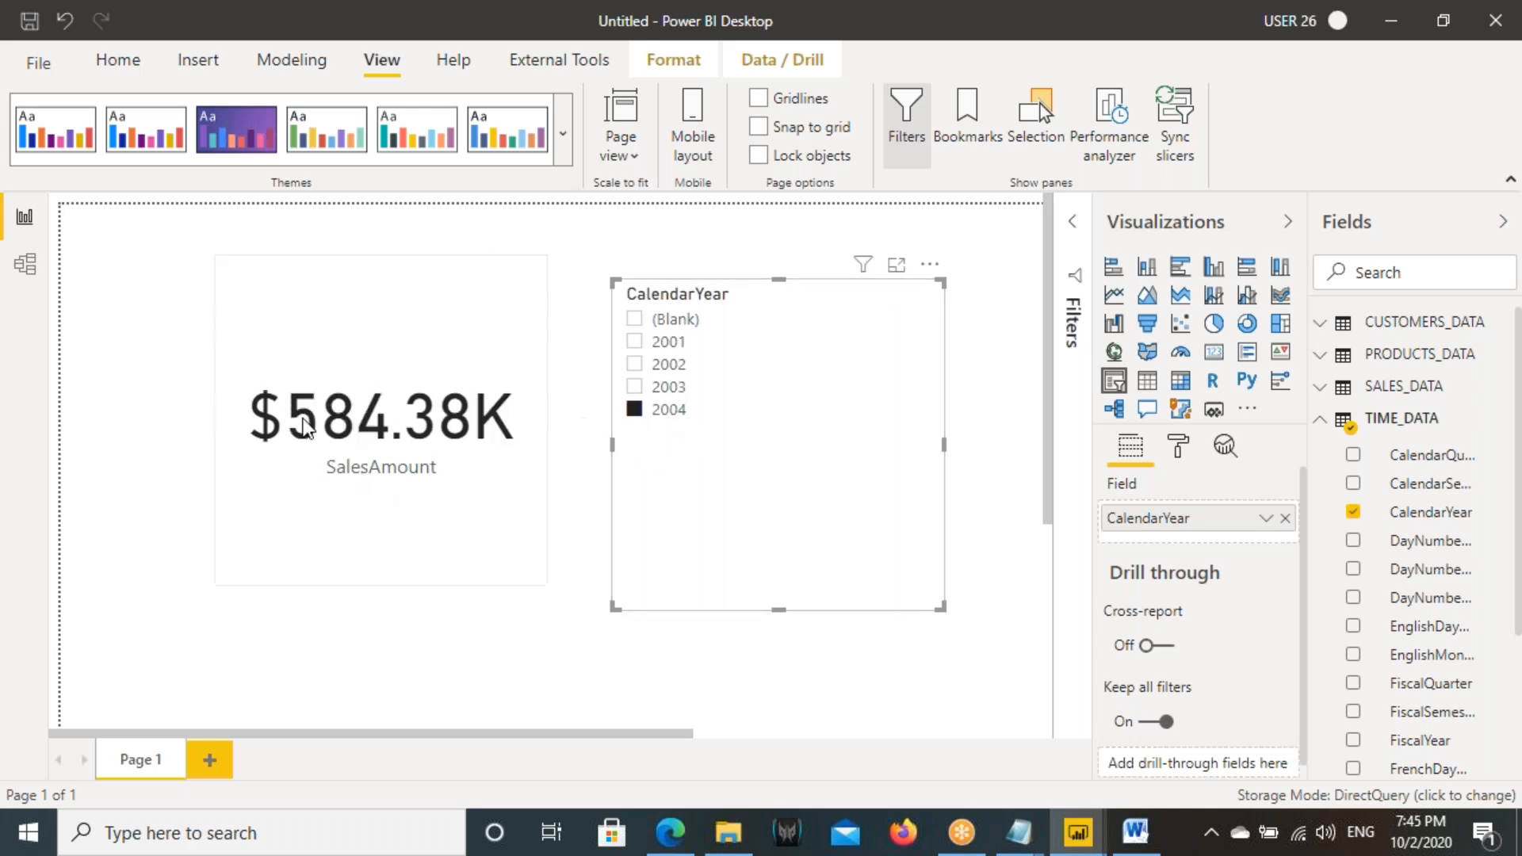
click(637, 342)
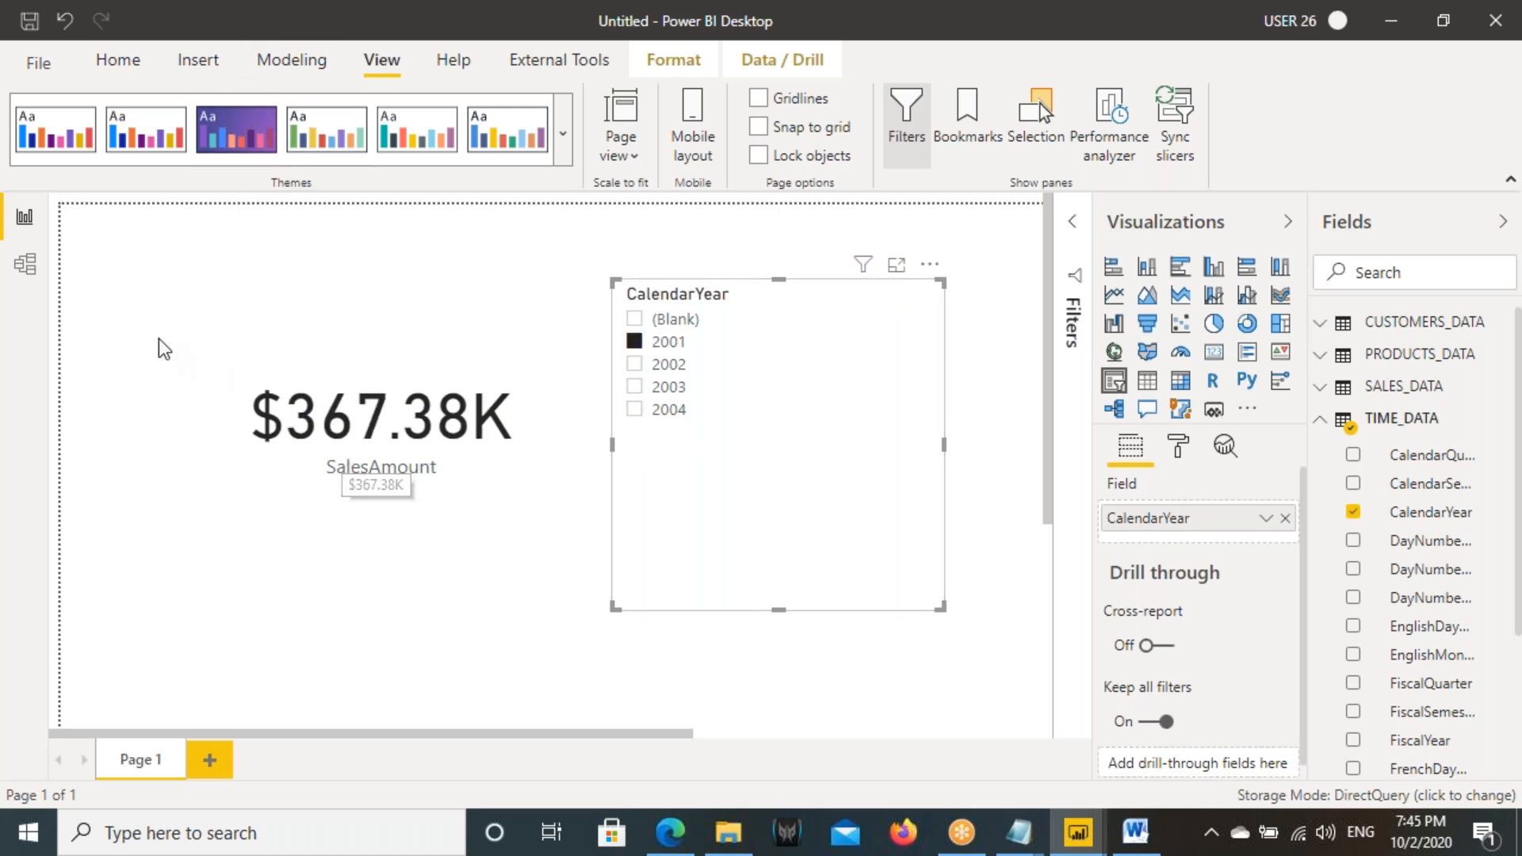
- Inspect the SALES_DATA table in the model view, then return to the report and filter the card to calendar year 2002
click(26, 268)
scroll(595, 555, down, 6)
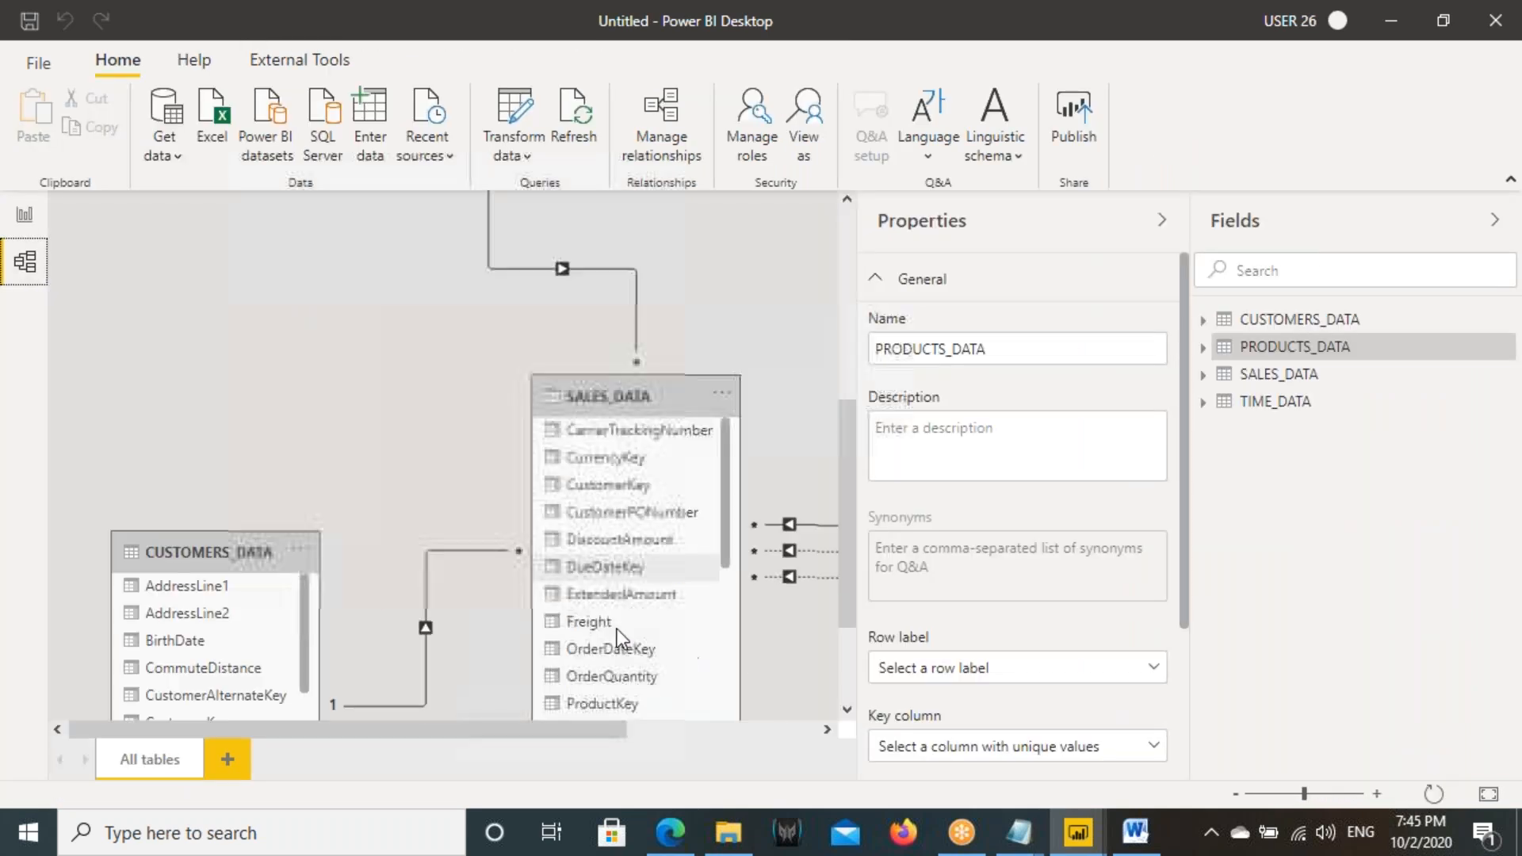
click(596, 354)
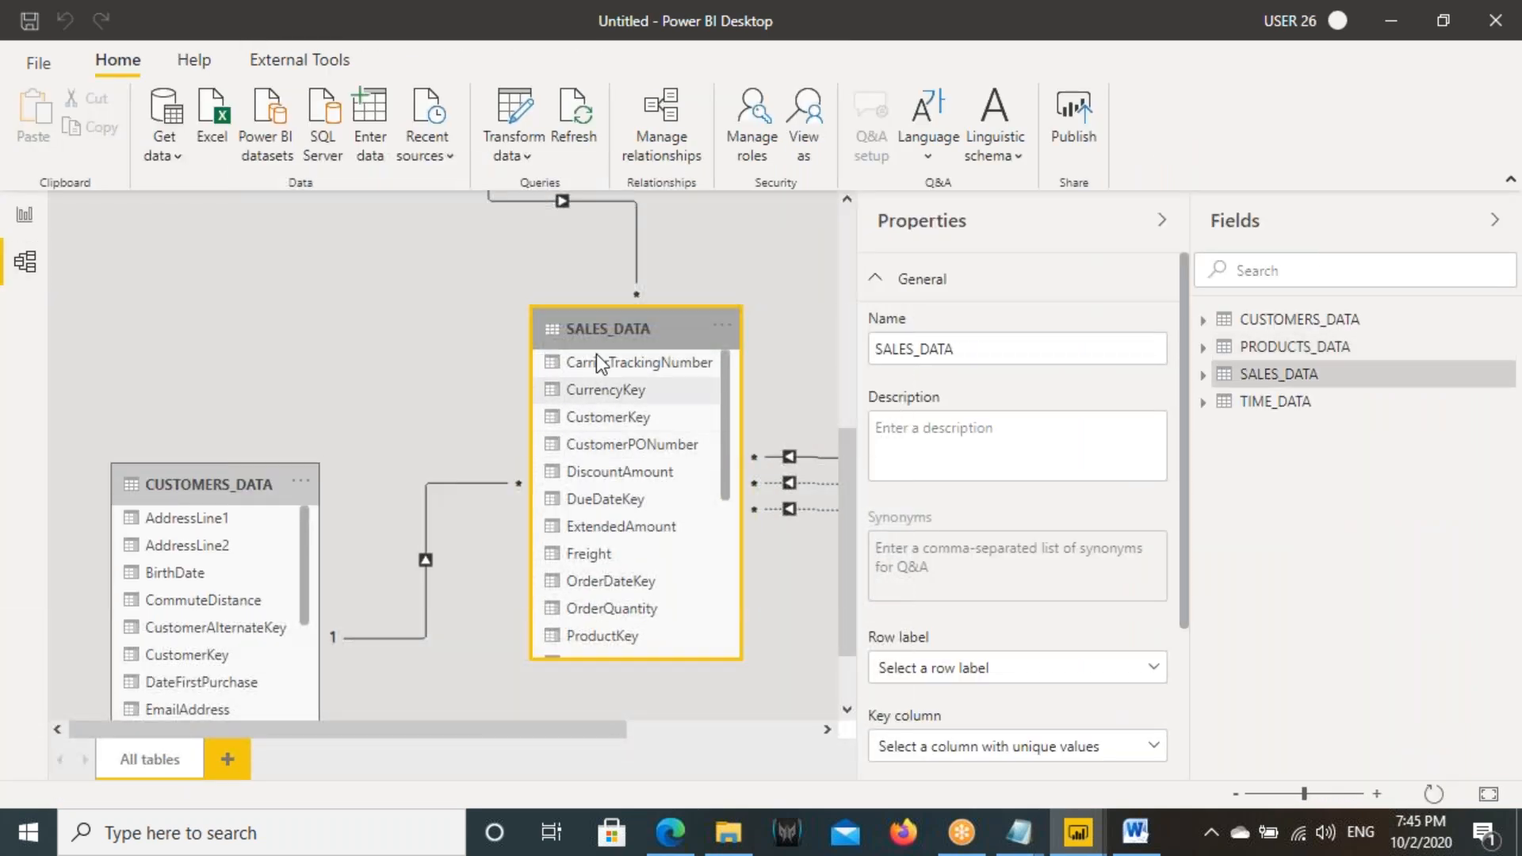
click(25, 214)
click(668, 364)
- Close the DirectQuery report without saving it
click(1495, 20)
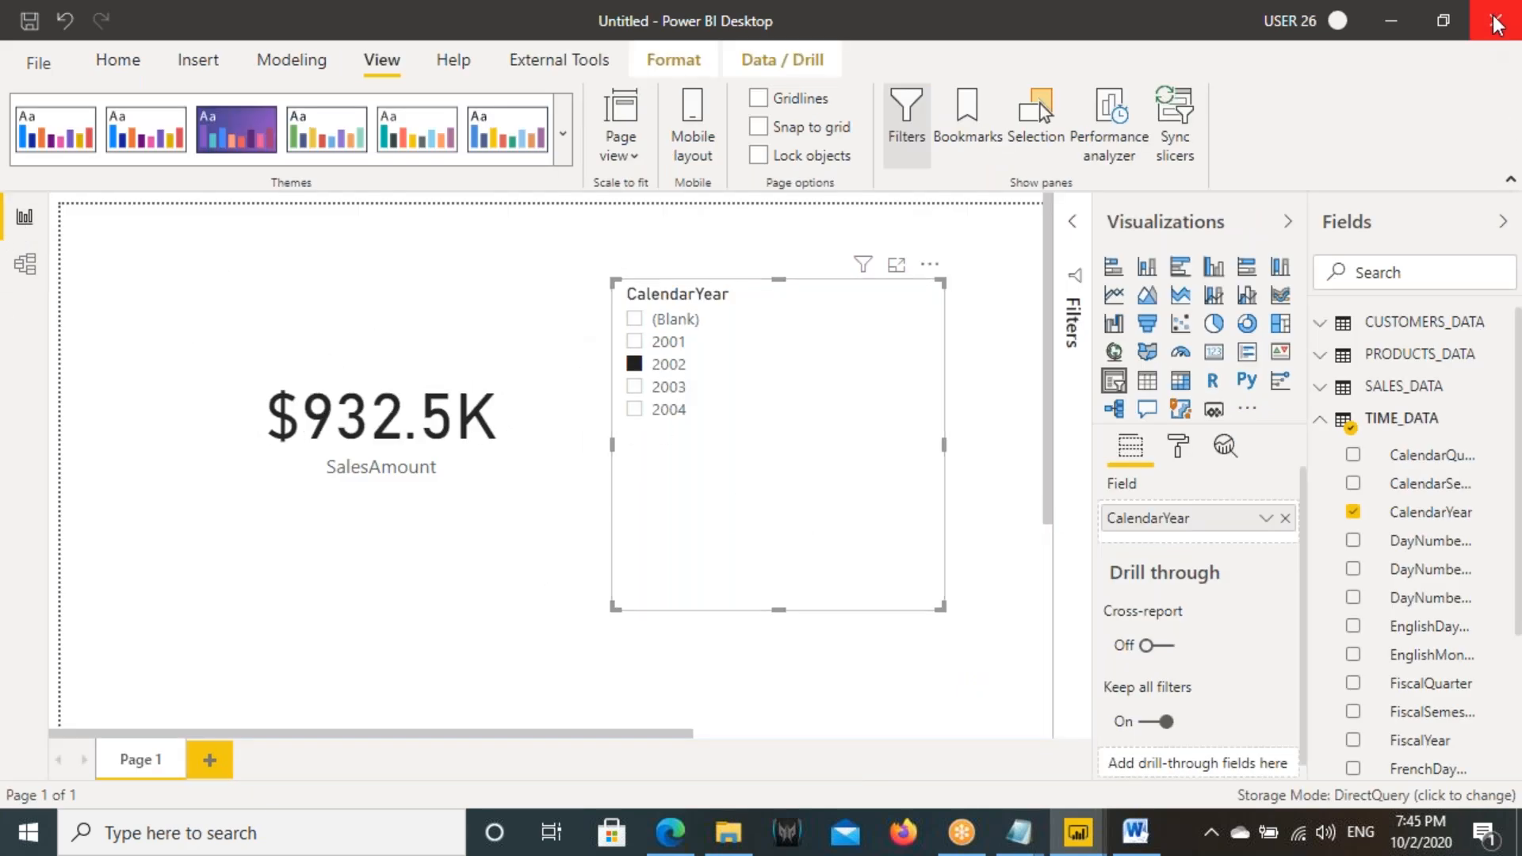
click(869, 452)
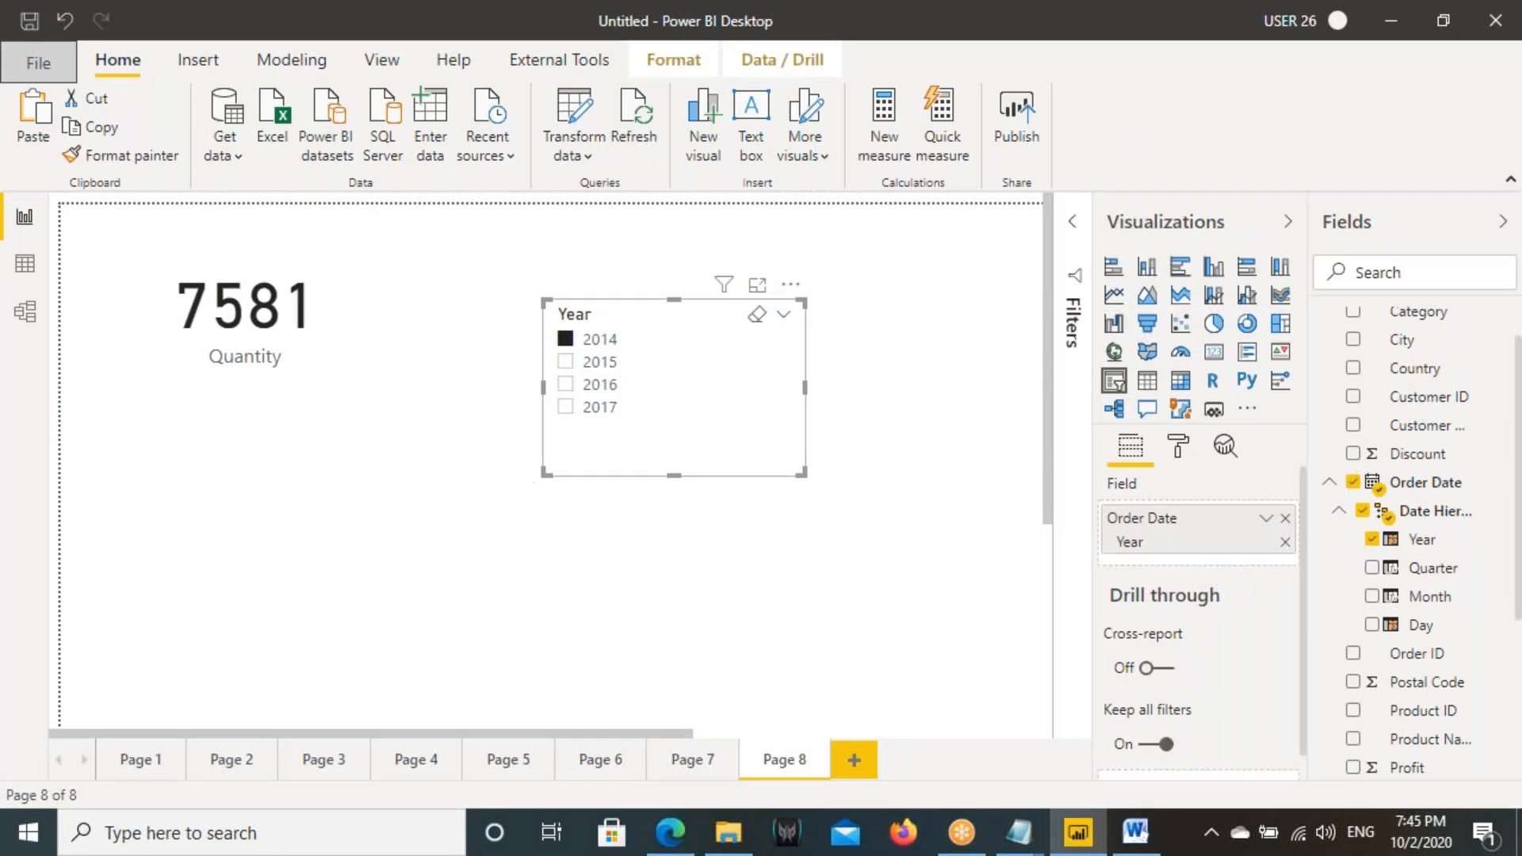
- Review Pages 8, 7, 6 and 2 of the other report, including the Order Date filters on the Quantity card and the line chart
click(270, 332)
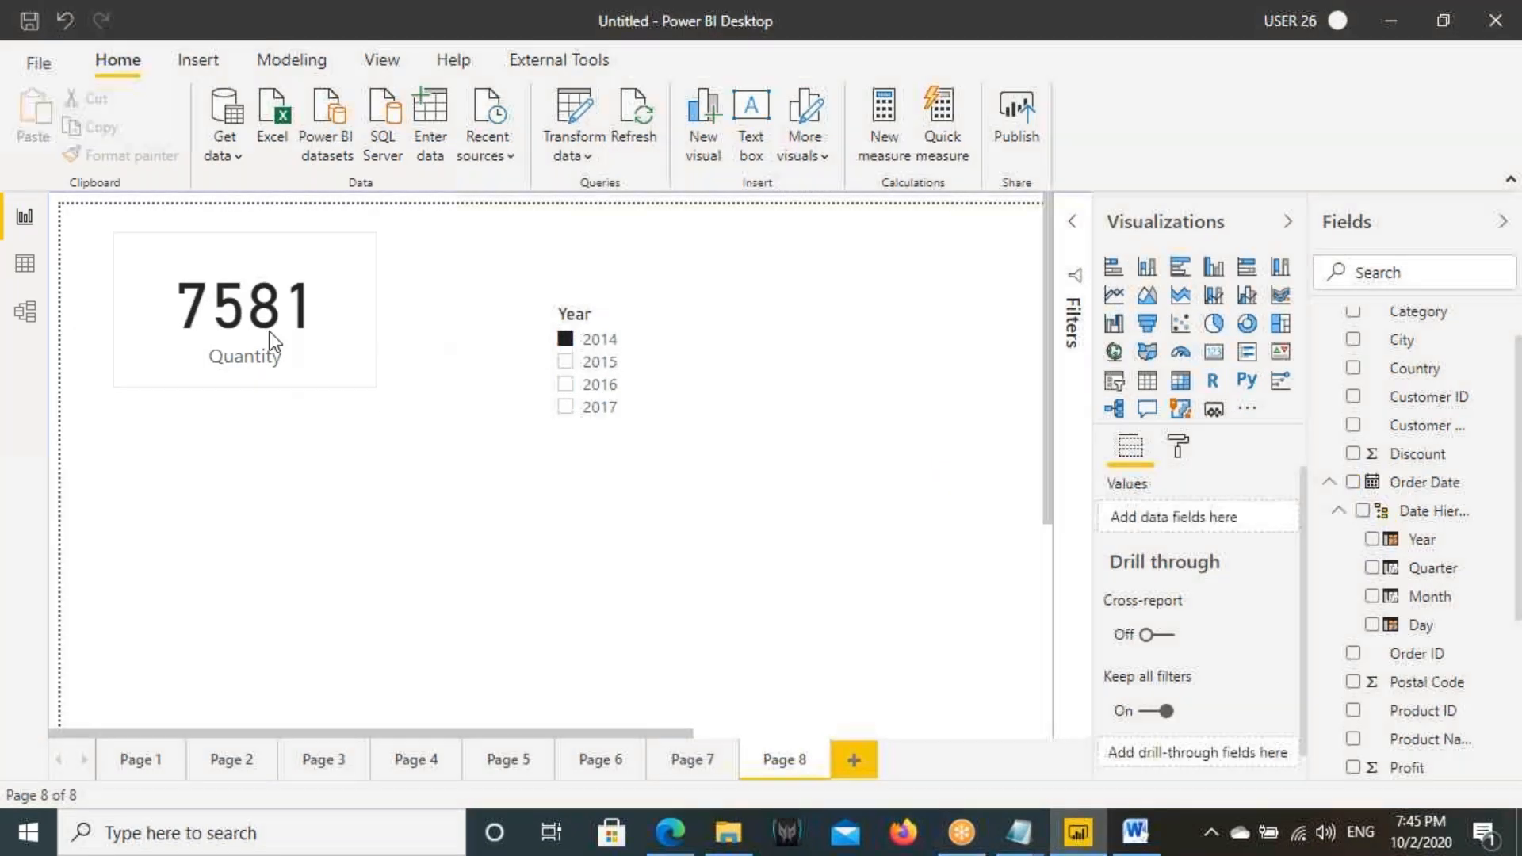
click(668, 758)
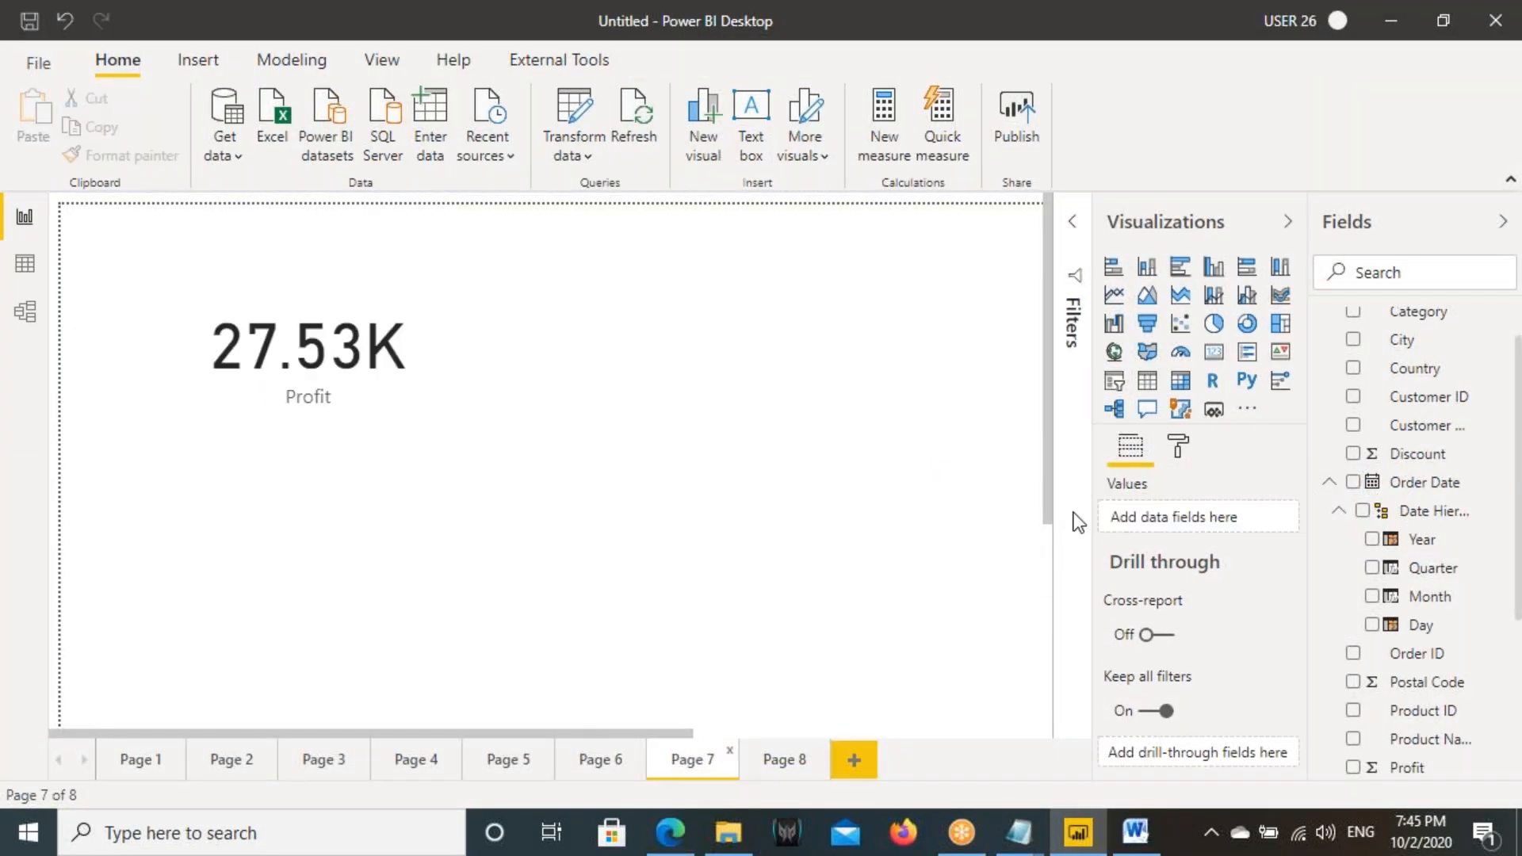
click(586, 763)
click(1065, 244)
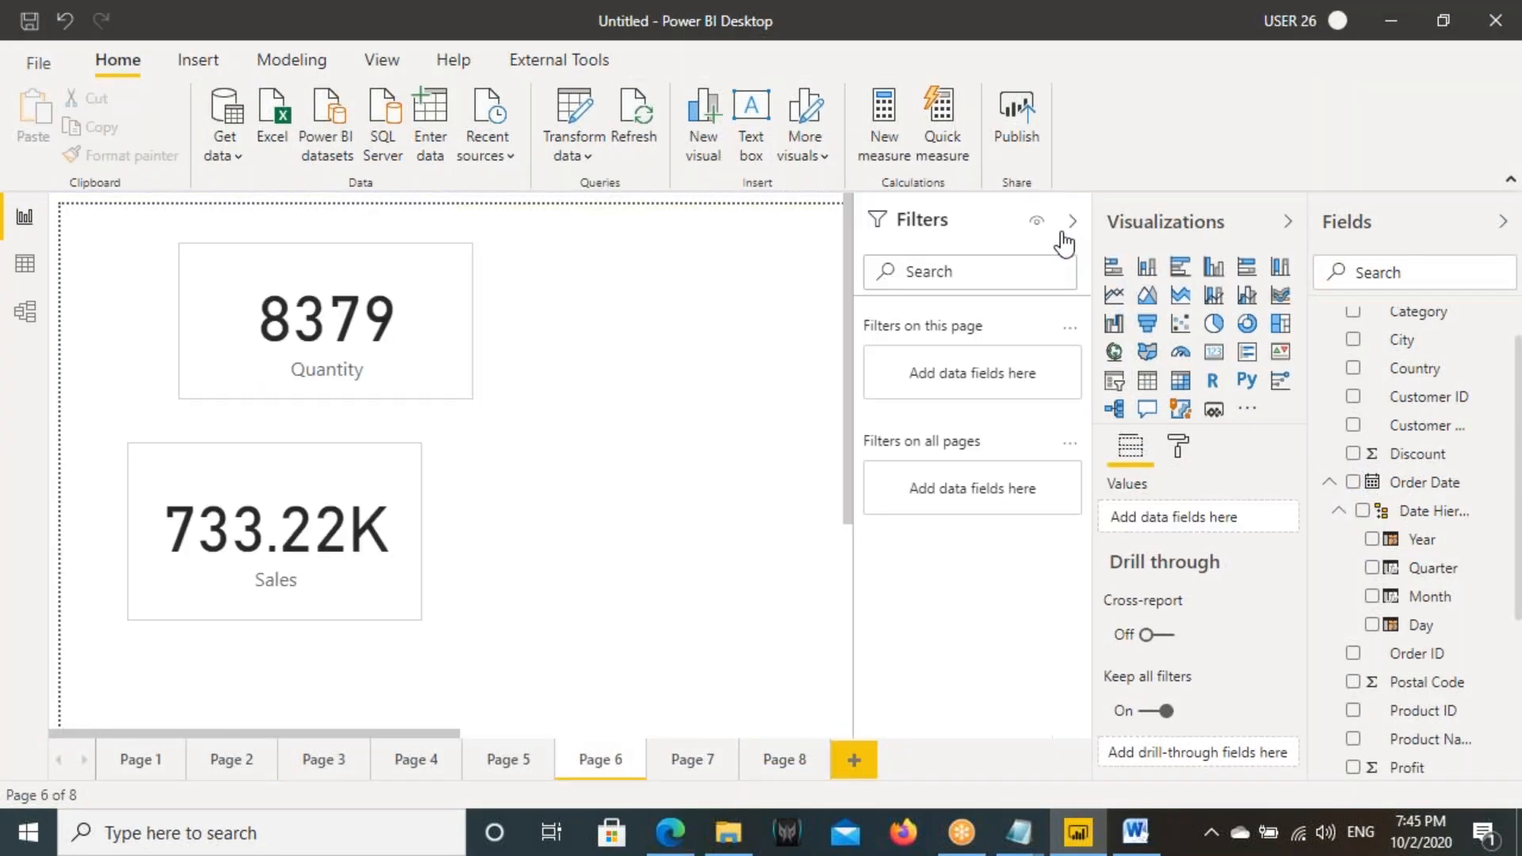
click(349, 378)
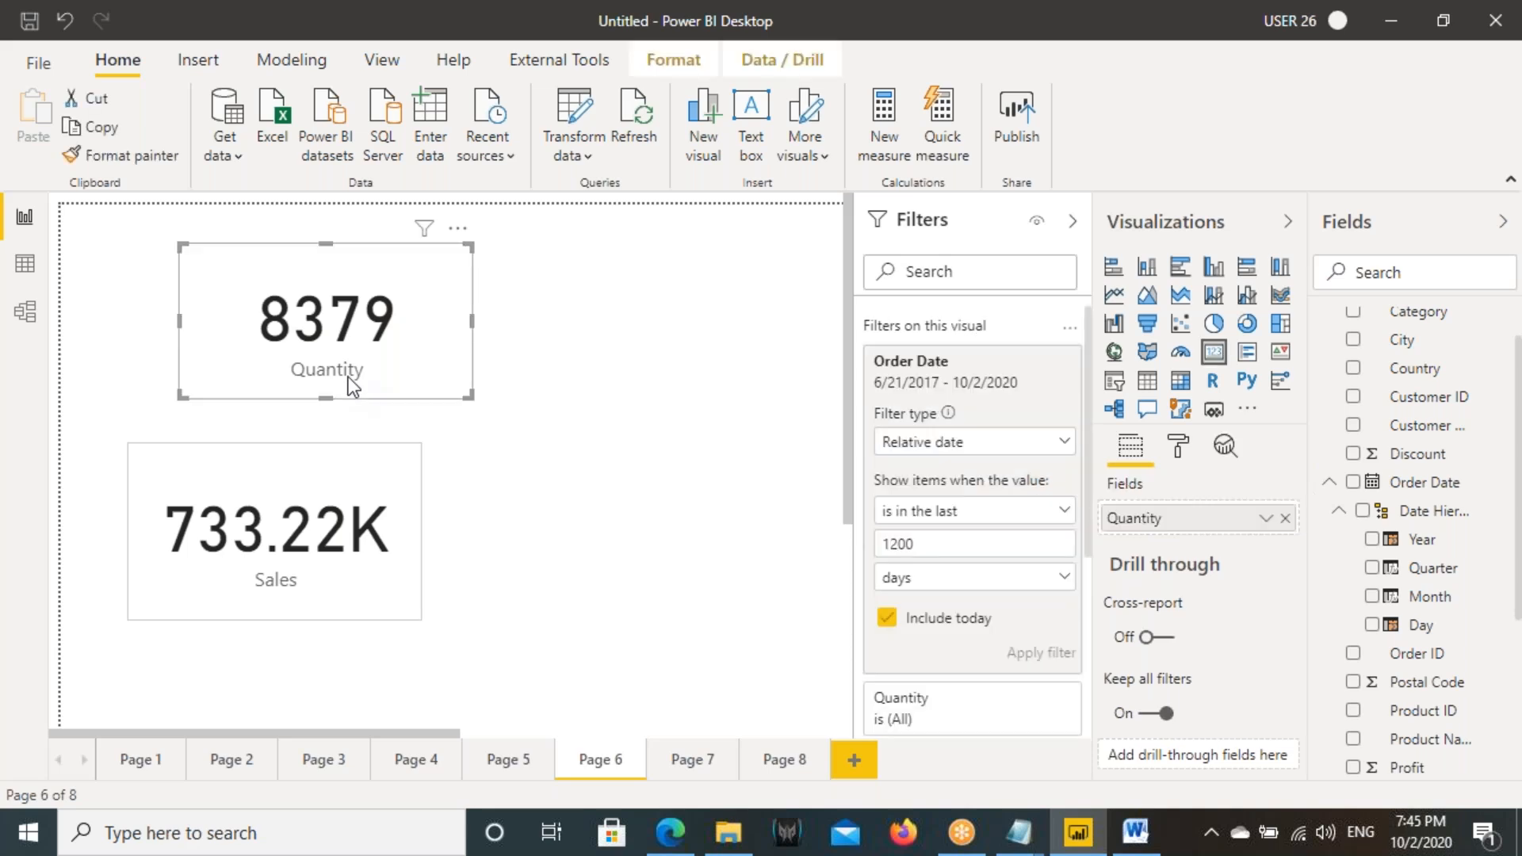
click(1008, 363)
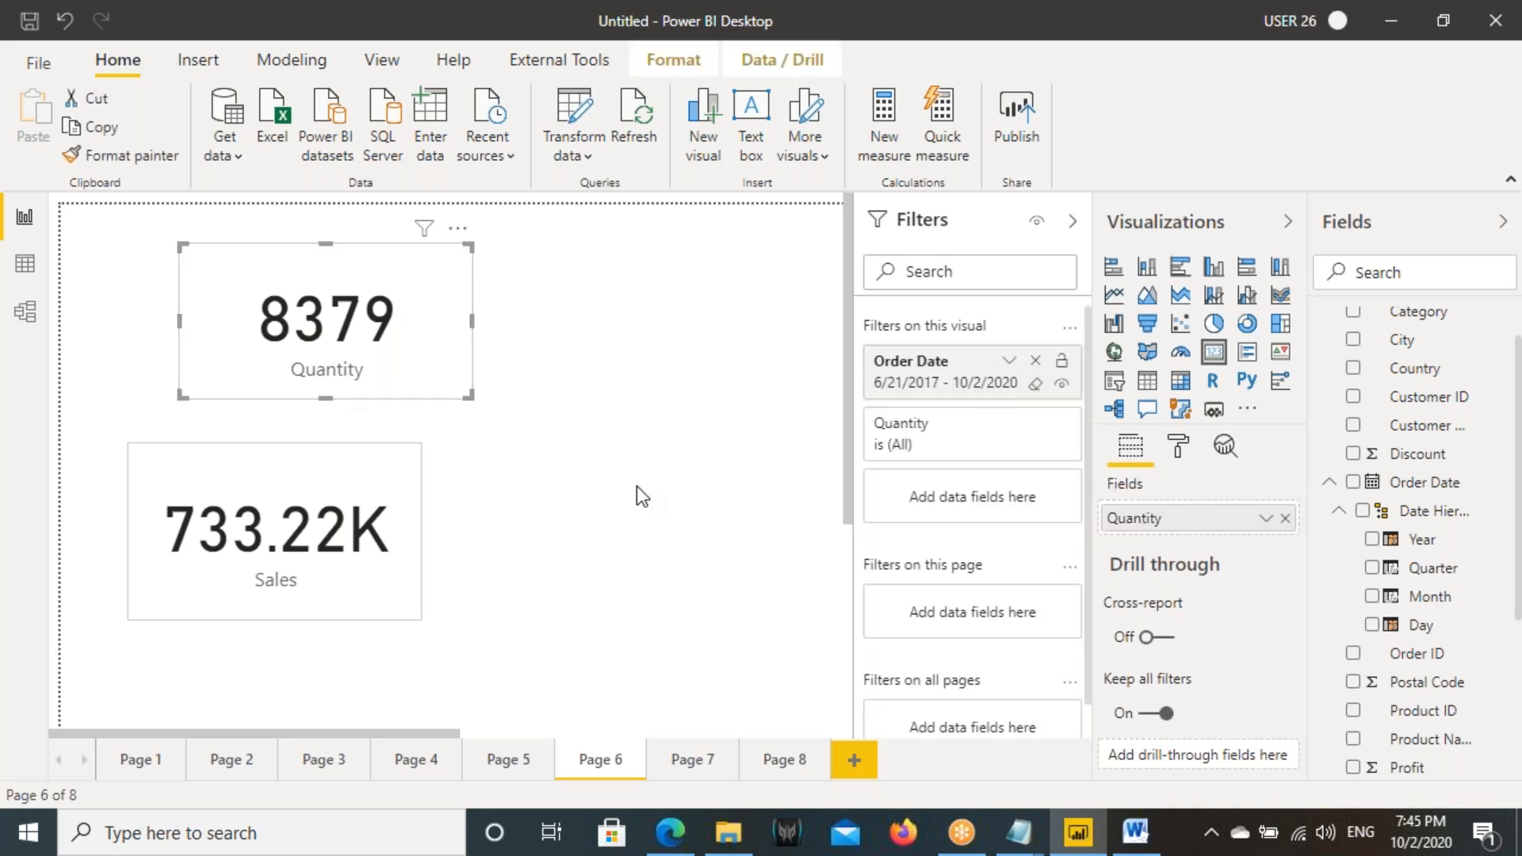
click(646, 424)
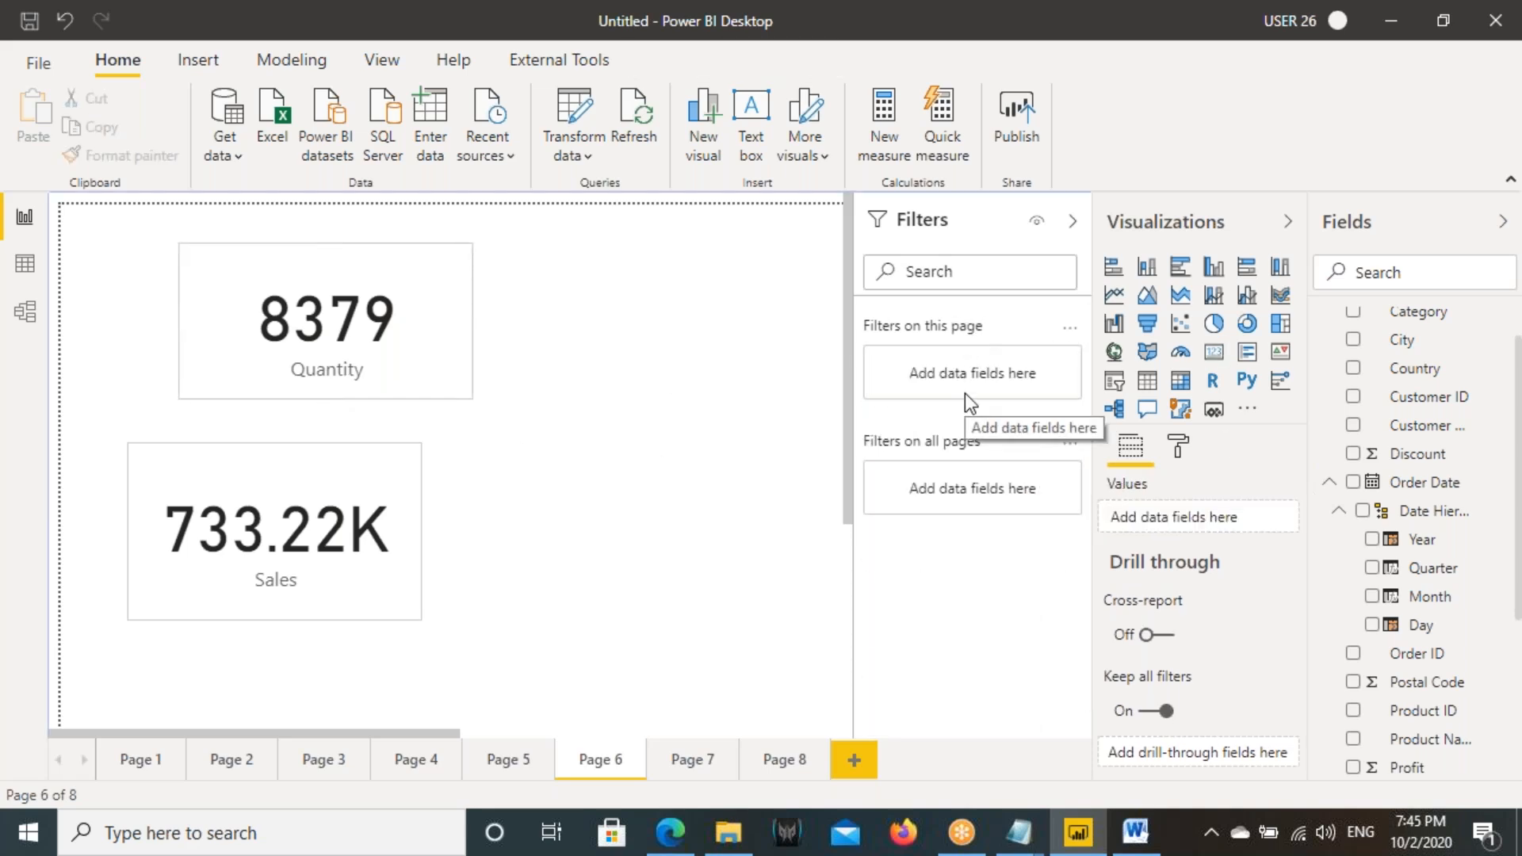
click(219, 762)
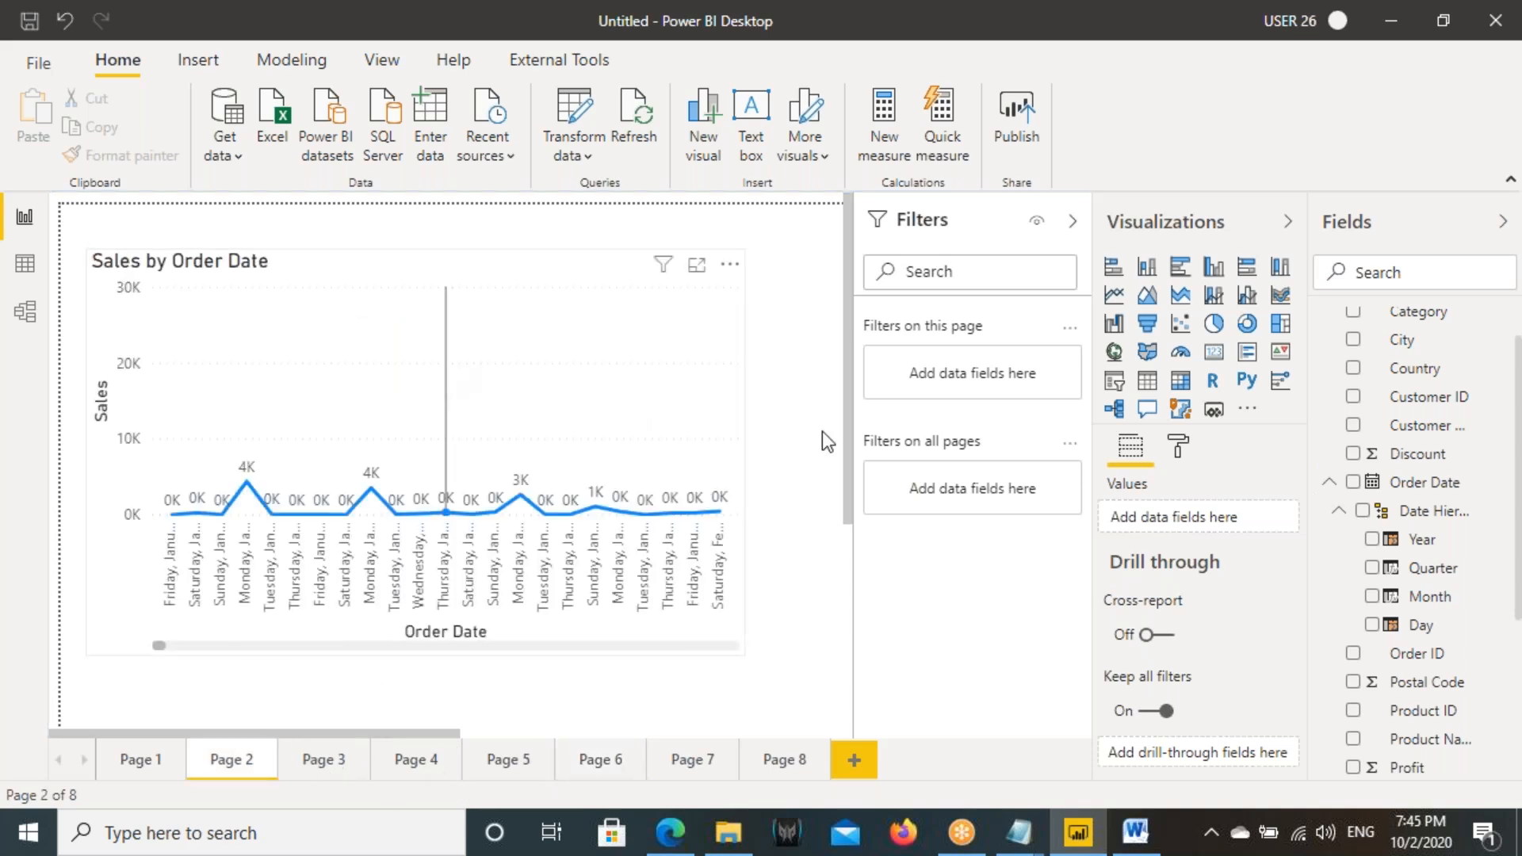
click(1034, 363)
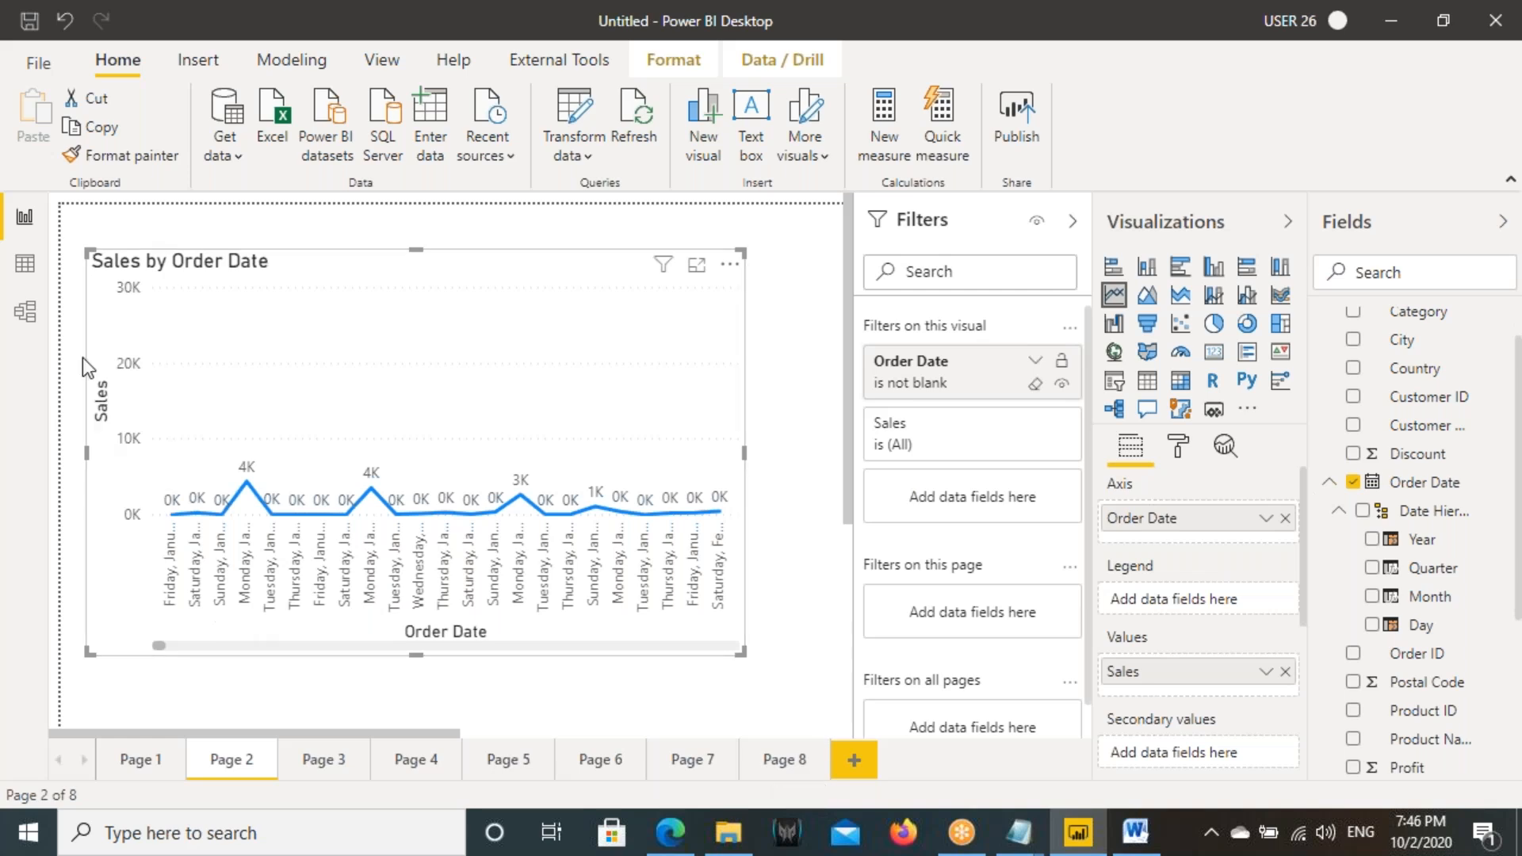
- Save the report to the Desktop folder as "Filters - Class 3"
click(29, 19)
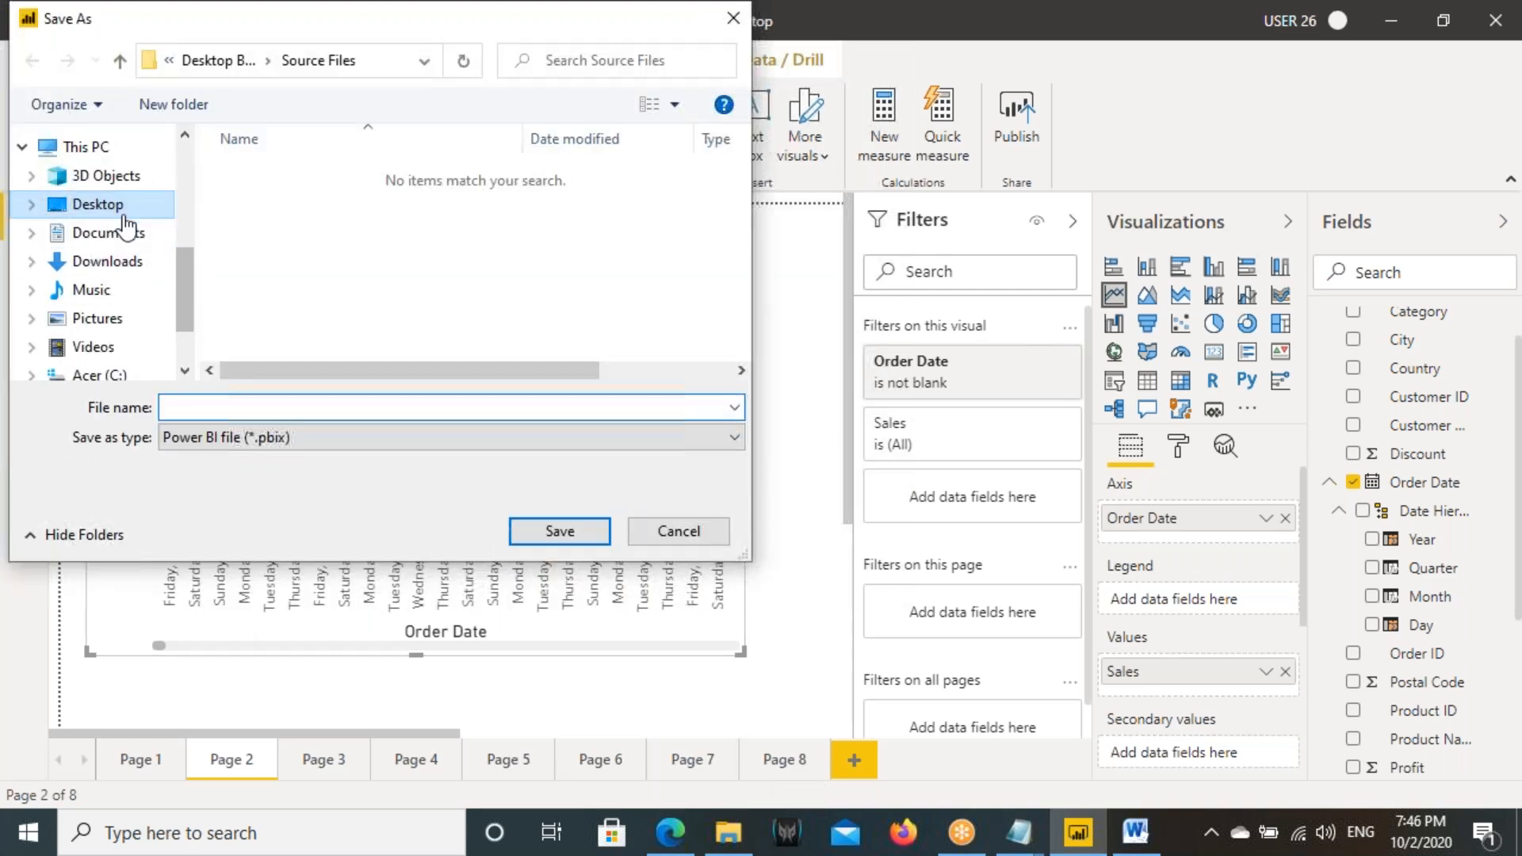
click(98, 204)
click(204, 406)
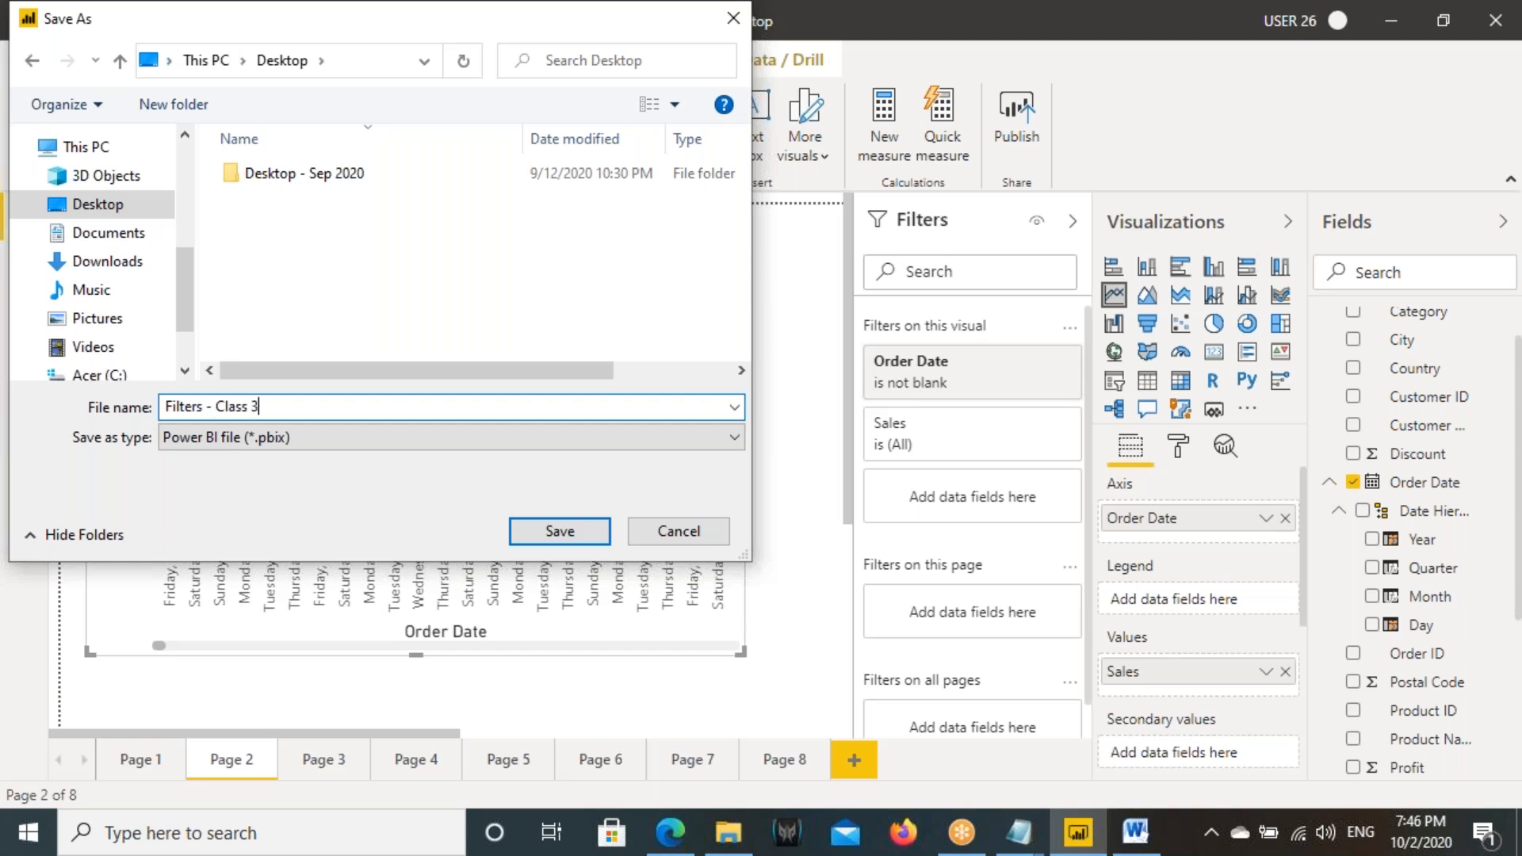
click(555, 539)
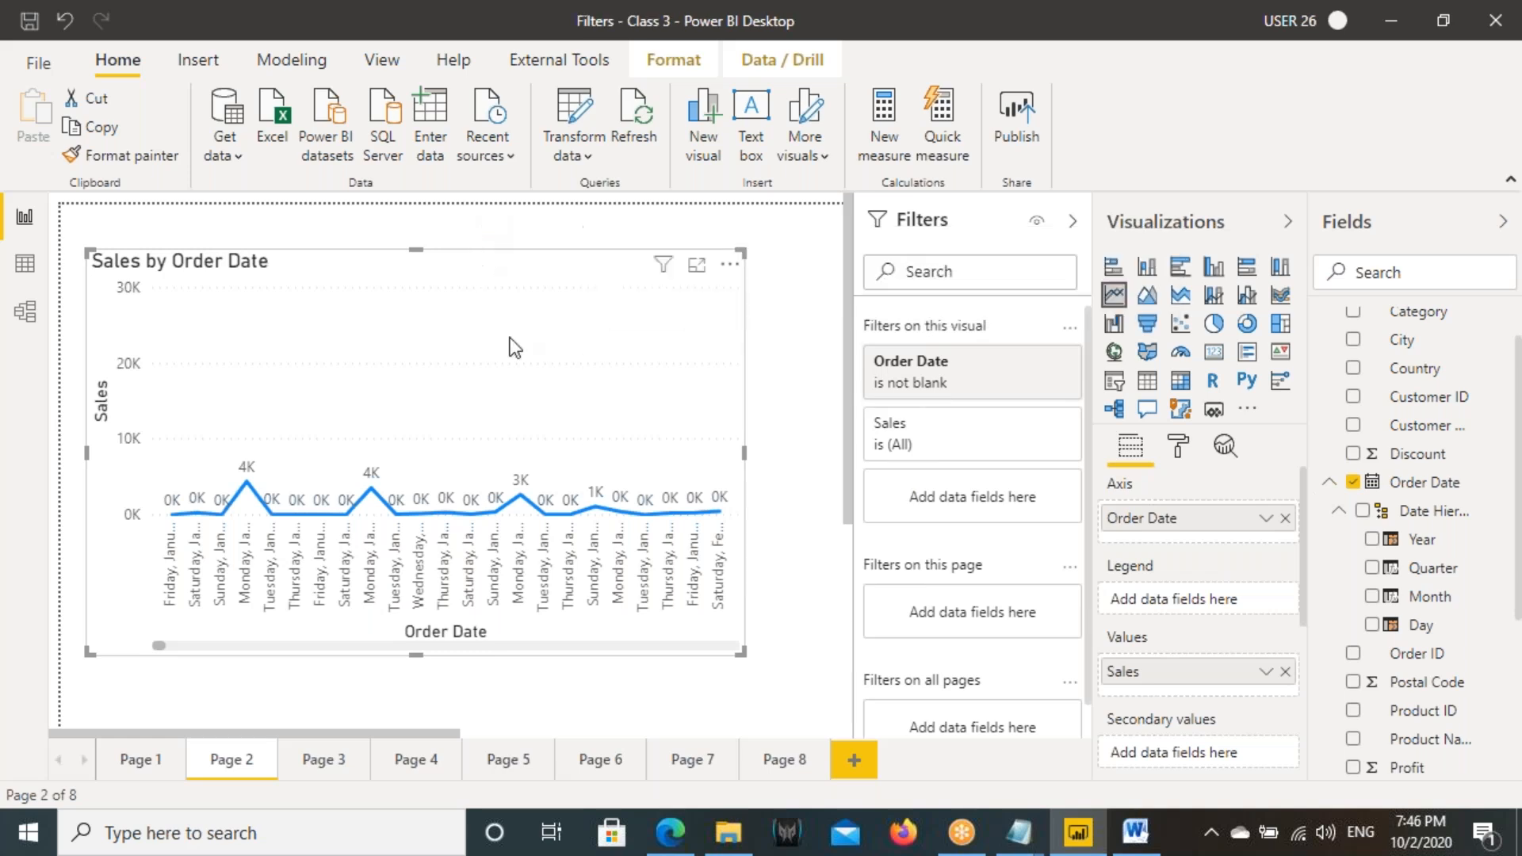
- Publish the report to the 7PM Sep 2020 Power BI Files workspace
click(1018, 112)
click(872, 452)
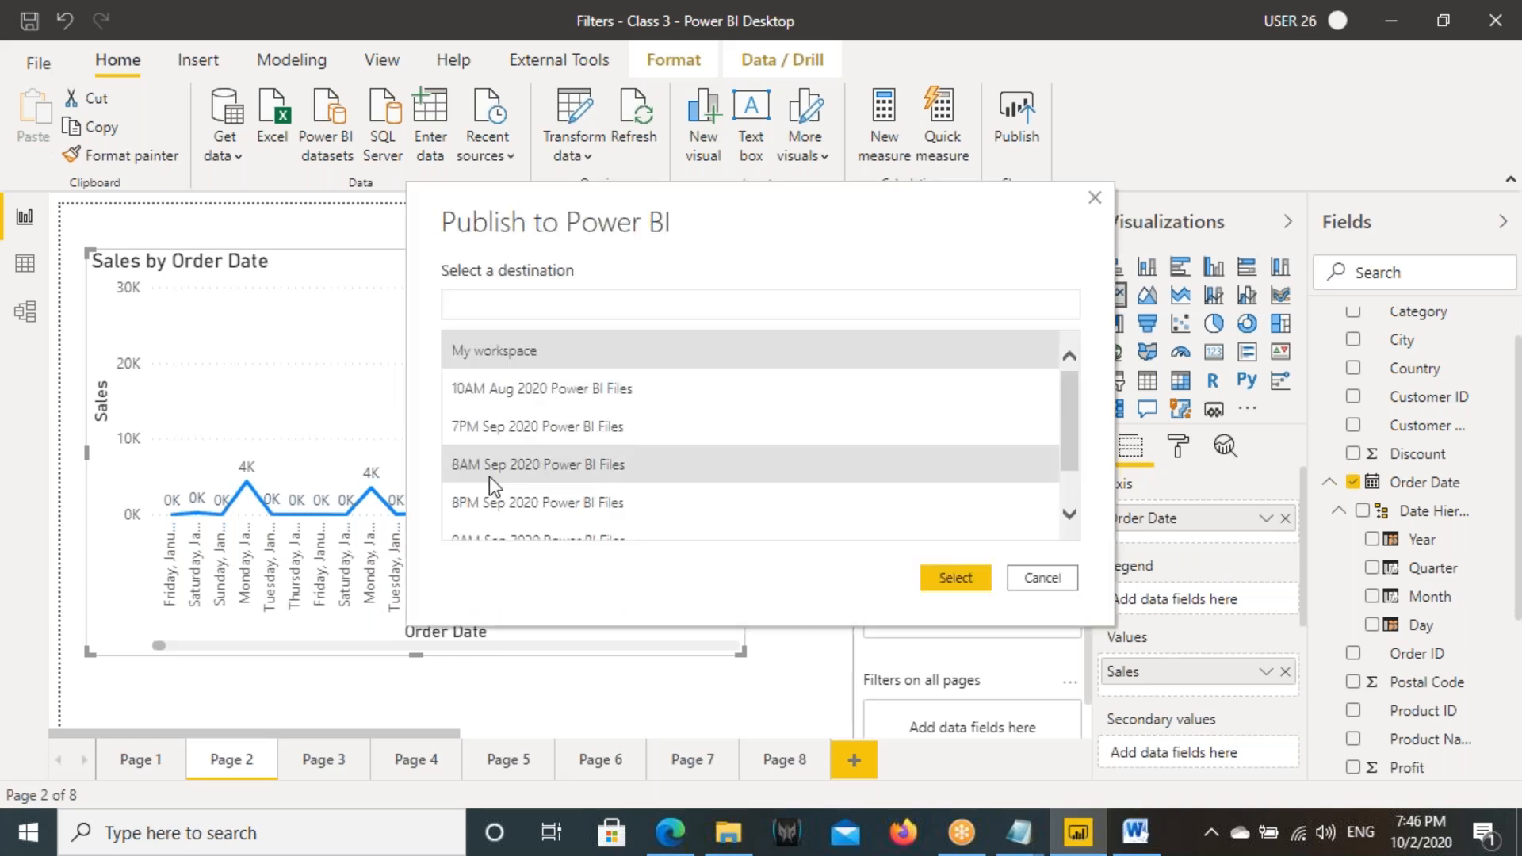
click(493, 429)
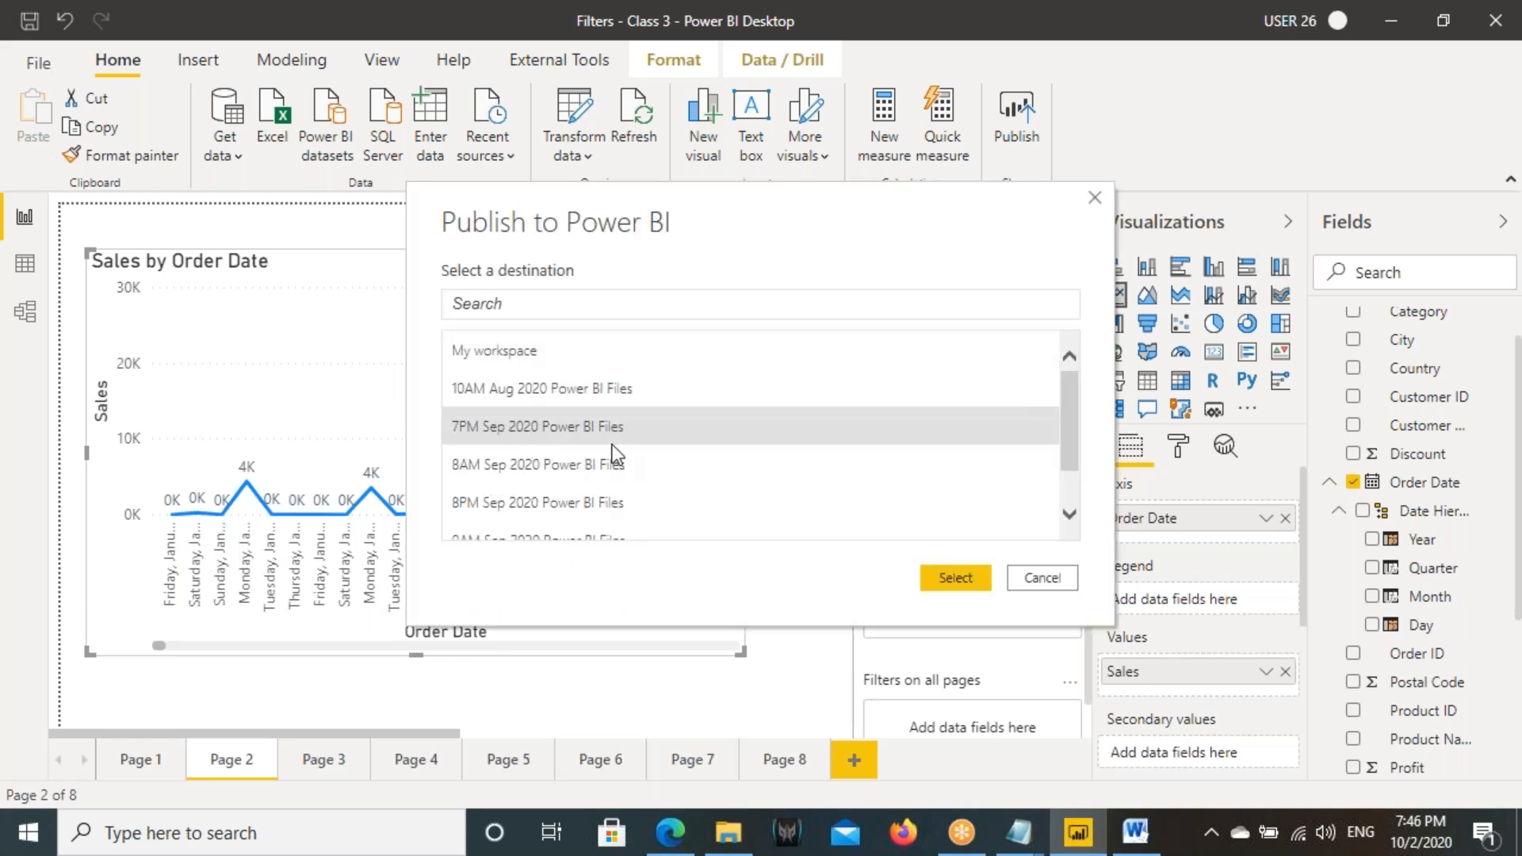
click(957, 577)
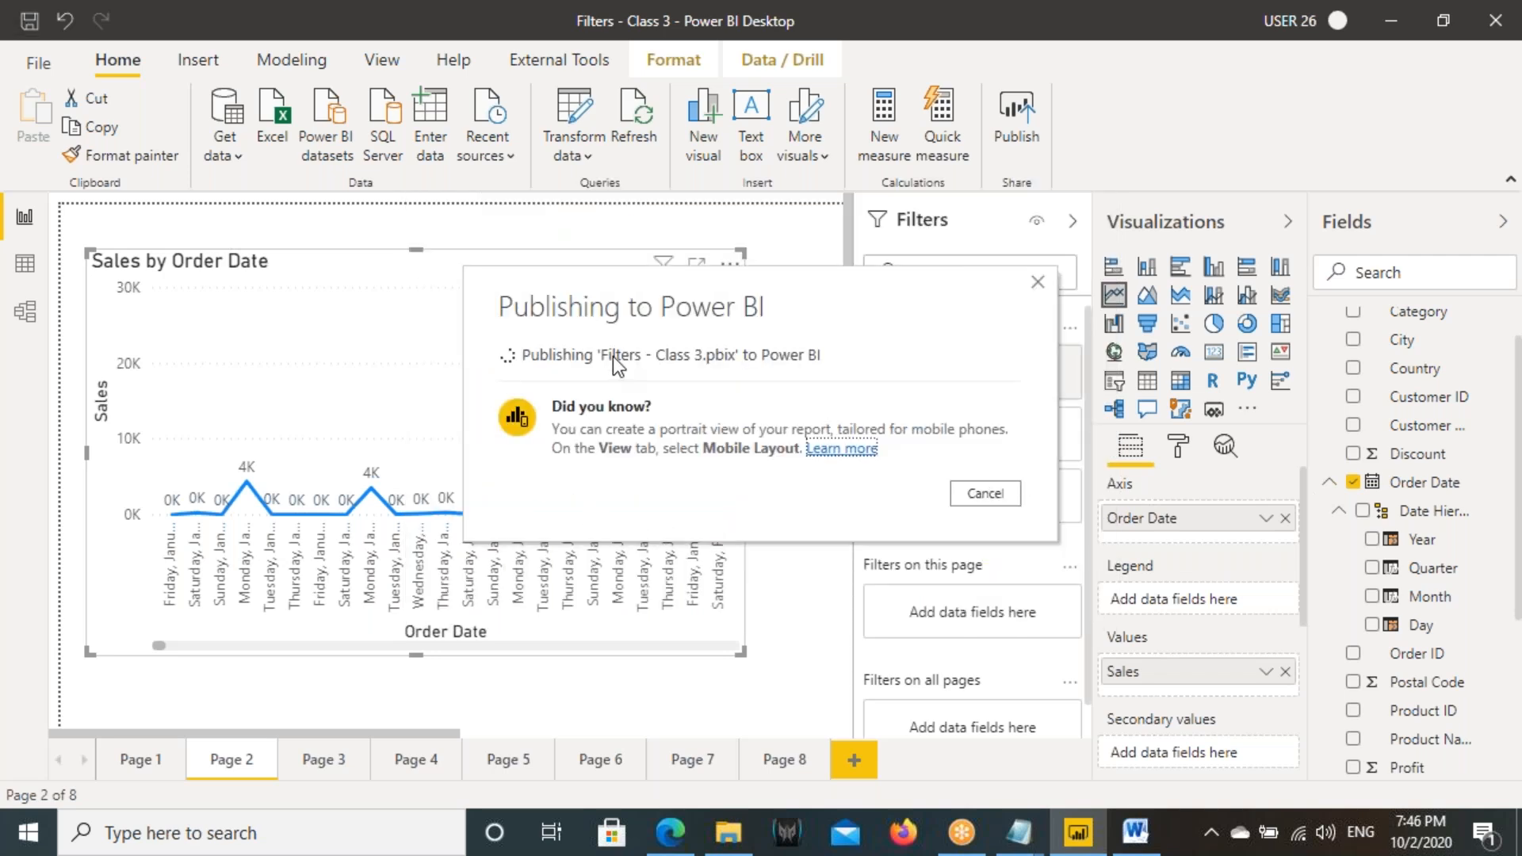
- Switch to Microsoft Edge and open app.powerbi.com in the new tab
click(673, 829)
click(311, 21)
text(app/)
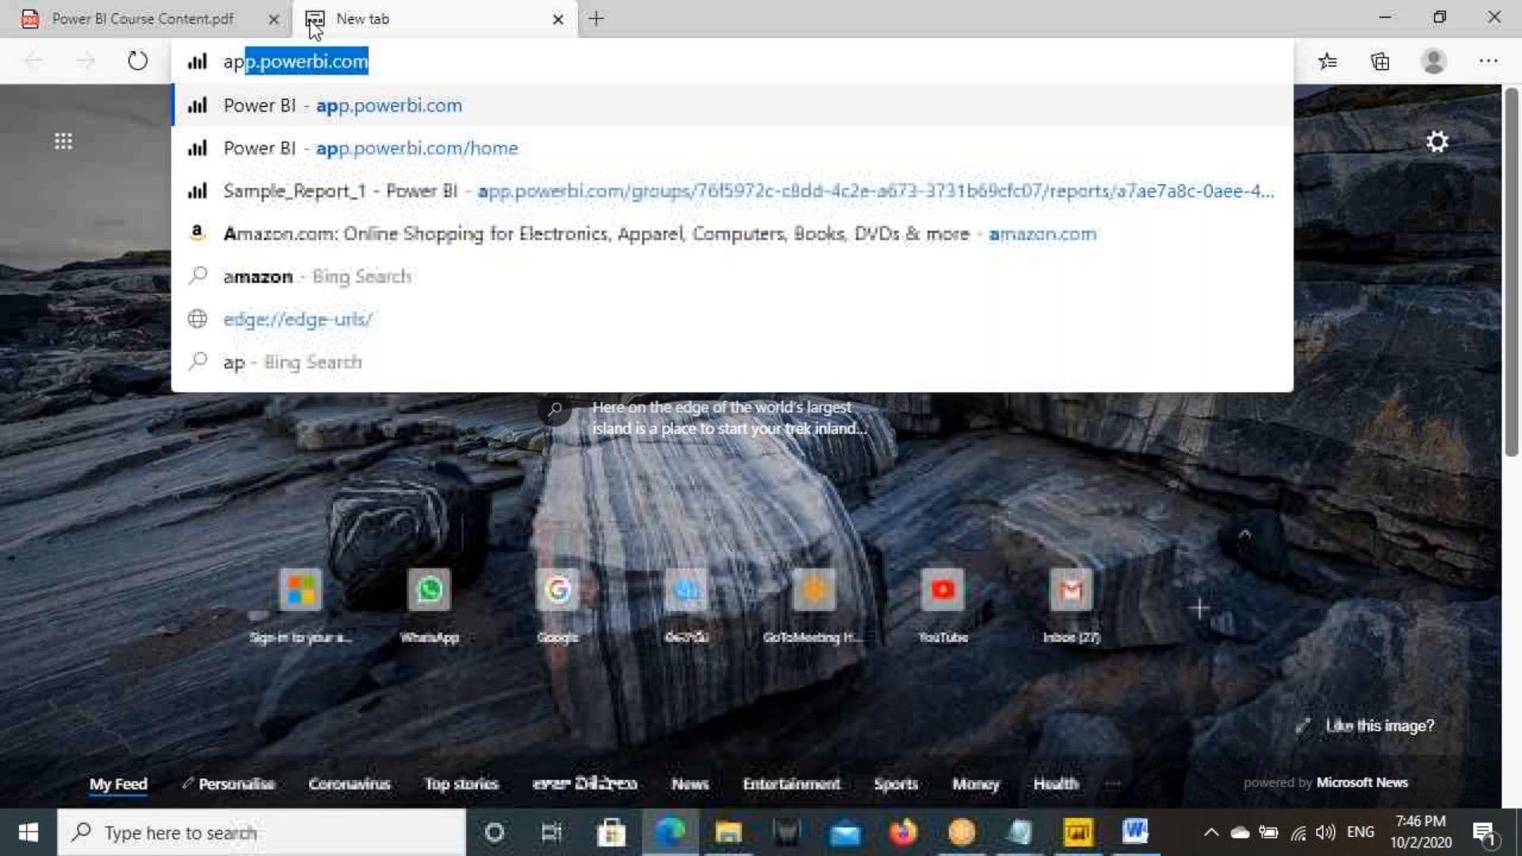
key(Return)
click(293, 63)
text(app)
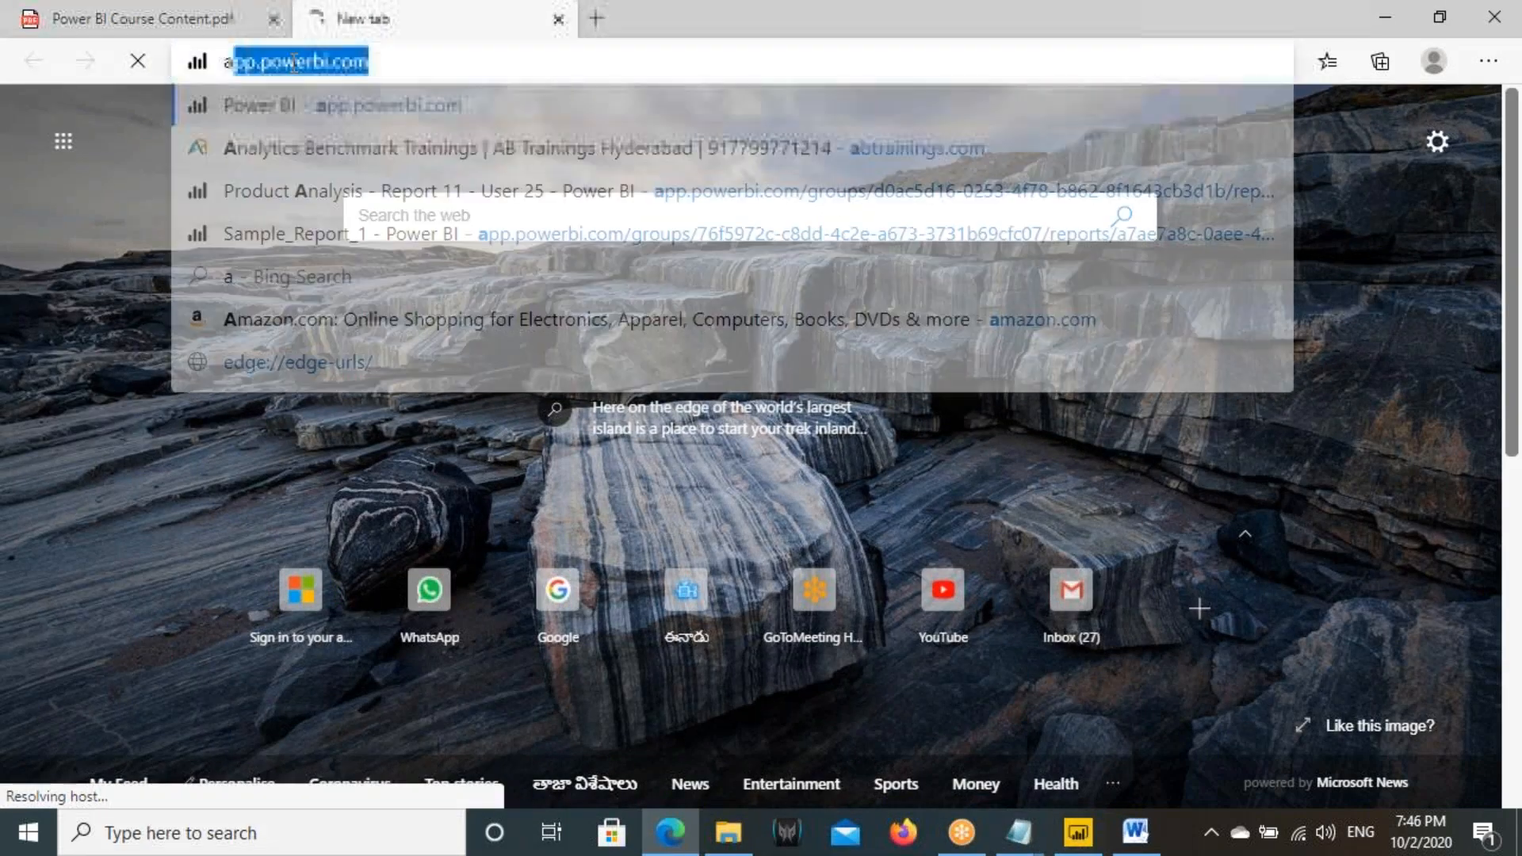
key(Return)
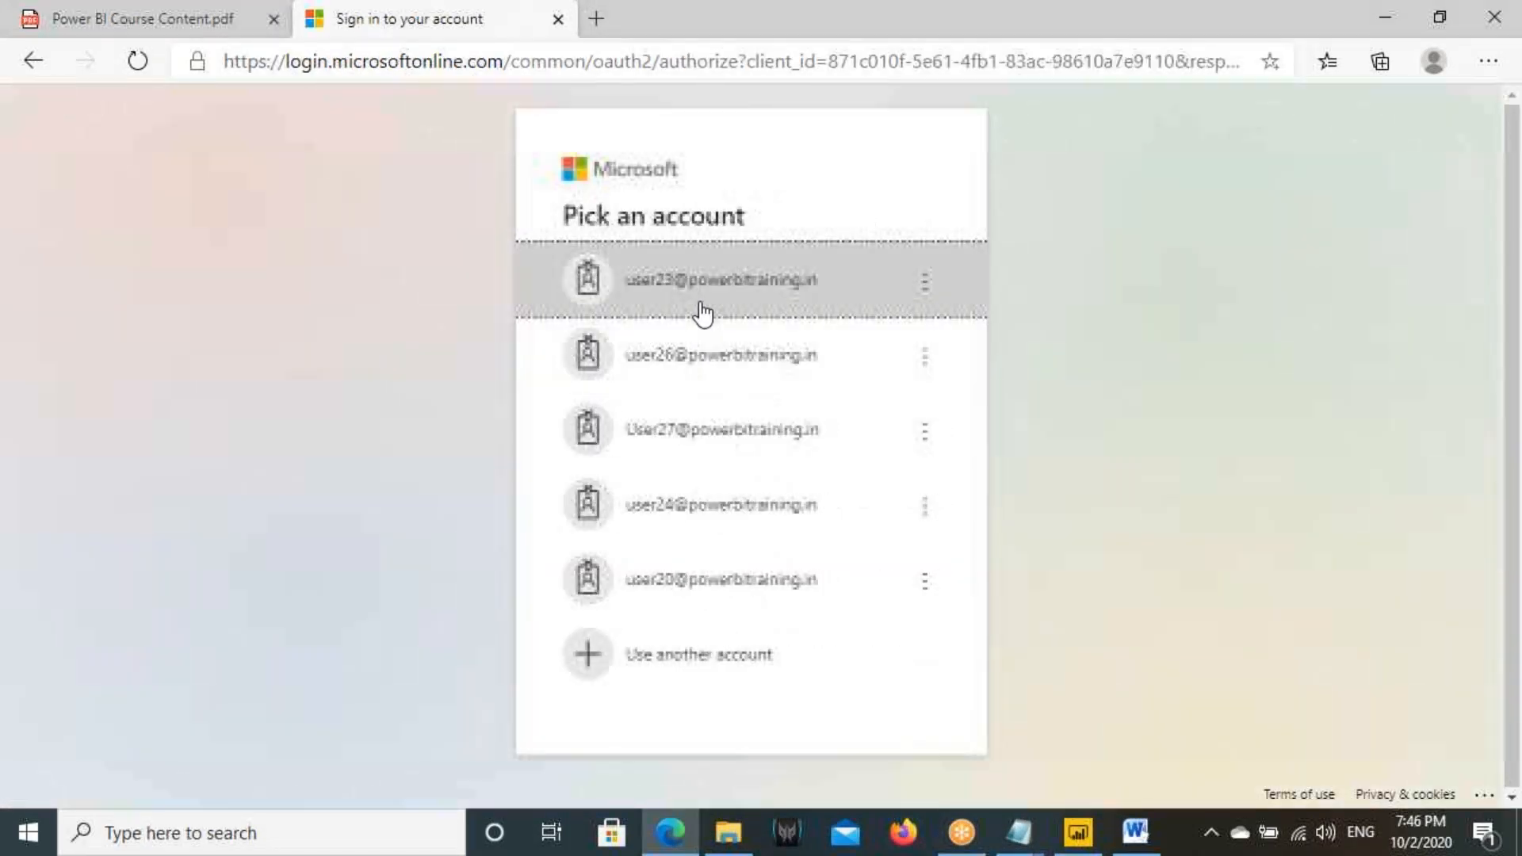
- Choose the Power BI account, enter the account password and finish signing in
click(716, 373)
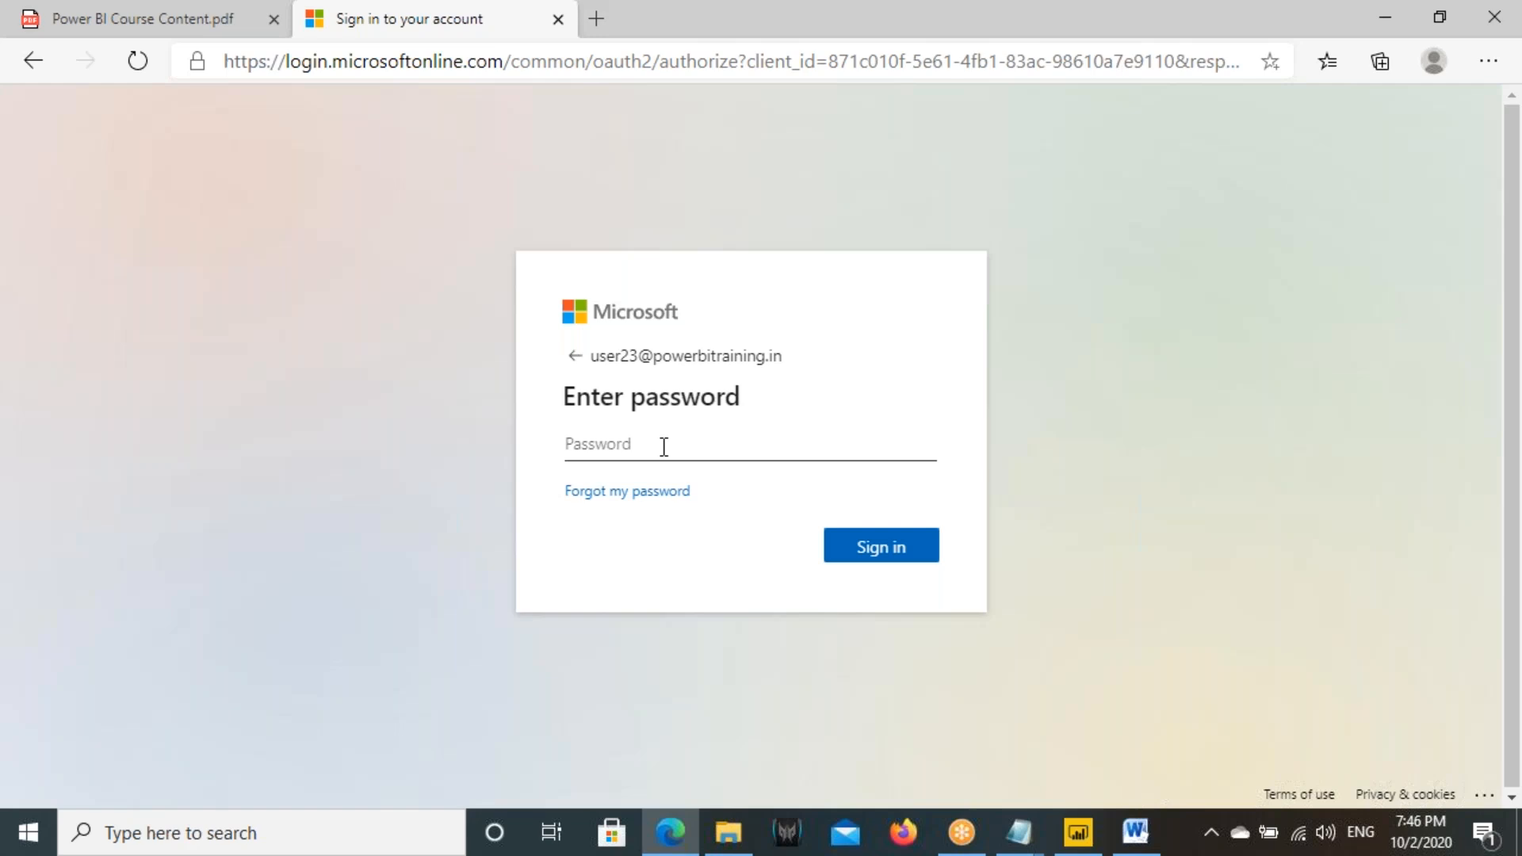
text(•••)
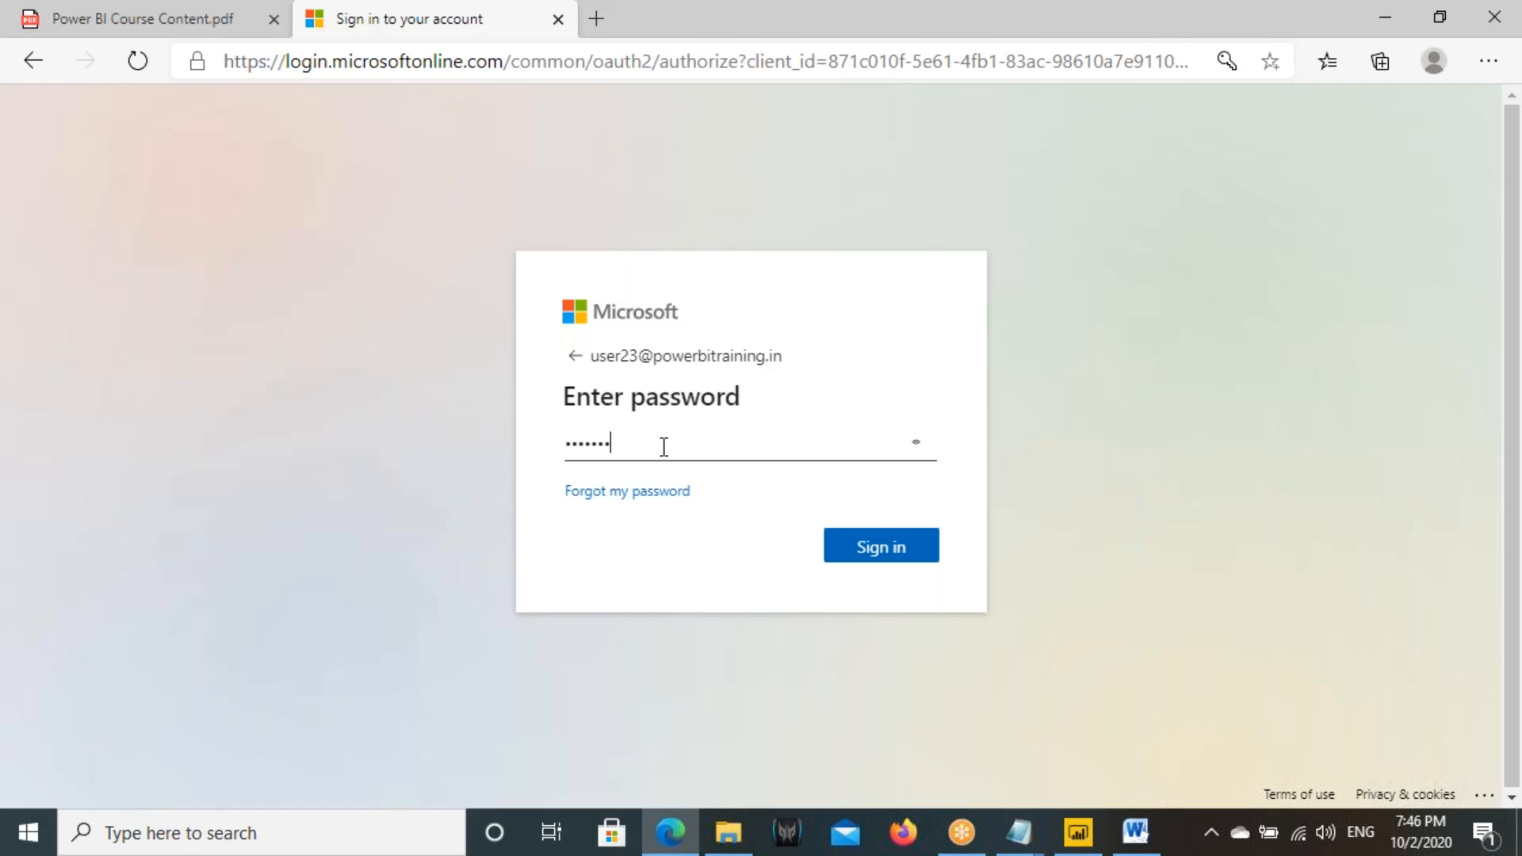
click(849, 548)
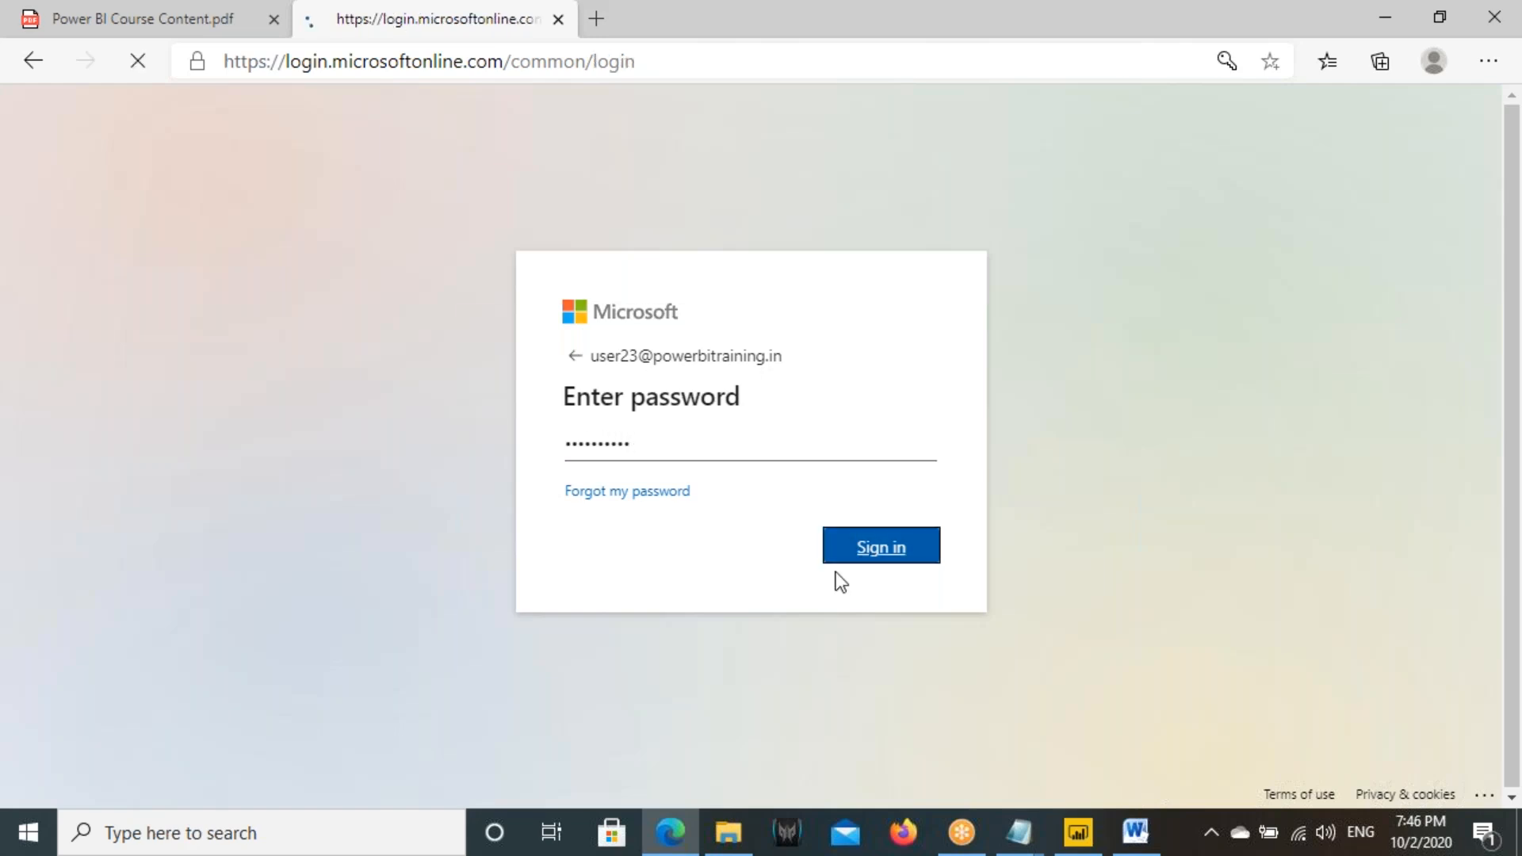
click(760, 554)
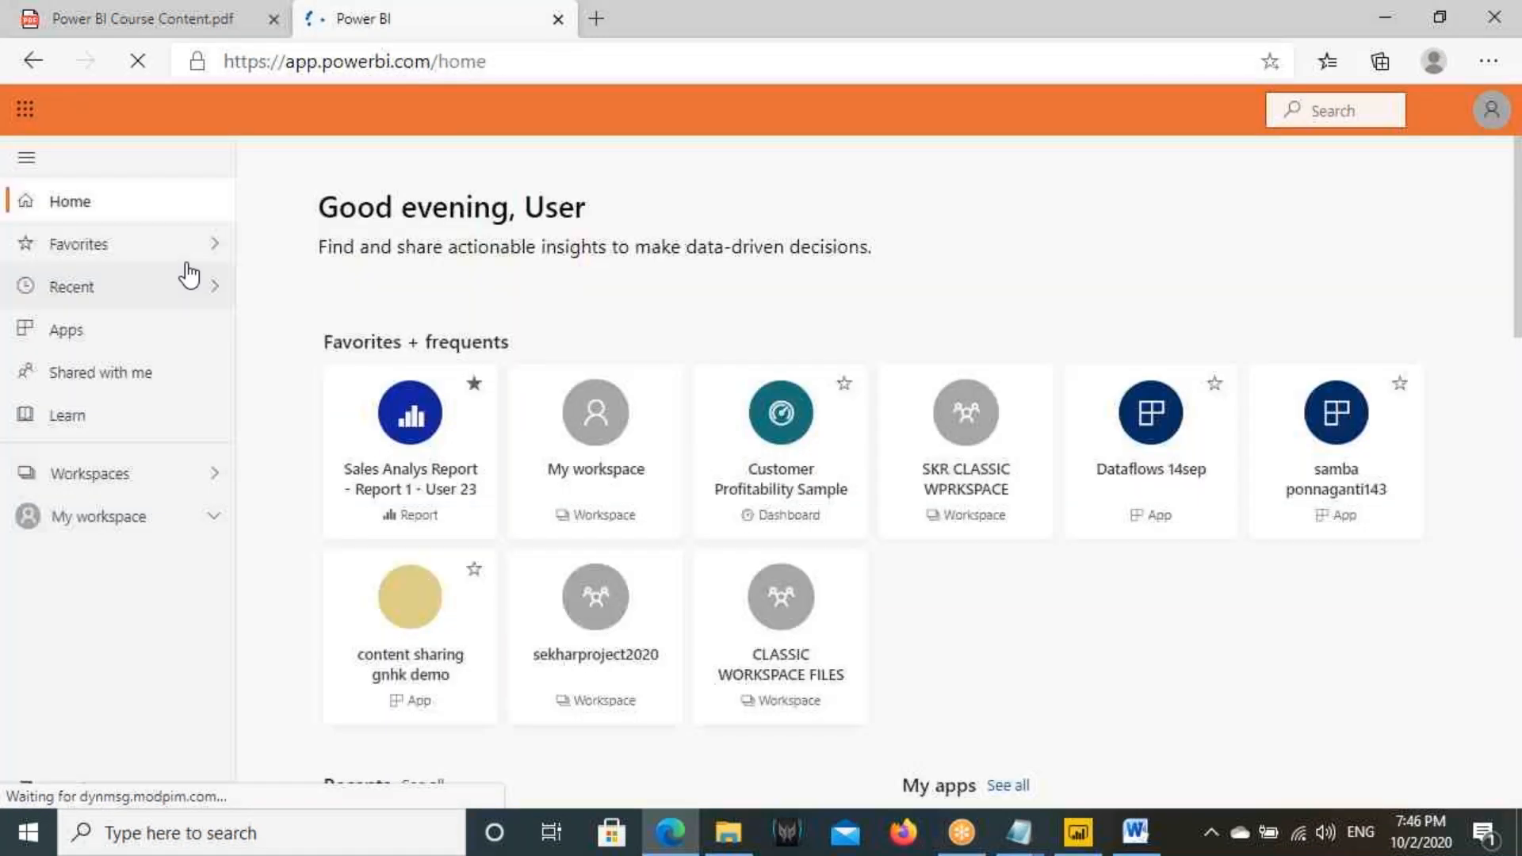
- Search the workspaces for "7P" and open the 7PM Sep 2020 Power BI Files workspace
click(151, 474)
scroll(381, 560, down, 2)
scroll(394, 602, down, 3)
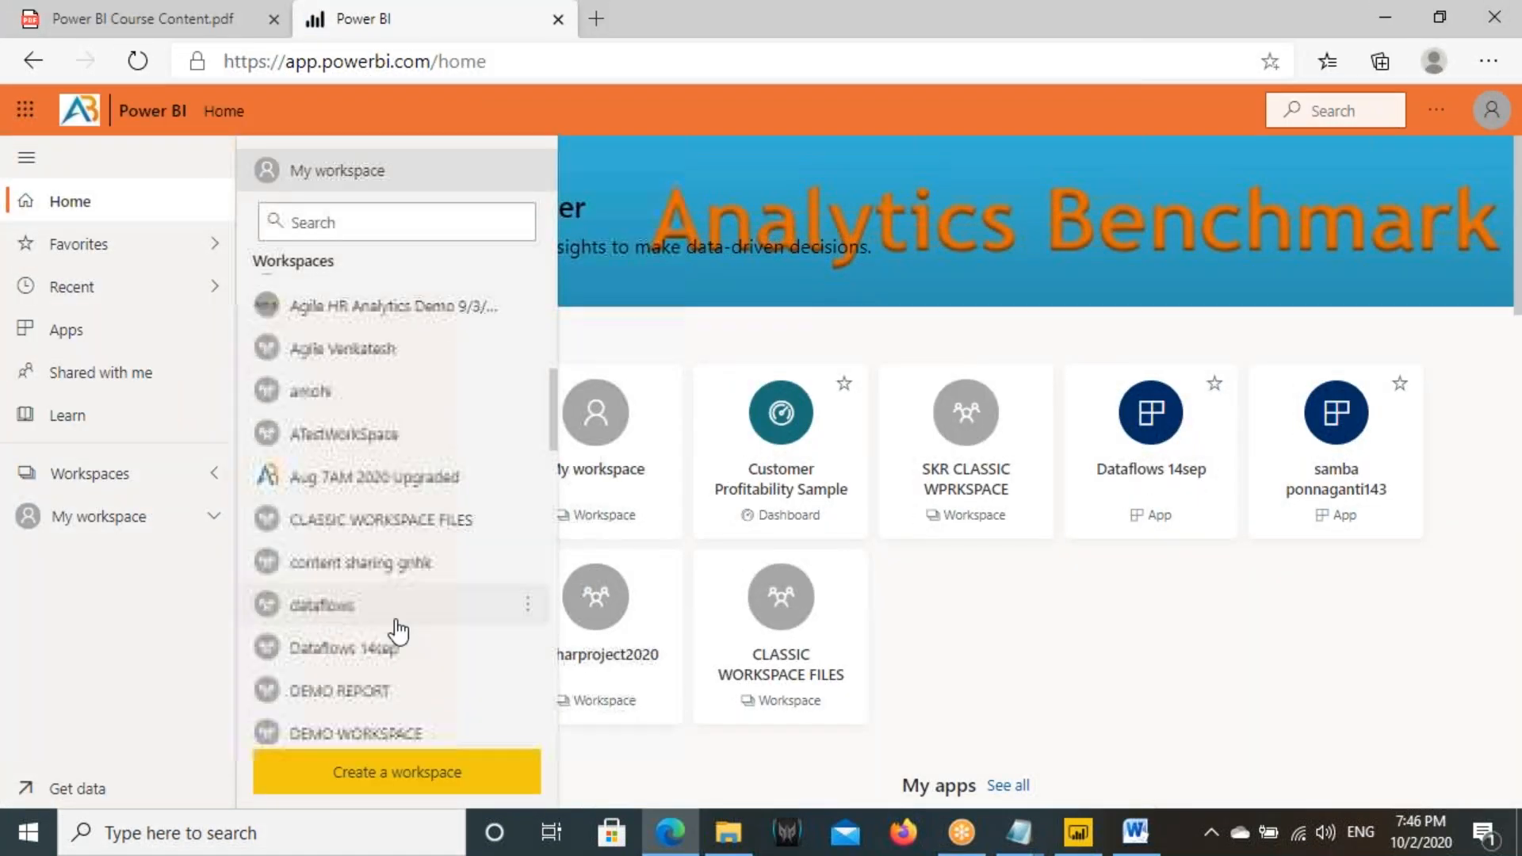
scroll(394, 631, up, 2)
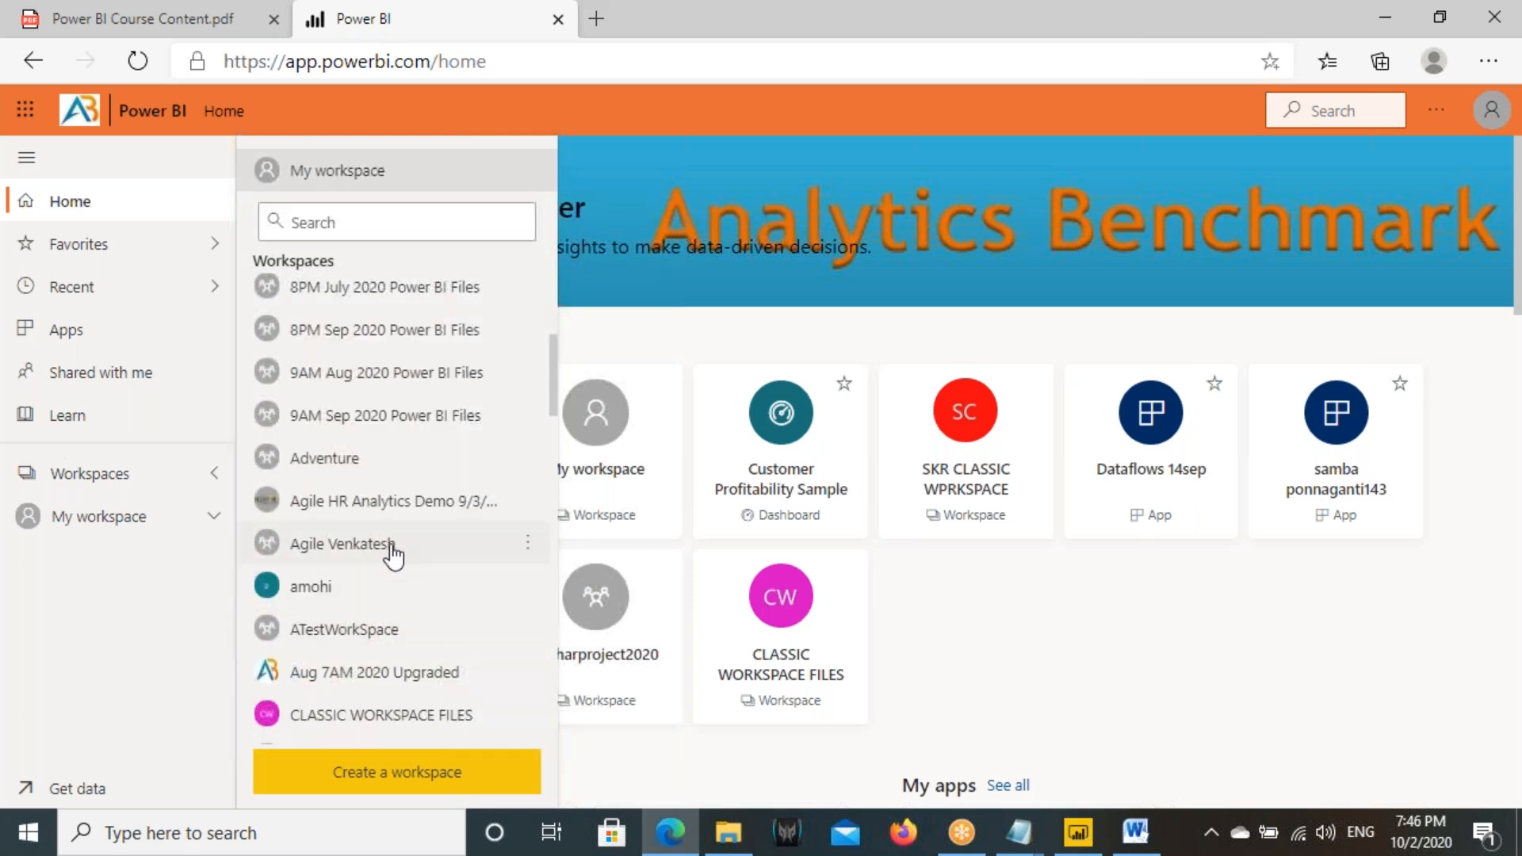
scroll(391, 444, up, 2)
click(324, 215)
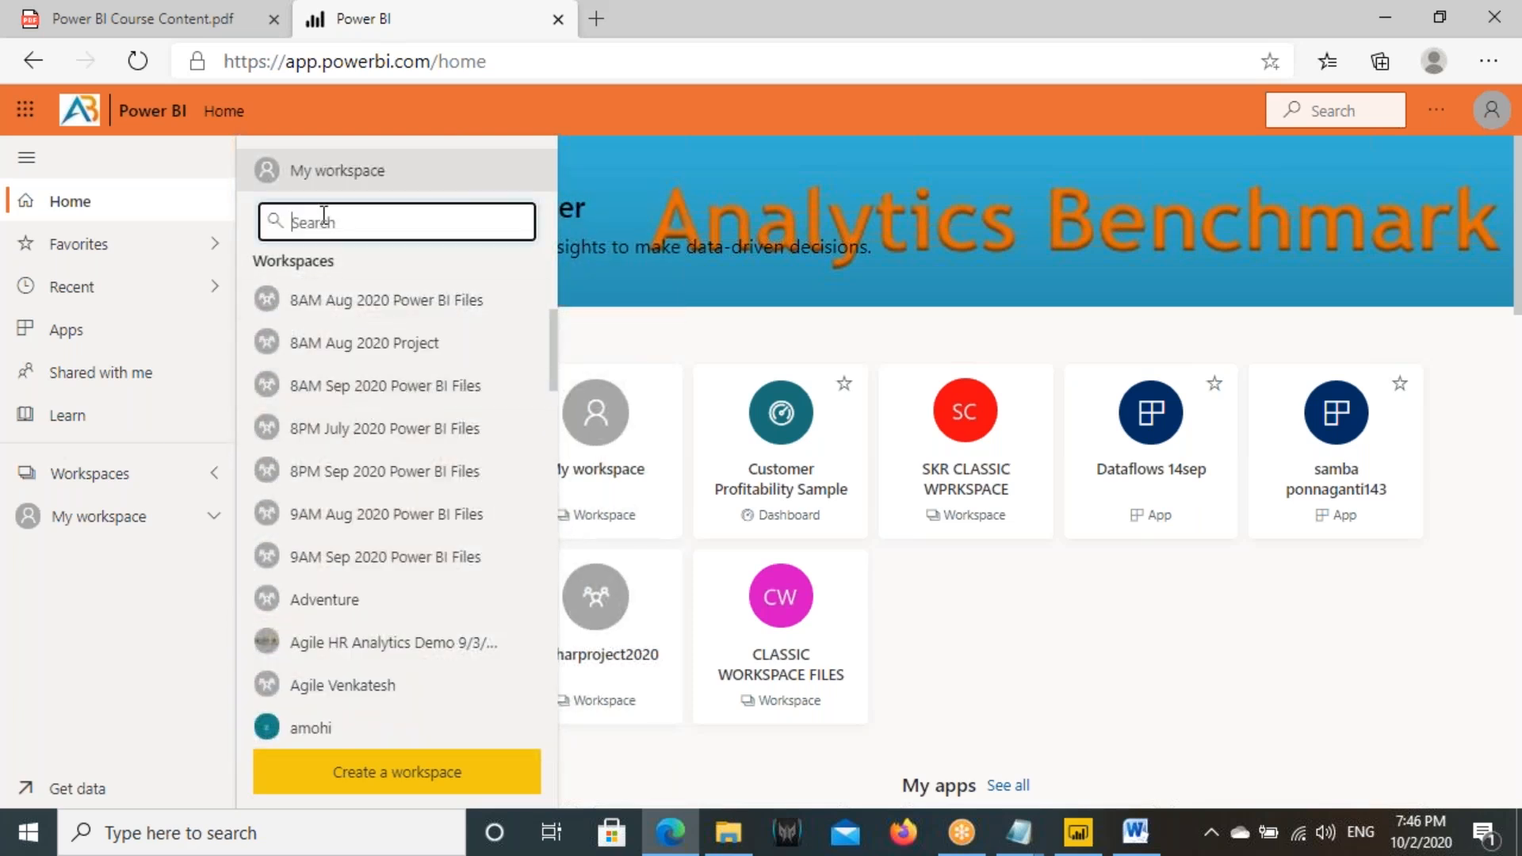
text(7P)
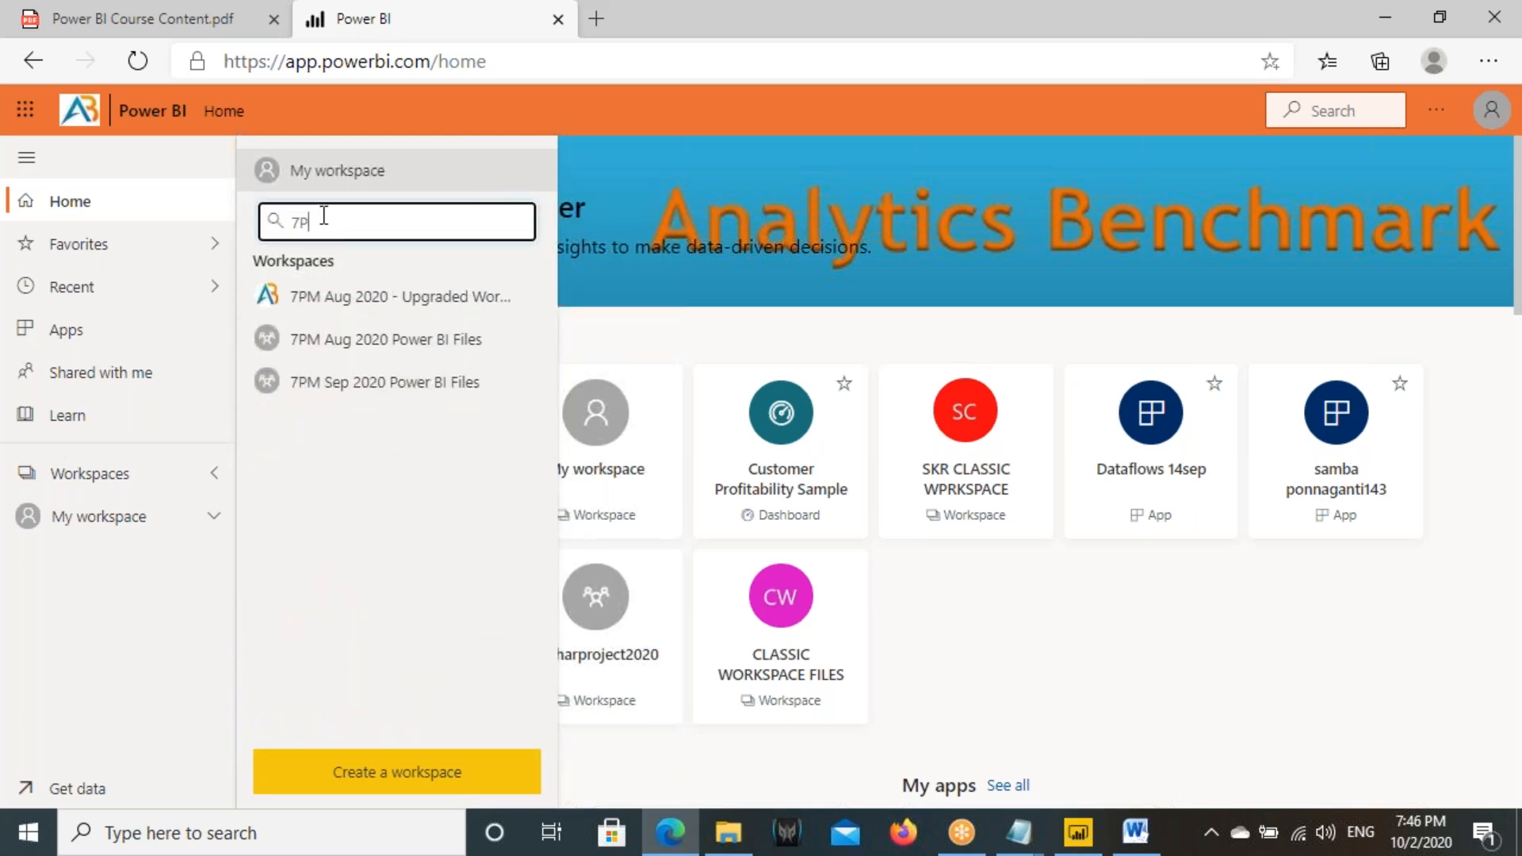
click(347, 387)
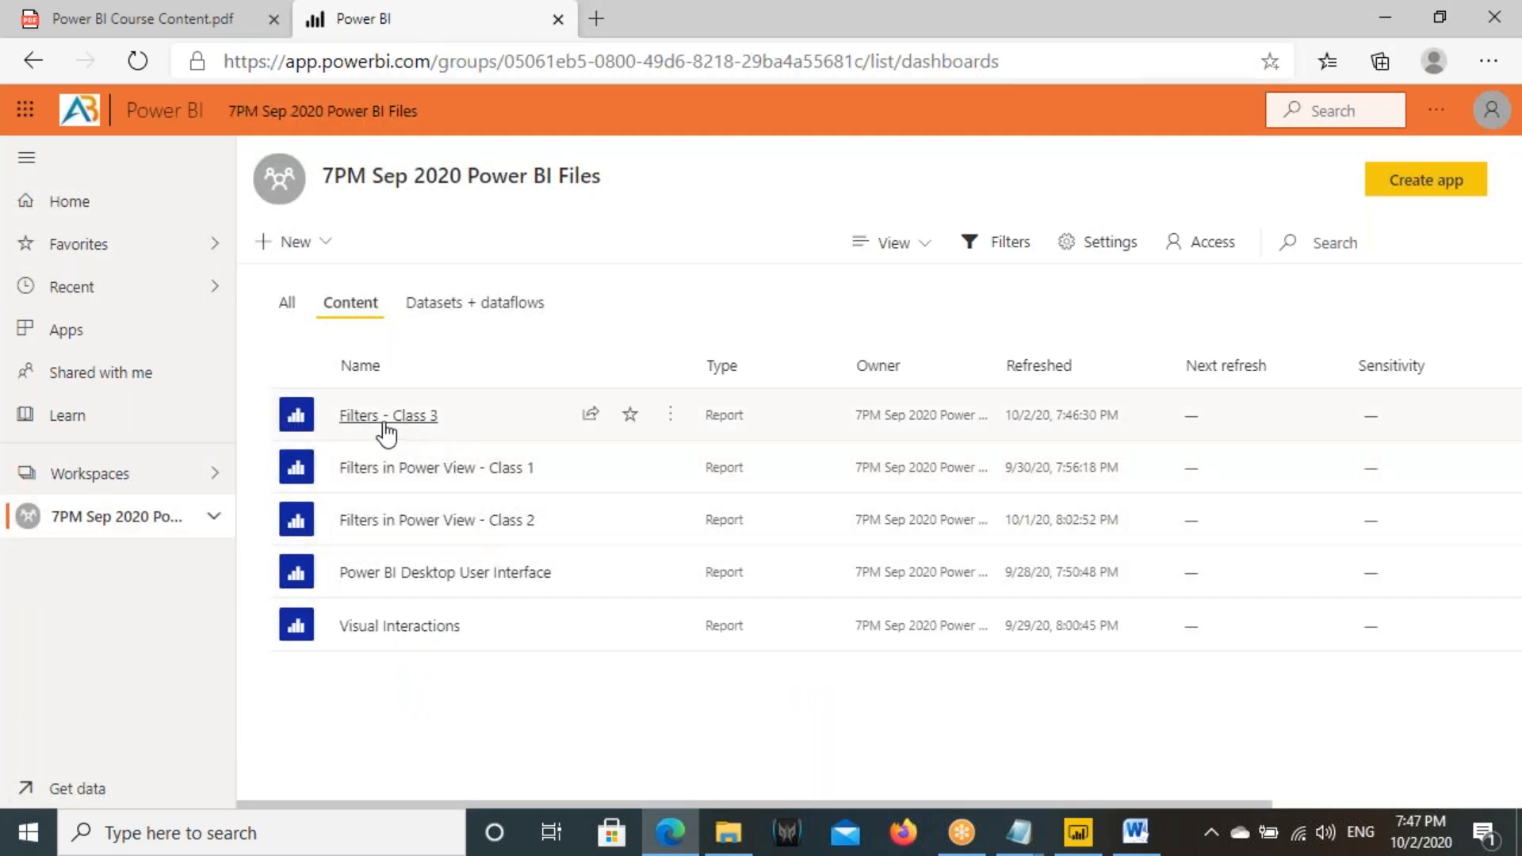
- Share the Filters - Class 3 report with the recipient's user account
click(590, 414)
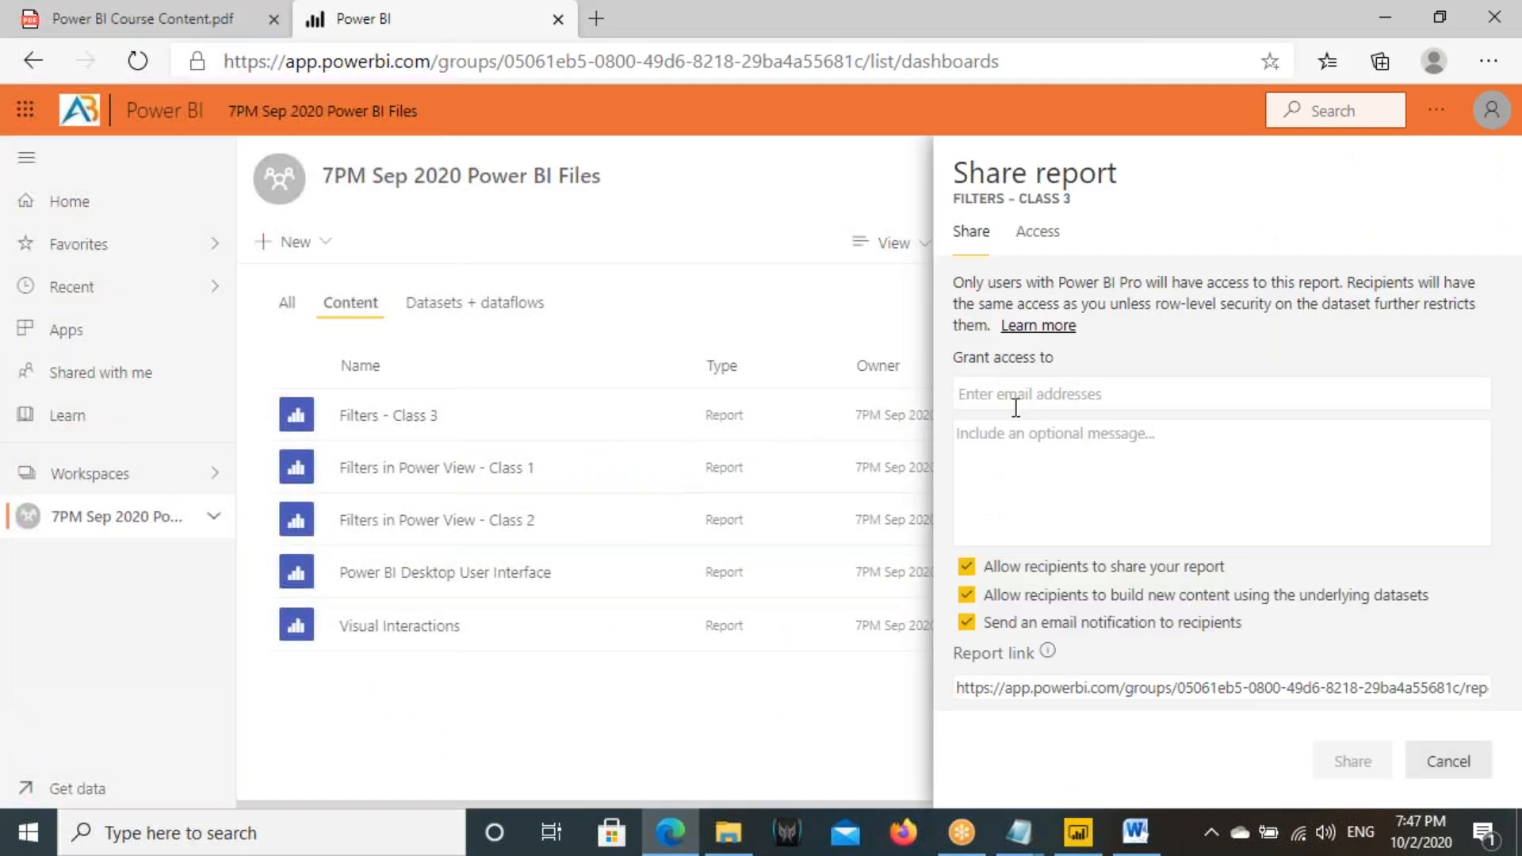
text(user25)
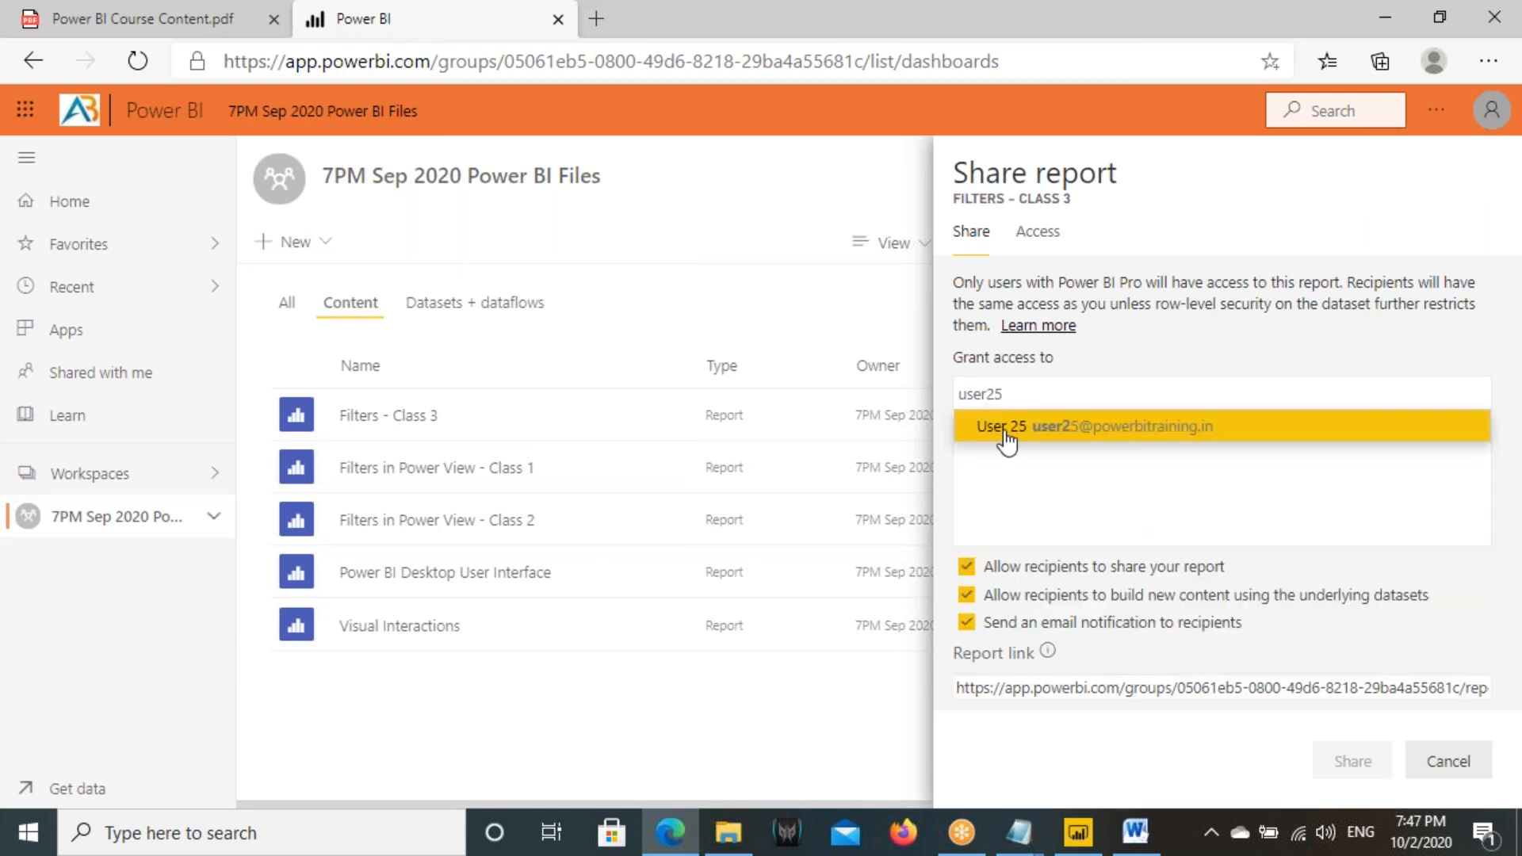
click(1005, 432)
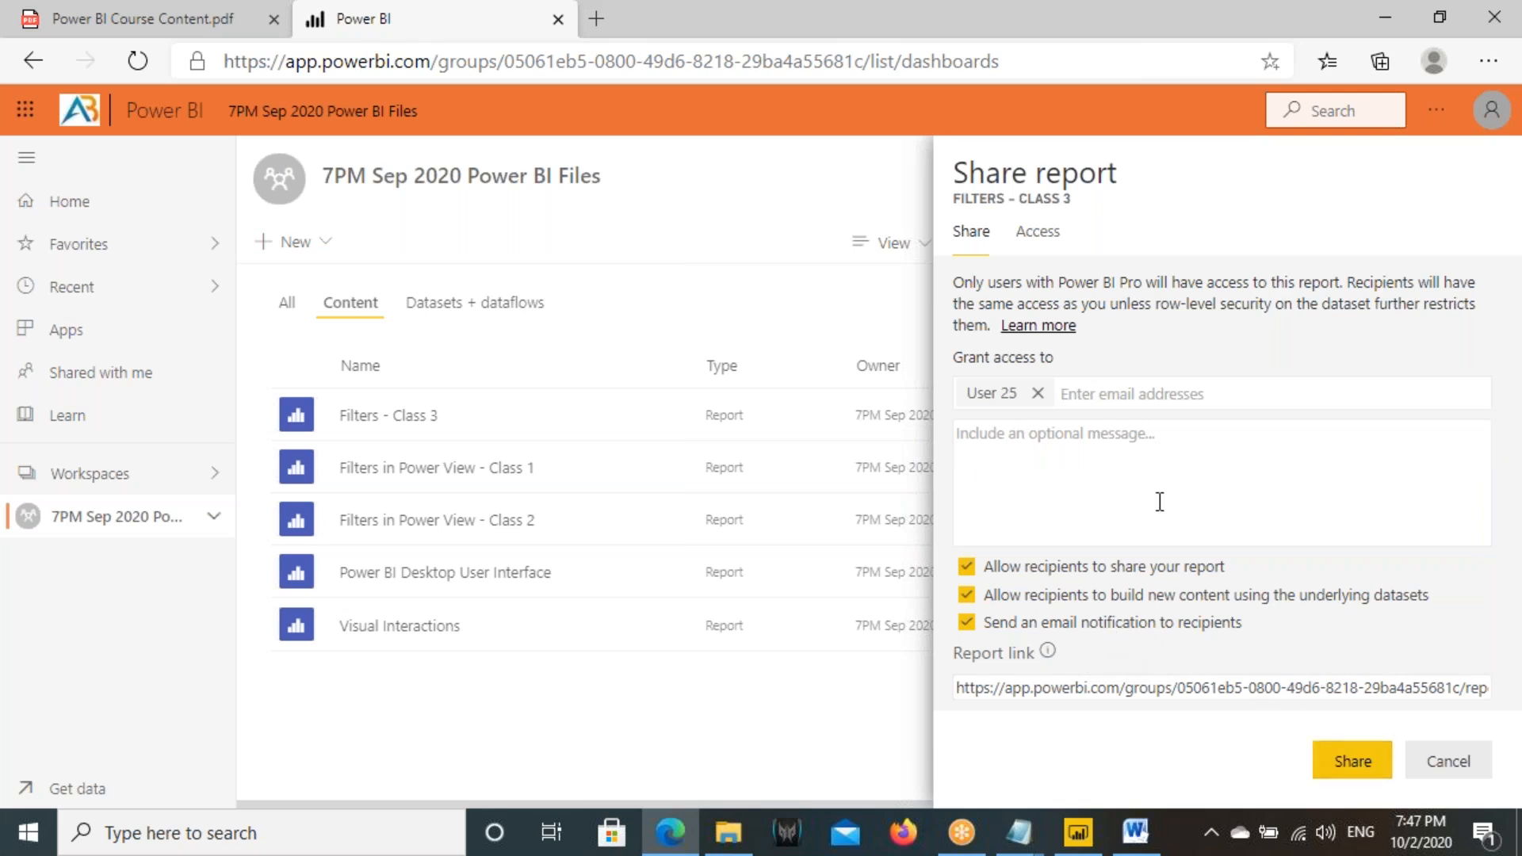
click(1353, 761)
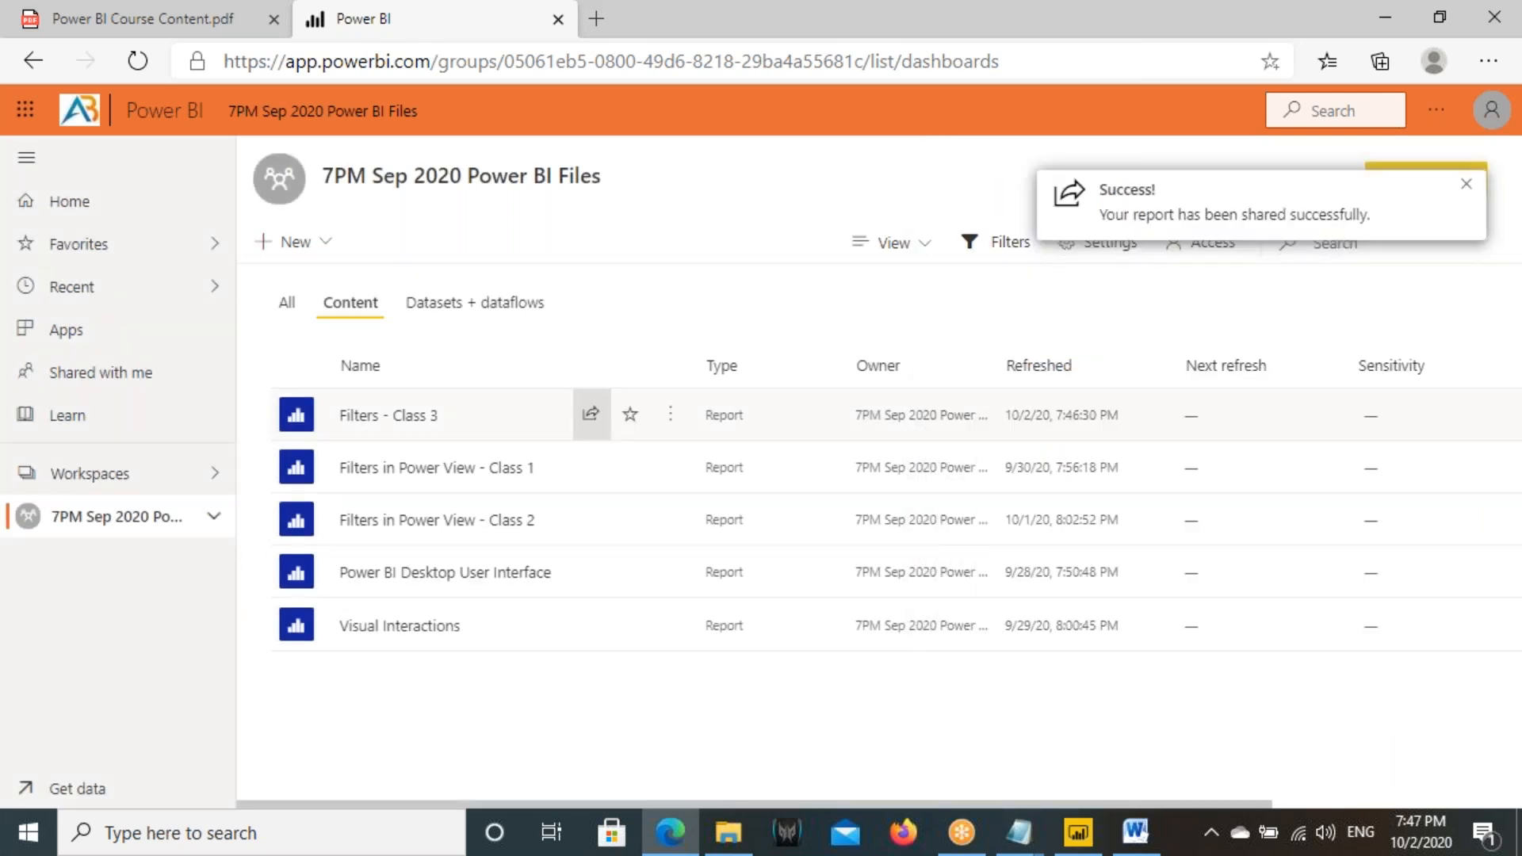
- Launch Google Chrome and open app.powerbi.com
click(344, 833)
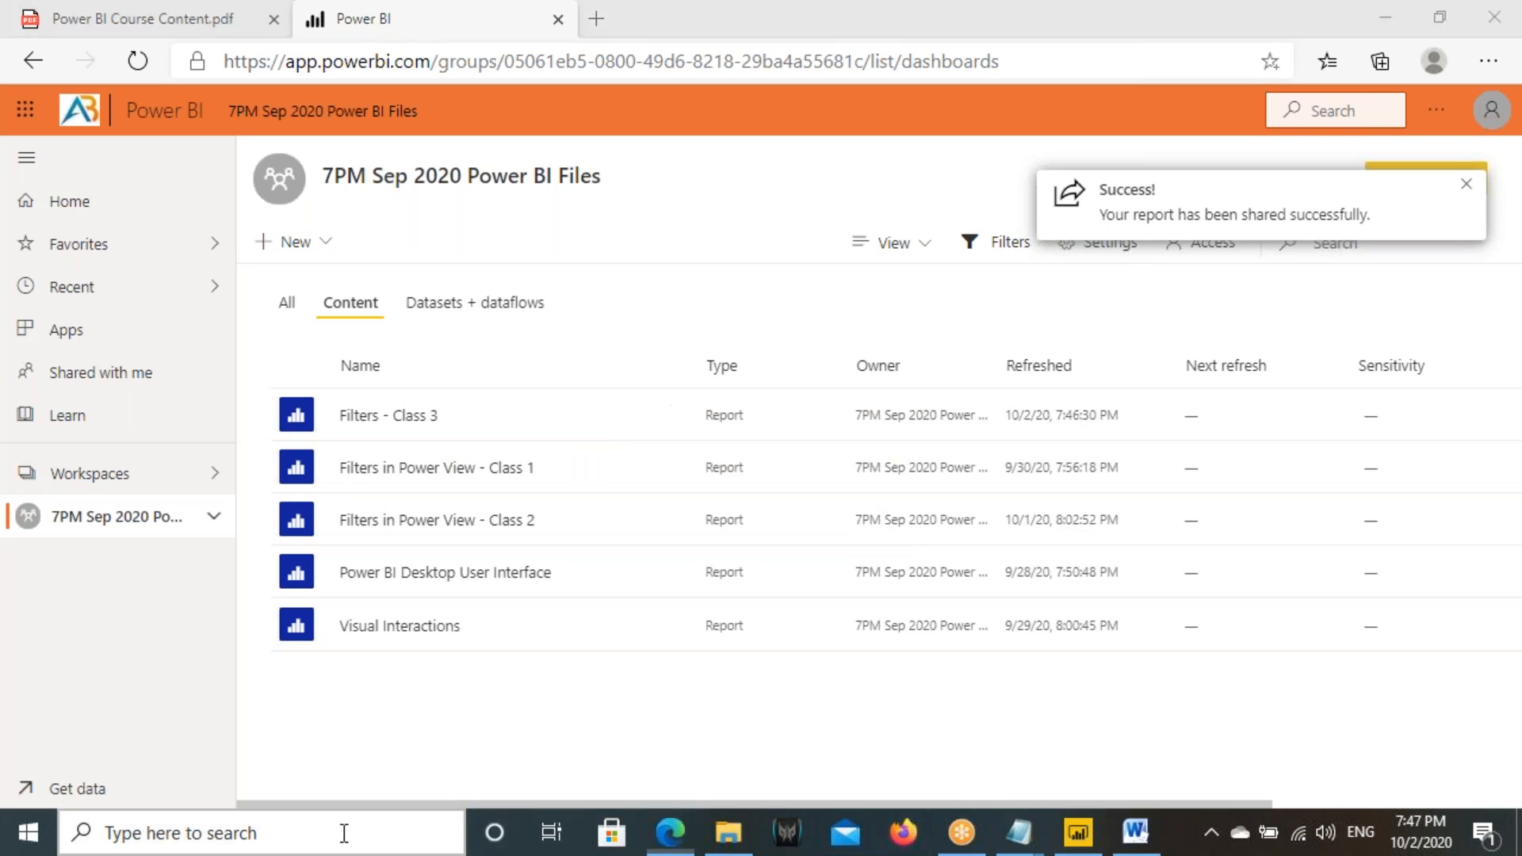
text(chr)
key(Return)
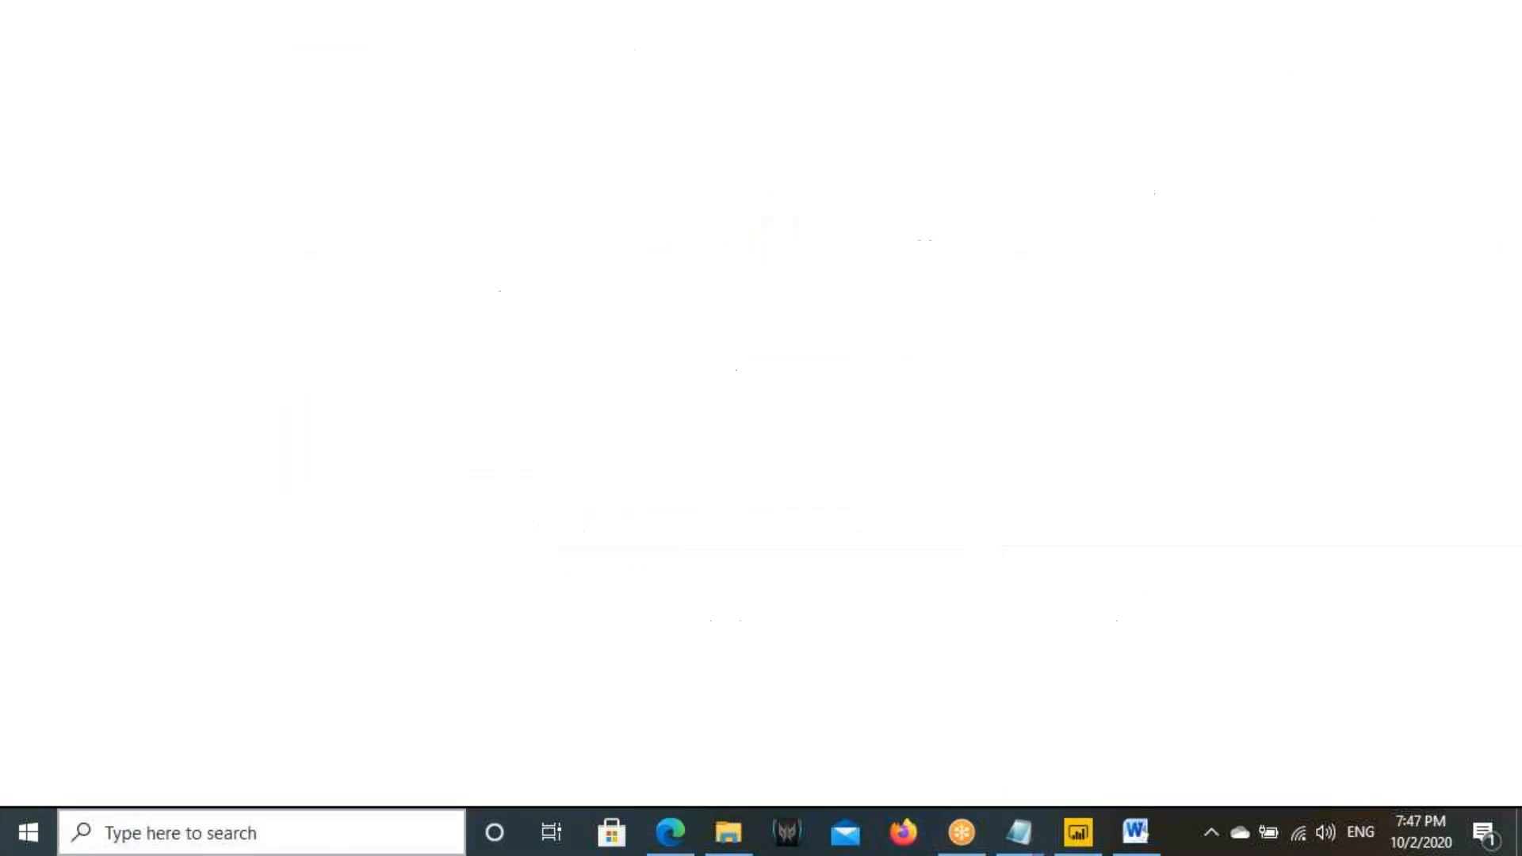
click(326, 64)
text(app)
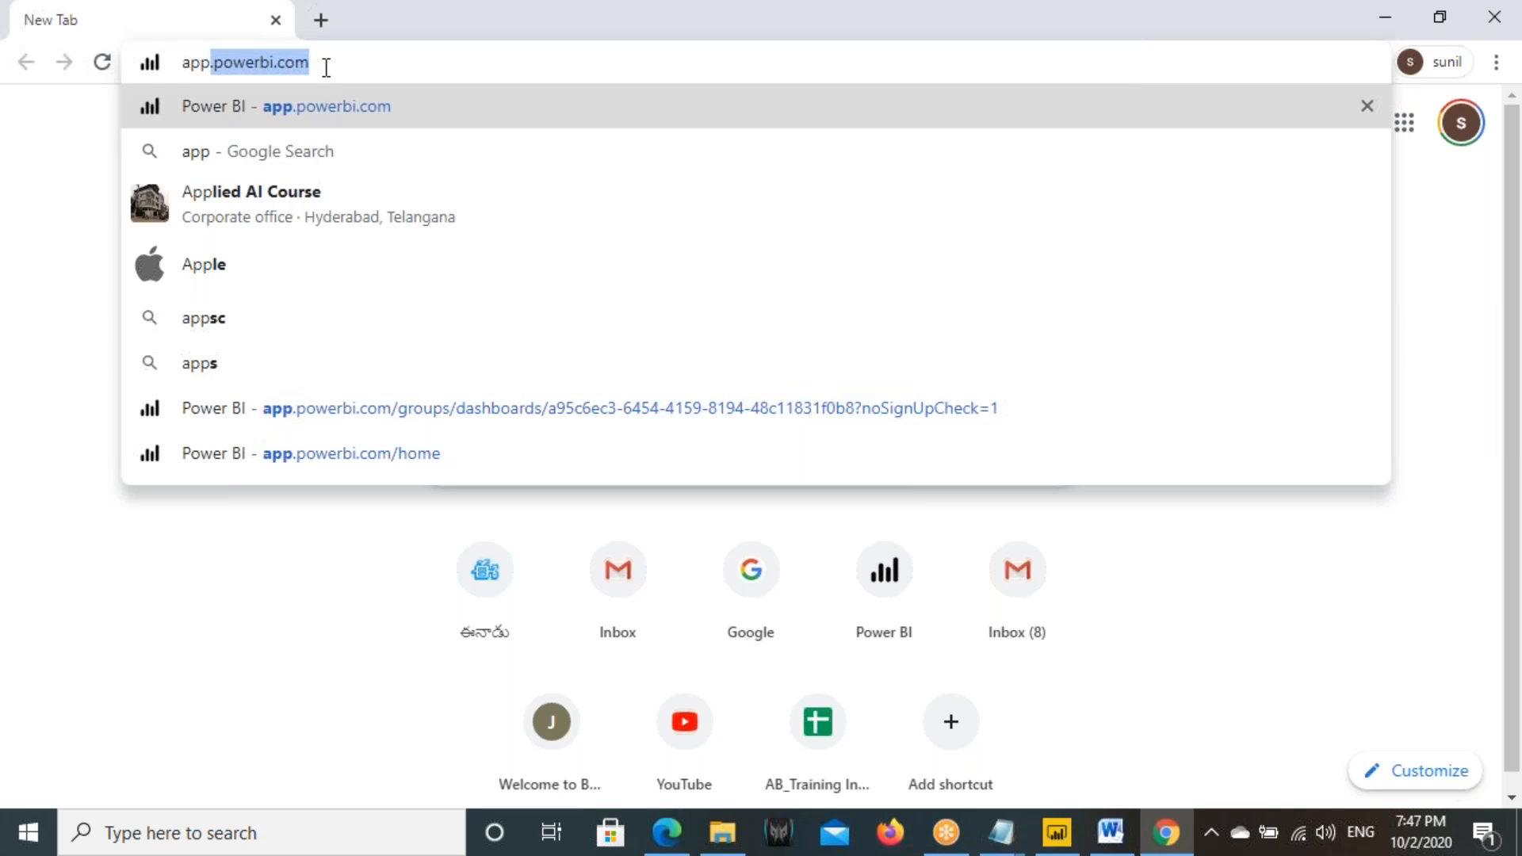
key(Return)
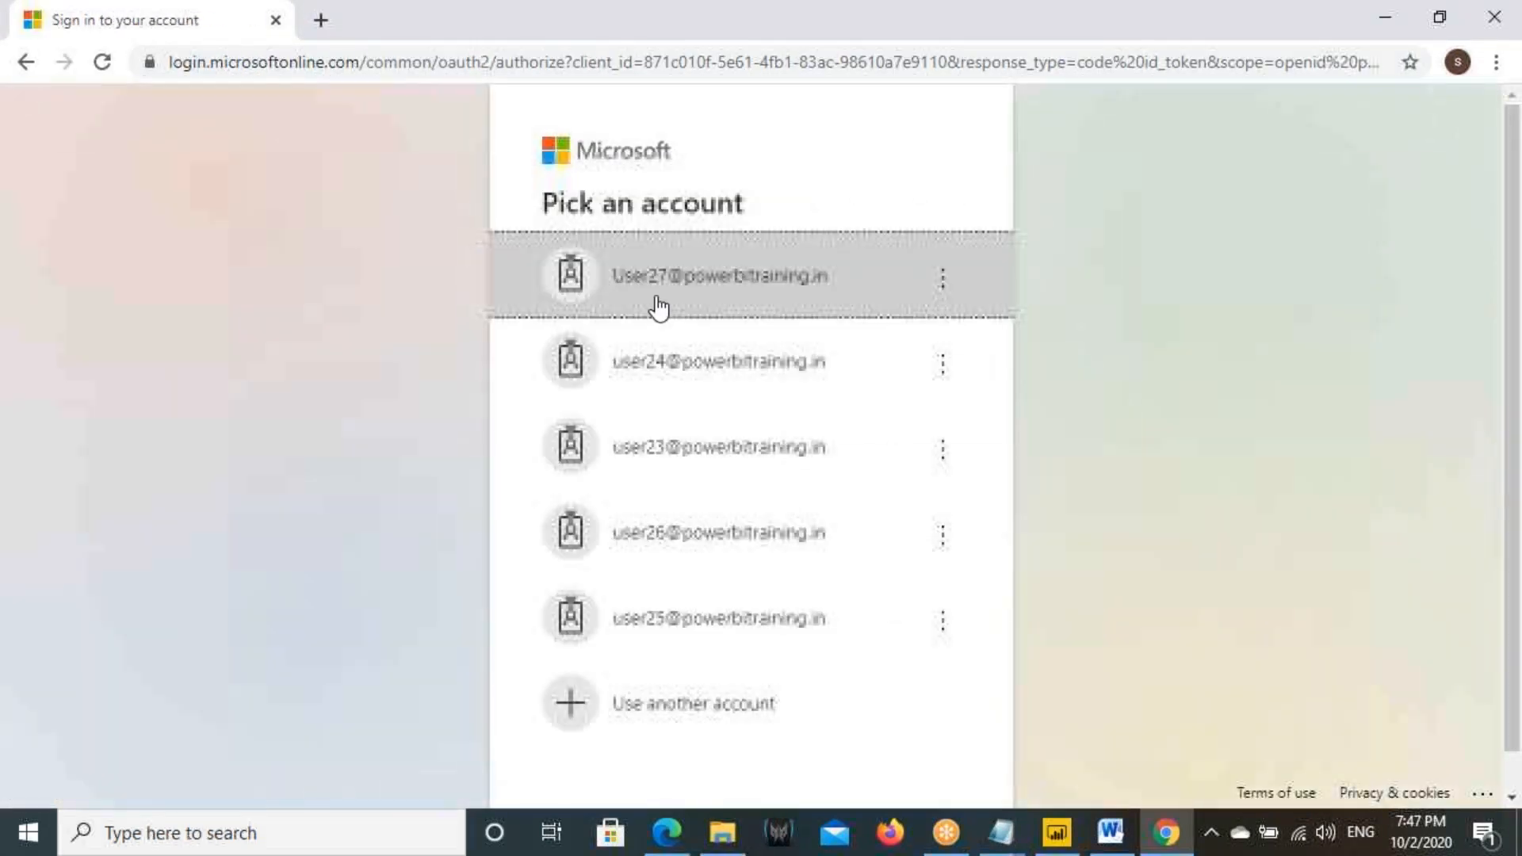
- Sign in to Power BI with the account that received the shared report, entering its account password
click(663, 624)
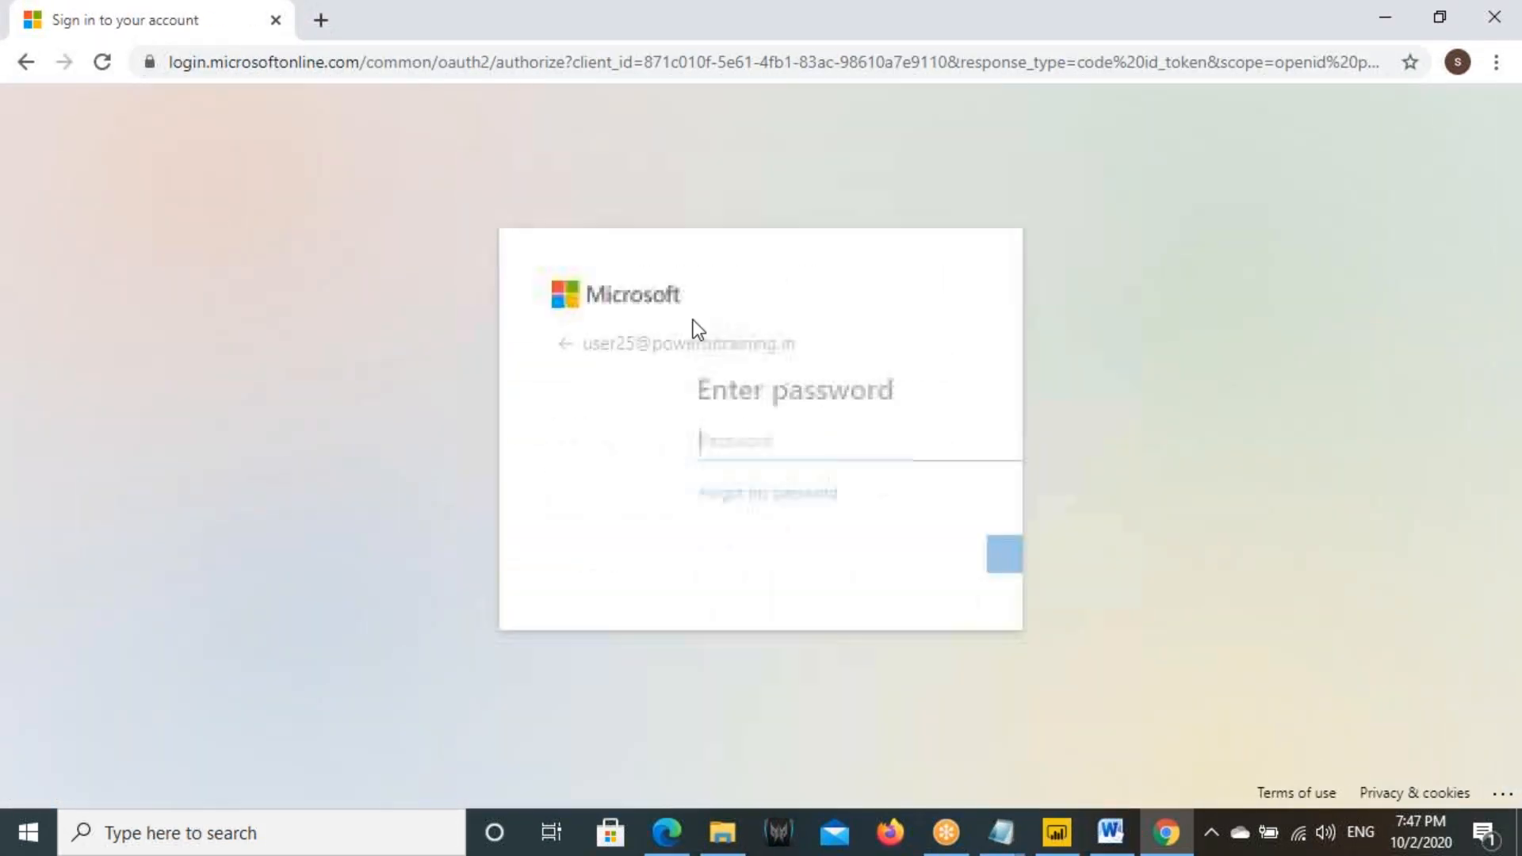
text(••••••••••)
key(Return)
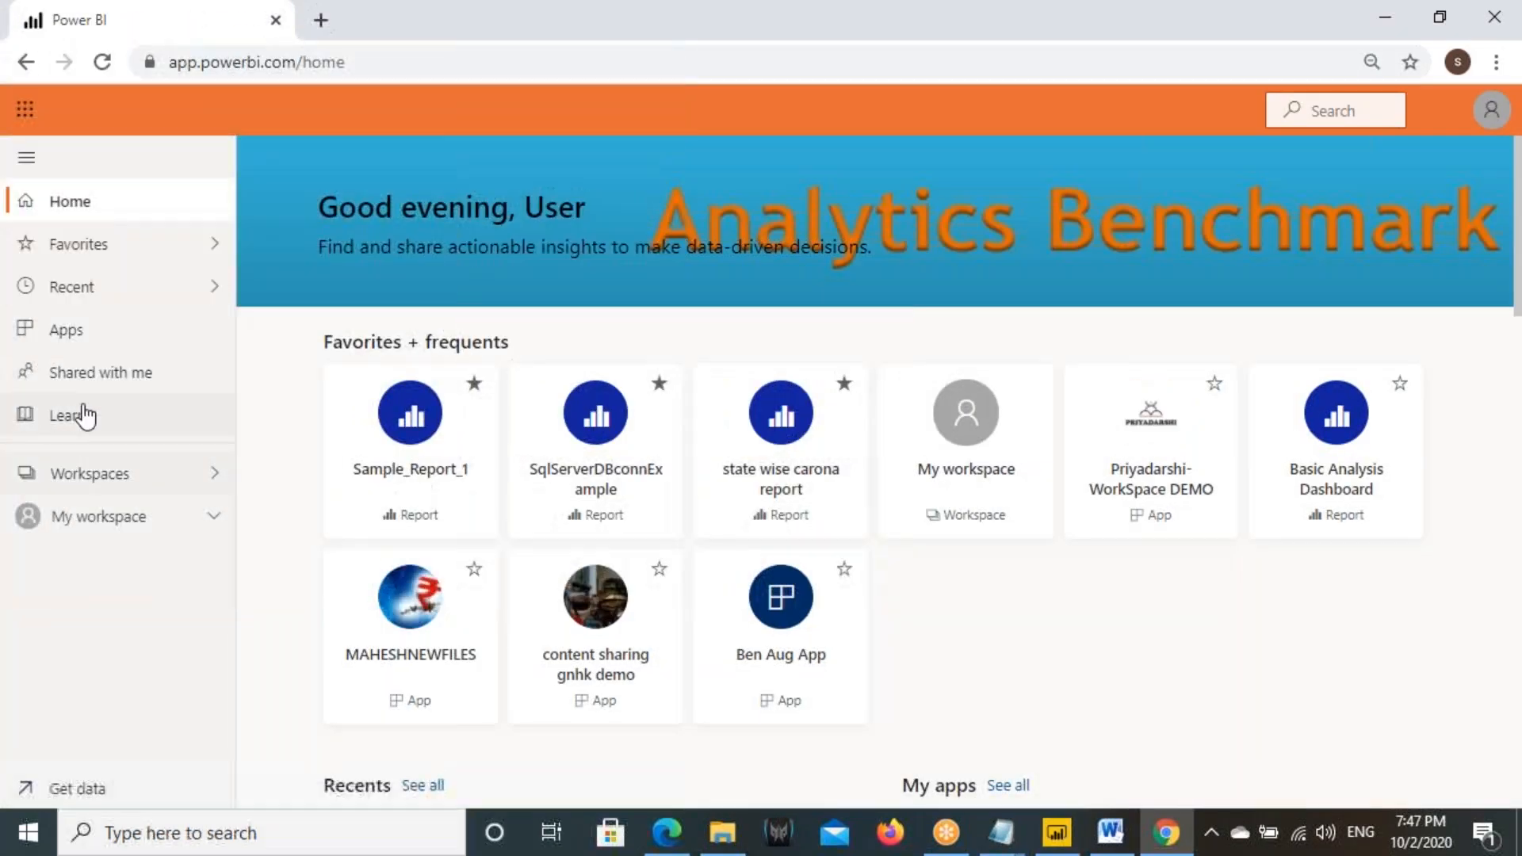
- Sort the reports shared with this account by newest share date and open Filters - Class 3
click(87, 372)
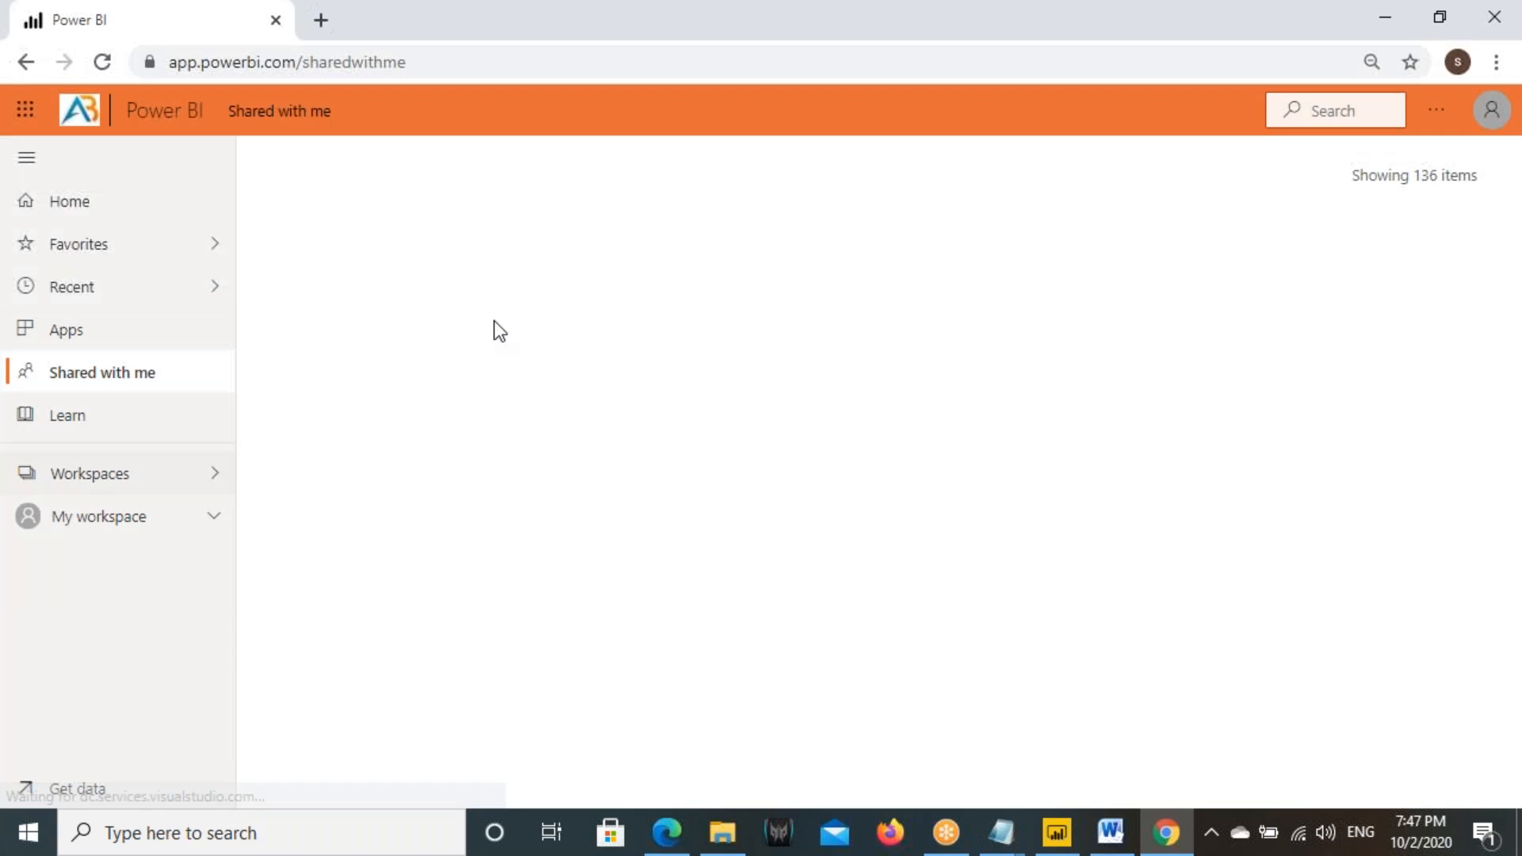
click(1076, 252)
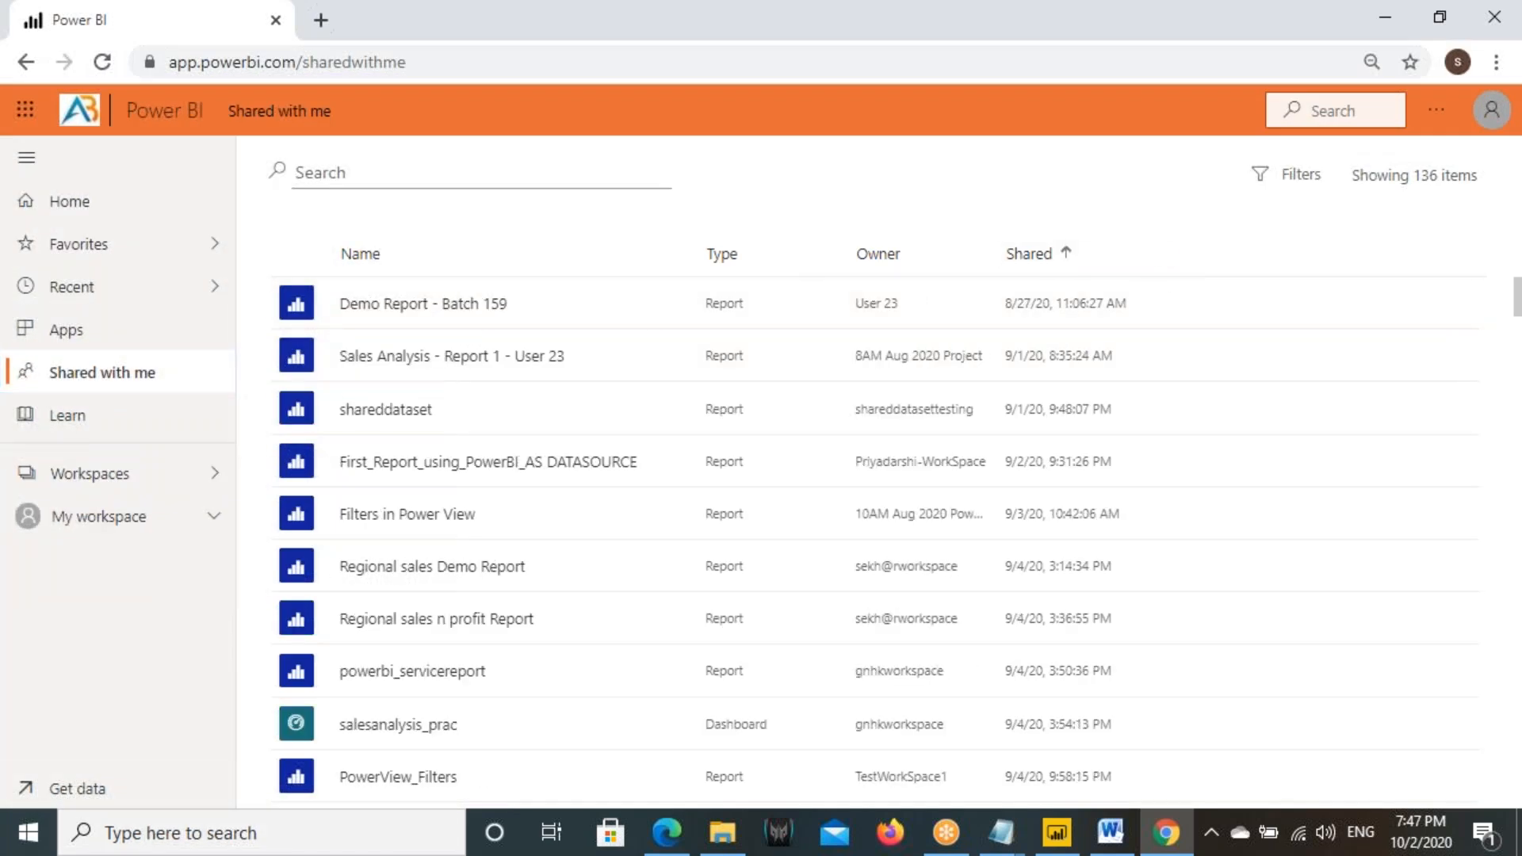
click(1062, 255)
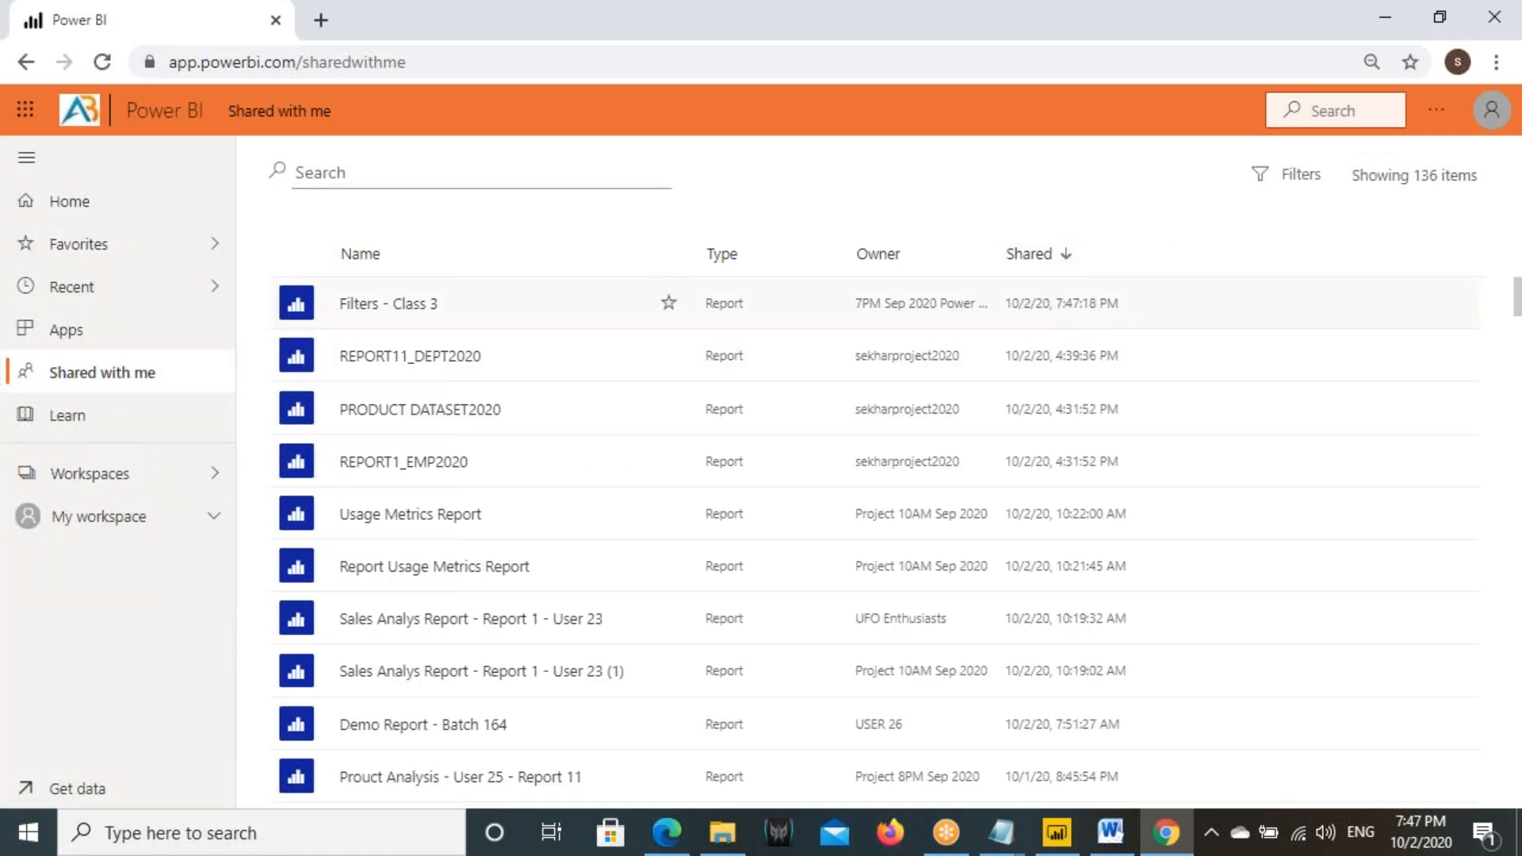
click(379, 309)
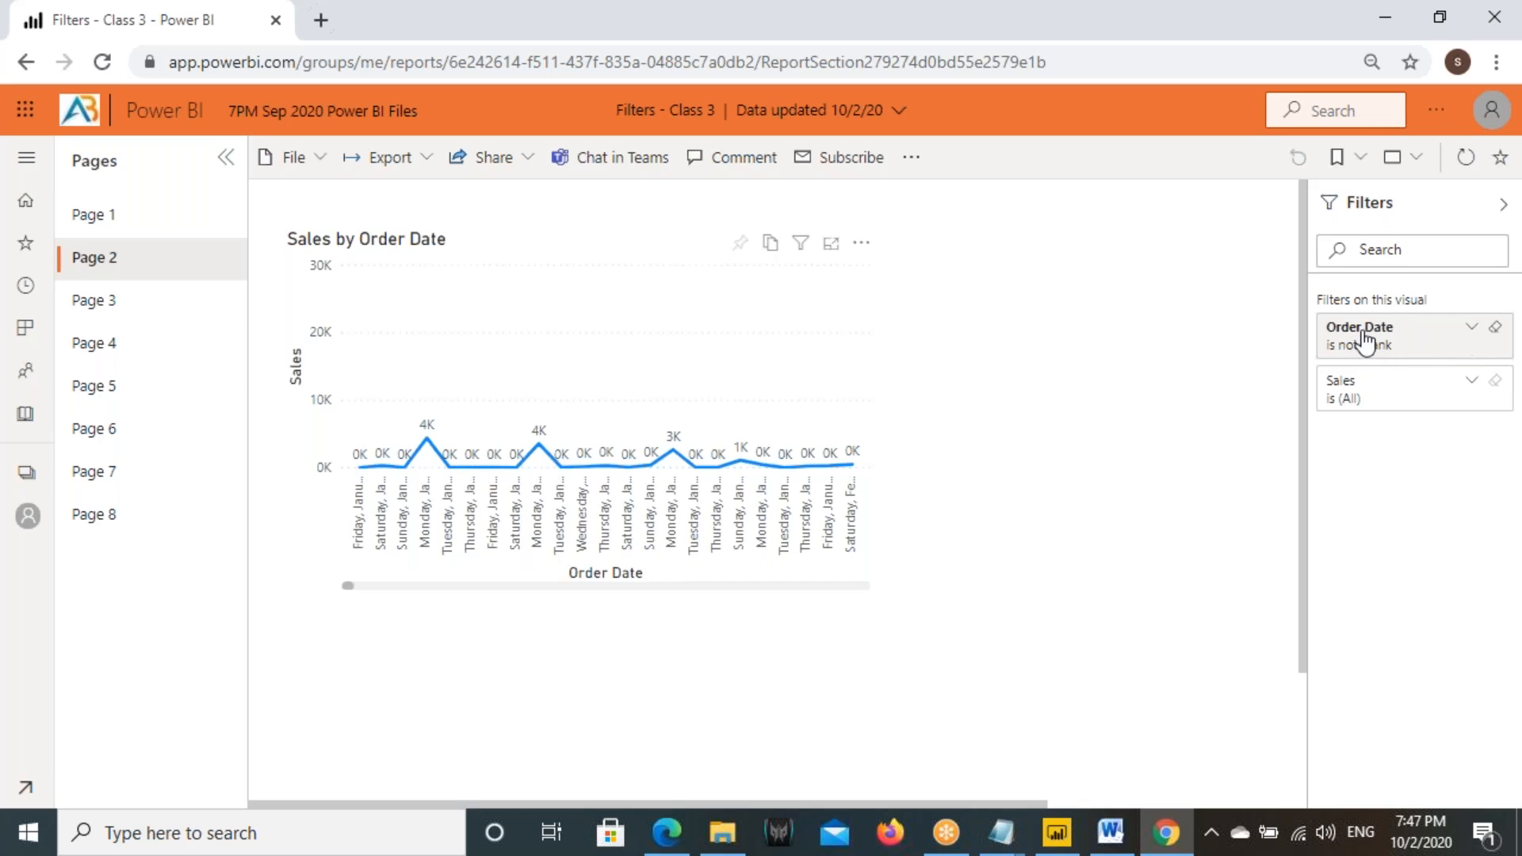
- Review the line chart's filters on Page 1 and the Sales card's Order Date filter on Page 3
click(94, 215)
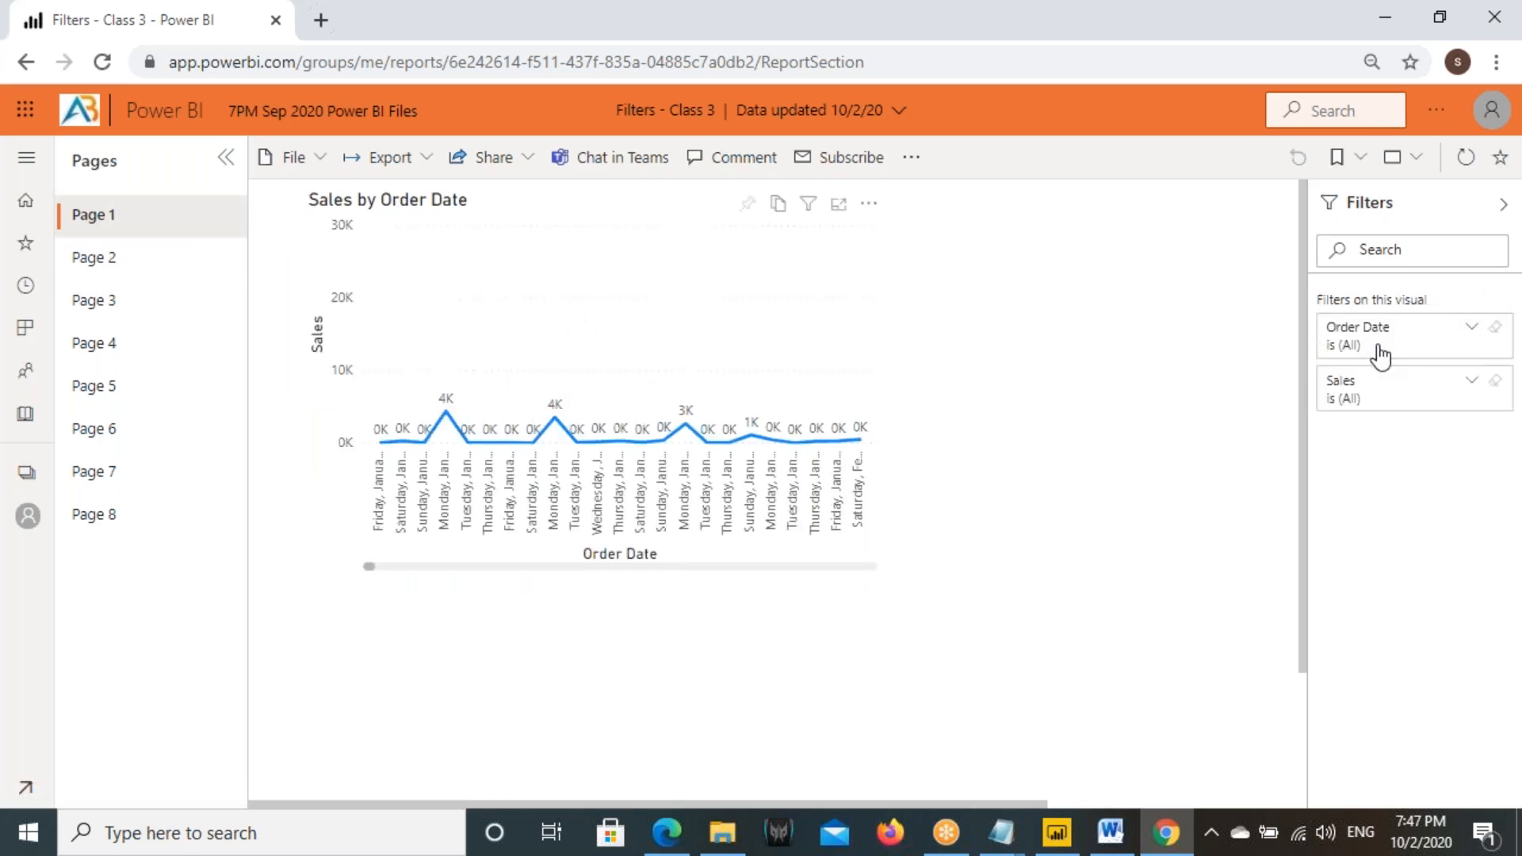
click(127, 300)
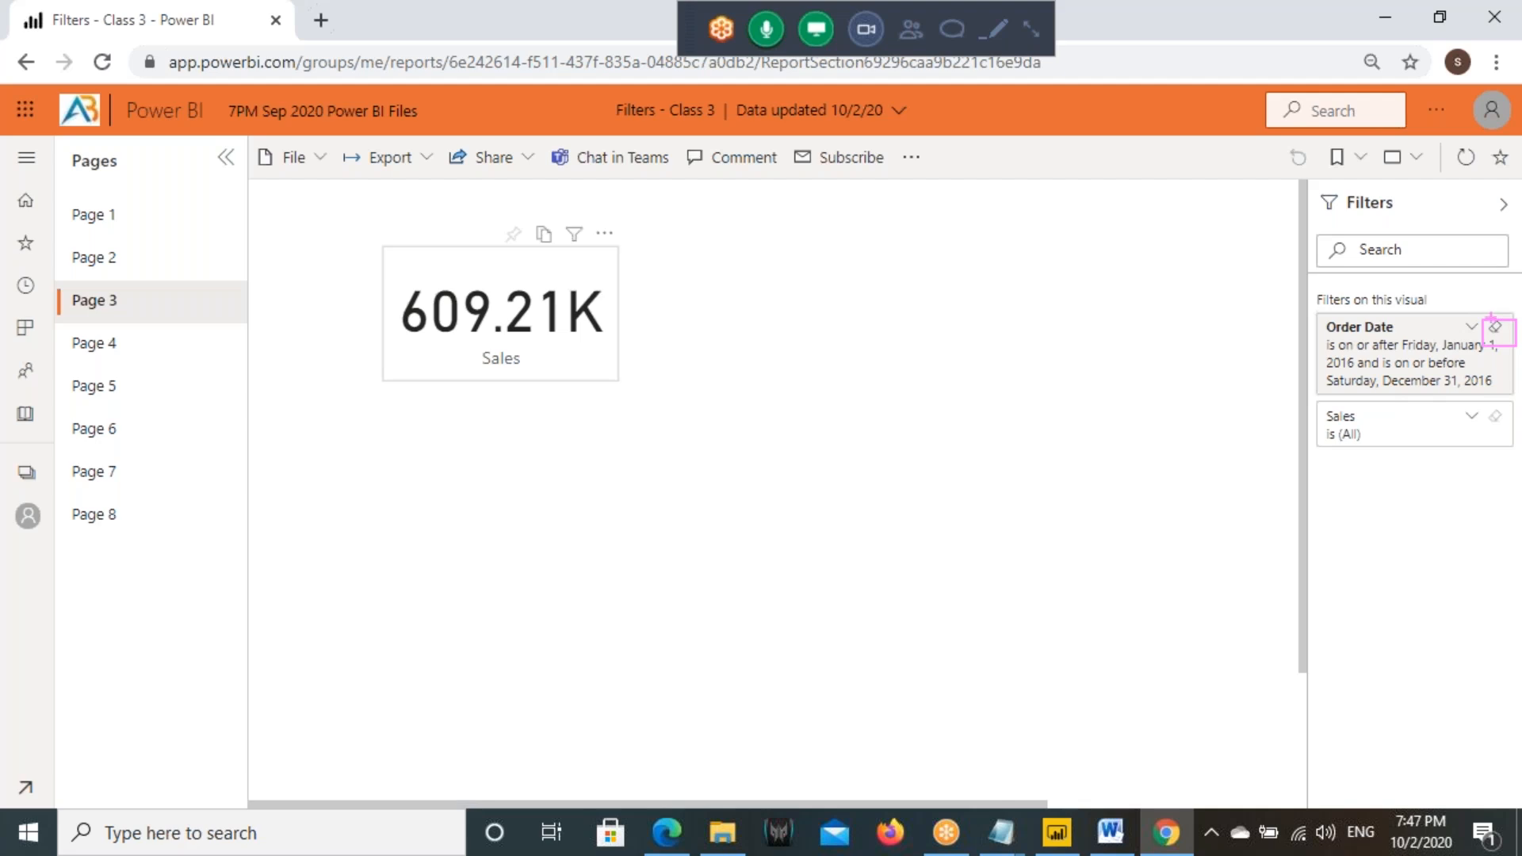
drag(384, 248, 612, 373)
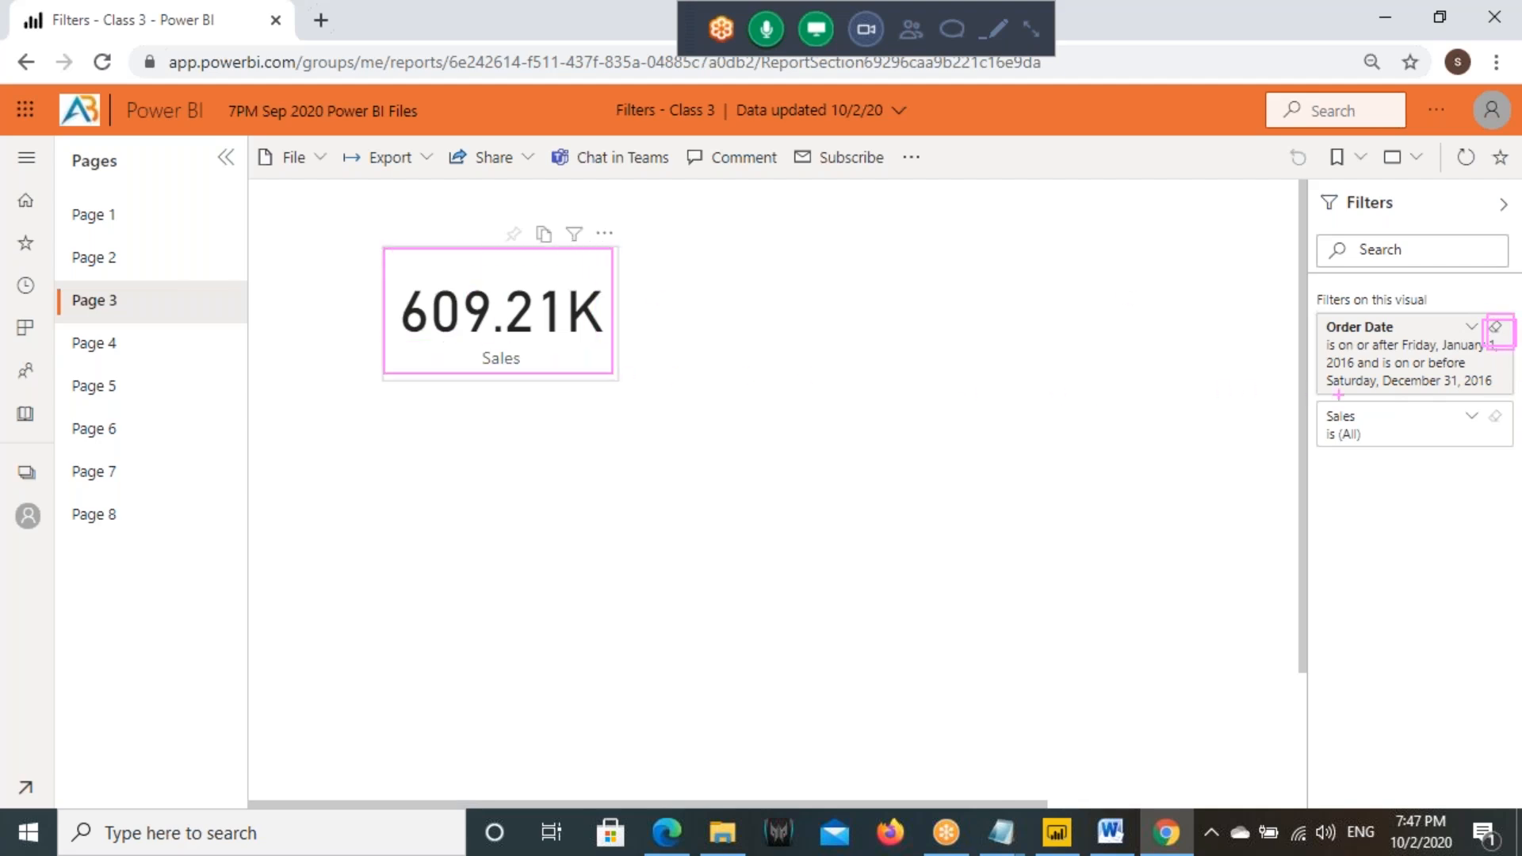
drag(974, 299, 961, 311)
drag(1025, 290, 1026, 352)
mouse_move(1082, 294)
mouse_down()
mouse_move(1082, 325)
mouse_move(1159, 301)
mouse_up()
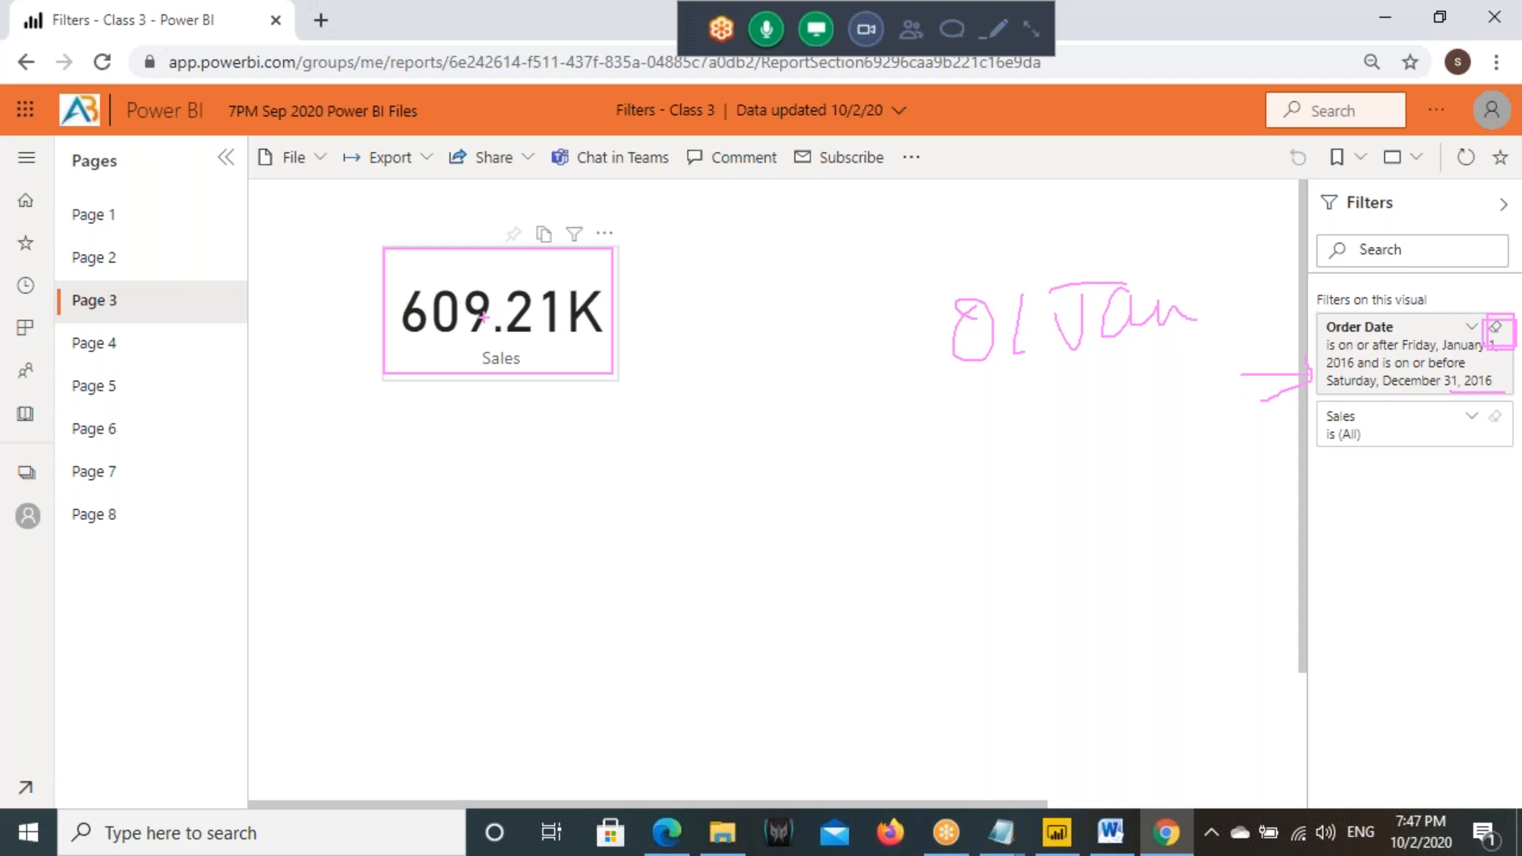
key(Escape)
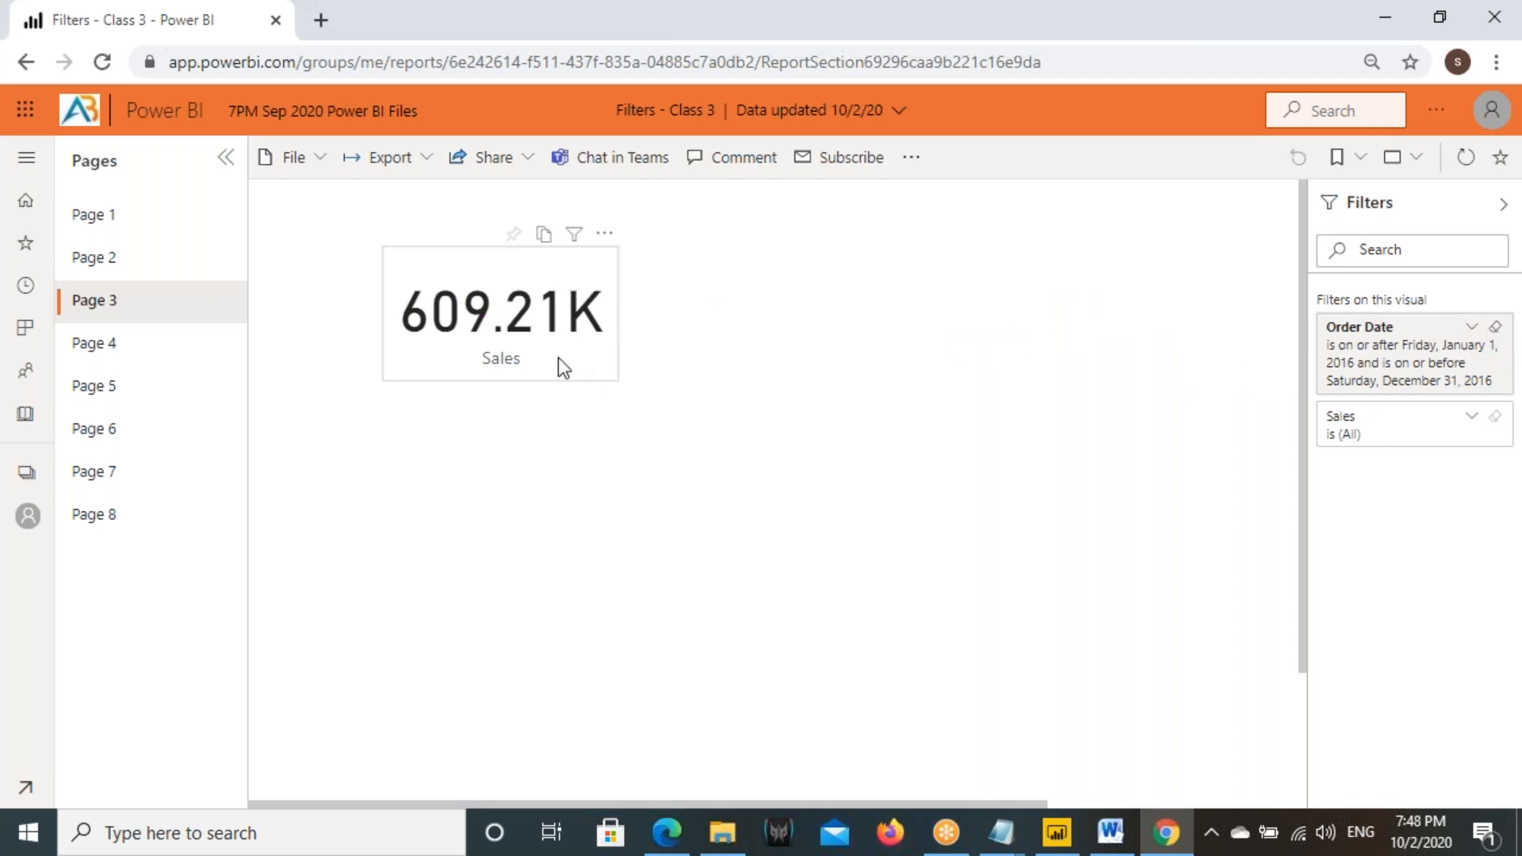
- Switch to Power BI Desktop, dismiss the publishing message and select the Sales card on Page 3
click(1048, 847)
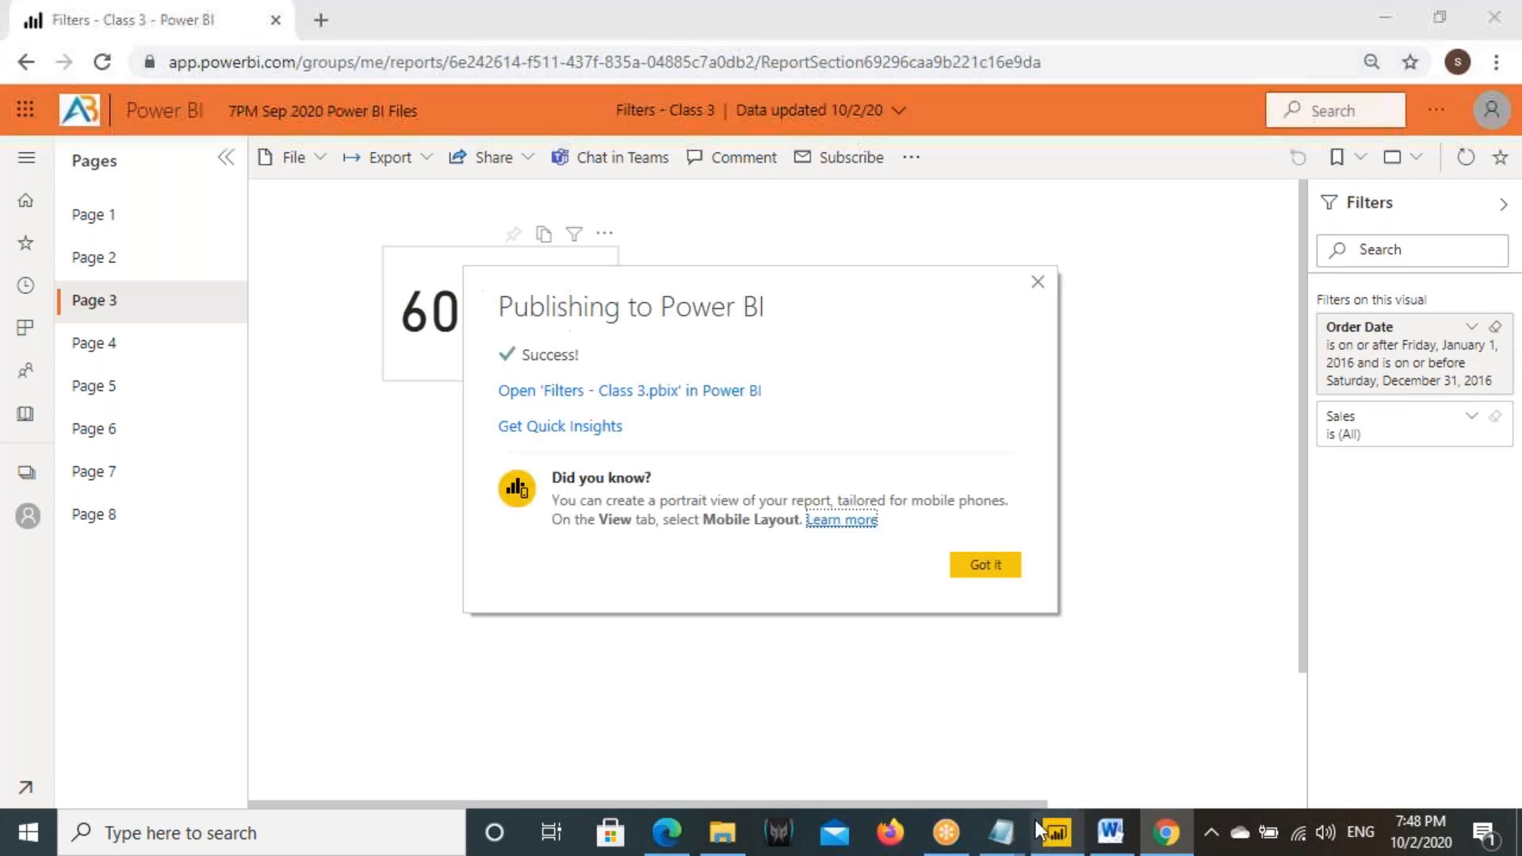
click(995, 571)
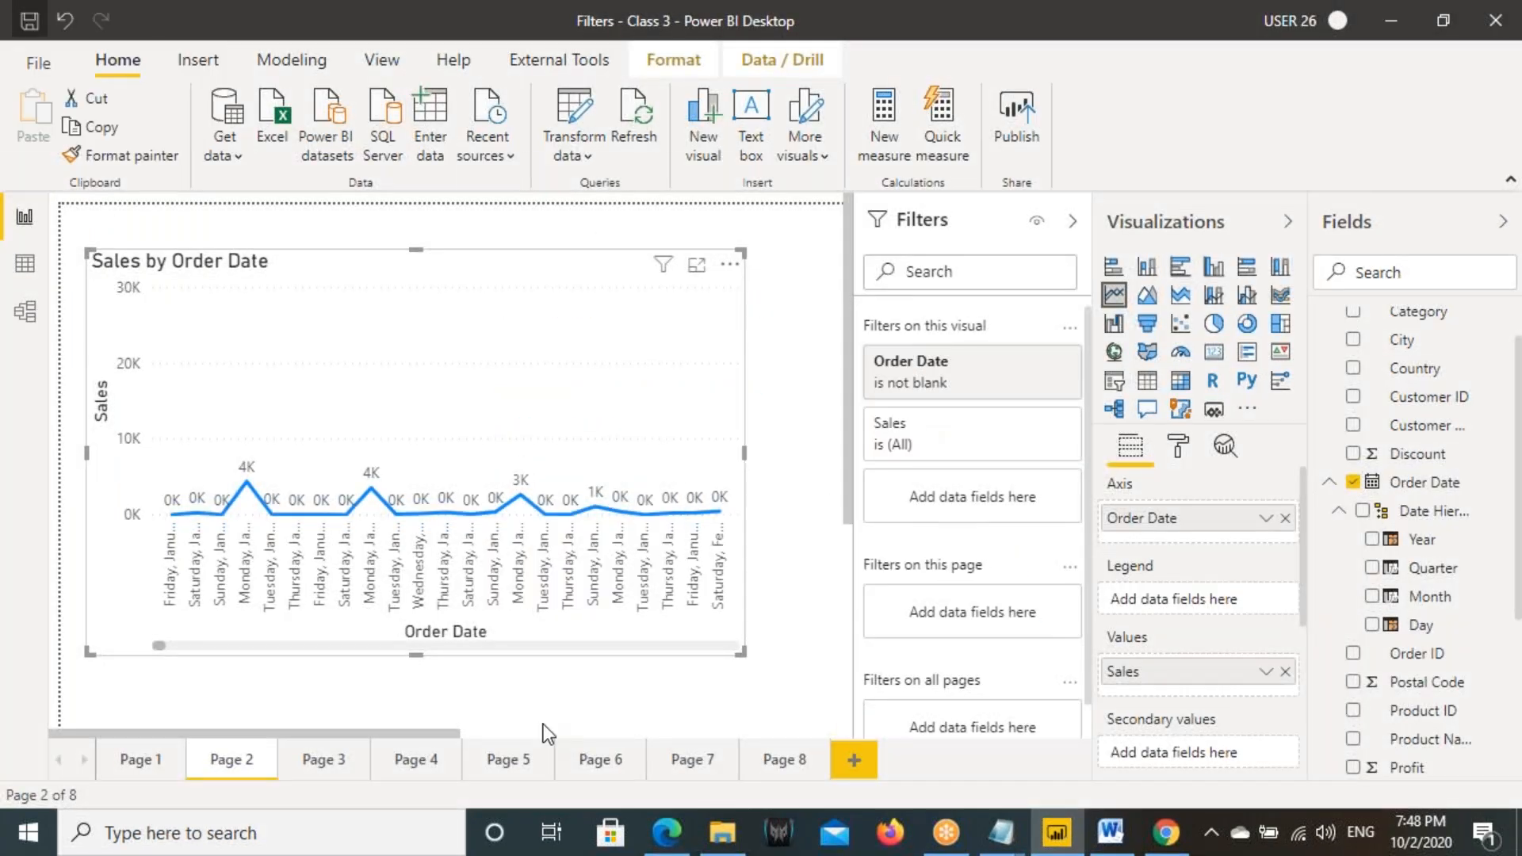
click(320, 758)
click(394, 365)
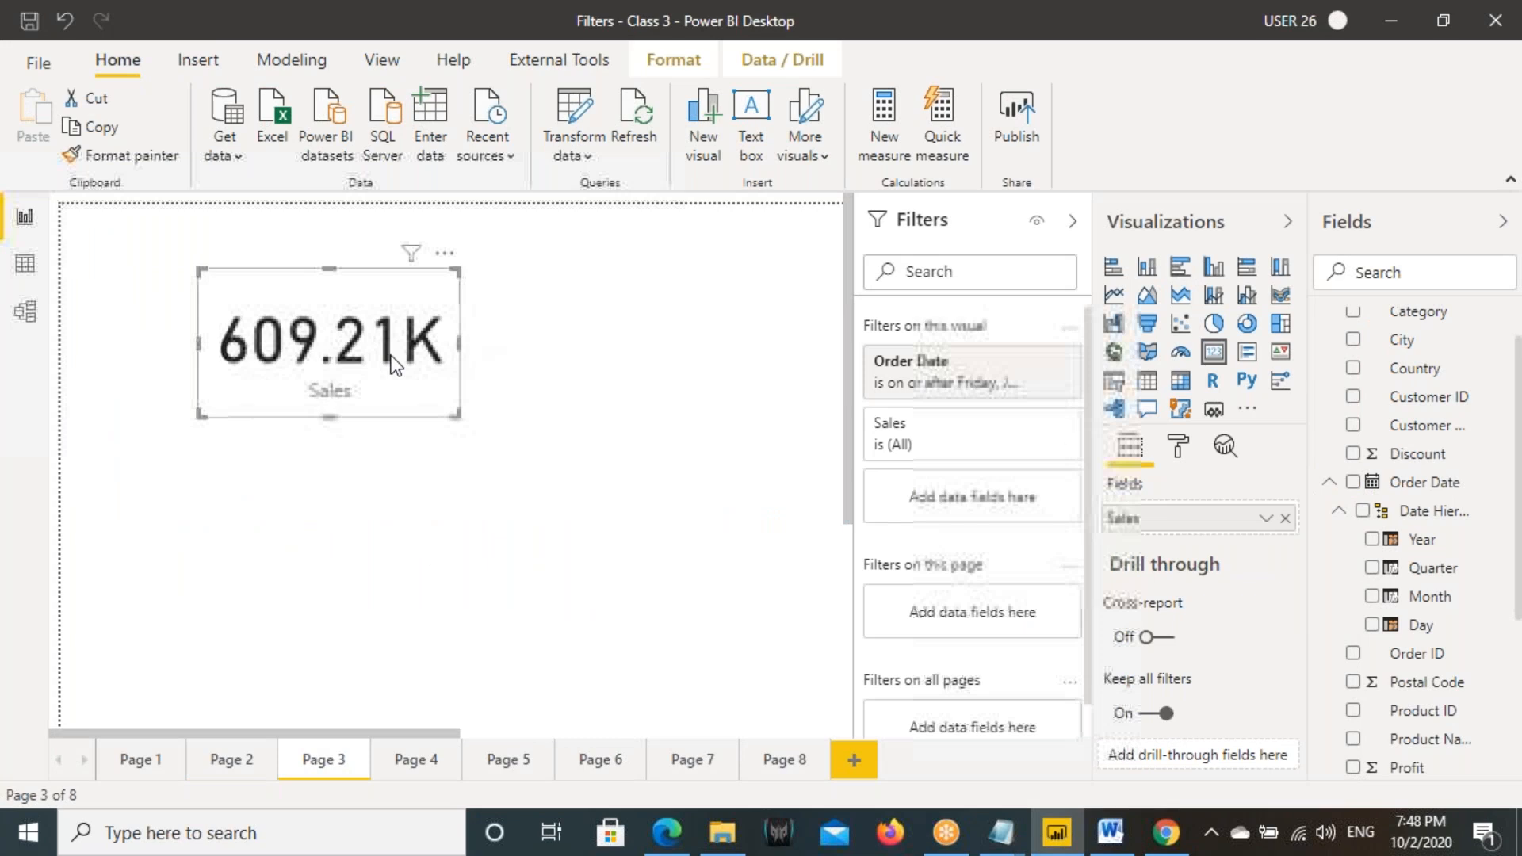
- Examine the Orders table in the data model, and return to the report canvas
click(24, 313)
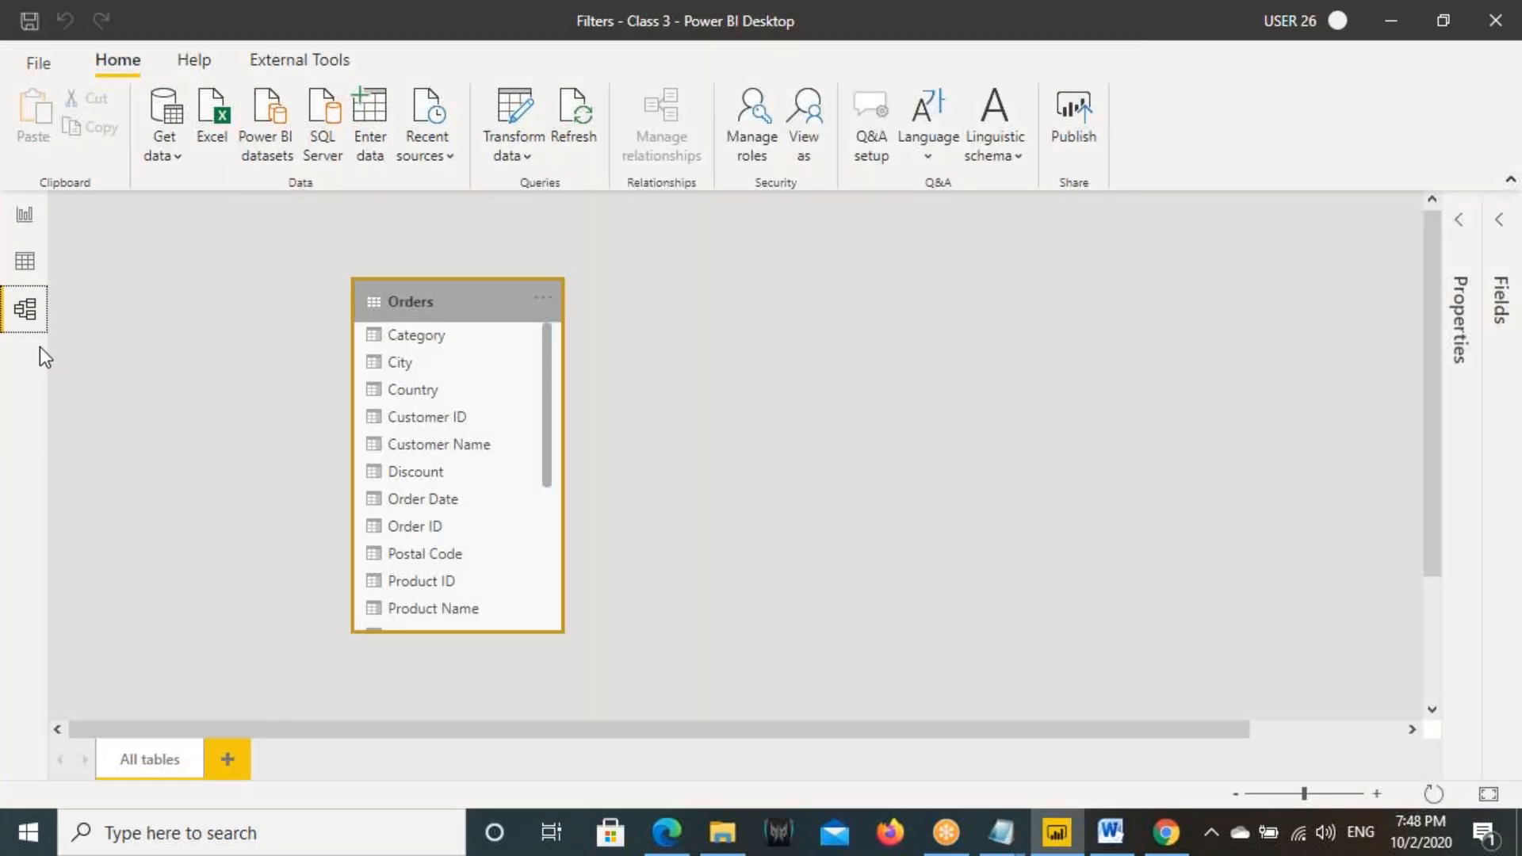
drag(335, 264, 567, 617)
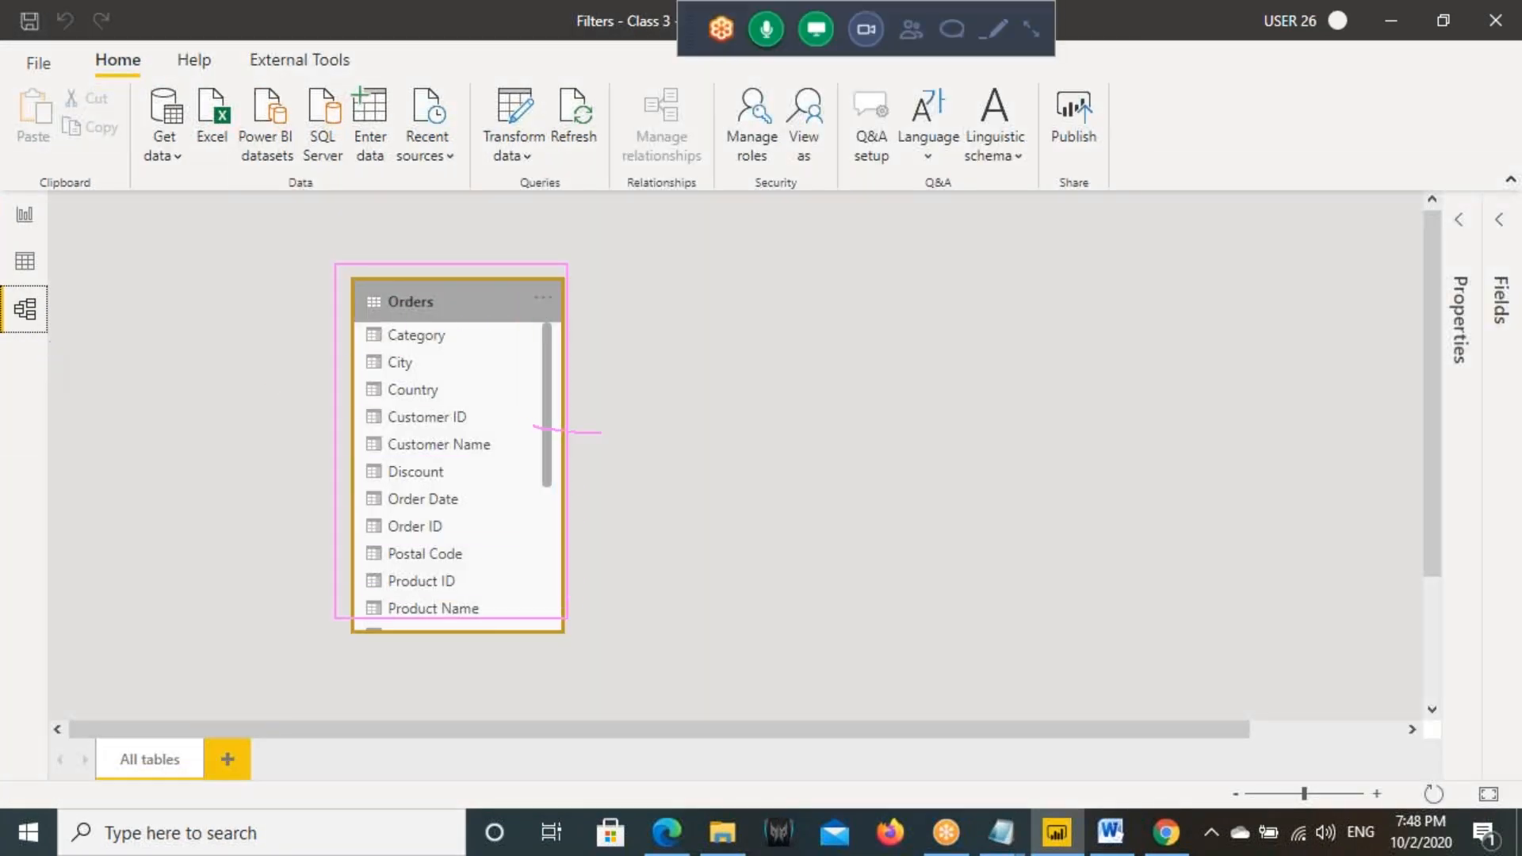
drag(716, 352, 718, 446)
mouse_move(660, 414)
mouse_down()
mouse_move(769, 392)
mouse_move(861, 408)
mouse_move(666, 490)
mouse_move(1045, 309)
mouse_up()
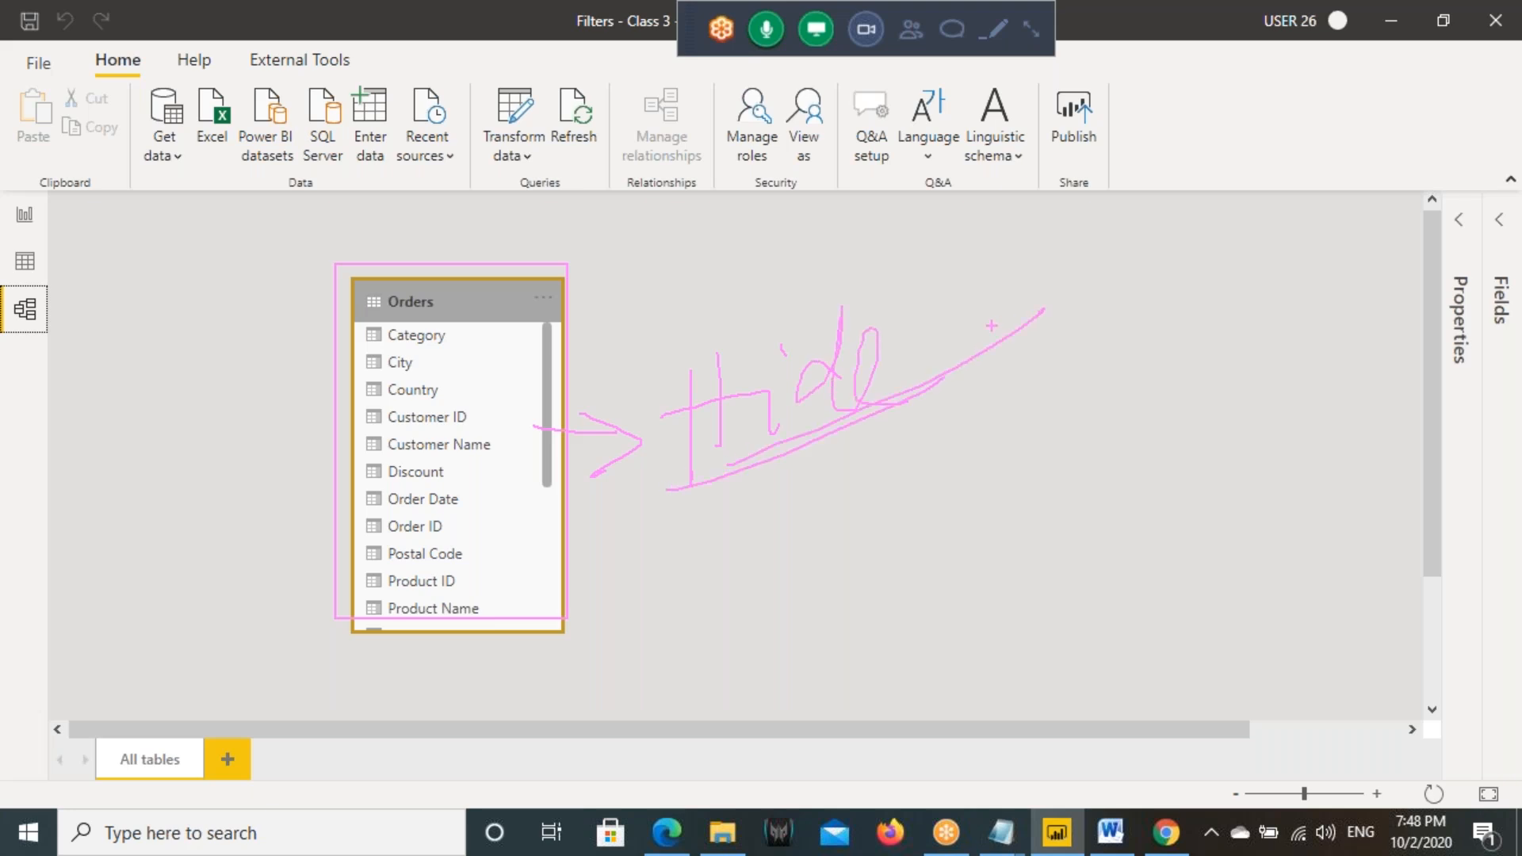
click(24, 215)
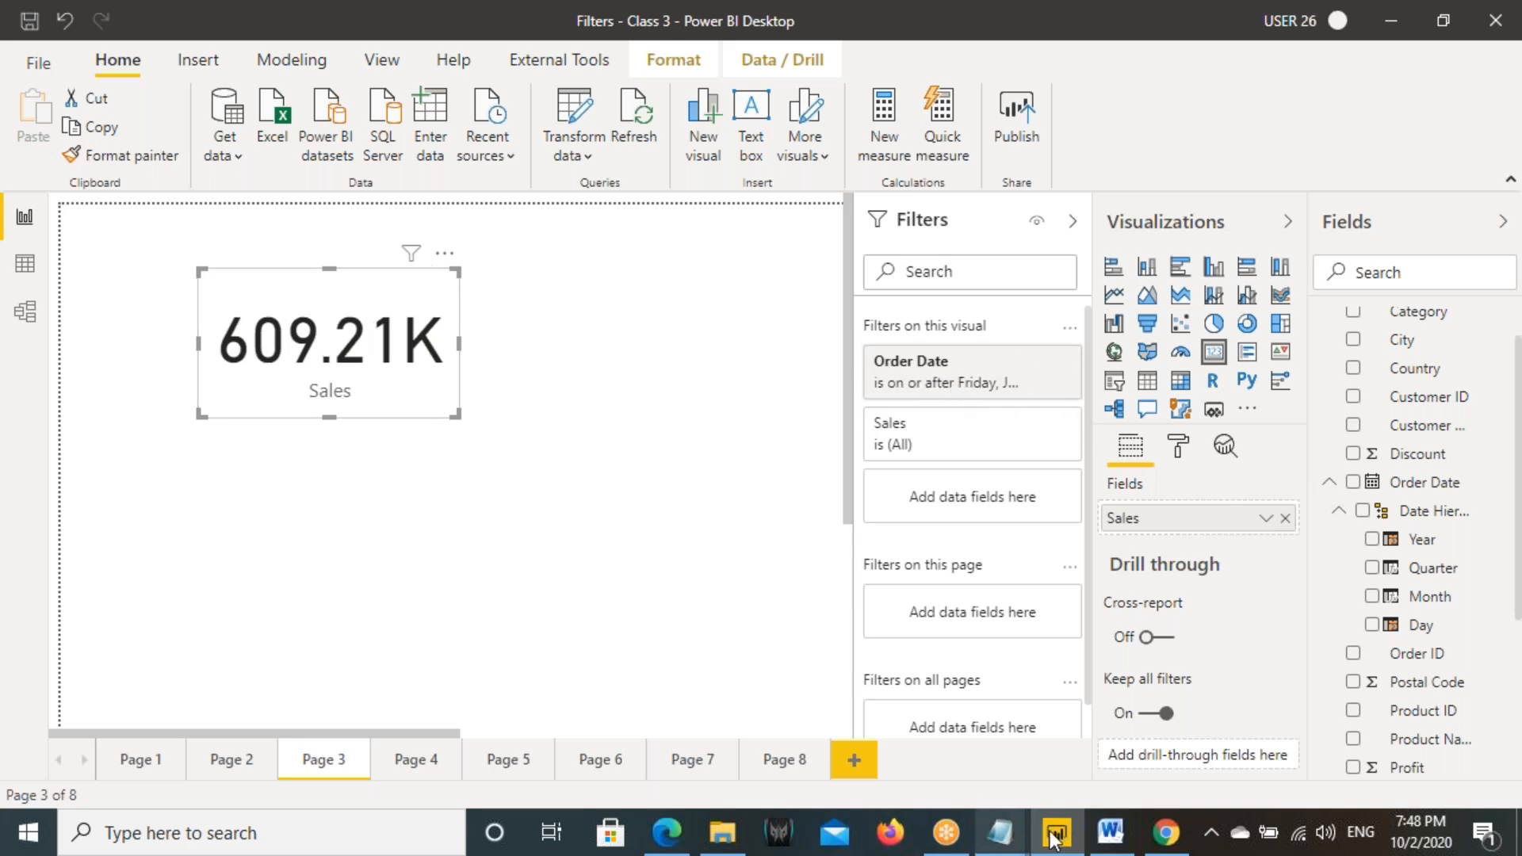
- Switch to Chrome and examine the Sales card on Page 3 together with its option for clearing the Order Date filter
click(1167, 840)
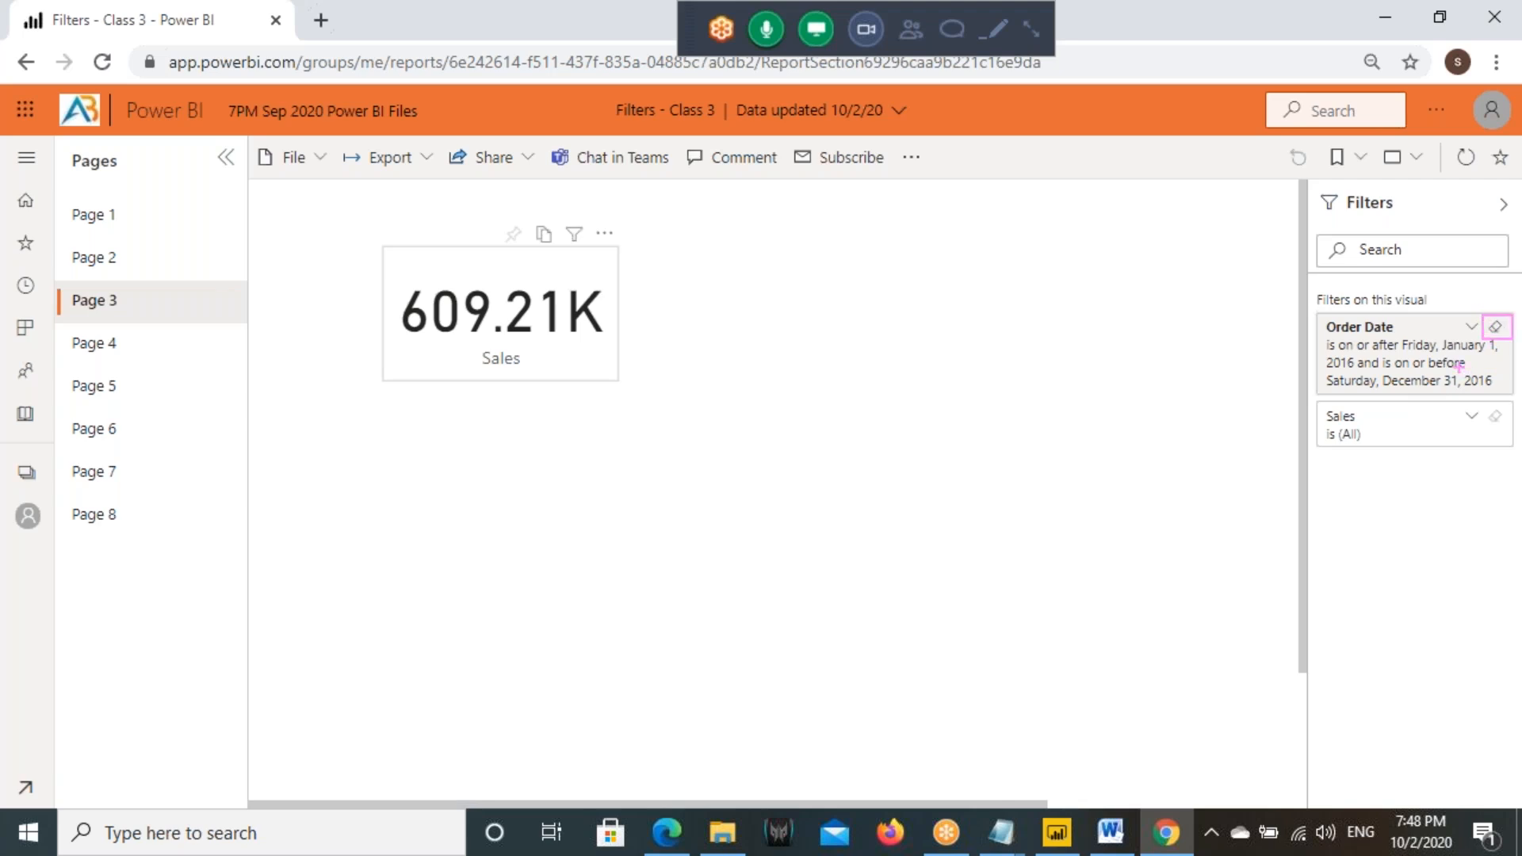
mouse_move(381, 246)
mouse_down()
mouse_move(617, 349)
mouse_move(617, 378)
mouse_up()
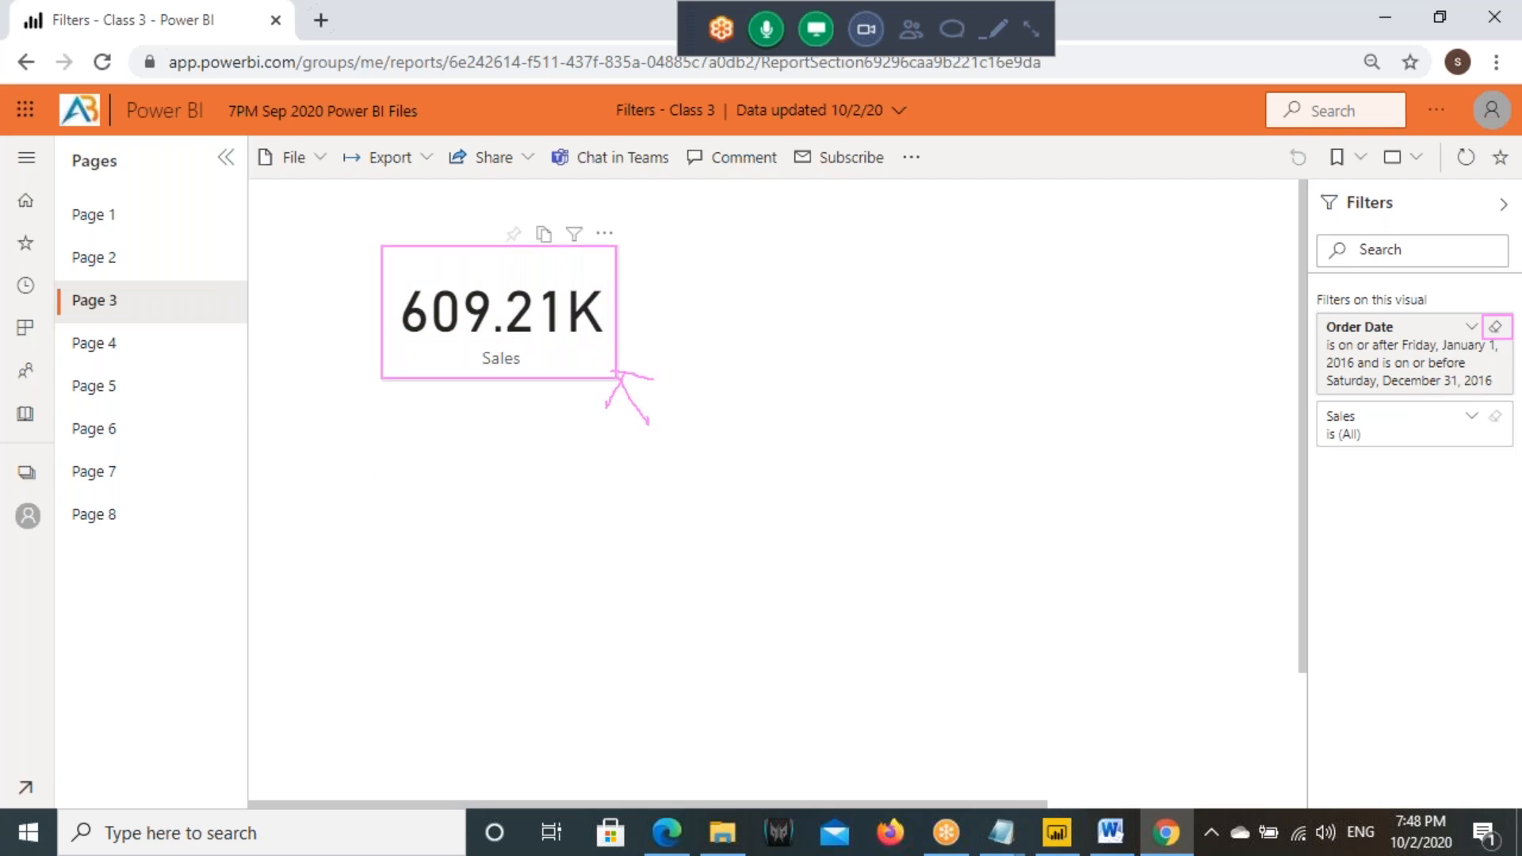
key(Escape)
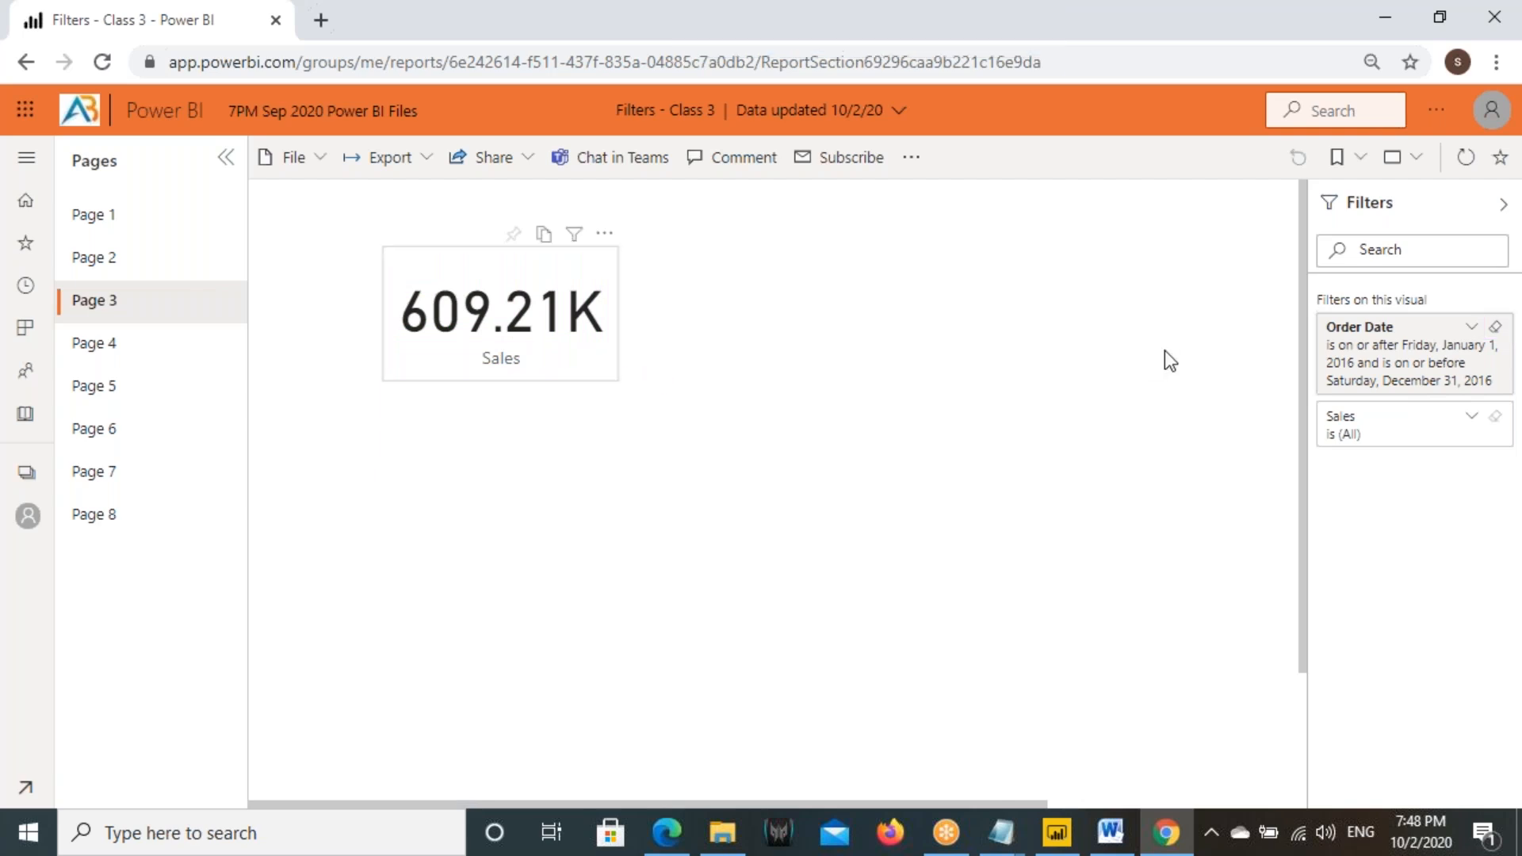
- Clear the Order Date filter from the Sales card and reset the report to its default filters
click(1496, 329)
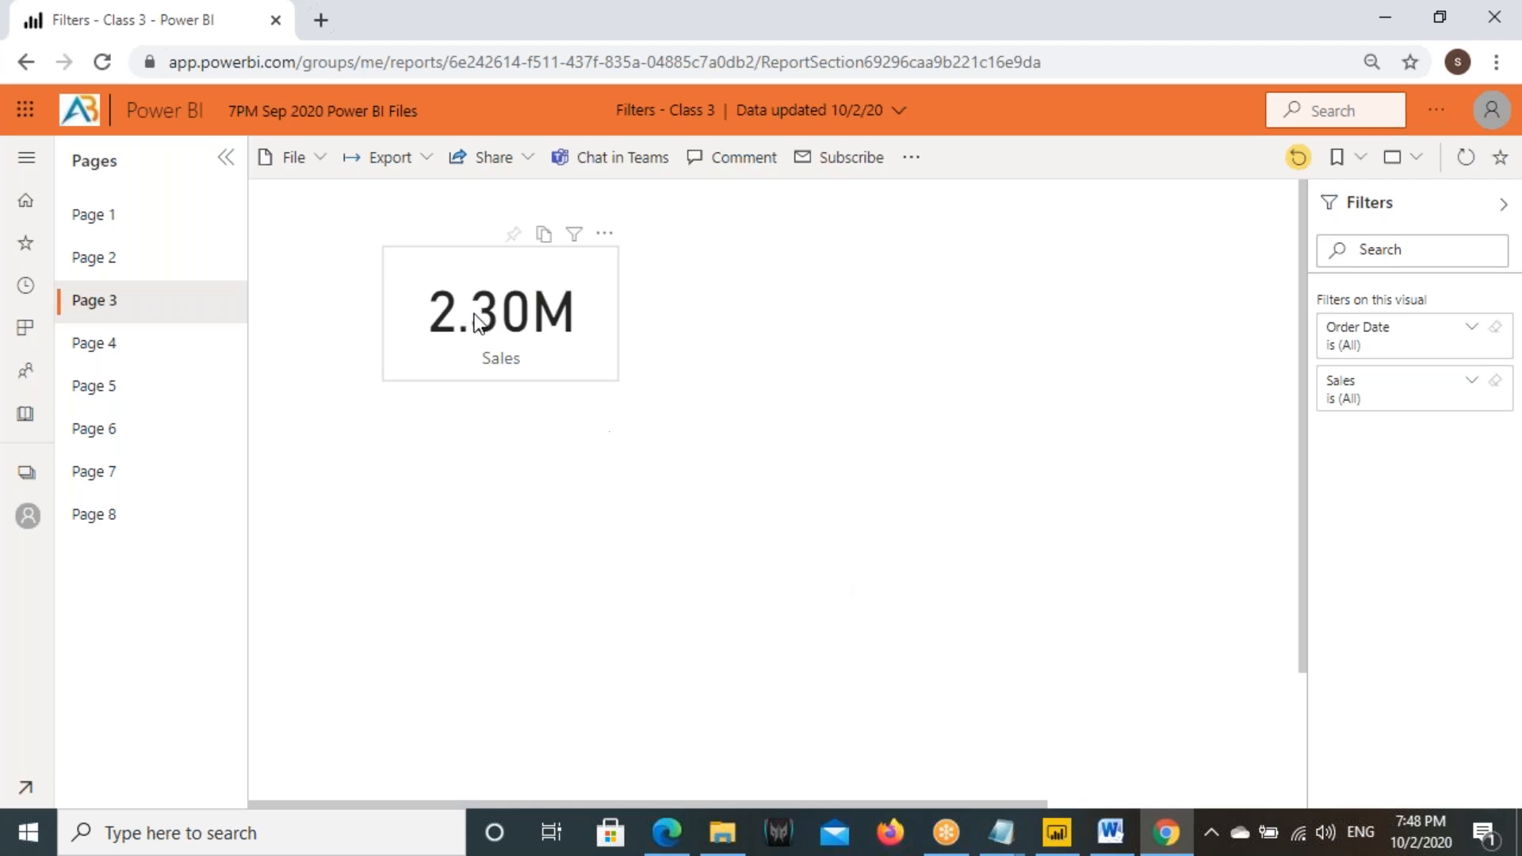
click(1298, 157)
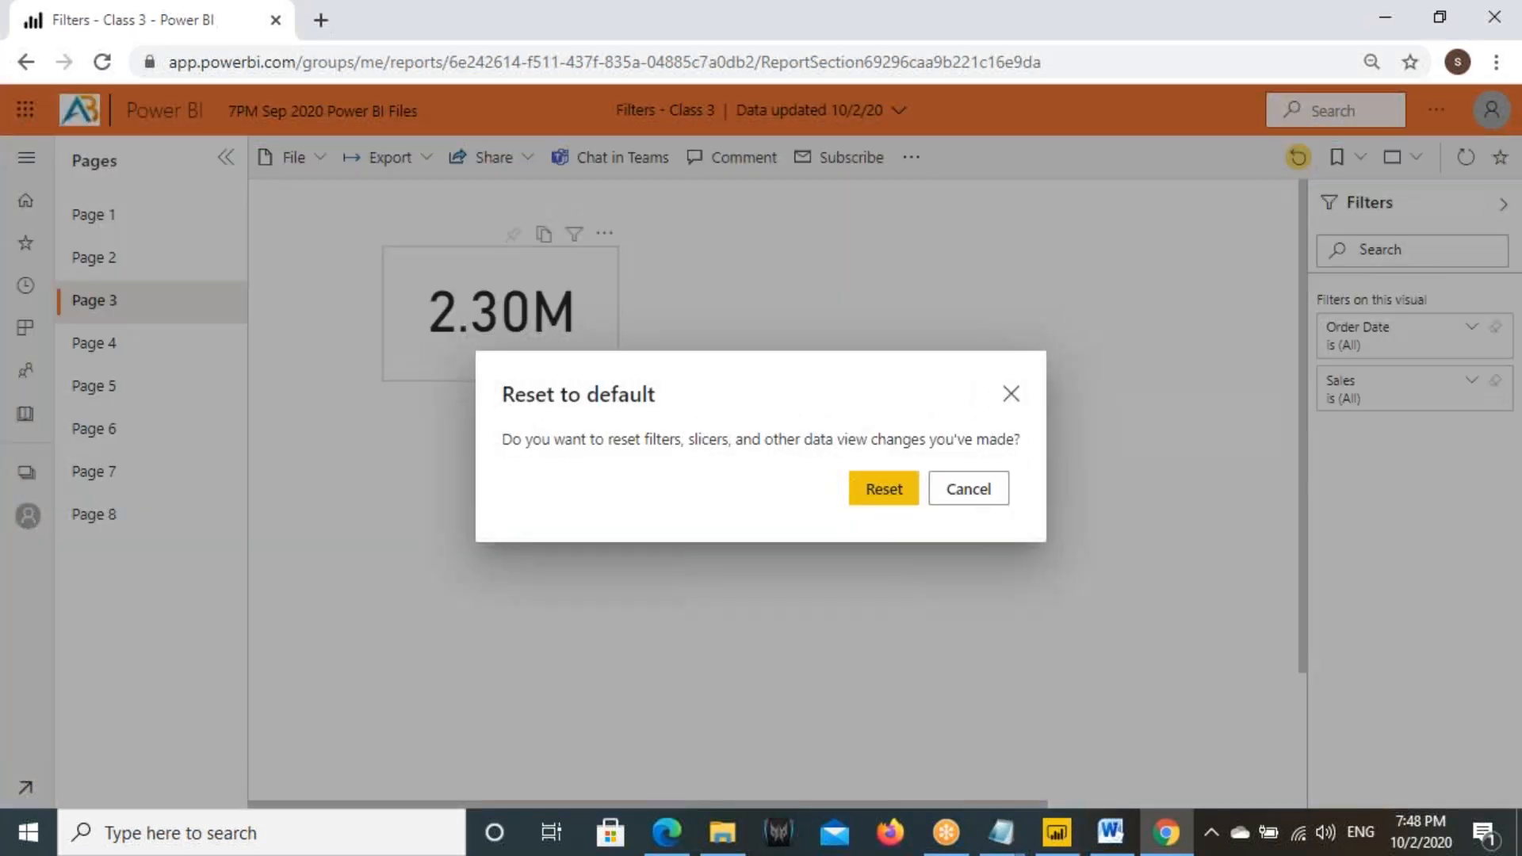
click(857, 501)
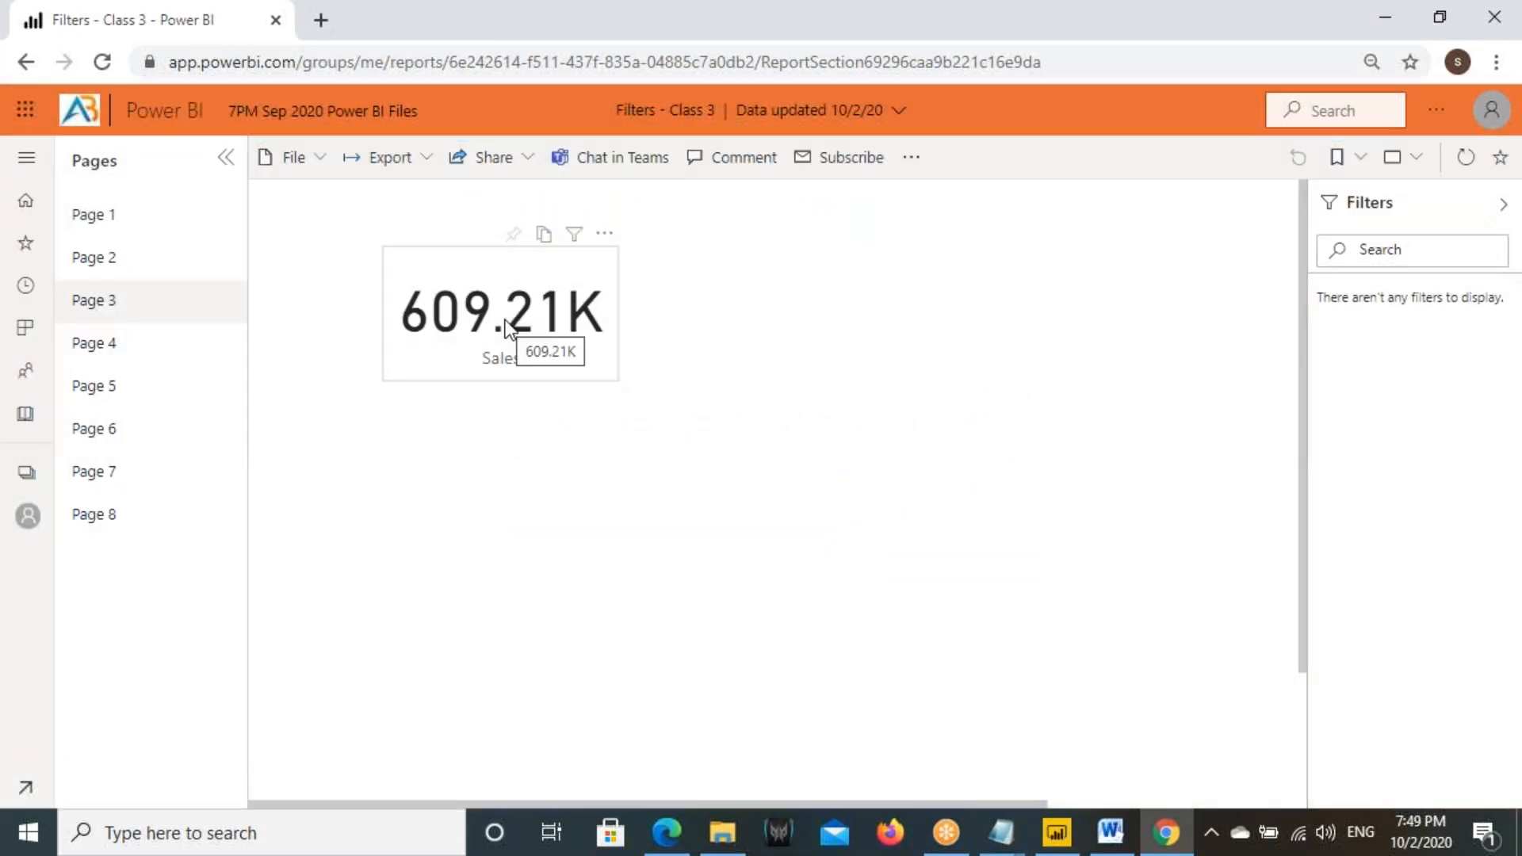
- Select the Sales card on Page 3 and check the date range of its Order Date filter
click(479, 306)
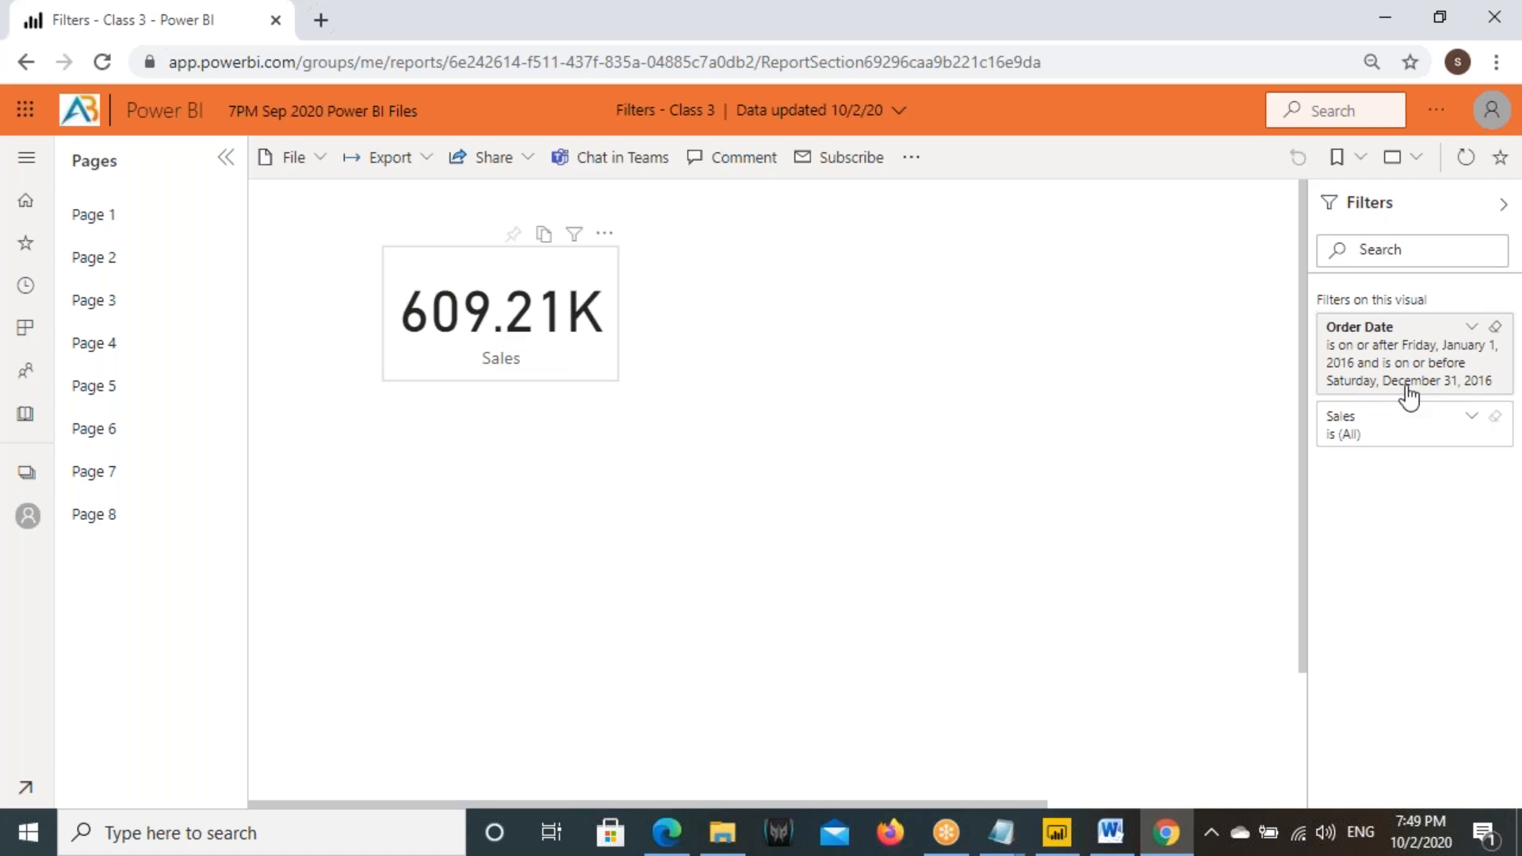
drag(1318, 312, 1515, 399)
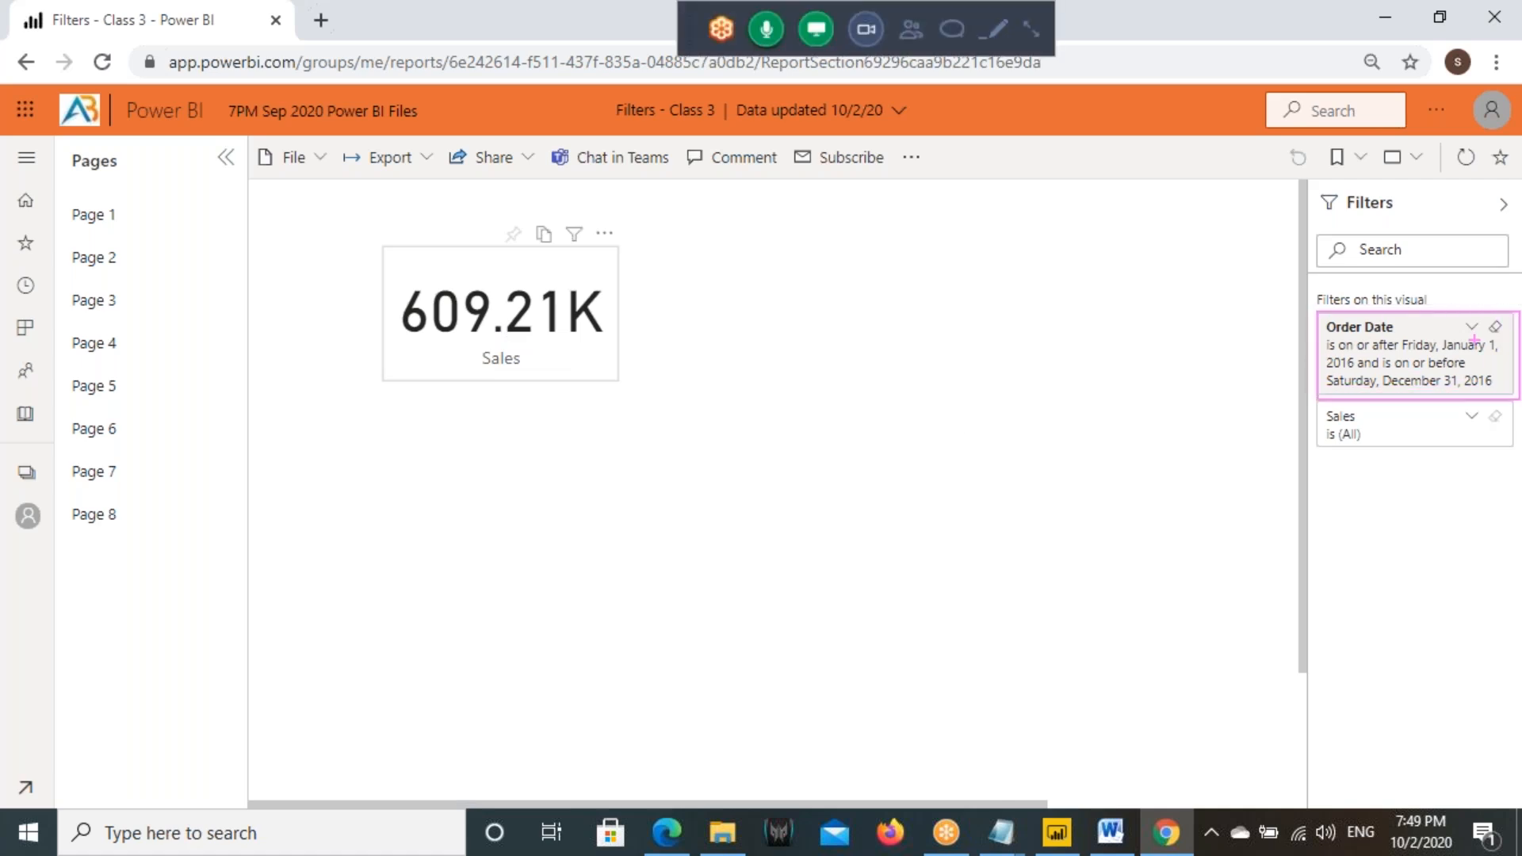
key(Escape)
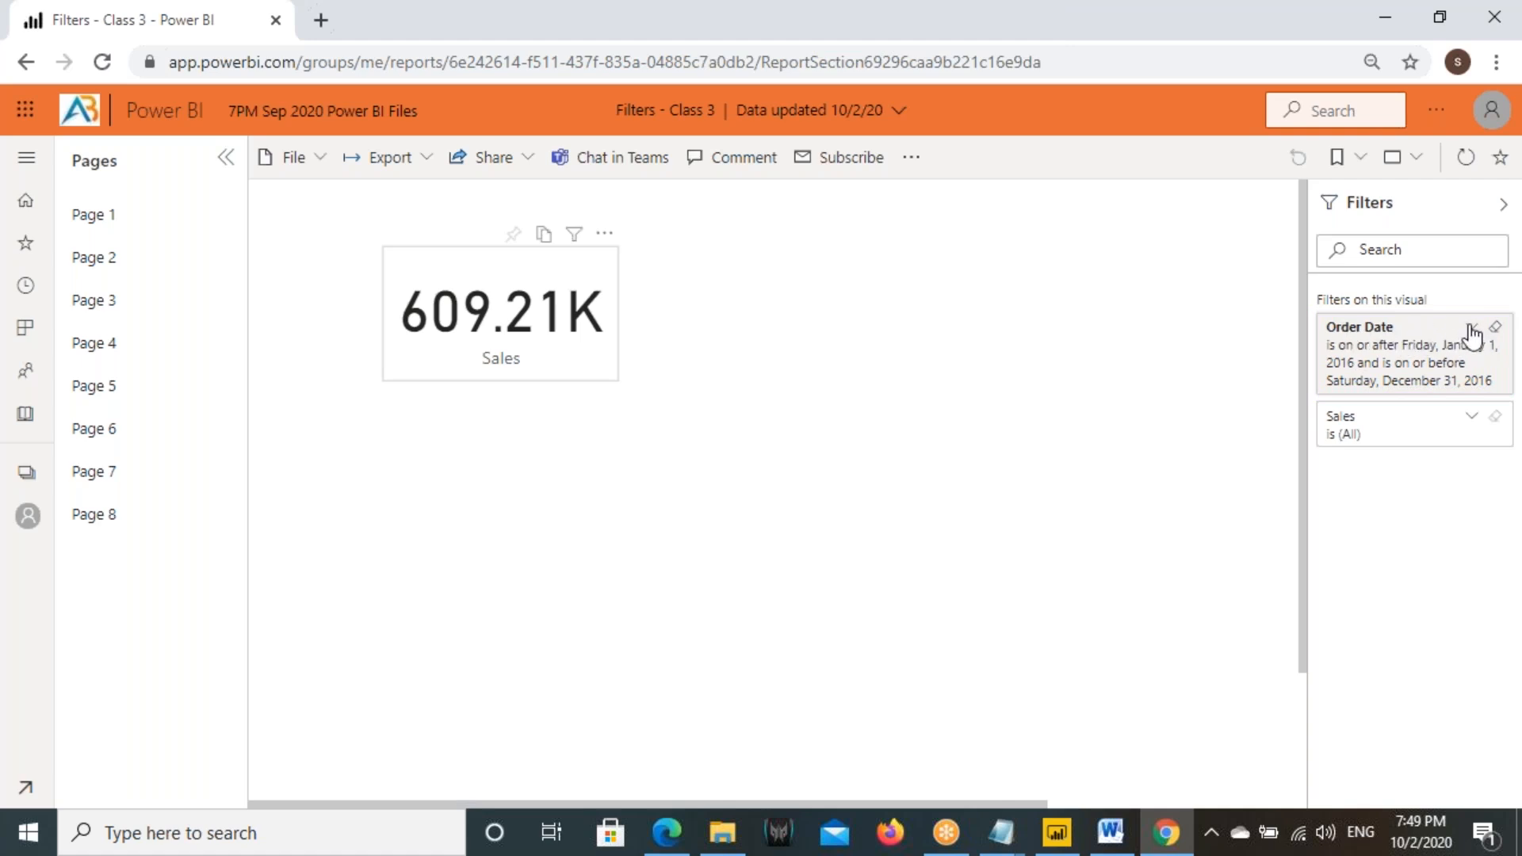
- Examine the Order Date filter of the Sales card, including its filter type options and start date
click(1471, 330)
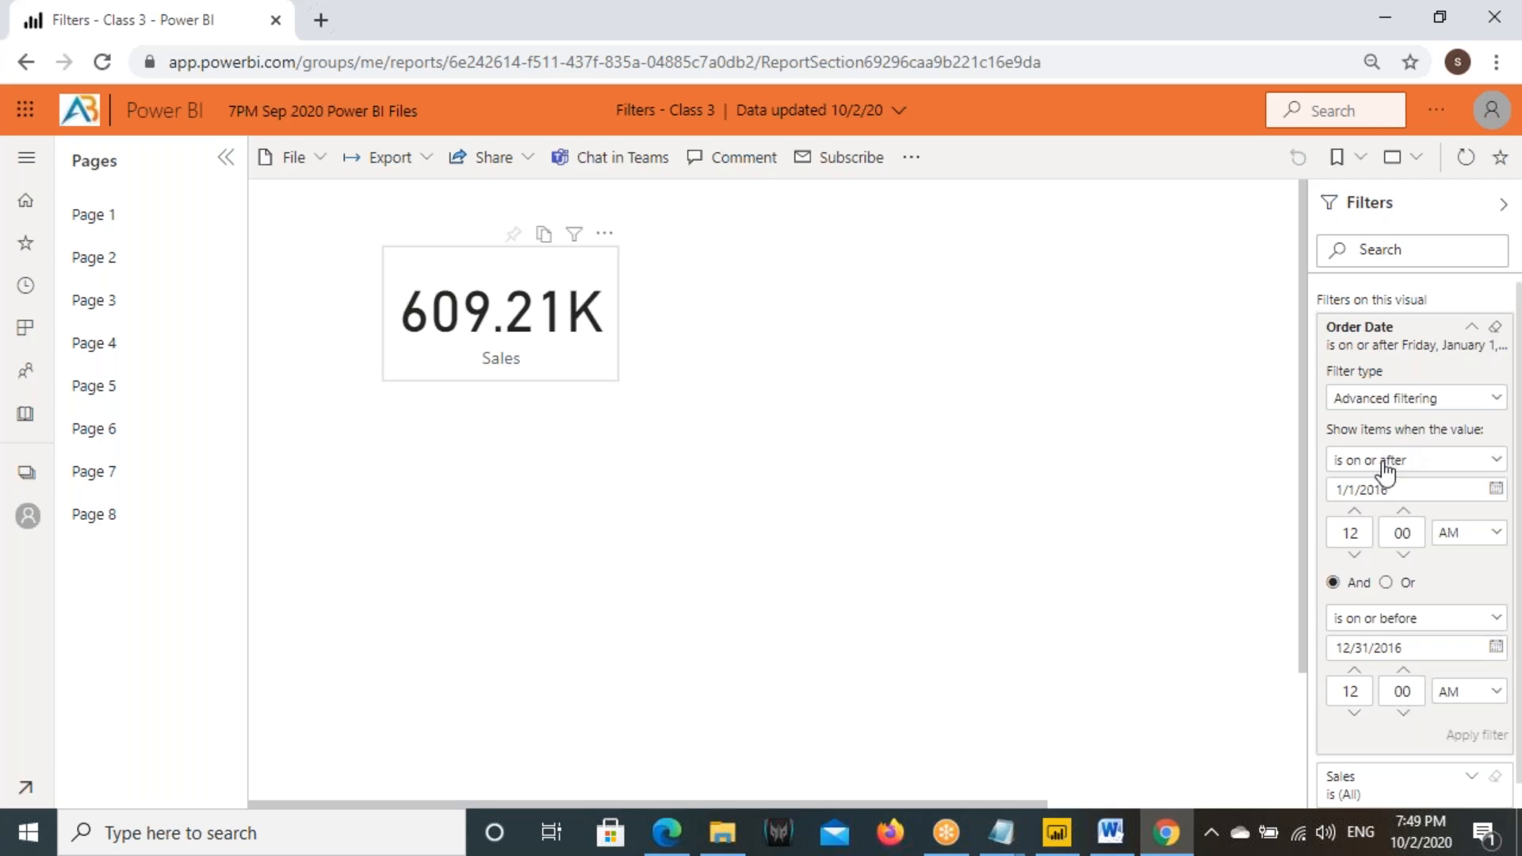
click(1383, 398)
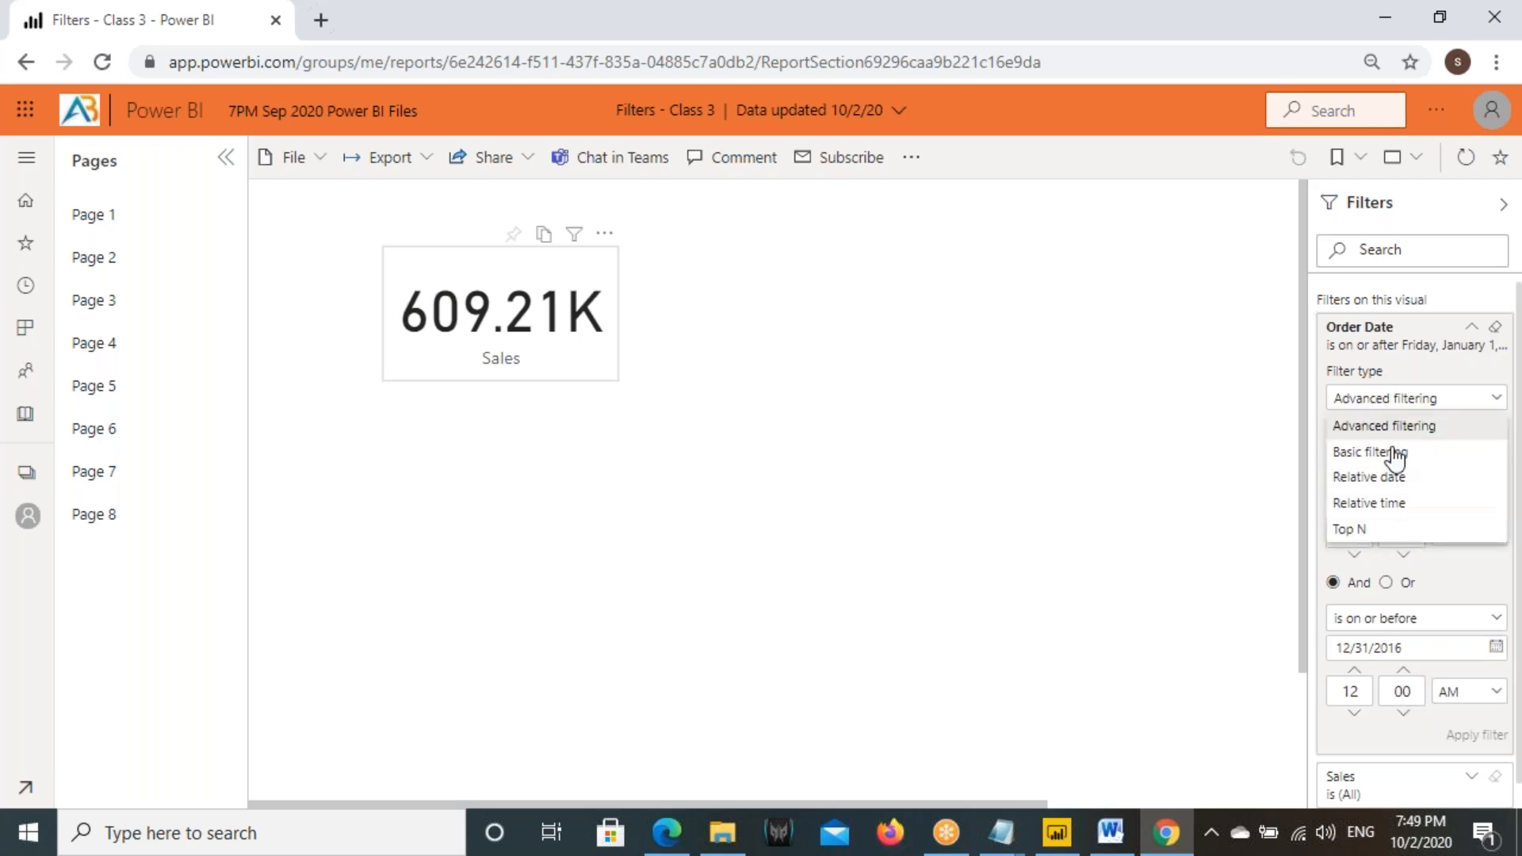
click(1378, 427)
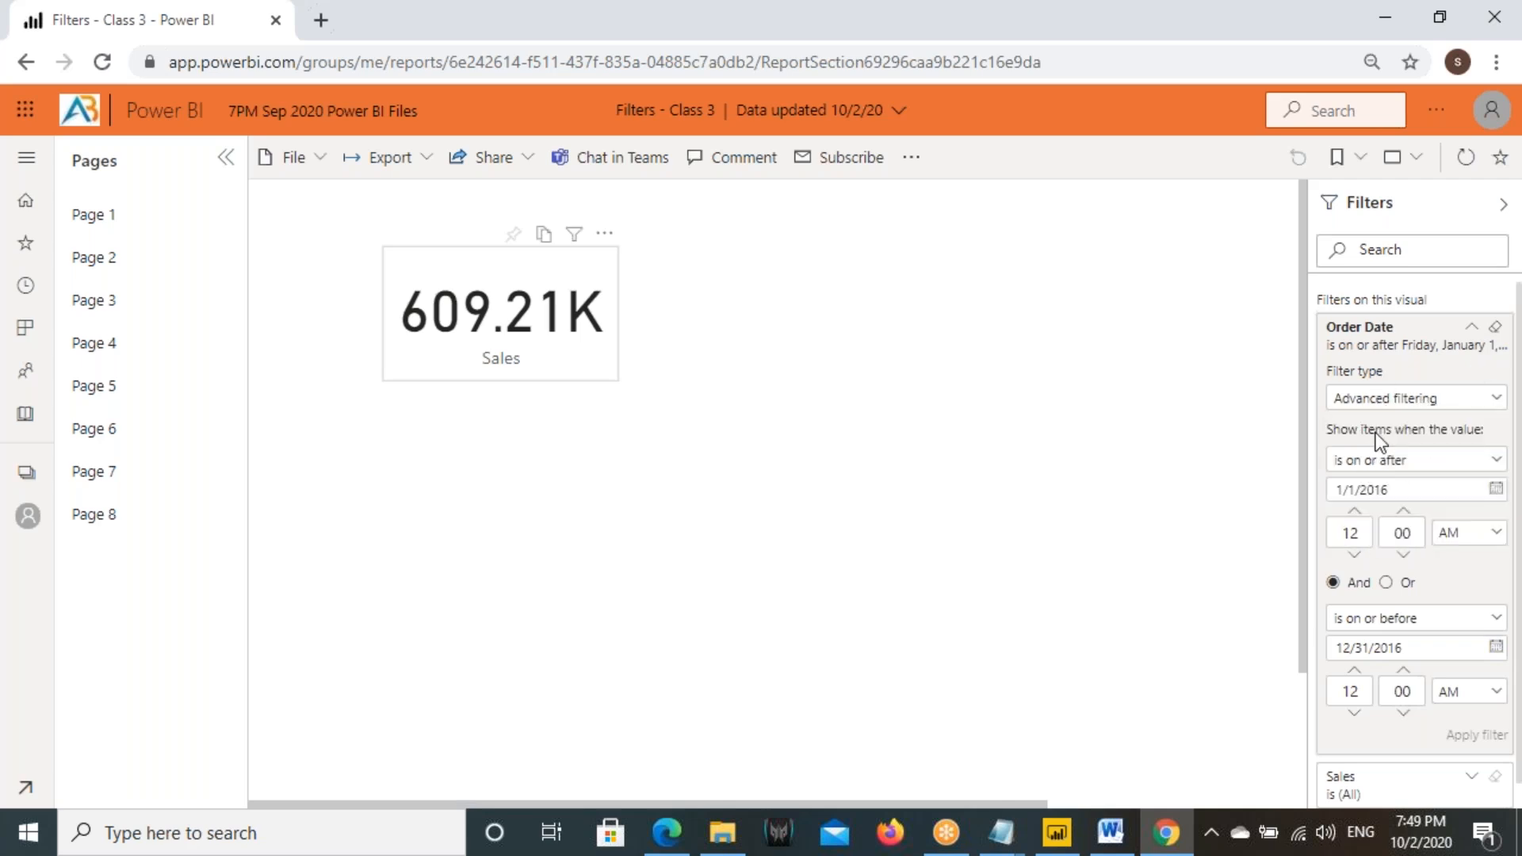
drag(1359, 489, 1436, 491)
click(1471, 326)
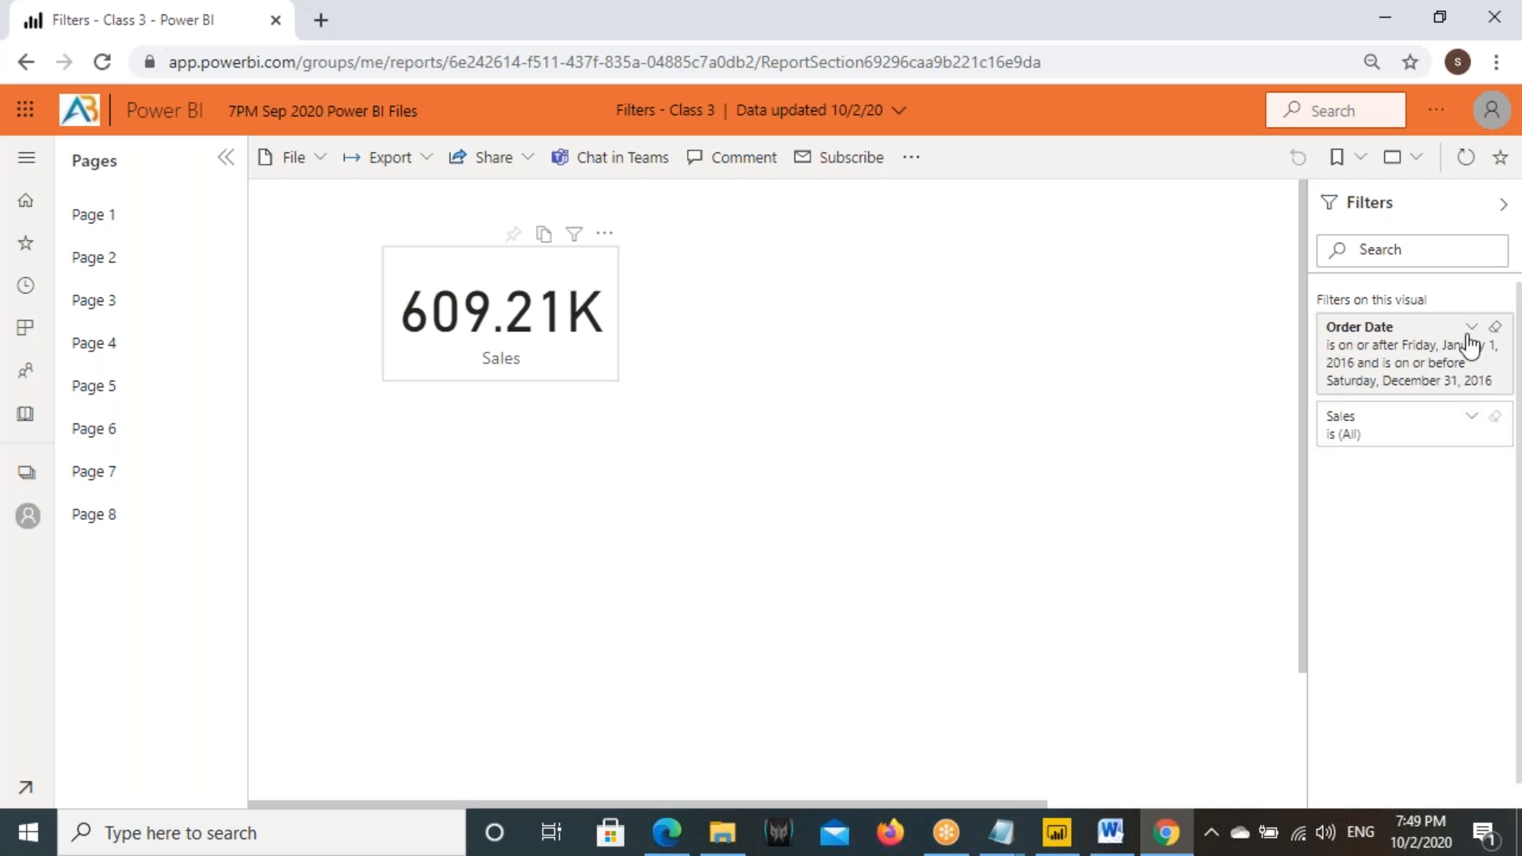
drag(1313, 312, 1501, 394)
drag(1330, 339, 1223, 396)
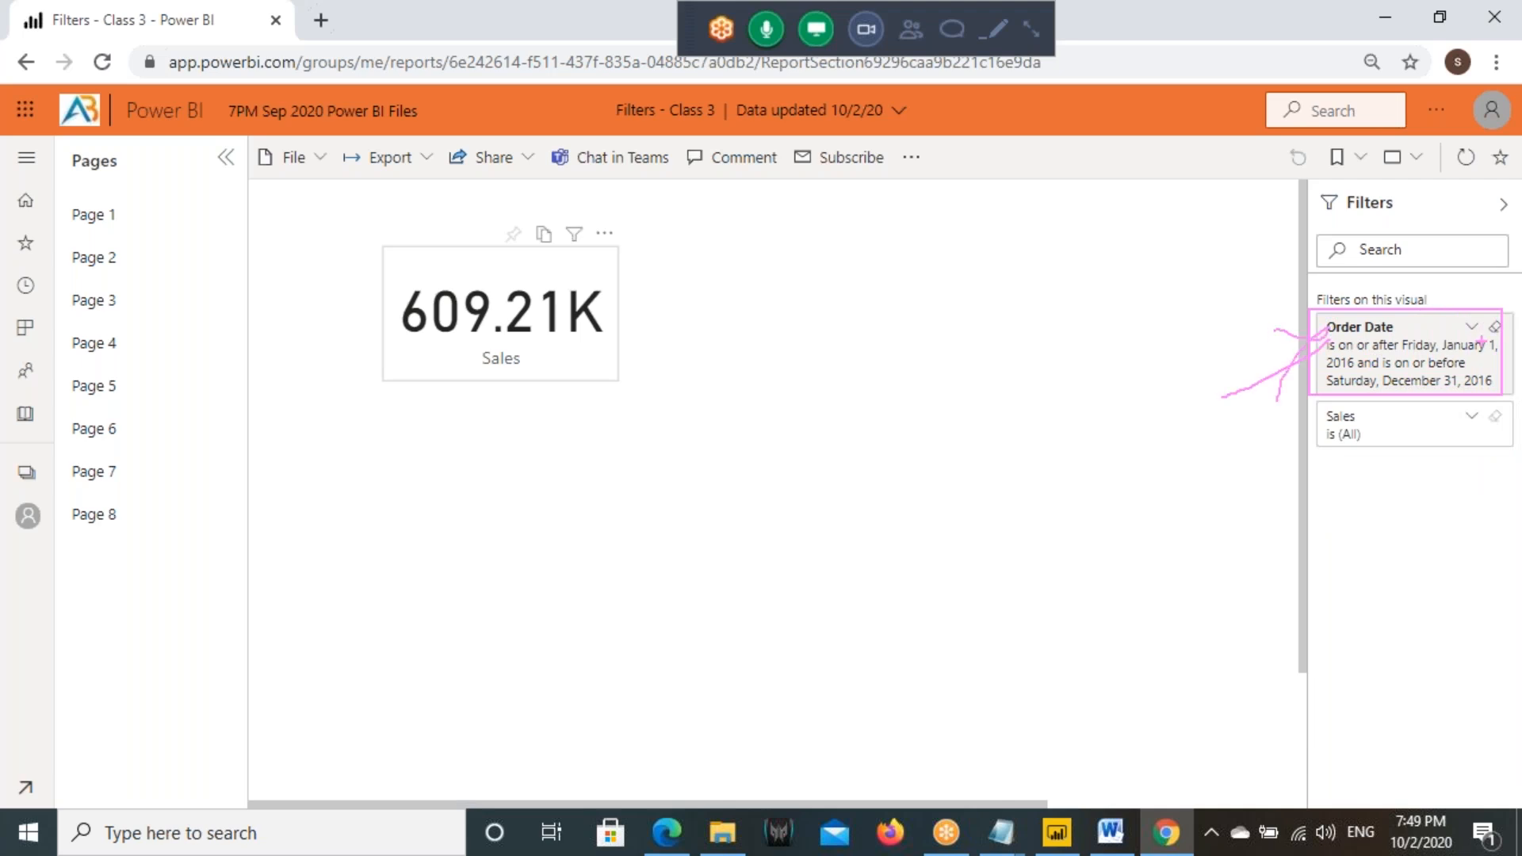
- Expand the Order Date filter, mark it and the Sales card with on-screen annotations, and collapse the filter
click(1471, 328)
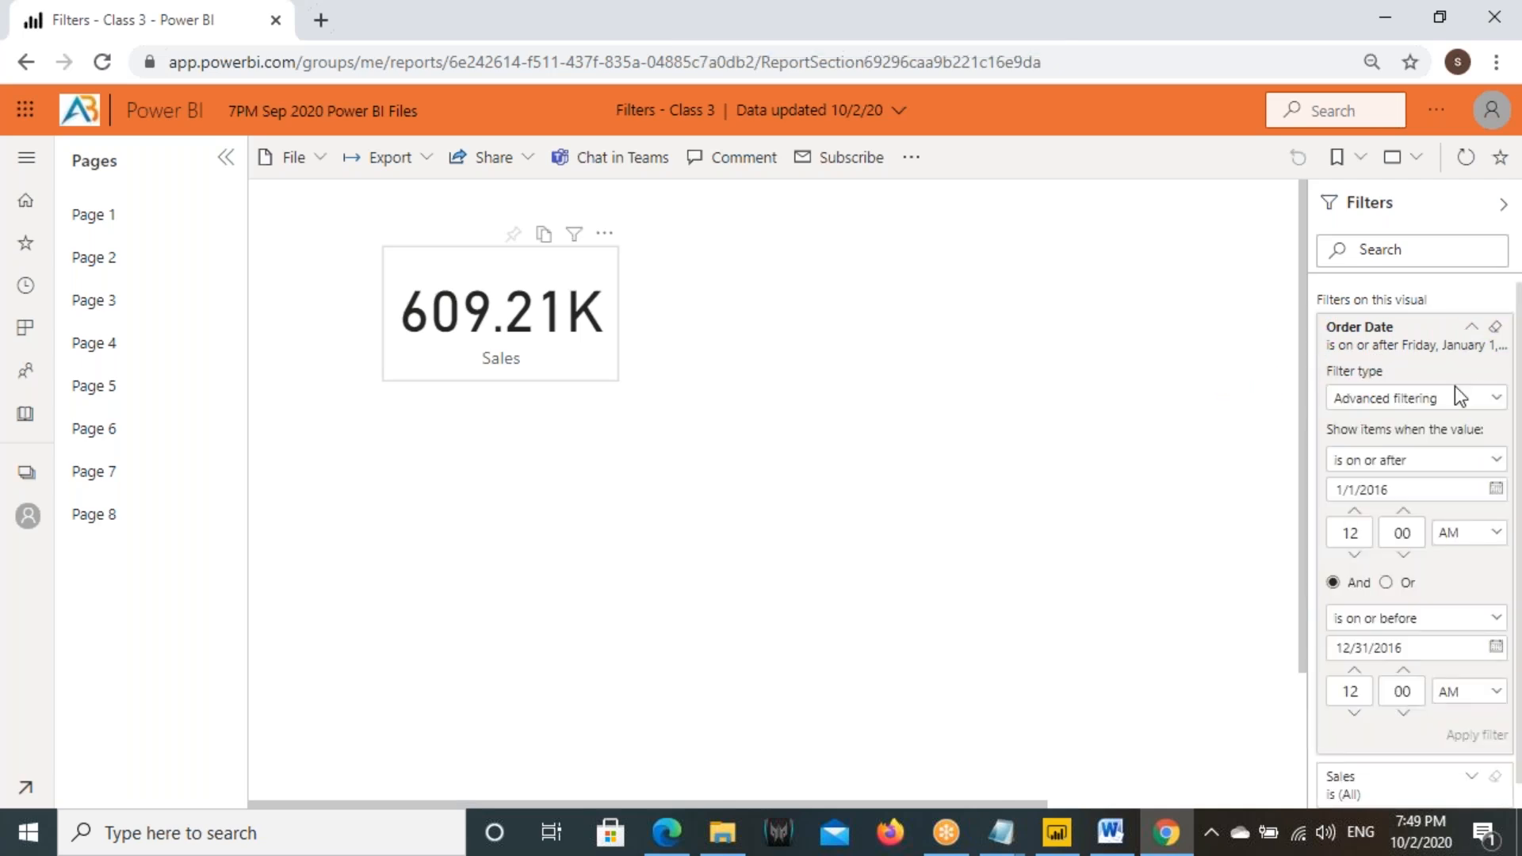
click(93, 308)
mouse_move(381, 248)
mouse_down()
mouse_move(547, 357)
mouse_move(627, 382)
mouse_up()
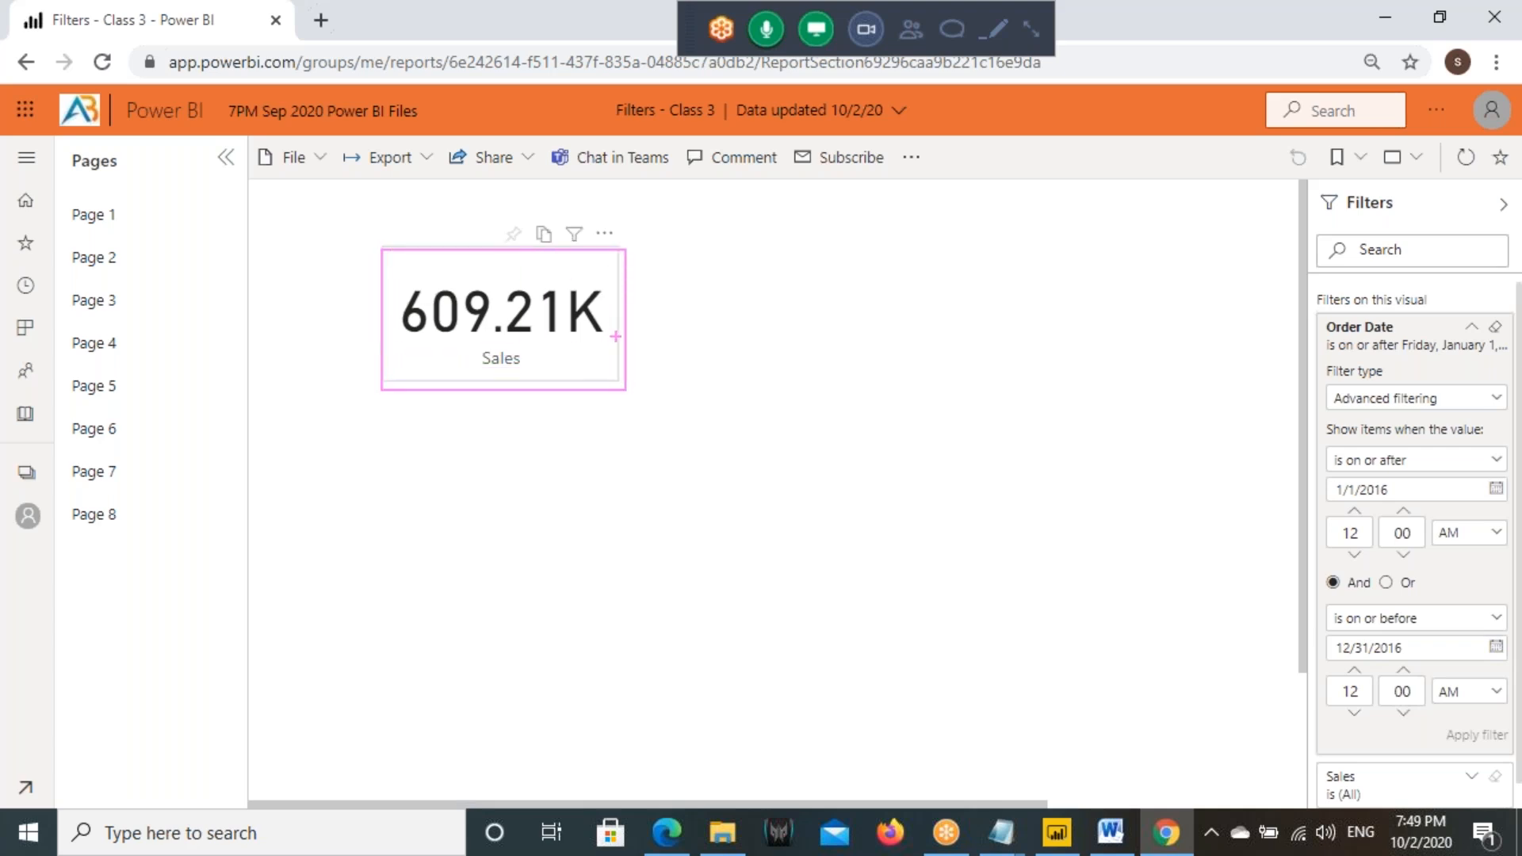
drag(619, 329, 872, 329)
drag(814, 289, 791, 388)
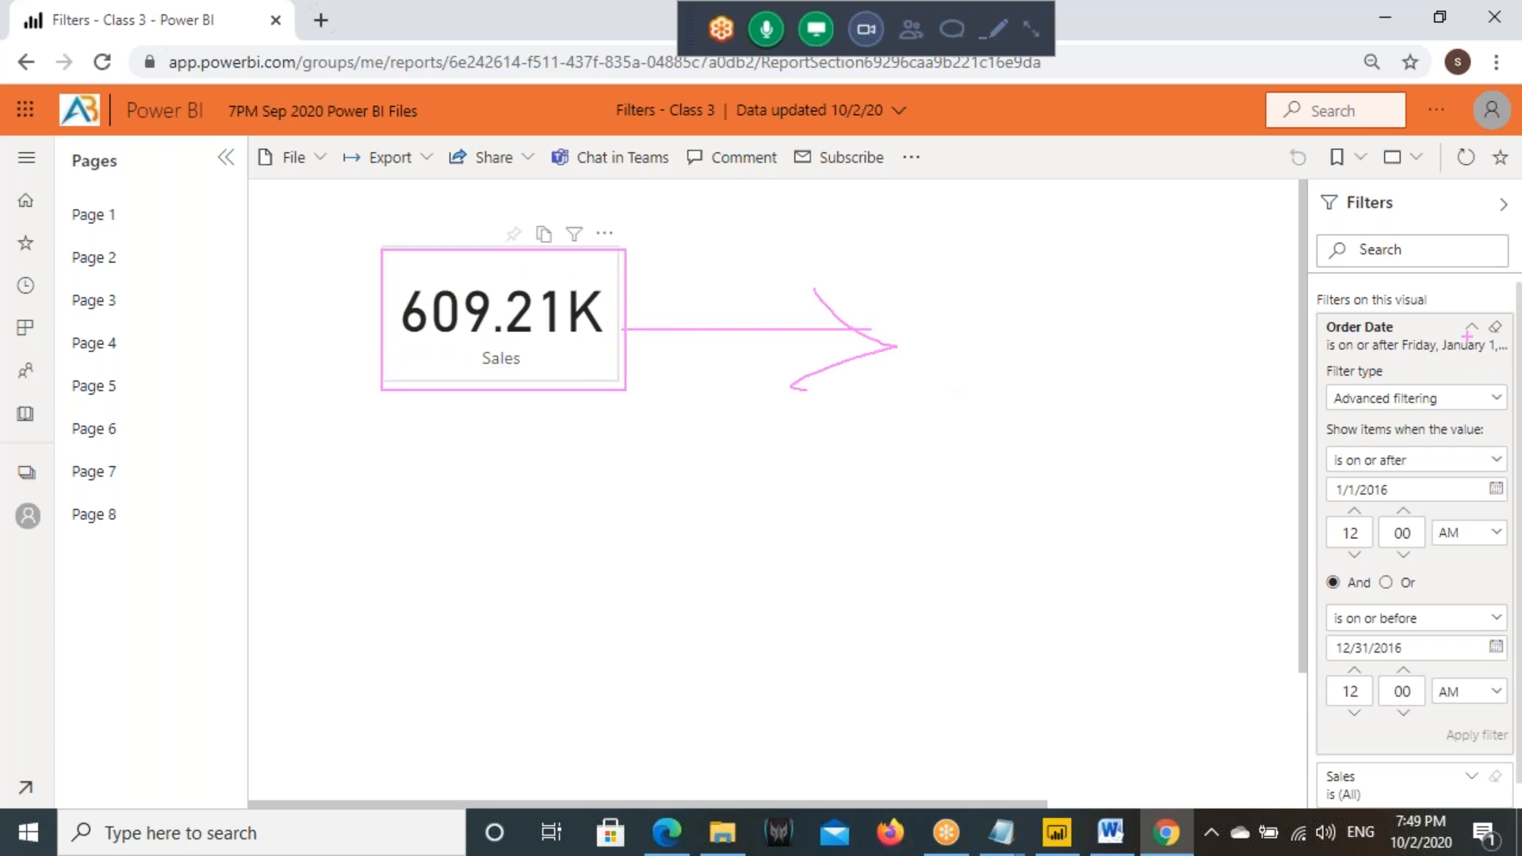
mouse_move(1506, 320)
mouse_down()
mouse_move(1297, 311)
mouse_move(1511, 327)
mouse_up()
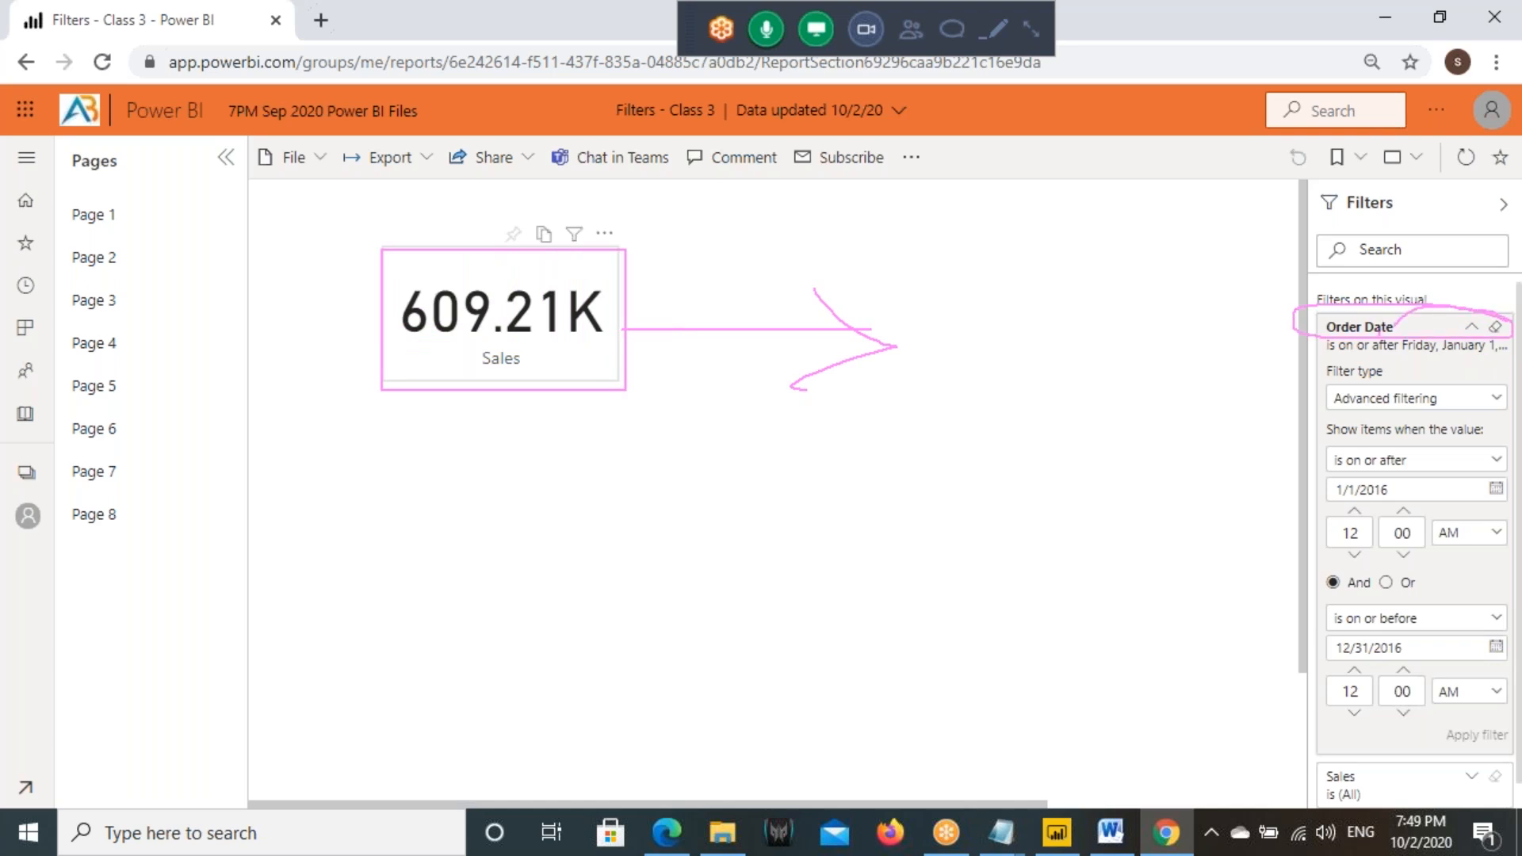
key(Escape)
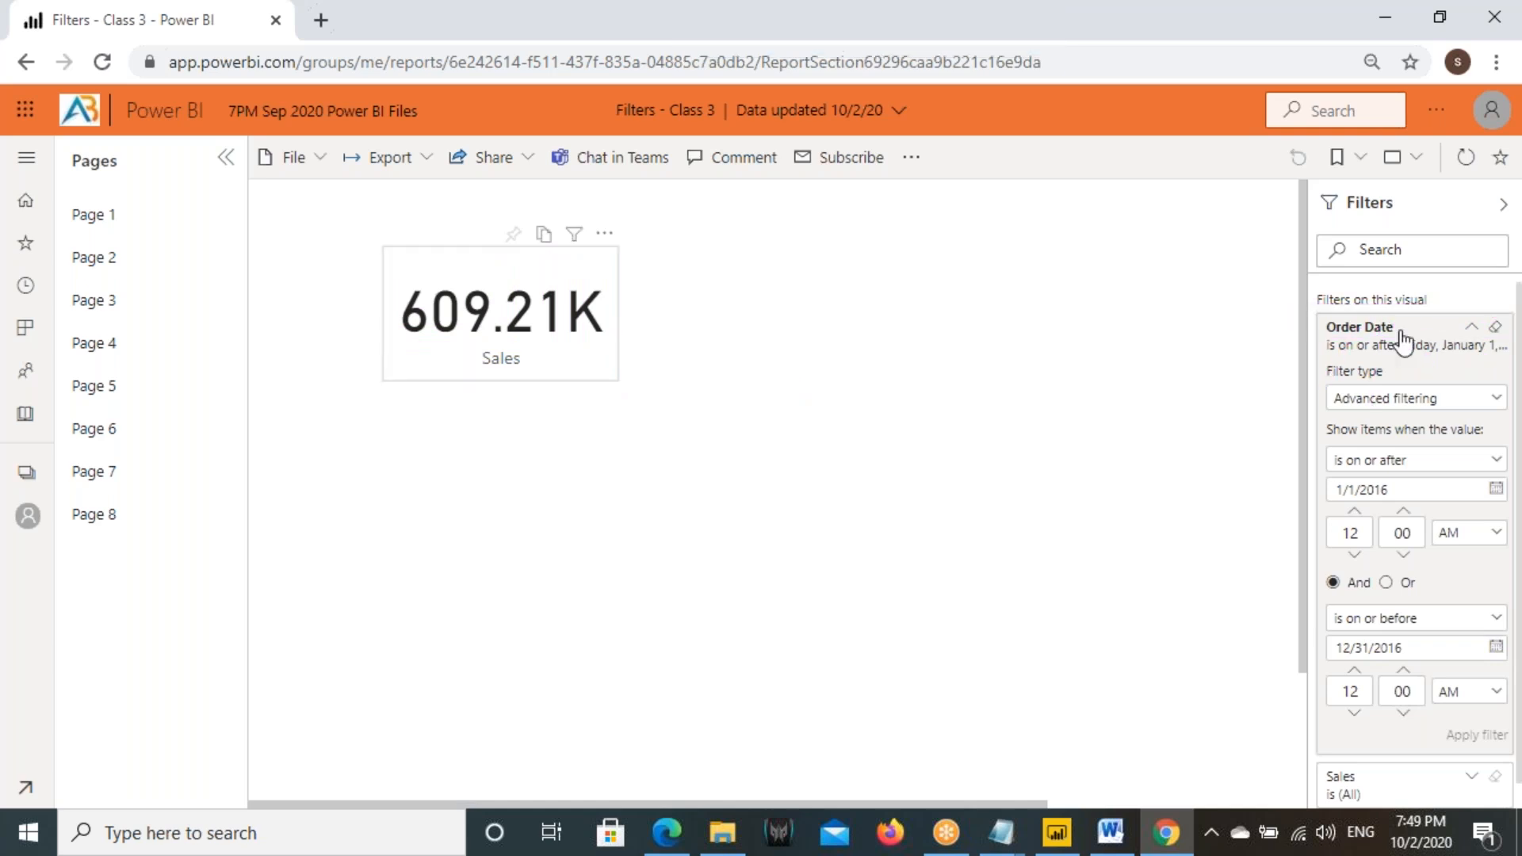
click(1471, 327)
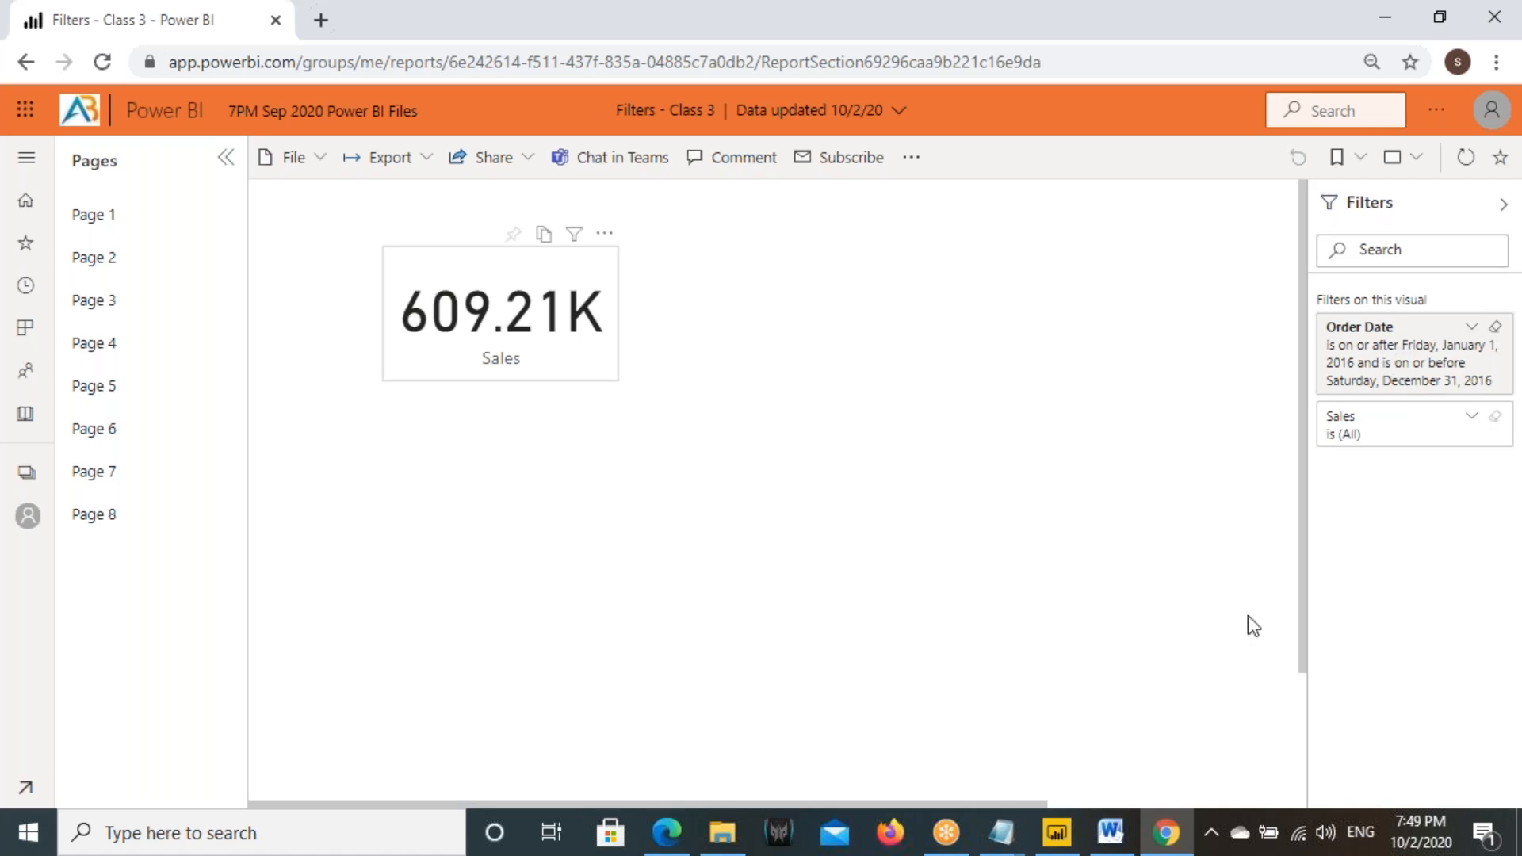
- Switch to Power BI Desktop, lock the Order Date filter of the Sales card on Page 3, and start publishing the report
click(1057, 833)
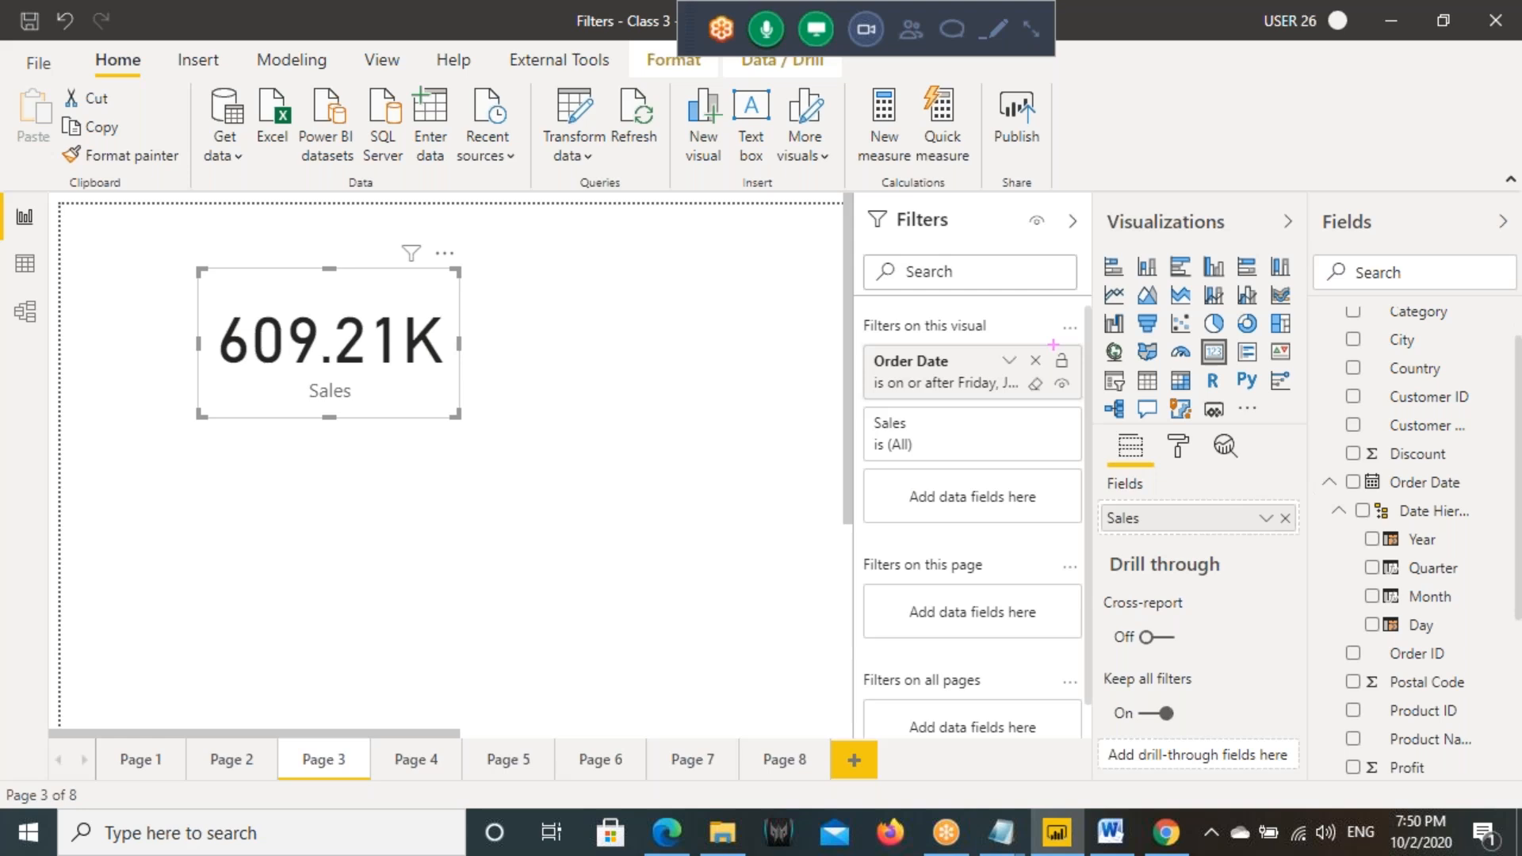
drag(1053, 344, 1096, 391)
key(Escape)
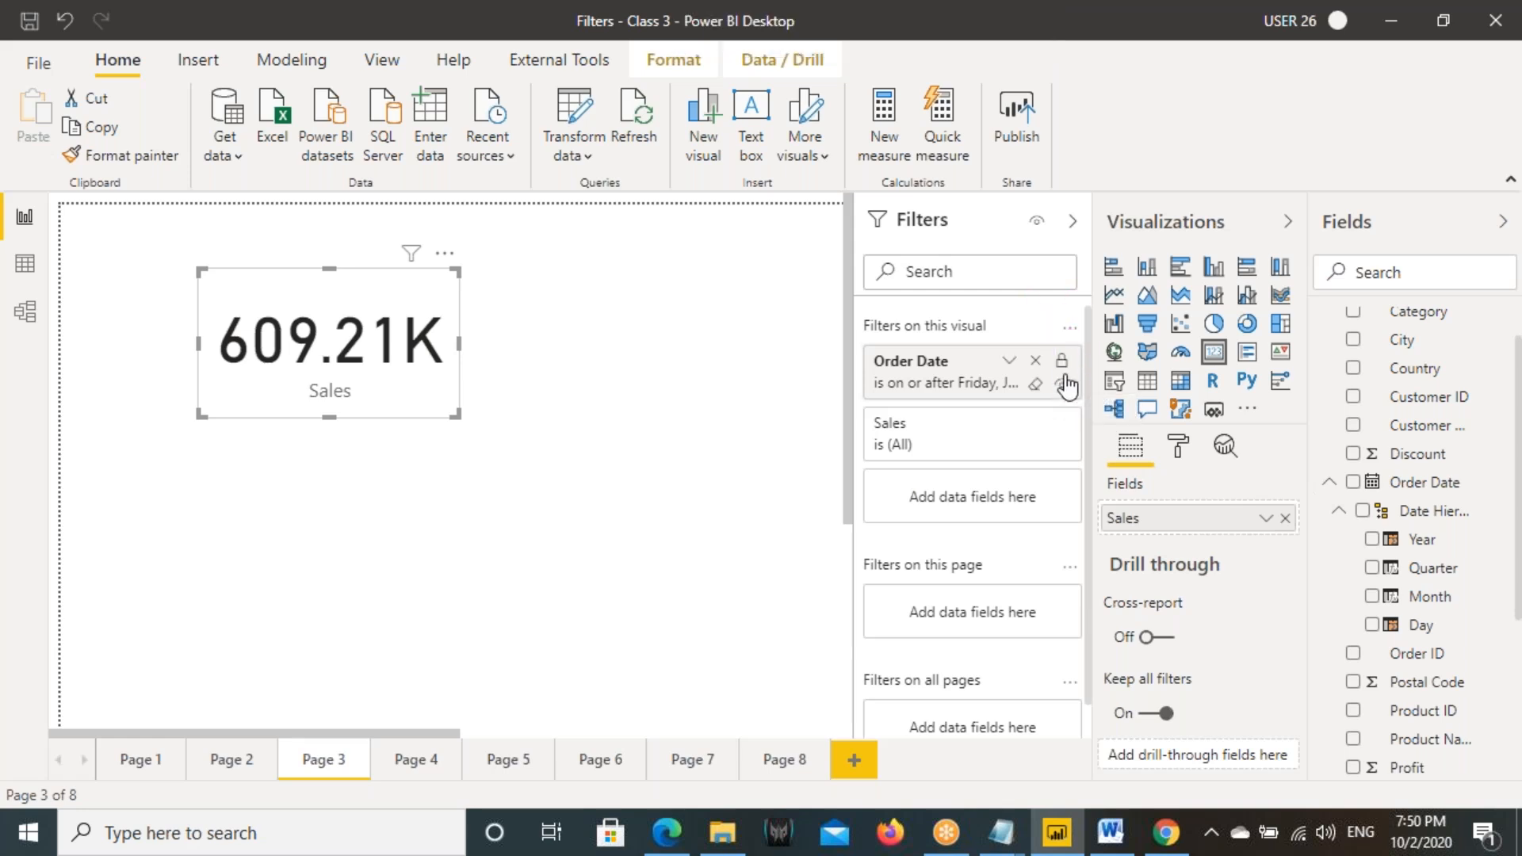
click(1063, 363)
click(1009, 124)
- Switch to Chrome and apply 12/2/2015 as the start date of the Sales card's Order Date filter
click(1165, 832)
click(1472, 326)
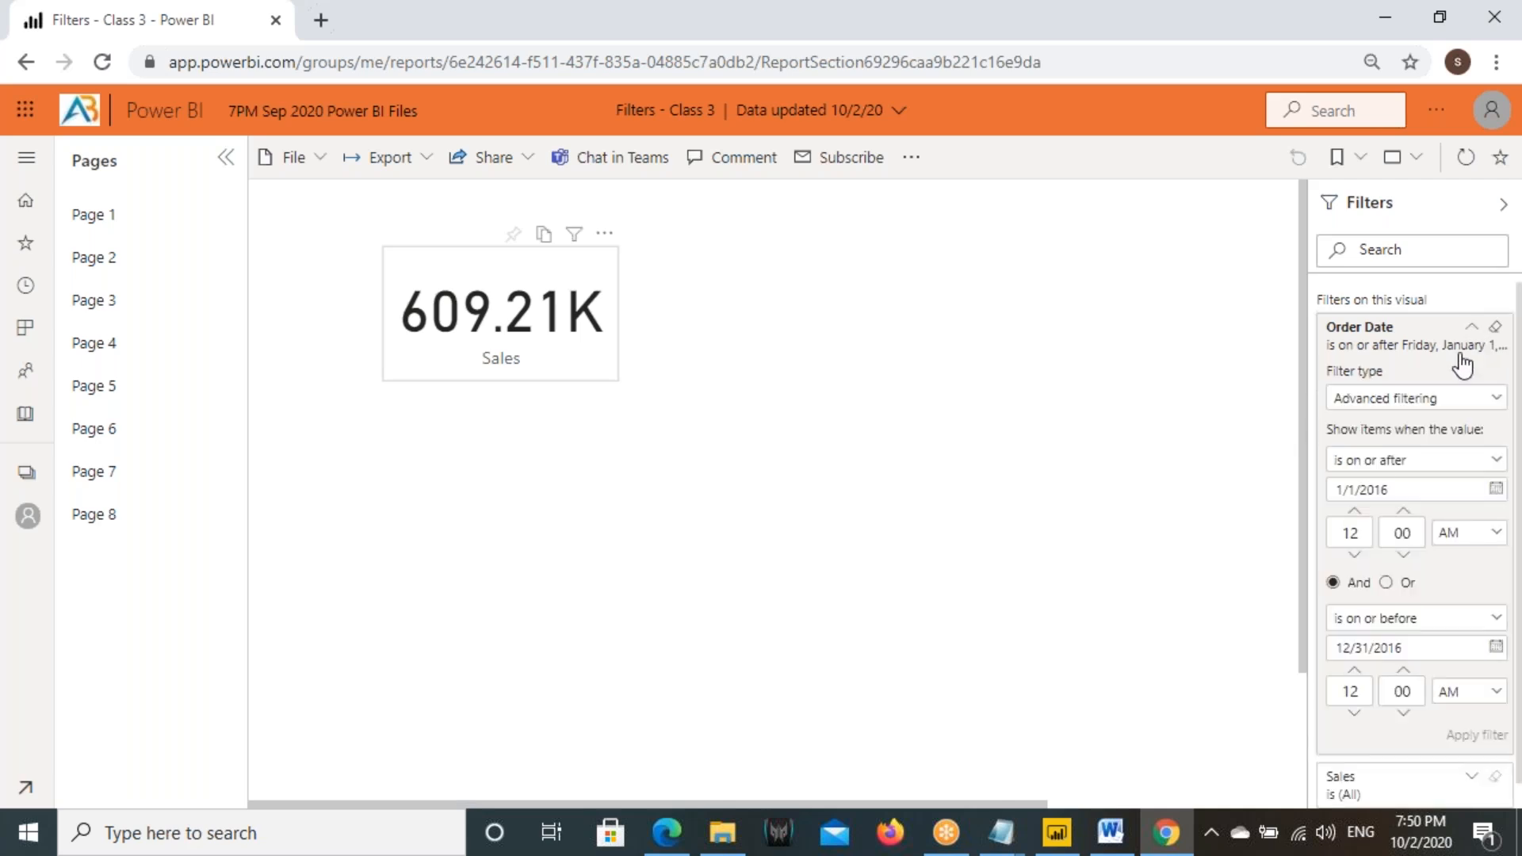
click(1494, 490)
click(1270, 399)
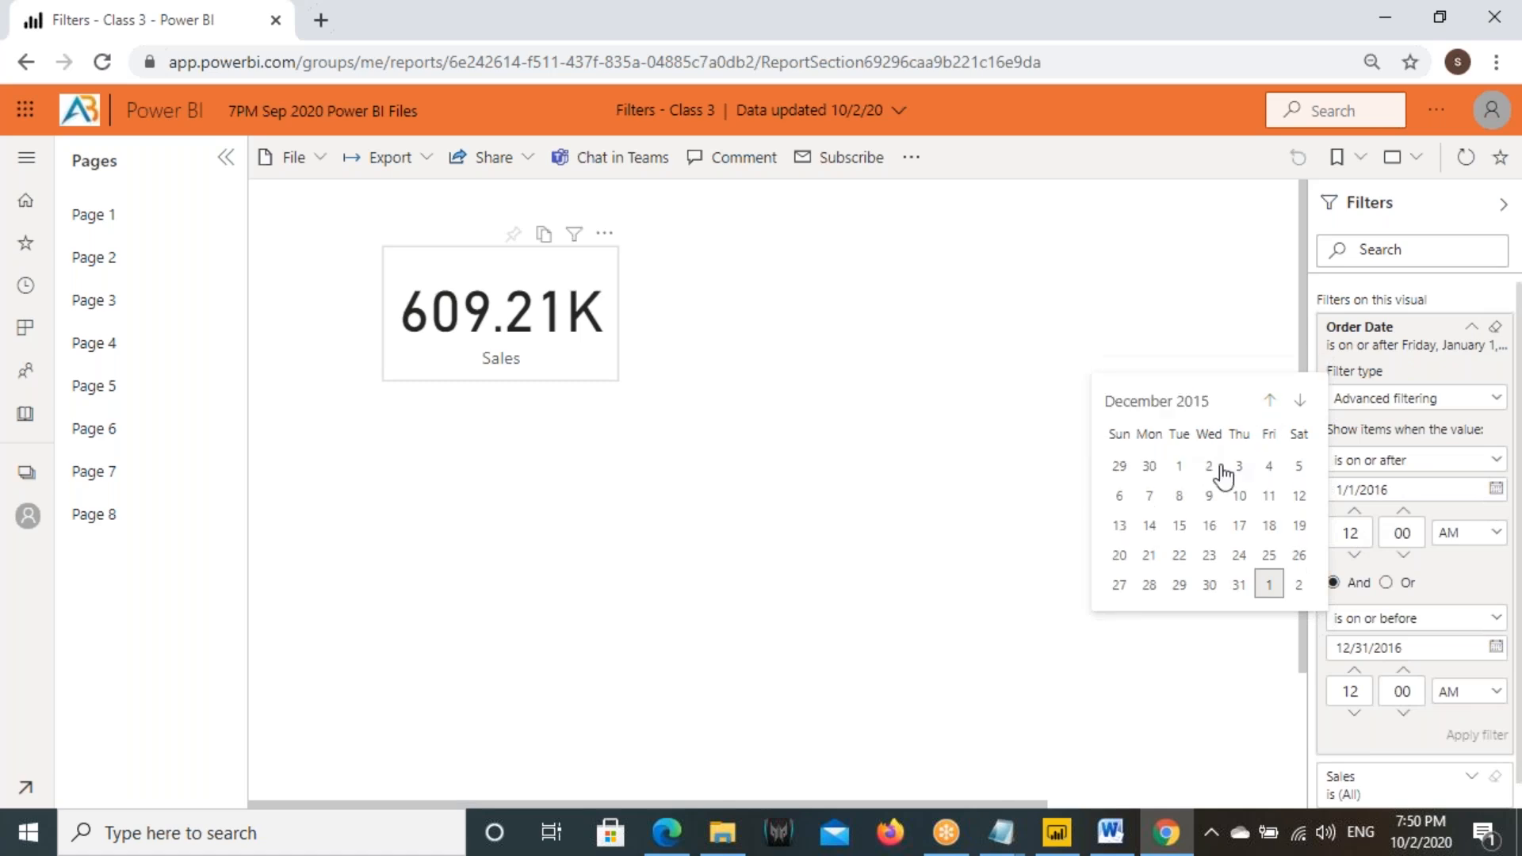
click(1209, 466)
click(1475, 735)
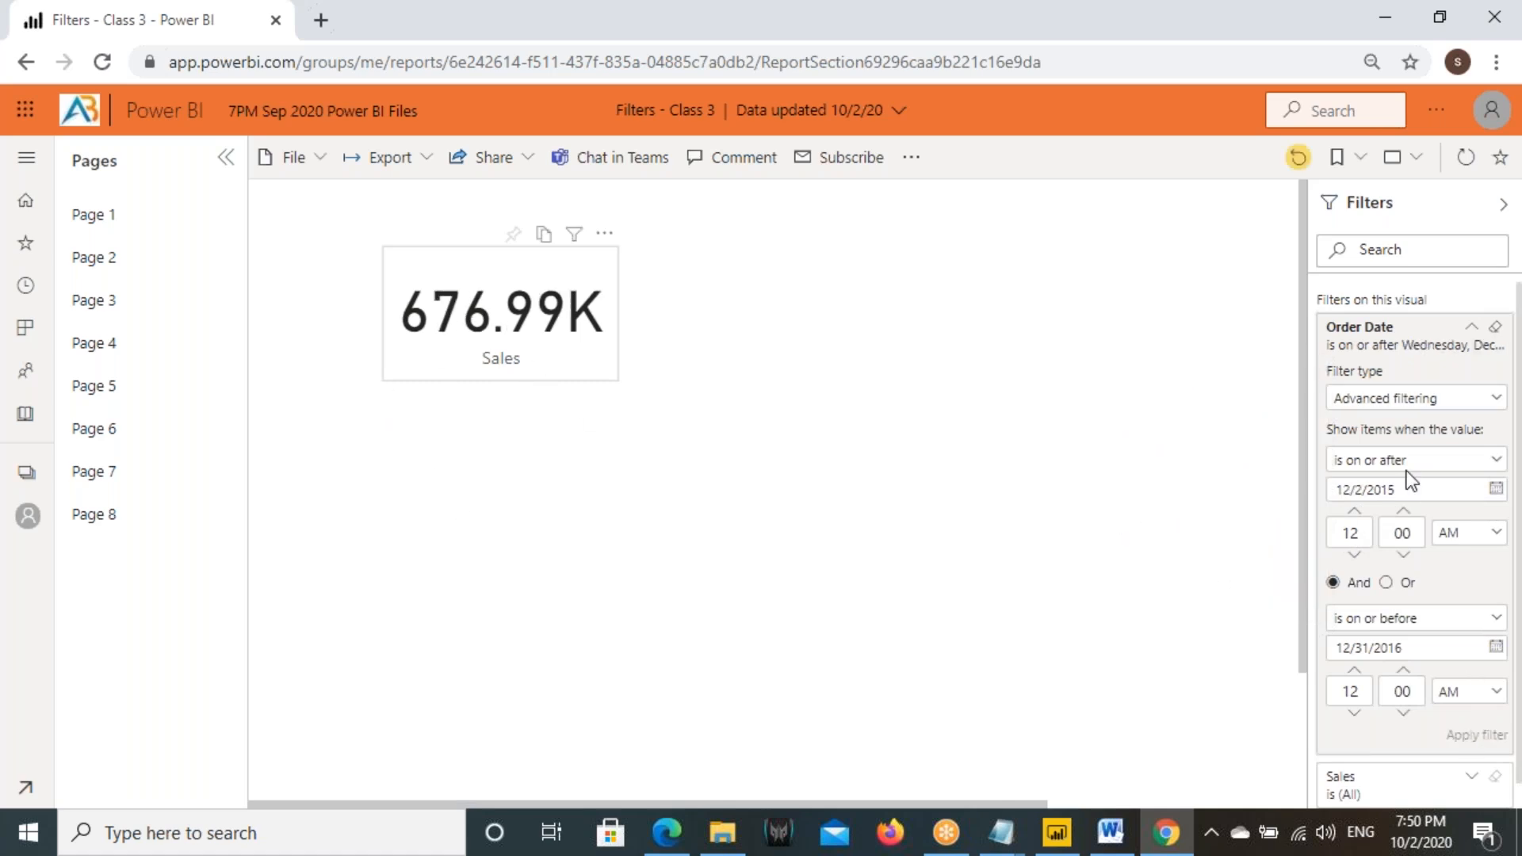
- Reset the report to its default filters and check the Sales card's Order Date filter settings
click(1297, 157)
click(883, 488)
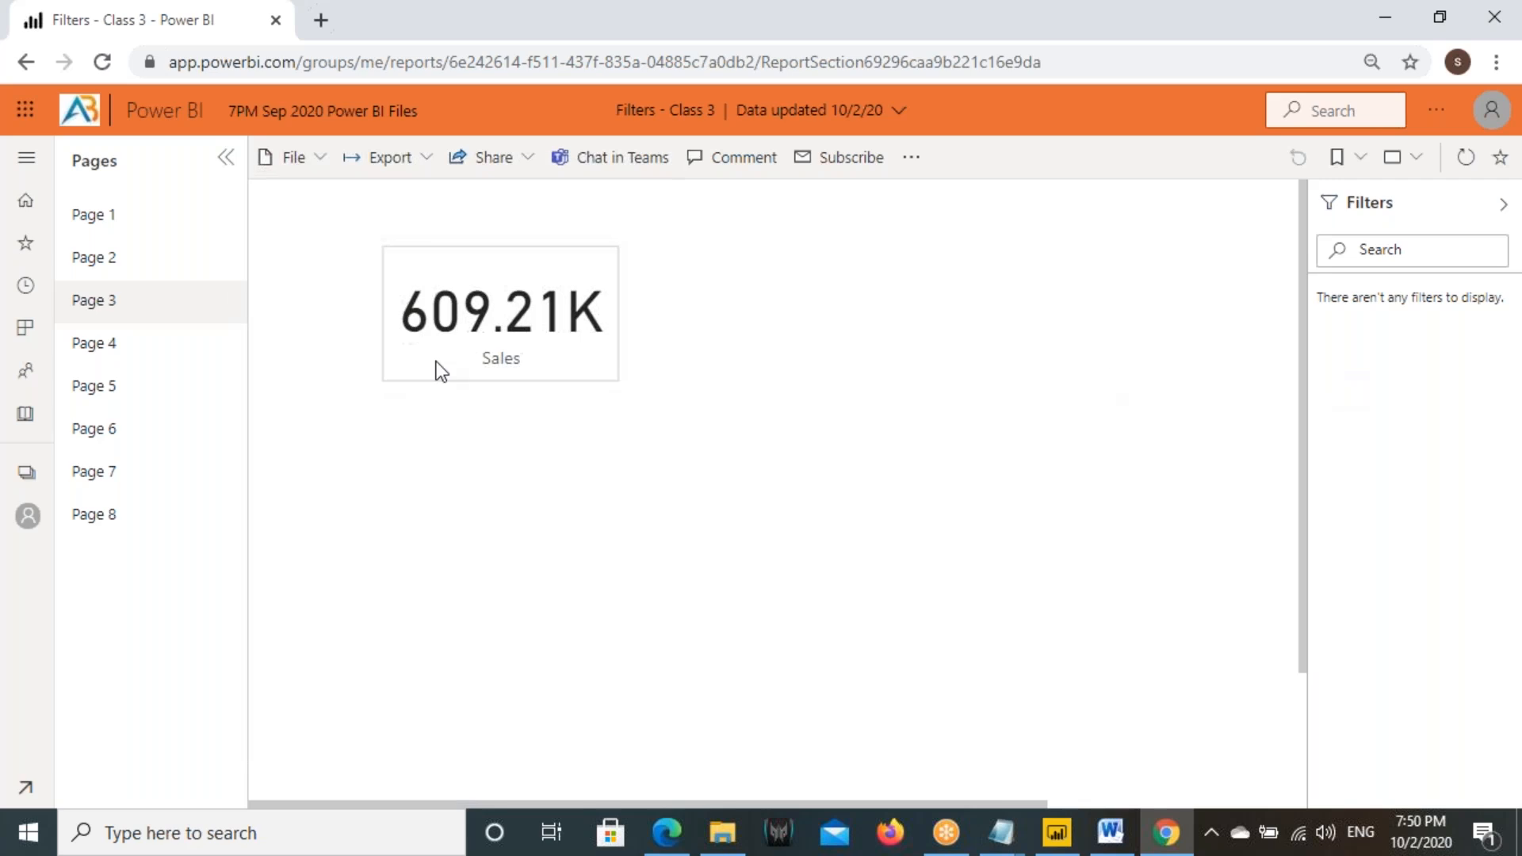
click(494, 328)
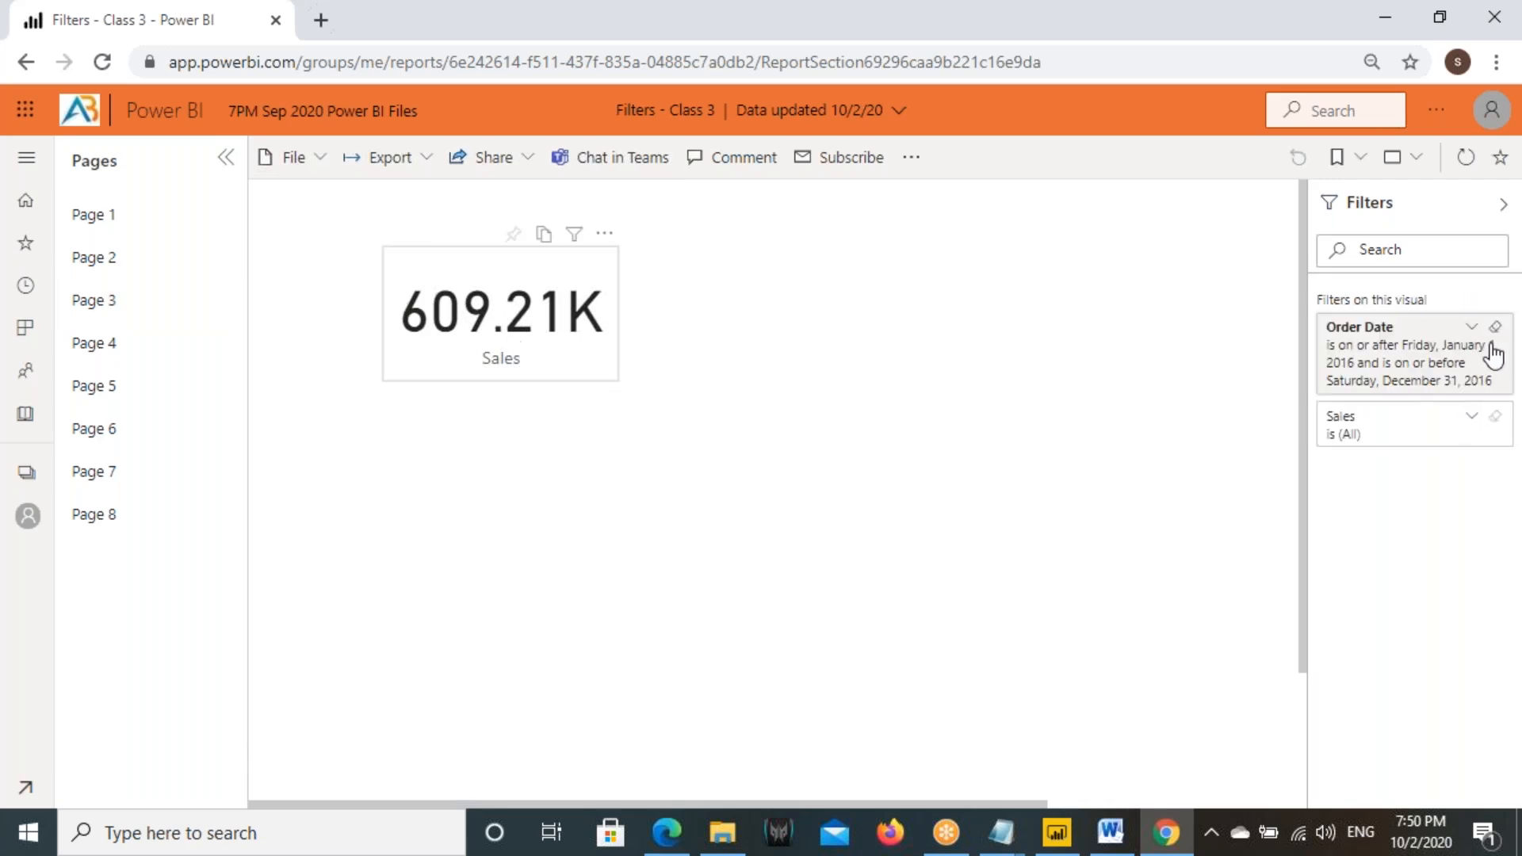
click(1471, 328)
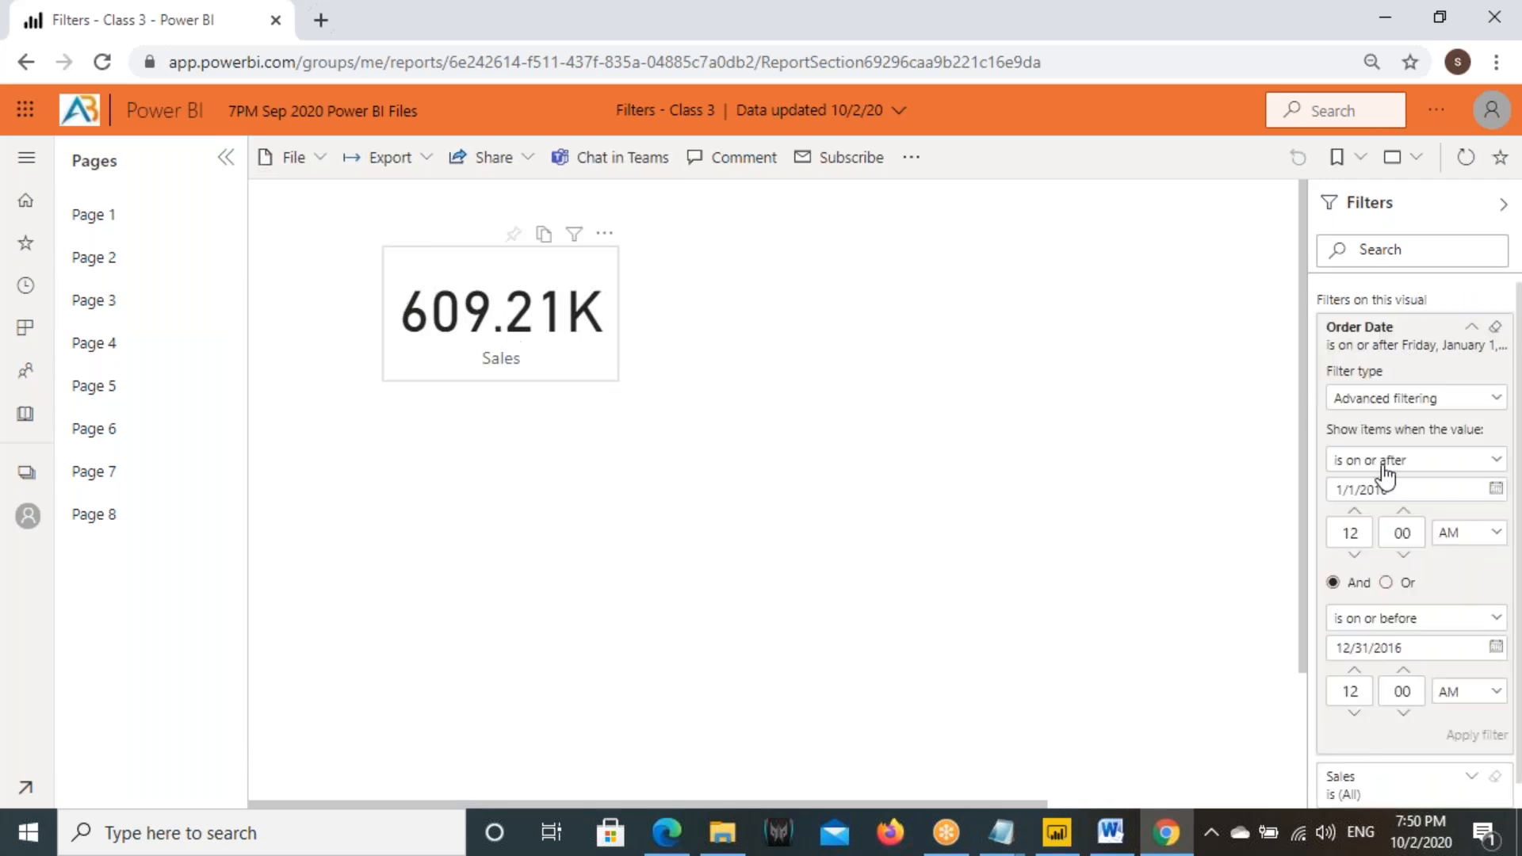
click(1471, 327)
- Switch to Power BI Desktop, save the changes, and publish the report to the 7PM Sep 2020 Power BI Files workspace, replacing the existing dataset
click(1061, 841)
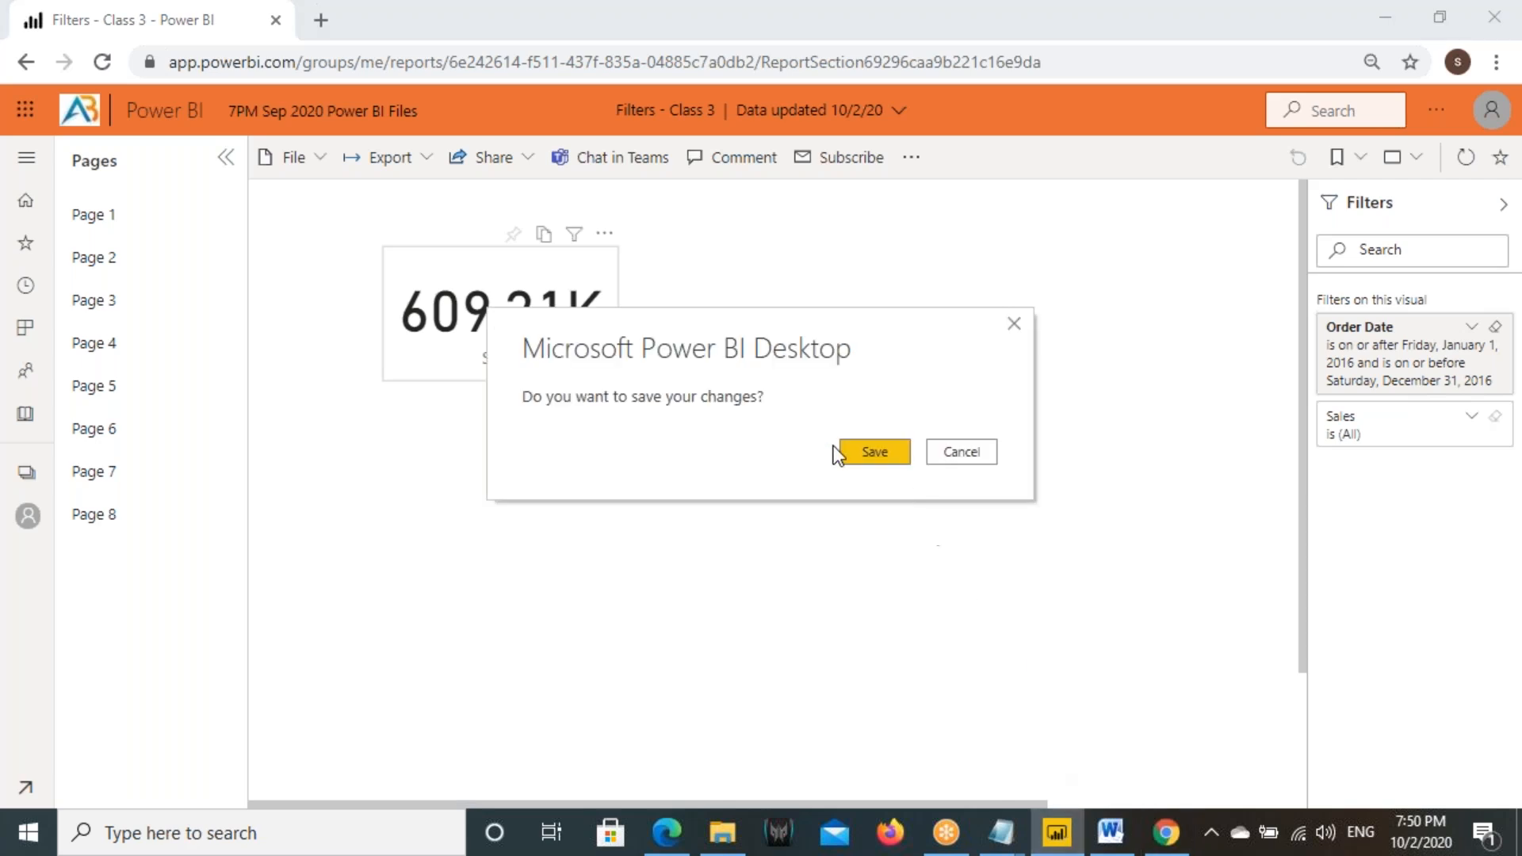
click(872, 453)
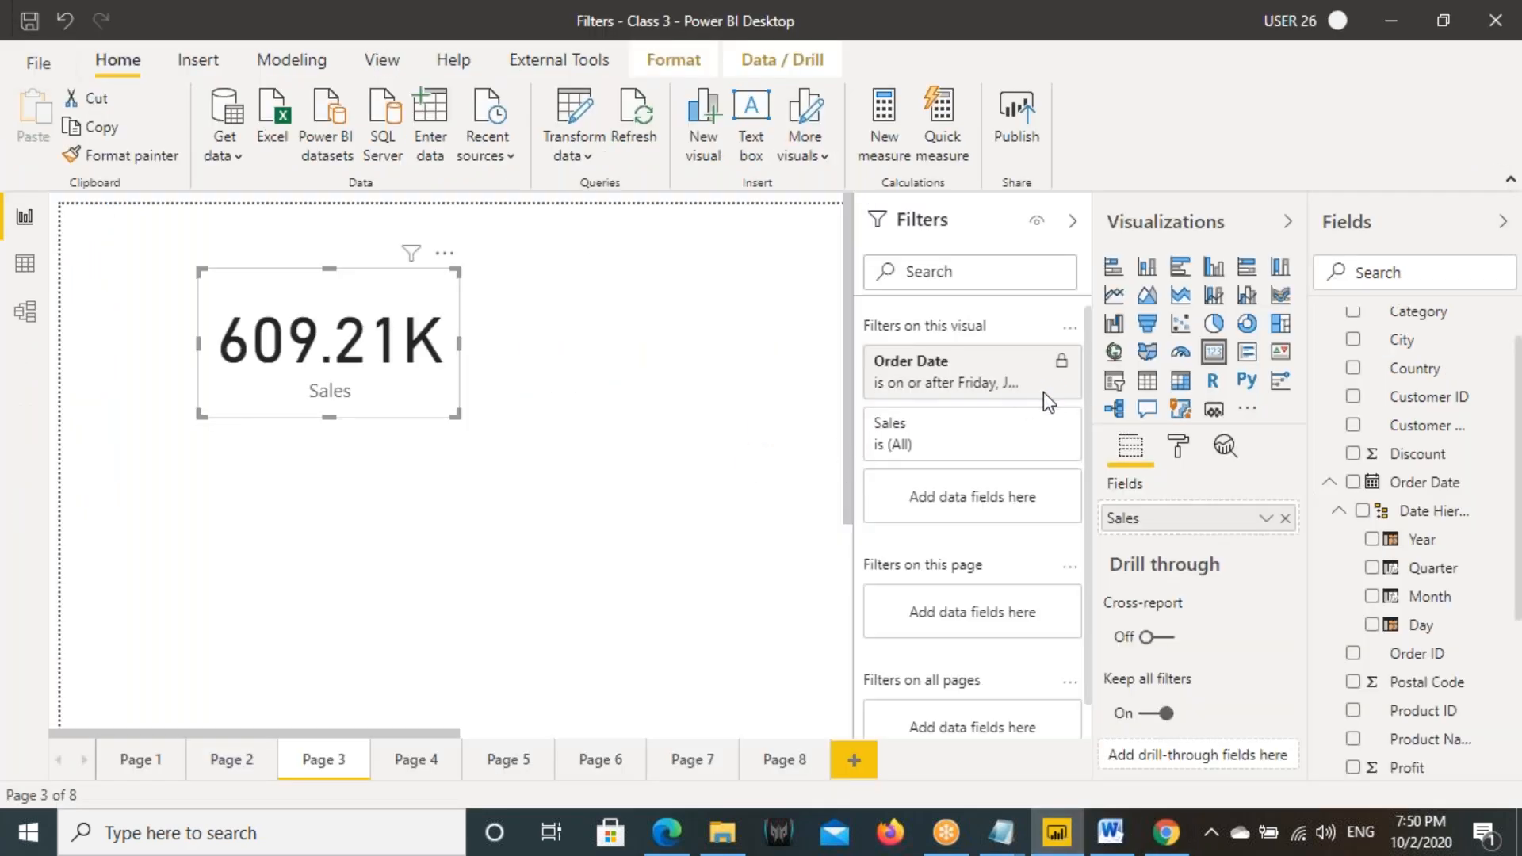
click(1040, 579)
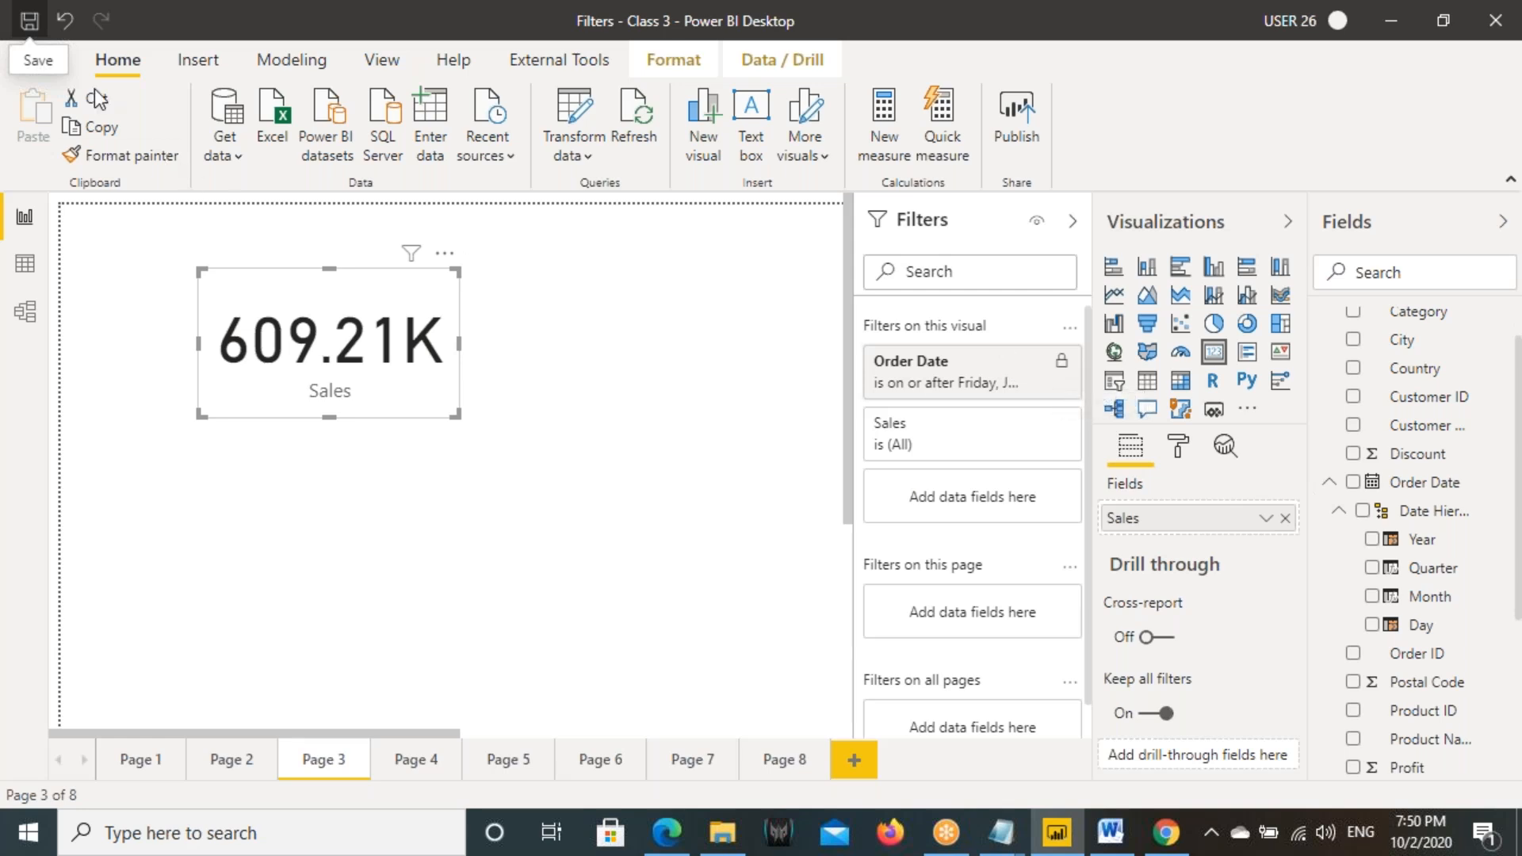
click(1016, 119)
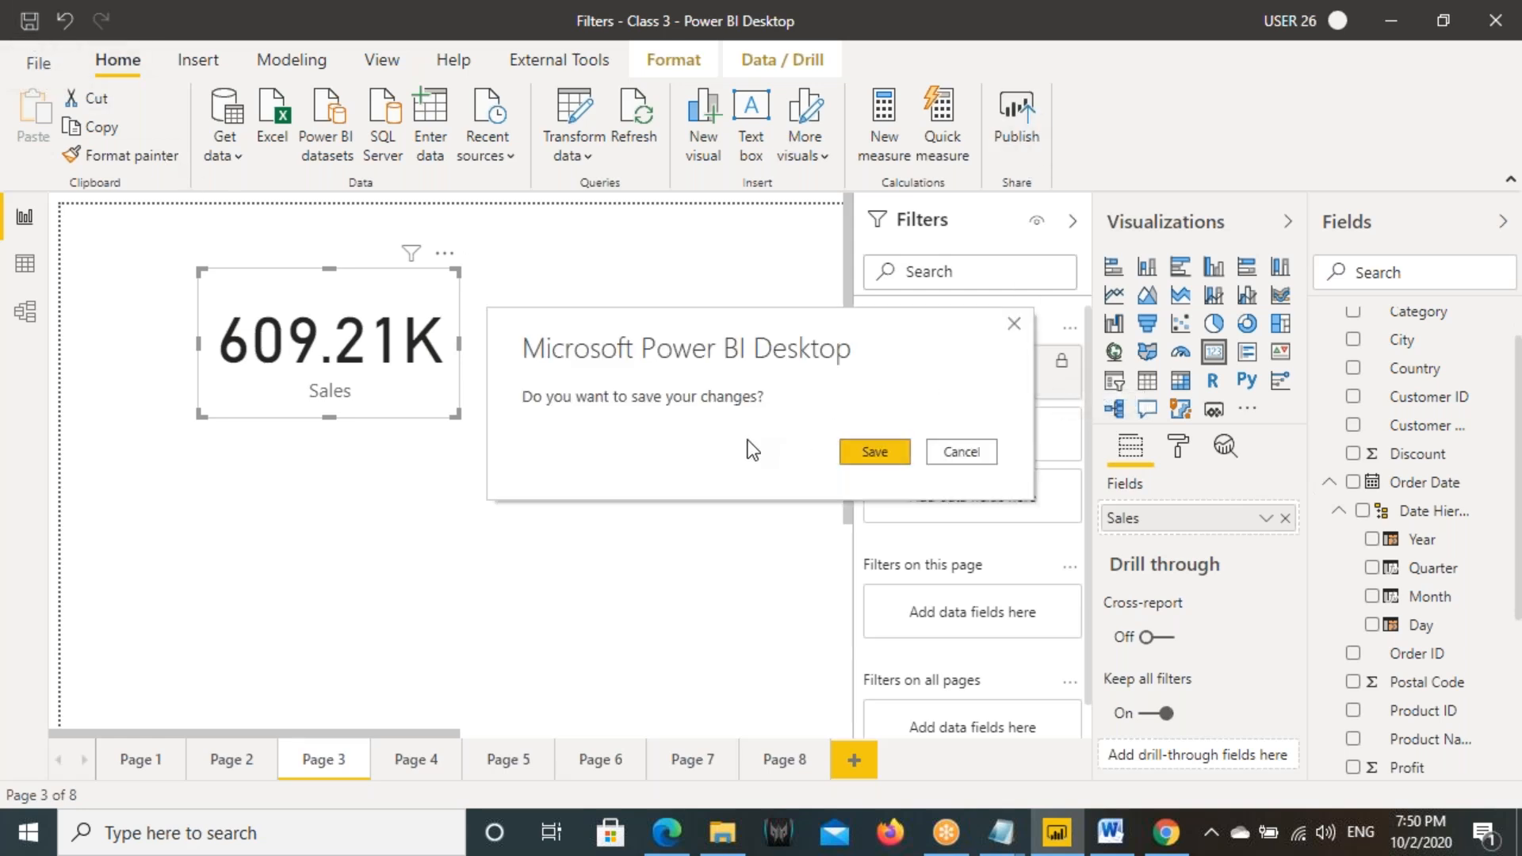
click(873, 449)
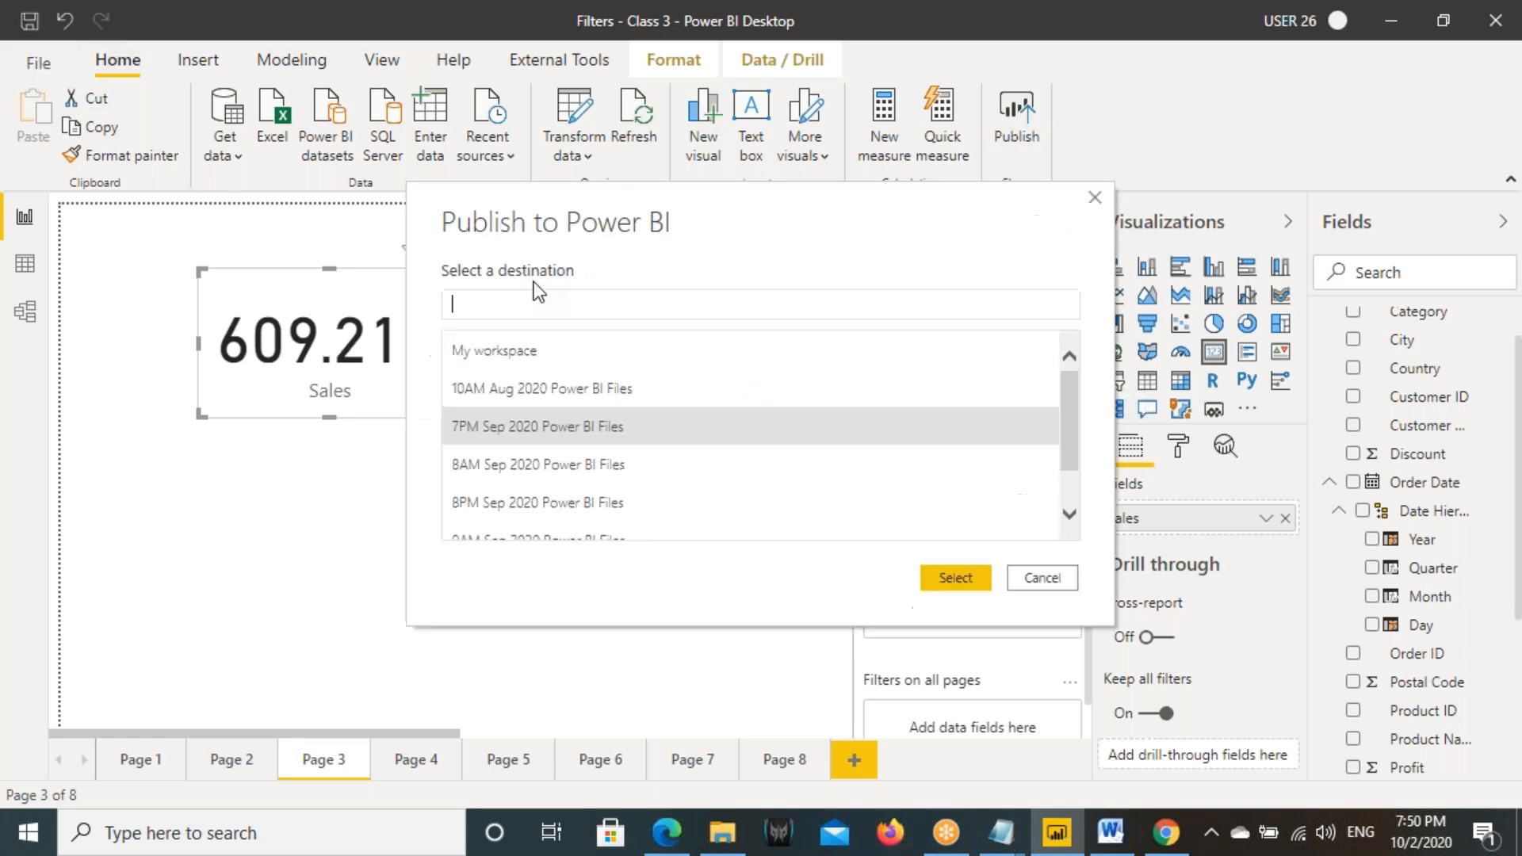
click(489, 428)
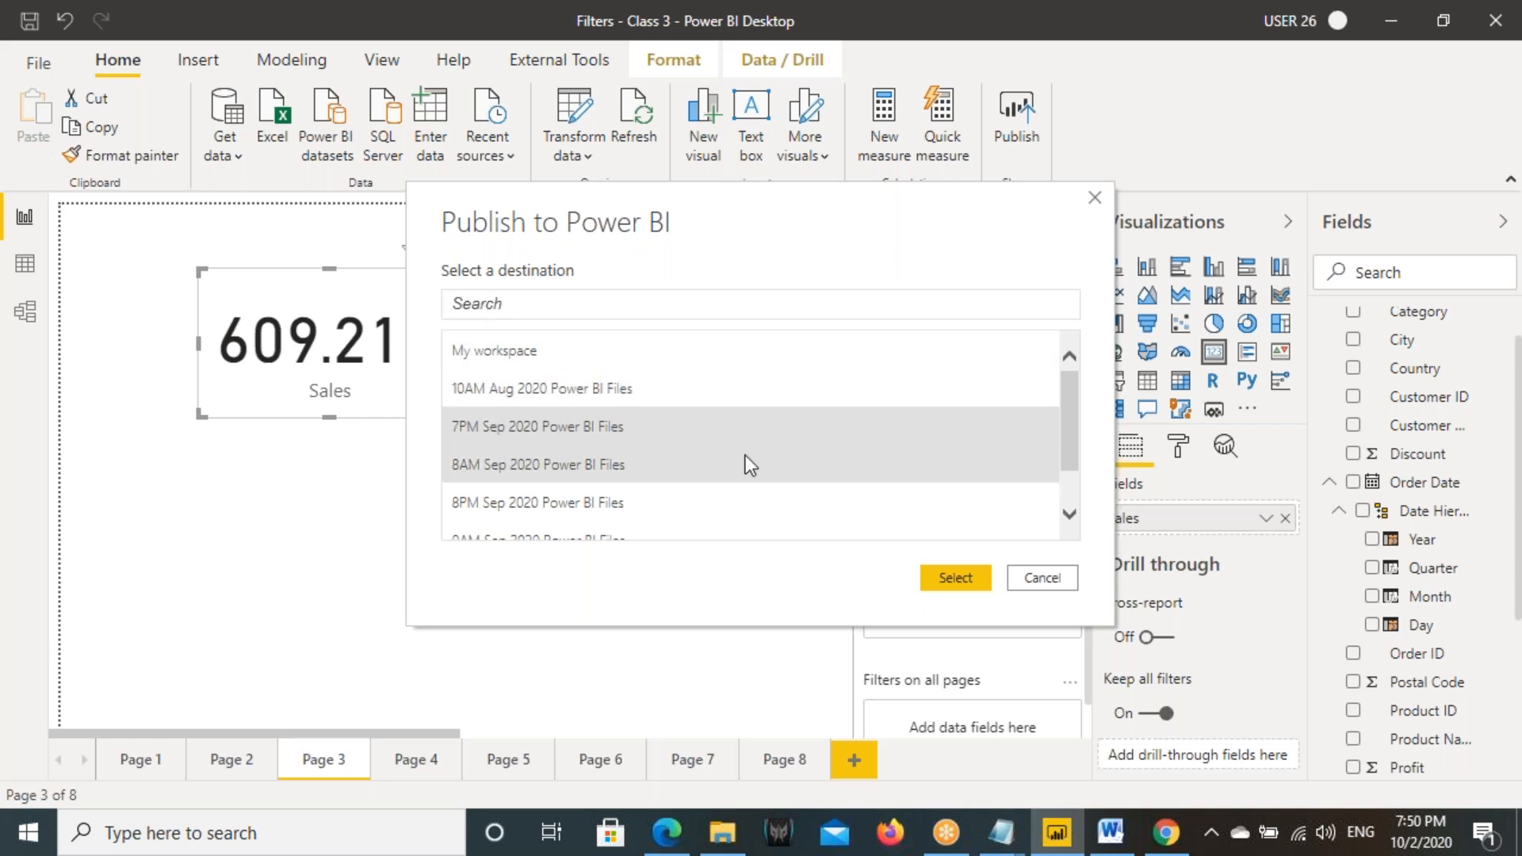
click(940, 578)
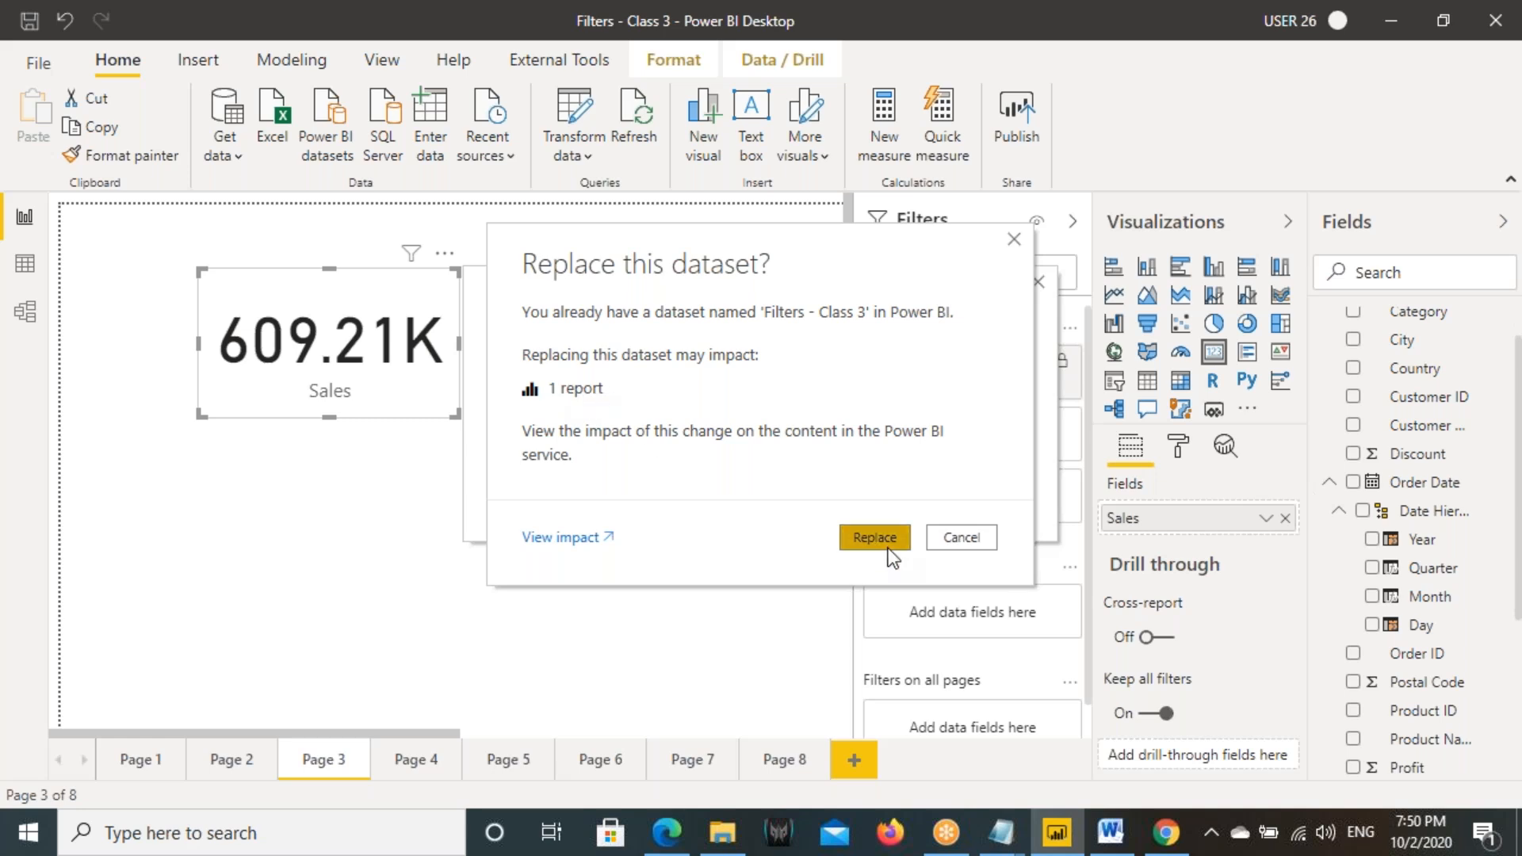
click(875, 538)
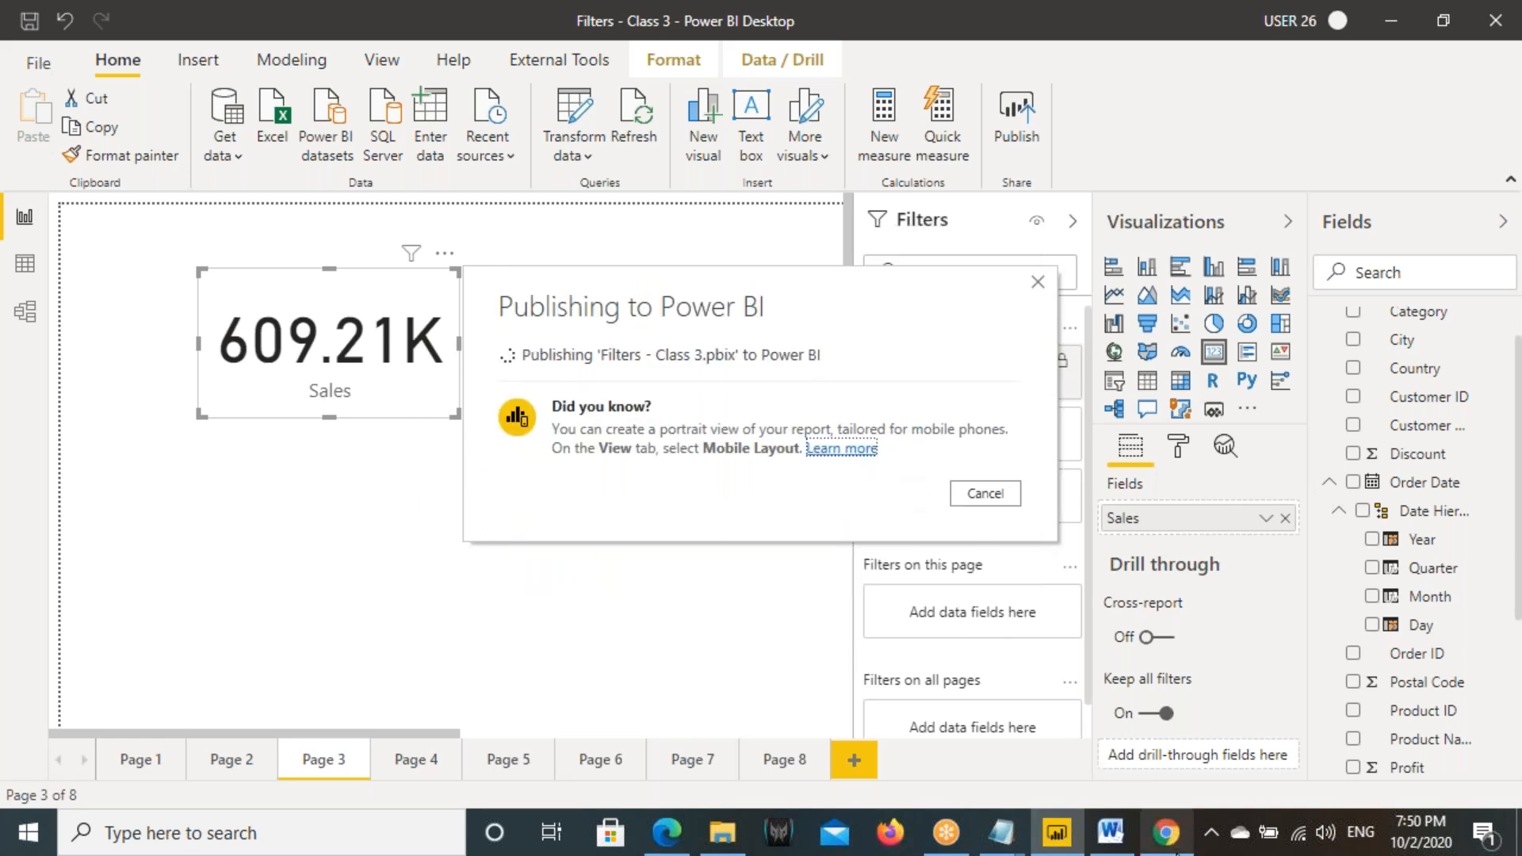
- Switch to Chrome, reload the published report, and check the Order Date filter of the Sales card
click(1166, 834)
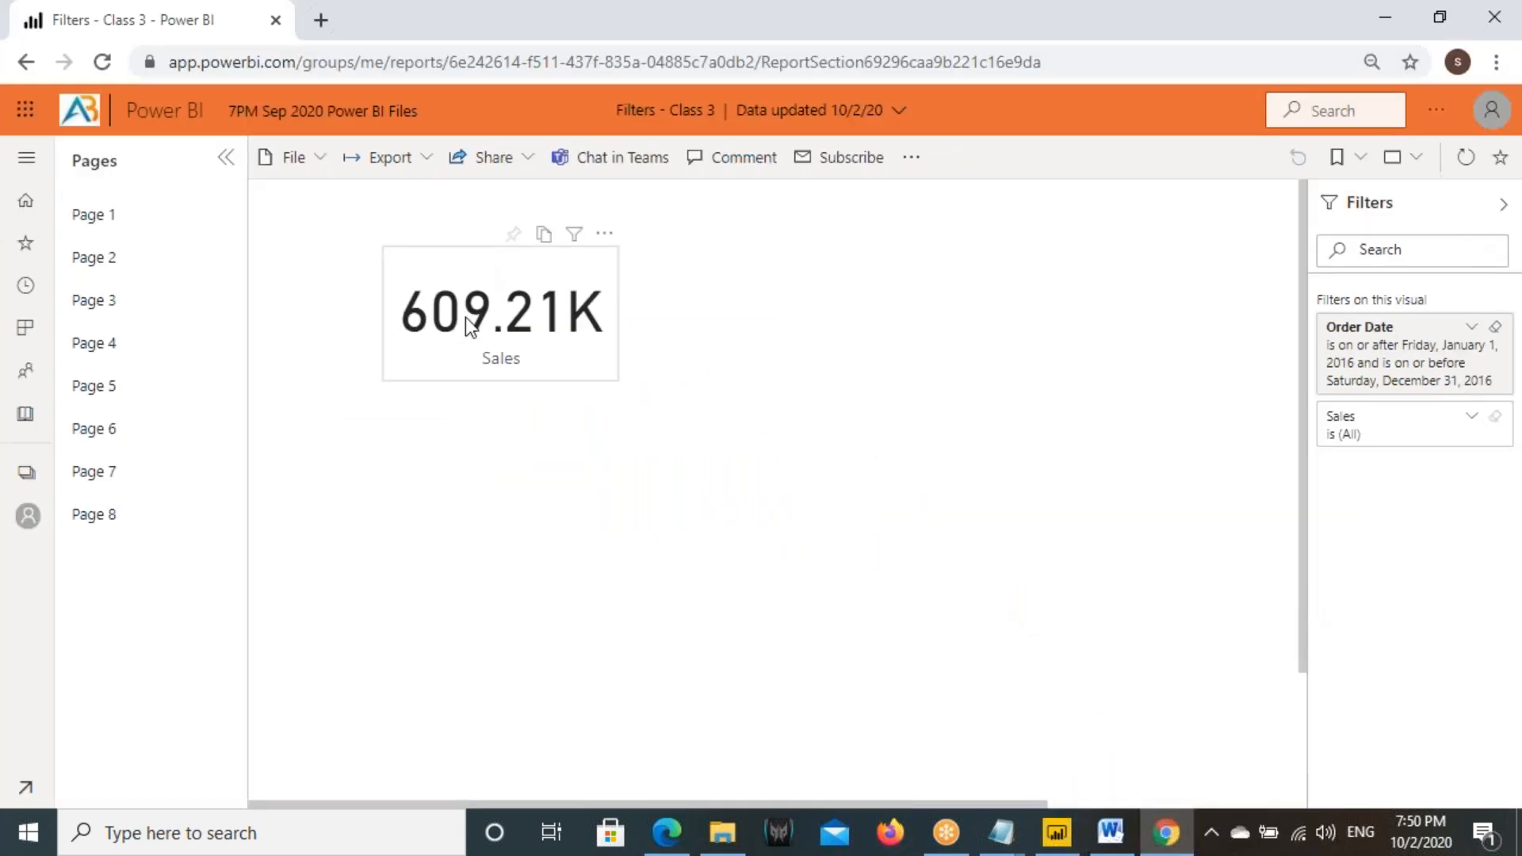
click(103, 62)
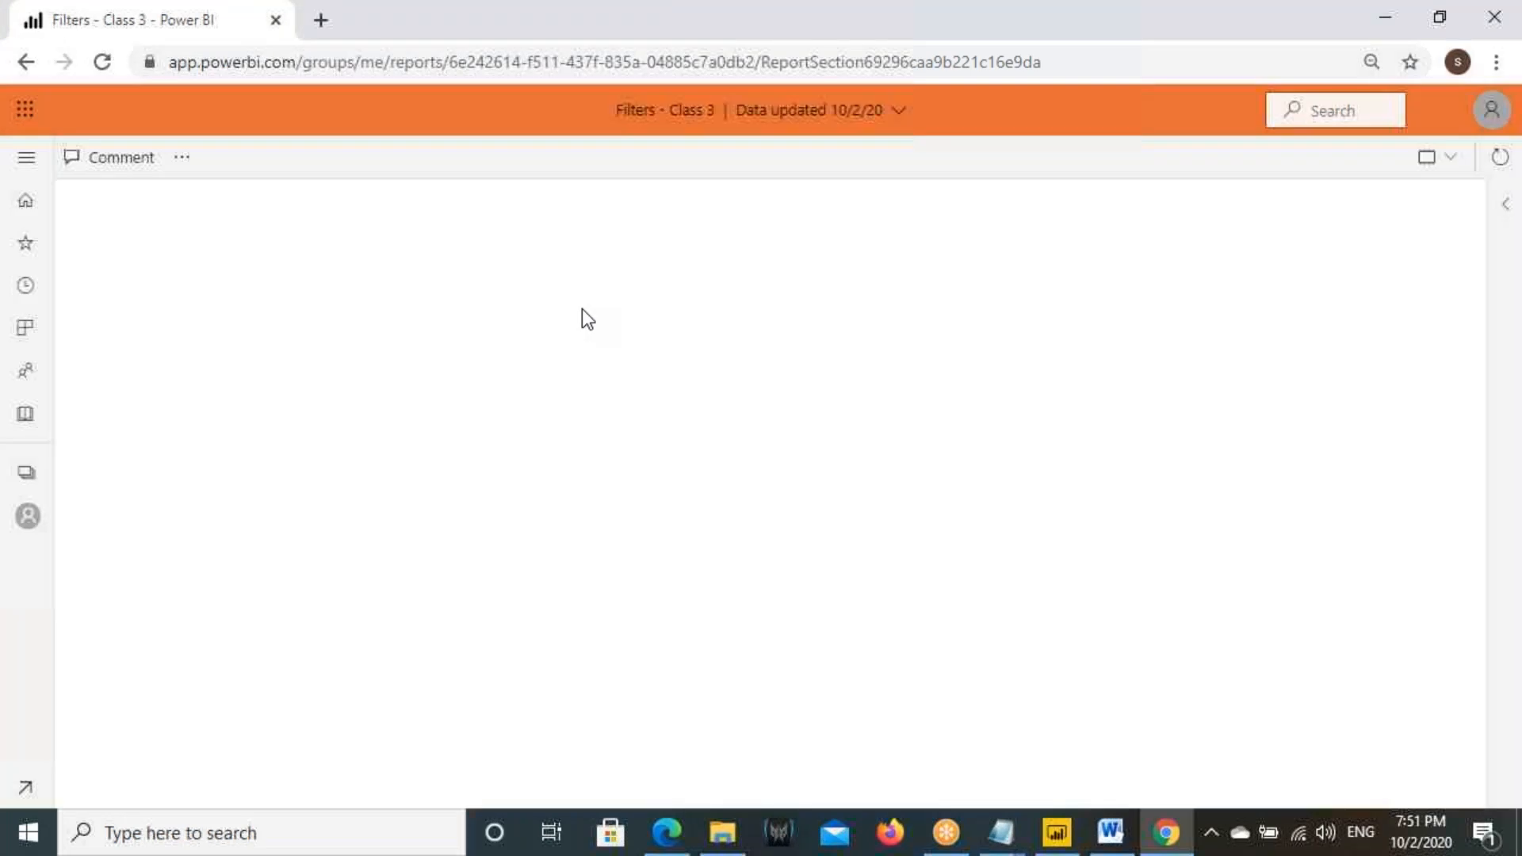
click(499, 328)
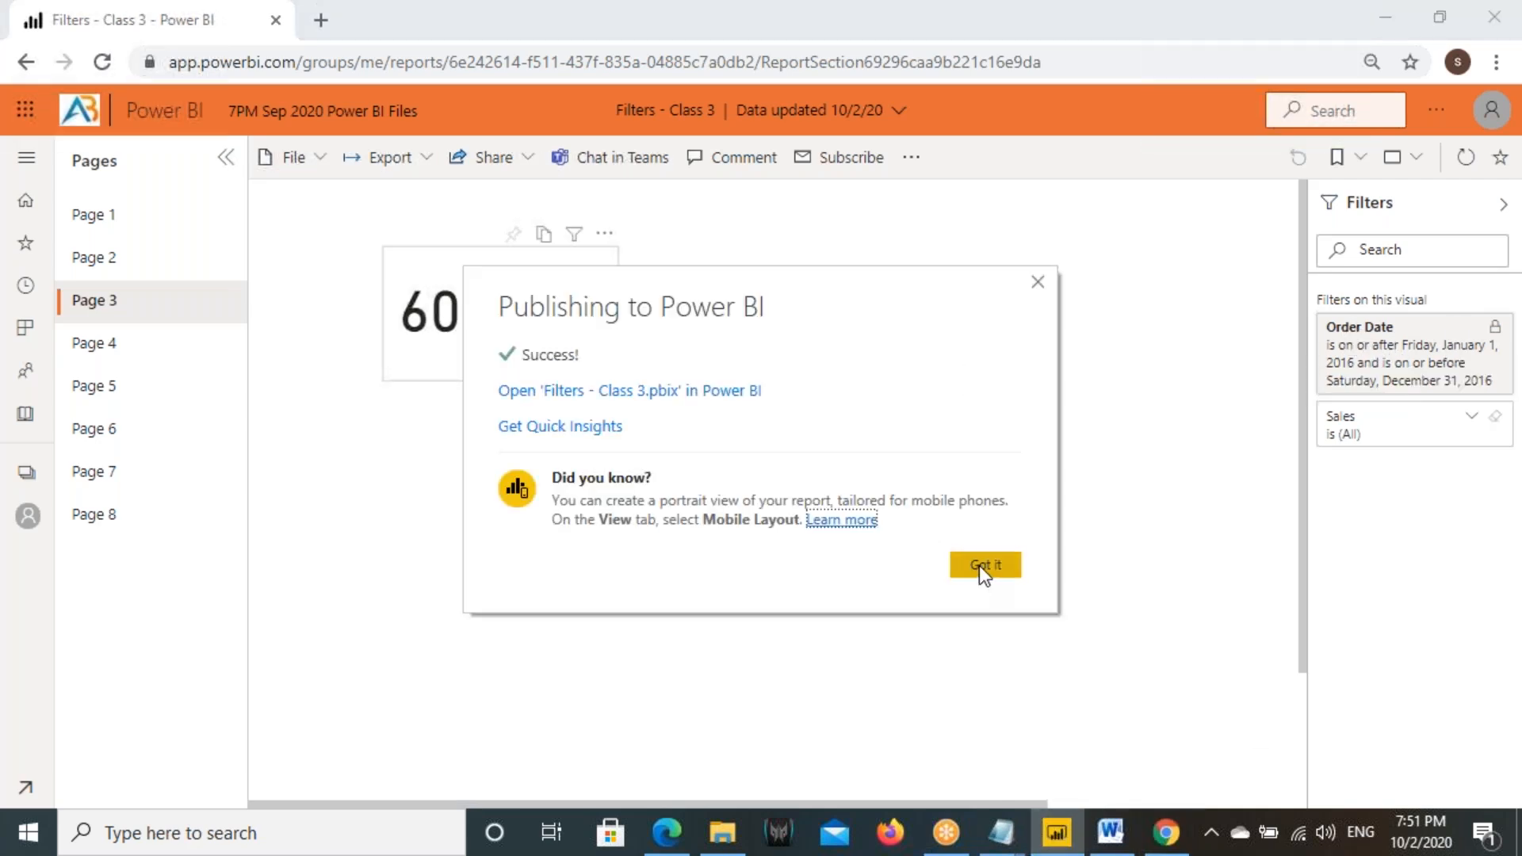
- Close the publishing confirmation and select the Sales by Order Date line chart on Page 2 in Power BI Desktop
click(983, 564)
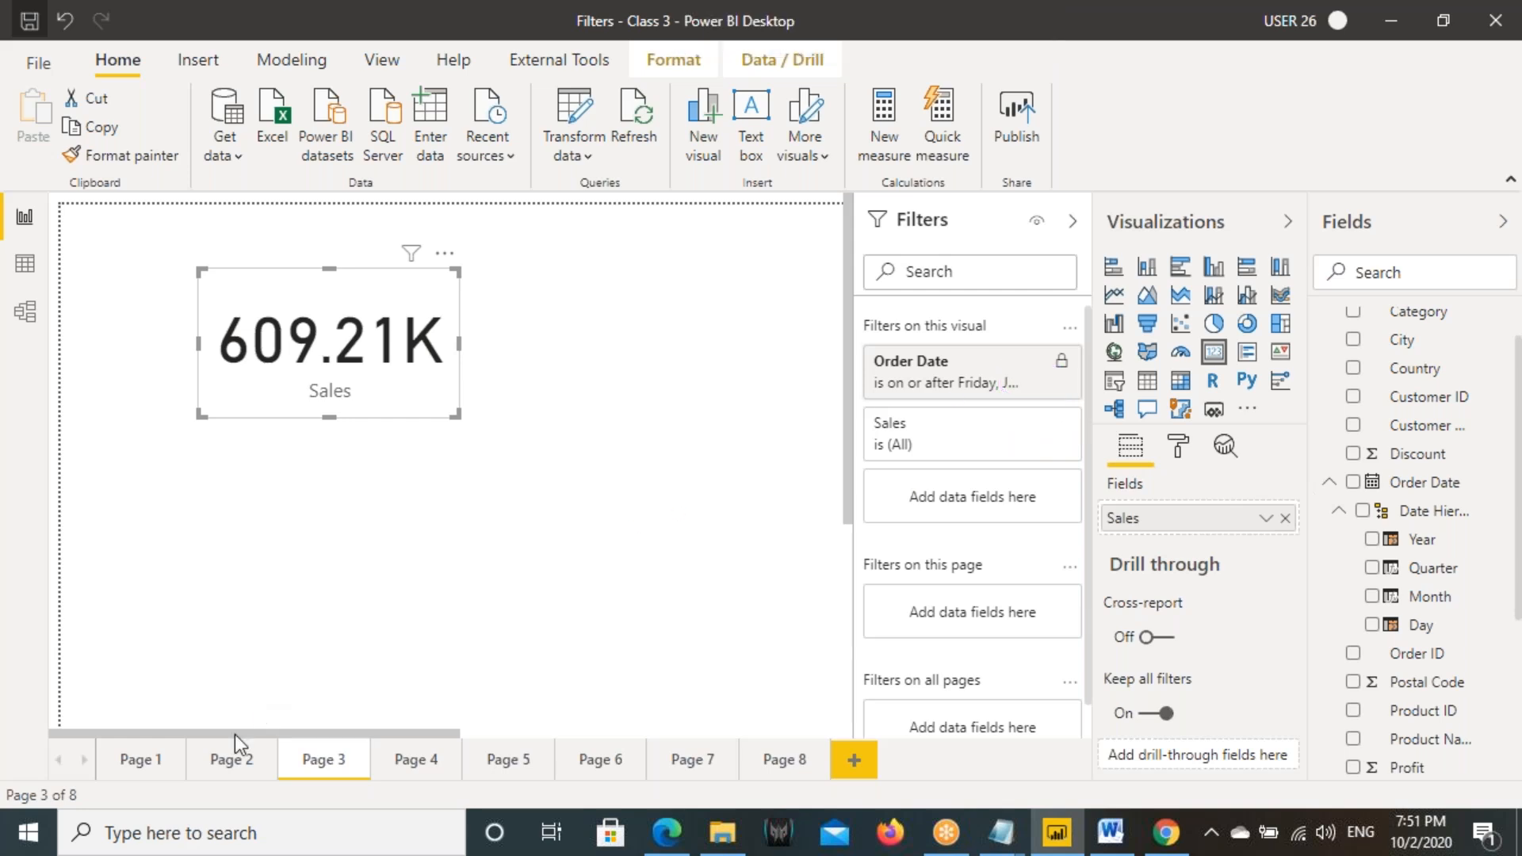
click(226, 760)
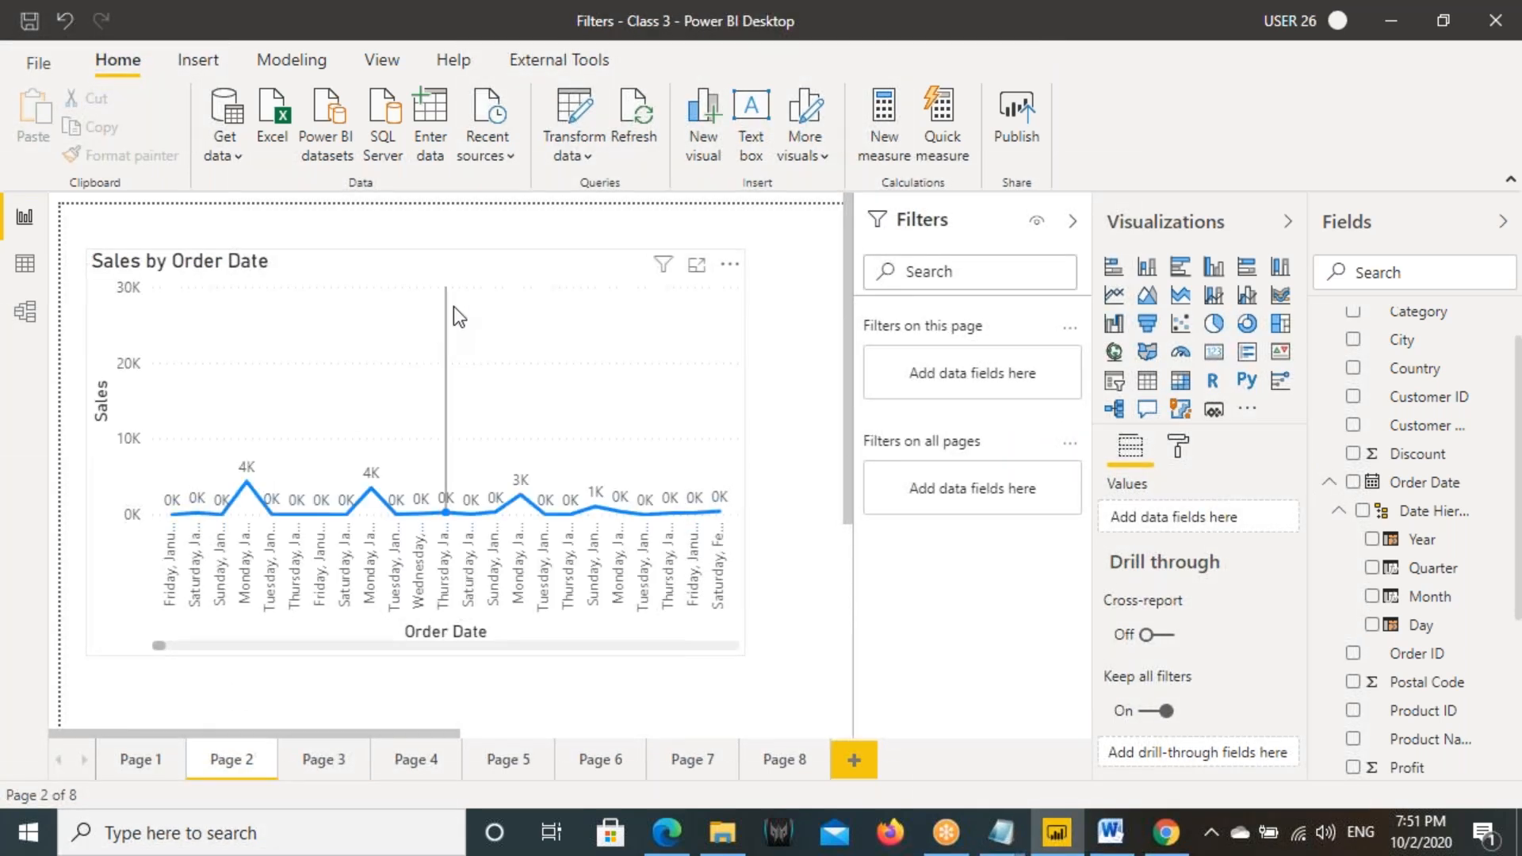
click(453, 306)
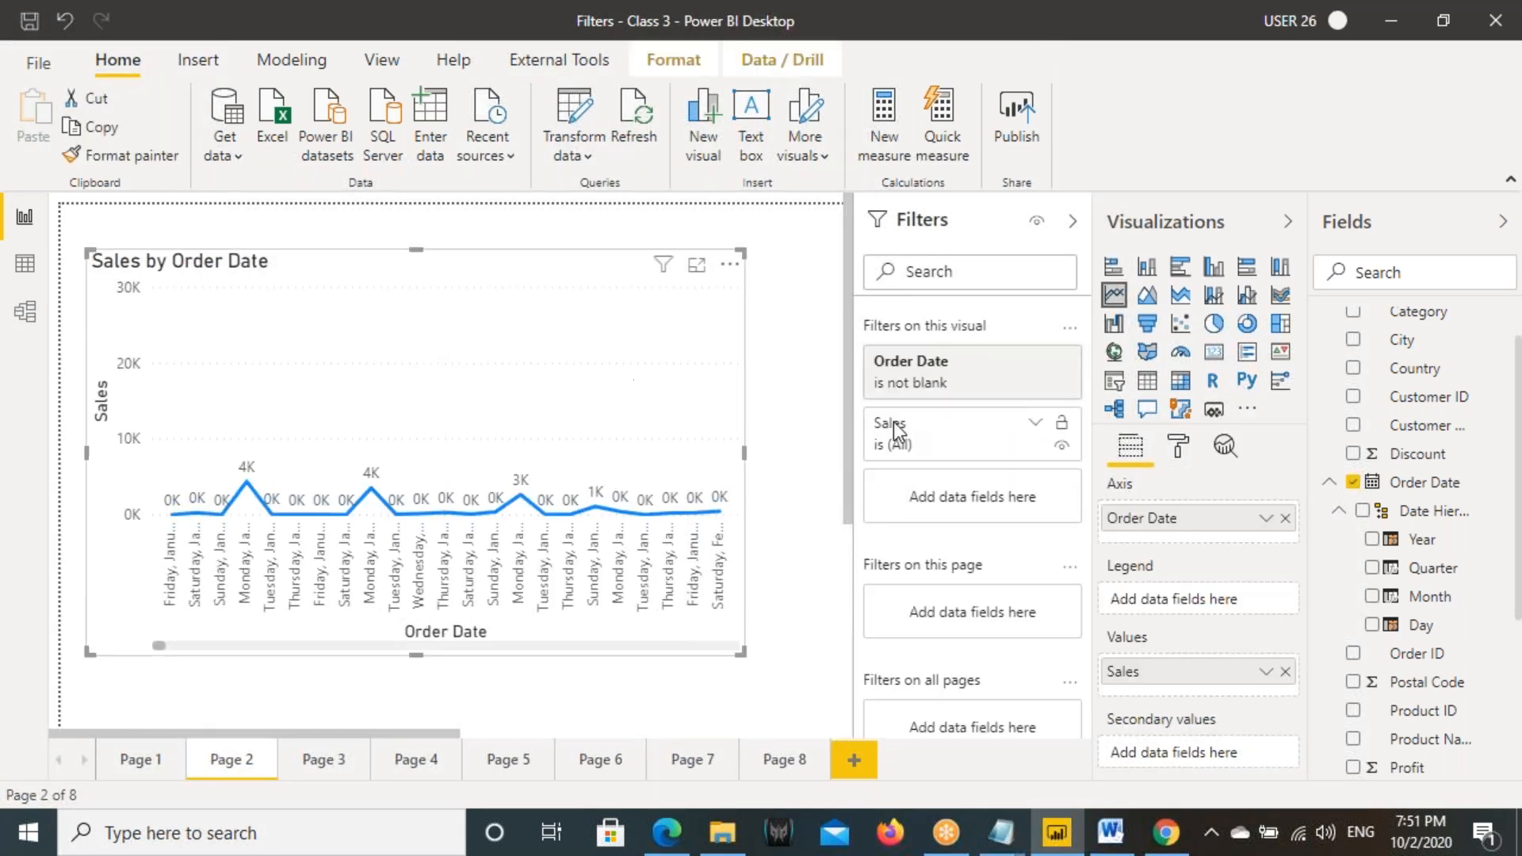
- Hide the Order Date filter of the Sales by Order Date line chart on Page 5 from report readers
click(420, 759)
click(491, 766)
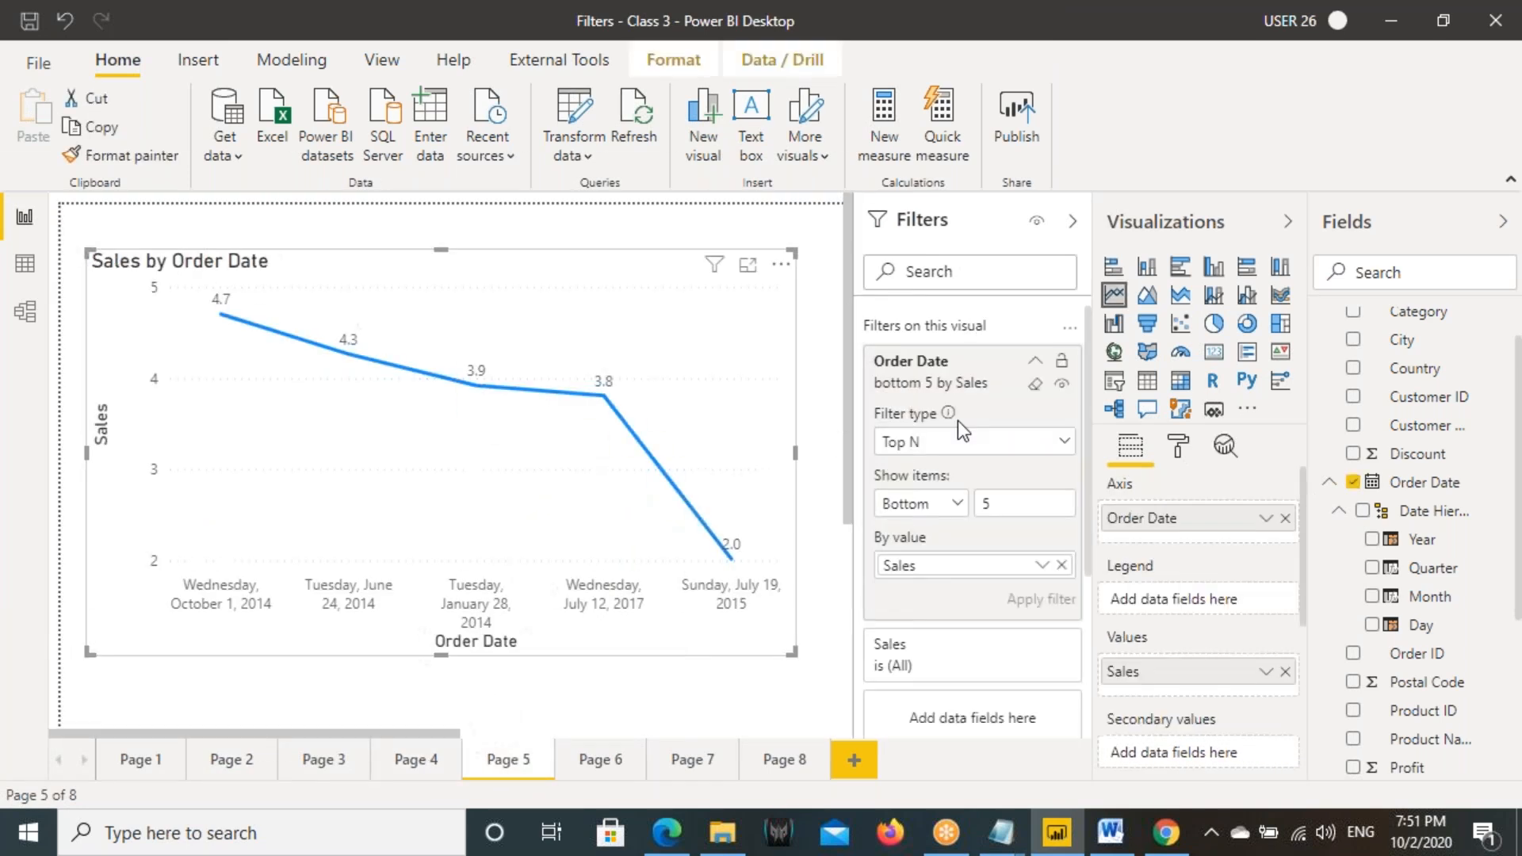
click(1034, 360)
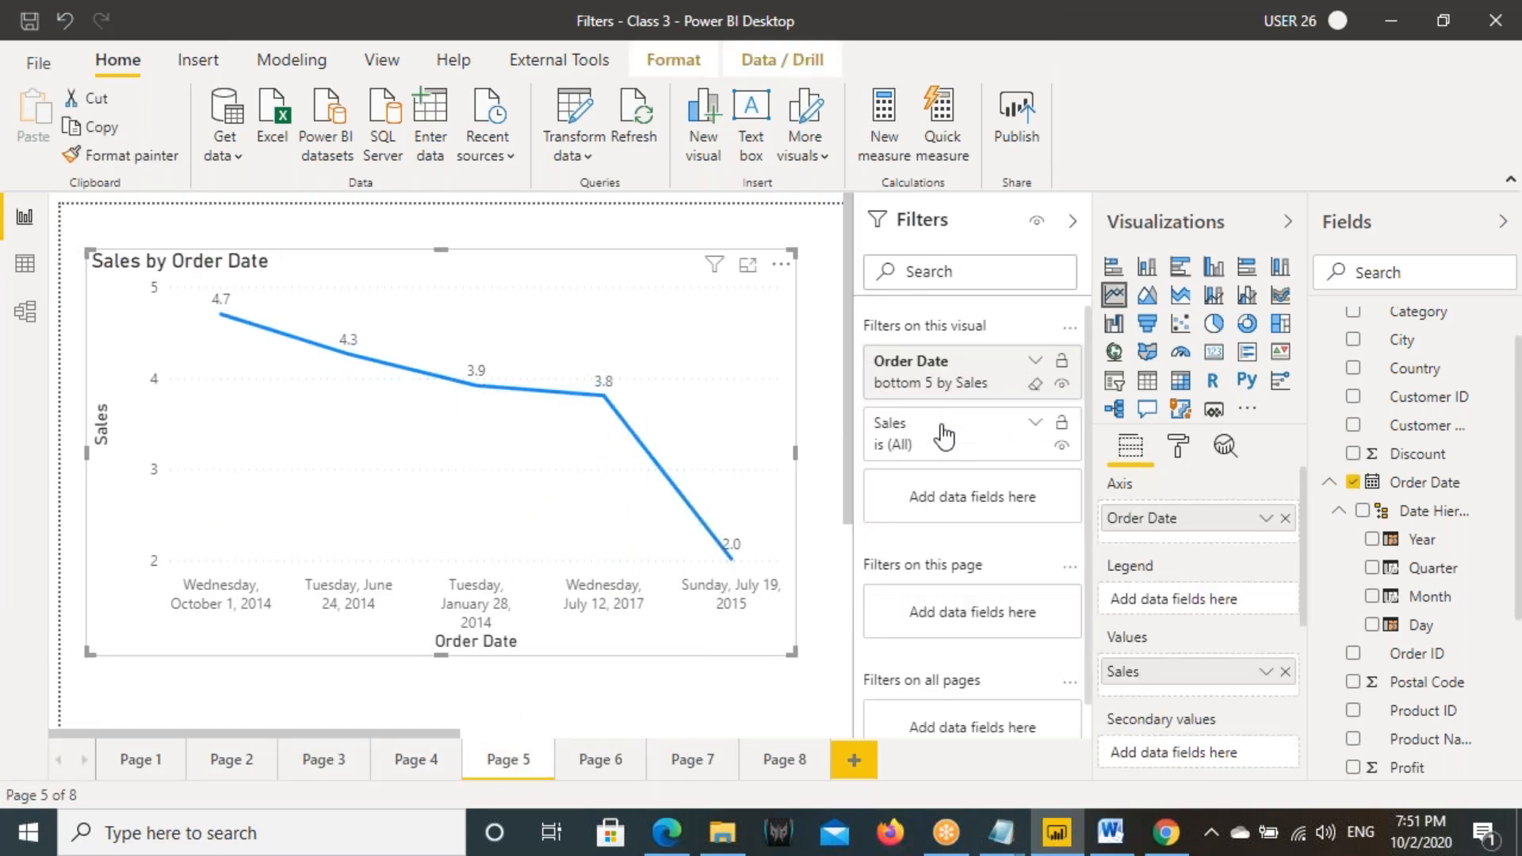
click(309, 755)
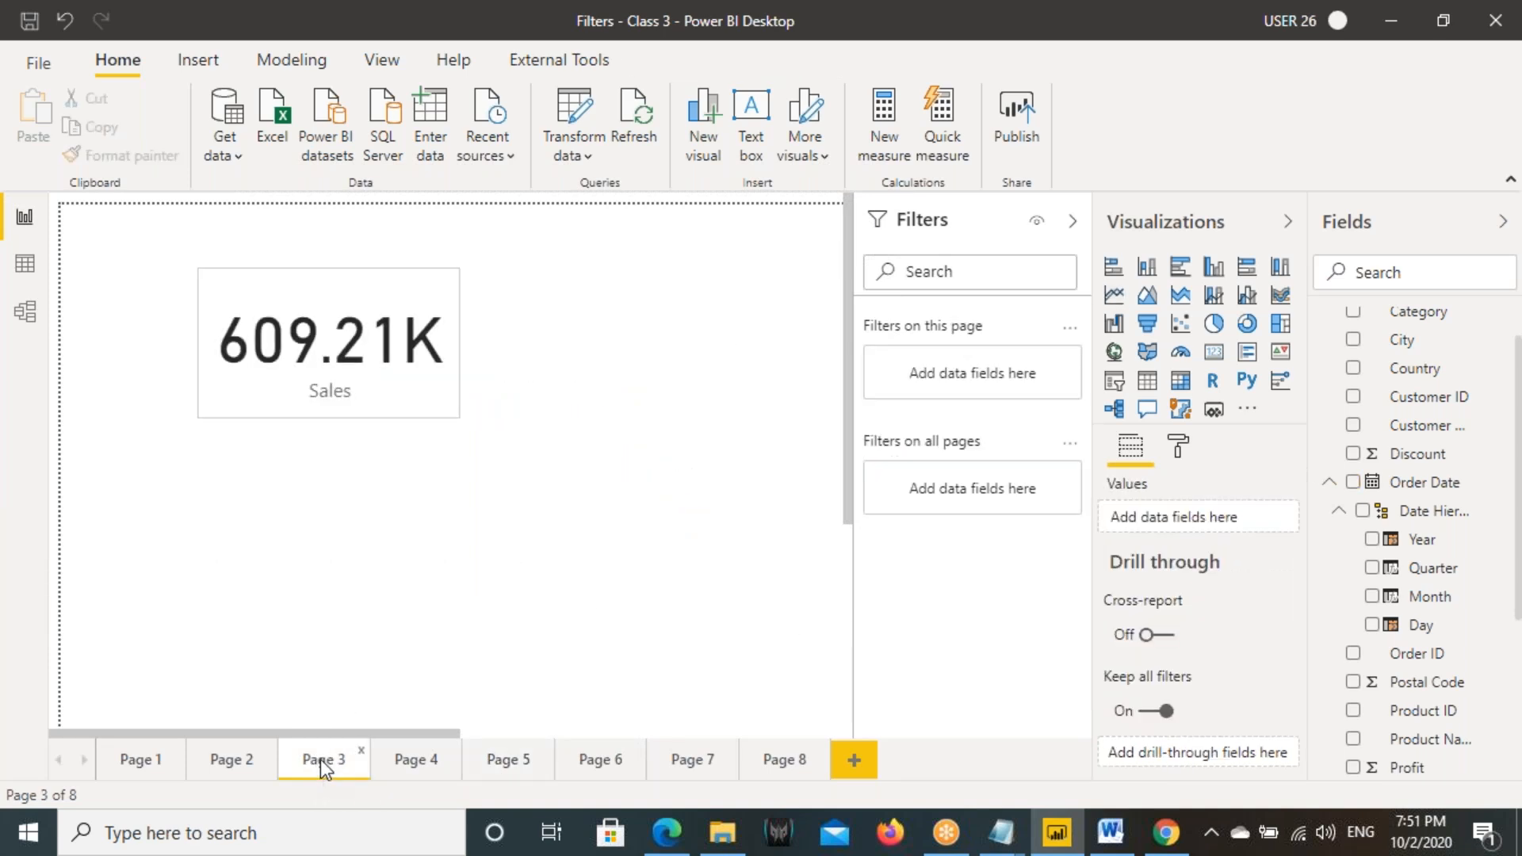
click(493, 761)
click(329, 335)
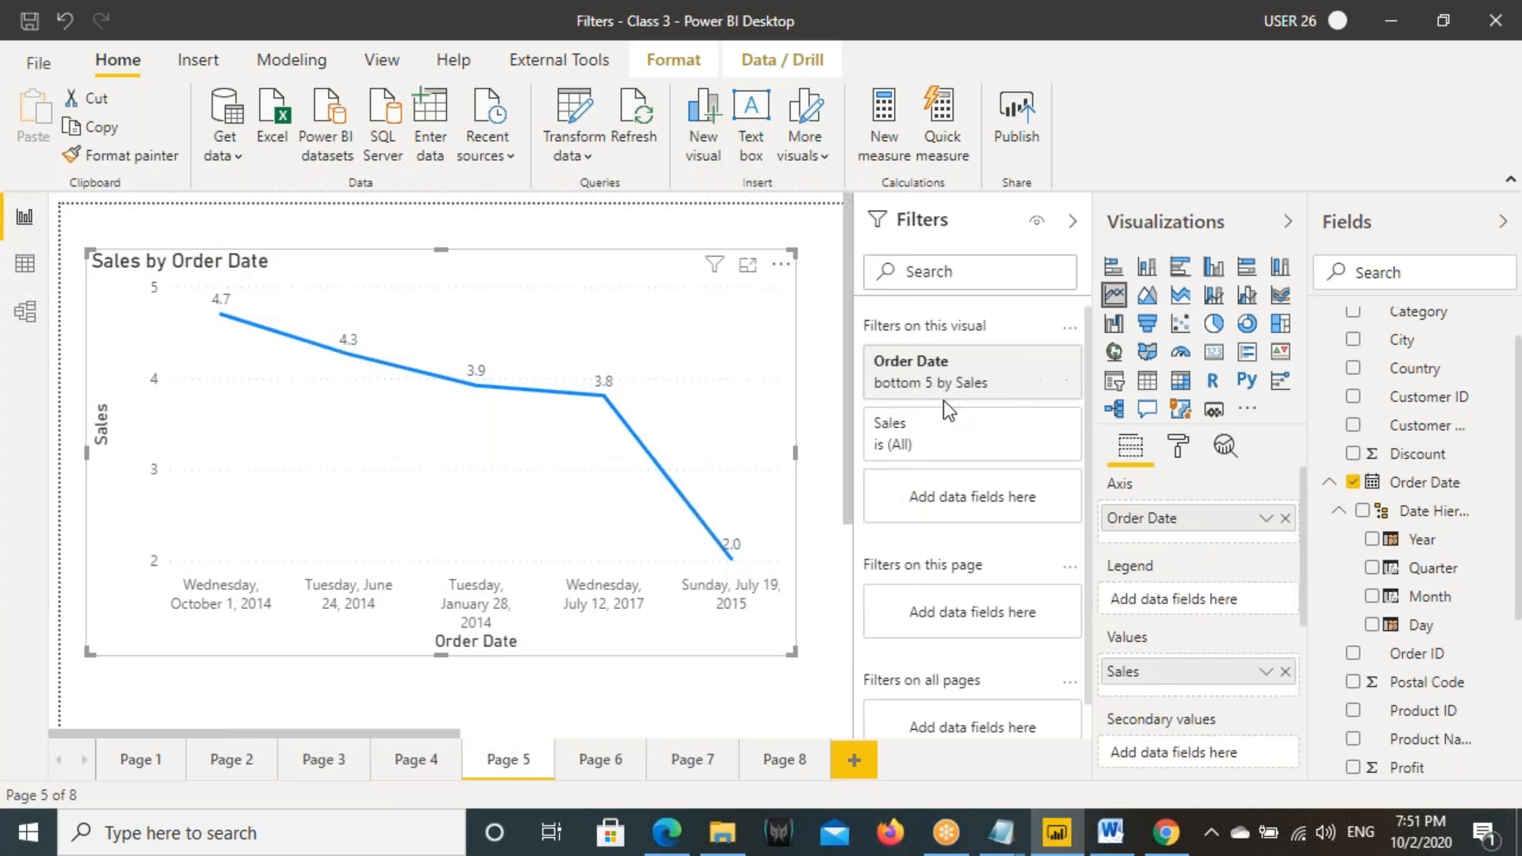
click(1061, 384)
- Switch to Chrome, open Page 5 of the published report, and examine the line chart's Order Date filter
click(1166, 832)
click(111, 386)
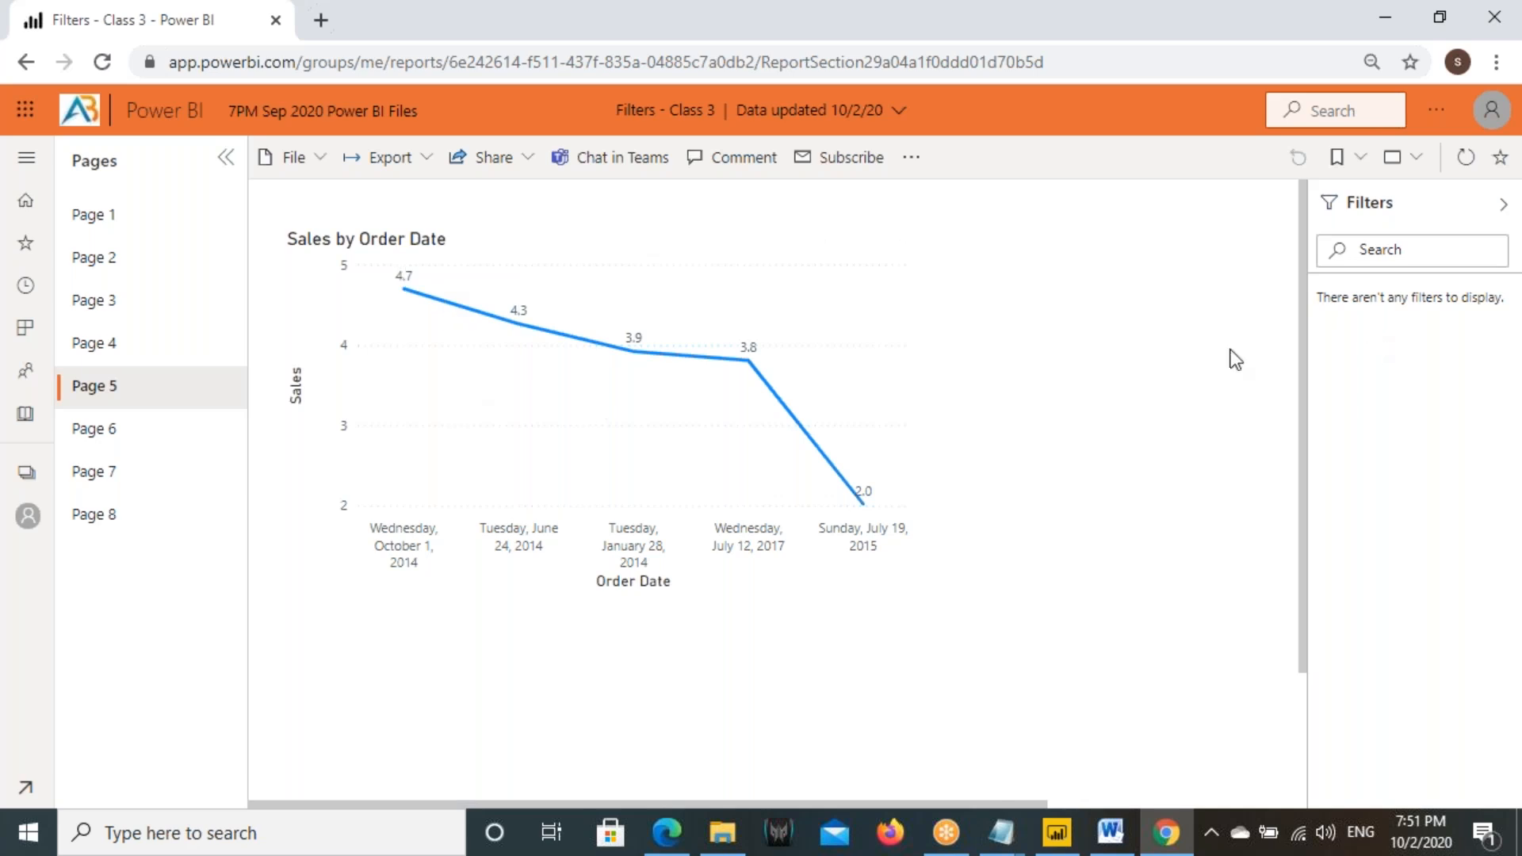
click(842, 279)
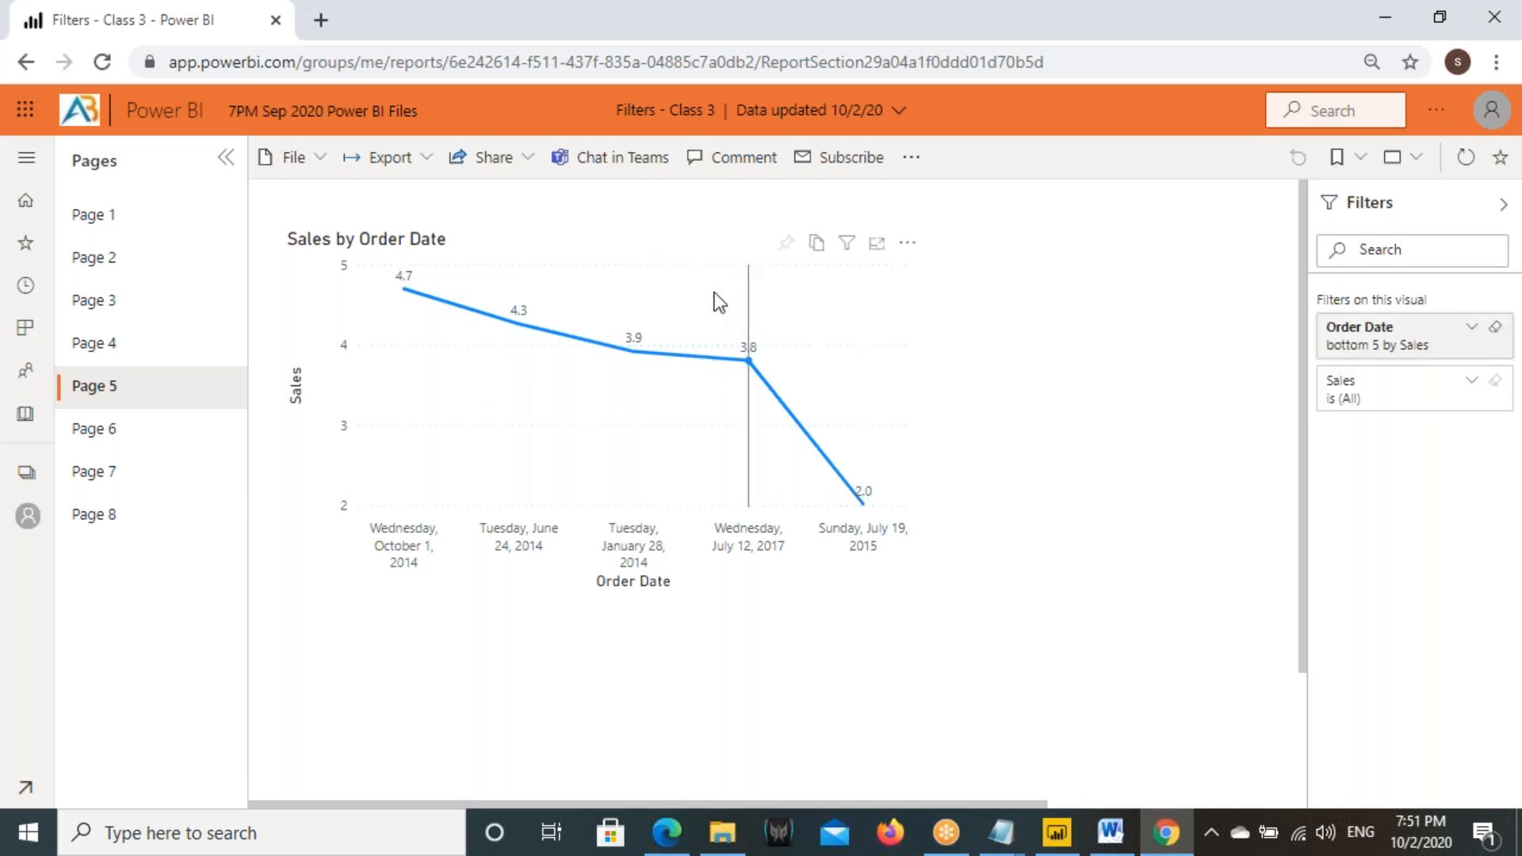
drag(1314, 313, 1518, 368)
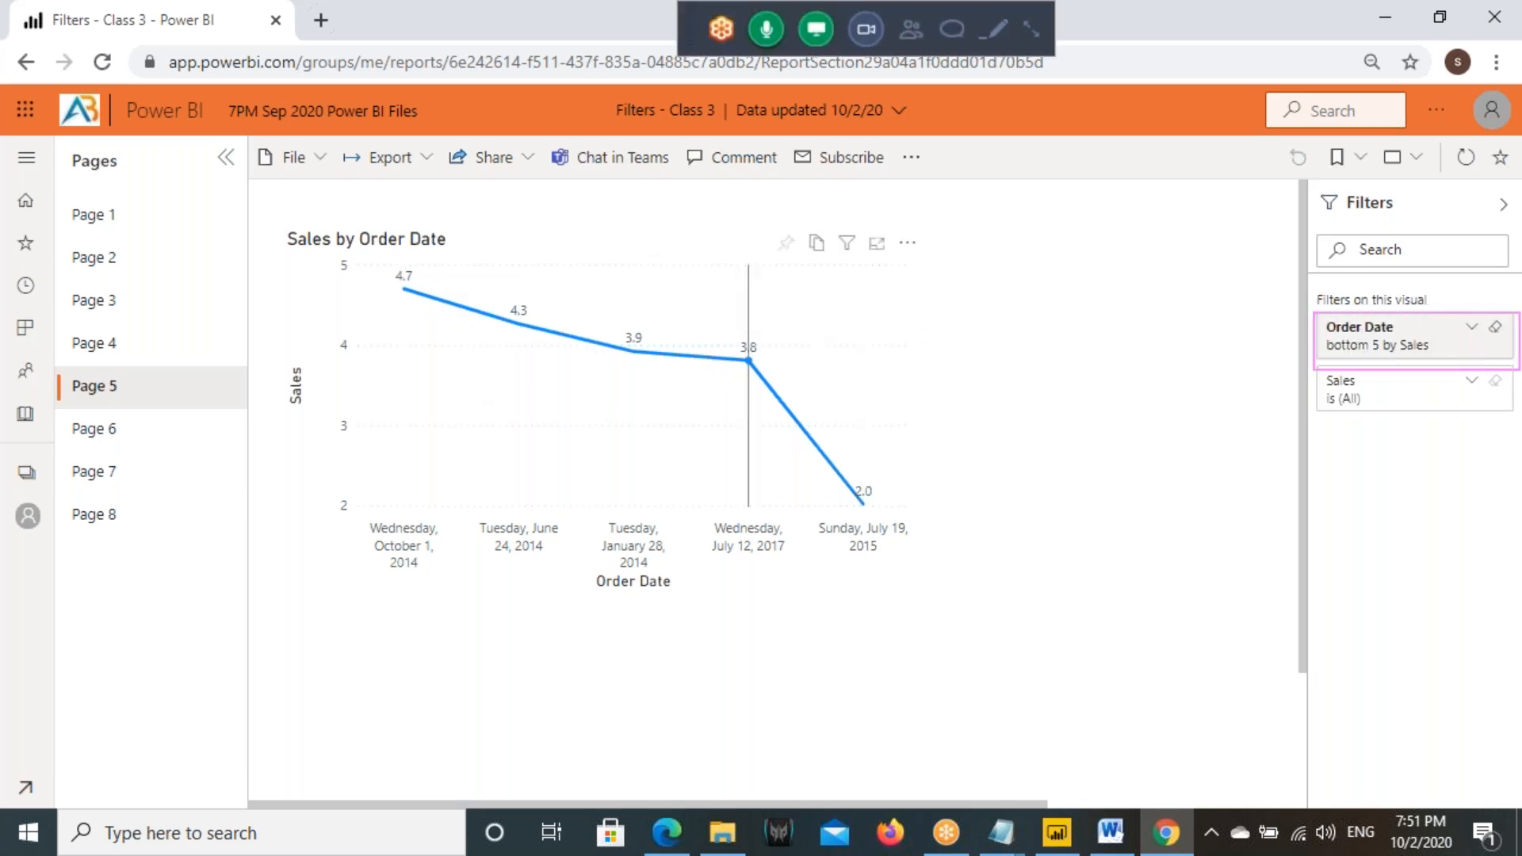
mouse_move(1313, 335)
mouse_down()
mouse_move(1435, 354)
mouse_move(1484, 339)
mouse_up()
drag(1430, 271, 577, 296)
mouse_move(549, 213)
mouse_down()
mouse_move(548, 319)
mouse_move(643, 306)
mouse_up()
drag(1466, 297, 1310, 389)
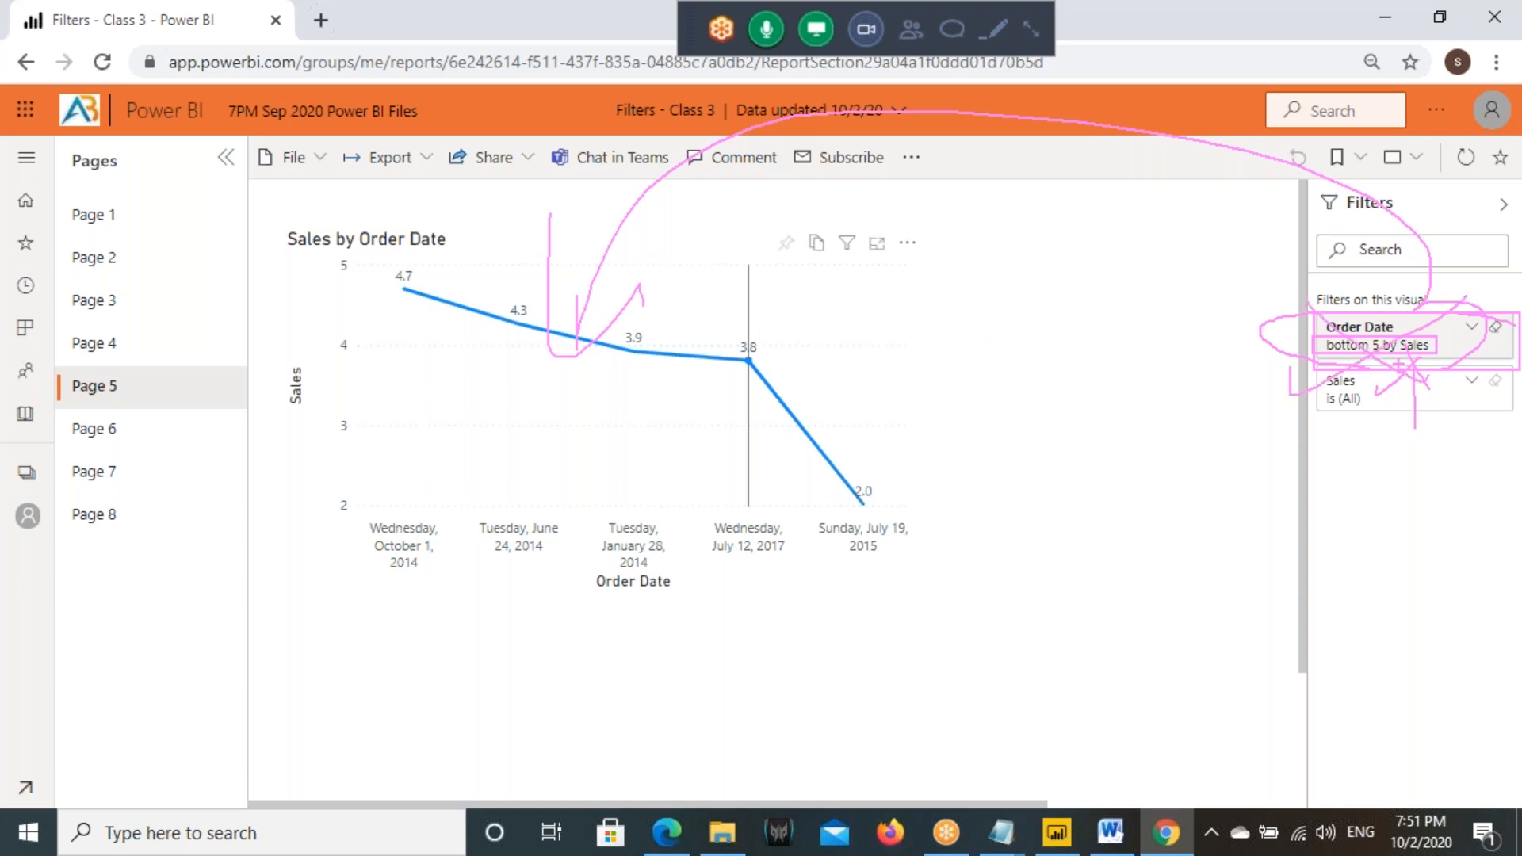
- Switch to Power BI Desktop, save the changes, and publish the report to the 7PM Sep 2020 Power BI Files workspace, replacing the existing dataset
click(1057, 832)
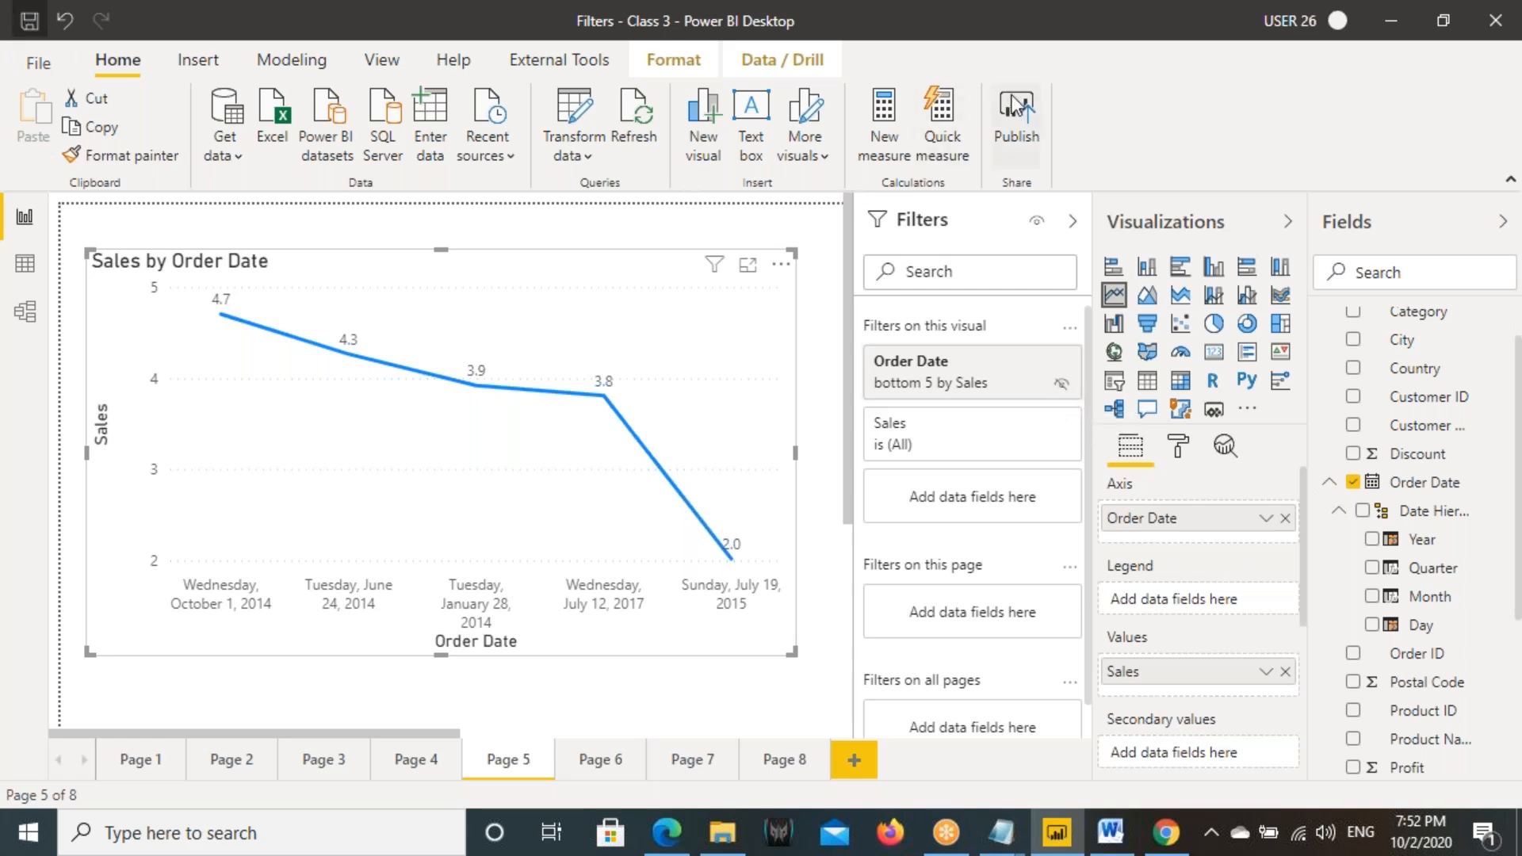
click(865, 462)
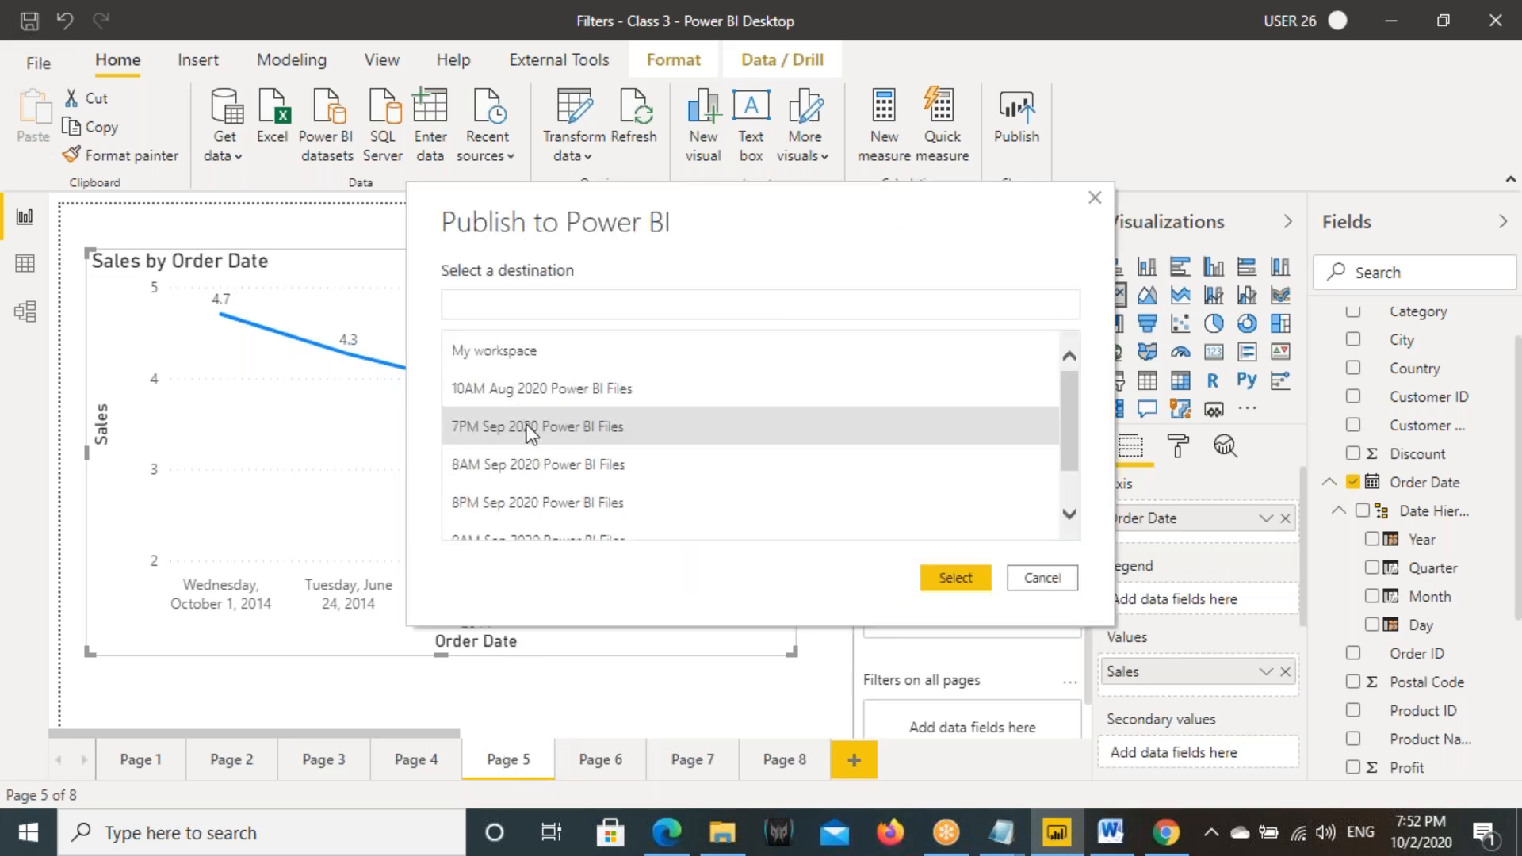
key(Escape)
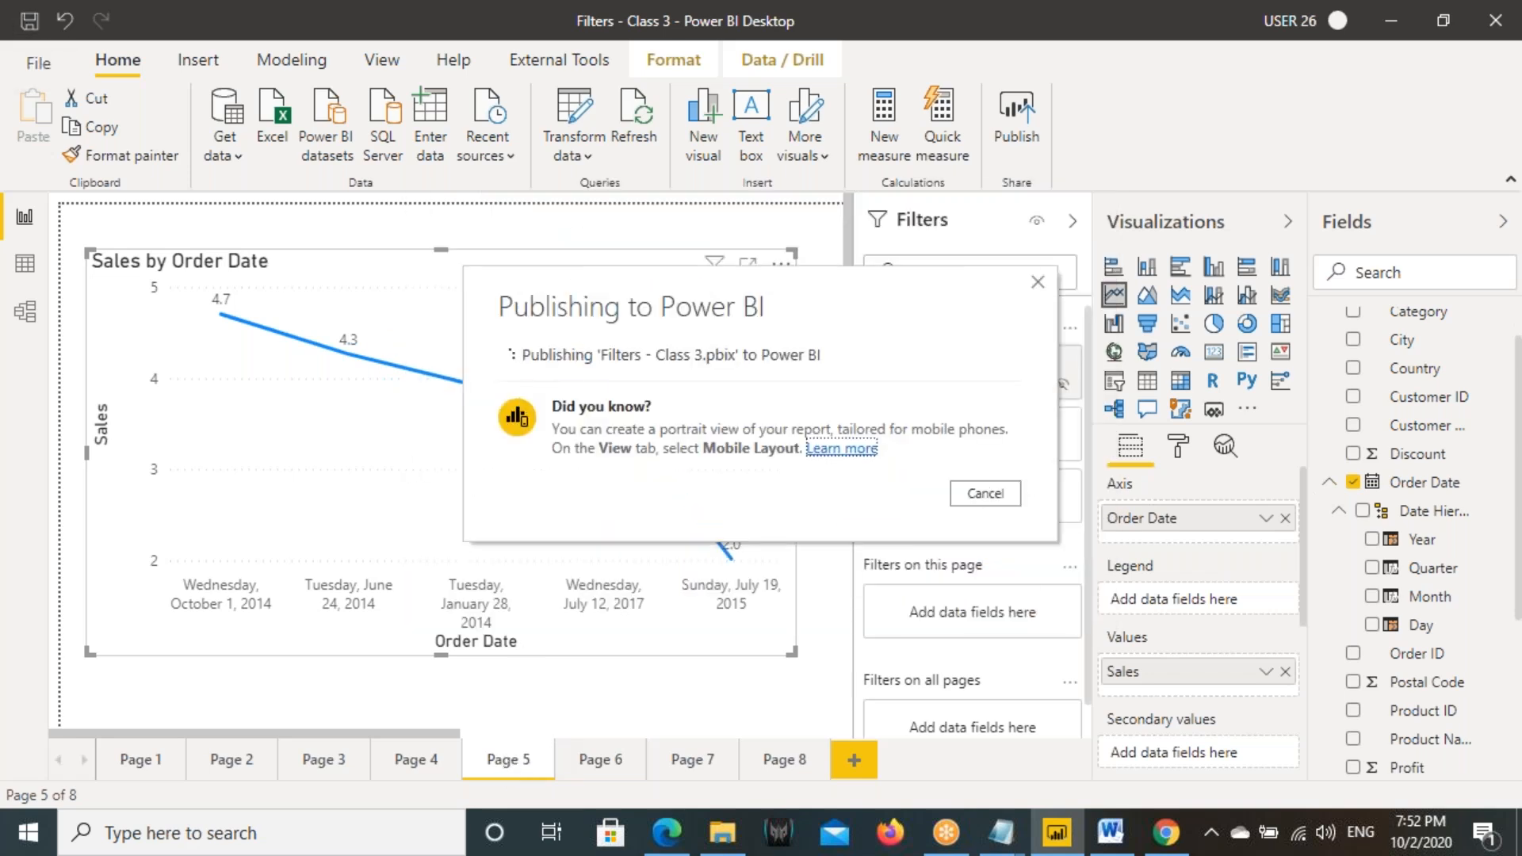
click(876, 541)
- Switch to Chrome, reload the published report, and check the visual filters on Page 5, Page 3 and Page 6
click(1165, 833)
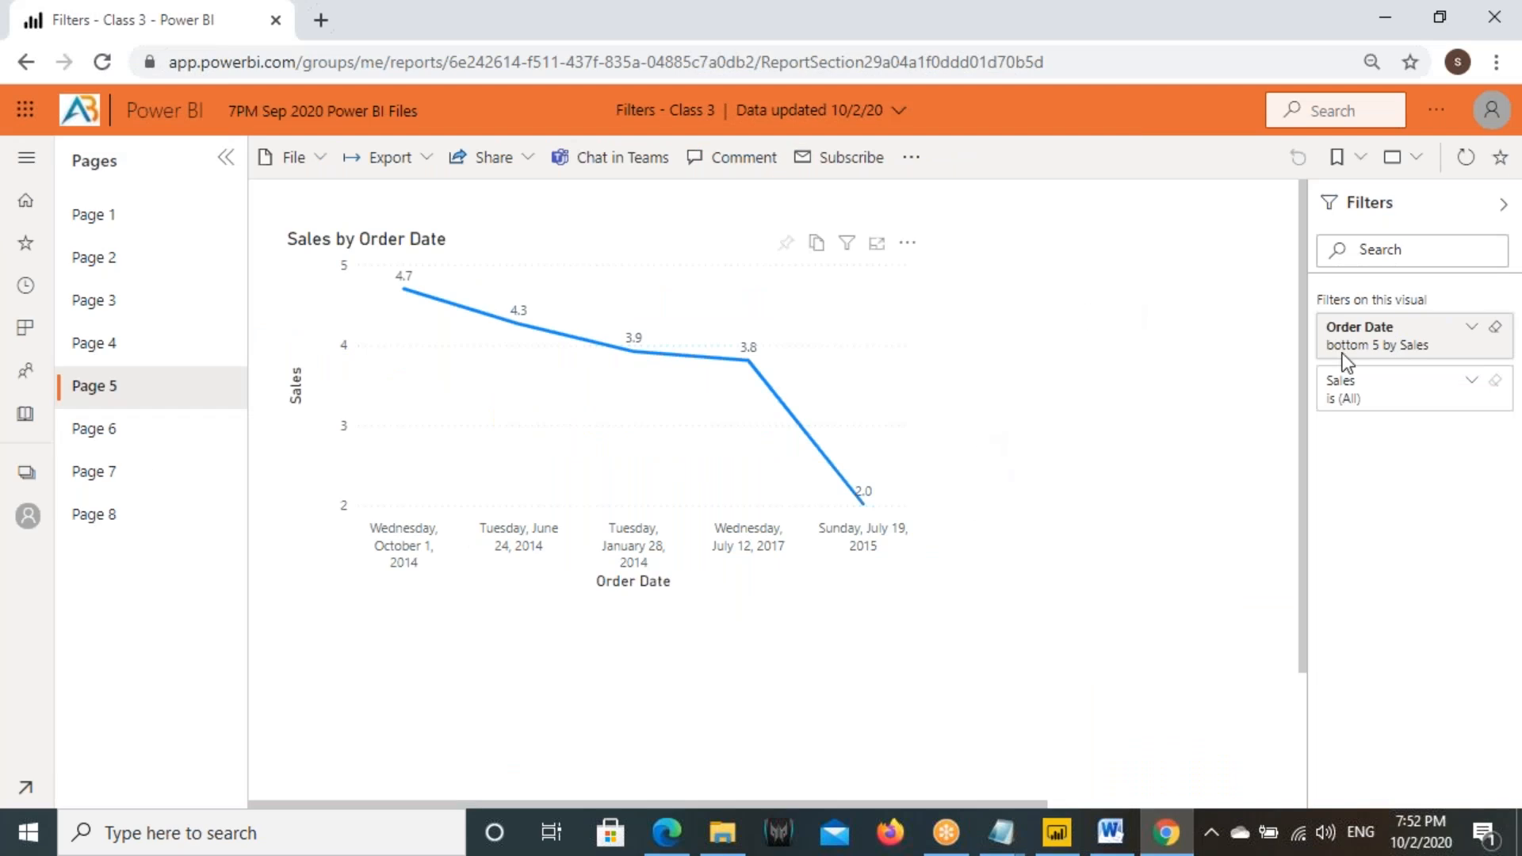
key(F5)
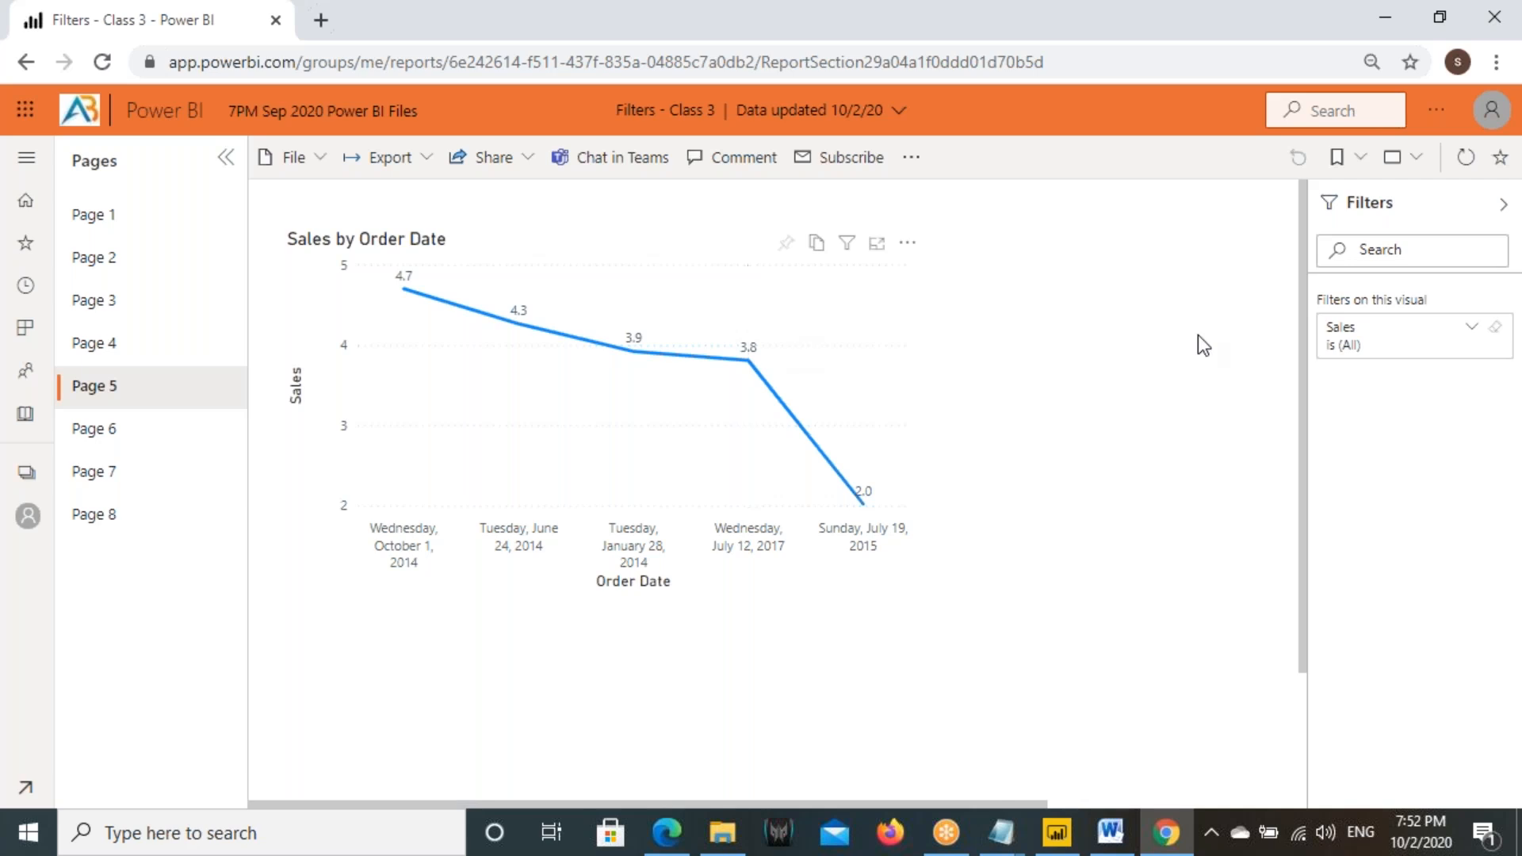
click(103, 301)
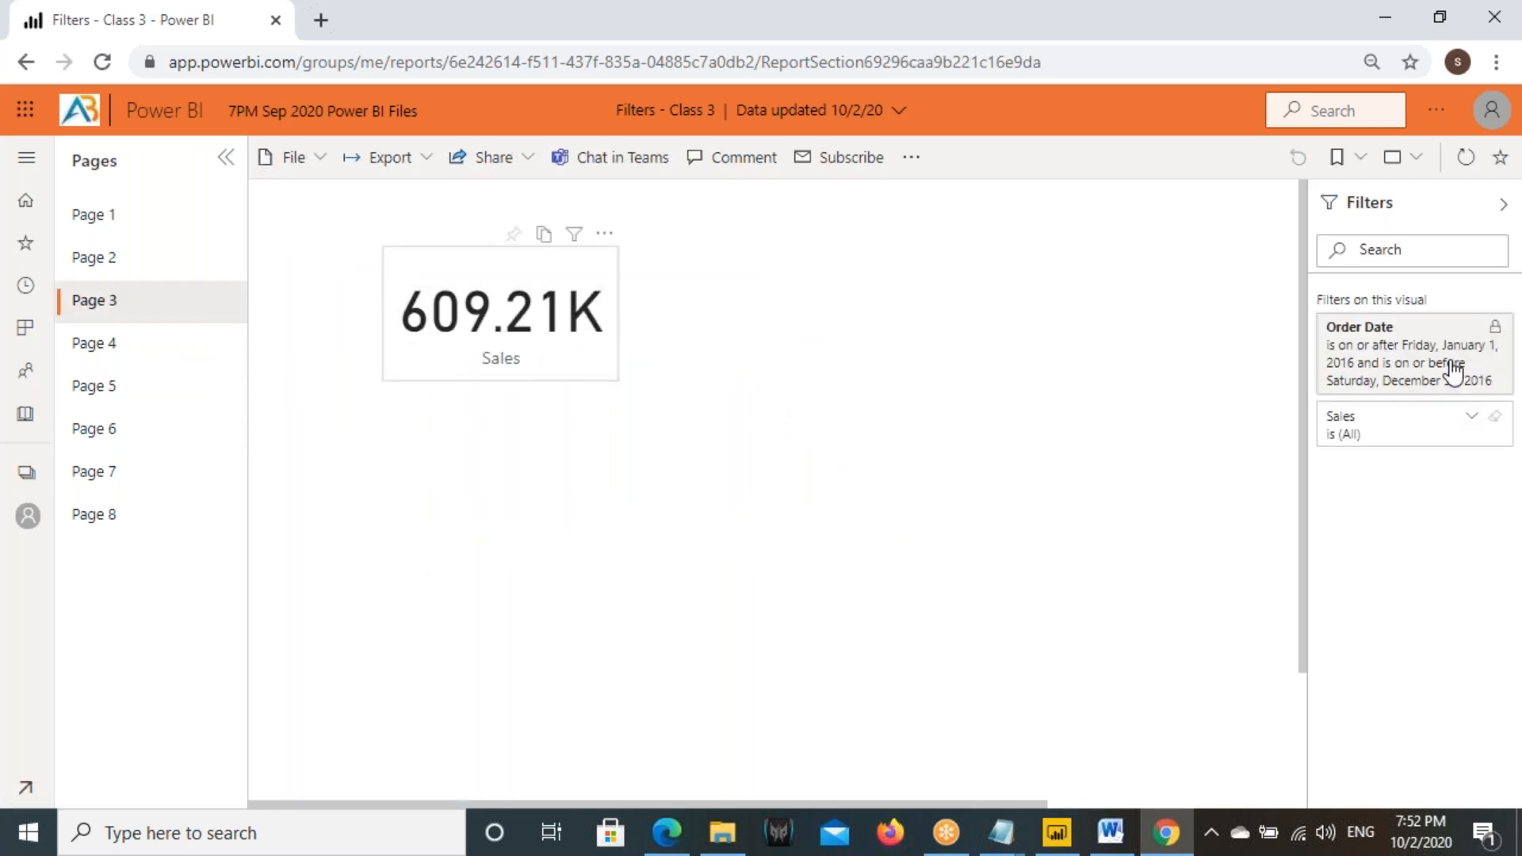
click(93, 428)
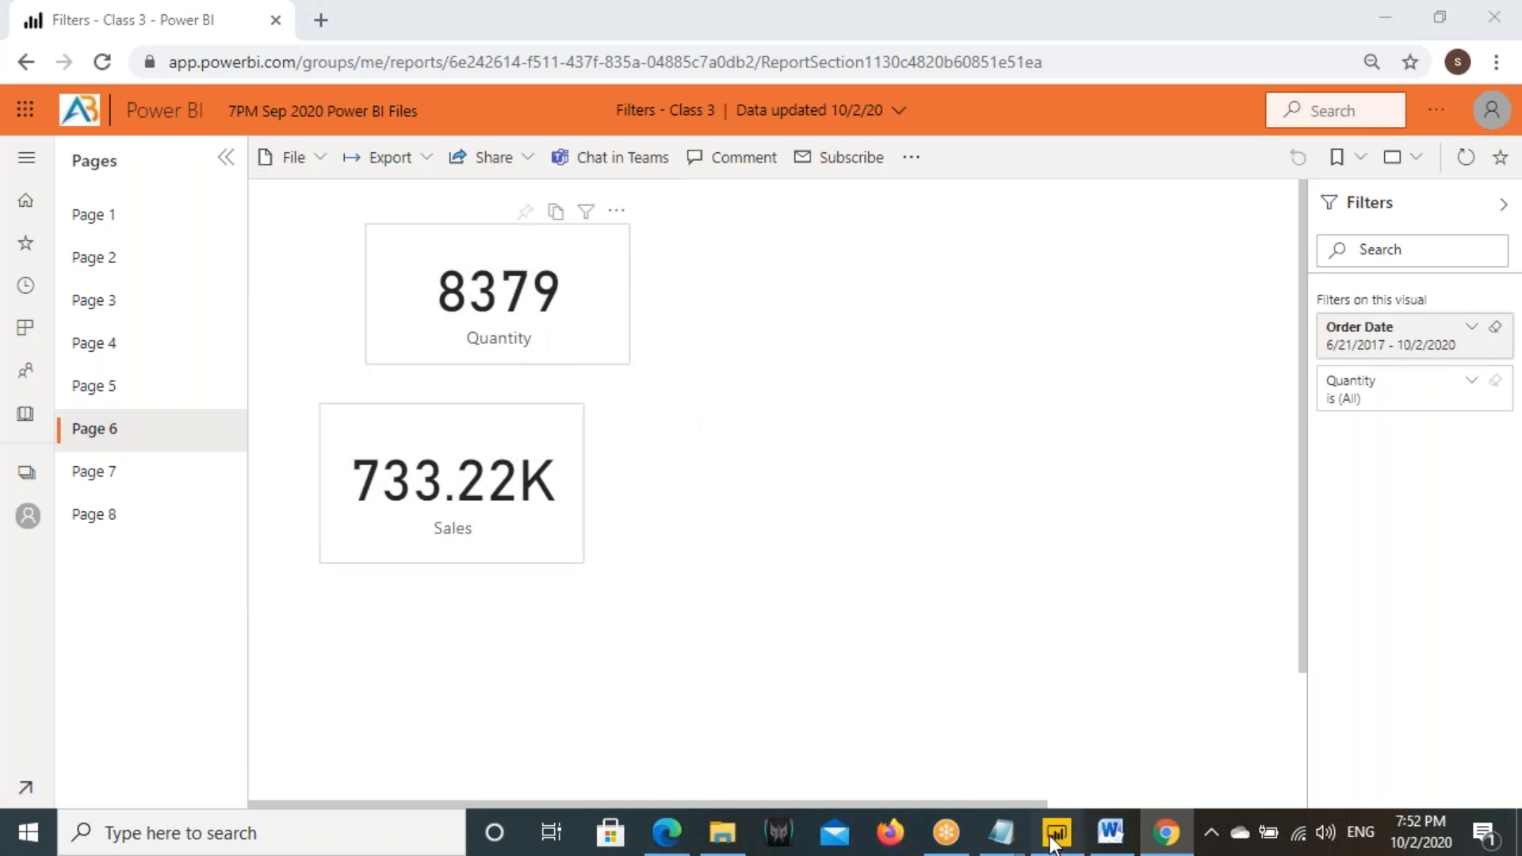
- Close the publishing confirmation in Power BI Desktop, check the Sales card's Order Date filter on Page 6, and select the Quantity card
click(983, 568)
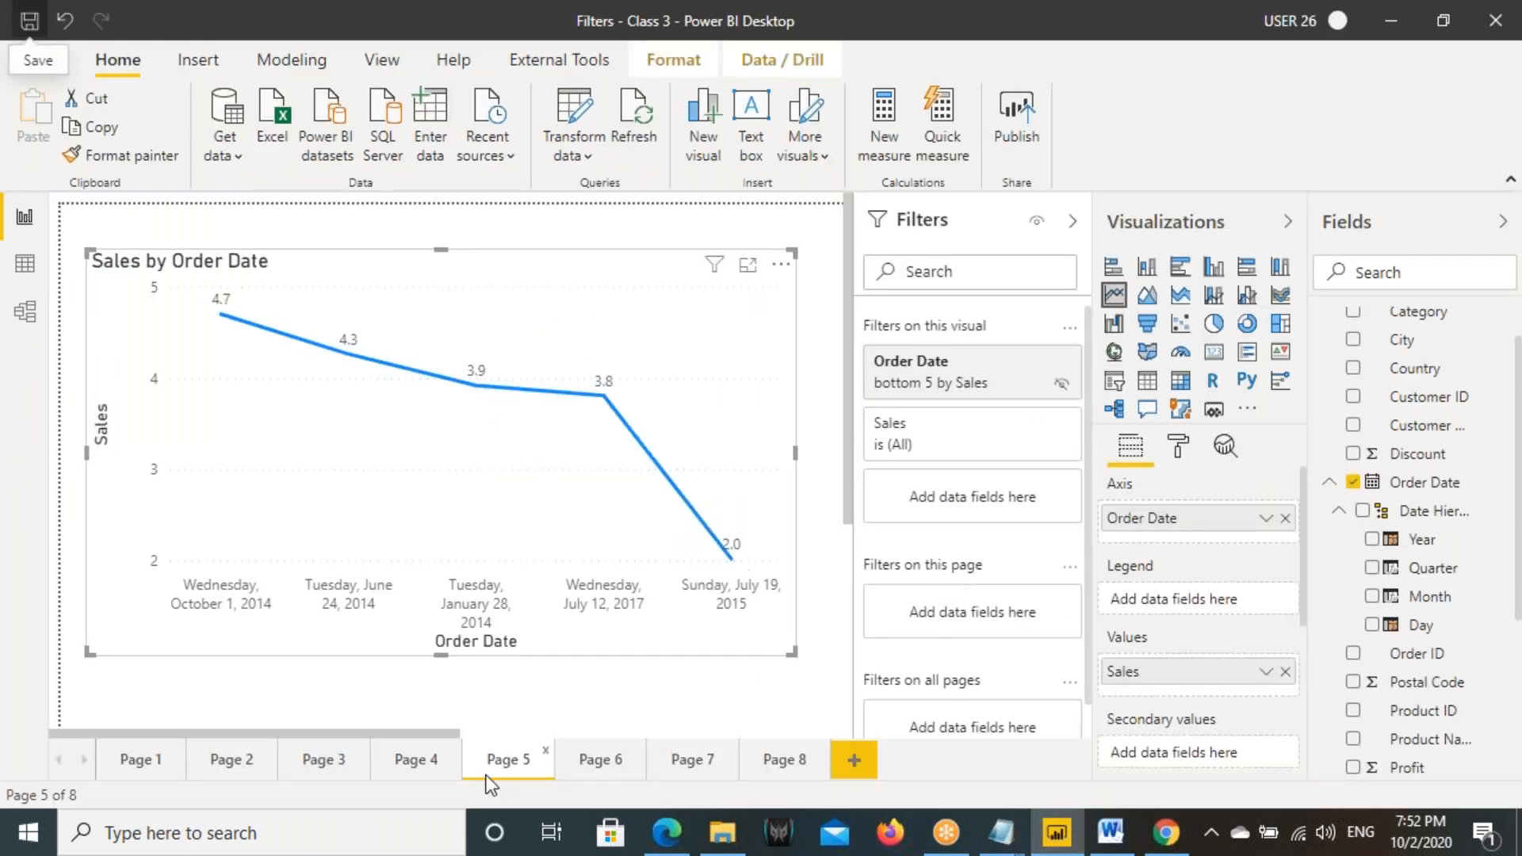
click(591, 772)
click(325, 513)
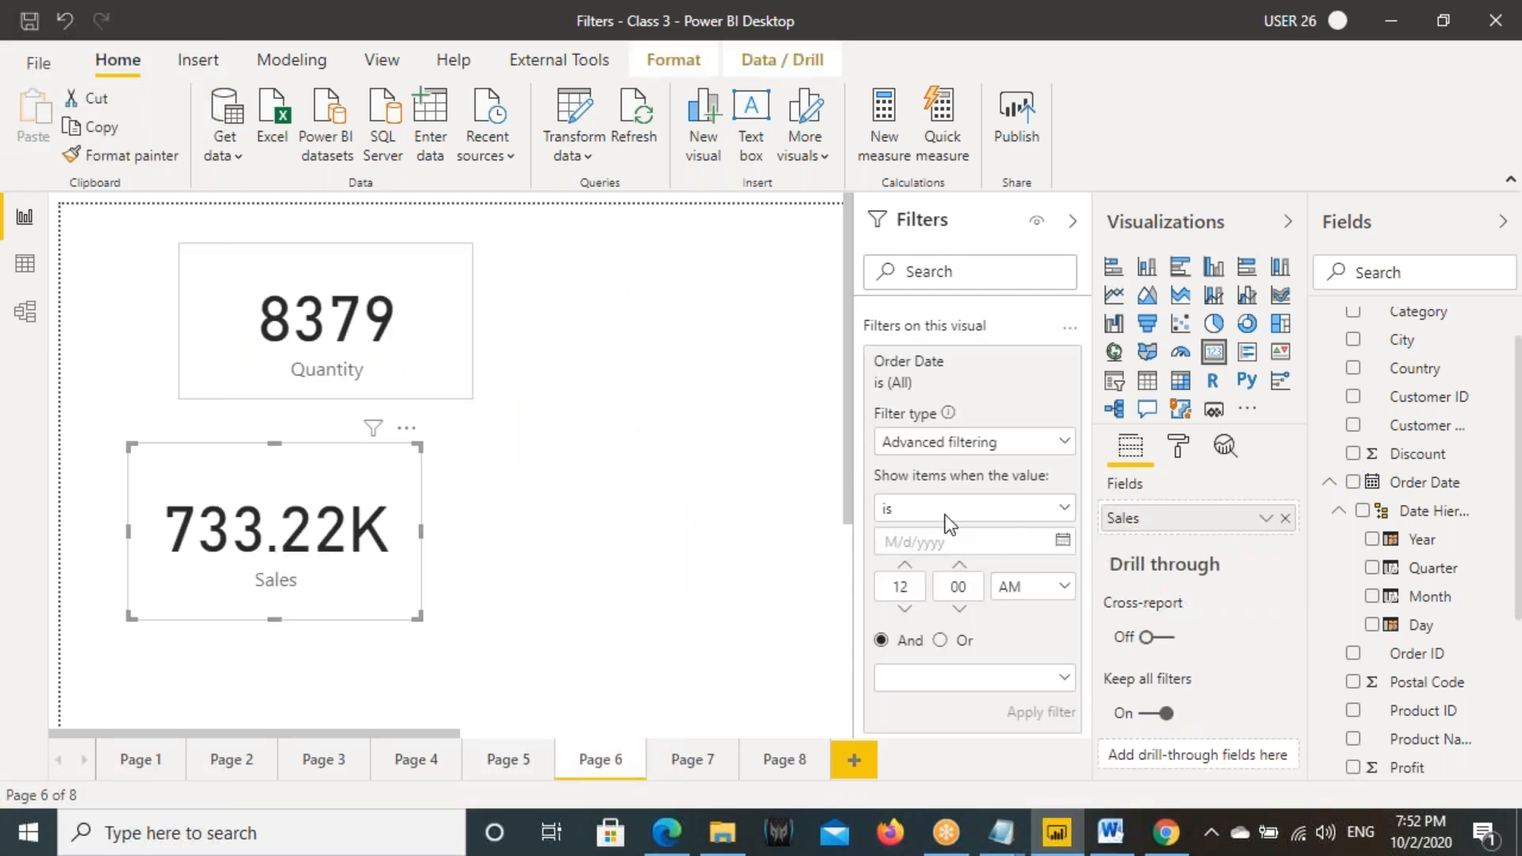
click(1007, 362)
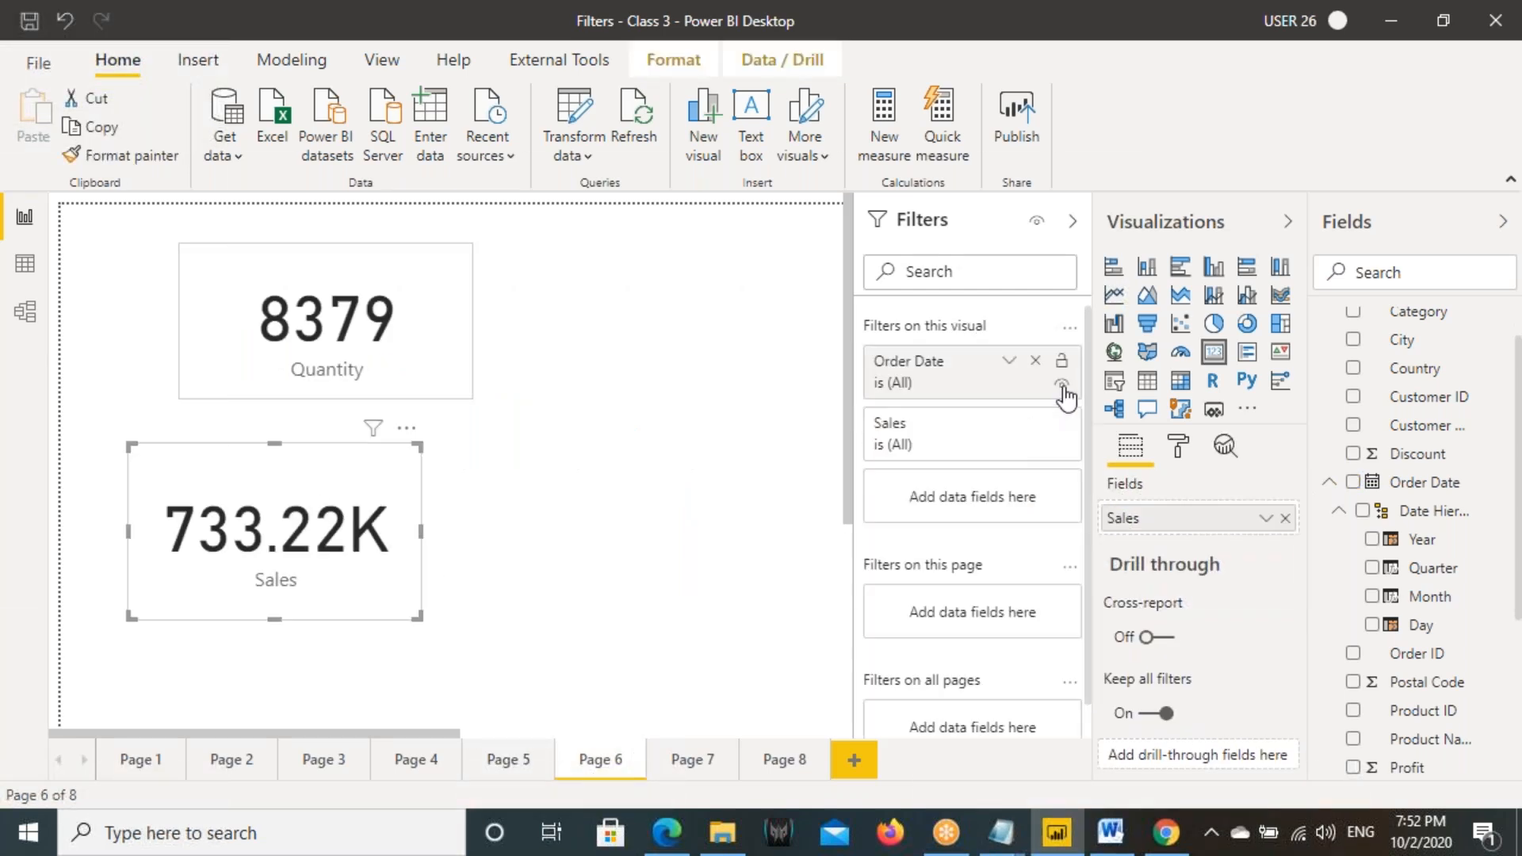
click(314, 321)
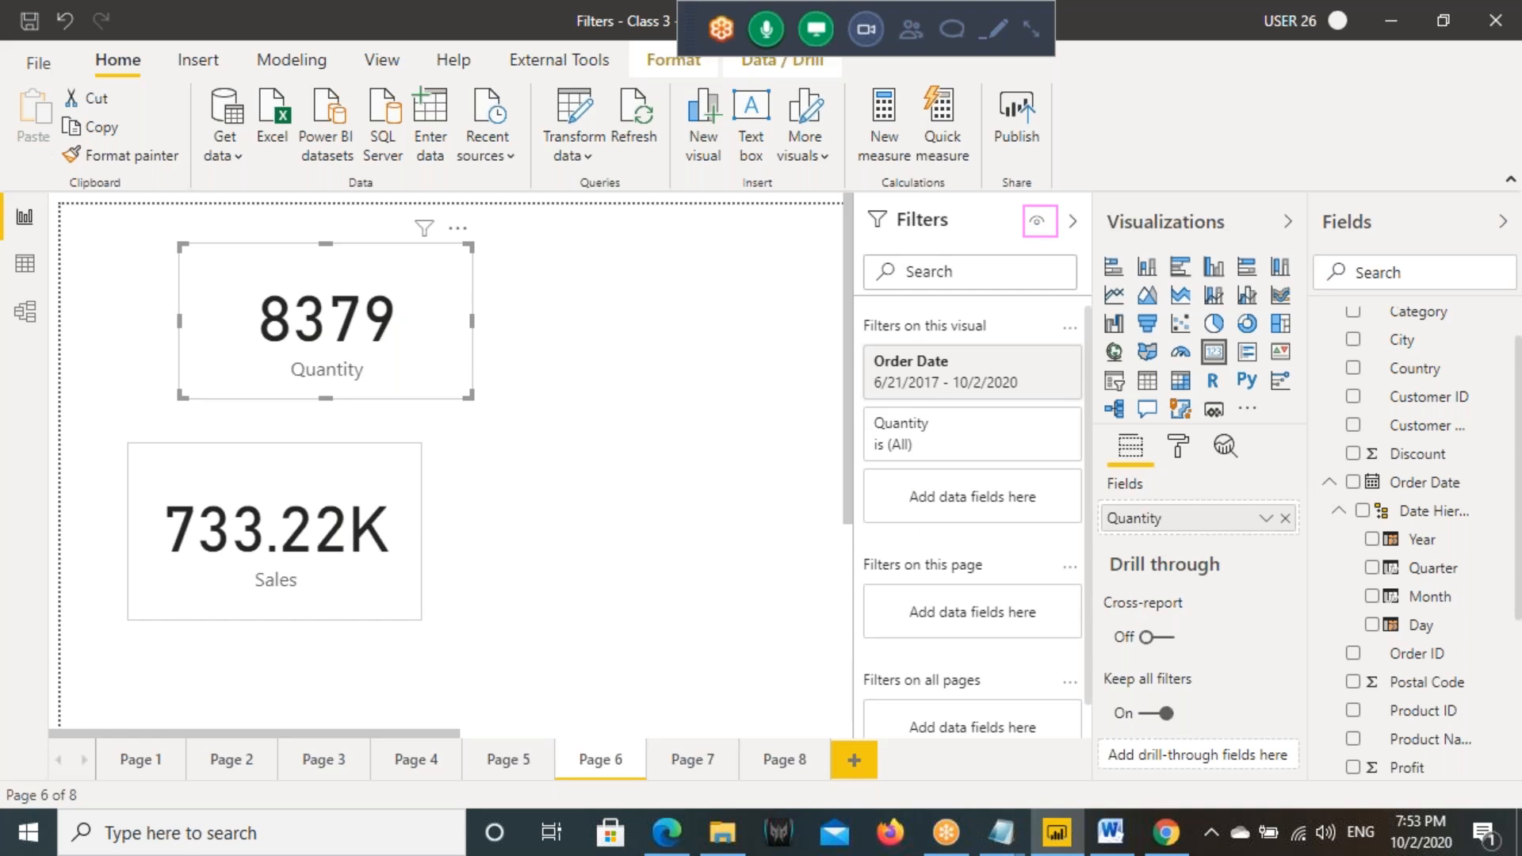
drag(1027, 202, 1091, 163)
drag(858, 198, 1087, 737)
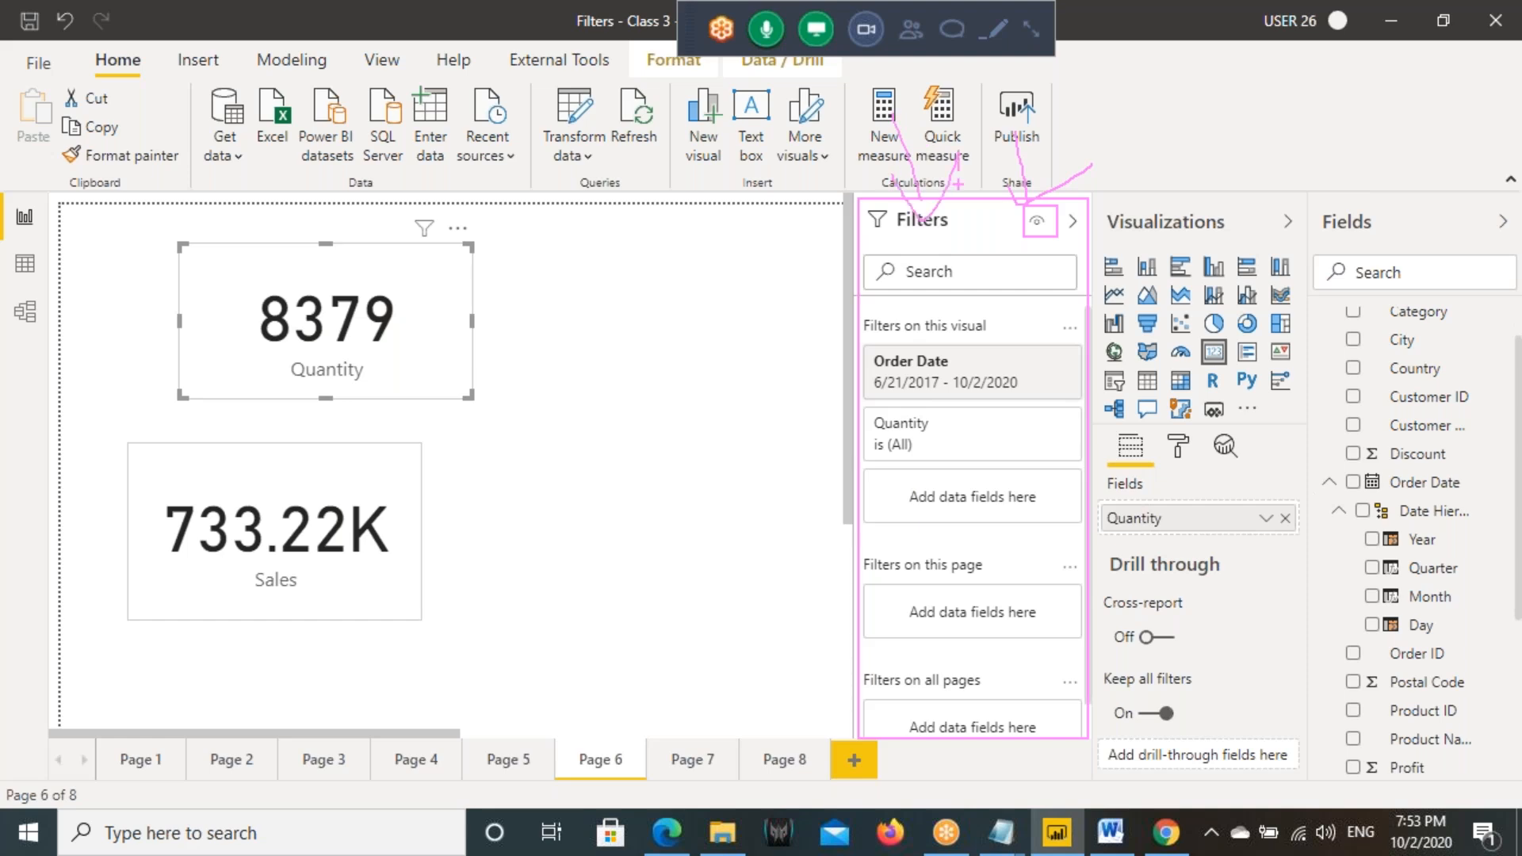
mouse_move(2, 302)
mouse_down()
mouse_move(46, 341)
mouse_move(29, 412)
mouse_up()
mouse_move(24, 337)
mouse_down()
mouse_move(2, 357)
mouse_move(203, 380)
mouse_up()
drag(203, 380, 181, 456)
mouse_move(125, 207)
mouse_down()
mouse_move(340, 528)
mouse_move(526, 634)
mouse_up()
drag(722, 460, 501, 424)
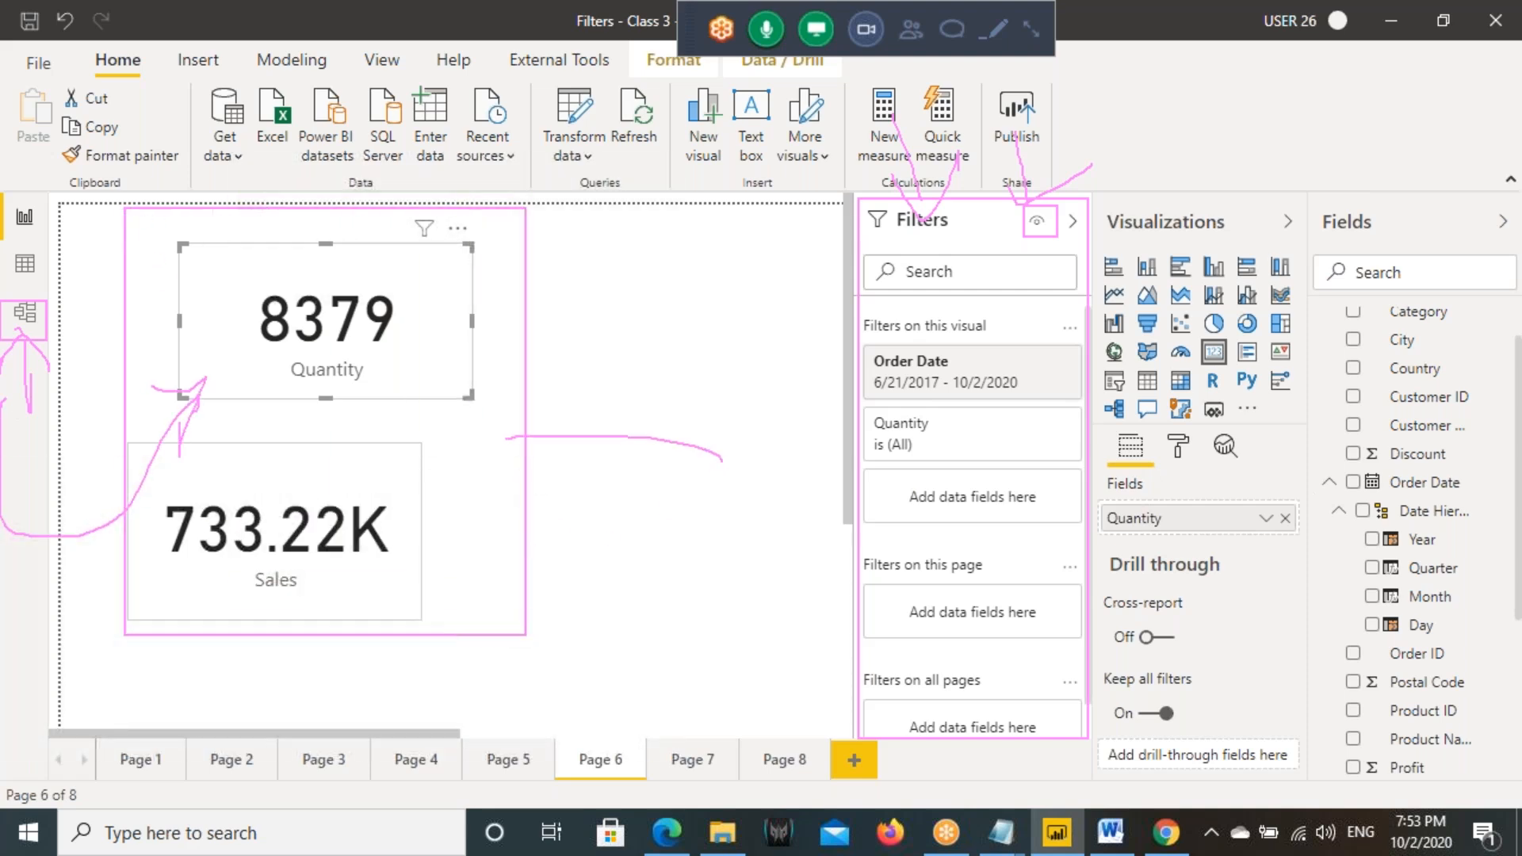
drag(571, 372, 595, 504)
drag(1021, 198, 1058, 237)
key(Escape)
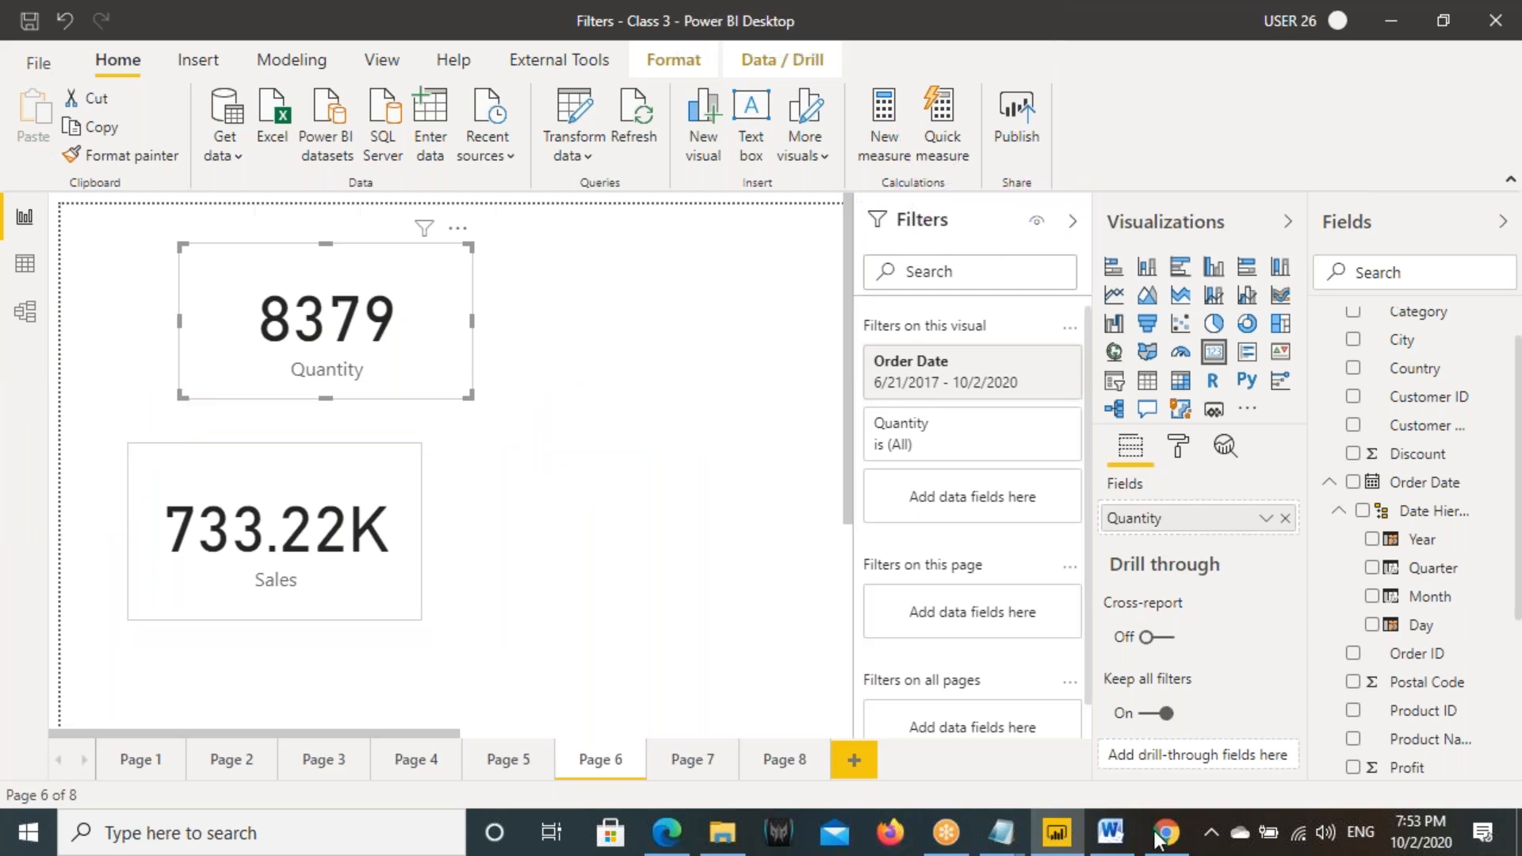
- Switch to Chrome and examine the Filters pane on Page 6 of the published report
click(1167, 832)
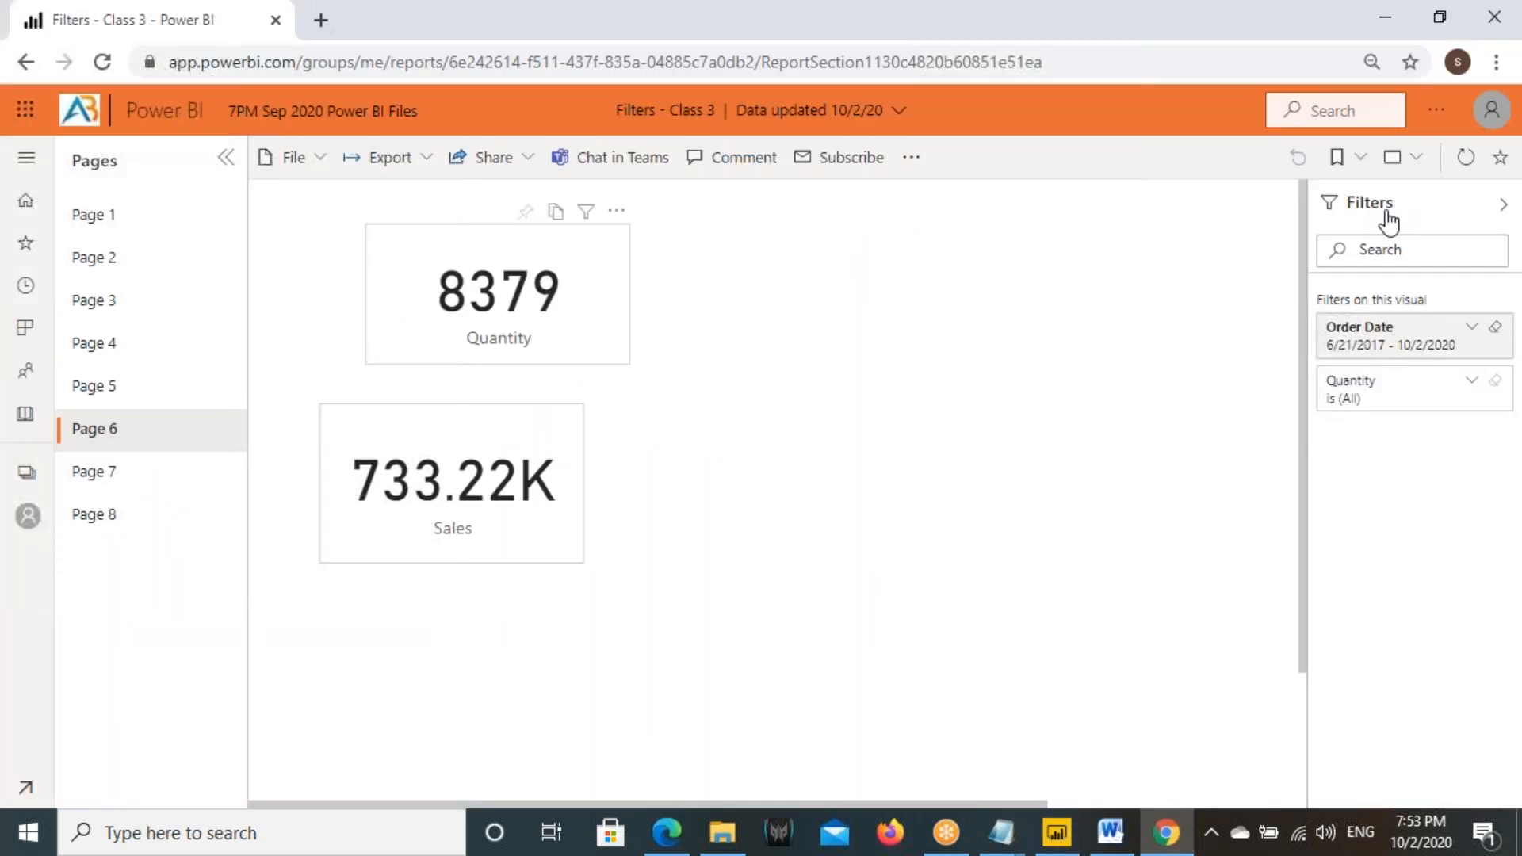
key(ctrl+2)
drag(1312, 186, 1505, 788)
drag(1488, 184, 1258, 515)
drag(1253, 453, 1259, 514)
drag(1275, 192, 1521, 672)
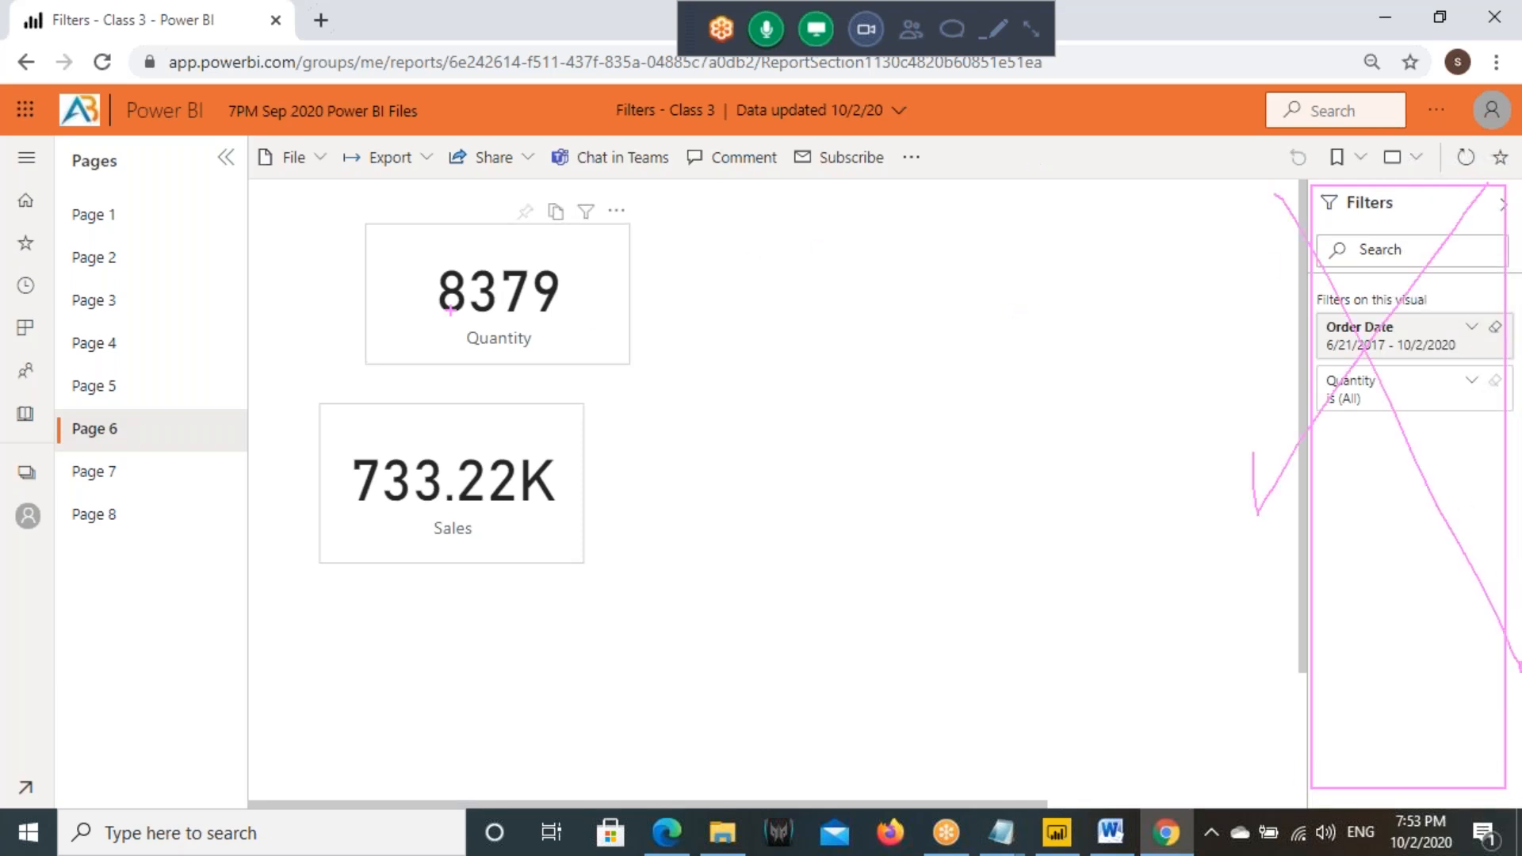
key(Escape)
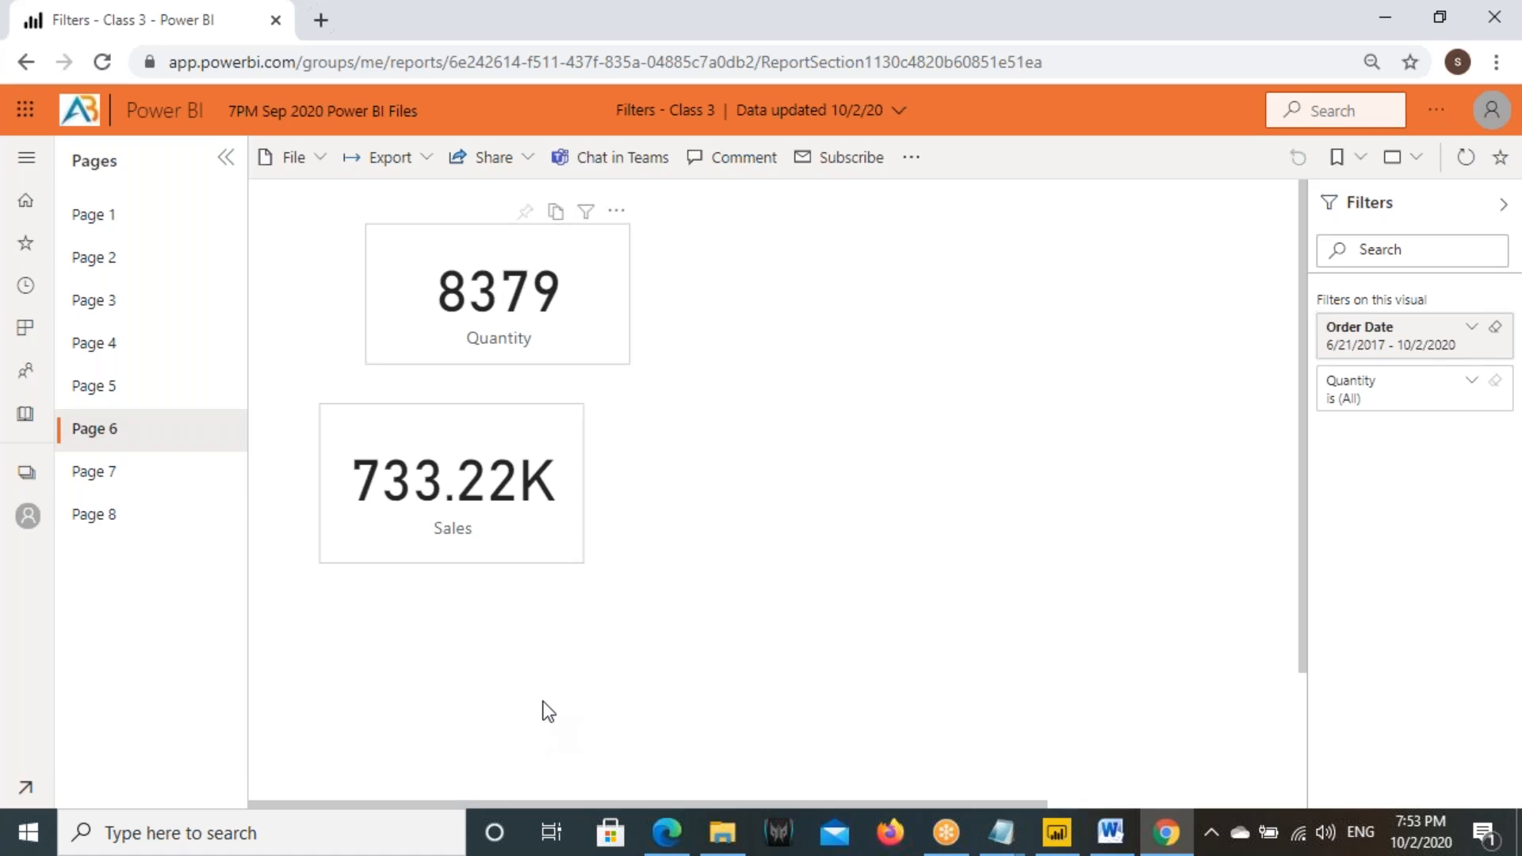
- In Power BI Desktop, hide the entire Filters pane from readers, save, and republish to the 7PM Sep 2020 Power BI Files workspace, replacing the dataset
click(1057, 832)
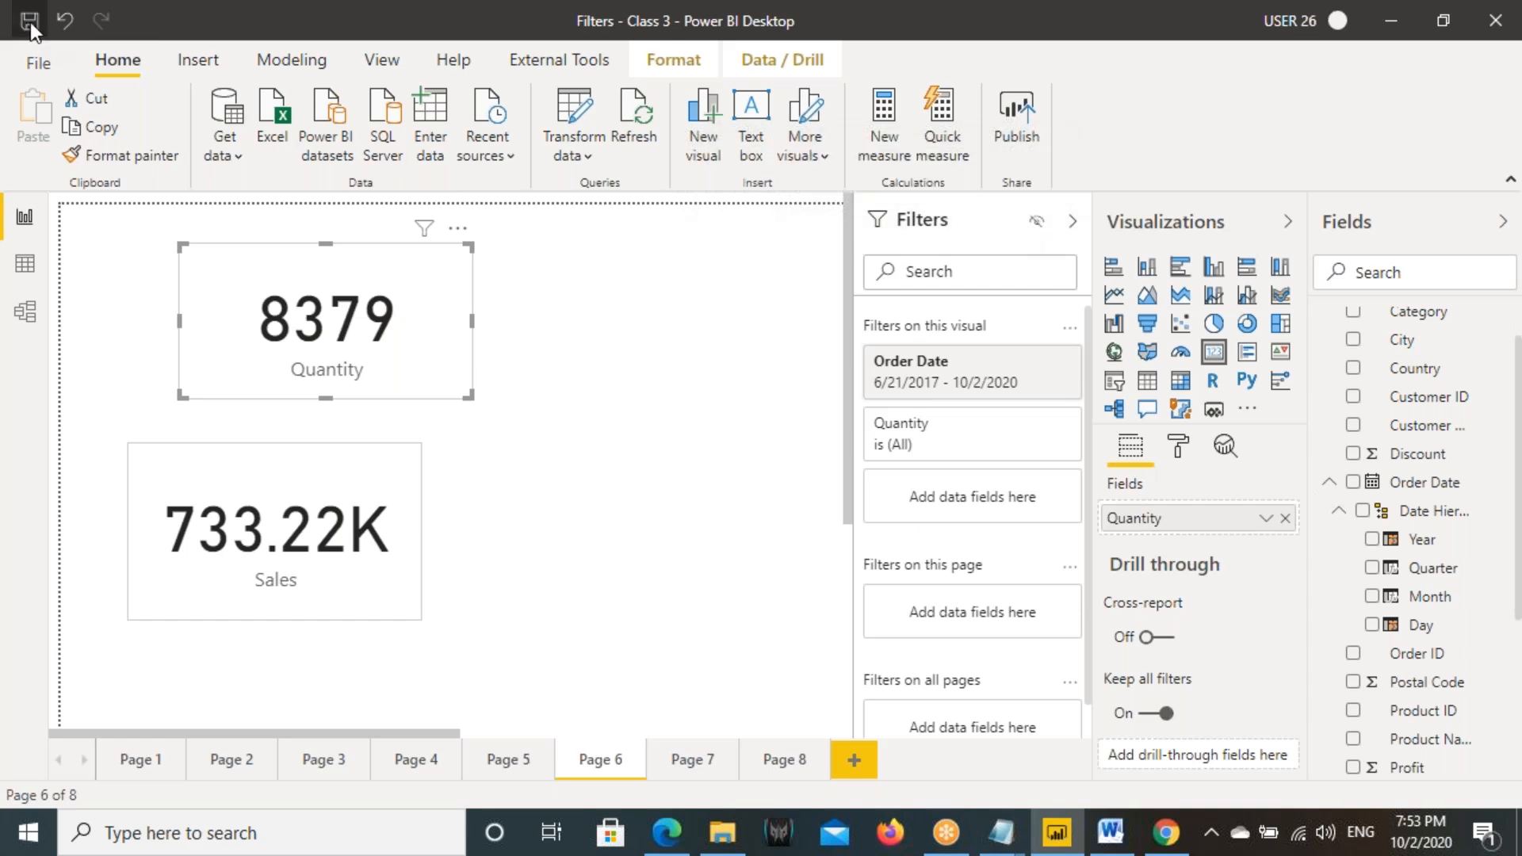
click(1005, 124)
click(774, 448)
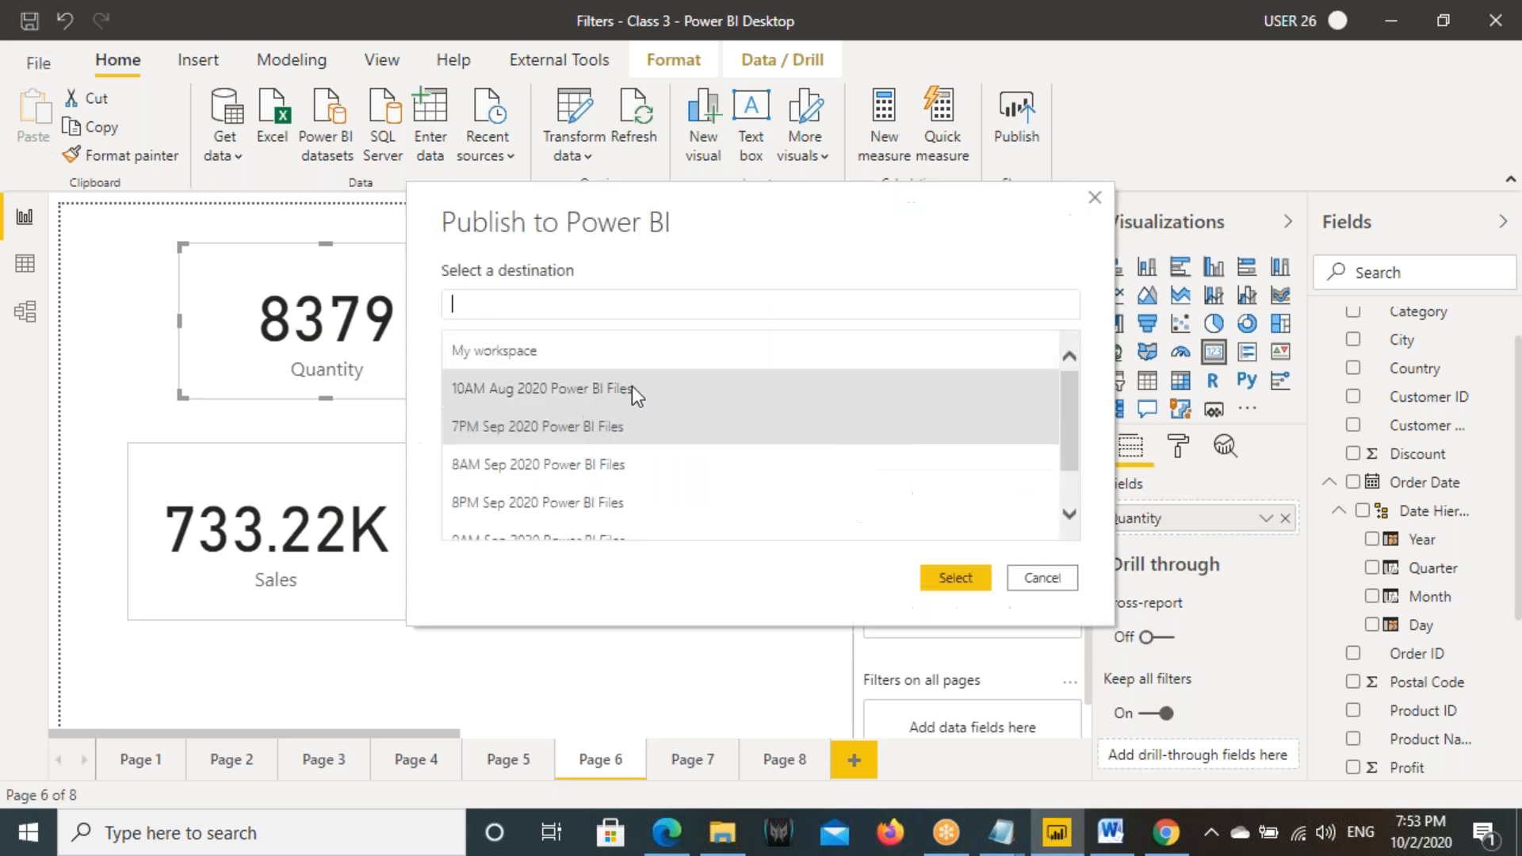
click(514, 428)
click(955, 577)
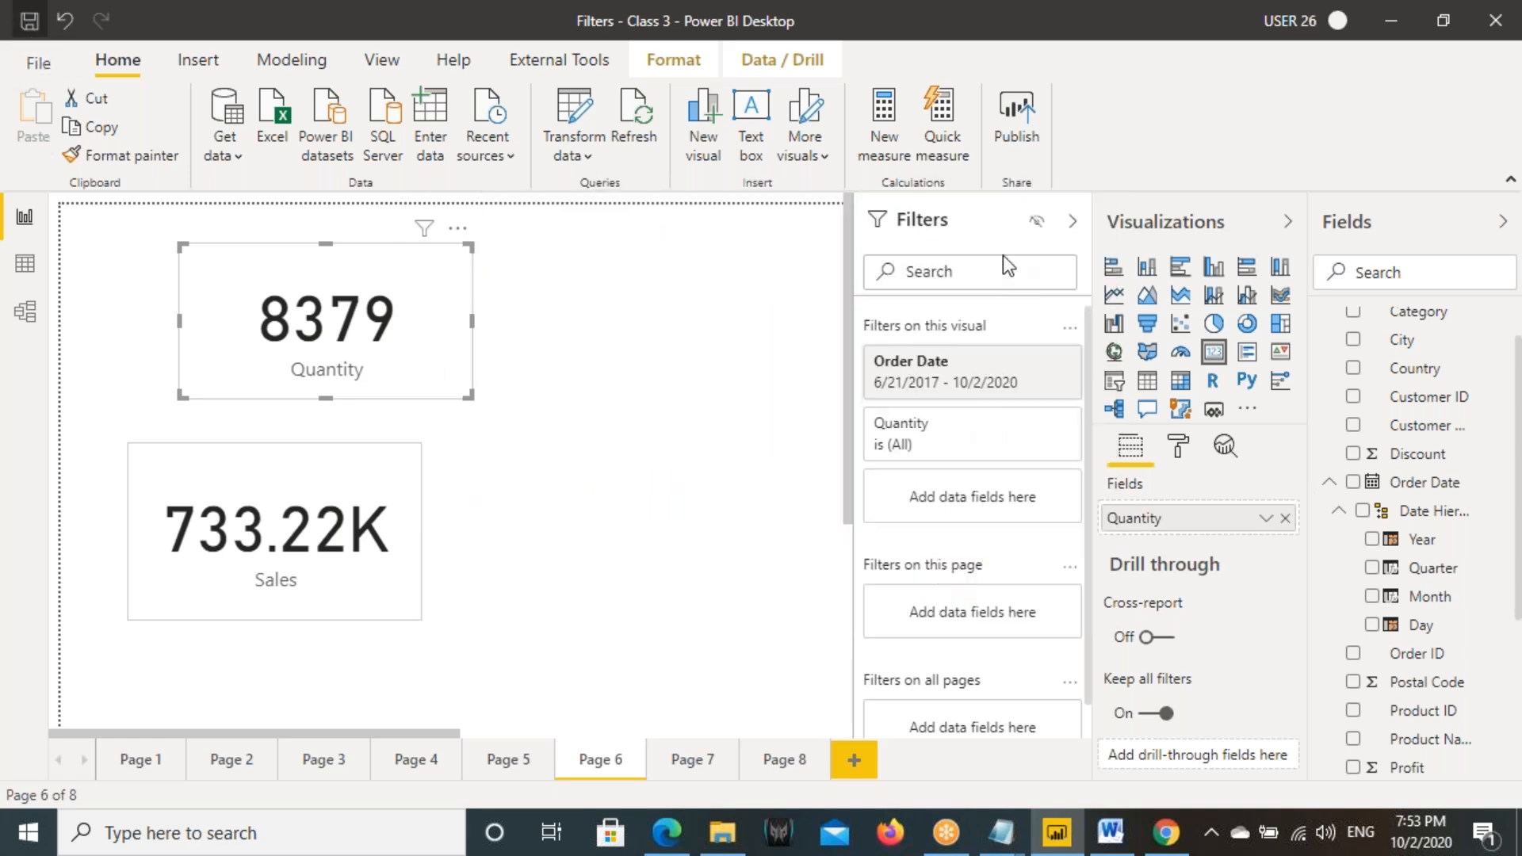
click(874, 537)
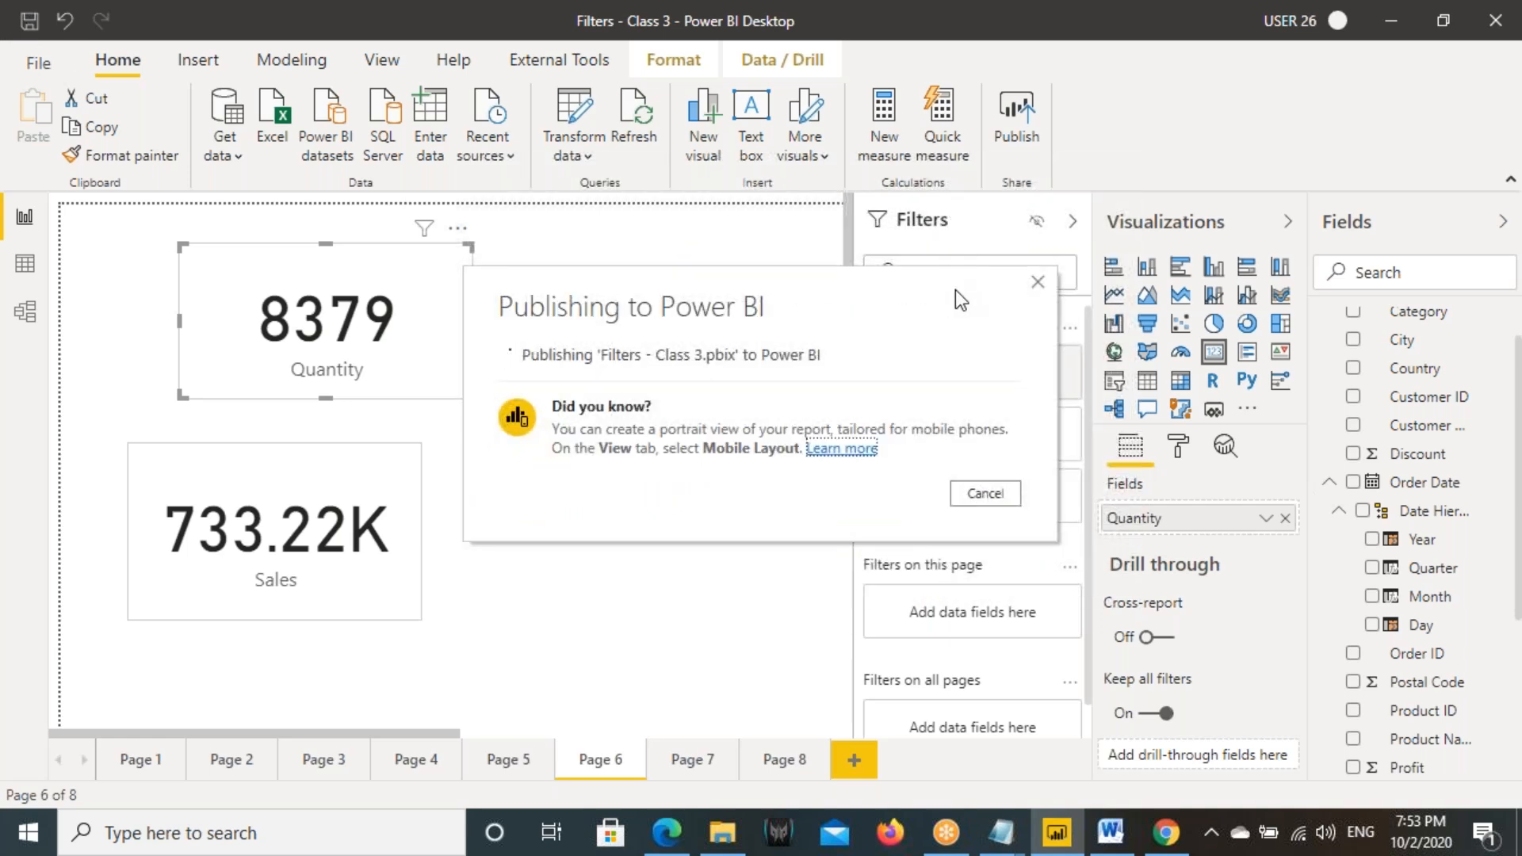
mouse_move(1182, 842)
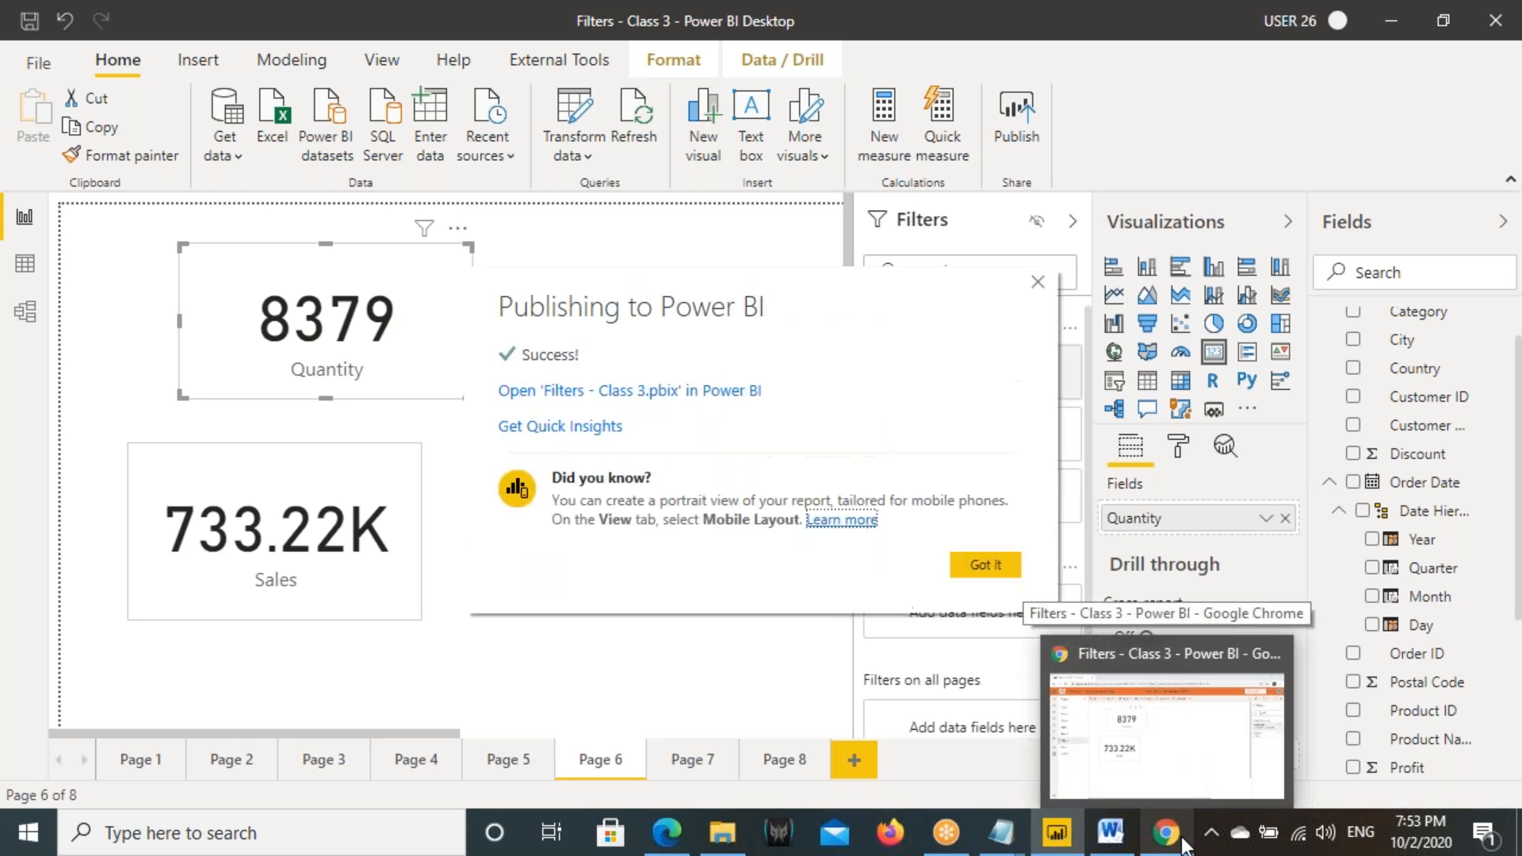
click(1000, 574)
- Switch to Chrome, open the Shared with me list, and sort the items by shared date
click(1165, 835)
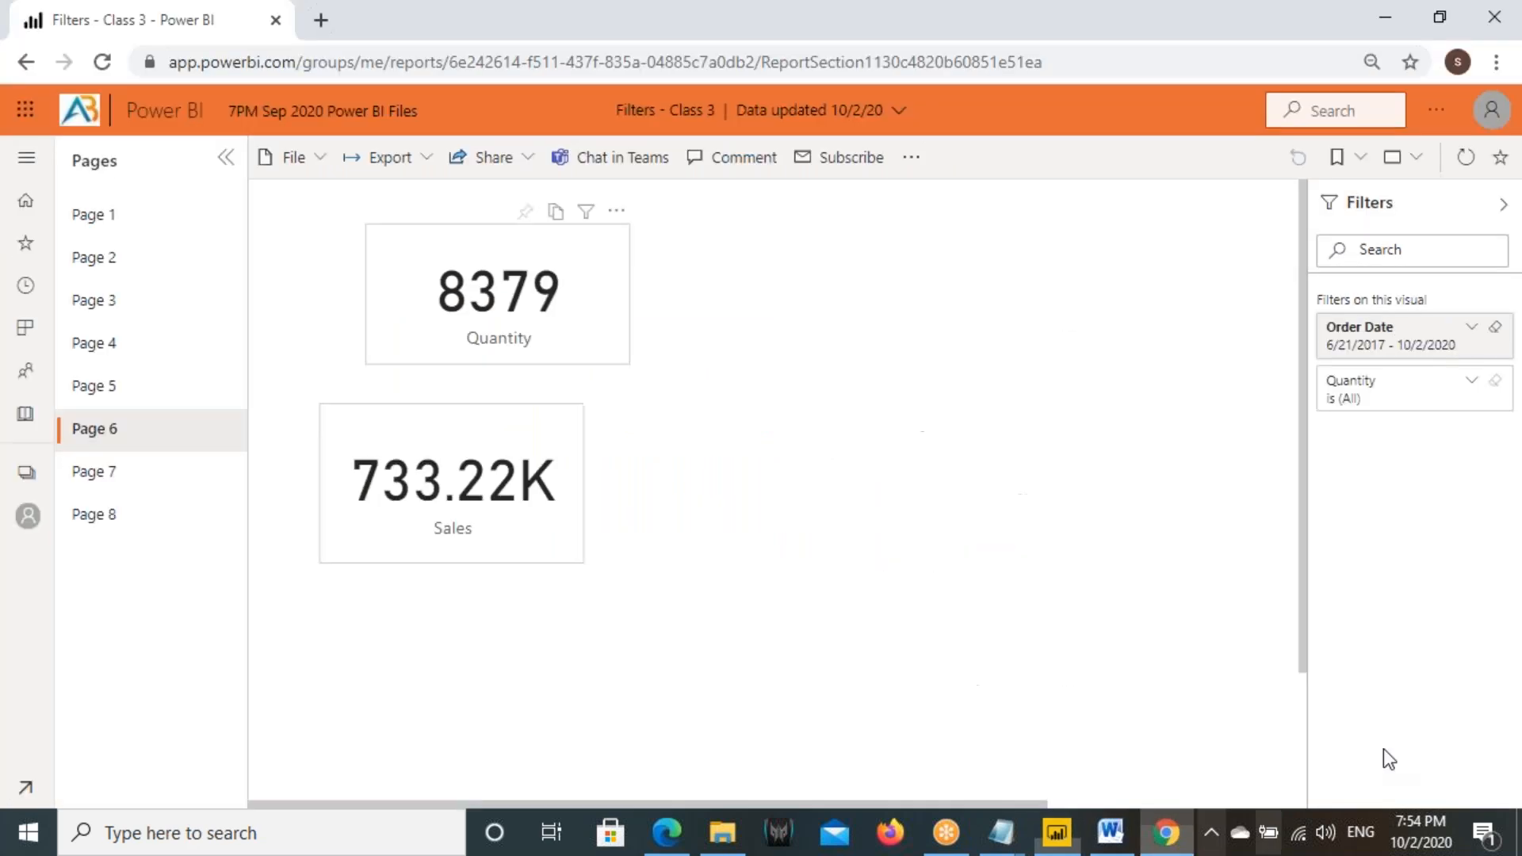
click(19, 156)
click(106, 472)
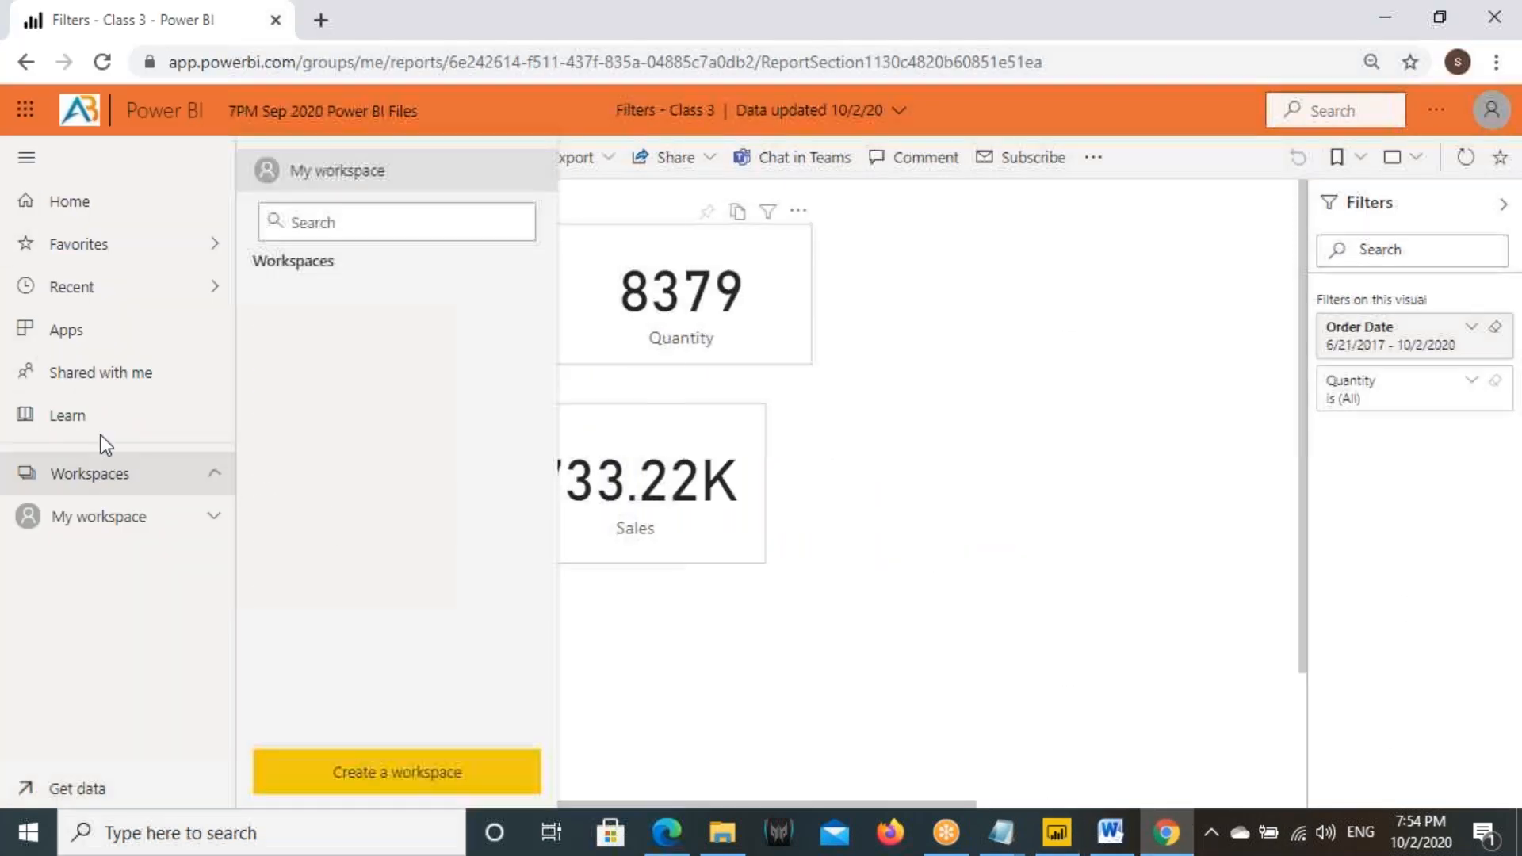
click(1057, 833)
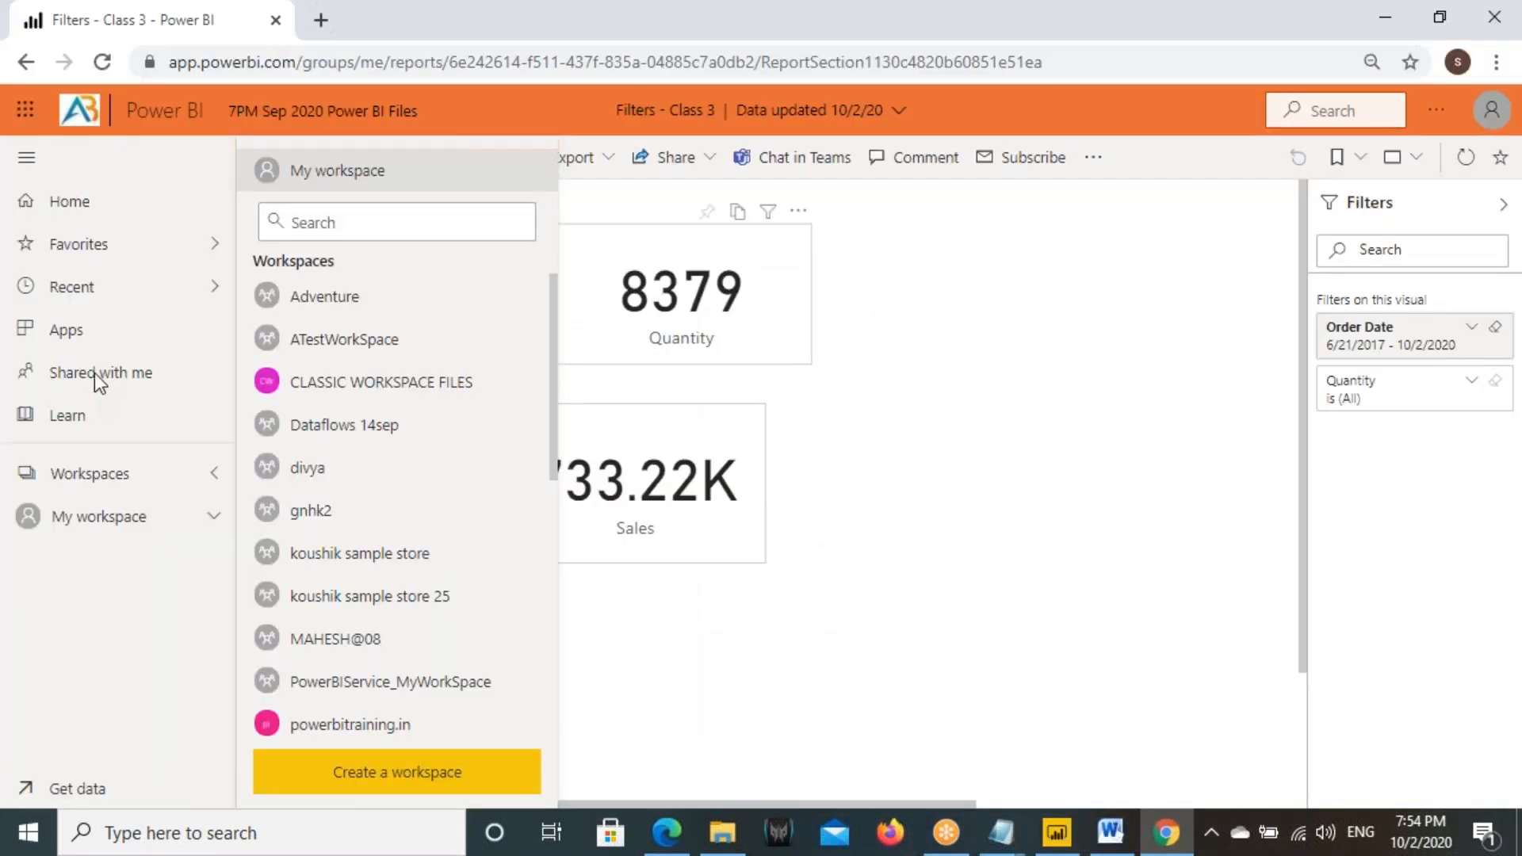
click(93, 373)
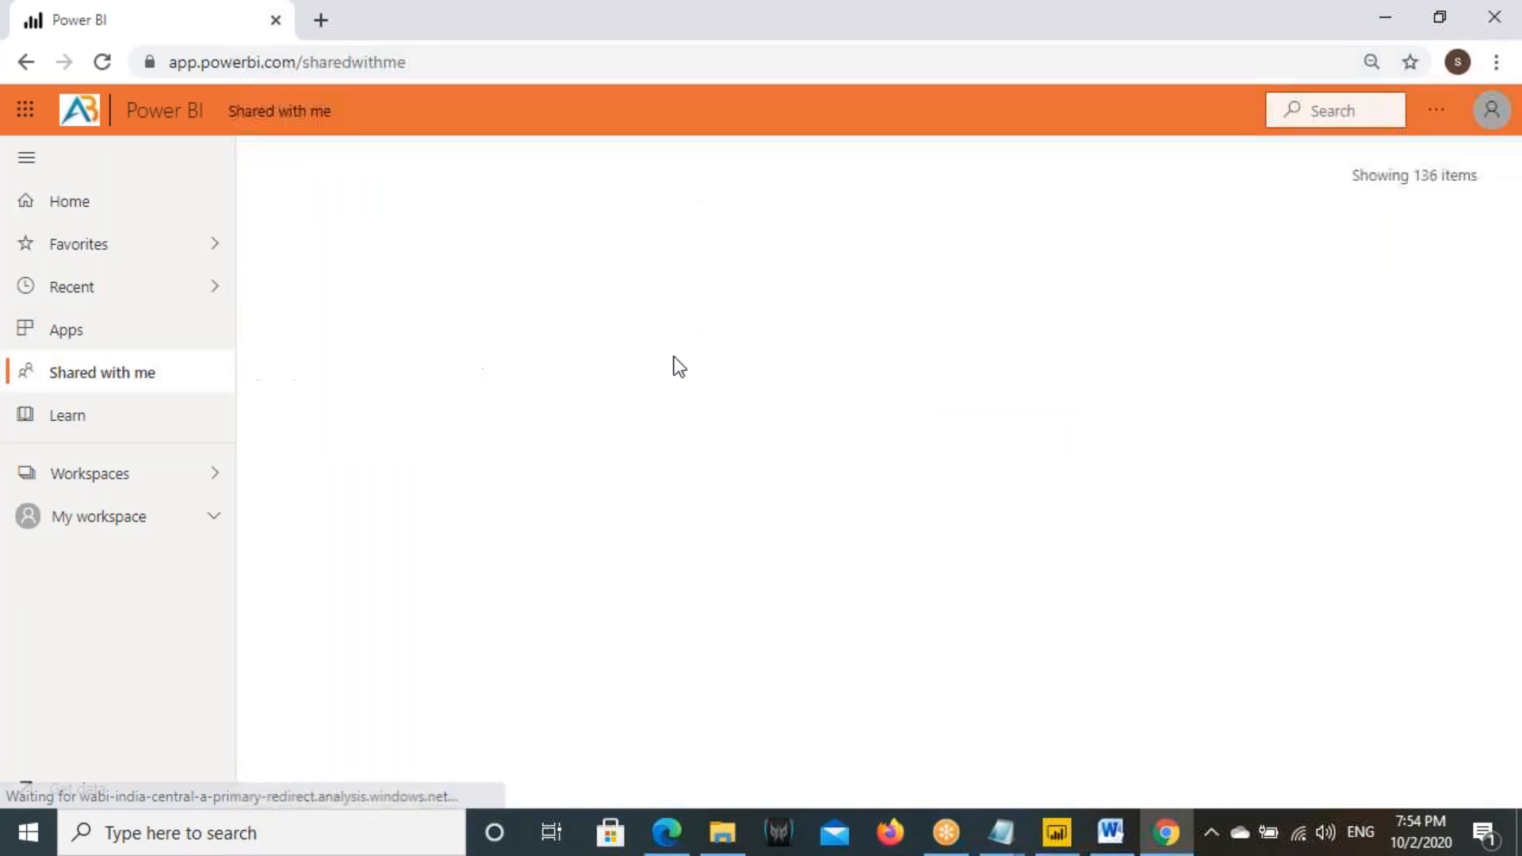
click(1054, 254)
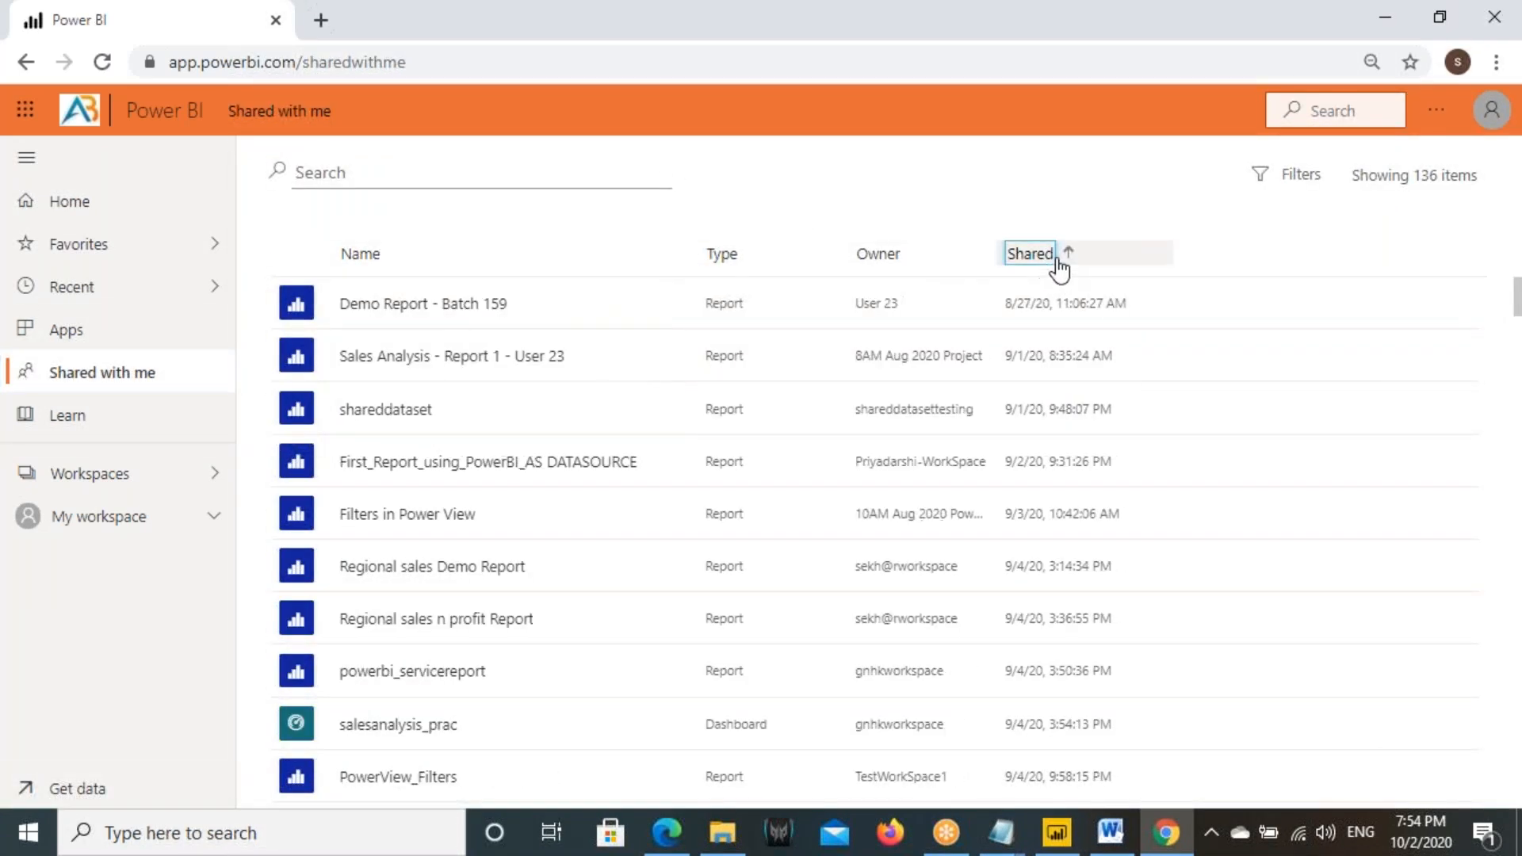
- Open the most recently shared report, Filters - Class 3, and look through Pages 1 to 6 for a Filters pane
click(1062, 258)
click(466, 312)
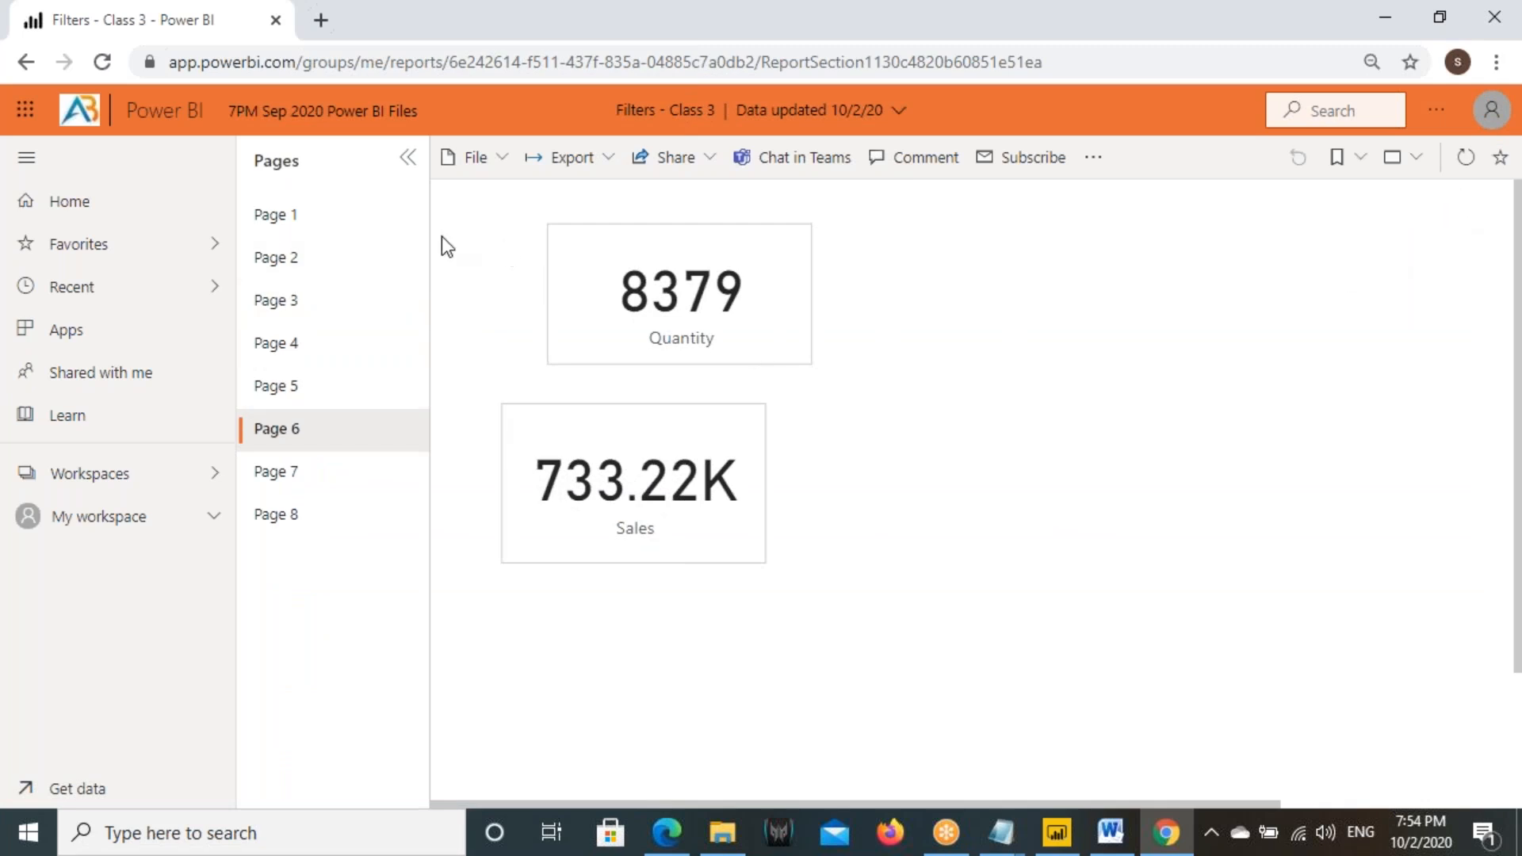
click(276, 214)
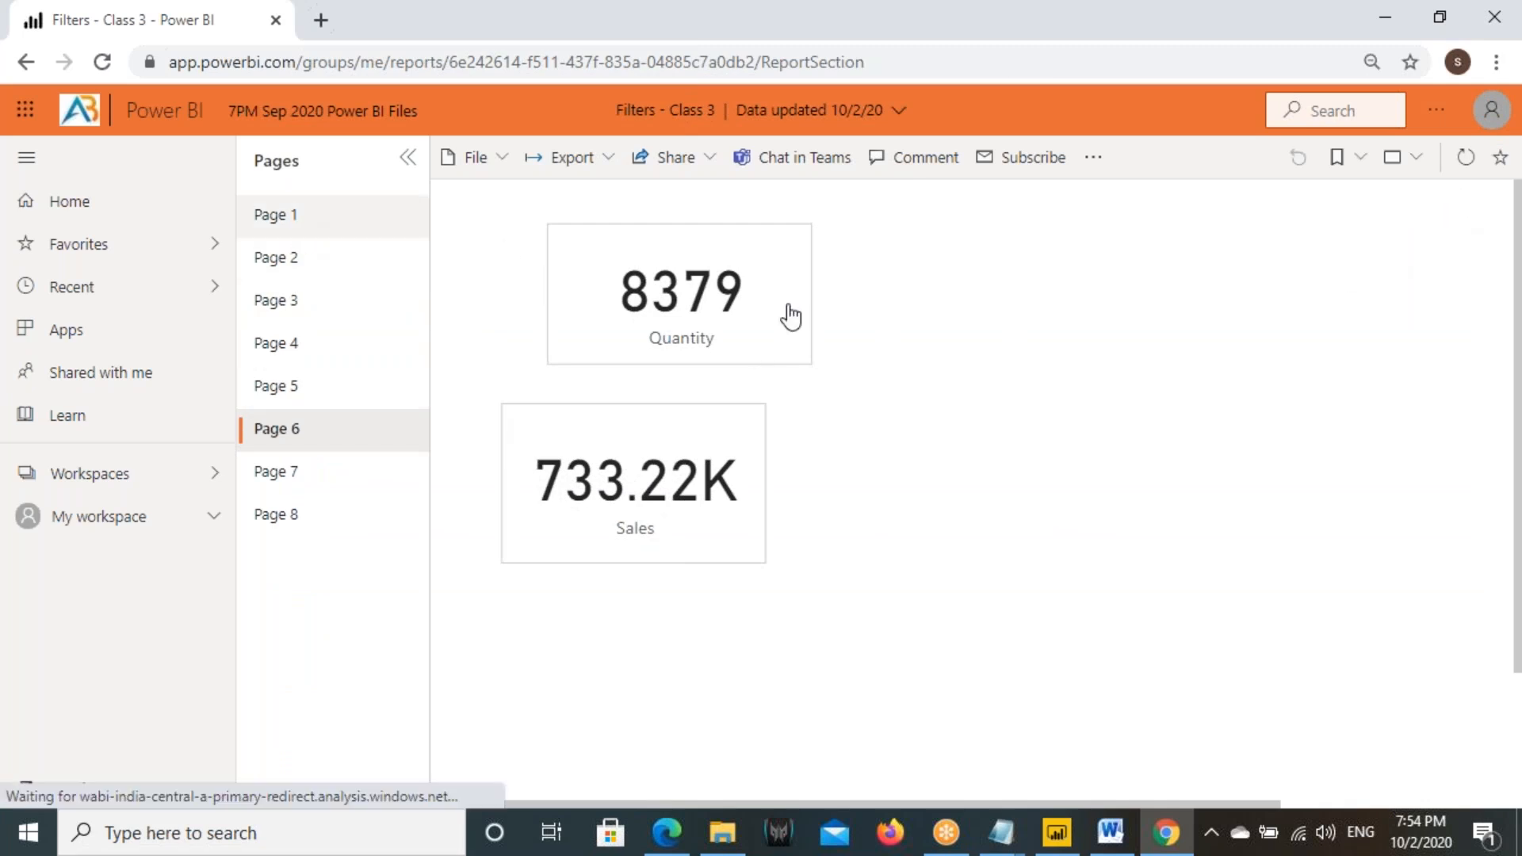
click(266, 271)
click(273, 301)
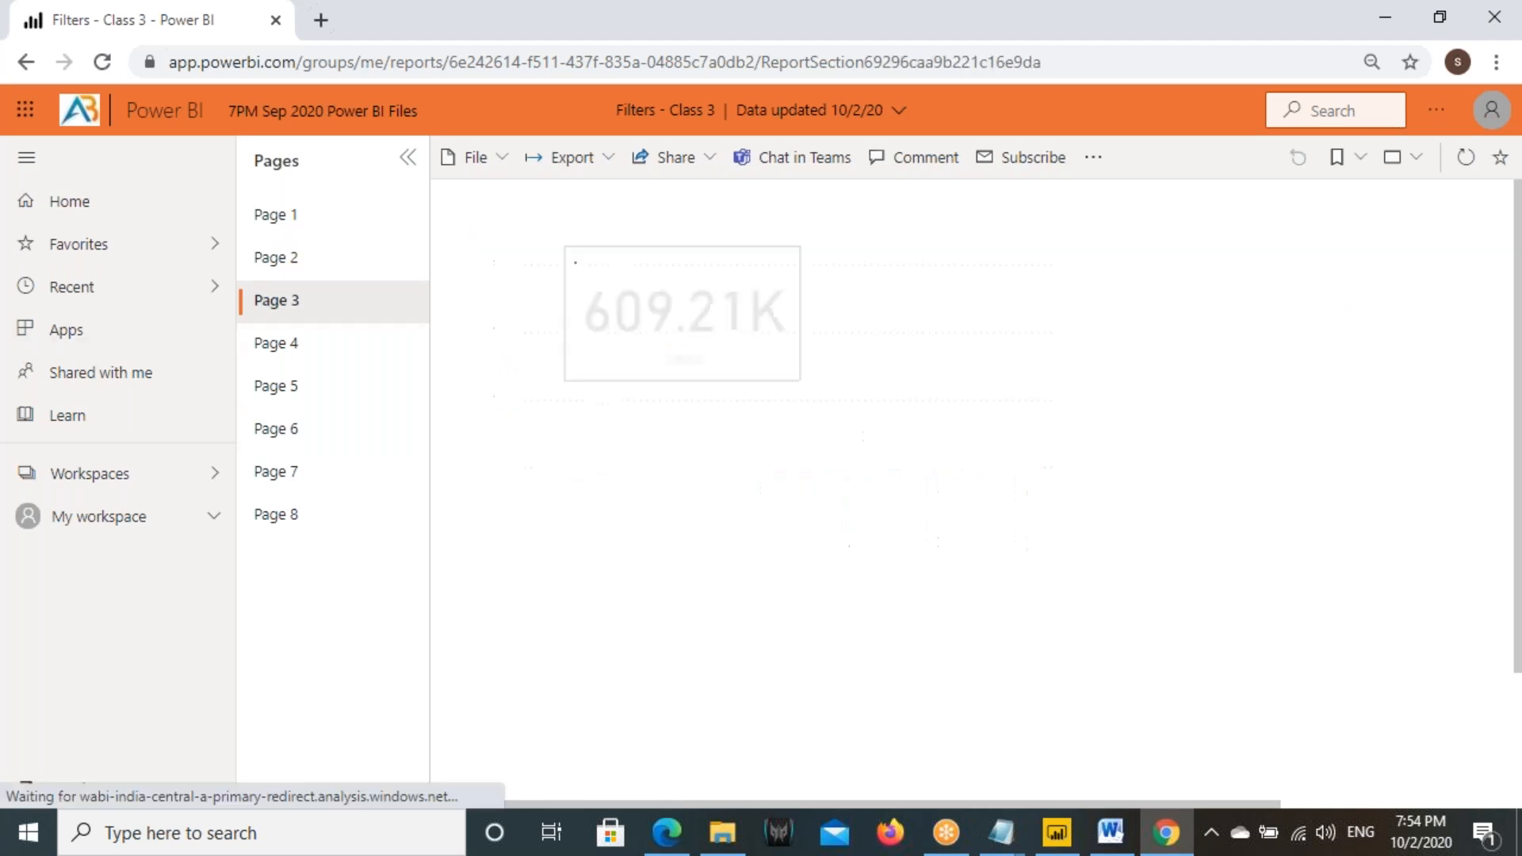
click(421, 364)
click(315, 389)
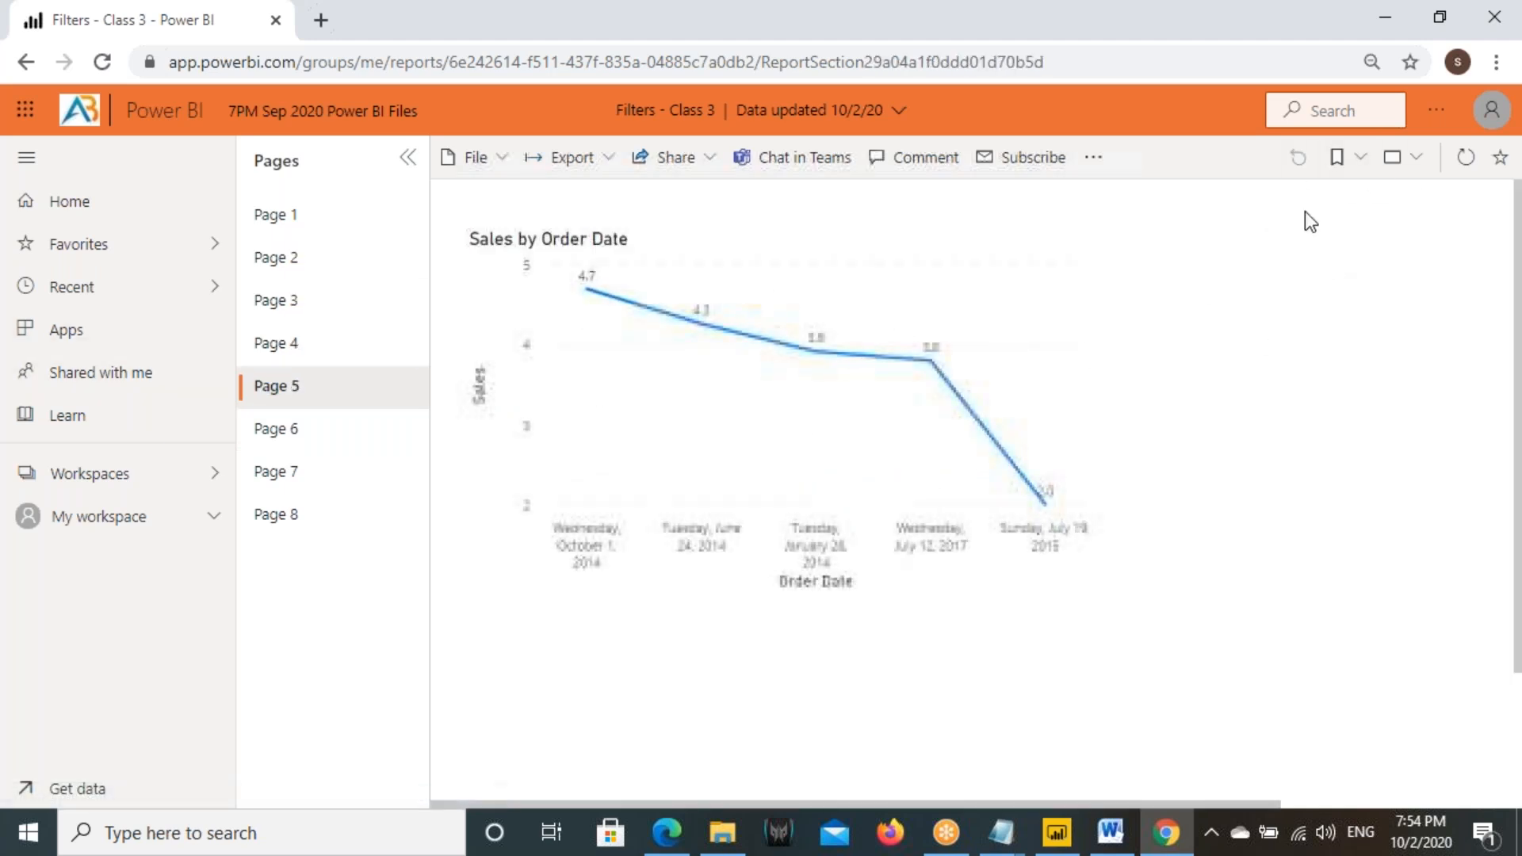
click(275, 439)
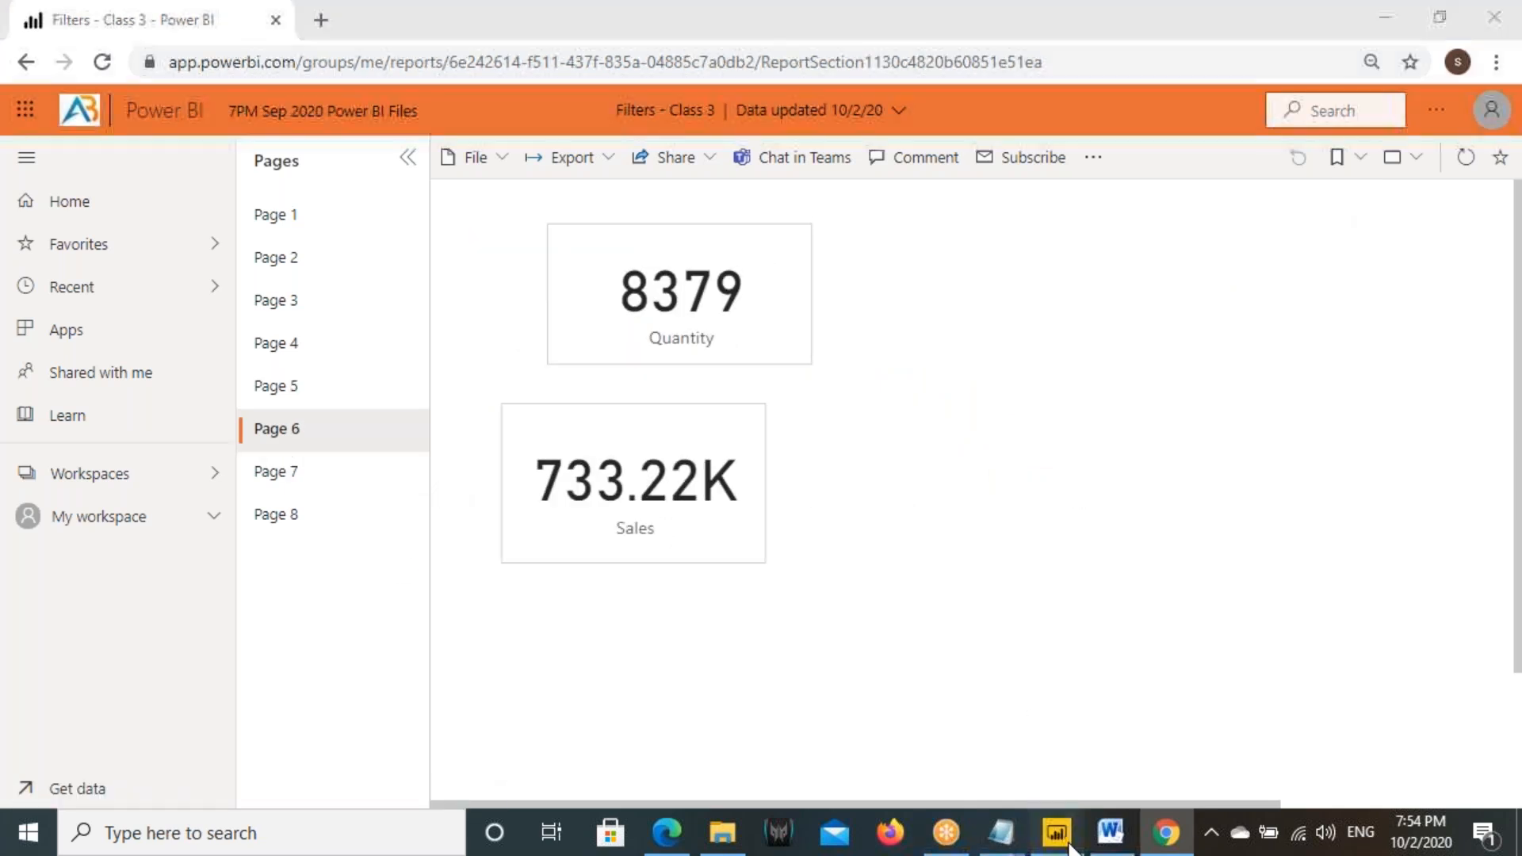
- Compare Page 6 in Power BI Desktop with the published report in Chrome, and check the Sales and Quantity cards' filters in Desktop
click(1057, 833)
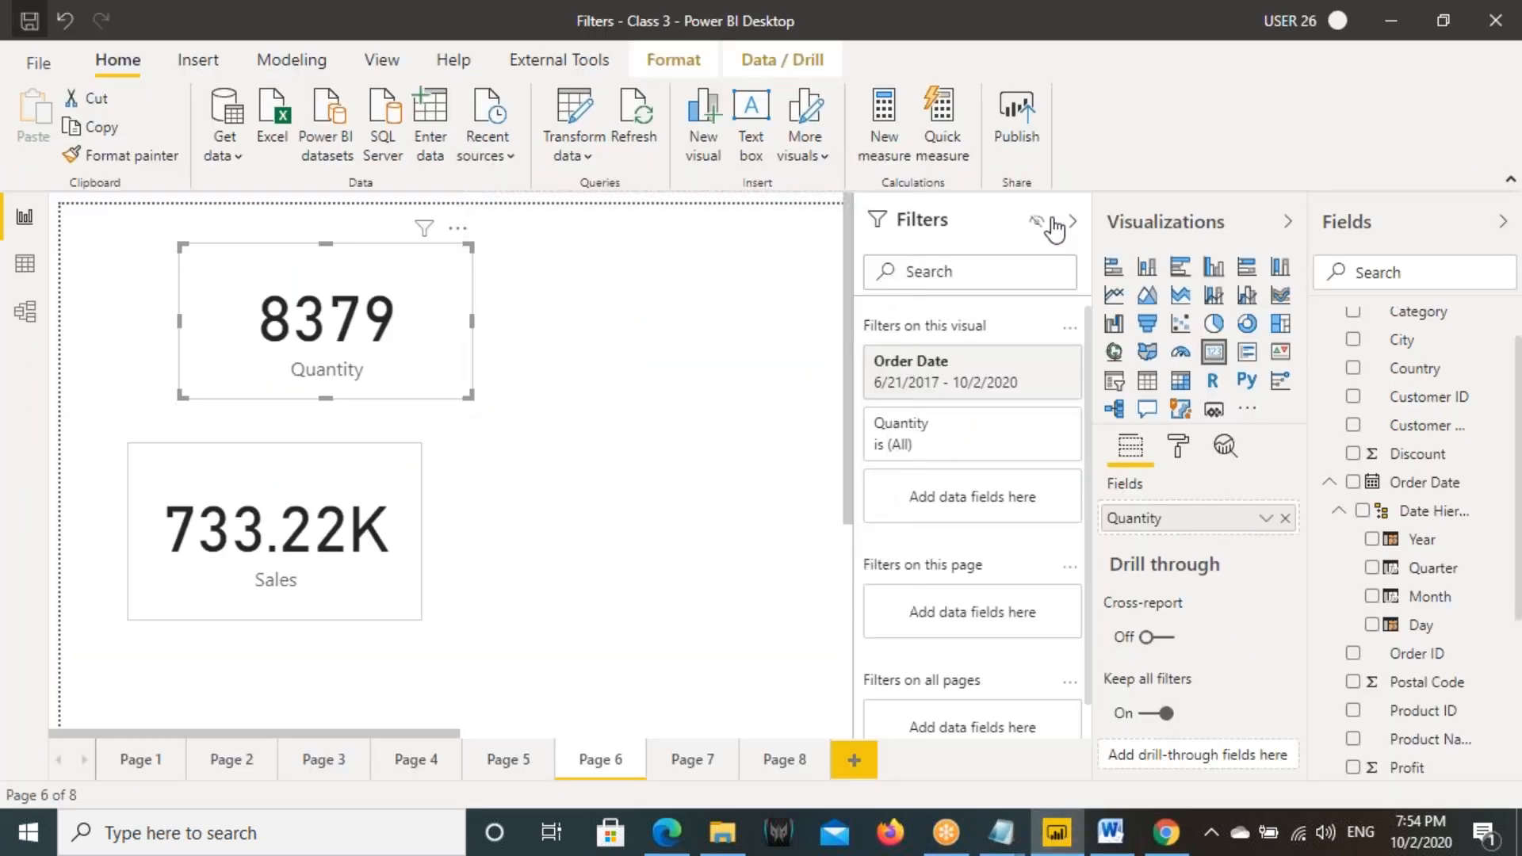
click(1165, 832)
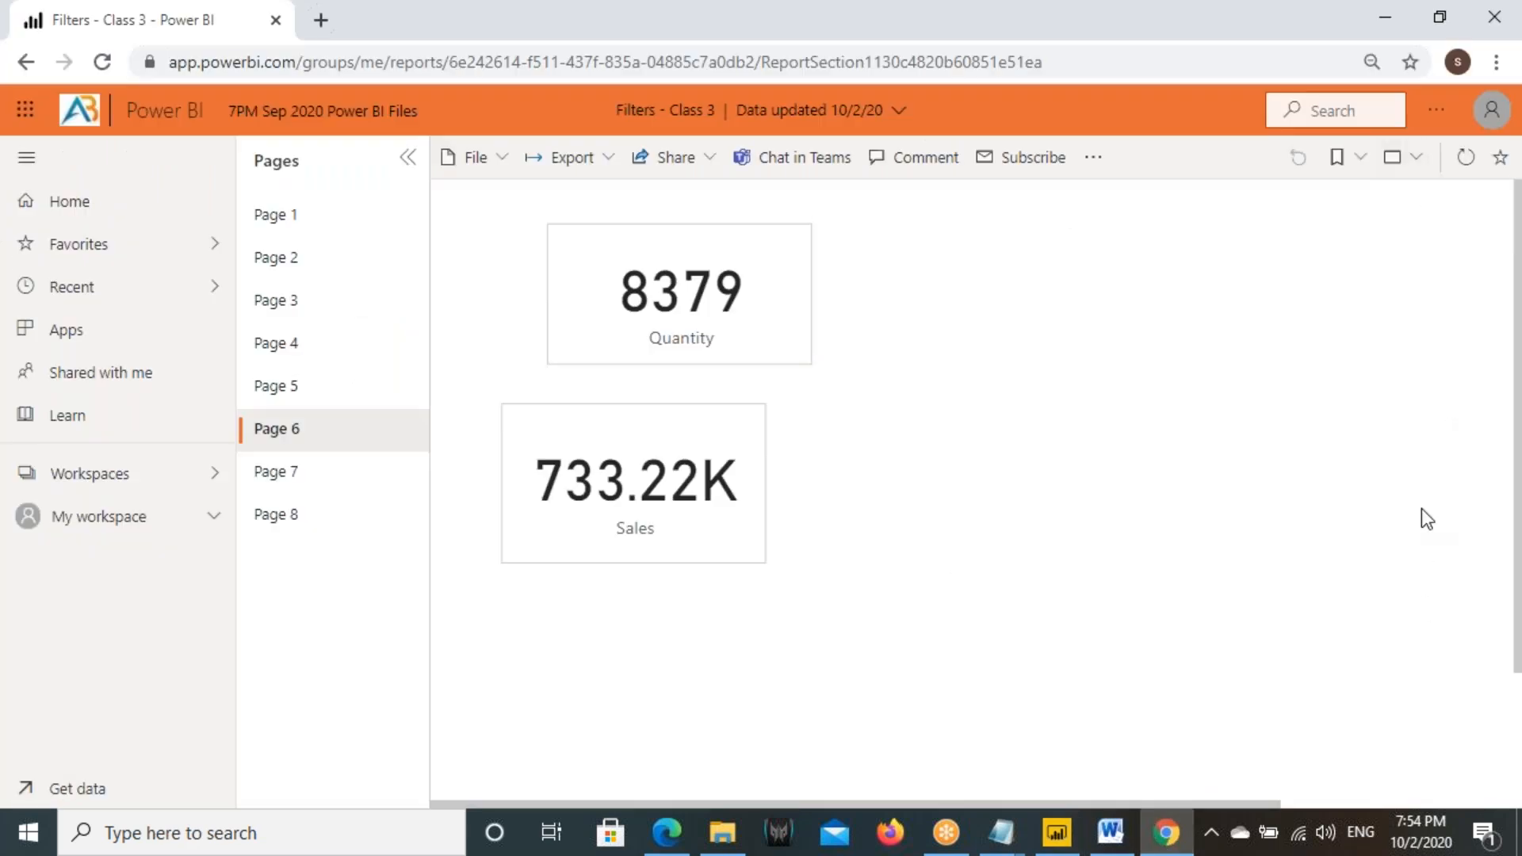
click(1056, 832)
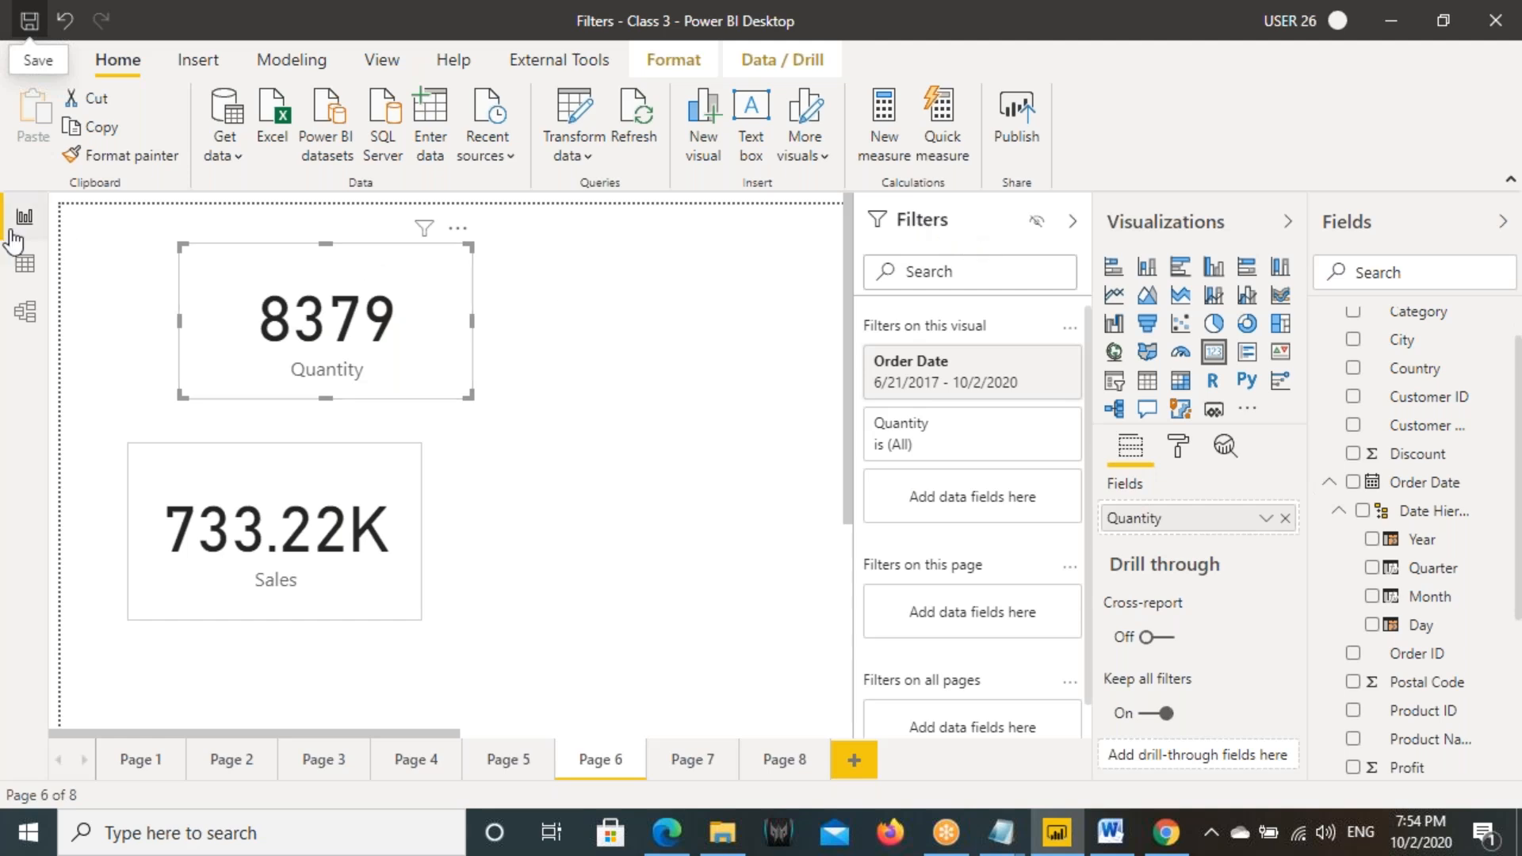
click(145, 535)
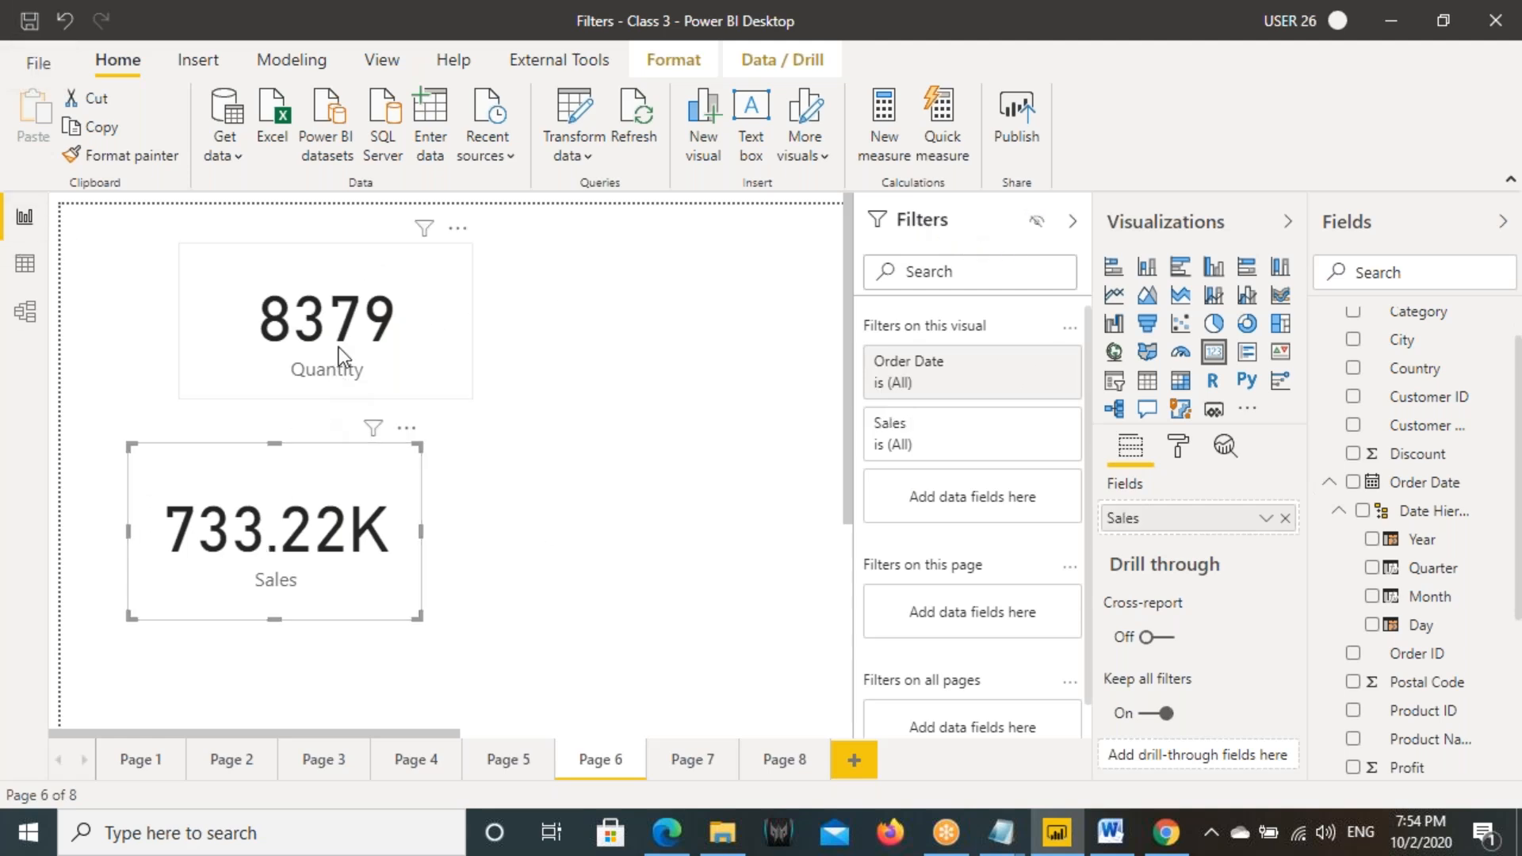
click(426, 392)
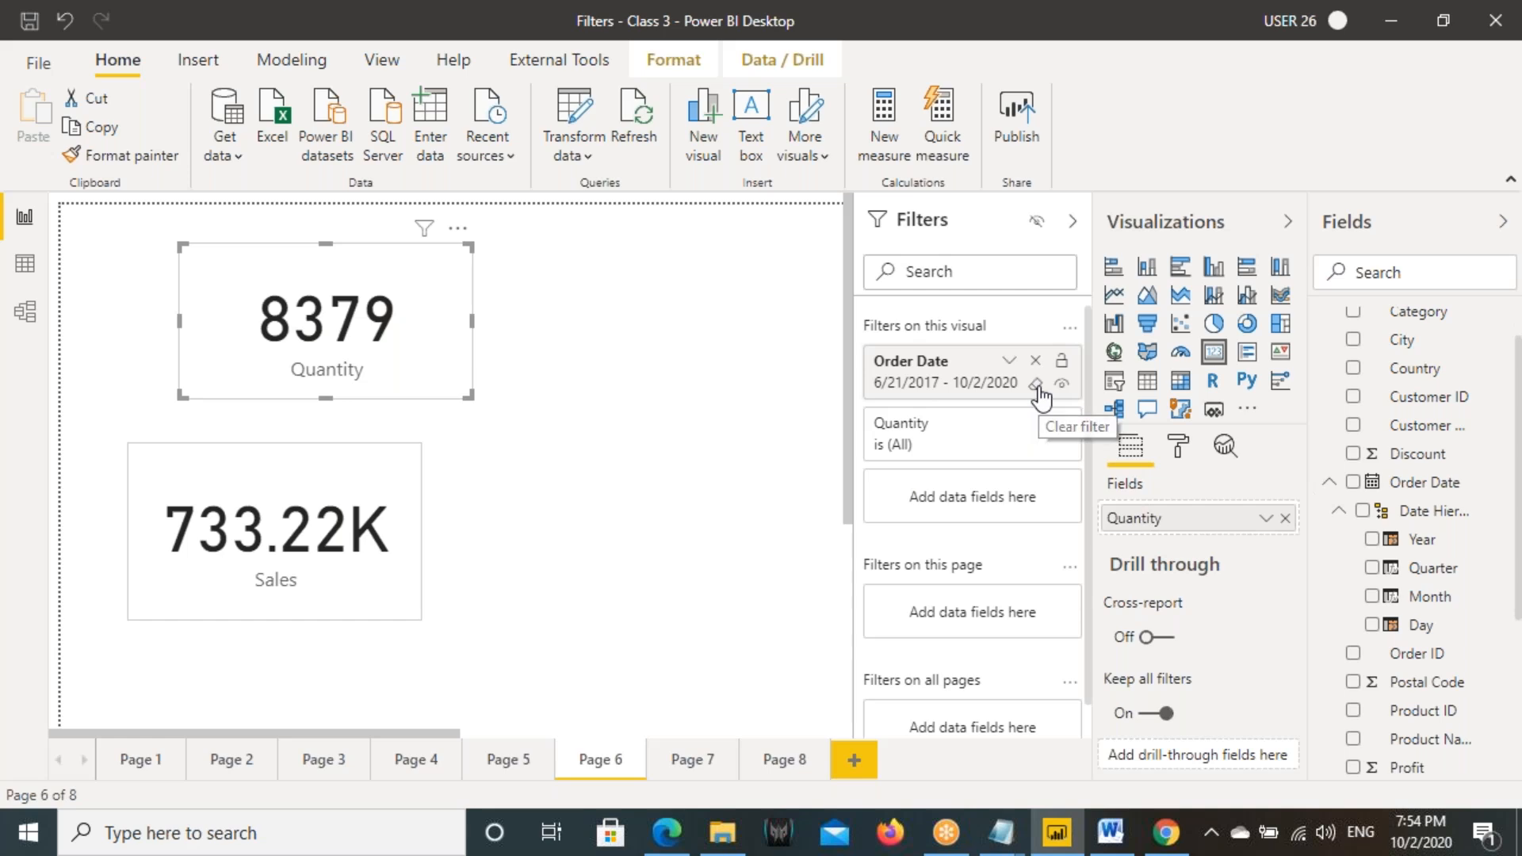
drag(1026, 197, 1061, 245)
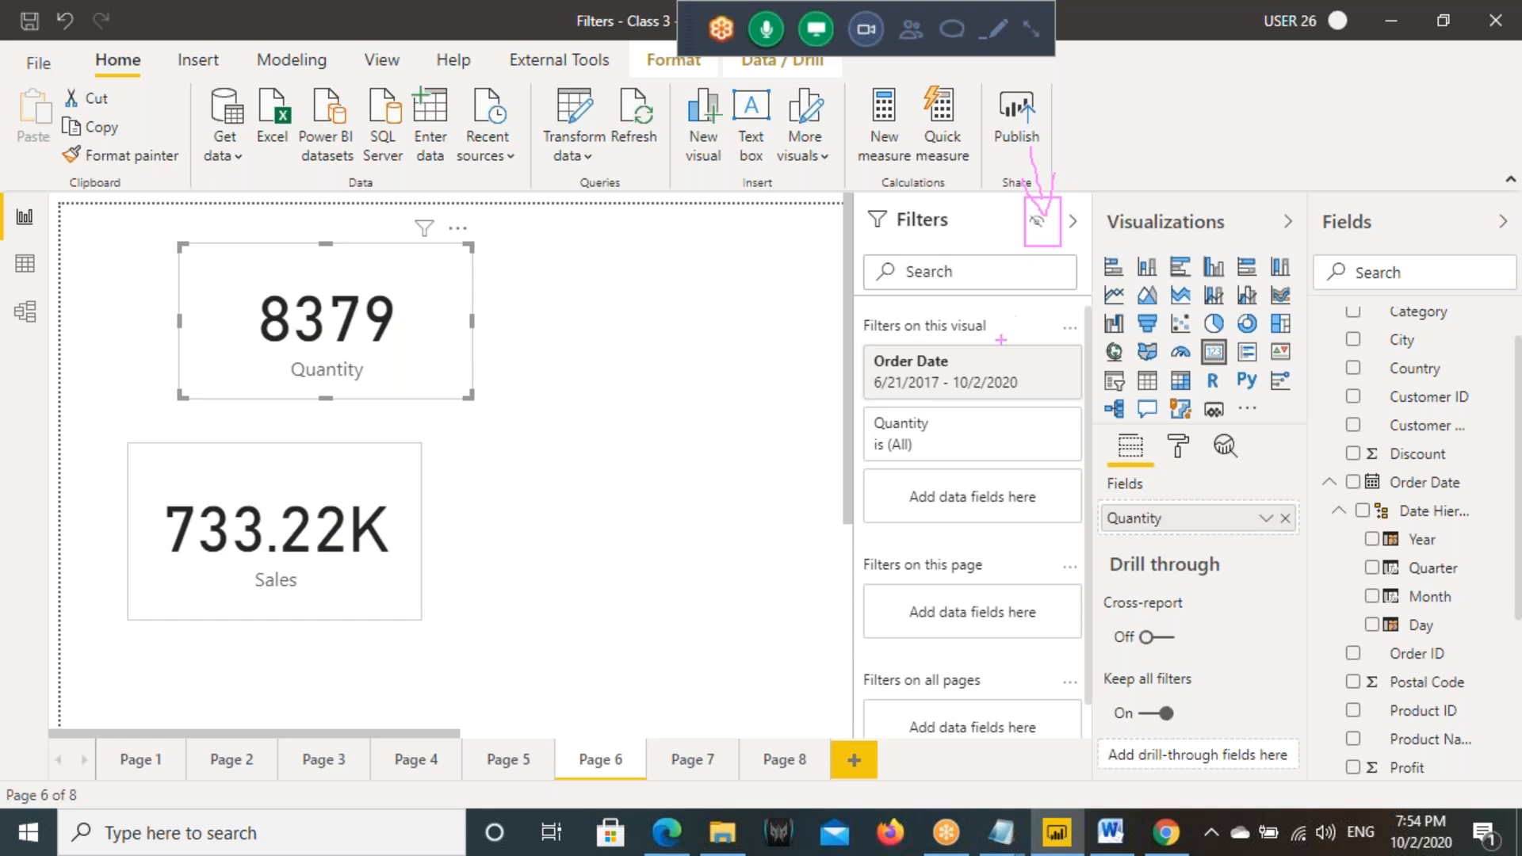
mouse_move(876, 358)
mouse_down()
mouse_move(1056, 400)
mouse_move(1064, 439)
mouse_up()
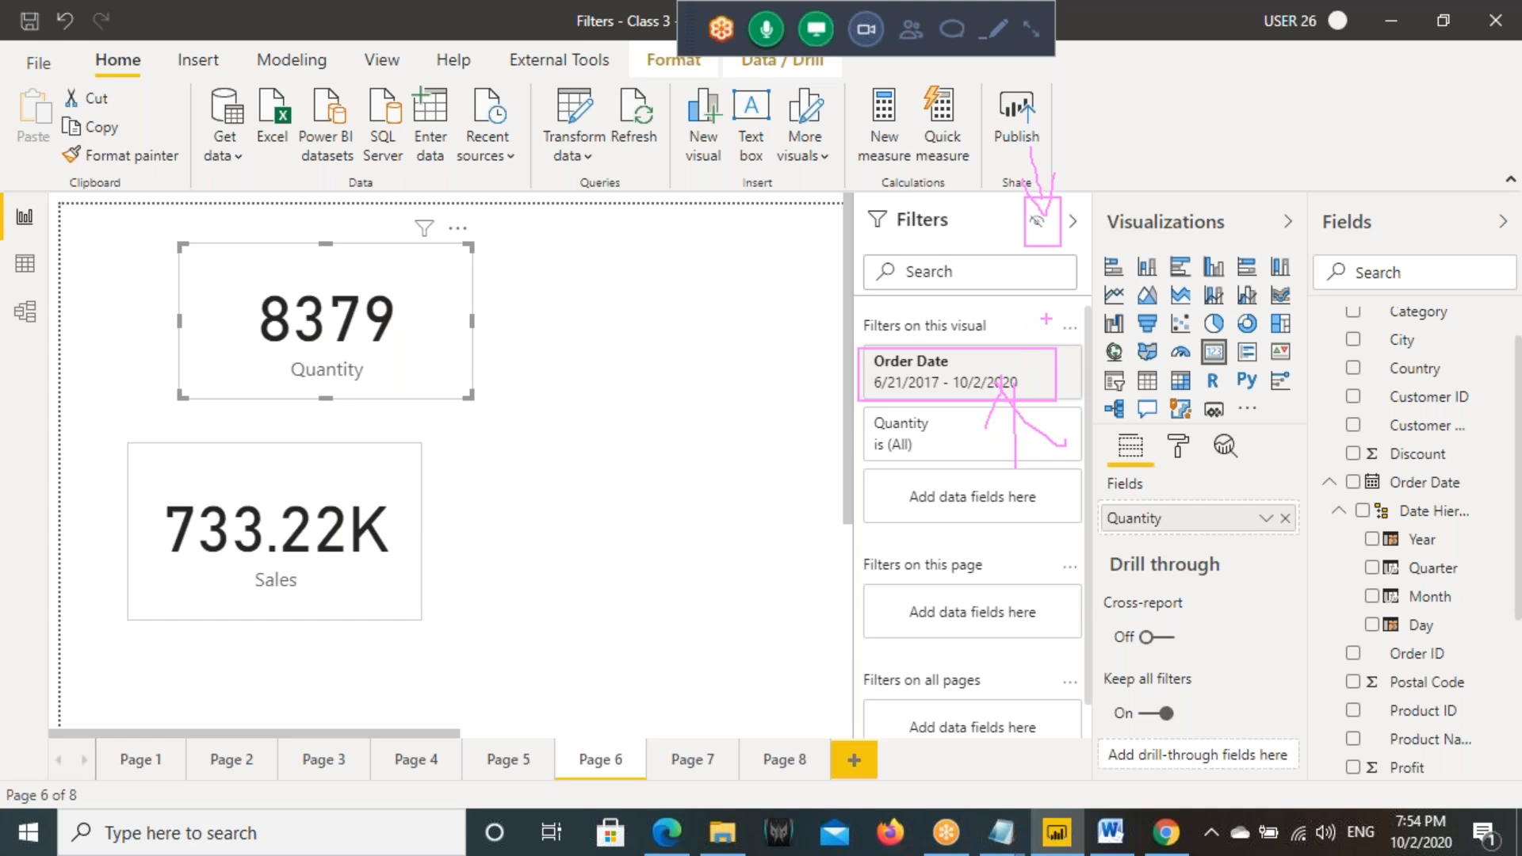
drag(946, 403, 1011, 355)
drag(831, 198, 1057, 232)
key(Escape)
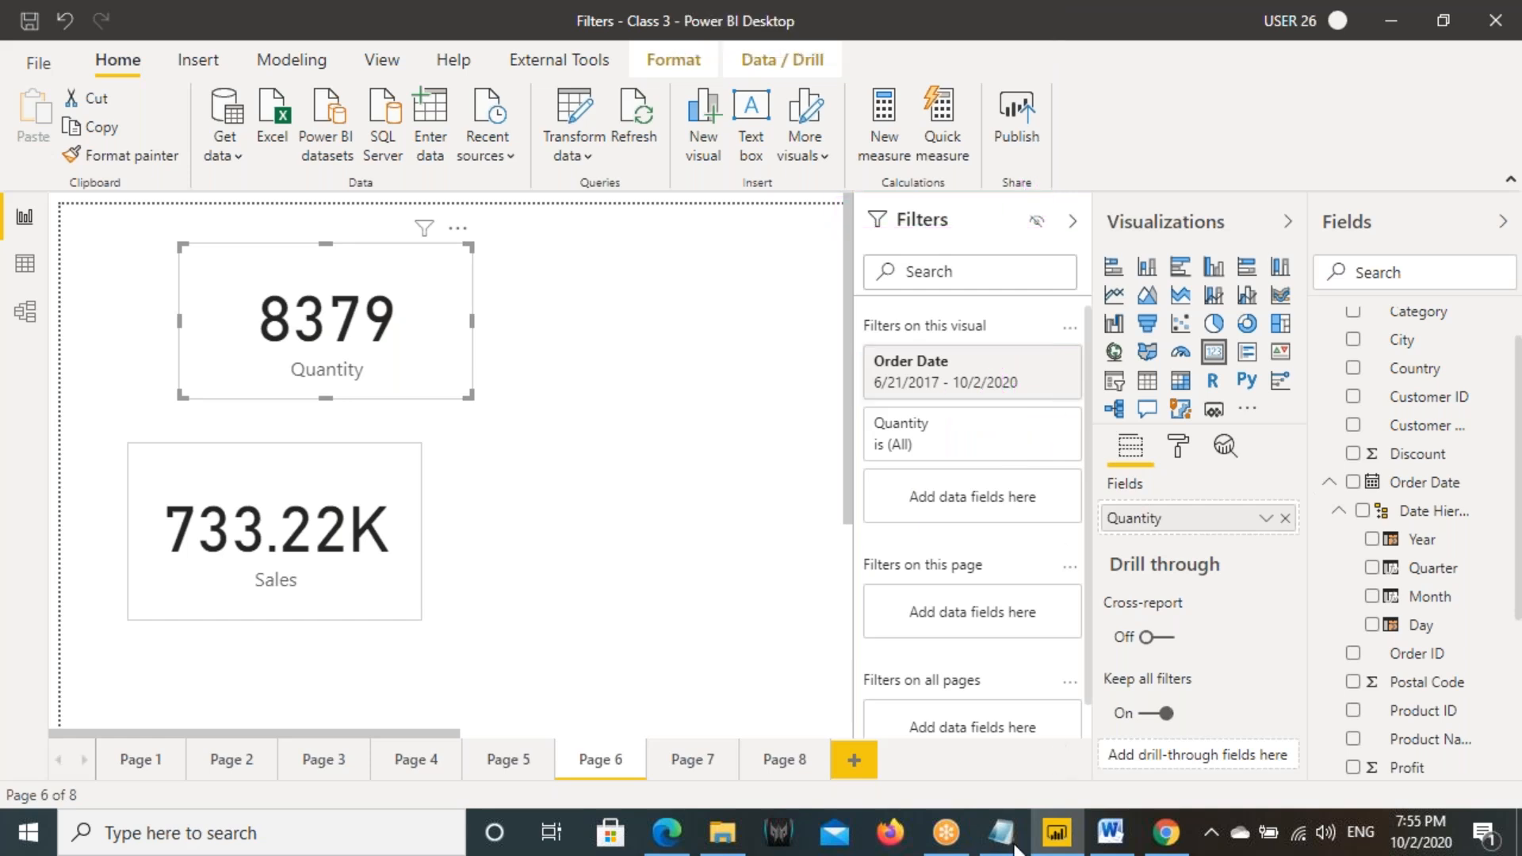